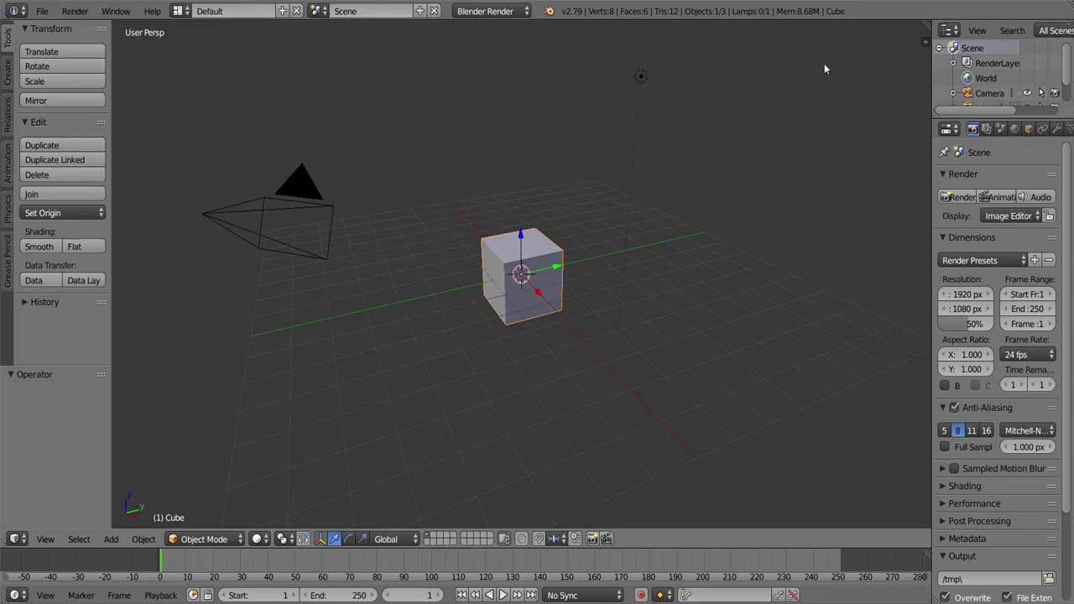
# Step: Enable background images and load the front Croctopus reference image
pyautogui.click(924, 40)
pyautogui.scroll(-3)
pyautogui.scroll(-3)
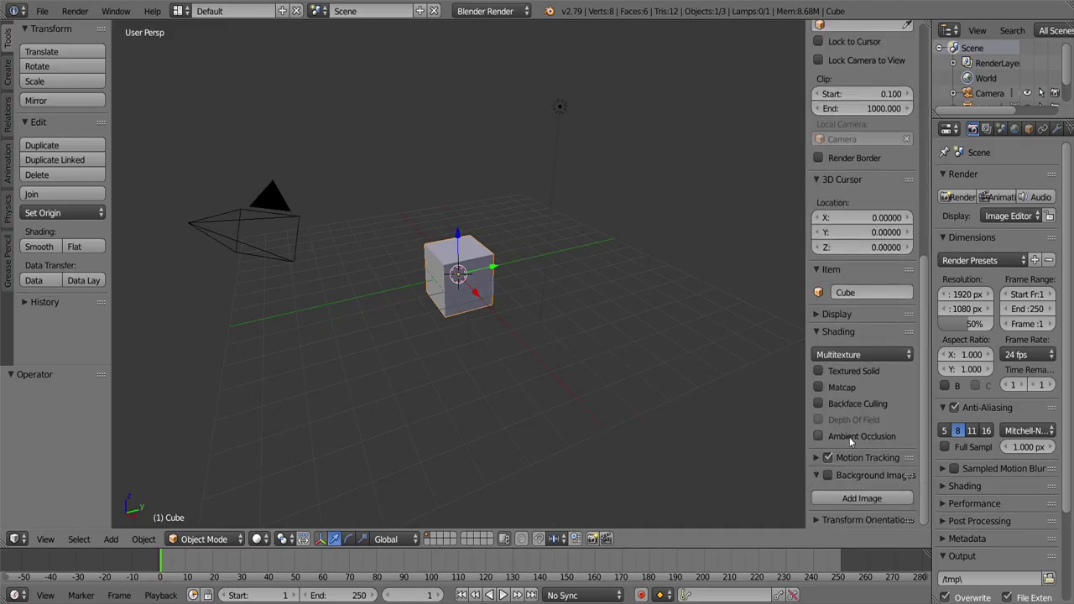
pyautogui.click(827, 475)
pyautogui.click(862, 499)
pyautogui.click(839, 514)
pyautogui.doubleClick(243, 99)
# Step: Switch to front orthographic view and delete all default objects
pyautogui.press('KP_1')
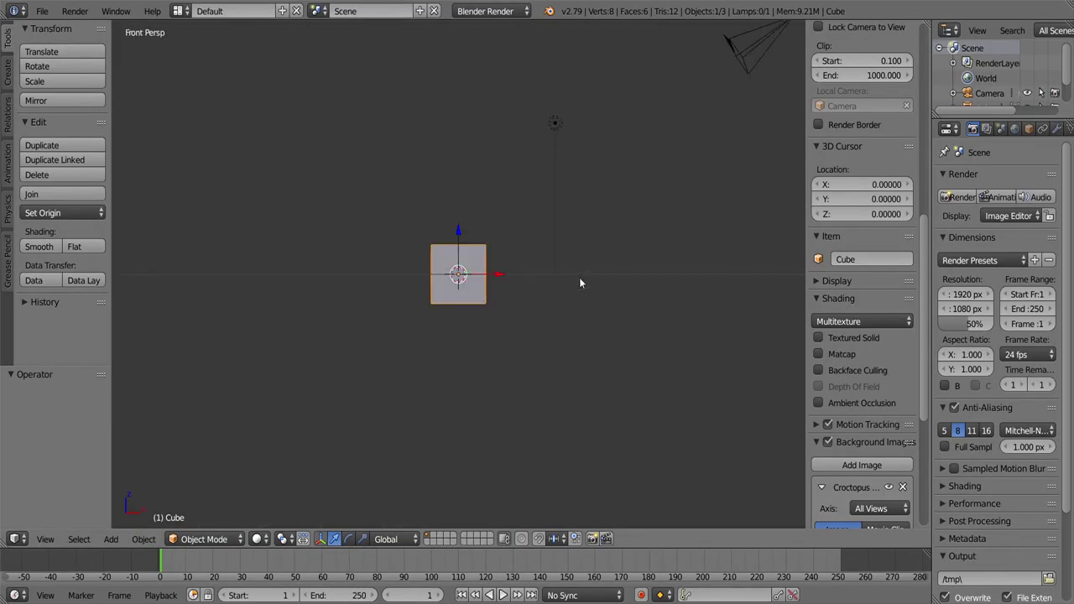
pyautogui.press('KP_5')
pyautogui.press('a')
pyautogui.press('a')
pyautogui.press('Delete')
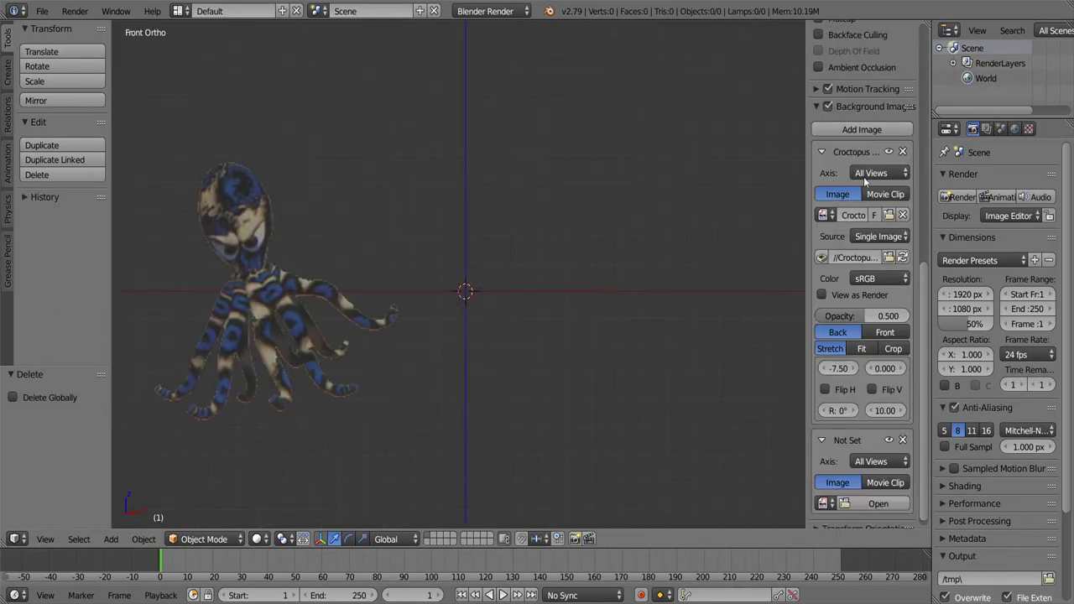
# Step: Add the side Croctopus reference image, shift it right and shrink it
pyautogui.scroll(-3)
pyautogui.click(878, 495)
pyautogui.doubleClick(243, 111)
pyautogui.scroll(-3)
pyautogui.scroll(-3)
pyautogui.moveTo(839, 448); pyautogui.dragTo(873, 448)
pyautogui.moveTo(885, 491); pyautogui.dragTo(855, 490)
pyautogui.scroll(3)
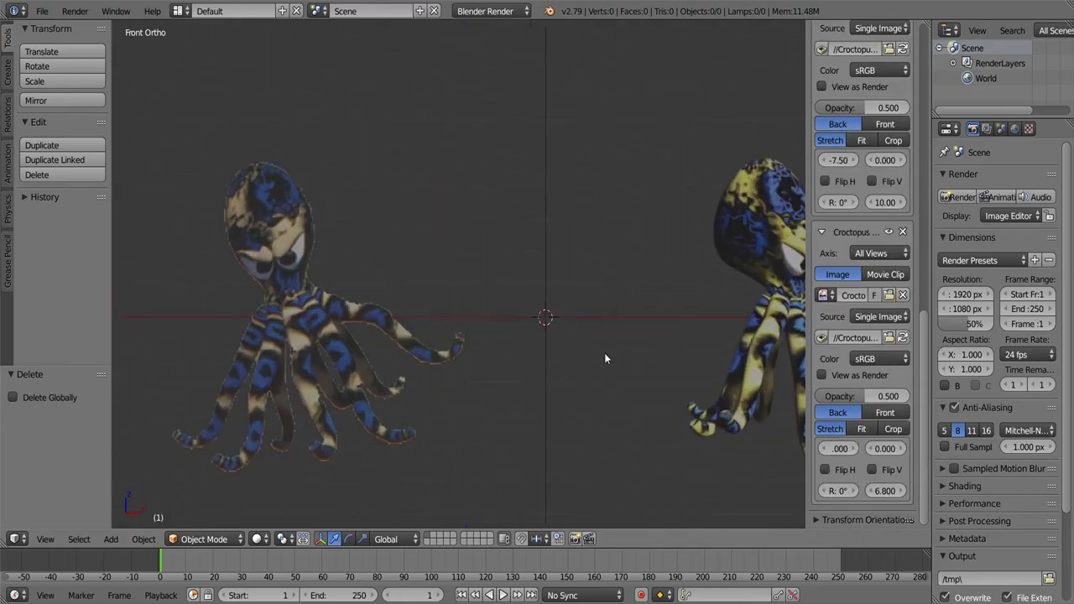
pyautogui.moveTo(604, 353); pyautogui.dragTo(392, 198)
# Step: Add a circle mesh and realign the side reference image in front view
pyautogui.hotkey('shift', 'a')
pyautogui.click(436, 193)
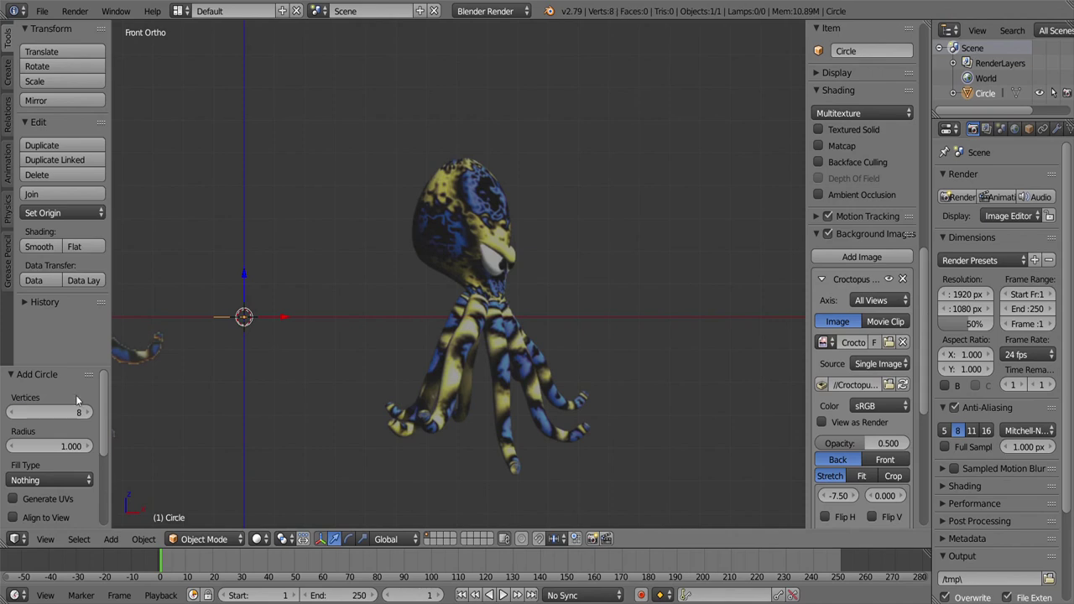
pyautogui.press('KP_1')
pyautogui.scroll(-3)
pyautogui.moveTo(839, 448); pyautogui.dragTo(864, 448)
pyautogui.moveTo(885, 490); pyautogui.dragTo(872, 491)
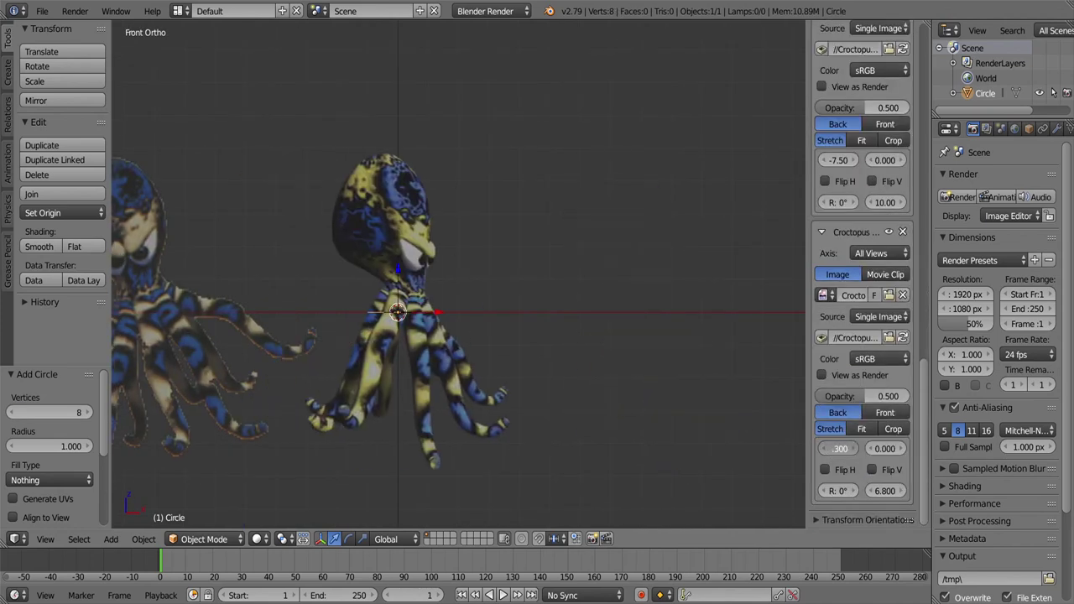
pyautogui.scroll(3)
# Step: In Edit Mode, extrude and scale the circle's rings to shape the head
pyautogui.click(203, 540)
pyautogui.click(202, 505)
pyautogui.press('a')
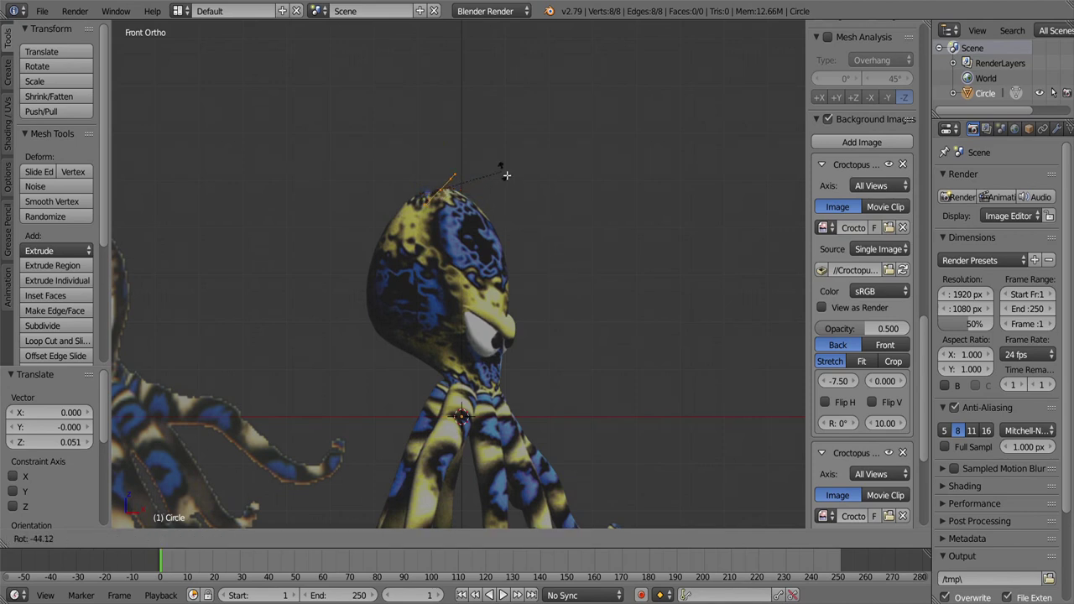
pyautogui.click(556, 186)
pyautogui.press('g')
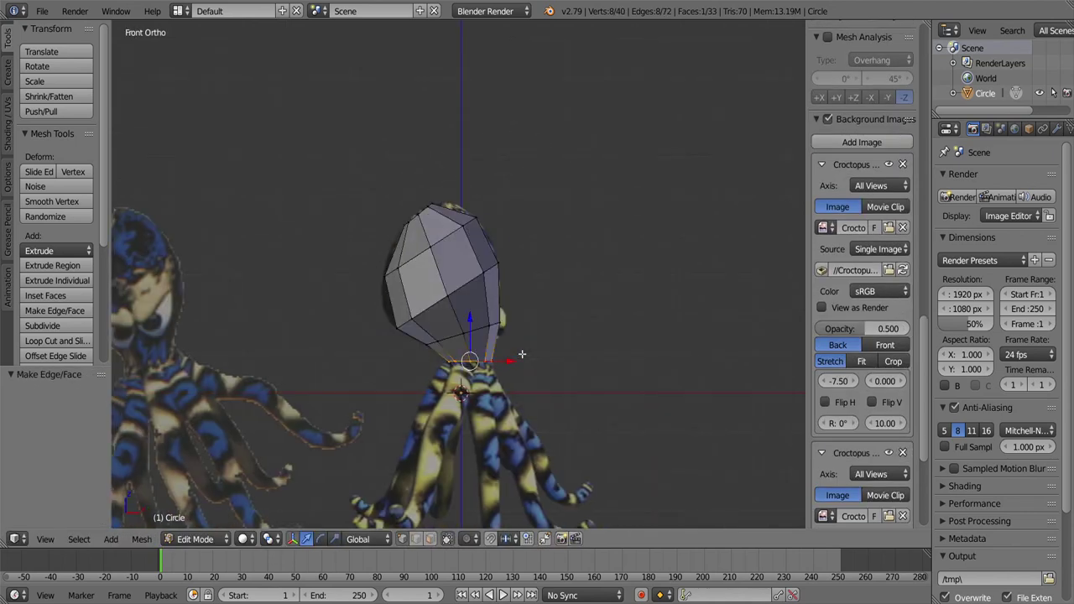
pyautogui.press('a')
# Step: Add a second eight-vertex circle and extrude it downward
pyautogui.hotkey('shift', 'a')
pyautogui.click(496, 278)
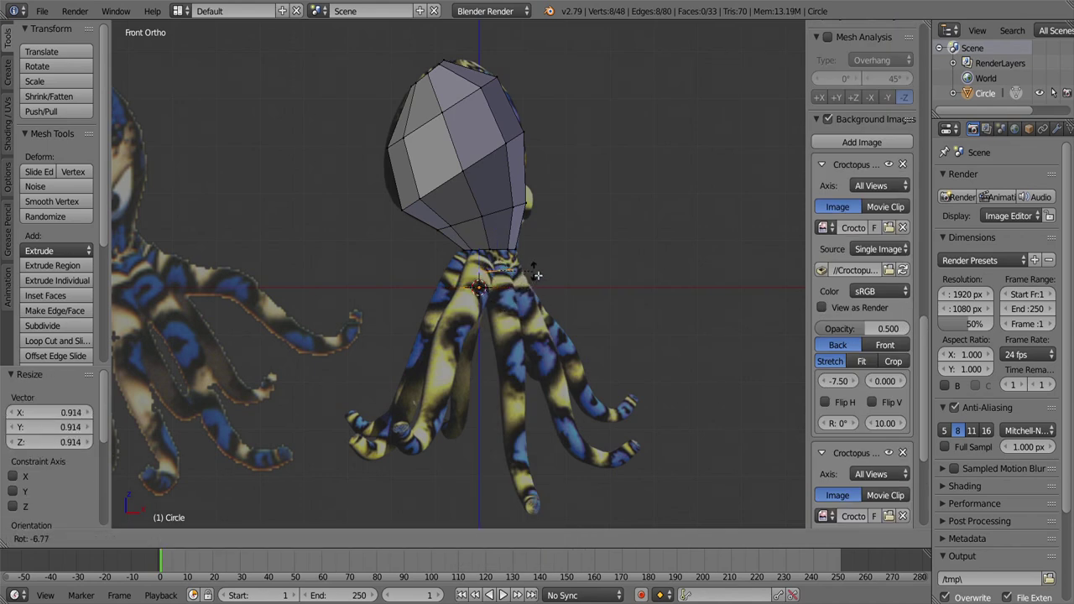
pyautogui.press('e')
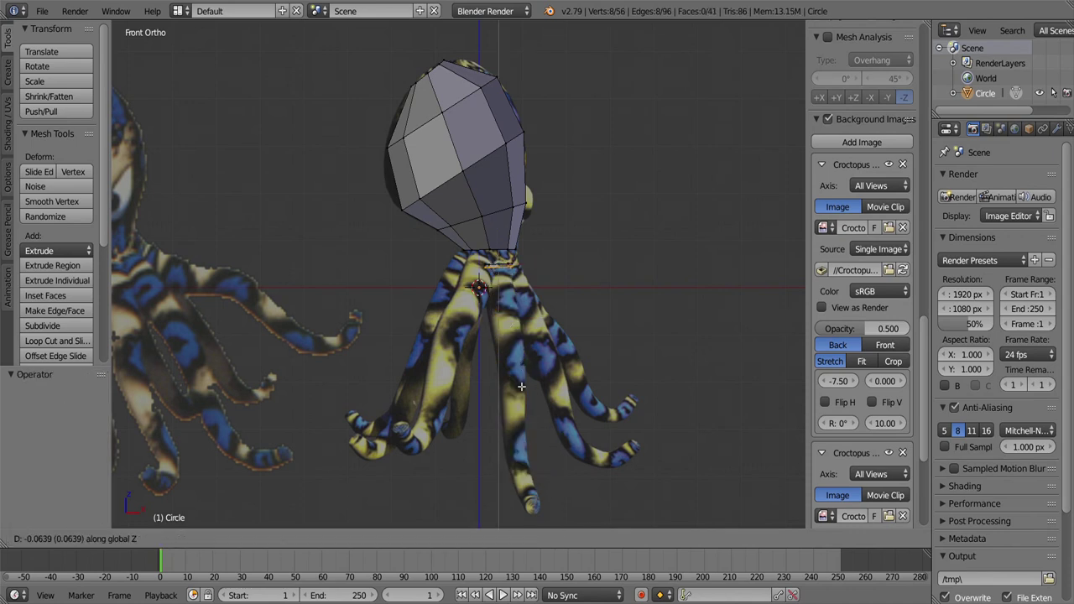
pyautogui.click(519, 453)
# Step: Extrude the second circle down along Z into a column with eight loop cuts
pyautogui.scroll(-3)
pyautogui.press('g')
pyautogui.press('z')
pyautogui.click(524, 480)
pyautogui.press('a')
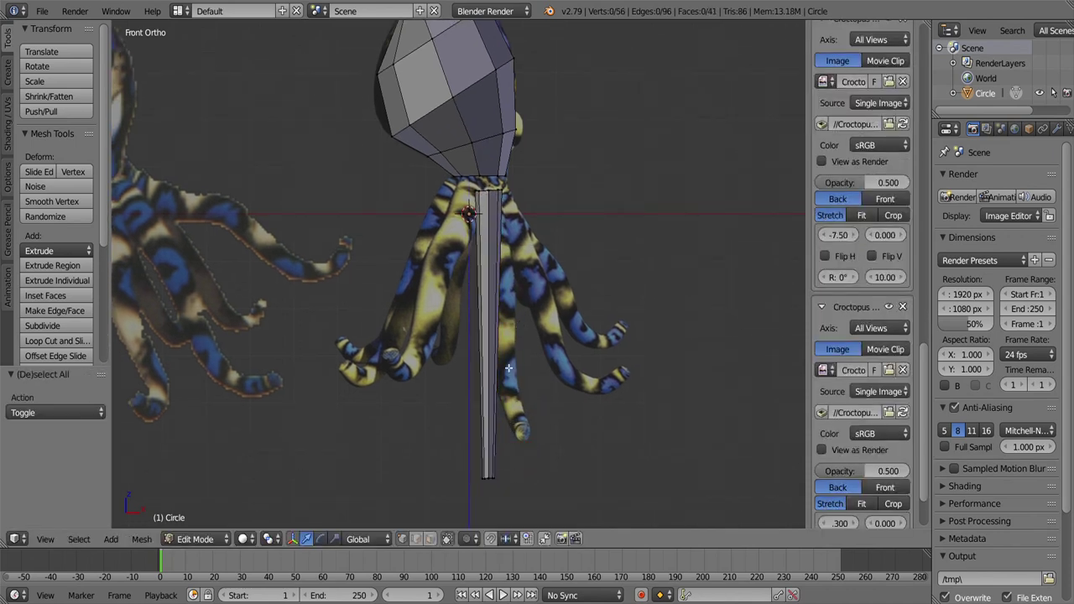
pyautogui.click(501, 366)
pyautogui.press('a')
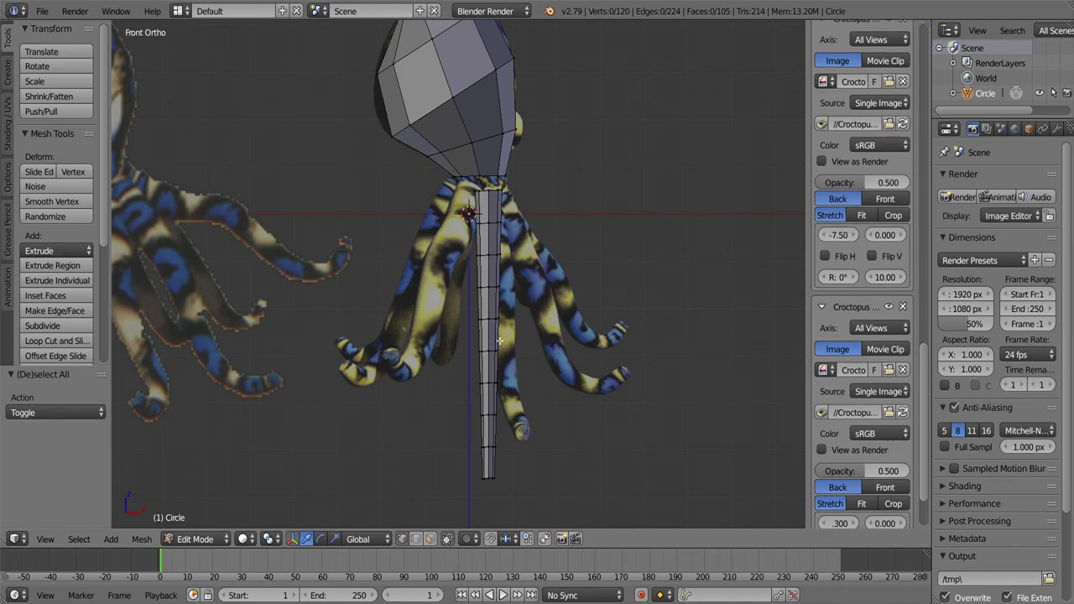
# Step: Inset the head's bottom face and extrude it downward into a short neck
pyautogui.click(204, 521)
pyautogui.moveTo(503, 336); pyautogui.dragTo(458, 353)
pyautogui.press('Tab')
pyautogui.scroll(3)
pyautogui.scroll(-3)
pyautogui.press('a')
pyautogui.rightClick(458, 352)
pyautogui.press('i')
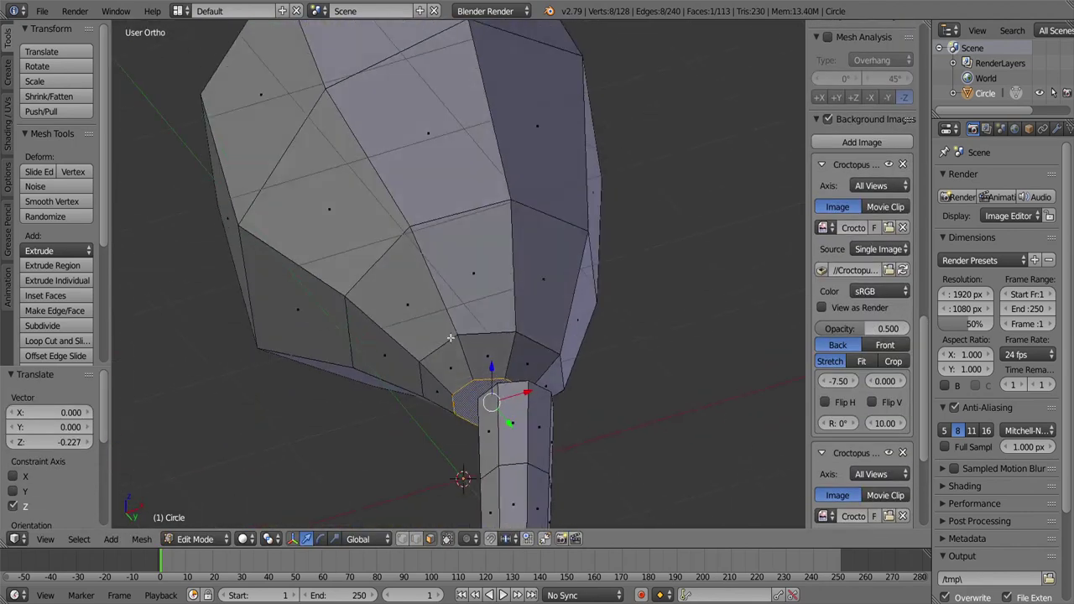
pyautogui.scroll(3)
pyautogui.press('e')
pyautogui.moveTo(505, 399); pyautogui.dragTo(587, 252)
pyautogui.press('KP_1')
# Step: Select the whole head and apply Subdivide Smooth
pyautogui.hotkey('ctrl', 'l')
pyautogui.press('KP_1')
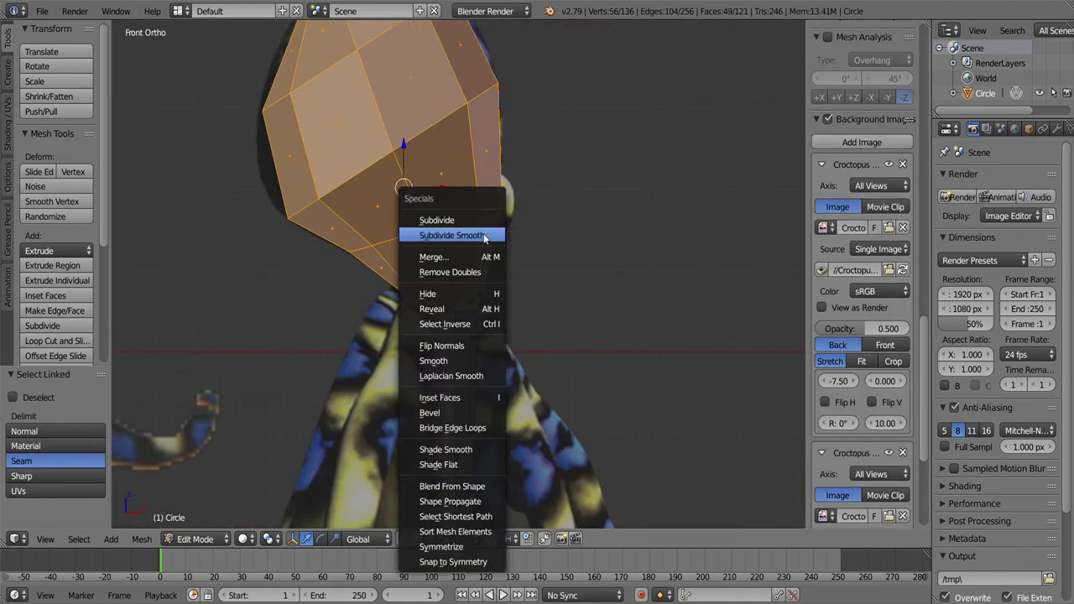
pyautogui.click(496, 236)
pyautogui.press('a')
# Step: Flatten the head's top edge loop and a lower loop along Z
pyautogui.moveTo(504, 252); pyautogui.dragTo(514, 283)
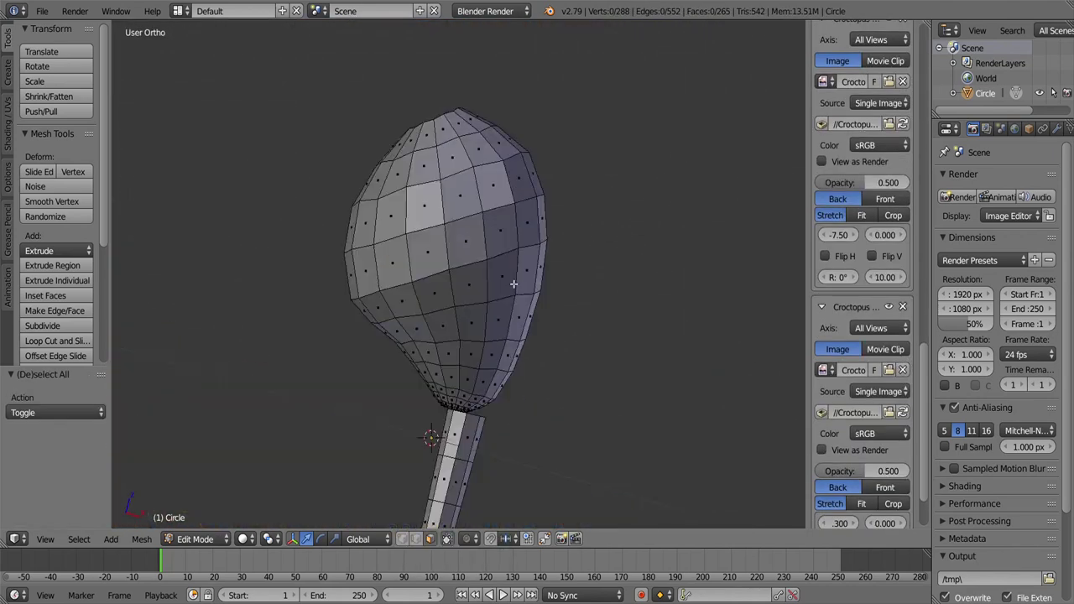
pyautogui.press('KP_5')
pyautogui.scroll(3)
pyautogui.rightClick(470, 235)
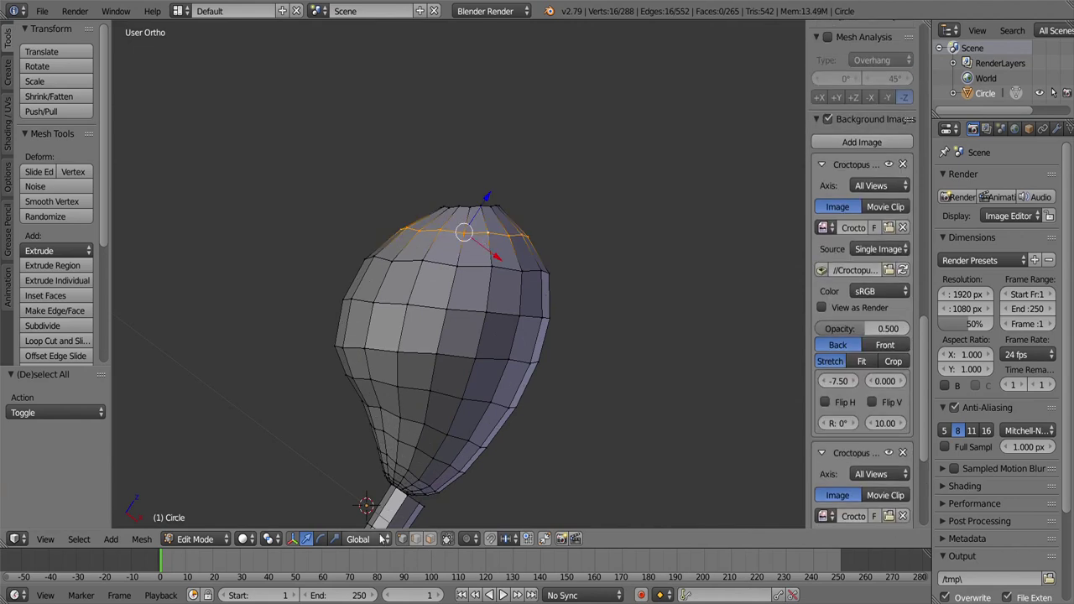
pyautogui.press('a')
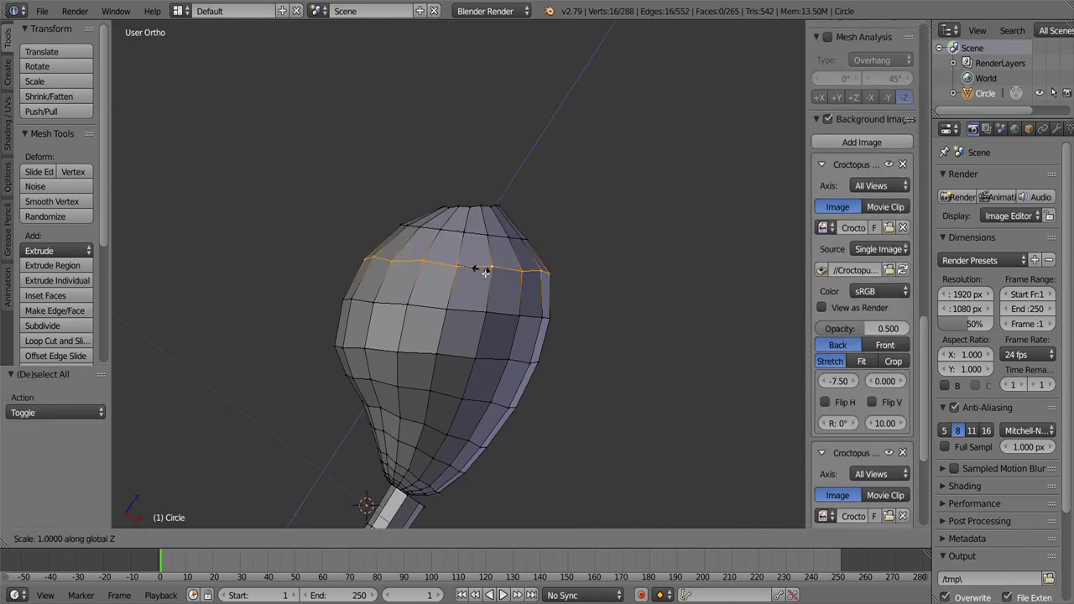
pyautogui.rightClick(484, 311)
pyautogui.press('Return')
# Step: Flatten another neck edge loop to zero height along Z
pyautogui.moveTo(500, 344); pyautogui.dragTo(470, 344)
pyautogui.rightClick(482, 359)
pyautogui.press('0')
pyautogui.press('Return')
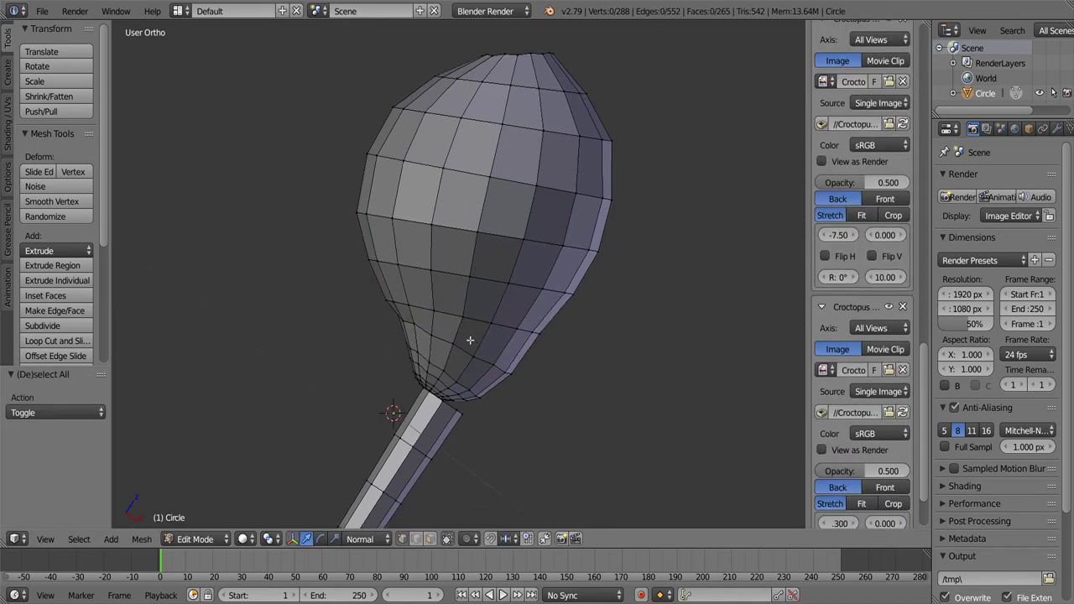
pyautogui.scroll(3)
pyautogui.scroll(3)
pyautogui.moveTo(521, 313); pyautogui.dragTo(619, 443)
pyautogui.press('a')
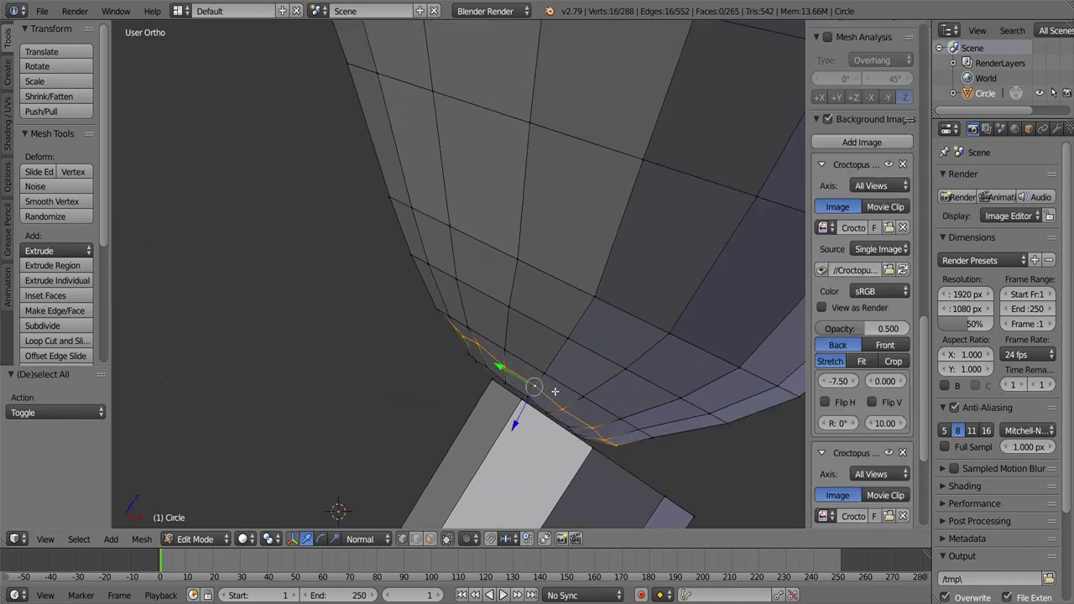
pyautogui.scroll(-3)
# Step: Move the tentacle column up under the head in right side view
pyautogui.press('KP_1')
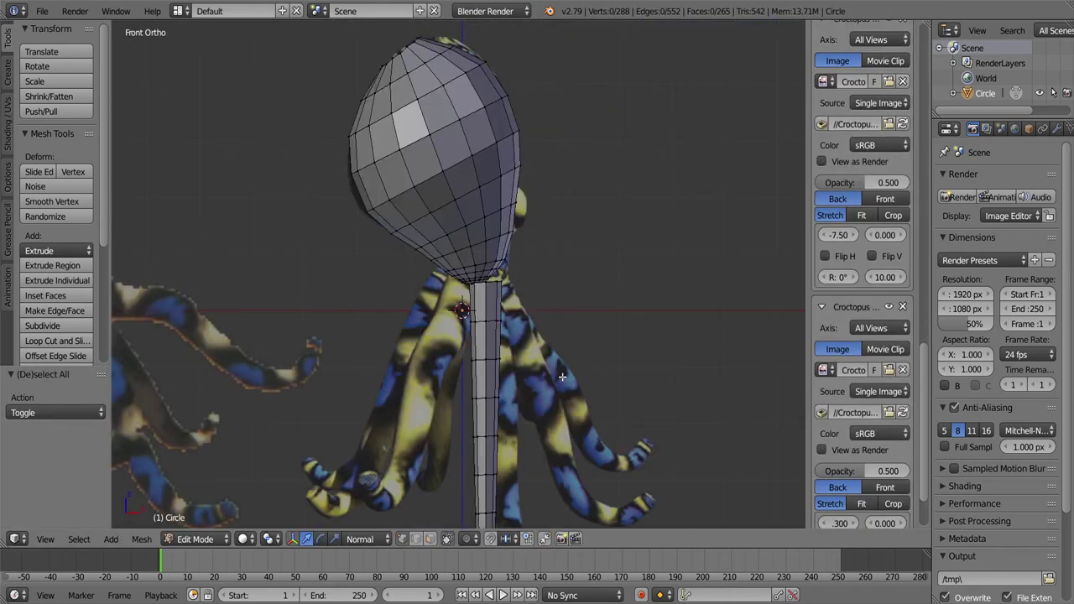
pyautogui.scroll(3)
pyautogui.scroll(-3)
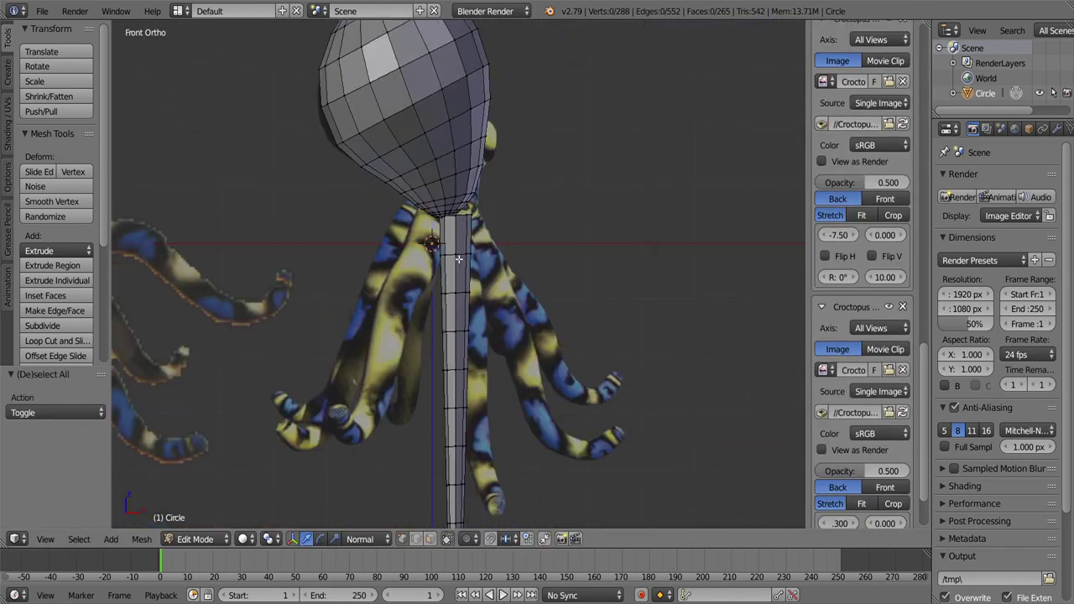
pyautogui.press('l')
pyautogui.moveTo(441, 352); pyautogui.dragTo(495, 244)
pyautogui.scroll(3)
pyautogui.press('KP_3')
pyautogui.scroll(3)
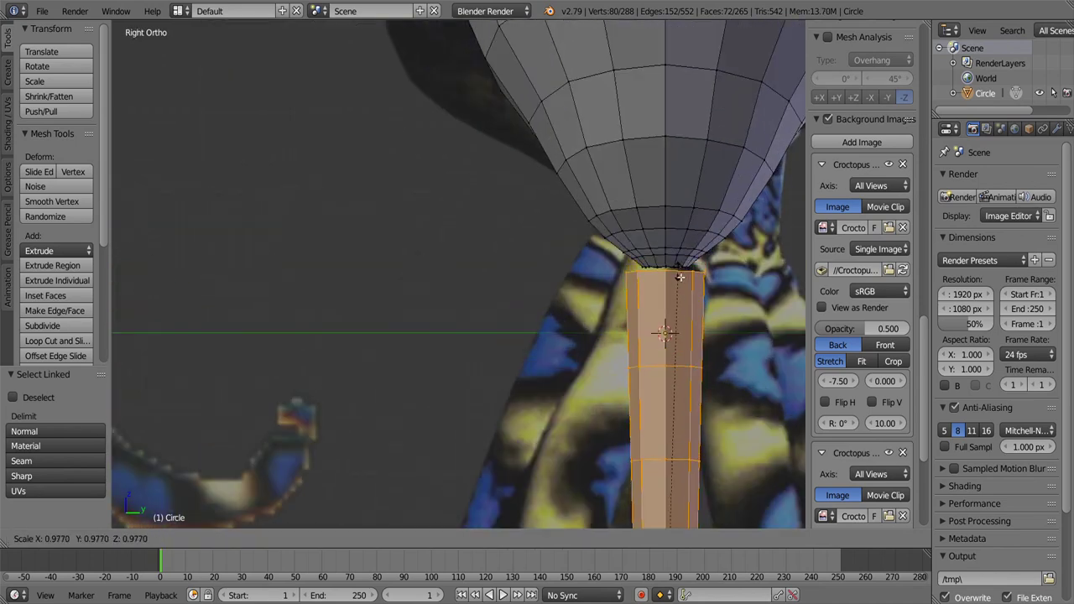
pyautogui.press('g')
pyautogui.click(442, 342)
# Step: Dissolve the head's bottom edge loop
pyautogui.scroll(3)
pyautogui.scroll(3)
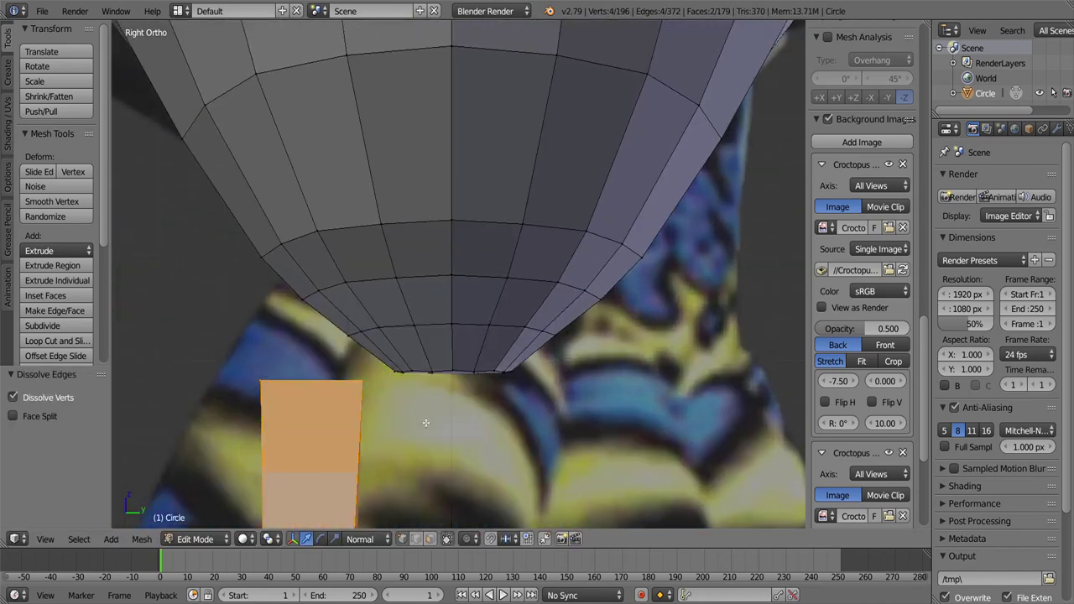
pyautogui.scroll(-3)
pyautogui.press('a')
pyautogui.rightClick(451, 327)
pyautogui.click(454, 328)
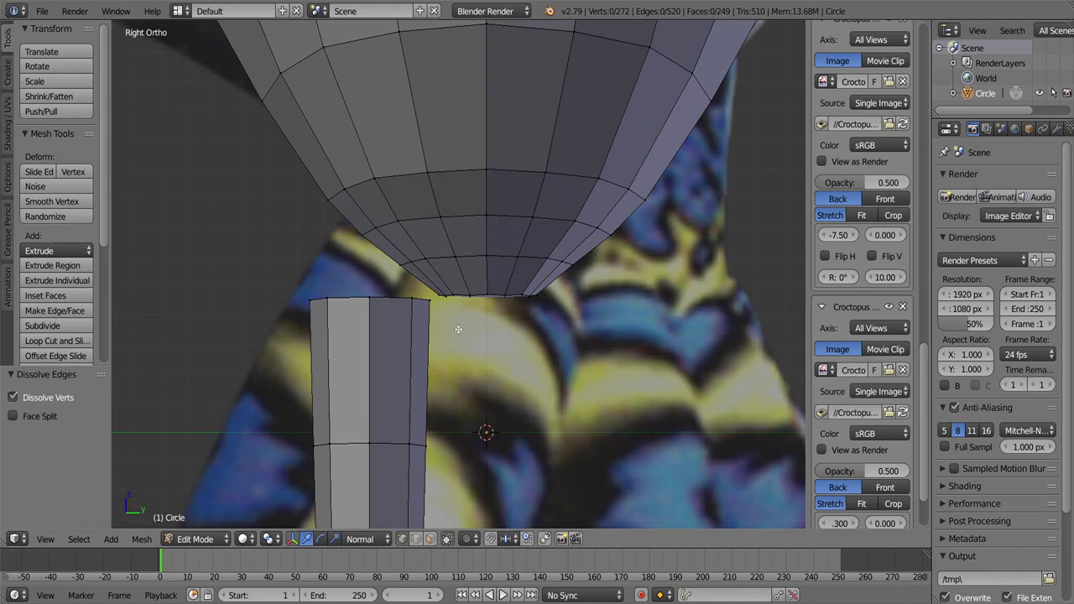
pyautogui.moveTo(428, 512); pyautogui.dragTo(505, 319)
# Step: Remove stray vertices at the head's bottom, checking front and right side views
pyautogui.press('KP_1')
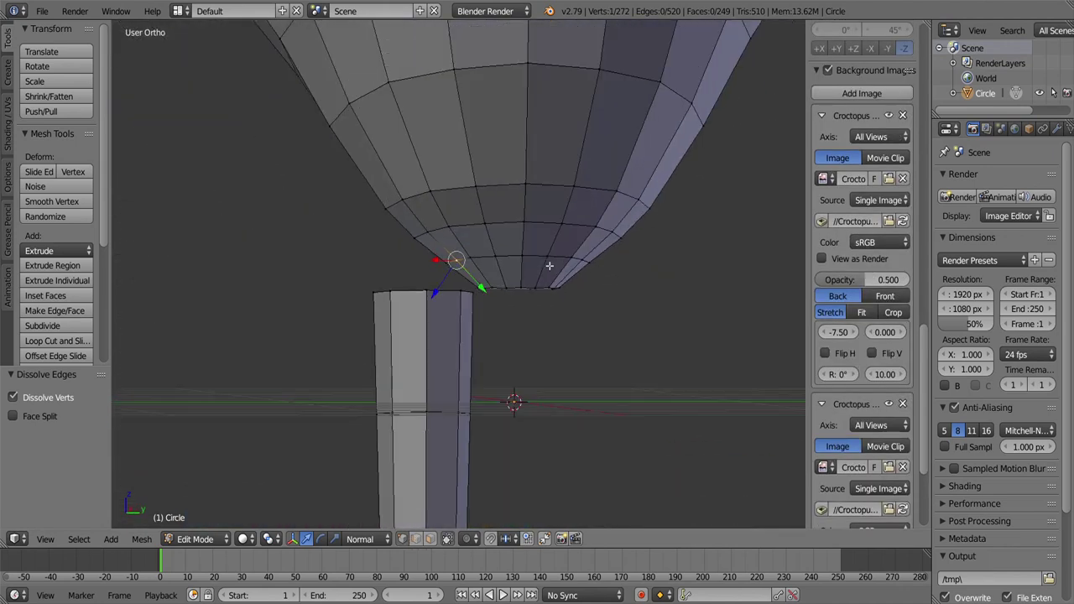
pyautogui.scroll(-3)
pyautogui.scroll(3)
pyautogui.scroll(3)
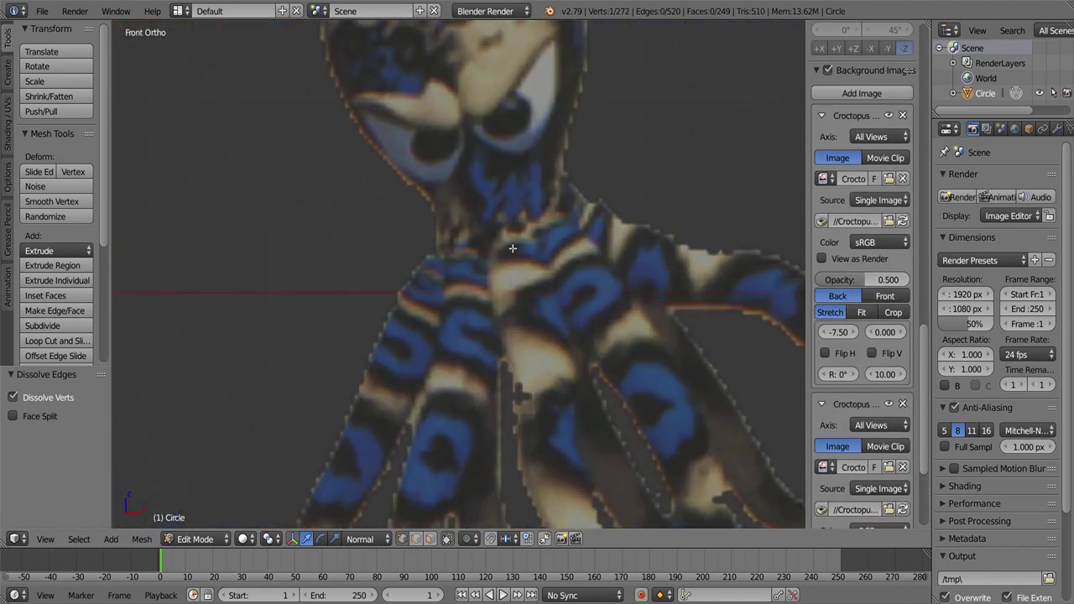
pyautogui.scroll(-3)
pyautogui.press('KP_3')
pyautogui.scroll(3)
pyautogui.scroll(3)
pyautogui.scroll(3)
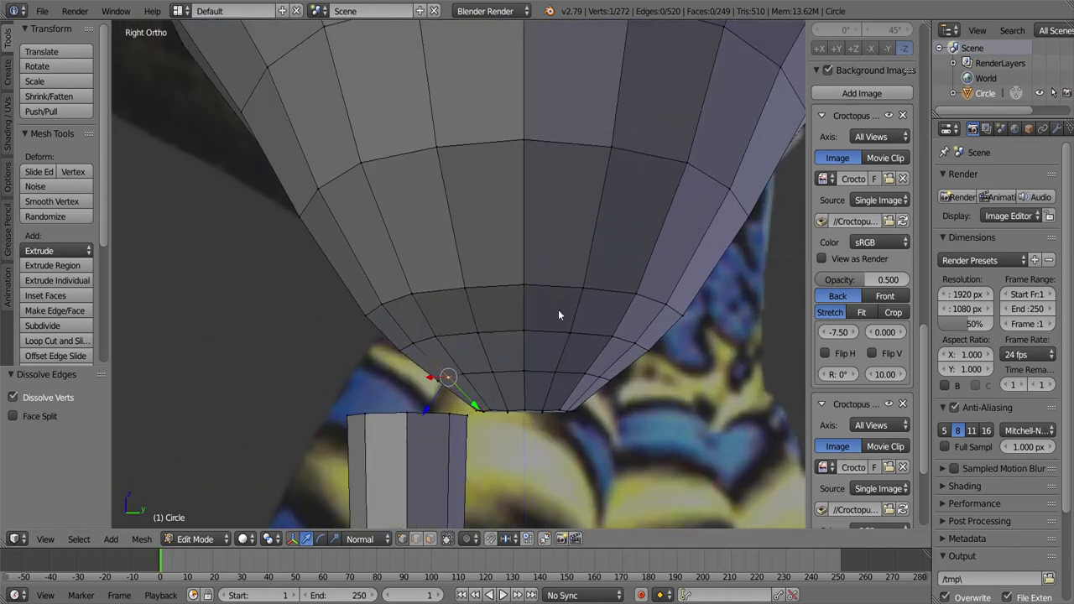
pyautogui.press('v')
# Step: Delete the leftover vertices around the neck
pyautogui.moveTo(551, 377); pyautogui.dragTo(439, 318)
pyautogui.rightClick(503, 307)
pyautogui.press('x')
pyautogui.press('v')
pyautogui.moveTo(503, 307); pyautogui.dragTo(426, 383)
pyautogui.press('x')
pyautogui.click(491, 317)
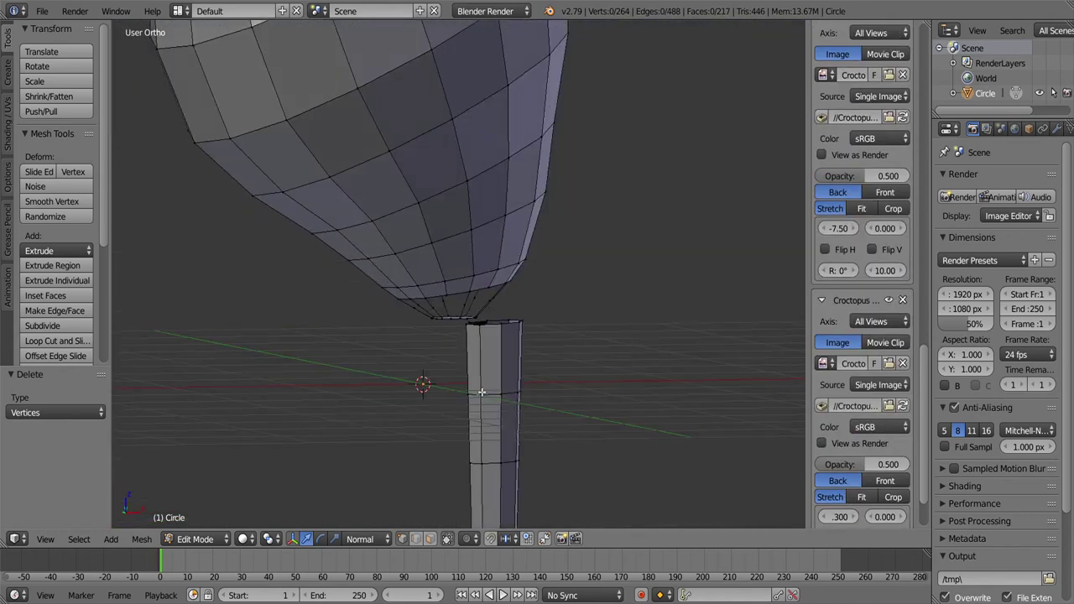
# Step: Check the stalk below the head from front and right side views
pyautogui.press('KP_1')
pyautogui.scroll(3)
pyautogui.moveTo(494, 424); pyautogui.dragTo(491, 319)
pyautogui.press('KP_3')
pyautogui.scroll(3)
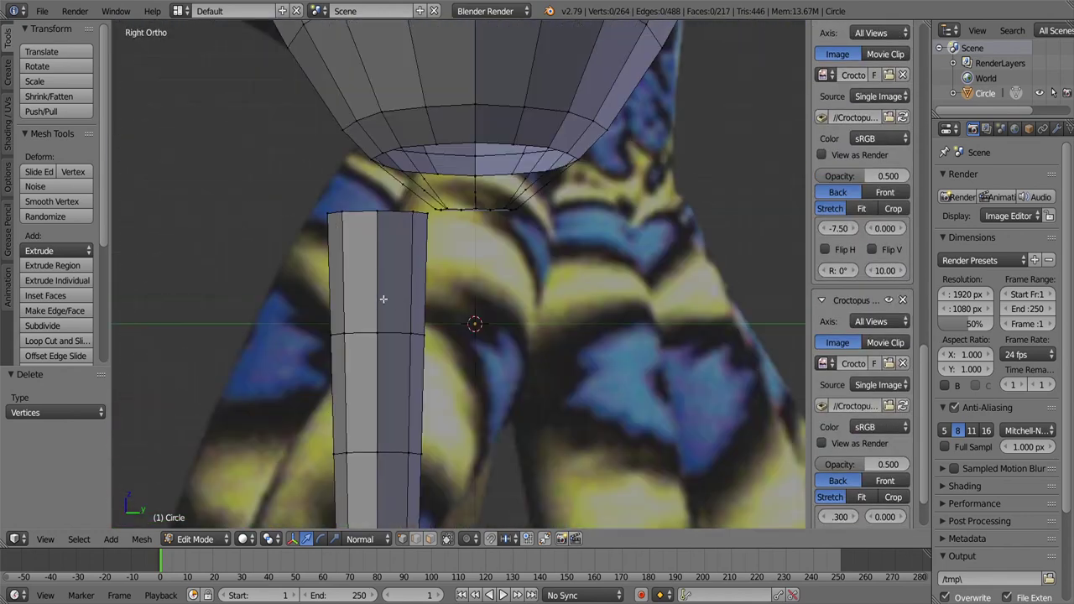
pyautogui.scroll(-3)
# Step: Duplicate the tentacle stalk and place the copy beside the original
pyautogui.press('l')
pyautogui.hotkey('shift', 'd')
pyautogui.click(275, 366)
pyautogui.press('a')
pyautogui.scroll(3)
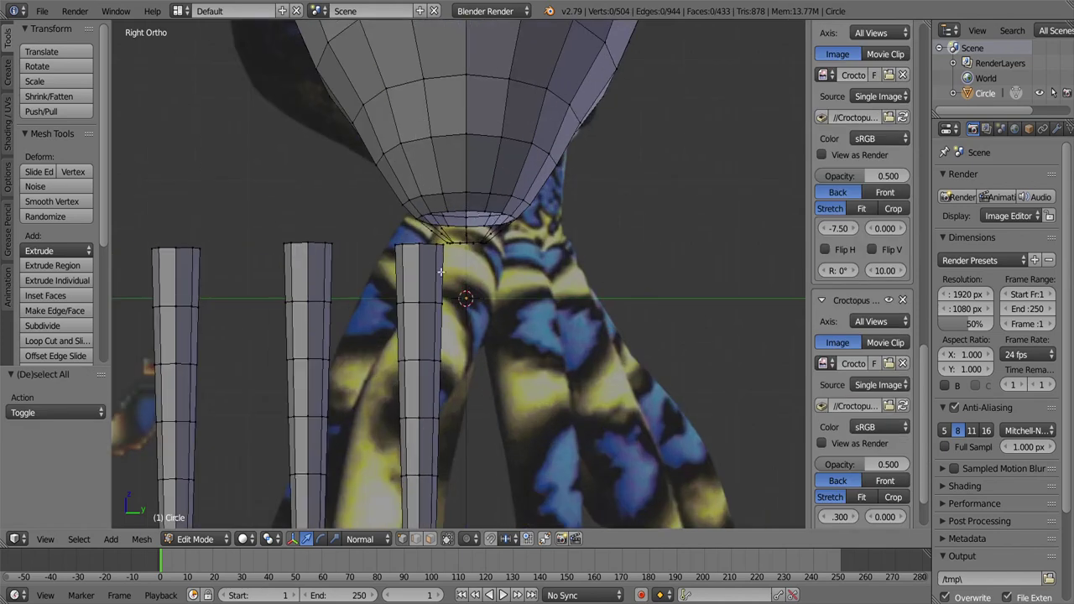
pyautogui.scroll(3)
# Step: Tilt the duplicated stalk outward and move it into position
pyautogui.press('l')
pyautogui.press('r')
pyautogui.click(574, 429)
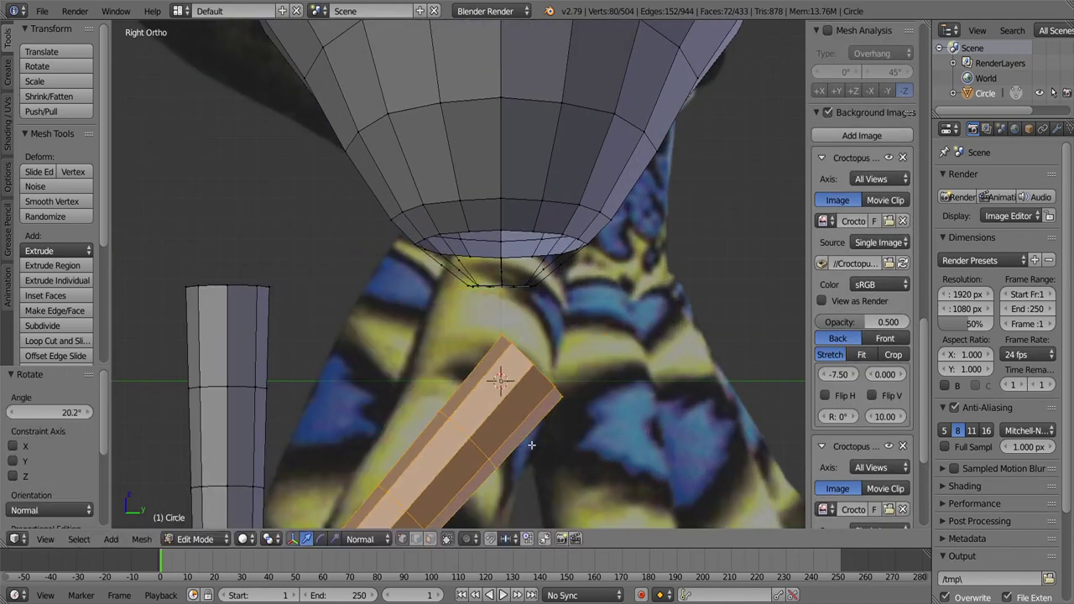
pyautogui.press('g')
pyautogui.click(503, 402)
pyautogui.moveTo(504, 402); pyautogui.dragTo(483, 362)
pyautogui.scroll(-3)
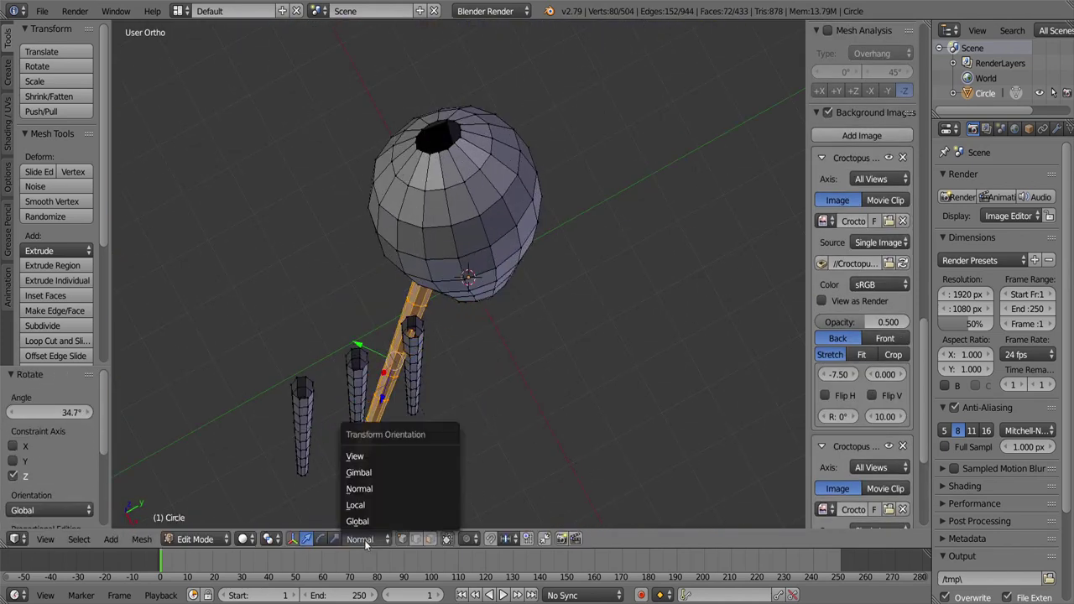
pyautogui.click(439, 442)
# Step: Re-tilt the stalk and slide it under the octopus body
pyautogui.moveTo(440, 443); pyautogui.dragTo(462, 364)
pyautogui.scroll(3)
pyautogui.scroll(3)
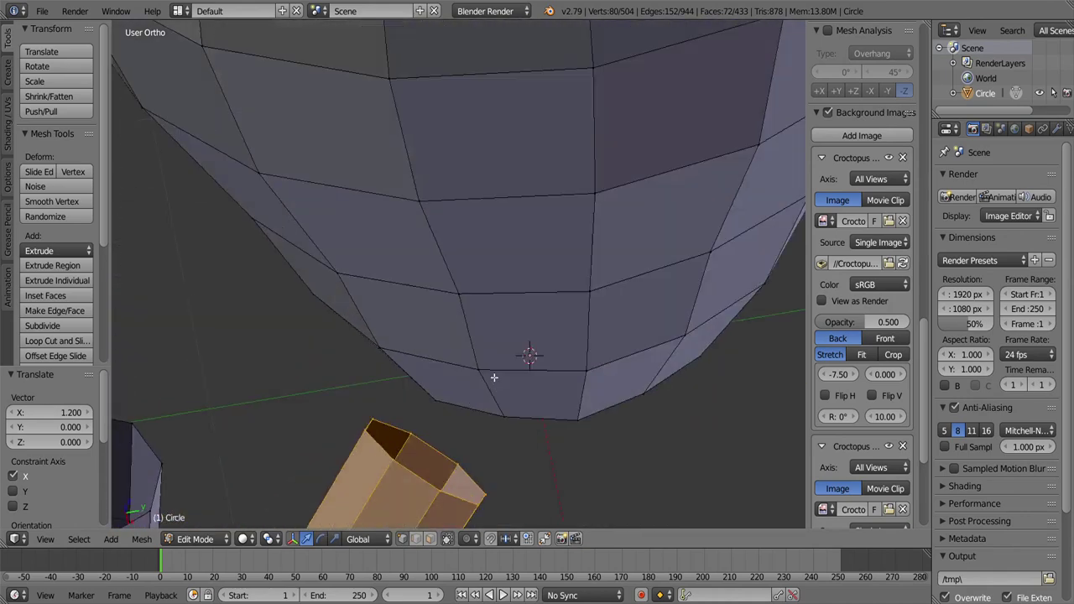
pyautogui.scroll(3)
pyautogui.scroll(-3)
pyautogui.press('r')
pyautogui.click(472, 397)
pyautogui.press('g')
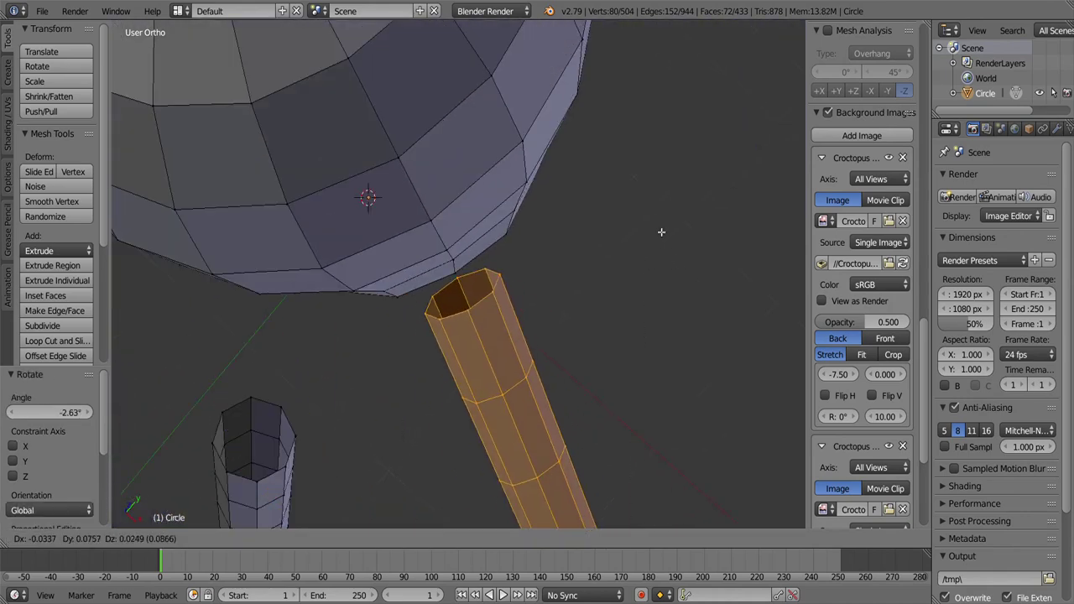
pyautogui.click(659, 207)
pyautogui.moveTo(660, 207); pyautogui.dragTo(517, 248)
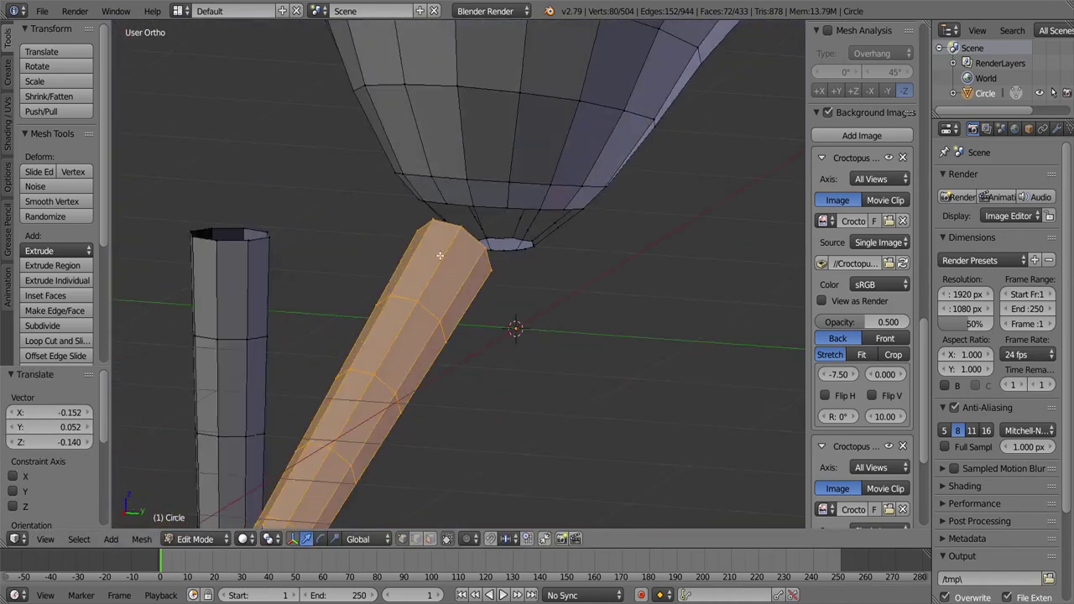
# Step: Delete the spare stalk copies and reposition the remaining stalk from the top view
pyautogui.press('a')
pyautogui.press('l')
pyautogui.press('l')
pyautogui.press('l')
pyautogui.press('Delete')
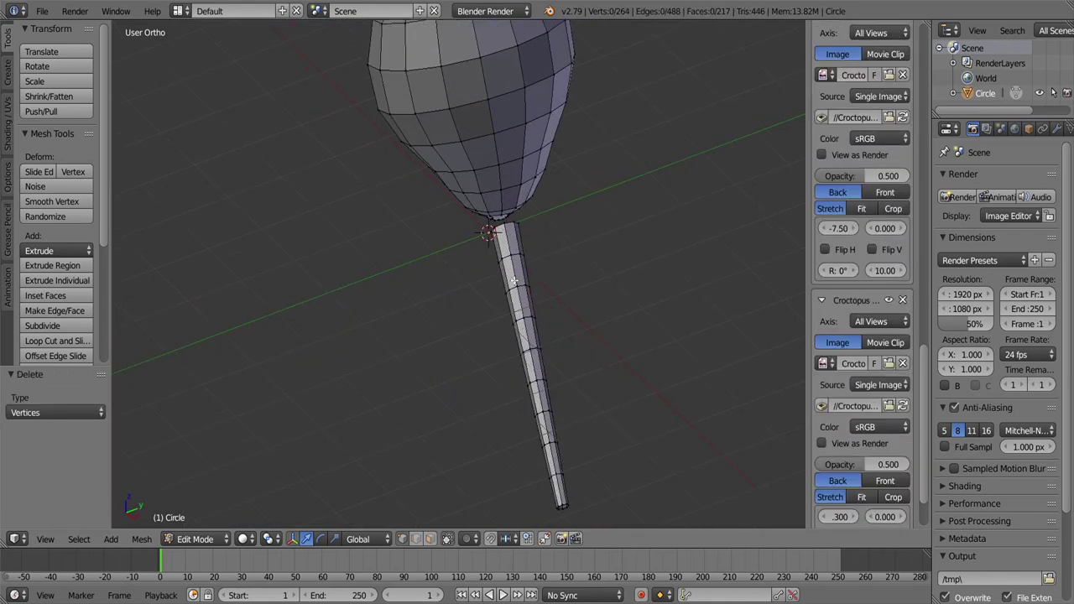
pyautogui.press('l')
pyautogui.press('KP_7')
pyautogui.scroll(3)
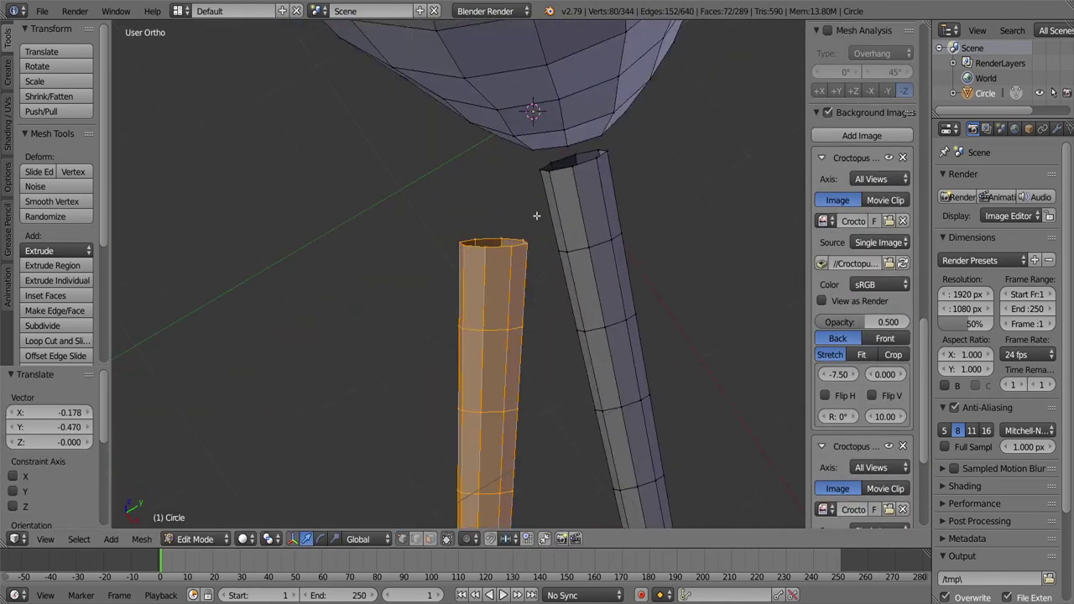
pyautogui.moveTo(674, 410); pyautogui.dragTo(471, 109)
pyautogui.click(535, 204)
pyautogui.press('Escape')
# Step: Select the whole left stalk and place a new copy of it
pyautogui.moveTo(454, 152); pyautogui.dragTo(618, 132)
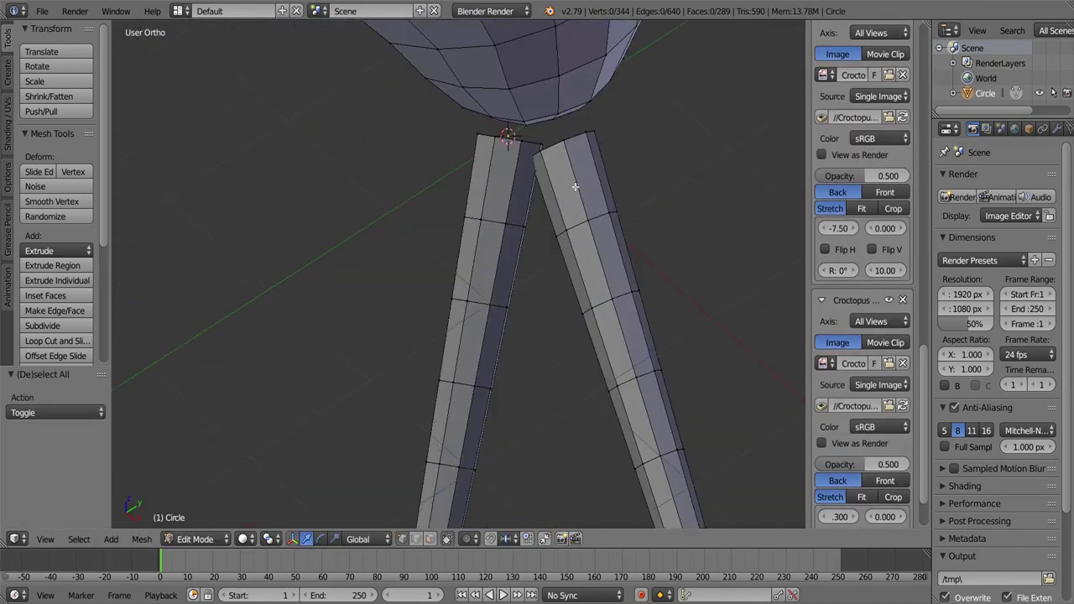
pyautogui.press('a')
pyautogui.rightClick(617, 133)
pyautogui.rightClick(509, 143)
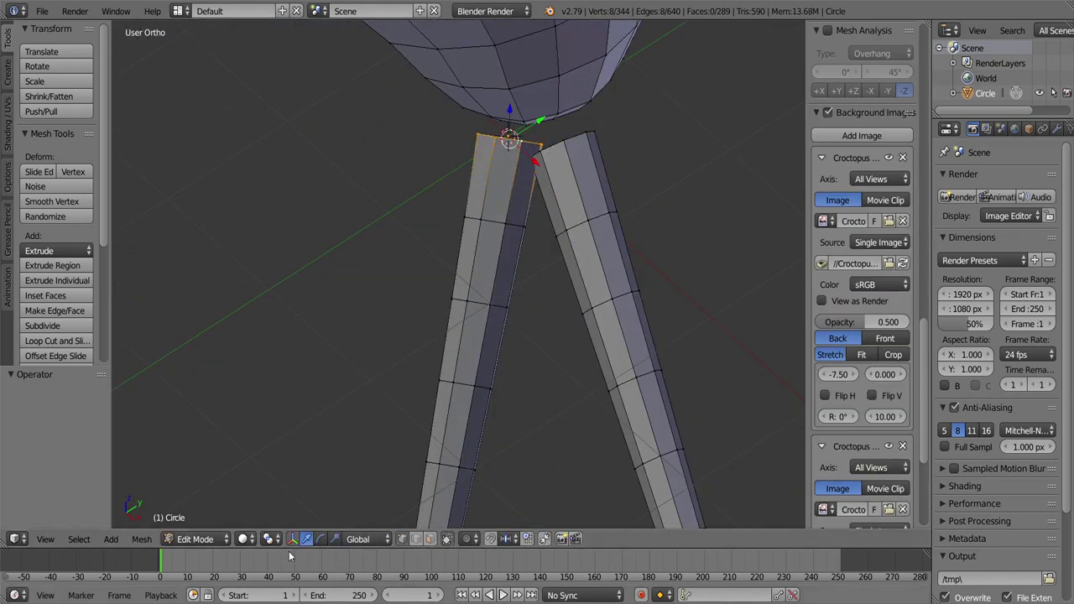
pyautogui.moveTo(644, 100); pyautogui.dragTo(515, 263)
pyautogui.press('KP_7')
pyautogui.hotkey('ctrl', 'l')
pyautogui.press('g')
pyautogui.click(557, 256)
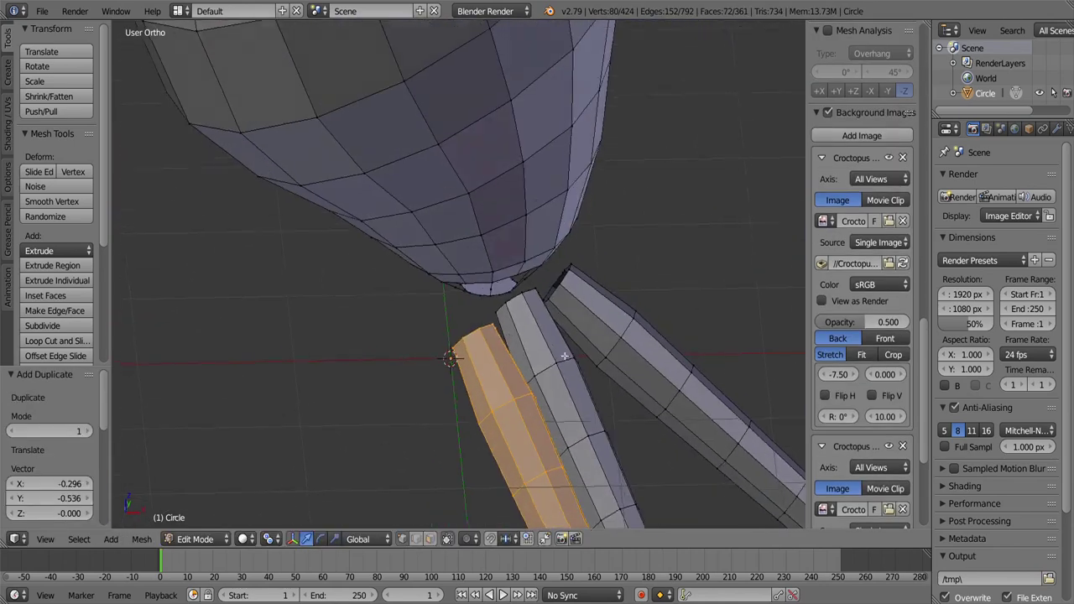
# Step: Rotate the new copy around the body in wireframe top view and move it closer
pyautogui.press('z')
pyautogui.press('KP_7')
pyautogui.press('r')
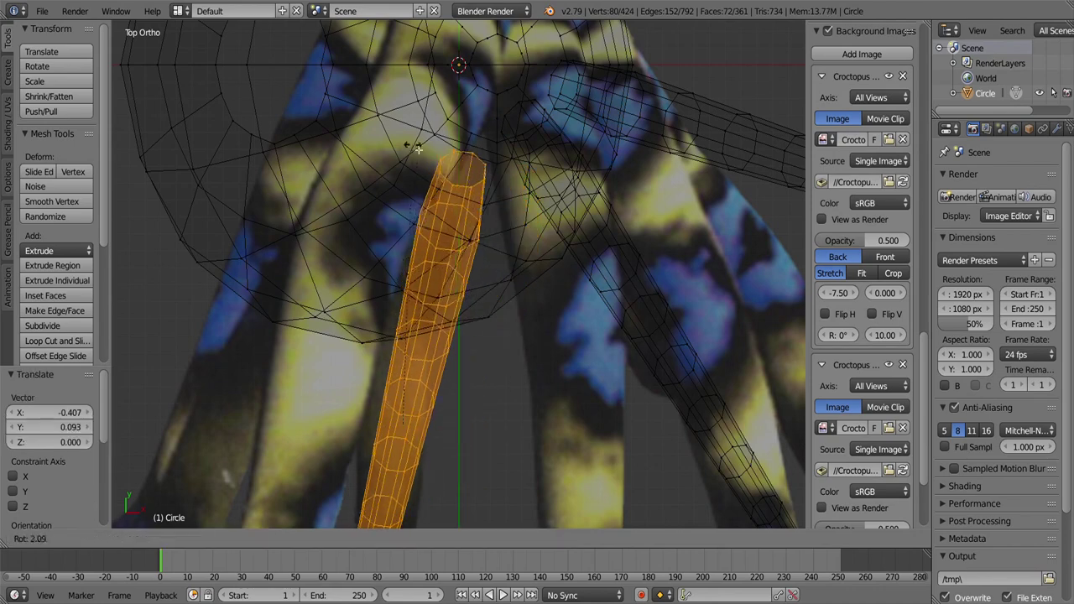
pyautogui.click(416, 147)
pyautogui.moveTo(417, 148); pyautogui.dragTo(493, 526)
pyautogui.moveTo(529, 447); pyautogui.dragTo(486, 364)
pyautogui.press('g')
pyautogui.click(487, 520)
pyautogui.press('z')
# Step: Select a leg beneath the body and reposition it from the top view
pyautogui.moveTo(530, 506); pyautogui.dragTo(598, 312)
pyautogui.press('a')
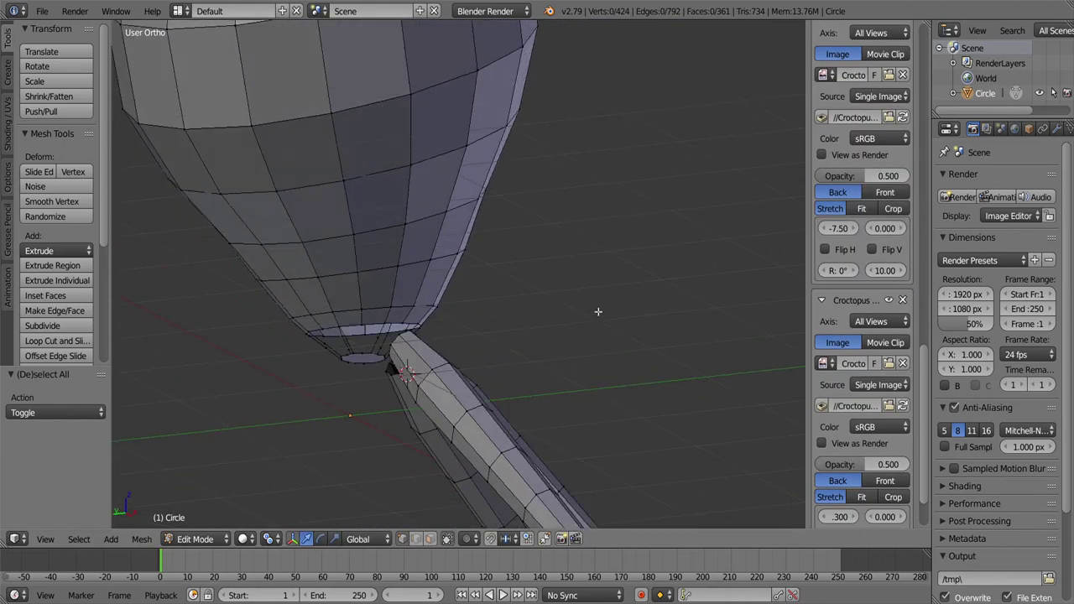
pyautogui.press('l')
pyautogui.press('KP_7')
pyautogui.moveTo(421, 445); pyautogui.dragTo(587, 241)
pyautogui.press('z')
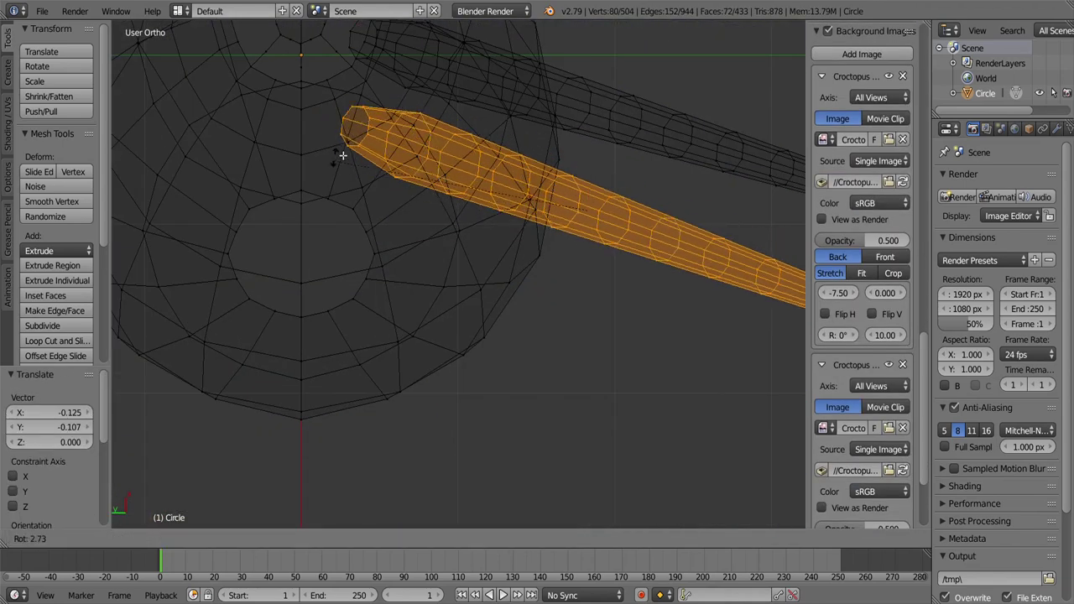
pyautogui.click(317, 187)
pyautogui.moveTo(318, 188); pyautogui.dragTo(389, 171)
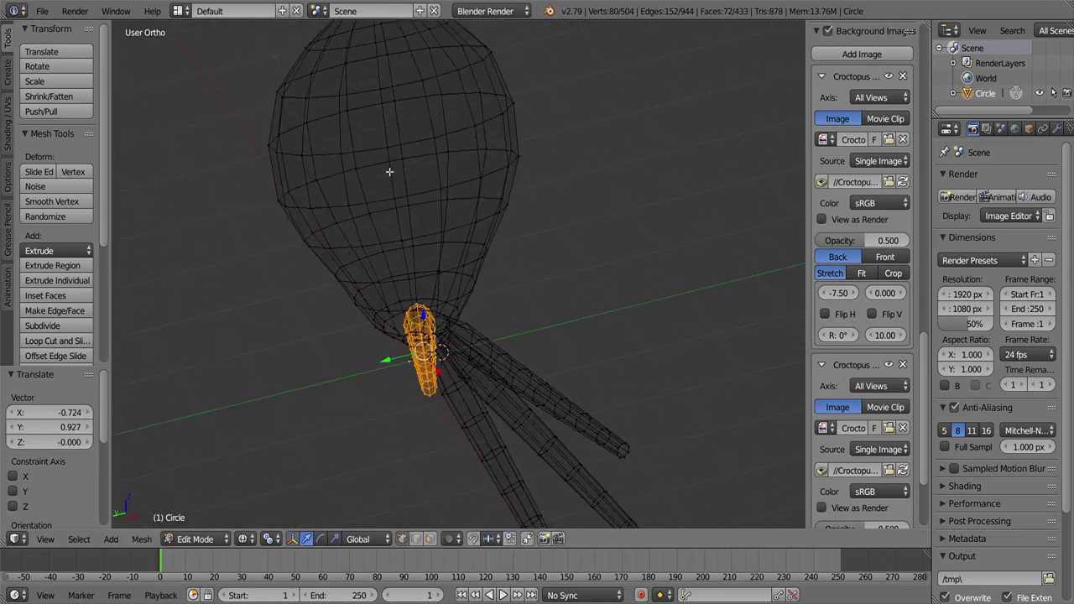
# Step: Select the tentacle-top rings from beneath the body
pyautogui.press('z')
pyautogui.scroll(3)
pyautogui.moveTo(417, 220); pyautogui.dragTo(348, 406)
pyautogui.press('a')
pyautogui.rightClick(497, 382)
pyautogui.scroll(-3)
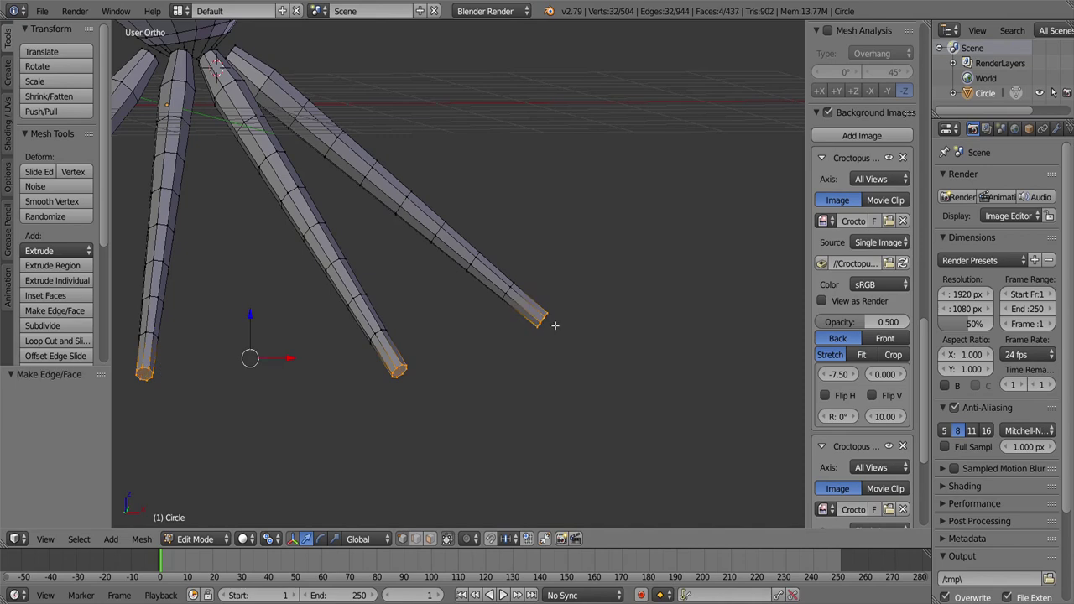
pyautogui.press('a')
pyautogui.scroll(3)
pyautogui.moveTo(554, 325); pyautogui.dragTo(336, 323)
# Step: Select the body hole's rim loop and bridge it to the tentacle tops
pyautogui.rightClick(336, 323)
pyautogui.rightClick(463, 369)
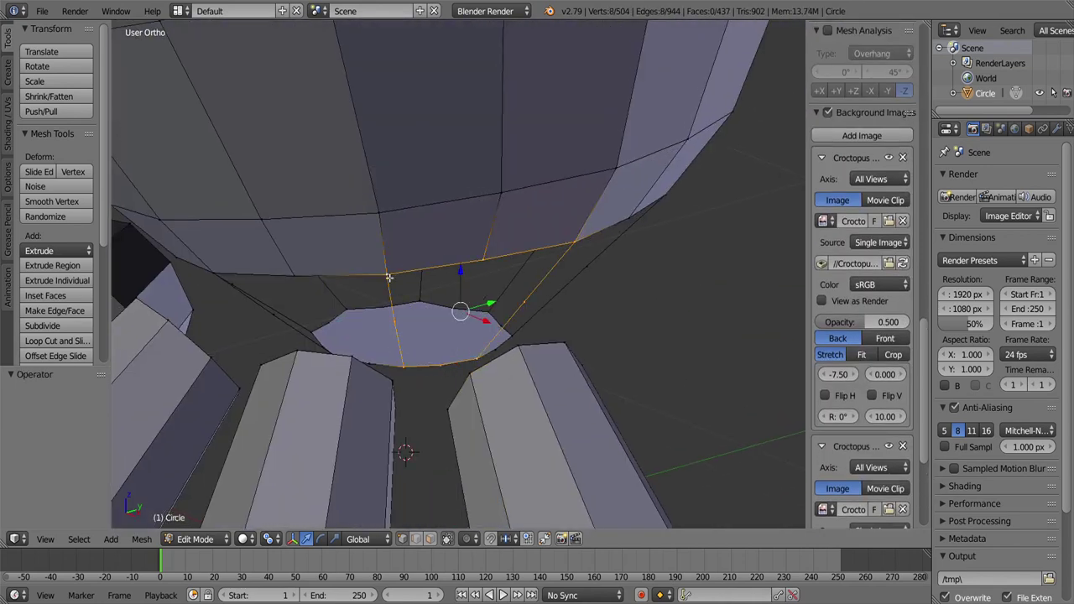
pyautogui.press('Escape')
pyautogui.press('a')
pyautogui.moveTo(503, 401); pyautogui.dragTo(582, 266)
pyautogui.rightClick(513, 314)
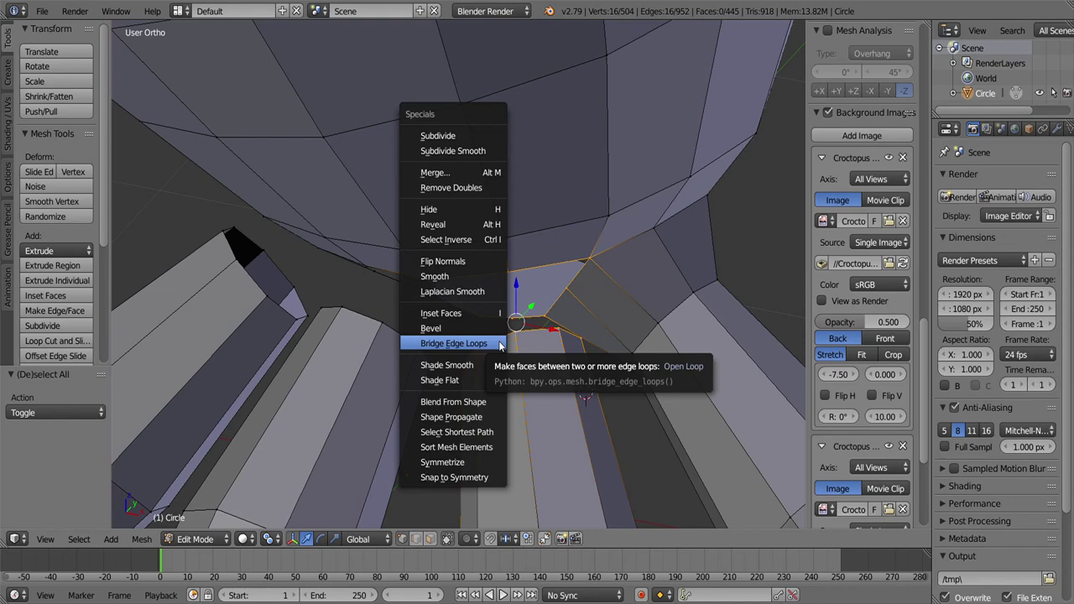
pyautogui.click(453, 343)
# Step: Fill the remaining hole under the body with a face
pyautogui.moveTo(500, 346); pyautogui.dragTo(452, 357)
pyautogui.press('z')
pyautogui.press('z')
pyautogui.rightClick(453, 331)
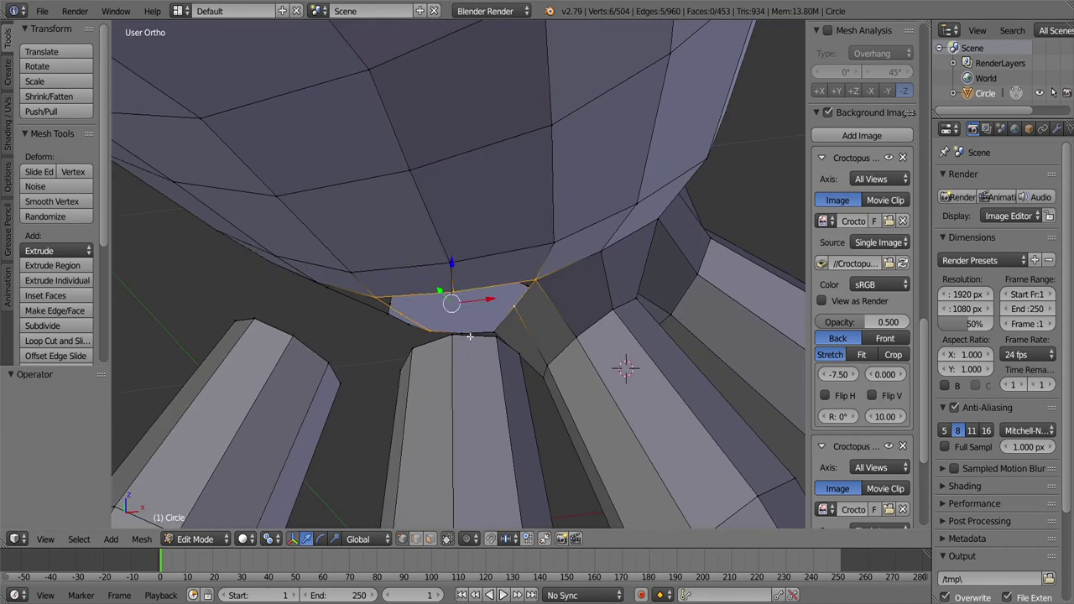
pyautogui.press('f')
# Step: Symmetrize the whole mesh, changing the direction to mirror the other side
pyautogui.press('a')
pyautogui.moveTo(491, 324); pyautogui.dragTo(507, 273)
pyautogui.rightClick(460, 230)
pyautogui.rightClick(507, 273)
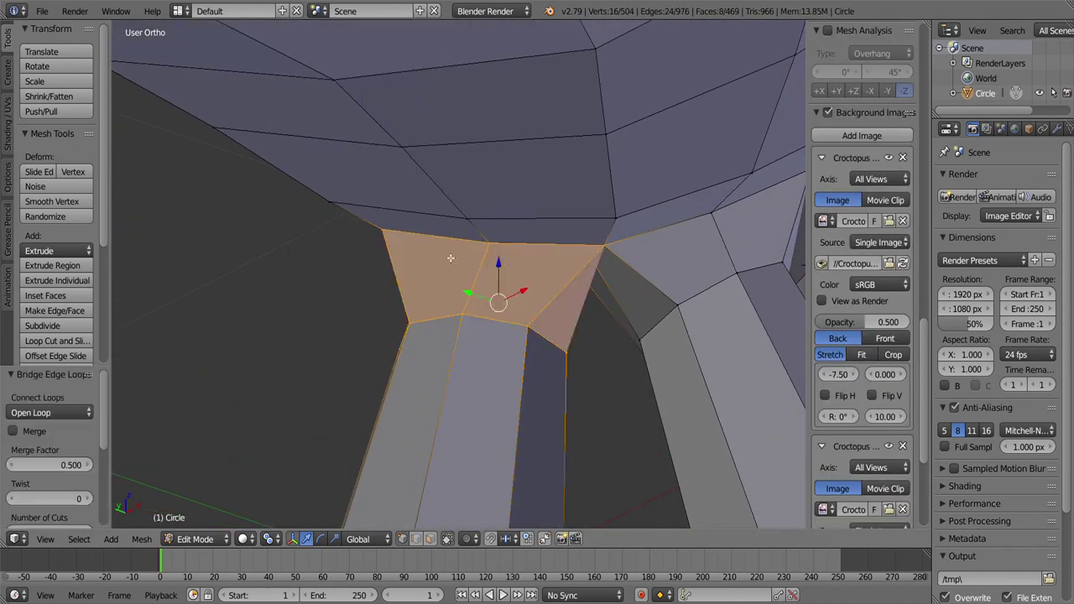
pyautogui.scroll(-3)
pyautogui.press('a')
pyautogui.press('a')
pyautogui.press('w')
pyautogui.click(402, 392)
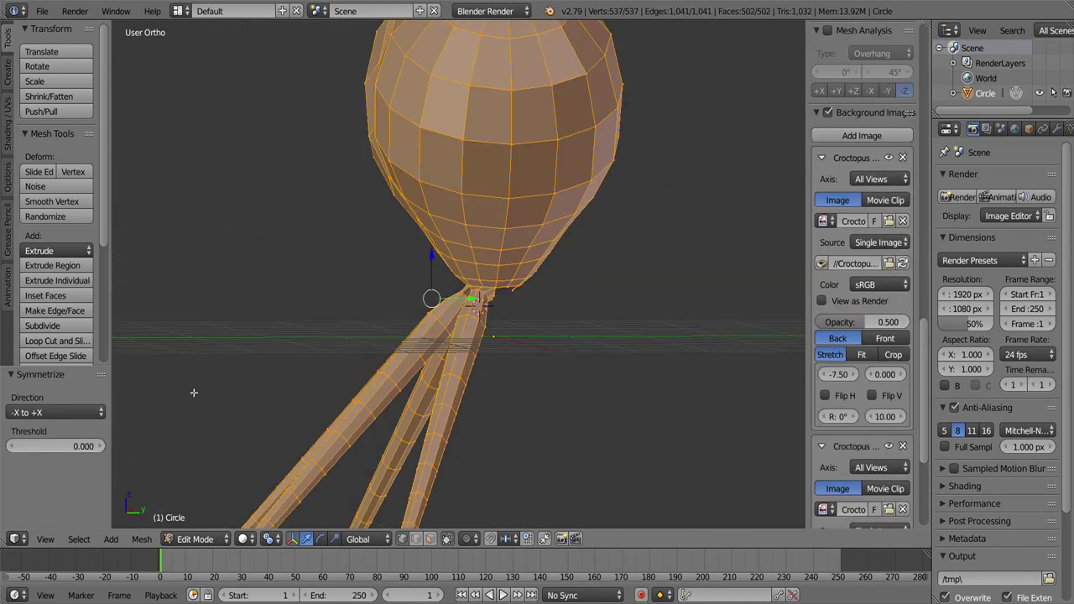
pyautogui.click(57, 411)
pyautogui.click(63, 362)
pyautogui.press('a')
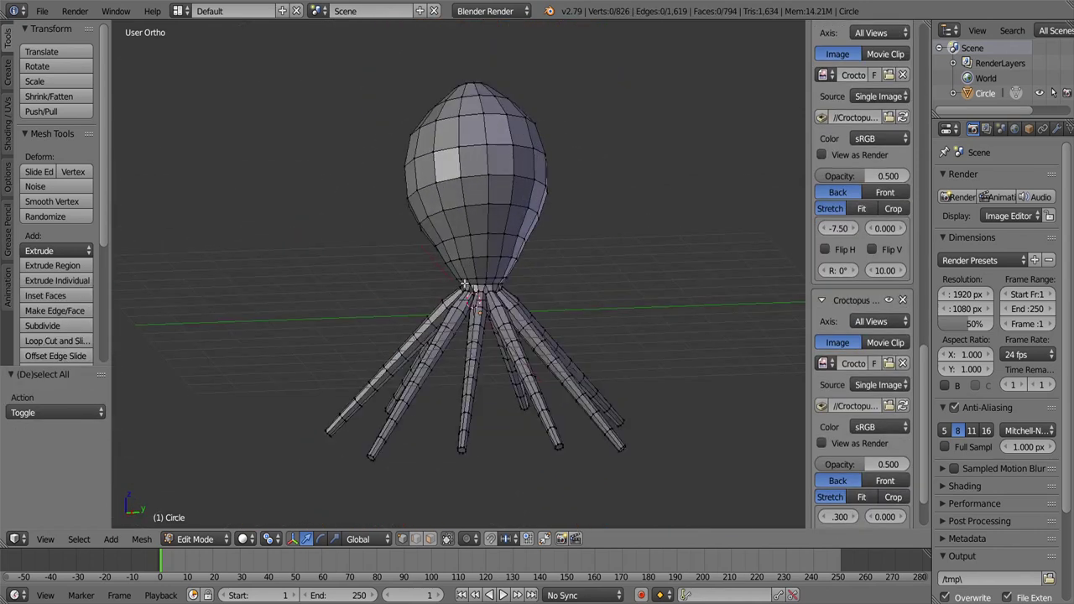
pyautogui.press('KP_3')
# Step: Select edge loops partway along three tentacles
pyautogui.scroll(3)
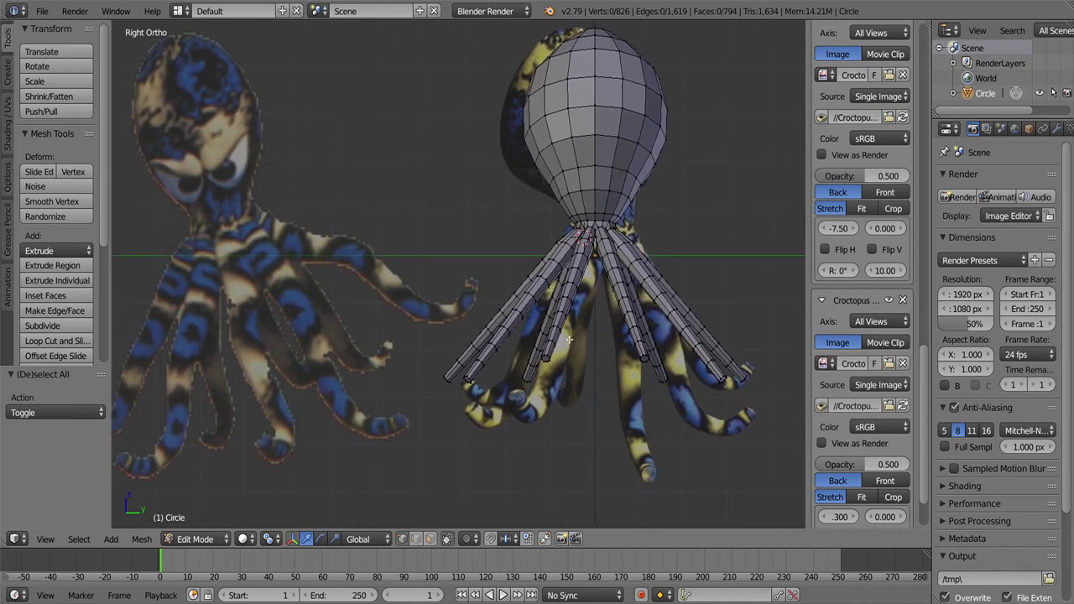
pyautogui.scroll(3)
pyautogui.moveTo(569, 339); pyautogui.dragTo(504, 318)
pyautogui.rightClick(469, 285)
pyautogui.scroll(3)
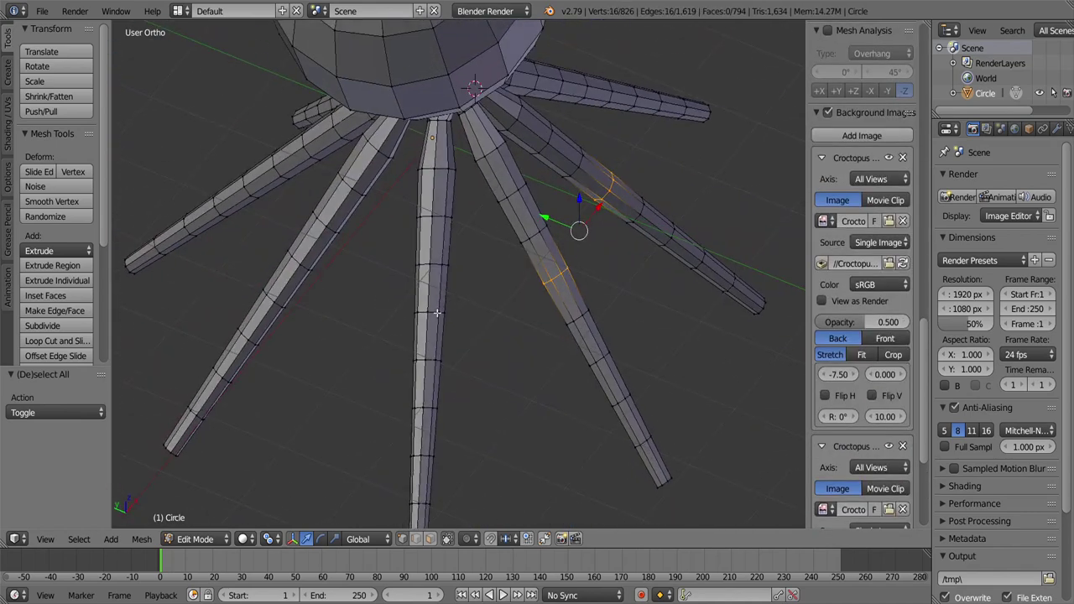
pyautogui.moveTo(436, 312); pyautogui.dragTo(417, 328)
pyautogui.rightClick(417, 328)
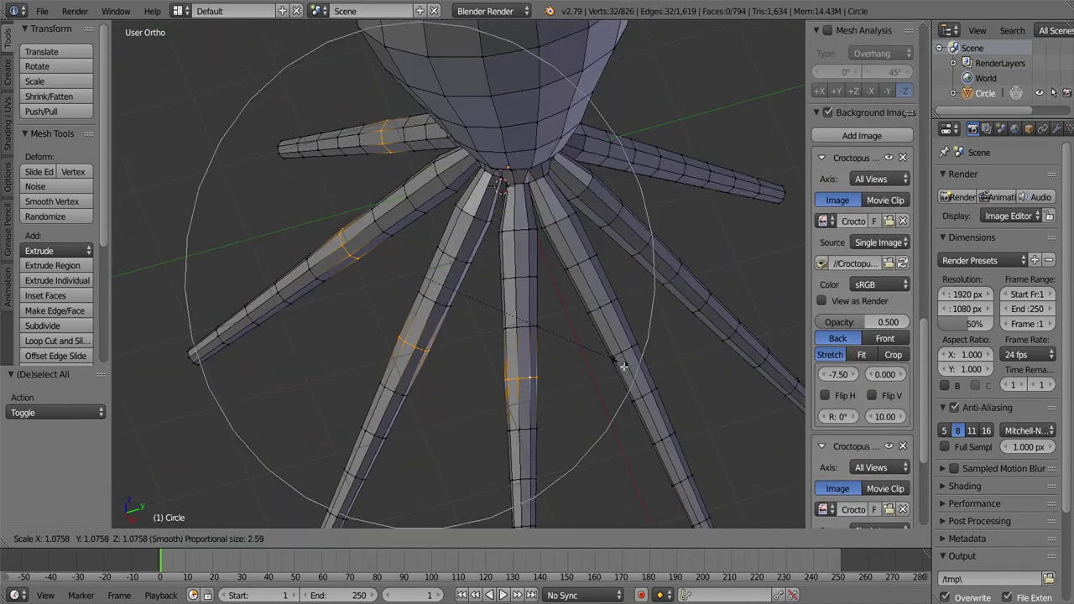
pyautogui.scroll(-3)
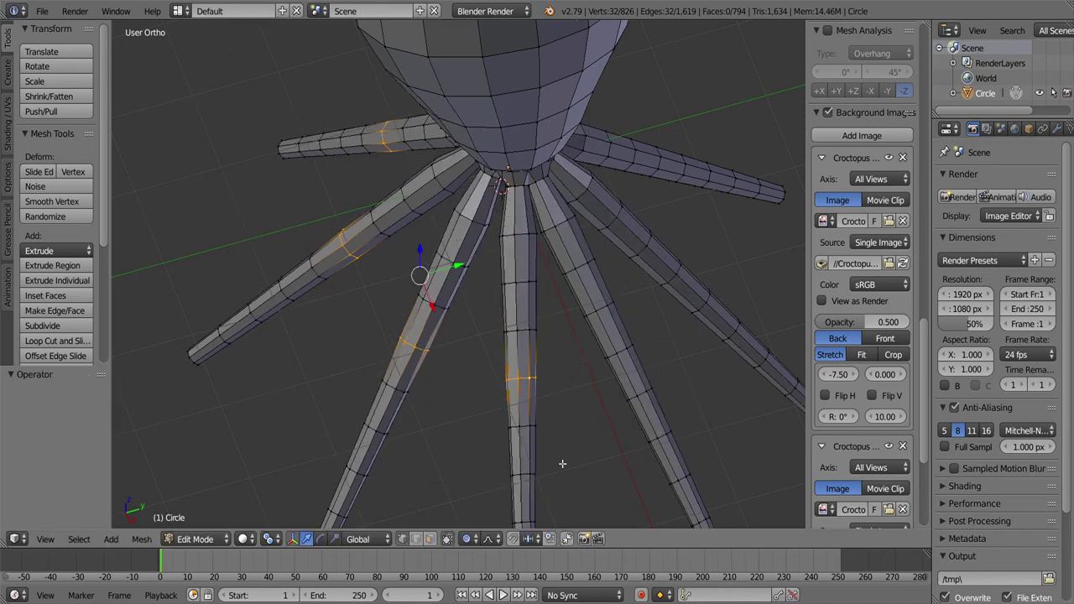
# Step: Scale the loops up with Smooth proportional falloff to bulge the tentacles
pyautogui.click(487, 539)
pyautogui.click(551, 475)
pyautogui.click(487, 538)
pyautogui.click(551, 501)
pyautogui.press('s')
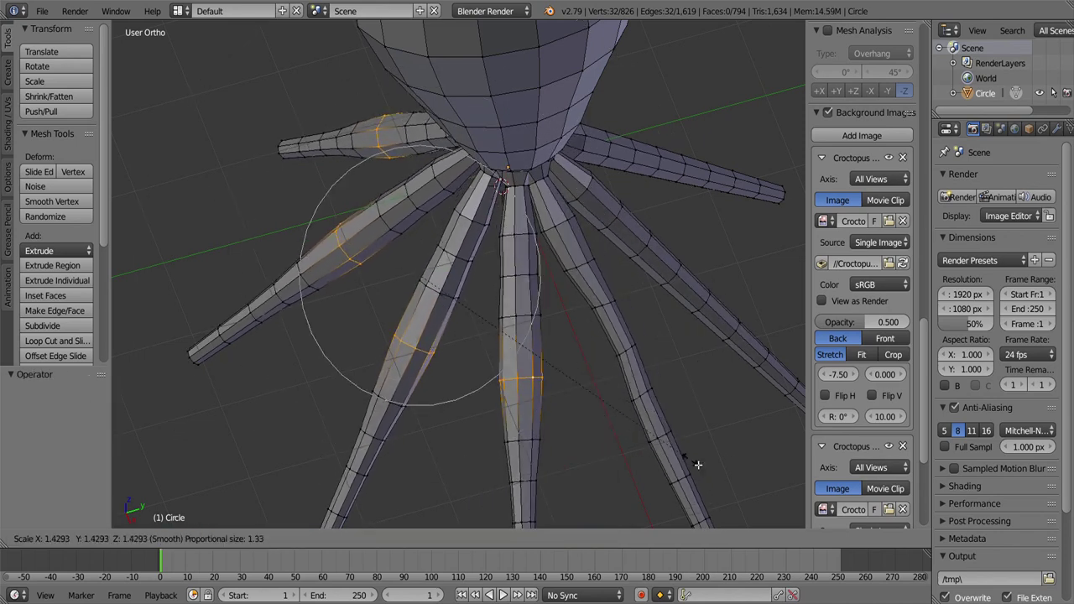
pyautogui.click(744, 464)
pyautogui.scroll(-3)
# Step: Check the octopus from the right and front views and save the file
pyautogui.press('a')
pyautogui.scroll(3)
pyautogui.moveTo(707, 455); pyautogui.dragTo(468, 243)
pyautogui.scroll(-3)
pyautogui.press('KP_3')
pyautogui.scroll(-3)
pyautogui.scroll(3)
pyautogui.press('KP_1')
pyautogui.scroll(3)
pyautogui.hotkey('ctrl', 's')
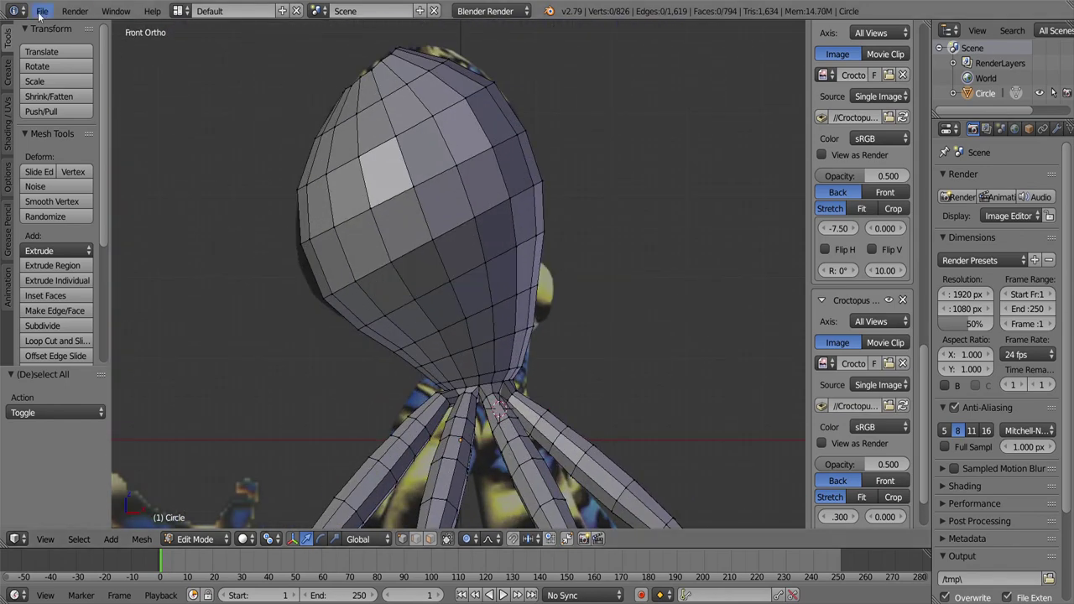
# Step: Save the octopus file through File > Save As
pyautogui.click(40, 11)
pyautogui.click(58, 133)
pyautogui.press('Return')
pyautogui.scroll(-3)
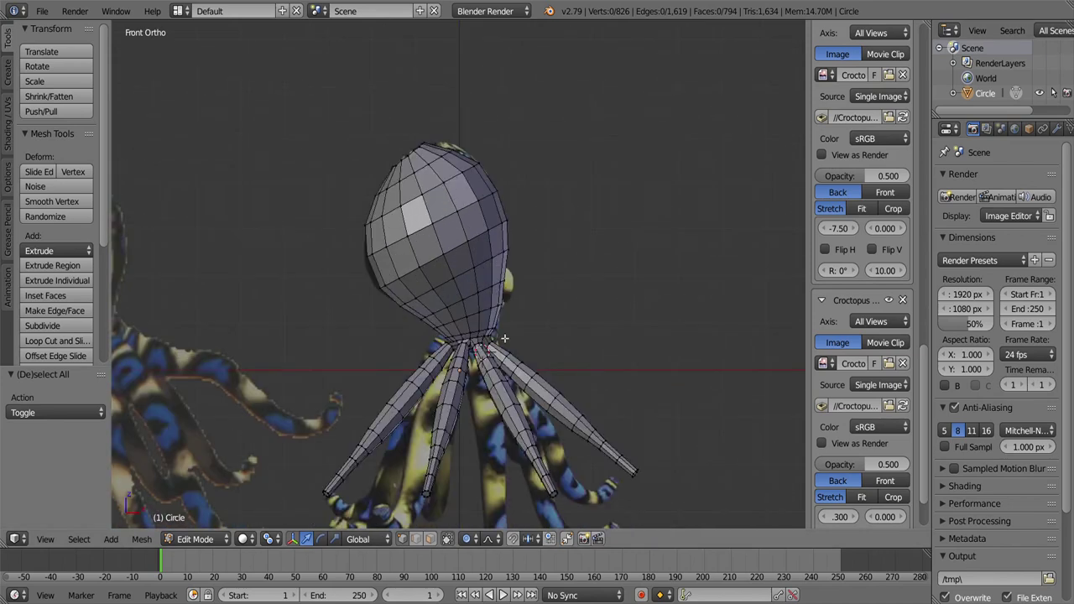
pyautogui.scroll(3)
pyautogui.scroll(-3)
# Step: In the right side view, adjust the reference image's transparency behind the head
pyautogui.press('KP_3')
pyautogui.scroll(3)
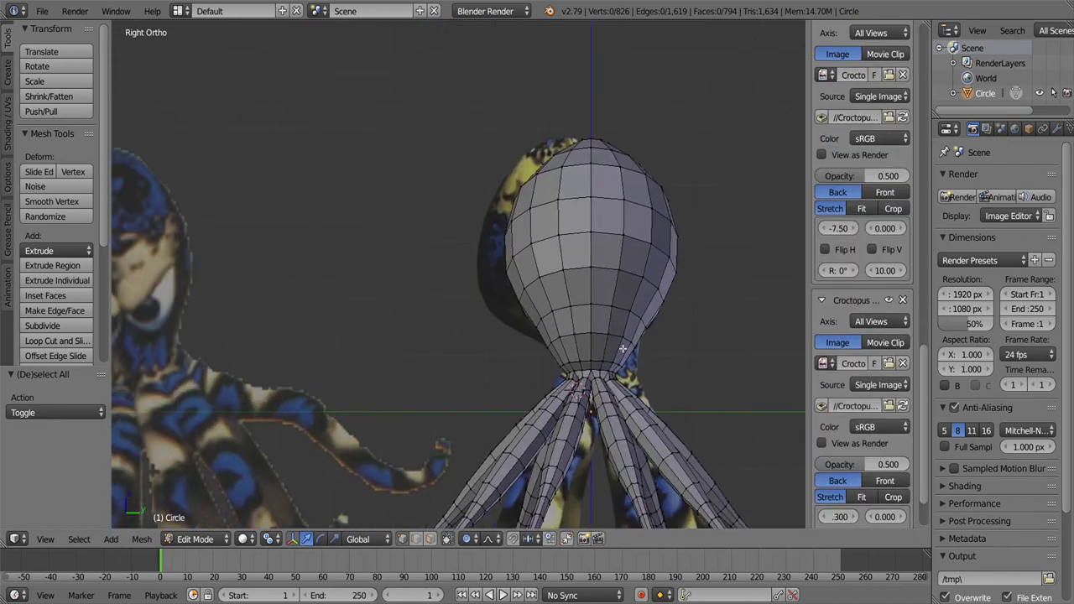
pyautogui.scroll(-3)
pyautogui.scroll(3)
pyautogui.scroll(-3)
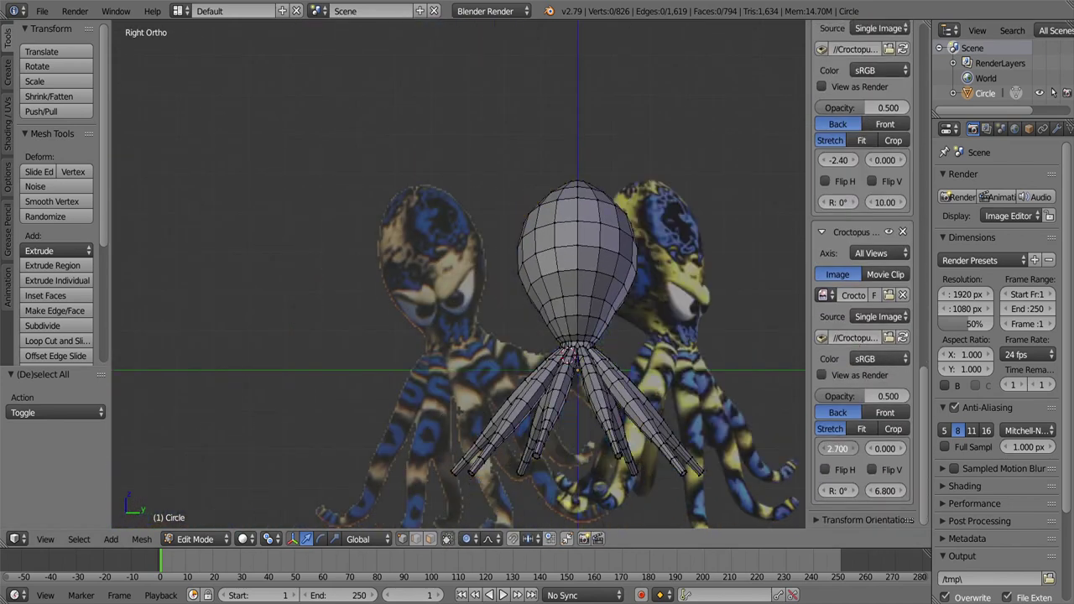
pyautogui.press('KP_Add')
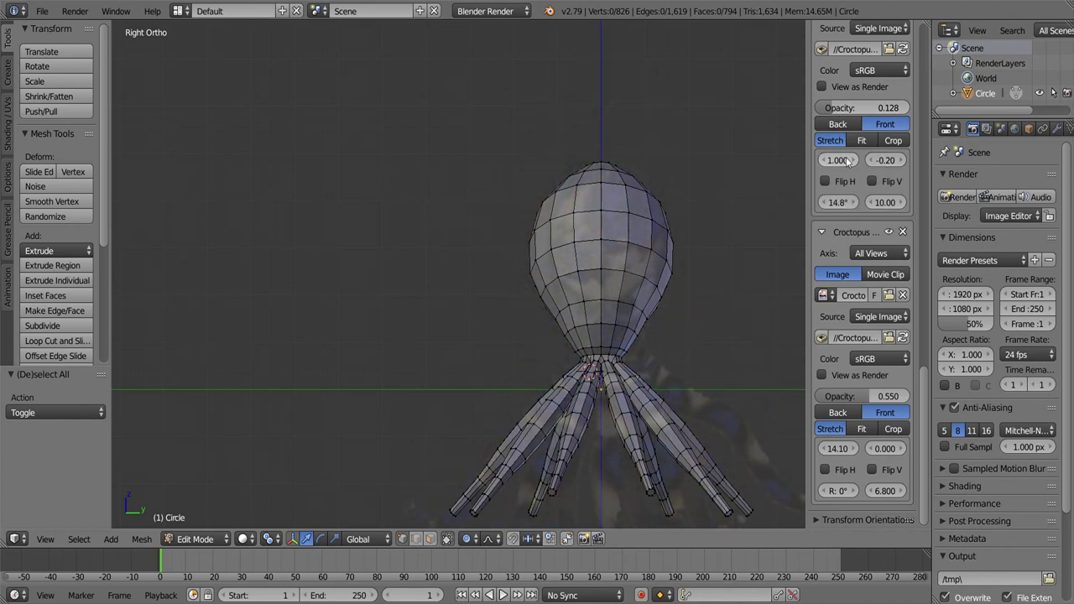
pyautogui.scroll(3)
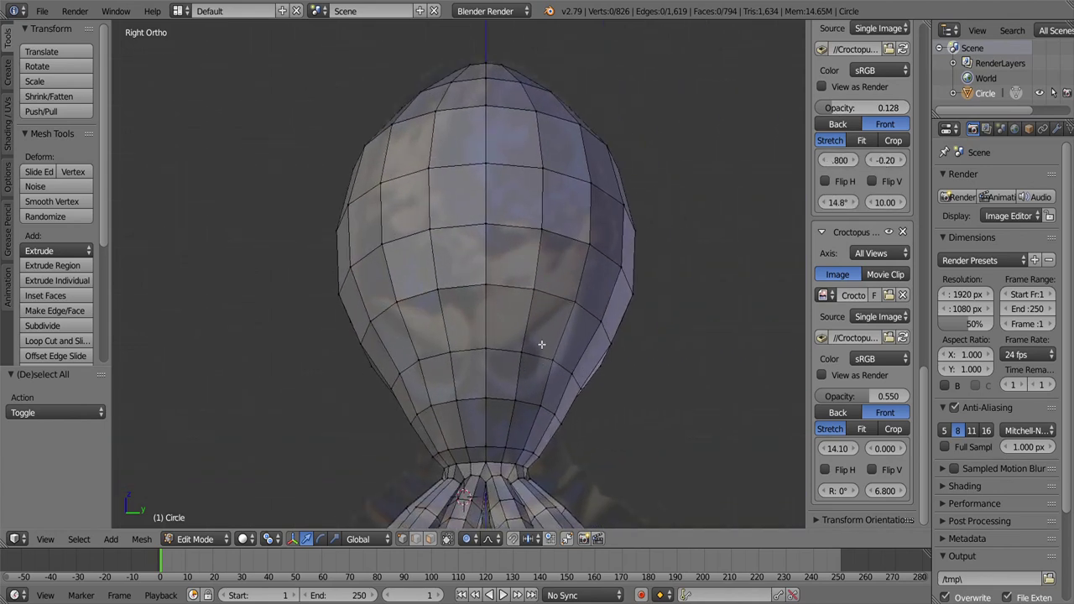
pyautogui.scroll(3)
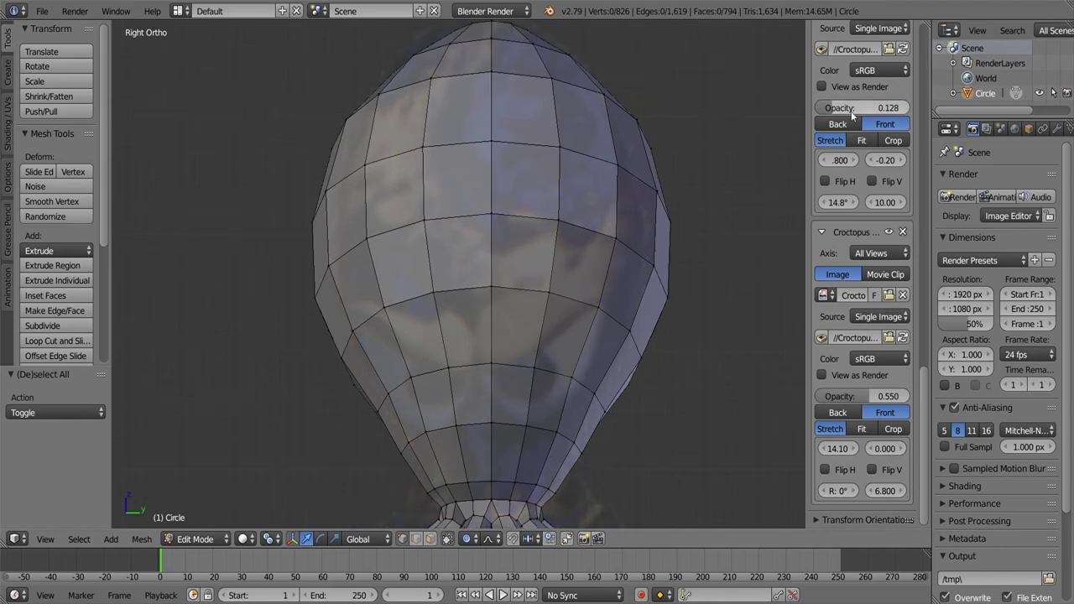
pyautogui.moveTo(852, 115); pyautogui.dragTo(857, 115)
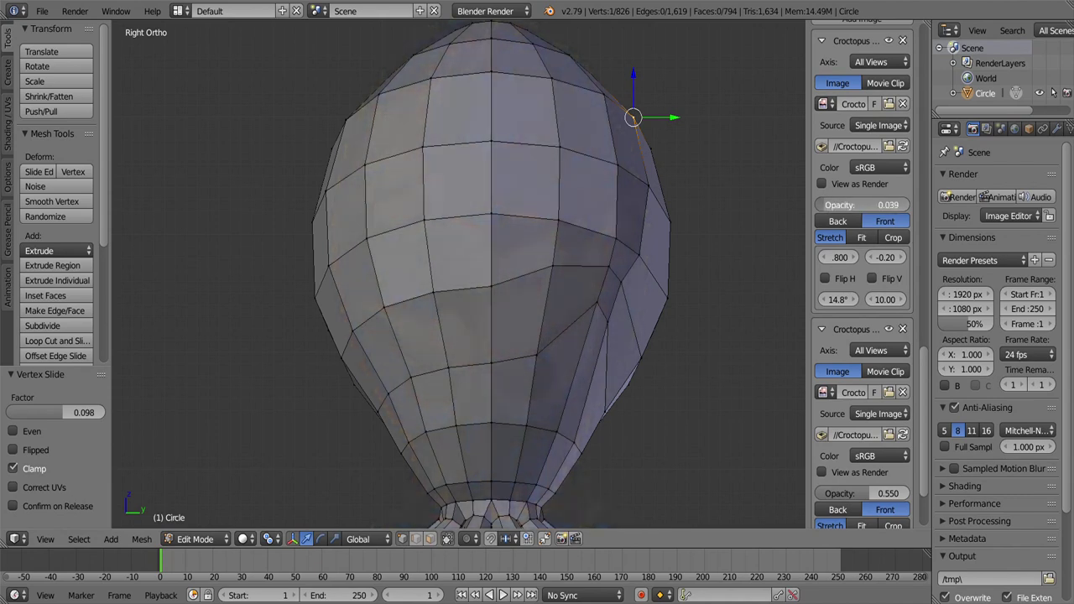
# Step: Vertex-slide a head vertex toward the reference outline
pyautogui.scroll(3)
pyautogui.hotkey('shift', 'v')
pyautogui.scroll(-3)
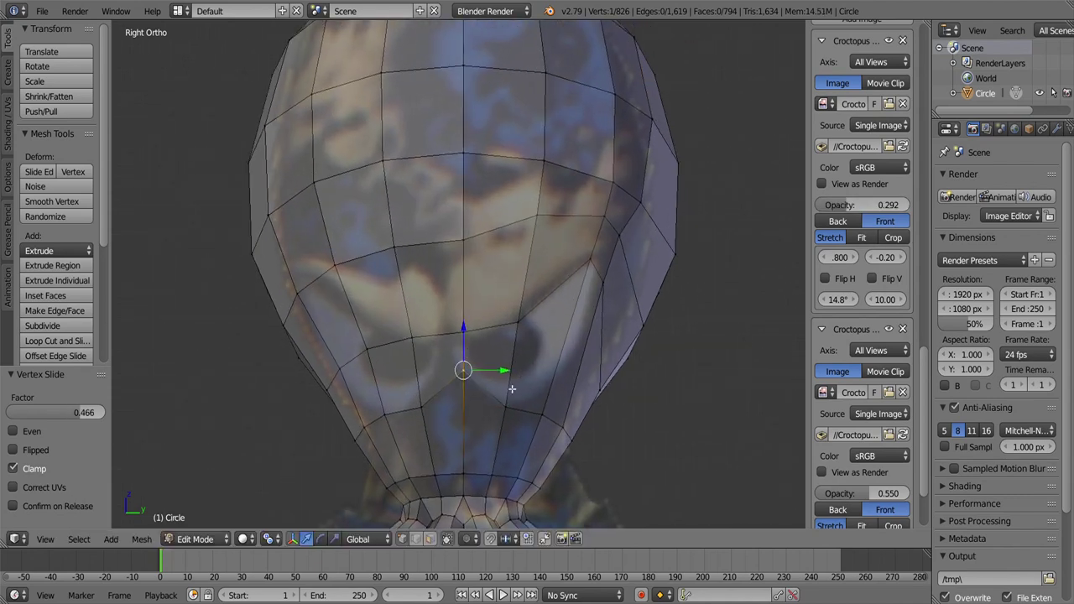
pyautogui.rightClick(512, 360)
pyautogui.hotkey('shift', 'v')
# Step: Confirm the vertex slide and cut a new edge loop across the octopus head
pyautogui.click(553, 337)
pyautogui.scroll(-3)
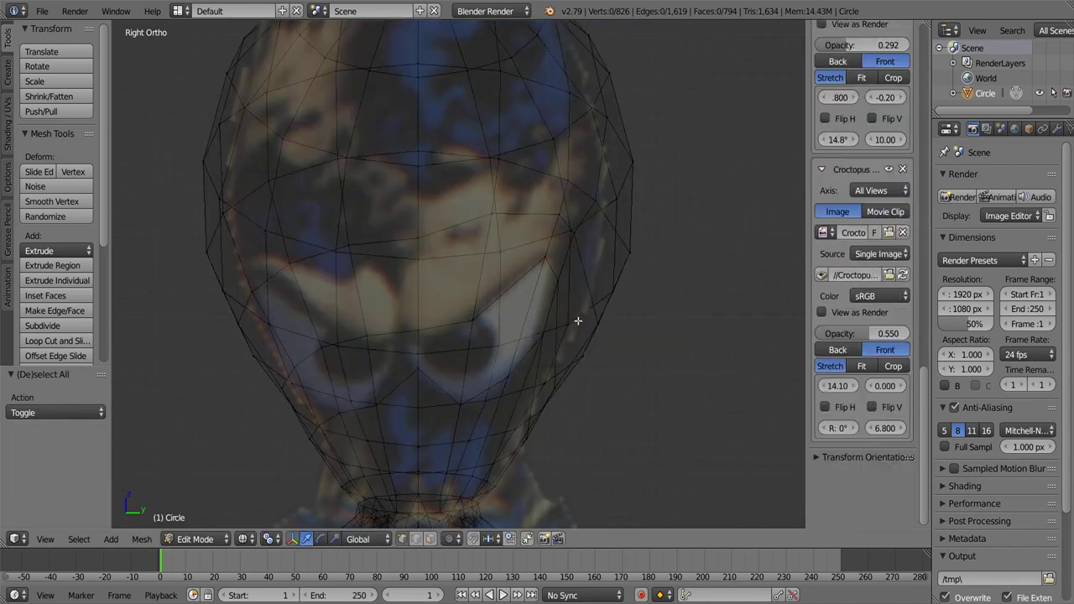
pyautogui.press('a')
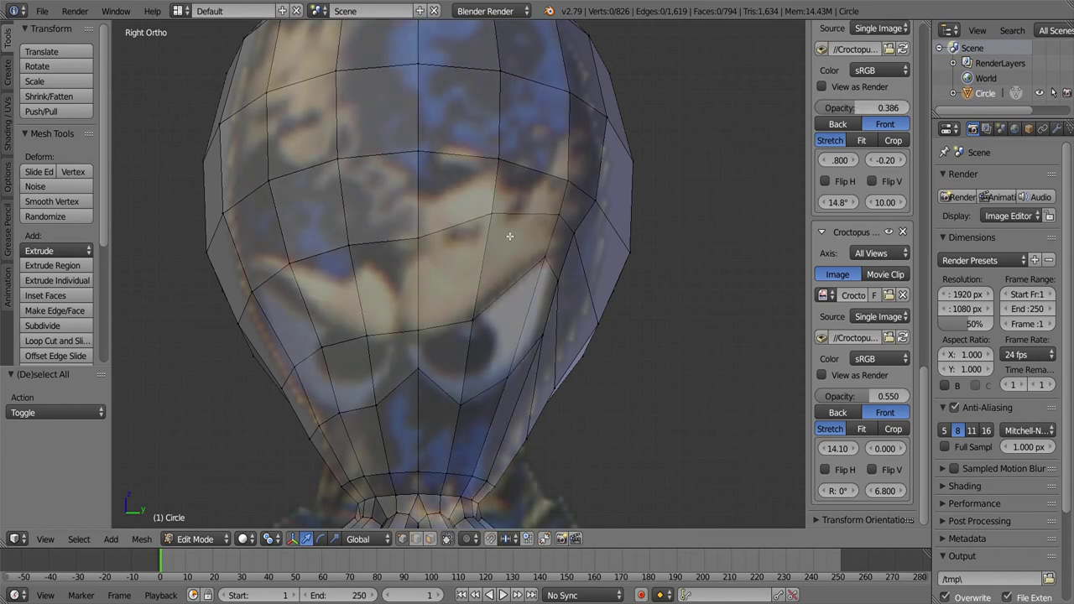
pyautogui.click(494, 243)
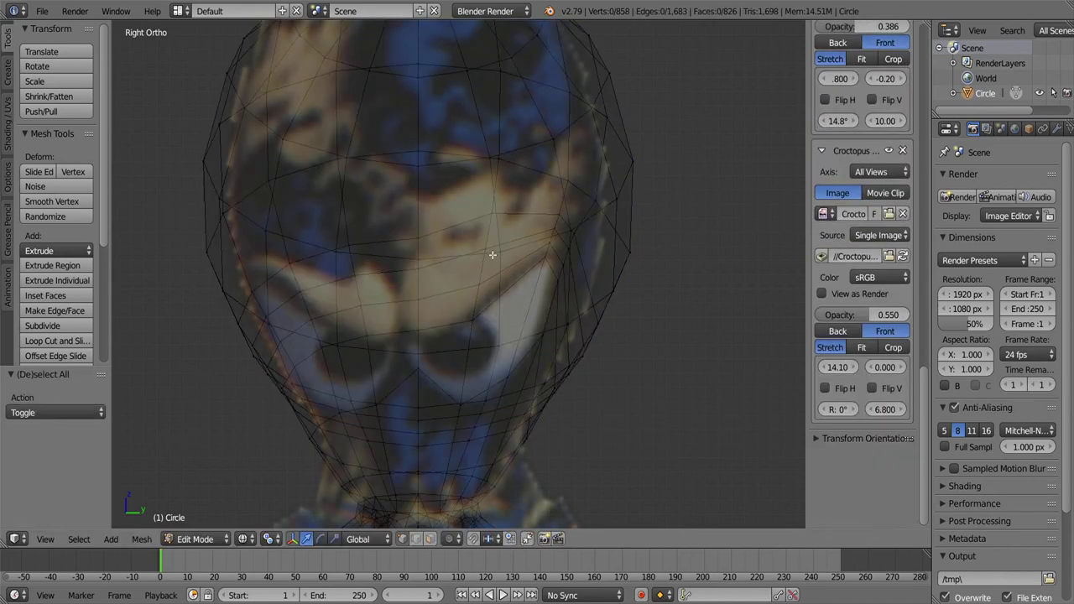
# Step: Hide the reference image, then push the edge below the eye inward along its Normal
pyautogui.moveTo(845, 120); pyautogui.dragTo(806, 120)
pyautogui.scroll(3)
pyautogui.moveTo(587, 251); pyautogui.dragTo(470, 352)
pyautogui.rightClick(455, 357)
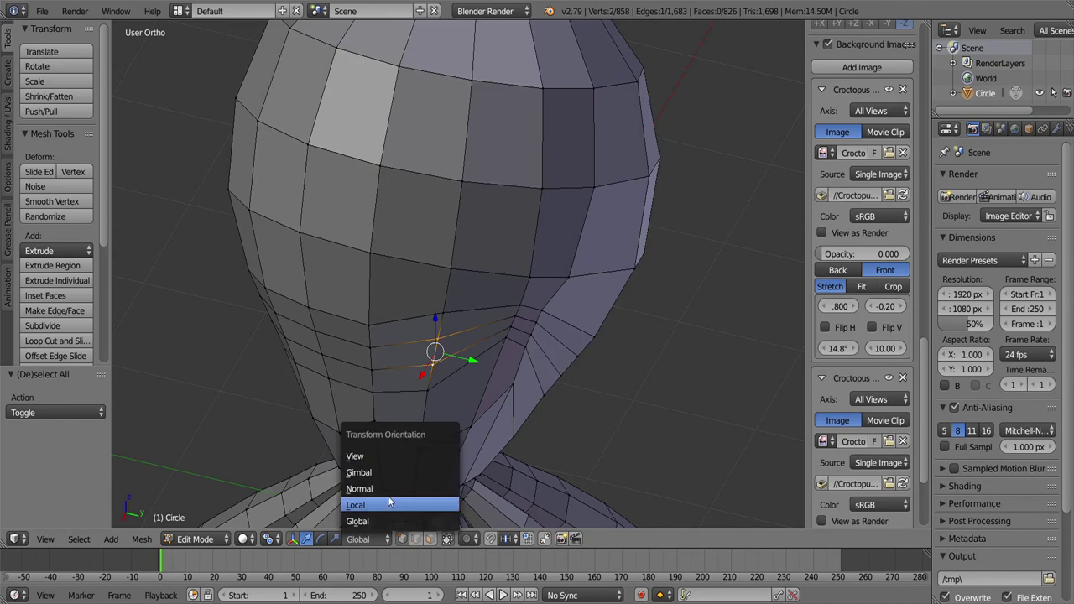
pyautogui.click(359, 489)
pyautogui.moveTo(360, 470); pyautogui.dragTo(491, 407)
pyautogui.moveTo(492, 395); pyautogui.dragTo(546, 369)
pyautogui.moveTo(571, 364); pyautogui.dragTo(581, 311)
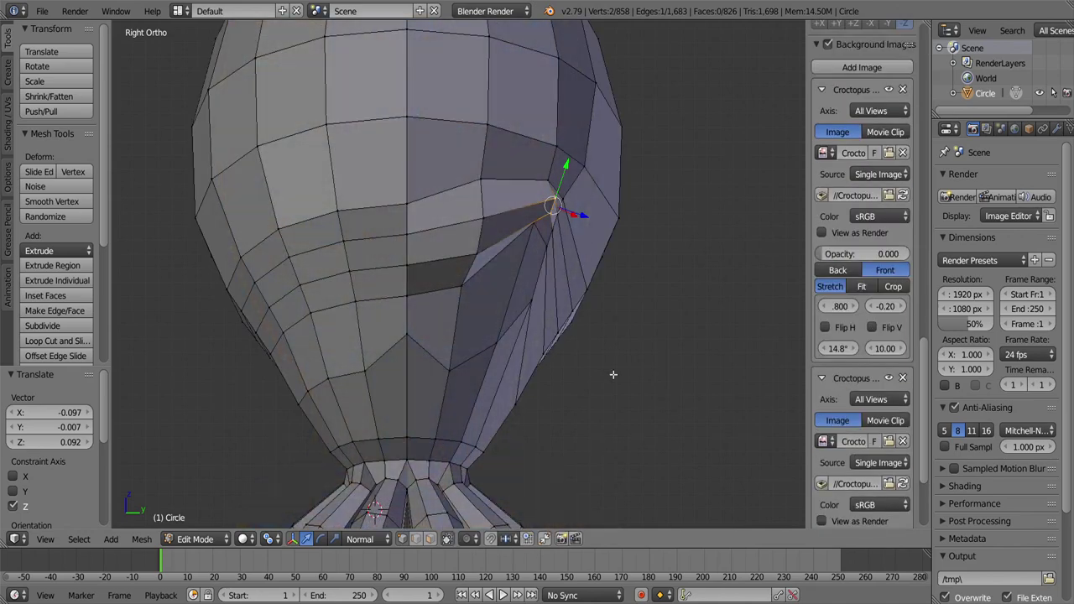
# Step: Box-select and delete the faces around the eye to open the socket
pyautogui.press('x')
pyautogui.moveTo(504, 335); pyautogui.dragTo(476, 352)
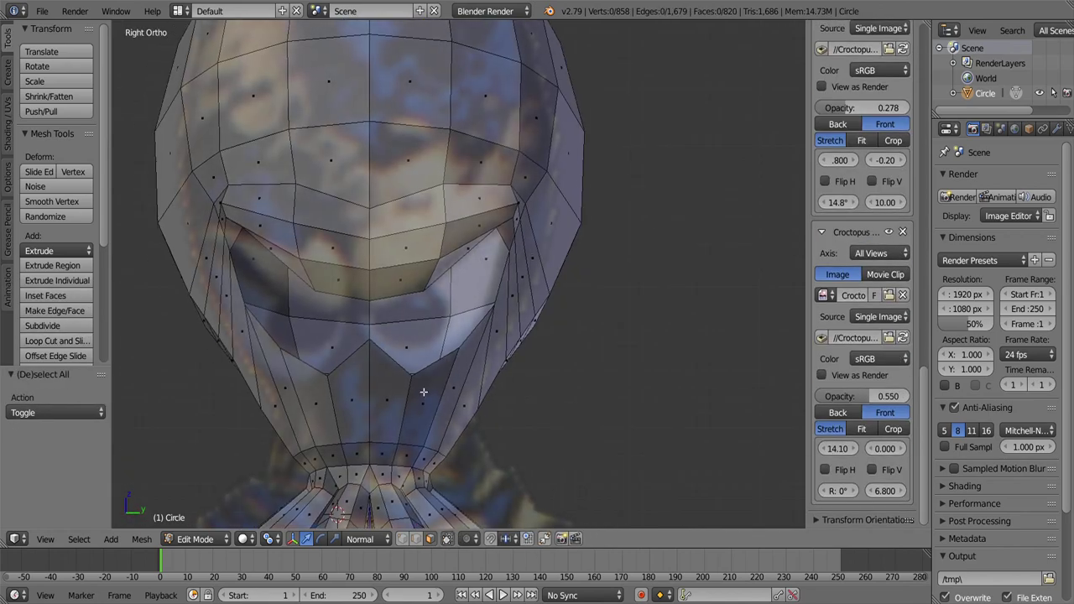
pyautogui.scroll(-3)
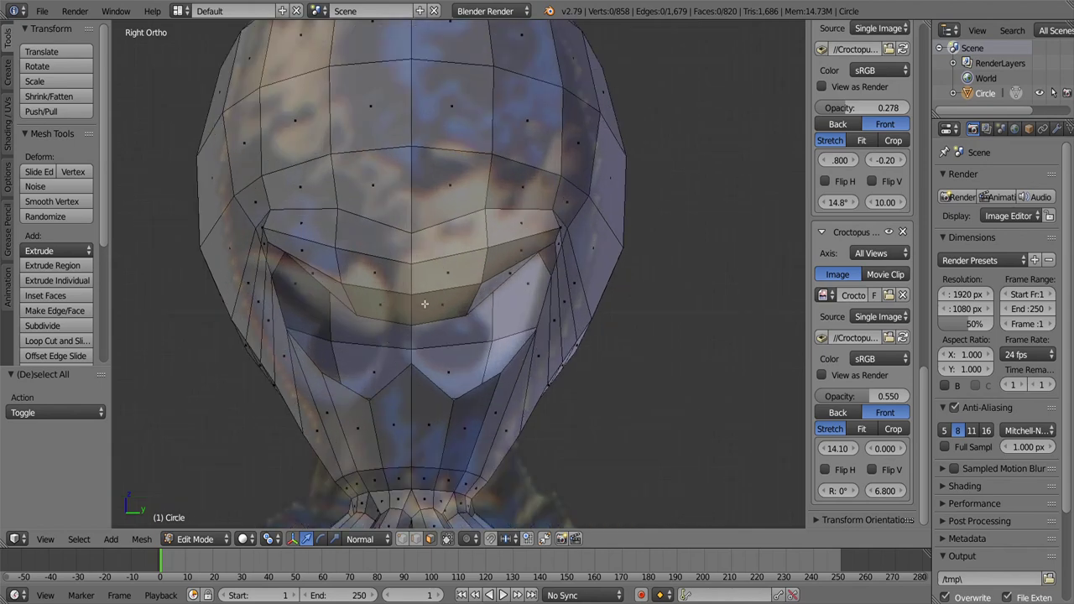
pyautogui.scroll(3)
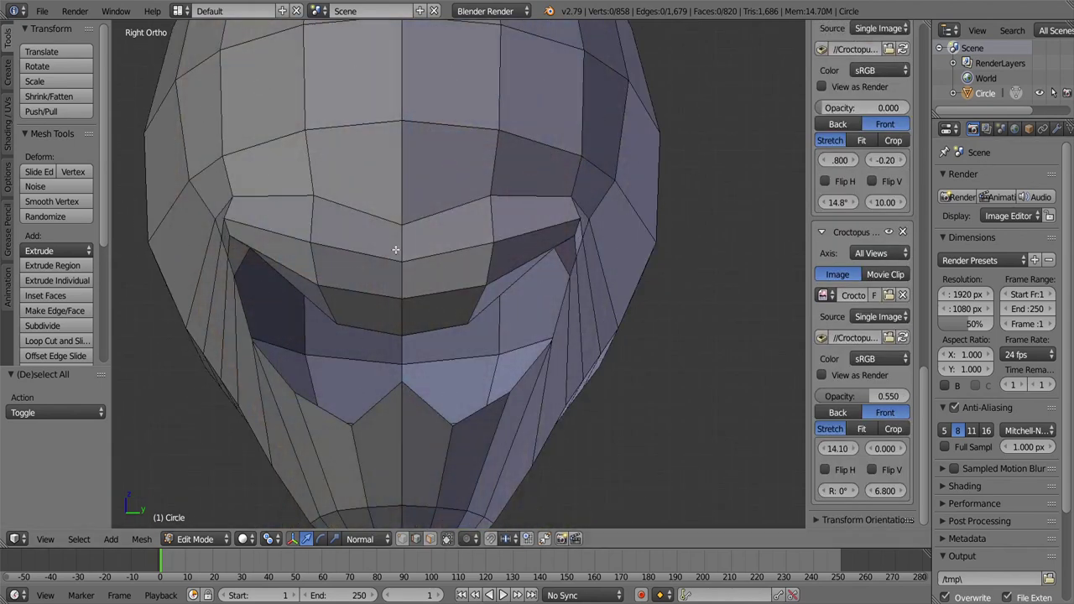
# Step: Select the centre-line vertices, then clear and select the edges near the mouth
pyautogui.rightClick(395, 249)
pyautogui.press('a')
pyautogui.scroll(3)
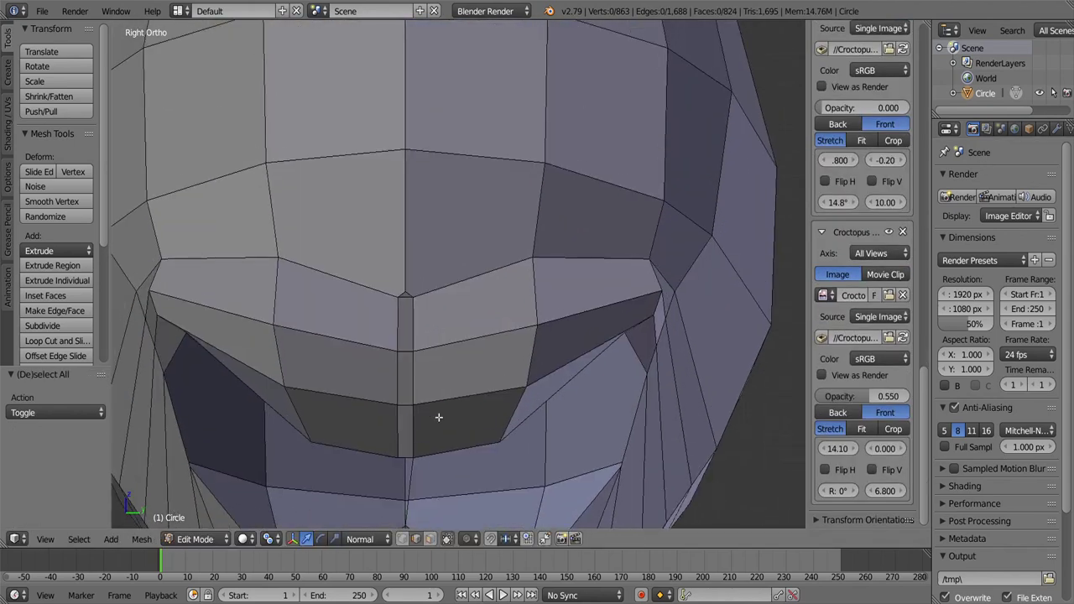
pyautogui.moveTo(438, 420); pyautogui.dragTo(470, 309)
pyautogui.rightClick(424, 369)
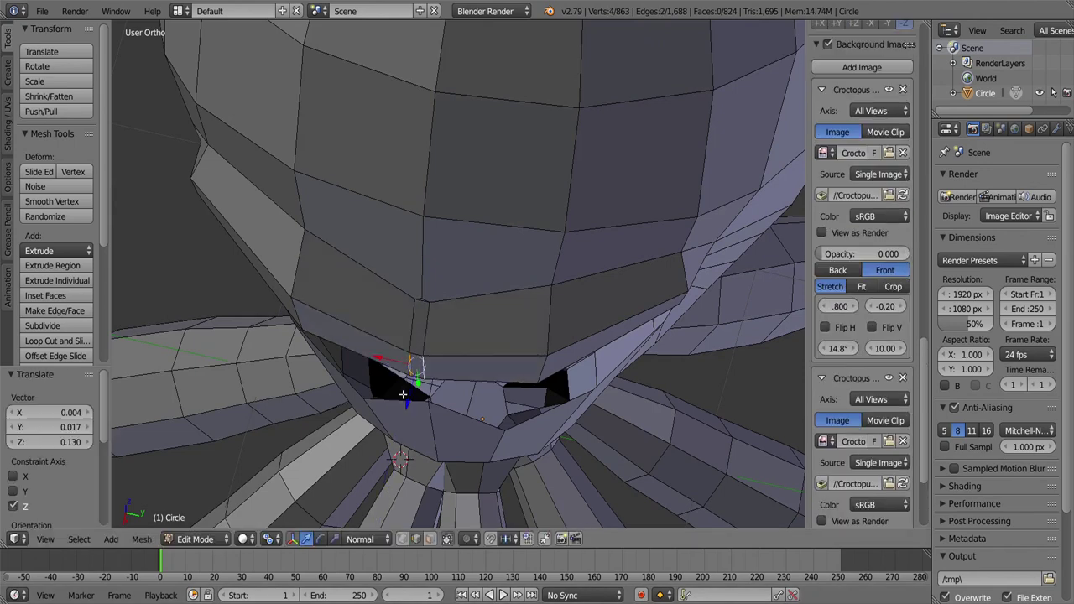
# Step: Symmetrize the whole octopus mesh so both halves match
pyautogui.moveTo(403, 395); pyautogui.dragTo(468, 296)
pyautogui.press('KP_3')
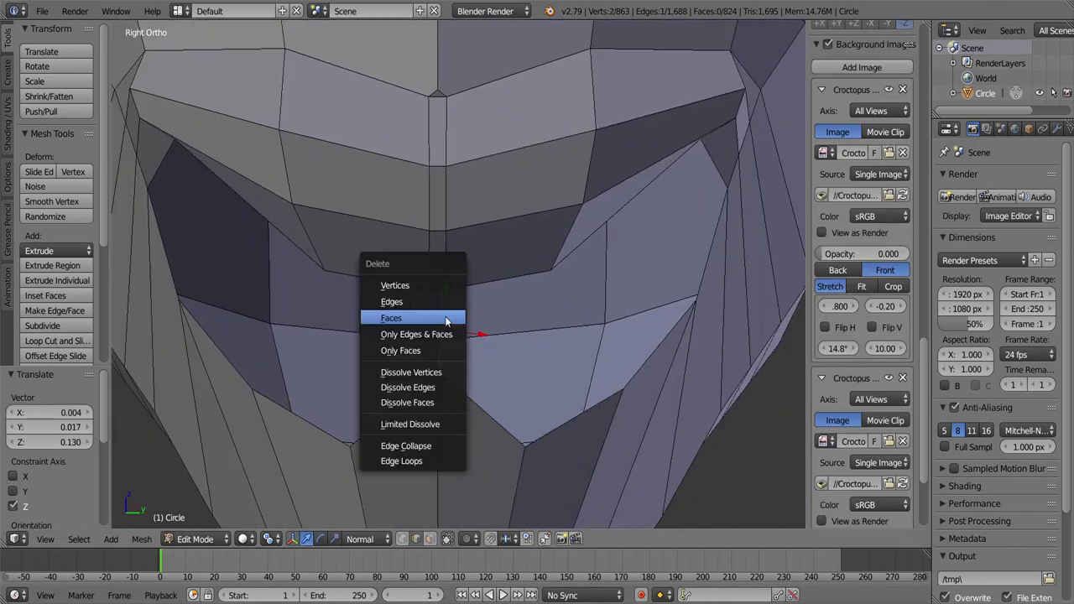
pyautogui.press('a')
pyautogui.press('w')
pyautogui.click(487, 431)
pyautogui.press('a')
# Step: Lower the edge near the mouth along Z in side view
pyautogui.scroll(-3)
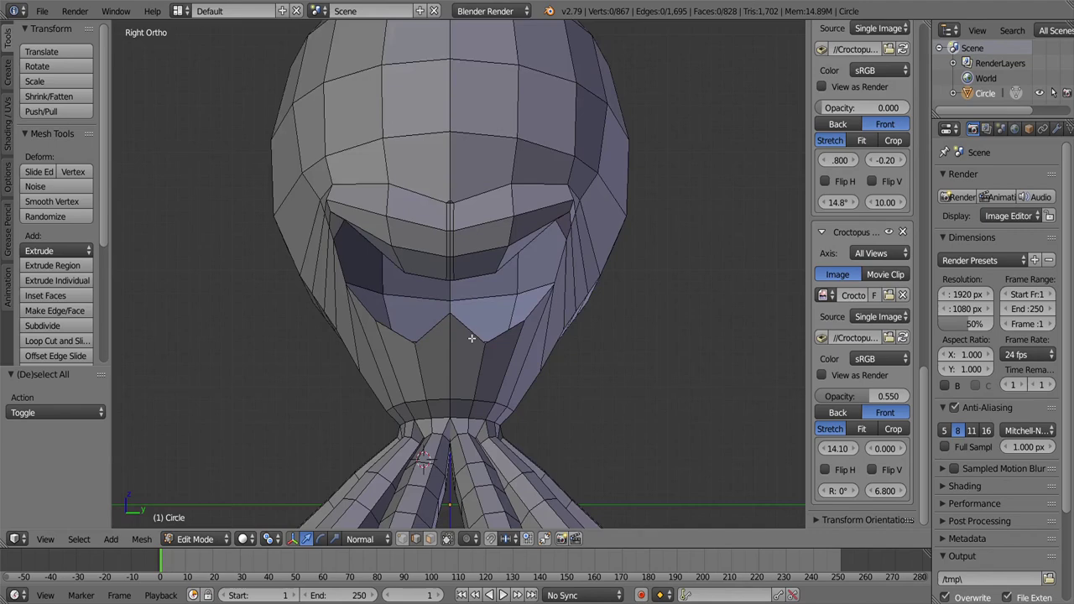
pyautogui.moveTo(470, 377); pyautogui.dragTo(424, 419)
pyautogui.rightClick(423, 420)
pyautogui.press('KP_3')
pyautogui.press('g')
pyautogui.press('z')
pyautogui.click(438, 382)
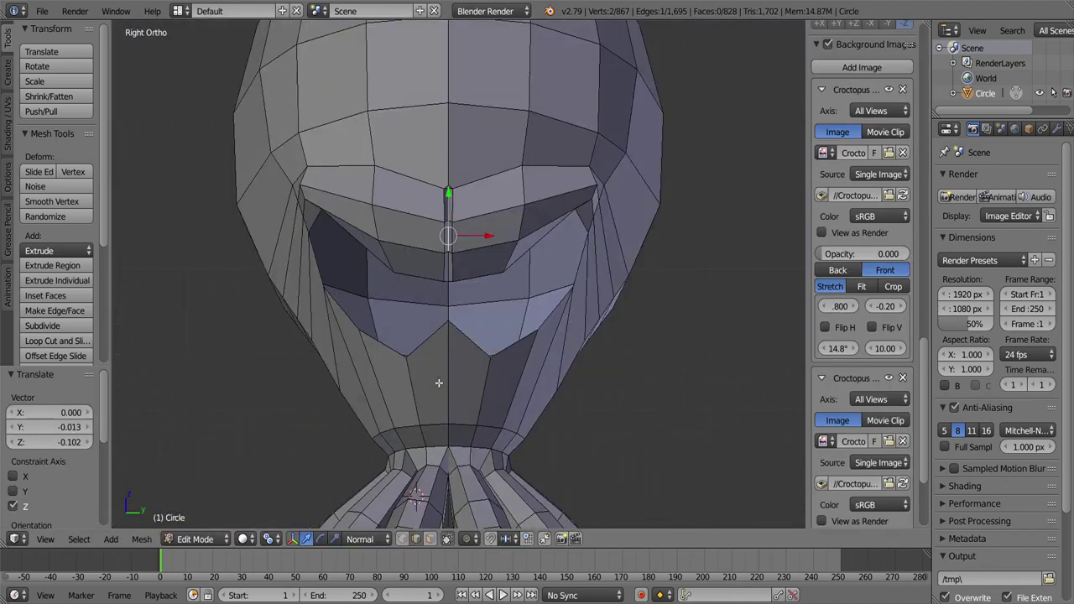
# Step: Select the central vertical mouth edge and undo an accidental bevel on it
pyautogui.scroll(3)
pyautogui.moveTo(473, 372); pyautogui.dragTo(503, 399)
pyautogui.press('a')
pyautogui.rightClick(468, 332)
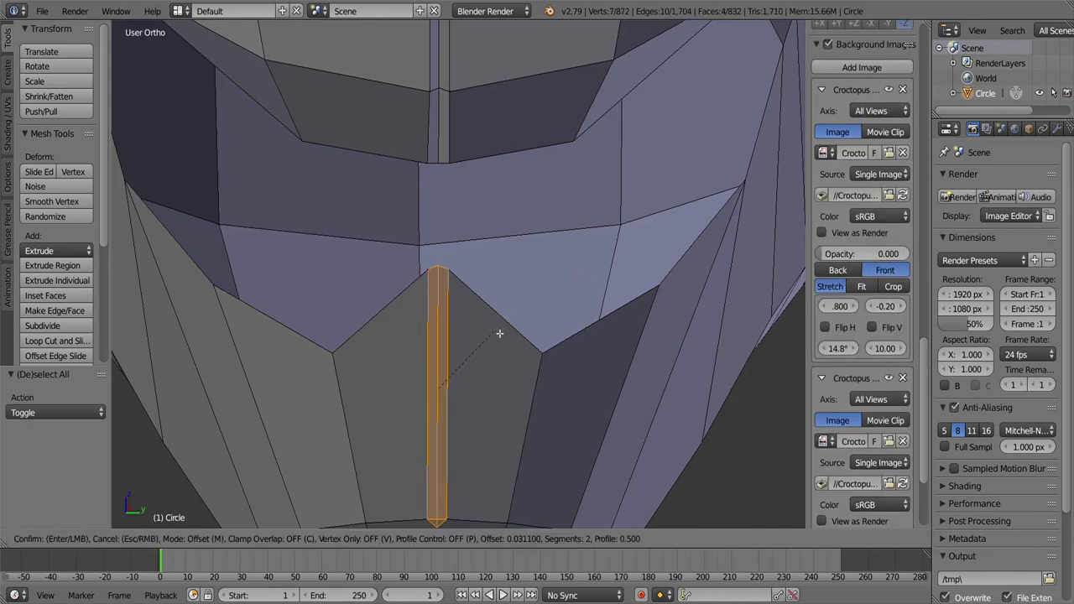
pyautogui.rightClick(499, 333)
pyautogui.moveTo(491, 324); pyautogui.dragTo(459, 363)
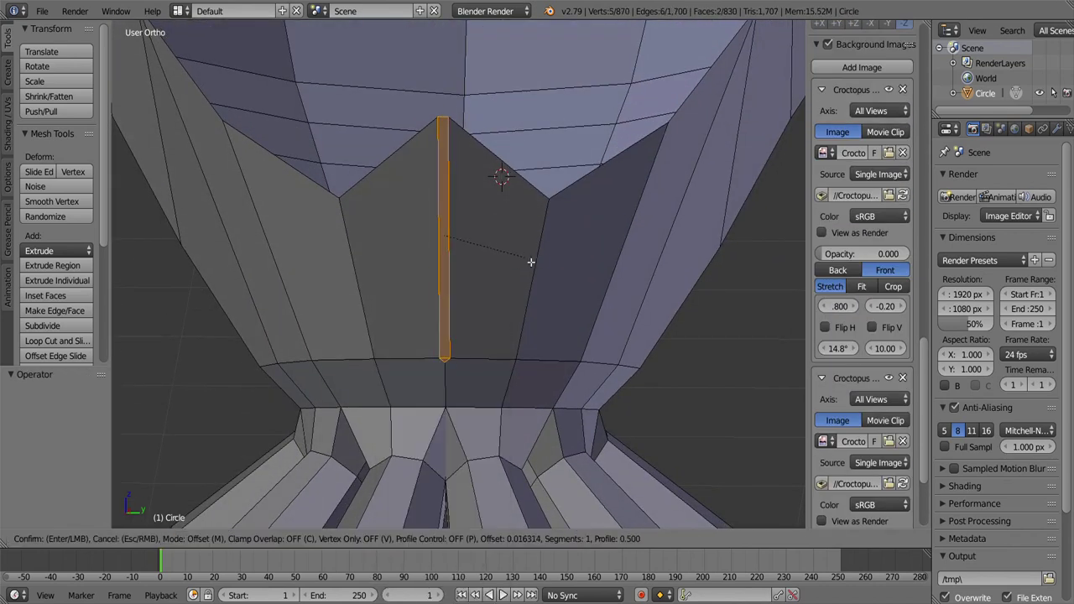
pyautogui.hotkey('ctrl', 'z')
pyautogui.moveTo(529, 260); pyautogui.dragTo(443, 355)
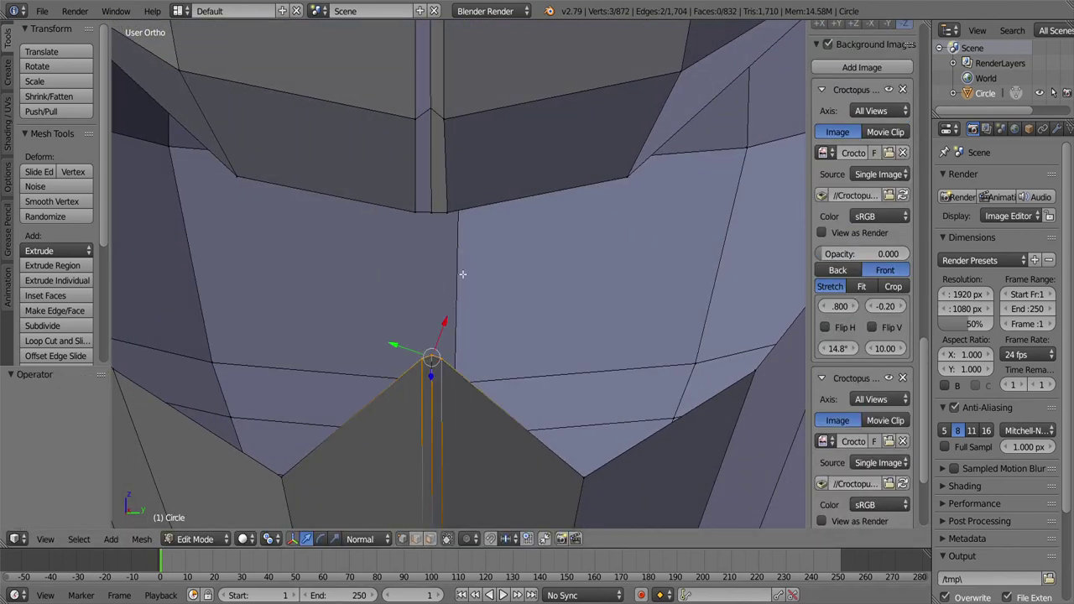
# Step: Extrude the selected mouth face to form the ridge
pyautogui.press('KP_3')
pyautogui.press('e')
pyautogui.click(433, 250)
pyautogui.moveTo(434, 250); pyautogui.dragTo(431, 383)
# Step: Try dissolving the selected edges, then undo the dissolve
pyautogui.press('w')
pyautogui.press('x')
pyautogui.click(450, 335)
pyautogui.scroll(-3)
pyautogui.hotkey('ctrl', 'z')
pyautogui.scroll(3)
pyautogui.scroll(-3)
pyautogui.scroll(-3)
# Step: Extrude the eye rim inward to cap the socket, then select all without applying any specials
pyautogui.press('e')
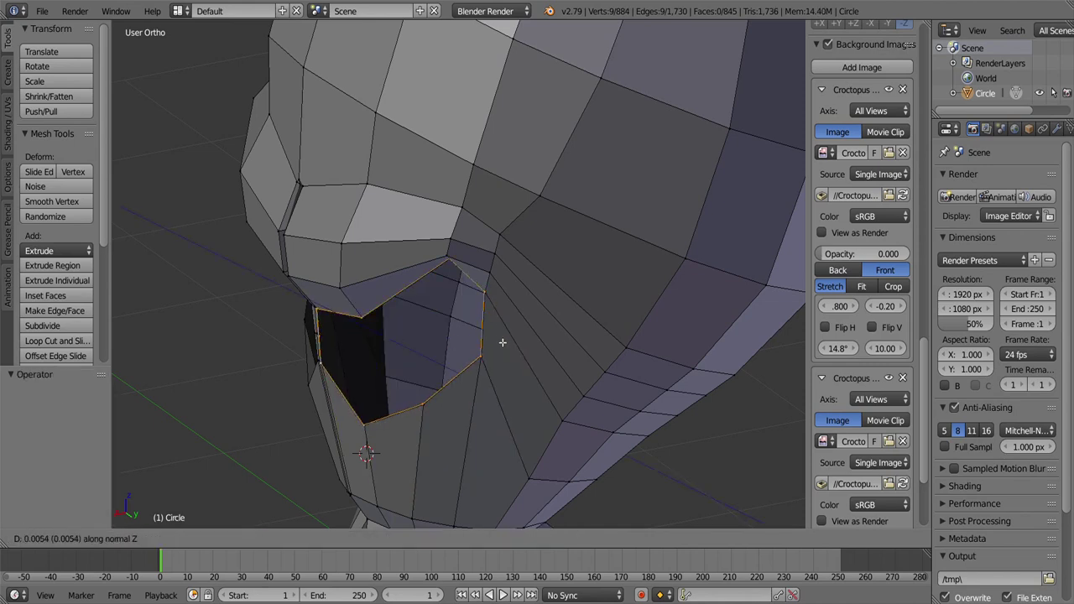
pyautogui.hotkey('ctrl', 'z')
pyautogui.moveTo(550, 315); pyautogui.dragTo(411, 373)
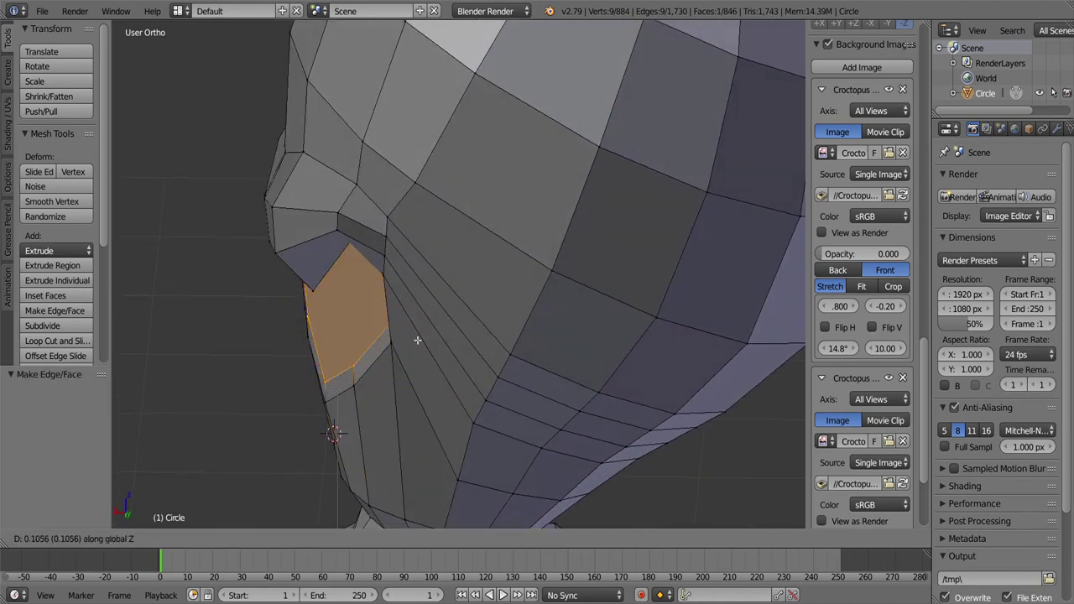
pyautogui.click(423, 344)
pyautogui.moveTo(424, 344); pyautogui.dragTo(503, 352)
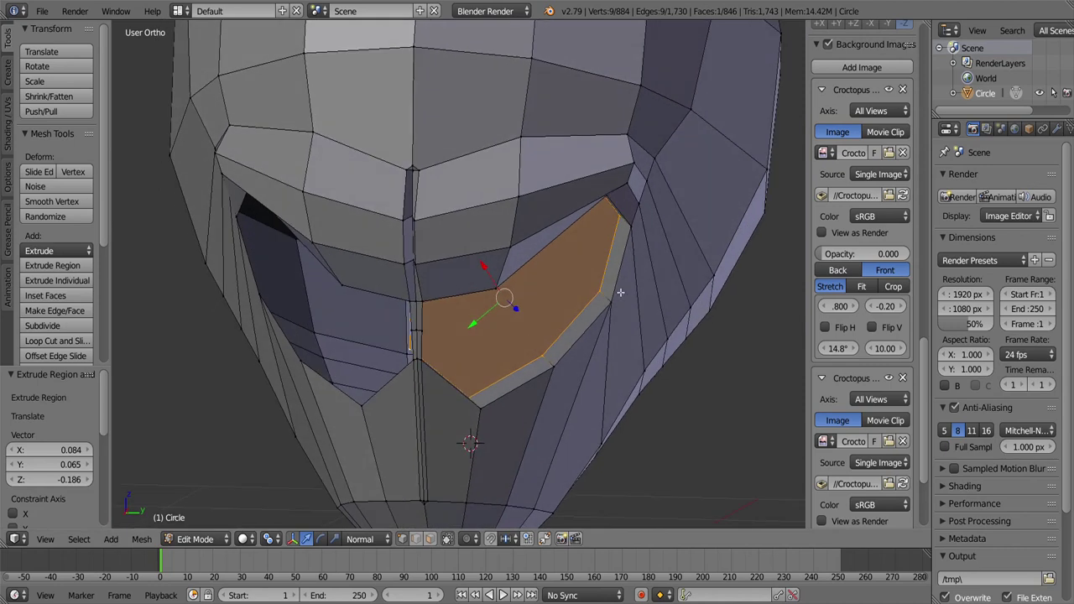
pyautogui.press('a')
pyautogui.press('a')
pyautogui.press('w')
pyautogui.press('Escape')
# Step: Shade the octopus smooth and add a Subdivision Surface modifier
pyautogui.press('a')
pyautogui.press('Tab')
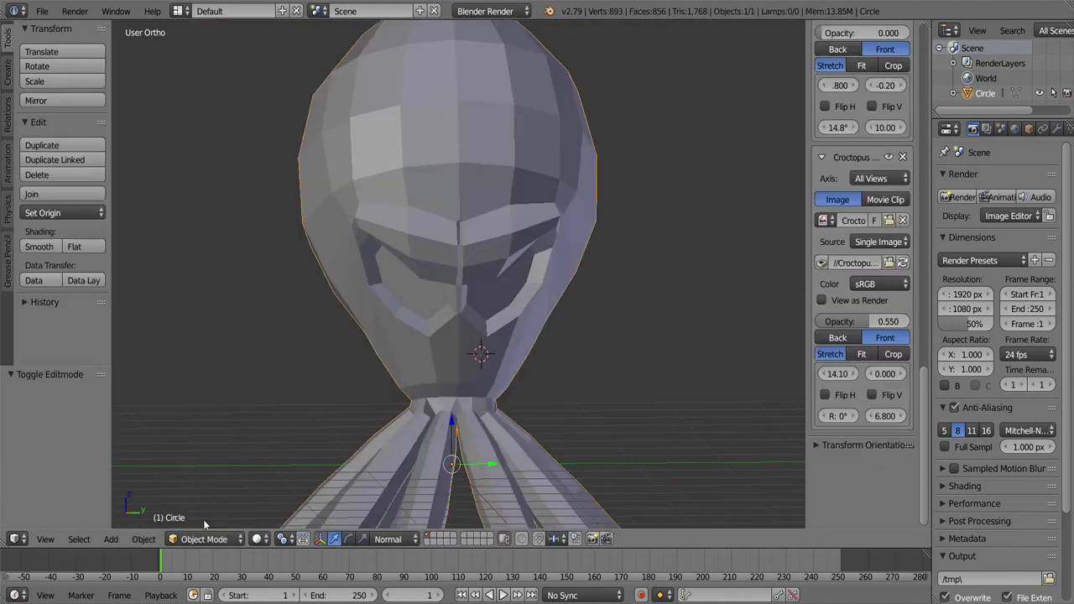
pyautogui.scroll(-3)
pyautogui.click(39, 246)
pyautogui.click(1056, 129)
pyautogui.click(1004, 179)
pyautogui.click(788, 427)
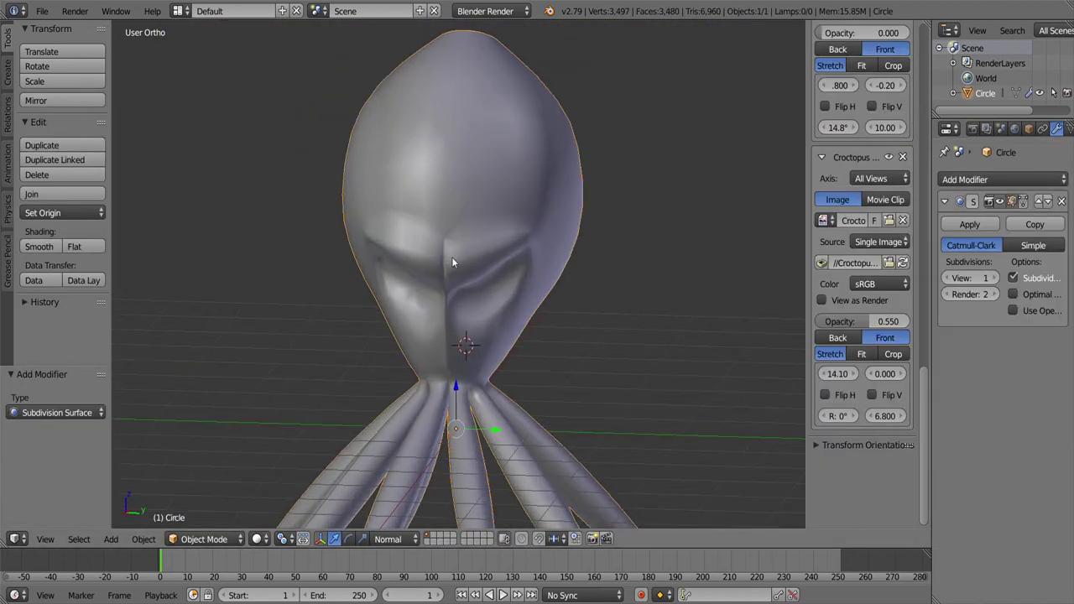
pyautogui.press('a')
pyautogui.moveTo(446, 260); pyautogui.dragTo(478, 268)
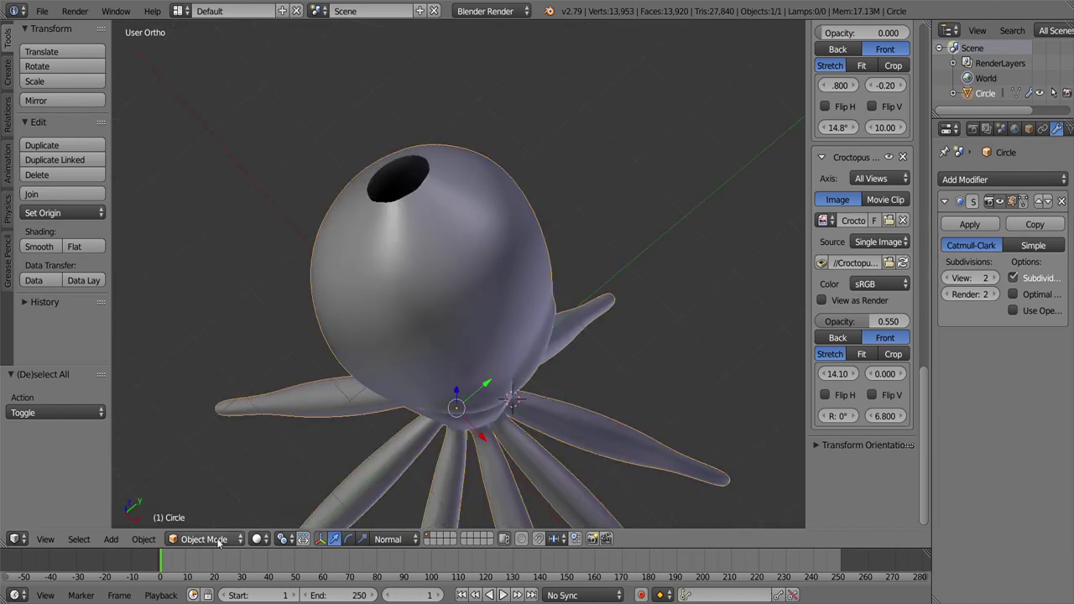
# Step: In Edit Mode side view, cut a new edge loop across the face
pyautogui.press('Tab')
pyautogui.scroll(-3)
pyautogui.press('KP_3')
pyautogui.scroll(3)
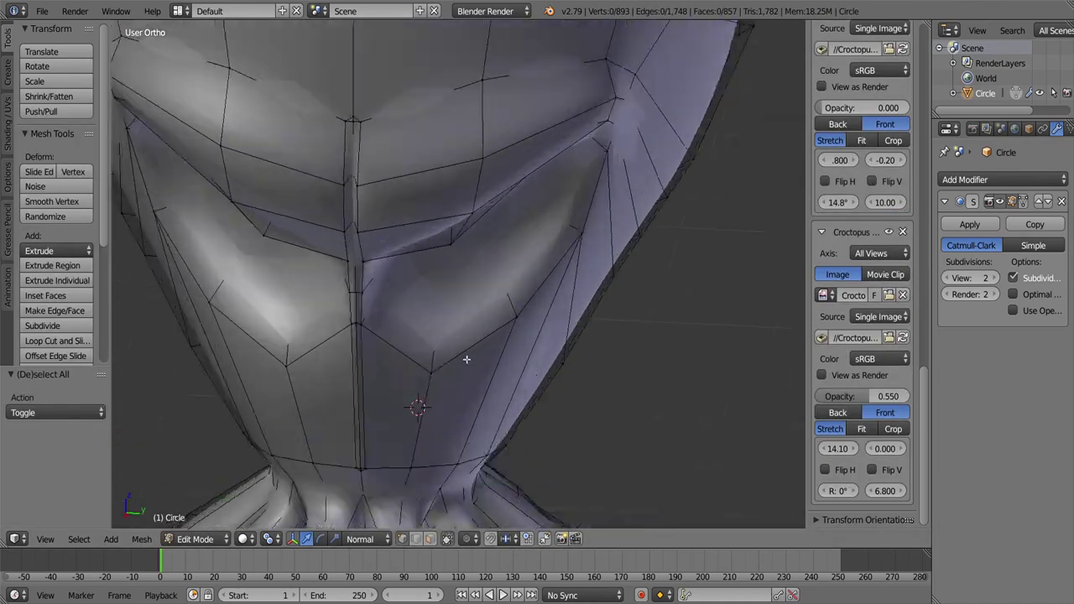
pyautogui.hotkey('ctrl', 'r')
pyautogui.click(433, 363)
pyautogui.scroll(-3)
pyautogui.scroll(3)
pyautogui.scroll(-3)
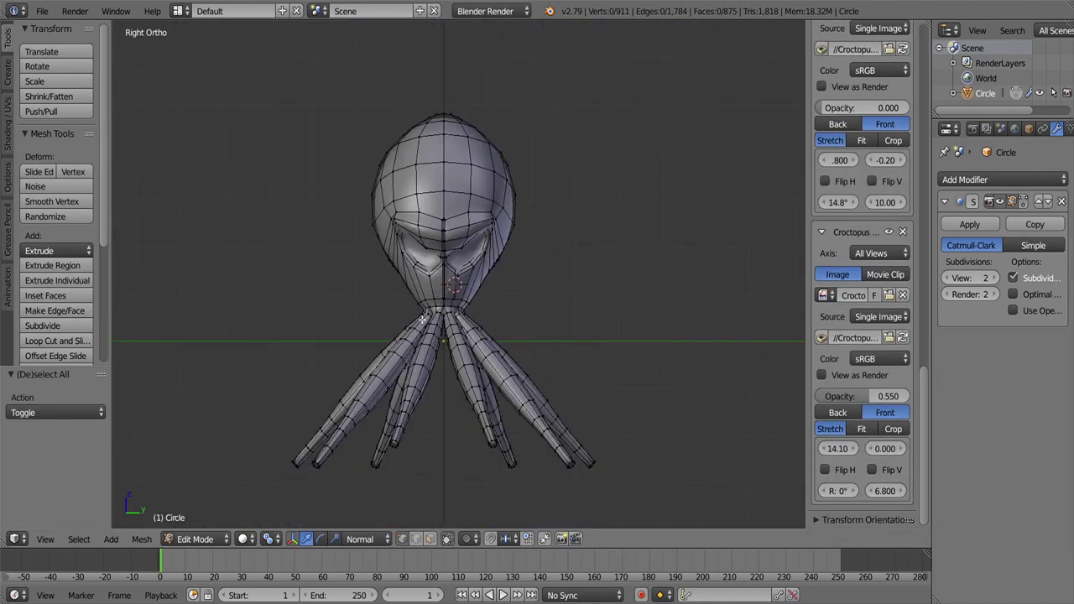
# Step: Return to Object Mode to see the smoothed head
pyautogui.click(195, 539)
pyautogui.click(215, 523)
pyautogui.scroll(3)
pyautogui.scroll(3)
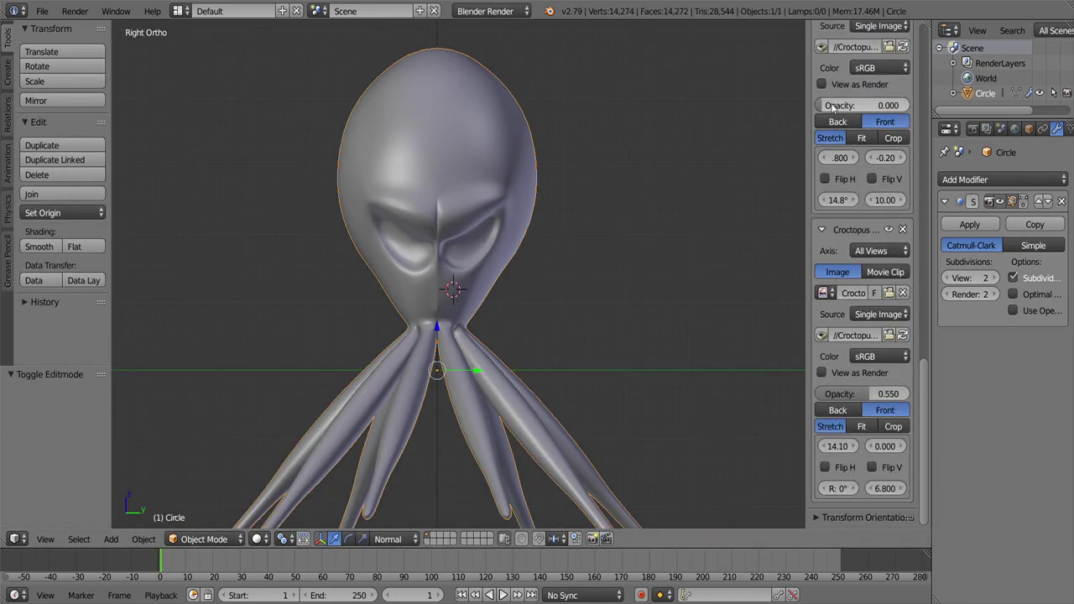
pyautogui.moveTo(856, 105); pyautogui.dragTo(905, 105)
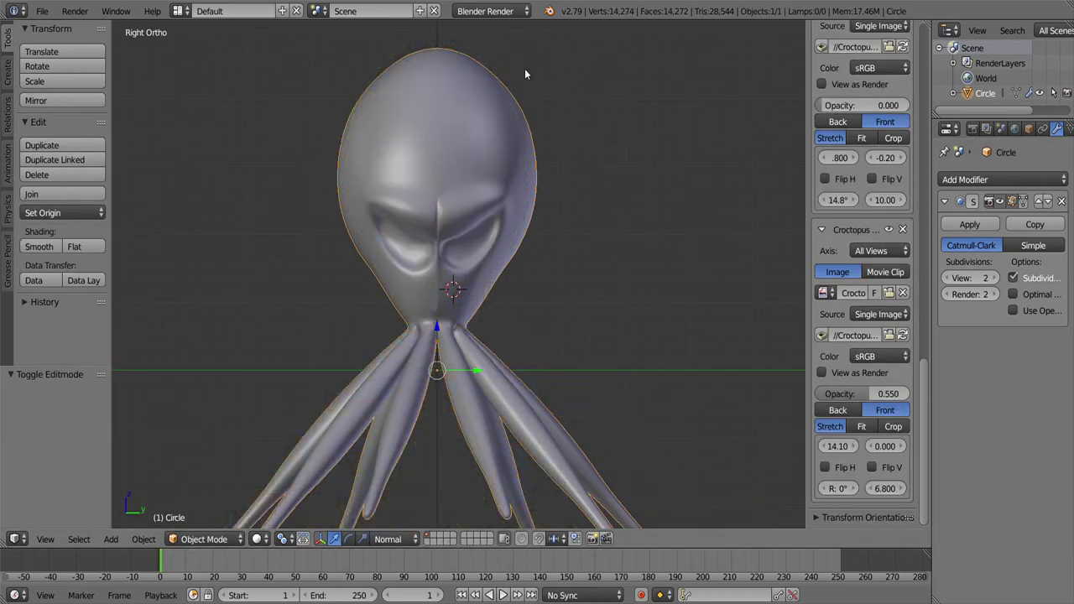
# Step: Save the file under a new name
pyautogui.click(42, 11)
pyautogui.click(50, 145)
pyautogui.click(1025, 50)
pyautogui.scroll(-3)
pyautogui.scroll(3)
pyautogui.scroll(3)
# Step: Briefly enter Edit Mode on the head, then bring up the Add menu
pyautogui.press('Tab')
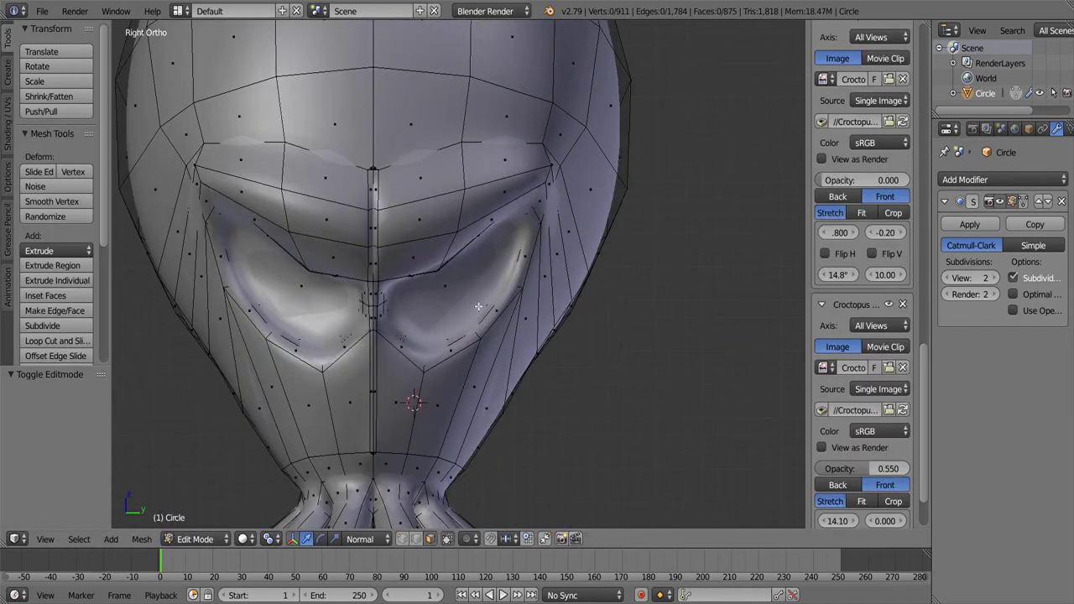
pyautogui.press('Tab')
pyautogui.hotkey('shift', 'a')
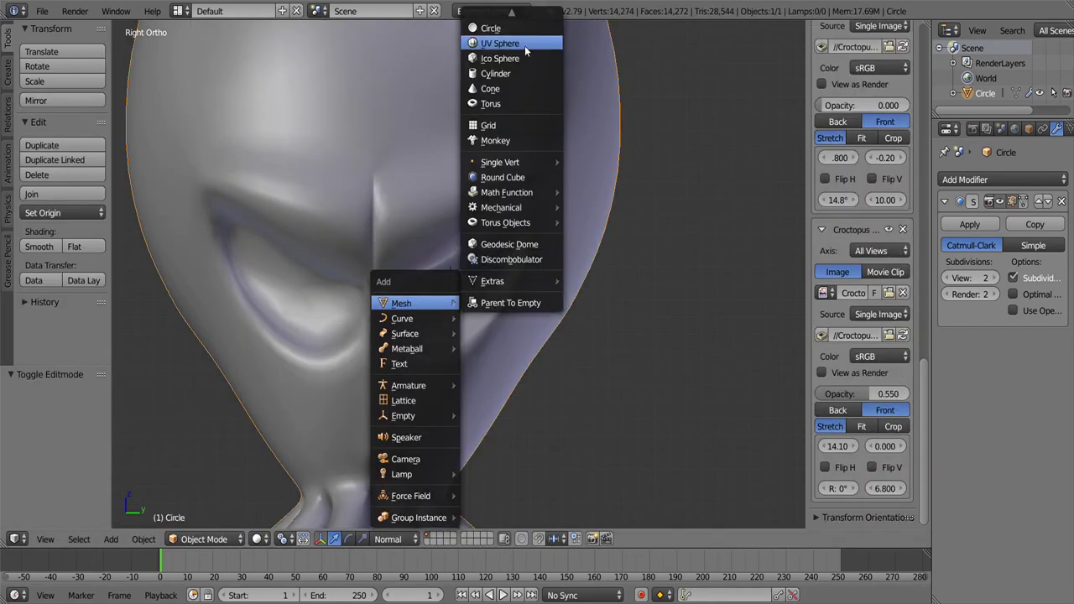
# Step: Add a test UV sphere rotated 90° on Y, then delete it
pyautogui.click(525, 45)
pyautogui.press('r')
pyautogui.press('y')
pyautogui.press('9')
pyautogui.press('0')
pyautogui.press('Return')
pyautogui.scroll(-3)
pyautogui.moveTo(478, 192); pyautogui.dragTo(472, 312)
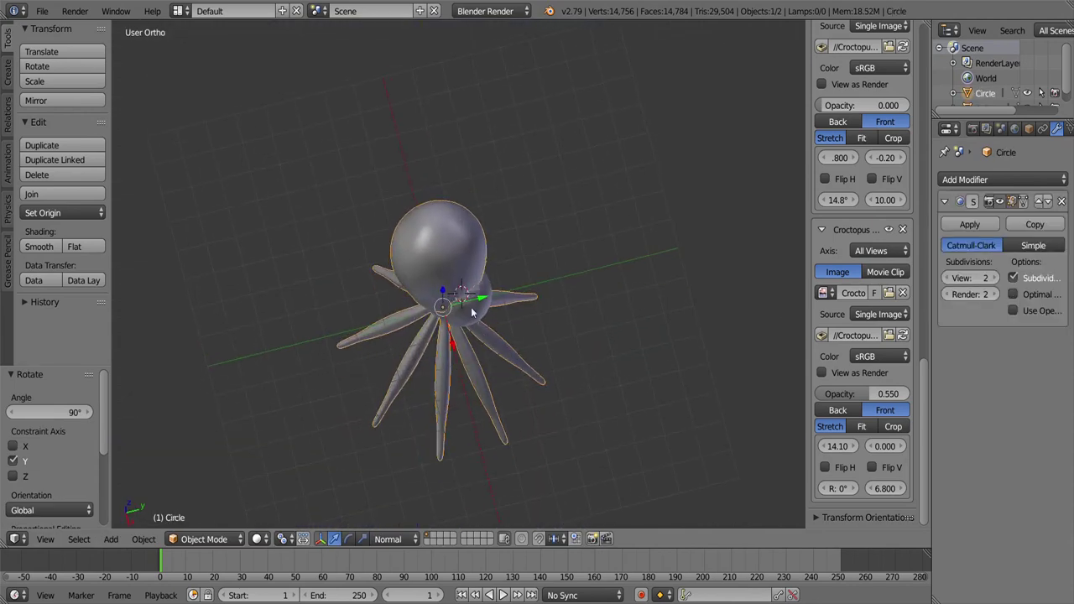
pyautogui.scroll(3)
pyautogui.press('Delete')
# Step: Apply rotation and scale to the octopus and set the transform orientation to Local
pyautogui.hotkey('ctrl', 'a')
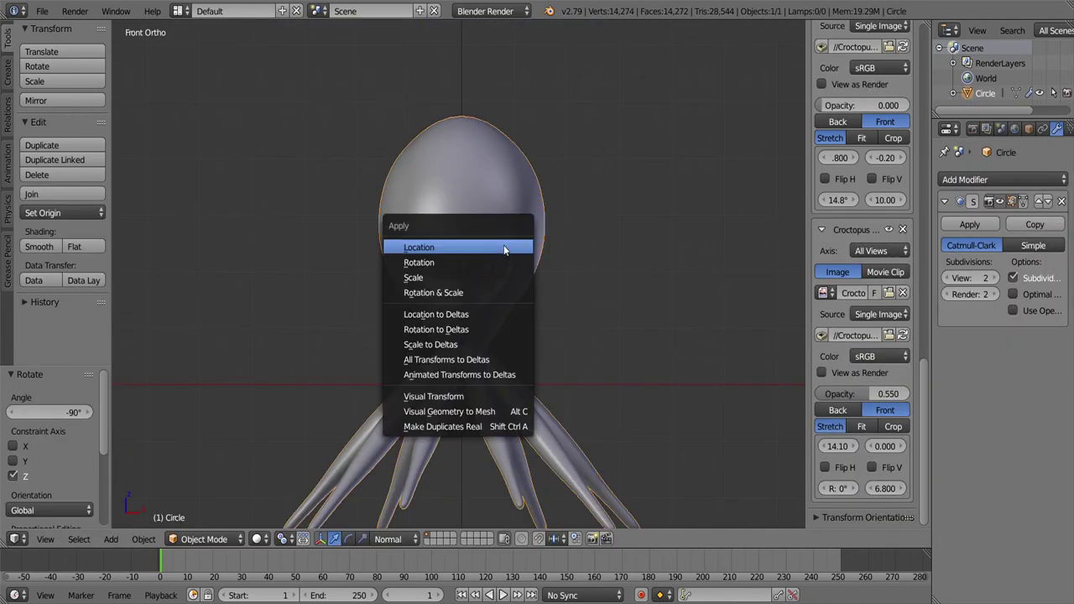
pyautogui.click(484, 293)
pyautogui.click(204, 539)
pyautogui.click(204, 506)
pyautogui.click(388, 538)
pyautogui.click(387, 509)
pyautogui.moveTo(394, 470); pyautogui.dragTo(504, 369)
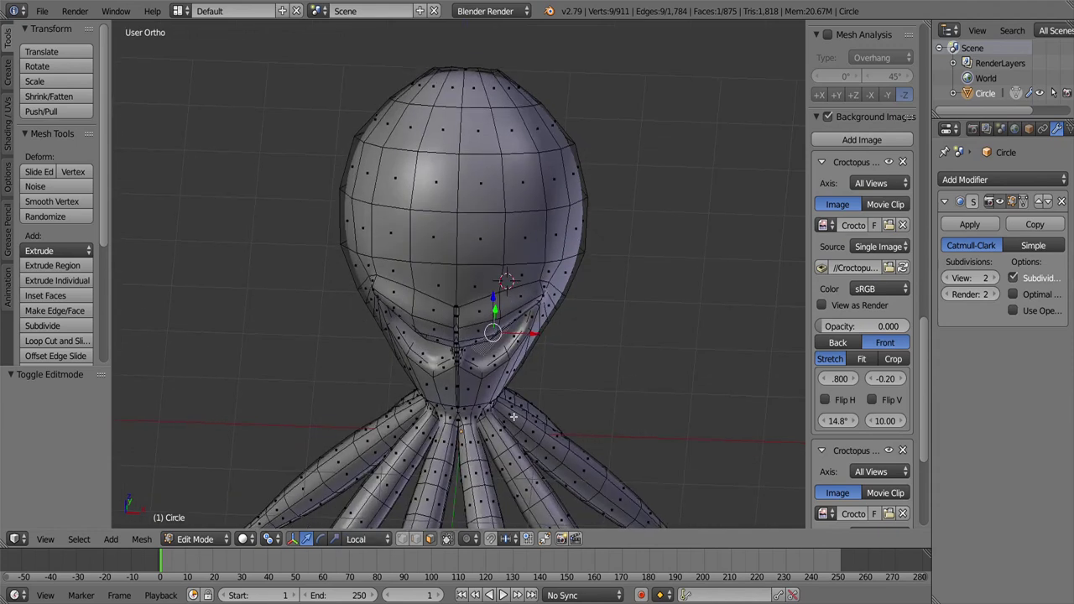
pyautogui.press('Tab')
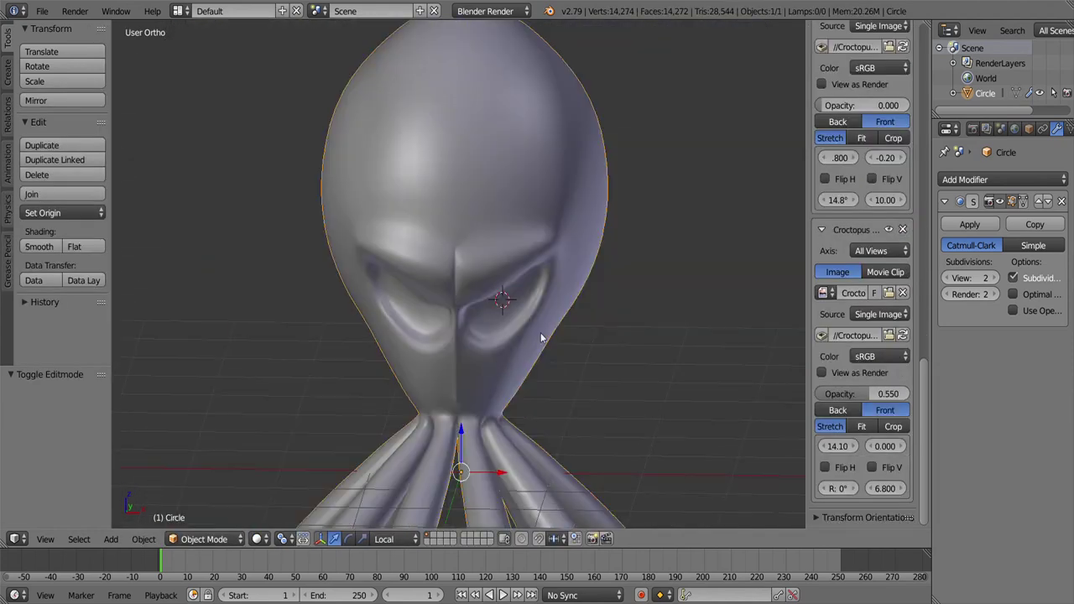
# Step: Add a UV sphere eye and shrink it to fit the socket in front view
pyautogui.hotkey('shift', 'a')
pyautogui.click(608, 55)
pyautogui.press('KP_1')
pyautogui.press('s')
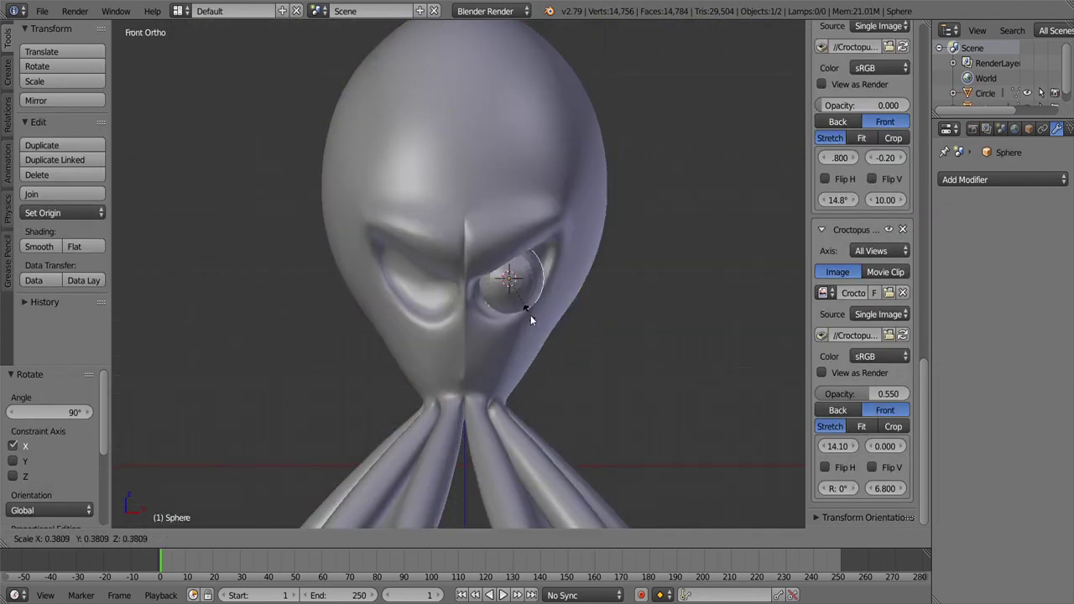
pyautogui.click(577, 290)
pyautogui.scroll(3)
pyautogui.moveTo(577, 290); pyautogui.dragTo(468, 341)
# Step: Snap the cursor to the eye, add a scaled lattice there, and set U resolution 4
pyautogui.hotkey('shift', 's')
pyautogui.click(470, 340)
pyautogui.hotkey('shift', 'a')
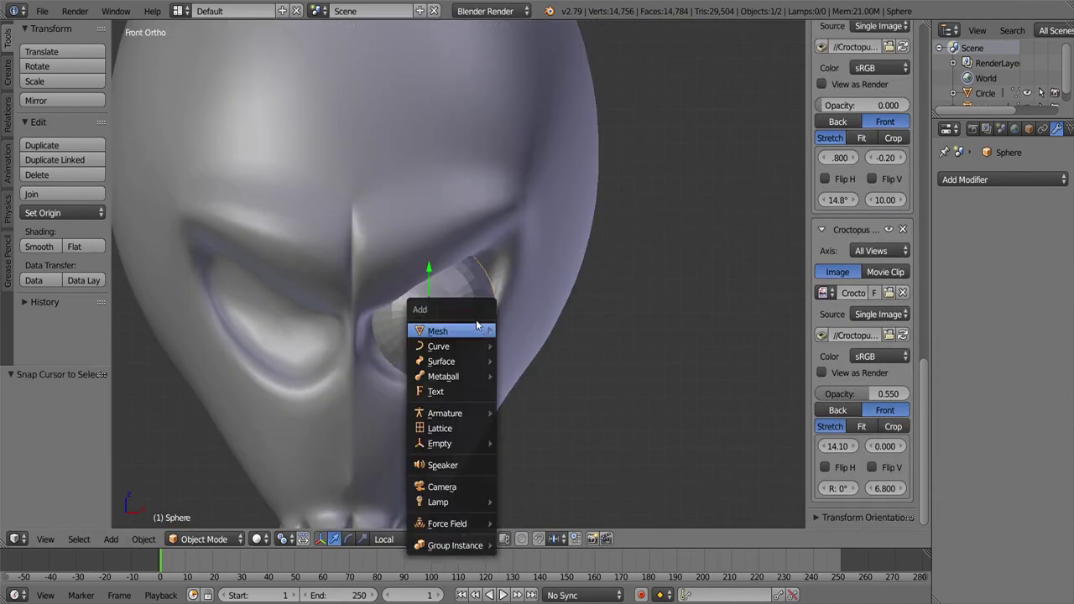
pyautogui.click(440, 428)
pyautogui.press('s')
pyautogui.click(505, 424)
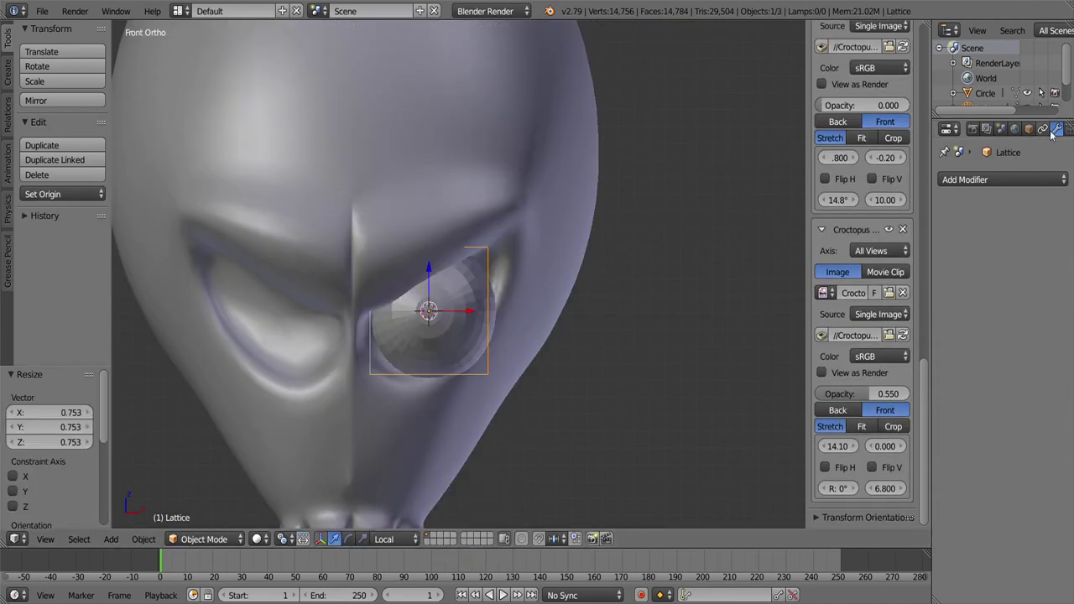
pyautogui.click(1067, 129)
pyautogui.click(969, 224)
pyautogui.write('4')
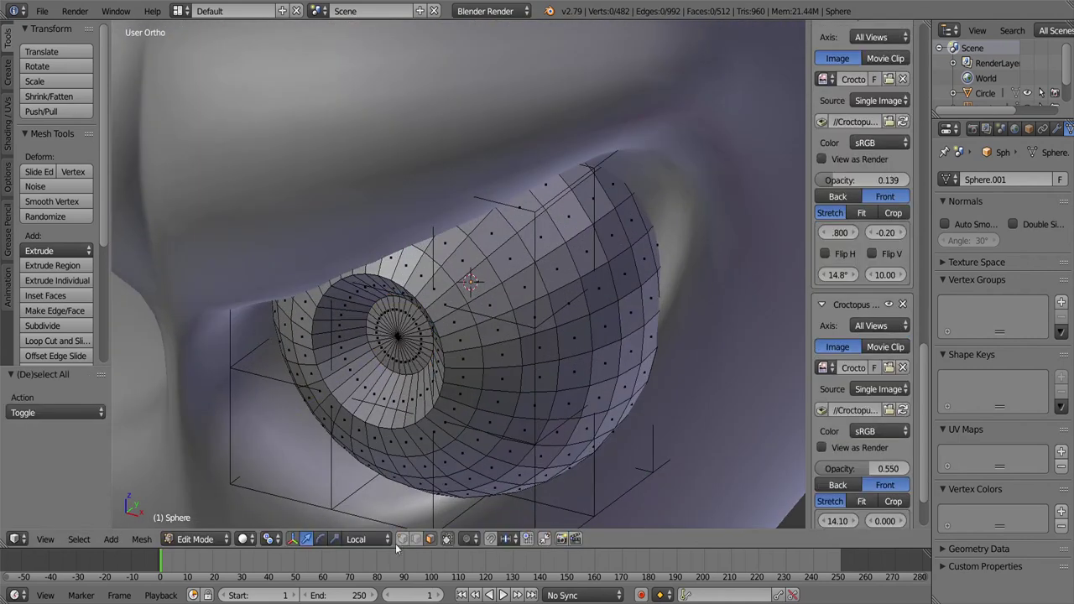
# Step: Loop-cut the eye sphere around its pupil, then shade it smooth with a Subdivision Surface modifier
pyautogui.hotkey('ctrl', 'r')
pyautogui.click(435, 333)
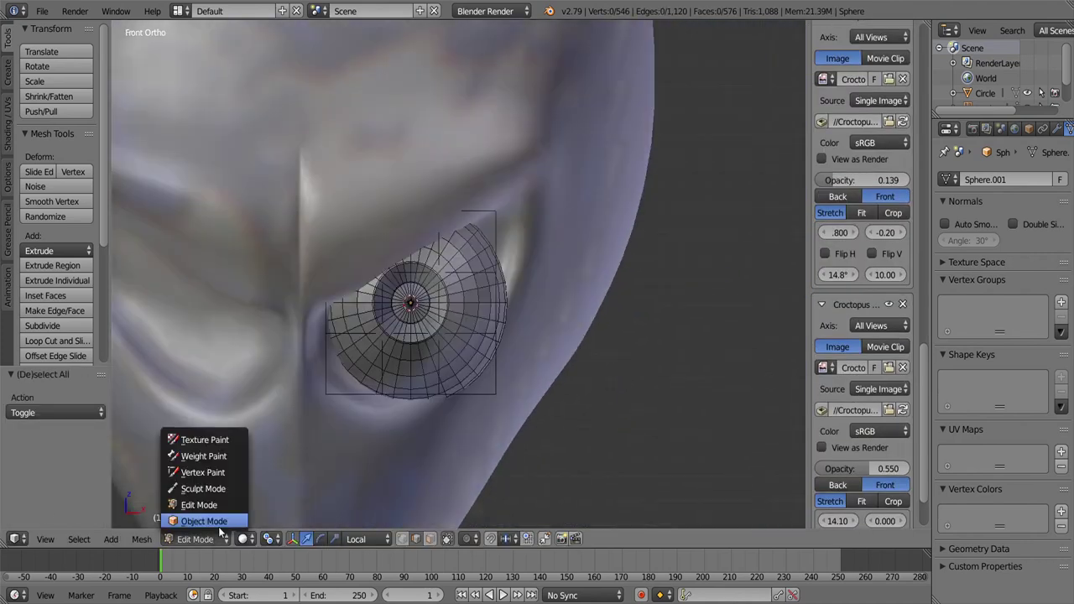
pyautogui.click(1056, 129)
pyautogui.click(1002, 179)
pyautogui.click(802, 425)
# Step: Subdivide the eye sphere one level and try moving its pupil loop, cancelling each move
pyautogui.click(39, 245)
pyautogui.press('KP_Decimal')
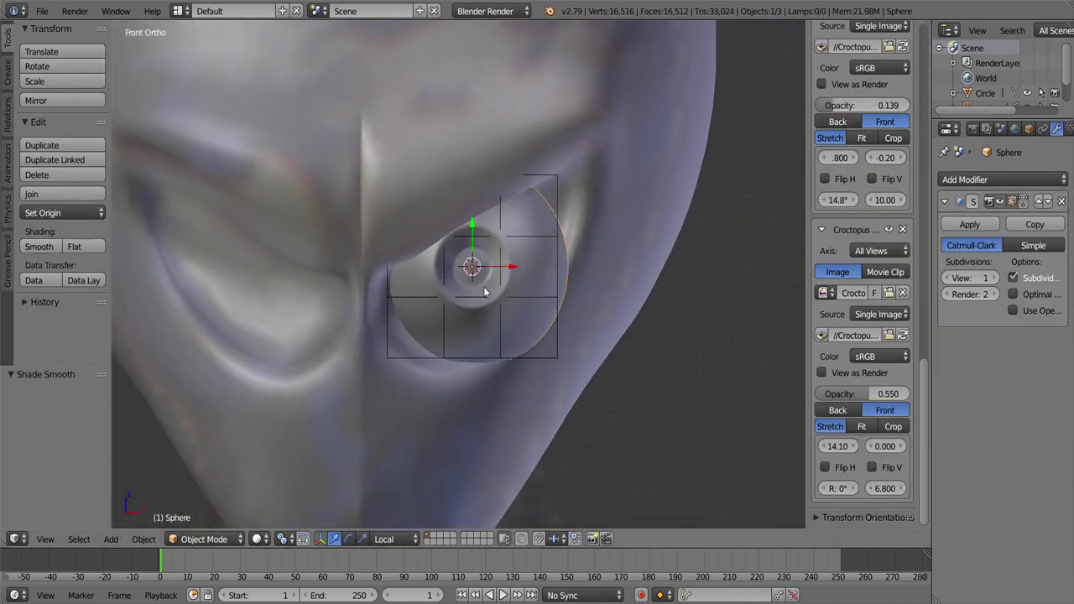
pyautogui.press('Tab')
pyautogui.press('g')
pyautogui.press('g')
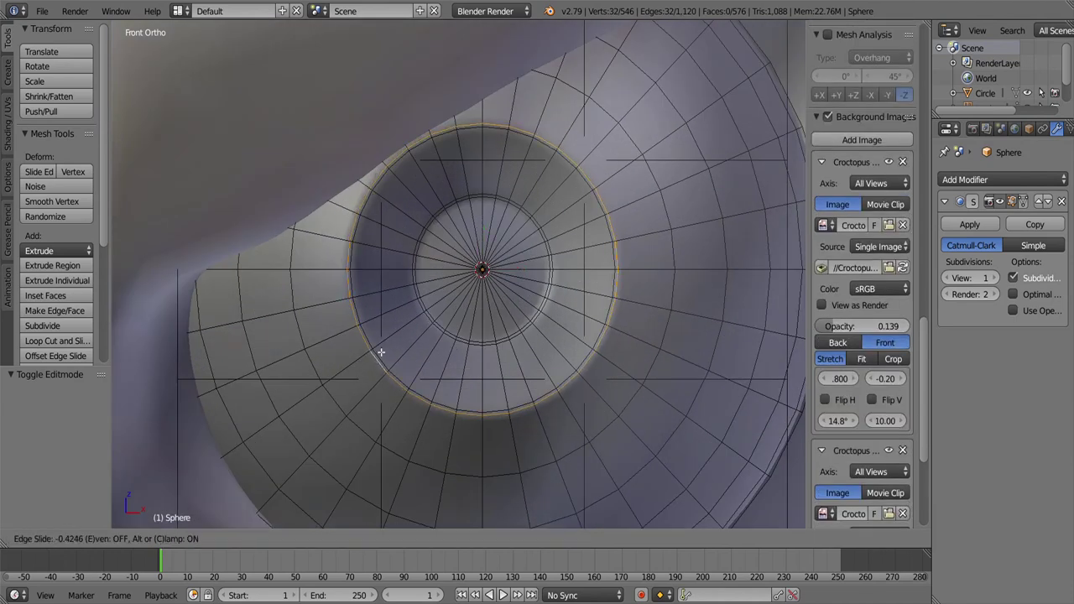
pyautogui.rightClick(381, 352)
pyautogui.press('g')
pyautogui.press('g')
pyautogui.rightClick(422, 328)
pyautogui.press('g')
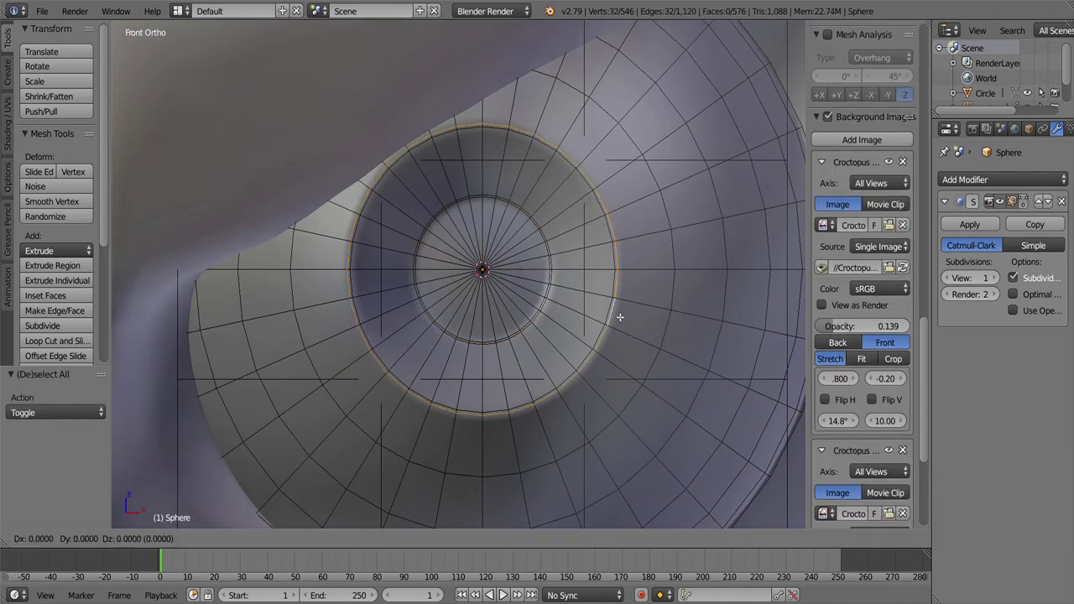
pyautogui.rightClick(619, 316)
pyautogui.scroll(-3)
pyautogui.press('Tab')
# Step: Add a Lattice modifier to the eye sphere, then select the lattice and edit its points
pyautogui.moveTo(238, 509); pyautogui.dragTo(502, 324)
pyautogui.scroll(3)
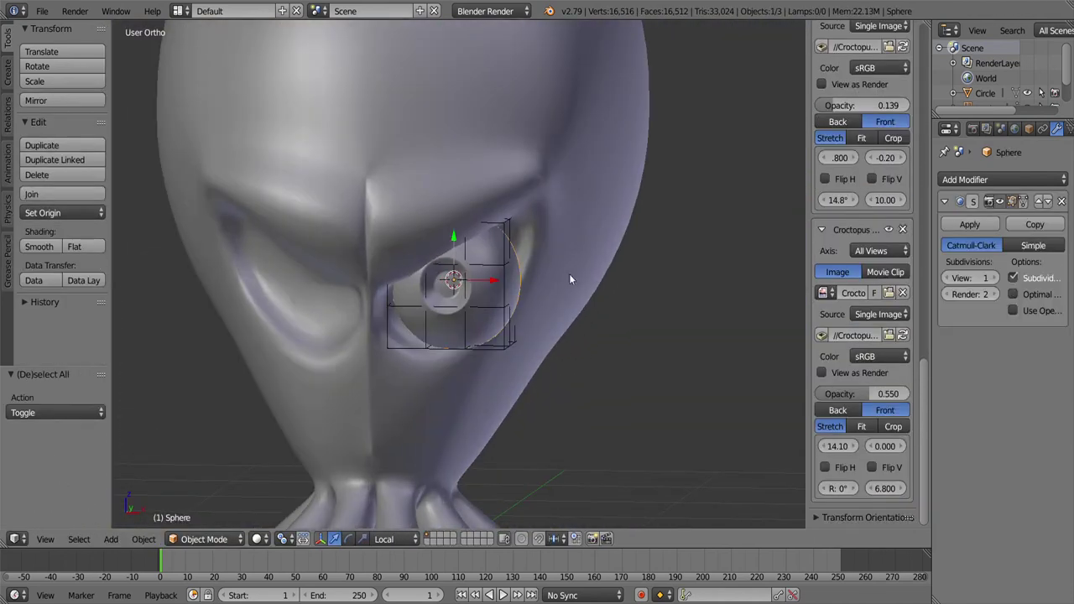
pyautogui.click(1003, 180)
pyautogui.click(929, 345)
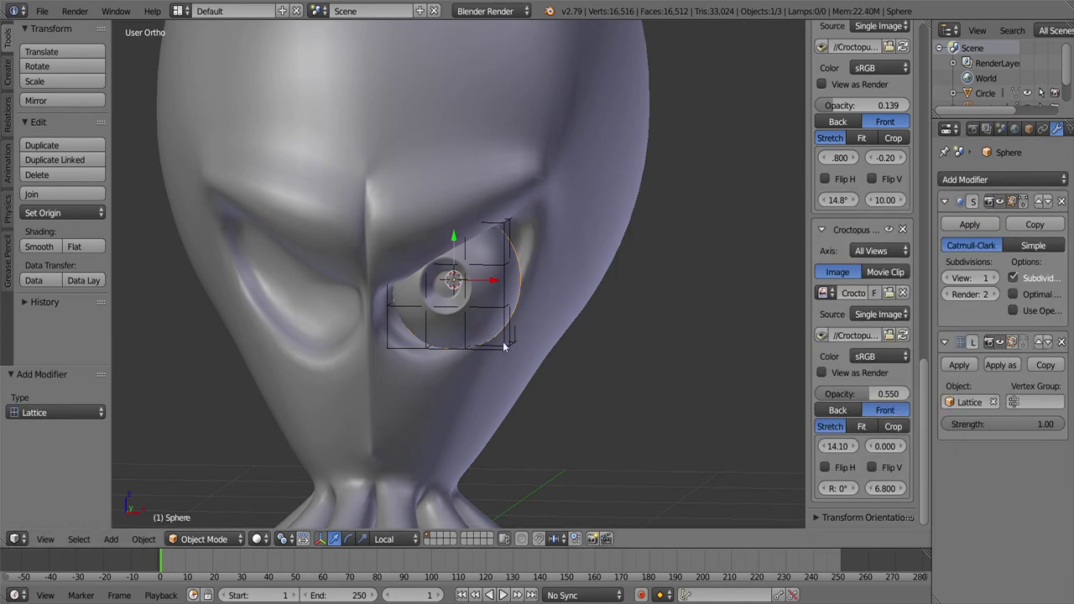
pyautogui.scroll(3)
pyautogui.press('KP_1')
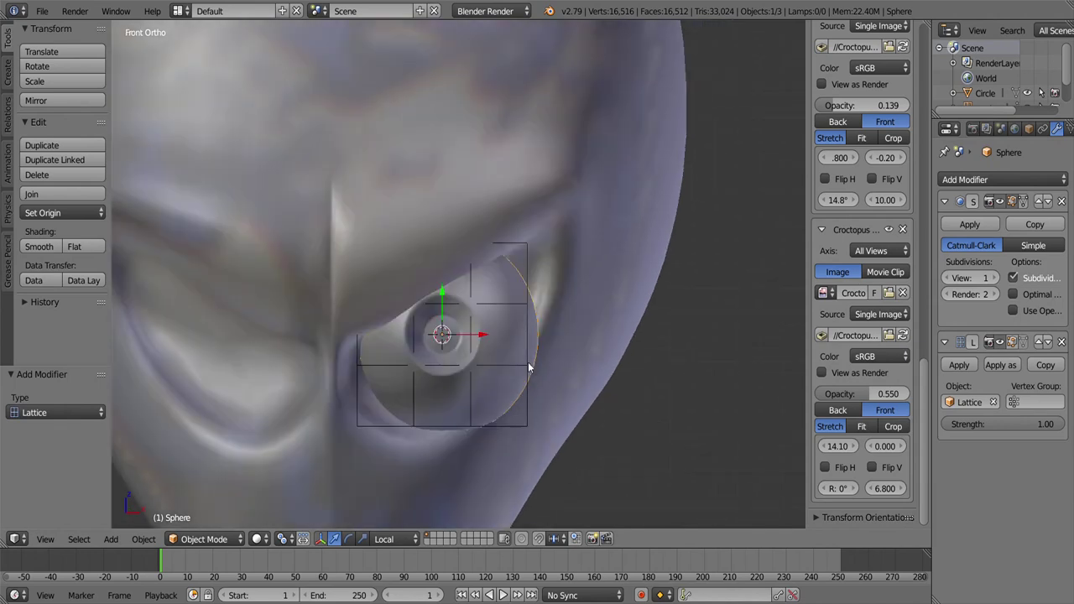
pyautogui.rightClick(527, 351)
pyautogui.click(203, 505)
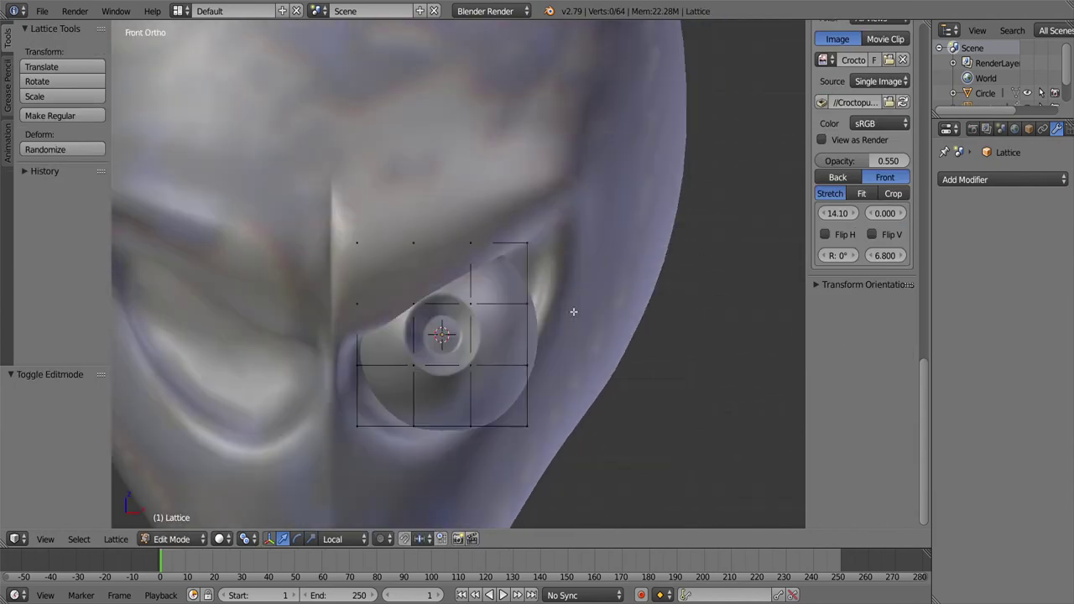
# Step: Tilt the right lattice column and shift the left column down-left around the eye
pyautogui.rightClick(543, 247)
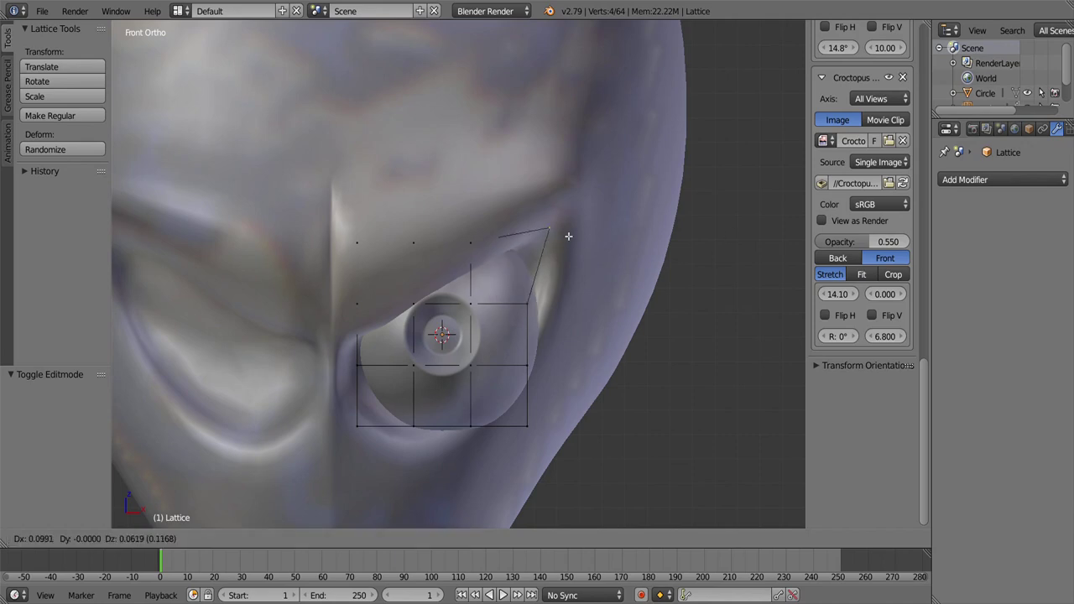
pyautogui.press('r')
pyautogui.click(582, 228)
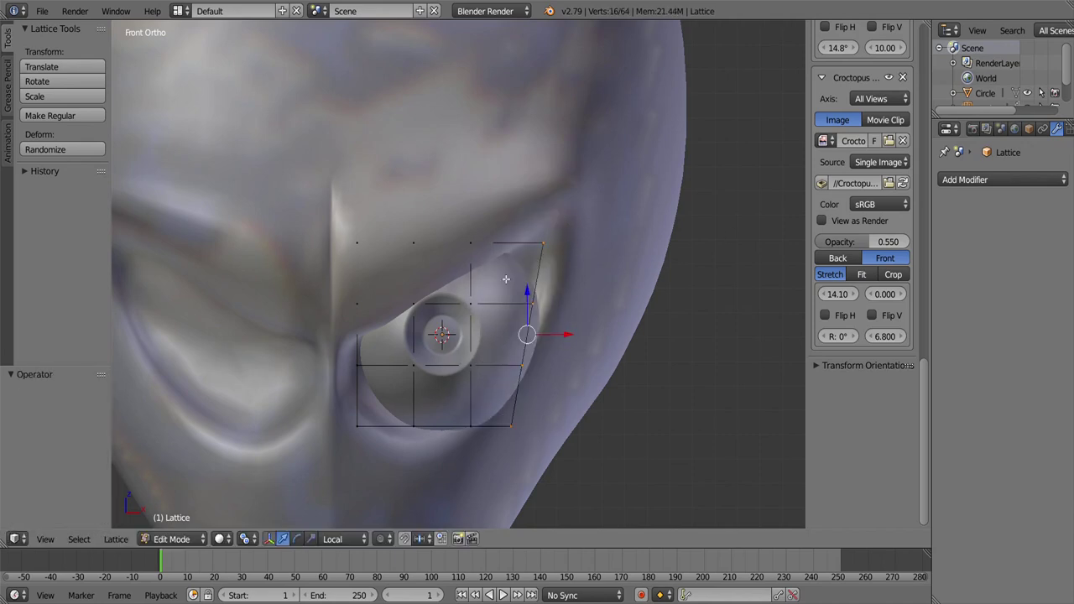
pyautogui.press('a')
pyautogui.rightClick(471, 426)
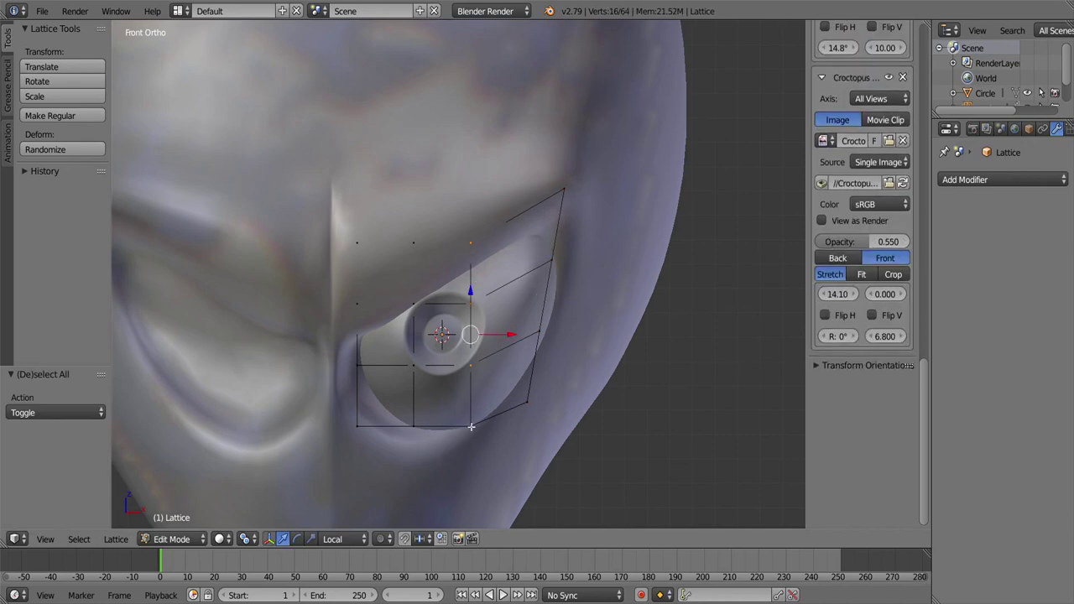
pyautogui.rightClick(358, 304)
pyautogui.press('g')
pyautogui.click(342, 333)
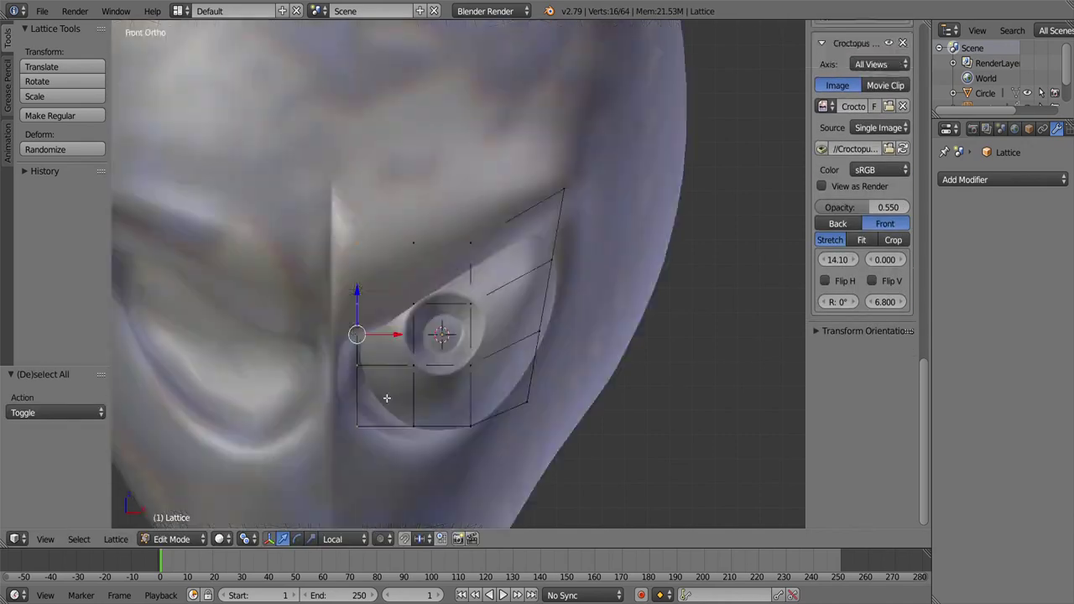
pyautogui.moveTo(412, 210); pyautogui.dragTo(467, 179)
pyautogui.press('a')
pyautogui.hotkey('ctrl', 'z')
pyautogui.press('s')
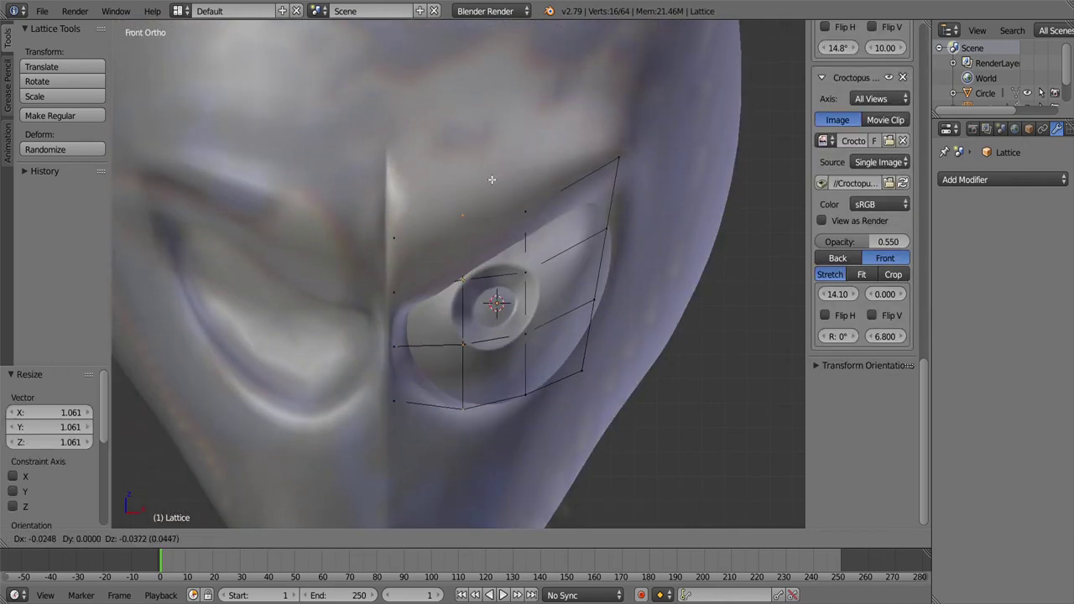
pyautogui.press('Escape')
# Step: Scale the inner and side lattice columns to stretch the eye into an almond shape
pyautogui.press('a')
pyautogui.rightClick(540, 387)
pyautogui.press('Escape')
pyautogui.rightClick(465, 415)
pyautogui.press('s')
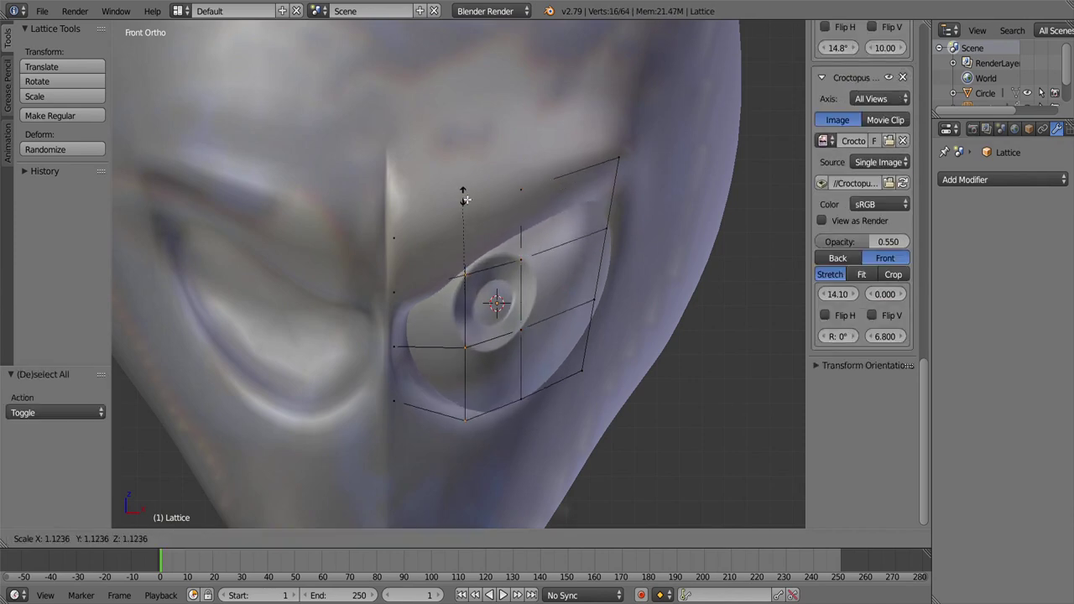
pyautogui.press('a')
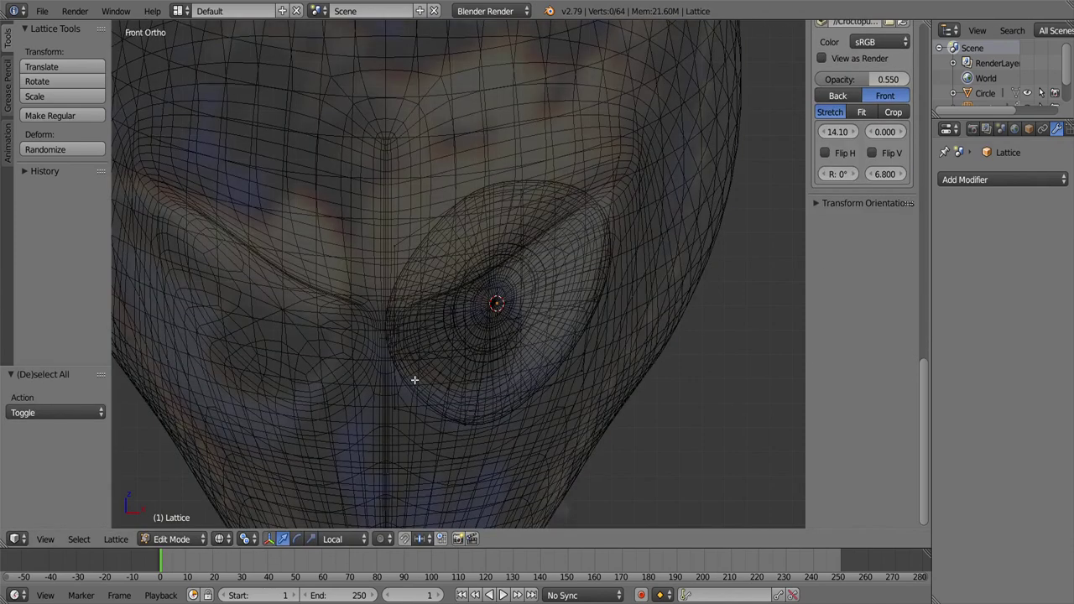
pyautogui.moveTo(523, 188); pyautogui.dragTo(502, 221)
pyautogui.rightClick(502, 222)
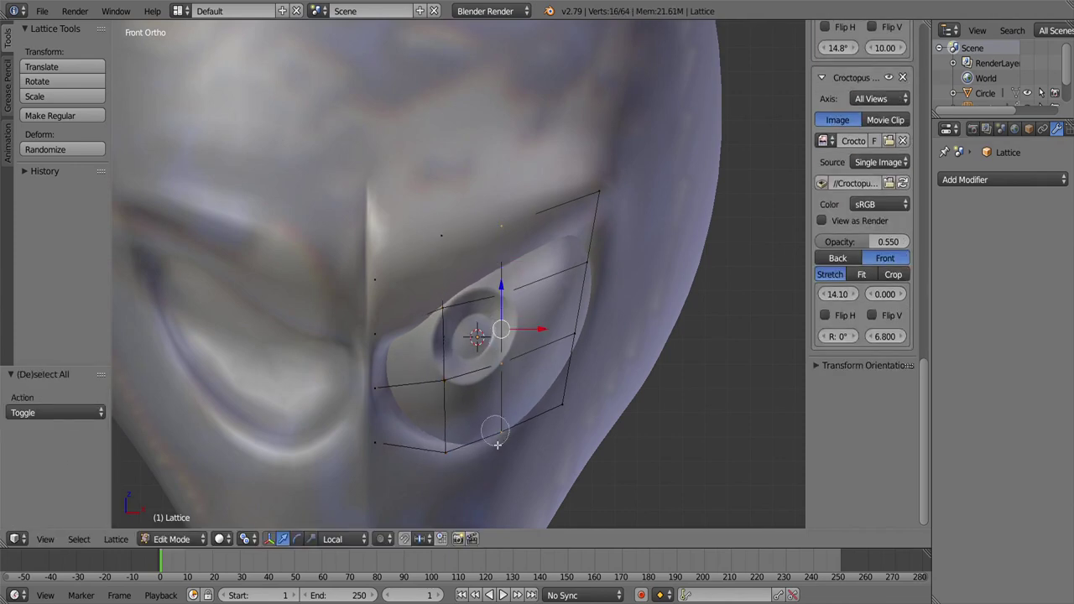
pyautogui.press('a')
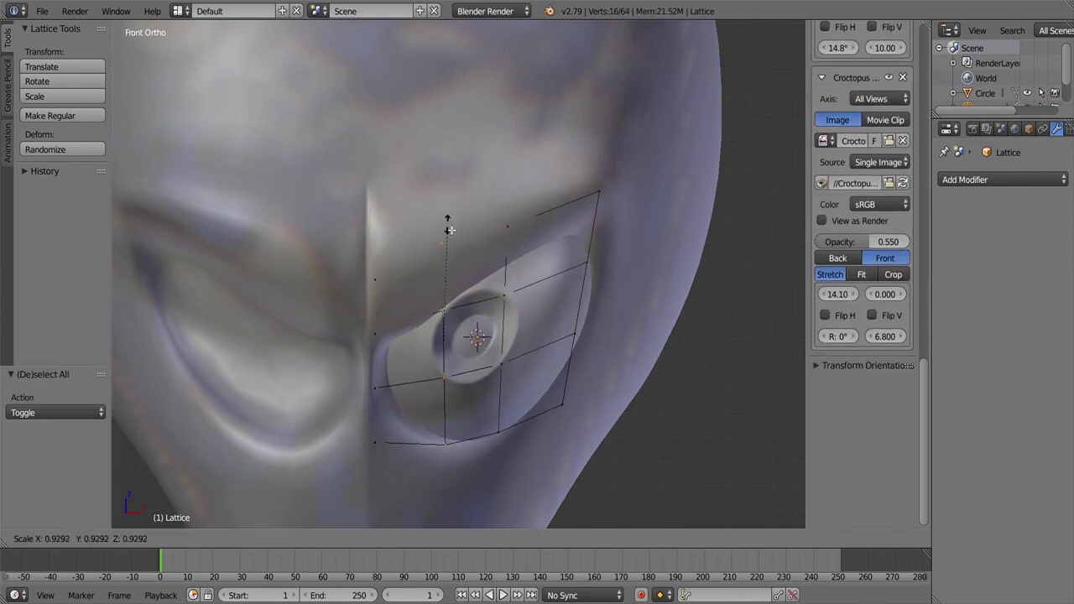
pyautogui.click(449, 229)
pyautogui.press('a')
pyautogui.moveTo(453, 227); pyautogui.dragTo(490, 336)
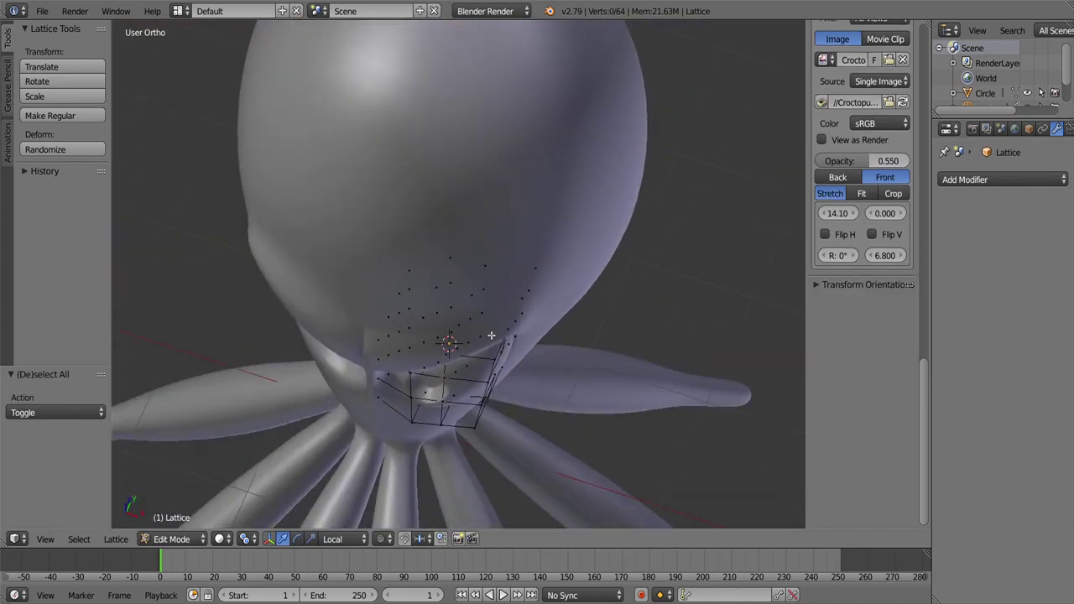
# Step: Adjust the lattice's depth around the eye using the top, front and right-side views
pyautogui.press('KP_7')
pyautogui.press('a')
pyautogui.press('KP_1')
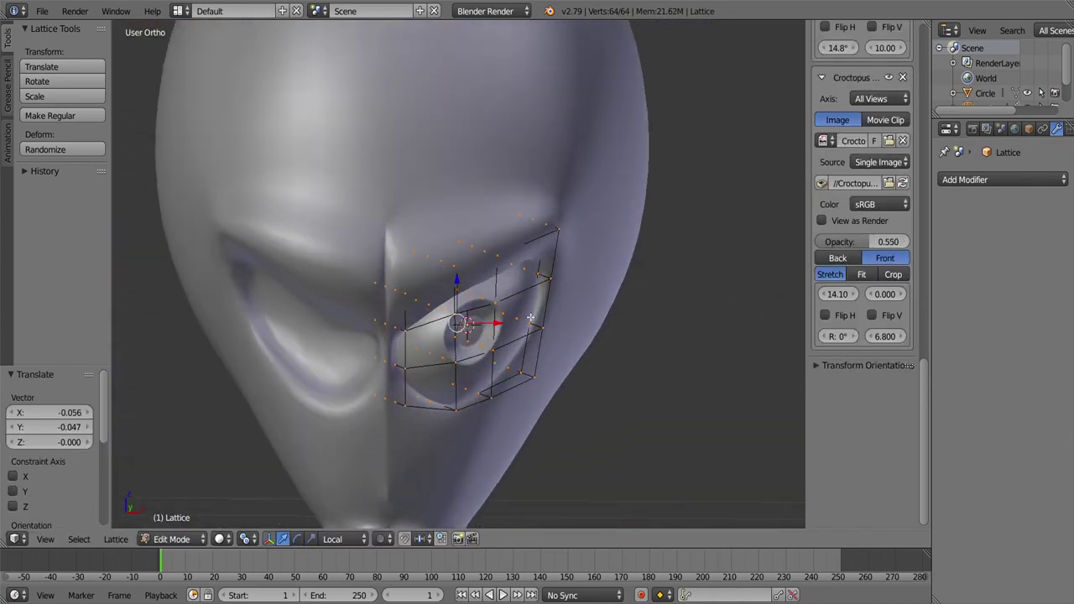
pyautogui.moveTo(556, 407); pyautogui.dragTo(562, 381)
pyautogui.press('KP_3')
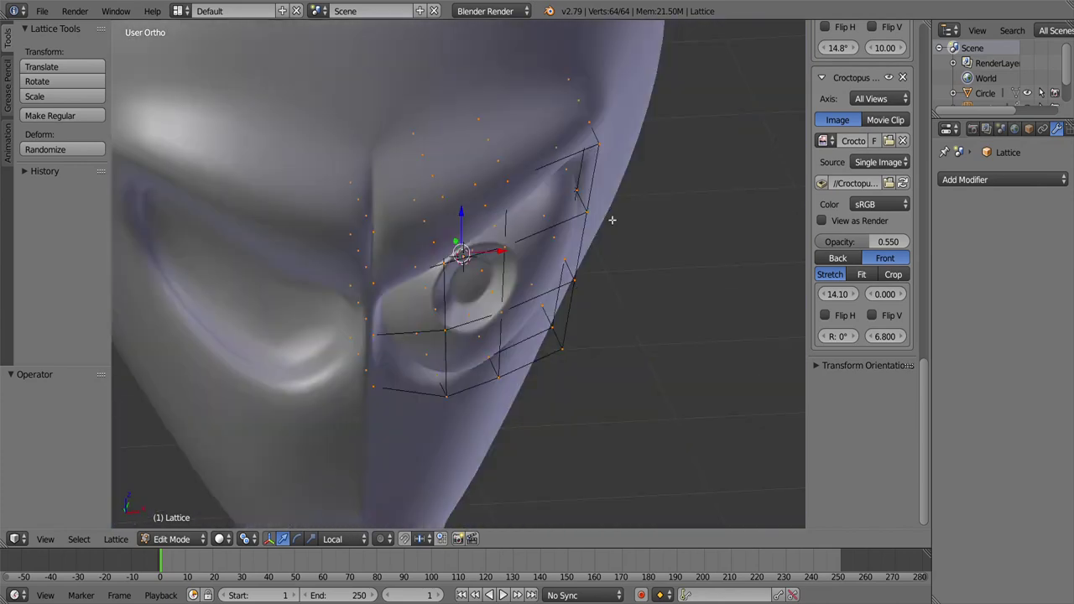
pyautogui.press('a')
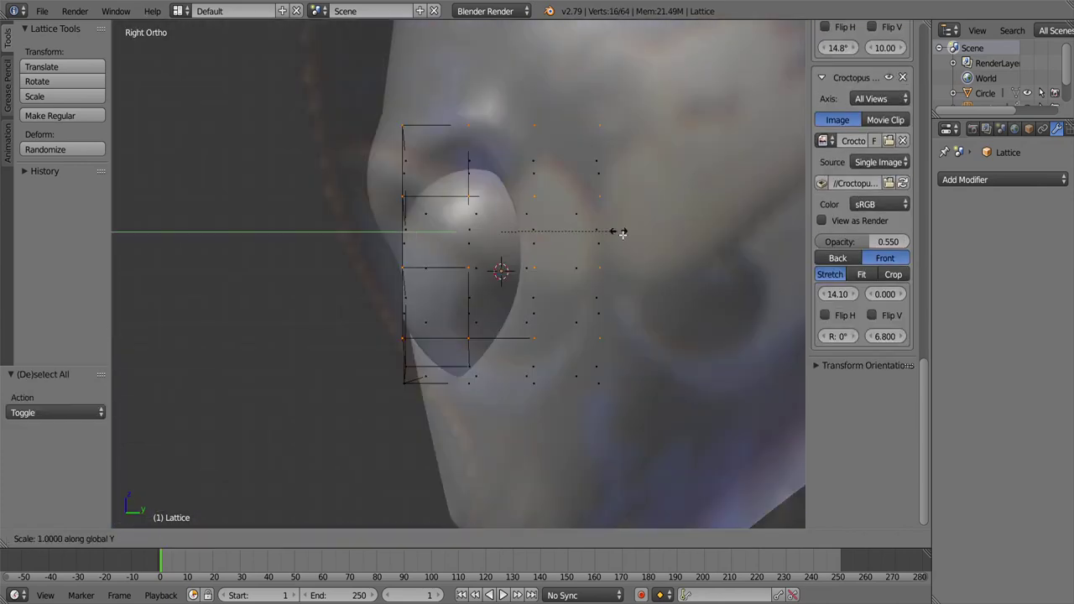
pyautogui.moveTo(548, 234); pyautogui.dragTo(520, 218)
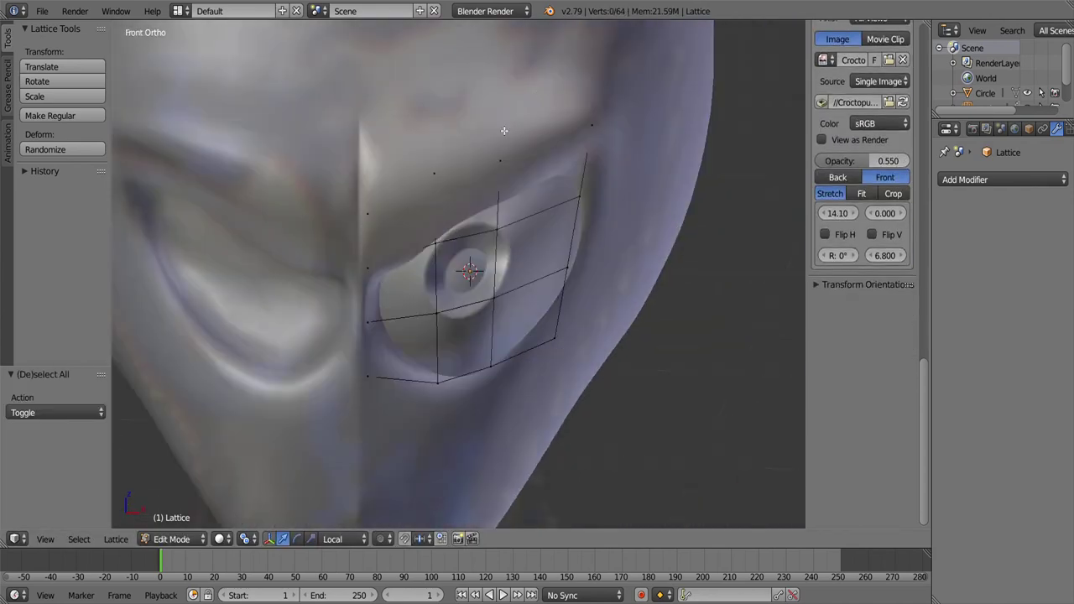
pyautogui.press('a')
pyautogui.press('KP_3')
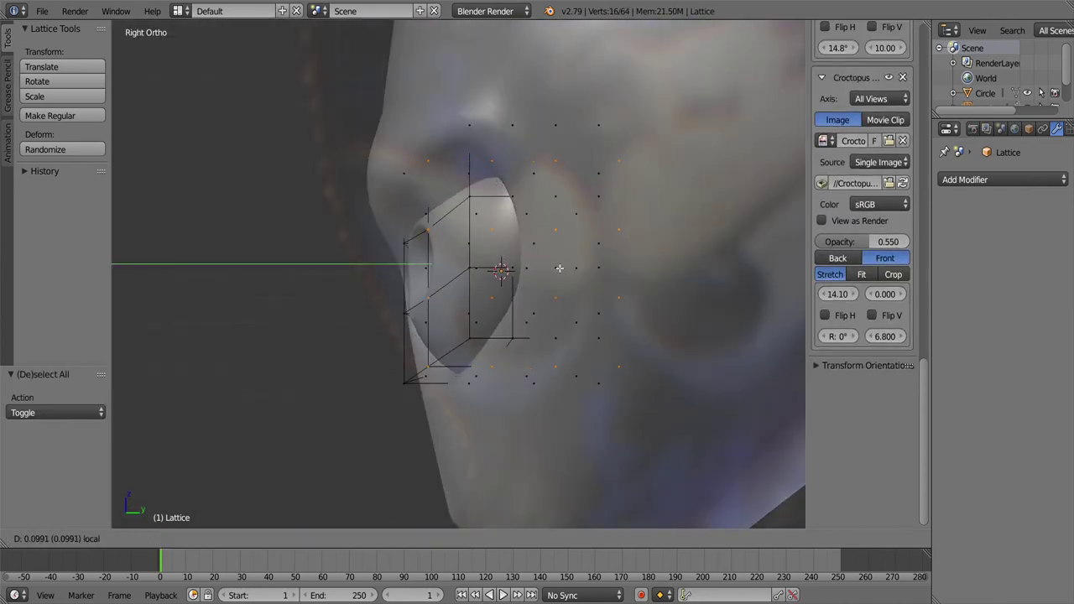
pyautogui.click(559, 268)
# Step: Move lattice points into place, checking the fit from the front and right side
pyautogui.press('KP_1')
pyautogui.hotkey('ctrl', 'z')
pyautogui.moveTo(436, 352); pyautogui.dragTo(375, 360)
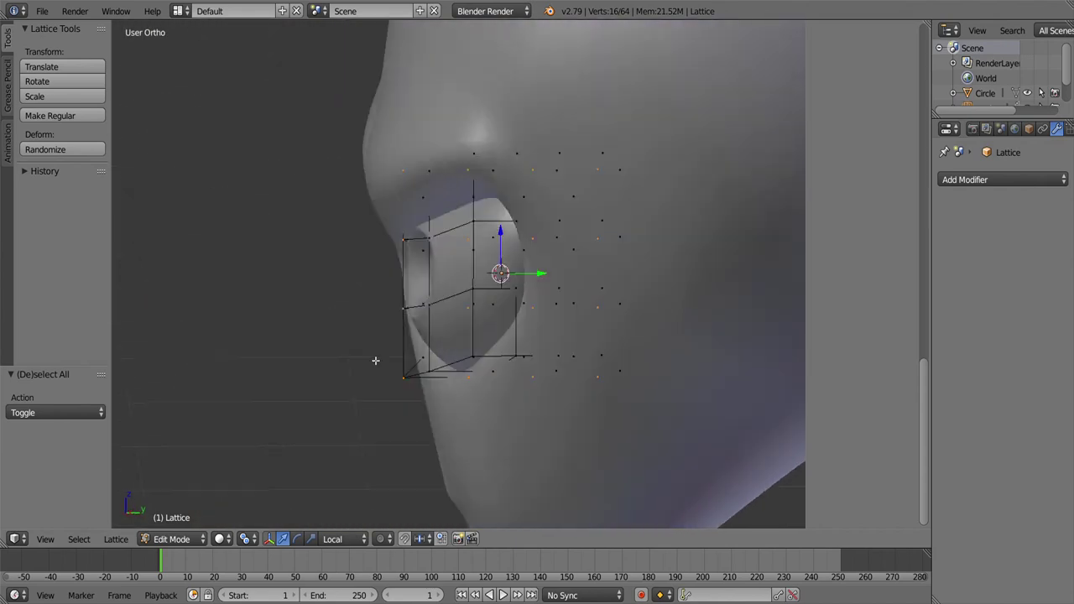
pyautogui.press('a')
pyautogui.press('KP_1')
pyautogui.scroll(3)
pyautogui.press('KP_3')
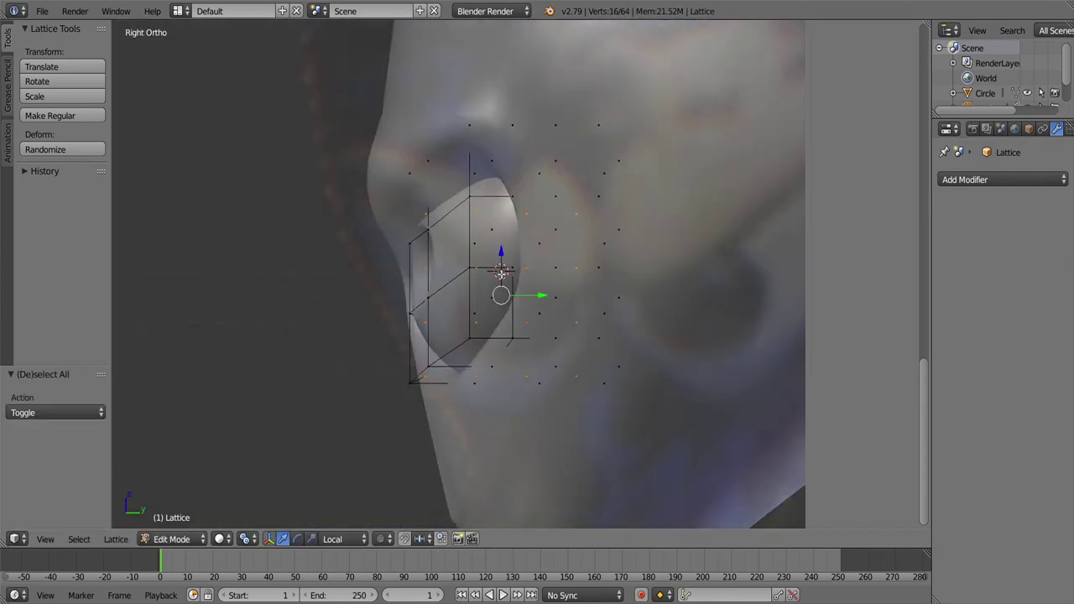
pyautogui.click(512, 305)
pyautogui.moveTo(512, 305); pyautogui.dragTo(537, 252)
pyautogui.press('a')
pyautogui.press('KP_1')
# Step: Box-select the lower lattice points around the eye and scale them, toggling X-ray
pyautogui.hotkey('alt', 'z')
pyautogui.scroll(3)
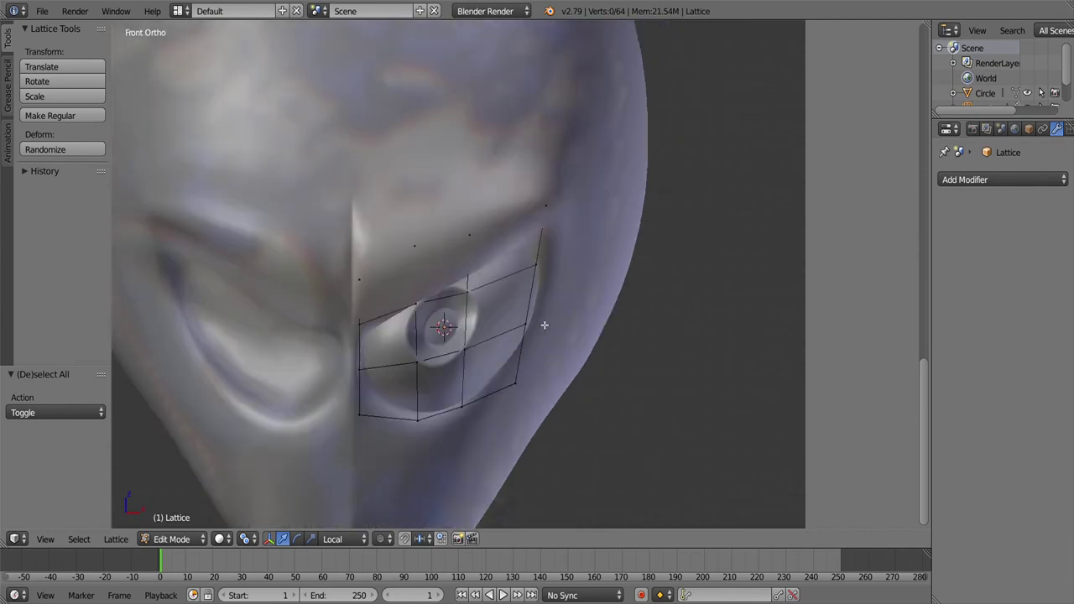
pyautogui.press('b')
pyautogui.moveTo(503, 411); pyautogui.dragTo(533, 223)
pyautogui.hotkey('alt', 'z')
pyautogui.hotkey('alt', 'z')
pyautogui.press('s')
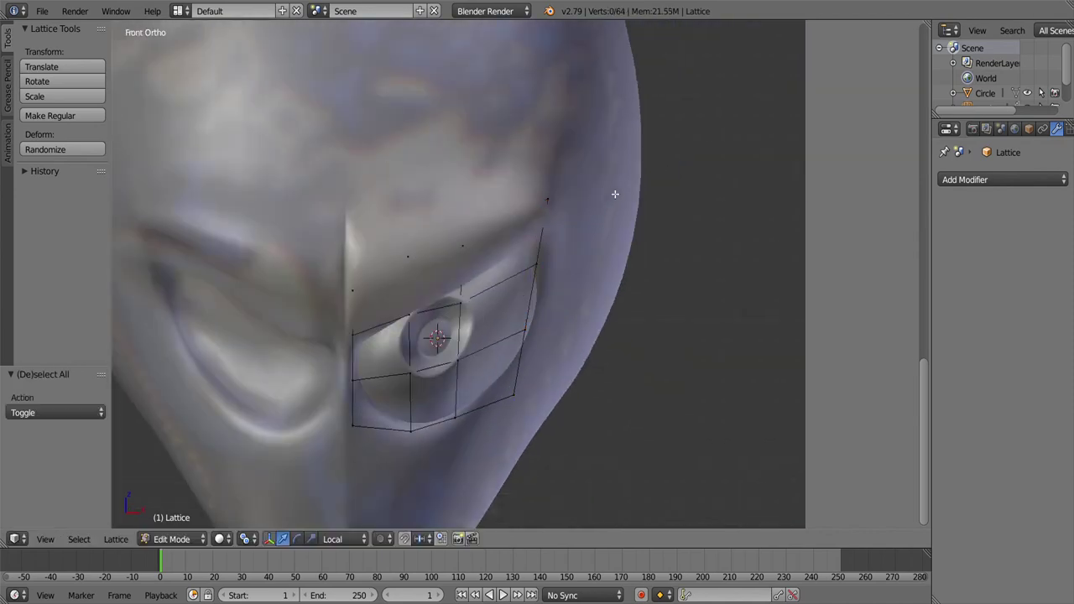
pyautogui.hotkey('alt', 'z')
pyautogui.moveTo(615, 194); pyautogui.dragTo(570, 251)
# Step: Return to Object Mode and inspect the fitted eye from the front in solid shading
pyautogui.click(194, 539)
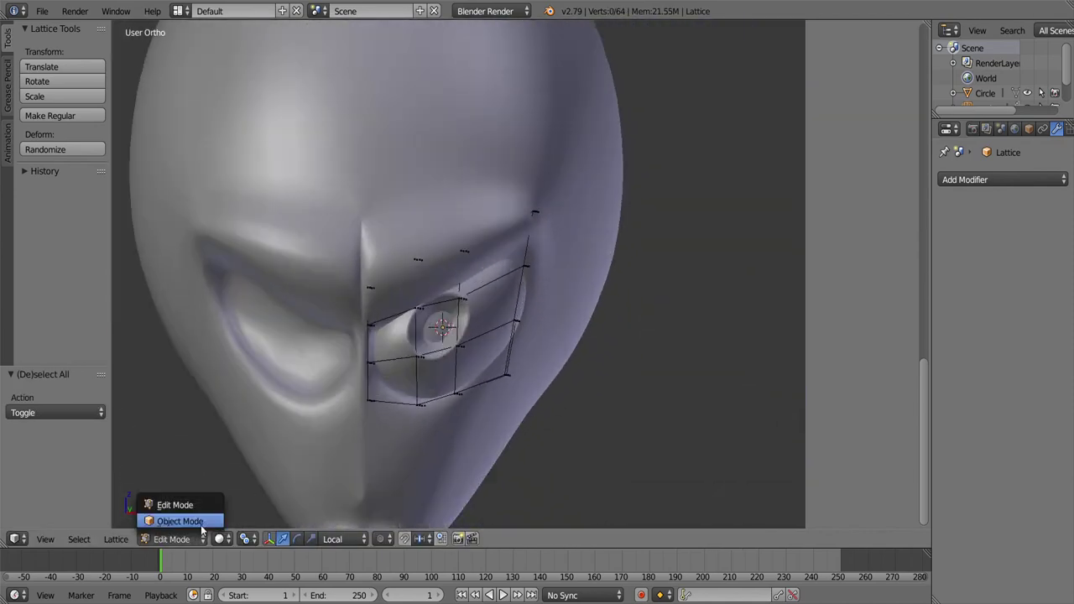
pyautogui.click(202, 522)
pyautogui.hotkey('alt', 'z')
pyautogui.press('KP_1')
pyautogui.scroll(-3)
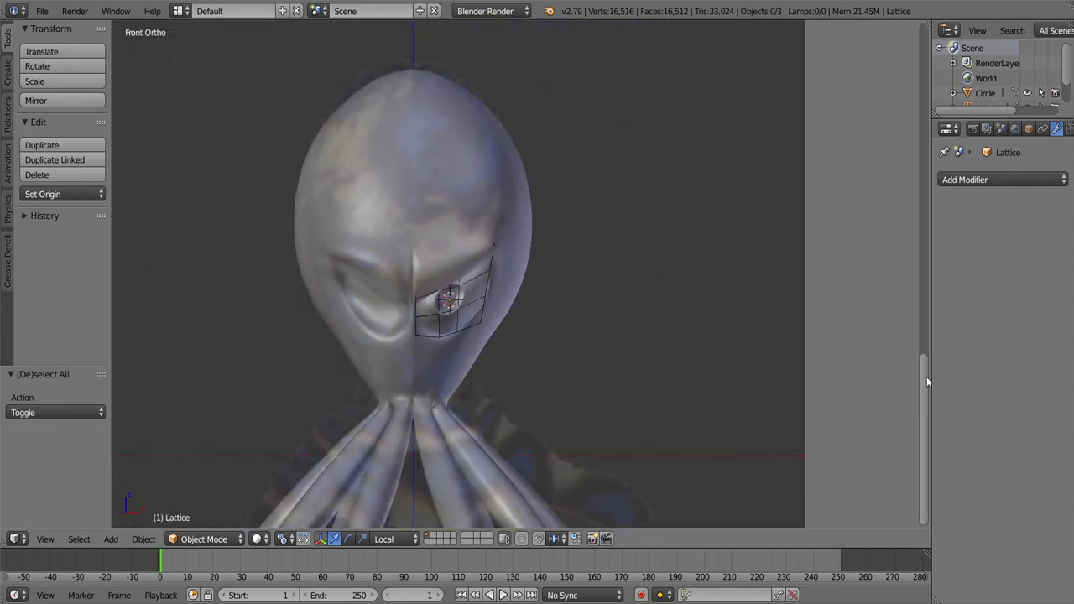
pyautogui.scroll(3)
pyautogui.scroll(-3)
pyautogui.scroll(-3)
pyautogui.scroll(-3)
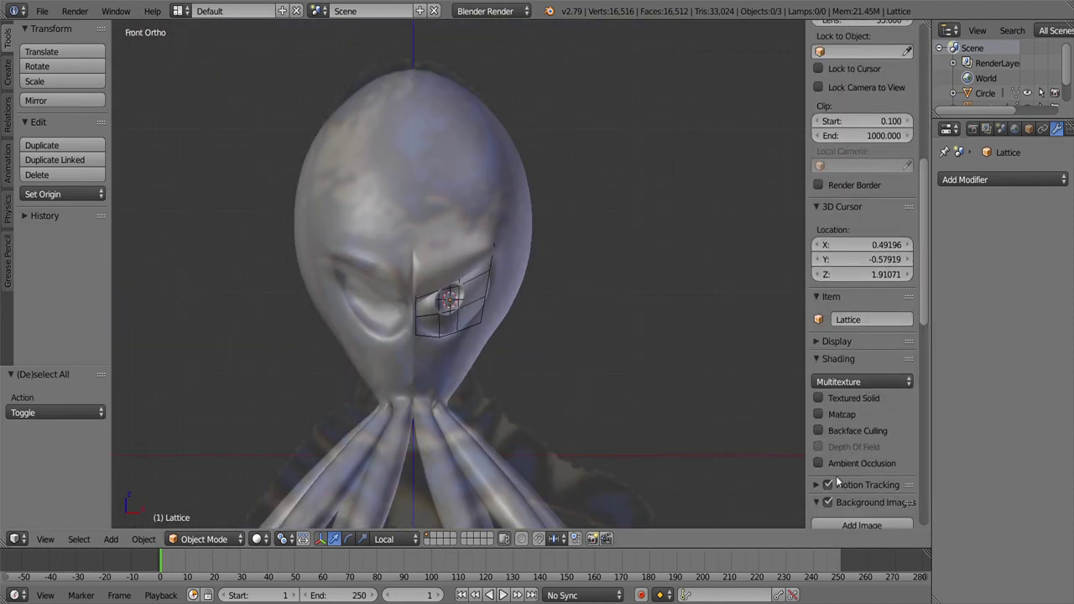
pyautogui.scroll(-3)
pyautogui.hotkey('alt', 'z')
pyautogui.moveTo(687, 296); pyautogui.dragTo(503, 310)
# Step: Snap the 3D cursor to the world origin and add an Arrows empty there
pyautogui.press('KP_3')
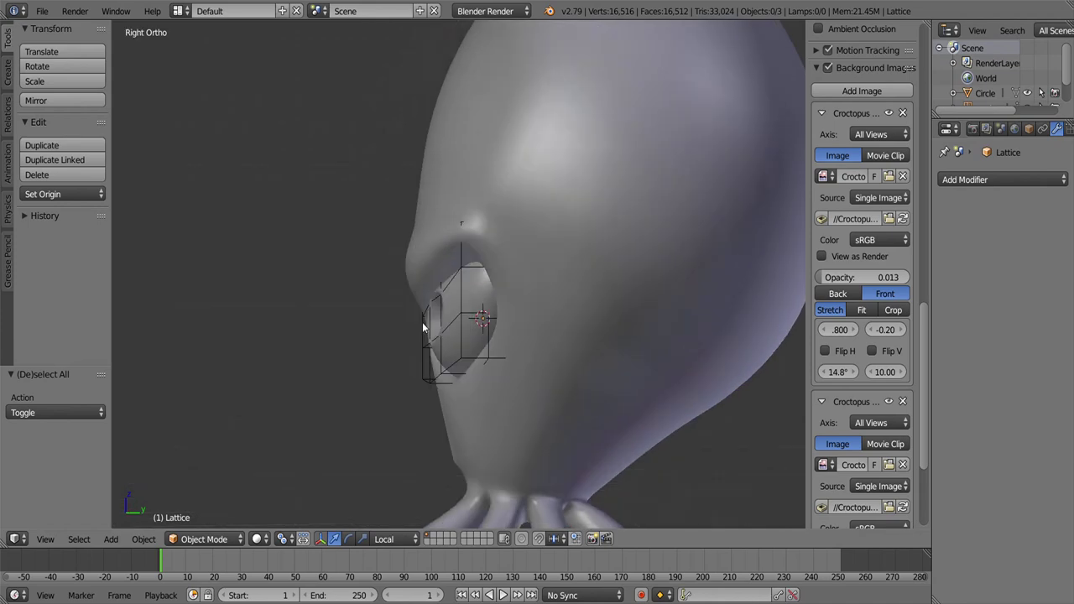
pyautogui.moveTo(422, 322); pyautogui.dragTo(504, 277)
pyautogui.press('KP_1')
pyautogui.scroll(3)
pyautogui.click(232, 539)
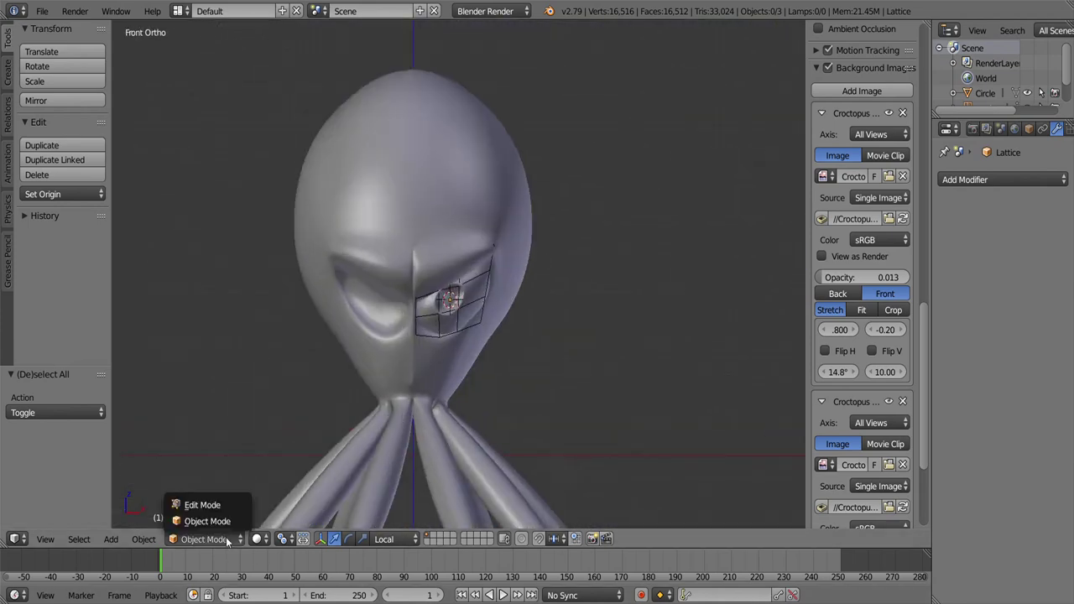
pyautogui.hotkey('shift', 's')
pyautogui.click(402, 220)
pyautogui.hotkey('shift', 'a')
pyautogui.click(457, 216)
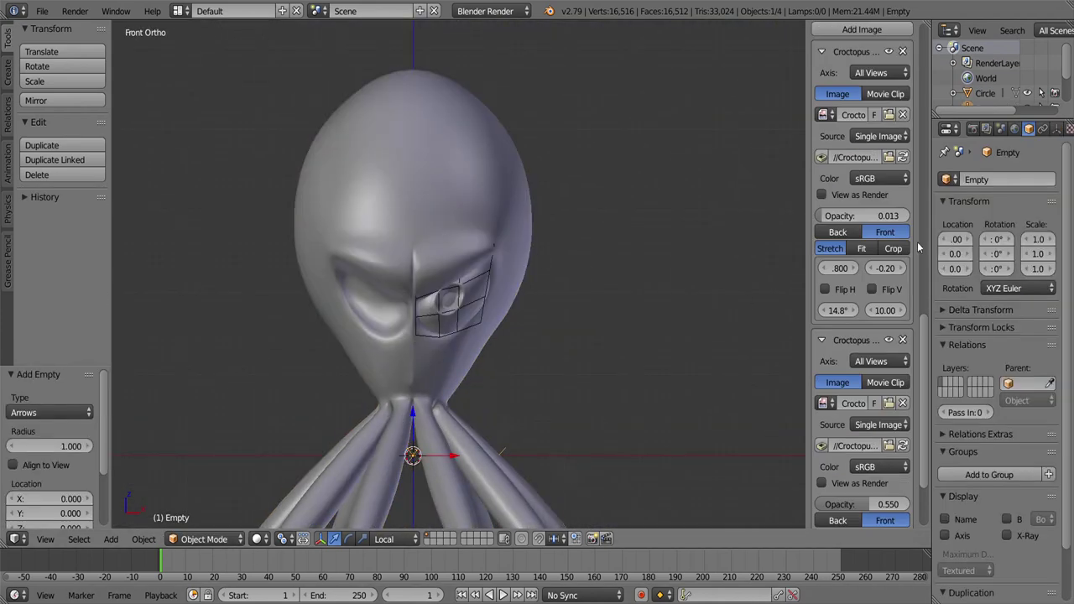
pyautogui.click(1056, 129)
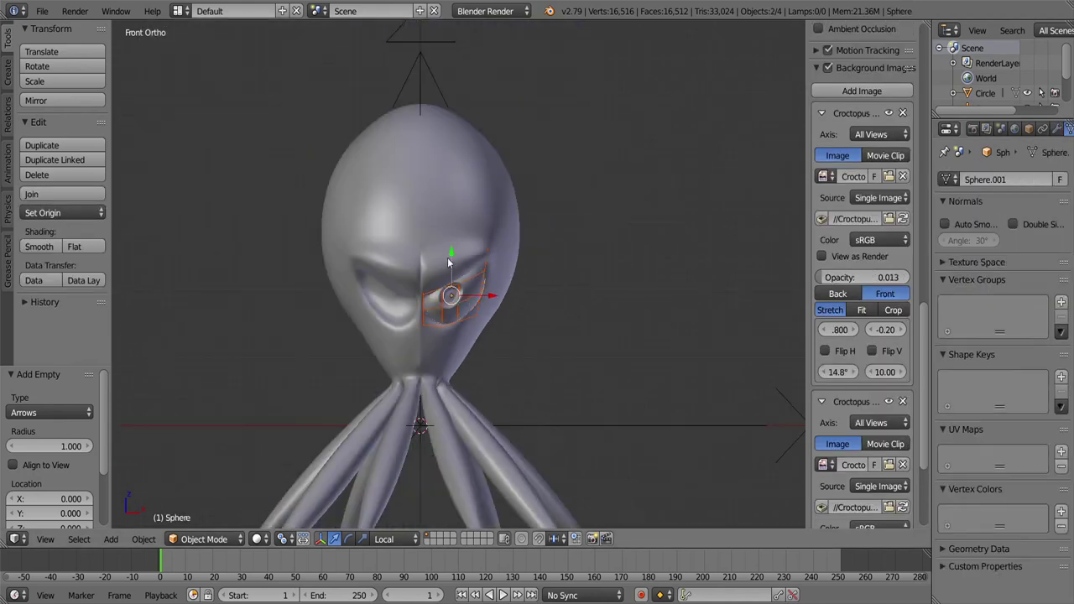
# Step: Parent eye and lattice to the empty (Keep Transform), mirror across X, then clear the parent
pyautogui.hotkey('ctrl', 'p')
pyautogui.click(395, 76)
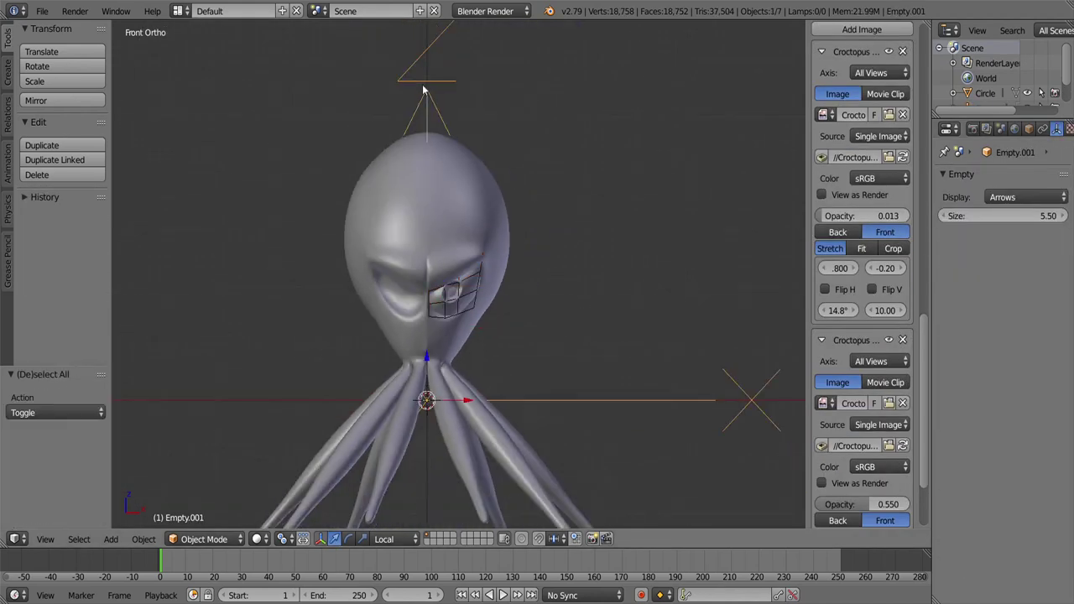
pyautogui.press('x')
pyautogui.scroll(3)
pyautogui.rightClick(361, 310)
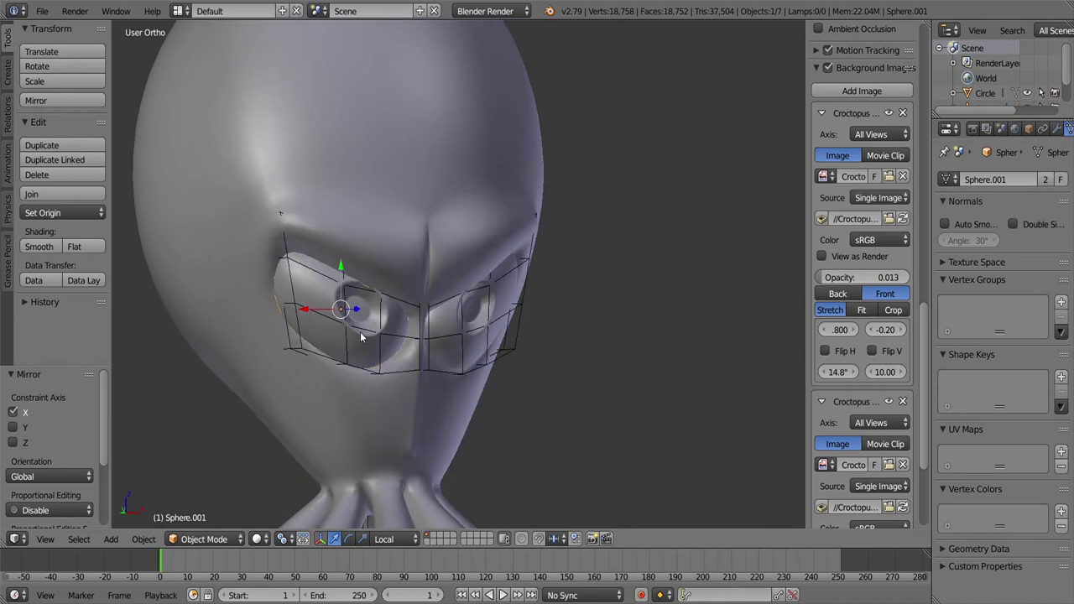
pyautogui.moveTo(360, 310); pyautogui.dragTo(307, 348)
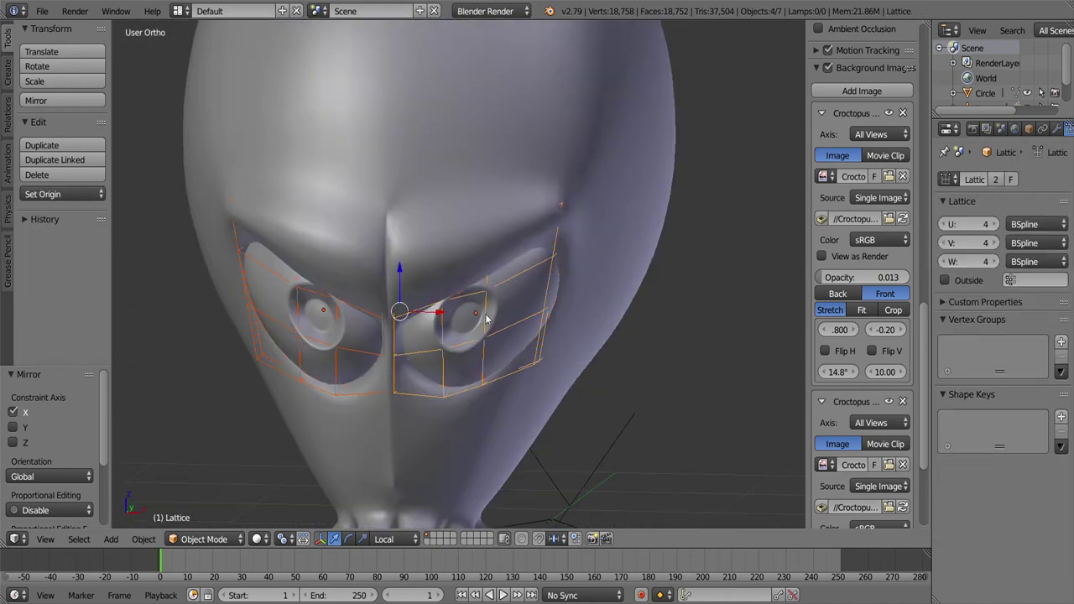
pyautogui.click(419, 321)
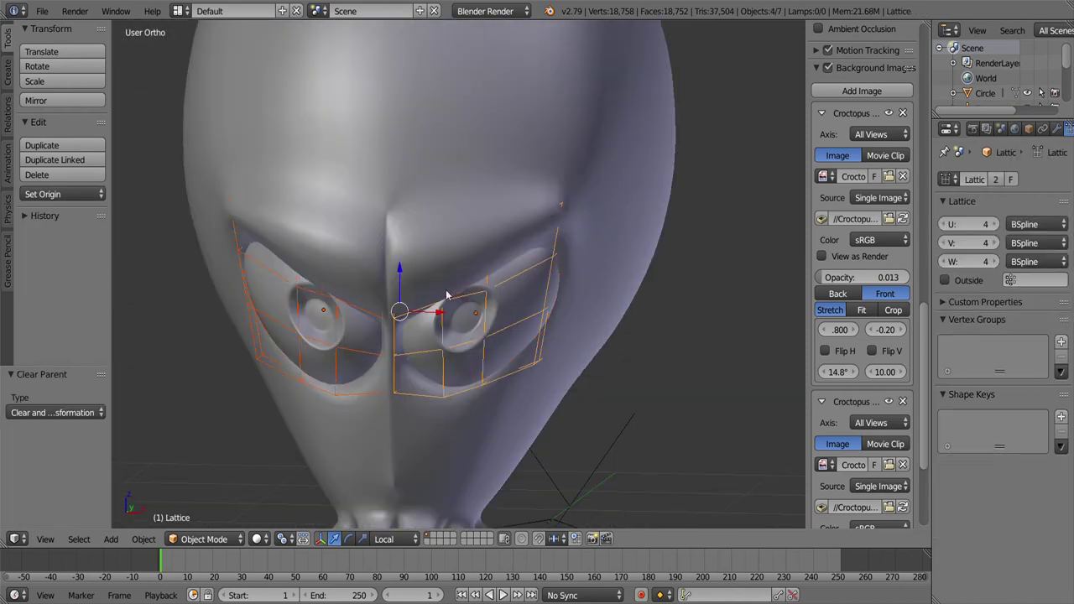
pyautogui.press('KP_1')
pyautogui.rightClick(450, 383)
# Step: Symmetrize the whole head mesh from +X to -X in Edit Mode
pyautogui.scroll(-3)
pyautogui.click(204, 539)
pyautogui.click(205, 507)
pyautogui.scroll(3)
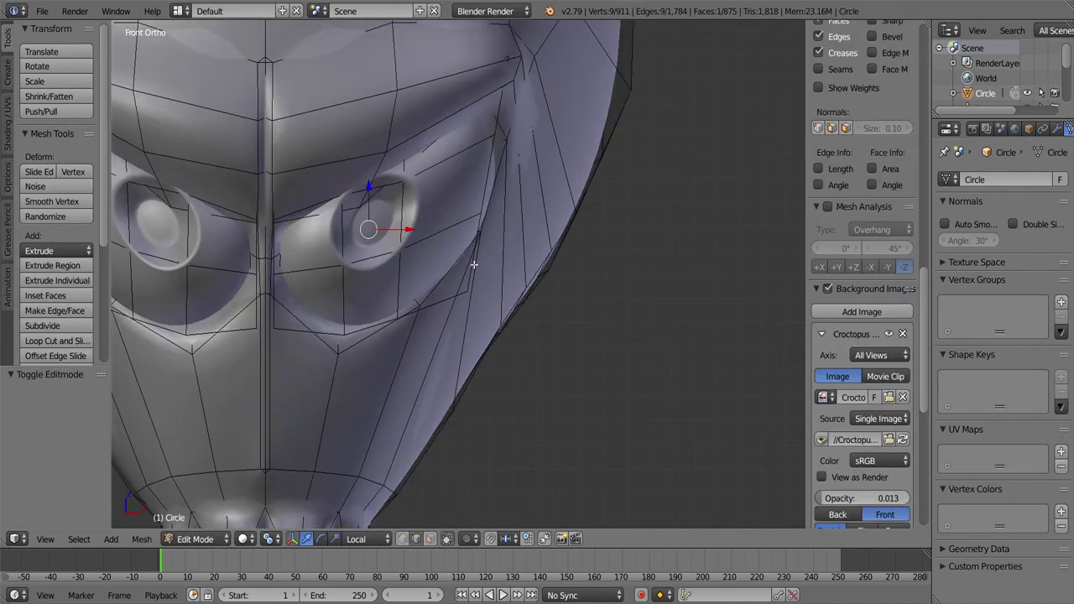
pyautogui.press('a')
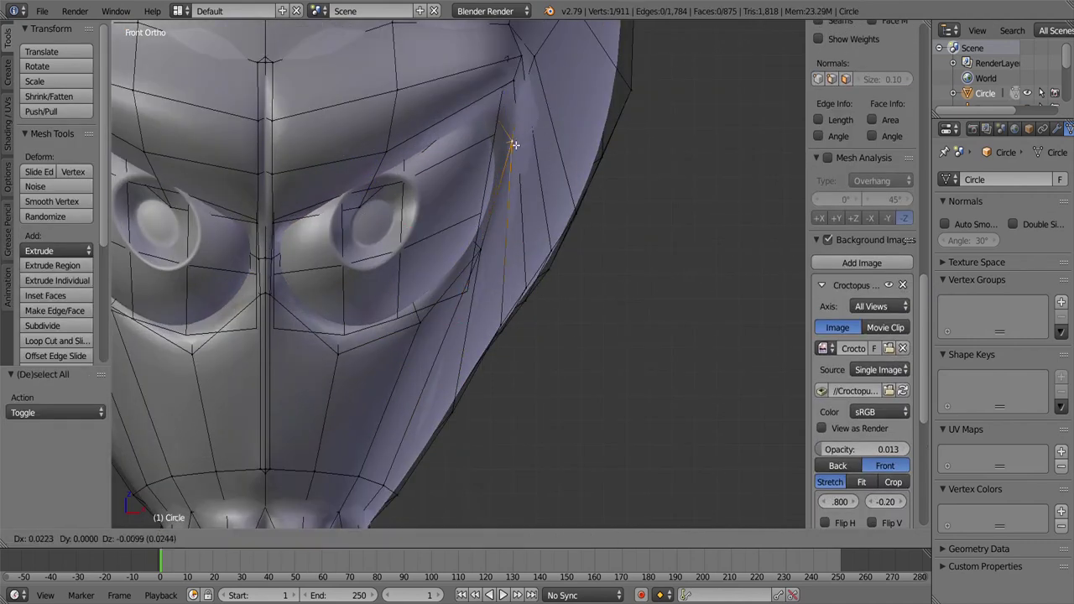
pyautogui.scroll(-3)
pyautogui.press('a')
pyautogui.press('w')
pyautogui.click(444, 463)
pyautogui.click(55, 289)
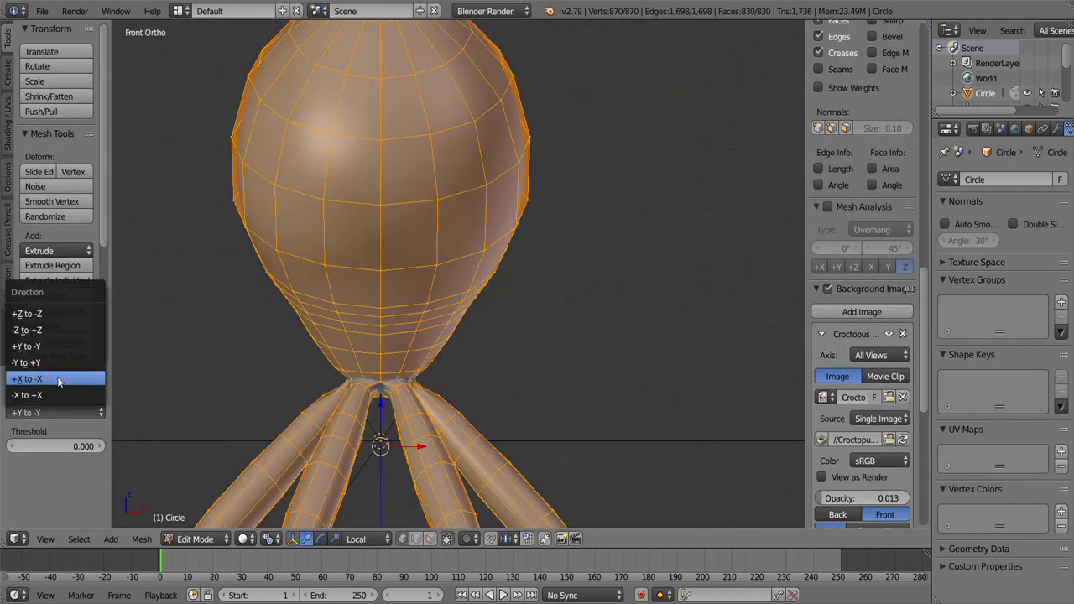
pyautogui.press('a')
pyautogui.press('Tab')
# Step: Save the file under the new name Croctopus2.blend
pyautogui.scroll(-3)
pyautogui.moveTo(401, 291); pyautogui.dragTo(417, 324)
pyautogui.press('KP_1')
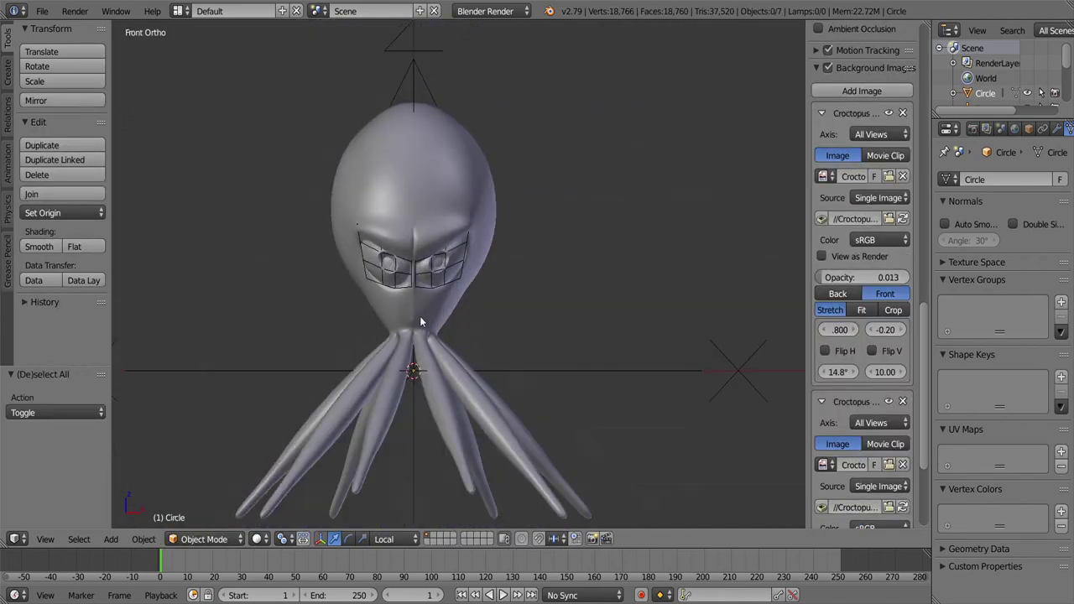
pyautogui.scroll(3)
pyautogui.scroll(-3)
pyautogui.moveTo(449, 286); pyautogui.dragTo(457, 293)
pyautogui.hotkey('ctrl', 'shift', 's')
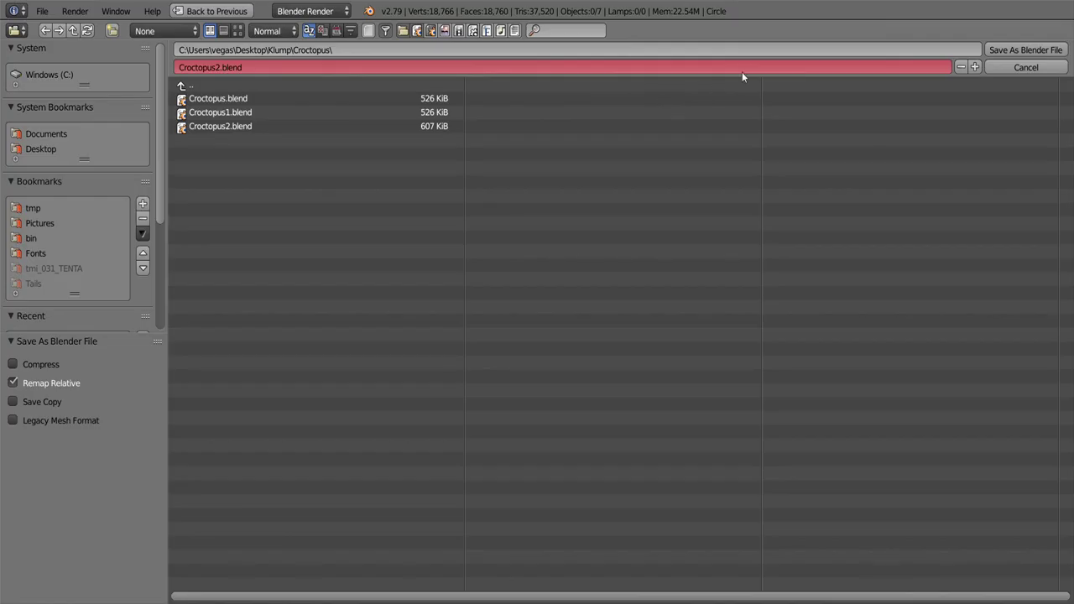
pyautogui.press('Return')
# Step: Snap the 3D cursor to the selected object and add a single-bone armature
pyautogui.press('KP_1')
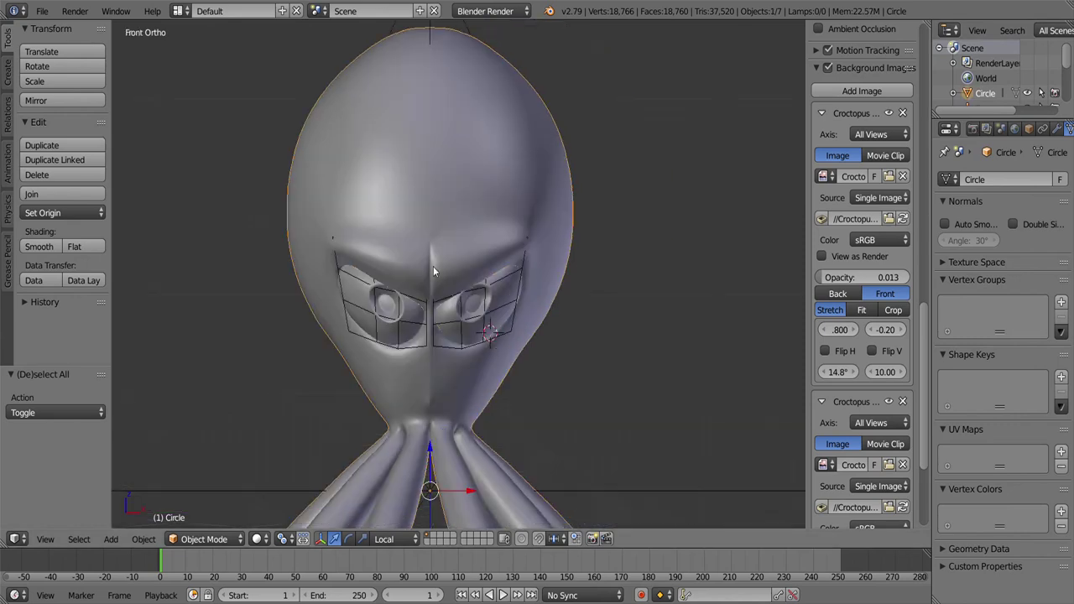
pyautogui.scroll(3)
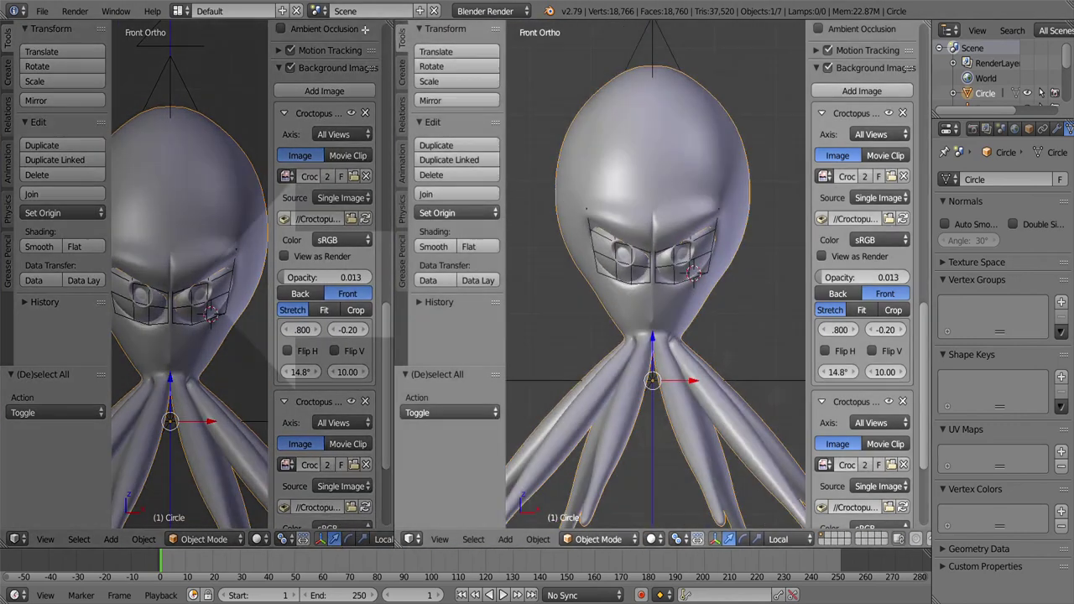
pyautogui.click(554, 305)
pyautogui.scroll(3)
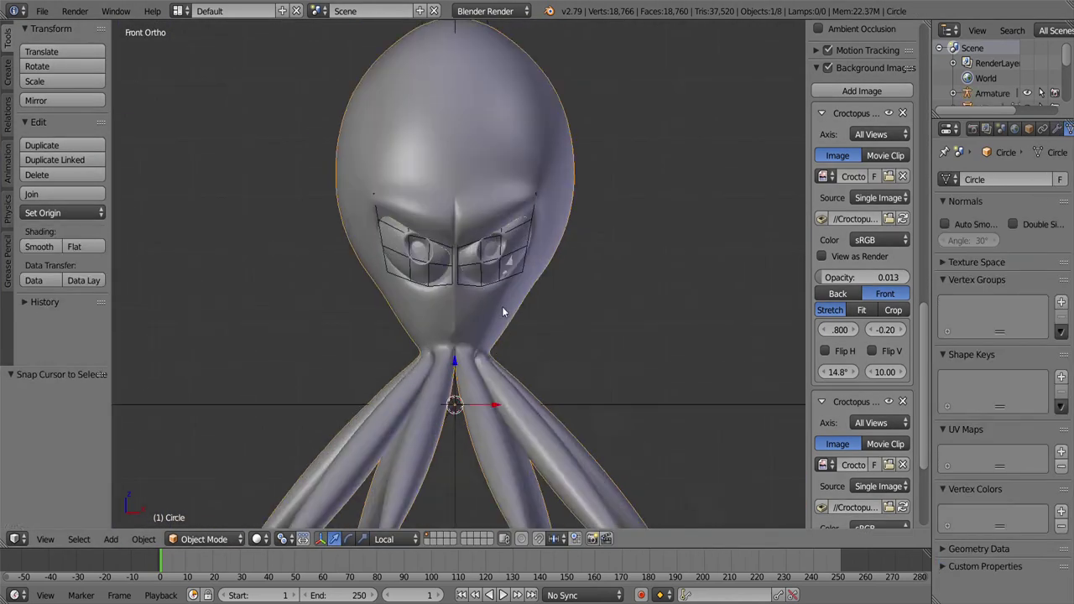
pyautogui.scroll(3)
pyautogui.hotkey('shift', 's')
# Step: Raise the new bone vertically up into the octopus body
pyautogui.click(499, 224)
pyautogui.press('z')
pyautogui.scroll(-3)
pyautogui.press('g')
pyautogui.press('z')
pyautogui.click(469, 374)
# Step: Enable X-Ray on the armature and set its display type to Wire
pyautogui.click(1028, 128)
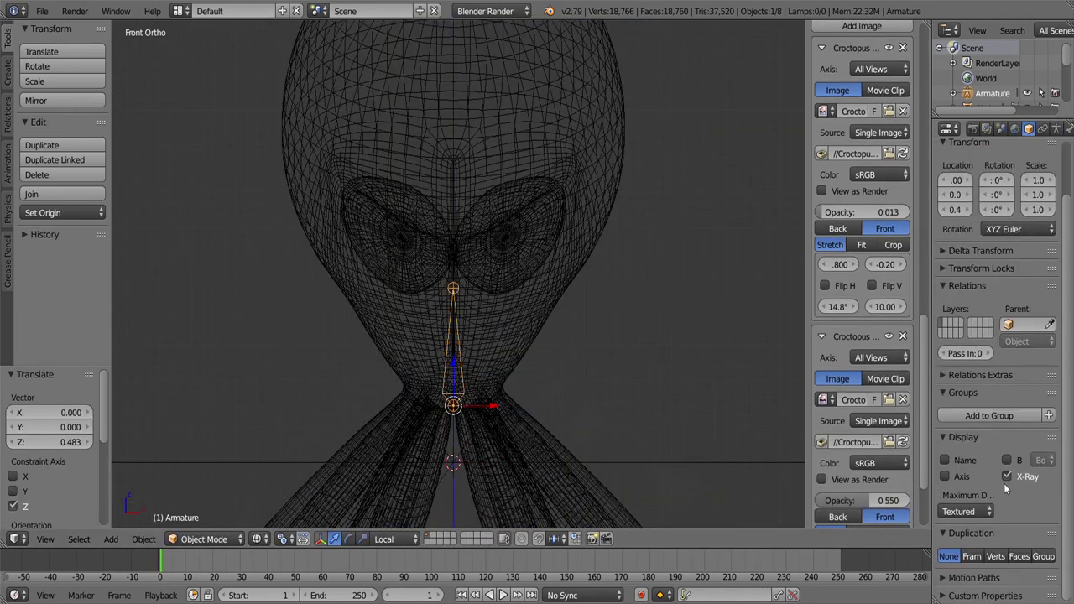
pyautogui.press('z')
pyautogui.click(204, 539)
pyautogui.click(204, 508)
# Step: In Right Ortho view, move the bone's bottom joint down to the neck
pyautogui.moveTo(469, 335); pyautogui.dragTo(520, 318)
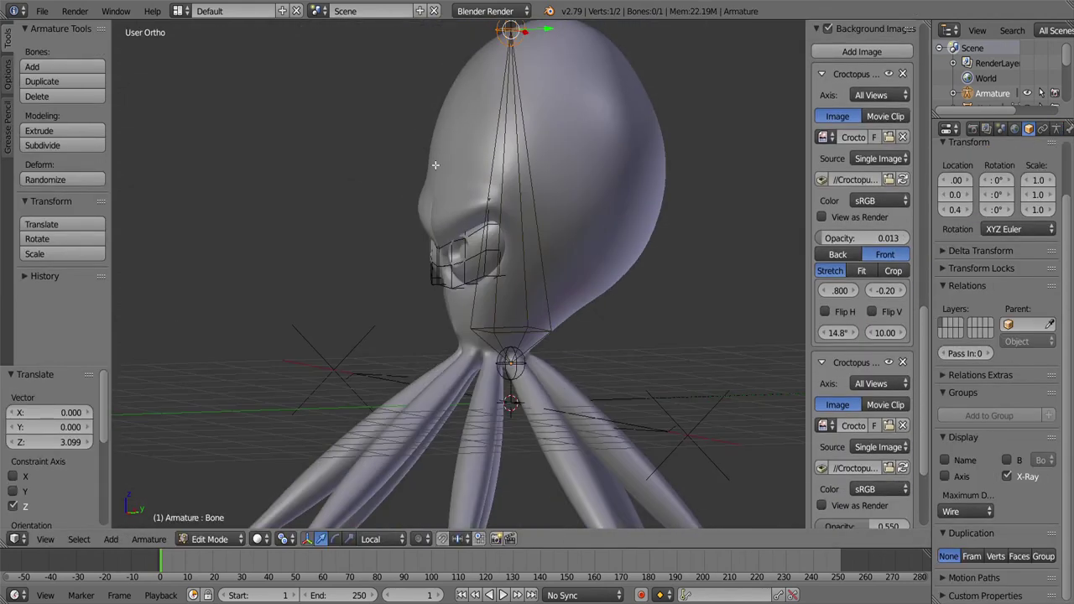
pyautogui.press('KP_3')
pyautogui.scroll(3)
pyautogui.press('z')
pyautogui.scroll(-3)
pyautogui.press('g')
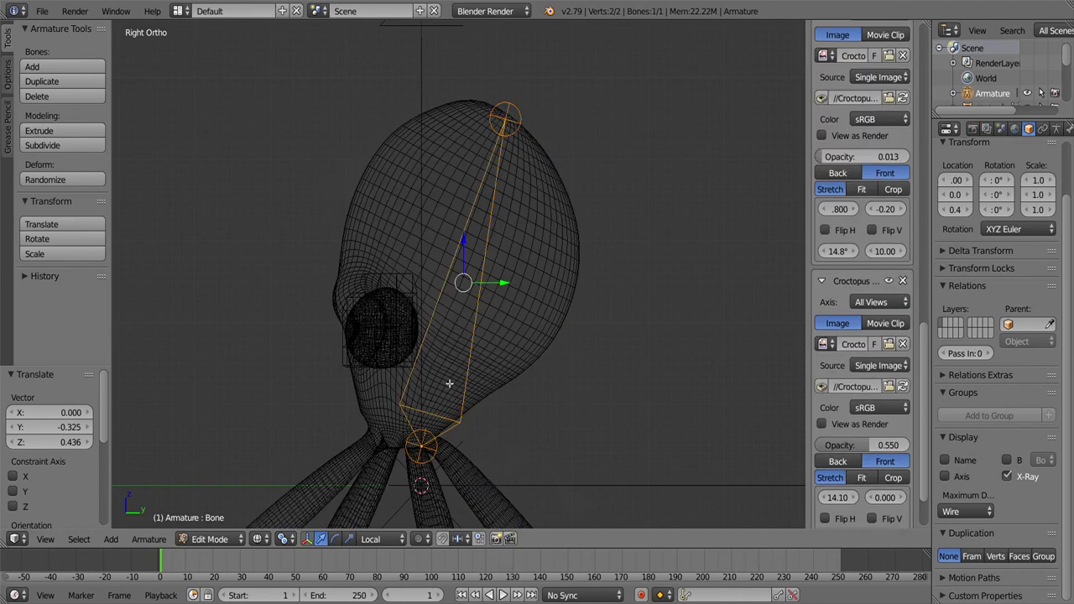
pyautogui.click(464, 420)
# Step: Subdivide the bone into two and move the middle joint toward the face
pyautogui.press('a')
pyautogui.press('w')
pyautogui.click(478, 224)
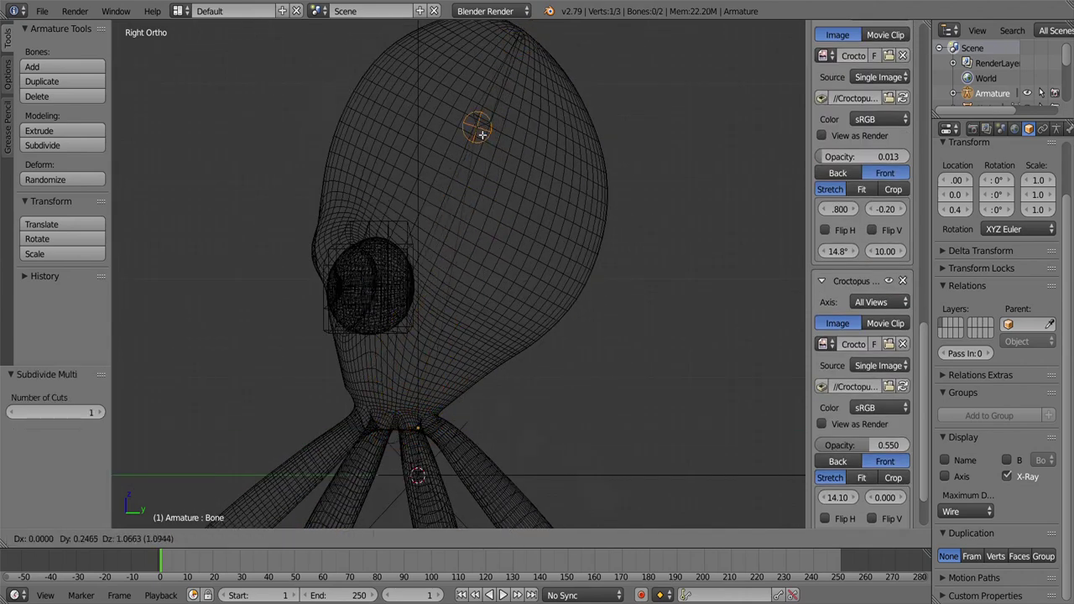
pyautogui.rightClick(466, 210)
pyautogui.press('g')
pyautogui.click(424, 286)
# Step: Extrude a chain of four bones up over the head and down the back to the neck
pyautogui.press('e')
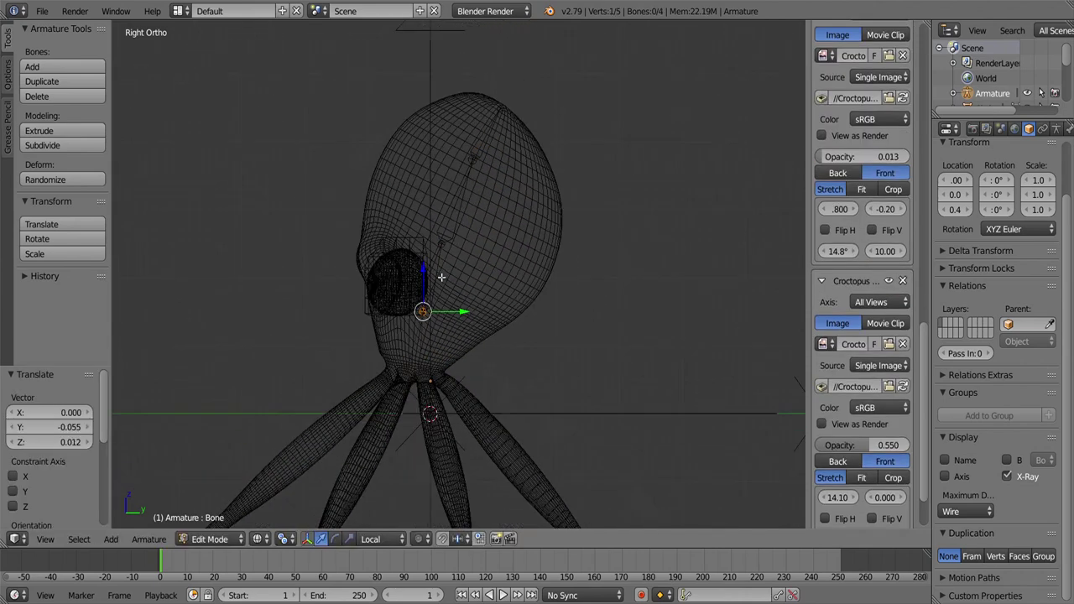
pyautogui.scroll(3)
pyautogui.click(495, 335)
pyautogui.press('e')
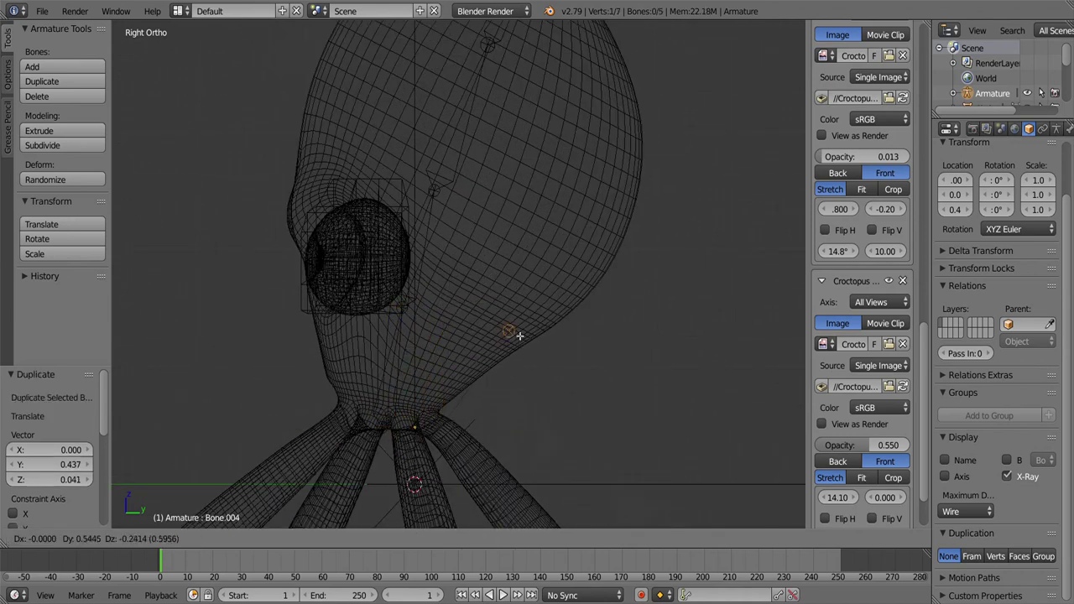
pyautogui.click(599, 271)
pyautogui.press('e')
pyautogui.click(604, 252)
pyautogui.press('e')
pyautogui.scroll(-3)
pyautogui.click(610, 171)
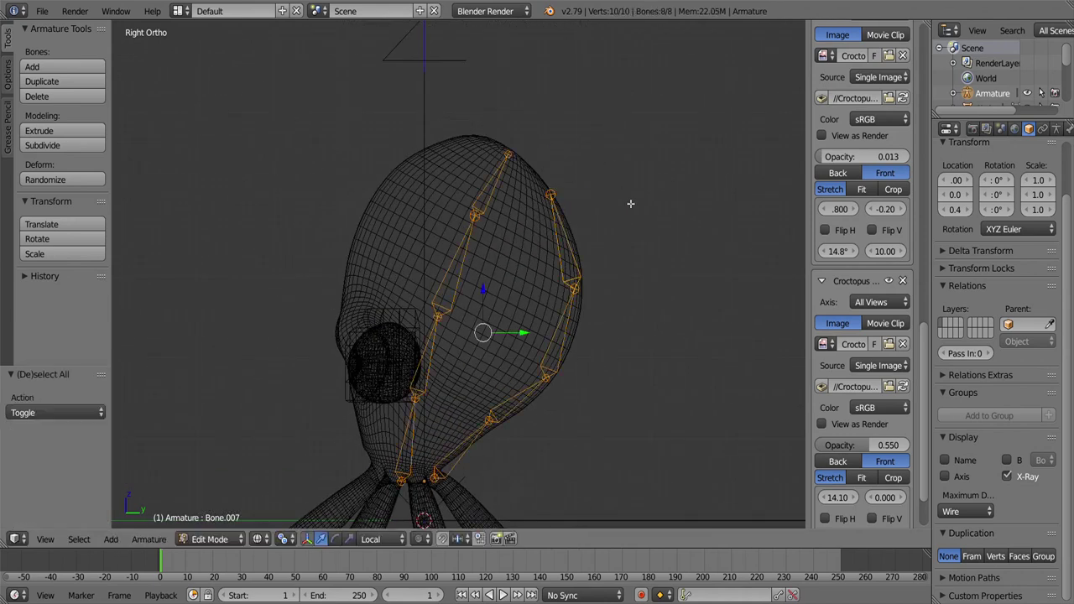
pyautogui.scroll(3)
# Step: Duplicate a bone from the neck and extrude another bone along the head
pyautogui.hotkey('shift', 'd')
pyautogui.click(415, 383)
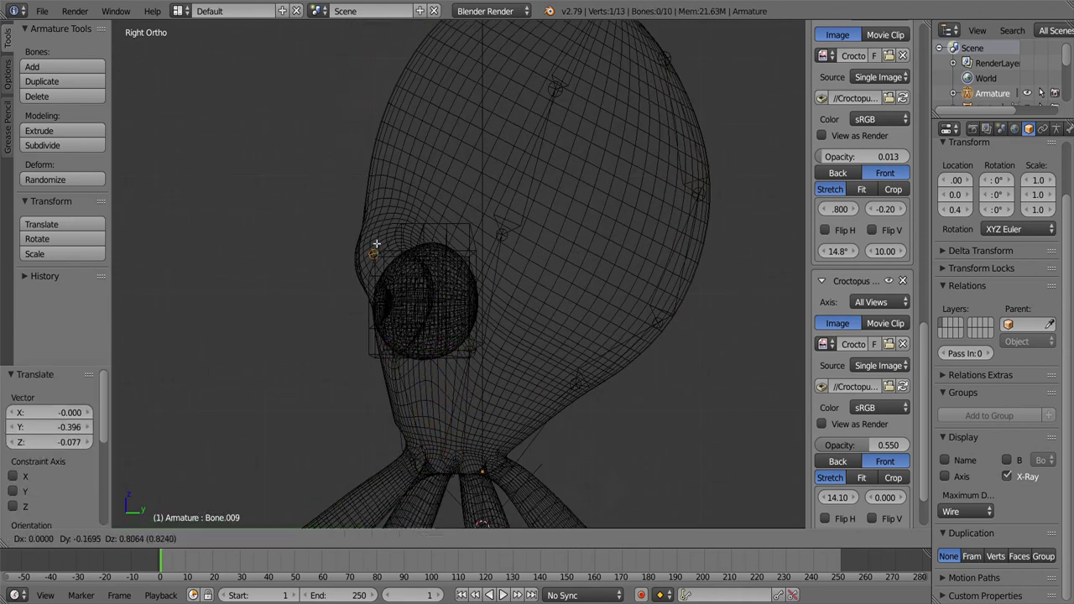
pyautogui.click(399, 104)
pyautogui.press('e')
pyautogui.scroll(-3)
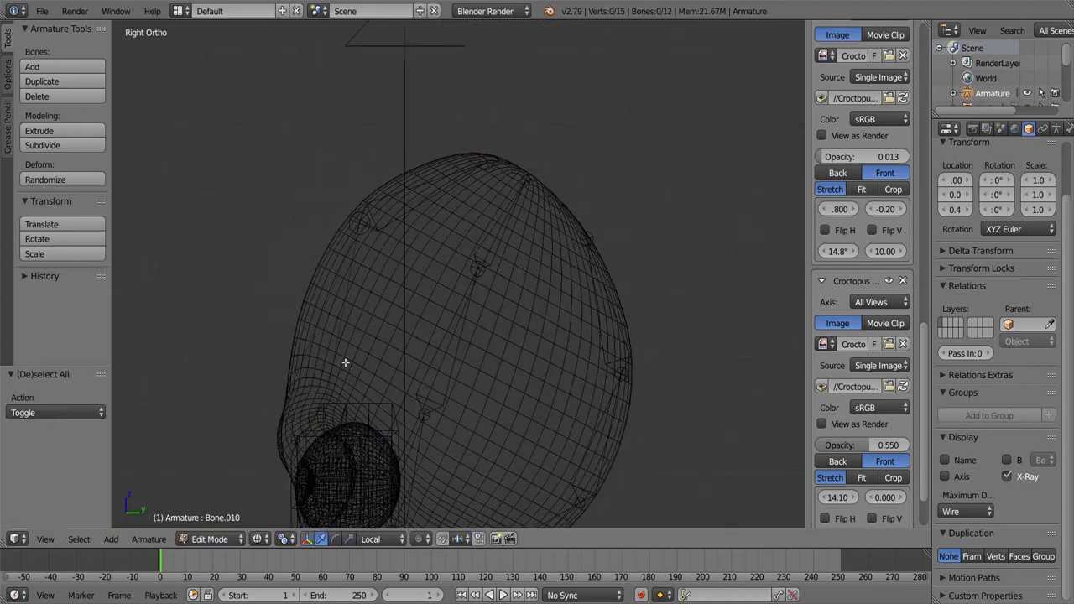
pyautogui.scroll(3)
# Step: Move the joint near the eye upward and set the final joint position
pyautogui.rightClick(360, 366)
pyautogui.press('g')
pyautogui.click(363, 396)
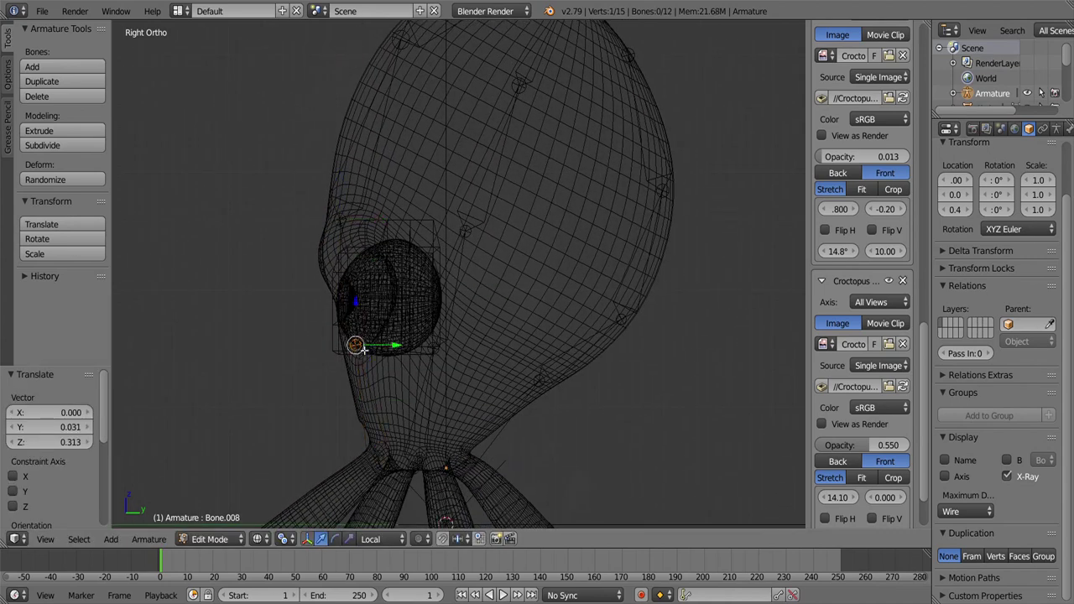
pyautogui.scroll(3)
pyautogui.click(334, 196)
# Step: Return to solid shading in Front view and box-select the central bone chain
pyautogui.press('a')
pyautogui.press('z')
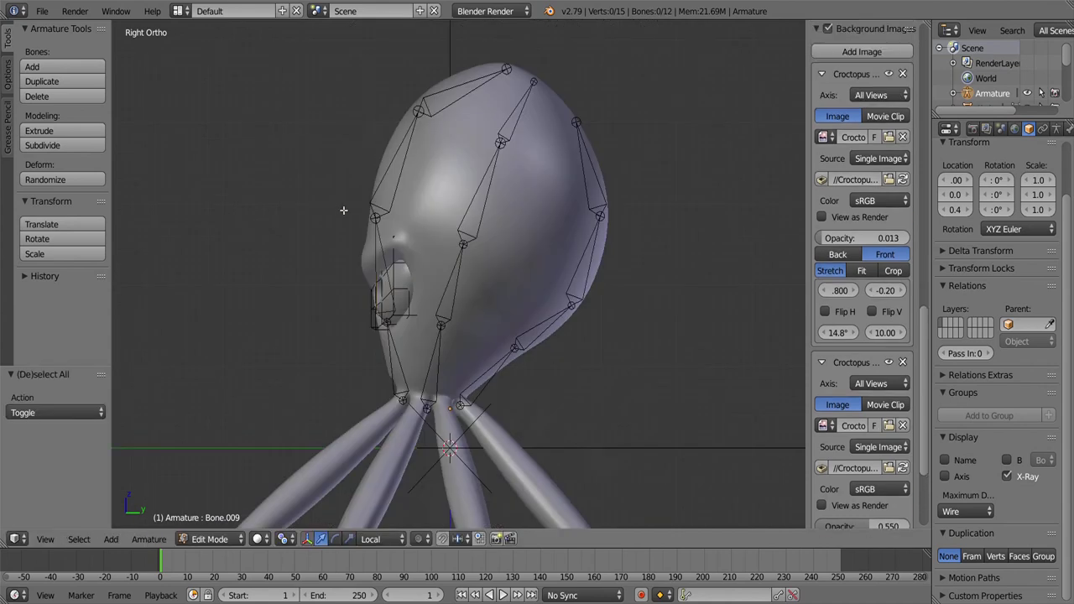
pyautogui.press('KP_1')
pyautogui.moveTo(504, 168); pyautogui.dragTo(470, 377)
pyautogui.press('KP_1')
# Step: Duplicate the selected bones sideways and reposition the new bone's joint
pyautogui.scroll(3)
pyautogui.press('KP_1')
pyautogui.hotkey('shift', 'd')
pyautogui.click(453, 484)
pyautogui.press('g')
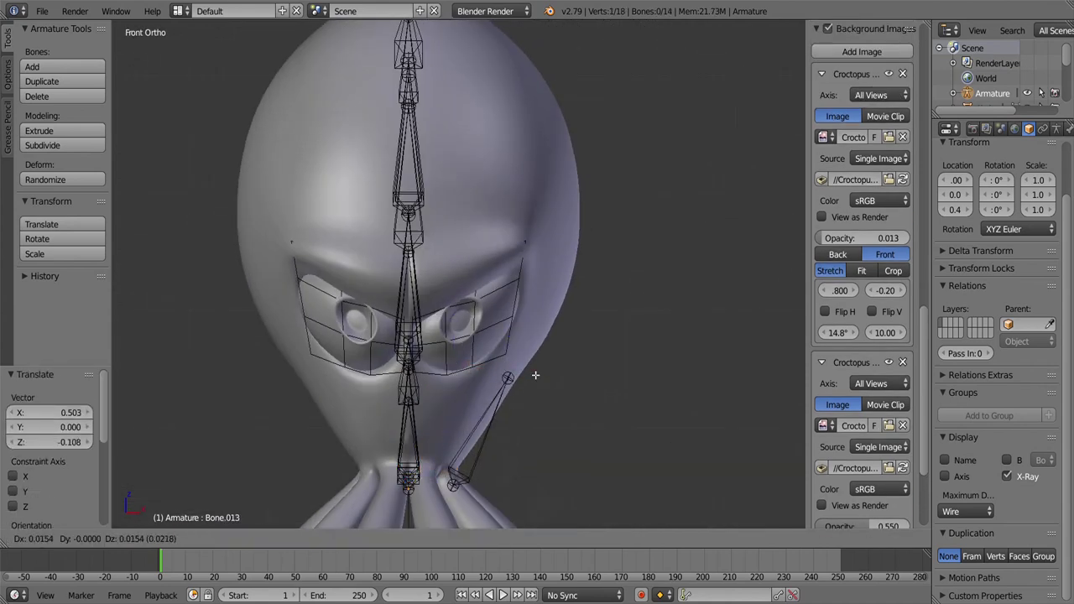
pyautogui.click(568, 106)
# Step: Extrude a new bone upward and move its tip back over the crown of the head
pyautogui.press('e')
pyautogui.moveTo(568, 106); pyautogui.dragTo(504, 193)
pyautogui.click(560, 248)
pyautogui.press('KP_3')
pyautogui.press('g')
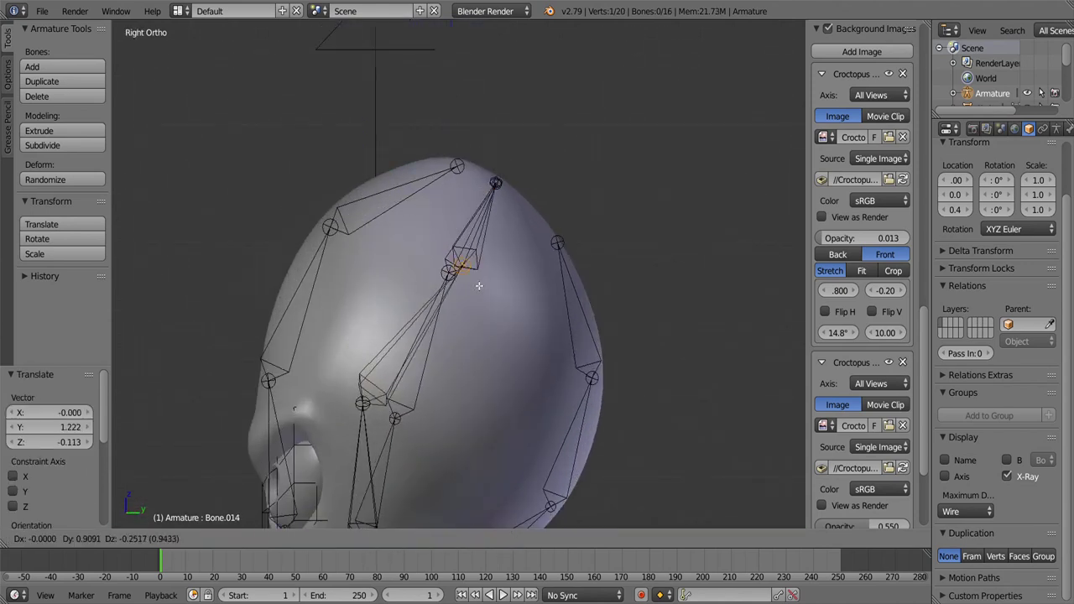
pyautogui.click(479, 286)
# Step: Delete the stray bone on the face and parent the four top-of-head bones with Keep Offset
pyautogui.moveTo(479, 286); pyautogui.dragTo(477, 230)
pyautogui.press('KP_1')
pyautogui.scroll(3)
pyautogui.rightClick(381, 281)
pyautogui.press('x')
pyautogui.click(402, 278)
pyautogui.press('a')
pyautogui.click(521, 224)
# Step: Parent the cheek bone and a top head bone to their parents using Keep Offset
pyautogui.moveTo(371, 324); pyautogui.dragTo(508, 335)
pyautogui.rightClick(507, 336)
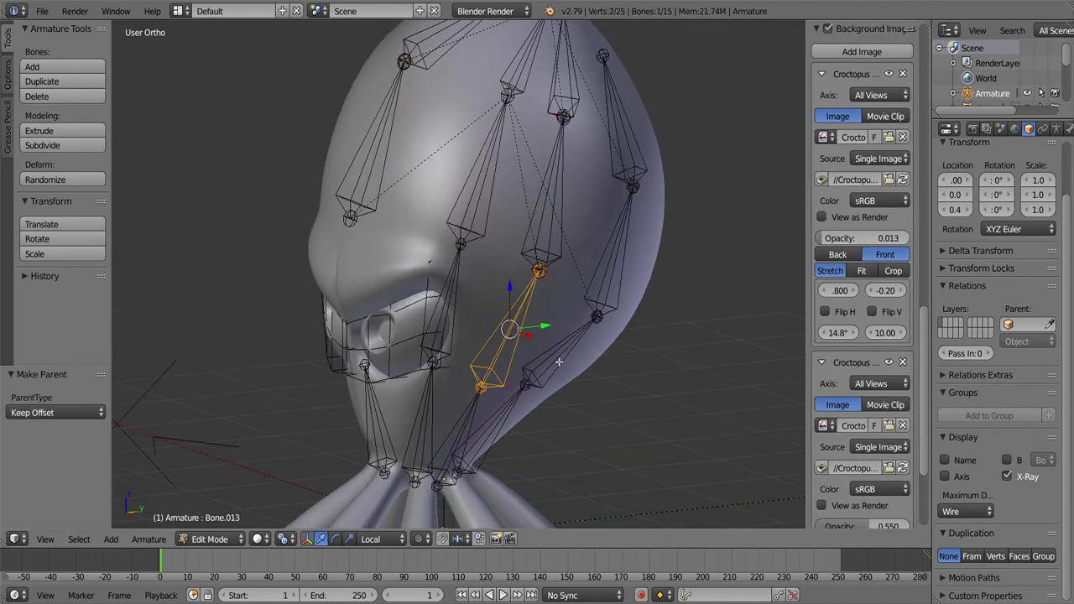
pyautogui.click(453, 301)
pyautogui.moveTo(453, 304); pyautogui.dragTo(389, 406)
pyautogui.moveTo(515, 426); pyautogui.dragTo(513, 423)
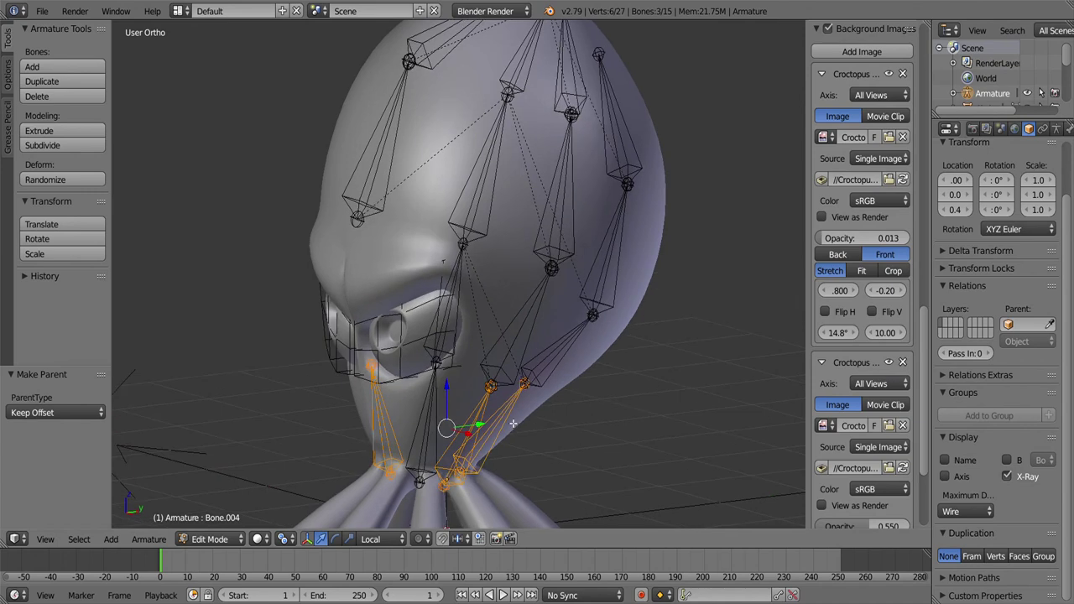
pyautogui.moveTo(432, 337); pyautogui.dragTo(470, 76)
pyautogui.press('a')
pyautogui.rightClick(474, 63)
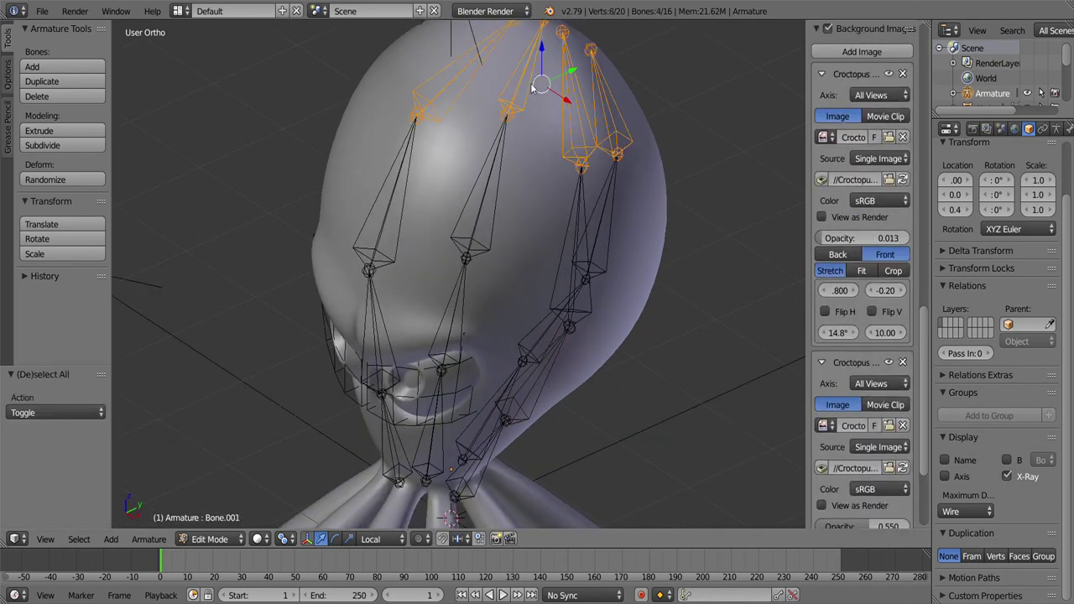
pyautogui.hotkey('ctrl', 'p')
pyautogui.click(532, 93)
# Step: Parent the cheek and lower chain bones to the root bone with Keep Offset
pyautogui.moveTo(532, 92); pyautogui.dragTo(406, 158)
pyautogui.moveTo(507, 189); pyautogui.dragTo(568, 366)
pyautogui.rightClick(568, 366)
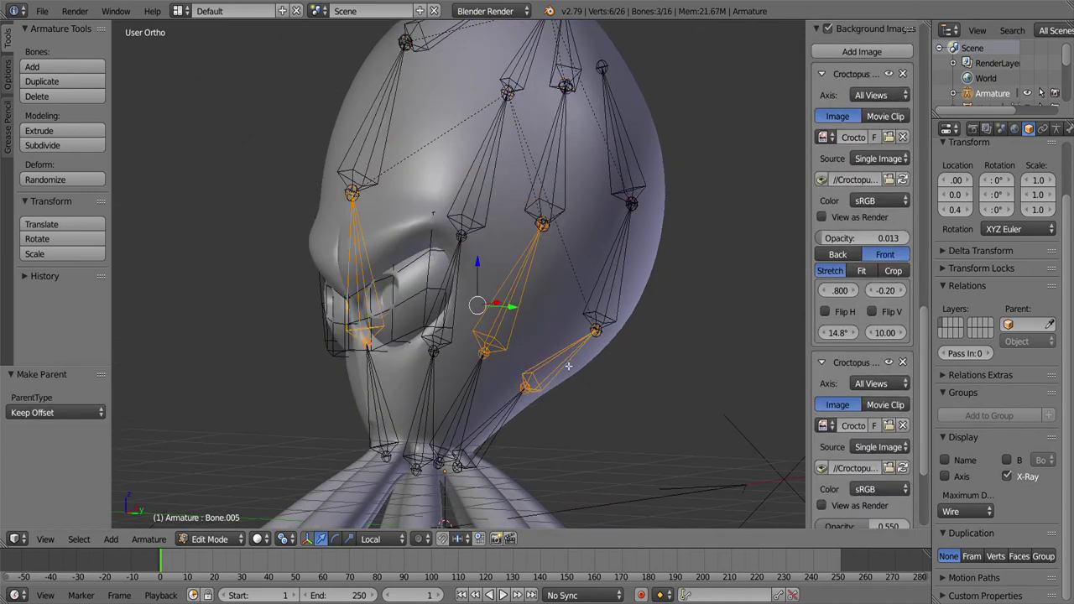
pyautogui.moveTo(456, 277); pyautogui.dragTo(438, 439)
pyautogui.rightClick(437, 440)
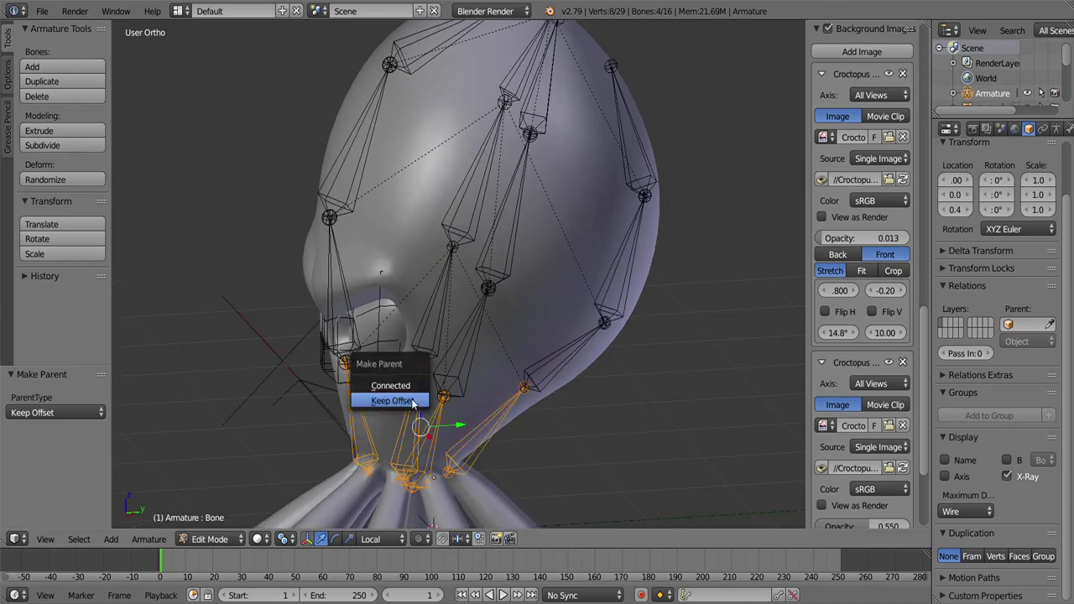
pyautogui.click(412, 403)
# Step: Switch to Right Ortho view and select the root bone's joint at the neck
pyautogui.press('a')
pyautogui.scroll(-3)
pyautogui.moveTo(413, 403); pyautogui.dragTo(470, 170)
pyautogui.rightClick(470, 170)
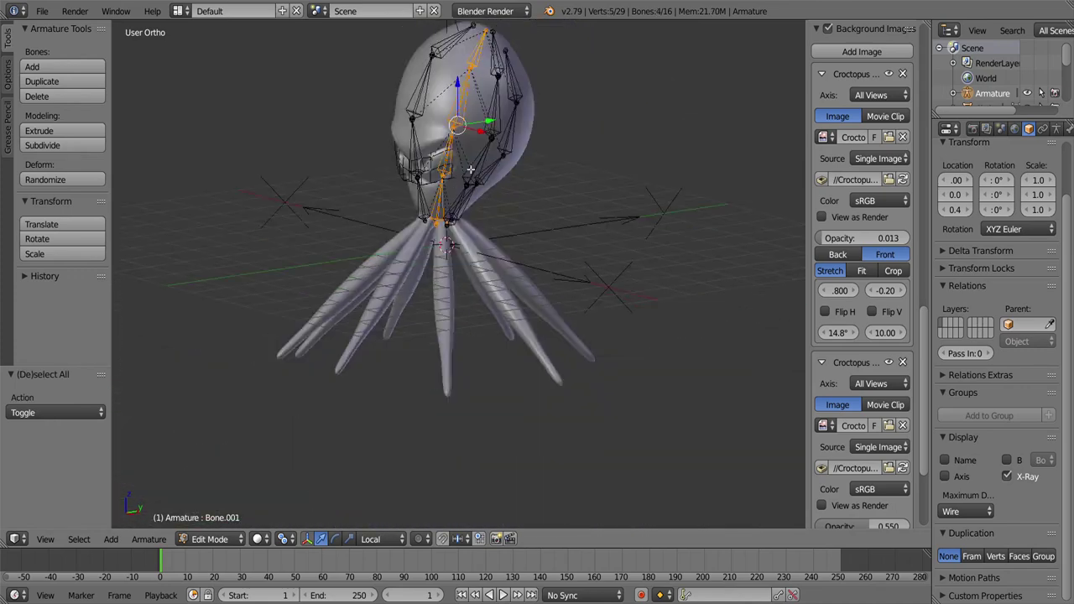
pyautogui.press('KP_3')
pyautogui.scroll(3)
pyautogui.rightClick(360, 198)
# Step: Subdivide the root bone and raise the new middle joint along Z
pyautogui.scroll(3)
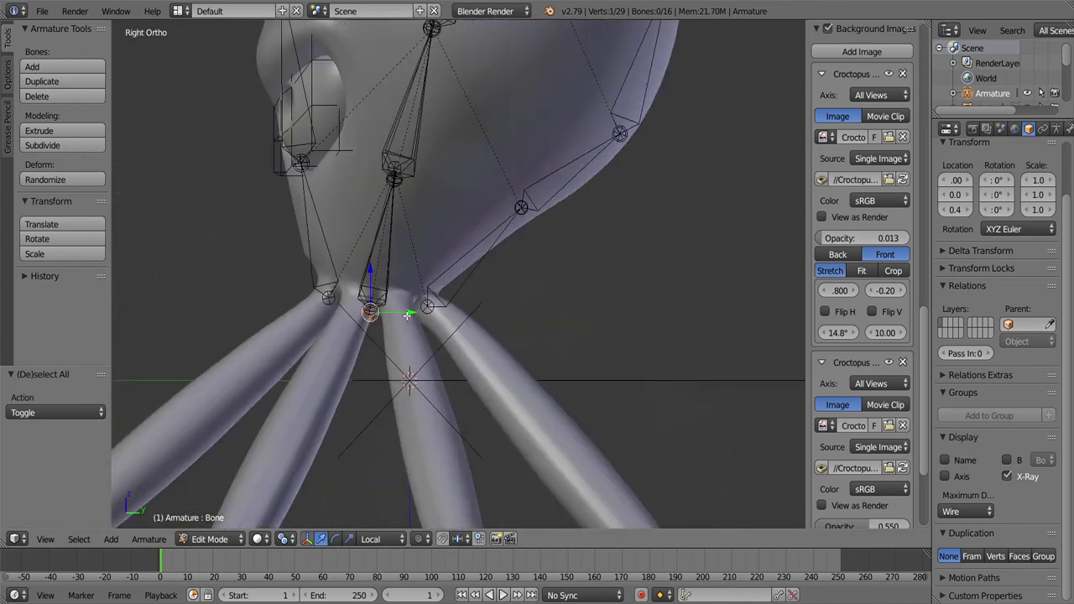
pyautogui.press('KP_1')
pyautogui.rightClick(306, 286)
pyautogui.press('w')
pyautogui.click(286, 317)
pyautogui.press('g')
pyautogui.press('z')
pyautogui.click(306, 346)
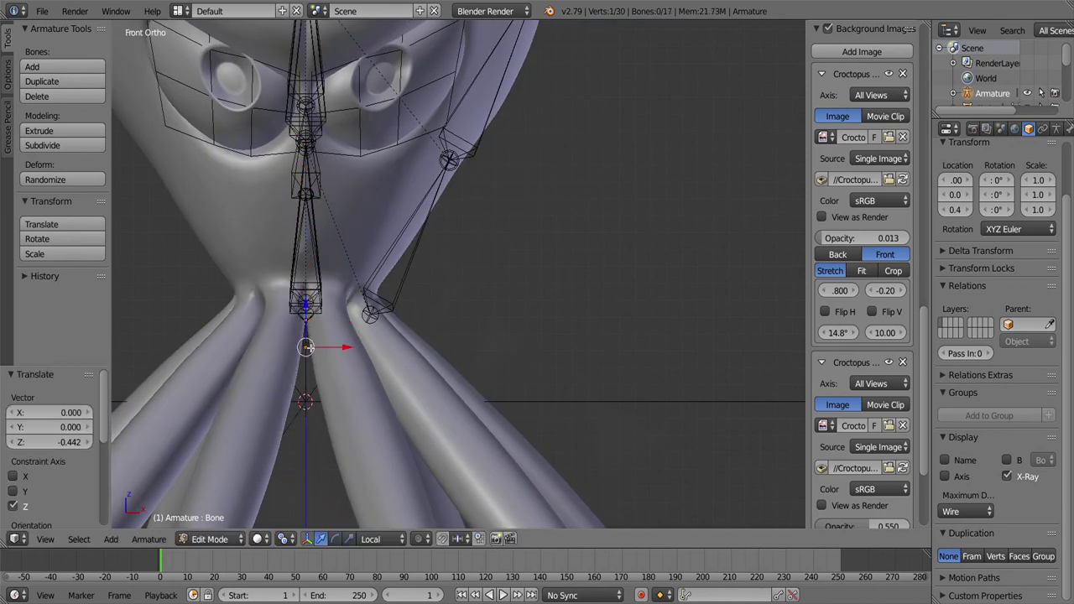
pyautogui.press('a')
pyautogui.scroll(-3)
# Step: Set transform orientation to Normal and roll the chain's top bone around its length
pyautogui.moveTo(307, 347); pyautogui.dragTo(484, 315)
pyautogui.rightClick(493, 109)
pyautogui.press('KP_3')
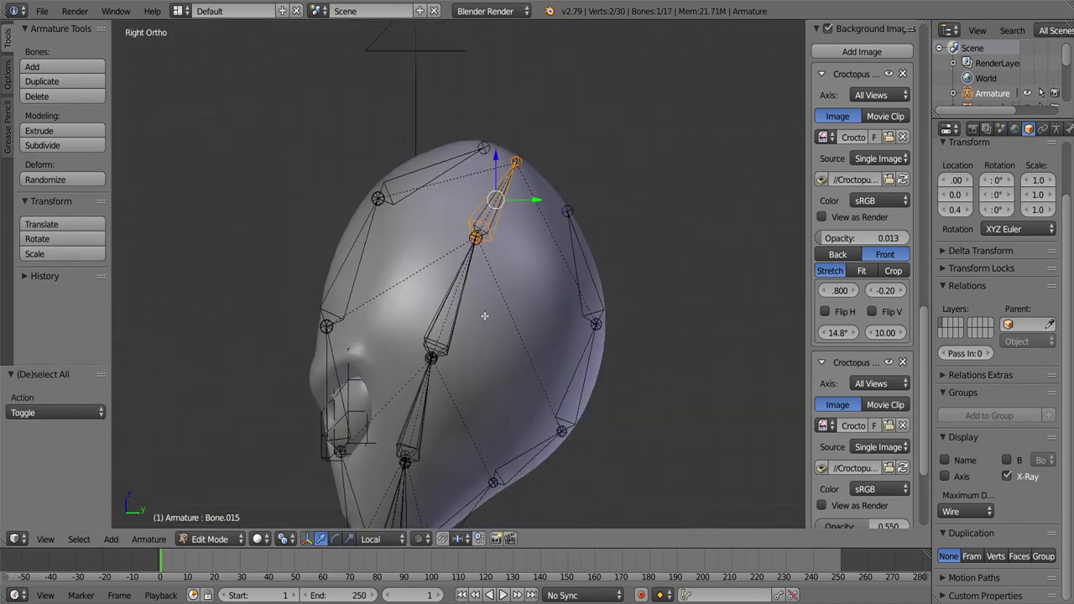
pyautogui.click(382, 538)
pyautogui.click(428, 489)
pyautogui.scroll(3)
pyautogui.scroll(3)
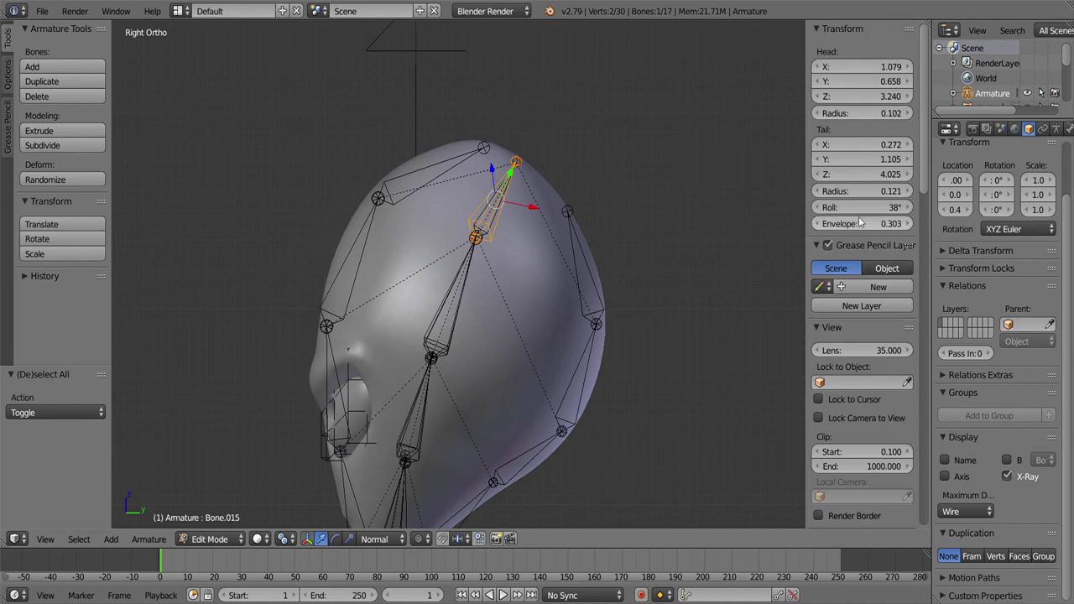
pyautogui.moveTo(858, 210); pyautogui.dragTo(747, 260)
# Step: Walk up the chain's parent bones, centring the view on each one
pyautogui.rightClick(471, 301)
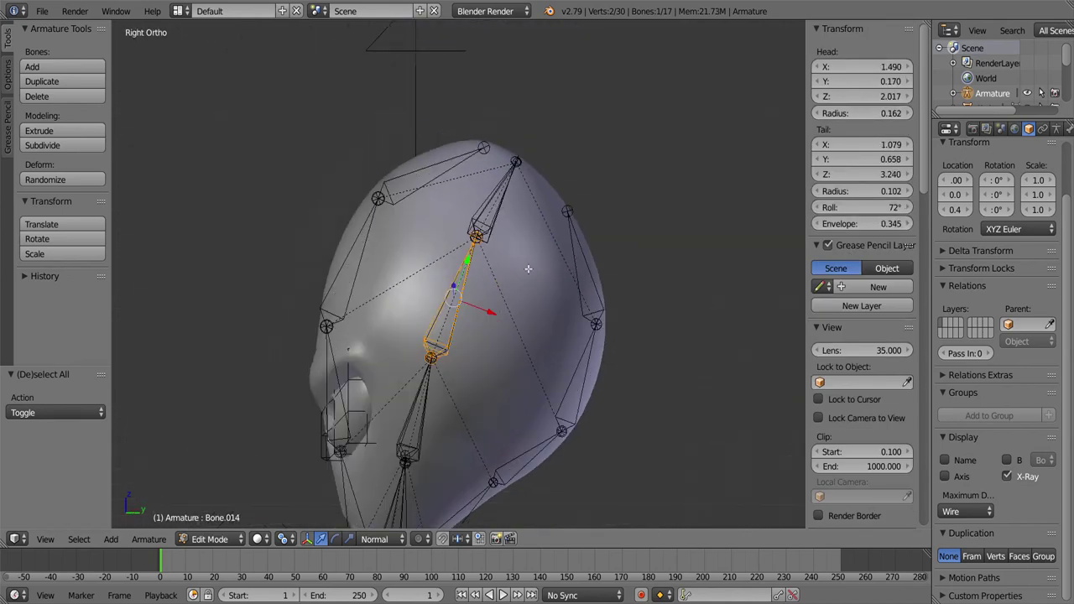
pyautogui.press('[')
pyautogui.press('KP_Decimal')
pyautogui.press('KP_3')
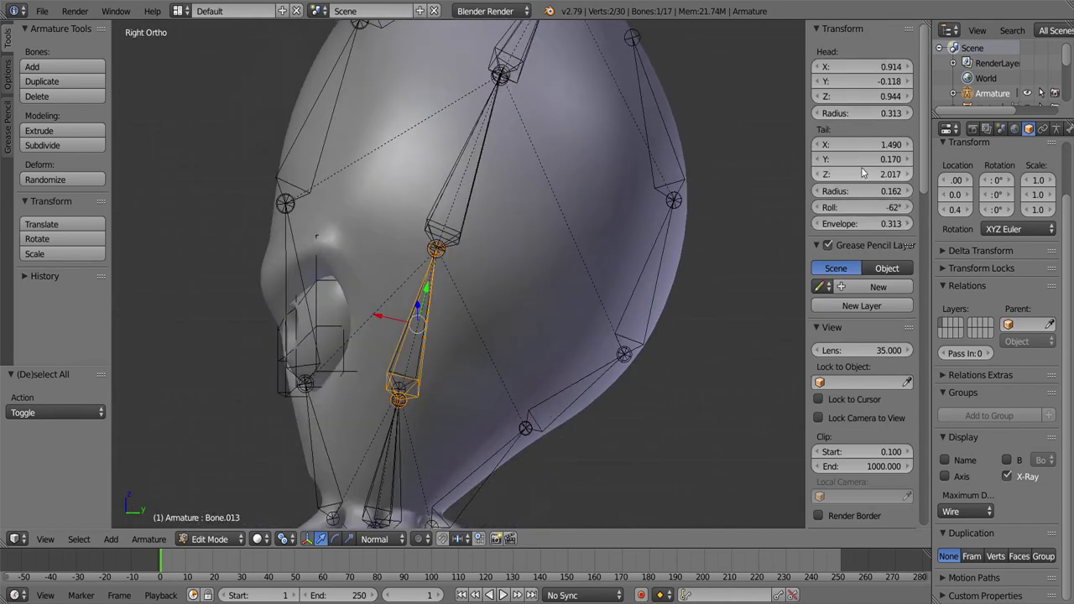
pyautogui.press('[')
pyautogui.press('KP_Decimal')
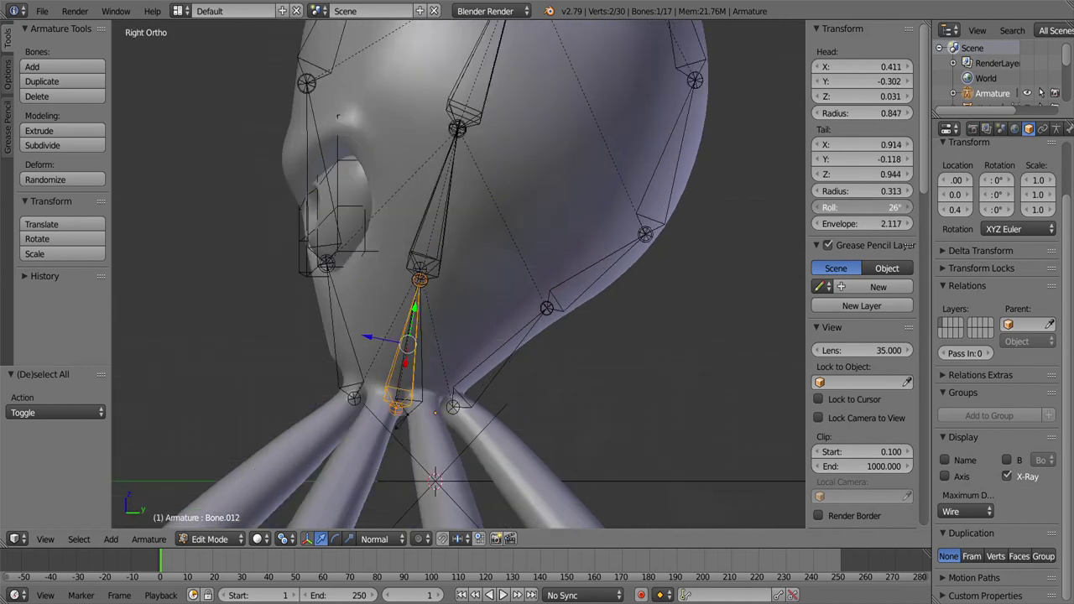
# Step: Inspect the lower face bones near the tentacle base from the front-left
pyautogui.moveTo(503, 352); pyautogui.dragTo(453, 319)
pyautogui.rightClick(446, 316)
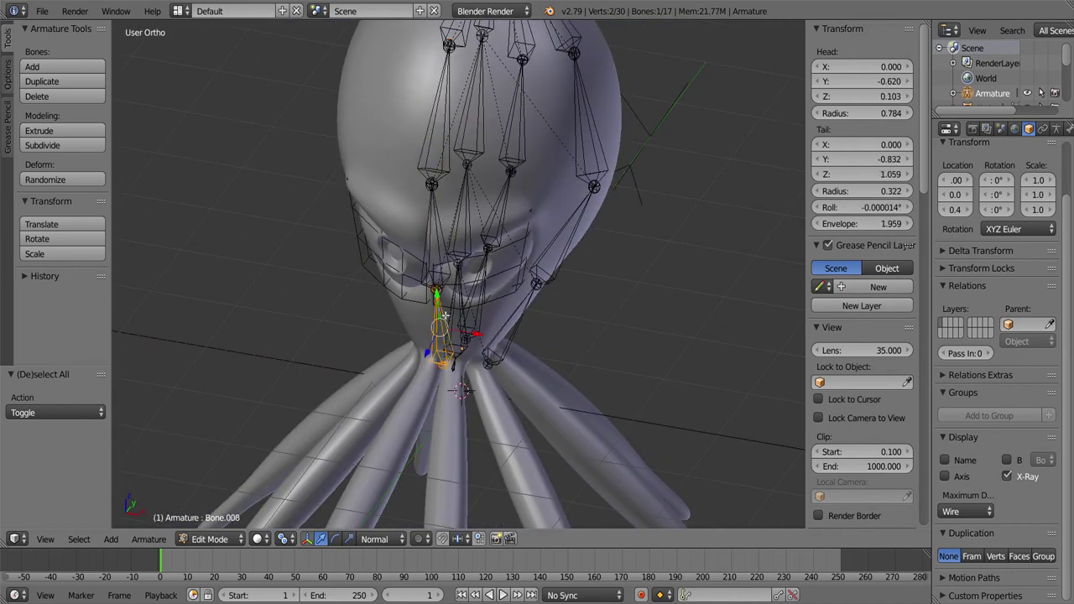
pyautogui.moveTo(441, 329); pyautogui.dragTo(486, 341)
pyautogui.rightClick(486, 341)
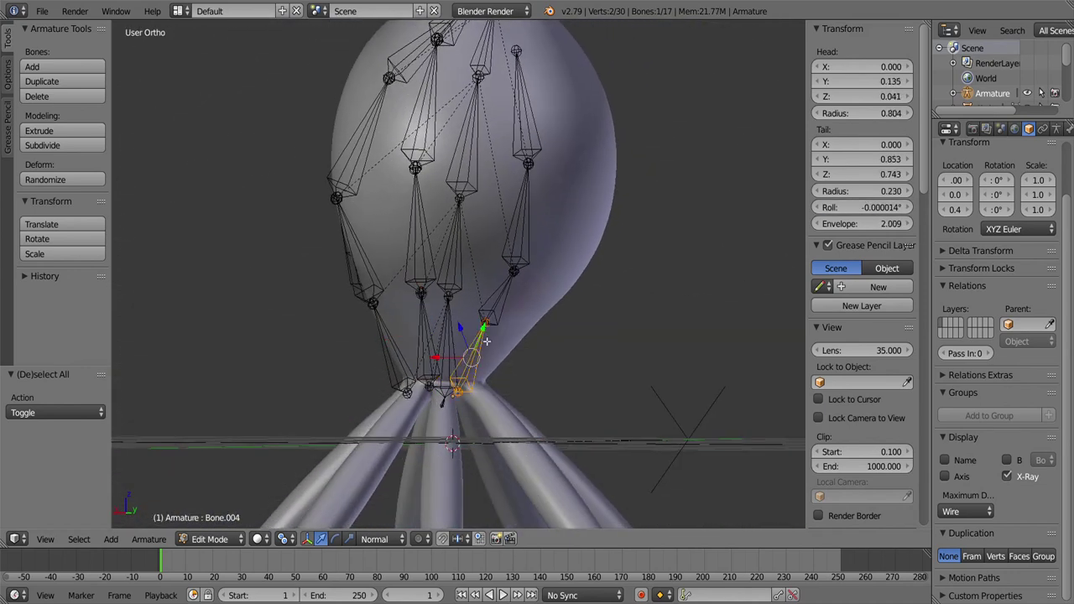
pyautogui.moveTo(484, 198); pyautogui.dragTo(422, 307)
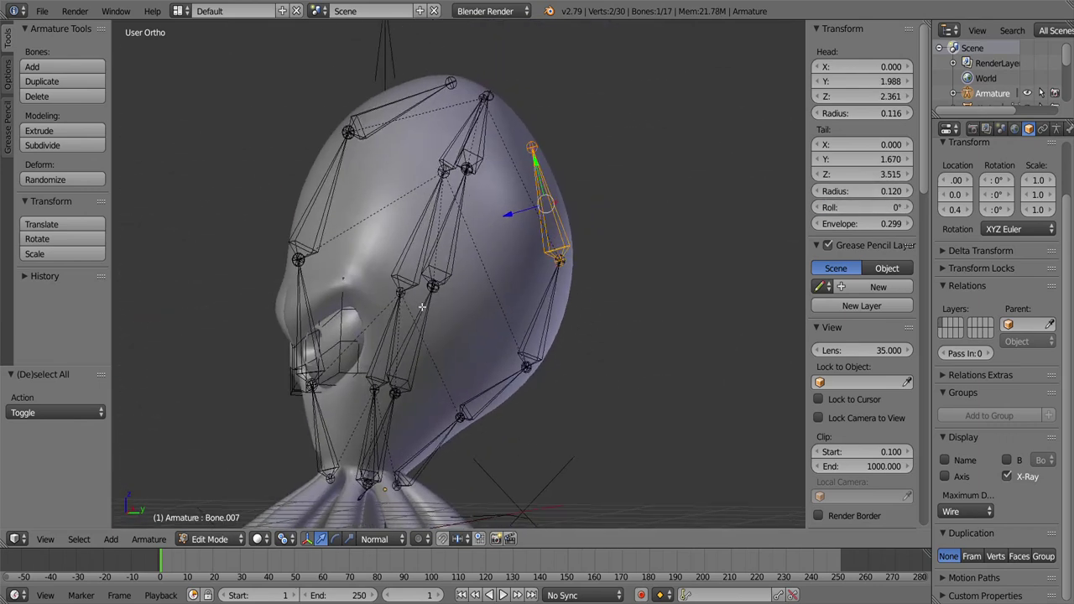
pyautogui.moveTo(447, 267); pyautogui.dragTo(373, 336)
# Step: Set Bone.013's roll to 113° and add +90 to Bone.012's roll for 115°
pyautogui.rightClick(373, 336)
pyautogui.doubleClick(867, 208)
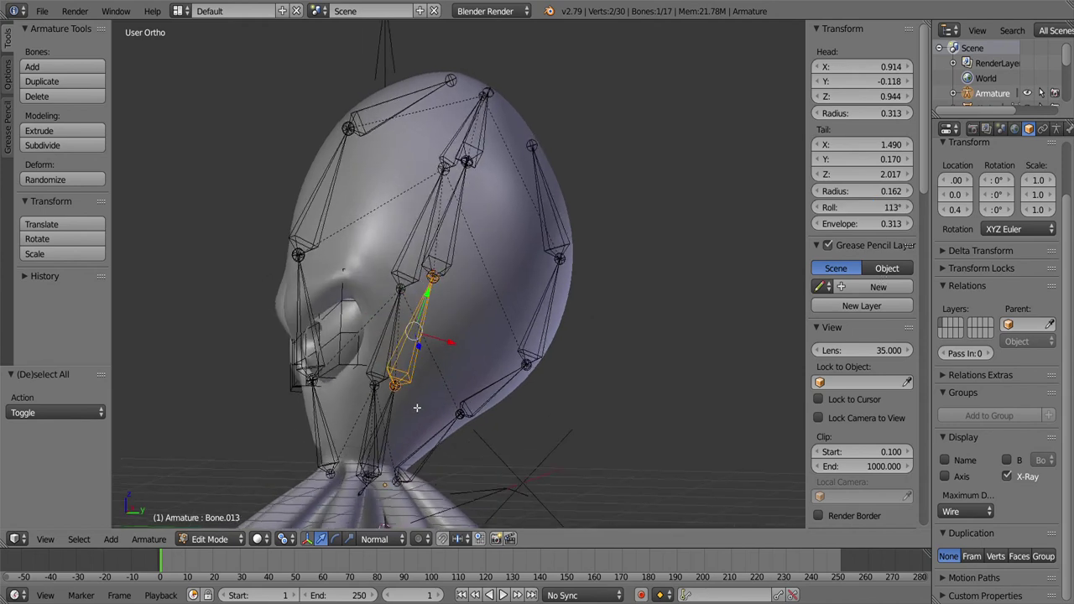
pyautogui.rightClick(352, 437)
pyautogui.doubleClick(866, 207)
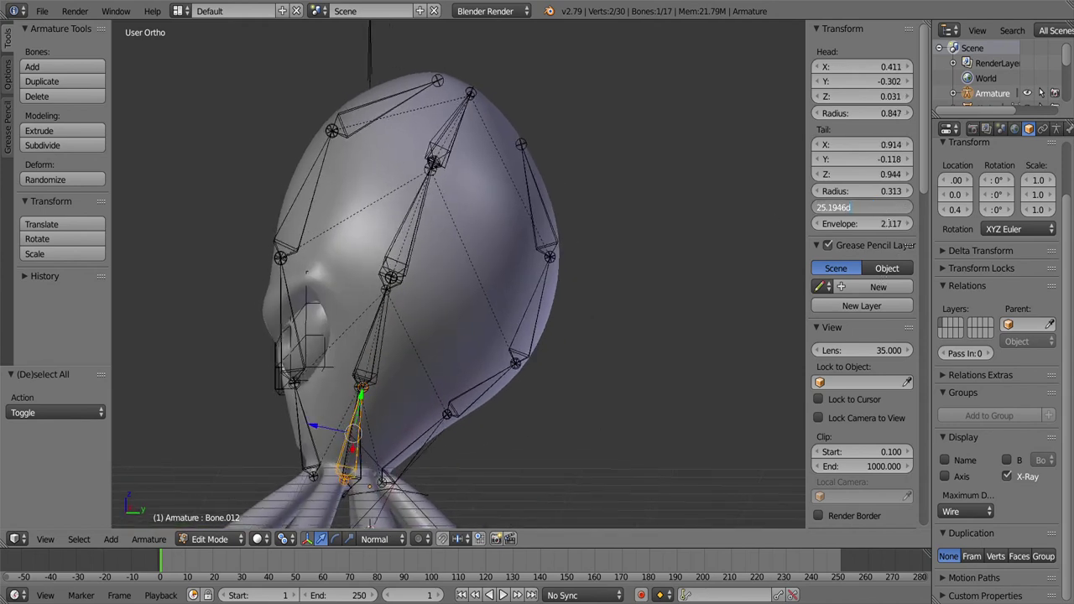
pyautogui.press('Return')
pyautogui.moveTo(456, 379); pyautogui.dragTo(596, 238)
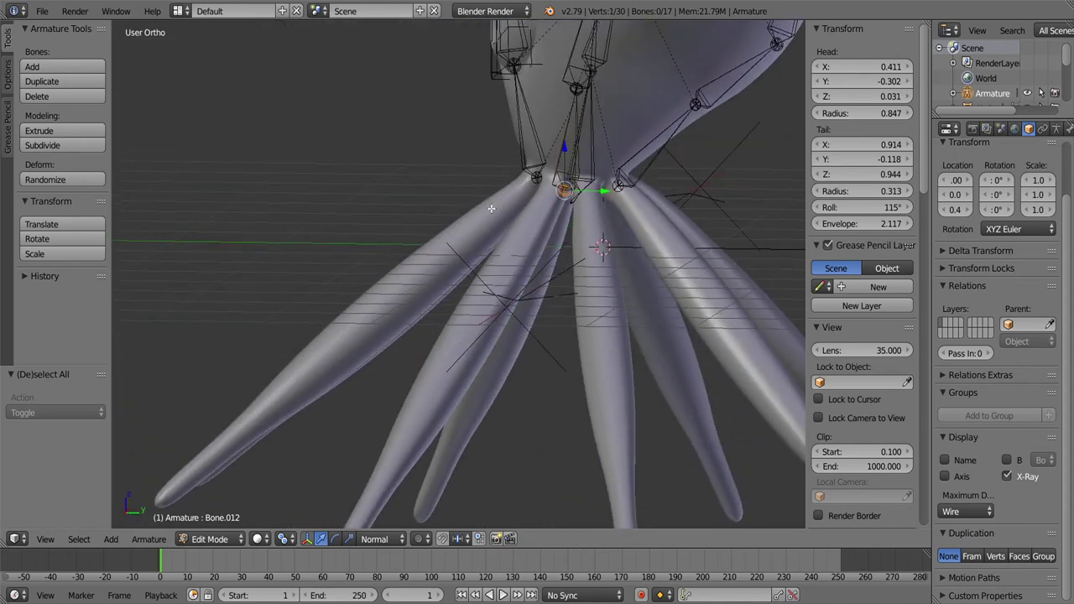
# Step: Move the newly extruded bone into the tentacle base and parent it with Keep Offset
pyautogui.click(576, 58)
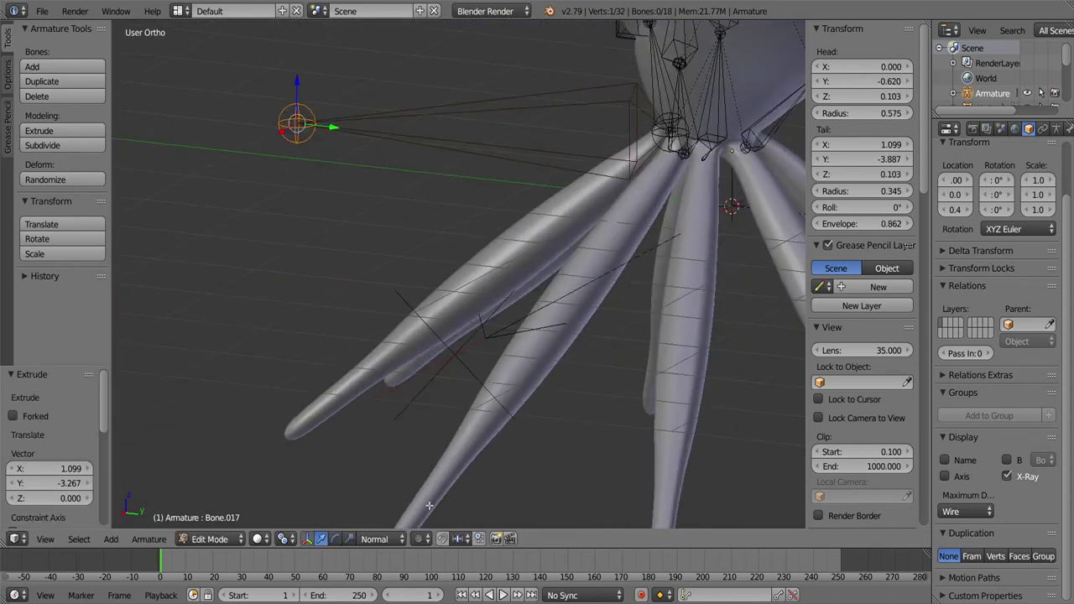
pyautogui.moveTo(576, 58); pyautogui.dragTo(520, 279)
pyautogui.press('g')
pyautogui.scroll(3)
pyautogui.rightClick(507, 364)
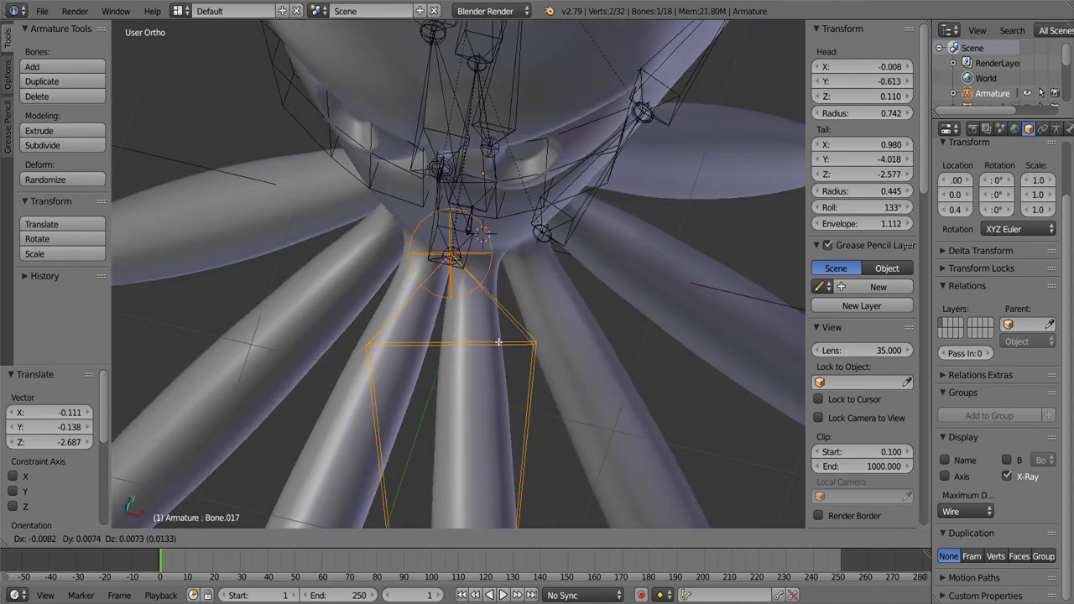
pyautogui.click(501, 291)
pyautogui.moveTo(501, 291); pyautogui.dragTo(772, 220)
pyautogui.click(628, 363)
# Step: Subdivide the front tentacle bone into two bones, undoing an accidental second subdivision
pyautogui.scroll(-3)
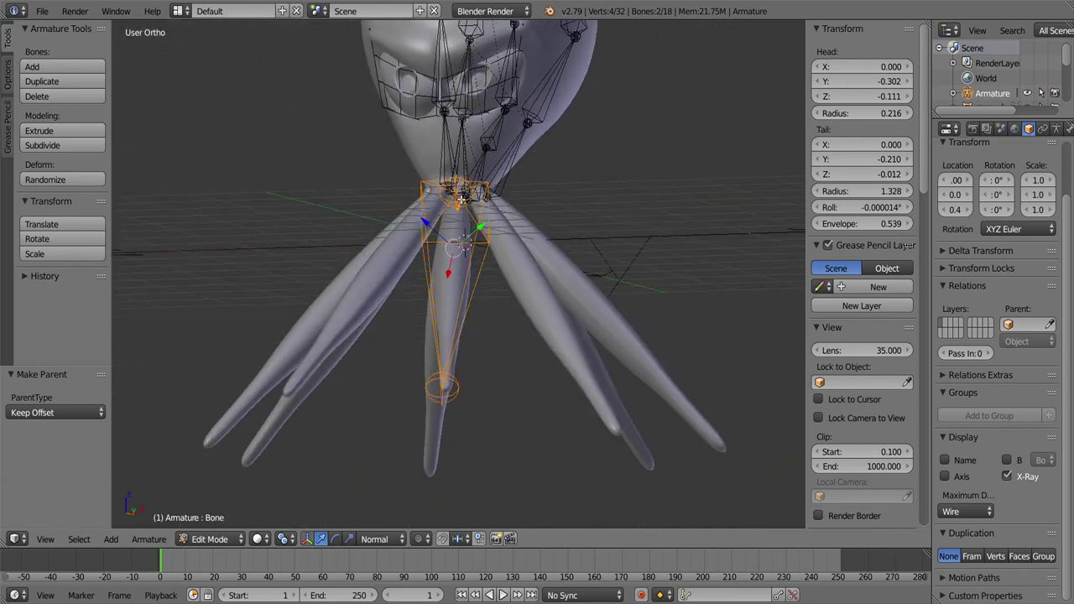
pyautogui.moveTo(553, 280); pyautogui.dragTo(469, 335)
pyautogui.rightClick(453, 352)
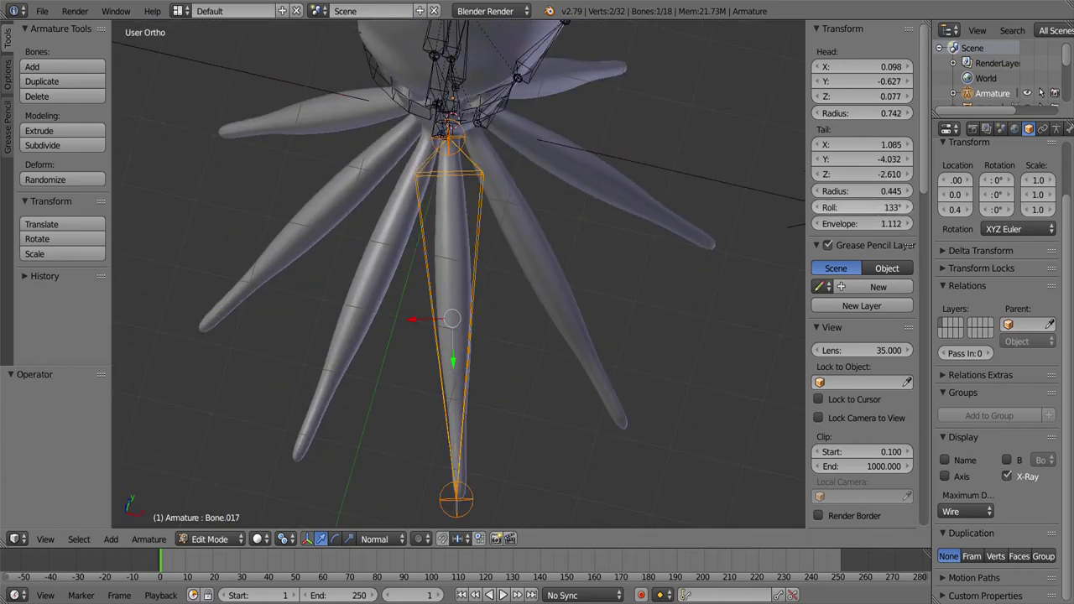
pyautogui.press('w')
pyautogui.click(634, 329)
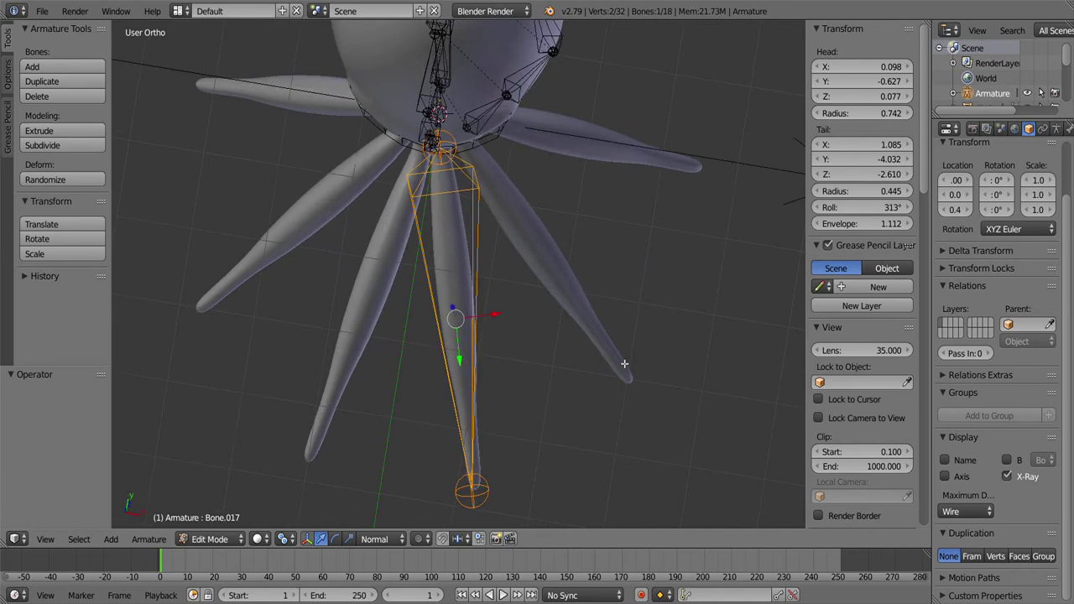
pyautogui.moveTo(599, 342); pyautogui.dragTo(511, 256)
pyautogui.hotkey('shift', 'r')
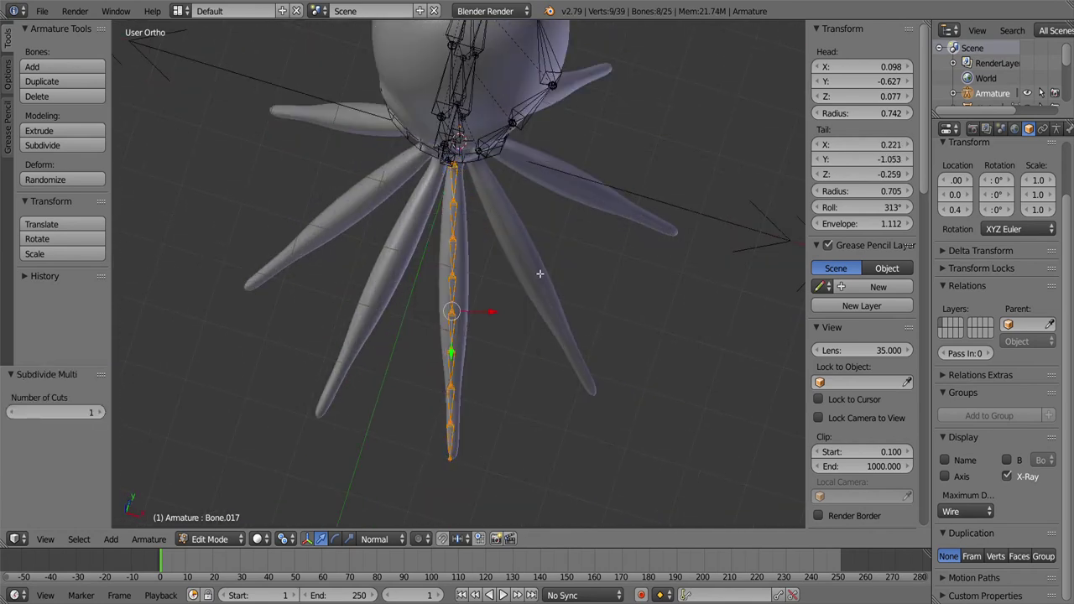
pyautogui.hotkey('ctrl', 'z')
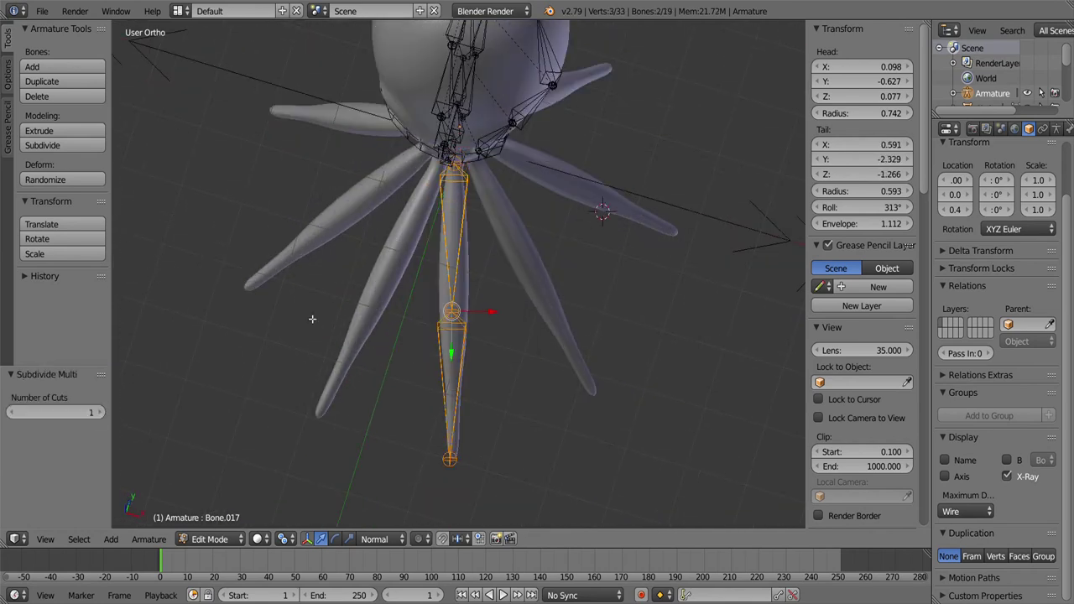
# Step: Leave armature editing and select the tentacle Circle mesh
pyautogui.press('Tab')
pyautogui.rightClick(411, 388)
pyautogui.click(201, 538)
# Step: Enter Edit Mode on the tentacle mesh to inspect its edge loops
pyautogui.click(240, 506)
pyautogui.scroll(3)
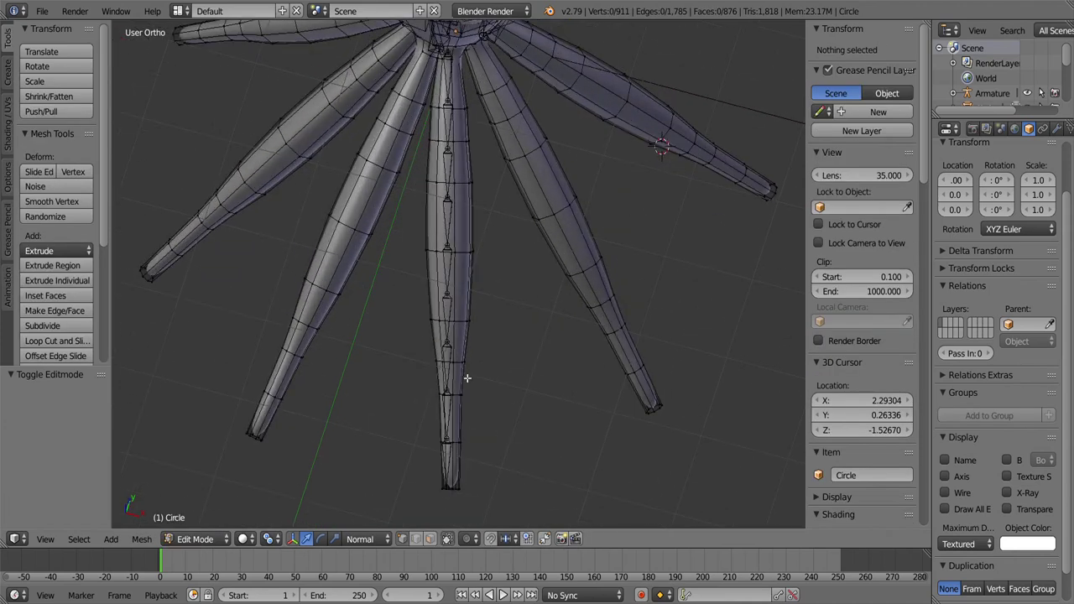
pyautogui.moveTo(466, 267); pyautogui.dragTo(439, 182)
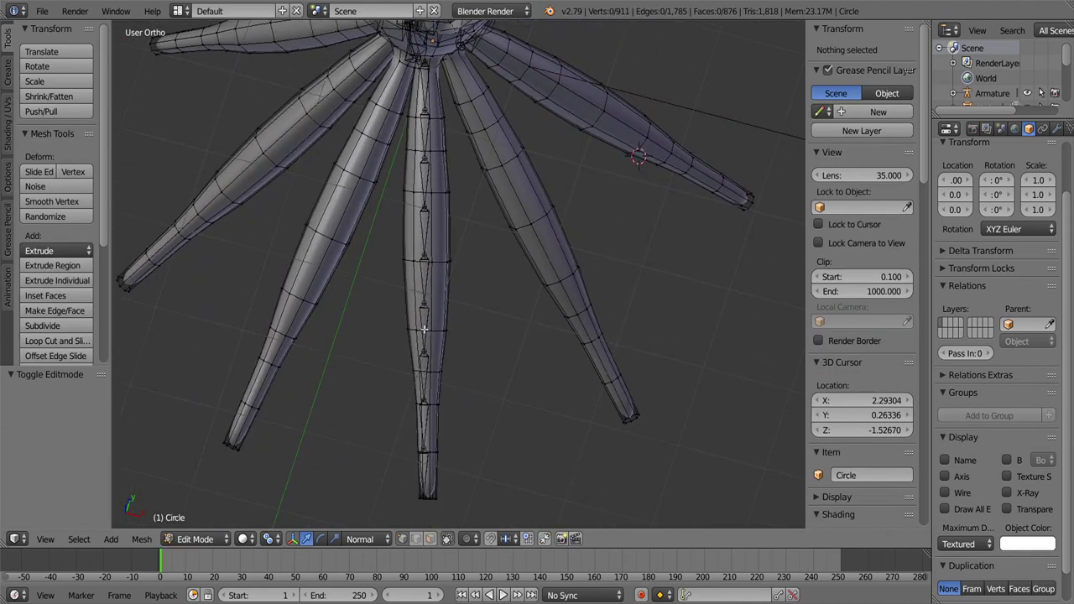
# Step: Return to the armature's Edit Mode and delete the extra tentacle bone
pyautogui.press('Tab')
pyautogui.rightClick(445, 360)
pyautogui.press('Tab')
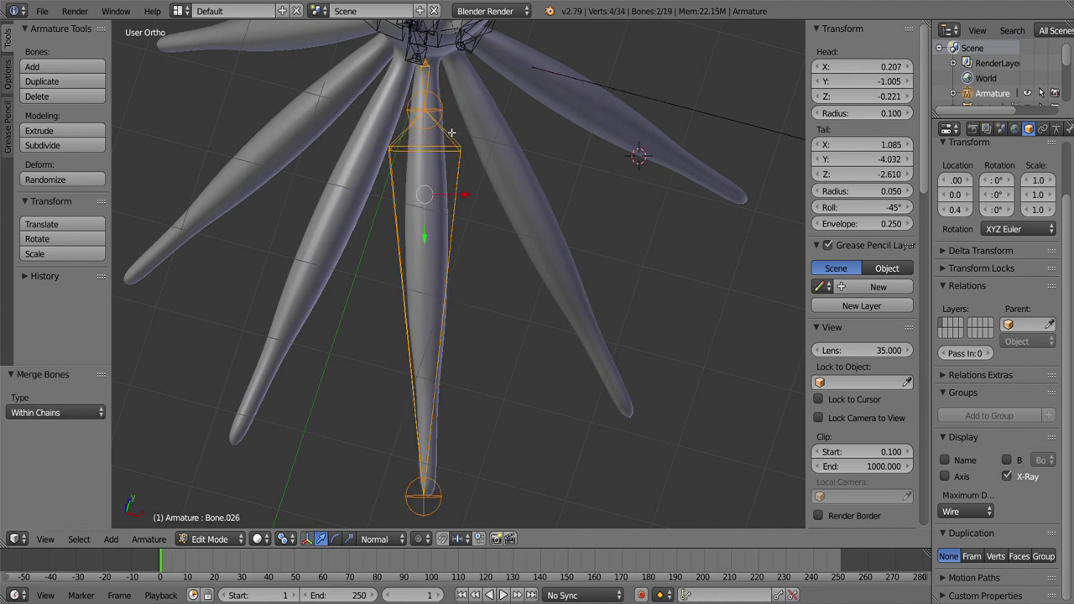
pyautogui.press('Delete')
pyautogui.moveTo(451, 133); pyautogui.dragTo(478, 175)
# Step: Subdivide the long tentacle bone Bone.026 into a chain of bones
pyautogui.scroll(3)
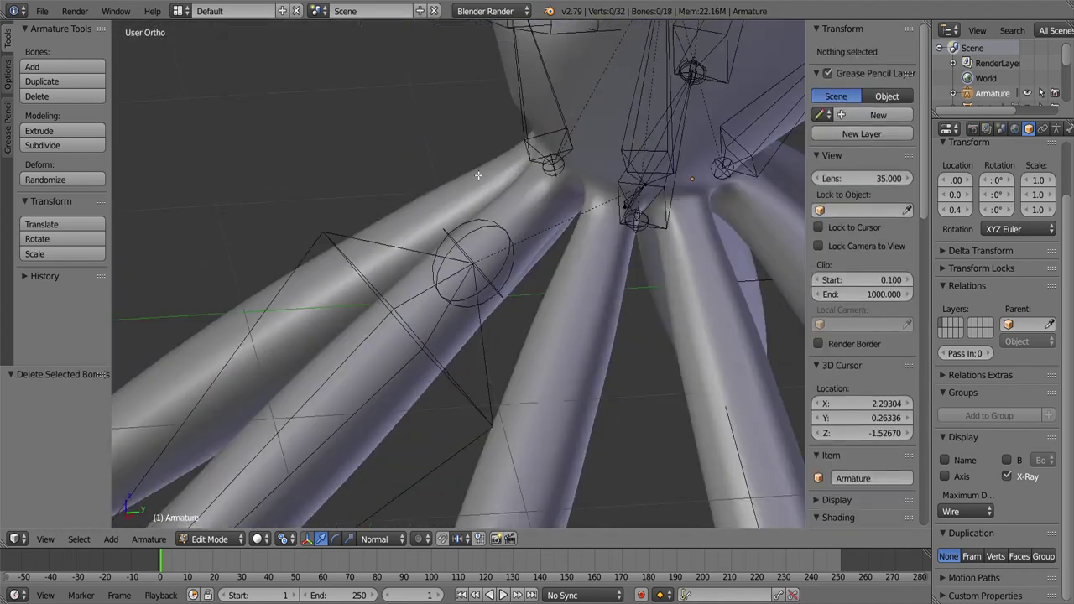
pyautogui.rightClick(478, 174)
pyautogui.moveTo(478, 174); pyautogui.dragTo(494, 192)
pyautogui.scroll(-3)
pyautogui.scroll(3)
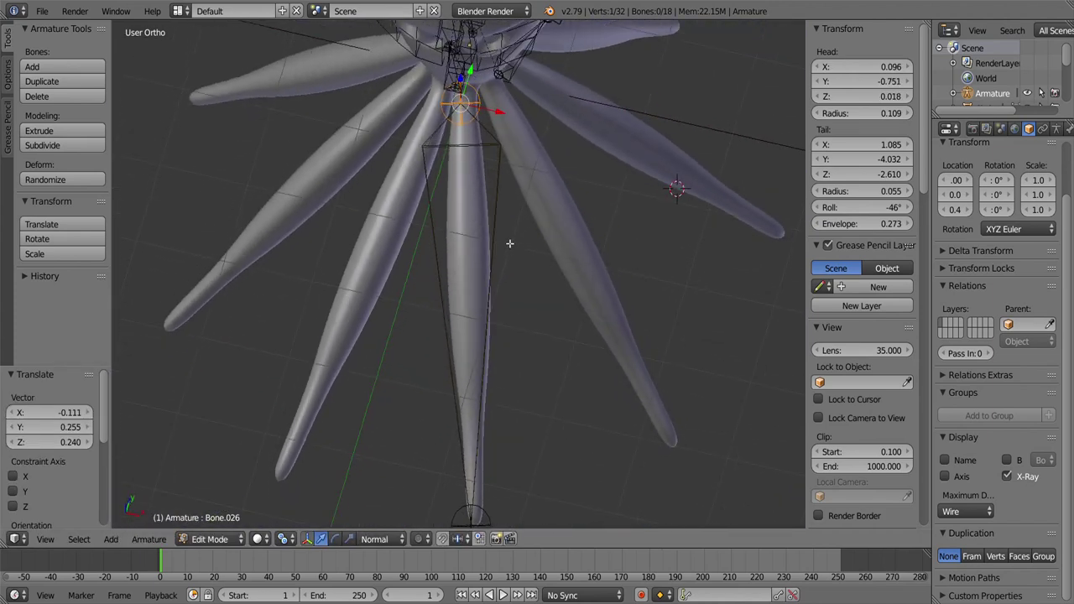
pyautogui.rightClick(495, 244)
pyautogui.press('w')
pyautogui.click(469, 231)
# Step: Reposition the chain's head and the tip bone to fit along the front tentacle
pyautogui.moveTo(453, 171); pyautogui.dragTo(475, 319)
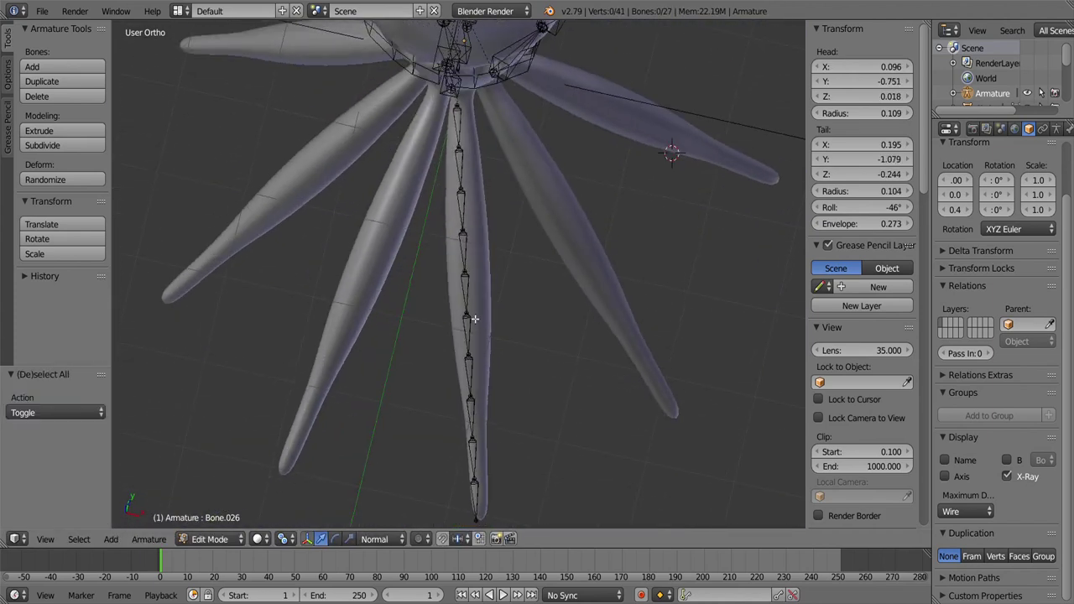
pyautogui.click(476, 264)
pyautogui.press('a')
pyautogui.moveTo(707, 370); pyautogui.dragTo(495, 277)
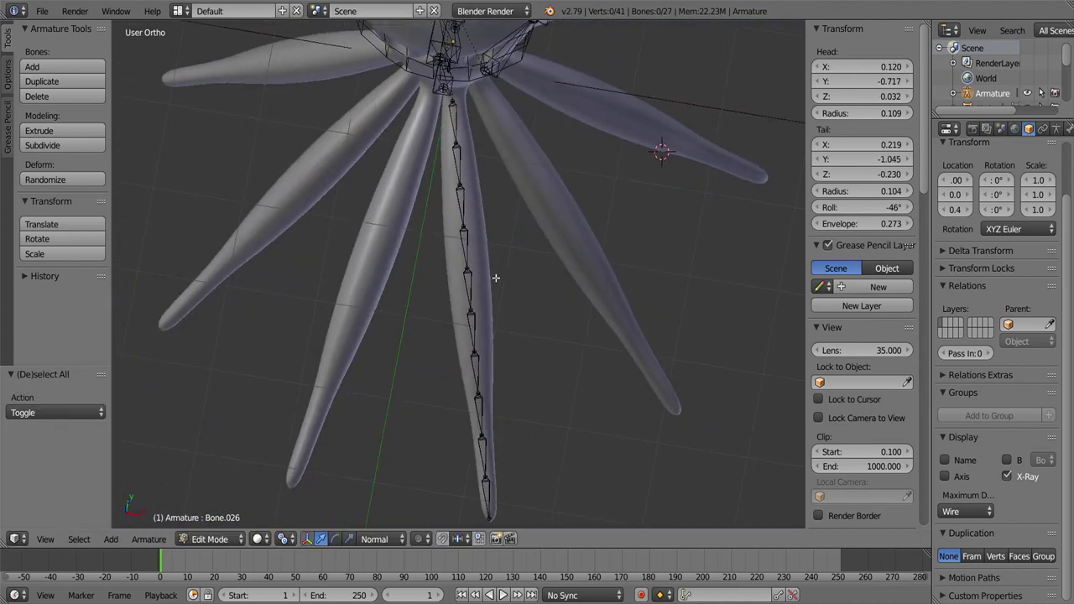
pyautogui.rightClick(483, 455)
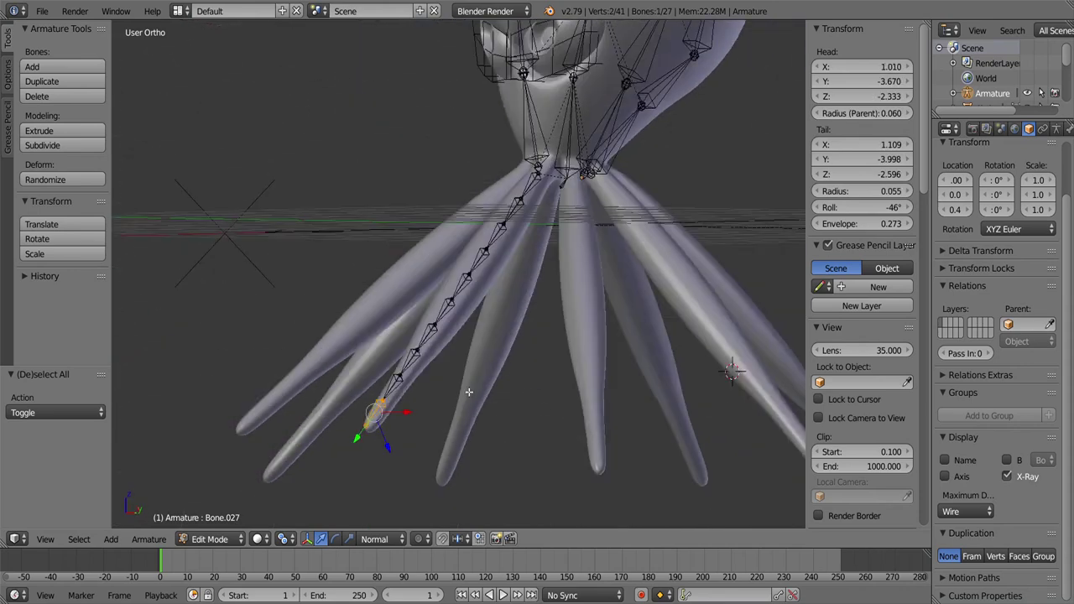
pyautogui.moveTo(483, 456); pyautogui.dragTo(491, 384)
pyautogui.click(534, 329)
pyautogui.moveTo(534, 330); pyautogui.dragTo(289, 540)
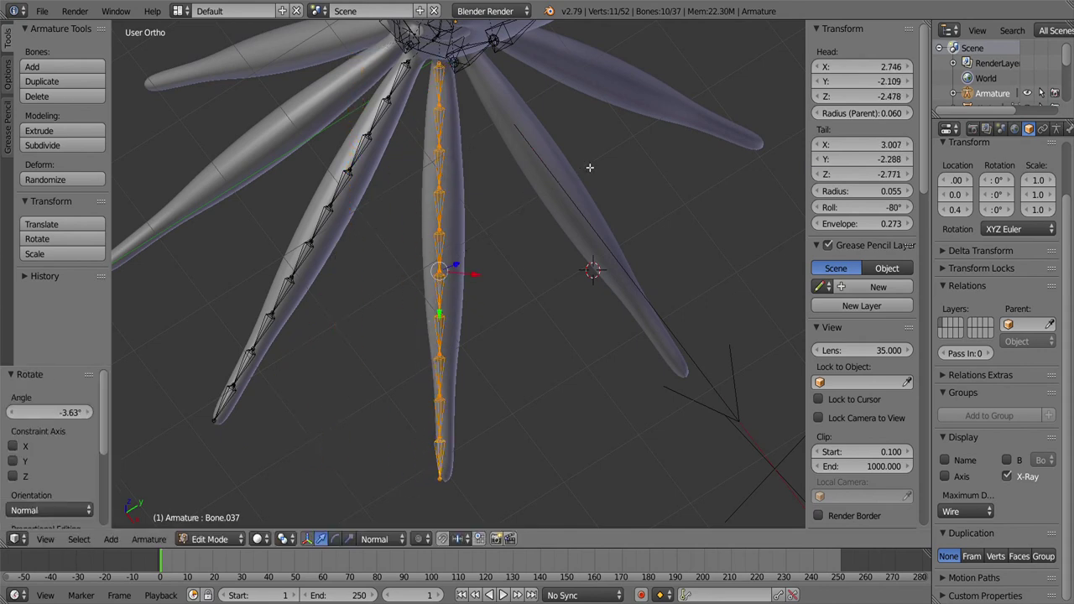
# Step: Rotate the bone chain to lie inside the tentacle
pyautogui.click(601, 158)
pyautogui.moveTo(601, 158); pyautogui.dragTo(361, 267)
pyautogui.press('r')
pyautogui.click(565, 405)
# Step: Duplicate the tentacle chain and rotate the copy onto a neighbouring tentacle, undoing a misplaced rotation
pyautogui.hotkey('shift', 'd')
pyautogui.click(445, 109)
pyautogui.press('r')
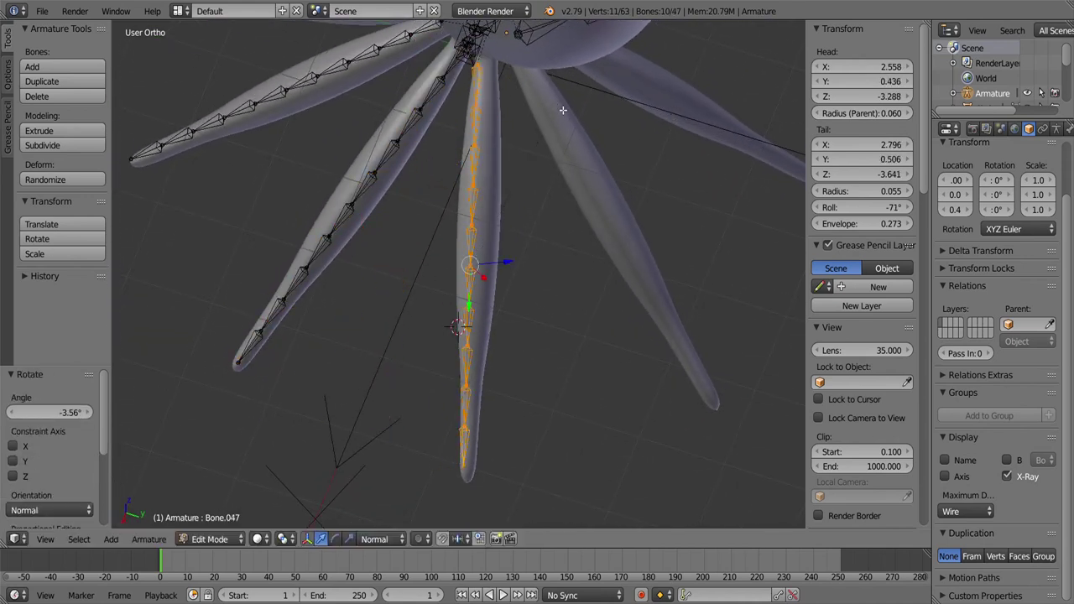
pyautogui.press('Escape')
pyautogui.hotkey('ctrl', 'alt', 'z')
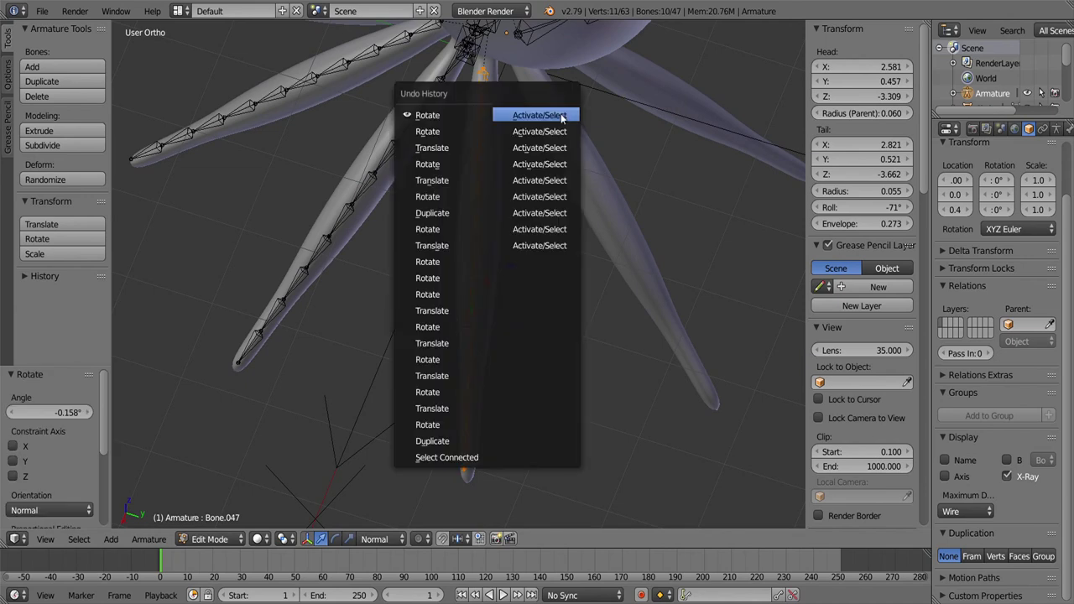
pyautogui.click(528, 110)
pyautogui.press('g')
pyautogui.moveTo(563, 180); pyautogui.dragTo(646, 149)
pyautogui.press('r')
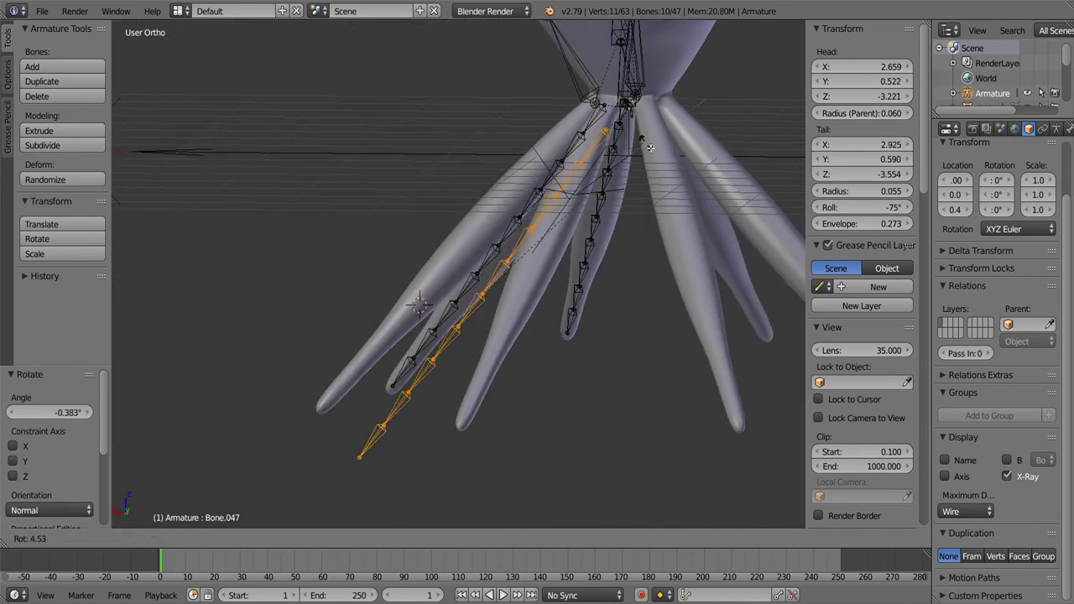
pyautogui.press('r')
pyautogui.click(638, 113)
pyautogui.moveTo(637, 114); pyautogui.dragTo(512, 193)
pyautogui.press('r')
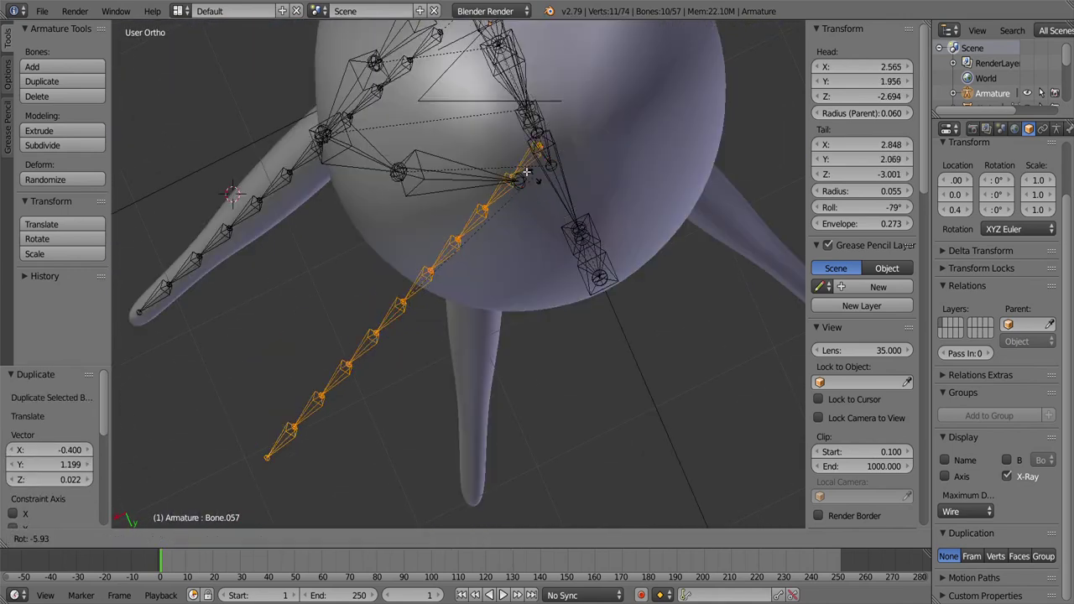
# Step: Refine the chain's rotation, checking its fit in wireframe view
pyautogui.press('r')
pyautogui.click(515, 151)
pyautogui.press('z')
pyautogui.press('r')
pyautogui.press('a')
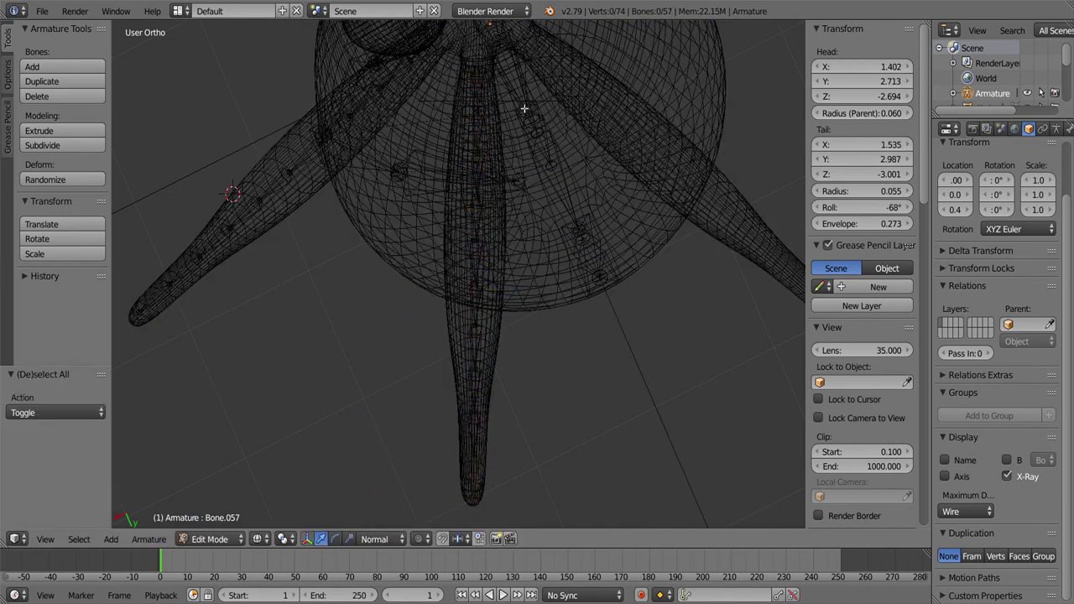
pyautogui.press('z')
pyautogui.moveTo(525, 109); pyautogui.dragTo(480, 265)
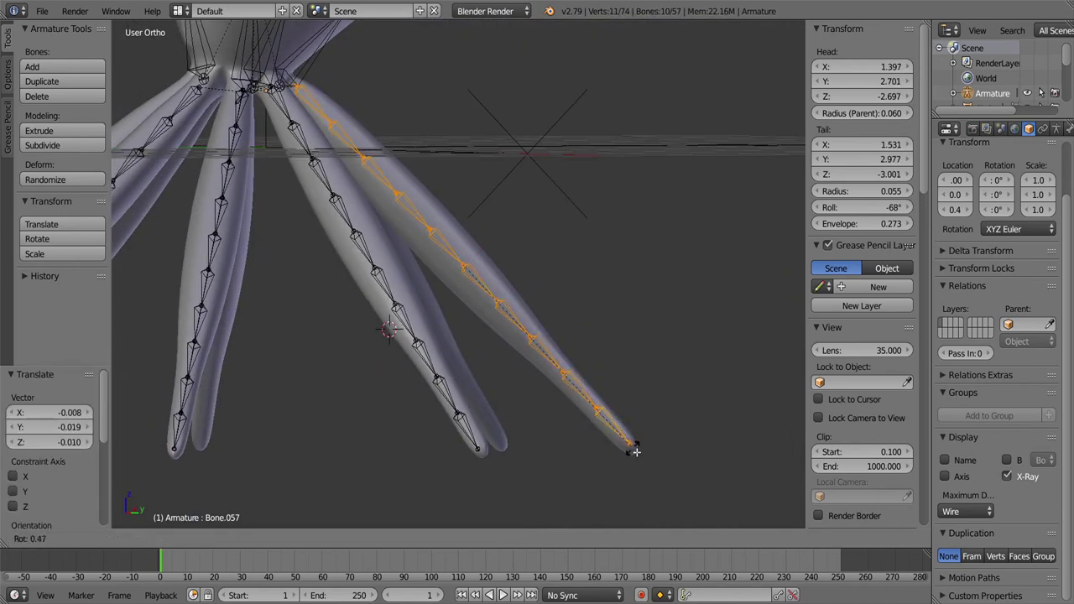
pyautogui.rightClick(635, 451)
# Step: Zoom in on the tentacle roots and select a short root bone
pyautogui.scroll(-3)
pyautogui.scroll(3)
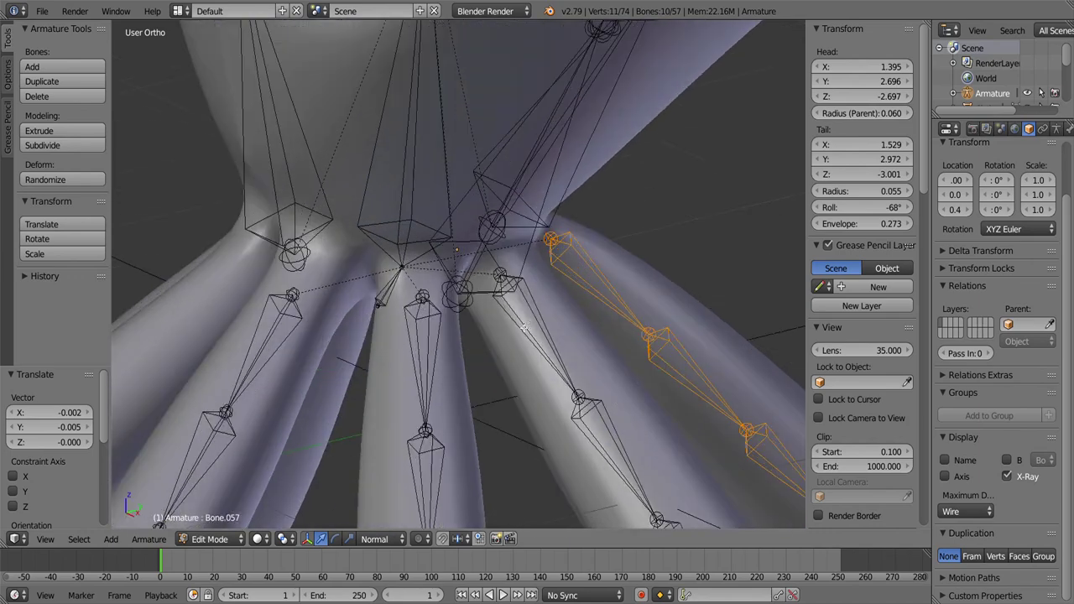
pyautogui.scroll(-3)
pyautogui.scroll(3)
pyautogui.scroll(-3)
pyautogui.scroll(3)
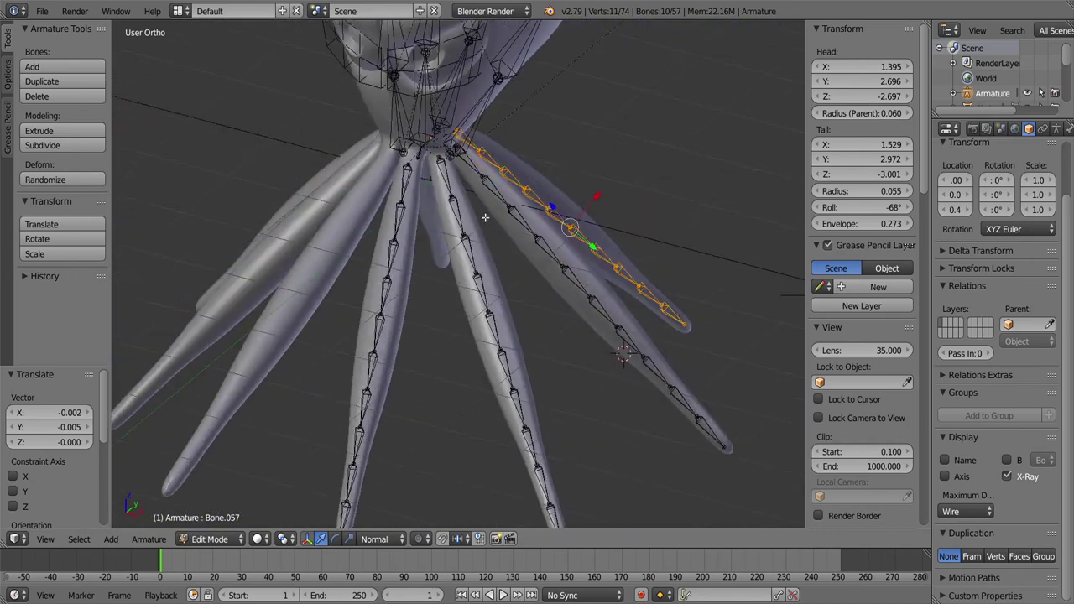
pyautogui.moveTo(485, 217); pyautogui.dragTo(498, 210)
pyautogui.scroll(3)
pyautogui.rightClick(520, 241)
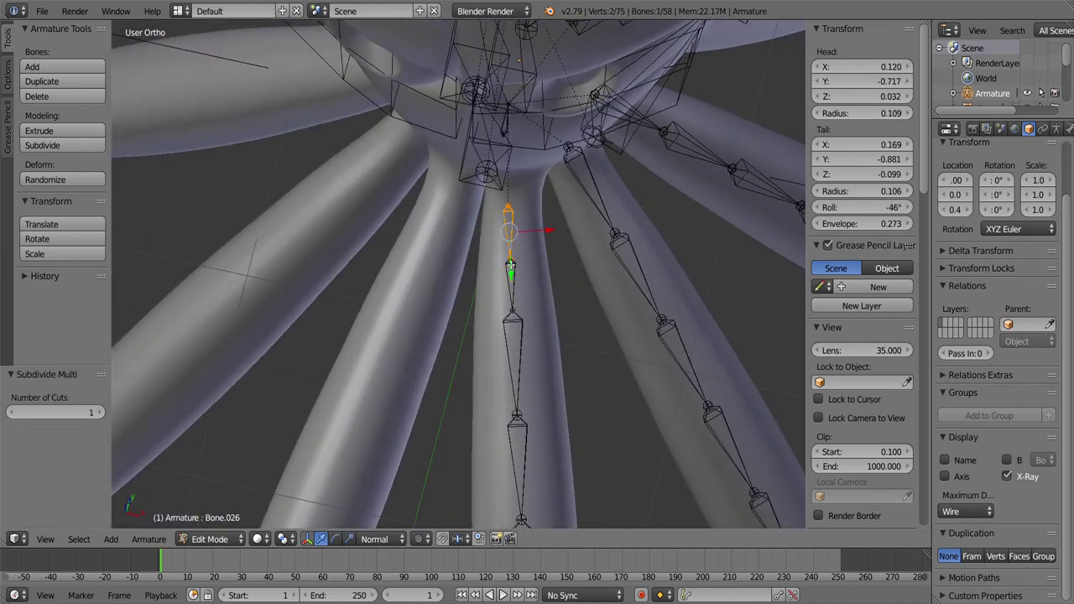
# Step: Move two root bone joints below the head into new positions
pyautogui.scroll(3)
pyautogui.press('g')
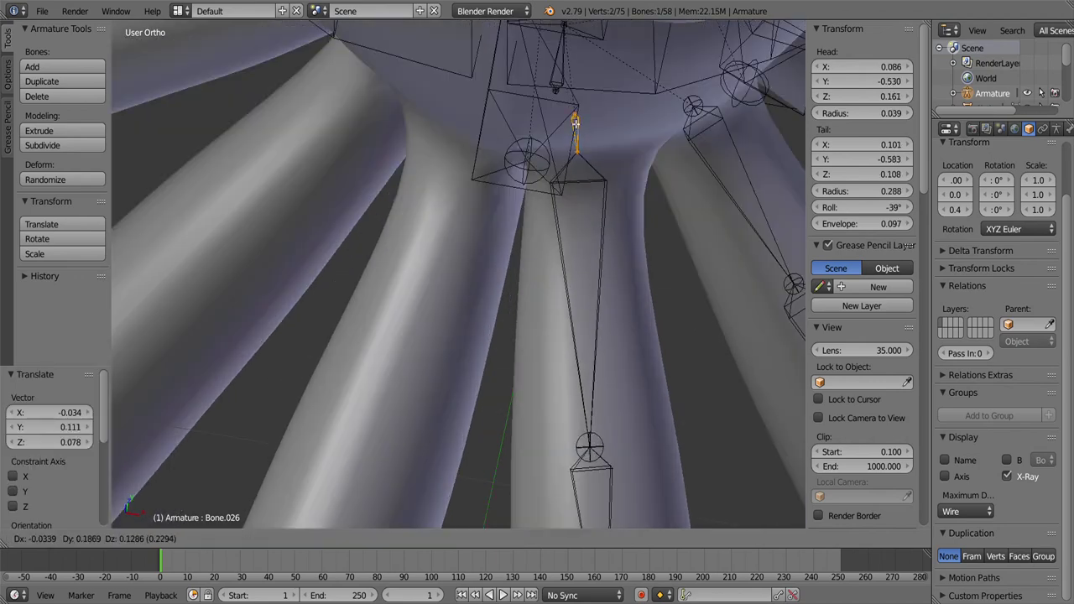
pyautogui.click(575, 121)
pyautogui.scroll(-3)
pyautogui.scroll(-3)
pyautogui.scroll(-3)
pyautogui.scroll(3)
pyautogui.rightClick(445, 330)
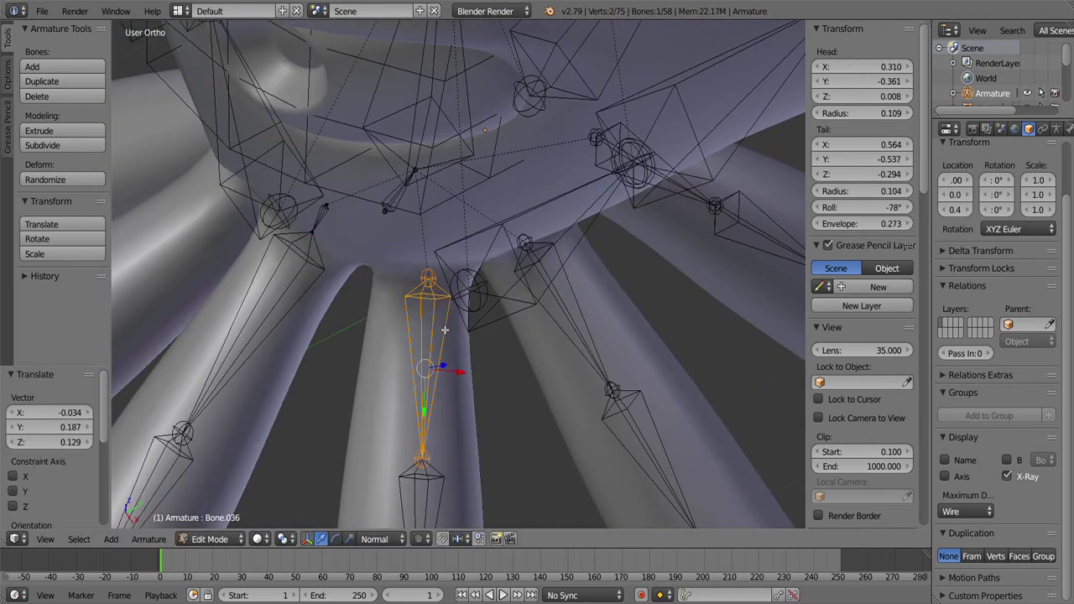
pyautogui.click(428, 249)
pyautogui.scroll(-3)
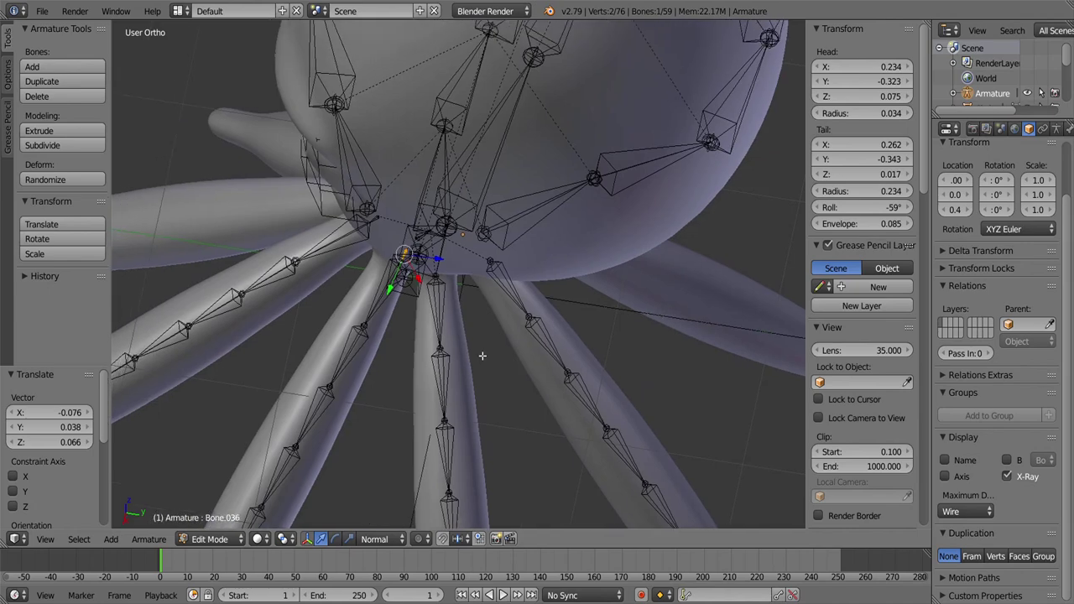
pyautogui.scroll(3)
# Step: Add a new bone at a tentacle root joint and move the bone under the body into place
pyautogui.rightClick(432, 272)
pyautogui.press('w')
pyautogui.click(436, 274)
pyautogui.moveTo(436, 273); pyautogui.dragTo(451, 305)
pyautogui.press('z')
pyautogui.rightClick(464, 329)
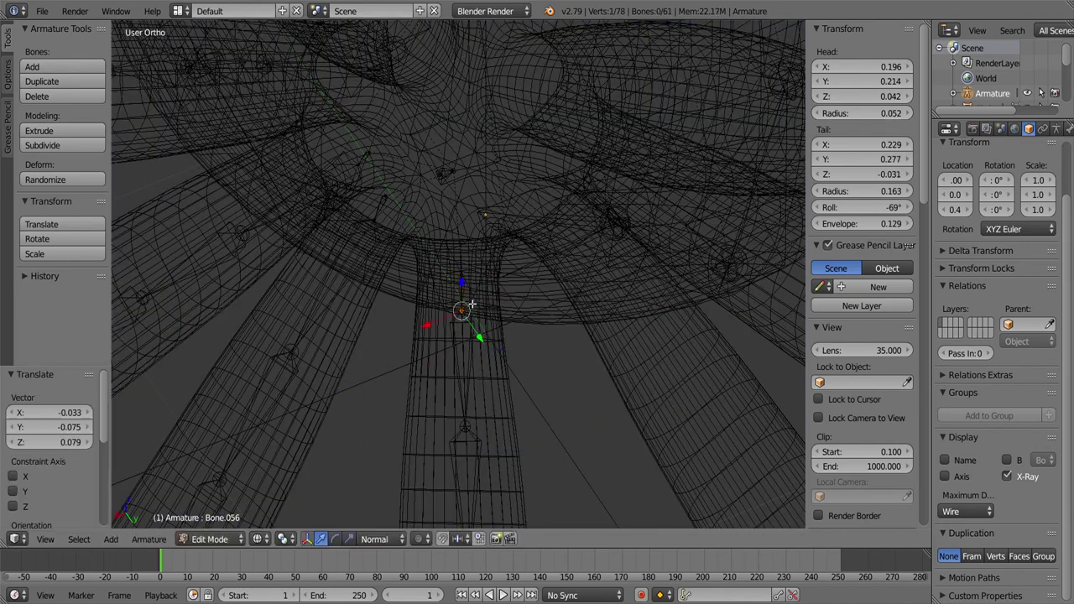
pyautogui.press('z')
pyautogui.scroll(-3)
pyautogui.scroll(3)
pyautogui.press('g')
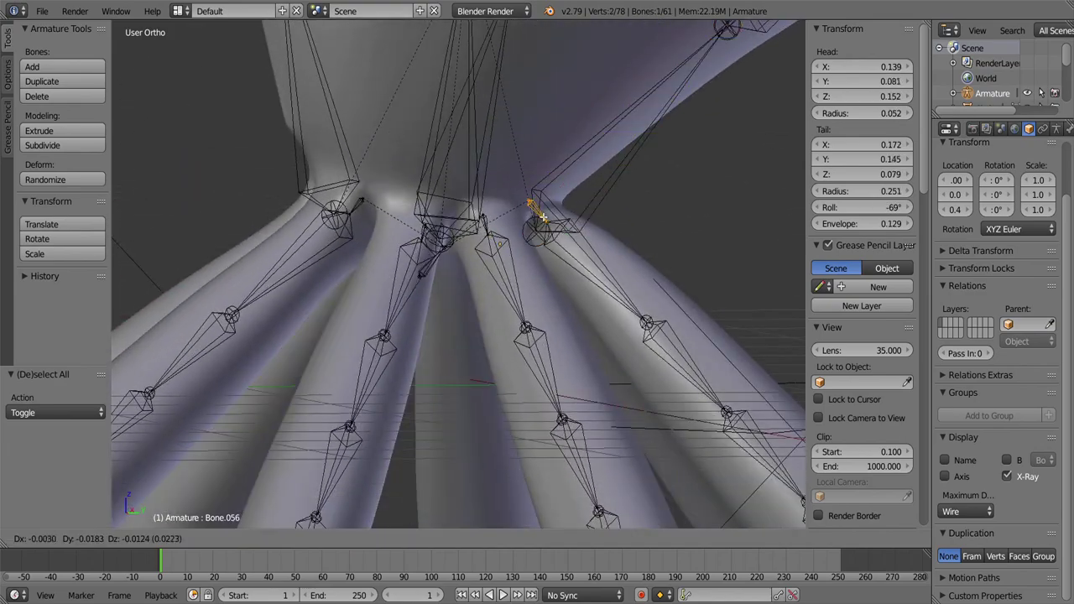
pyautogui.click(472, 314)
# Step: Rotate a root bone slightly and select the neighbouring root bone
pyautogui.rightClick(472, 314)
pyautogui.press('r')
pyautogui.click(466, 353)
pyautogui.moveTo(465, 353); pyautogui.dragTo(470, 252)
pyautogui.rightClick(467, 224)
pyautogui.scroll(-3)
pyautogui.scroll(3)
# Step: Select the remaining root bones under the head and place the extruded bone
pyautogui.press('a')
pyautogui.rightClick(539, 162)
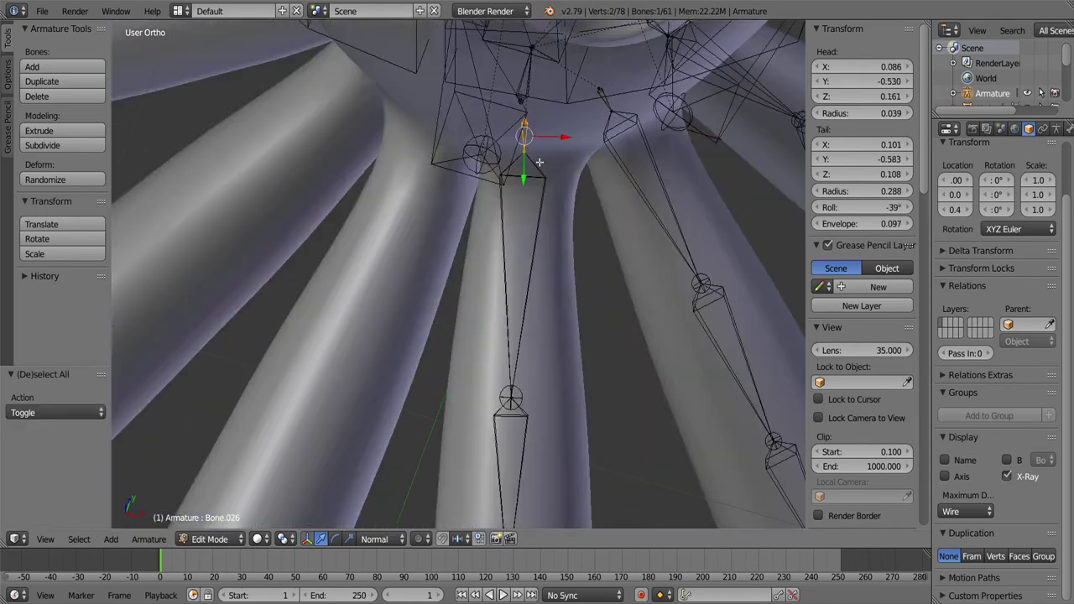
pyautogui.moveTo(538, 162); pyautogui.dragTo(583, 228)
pyautogui.rightClick(583, 228)
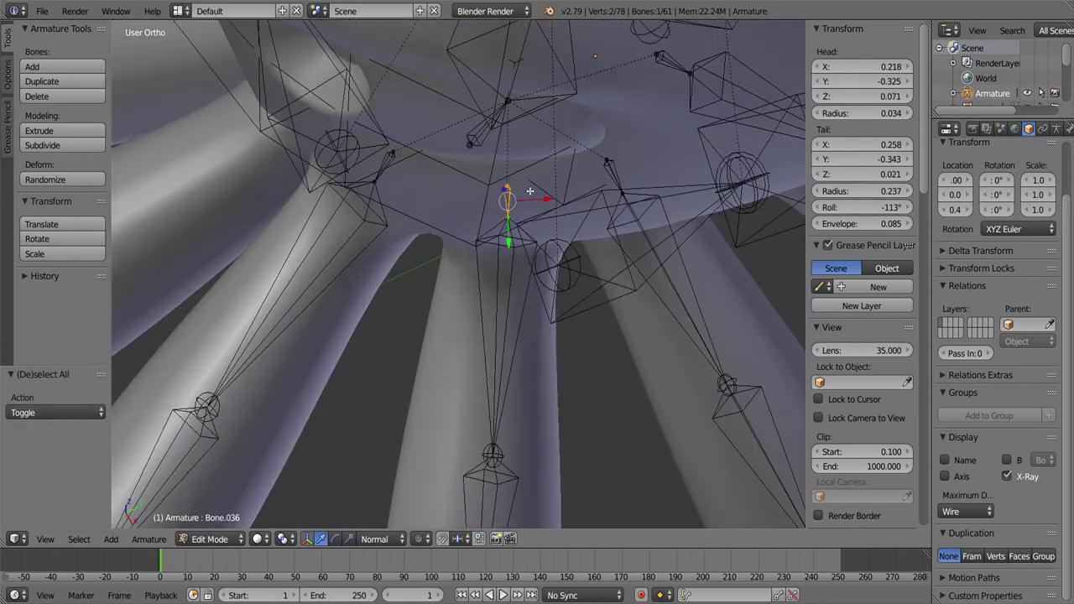
pyautogui.click(512, 186)
pyautogui.scroll(3)
# Step: Roll the bones of the first tentacle chain to -106° and -108°
pyautogui.moveTo(609, 151); pyautogui.dragTo(645, 241)
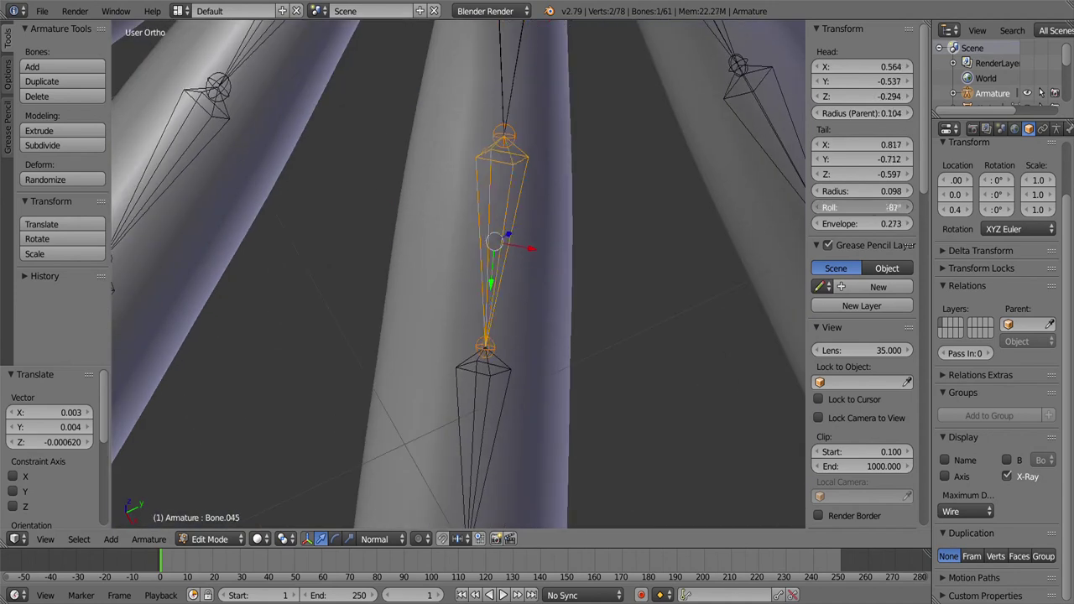
pyautogui.press('[')
pyautogui.press('KP_Decimal')
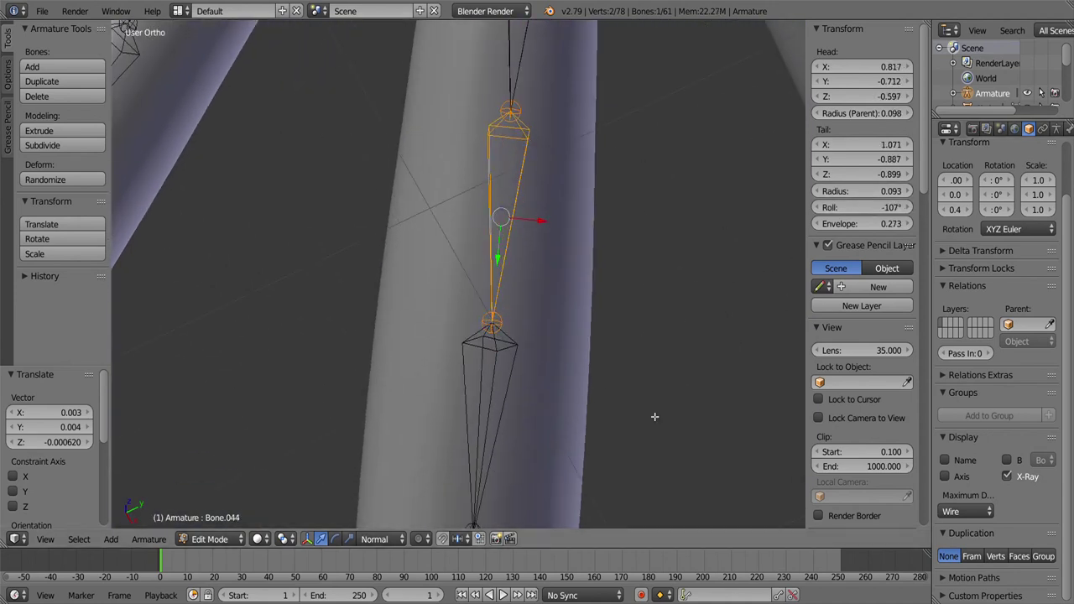
pyautogui.press('[')
pyautogui.press('KP_Decimal')
pyautogui.press('[')
pyautogui.press('KP_Decimal')
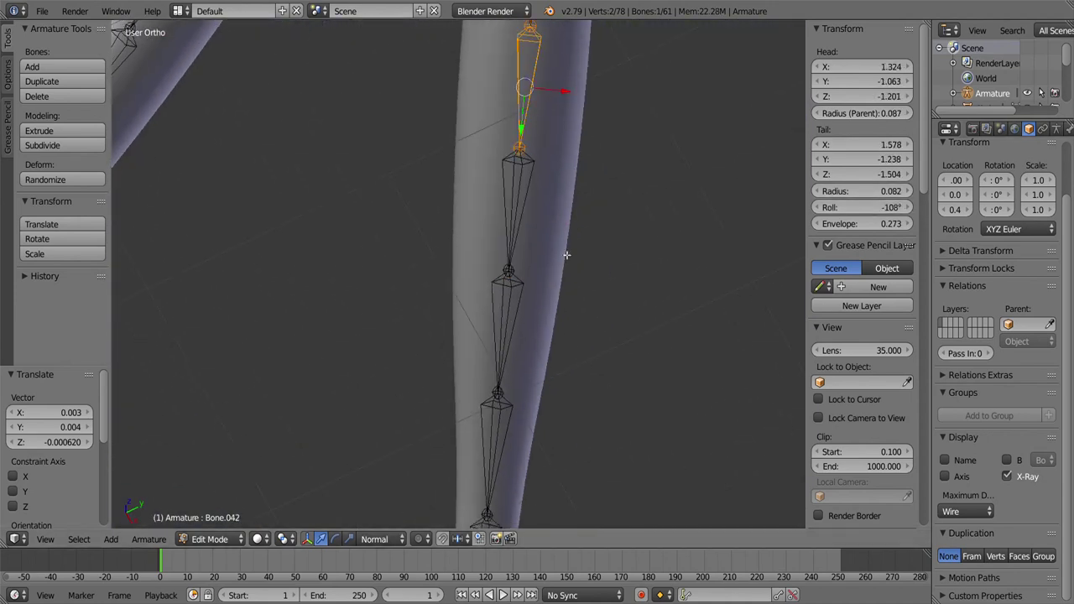
pyautogui.moveTo(631, 340); pyautogui.dragTo(655, 269)
pyautogui.press(']')
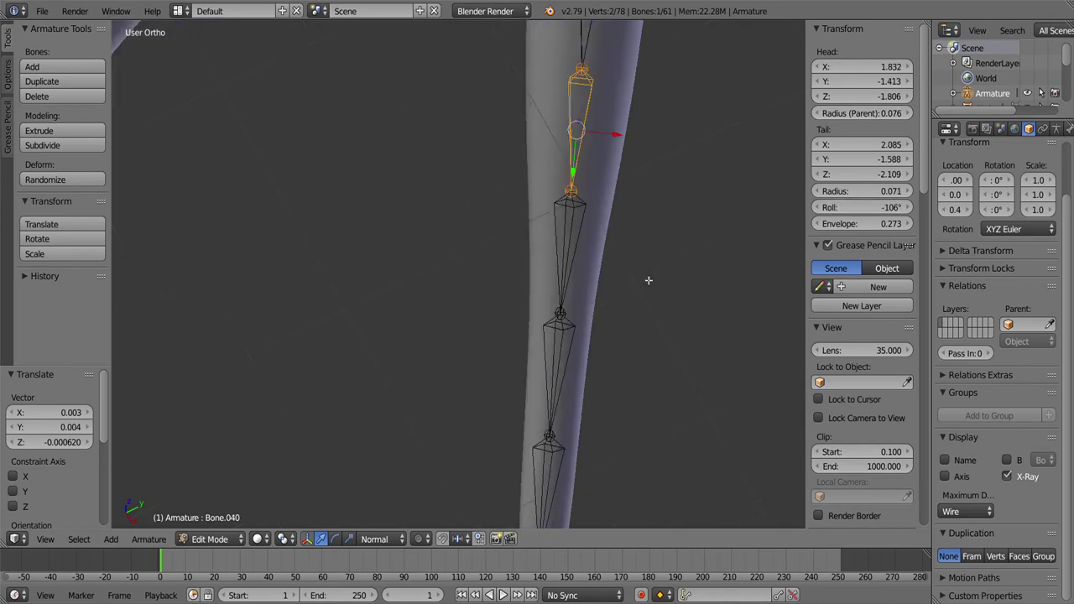
pyautogui.press(']')
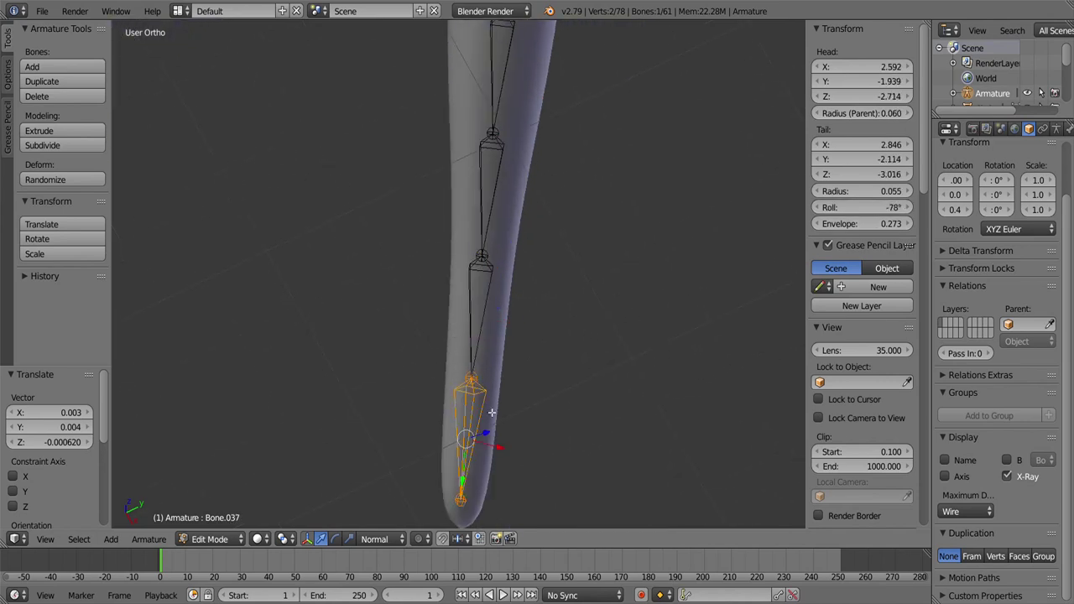
pyautogui.moveTo(861, 208); pyautogui.dragTo(872, 207)
# Step: Roll the bones of another tentacle chain to -140° and -145°
pyautogui.moveTo(469, 335); pyautogui.dragTo(510, 321)
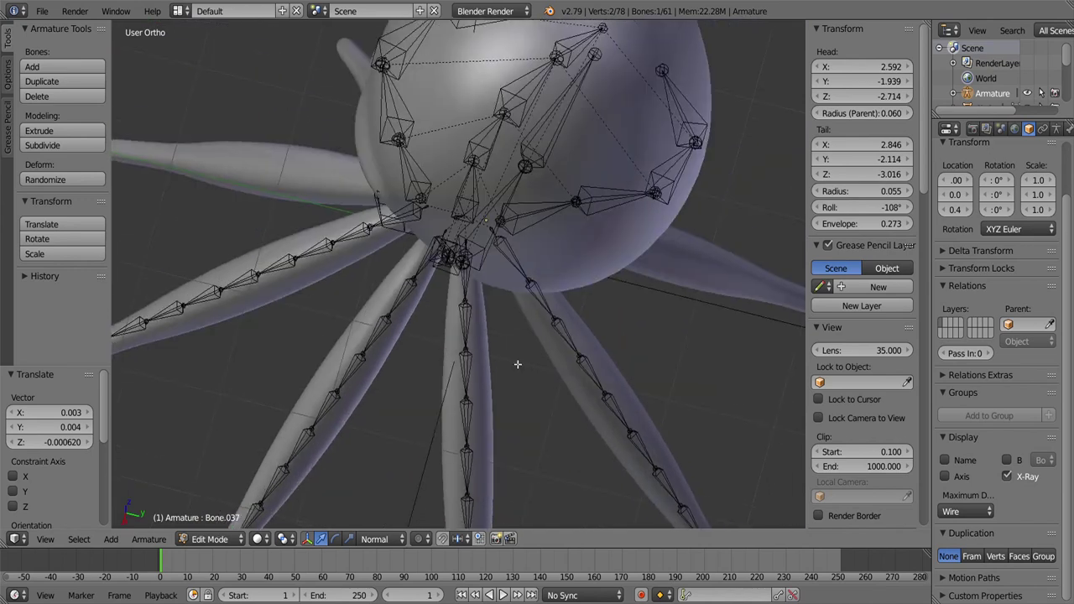
pyautogui.press('[')
pyautogui.press('[')
pyautogui.press('[')
pyautogui.moveTo(861, 207); pyautogui.dragTo(851, 207)
pyautogui.moveTo(560, 358); pyautogui.dragTo(586, 278)
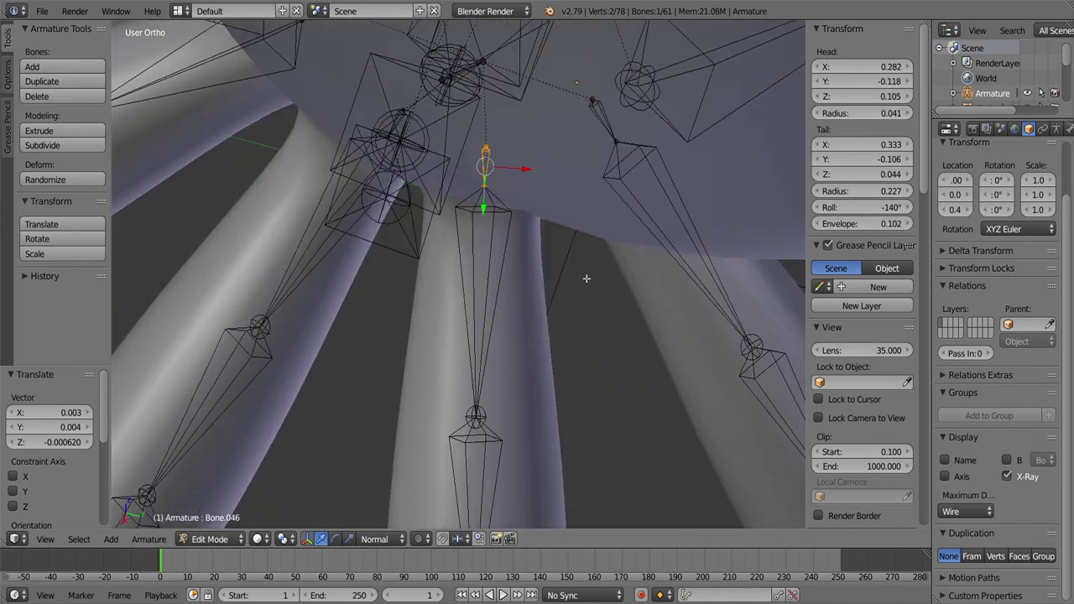
pyautogui.press(']')
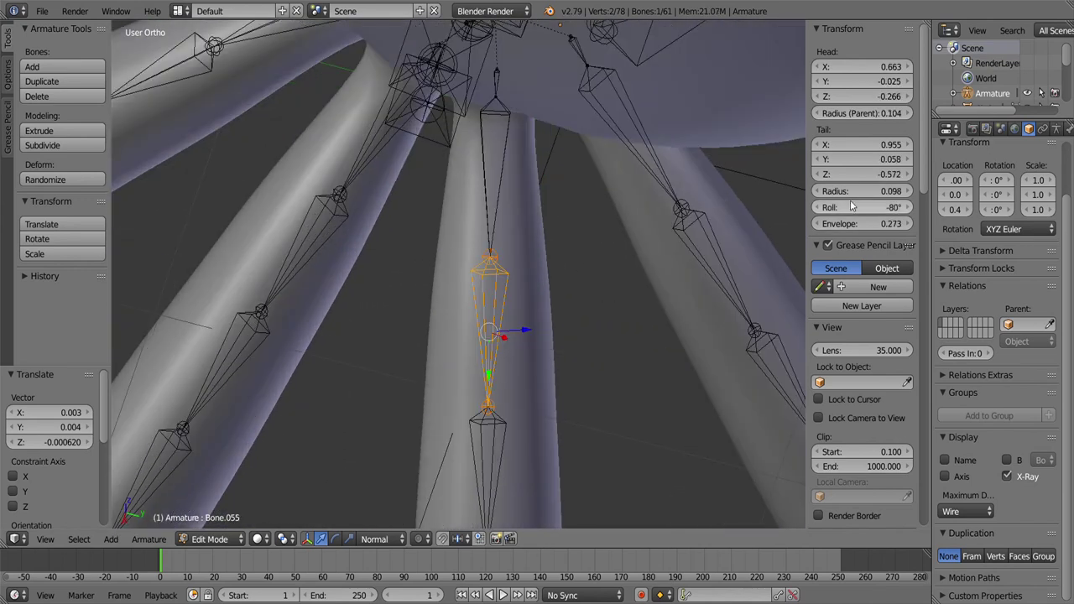
pyautogui.press(']')
pyautogui.press(']')
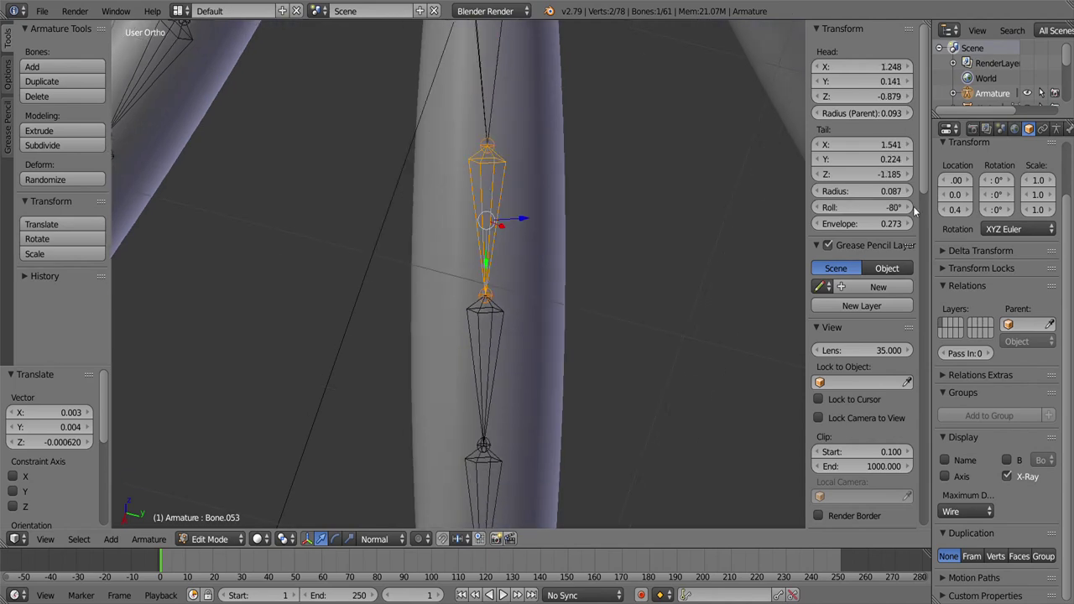
pyautogui.moveTo(405, 353); pyautogui.dragTo(386, 258)
pyautogui.press(']')
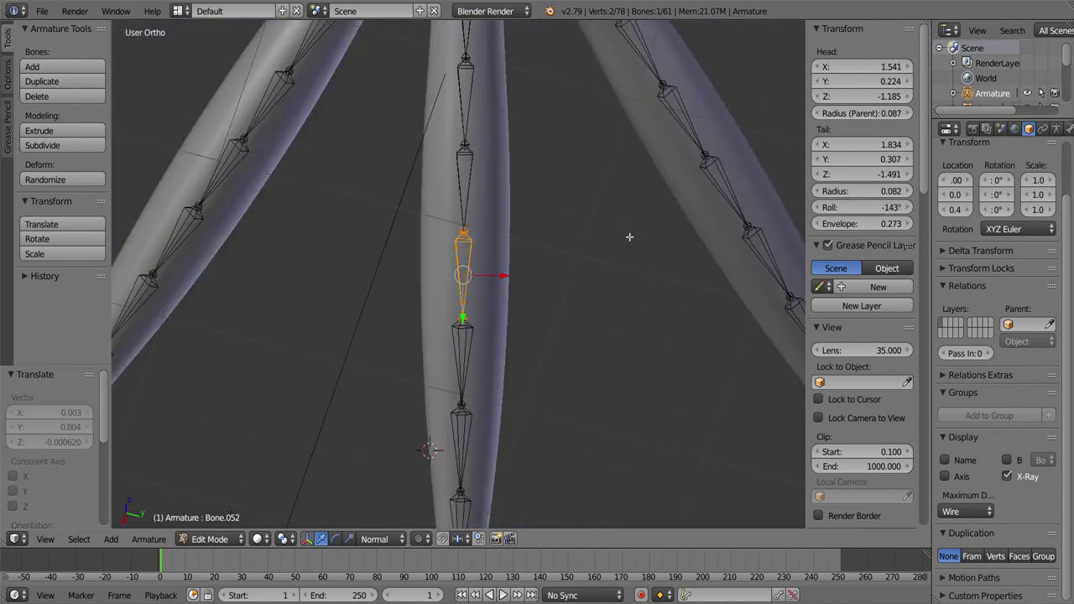
pyautogui.press(']')
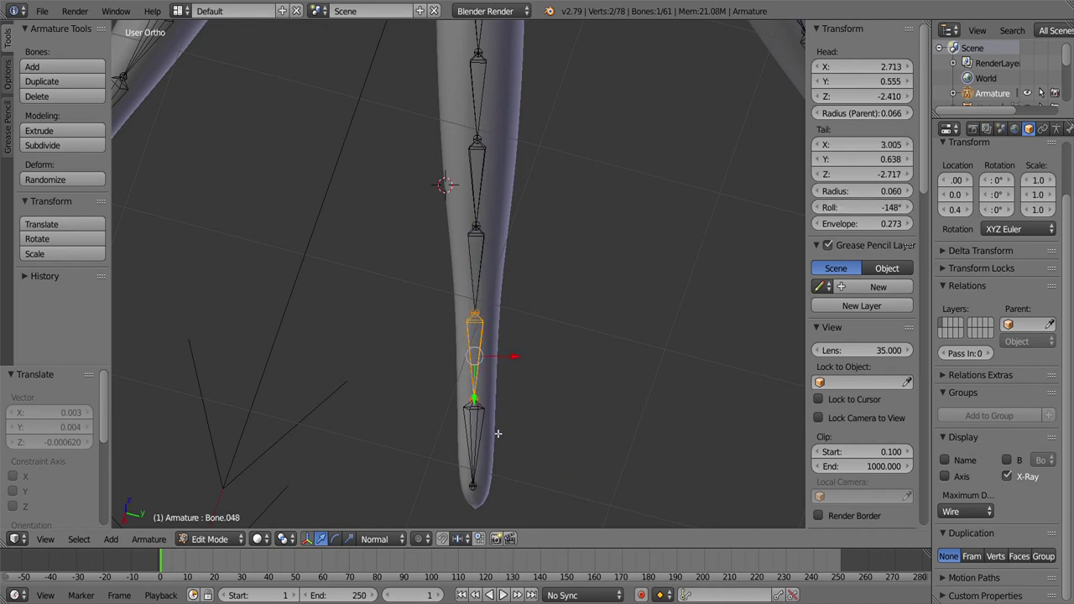
# Step: Step down a third tentacle chain bone by bone from the underside of the body
pyautogui.moveTo(395, 347); pyautogui.dragTo(526, 333)
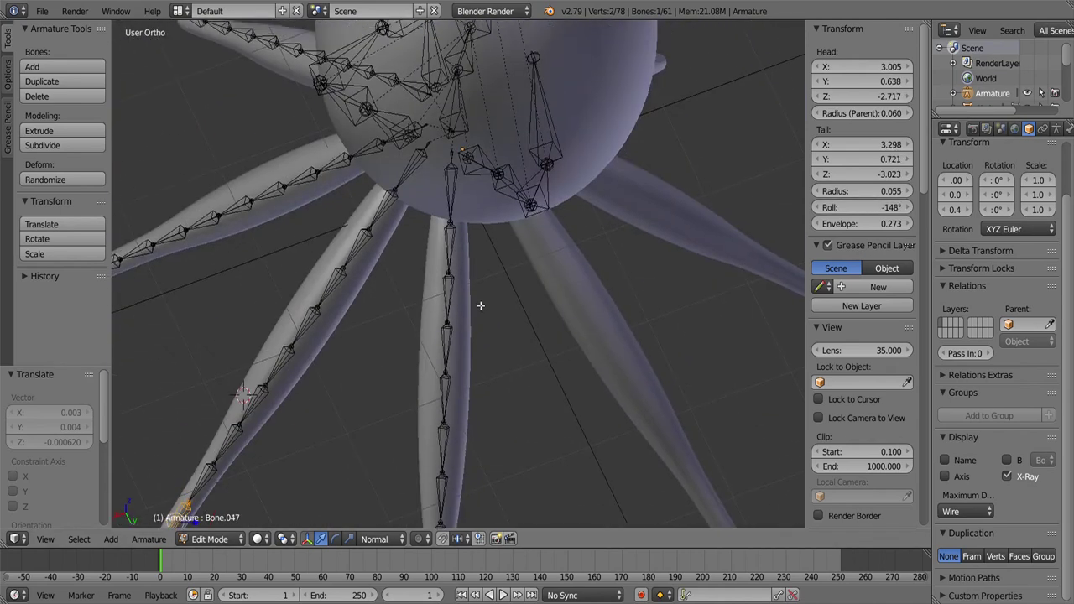
pyautogui.scroll(-3)
pyautogui.scroll(3)
pyautogui.rightClick(540, 220)
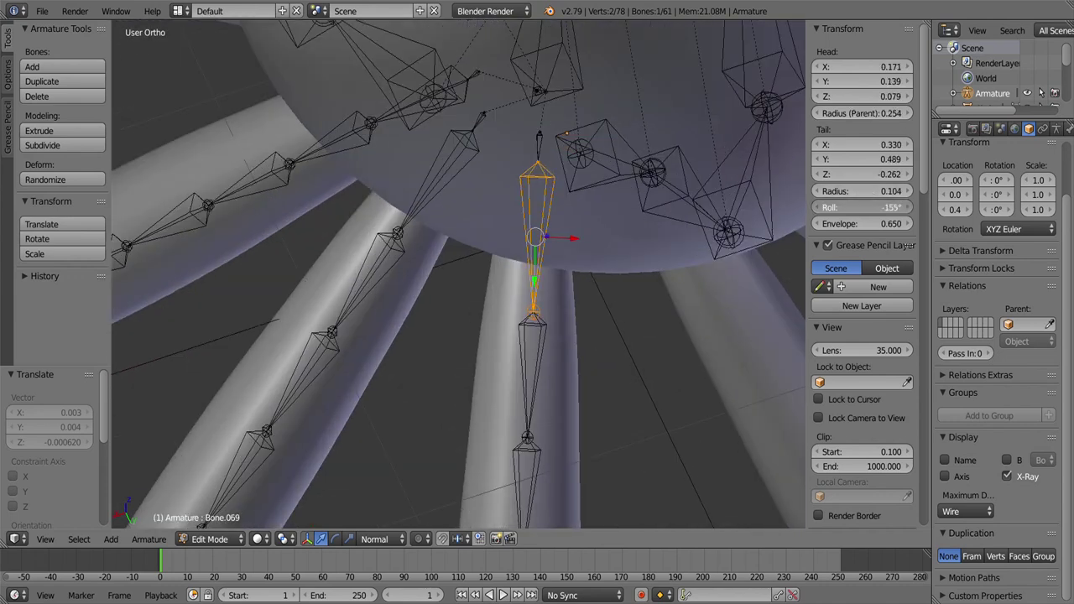
pyautogui.rightClick(539, 219)
pyautogui.moveTo(539, 219); pyautogui.dragTo(623, 251)
pyautogui.press(']')
pyautogui.press(']')
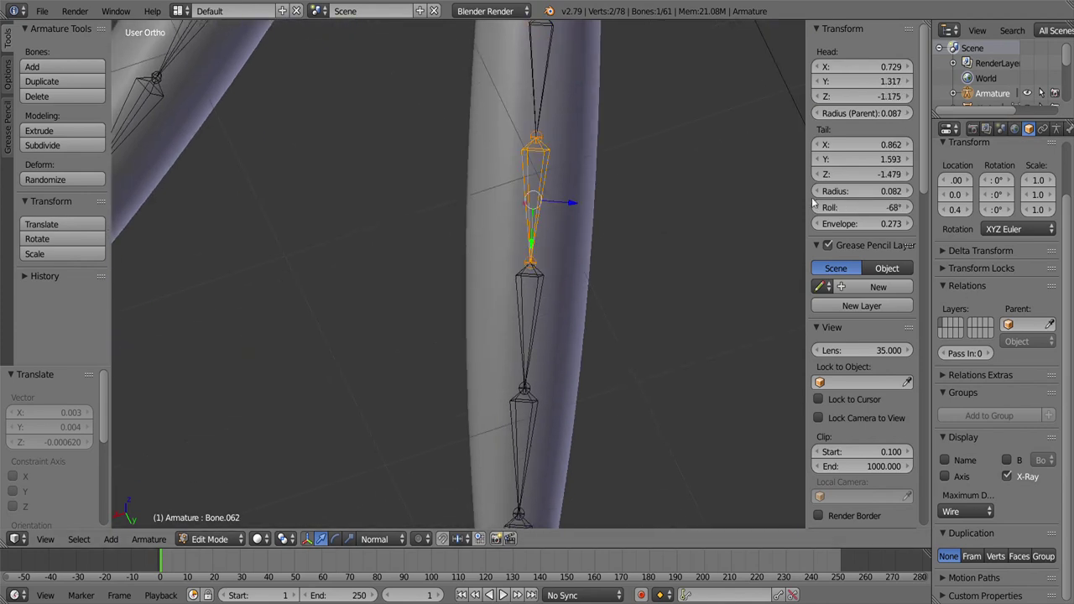
pyautogui.press(']')
pyautogui.press(']')
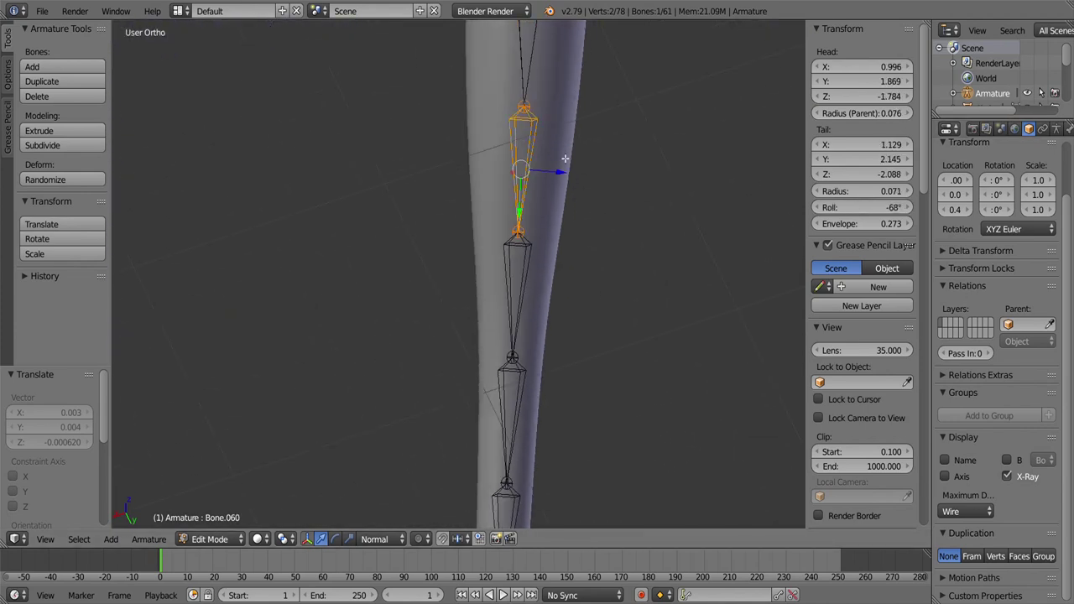
pyautogui.press(']')
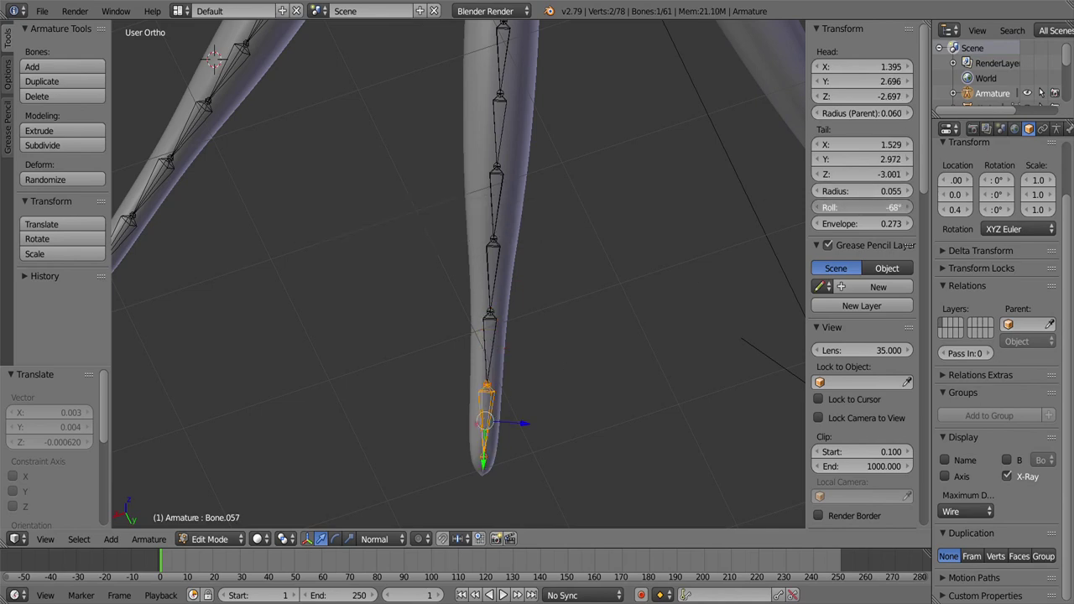
# Step: Zoom out to the front view and box-select the tentacle bones
pyautogui.scroll(-3)
pyautogui.moveTo(762, 175); pyautogui.dragTo(389, 376)
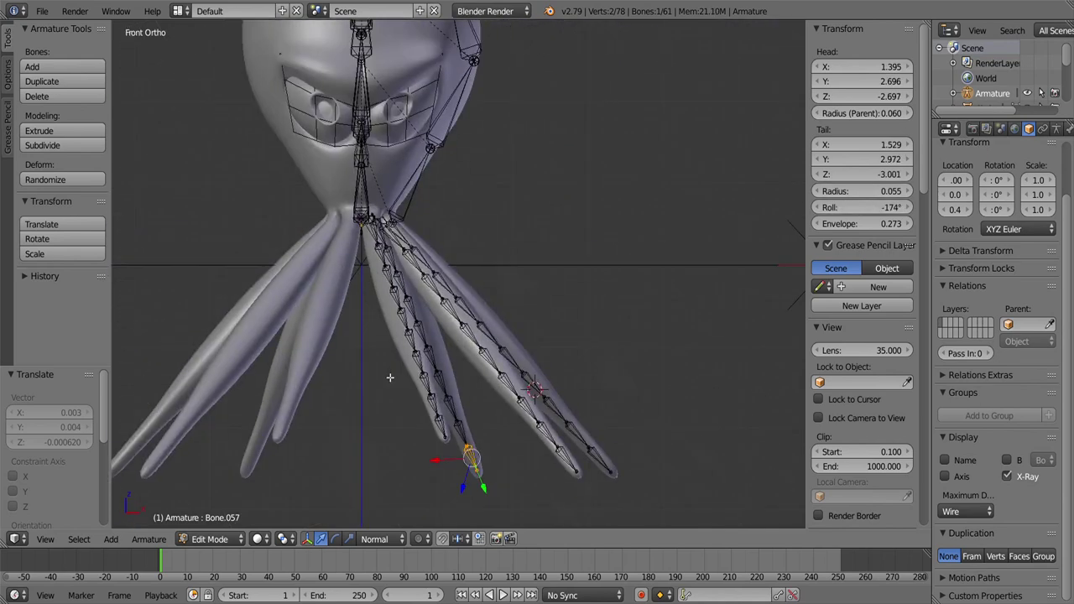
pyautogui.press('KP_1')
pyautogui.press('b')
pyautogui.moveTo(591, 435); pyautogui.dragTo(449, 32)
# Step: Select the right-side tentacle bones and Copy To Selected the active bone's roll
pyautogui.moveTo(449, 31); pyautogui.dragTo(349, 393)
pyautogui.scroll(3)
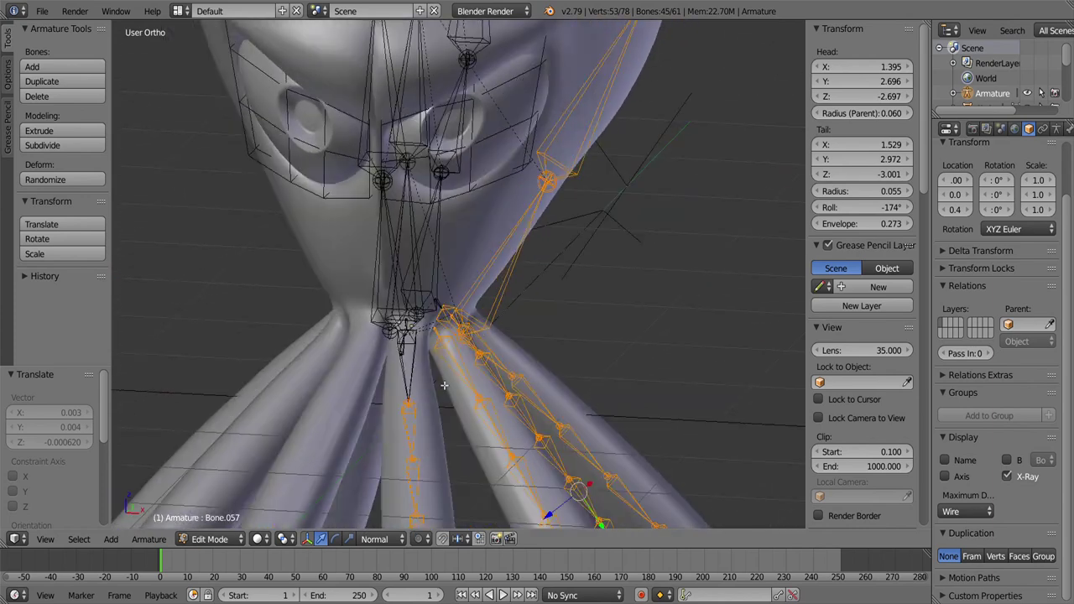
pyautogui.scroll(-3)
pyautogui.press('KP_1')
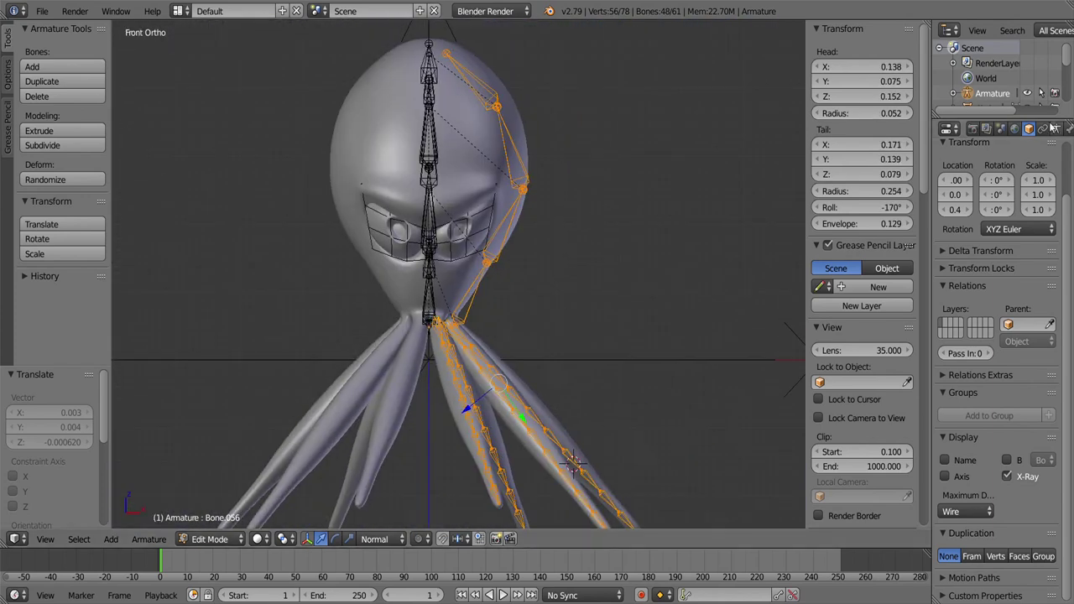
pyautogui.click(1007, 129)
pyautogui.write('Bone.L')
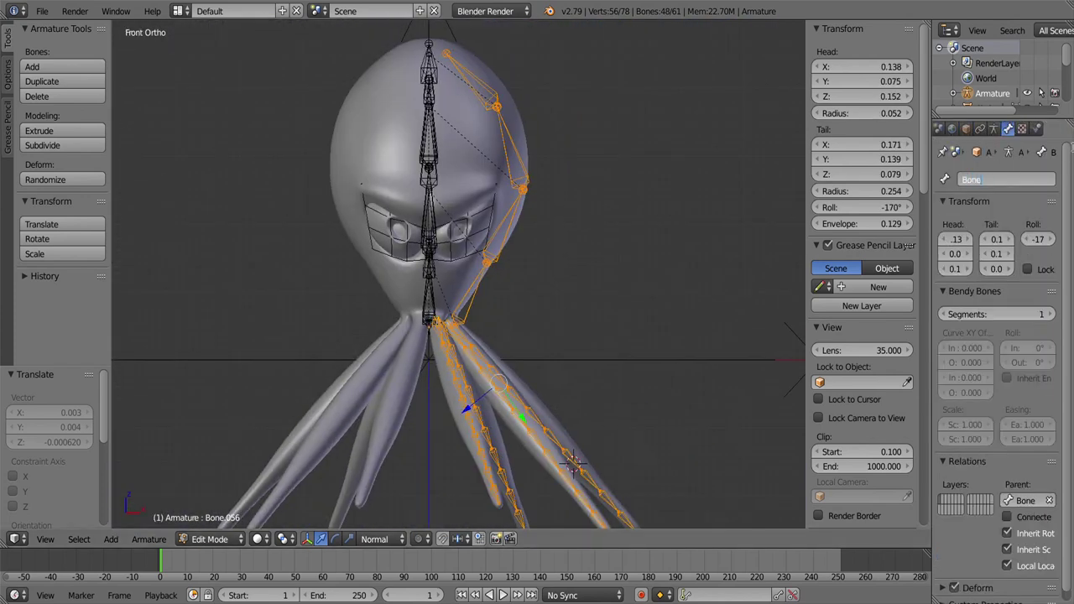
pyautogui.rightClick(997, 183)
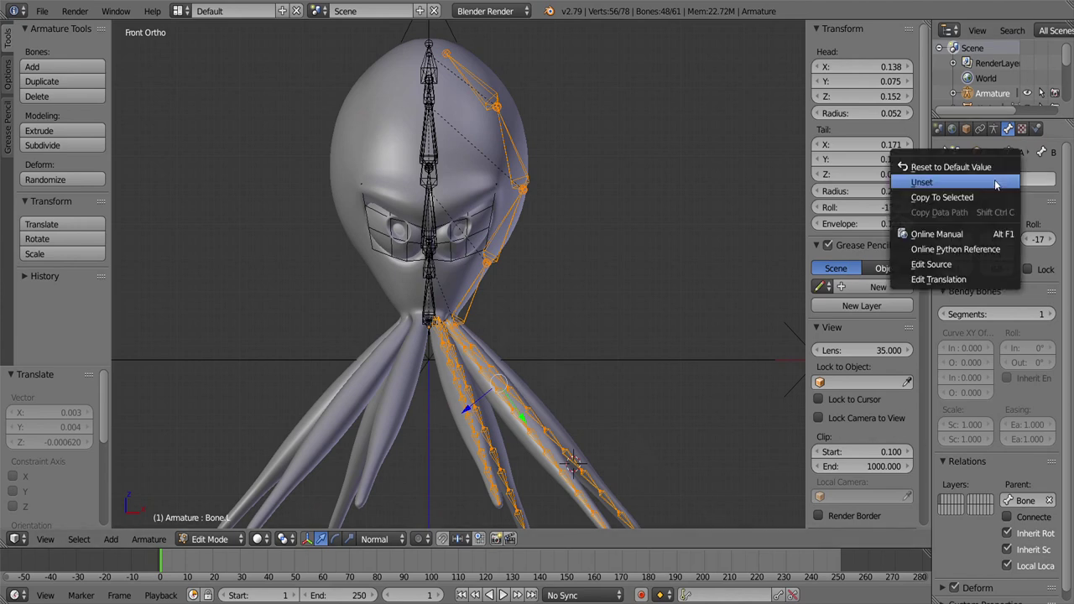
pyautogui.click(985, 197)
# Step: Symmetrize all bones into matching .L/.R tentacle chains
pyautogui.press('a')
pyautogui.press('a')
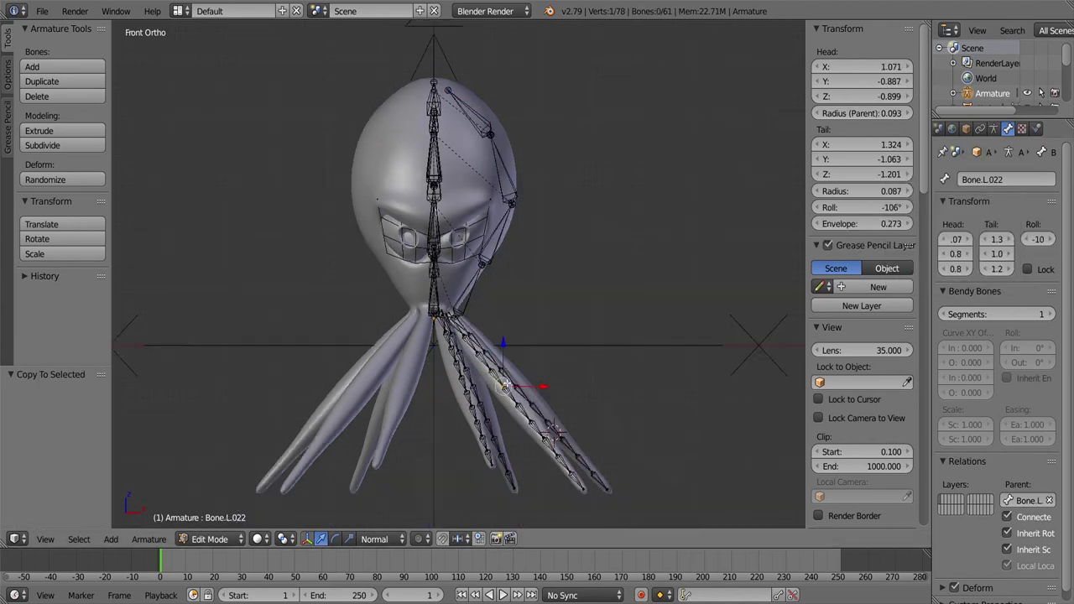
pyautogui.press('w')
pyautogui.click(515, 483)
# Step: Duplicate the forehead bone and extrude a chain of bones along the brow
pyautogui.press('a')
pyautogui.moveTo(469, 386); pyautogui.dragTo(342, 269)
pyautogui.press('KP_1')
pyautogui.scroll(3)
pyautogui.rightClick(344, 251)
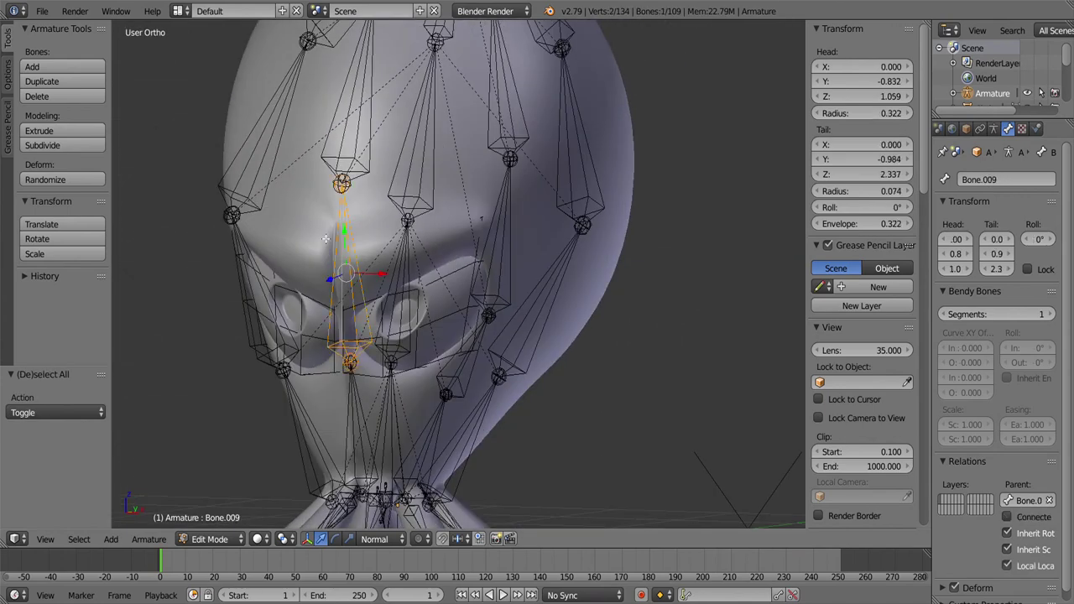
pyautogui.press('KP_1')
pyautogui.rightClick(412, 276)
pyautogui.hotkey('shift', 'd')
pyautogui.click(456, 131)
pyautogui.click(500, 295)
pyautogui.press('KP_Decimal')
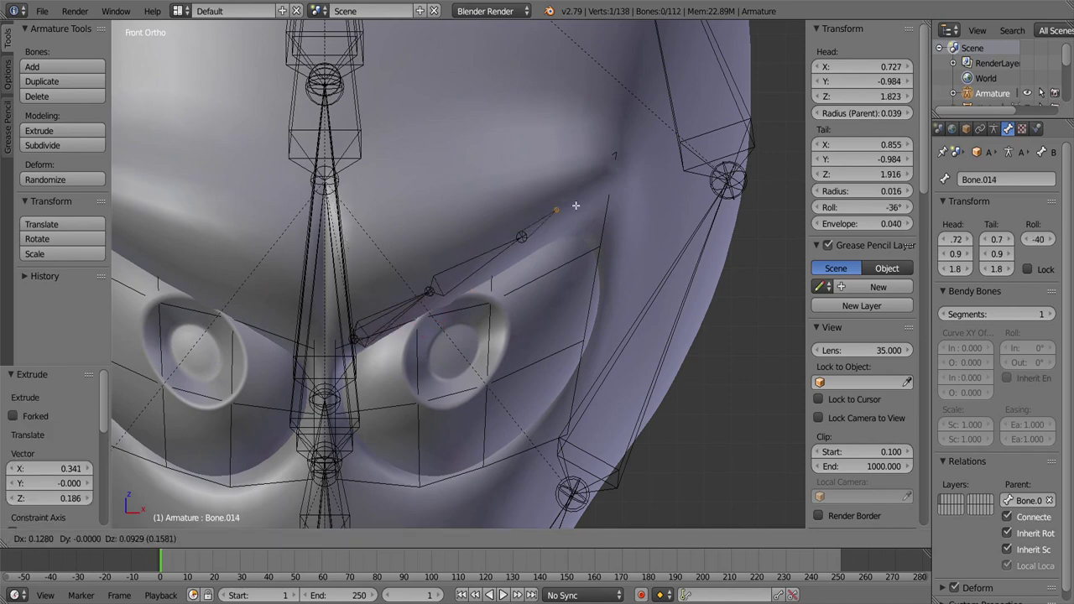
pyautogui.click(635, 171)
pyautogui.moveTo(635, 171); pyautogui.dragTo(490, 174)
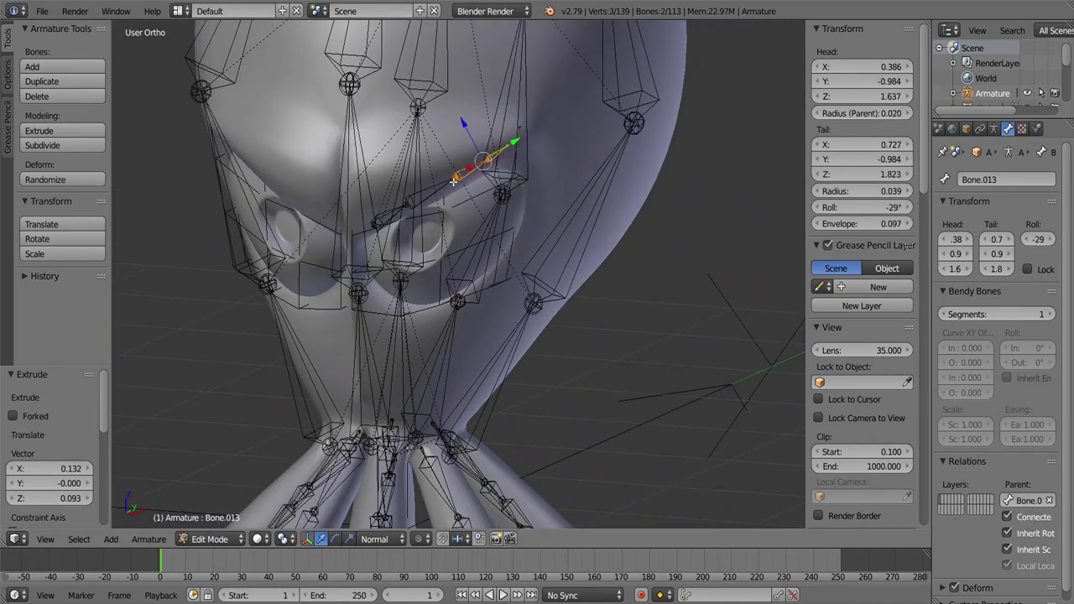
# Step: Hide all non-brow bones and reposition a brow bone from the top view
pyautogui.rightClick(398, 216)
pyautogui.click(78, 538)
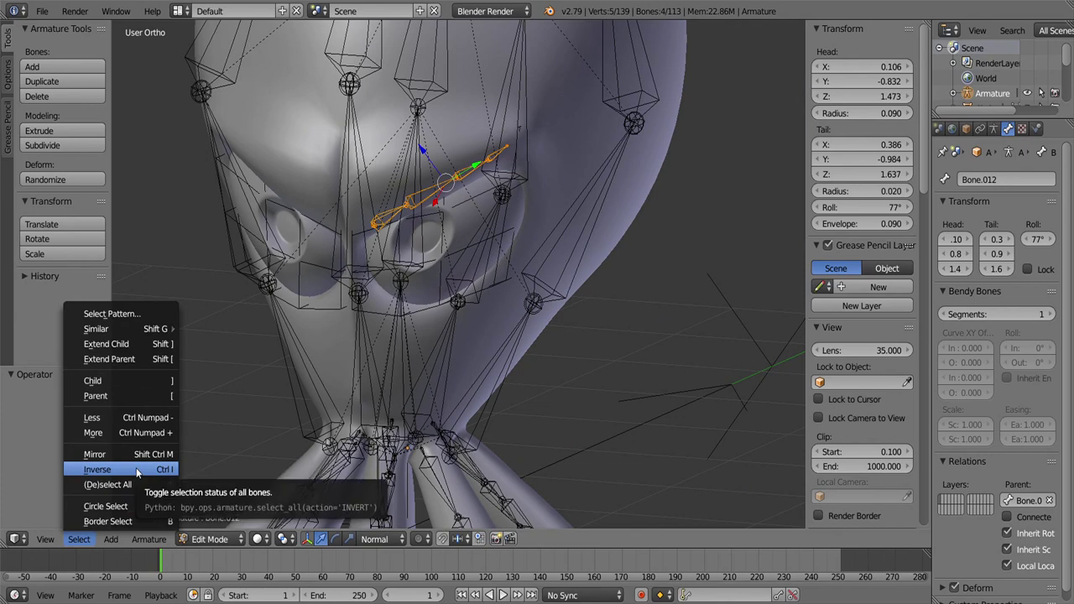
pyautogui.click(136, 468)
pyautogui.press('h')
pyautogui.press('KP_7')
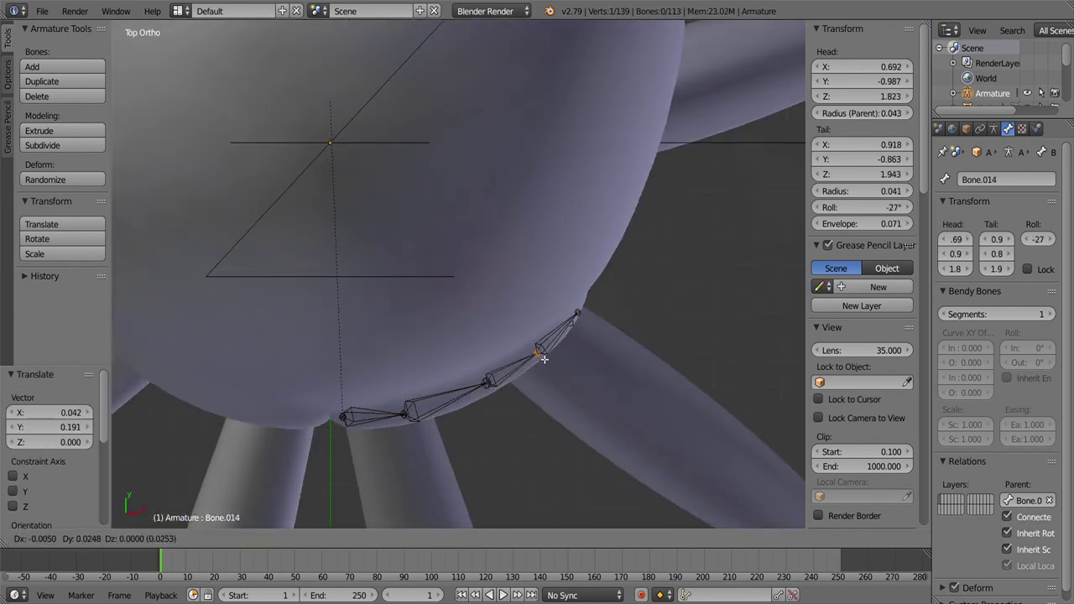
pyautogui.click(544, 359)
pyautogui.press('KP_1')
pyautogui.scroll(3)
pyautogui.press('a')
pyautogui.rightClick(344, 351)
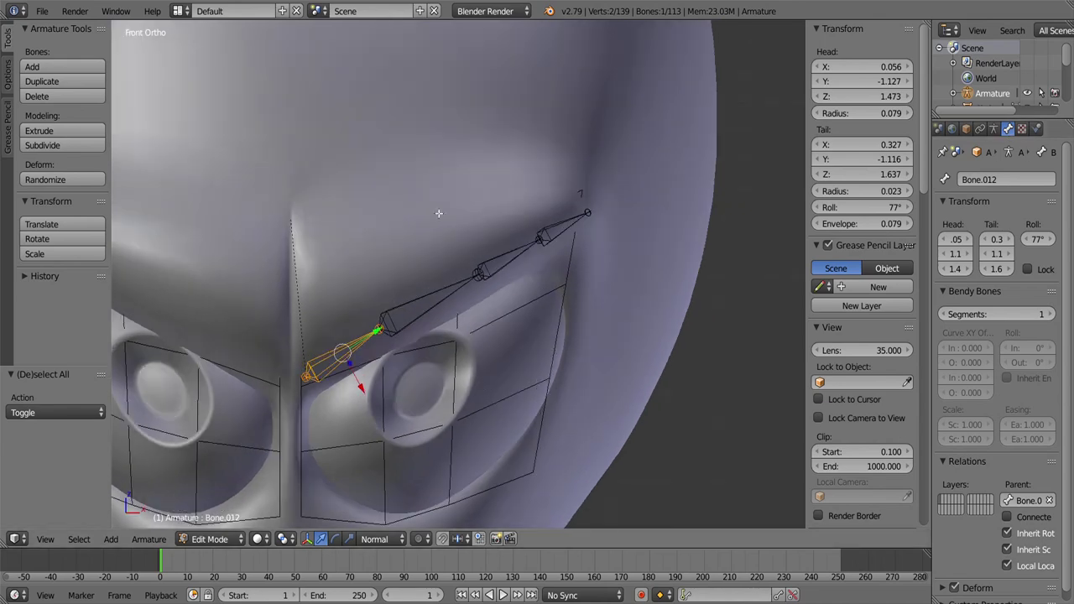
# Step: Copy the first eyebrow bone's roll to the whole brow chain
pyautogui.click(994, 129)
pyautogui.click(964, 128)
pyautogui.moveTo(473, 359); pyautogui.dragTo(508, 334)
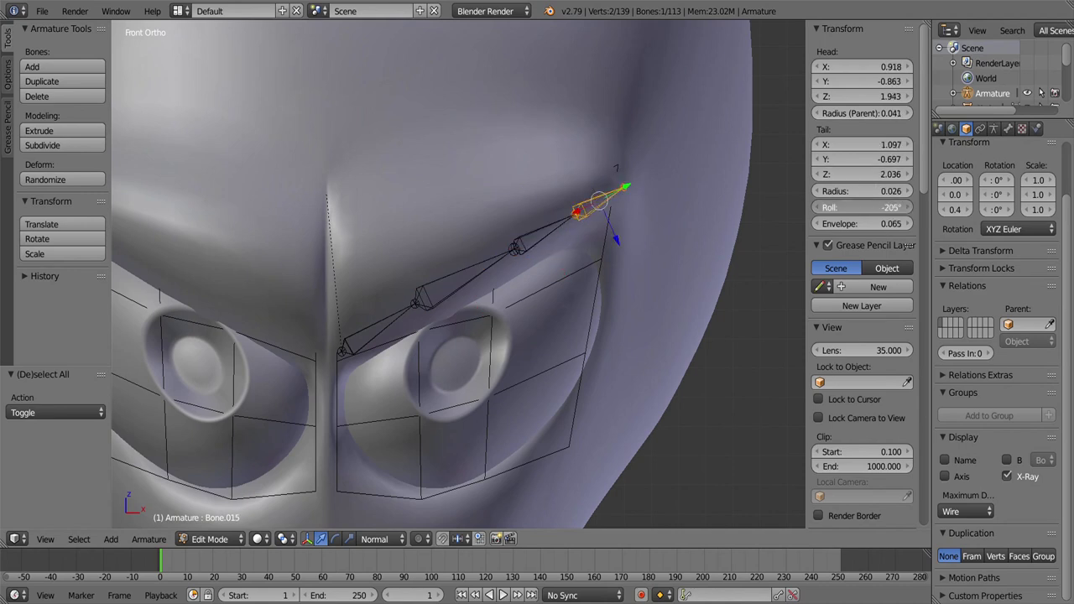
pyautogui.scroll(-3)
pyautogui.scroll(3)
pyautogui.moveTo(453, 276); pyautogui.dragTo(470, 252)
pyautogui.hotkey('ctrl', 'l')
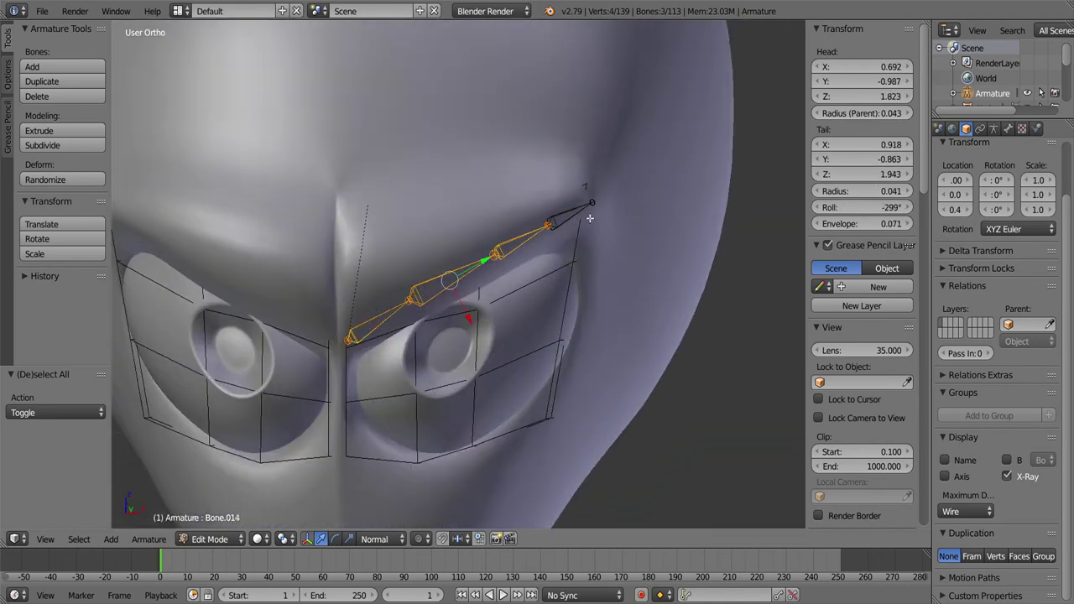
pyautogui.click(1008, 128)
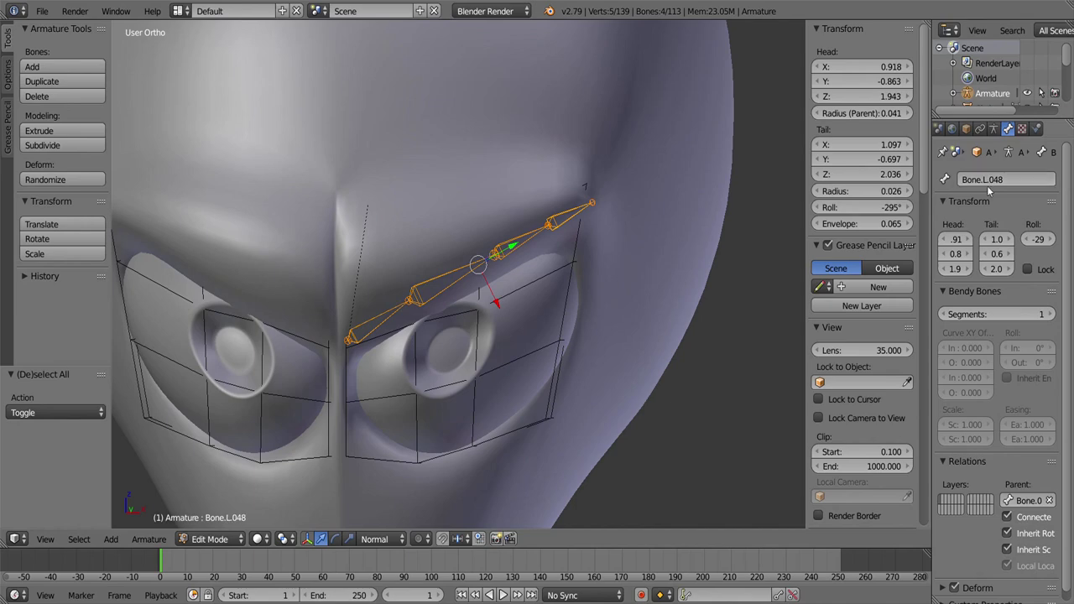
pyautogui.rightClick(987, 188)
pyautogui.click(990, 193)
# Step: Unhide all bones and Symmetrize the eyebrow chain onto the other brow
pyautogui.scroll(-3)
pyautogui.press('a')
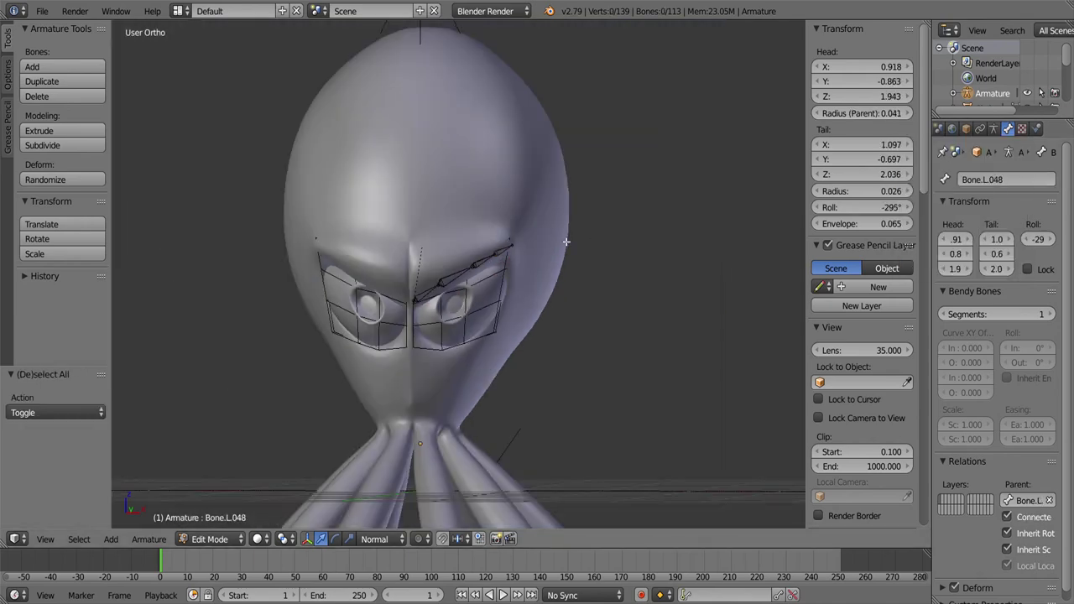
pyautogui.press('a')
pyautogui.press('w')
pyautogui.click(545, 277)
pyautogui.press('a')
pyautogui.moveTo(545, 278); pyautogui.dragTo(537, 277)
pyautogui.scroll(-3)
# Step: Save the rigged octopus file under a new name and return to Object Mode
pyautogui.click(42, 11)
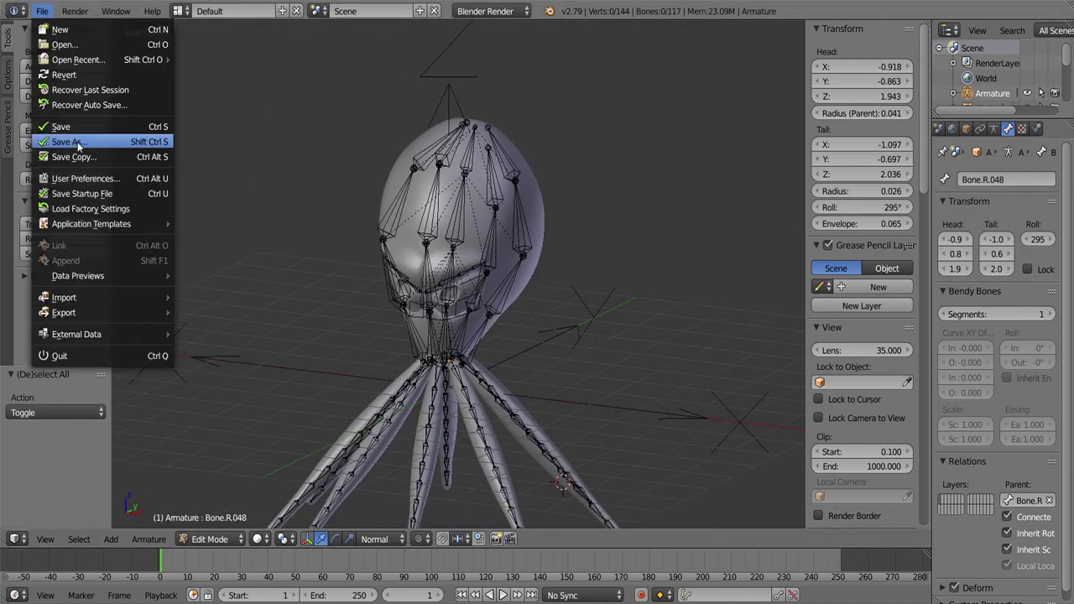
pyautogui.click(72, 139)
pyautogui.click(1025, 50)
pyautogui.press('Tab')
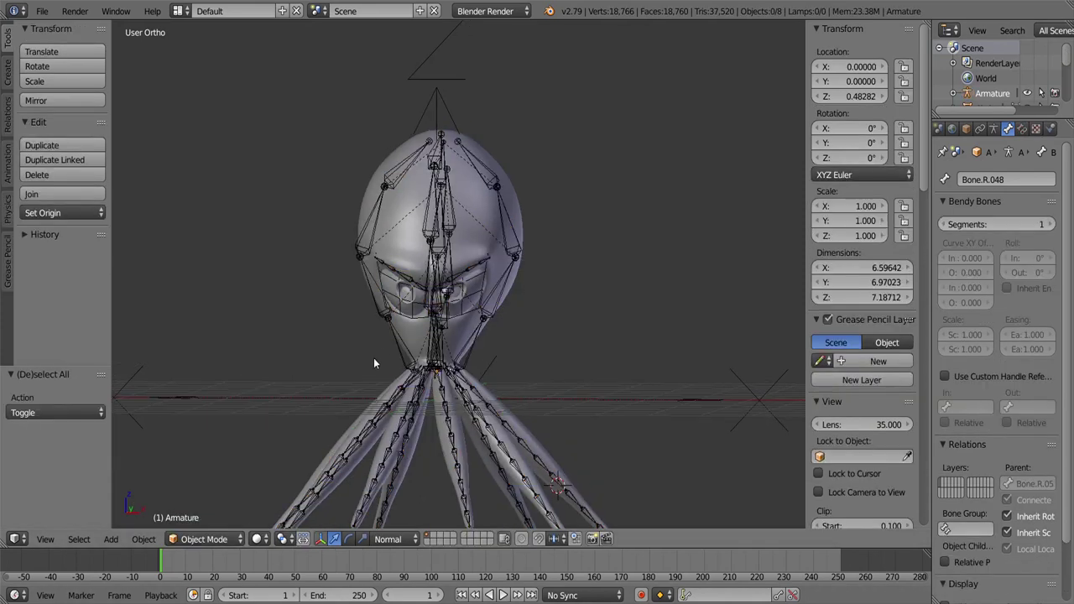
pyautogui.press('KP_1')
# Step: Lower the background reference image's opacity
pyautogui.scroll(-3)
pyautogui.scroll(-3)
pyautogui.moveTo(875, 272); pyautogui.dragTo(865, 272)
pyautogui.scroll(3)
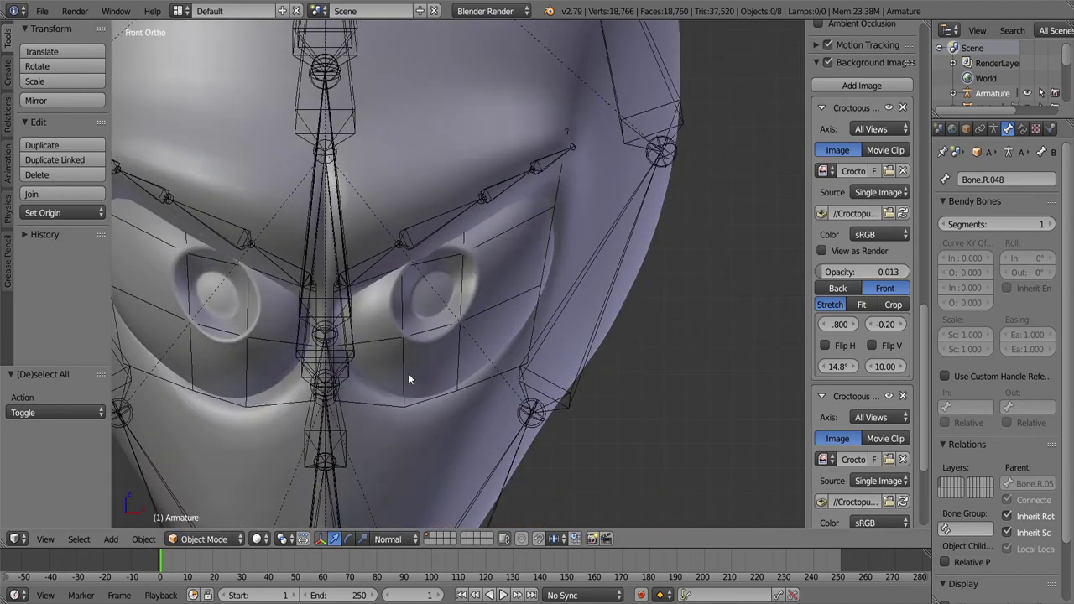
# Step: Enter Edit Mode on the eye mesh, deselect its geometry, then return to Object Mode
pyautogui.rightClick(411, 377)
pyautogui.click(204, 539)
pyautogui.click(204, 503)
pyautogui.press('KP_Decimal')
pyautogui.press('a')
pyautogui.press('a')
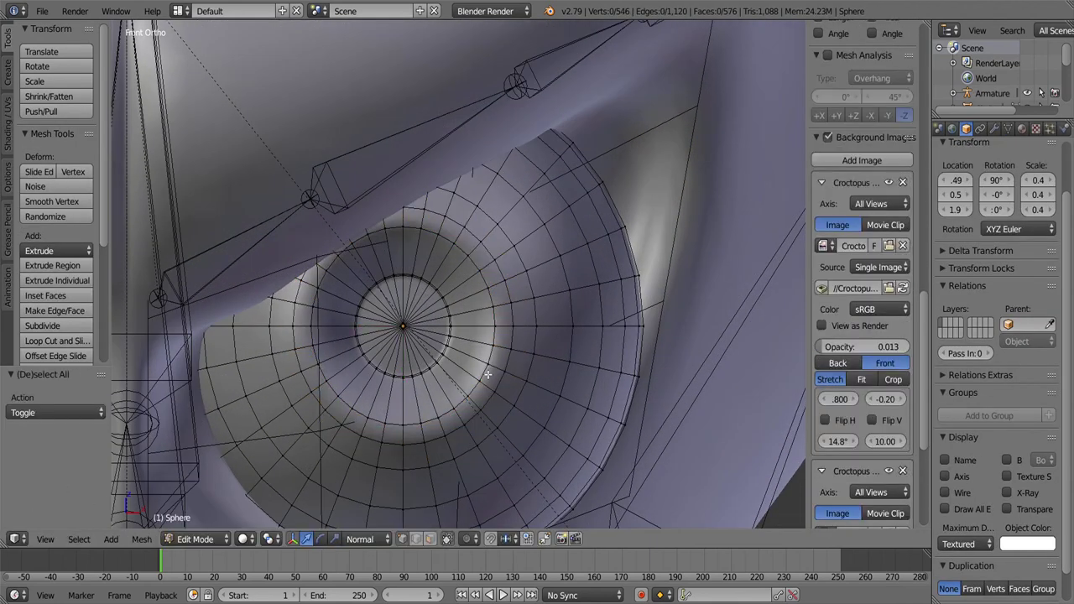
pyautogui.scroll(-3)
pyautogui.click(194, 539)
pyautogui.click(204, 510)
# Step: Fade the reference image's opacity down to 0
pyautogui.scroll(-3)
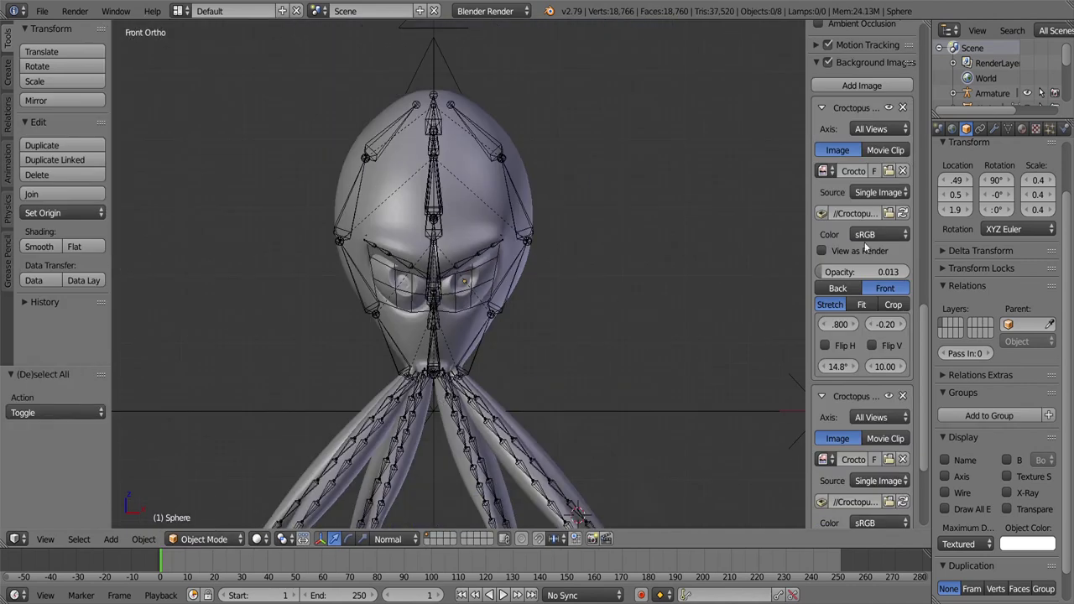
pyautogui.moveTo(864, 271); pyautogui.dragTo(856, 272)
pyautogui.scroll(3)
pyautogui.scroll(3)
# Step: Edit the body mesh and move the selected part back along the Y axis
pyautogui.rightClick(510, 304)
pyautogui.press('Tab')
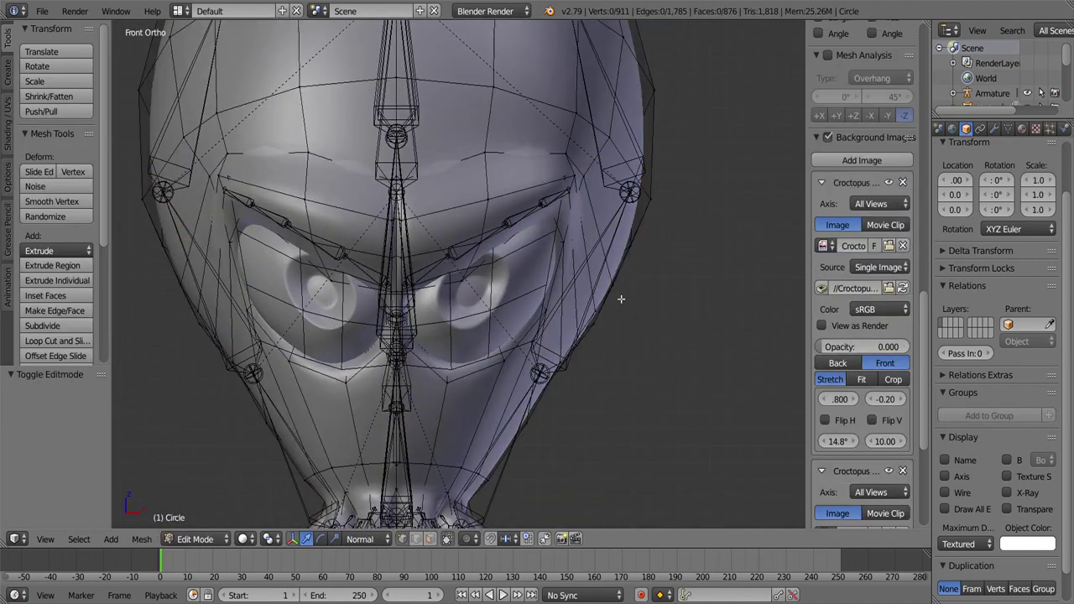
pyautogui.scroll(3)
pyautogui.press('g')
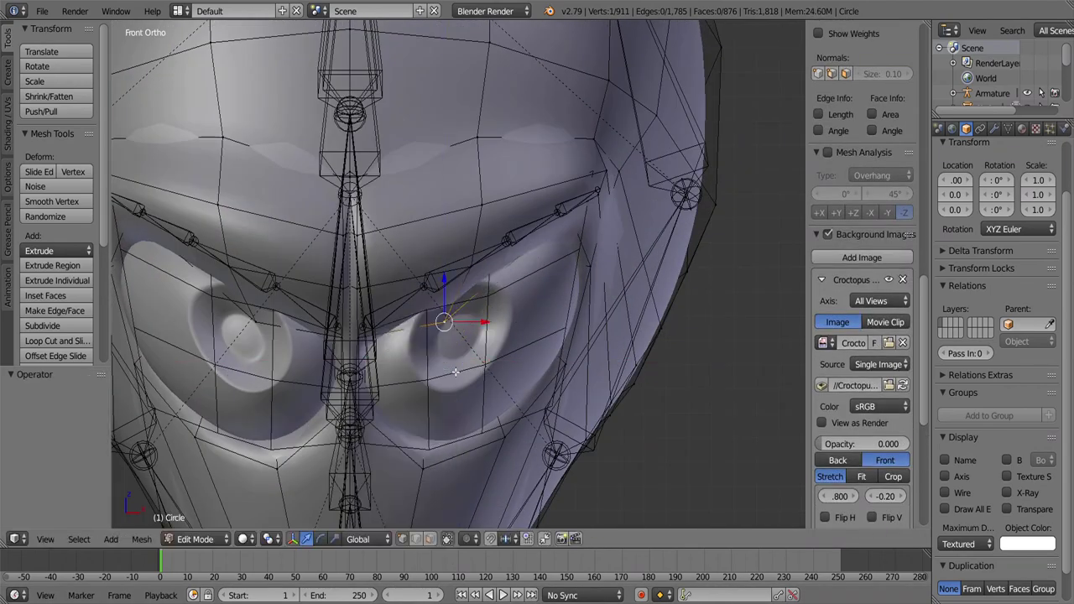
pyautogui.moveTo(456, 372); pyautogui.dragTo(419, 373)
pyautogui.scroll(3)
pyautogui.press('a')
pyautogui.press('g')
pyautogui.press('y')
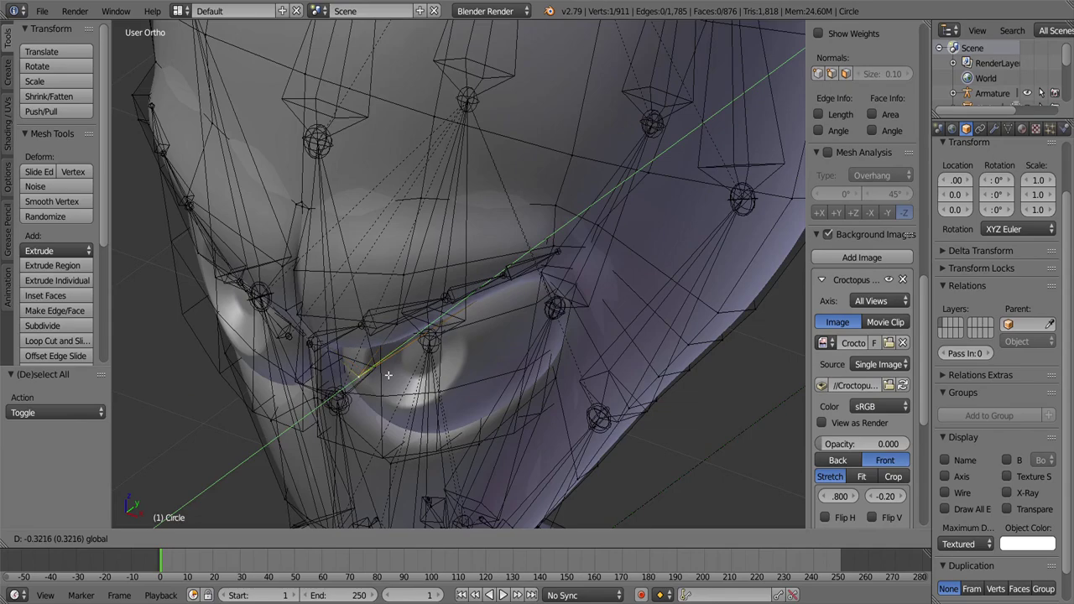
pyautogui.click(388, 375)
# Step: Place the mesh part beside the eye in front view, then return to Object Mode
pyautogui.press('KP_1')
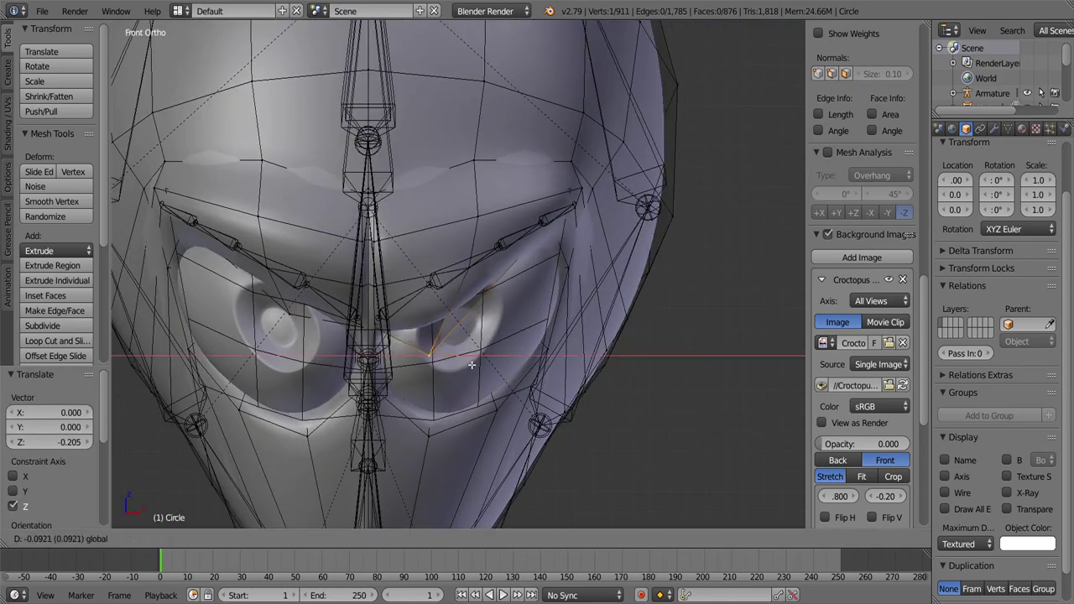
pyautogui.scroll(3)
pyautogui.scroll(3)
pyautogui.scroll(-3)
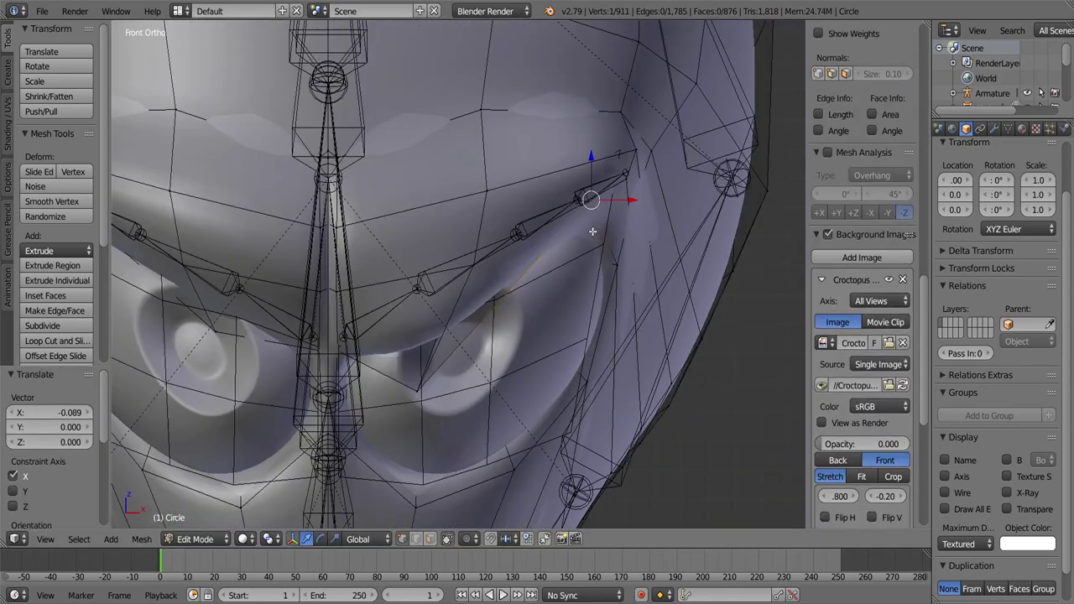
pyautogui.click(596, 210)
pyautogui.scroll(-3)
pyautogui.press('a')
pyautogui.press('w')
pyautogui.press('a')
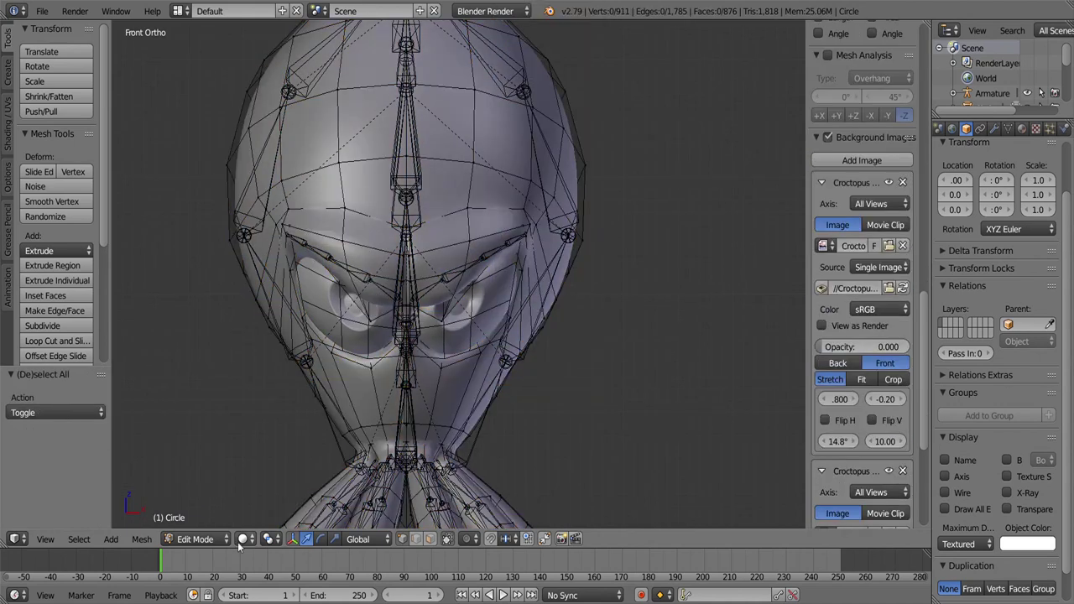
pyautogui.press('Tab')
pyautogui.scroll(3)
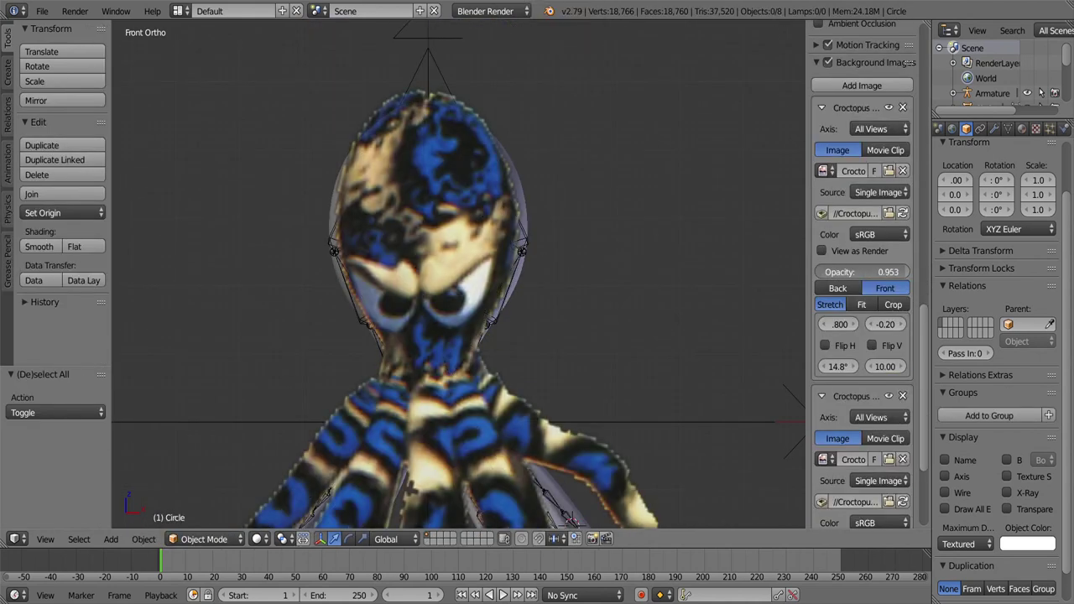
# Step: Set the pivot to Individual Origins and circle-select half of the eye lattice's points
pyautogui.scroll(3)
pyautogui.rightClick(285, 395)
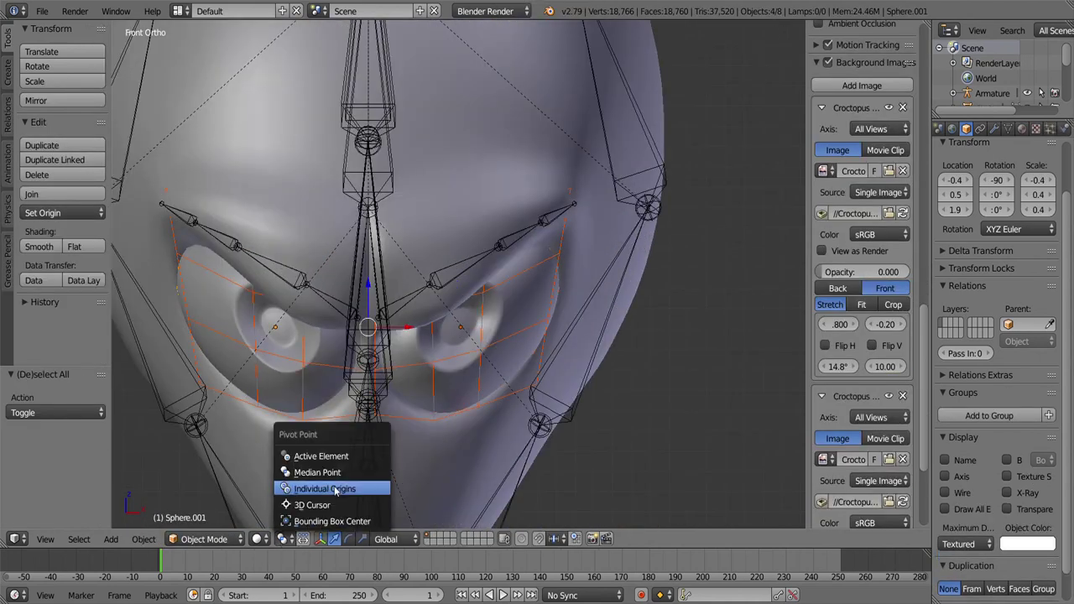
pyautogui.click(335, 489)
pyautogui.press('a')
pyautogui.scroll(-3)
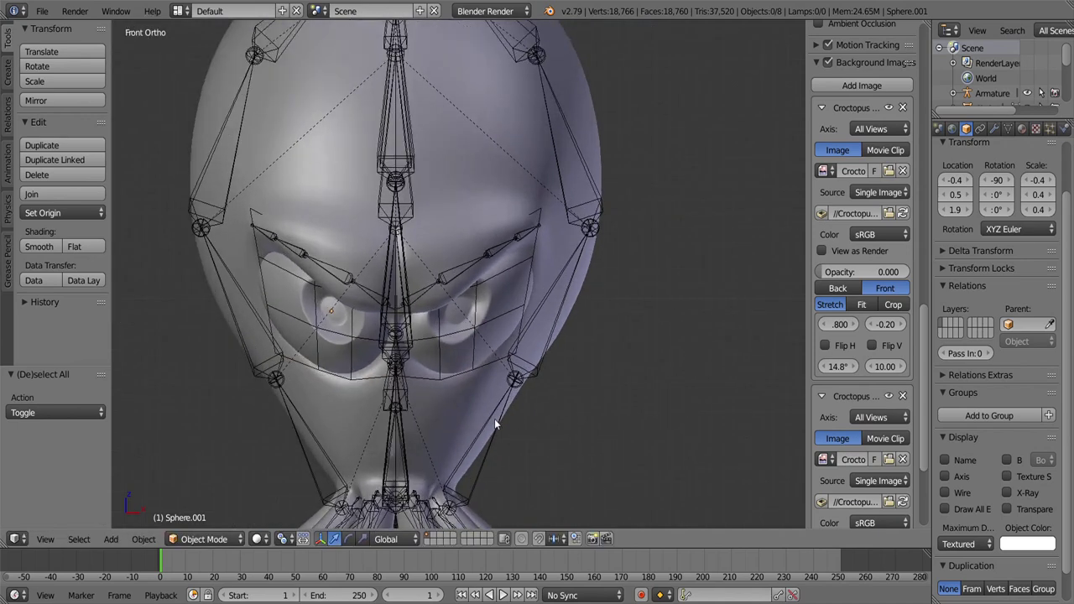
pyautogui.scroll(-3)
pyautogui.scroll(3)
pyautogui.scroll(-3)
pyautogui.rightClick(476, 313)
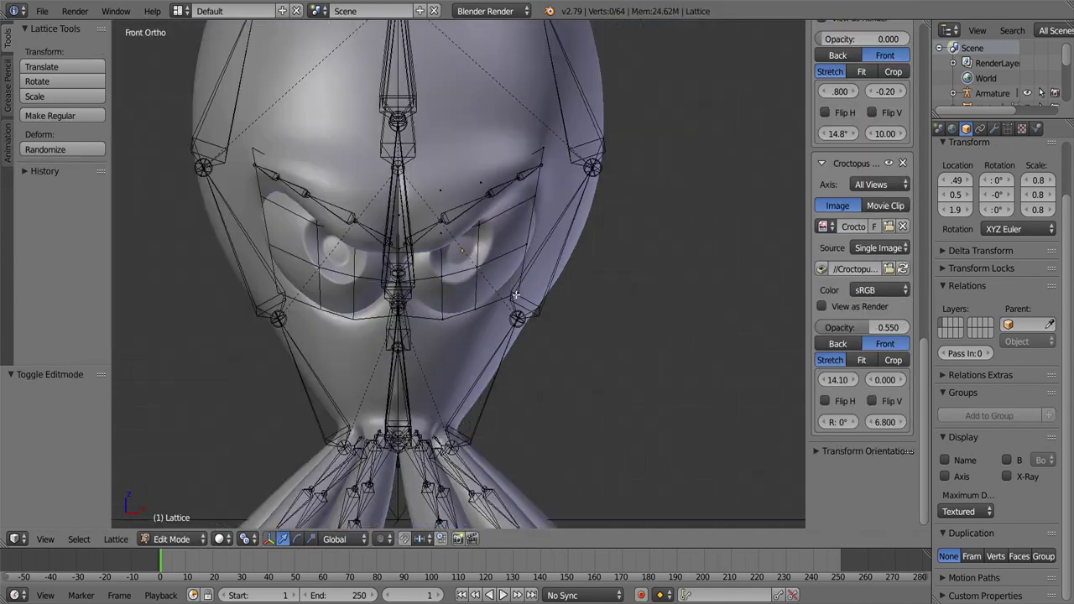
pyautogui.press('c')
pyautogui.moveTo(515, 294); pyautogui.dragTo(453, 182)
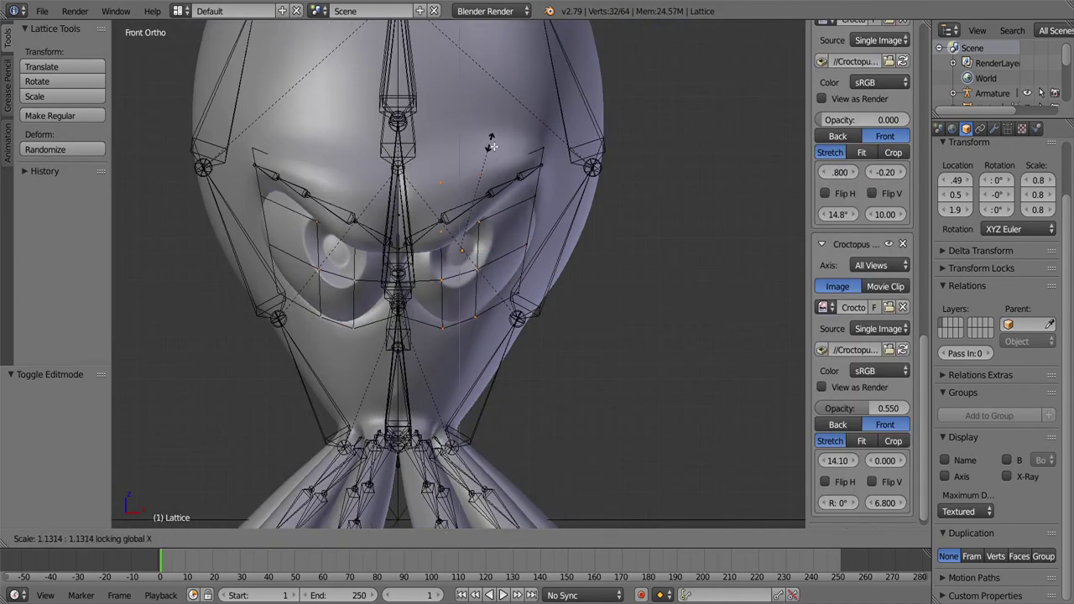
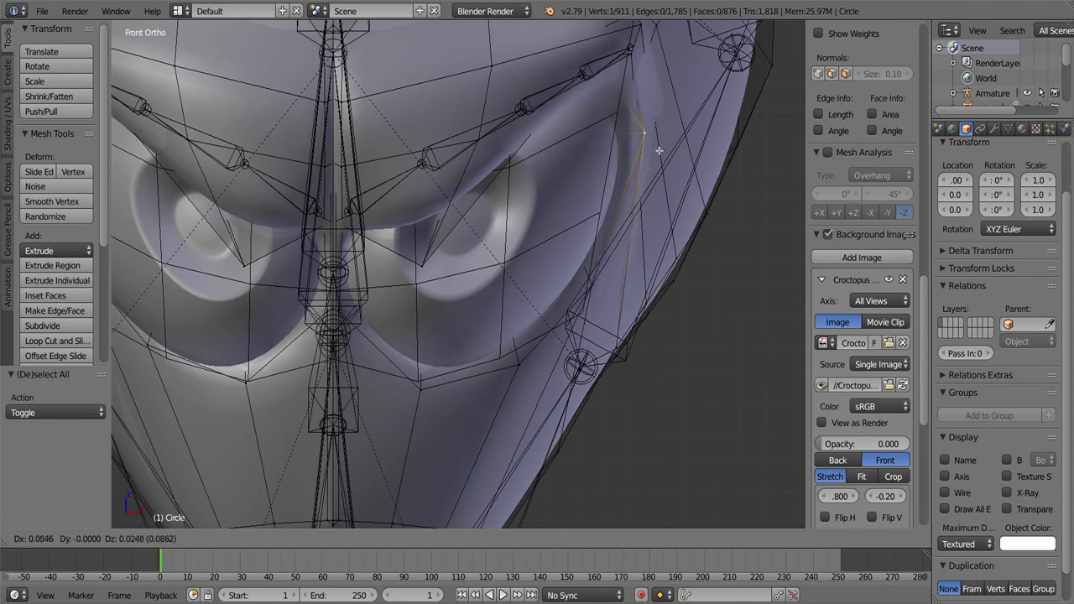
# Step: Return to Object Mode and save the scene under a new file name
pyautogui.click(201, 539)
pyautogui.click(230, 519)
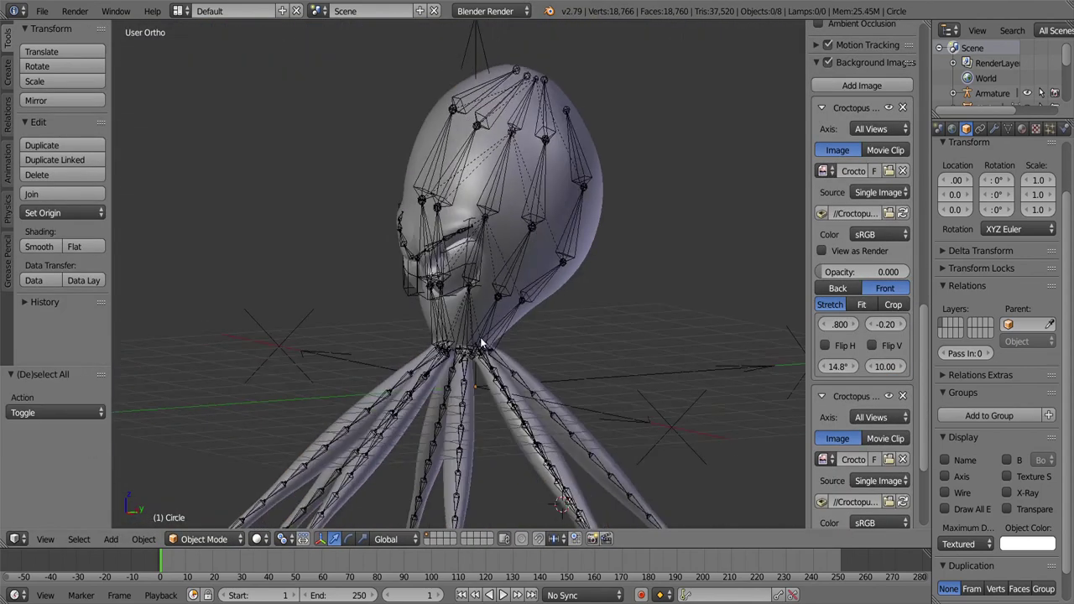
pyautogui.click(42, 11)
pyautogui.click(121, 104)
pyautogui.press('Return')
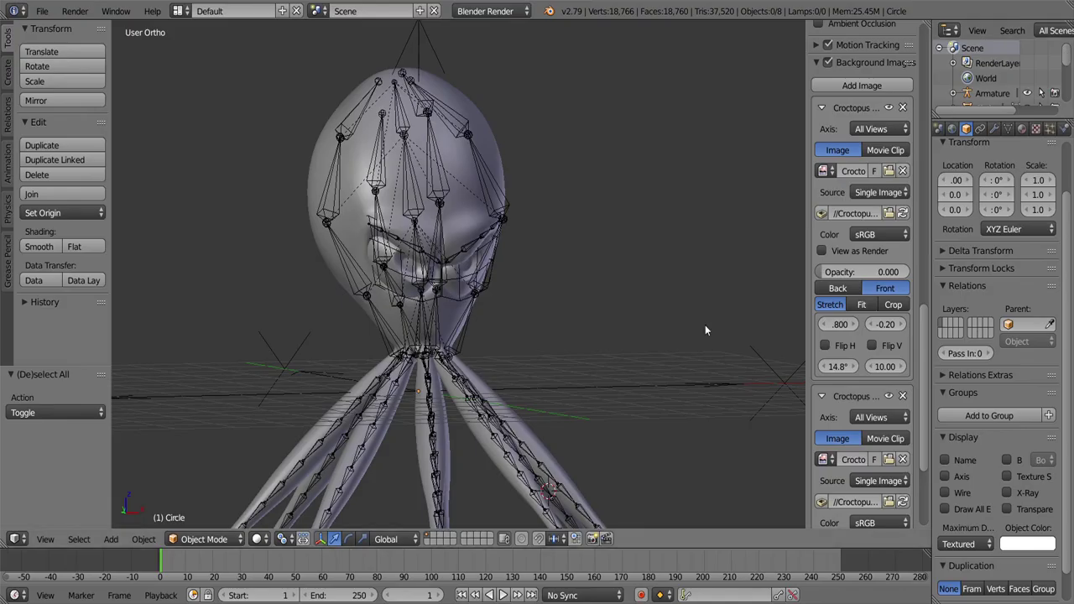
# Step: In the armature's Edit Mode, snap the 3D cursor to Bone.001 at the top of the head
pyautogui.moveTo(705, 324); pyautogui.dragTo(458, 295)
pyautogui.rightClick(458, 295)
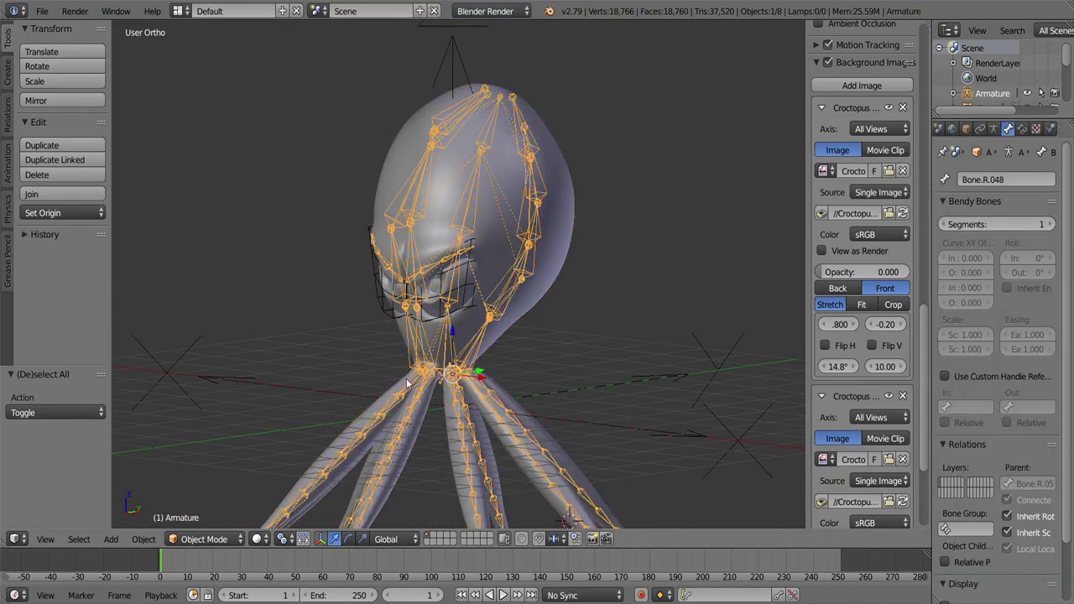
pyautogui.press('Tab')
pyautogui.press('KP_3')
pyautogui.rightClick(547, 155)
pyautogui.moveTo(565, 223); pyautogui.dragTo(528, 340)
pyautogui.hotkey('shift', 's')
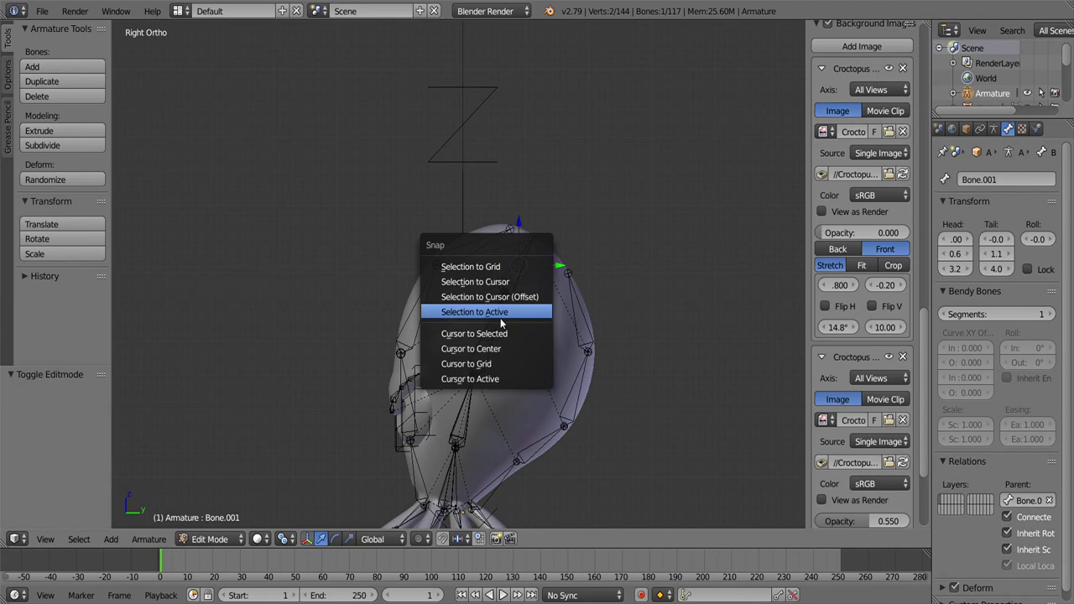
pyautogui.click(503, 310)
# Step: Add a new bone at the cursor and raise it 1.527 along Z above the head
pyautogui.hotkey('shift', 'a')
pyautogui.scroll(-3)
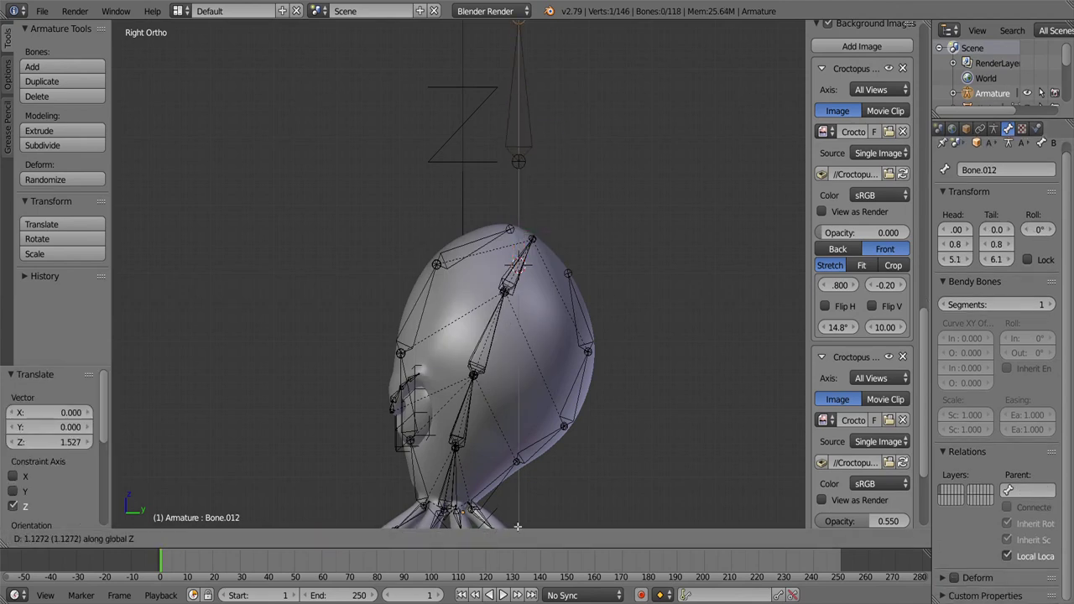
pyautogui.click(517, 526)
pyautogui.press('a')
pyautogui.moveTo(517, 503); pyautogui.dragTo(499, 173)
pyautogui.click(993, 129)
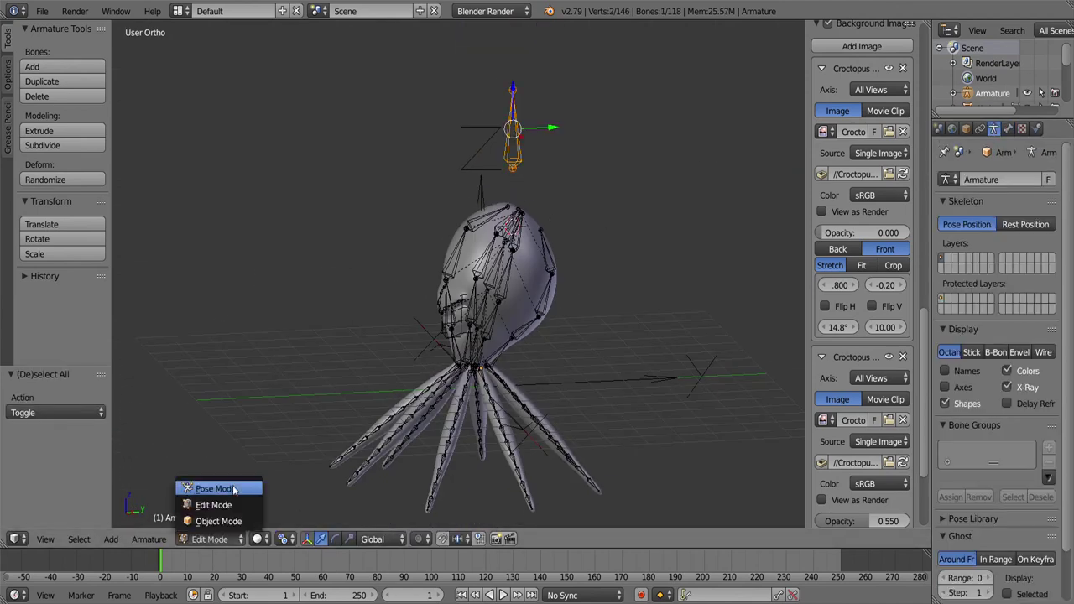
# Step: In Pose Mode, add a Non-Deform bone group with a blue colour set
pyautogui.click(234, 489)
pyautogui.click(1048, 448)
pyautogui.click(981, 531)
pyautogui.click(864, 451)
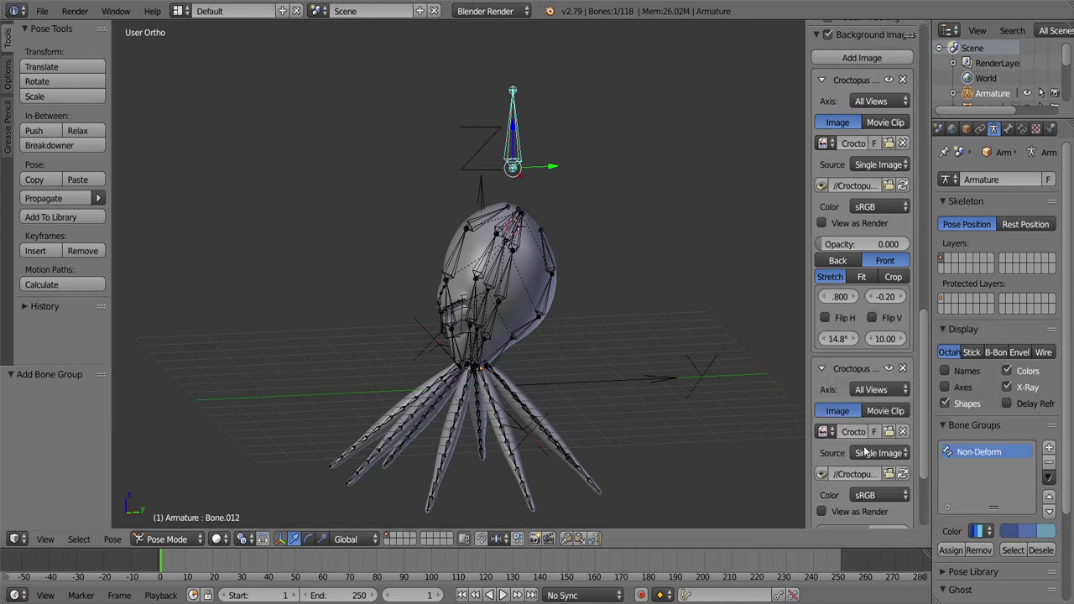
# Step: Select the connected tentacle bone chain and give the Main group a yellow colour set
pyautogui.press('l')
pyautogui.moveTo(460, 321); pyautogui.dragTo(424, 394)
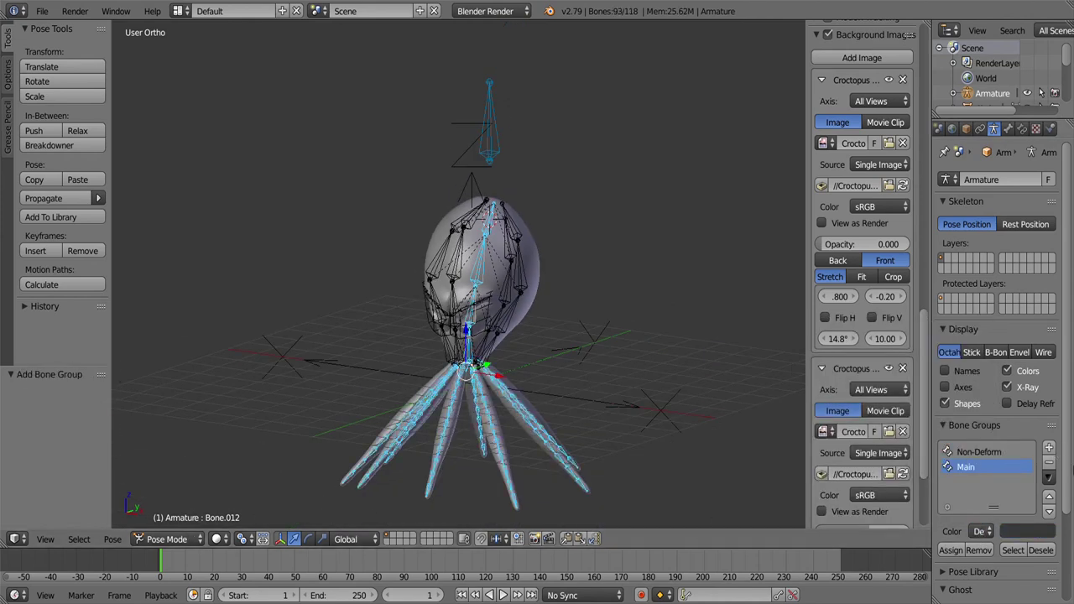
pyautogui.click(981, 531)
pyautogui.click(805, 472)
# Step: Return the armature to Object Mode, select the octopus mesh and view it from the front
pyautogui.press('a')
pyautogui.moveTo(595, 439); pyautogui.dragTo(596, 361)
pyautogui.scroll(3)
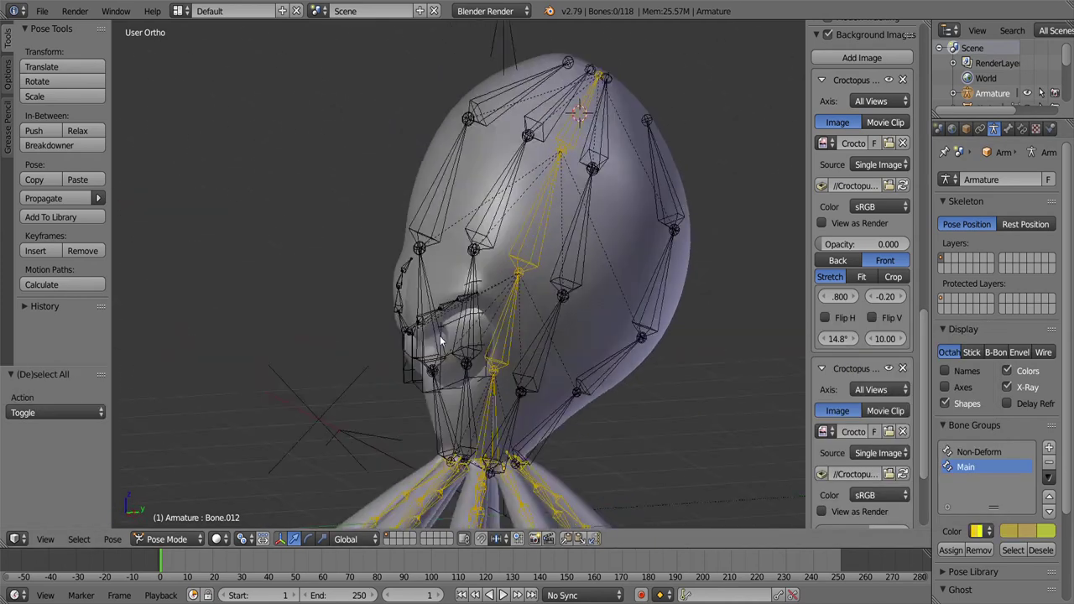
pyautogui.moveTo(440, 340); pyautogui.dragTo(498, 278)
pyautogui.scroll(-3)
pyautogui.moveTo(569, 260); pyautogui.dragTo(468, 357)
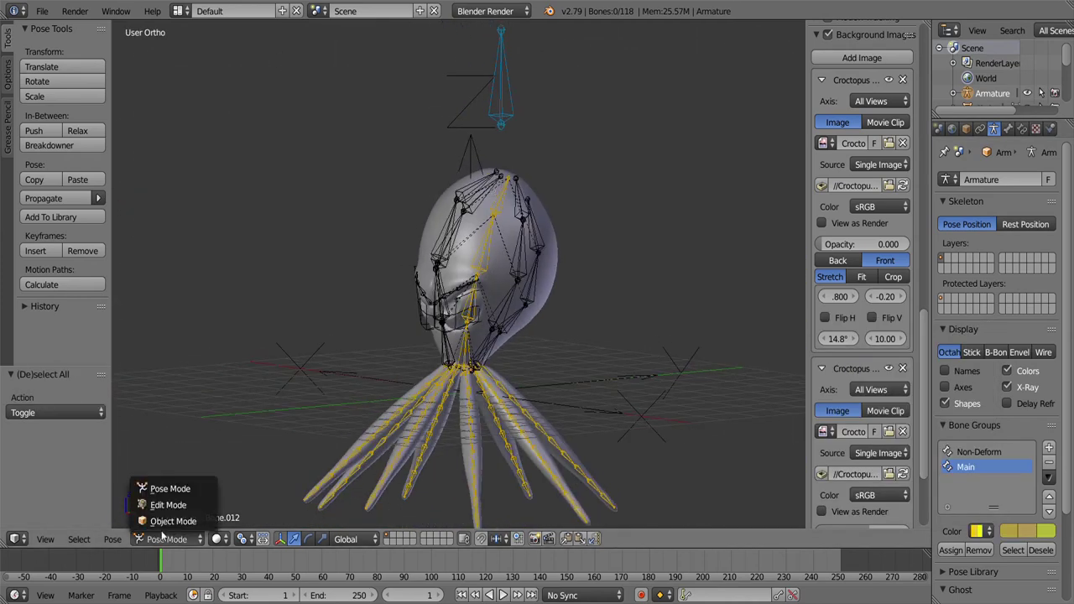
pyautogui.click(173, 521)
pyautogui.rightClick(484, 370)
pyautogui.press('KP_1')
# Step: Parent the octopus mesh to the armature with automatic weights
pyautogui.rightClick(444, 102)
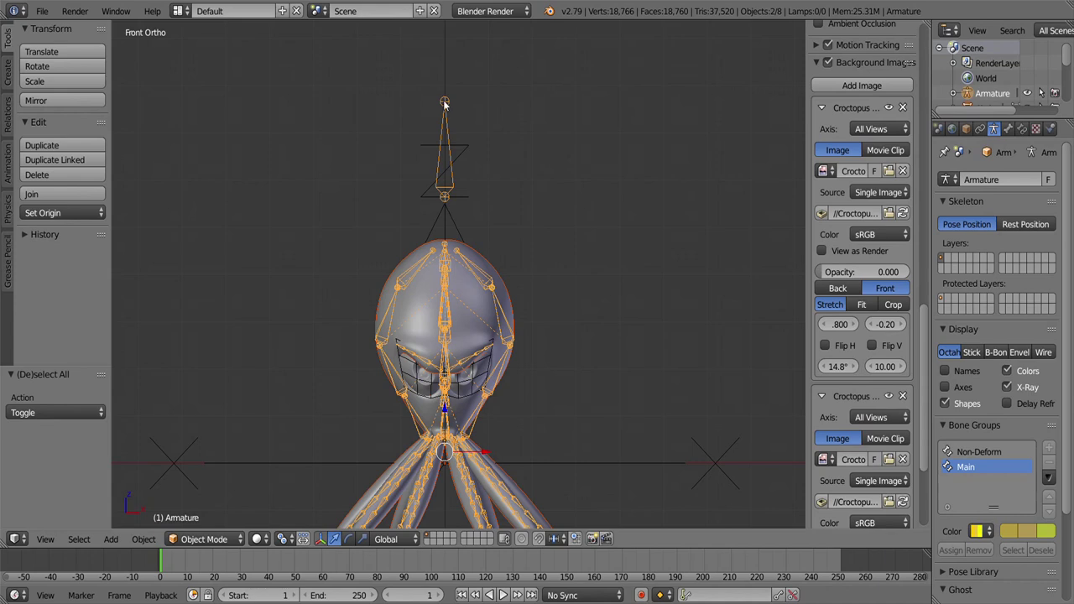
pyautogui.hotkey('ctrl', 'p')
pyautogui.click(431, 153)
pyautogui.press('a')
pyautogui.moveTo(431, 153); pyautogui.dragTo(496, 266)
# Step: In Pose Mode, test-rotate a head bone to check the binding, then cancel it
pyautogui.rightClick(497, 266)
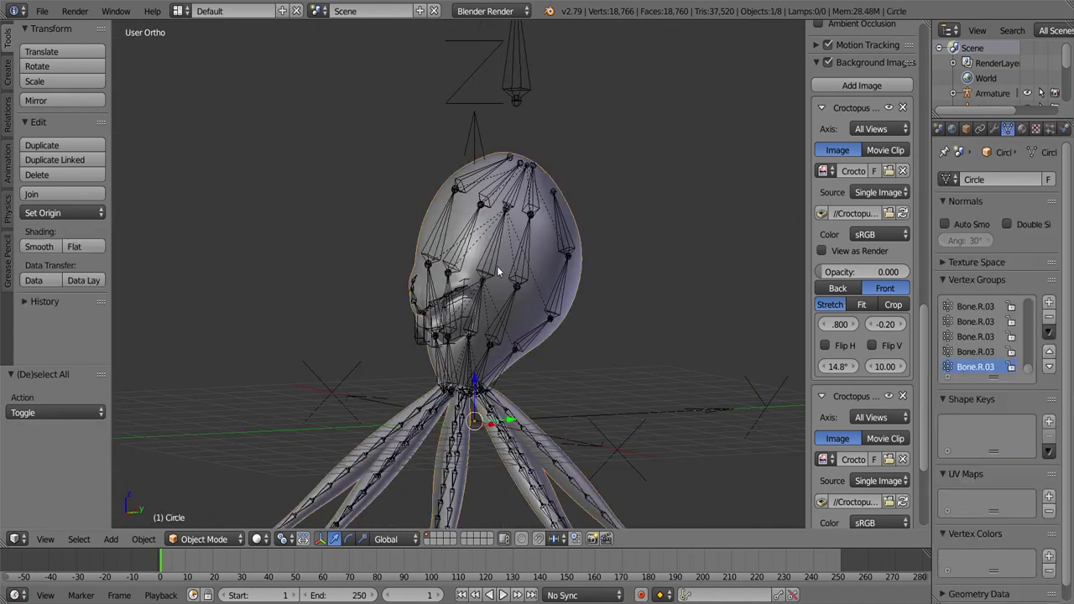
pyautogui.rightClick(496, 266)
pyautogui.click(203, 538)
pyautogui.click(198, 489)
pyautogui.rightClick(495, 243)
pyautogui.press('r')
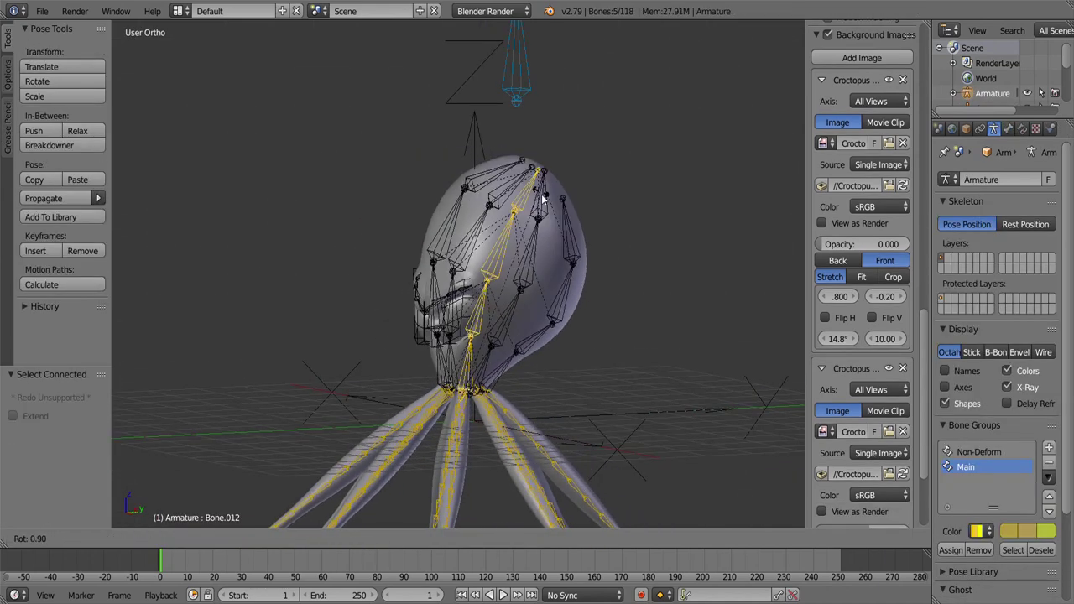
pyautogui.rightClick(535, 248)
# Step: Rotate the selected tentacle bones so one tentacle curls upward
pyautogui.moveTo(535, 248); pyautogui.dragTo(478, 283)
pyautogui.press('a')
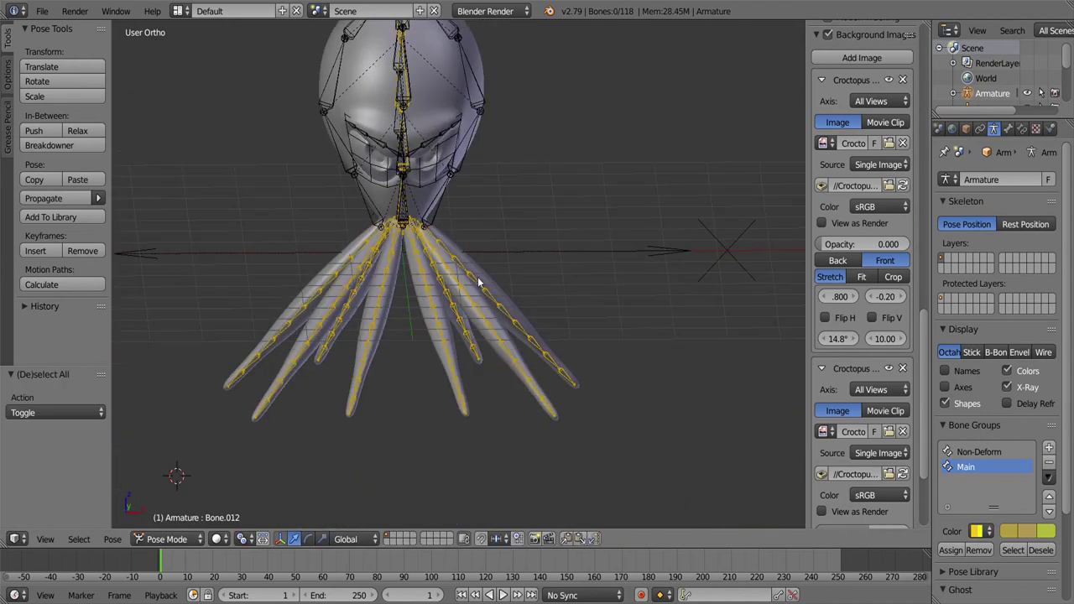
pyautogui.moveTo(577, 372); pyautogui.dragTo(439, 337)
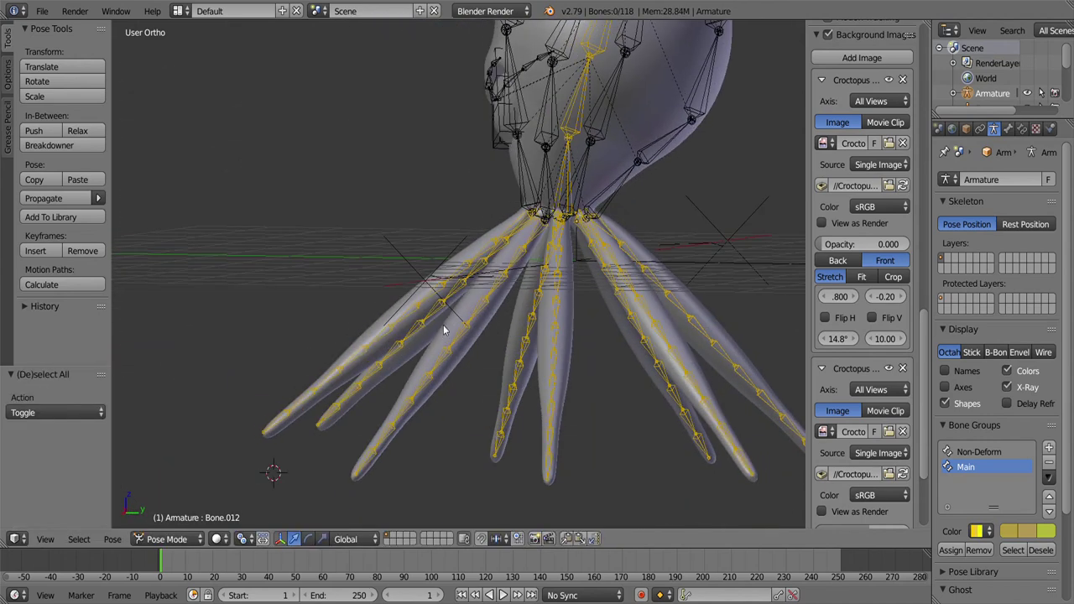
pyautogui.moveTo(447, 327); pyautogui.dragTo(538, 401)
pyautogui.press('r')
pyautogui.click(562, 437)
pyautogui.moveTo(562, 438); pyautogui.dragTo(547, 430)
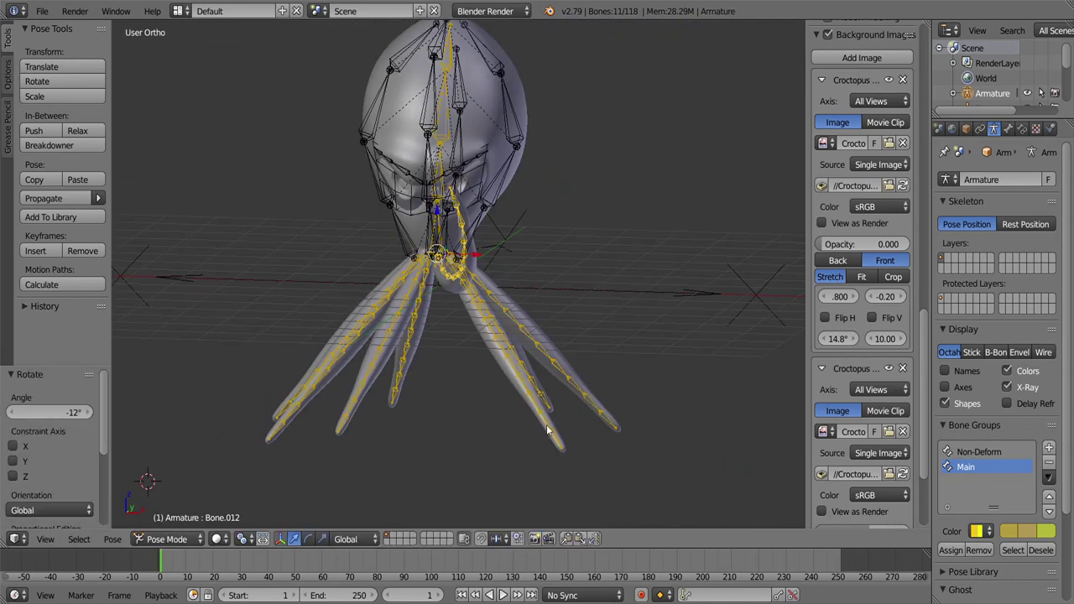
pyautogui.moveTo(600, 389); pyautogui.dragTo(462, 403)
pyautogui.press('a')
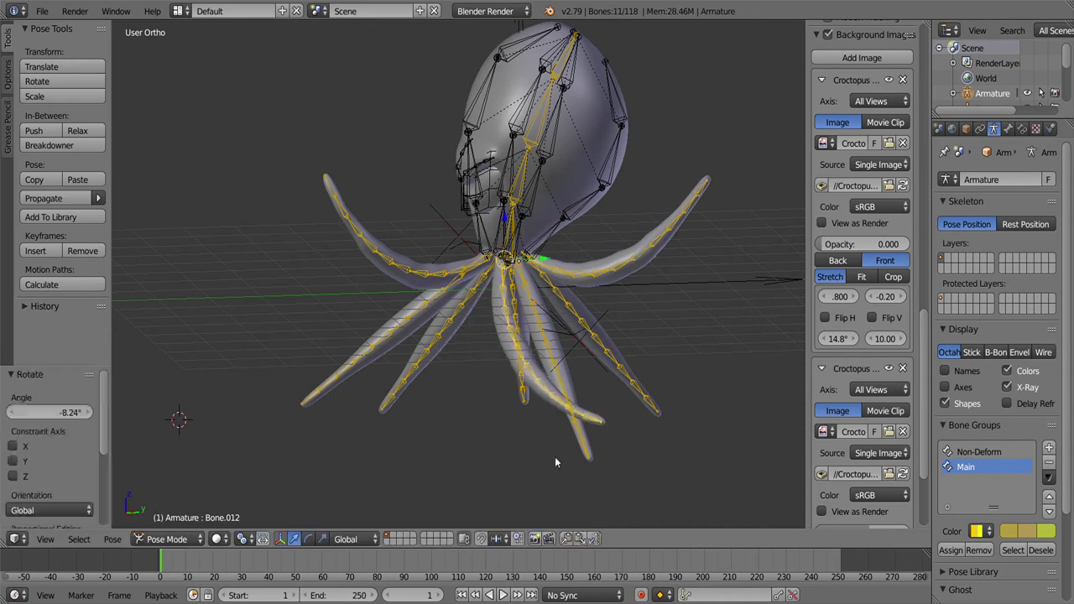
# Step: Move the Subdivision modifier below the Armature modifier on the octopus mesh
pyautogui.hotkey('ctrl', 'z')
pyautogui.hotkey('ctrl', 'z')
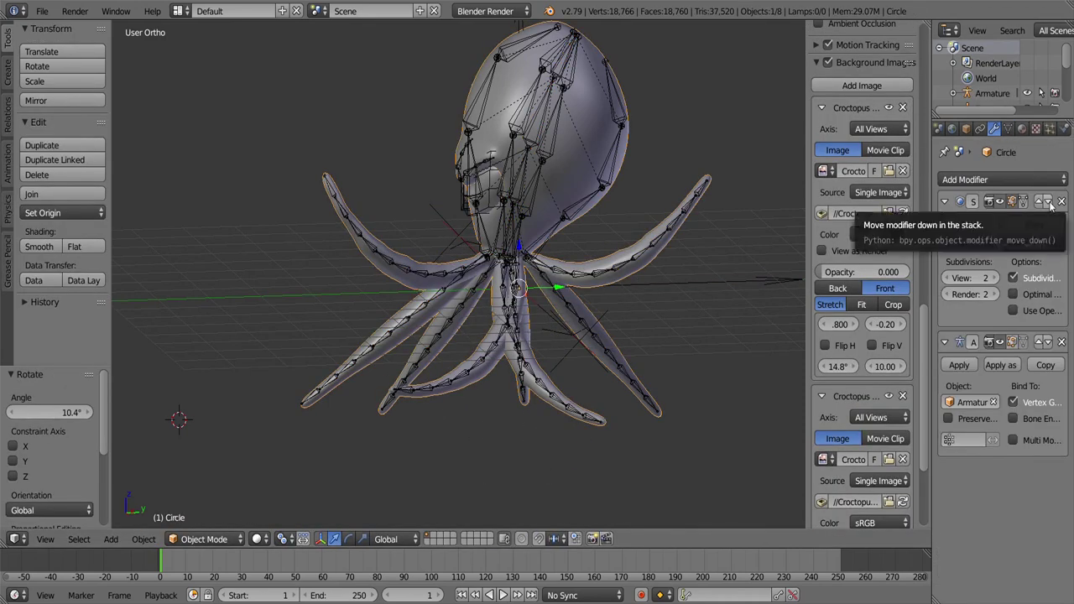
pyautogui.click(1051, 205)
pyautogui.hotkey('ctrl', 'shift', 'z')
pyautogui.hotkey('ctrl', 'shift', 'z')
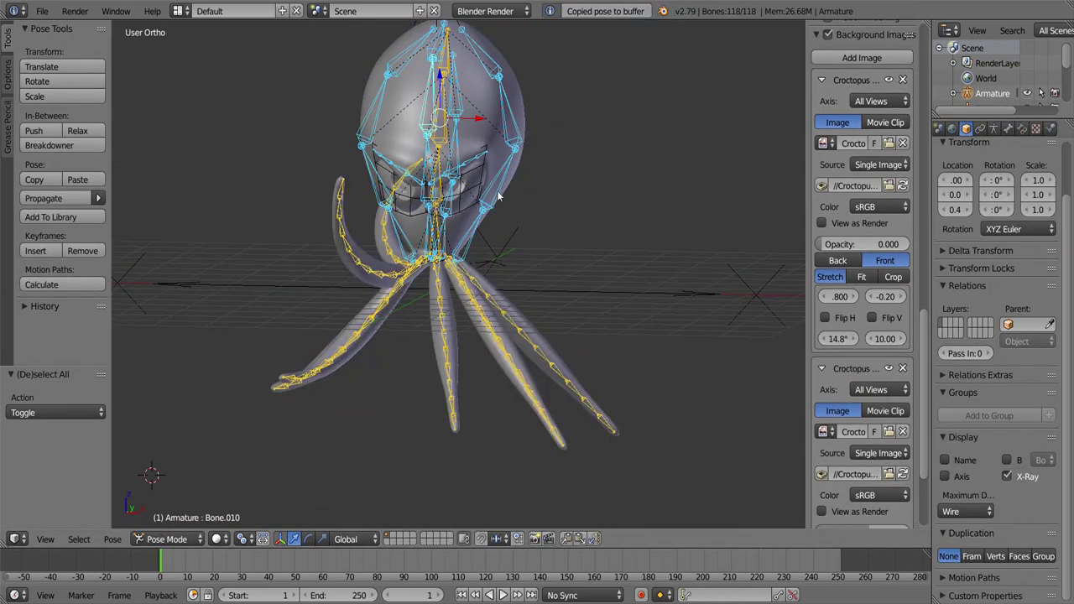
# Step: Select the tentacle root bones Bone.L.025 and Bone.L.005 and copy their pose
pyautogui.rightClick(505, 206)
pyautogui.scroll(3)
pyautogui.scroll(3)
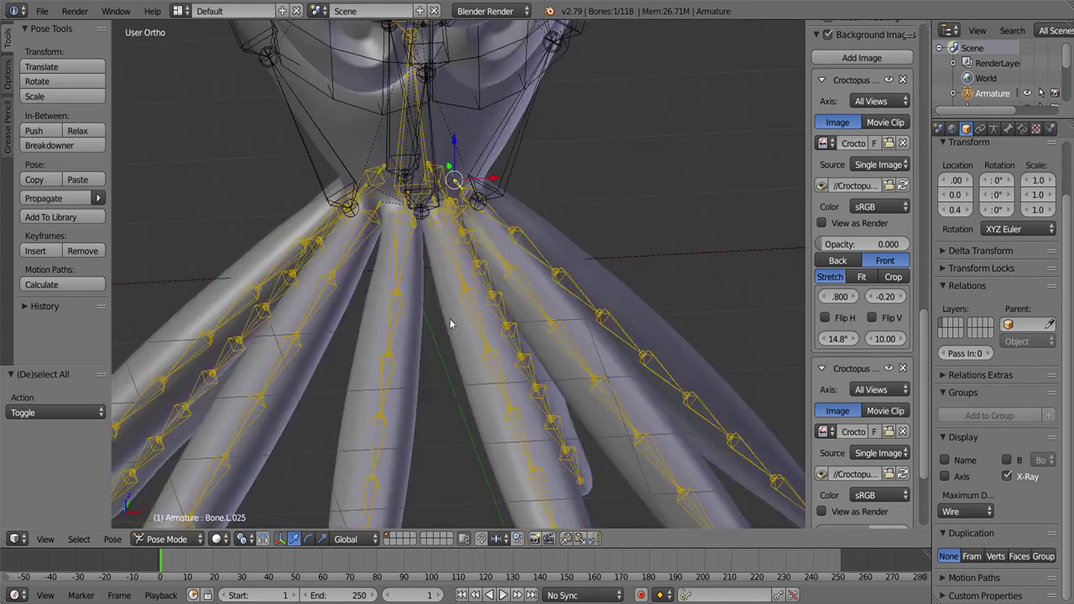
pyautogui.moveTo(450, 324); pyautogui.dragTo(401, 451)
pyautogui.rightClick(420, 251)
pyautogui.scroll(-3)
pyautogui.hotkey('ctrl', 'z')
pyautogui.hotkey('ctrl', 'c')
pyautogui.scroll(3)
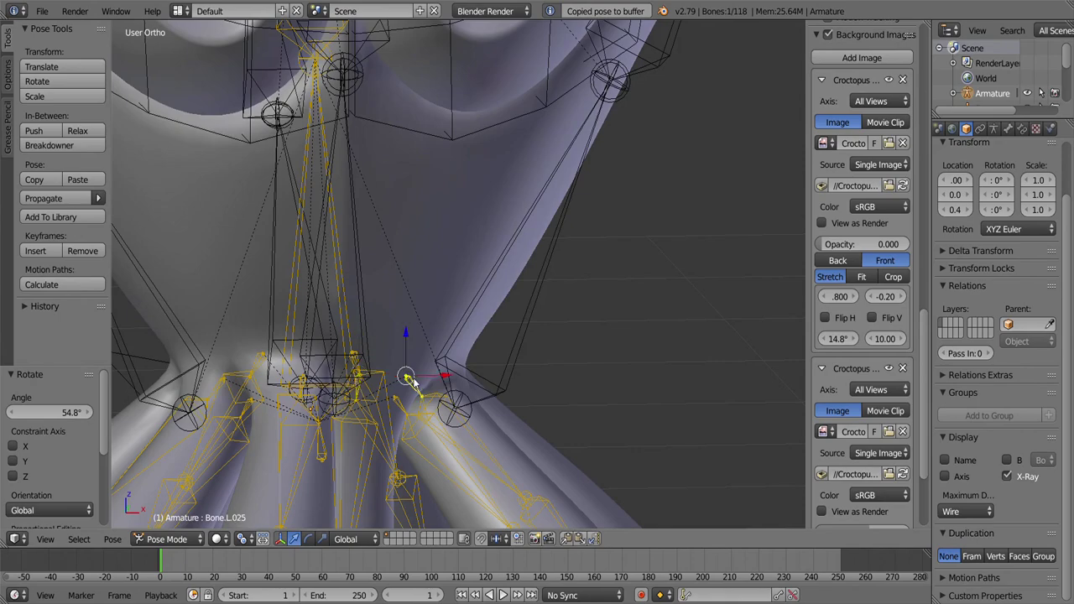
pyautogui.moveTo(409, 379); pyautogui.dragTo(446, 290)
pyautogui.scroll(-3)
pyautogui.scroll(3)
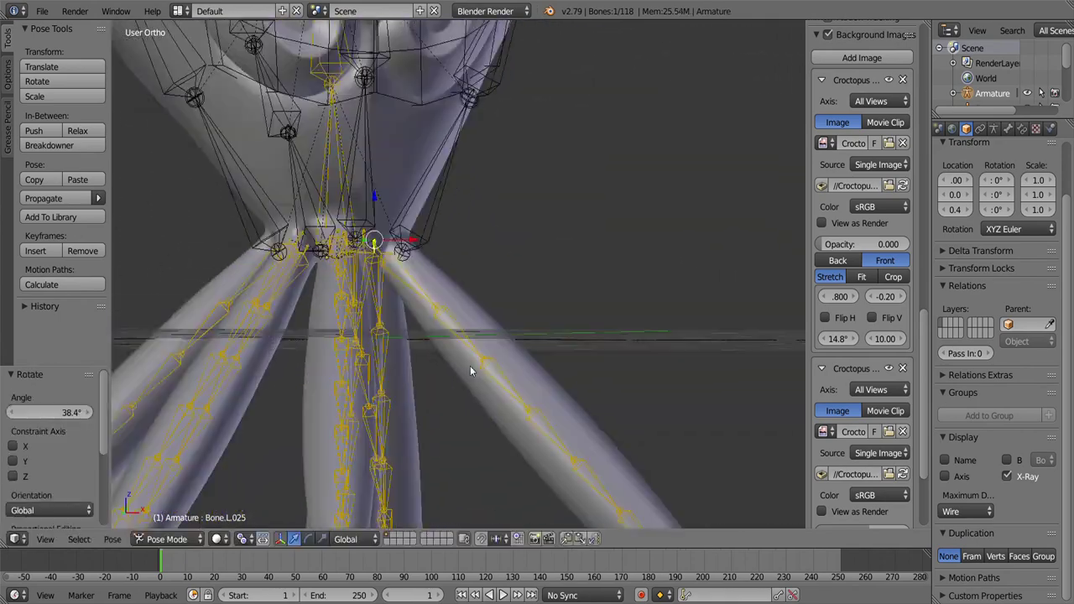
pyautogui.moveTo(470, 370); pyautogui.dragTo(352, 251)
# Step: Rotate tentacle bone Bone.L.015 by 44.3°, then -11.1°, to bend it downward
pyautogui.press('a')
pyautogui.moveTo(323, 217); pyautogui.dragTo(486, 209)
pyautogui.rightClick(479, 388)
pyautogui.press('r')
pyautogui.click(312, 260)
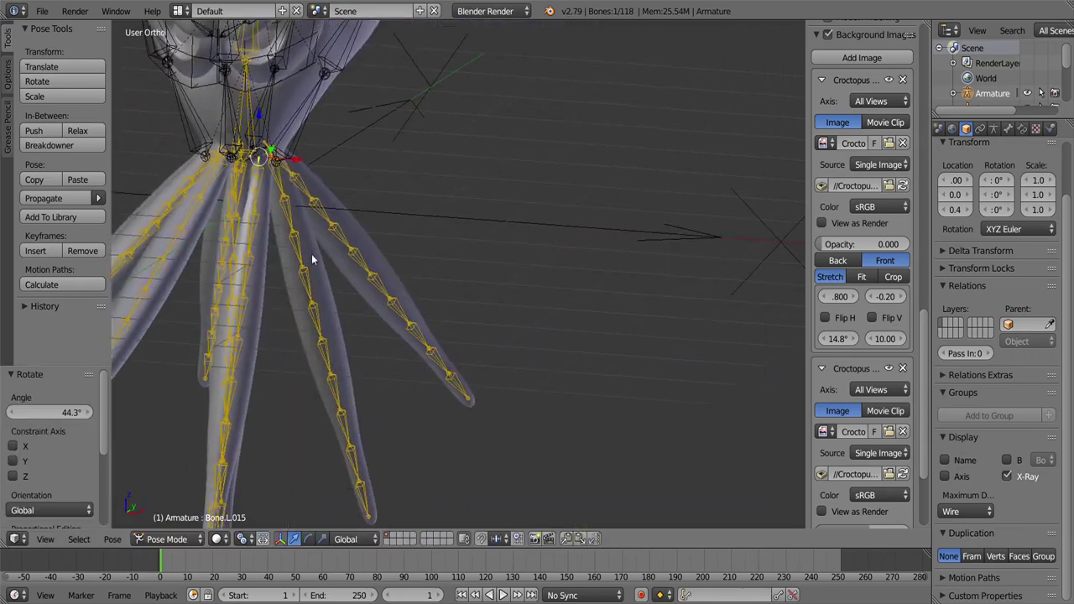
pyautogui.moveTo(312, 260); pyautogui.dragTo(403, 249)
pyautogui.press('r')
pyautogui.click(517, 403)
pyautogui.press('r')
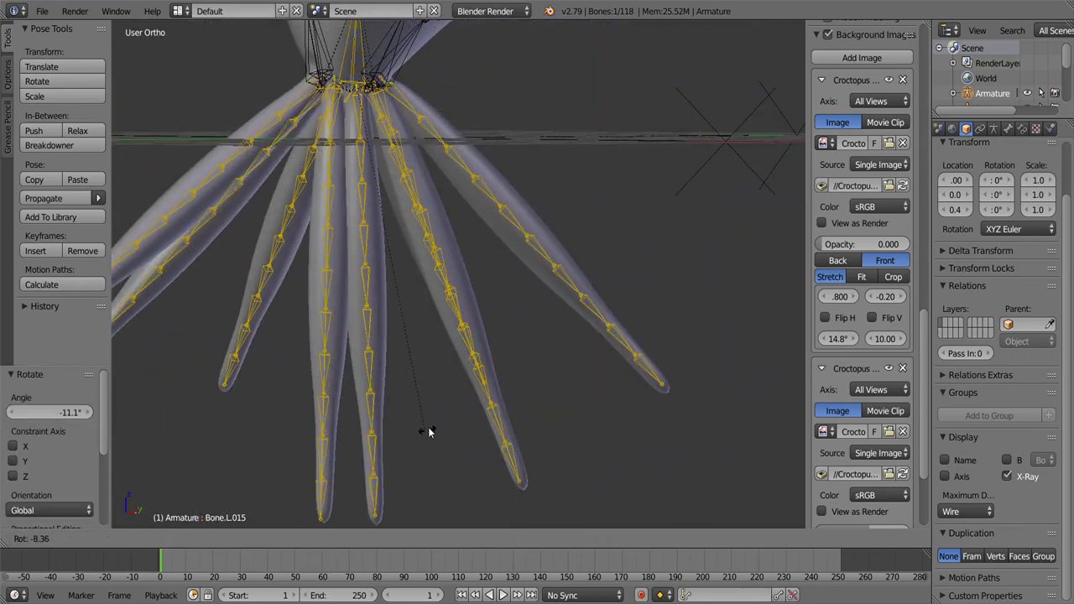
pyautogui.click(428, 431)
pyautogui.moveTo(427, 431); pyautogui.dragTo(520, 253)
# Step: Copy a tentacle root bone's pose and paste it flipped onto the opposite tentacle
pyautogui.press('a')
pyautogui.rightClick(425, 249)
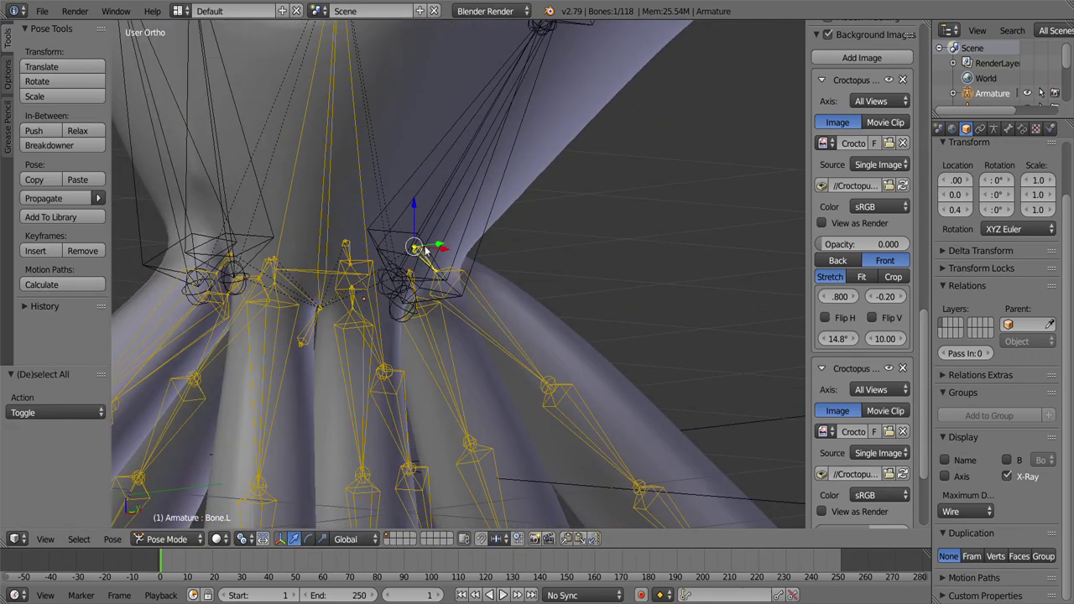
pyautogui.scroll(-3)
pyautogui.moveTo(425, 249); pyautogui.dragTo(426, 228)
pyautogui.scroll(-3)
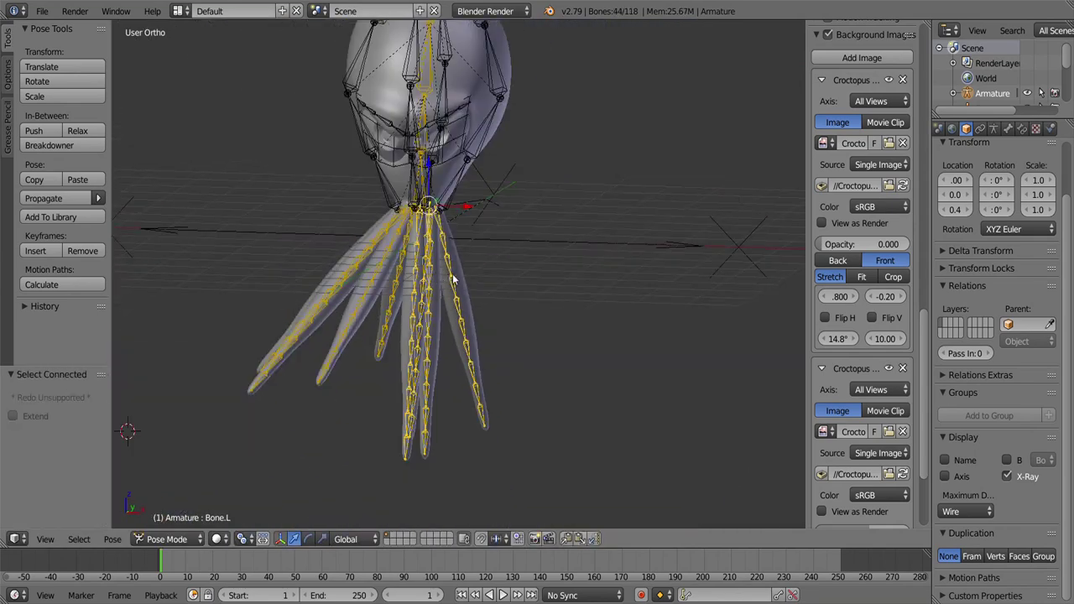
pyautogui.hotkey('ctrl', 'c')
pyautogui.press('a')
pyautogui.moveTo(453, 279); pyautogui.dragTo(714, 383)
pyautogui.scroll(3)
pyautogui.rightClick(352, 118)
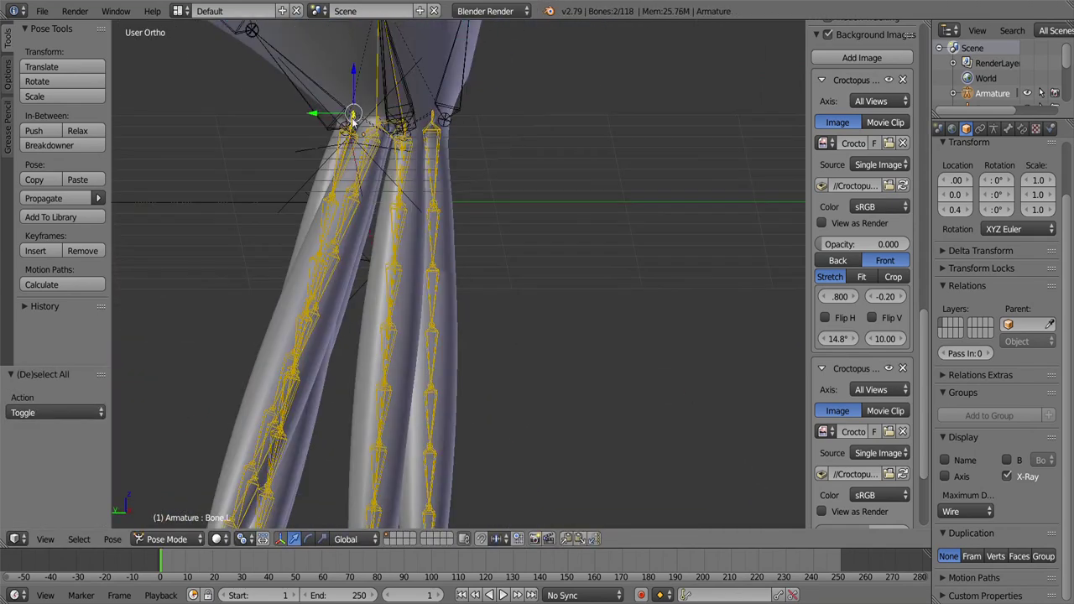
pyautogui.scroll(-3)
pyautogui.hotkey('ctrl', 'shift', 'v')
pyautogui.press('a')
pyautogui.scroll(3)
# Step: Select matching bones on the right and left tentacles, starting with Bone.R.004, and copy the pose
pyautogui.rightClick(351, 214)
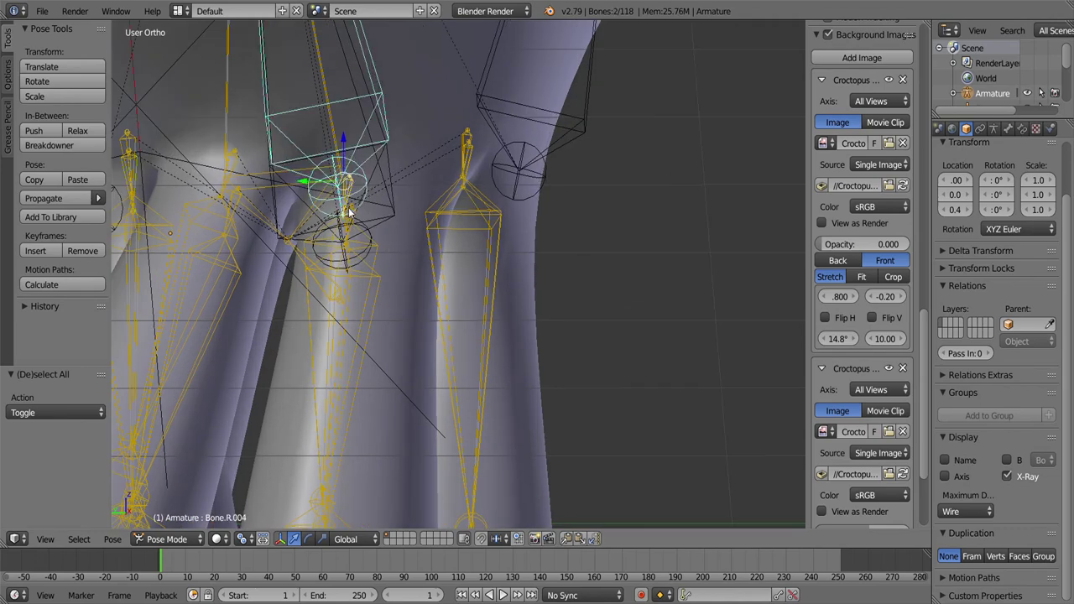
pyautogui.scroll(-3)
pyautogui.scroll(-3)
pyautogui.scroll(3)
pyautogui.scroll(3)
pyautogui.rightClick(409, 347)
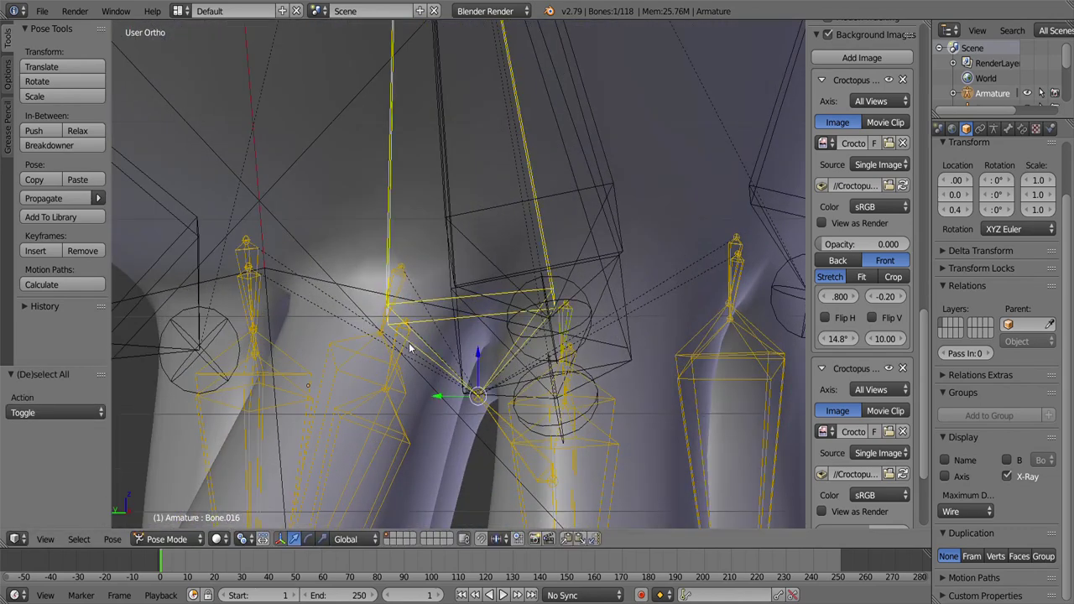
pyautogui.scroll(-3)
pyautogui.scroll(-3)
pyautogui.scroll(3)
pyautogui.rightClick(468, 444)
pyautogui.scroll(-3)
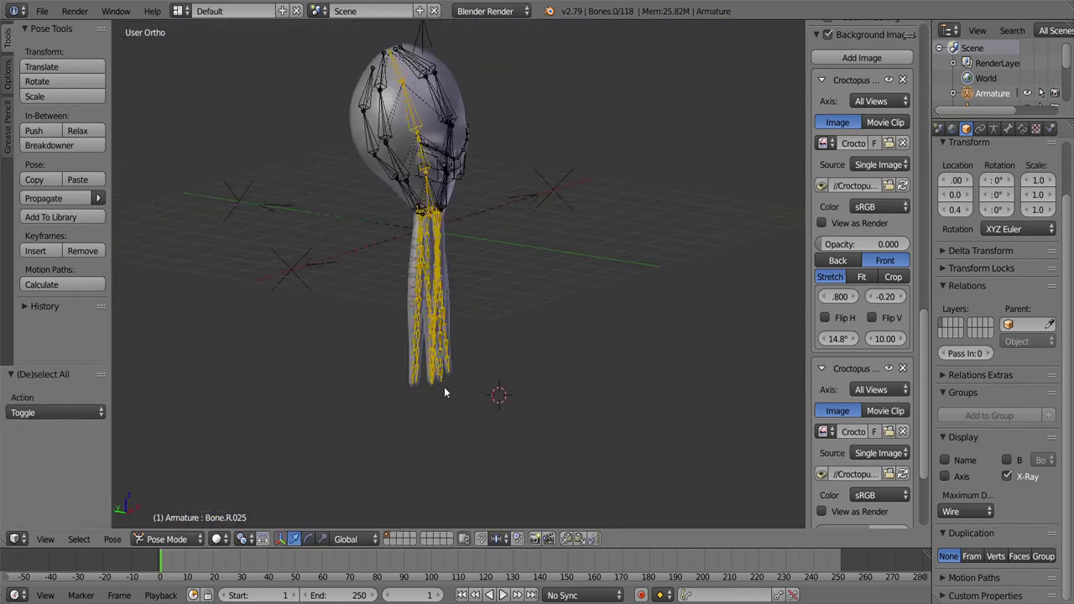
pyautogui.scroll(3)
pyautogui.moveTo(395, 352); pyautogui.dragTo(436, 232)
pyautogui.scroll(-3)
pyautogui.rightClick(426, 116)
pyautogui.hotkey('ctrl', 'c')
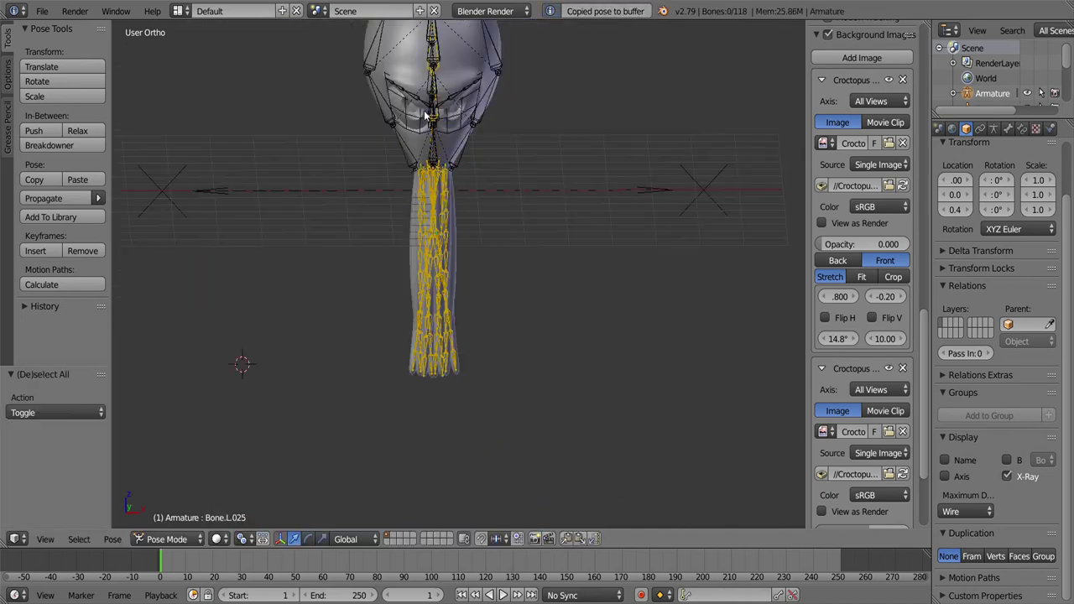
pyautogui.scroll(3)
pyautogui.scroll(-3)
# Step: Rotate a left tentacle bone slightly to line it up
pyautogui.rightClick(456, 276)
pyautogui.scroll(3)
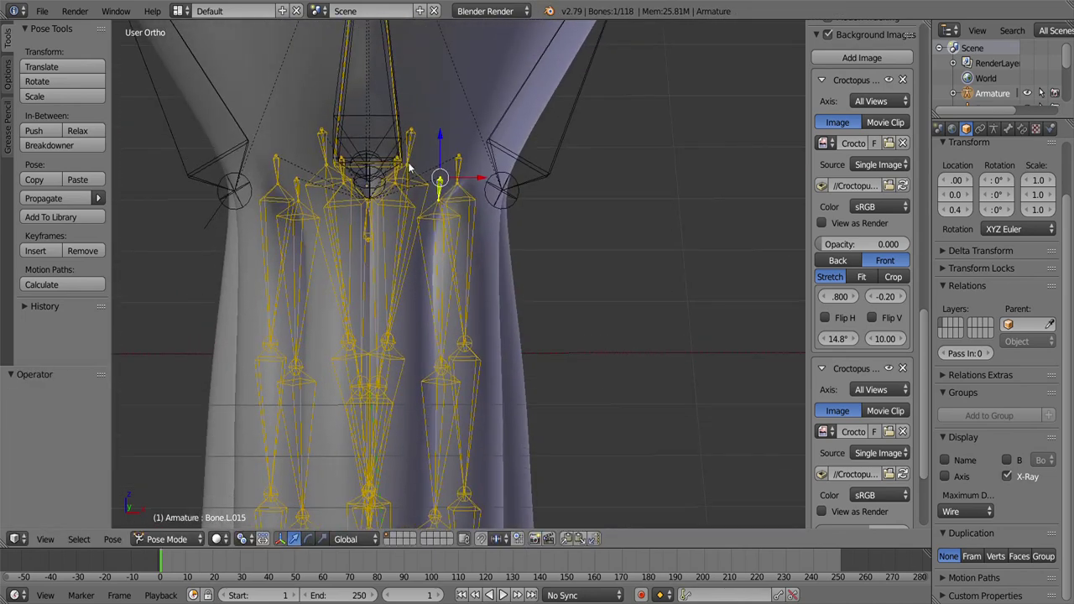
pyautogui.scroll(-3)
pyautogui.press('r')
pyautogui.click(515, 295)
pyautogui.scroll(-3)
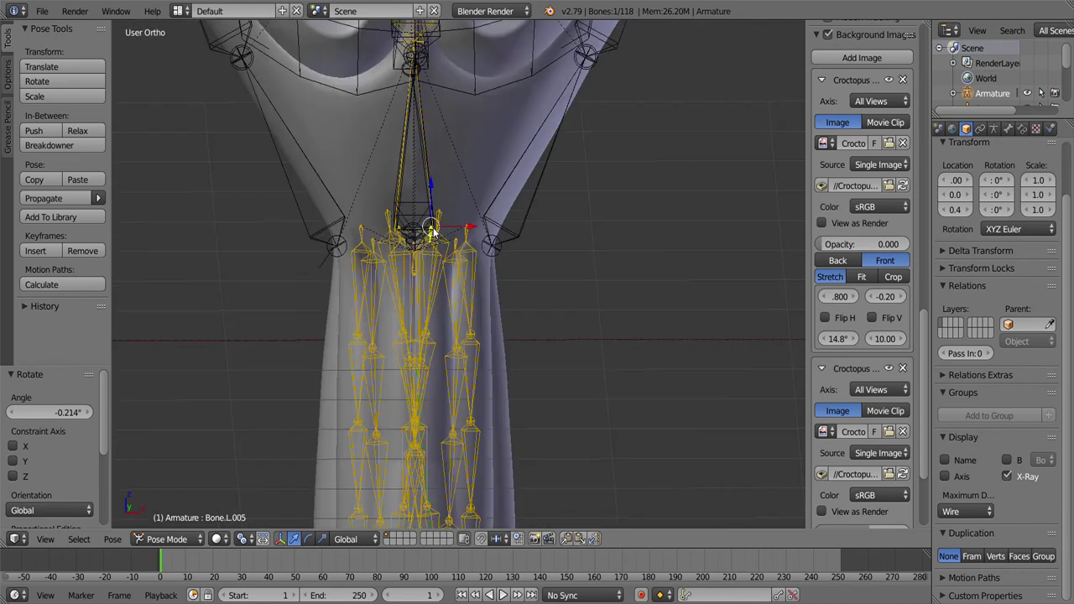
# Step: Select whole connected tentacle chains with L, frame them, and copy their pose
pyautogui.rightClick(464, 430)
pyautogui.press('r')
pyautogui.press('l')
pyautogui.press('KP_Decimal')
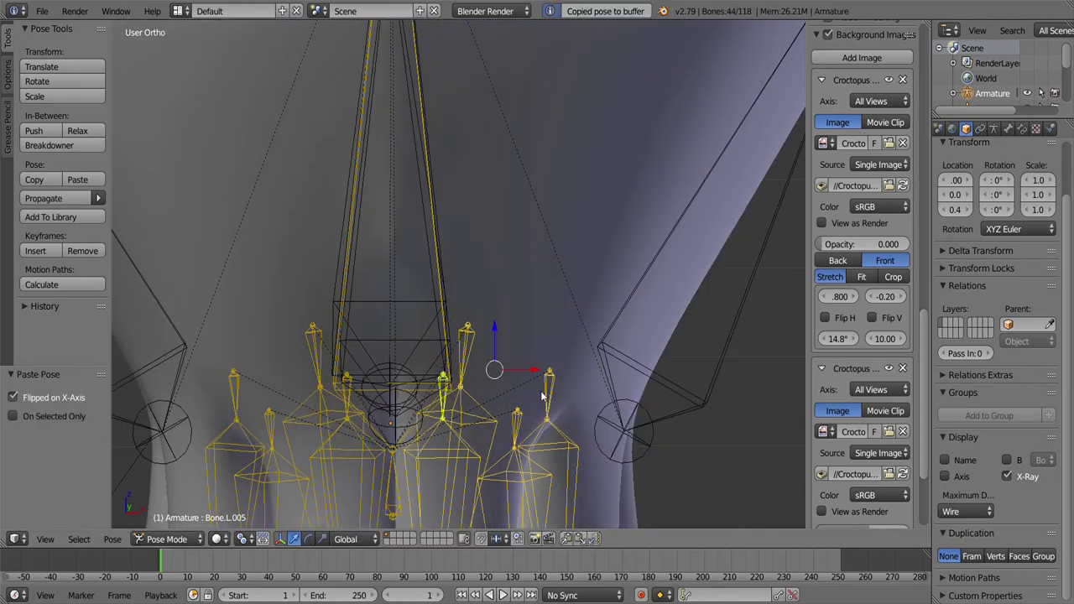
pyautogui.scroll(-3)
pyautogui.press('a')
pyautogui.press('l')
pyautogui.press('KP_Decimal')
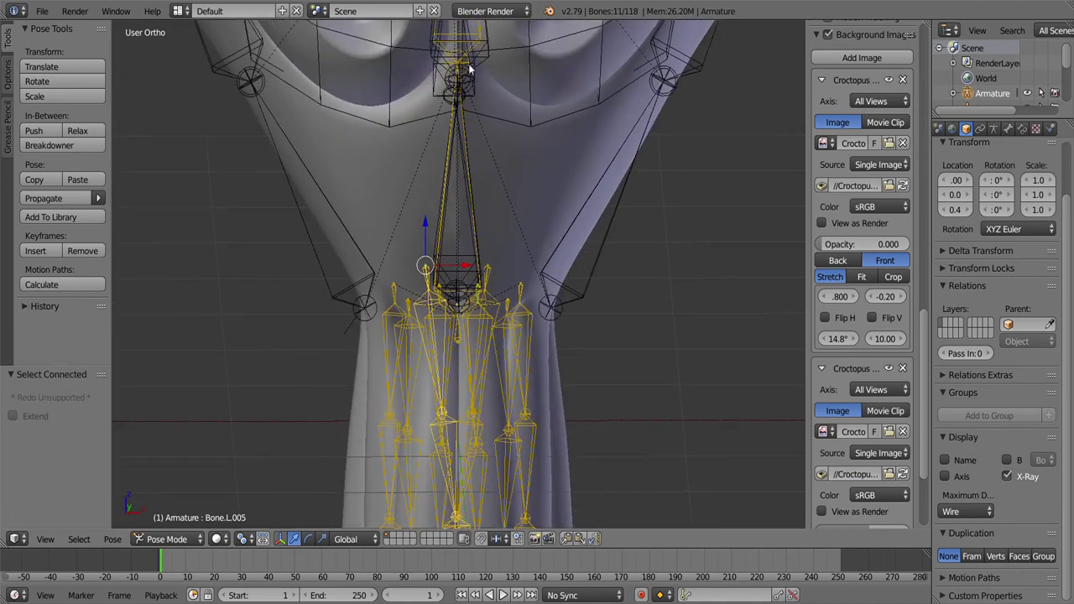
pyautogui.scroll(-3)
pyautogui.scroll(-3)
pyautogui.scroll(-3)
pyautogui.hotkey('ctrl', 'c')
pyautogui.press('a')
# Step: Check the rig from front and side views, trying a head-bone rotation and cancelling it
pyautogui.moveTo(450, 283); pyautogui.dragTo(314, 218)
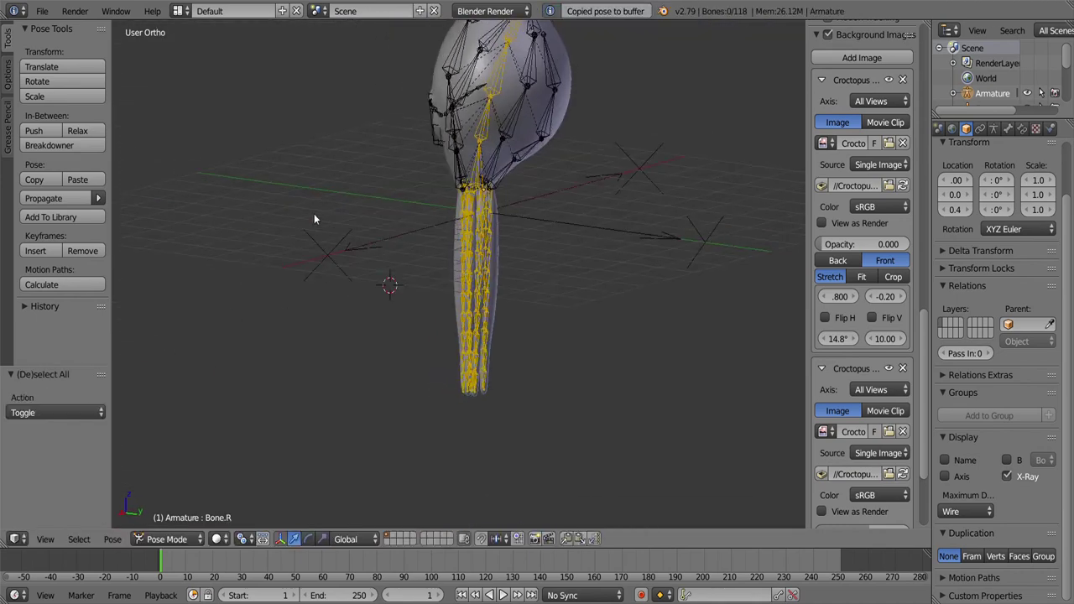
pyautogui.scroll(3)
pyautogui.press('KP_1')
pyautogui.press('KP_3')
pyautogui.moveTo(530, 201); pyautogui.dragTo(361, 252)
pyautogui.press('KP_3')
pyautogui.rightClick(359, 440)
pyautogui.press('r')
pyautogui.press('KP_3')
pyautogui.press('r')
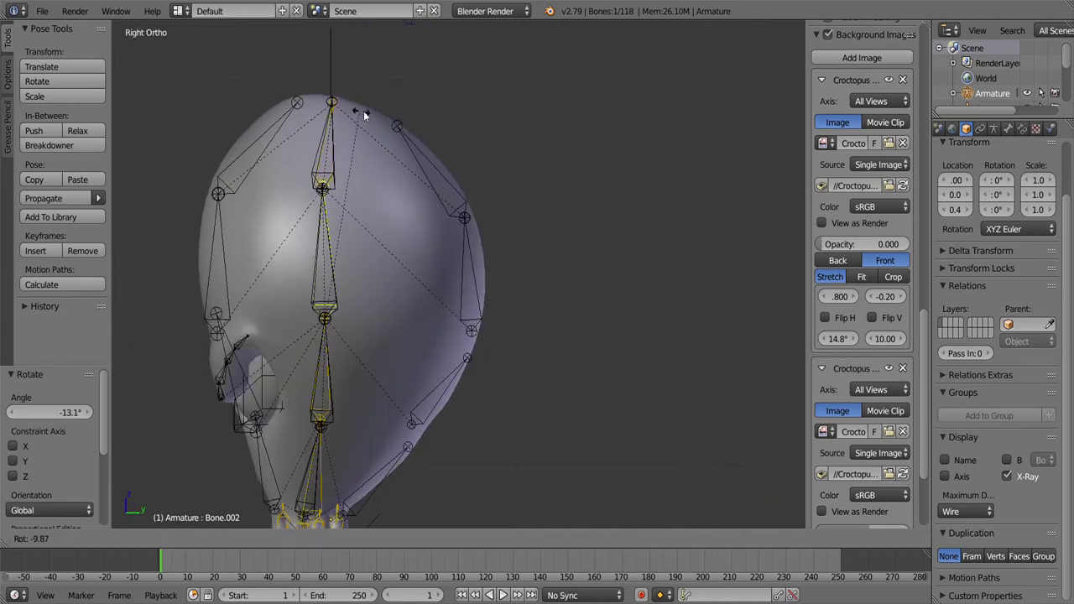
pyautogui.press('Escape')
# Step: Deselect all bones and split the 3D View into an extra editor area
pyautogui.scroll(-3)
pyautogui.press('a')
pyautogui.moveTo(336, 204); pyautogui.dragTo(237, 251)
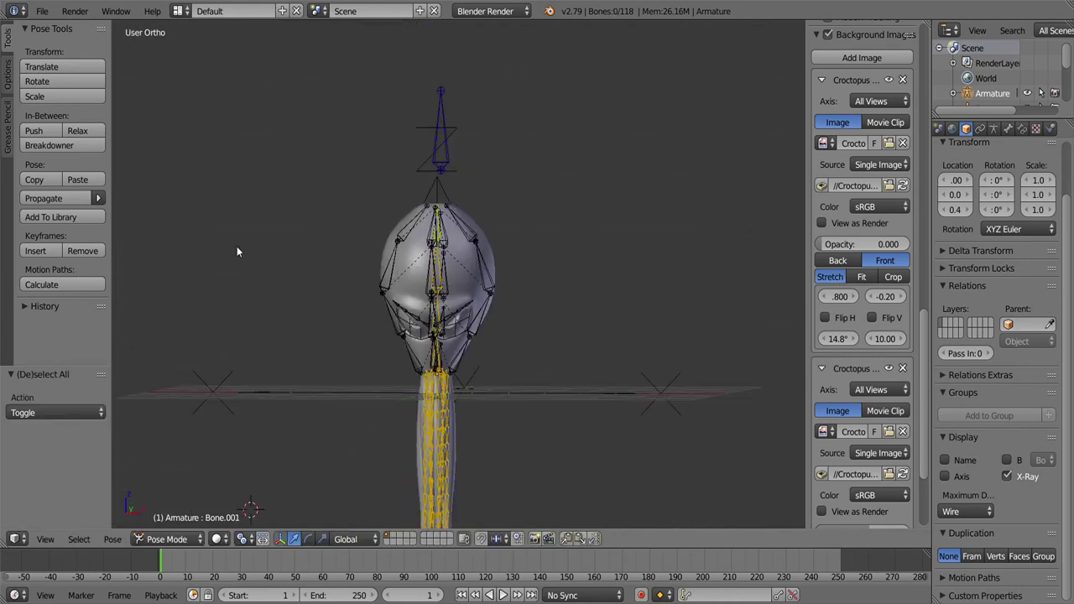
pyautogui.moveTo(7, 543); pyautogui.dragTo(16, 335)
# Step: Make the upper area an NLA editor and the lower-left area a Dope Sheet
pyautogui.click(15, 332)
pyautogui.click(47, 242)
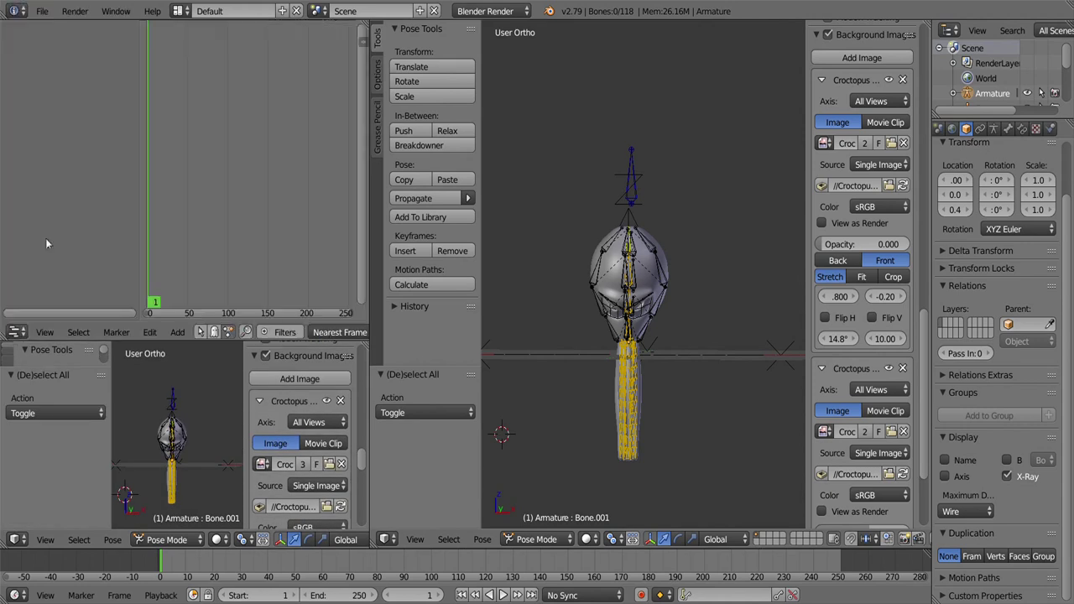
pyautogui.click(15, 538)
pyautogui.click(47, 465)
# Step: Select all rig bones and insert a LocRotScale keyframe
pyautogui.press('KP_1')
pyautogui.press('a')
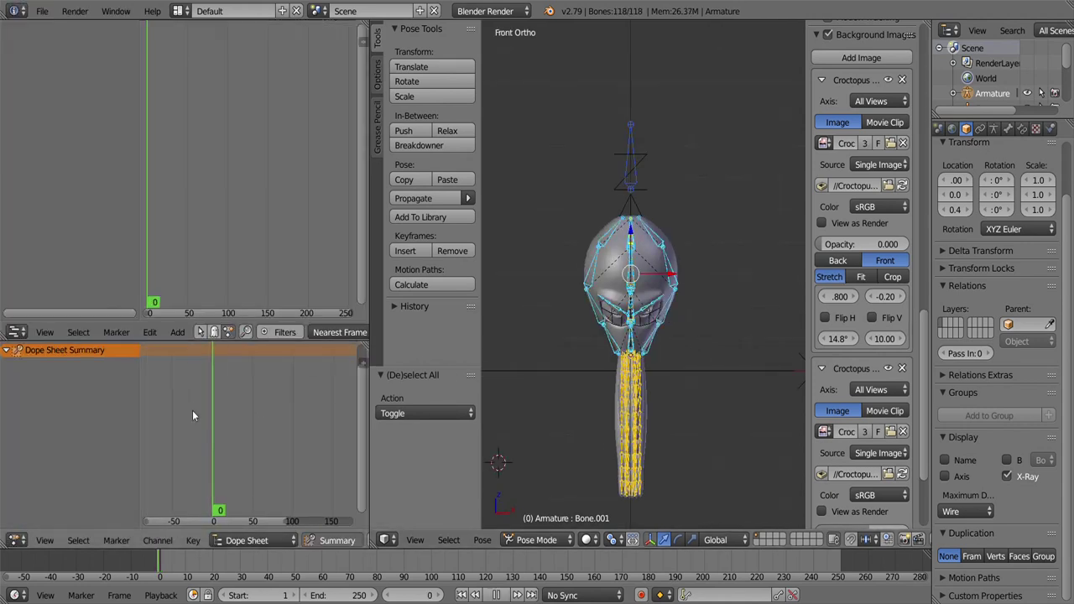
pyautogui.click(481, 540)
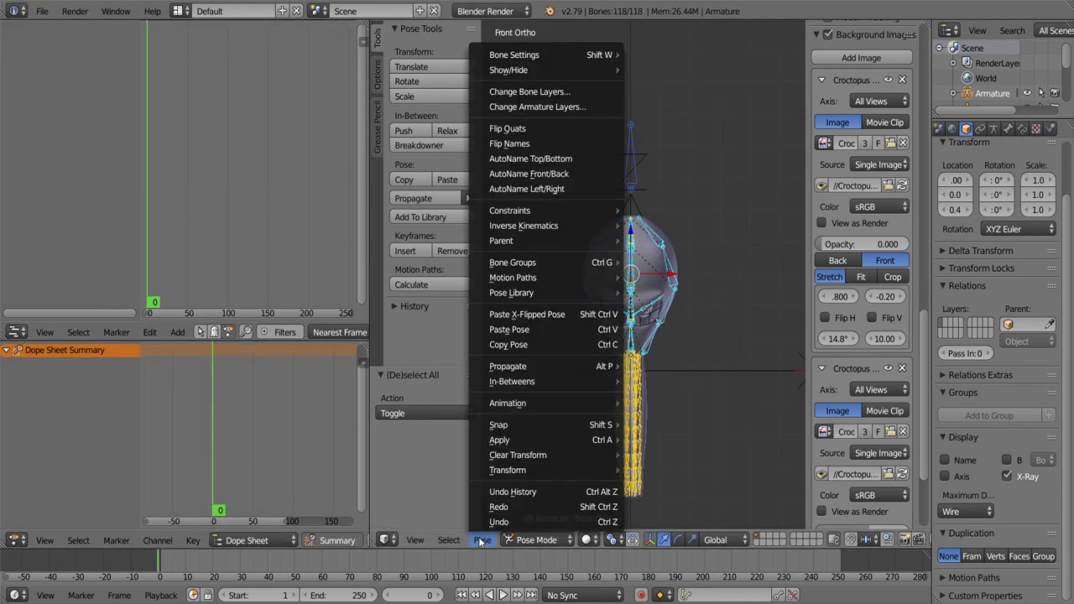
pyautogui.press('i')
pyautogui.click(586, 390)
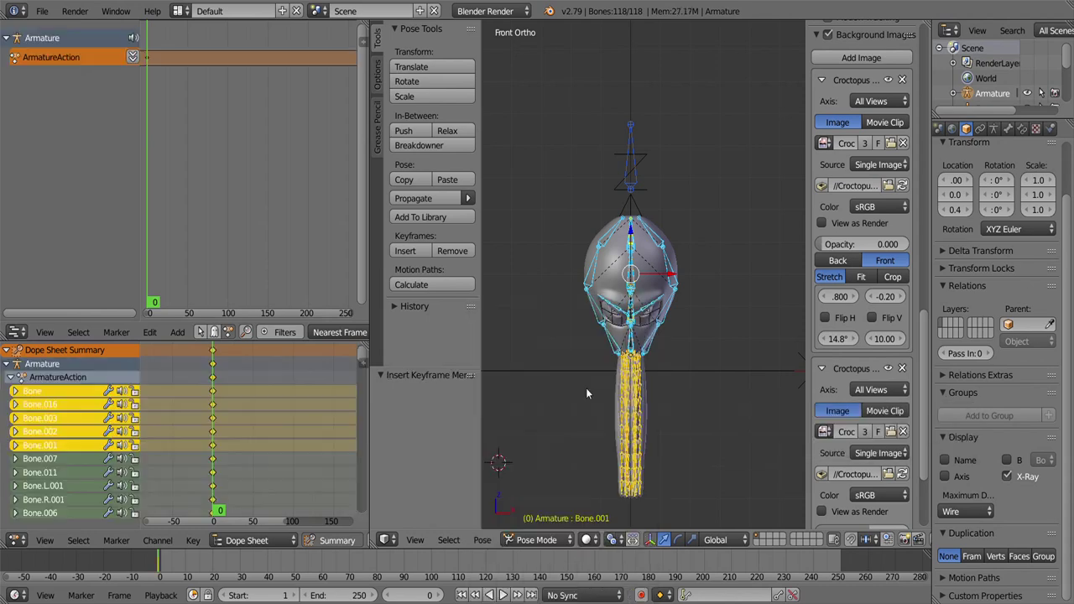
# Step: Push the action down into an NLA strip named UV Pose and set its end frame
pyautogui.click(132, 57)
pyautogui.press('n')
pyautogui.moveTo(370, 168); pyautogui.dragTo(531, 168)
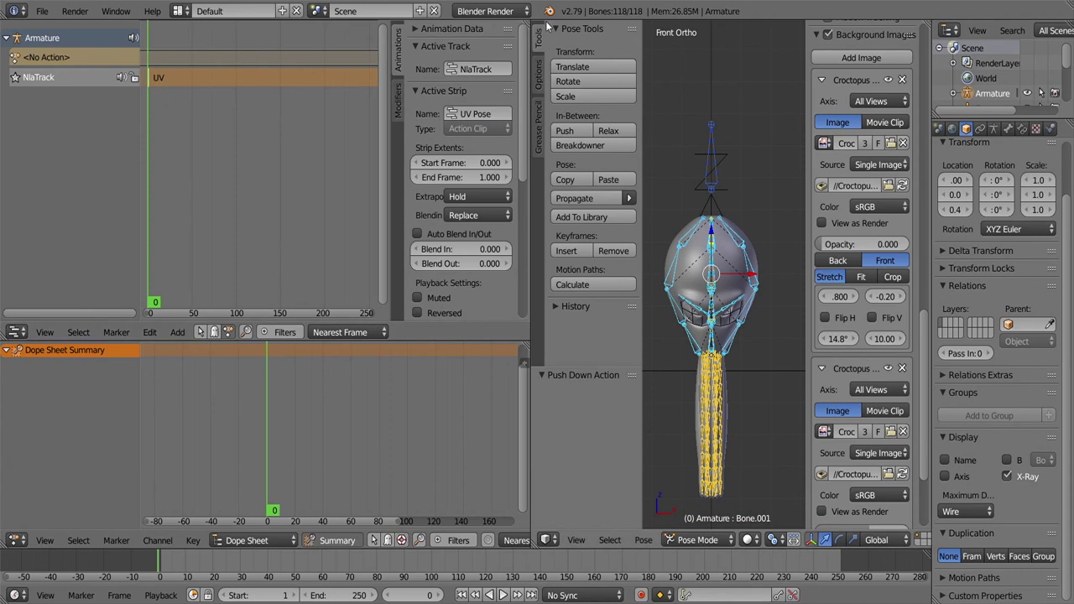
pyautogui.press('Return')
pyautogui.scroll(-3)
pyautogui.scroll(-3)
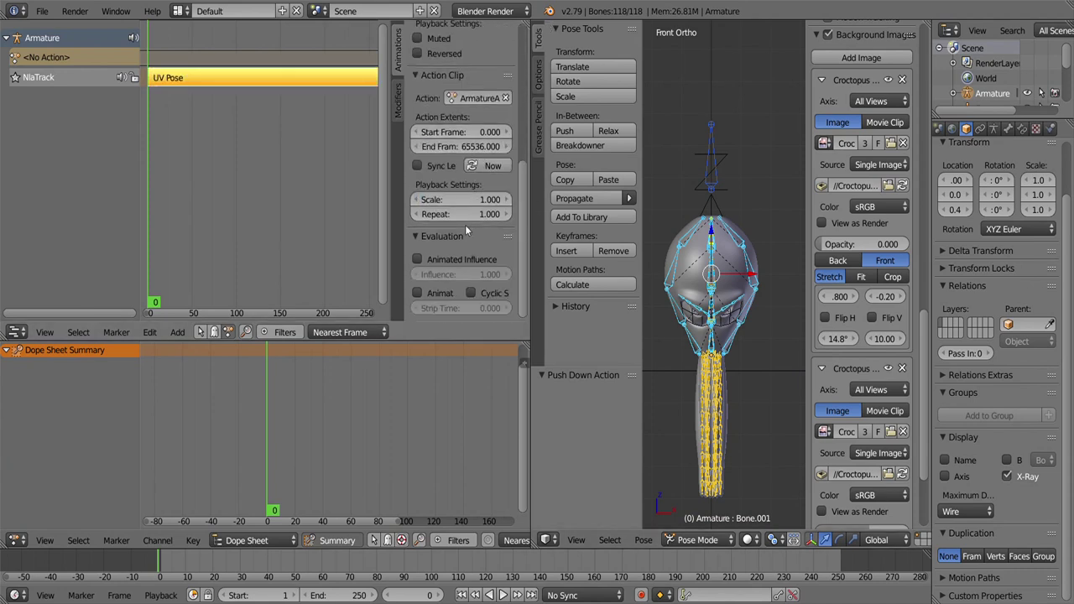
# Step: Duplicate the octopus mesh's Armature modifier and disable the first one's deformation
pyautogui.moveTo(529, 145); pyautogui.dragTo(373, 145)
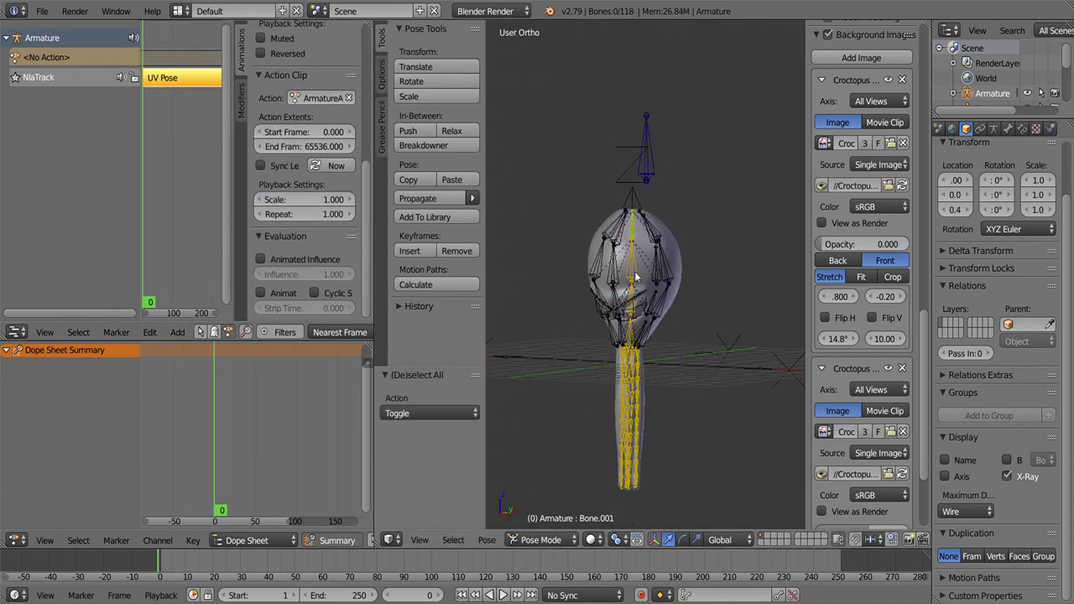
pyautogui.moveTo(933, 239); pyautogui.dragTo(839, 239)
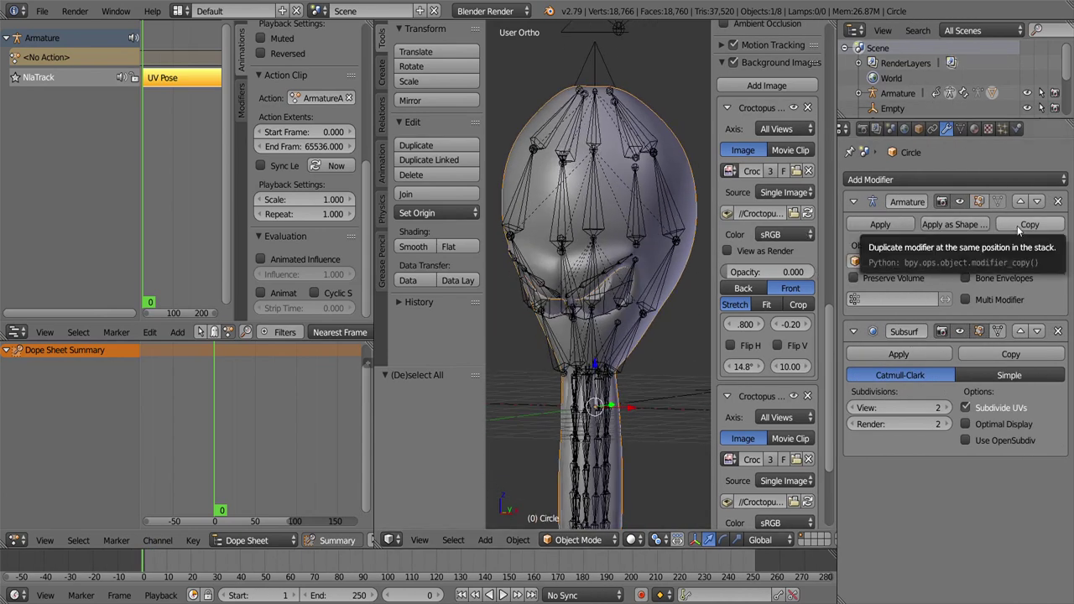
pyautogui.click(1020, 228)
pyautogui.click(961, 201)
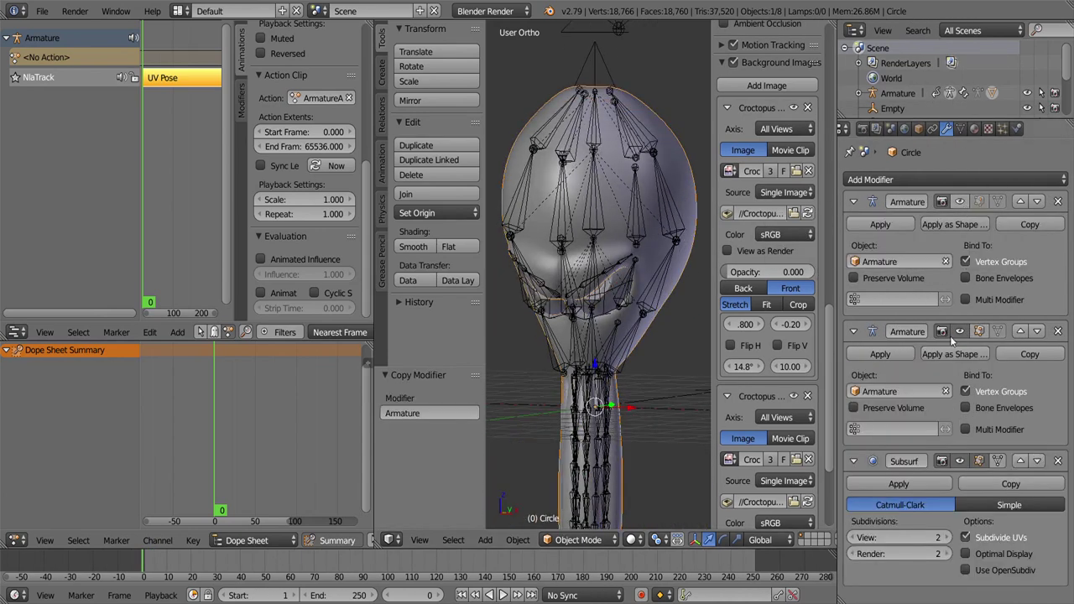
# Step: Apply the copied Armature modifier as a shape key and re-enable the original modifier
pyautogui.click(950, 355)
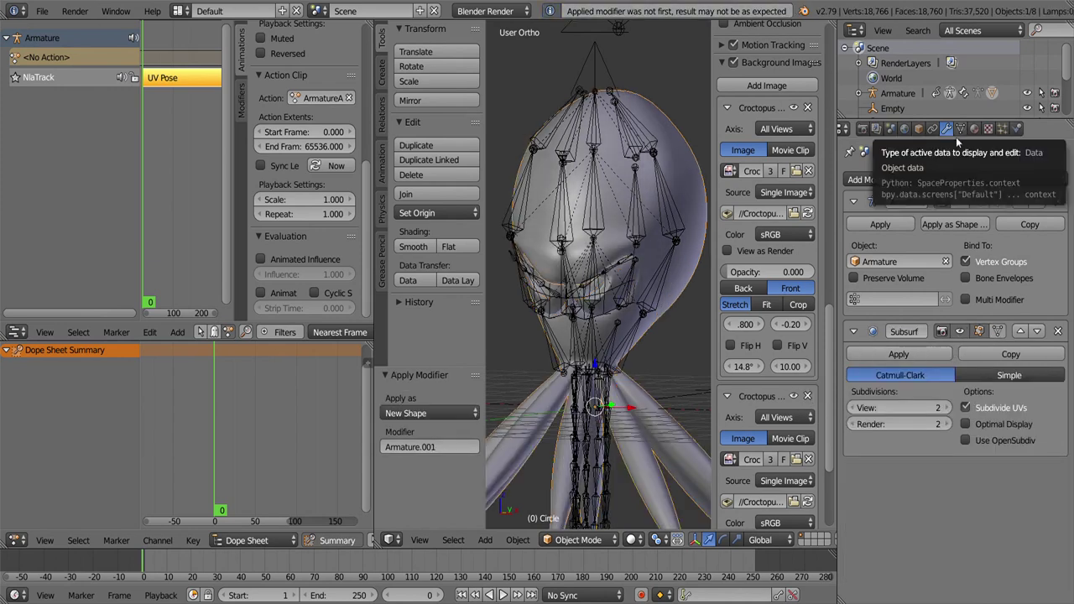
pyautogui.click(962, 202)
pyautogui.click(961, 128)
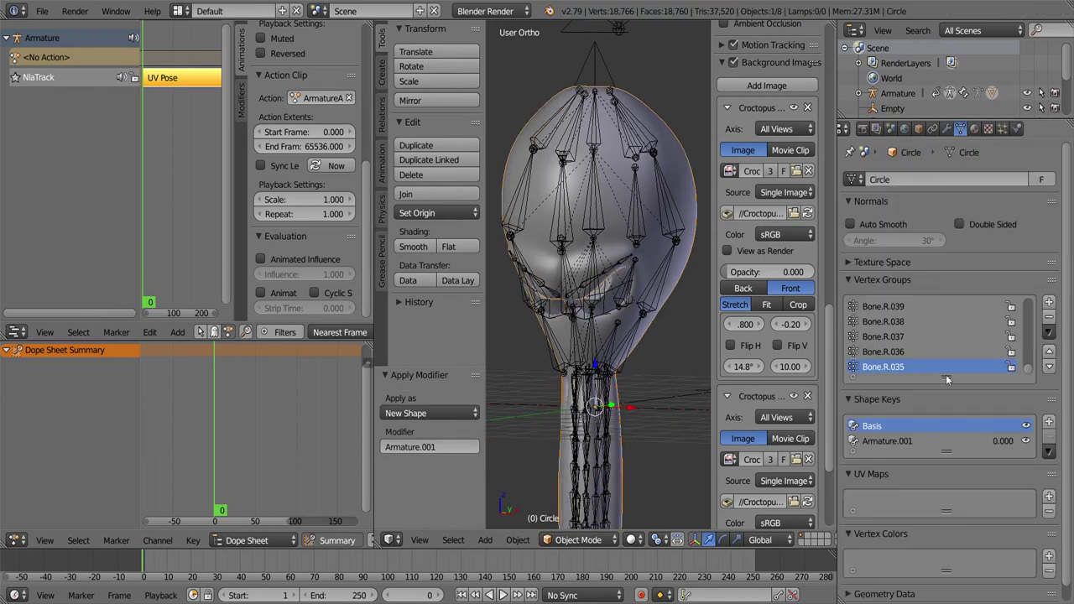
pyautogui.click(947, 129)
pyautogui.click(962, 201)
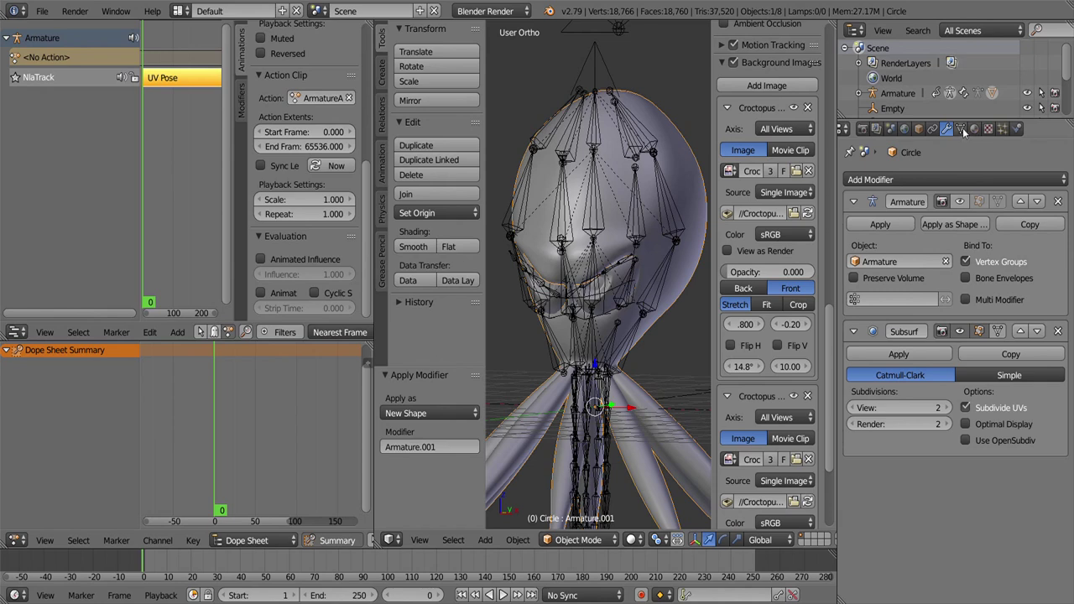
# Step: Set the Armature.001 shape key value to 1.000 and enlarge the lower-left editor area
pyautogui.click(961, 129)
pyautogui.moveTo(939, 527); pyautogui.dragTo(1049, 527)
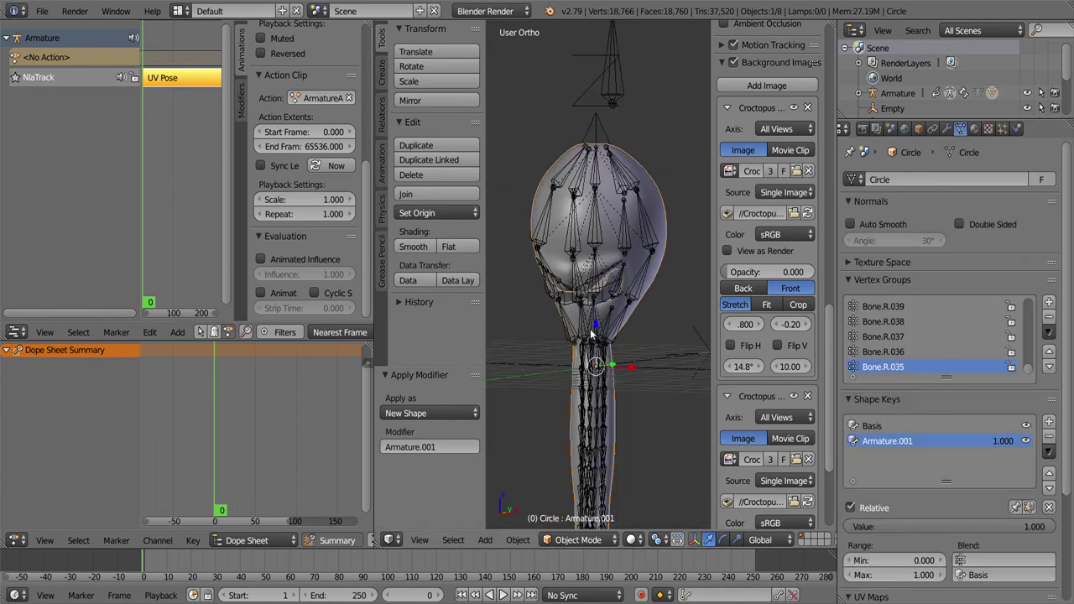
pyautogui.press('KP_1')
pyautogui.moveTo(42, 324); pyautogui.dragTo(42, 195)
# Step: In Edit Mode, unwrap the whole octopus mesh with Cylinder Projection into the UV editor
pyautogui.hotkey('shift', 'F10')
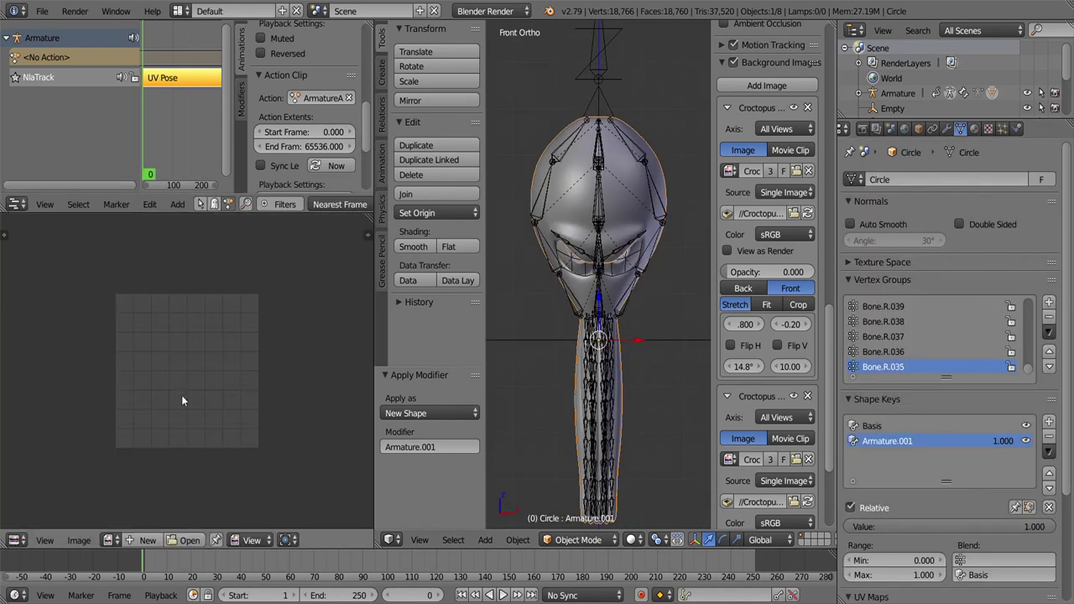
pyautogui.click(576, 505)
pyautogui.press('a')
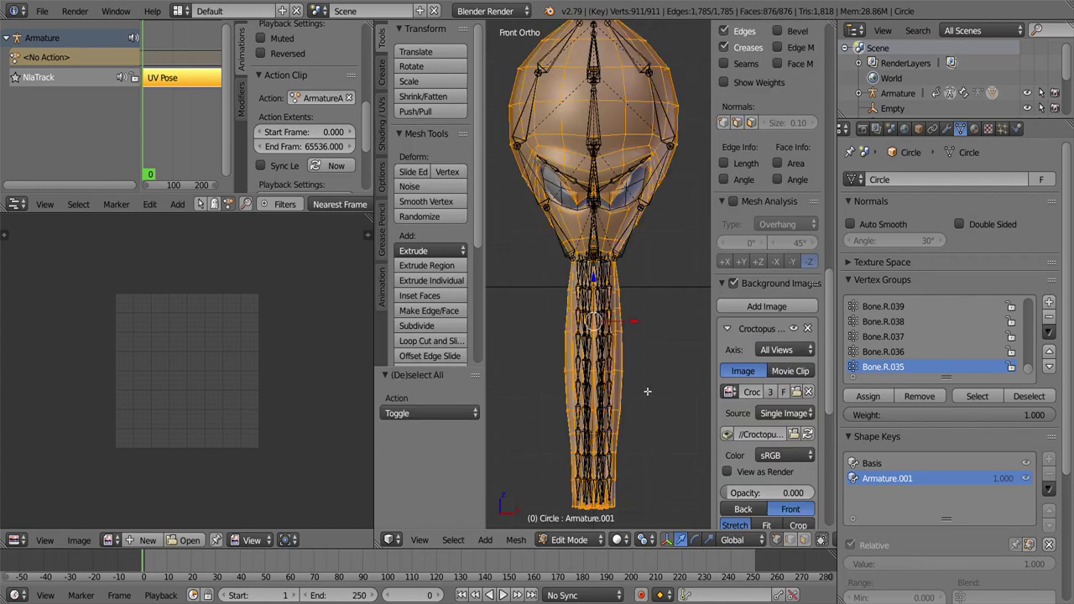
pyautogui.press('u')
pyautogui.click(646, 475)
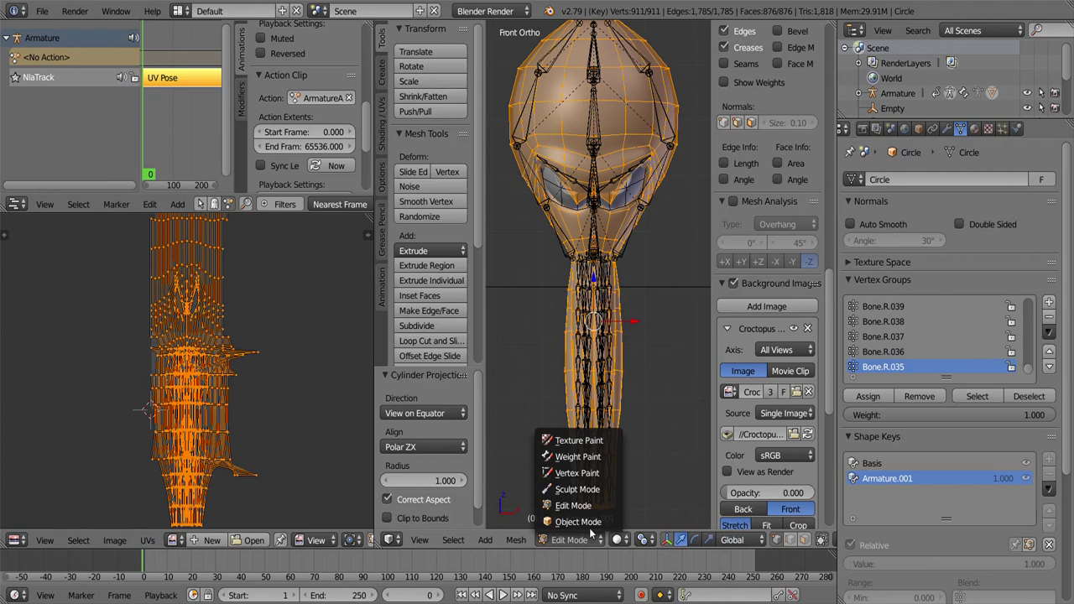
pyautogui.click(578, 522)
# Step: Set the straightened shape key back to 0 and disable the Armature modifier's deformation
pyautogui.moveTo(1013, 526); pyautogui.dragTo(923, 526)
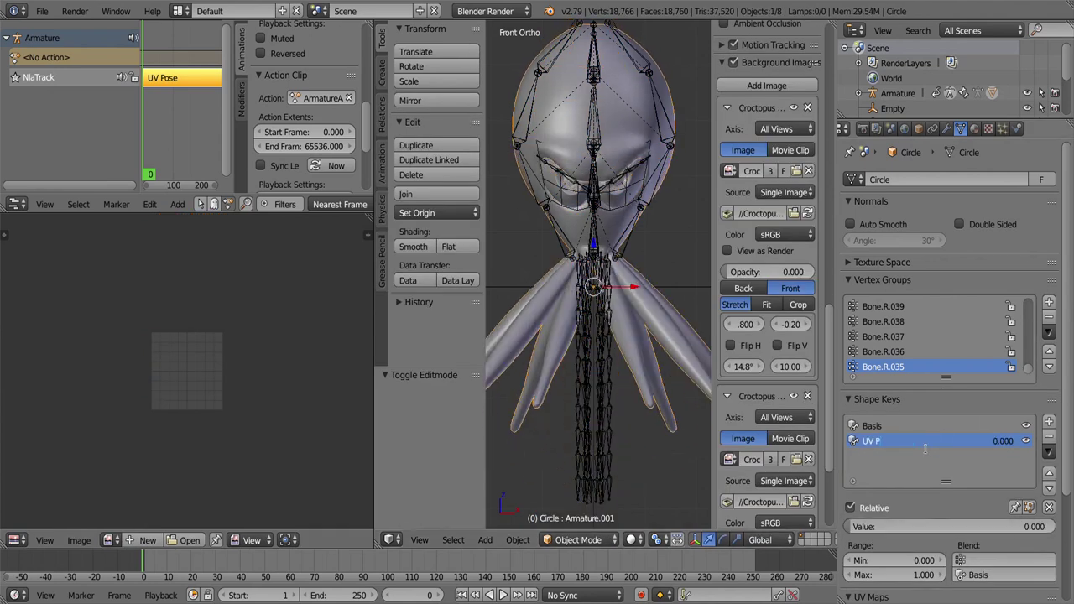
pyautogui.click(946, 128)
pyautogui.click(959, 201)
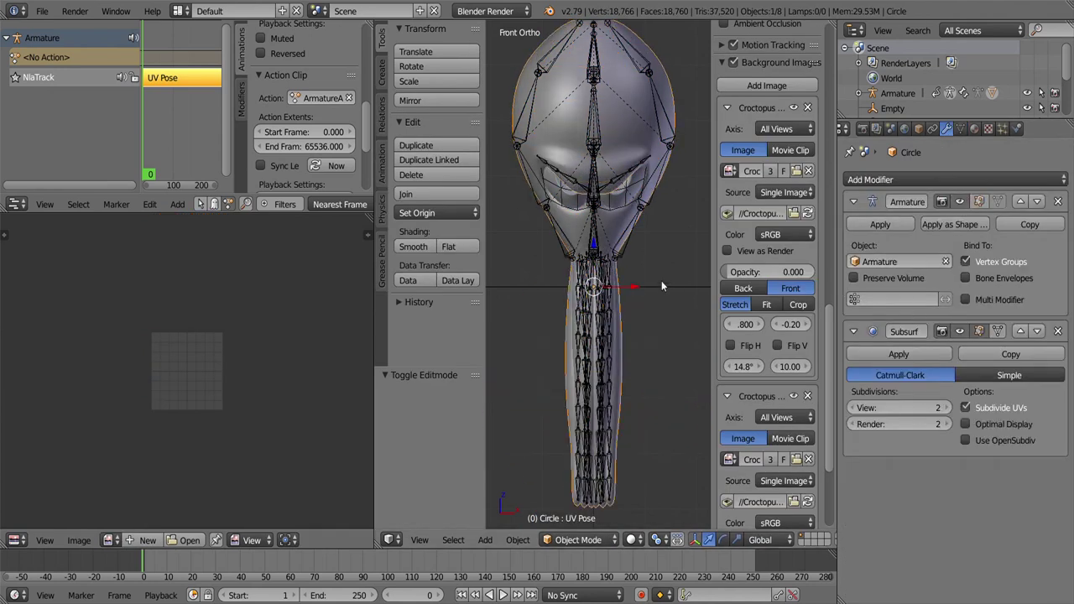
# Step: Switch the render engine to Cycles and show Material.001's shader node tree
pyautogui.press('a')
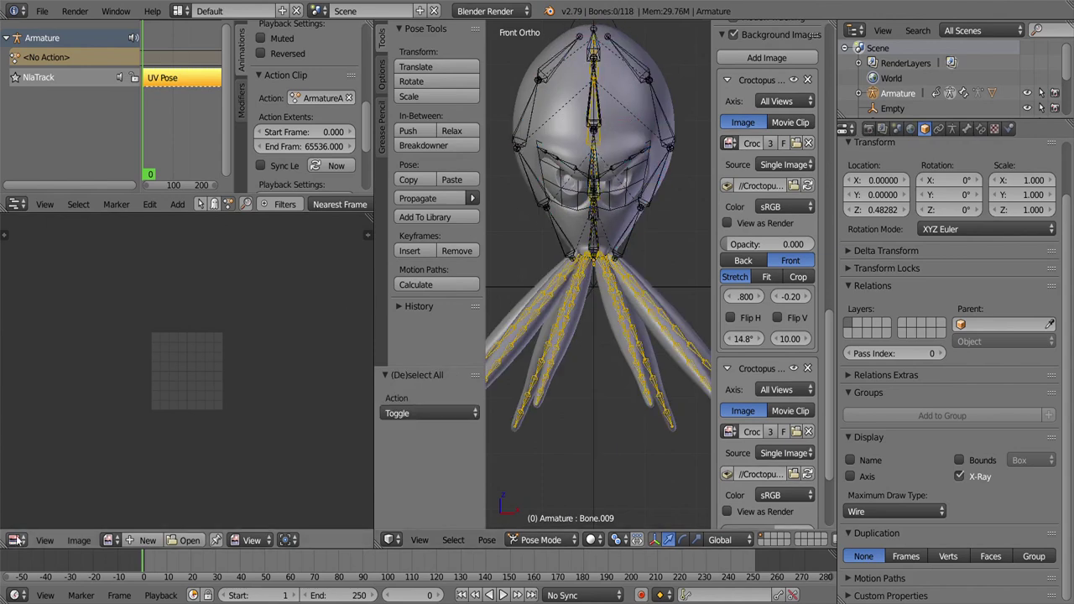
pyautogui.click(981, 129)
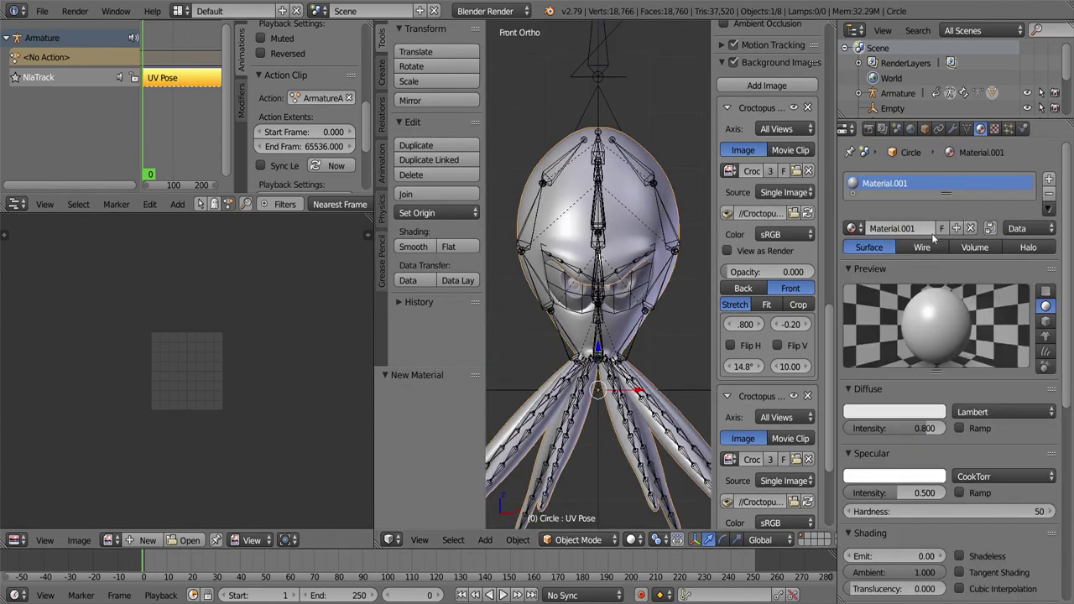
pyautogui.click(504, 71)
pyautogui.click(14, 539)
pyautogui.click(75, 376)
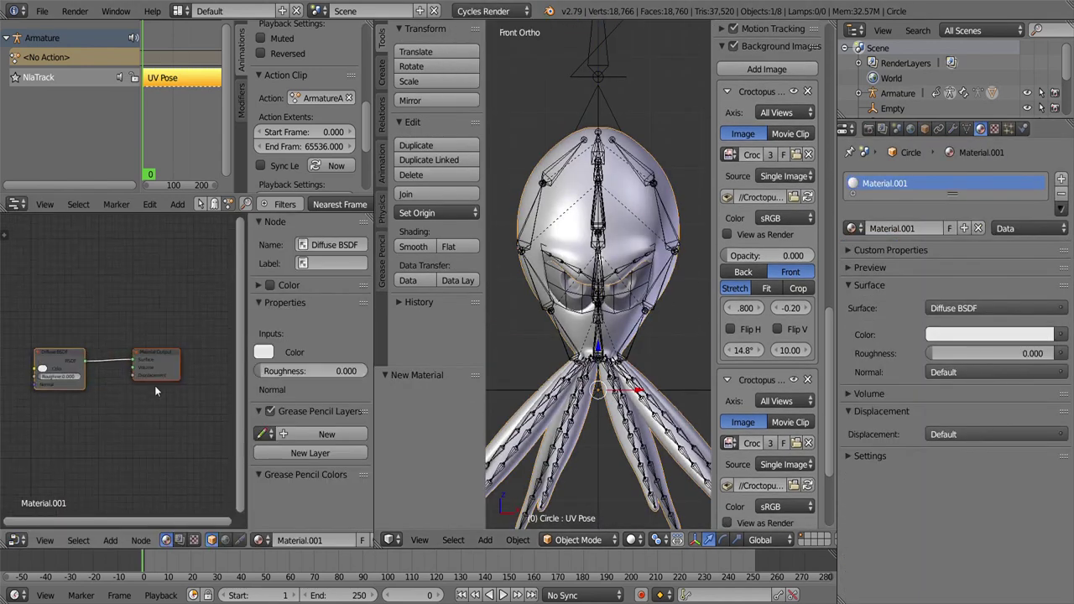
# Step: Save the scene as the incremented file Croctopus6.blend
pyautogui.hotkey('ctrl', 's')
pyautogui.click(42, 11)
pyautogui.click(59, 151)
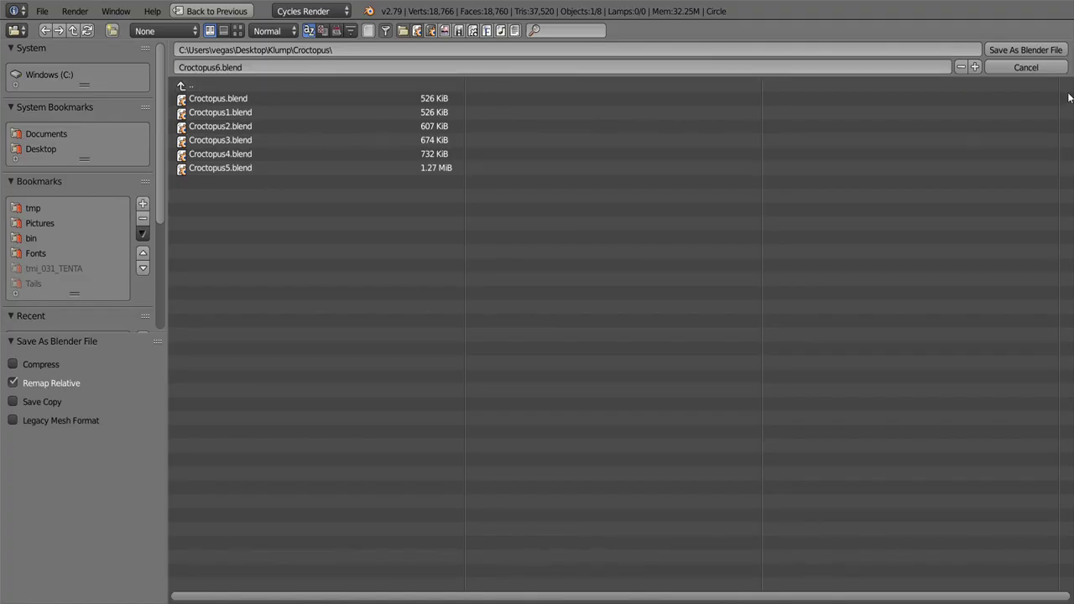
pyautogui.click(1025, 50)
pyautogui.click(42, 11)
pyautogui.click(59, 151)
pyautogui.click(1025, 49)
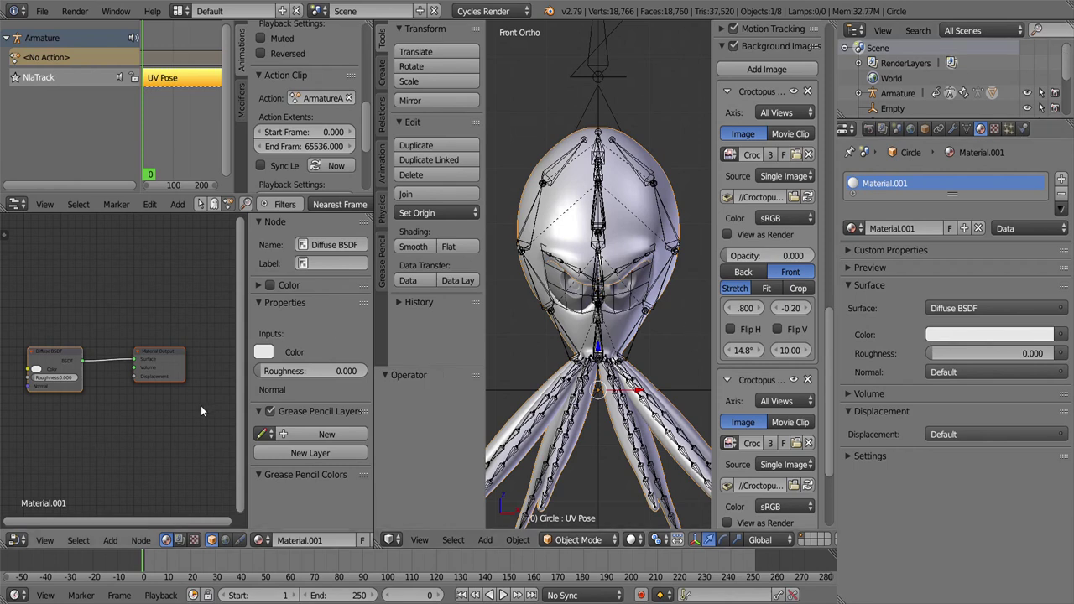
# Step: Replace the Diffuse BSDF with an Emission shader wired to the material output
pyautogui.hotkey('shift', 'a')
pyautogui.click(240, 243)
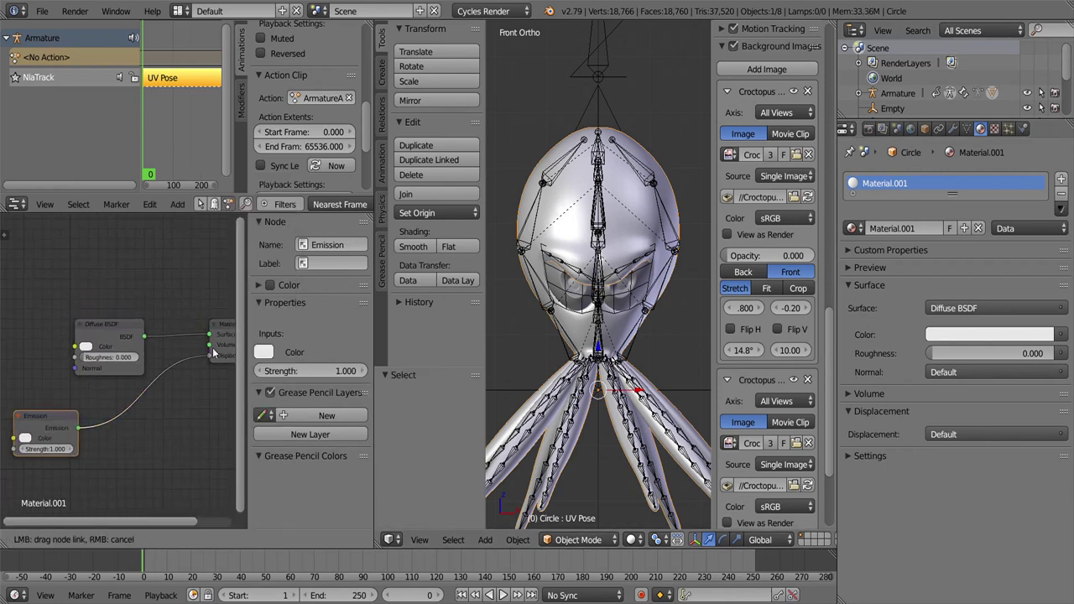
pyautogui.moveTo(213, 354); pyautogui.dragTo(209, 334)
pyautogui.click(122, 344)
pyautogui.press('x')
pyautogui.scroll(-3)
# Step: Switch the viewport to Rendered shading and expand the render Sampling settings
pyautogui.click(680, 442)
pyautogui.click(868, 129)
pyautogui.scroll(-3)
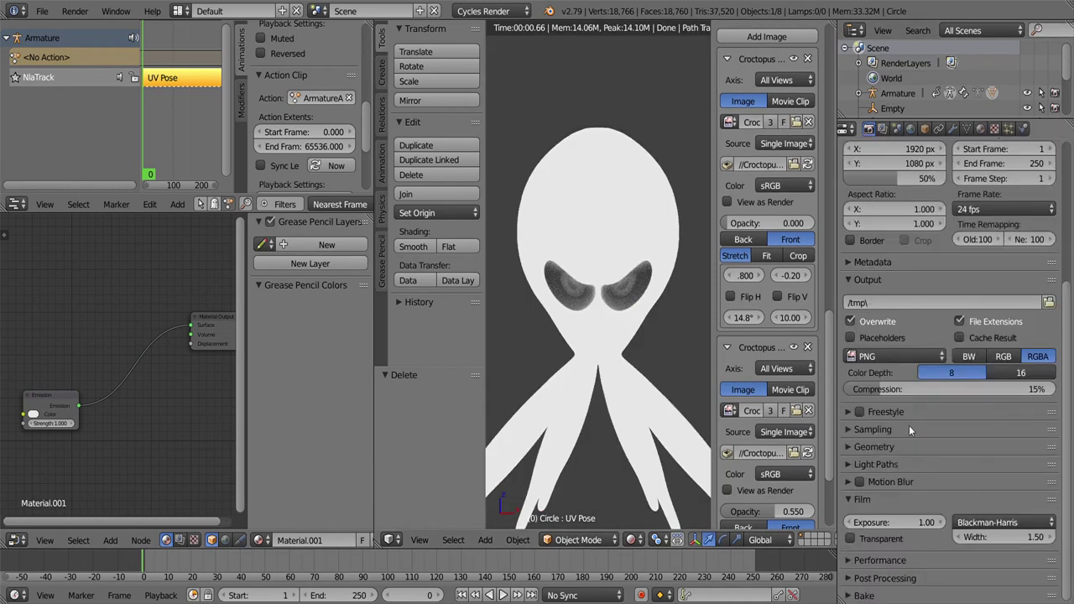
pyautogui.click(908, 429)
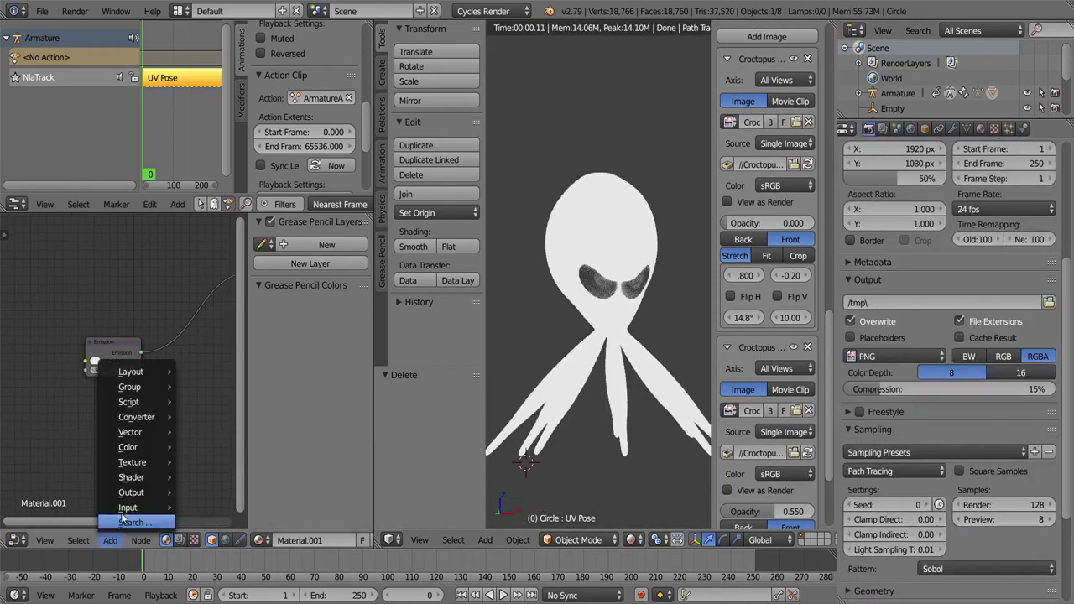
# Step: Add a UV Map node set to Cylinder and a Voronoi texture driving the Emission colour
pyautogui.click(223, 480)
pyautogui.click(967, 128)
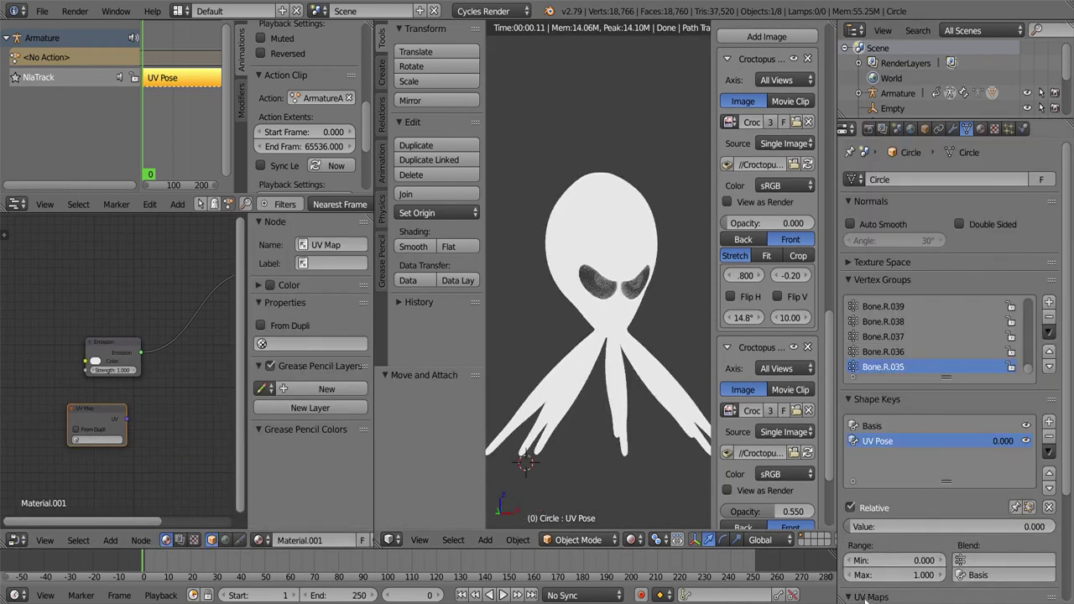
pyautogui.scroll(-3)
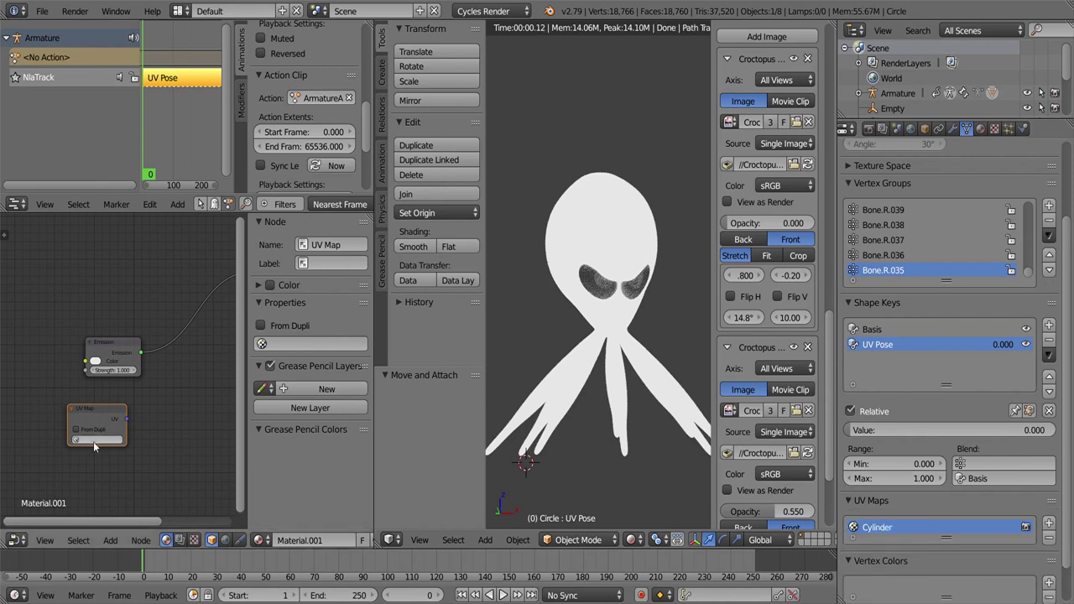
pyautogui.click(84, 454)
pyautogui.click(110, 539)
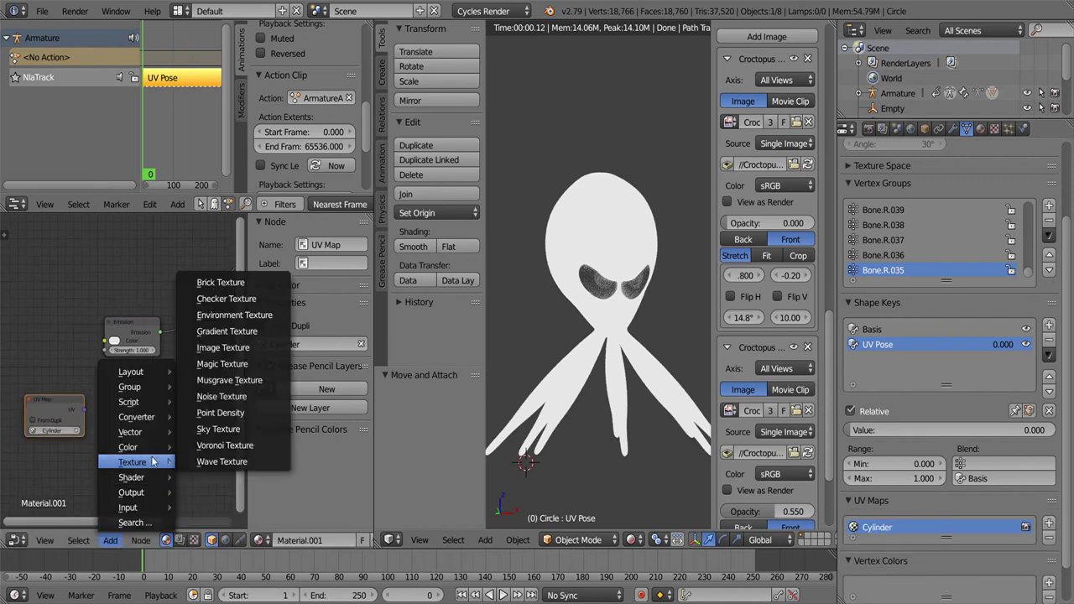
pyautogui.click(251, 495)
pyautogui.moveTo(220, 365); pyautogui.dragTo(130, 358)
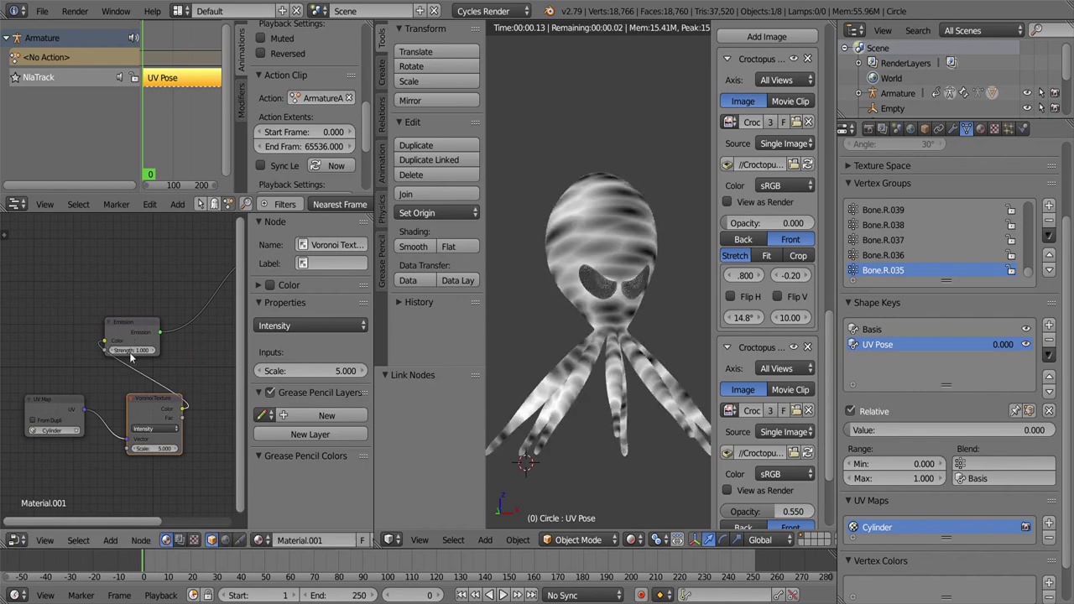
pyautogui.moveTo(59, 393); pyautogui.dragTo(105, 415)
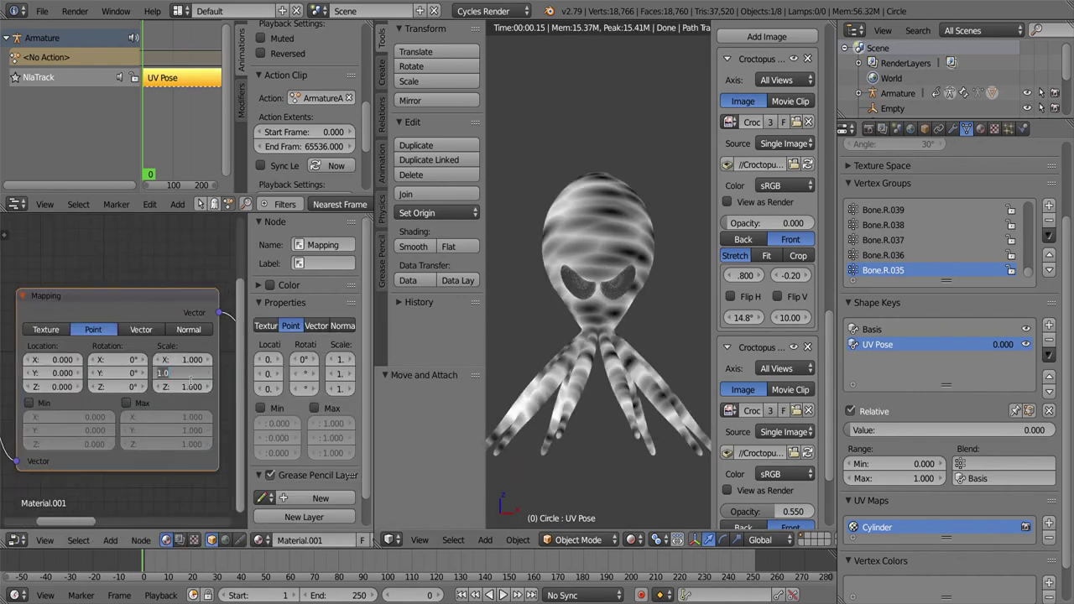
# Step: Add a Math node combining both Voronoi outputs, with the second pattern stretched vertically
pyautogui.press('a')
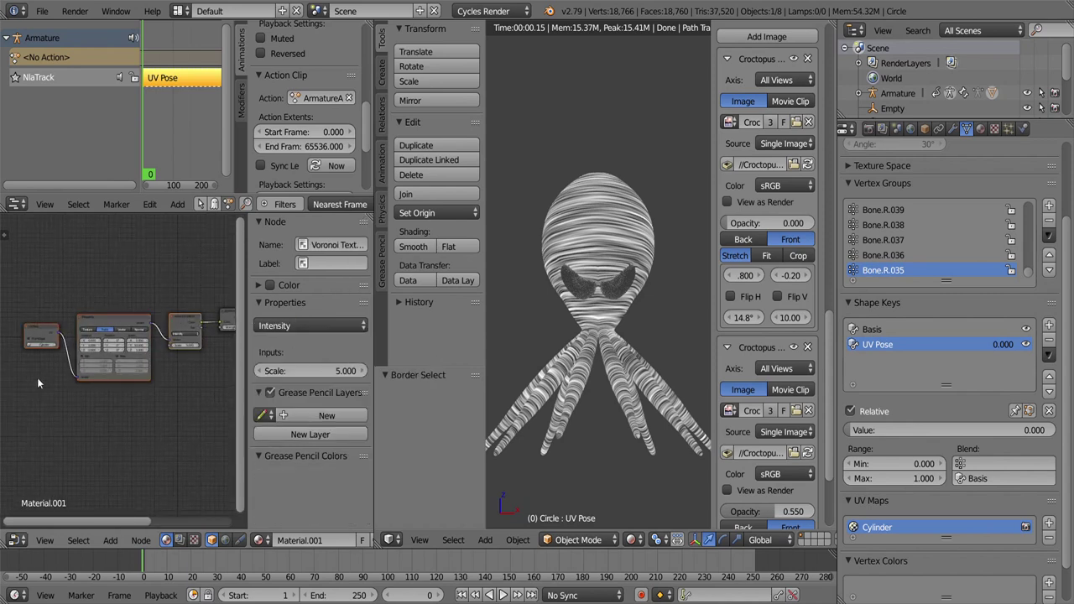
pyautogui.scroll(3)
pyautogui.hotkey('shift', 'a')
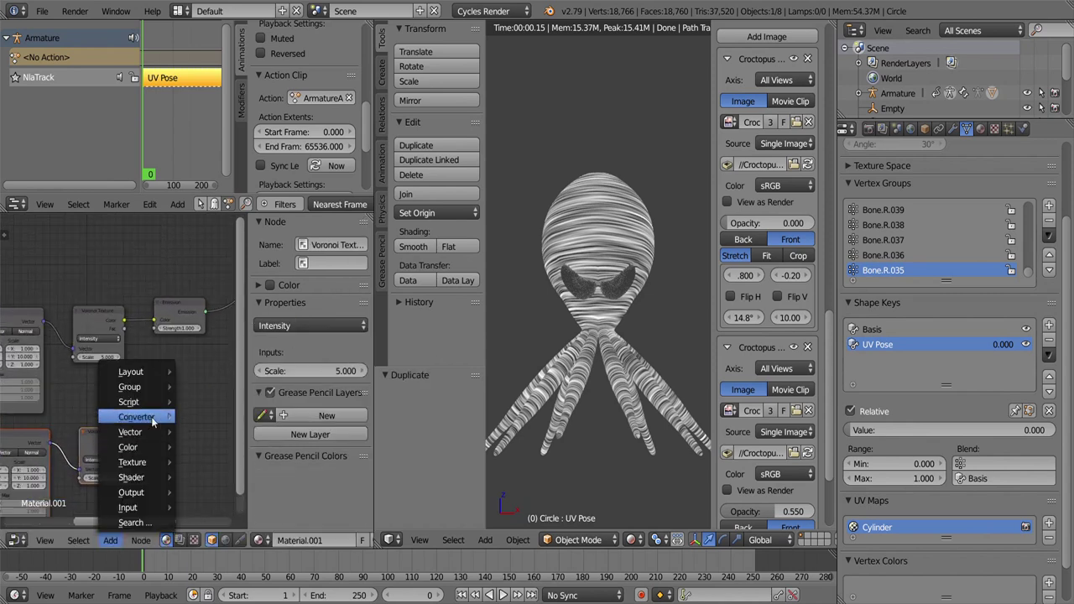
pyautogui.click(227, 327)
pyautogui.click(202, 338)
pyautogui.moveTo(147, 369); pyautogui.dragTo(209, 361)
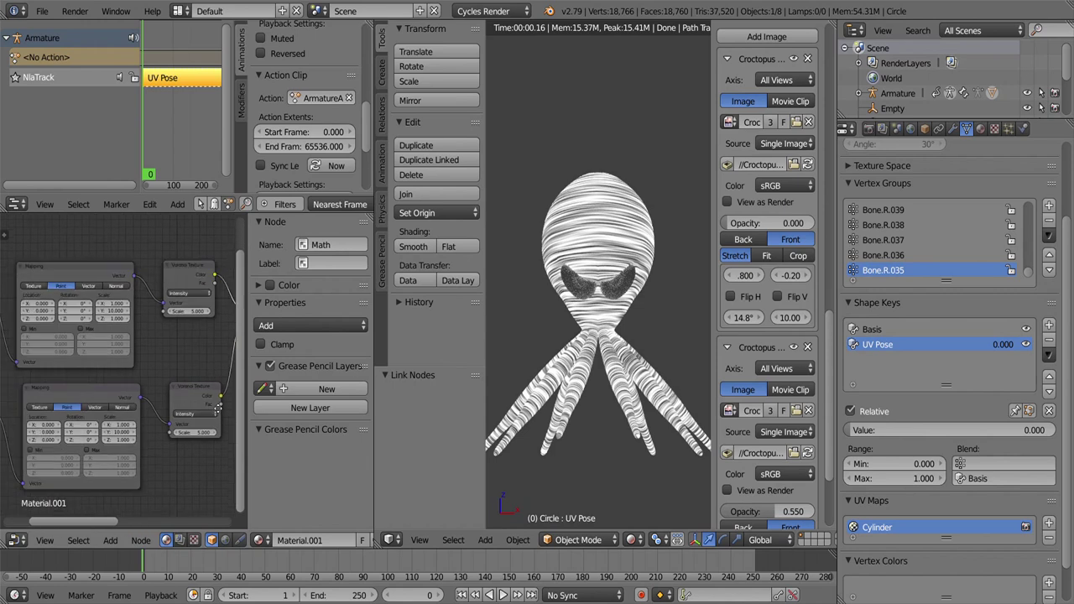
pyautogui.scroll(3)
pyautogui.moveTo(106, 416); pyautogui.dragTo(120, 422)
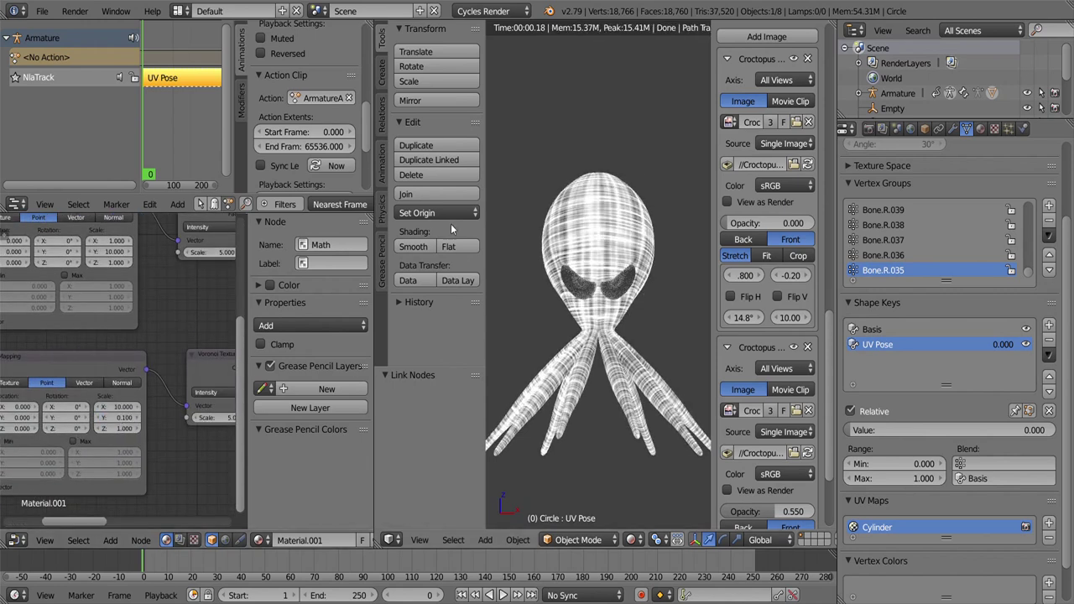
pyautogui.scroll(3)
pyautogui.scroll(3)
pyautogui.scroll(-3)
# Step: Add a ColorRamp node and duplicate it, one for each Voronoi texture
pyautogui.hotkey('shift', 'a')
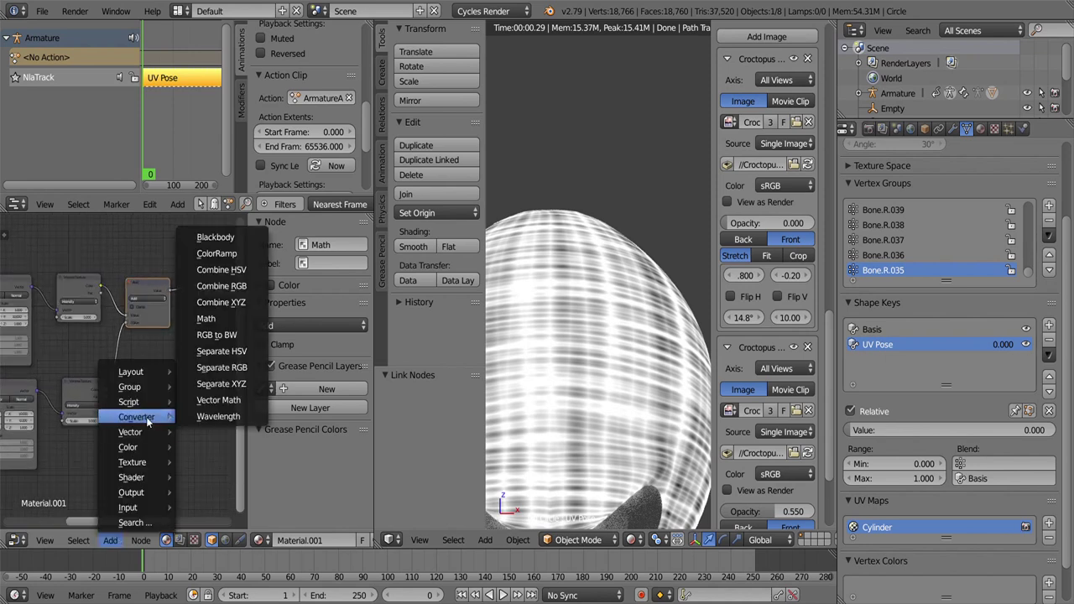
pyautogui.click(216, 259)
pyautogui.click(111, 336)
pyautogui.scroll(3)
pyautogui.hotkey('shift', 'd')
pyautogui.click(84, 401)
# Step: Set the upper ramp stop to 0.250 and make the lower ramp mostly black. Route both ramps through Add into Emission colour
pyautogui.moveTo(180, 386); pyautogui.dragTo(115, 386)
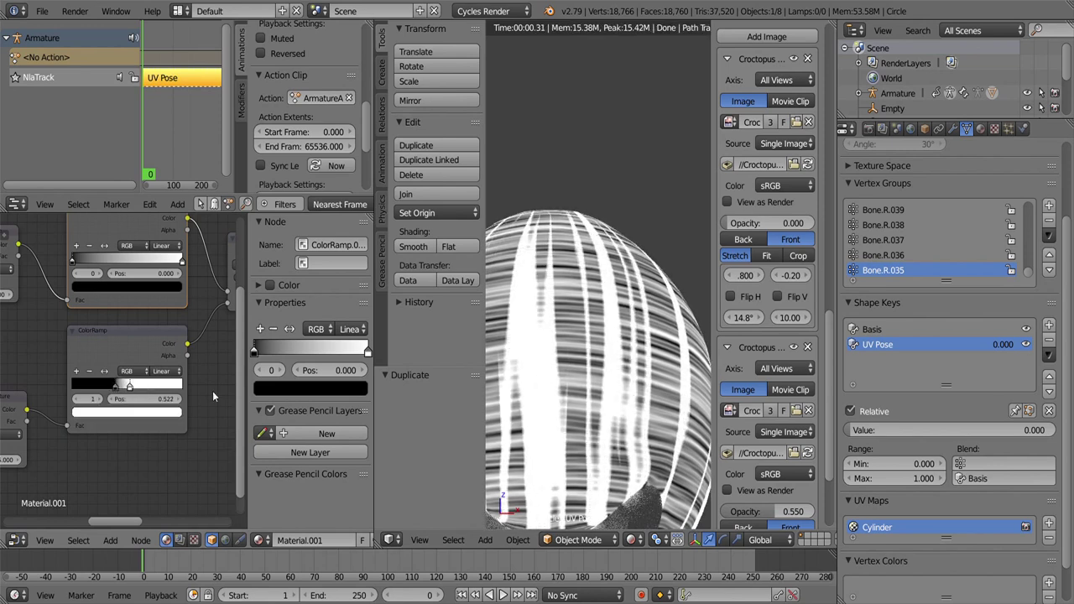
pyautogui.moveTo(144, 390); pyautogui.dragTo(157, 439)
pyautogui.moveTo(183, 317); pyautogui.dragTo(110, 329)
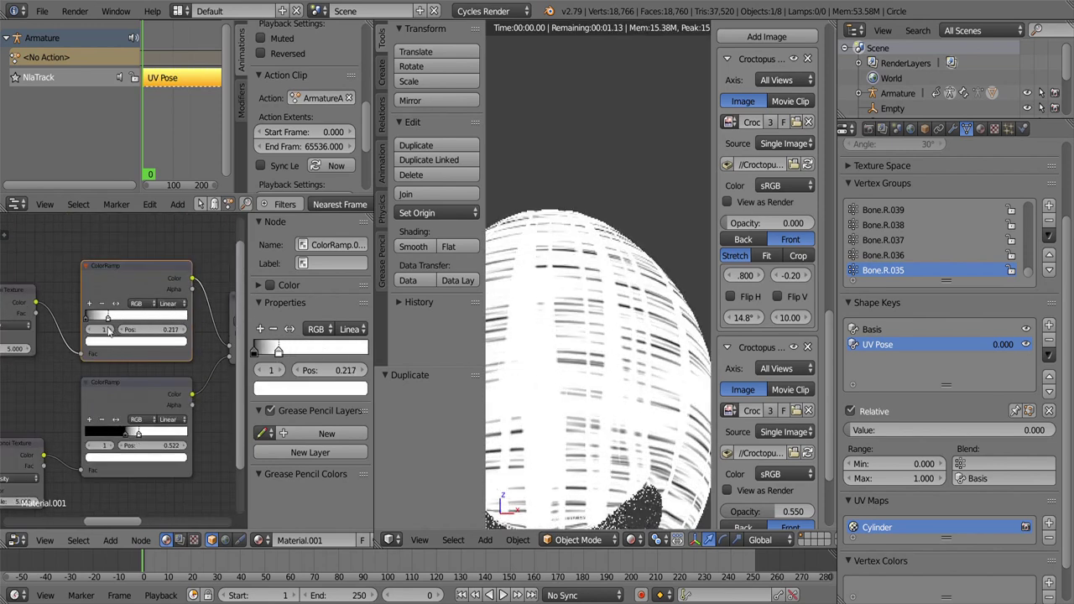
pyautogui.moveTo(139, 432); pyautogui.dragTo(135, 397)
pyautogui.moveTo(135, 397); pyautogui.dragTo(146, 398)
pyautogui.moveTo(72, 402); pyautogui.dragTo(84, 401)
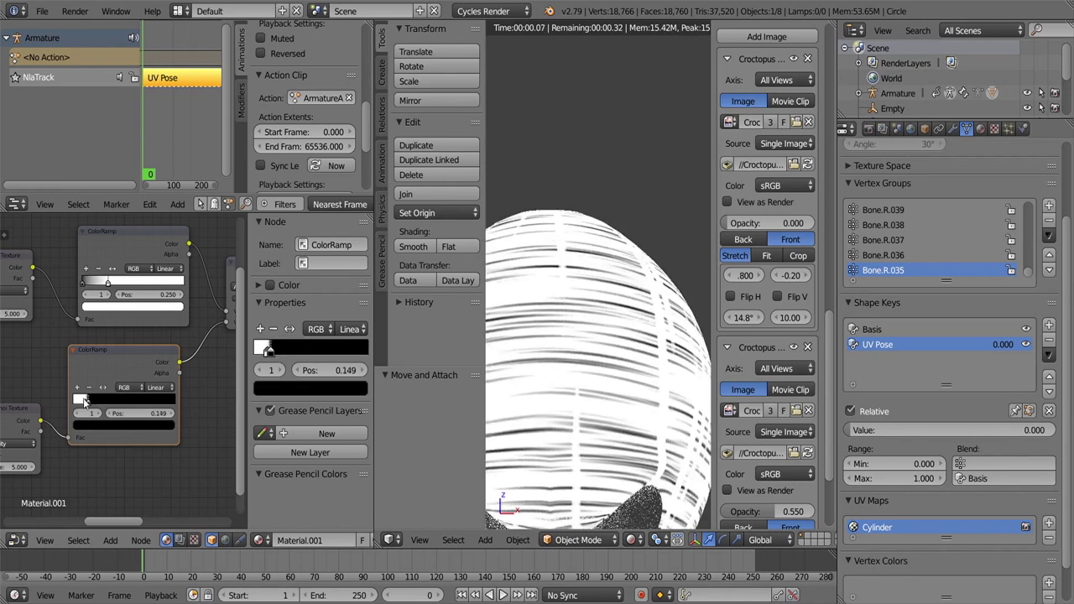
pyautogui.moveTo(92, 400); pyautogui.dragTo(117, 369)
pyautogui.moveTo(126, 361); pyautogui.dragTo(167, 395)
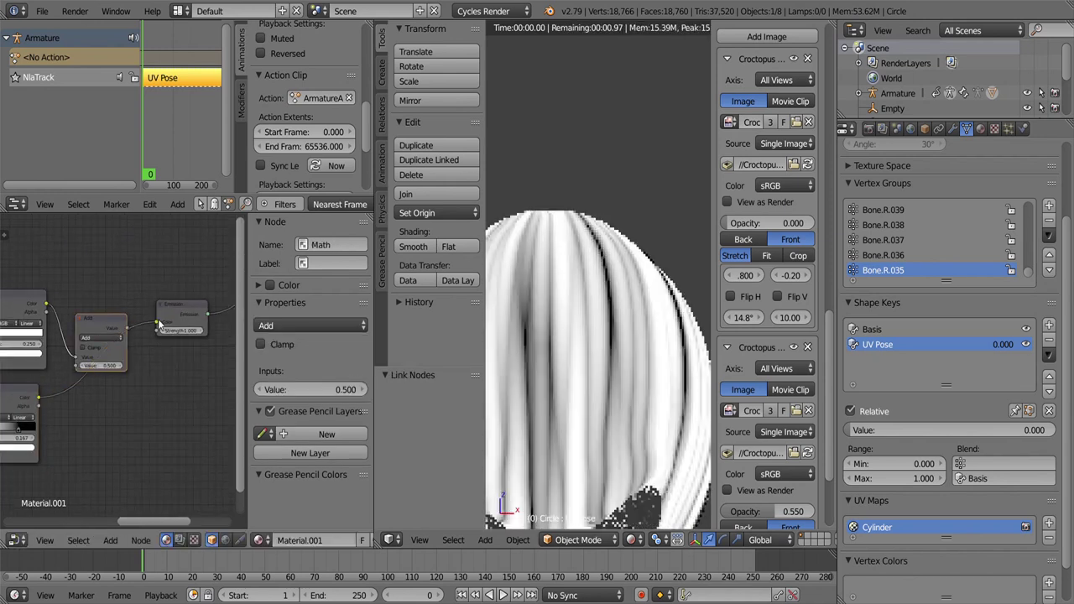
pyautogui.moveTo(118, 394); pyautogui.dragTo(101, 421)
# Step: Widen stripes via Mapping Scale Y, refine a ramp stop, and stretch Voronoi into thin lines
pyautogui.moveTo(100, 405); pyautogui.dragTo(106, 397)
pyautogui.moveTo(106, 397); pyautogui.dragTo(125, 369)
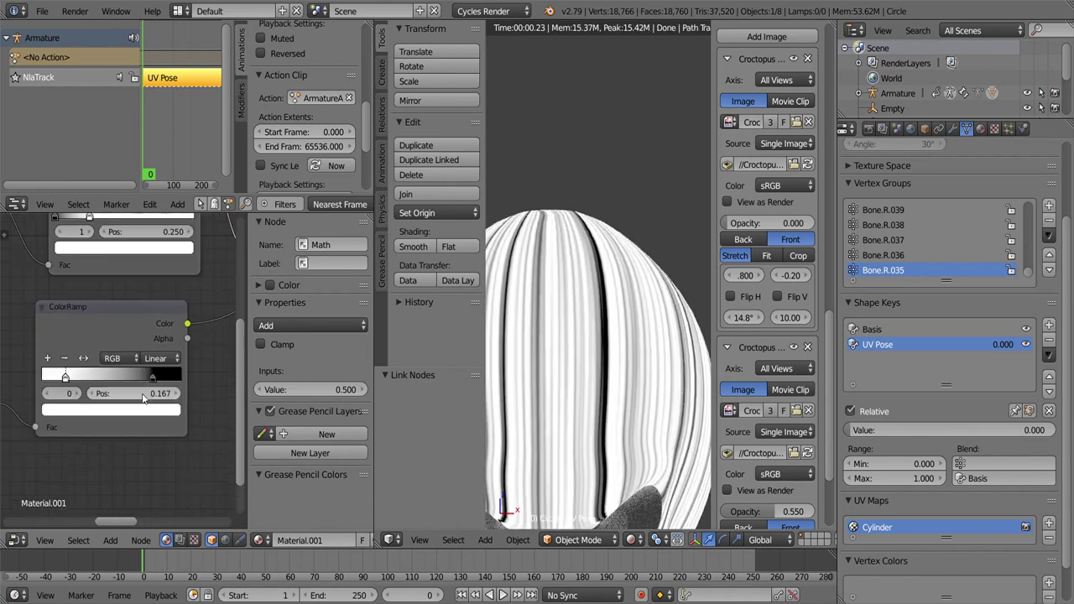
pyautogui.moveTo(118, 376); pyautogui.dragTo(134, 376)
pyautogui.moveTo(60, 376); pyautogui.dragTo(76, 375)
pyautogui.moveTo(75, 376); pyautogui.dragTo(169, 369)
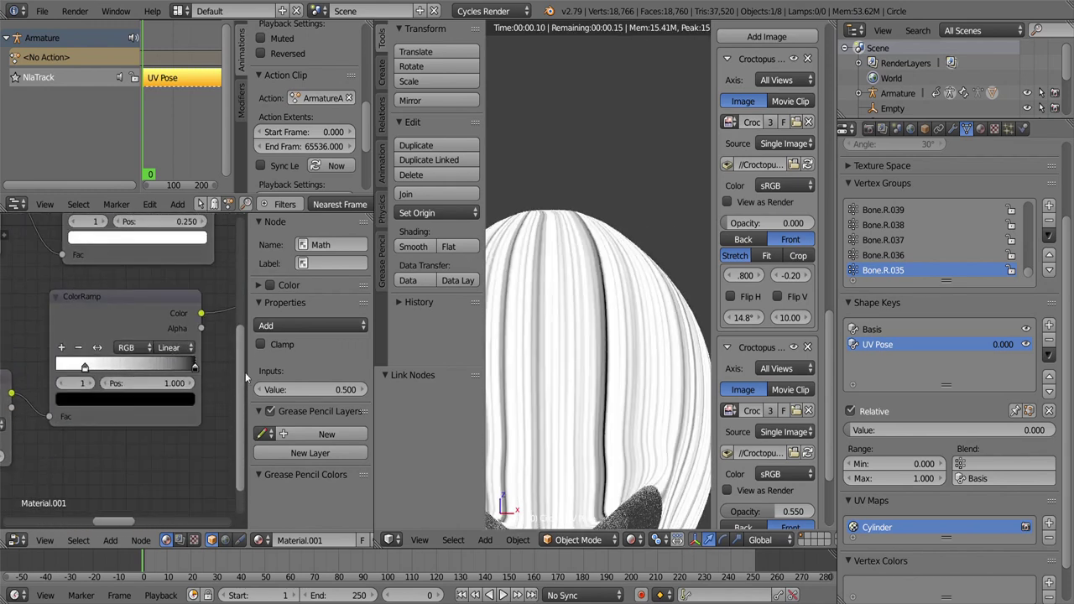
pyautogui.moveTo(126, 375); pyautogui.dragTo(143, 374)
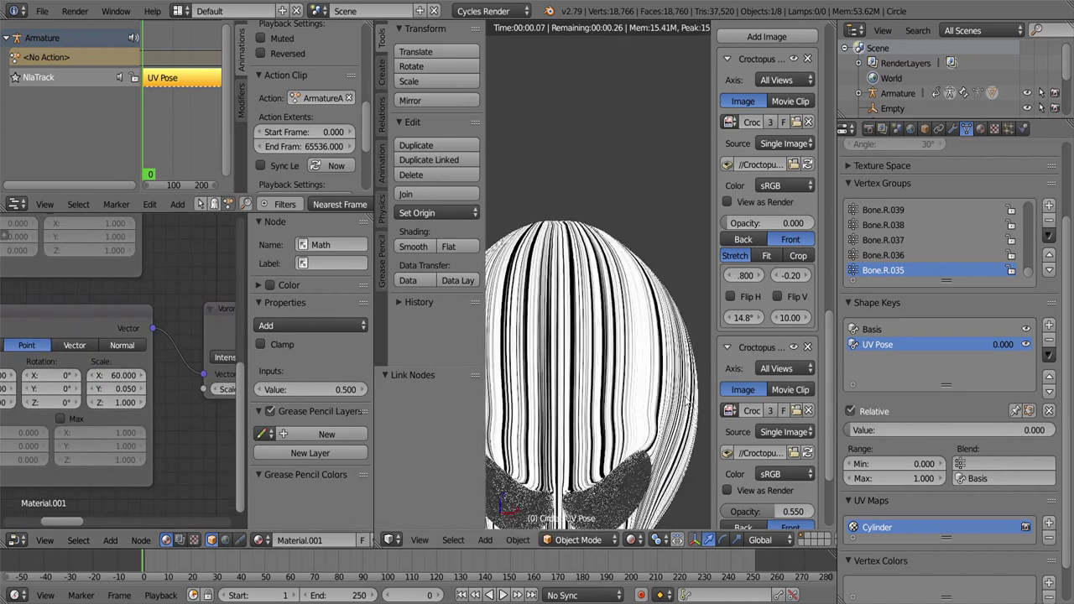
pyautogui.moveTo(142, 375); pyautogui.dragTo(72, 400)
# Step: Relink the second ramp into the Math node, enable Clamp, and set the operation to Multiply
pyautogui.moveTo(71, 399); pyautogui.dragTo(53, 414)
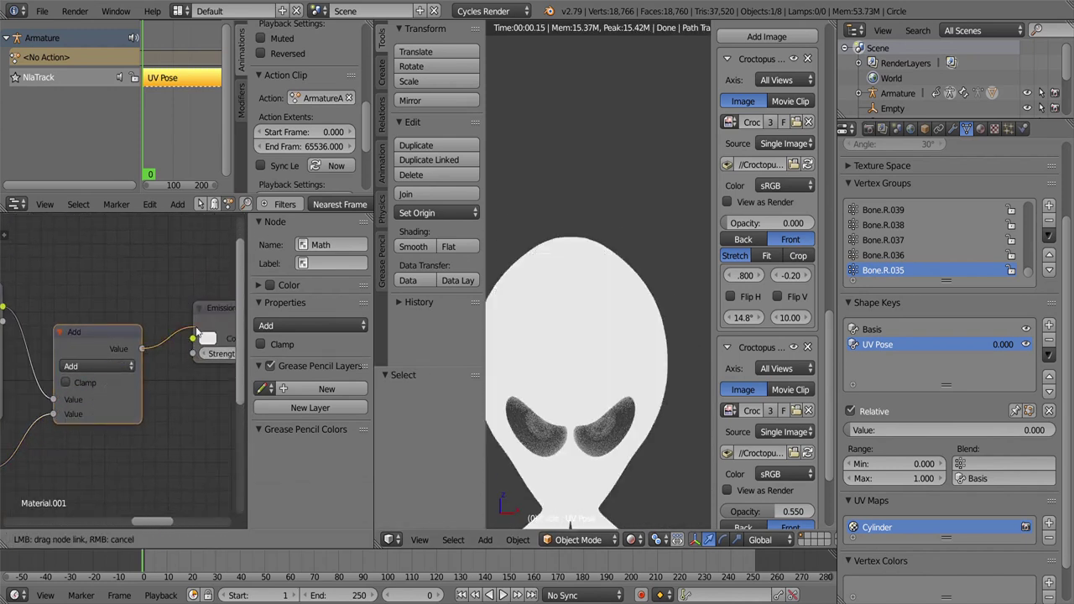
pyautogui.click(141, 311)
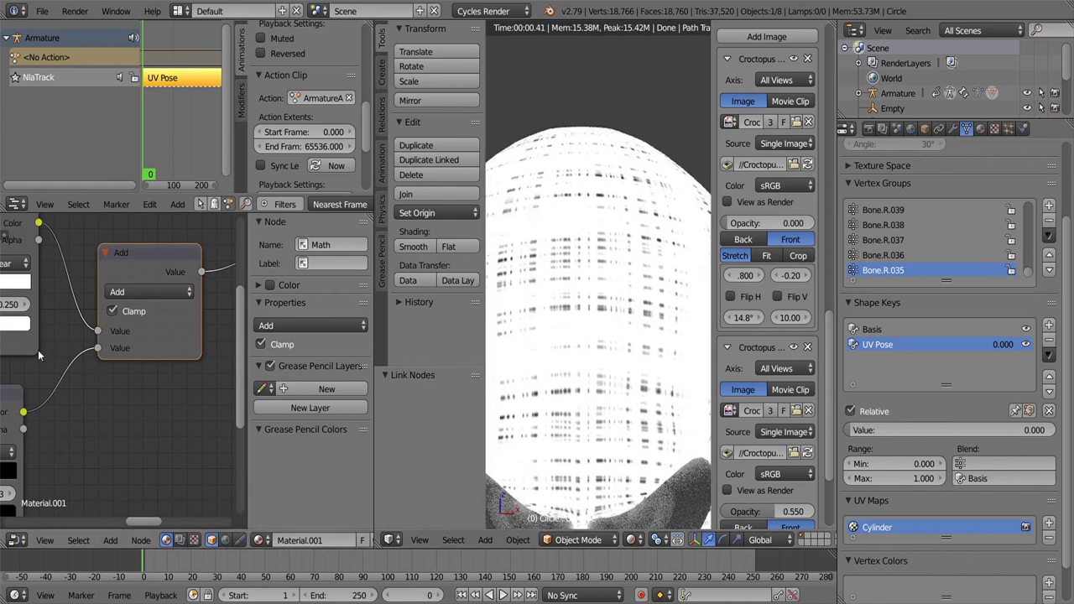
pyautogui.scroll(-3)
pyautogui.moveTo(77, 367); pyautogui.dragTo(82, 401)
pyautogui.scroll(3)
pyautogui.click(124, 357)
pyautogui.click(113, 311)
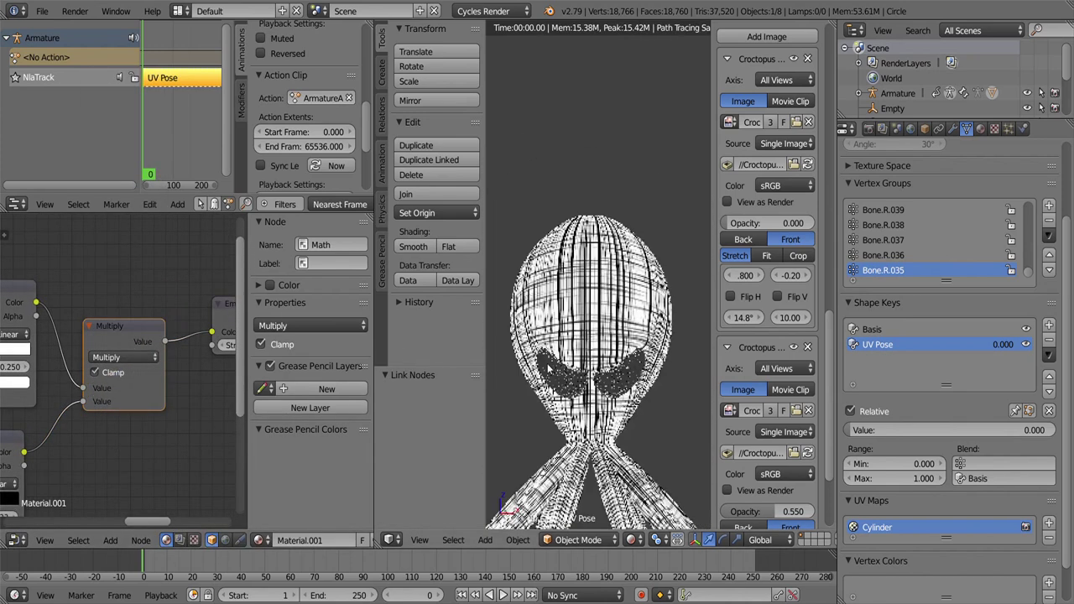
pyautogui.scroll(3)
pyautogui.scroll(3)
pyautogui.scroll(-3)
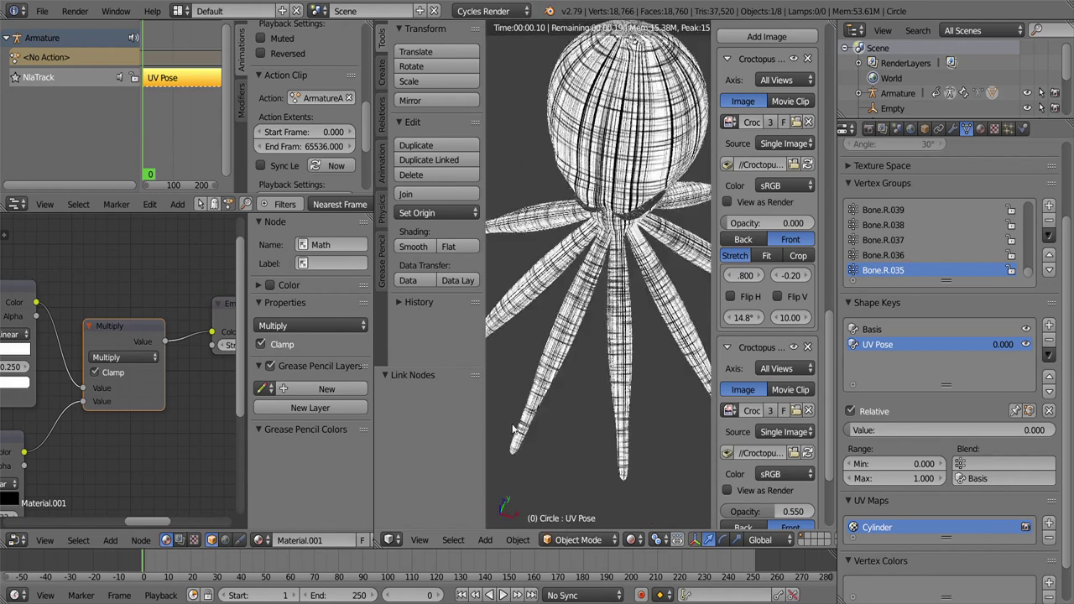
pyautogui.scroll(3)
pyautogui.scroll(-3)
pyautogui.scroll(-3)
pyautogui.scroll(-3)
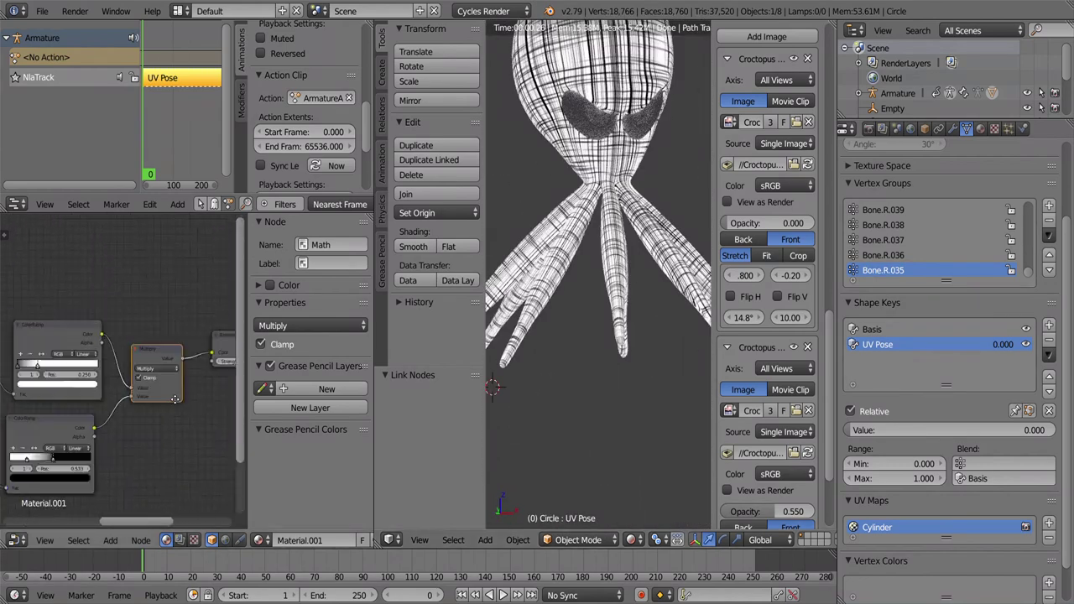
pyautogui.scroll(-3)
# Step: Add a Principled BSDF and connect it to the Material Output in place of Emission
pyautogui.moveTo(132, 396); pyautogui.dragTo(45, 415)
pyautogui.click(110, 539)
pyautogui.click(215, 397)
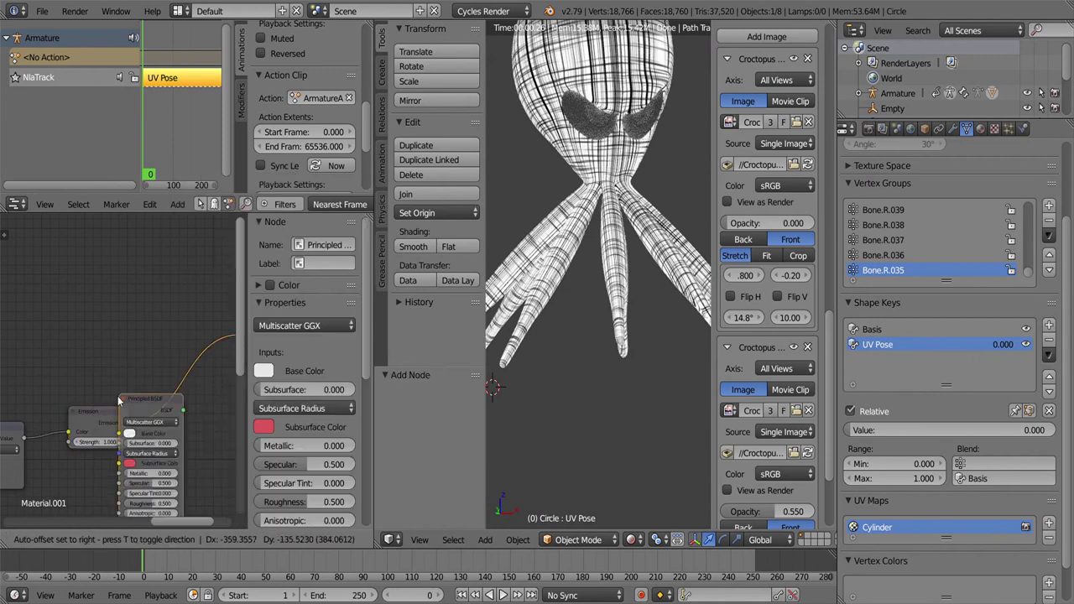
pyautogui.click(118, 415)
pyautogui.moveTo(92, 370); pyautogui.dragTo(153, 403)
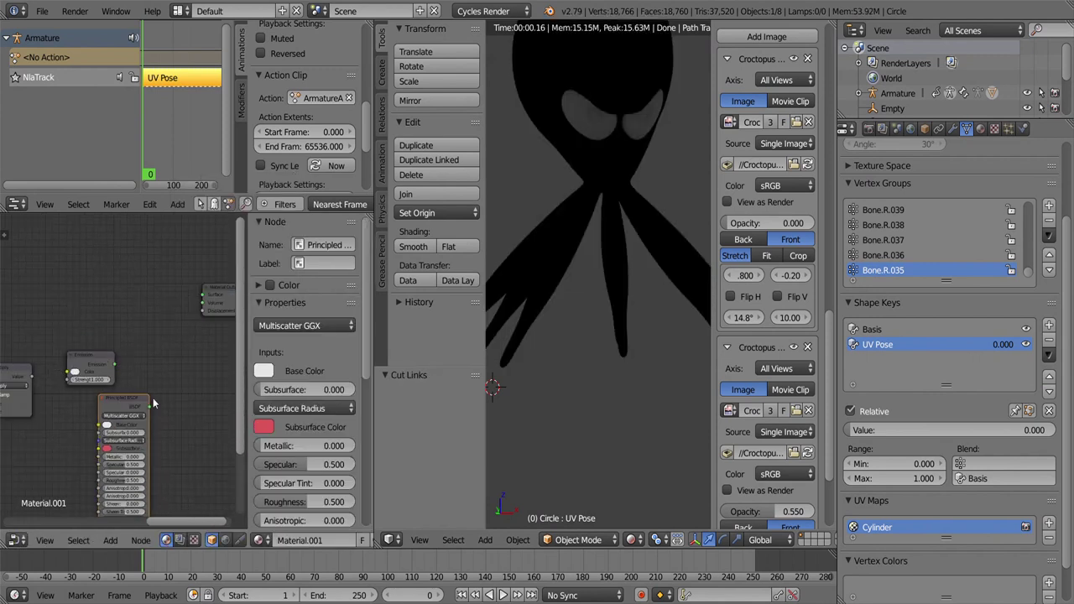
pyautogui.moveTo(208, 297); pyautogui.dragTo(208, 297)
# Step: Add a Bump node feeding the Principled BSDF's Normal input
pyautogui.click(110, 539)
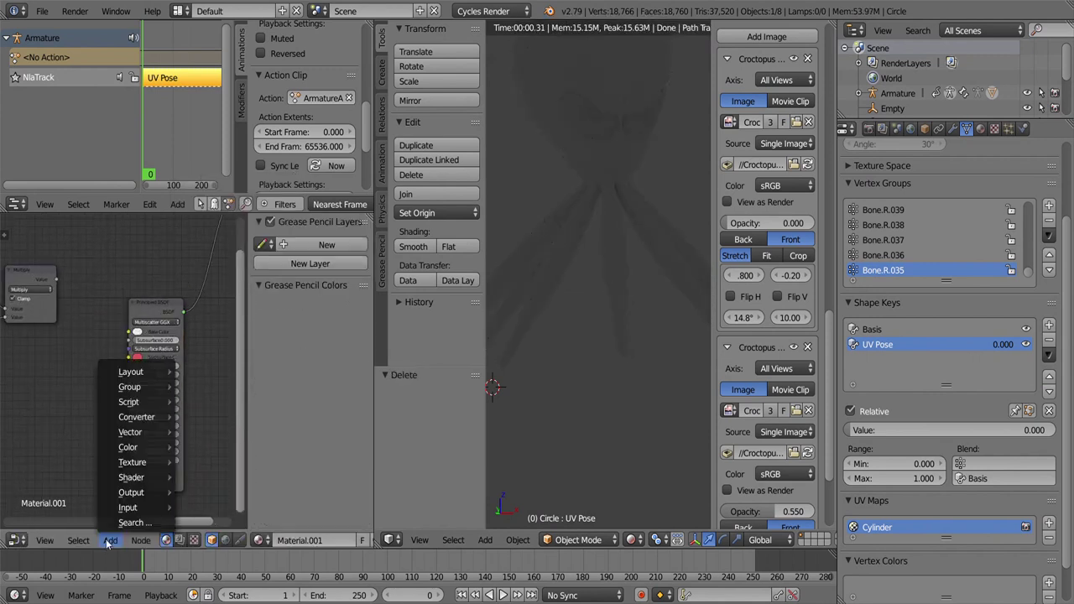
pyautogui.click(202, 434)
pyautogui.click(98, 379)
pyautogui.moveTo(172, 411); pyautogui.dragTo(188, 291)
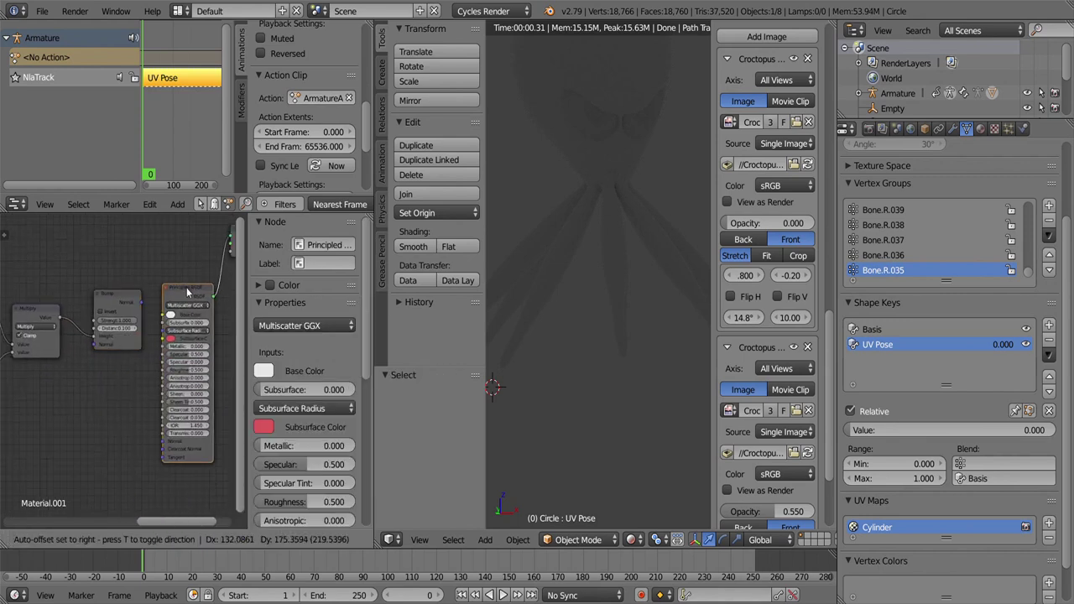
pyautogui.moveTo(167, 443); pyautogui.dragTo(168, 443)
# Step: Add a Sun lamp to the scene rotated to 68 degrees
pyautogui.hotkey('shift', 'a')
pyautogui.click(662, 361)
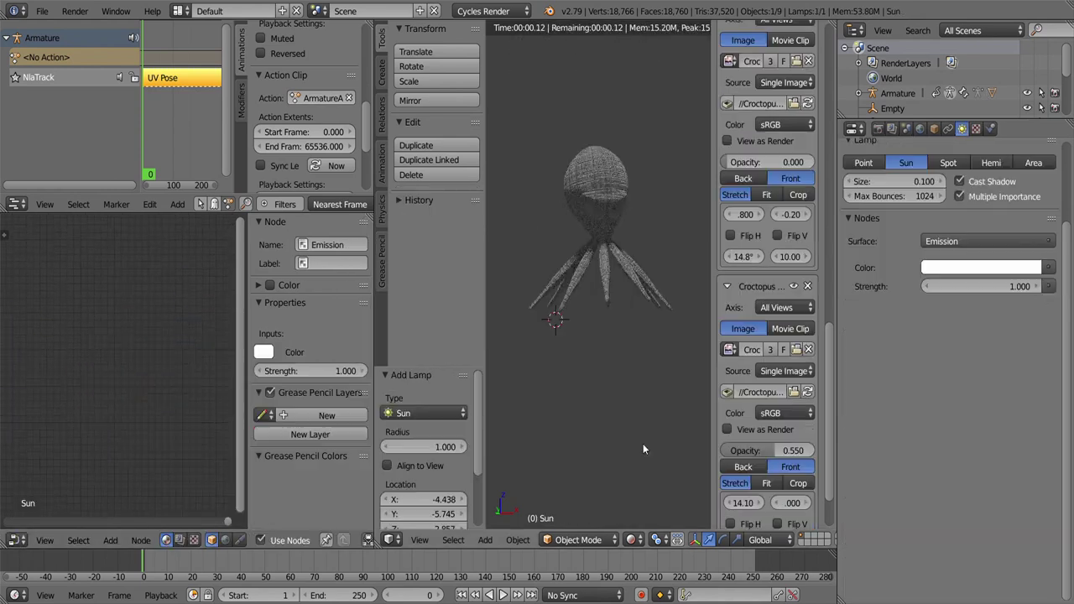
pyautogui.press('r')
pyautogui.click(529, 388)
# Step: With the octopus body active, set shader Roughness to 0.119 and Bump Strength to 0.1
pyautogui.rightClick(670, 302)
pyautogui.rightClick(663, 228)
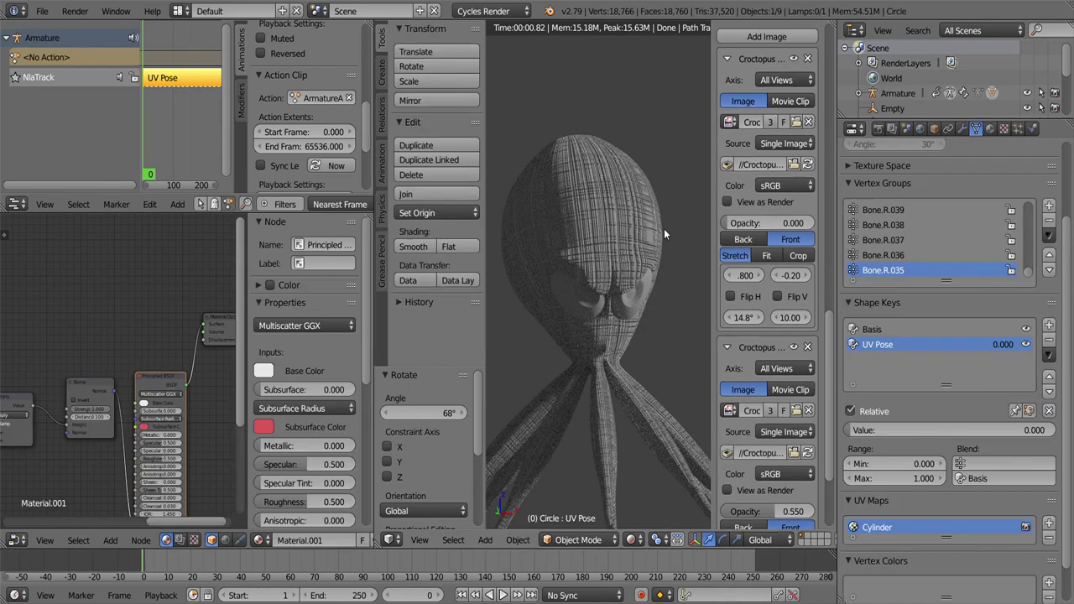
pyautogui.moveTo(120, 389); pyautogui.dragTo(92, 389)
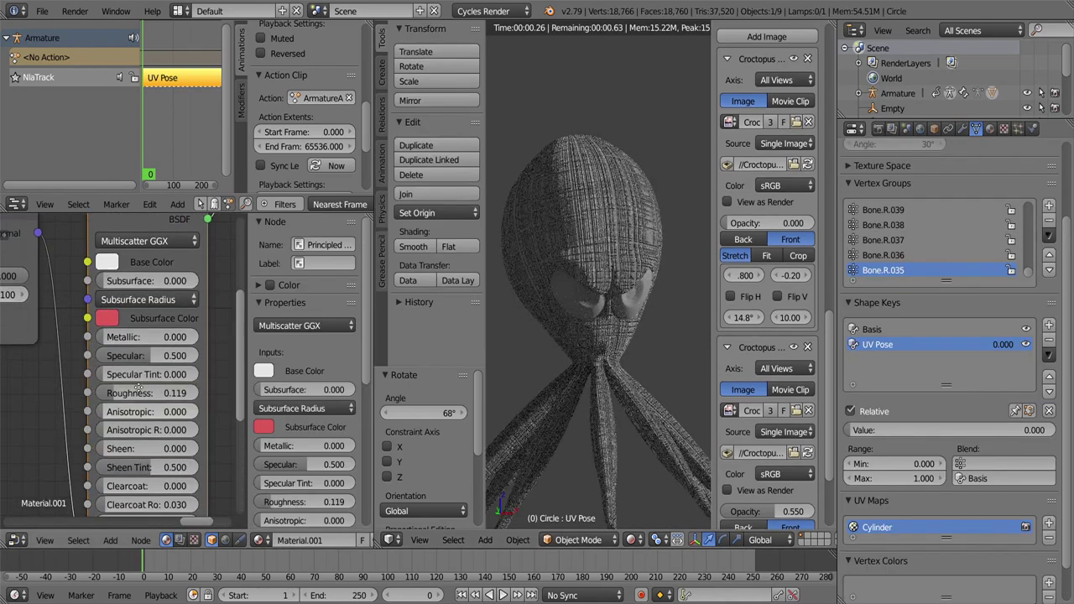
pyautogui.scroll(3)
pyautogui.doubleClick(102, 362)
pyautogui.write('0.1')
pyautogui.press('Return')
# Step: Move the first ColorRamp's stops closer together
pyautogui.scroll(3)
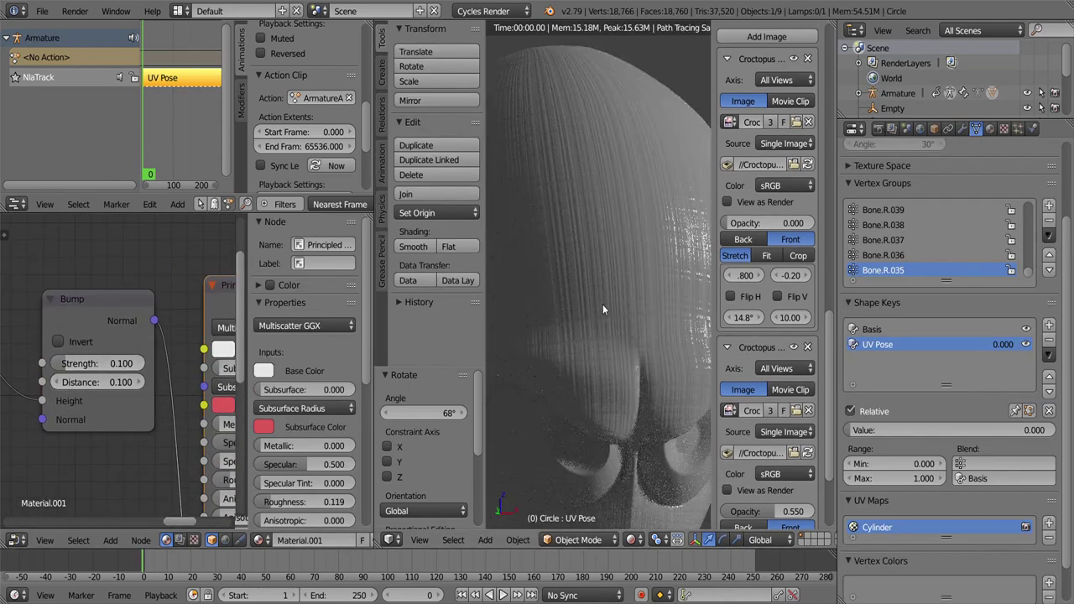
pyautogui.scroll(-3)
pyautogui.moveTo(84, 420); pyautogui.dragTo(104, 330)
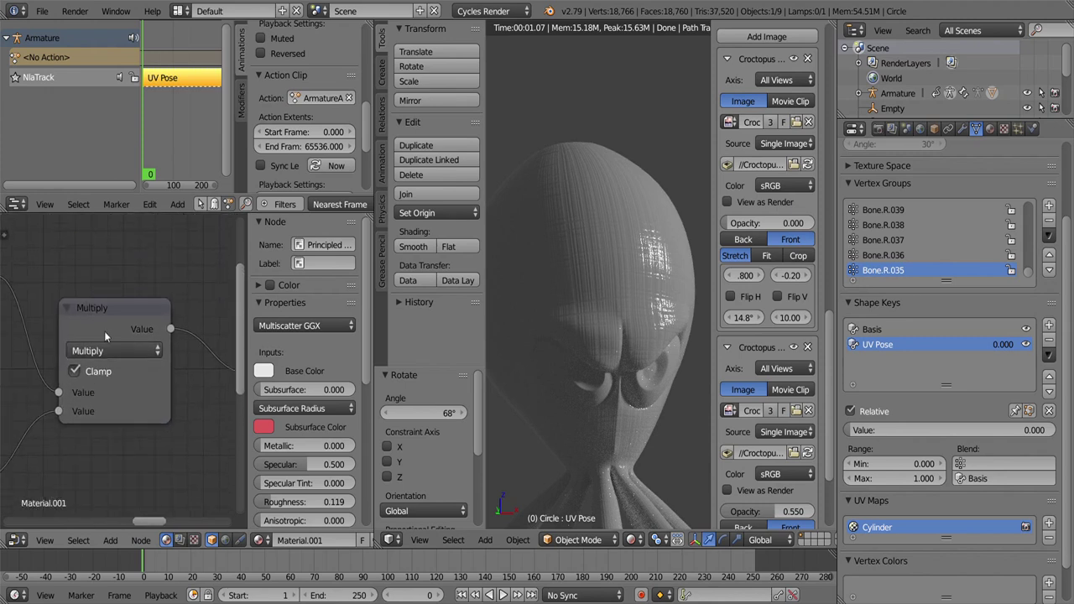
pyautogui.click(115, 310)
pyautogui.scroll(3)
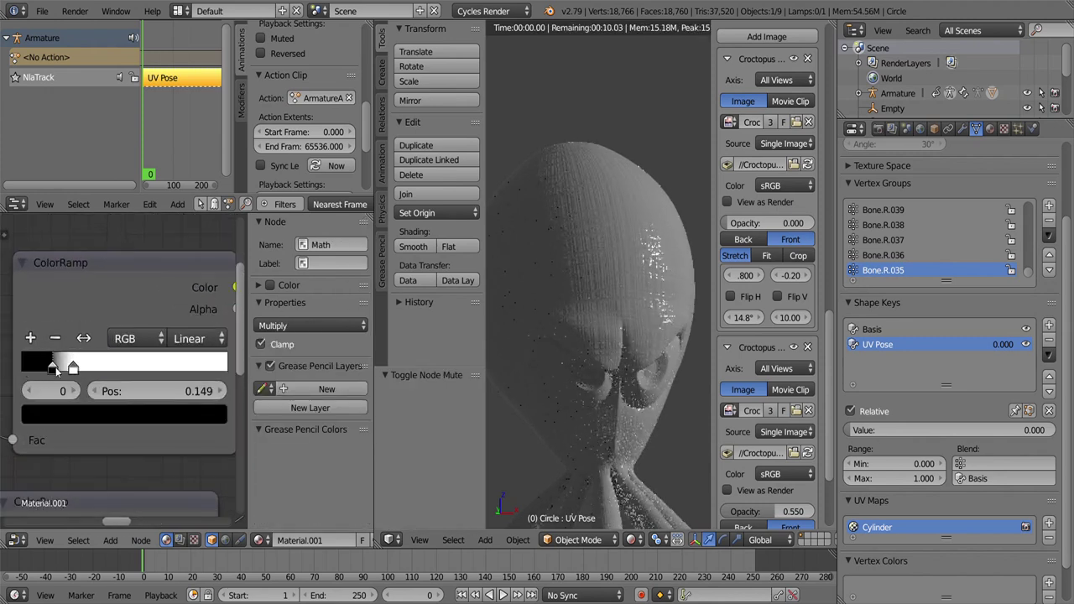
pyautogui.moveTo(55, 367); pyautogui.dragTo(53, 364)
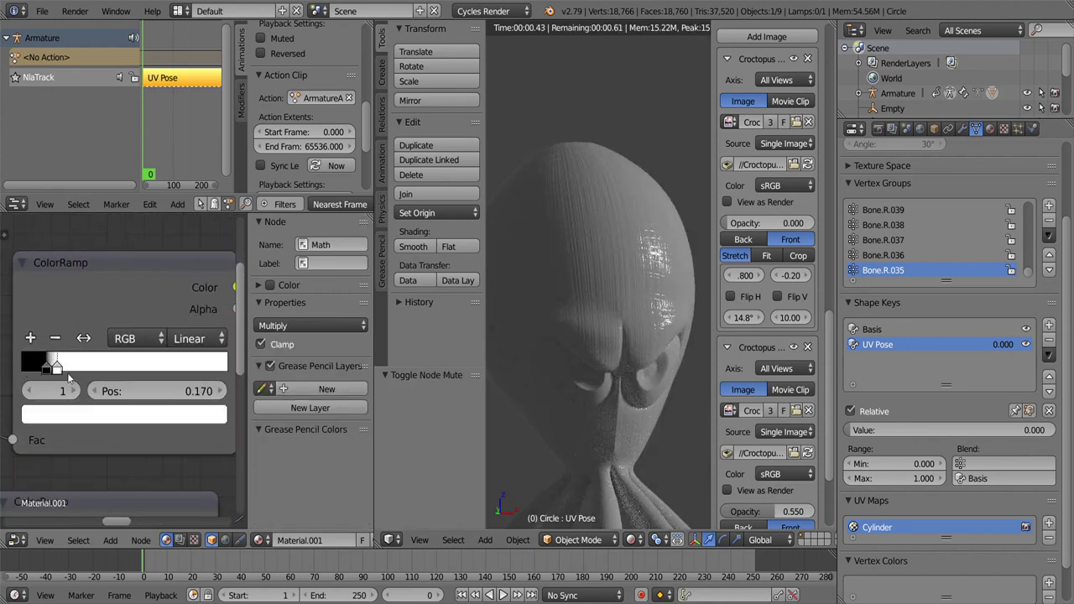
# Step: Darken the second ramp's white stop to a brightness of 0.413
pyautogui.scroll(3)
pyautogui.moveTo(67, 520); pyautogui.dragTo(67, 365)
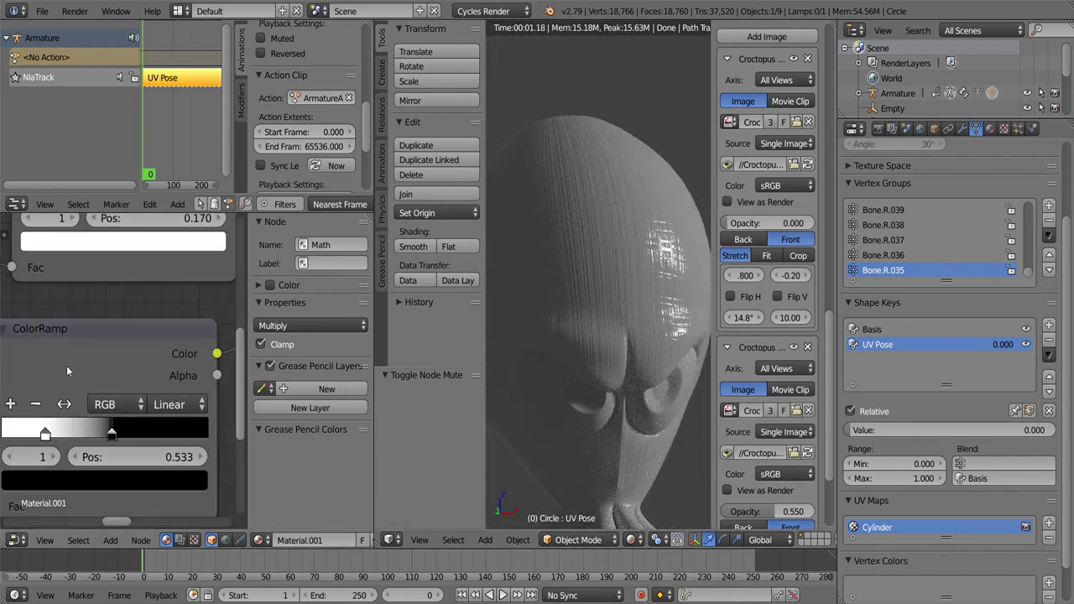
pyautogui.click(74, 436)
pyautogui.click(74, 479)
pyautogui.moveTo(167, 193); pyautogui.dragTo(167, 268)
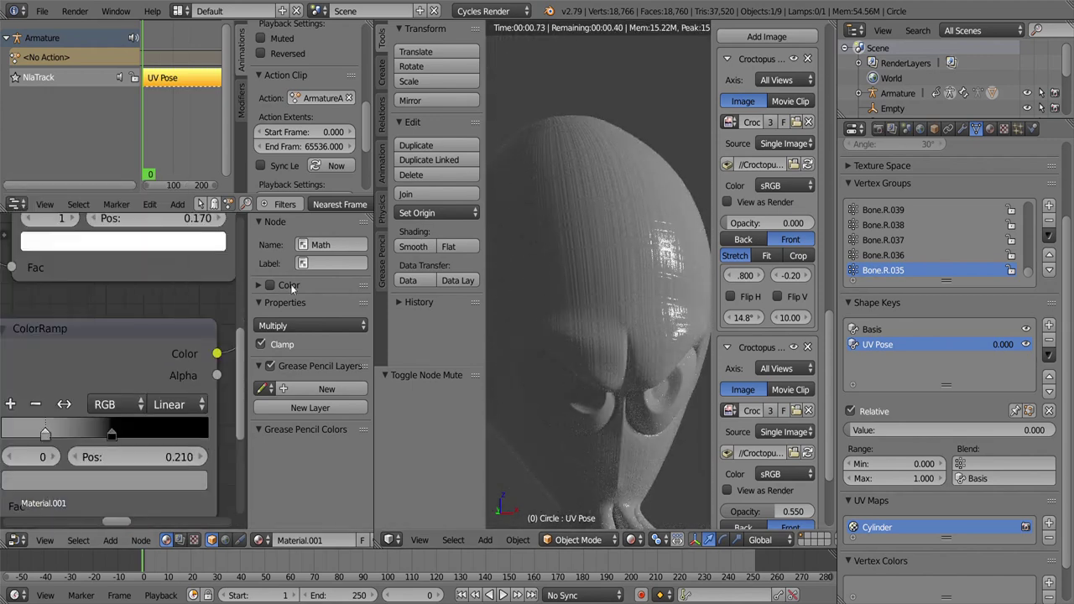
pyautogui.moveTo(126, 277); pyautogui.dragTo(78, 377)
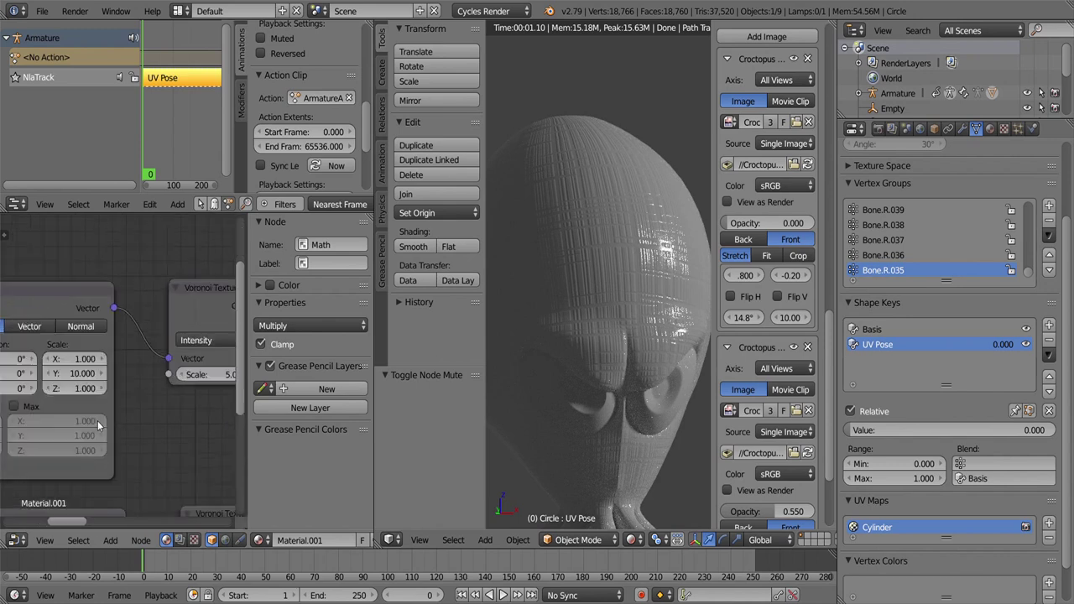
# Step: Set the Voronoi Mapping node's Scale X to 60
pyautogui.scroll(3)
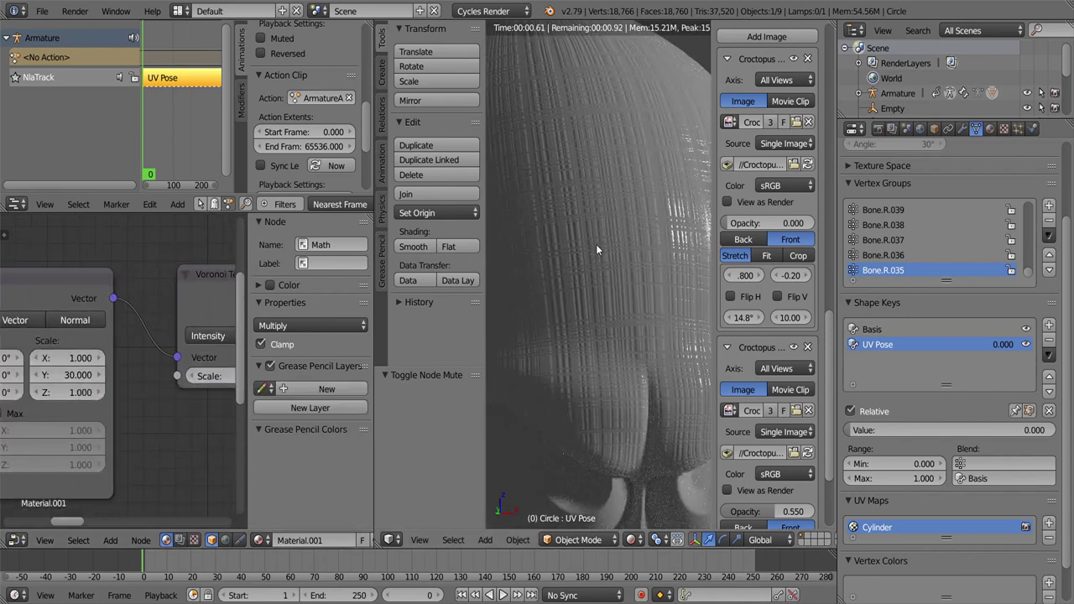
pyautogui.moveTo(144, 395); pyautogui.dragTo(218, 515)
pyautogui.scroll(3)
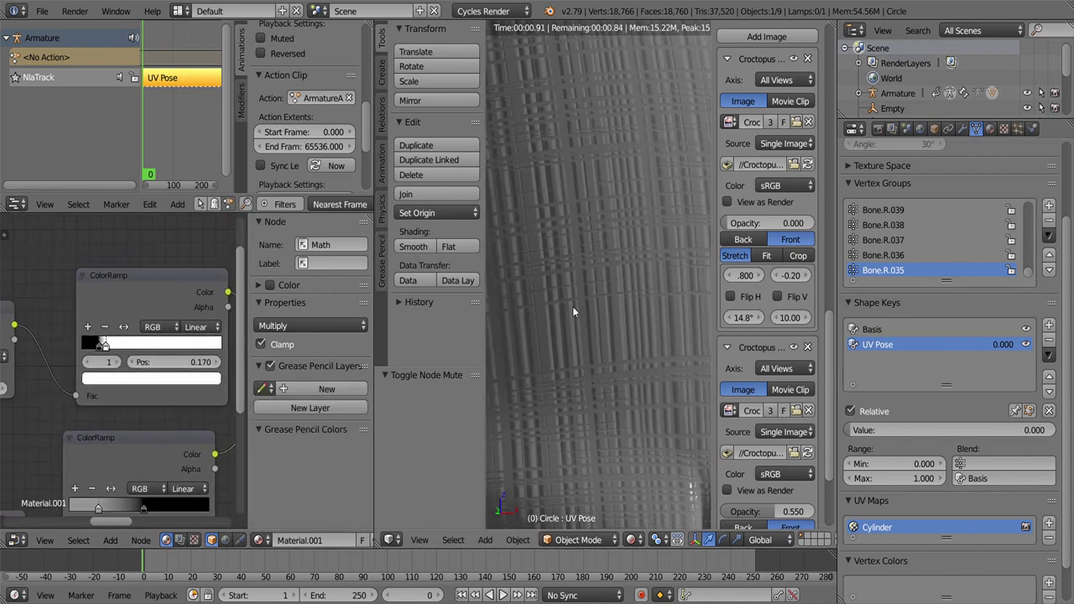
pyautogui.scroll(-3)
pyautogui.scroll(3)
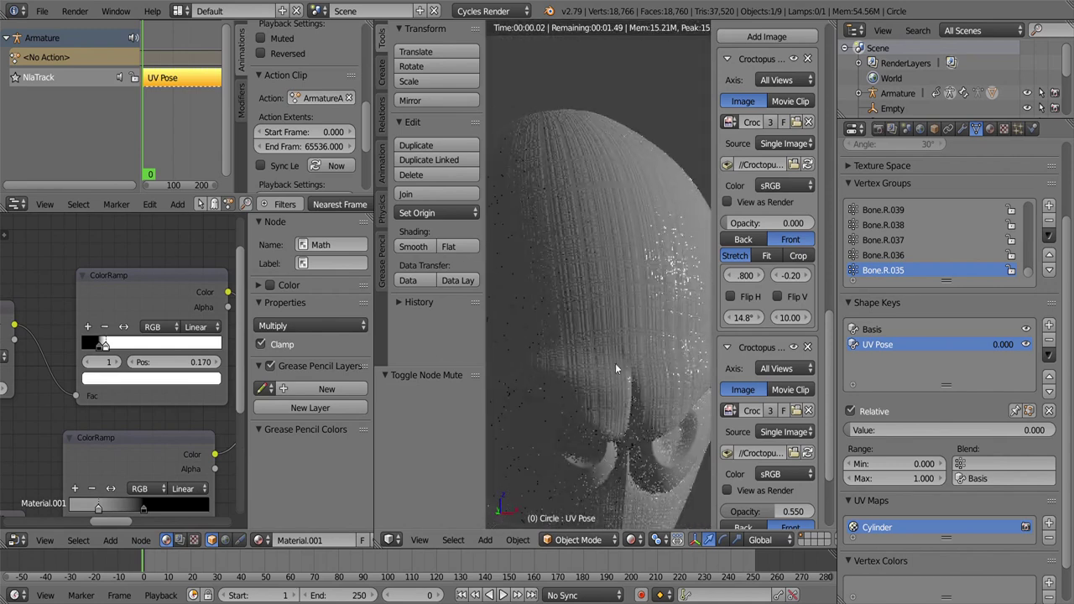
pyautogui.moveTo(126, 378); pyautogui.dragTo(168, 352)
pyautogui.doubleClick(151, 415)
pyautogui.moveTo(568, 402); pyautogui.dragTo(570, 369)
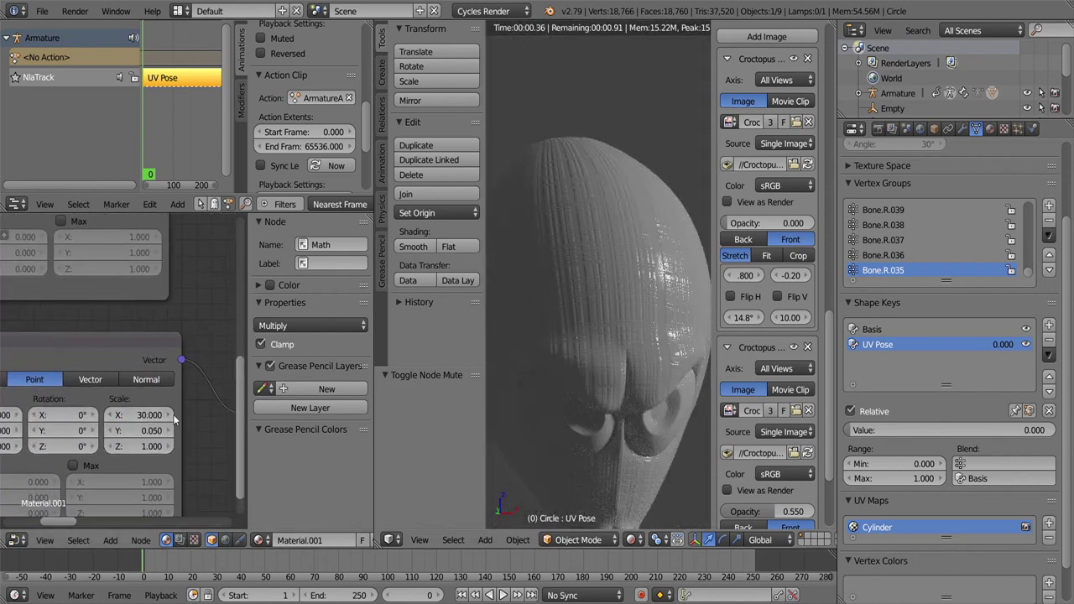
# Step: Darken another ColorRamp stop colour further
pyautogui.scroll(-3)
pyautogui.scroll(3)
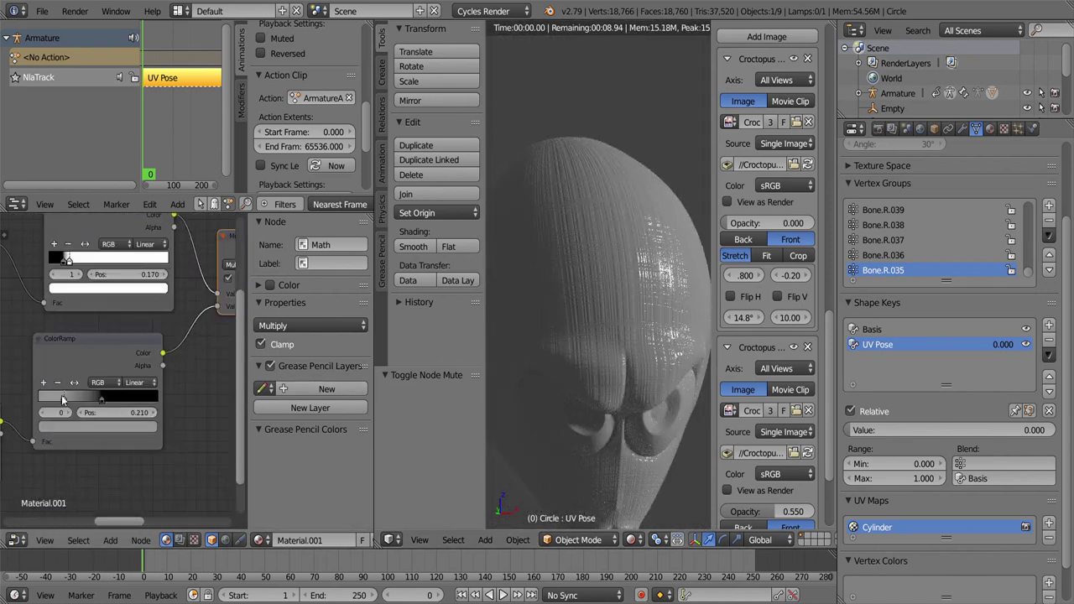
pyautogui.click(130, 305)
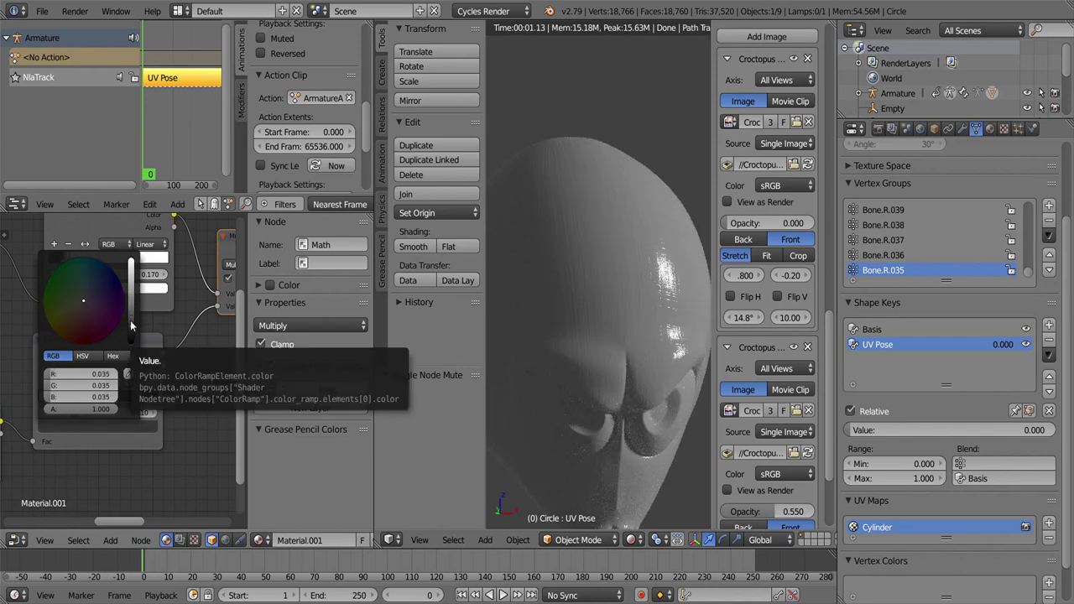
pyautogui.click(131, 327)
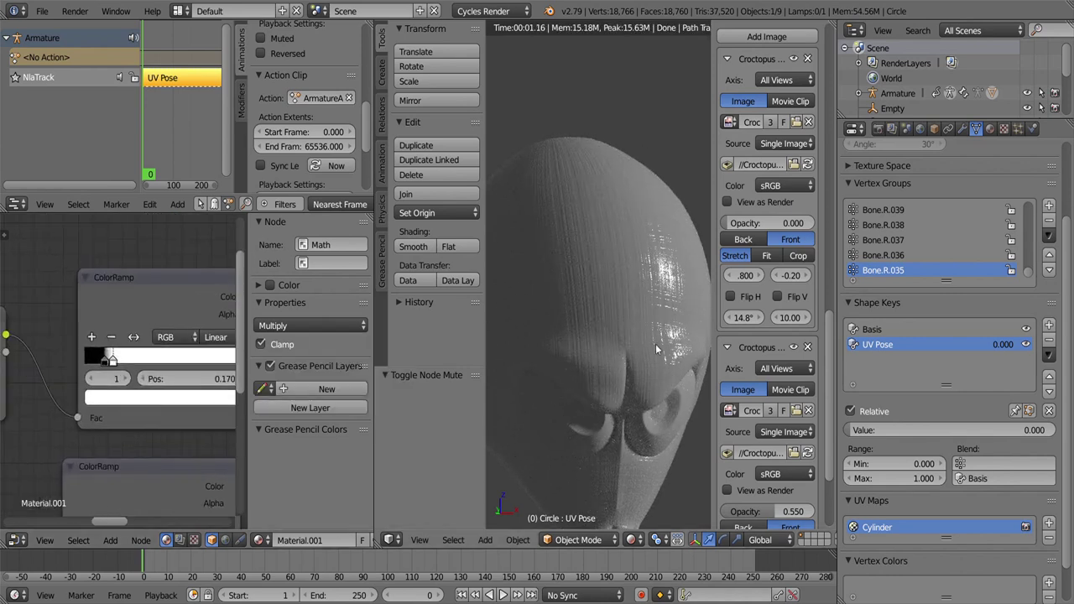
# Step: Raise the Bump Strength to 0.2 and inspect the octopus from a new angle
pyautogui.scroll(3)
pyautogui.doubleClick(147, 326)
pyautogui.write('0.2')
pyautogui.press('Return')
pyautogui.scroll(-3)
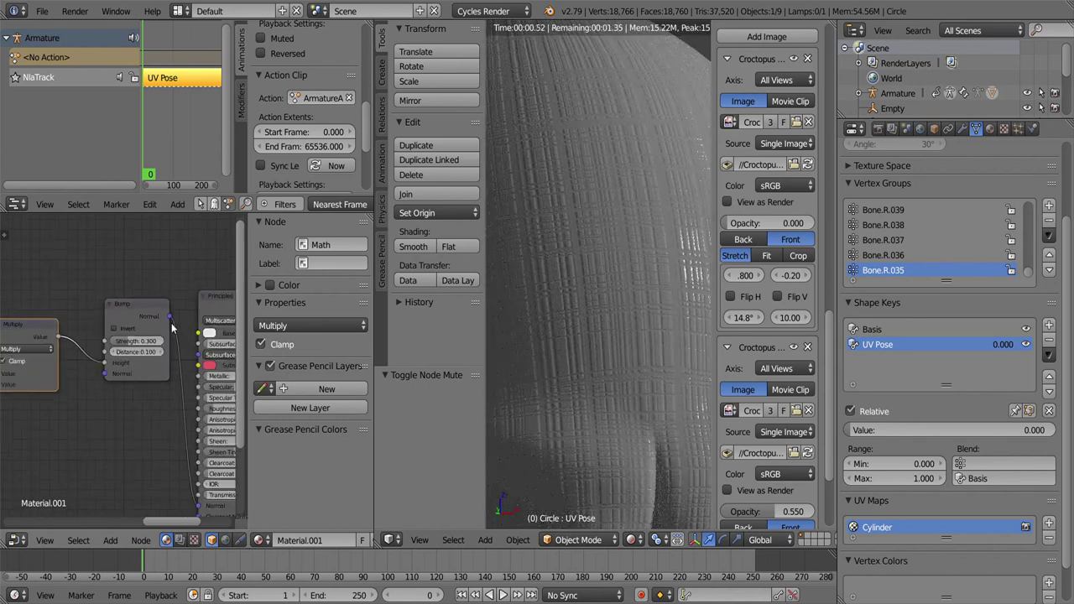
pyautogui.scroll(-3)
pyautogui.scroll(3)
pyautogui.scroll(3)
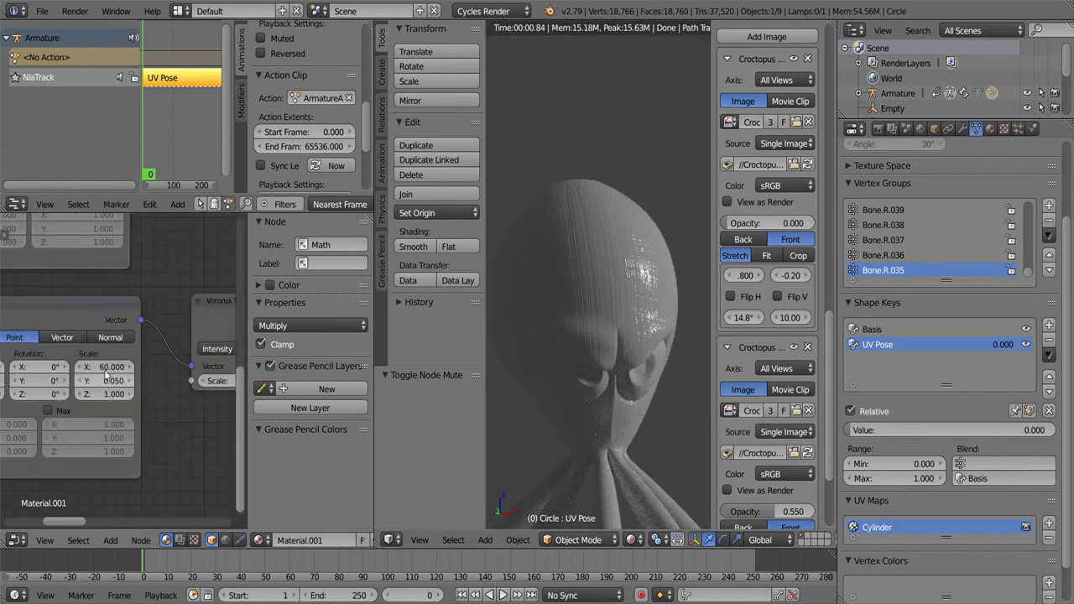
pyautogui.moveTo(554, 369); pyautogui.dragTo(575, 385)
pyautogui.scroll(-3)
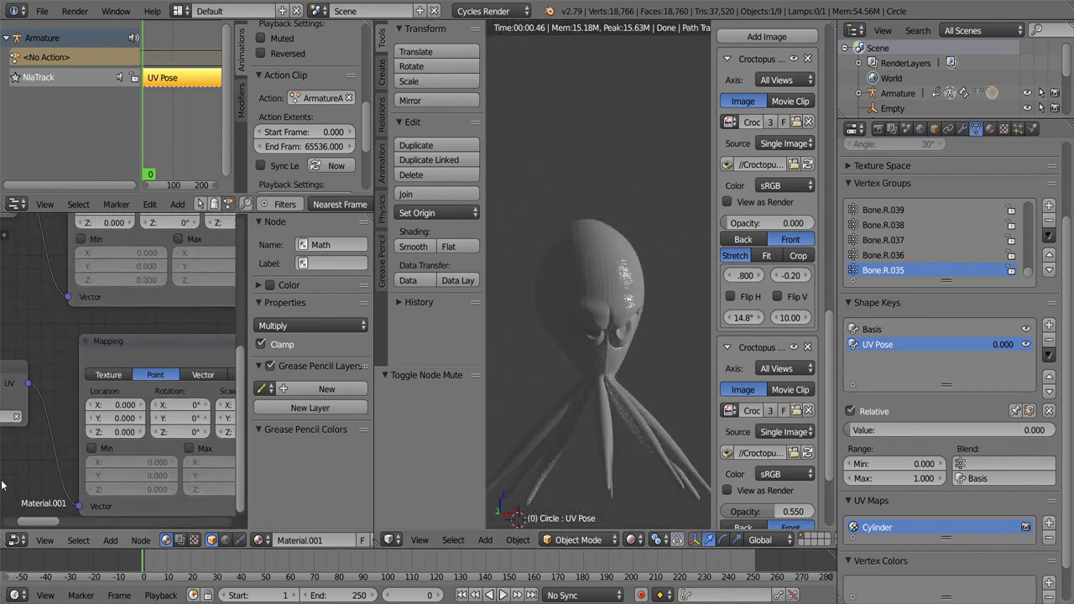
pyautogui.moveTo(101, 394); pyautogui.dragTo(87, 479)
pyautogui.click(211, 528)
pyautogui.click(110, 540)
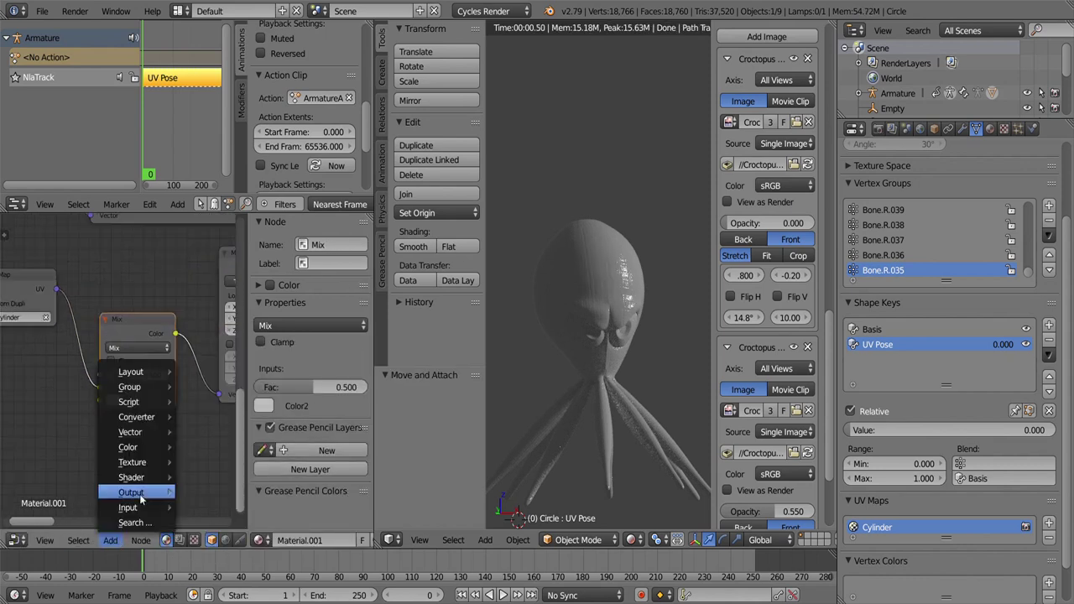
pyautogui.click(215, 391)
pyautogui.moveTo(151, 419); pyautogui.dragTo(129, 373)
pyautogui.scroll(3)
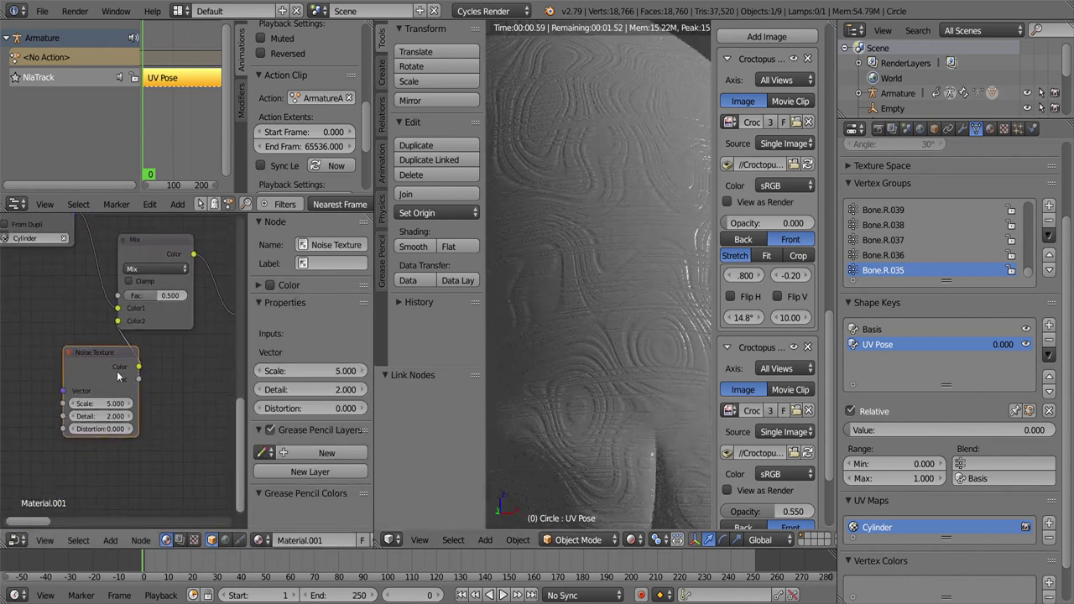
pyautogui.scroll(3)
pyautogui.moveTo(180, 271); pyautogui.dragTo(179, 275)
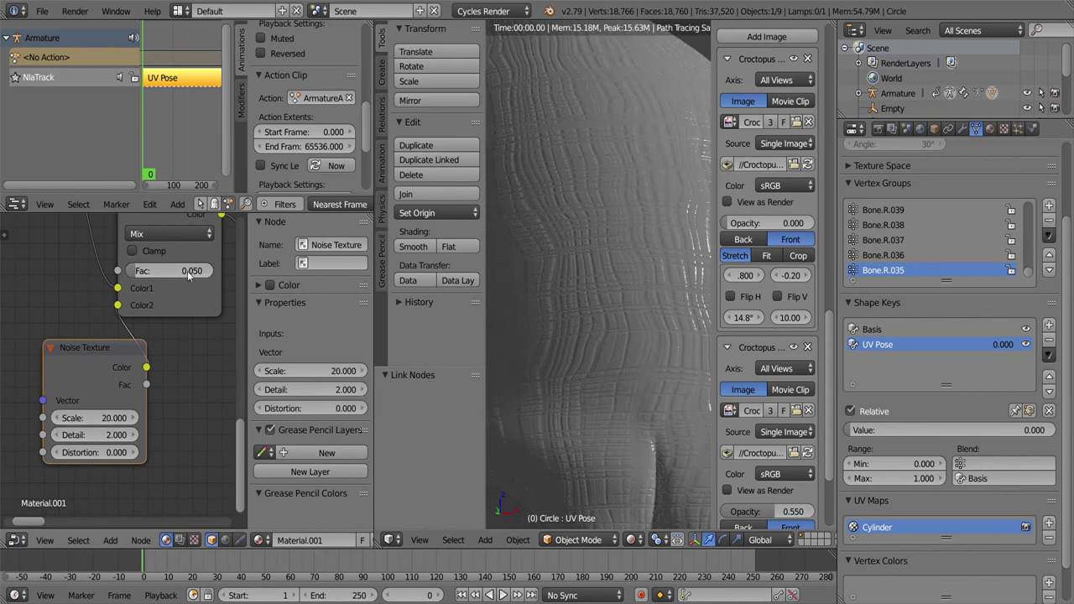
pyautogui.scroll(-3)
pyautogui.scroll(3)
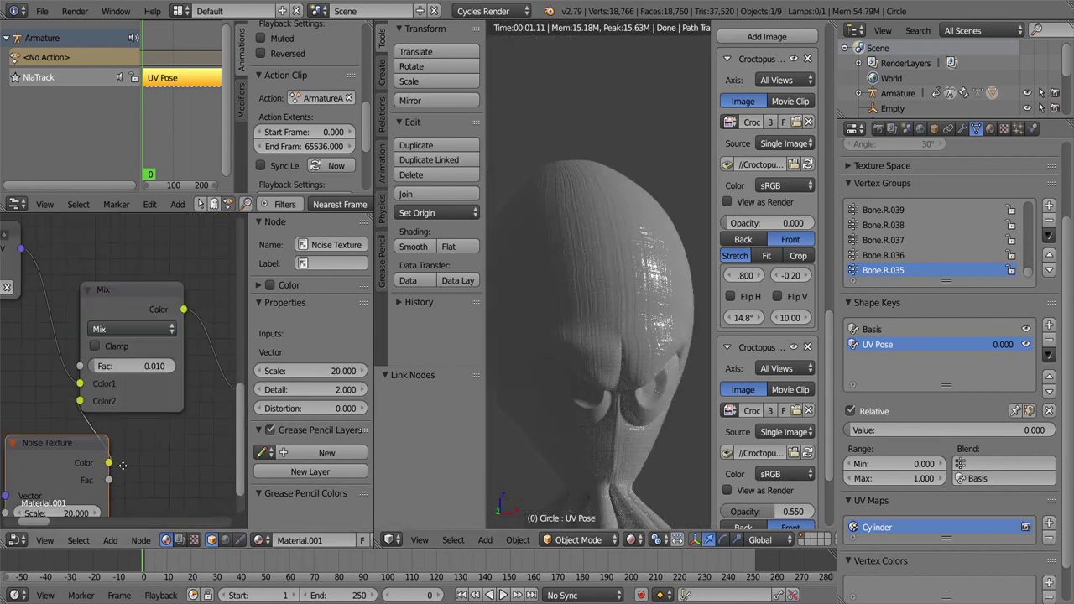
pyautogui.scroll(-3)
pyautogui.click(131, 277)
pyautogui.hotkey('shift', 'd')
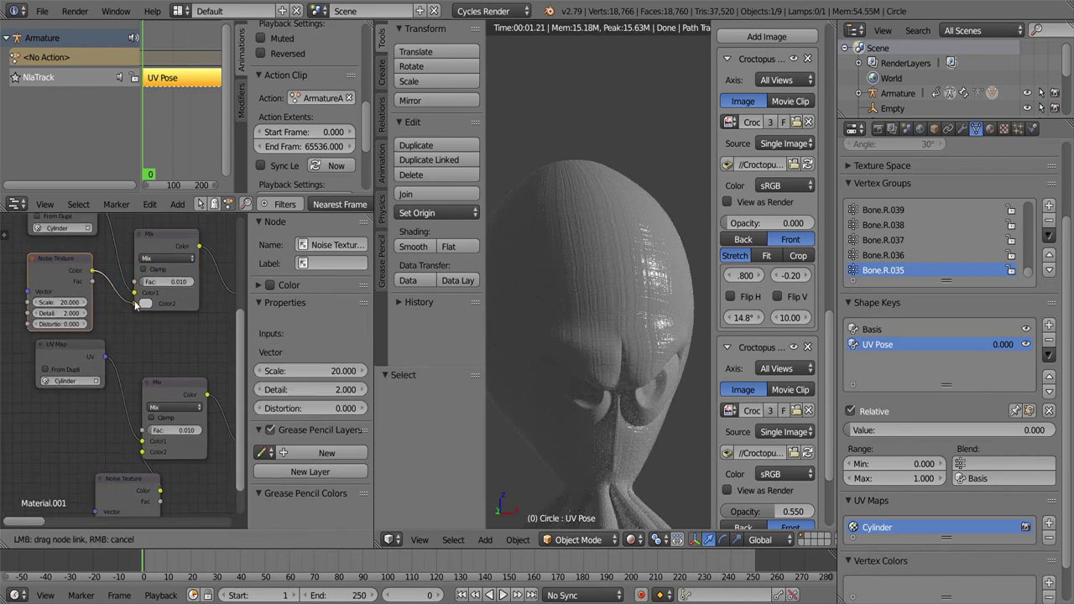
pyautogui.moveTo(630, 340); pyautogui.dragTo(604, 363)
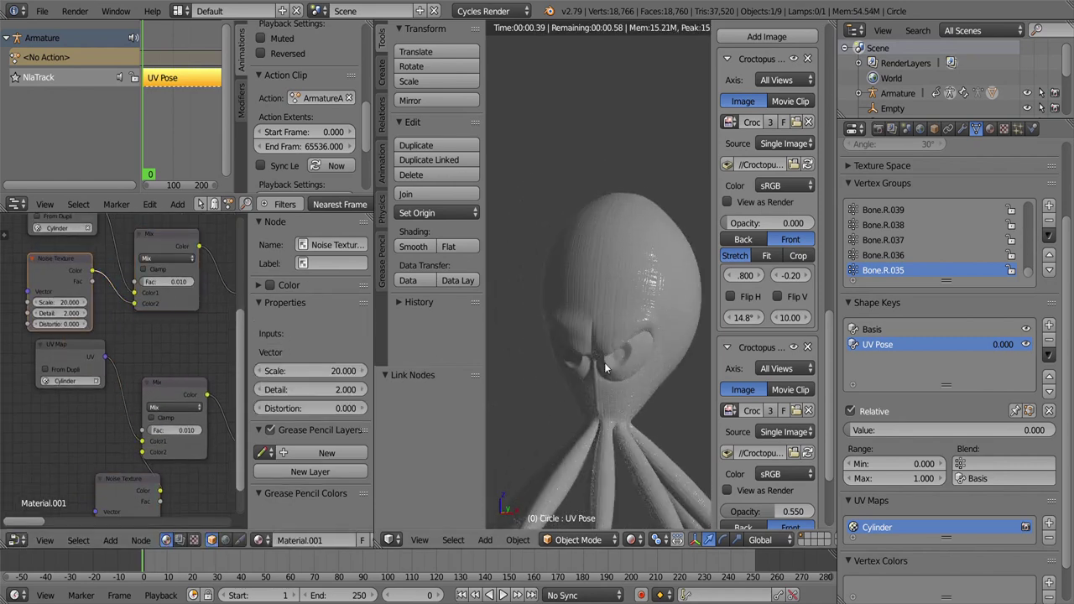
pyautogui.moveTo(193, 373); pyautogui.dragTo(81, 373)
pyautogui.scroll(-3)
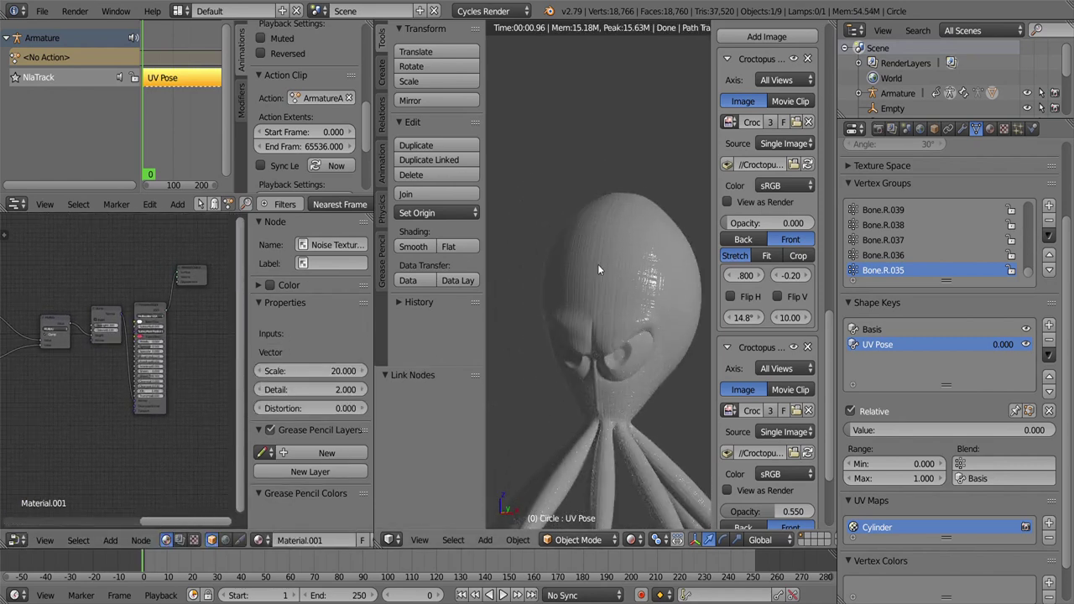
pyautogui.moveTo(597, 264); pyautogui.dragTo(606, 267)
# Step: Compare the render against the reference image overlay at different strengths, then hide it
pyautogui.click(878, 129)
pyautogui.scroll(-3)
pyautogui.scroll(3)
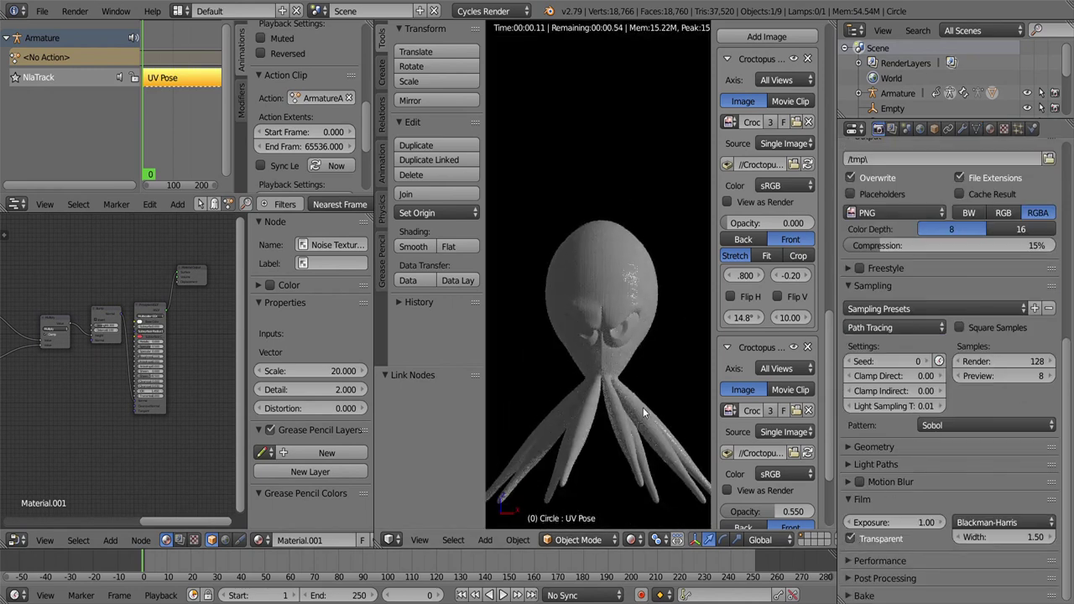
pyautogui.moveTo(767, 223); pyautogui.dragTo(792, 223)
pyautogui.moveTo(765, 223); pyautogui.dragTo(729, 224)
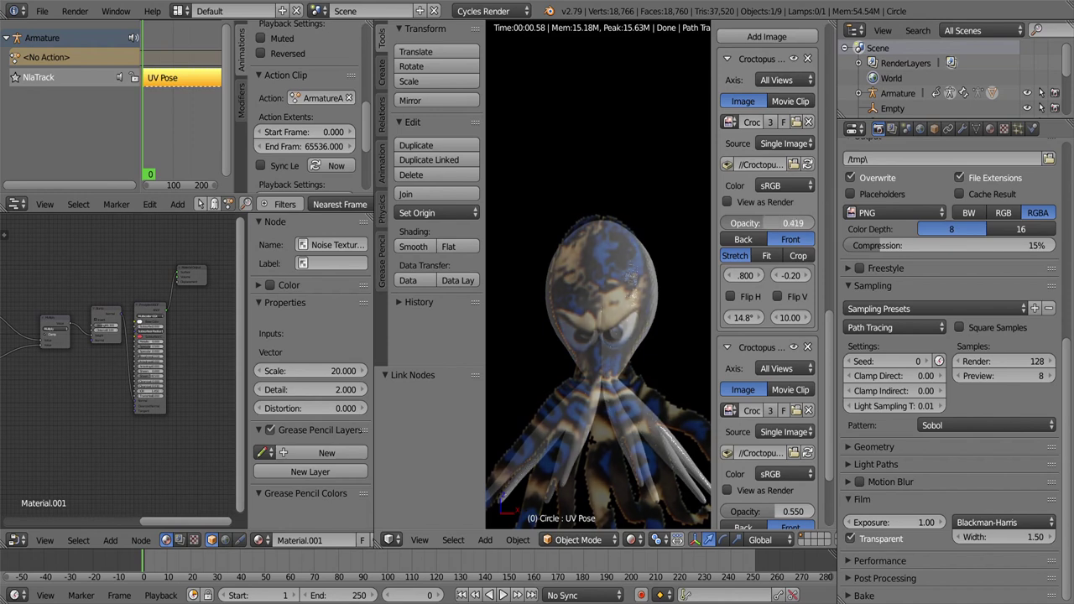
pyautogui.click(110, 539)
# Step: Insert an Emission shader on the shader link, fed by a Voronoi Texture into its Color
pyautogui.click(210, 394)
pyautogui.click(196, 267)
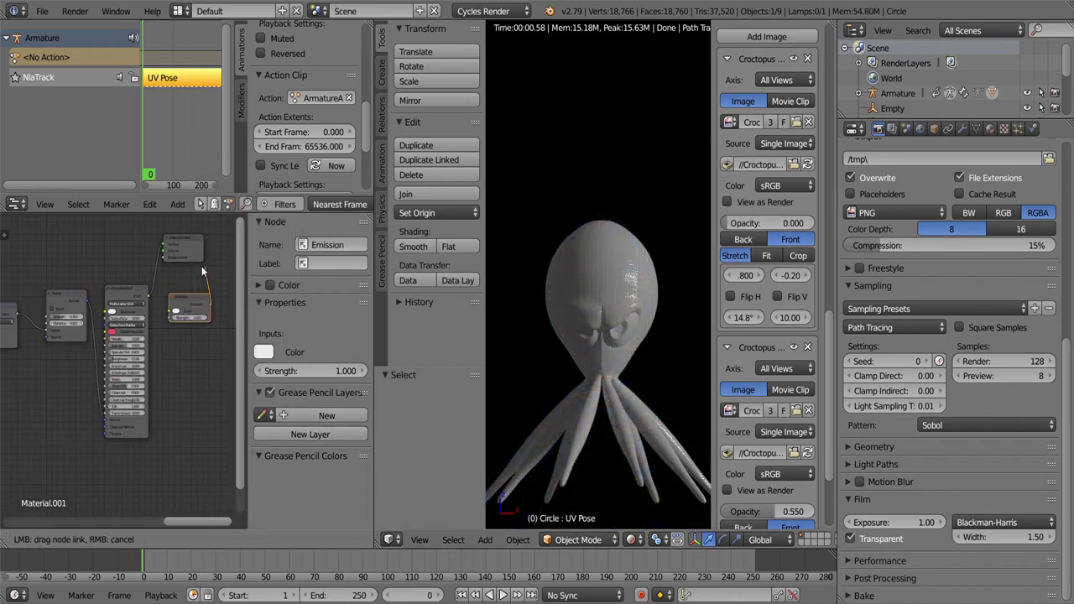
pyautogui.click(110, 539)
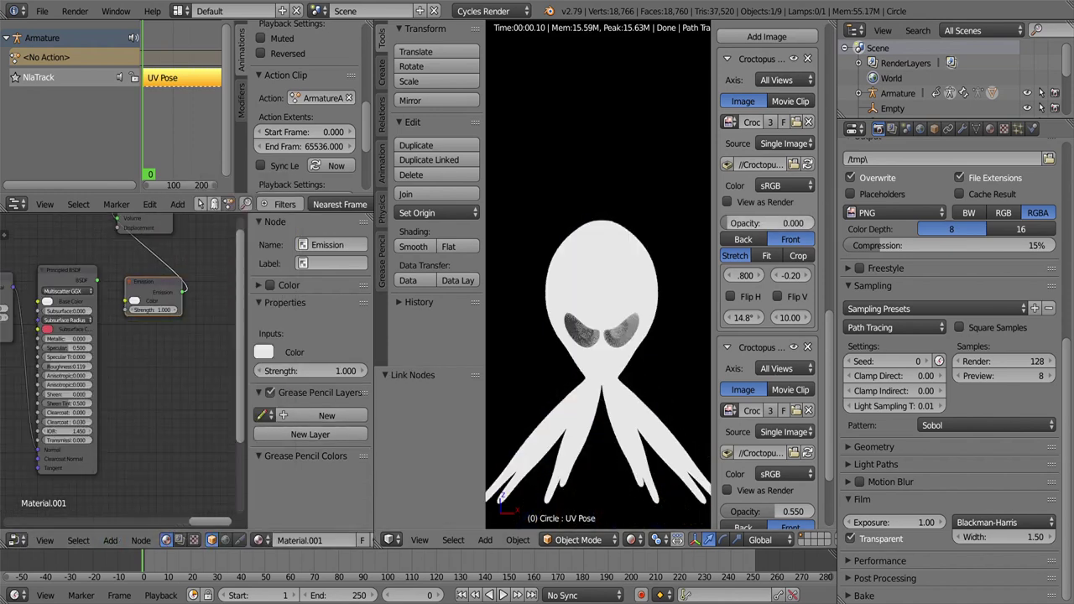
pyautogui.click(110, 539)
pyautogui.click(225, 444)
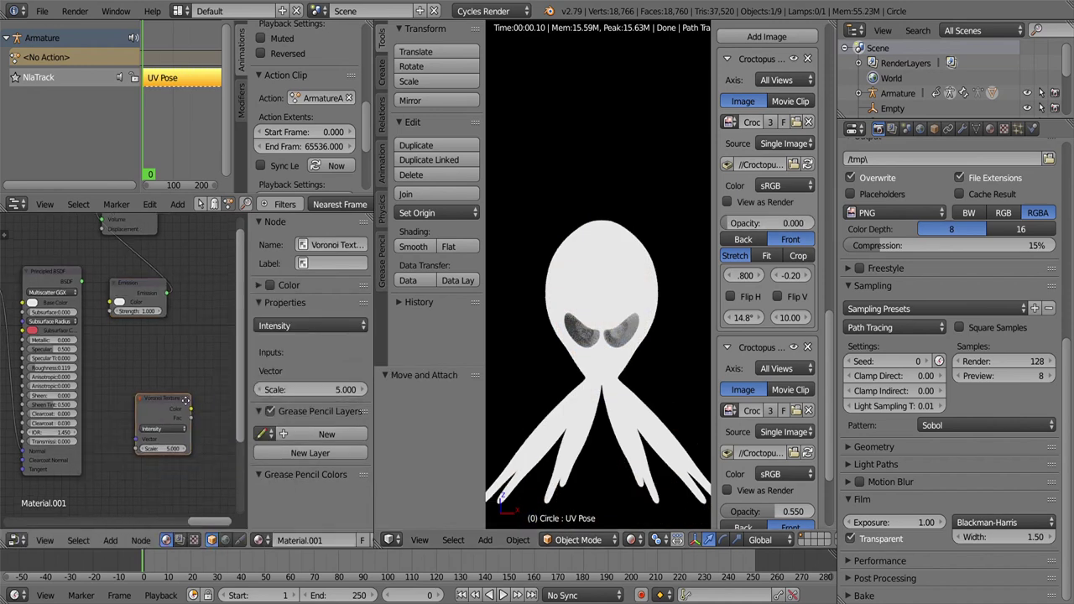
pyautogui.click(95, 299)
# Step: Link a UV Map node using the Cylinder map into the Voronoi Vector input
pyautogui.moveTo(145, 409); pyautogui.dragTo(185, 352)
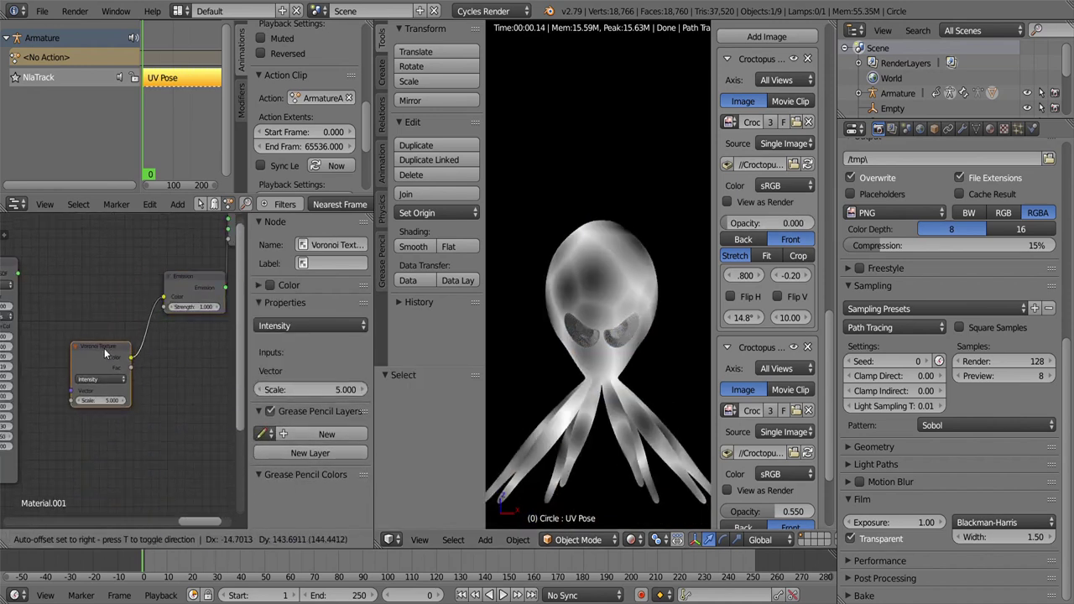
pyautogui.click(110, 539)
pyautogui.click(211, 474)
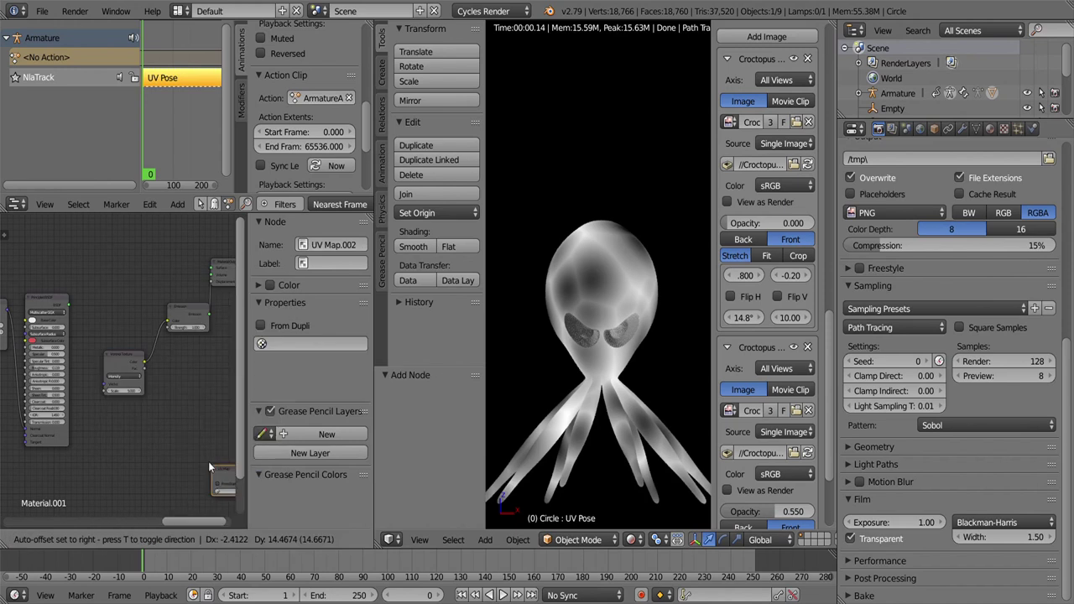
pyautogui.click(208, 462)
pyautogui.moveTo(140, 459); pyautogui.dragTo(98, 391)
pyautogui.click(120, 481)
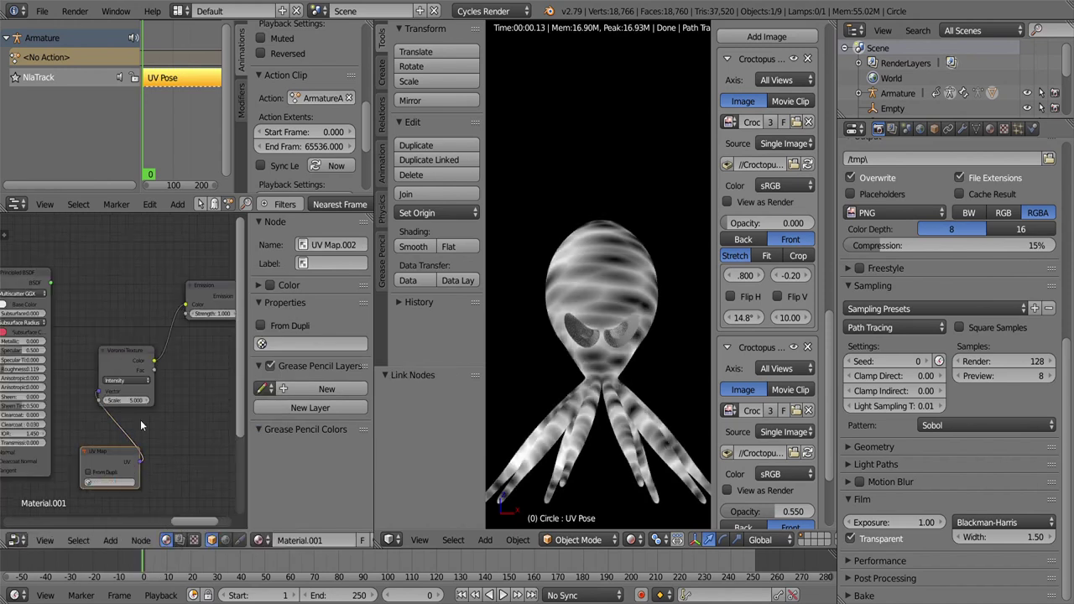
pyautogui.moveTo(140, 426); pyautogui.dragTo(109, 380)
# Step: Put a Mix node on the UV Map–Voronoi link and feed a Noise Texture into it
pyautogui.click(110, 540)
pyautogui.click(220, 495)
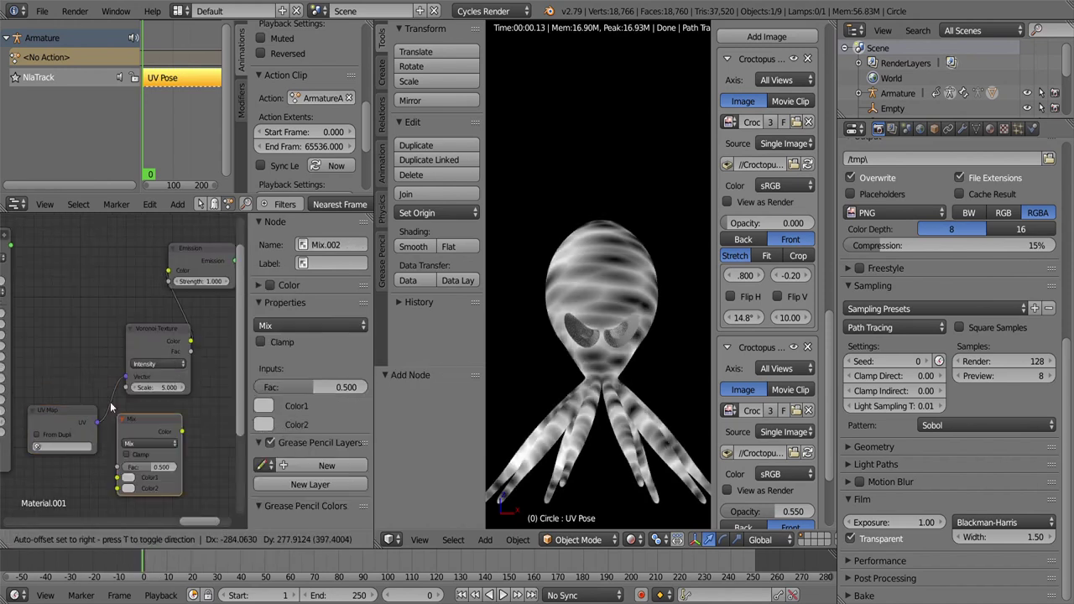
pyautogui.click(110, 402)
pyautogui.click(109, 540)
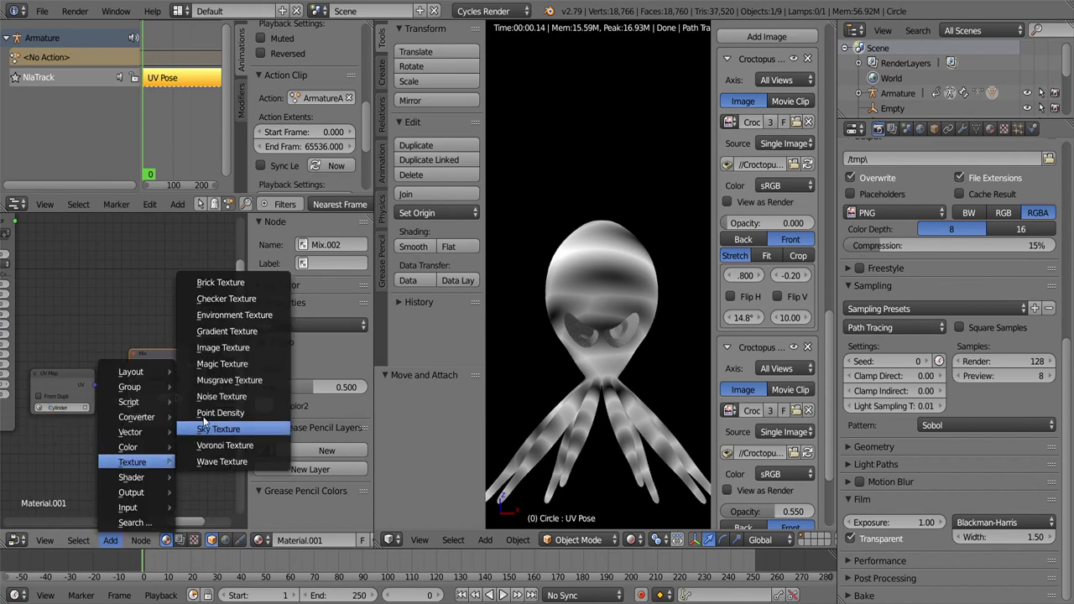
pyautogui.click(240, 476)
pyautogui.click(130, 460)
pyautogui.moveTo(116, 468); pyautogui.dragTo(129, 418)
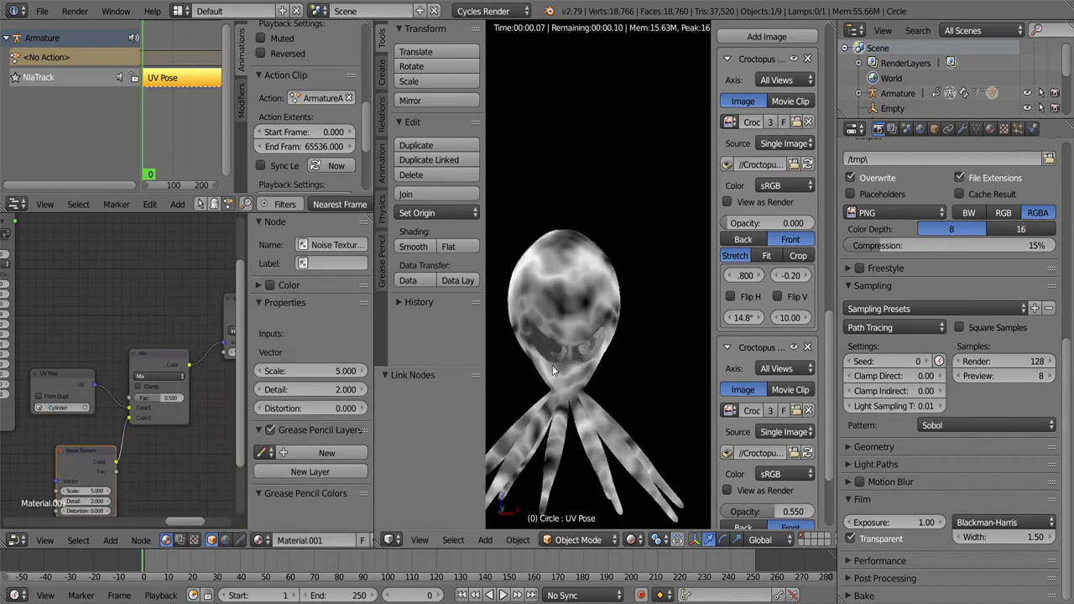
# Step: Fade the blue reference overlay back in until it is almost fully opaque
pyautogui.scroll(3)
pyautogui.moveTo(768, 223); pyautogui.dragTo(809, 223)
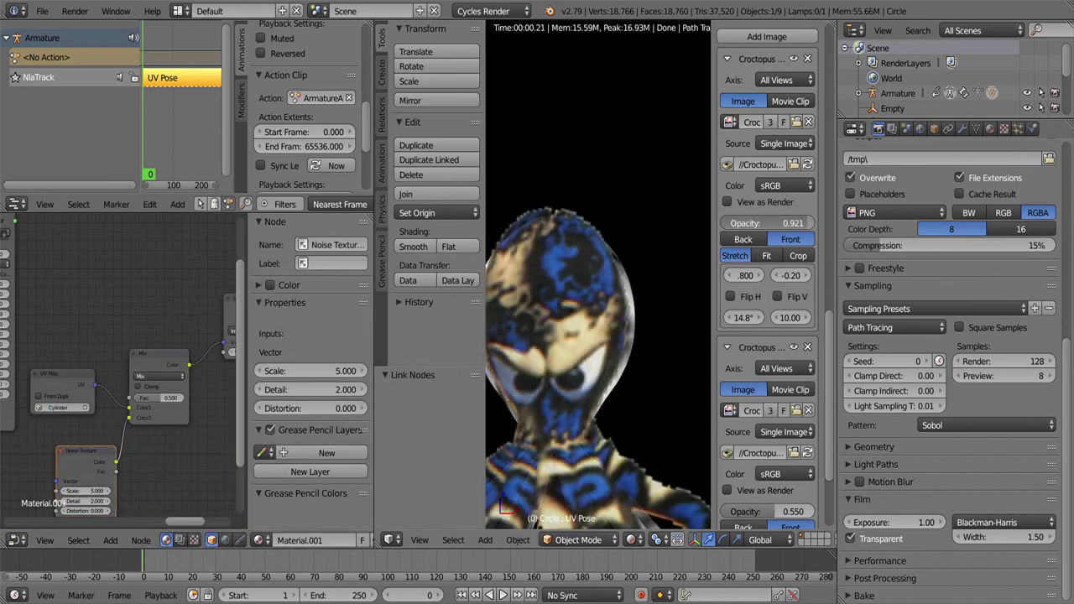
pyautogui.moveTo(197, 398); pyautogui.dragTo(100, 451)
# Step: Add a ColorRamp with an extra stop and make the stop at 0.330 a saturated blue
pyautogui.click(110, 539)
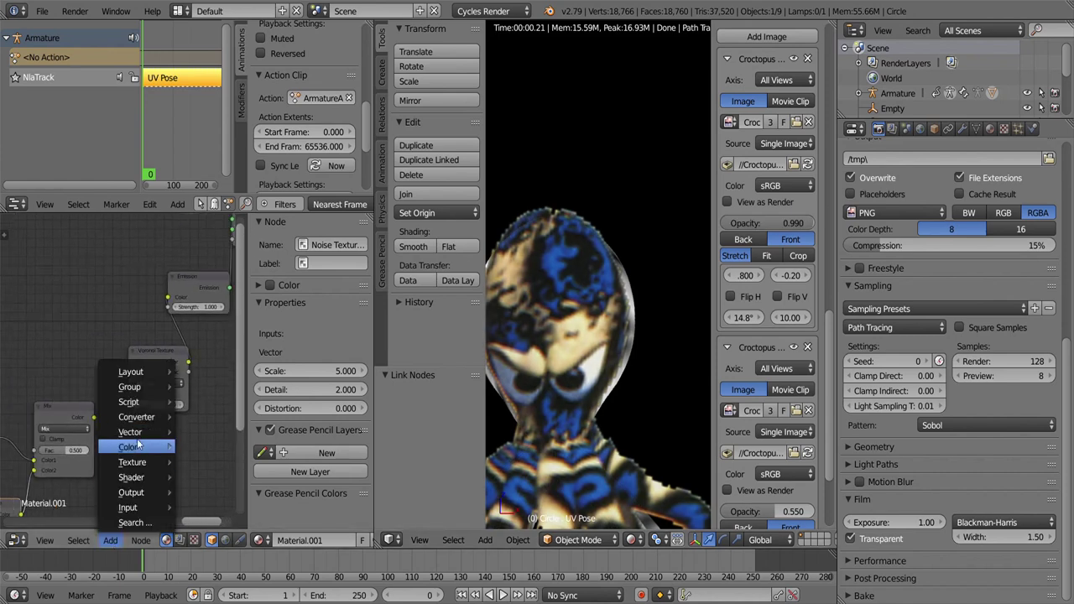
pyautogui.click(227, 267)
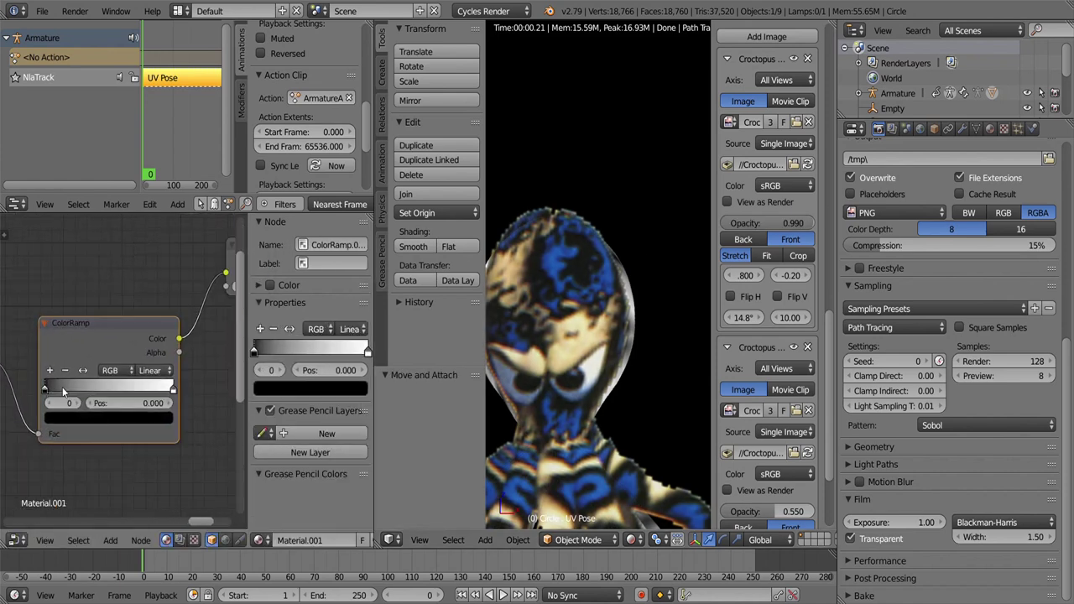
pyautogui.scroll(3)
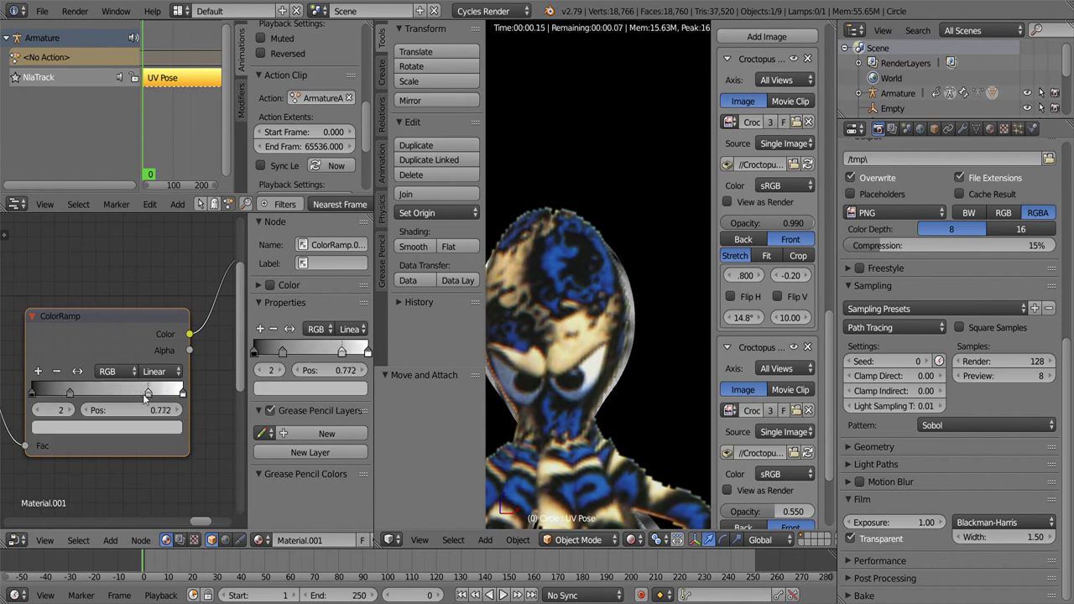
pyautogui.click(182, 391)
pyautogui.click(107, 427)
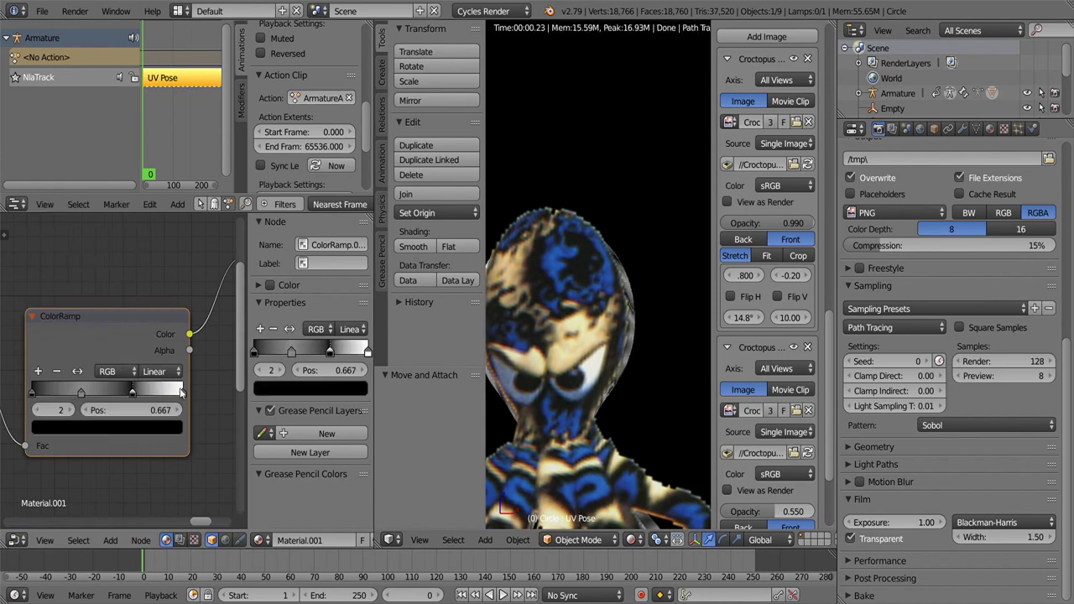
pyautogui.click(106, 428)
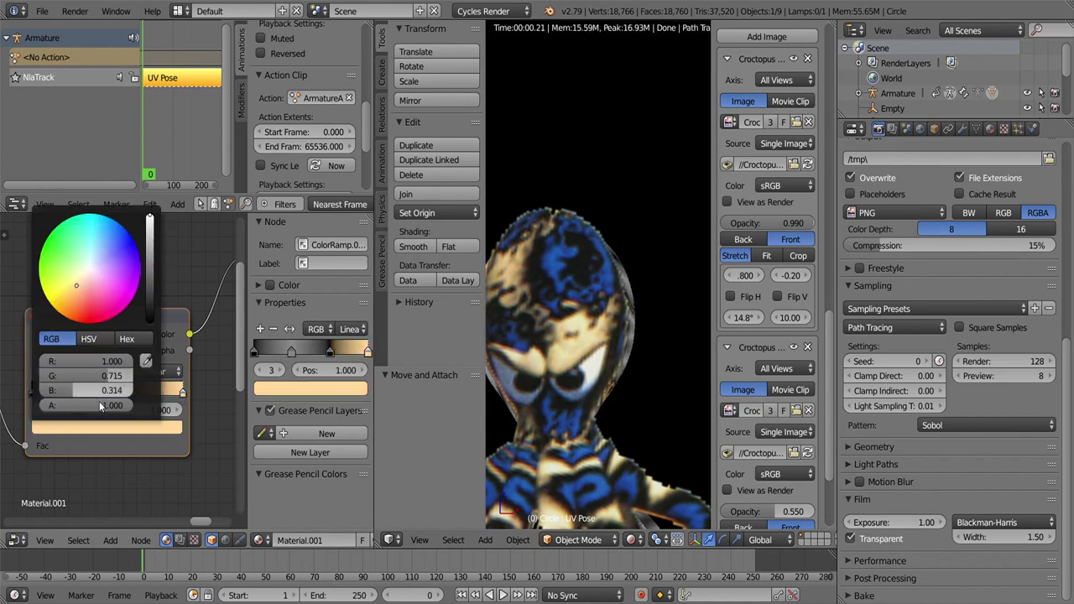
pyautogui.click(291, 350)
pyautogui.click(106, 428)
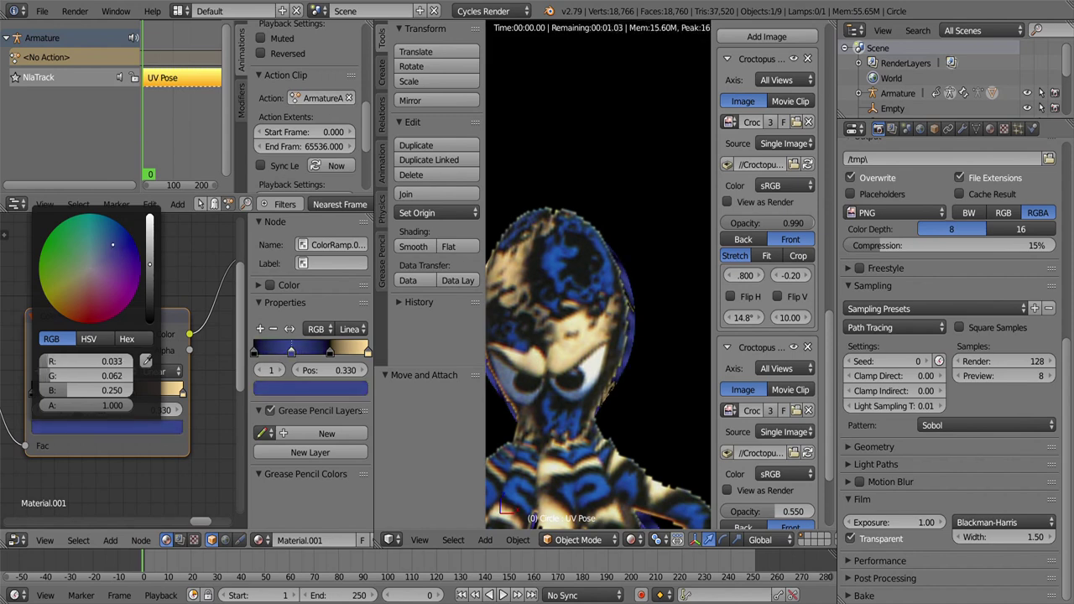
pyautogui.moveTo(108, 245); pyautogui.dragTo(149, 249)
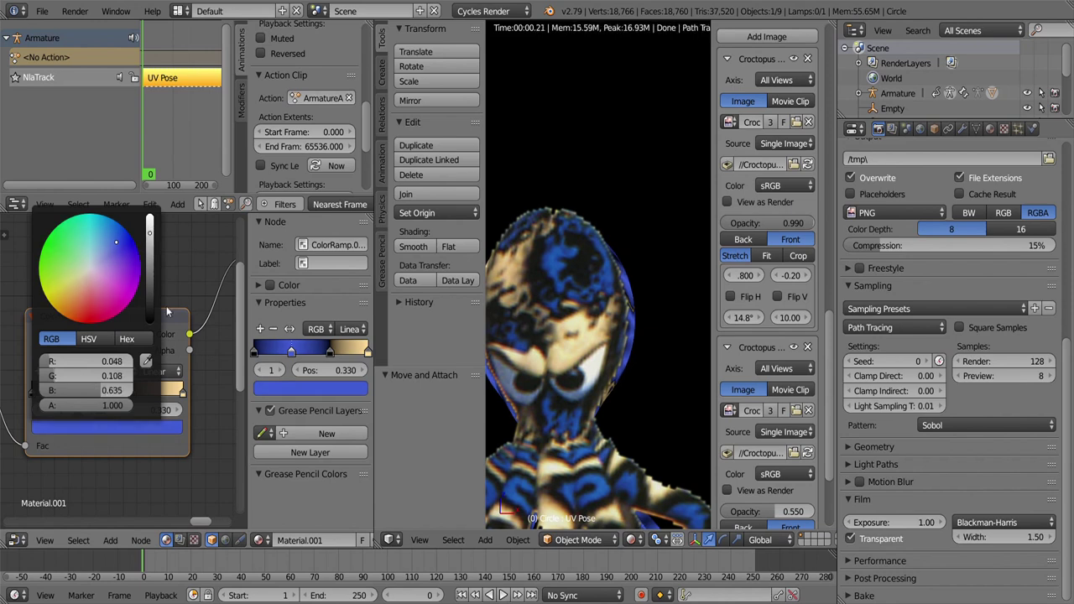
# Step: Reverse the ramp colours and switch interpolation to Ease, checking against the reference overlay
pyautogui.scroll(-3)
pyautogui.scroll(-3)
pyautogui.scroll(-3)
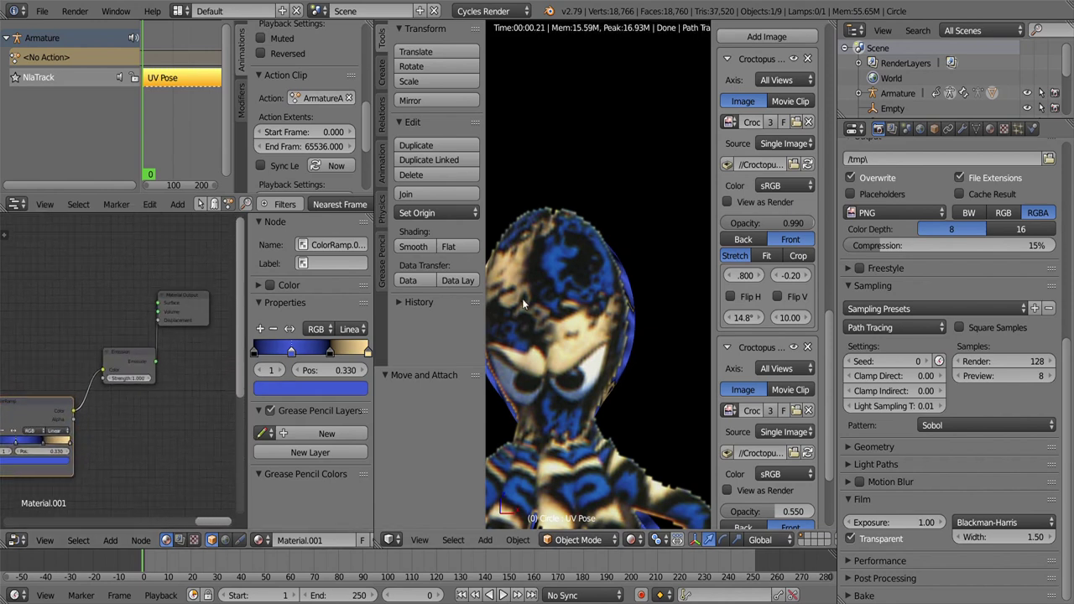
pyautogui.moveTo(793, 224); pyautogui.dragTo(754, 223)
pyautogui.press('KP_Decimal')
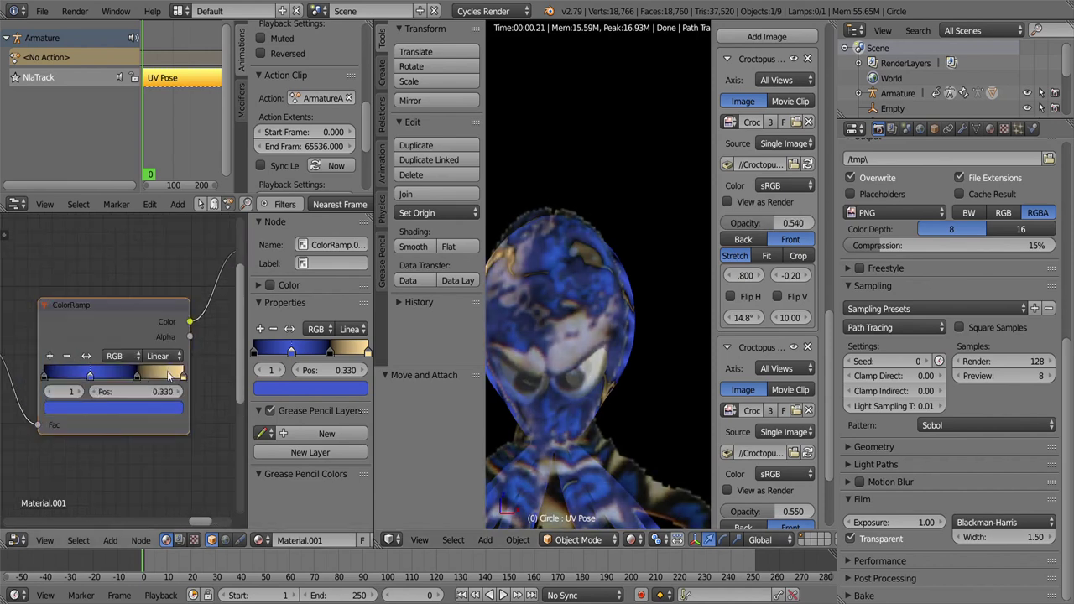
pyautogui.click(122, 375)
pyautogui.click(121, 375)
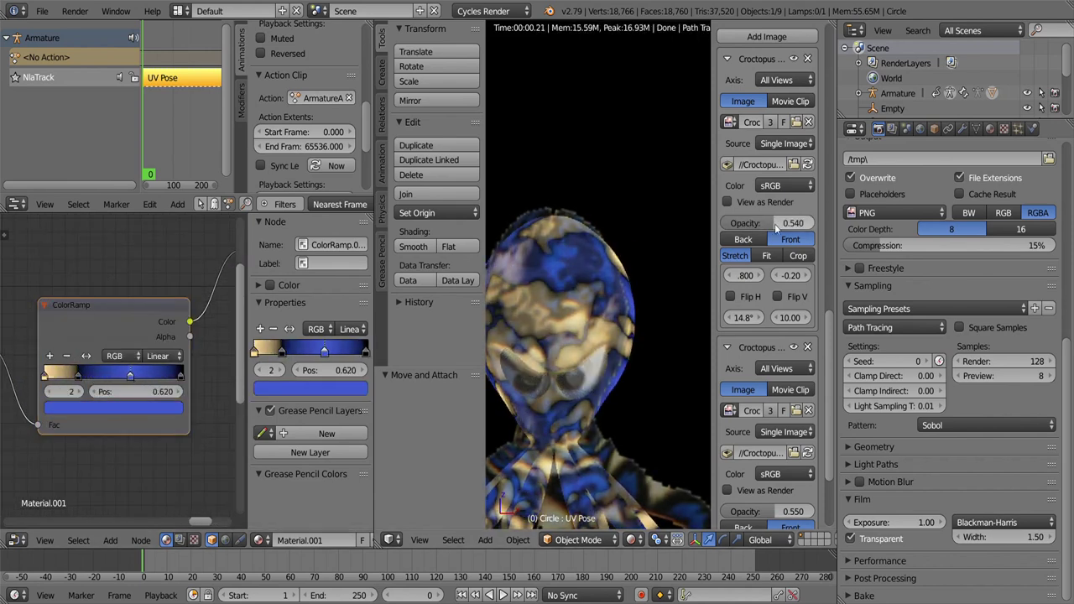
pyautogui.press('BackSpace')
pyautogui.scroll(3)
pyautogui.click(104, 378)
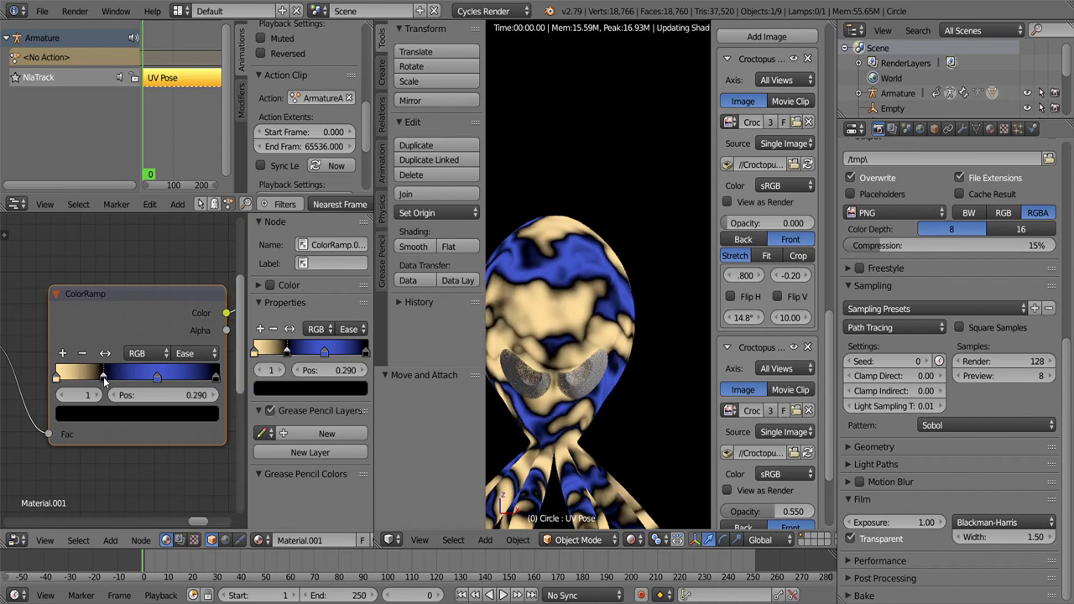
pyautogui.moveTo(765, 223); pyautogui.dragTo(762, 223)
# Step: Add another ramp stop with its own colour and slide the right stop to 0.790
pyautogui.click(99, 375)
pyautogui.click(61, 353)
pyautogui.click(136, 412)
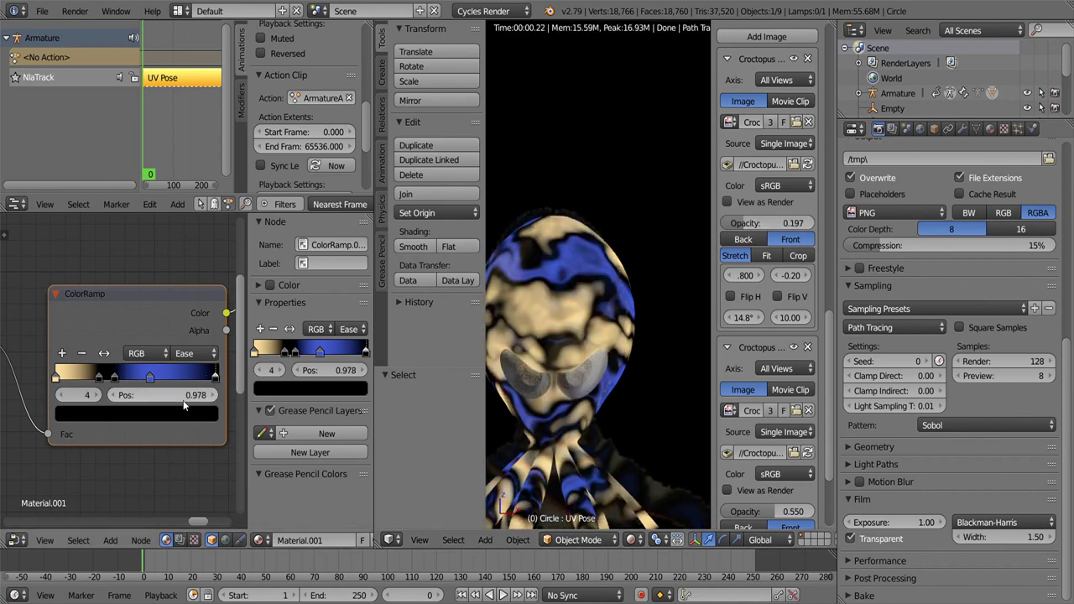
pyautogui.click(185, 406)
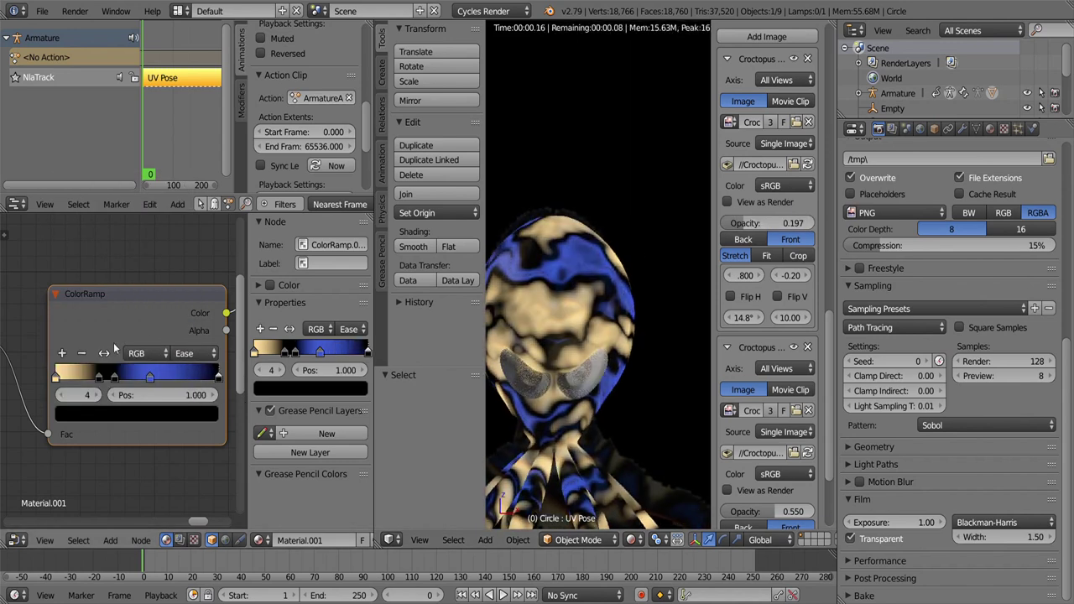
pyautogui.click(135, 412)
pyautogui.moveTo(218, 377); pyautogui.dragTo(184, 377)
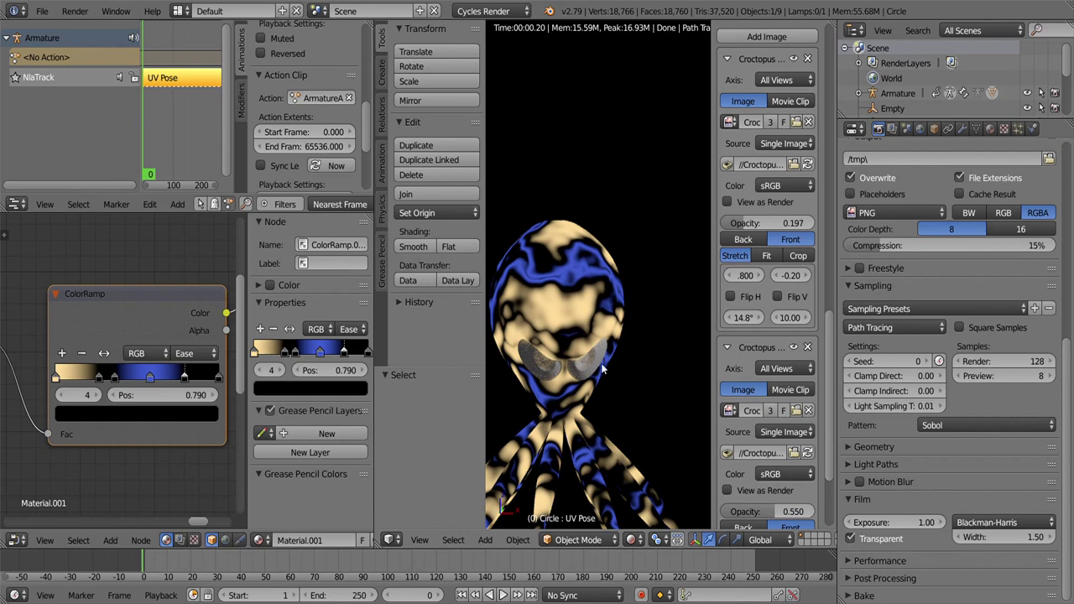
# Step: Set Voronoi scale to 5, Mix factor to 0.515, and adjust the Noise Texture scale
pyautogui.moveTo(34, 419); pyautogui.dragTo(193, 389)
pyautogui.moveTo(84, 385); pyautogui.dragTo(96, 388)
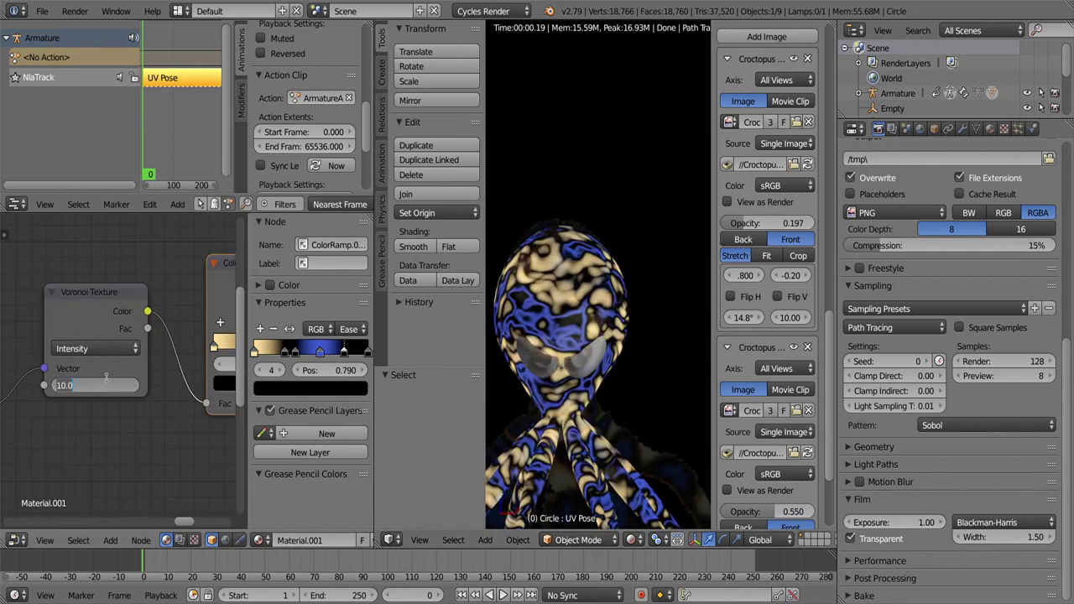
pyautogui.write('5')
pyautogui.press('Return')
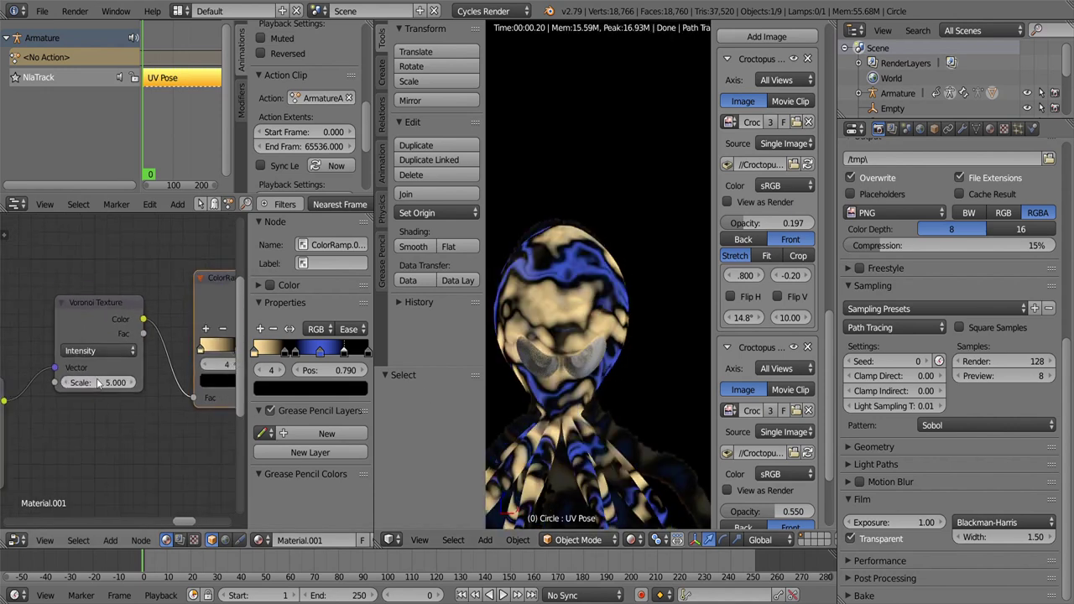
pyautogui.moveTo(33, 436); pyautogui.dragTo(164, 337)
pyautogui.moveTo(164, 339); pyautogui.dragTo(181, 338)
pyautogui.moveTo(181, 338); pyautogui.dragTo(34, 378)
pyautogui.moveTo(147, 333); pyautogui.dragTo(159, 333)
pyautogui.scroll(-3)
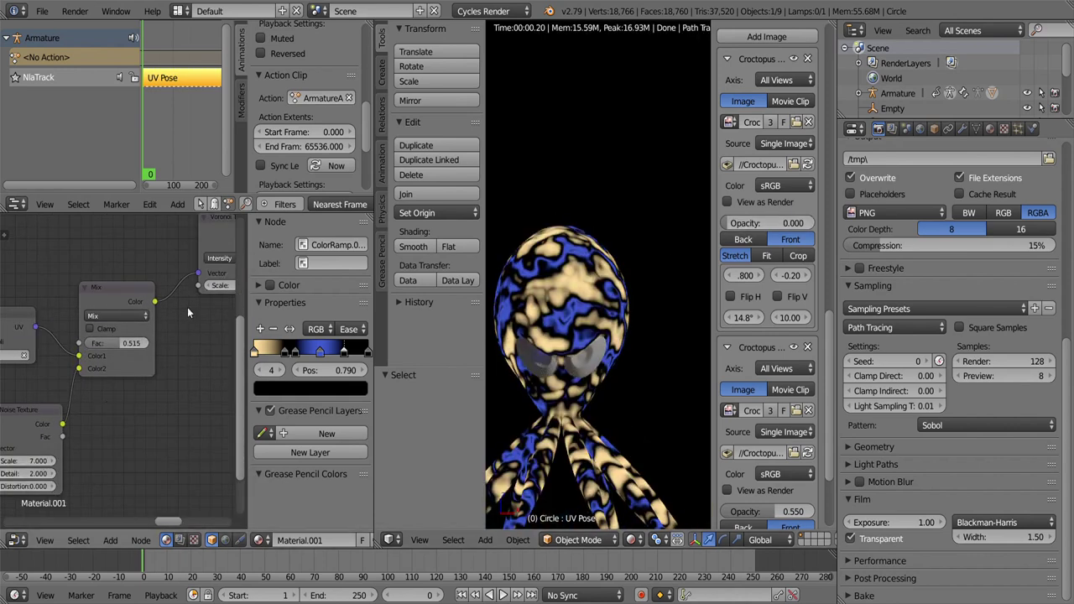
pyautogui.scroll(-3)
pyautogui.moveTo(32, 449); pyautogui.dragTo(39, 449)
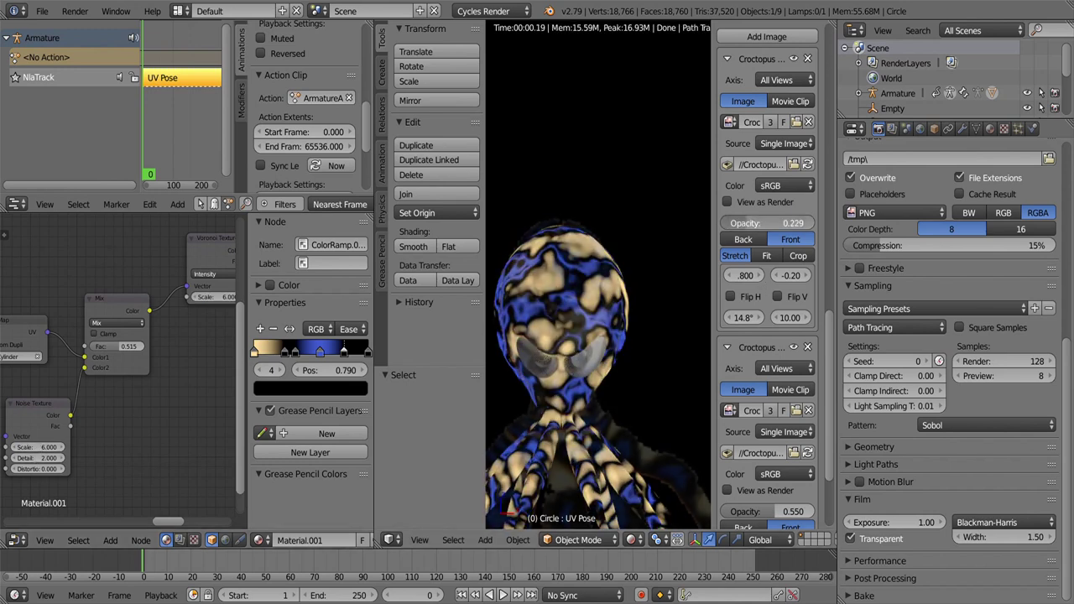
# Step: Add a Mapping node and set its Location X offset to 0.2
pyautogui.scroll(3)
pyautogui.click(110, 540)
pyautogui.click(211, 448)
pyautogui.click(168, 382)
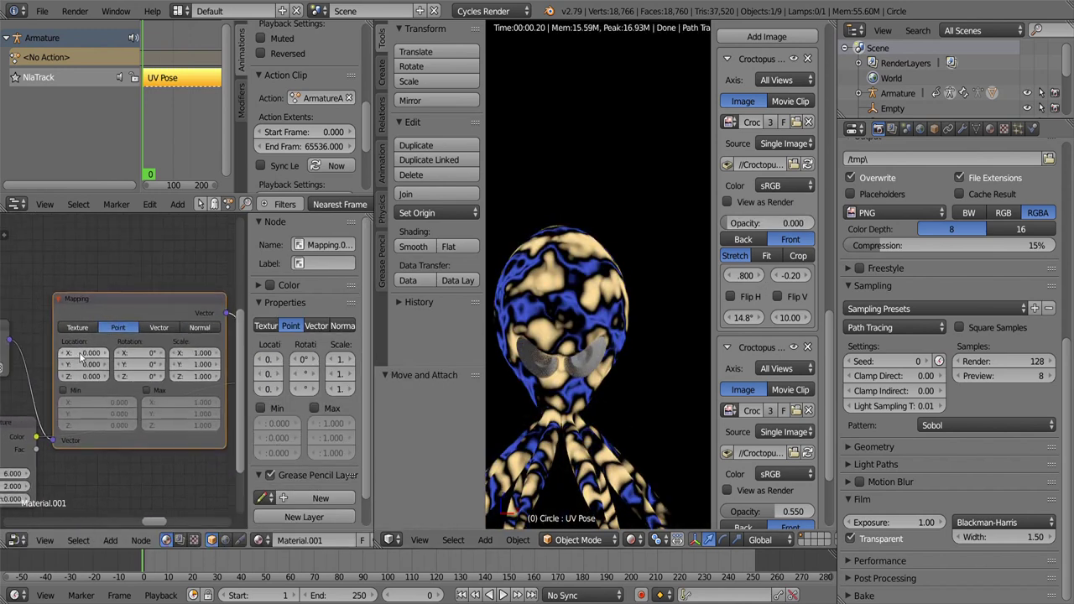
pyautogui.scroll(3)
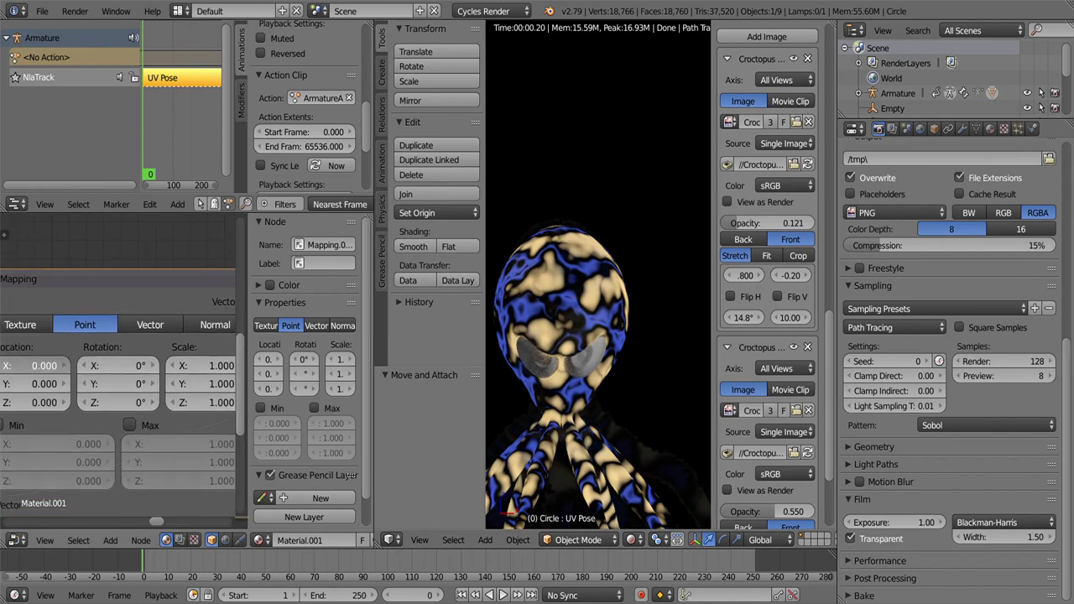
pyautogui.scroll(-3)
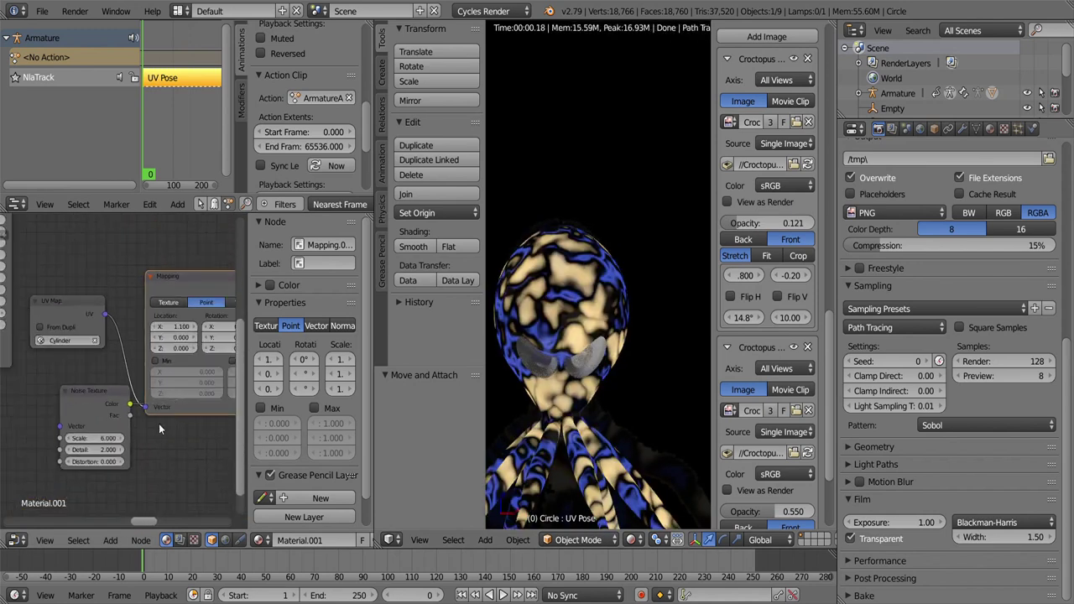
pyautogui.click(56, 347)
pyautogui.scroll(3)
pyautogui.write('.1')
pyautogui.press('Return')
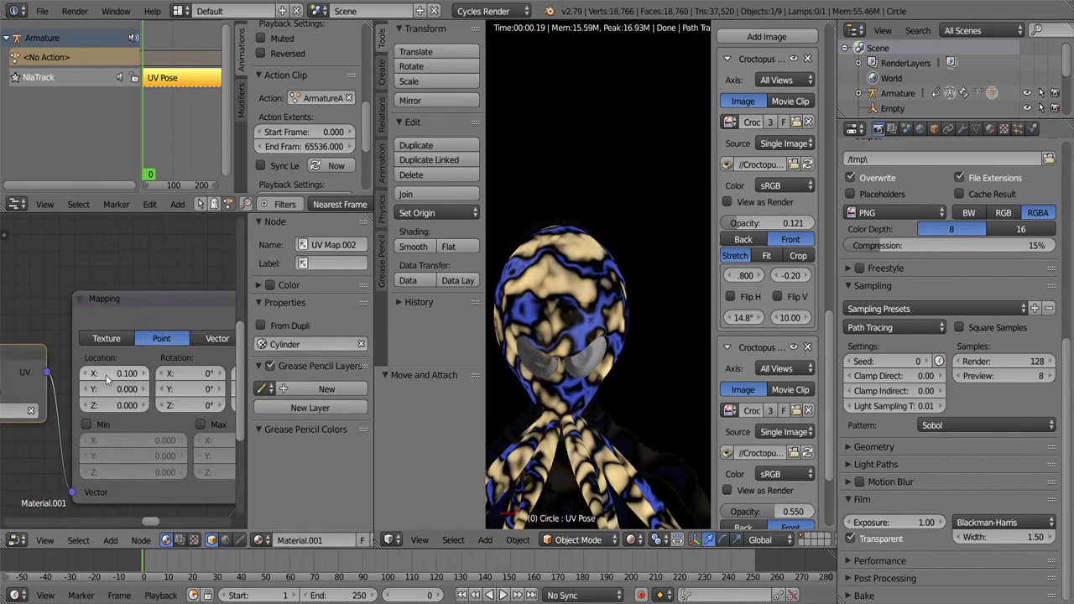
pyautogui.press('Return')
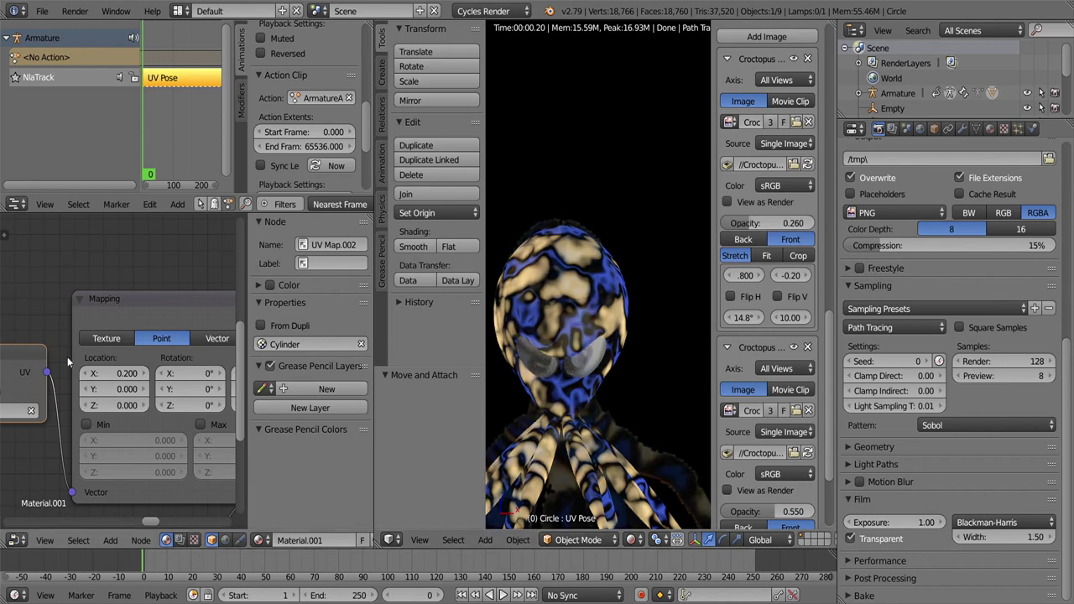
pyautogui.scroll(-3)
# Step: Duplicate the Mapping node below the first, giving the copy a Y offset of -0.1
pyautogui.click(153, 334)
pyautogui.scroll(3)
pyautogui.click(160, 302)
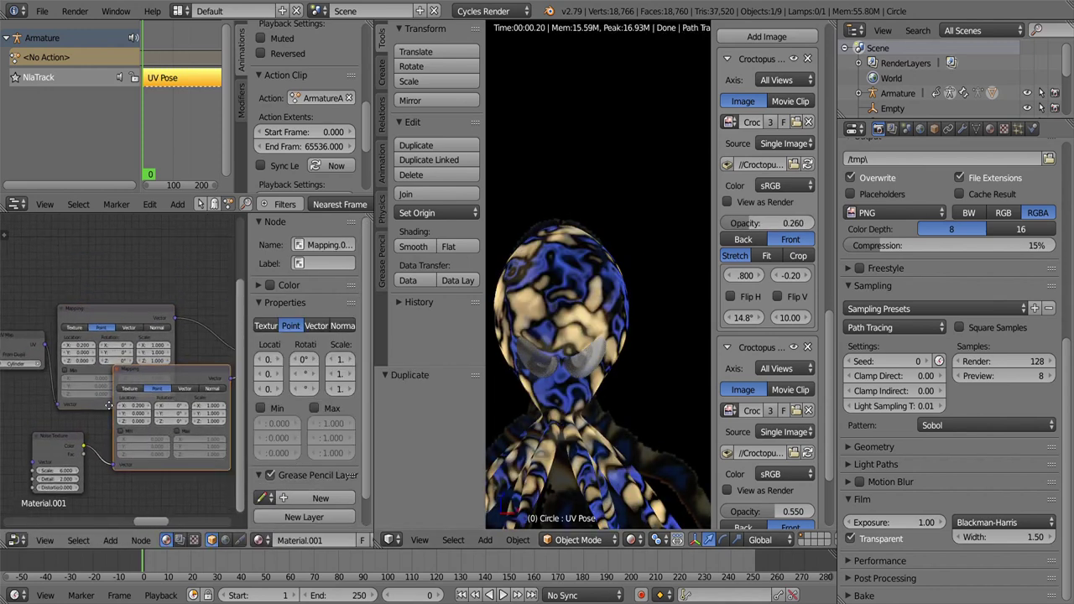
pyautogui.hotkey('shift', 'd')
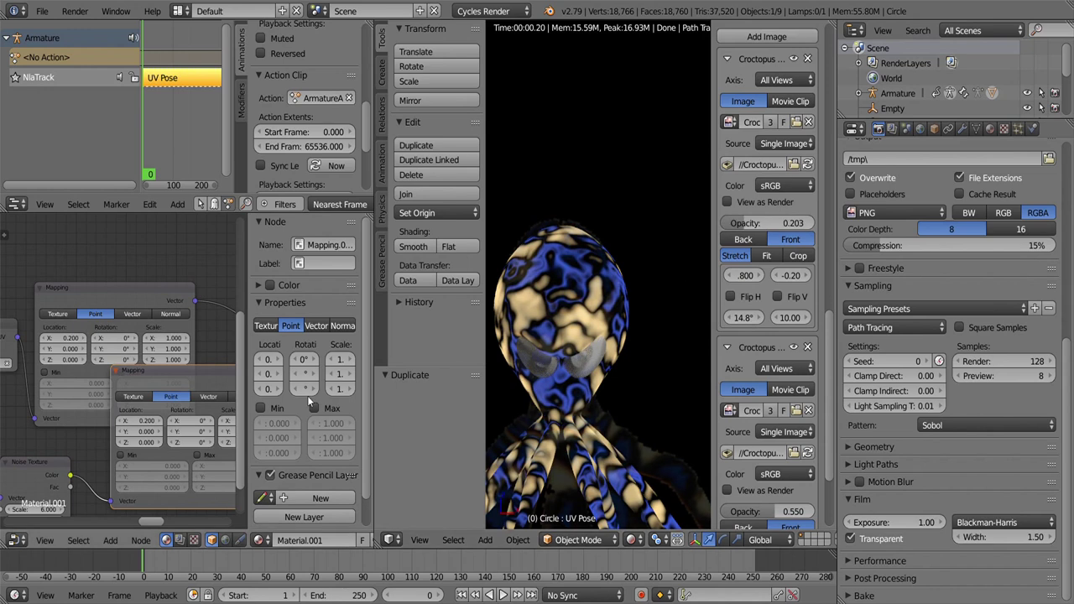
pyautogui.click(310, 404)
pyautogui.scroll(-3)
pyautogui.scroll(-3)
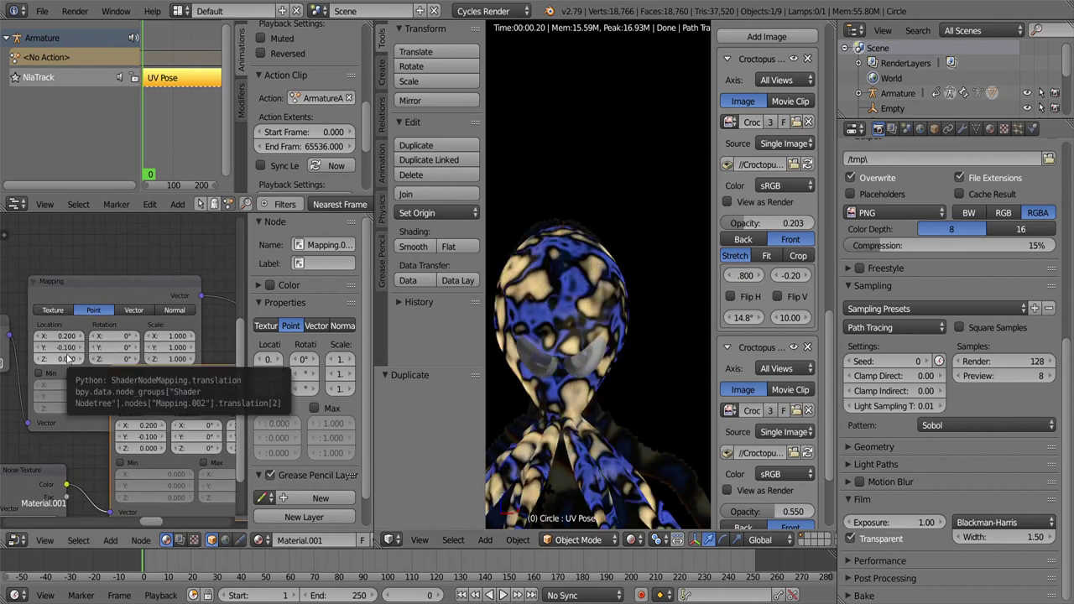
pyautogui.scroll(3)
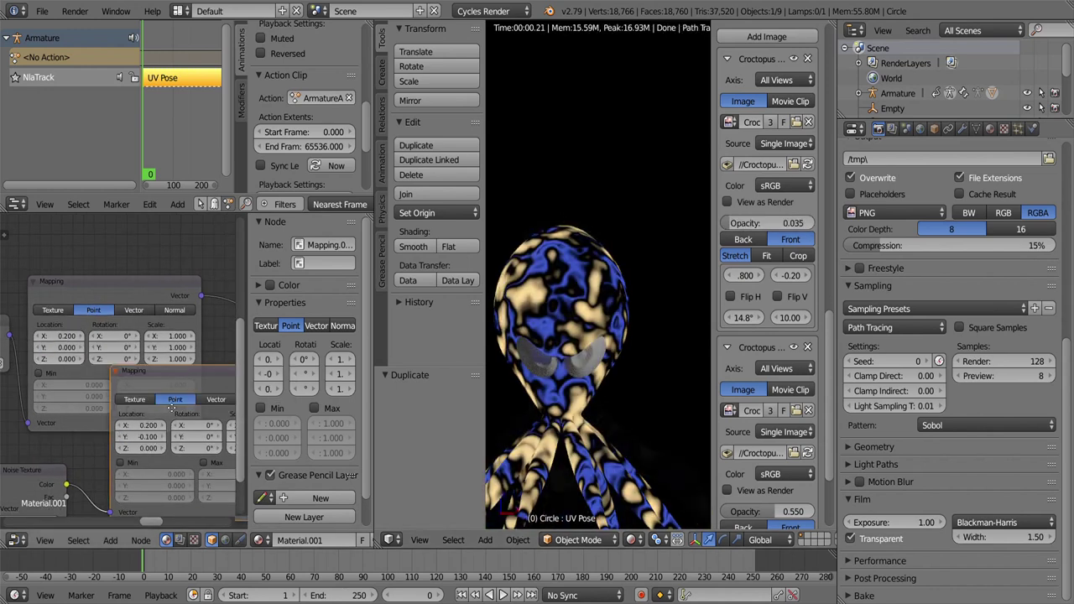
pyautogui.moveTo(171, 407); pyautogui.dragTo(16, 465)
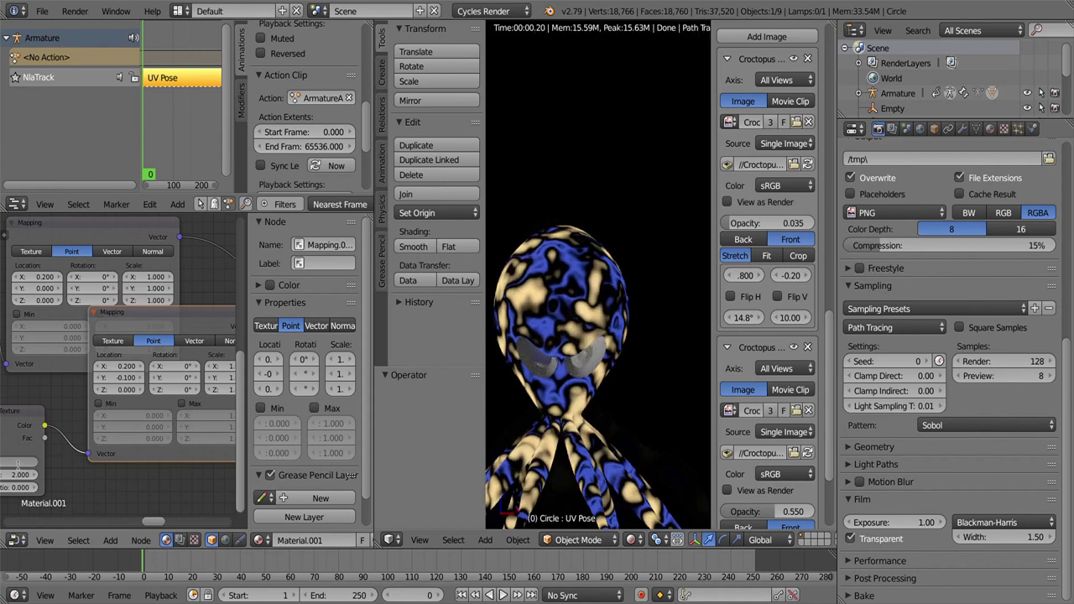
pyautogui.moveTo(202, 408); pyautogui.dragTo(134, 455)
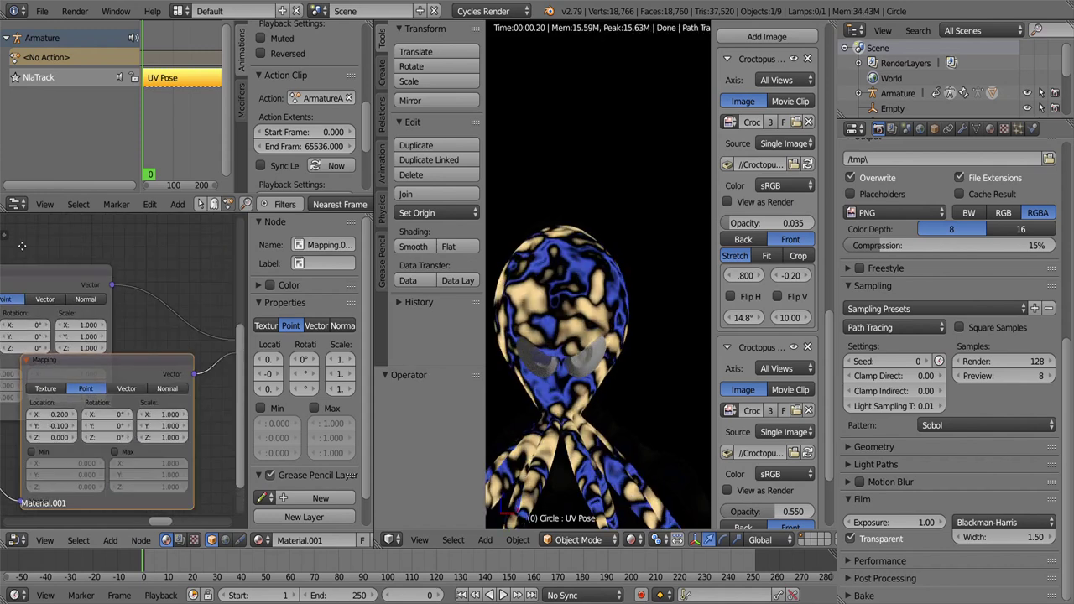
pyautogui.moveTo(151, 251); pyautogui.dragTo(33, 285)
pyautogui.scroll(3)
pyautogui.scroll(3)
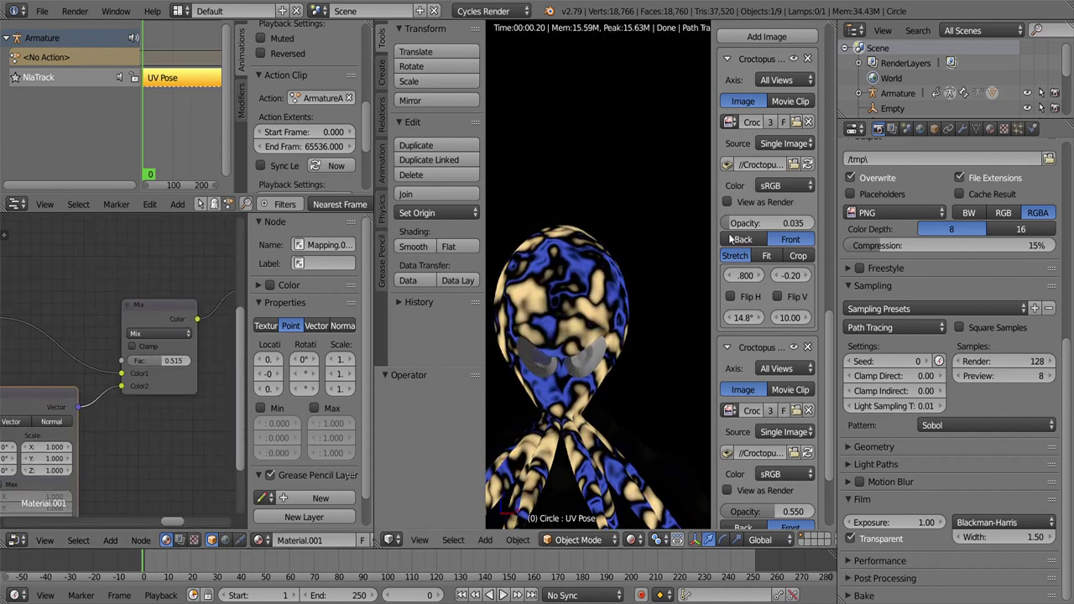
# Step: Set the reference background image opacity to 0
pyautogui.moveTo(729, 226); pyautogui.dragTo(637, 252)
pyautogui.scroll(-3)
pyautogui.scroll(3)
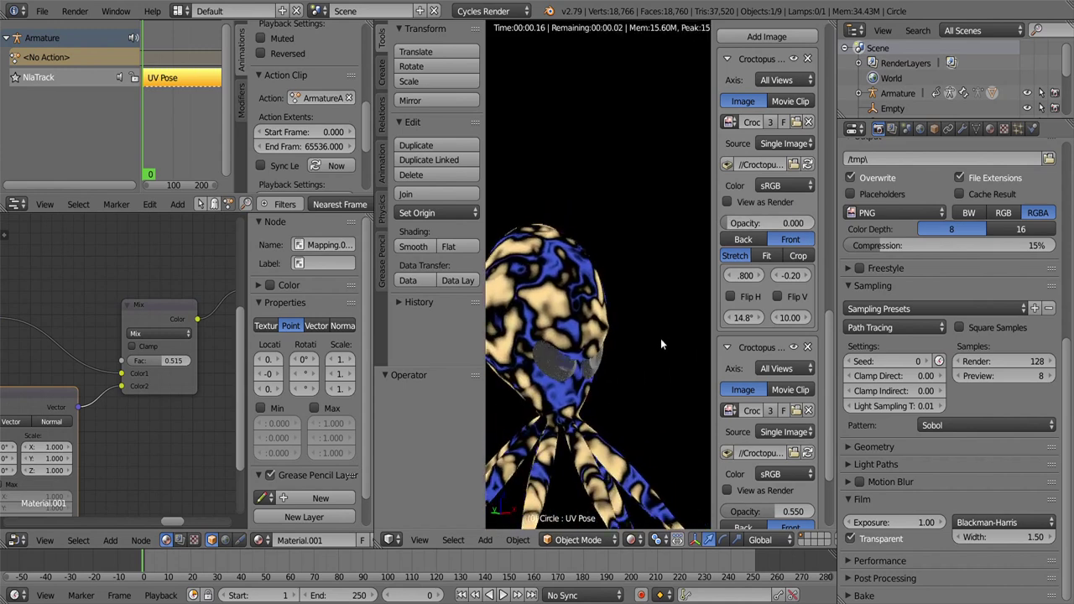
pyautogui.scroll(-3)
# Step: Add a Frame around the colour nodes
pyautogui.click(110, 539)
pyautogui.click(207, 370)
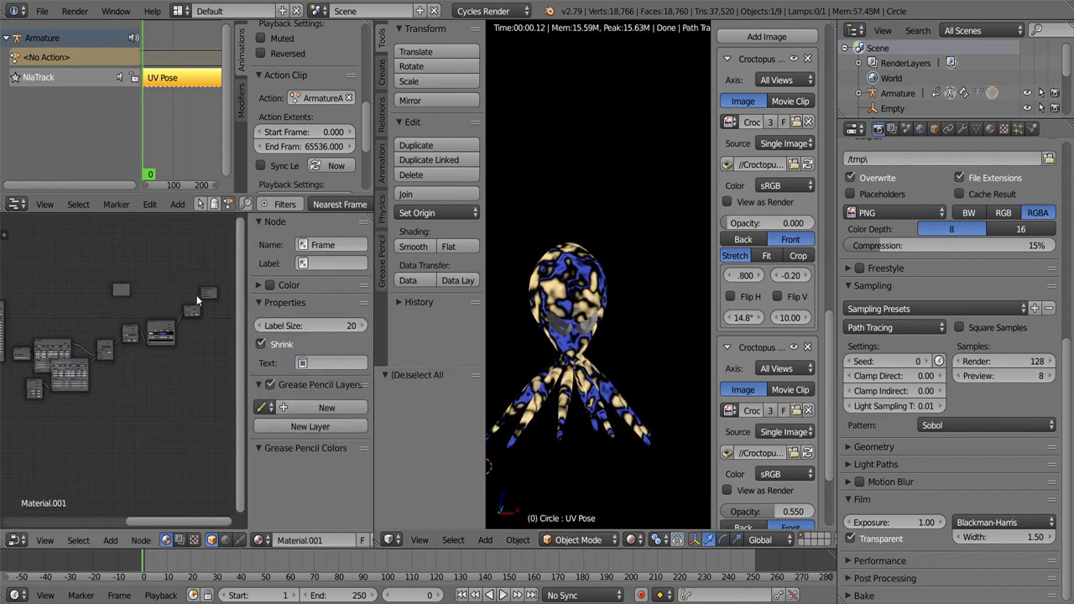
pyautogui.click(126, 291)
pyautogui.scroll(3)
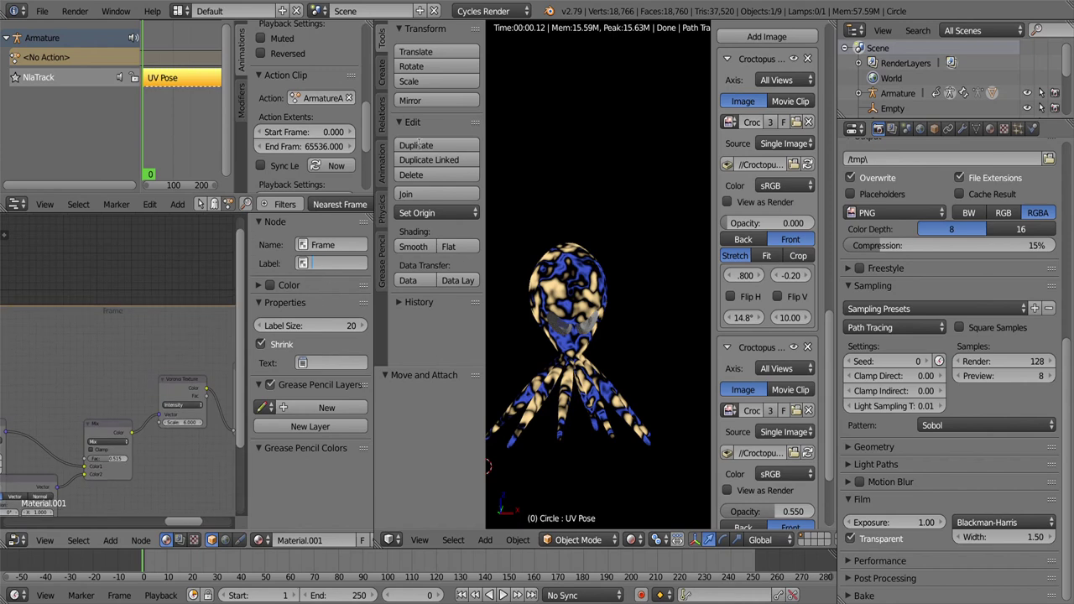
pyautogui.scroll(-3)
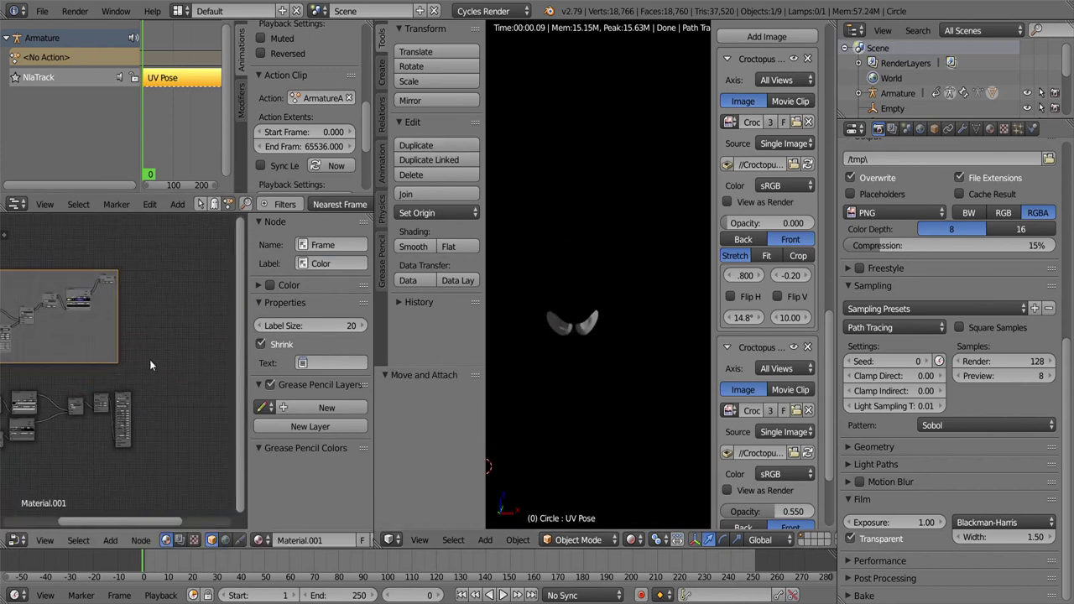
# Step: Add a second Frame around the bump nodes and label it Bump
pyautogui.click(105, 540)
pyautogui.click(109, 420)
pyautogui.click(34, 419)
pyautogui.scroll(3)
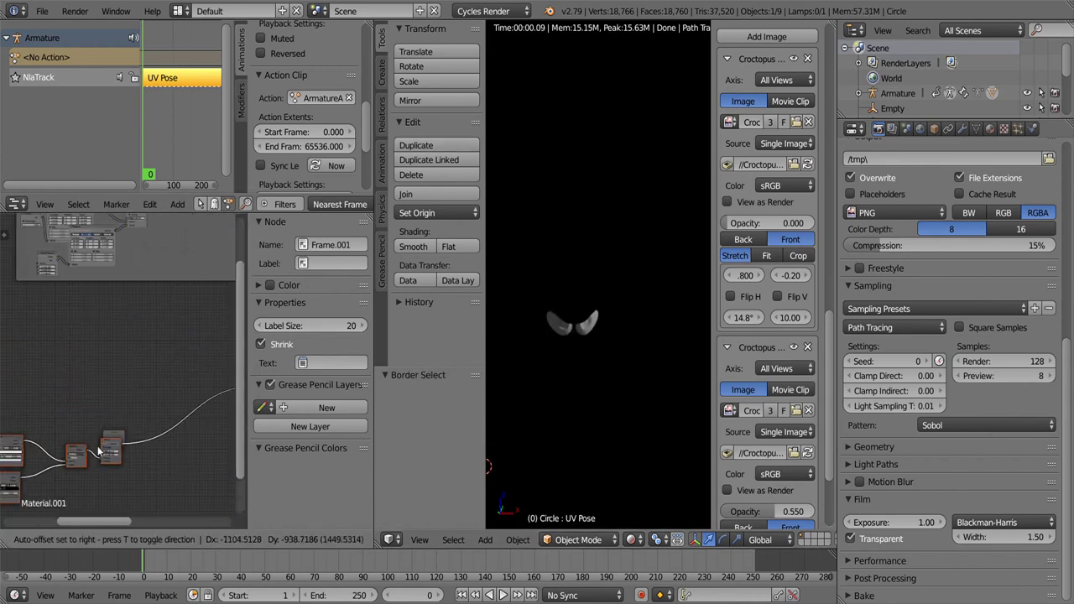
pyautogui.click(331, 263)
pyautogui.write('Bump')
pyautogui.press('Return')
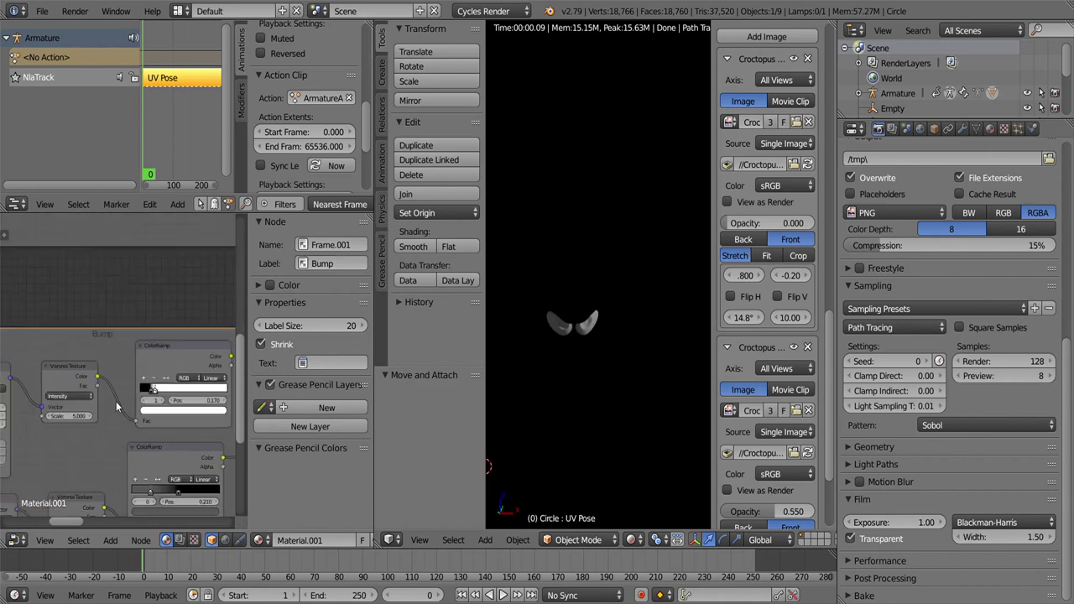
pyautogui.scroll(-3)
# Step: Detach the Material Output from the frame with Alt+P and select the Color frame
pyautogui.click(211, 315)
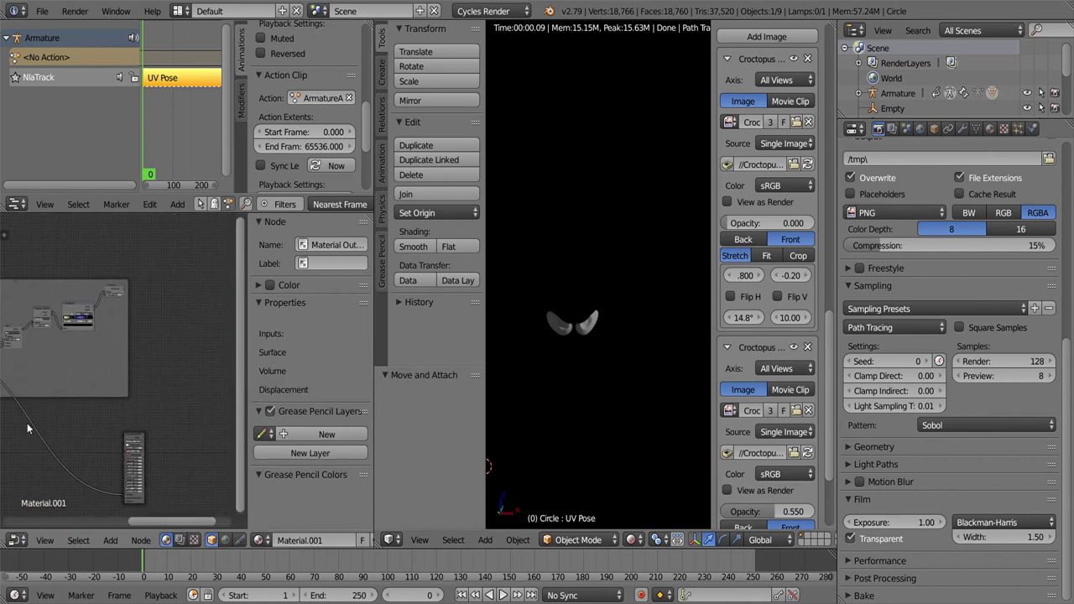
pyautogui.scroll(3)
pyautogui.click(159, 350)
pyautogui.hotkey('alt', 'p')
pyautogui.scroll(3)
pyautogui.click(168, 445)
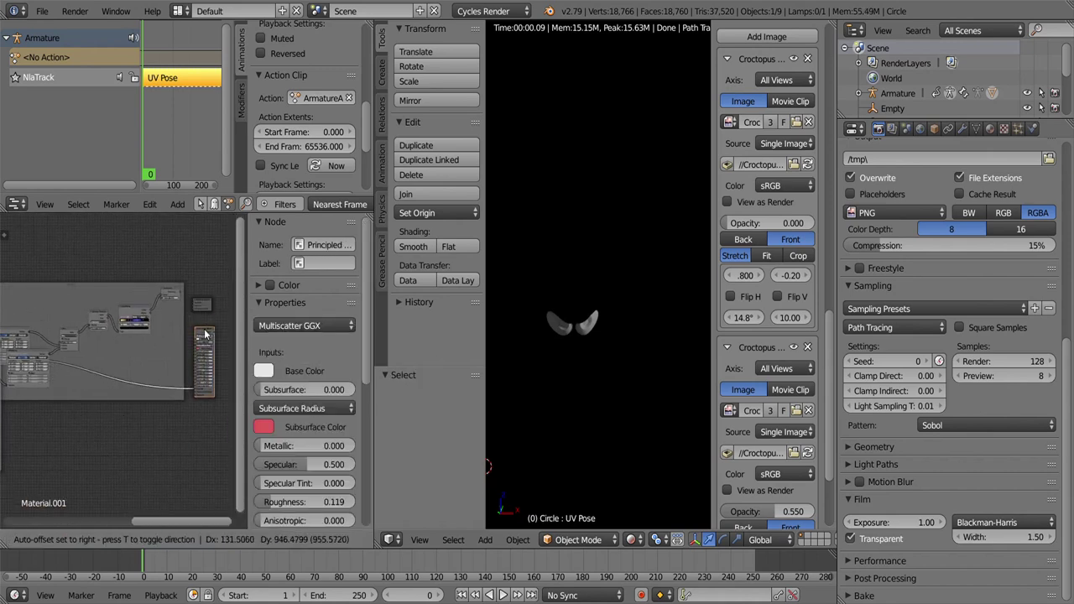
pyautogui.click(160, 416)
# Step: Connect the ColorRamp output to the Principled Base Color, tidying the Color frame and Material Output
pyautogui.moveTo(159, 415); pyautogui.dragTo(117, 339)
pyautogui.scroll(-3)
pyautogui.moveTo(47, 307); pyautogui.dragTo(169, 430)
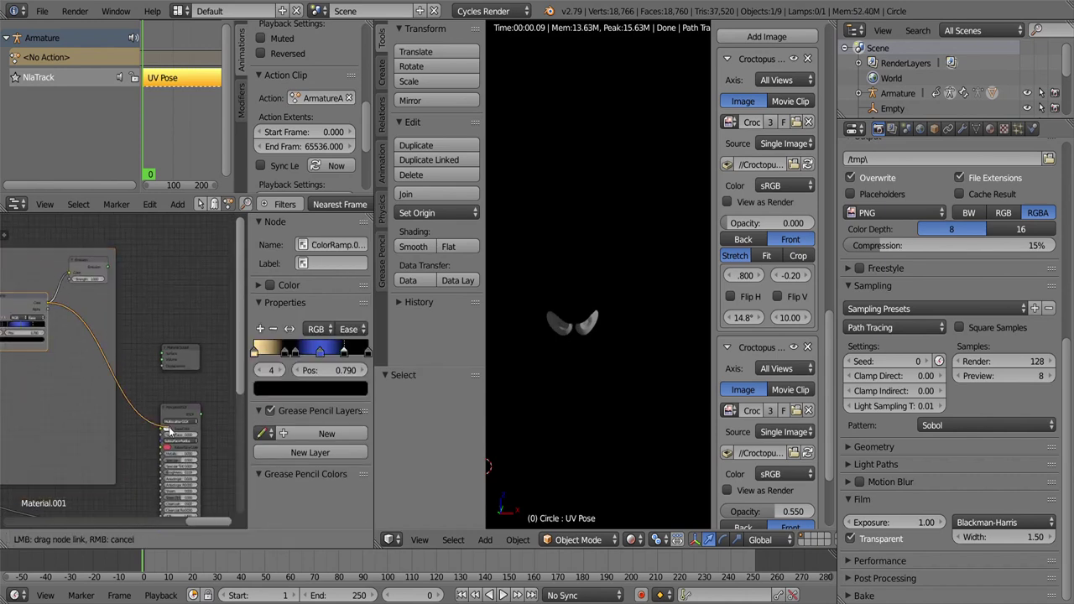
pyautogui.moveTo(188, 351); pyautogui.dragTo(189, 352)
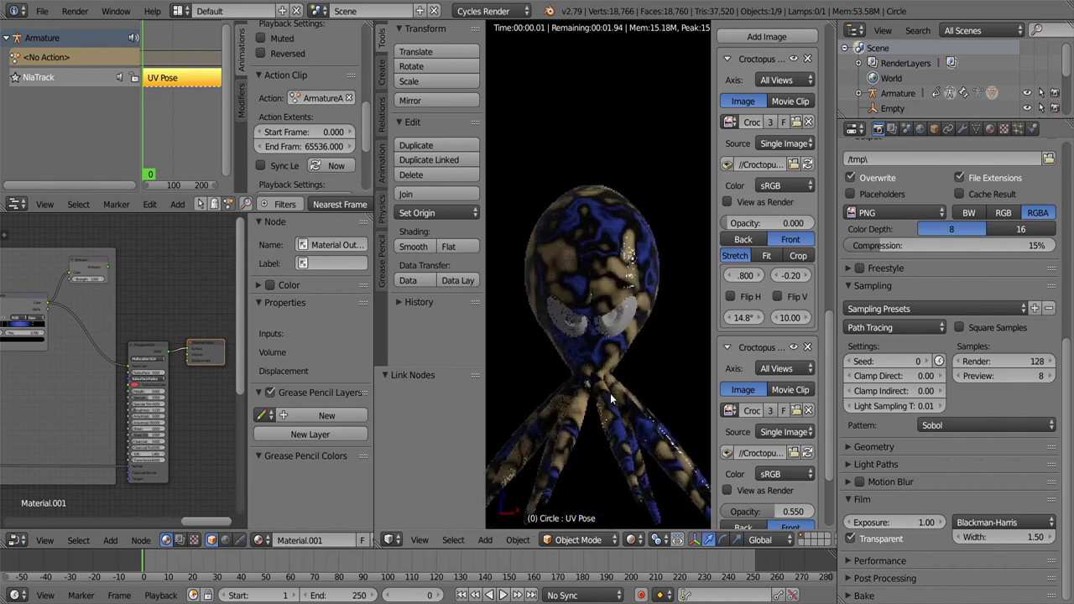
pyautogui.moveTo(597, 349); pyautogui.dragTo(567, 305)
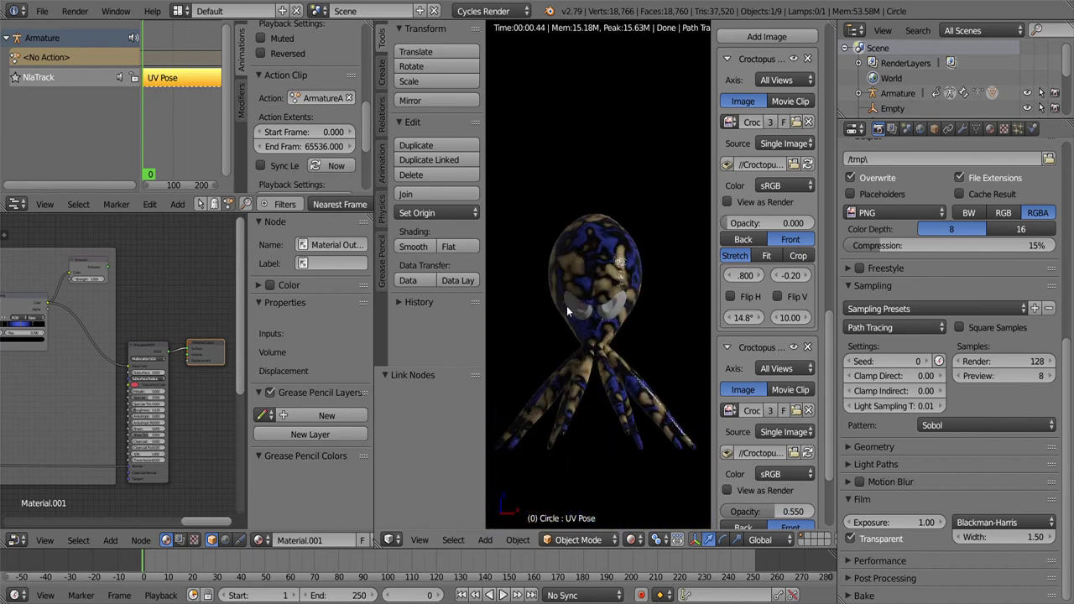
# Step: Save the file as Croctopus8.blend, then overwrite it with the latest version
pyautogui.click(41, 11)
pyautogui.click(59, 133)
pyautogui.click(1058, 48)
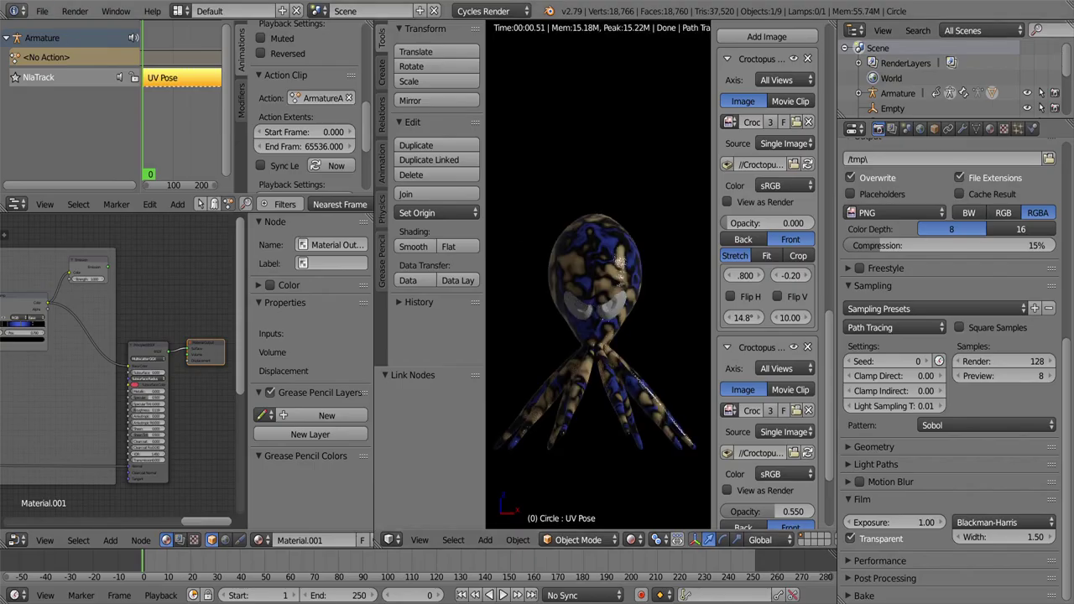
pyautogui.click(41, 11)
pyautogui.click(59, 133)
pyautogui.click(1056, 50)
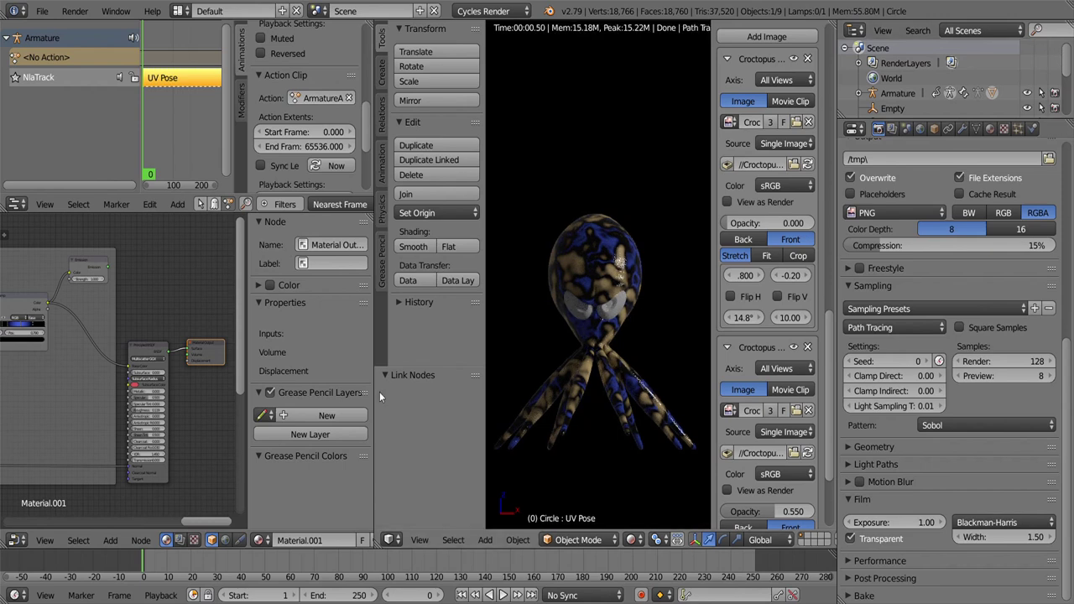
# Step: Orbit the view to look at the octopus from a new angle
pyautogui.moveTo(503, 391); pyautogui.dragTo(518, 388)
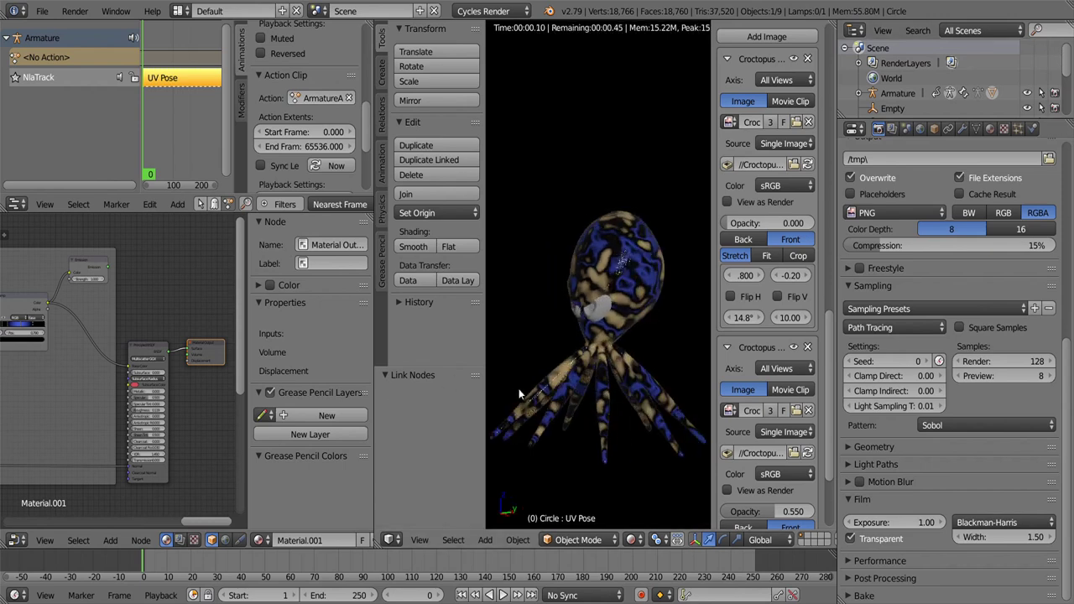
pyautogui.scroll(3)
pyautogui.click(110, 539)
pyautogui.moveTo(128, 507)
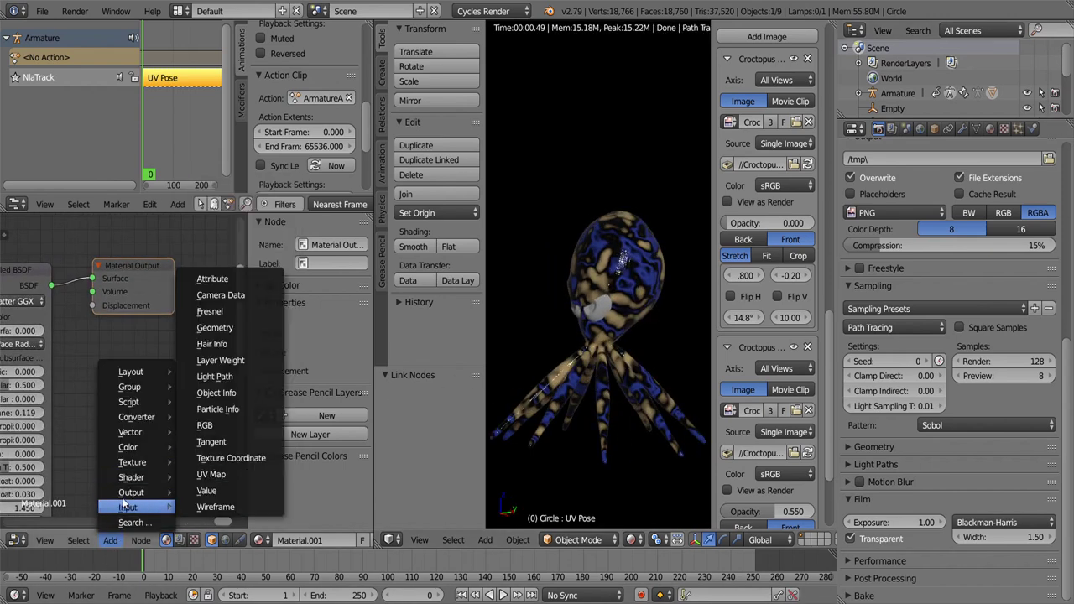
# Step: Add a Light Path node and a Math Add node, linking Is Camera Ray into Add
pyautogui.click(215, 377)
pyautogui.click(84, 335)
pyautogui.click(110, 540)
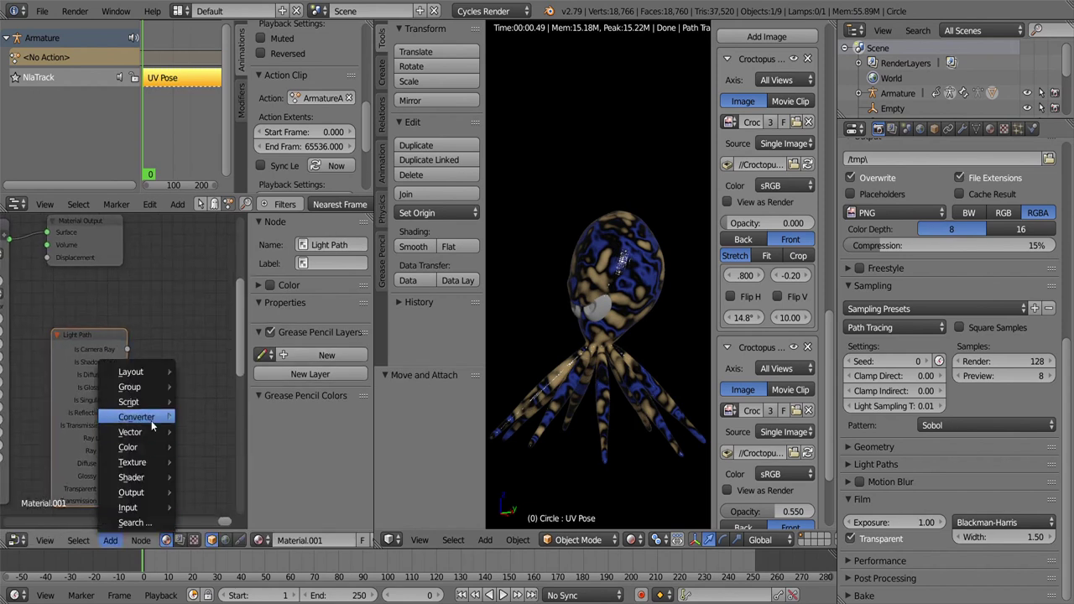
pyautogui.click(202, 419)
pyautogui.click(153, 318)
pyautogui.moveTo(126, 349); pyautogui.dragTo(154, 369)
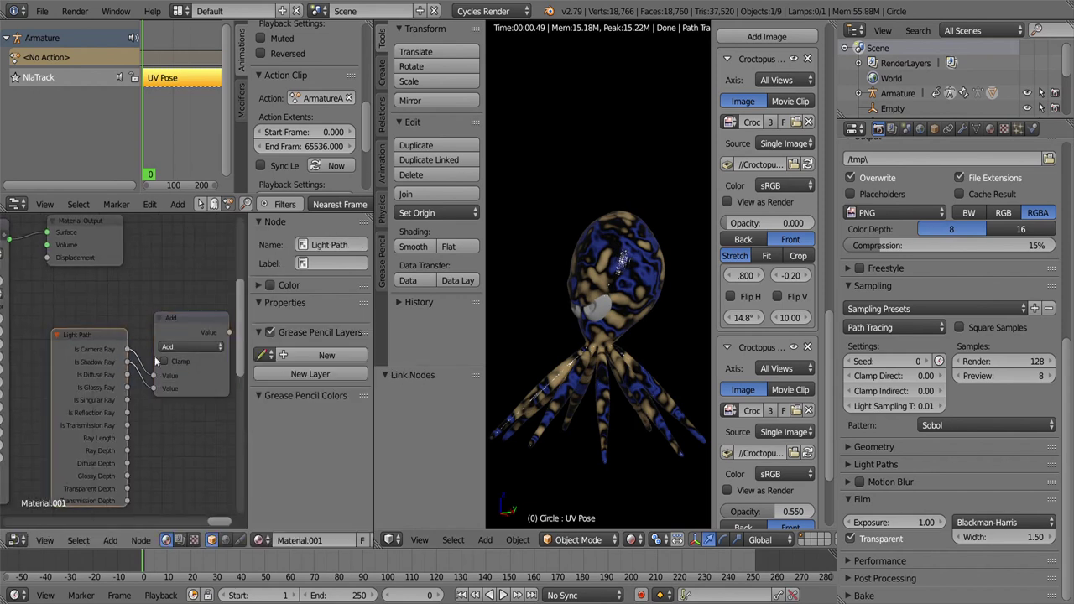
pyautogui.scroll(-3)
# Step: Insert a Mix Shader before the Material Output and add an Emission node
pyautogui.click(110, 539)
pyautogui.click(243, 327)
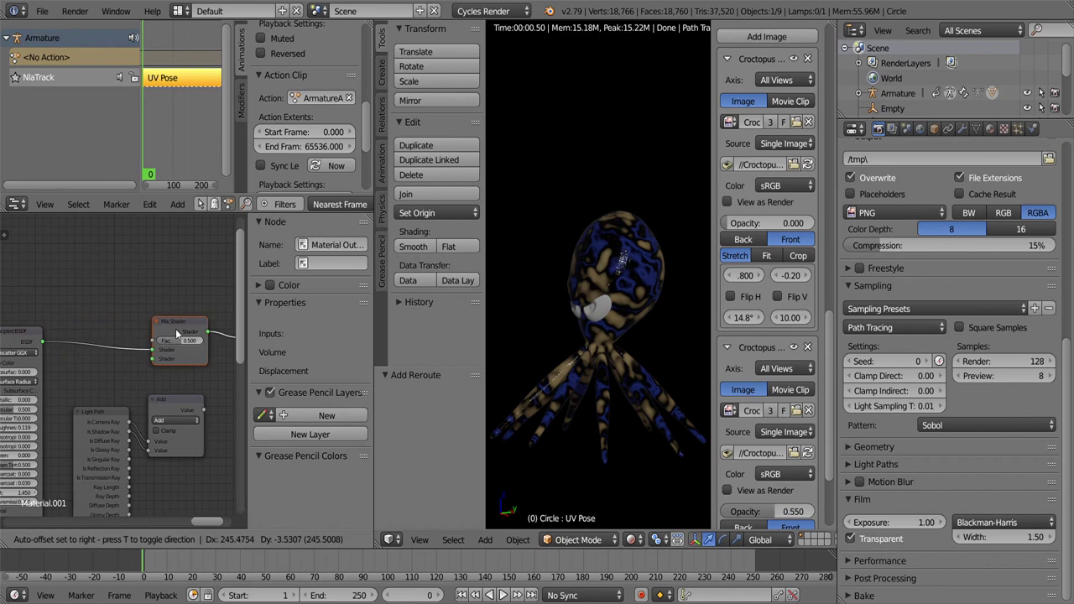
pyautogui.click(188, 295)
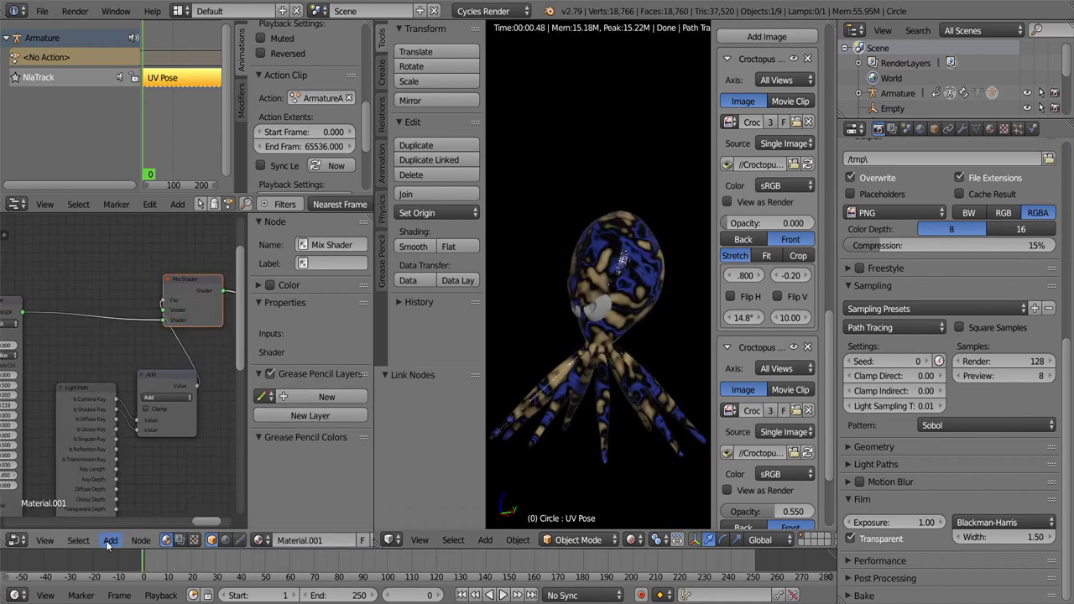
pyautogui.click(110, 539)
pyautogui.click(276, 239)
pyautogui.click(202, 392)
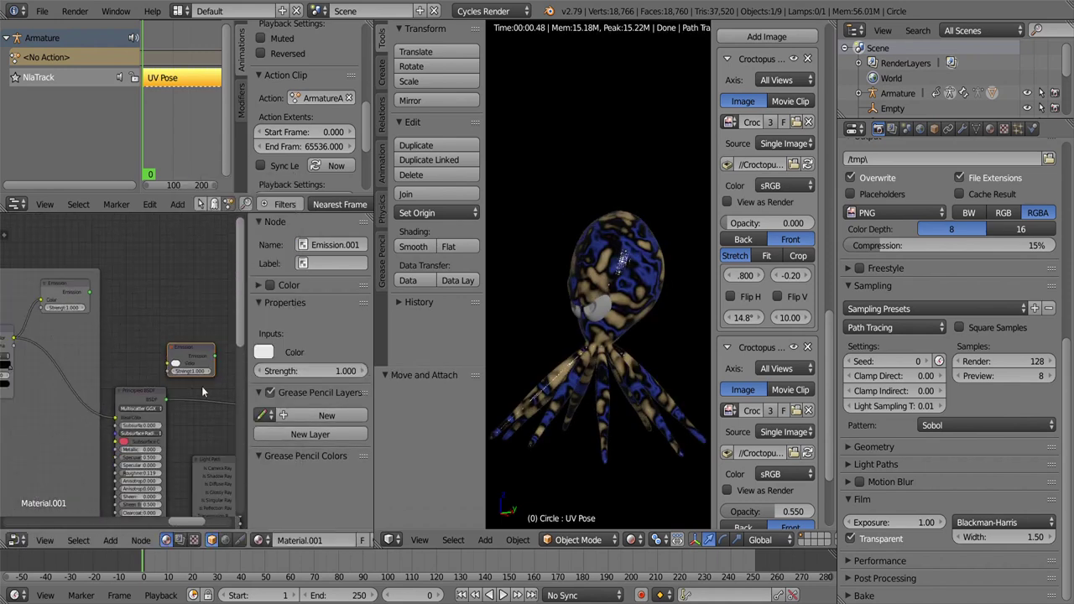
# Step: Make the Emission colour blue, check the render preview, and box-select the mixing nodes
pyautogui.scroll(3)
pyautogui.click(63, 334)
pyautogui.click(59, 256)
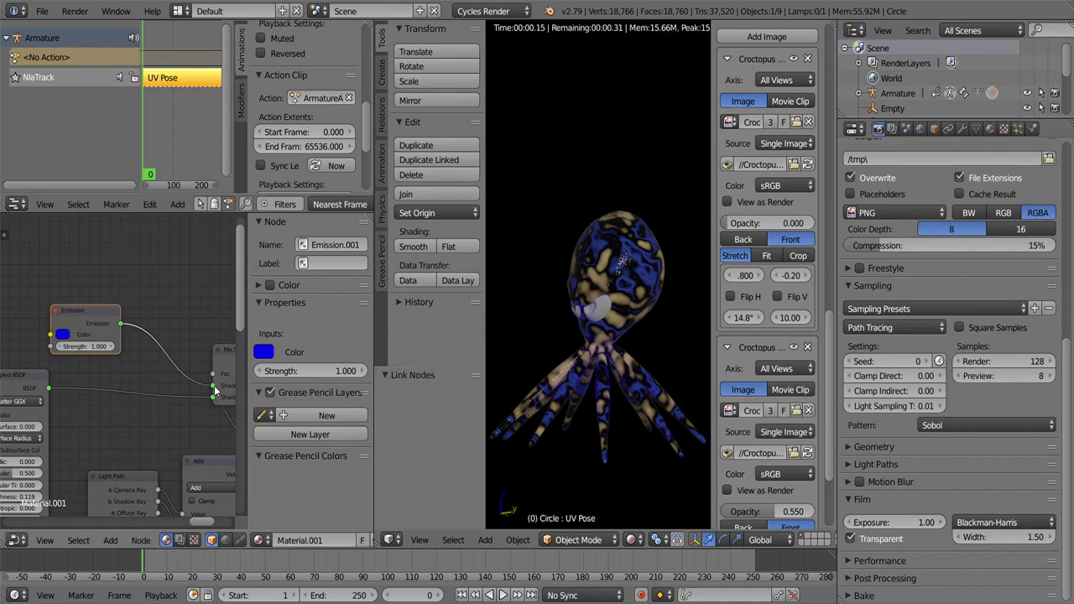
pyautogui.scroll(3)
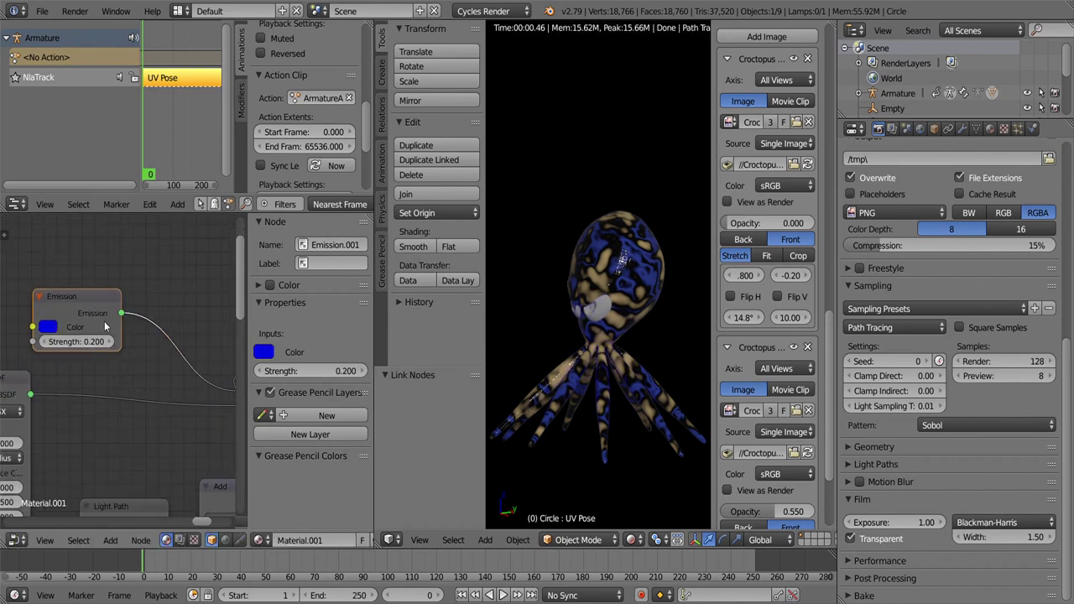
pyautogui.scroll(-3)
pyautogui.moveTo(559, 337); pyautogui.dragTo(542, 336)
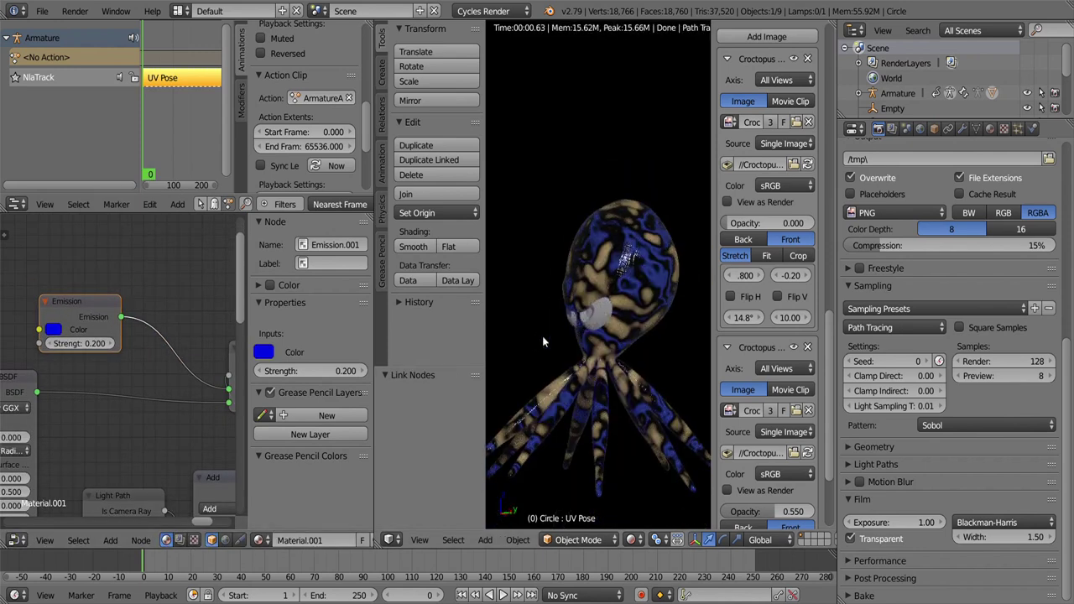
pyautogui.scroll(-3)
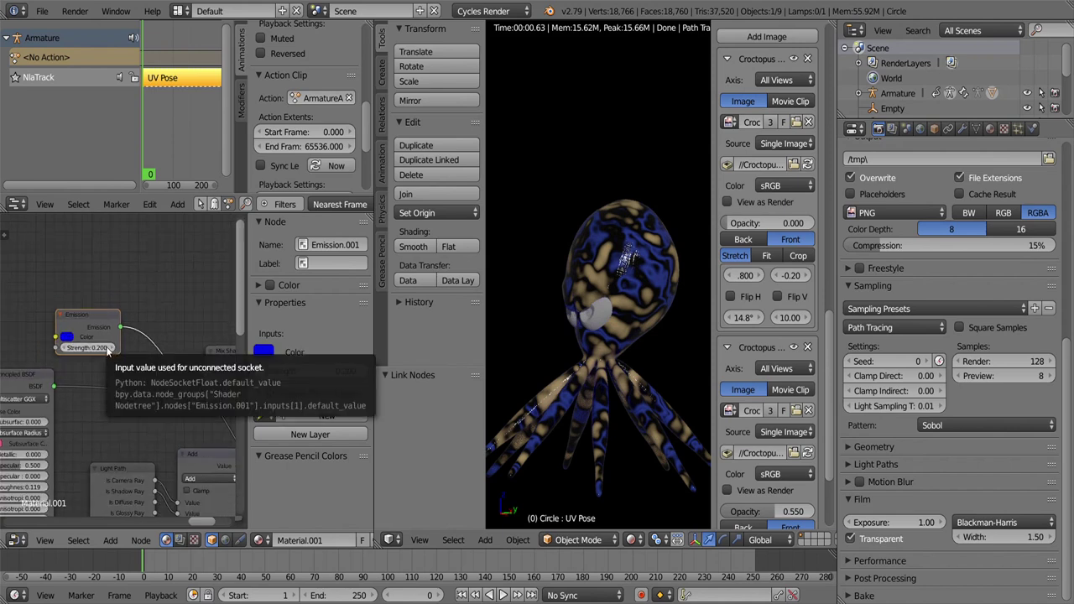
pyautogui.moveTo(108, 349); pyautogui.dragTo(61, 252)
# Step: Group the Light Path, Add and Mix Shader nodes into a single node group
pyautogui.press('a')
pyautogui.moveTo(203, 252); pyautogui.dragTo(84, 471)
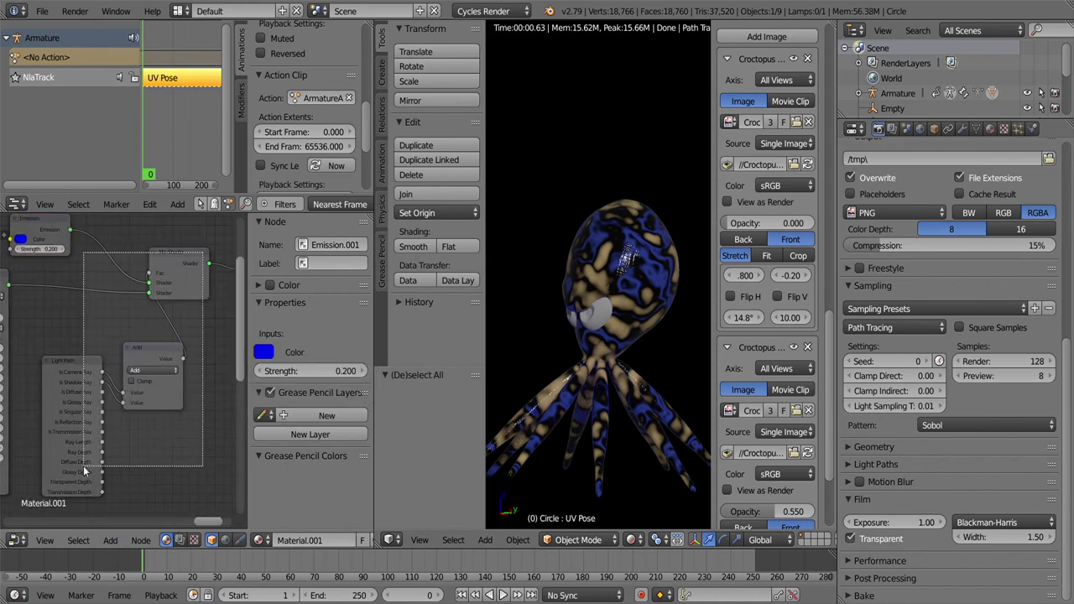
pyautogui.click(110, 540)
pyautogui.click(207, 391)
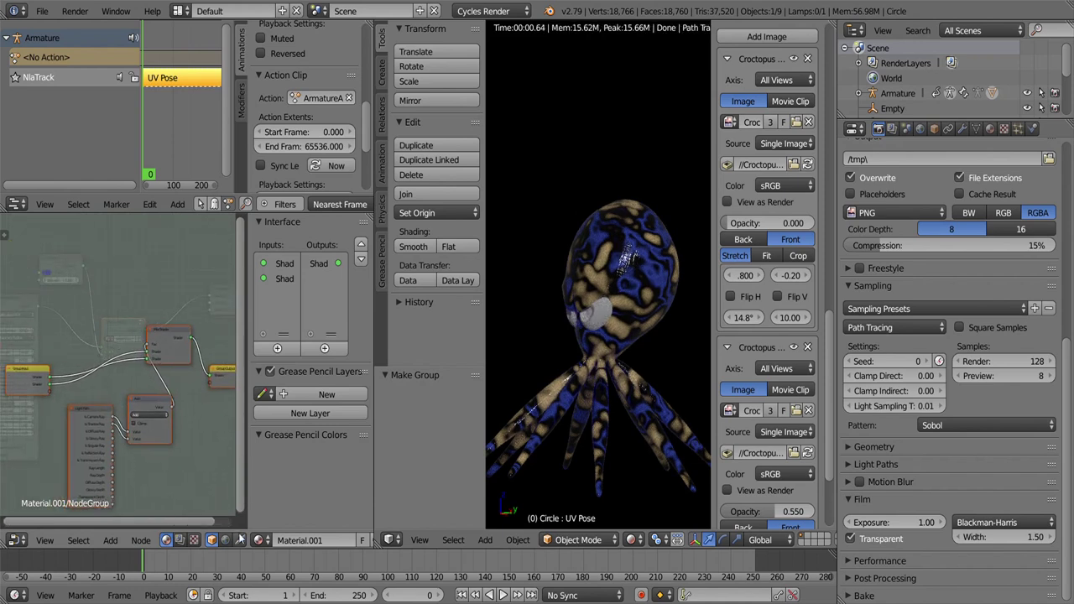
# Step: Back in the material, name the group node 'Firefly Remover and Render Optimizer'
pyautogui.press('Tab')
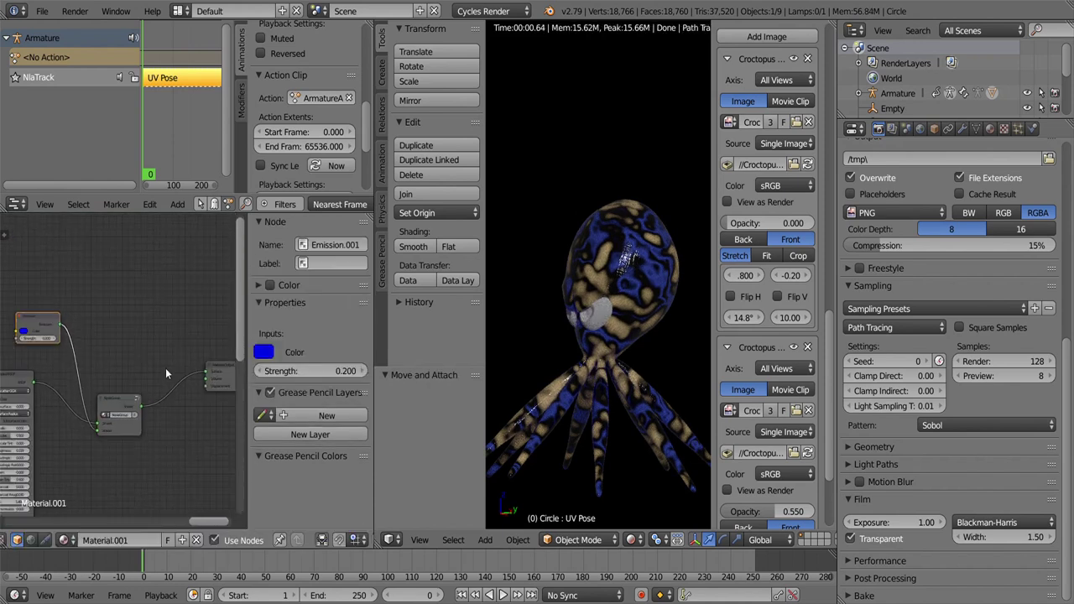
pyautogui.click(115, 405)
pyautogui.press('KP_Decimal')
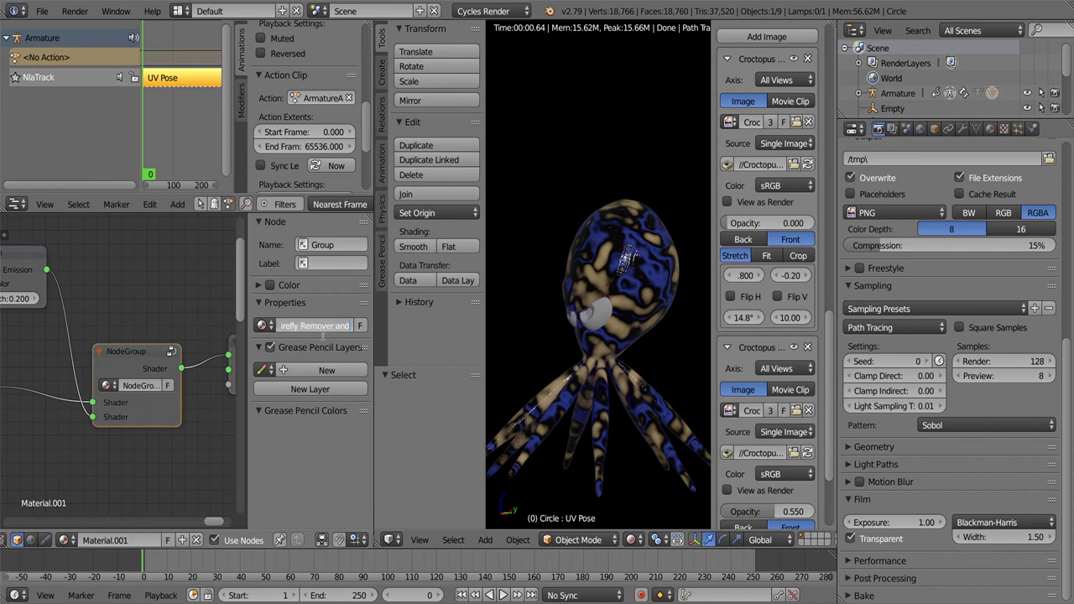
pyautogui.press('Return')
# Step: Move the Emission node below the group and change its colour from cyan to blue
pyautogui.scroll(-3)
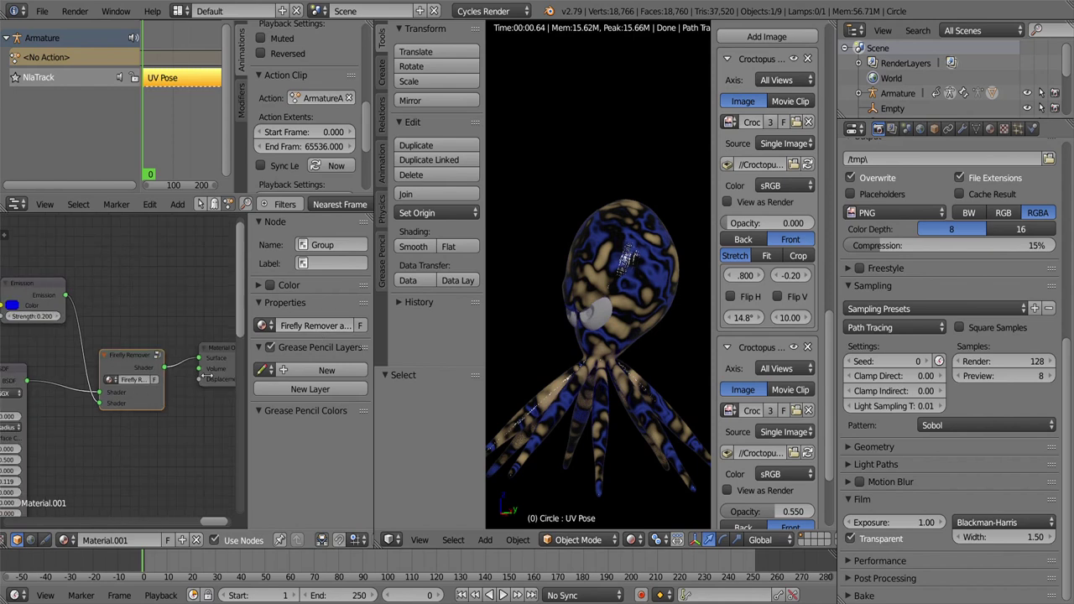
pyautogui.click(132, 364)
pyautogui.moveTo(32, 289); pyautogui.dragTo(76, 448)
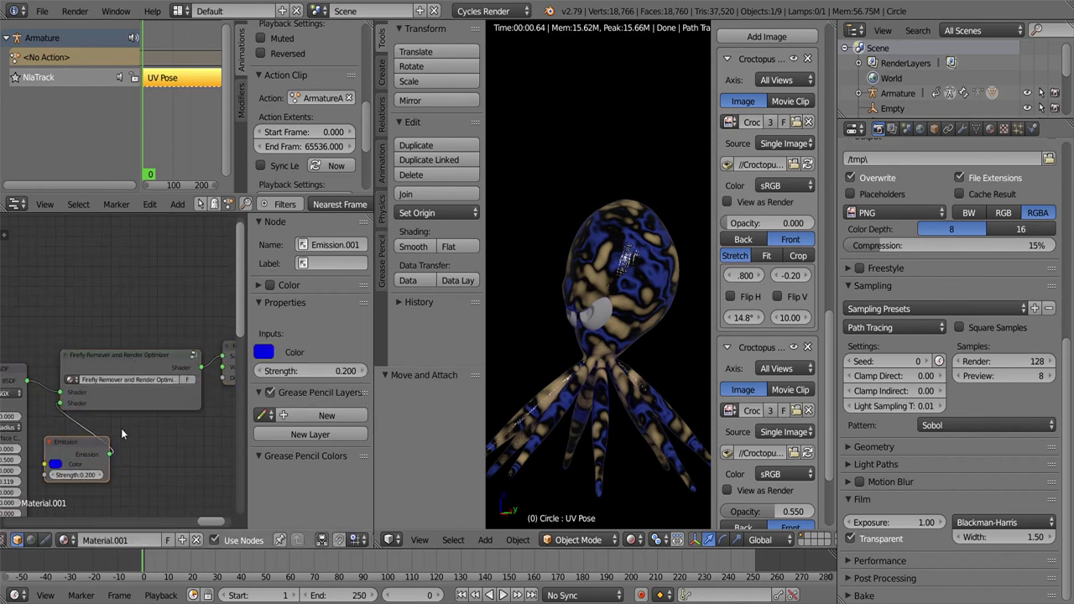
pyautogui.scroll(3)
pyautogui.moveTo(3, 489); pyautogui.dragTo(63, 424)
pyautogui.click(99, 418)
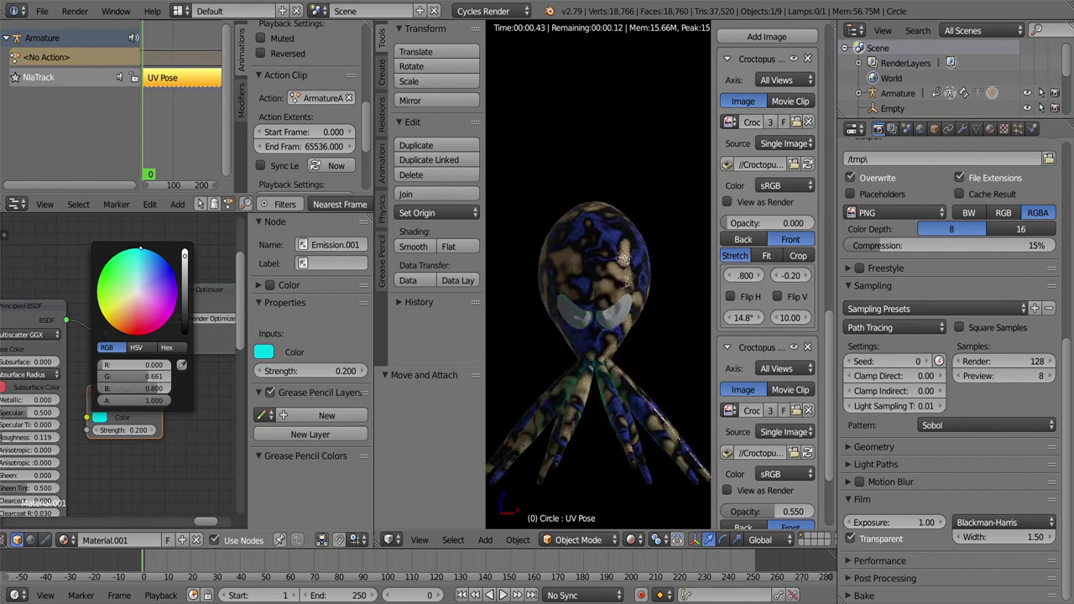
pyautogui.click(162, 265)
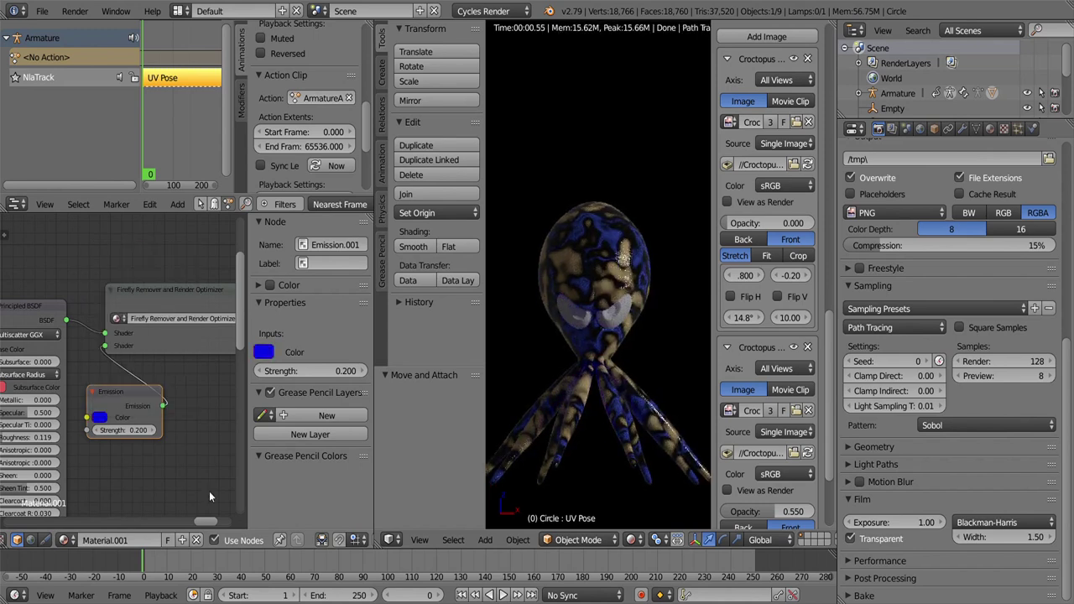
pyautogui.moveTo(604, 352); pyautogui.dragTo(566, 442)
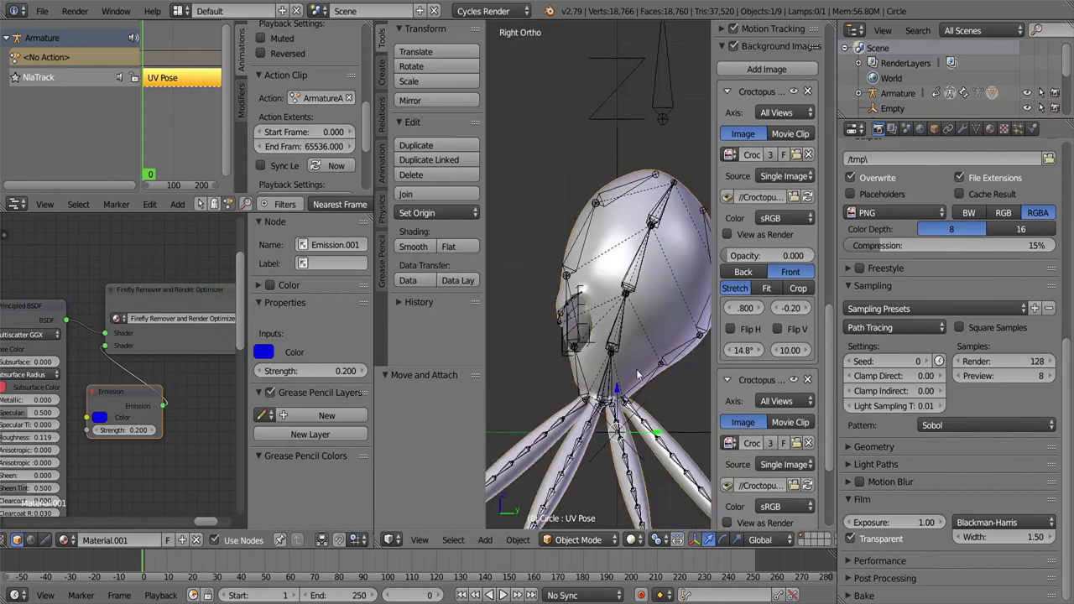
# Step: Select the eye sphere, apply a Cylinder Projection UV map in Edit Mode, and return to Object Mode
pyautogui.moveTo(592, 323); pyautogui.dragTo(576, 537)
pyautogui.rightClick(655, 382)
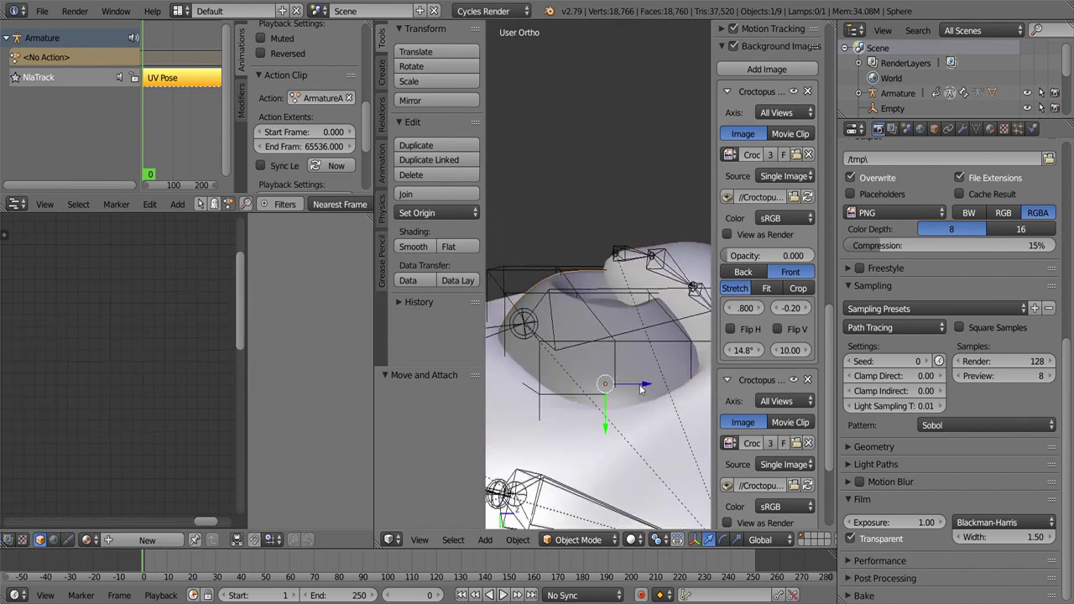
pyautogui.press('Tab')
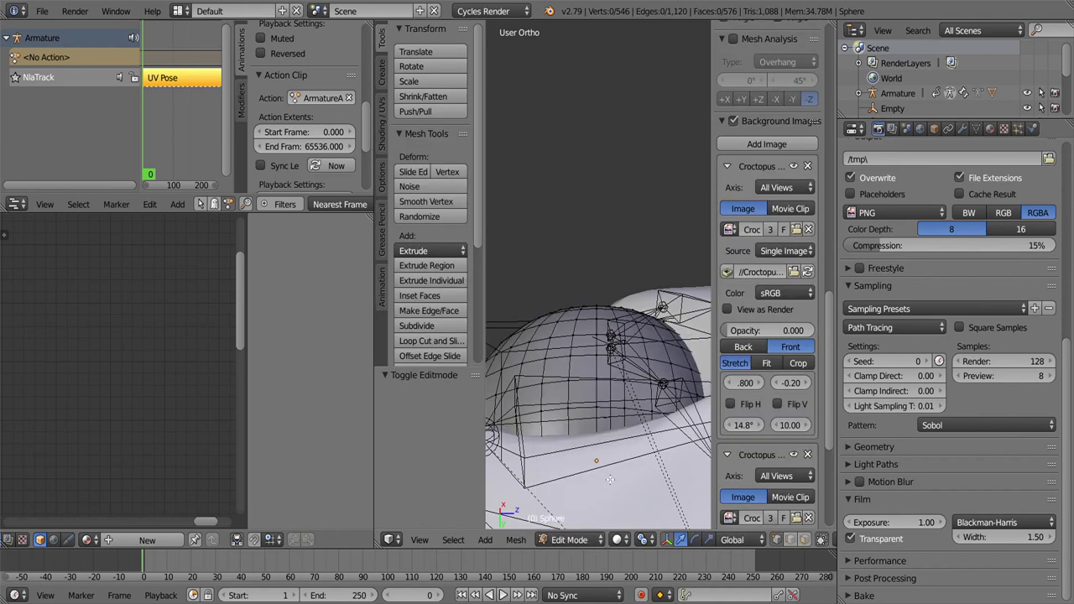
pyautogui.moveTo(587, 436); pyautogui.dragTo(614, 393)
pyautogui.press('u')
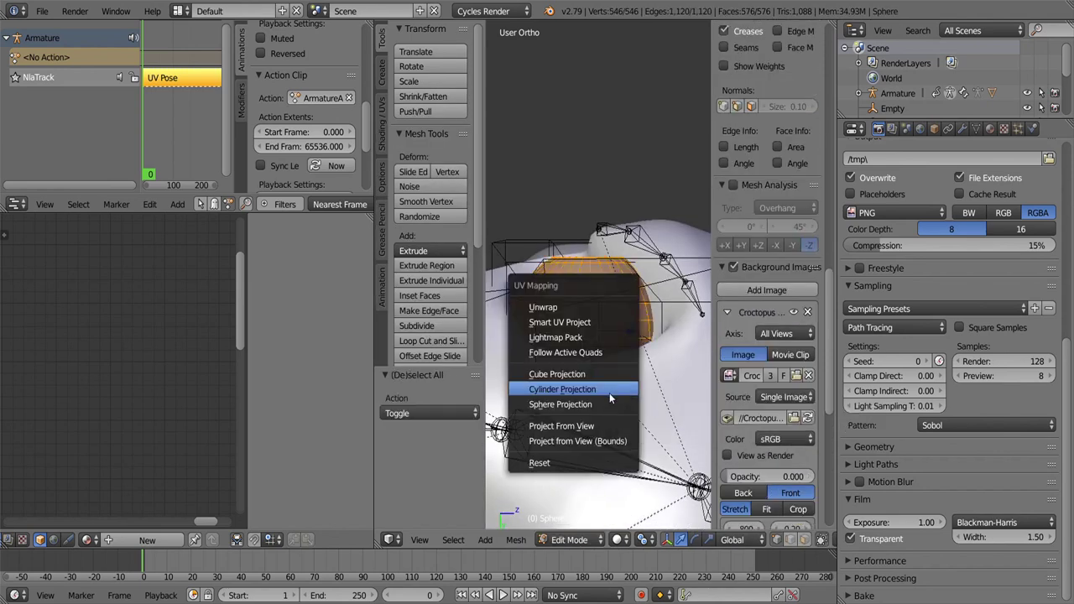
pyautogui.click(609, 392)
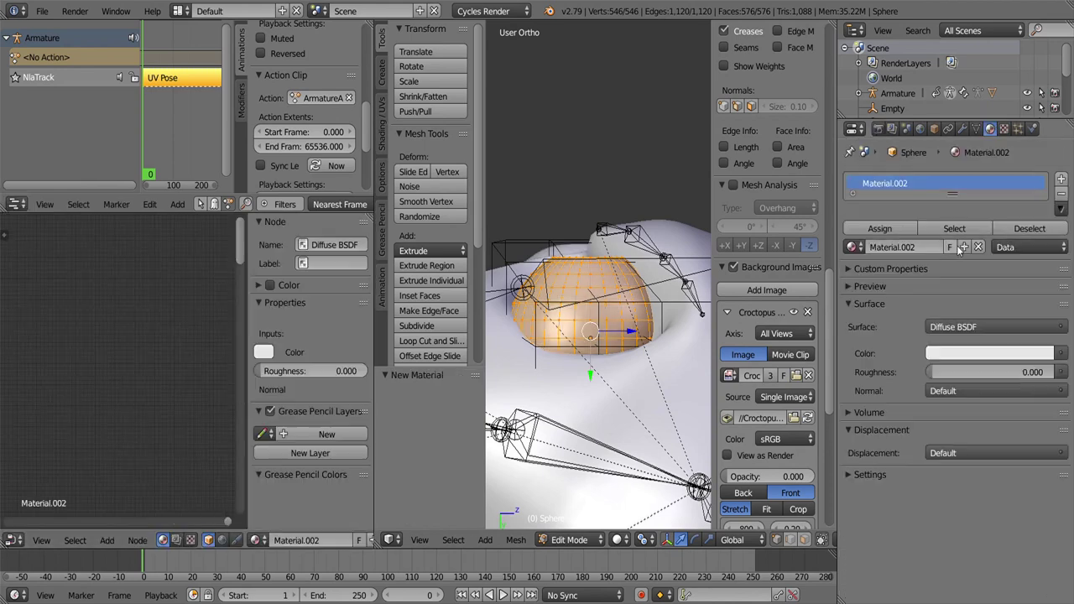
pyautogui.scroll(3)
pyautogui.click(570, 540)
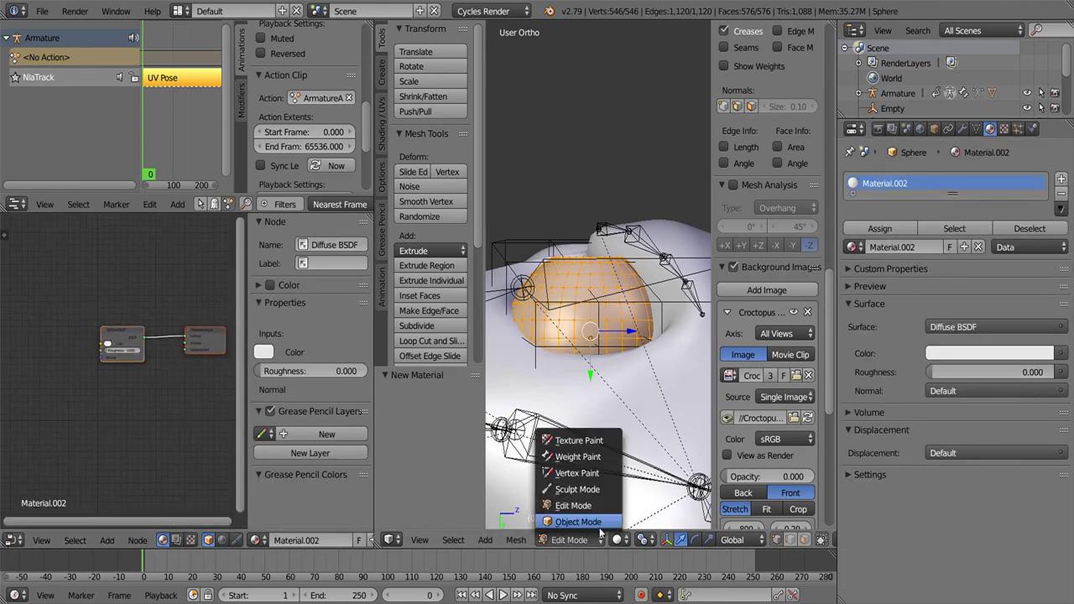
pyautogui.click(575, 520)
pyautogui.scroll(3)
# Step: Preview the eye in Rendered shading, then switch back to Solid shading
pyautogui.click(630, 539)
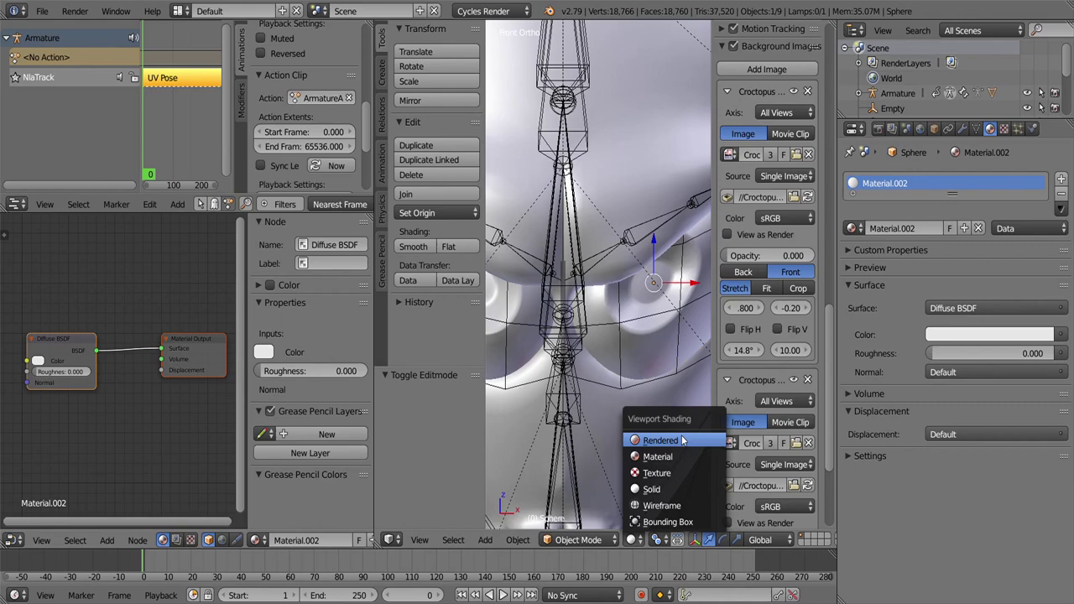
pyautogui.click(671, 440)
pyautogui.click(631, 540)
pyautogui.click(696, 419)
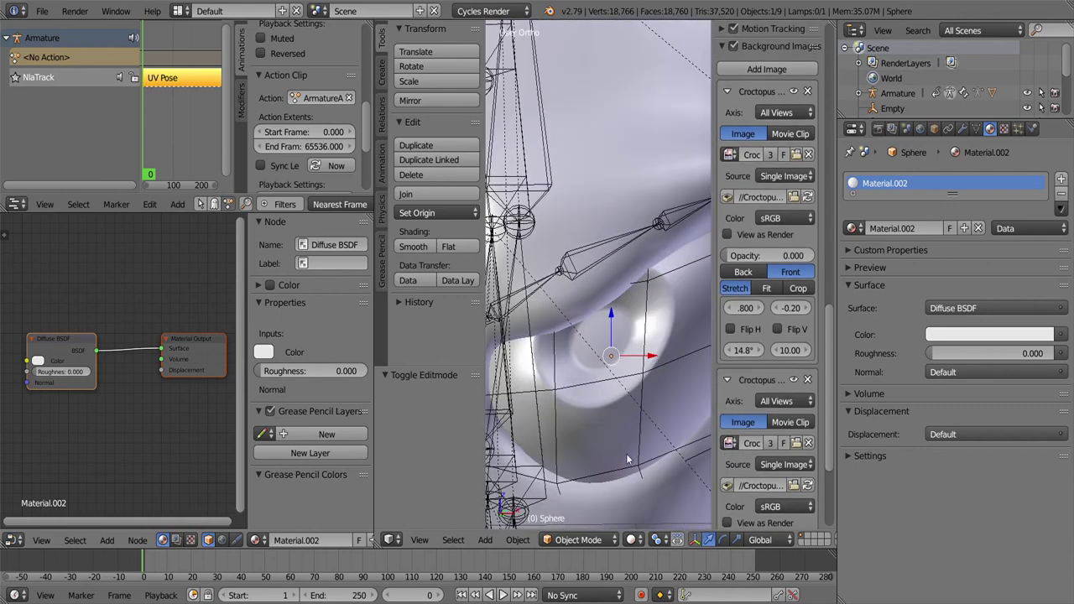
# Step: In Vertex Paint mode, rename the Col vertex colour layer to Iris and paint the iris area
pyautogui.click(597, 473)
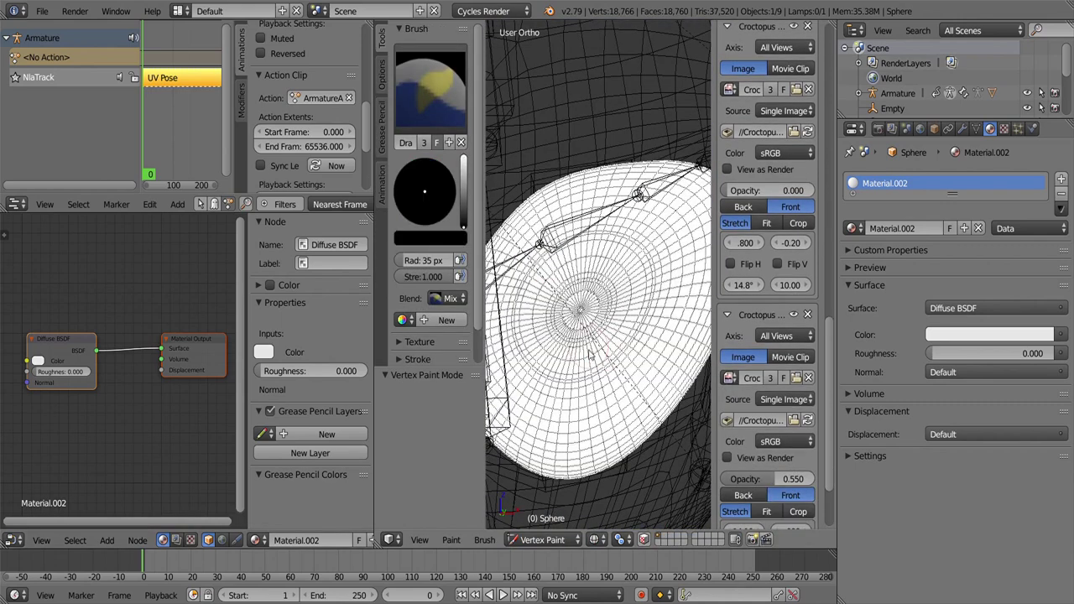
pyautogui.scroll(3)
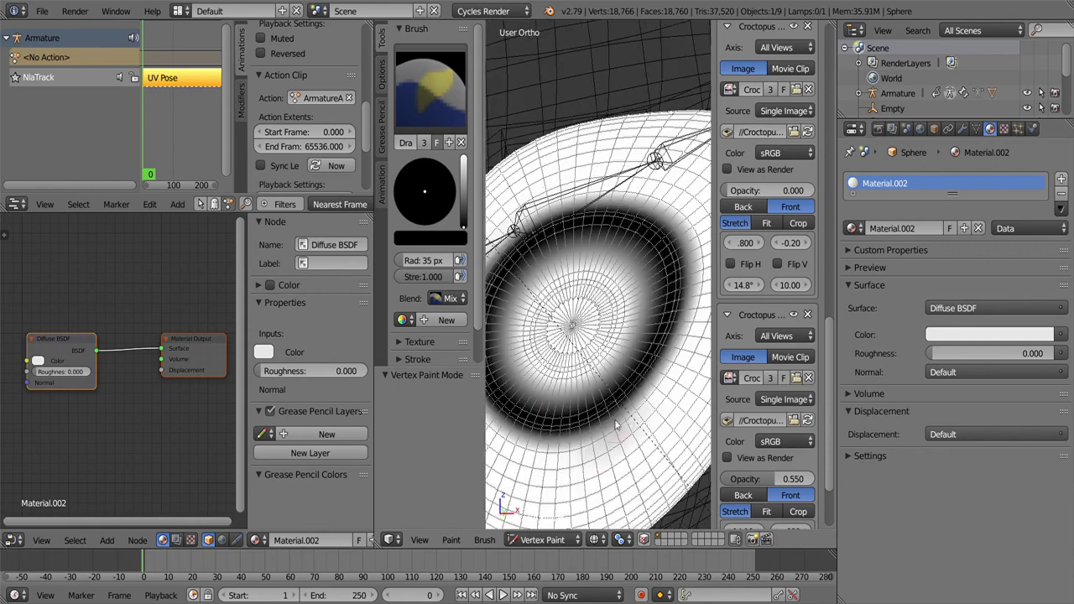
pyautogui.scroll(-3)
pyautogui.click(976, 129)
pyautogui.doubleClick(921, 418)
pyautogui.write('Limbal Ring')
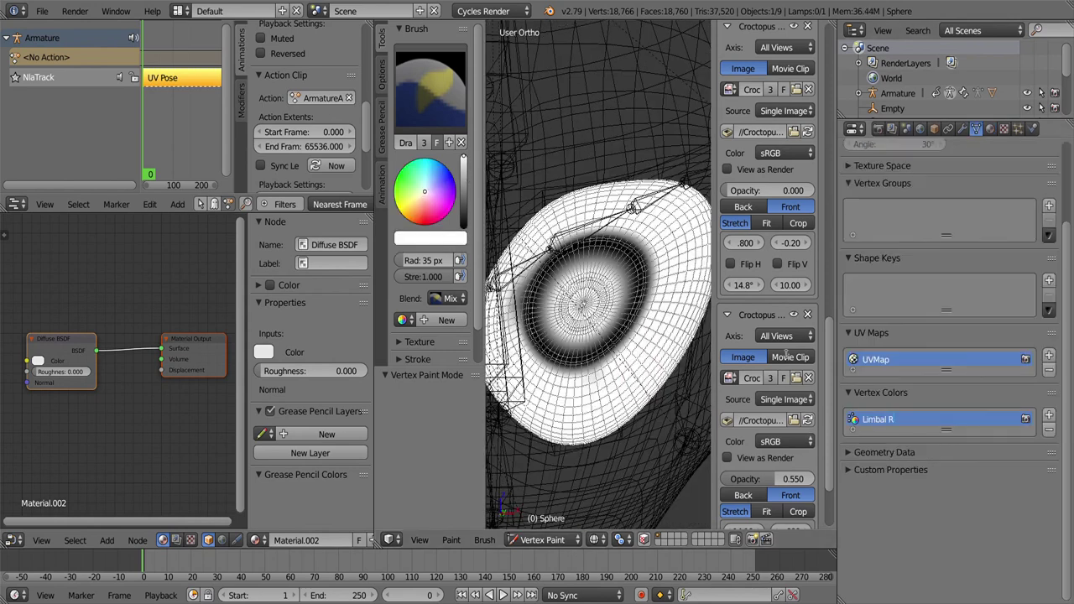
pyautogui.click(590, 363)
pyautogui.write('Iri')
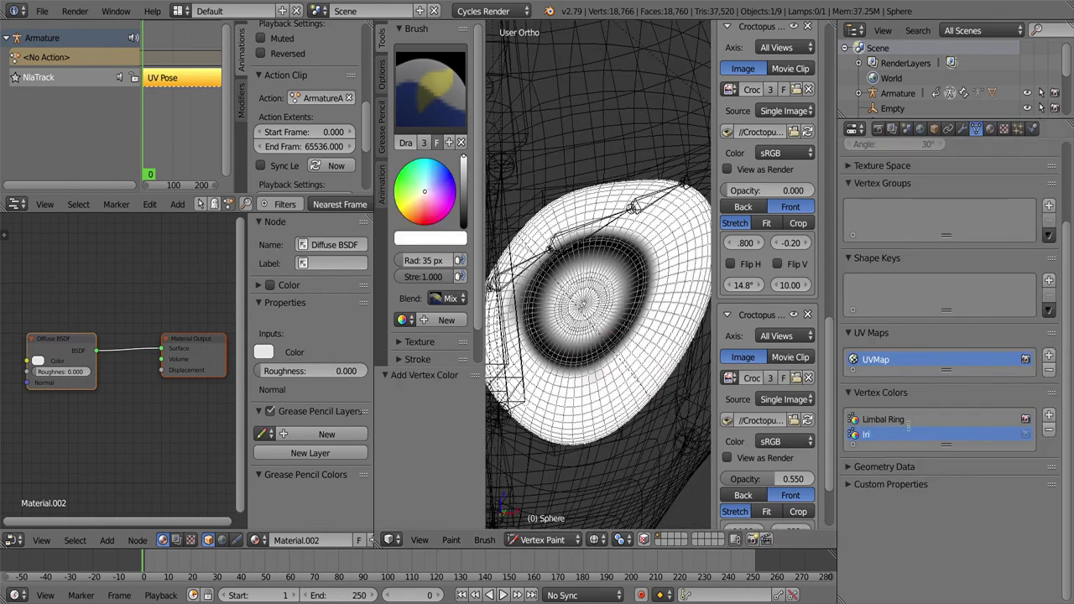
pyautogui.scroll(3)
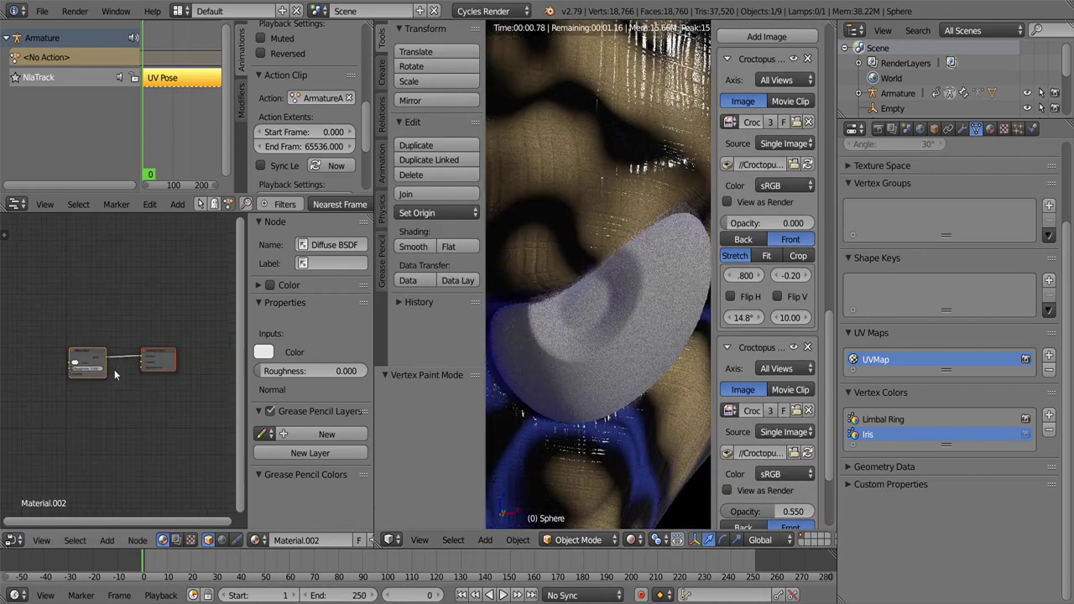
# Step: Add a Principled BSDF below the Diffuse node and a Firefly Remover group node
pyautogui.click(333, 343)
pyautogui.click(178, 439)
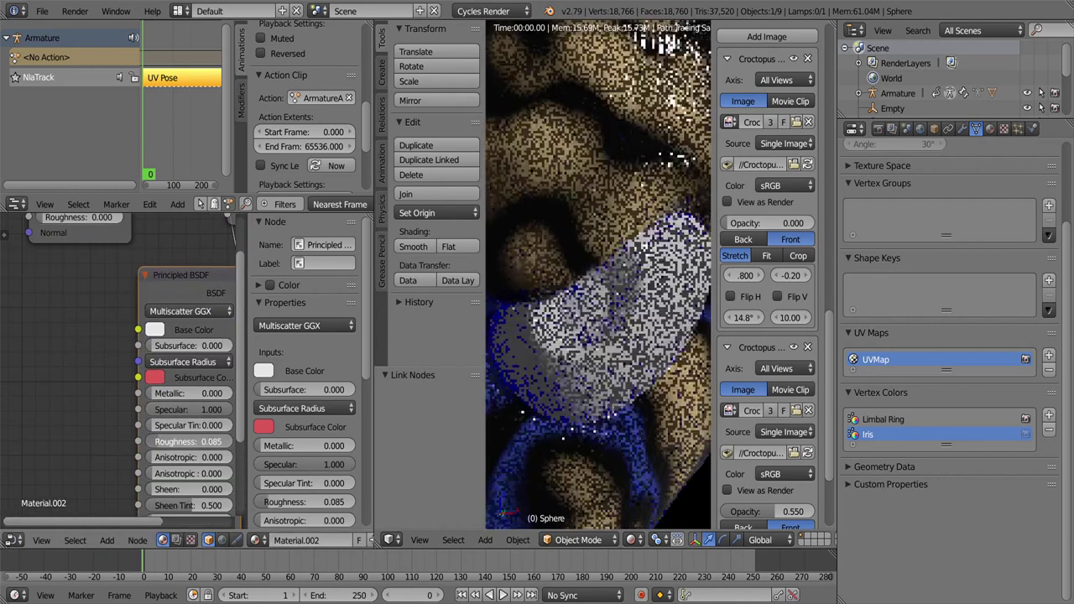
pyautogui.scroll(-3)
pyautogui.click(106, 540)
pyautogui.click(126, 482)
pyautogui.click(139, 369)
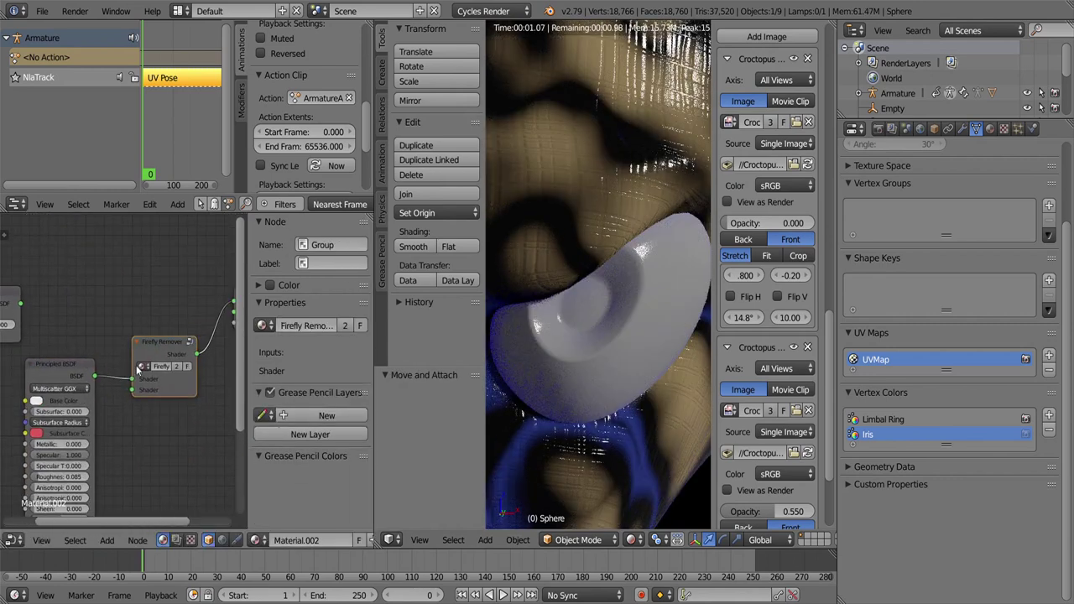
# Step: Add an Emission node wired into Firefly Remover's second shader input
pyautogui.hotkey('shift', 'a')
pyautogui.click(226, 386)
pyautogui.click(147, 449)
pyautogui.moveTo(174, 443); pyautogui.dragTo(131, 388)
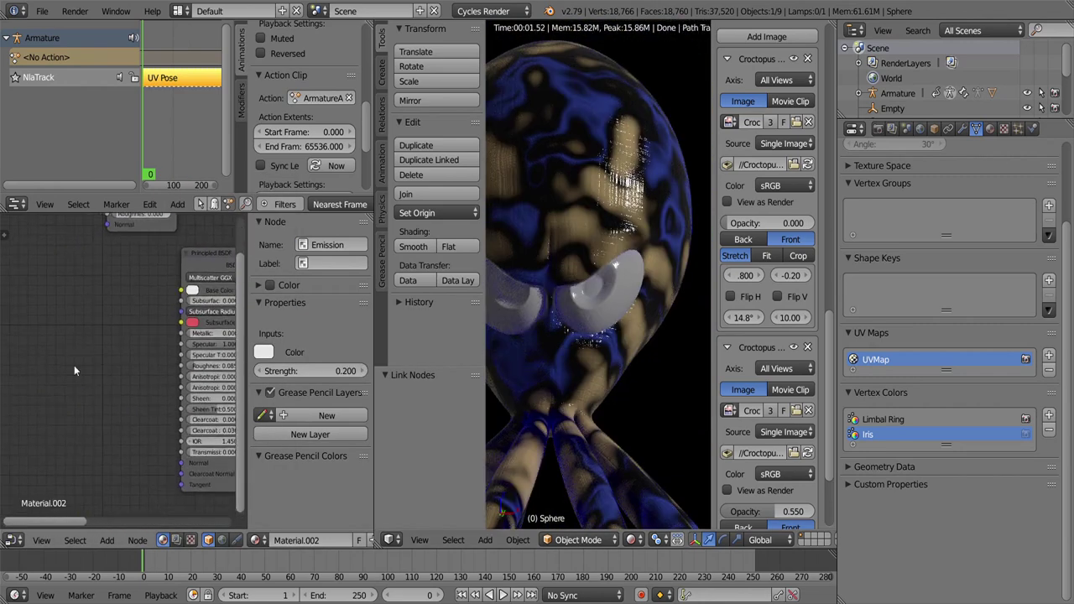
# Step: Add an Iris Attribute node, a Cylinder UV Map node and a scale-5 Voronoi Texture
pyautogui.click(210, 297)
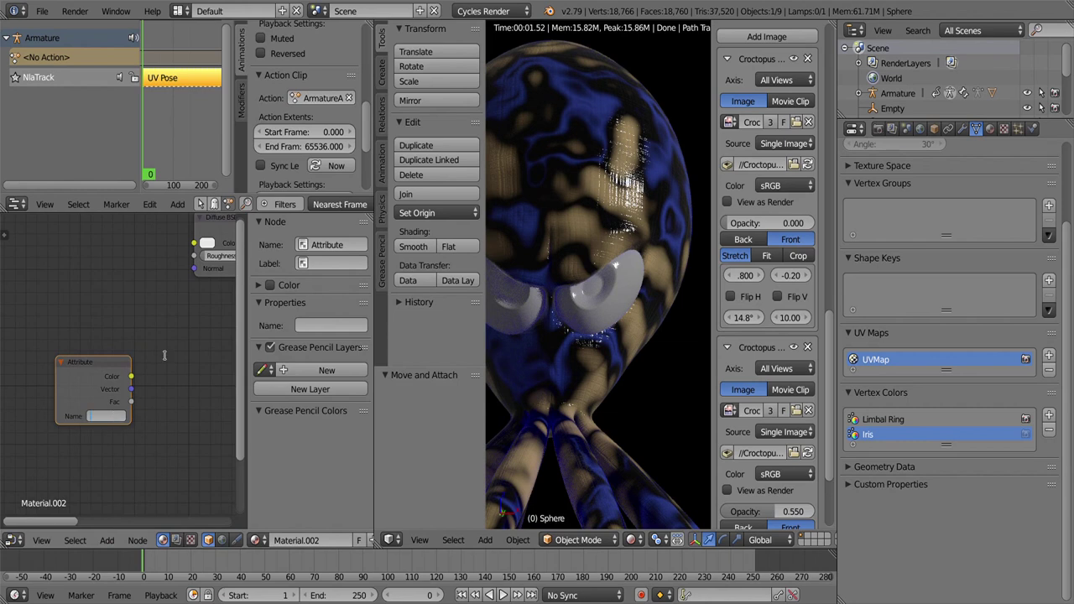
pyautogui.write('Iris')
pyautogui.scroll(-3)
pyautogui.click(107, 540)
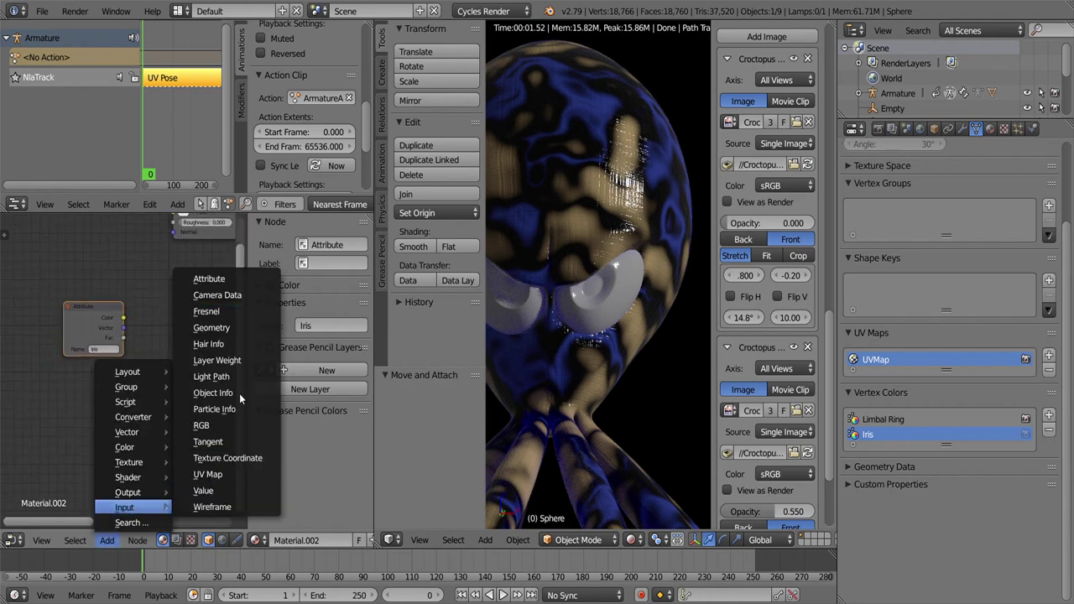
pyautogui.click(208, 474)
pyautogui.click(124, 455)
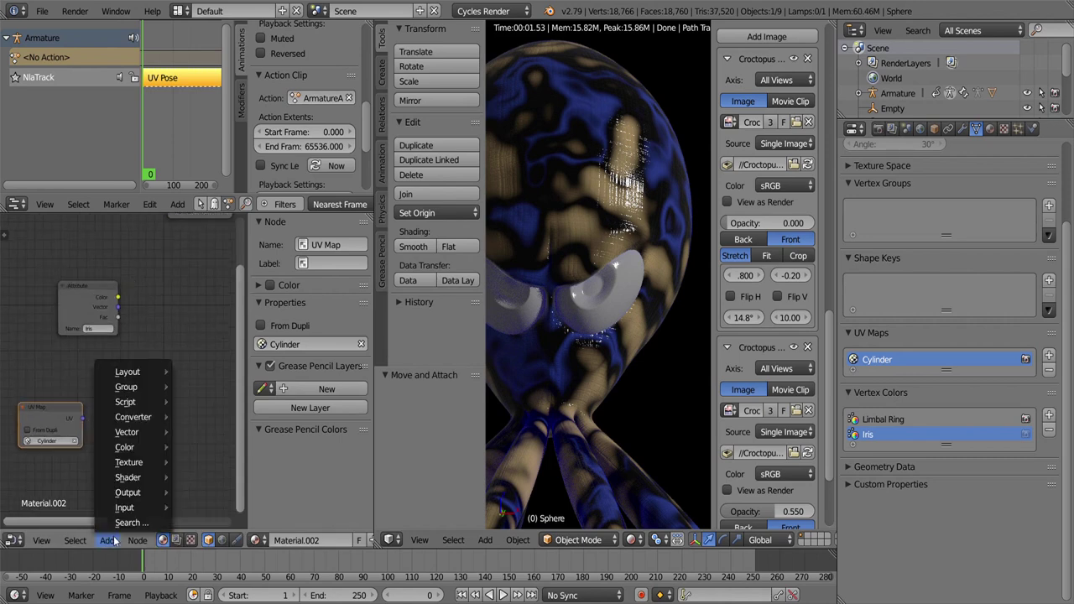
pyautogui.click(201, 431)
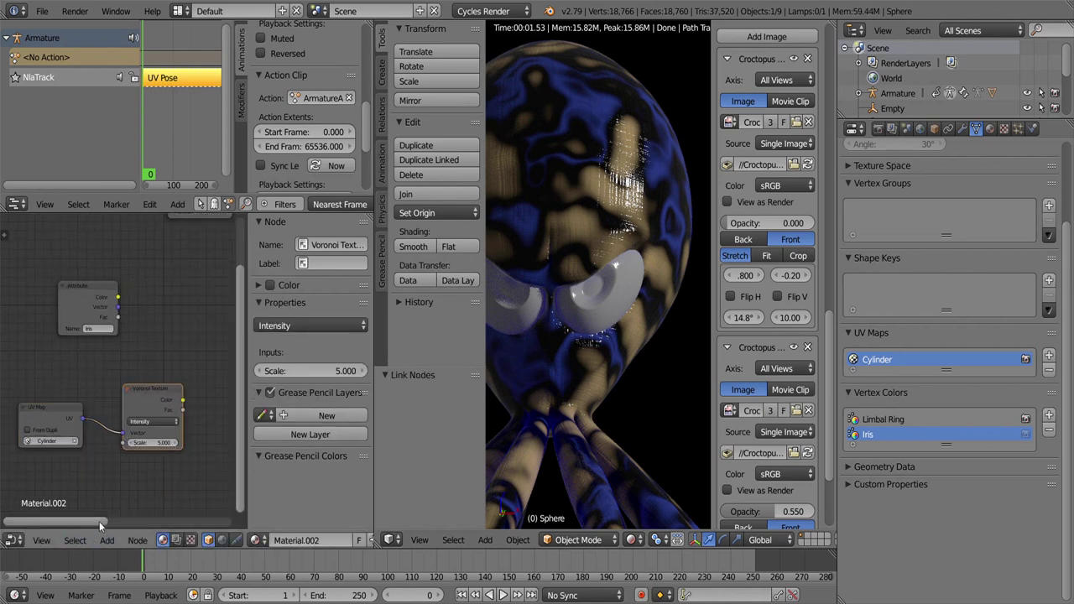
pyautogui.moveTo(99, 526); pyautogui.dragTo(141, 526)
pyautogui.scroll(3)
pyautogui.moveTo(106, 491); pyautogui.dragTo(219, 442)
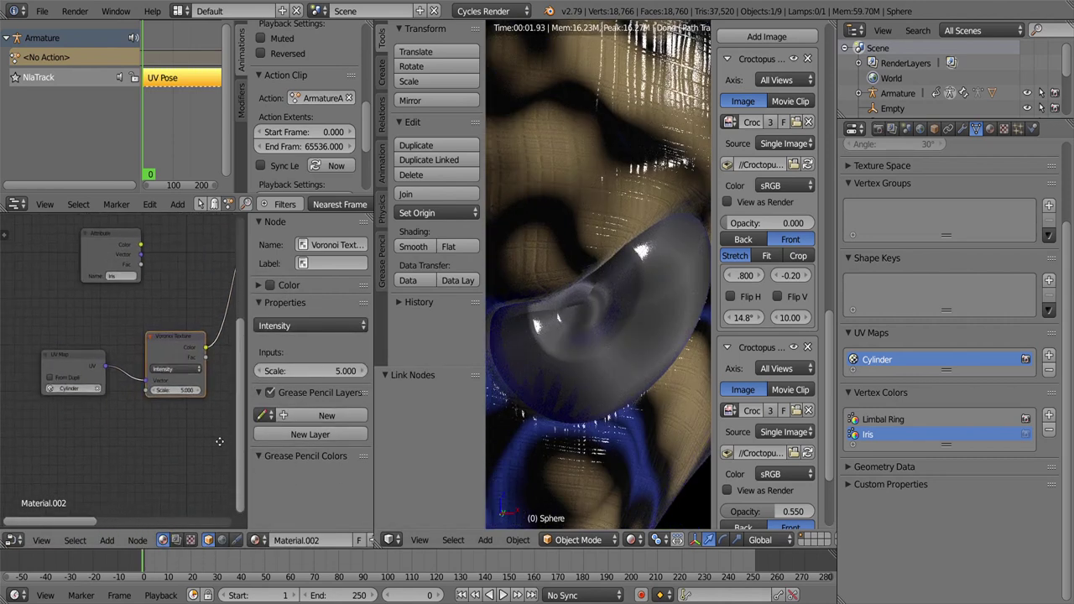
pyautogui.click(107, 540)
pyautogui.moveTo(128, 476)
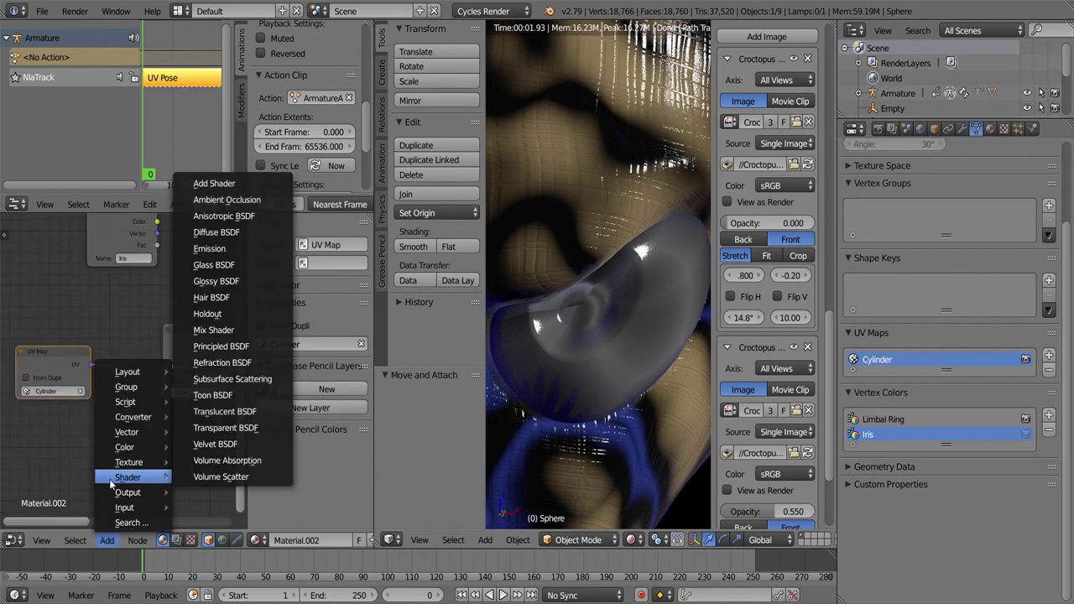
# Step: Add a MixRGB node fed by a Noise Texture and adjust its blend factor
pyautogui.click(210, 519)
pyautogui.click(134, 361)
pyautogui.click(106, 539)
pyautogui.click(227, 396)
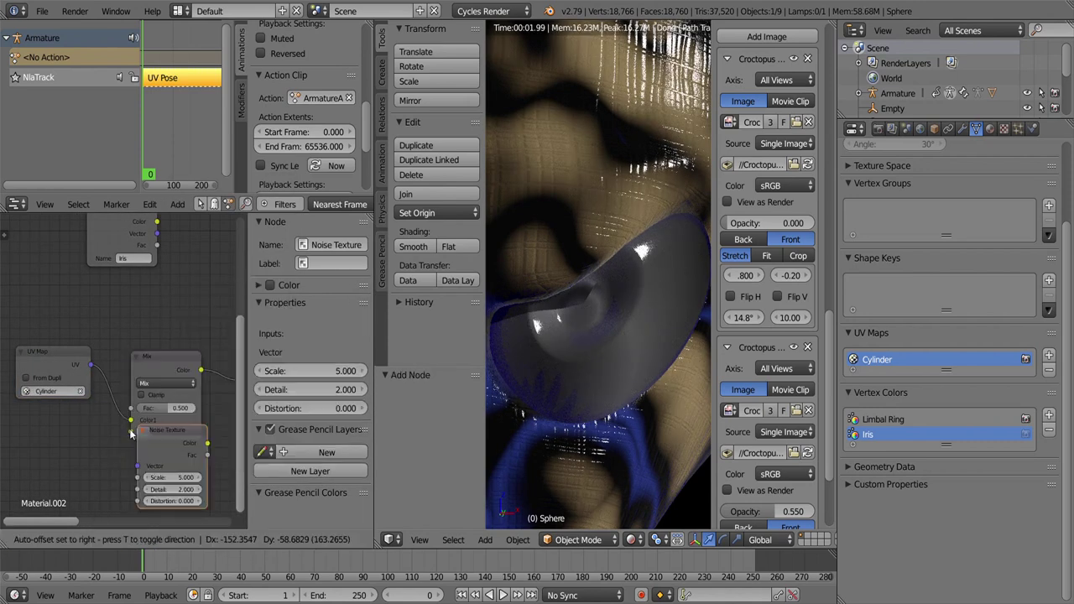
pyautogui.moveTo(139, 442); pyautogui.dragTo(130, 431)
pyautogui.scroll(3)
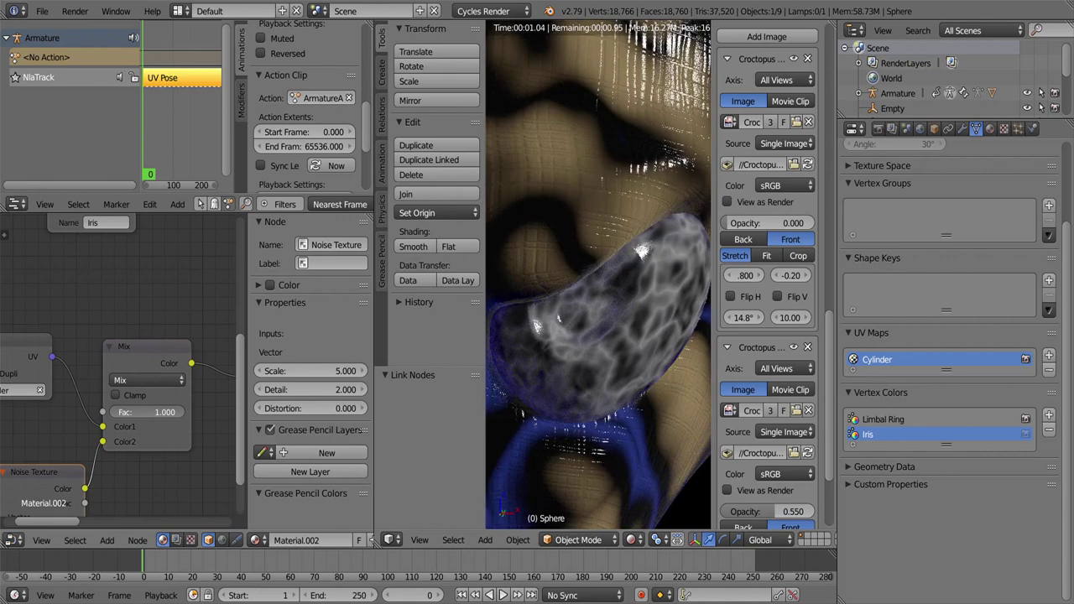
pyautogui.click(151, 412)
pyautogui.scroll(-3)
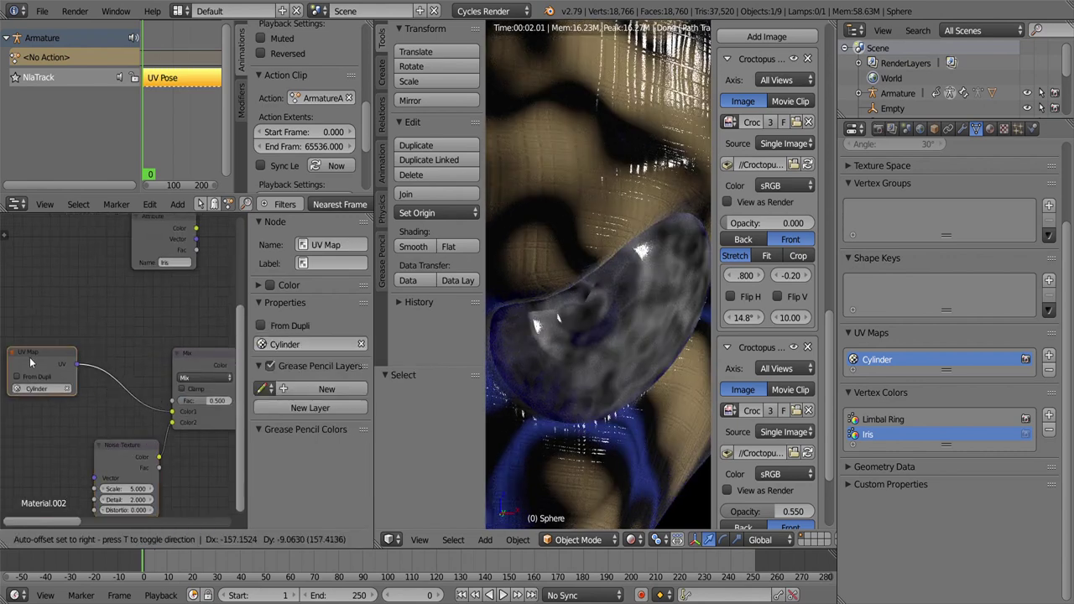
# Step: Add a Mapping node linked into the Mix and settle its scale at X 40, Y 5
pyautogui.click(106, 540)
pyautogui.click(197, 410)
pyautogui.click(142, 401)
pyautogui.scroll(3)
pyautogui.doubleClick(117, 336)
pyautogui.write('0.2')
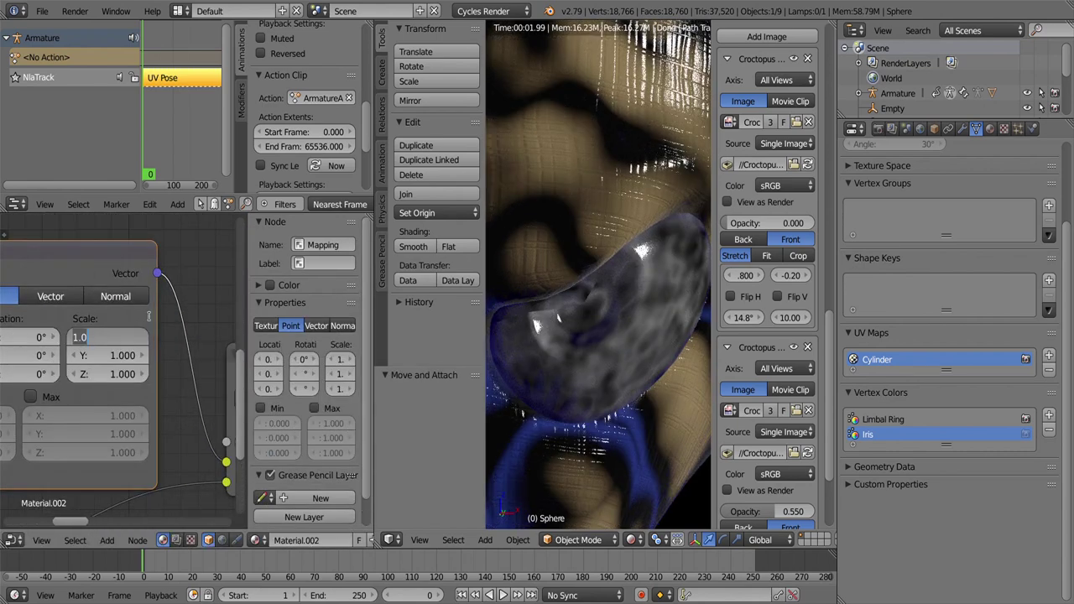
pyautogui.press('Tab')
pyautogui.write('10')
pyautogui.press('Return')
pyautogui.doubleClick(118, 336)
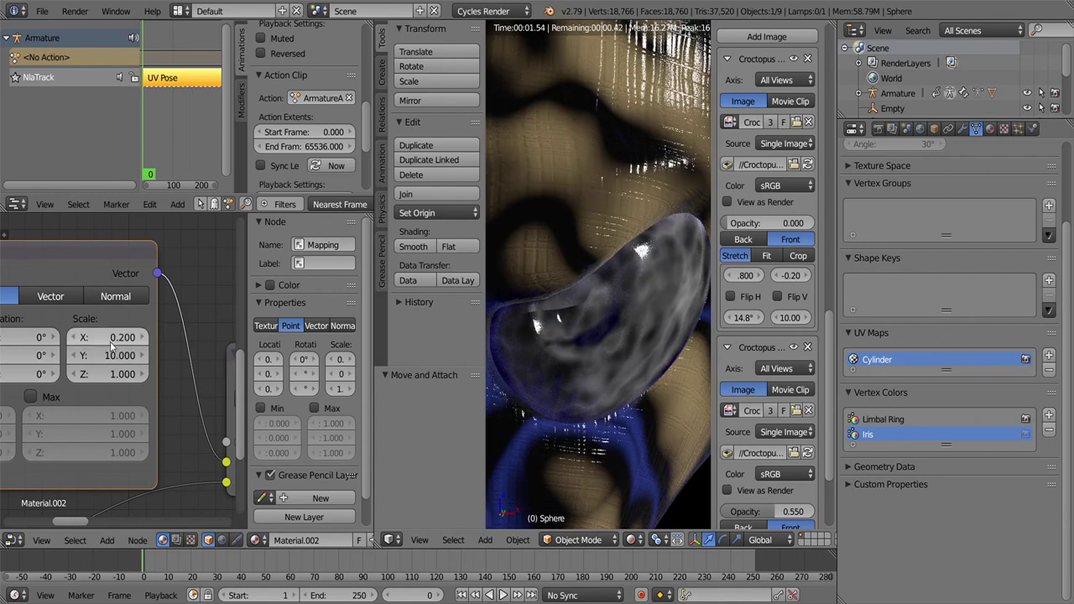
pyautogui.write('50')
pyautogui.press('Tab')
pyautogui.write('1')
pyautogui.press('Return')
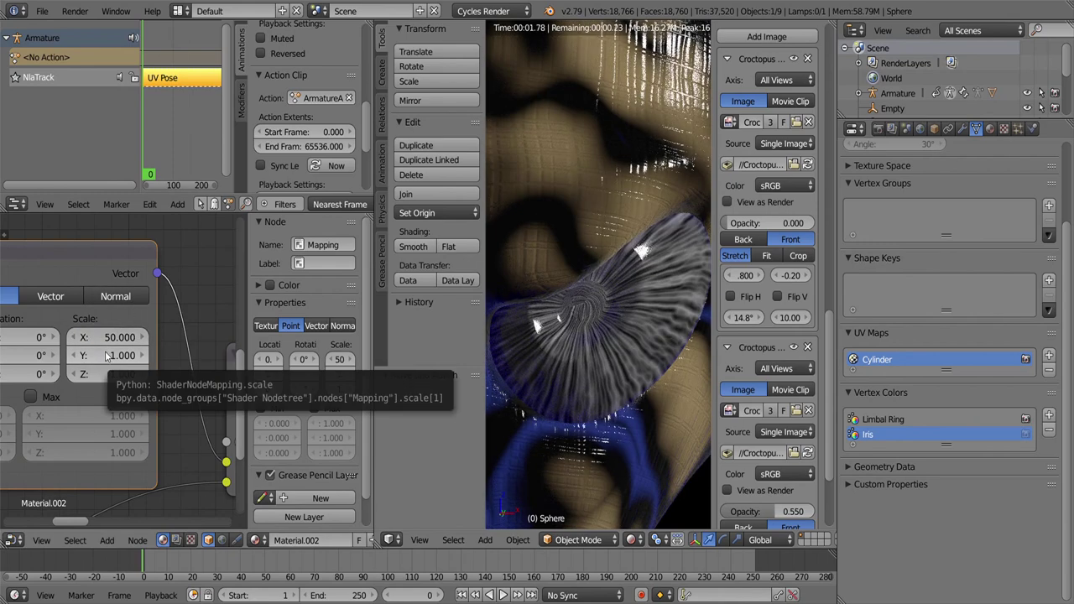
pyautogui.doubleClick(106, 355)
pyautogui.write('5')
pyautogui.press('Return')
pyautogui.doubleClick(114, 336)
pyautogui.write('25.0')
pyautogui.press('Return')
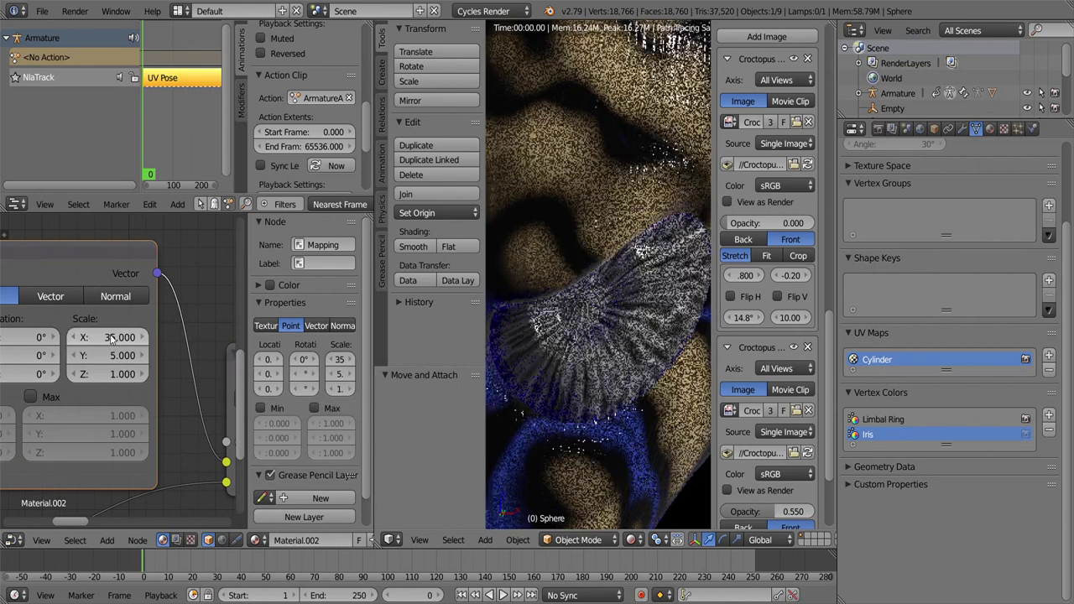
pyautogui.doubleClick(107, 336)
pyautogui.write('40')
pyautogui.press('Return')
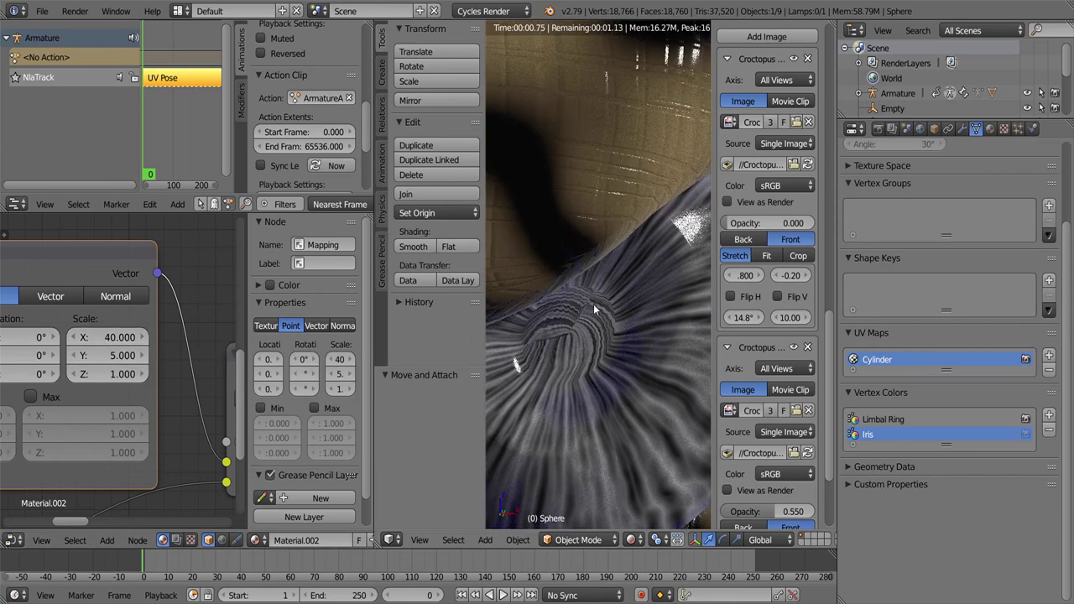
# Step: Set the Noise Texture scale to 10
pyautogui.scroll(-3)
pyautogui.scroll(3)
pyautogui.doubleClick(117, 380)
pyautogui.write('10')
pyautogui.press('Return')
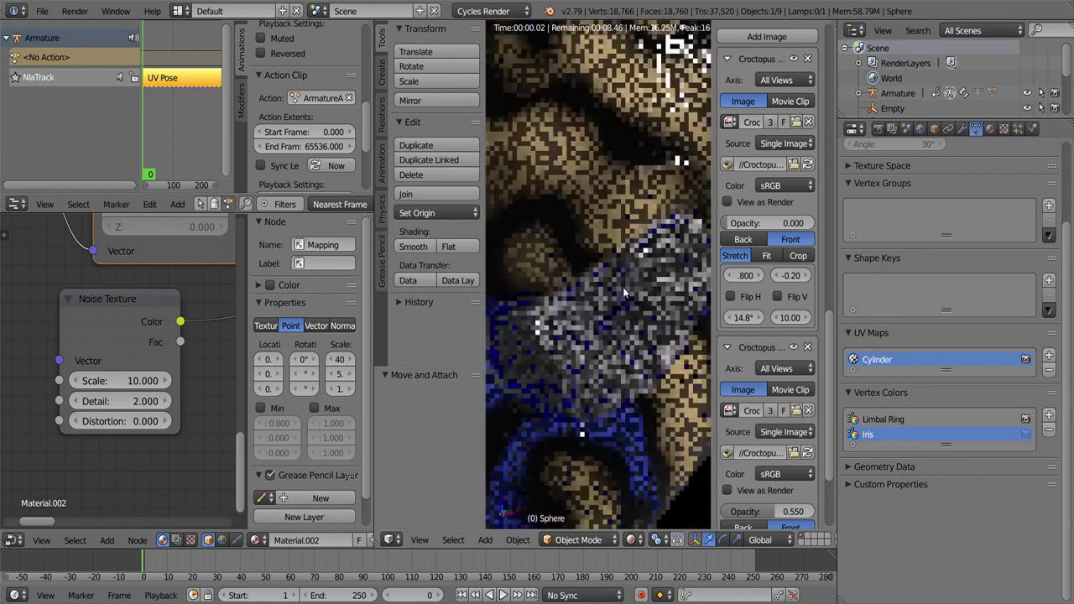
pyautogui.scroll(-3)
pyautogui.scroll(-3)
pyautogui.scroll(3)
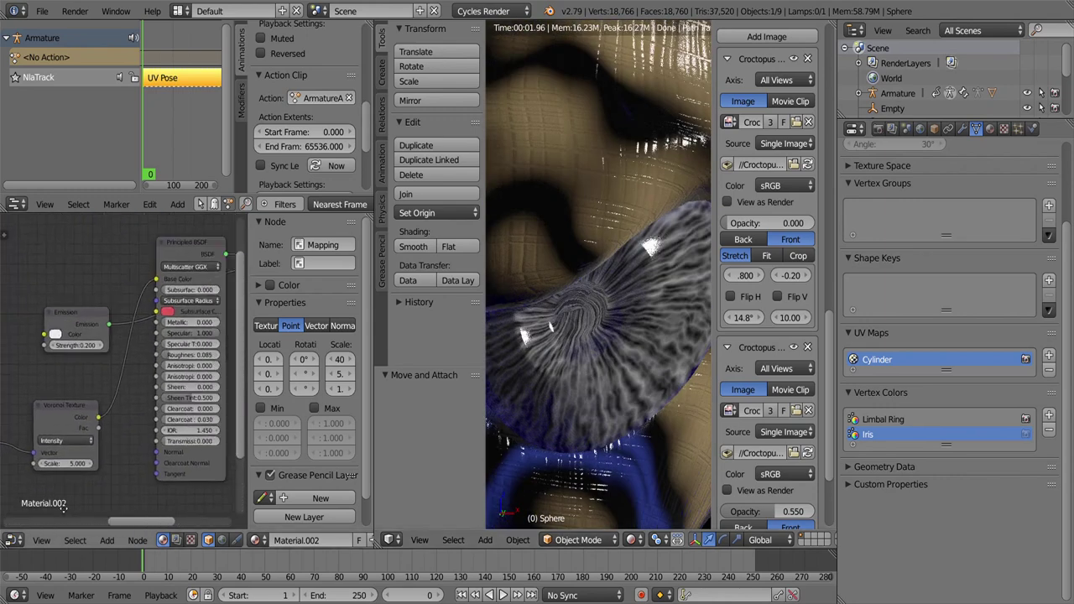
# Step: Add a Bump node from the Voronoi colour into the BSDF Normal with strength 0.2
pyautogui.hotkey('shift', 'a')
pyautogui.click(219, 394)
pyautogui.click(118, 374)
pyautogui.moveTo(103, 275); pyautogui.dragTo(90, 417)
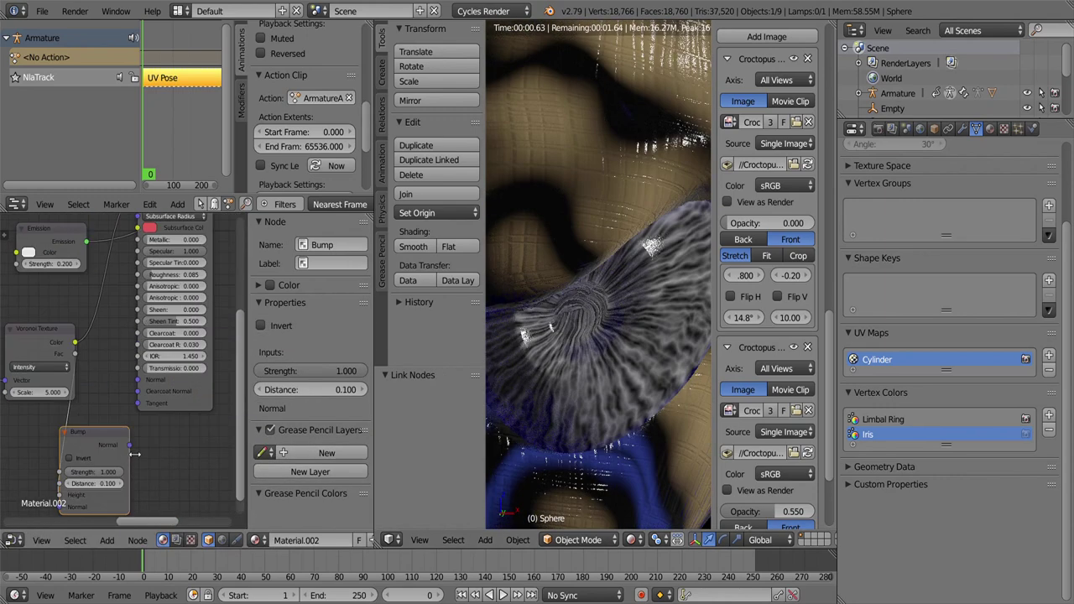
pyautogui.moveTo(137, 249); pyautogui.dragTo(83, 425)
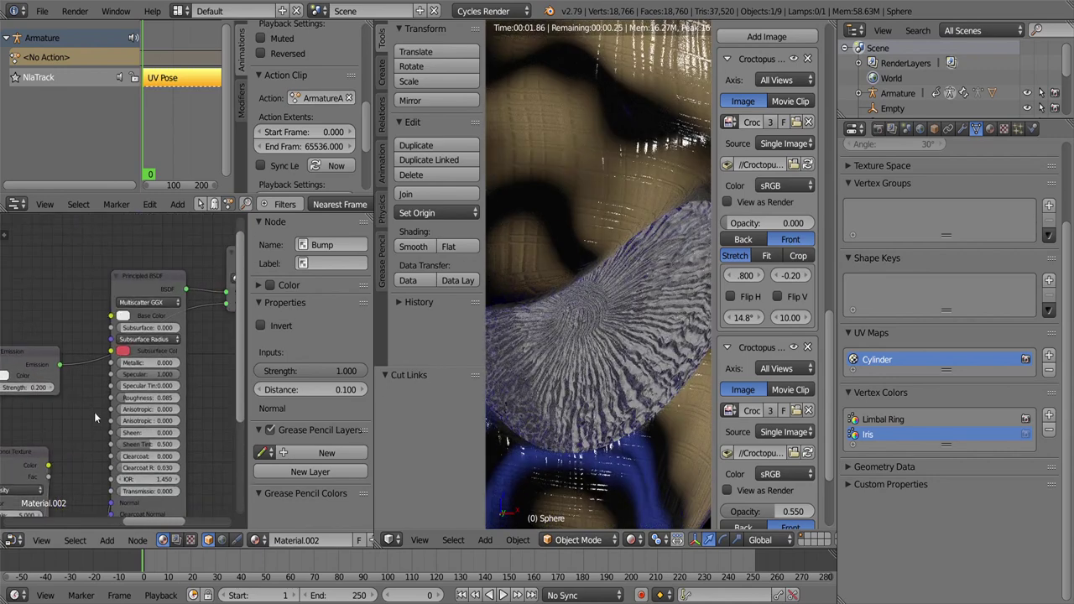
pyautogui.scroll(3)
pyautogui.moveTo(117, 393); pyautogui.dragTo(126, 375)
pyautogui.moveTo(126, 379); pyautogui.dragTo(225, 86)
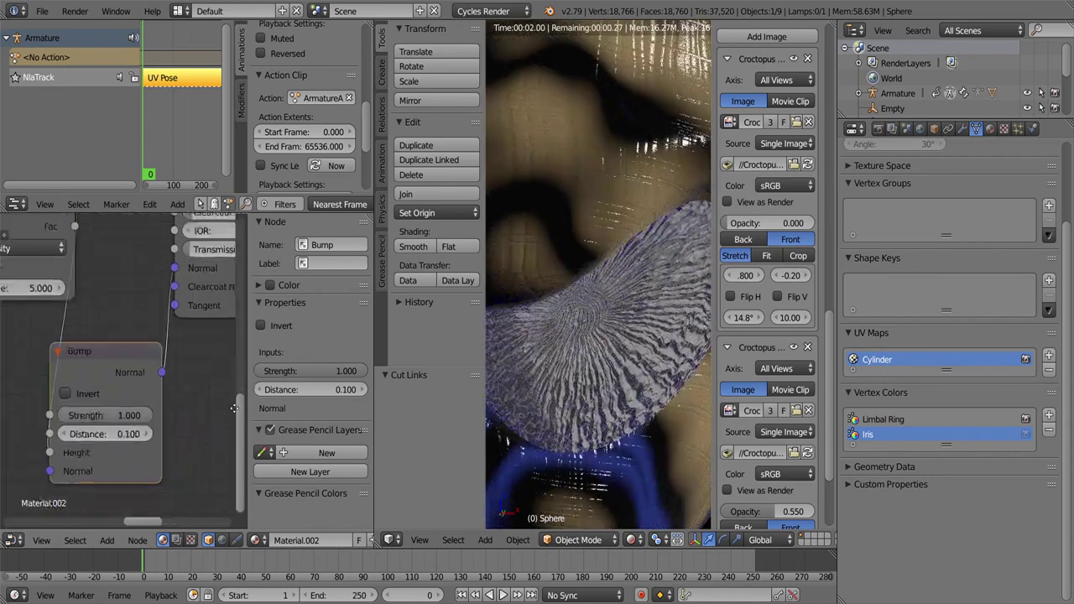
pyautogui.write('0.2')
pyautogui.press('Return')
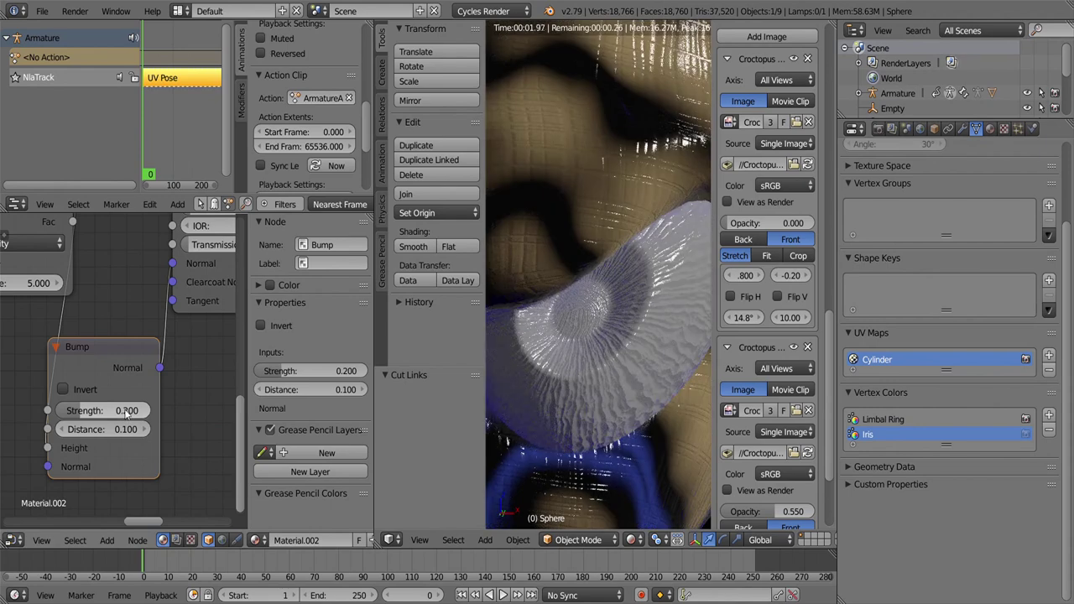
# Step: Switch to Solid shading, enter Vertex Paint mode on the eye, and set the brush colour to black
pyautogui.click(632, 540)
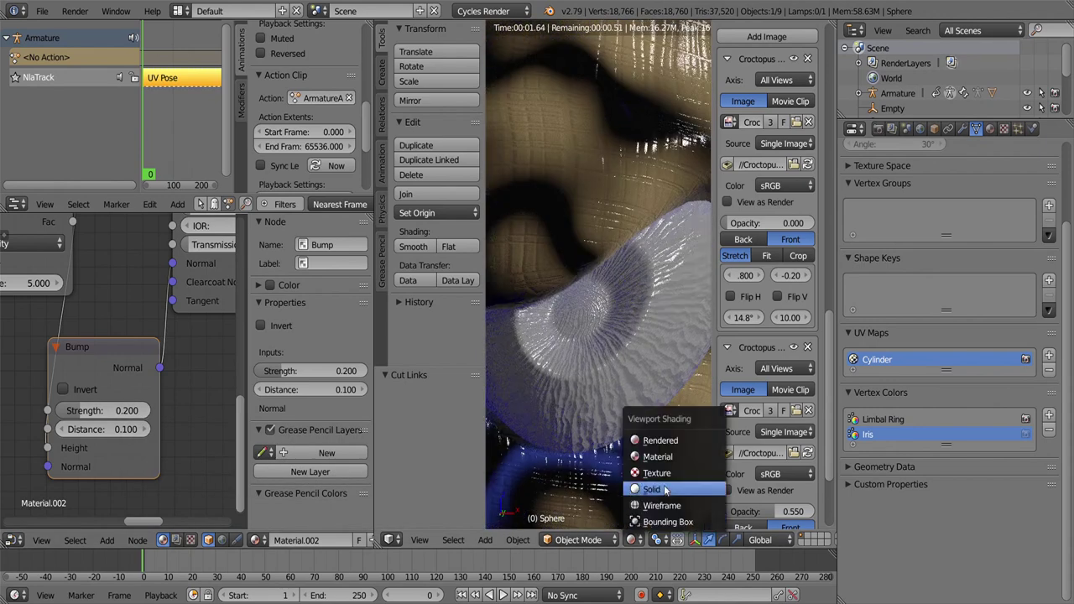
pyautogui.click(738, 520)
pyautogui.hotkey('ctrl', 'Tab')
pyautogui.press('v')
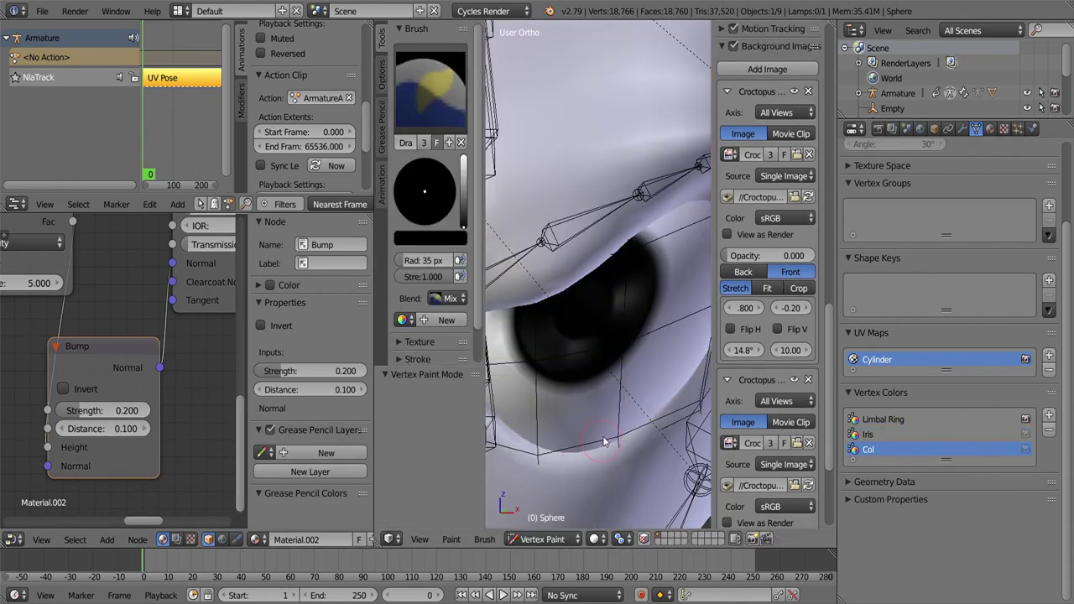
pyautogui.moveTo(585, 303); pyautogui.dragTo(615, 274)
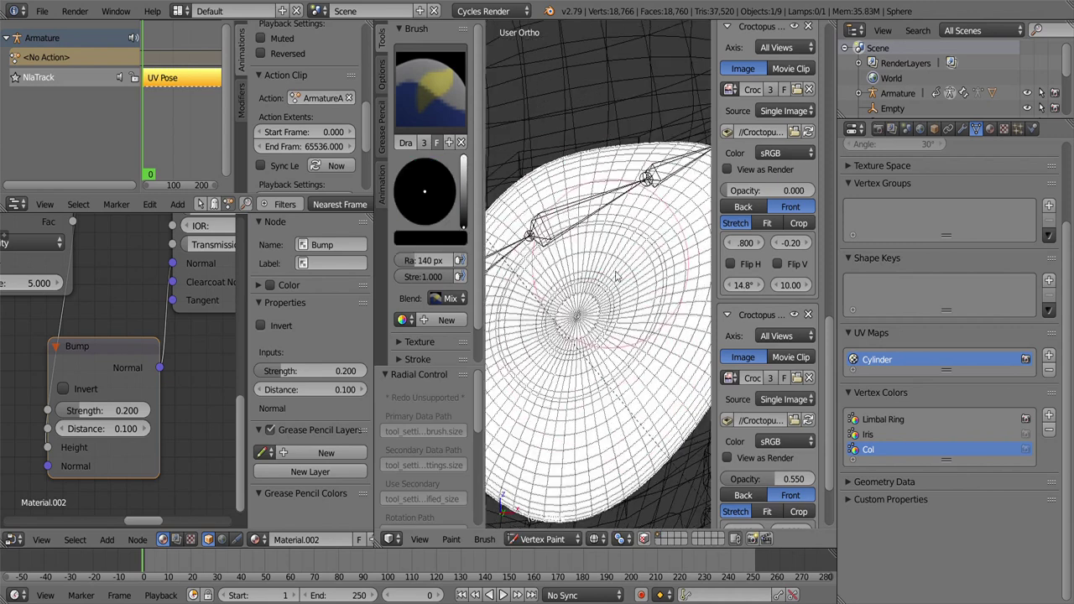
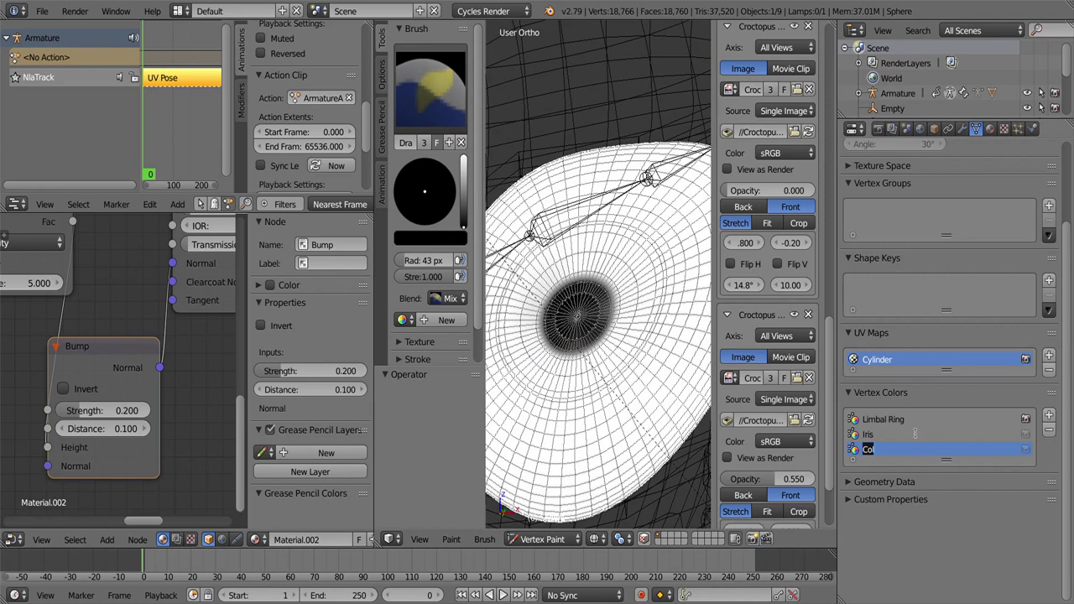
# Step: Reposition the Iris Attribute node in the node editor
pyautogui.scroll(-3)
pyautogui.moveTo(173, 374); pyautogui.dragTo(188, 318)
pyautogui.scroll(3)
pyautogui.moveTo(187, 318); pyautogui.dragTo(118, 353)
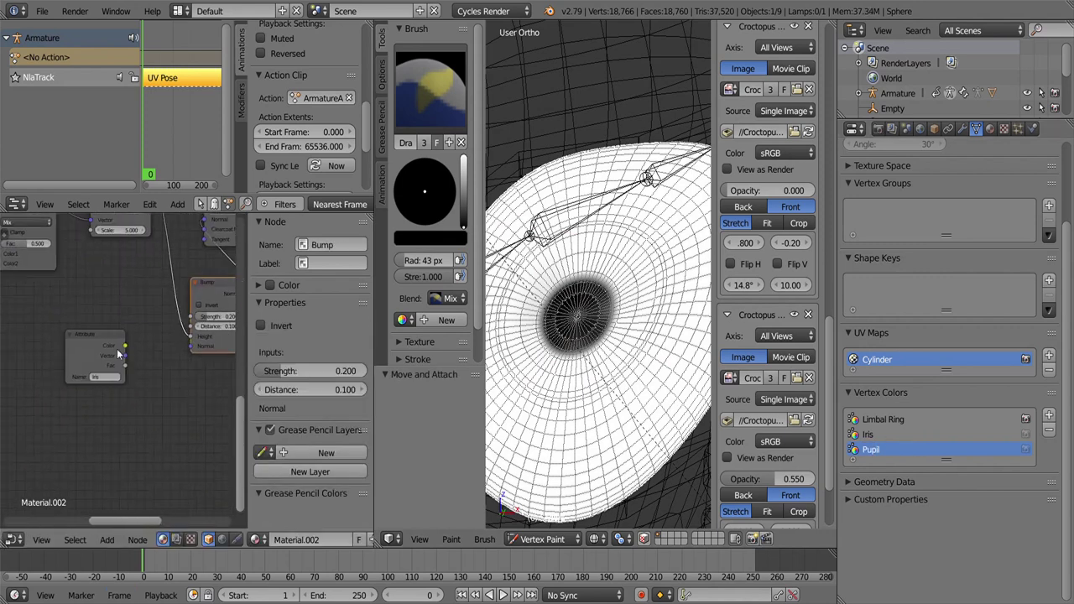
# Step: Add a ColorRamp fed by the Iris Attribute Color output and preview the eye in Rendered shading
pyautogui.click(201, 431)
pyautogui.click(143, 372)
pyautogui.moveTo(77, 312); pyautogui.dragTo(97, 468)
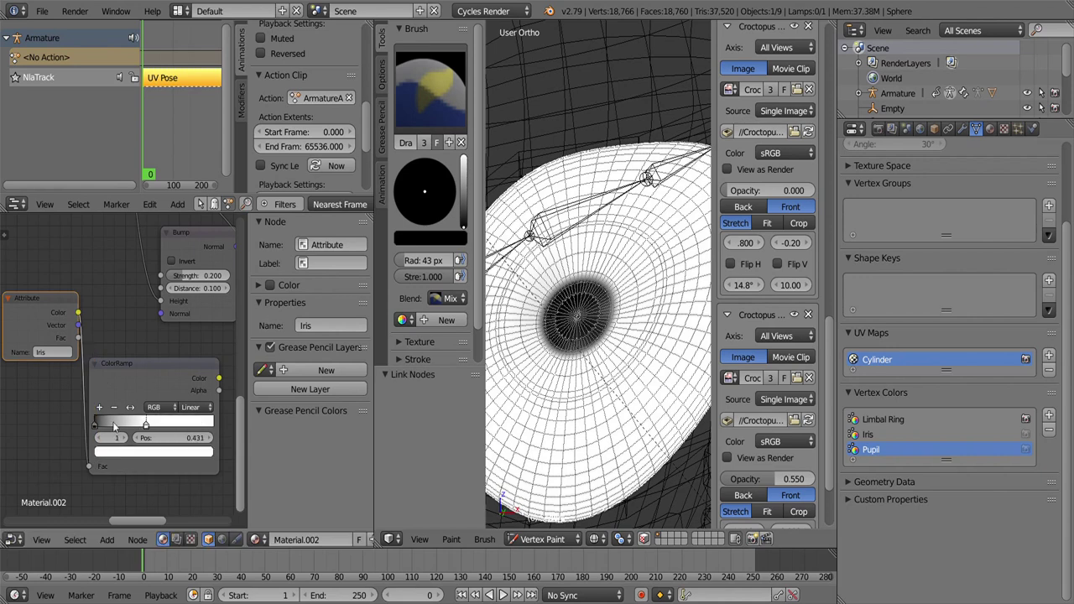
pyautogui.scroll(-3)
pyautogui.moveTo(125, 401); pyautogui.dragTo(163, 336)
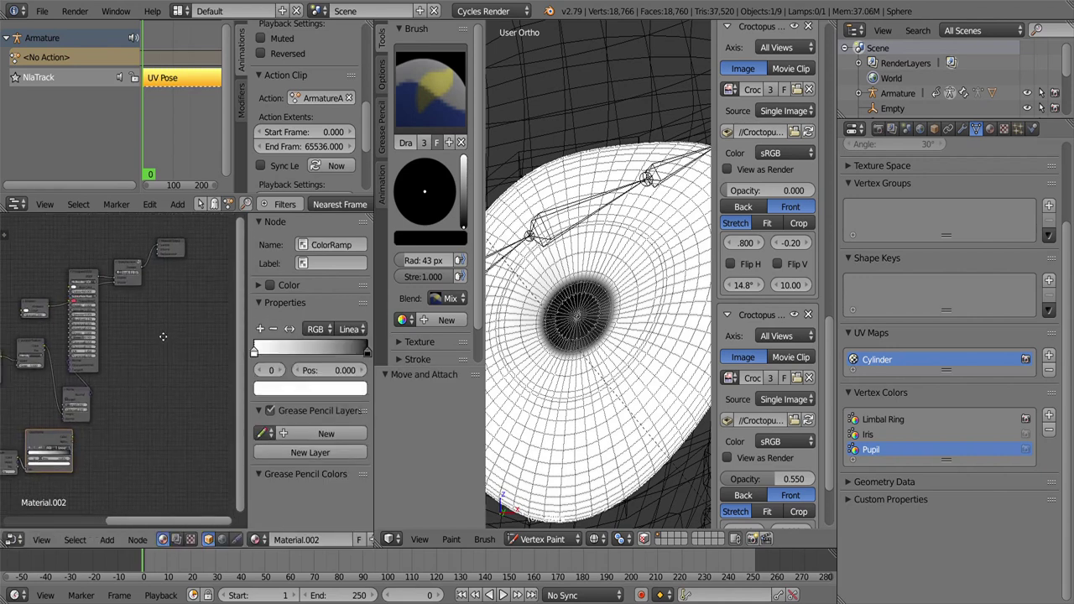
pyautogui.click(181, 366)
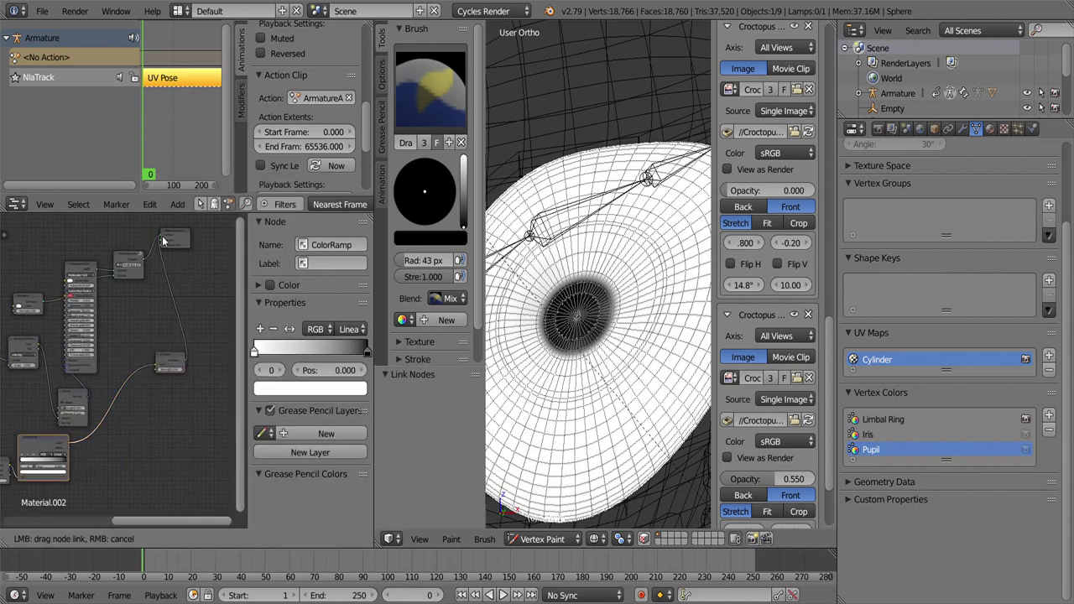
pyautogui.click(643, 441)
# Step: Add a Multiply Math node and connect it to the ColorRamp
pyautogui.scroll(3)
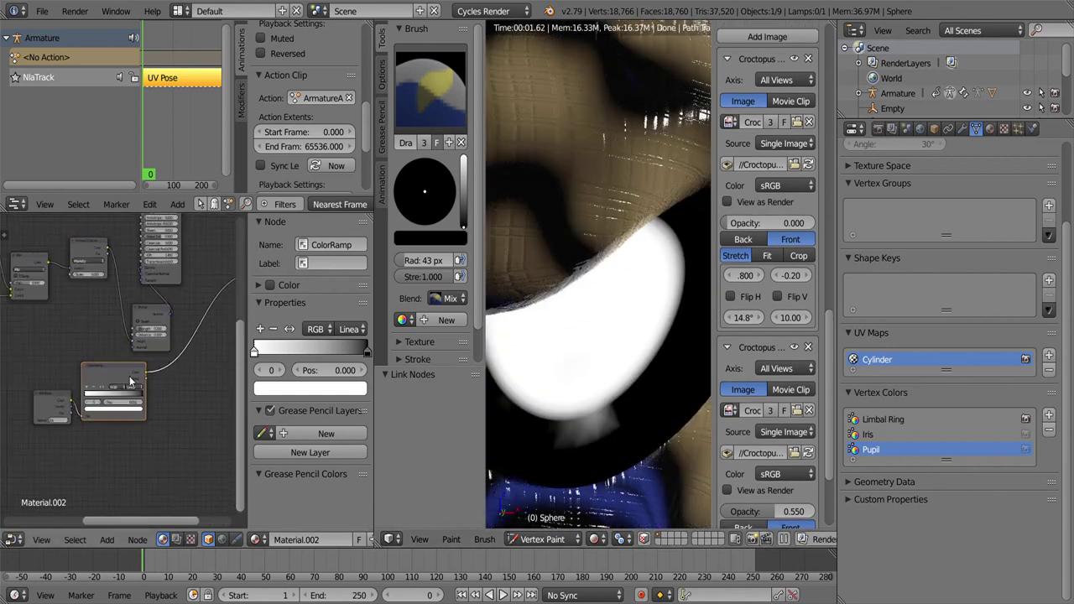
pyautogui.moveTo(84, 366); pyautogui.dragTo(39, 336)
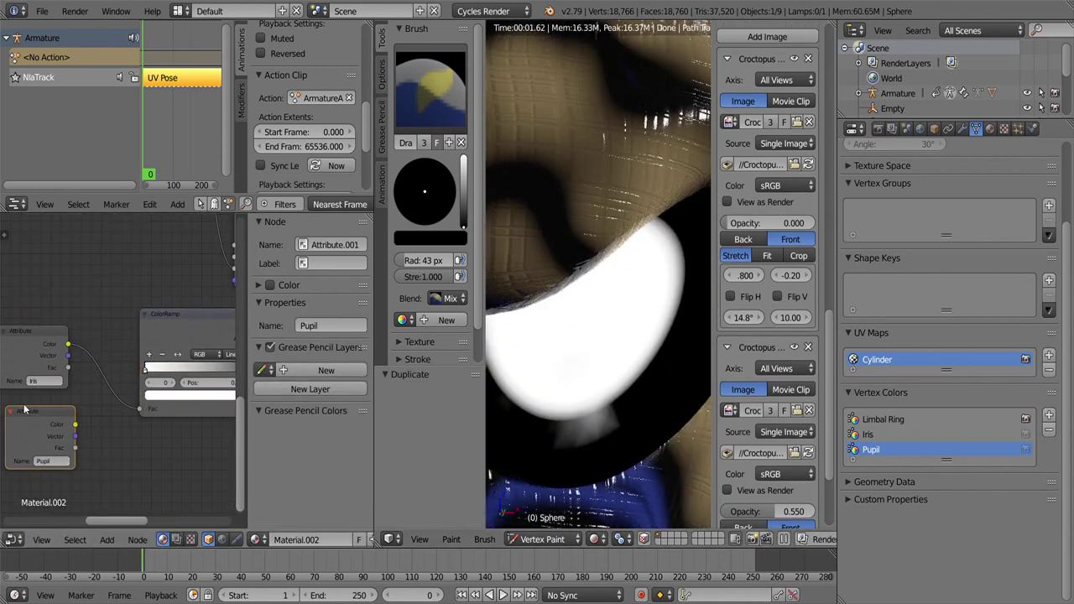
pyautogui.click(25, 409)
pyautogui.click(106, 366)
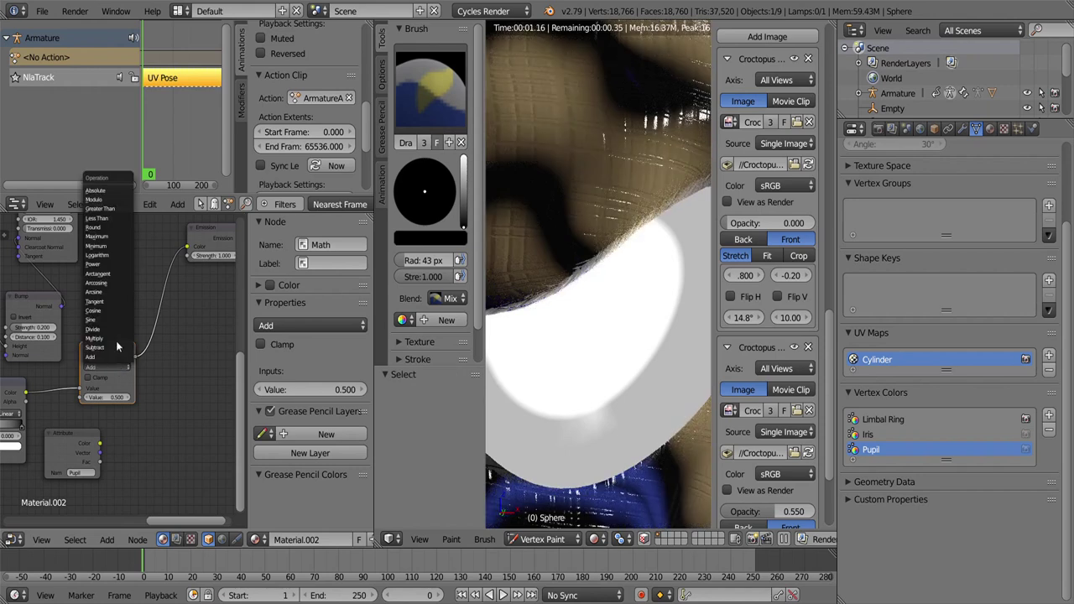
pyautogui.click(94, 338)
pyautogui.moveTo(97, 415); pyautogui.dragTo(110, 380)
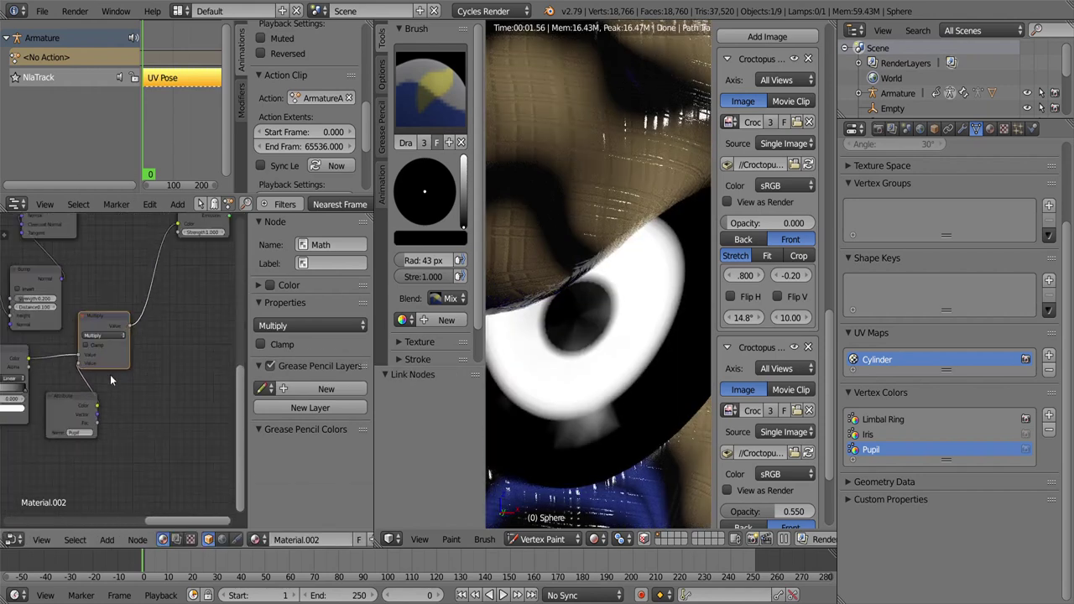
# Step: Duplicate the Attribute node and link the copy into a second Multiply node
pyautogui.scroll(3)
pyautogui.click(46, 436)
pyautogui.hotkey('shift', 'd')
pyautogui.click(151, 452)
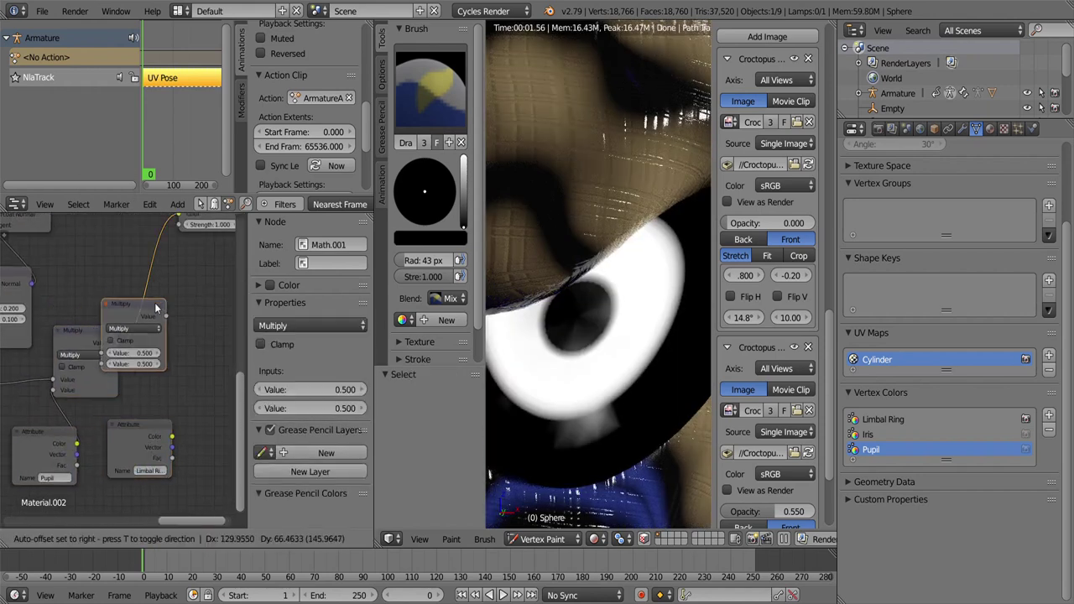
pyautogui.moveTo(171, 436); pyautogui.dragTo(149, 356)
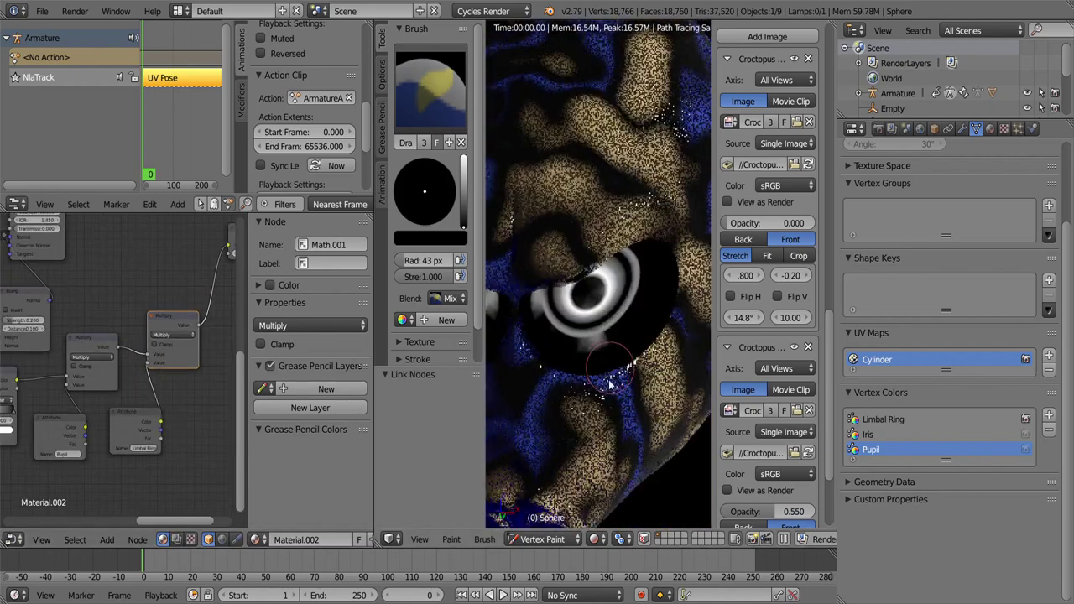
# Step: Make Limbal Ring the active vertex colour layer and shrink the paint brush to 23 px
pyautogui.click(881, 420)
pyautogui.press('f')
pyautogui.click(587, 404)
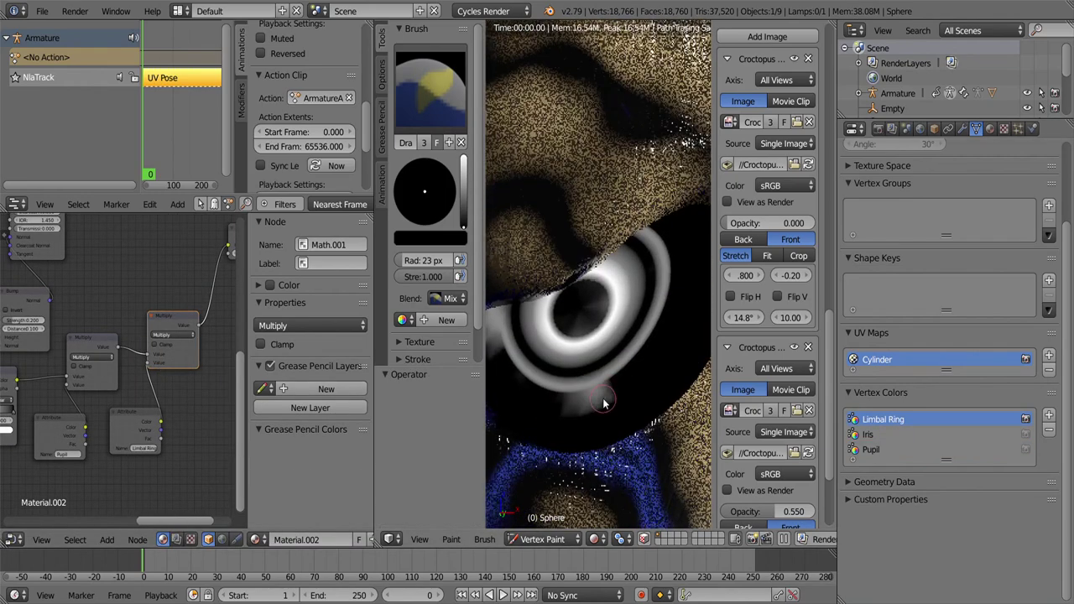
pyautogui.hotkey('shift', 'z')
pyautogui.moveTo(599, 396); pyautogui.dragTo(495, 331)
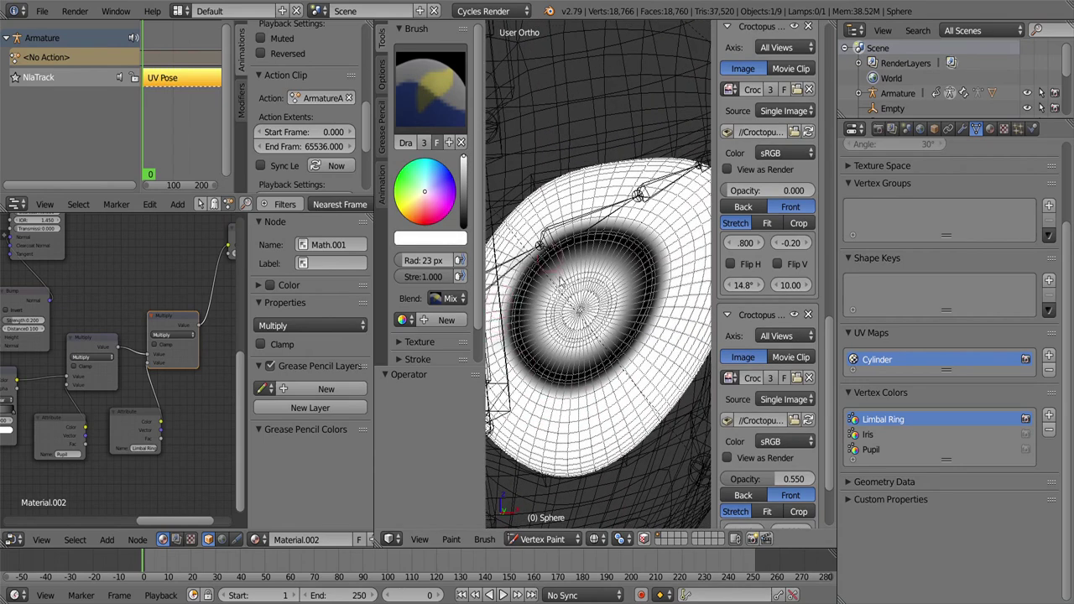
# Step: Switch to Rendered shading and make Iris the active vertex colour layer
pyautogui.click(619, 440)
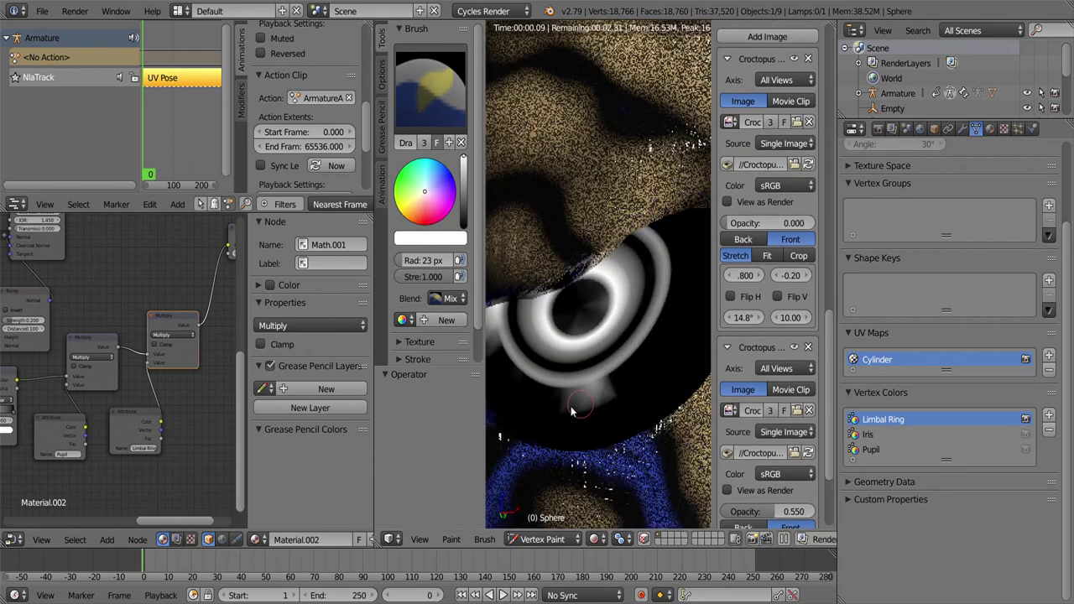
pyautogui.press('z')
pyautogui.press('Escape')
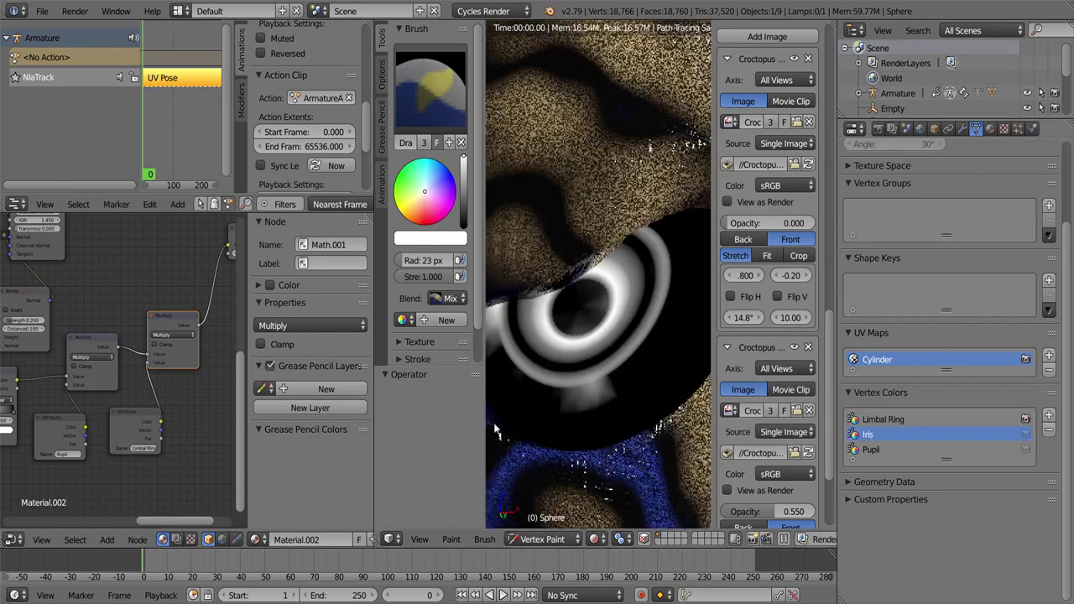
pyautogui.click(867, 433)
pyautogui.moveTo(616, 388); pyautogui.dragTo(542, 378)
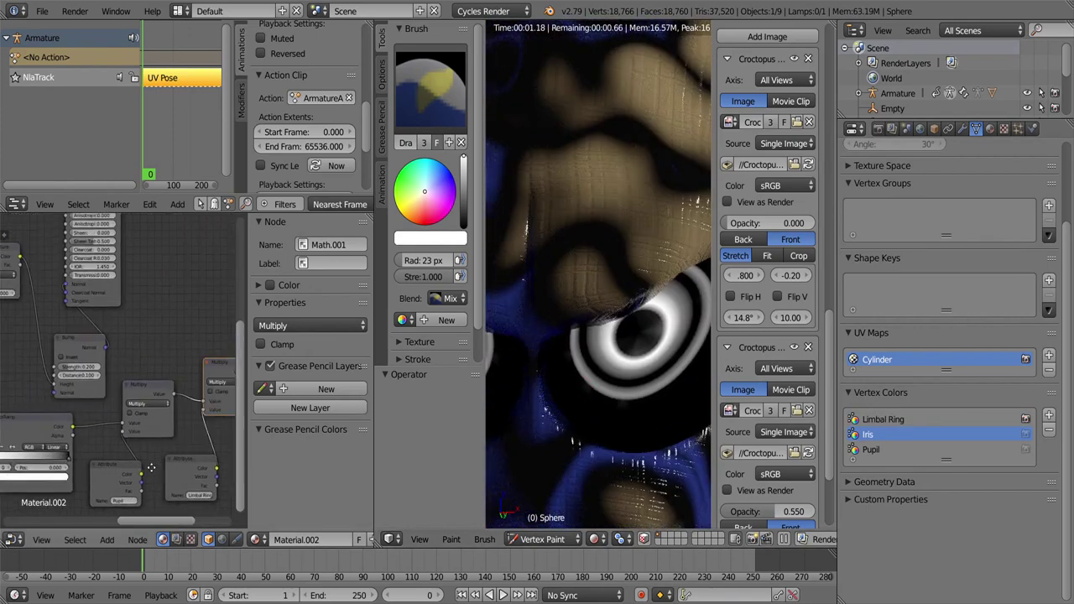
pyautogui.moveTo(121, 415); pyautogui.dragTo(170, 462)
# Step: Place and link the duplicated mask nodes, exit the node group, and box-select nodes
pyautogui.press('Escape')
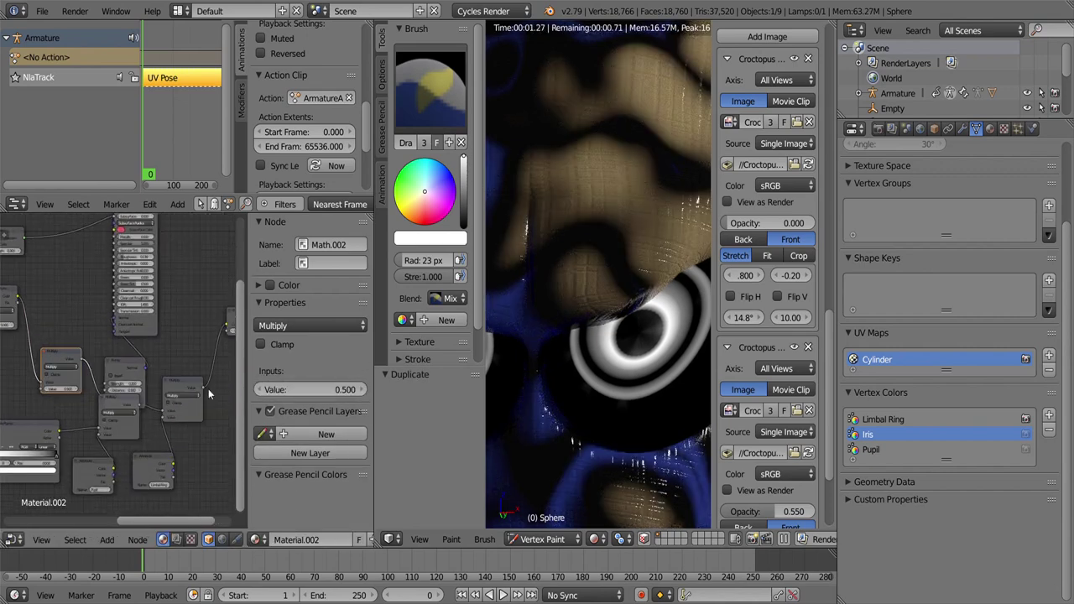
pyautogui.moveTo(45, 393); pyautogui.dragTo(46, 391)
pyautogui.press('Tab')
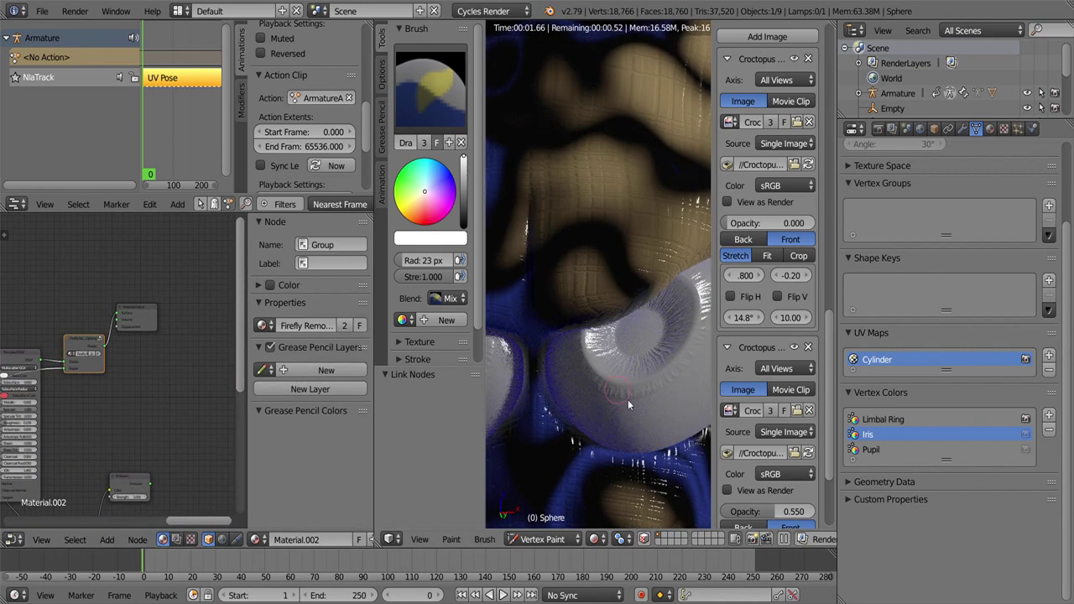
pyautogui.moveTo(627, 399); pyautogui.dragTo(524, 407)
pyautogui.scroll(-3)
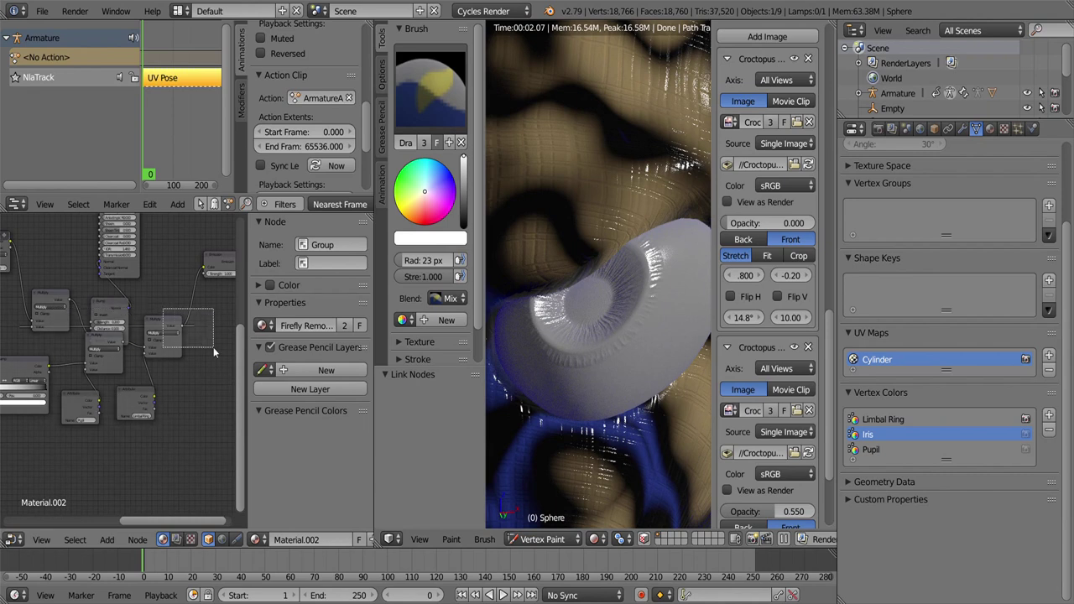
pyautogui.moveTo(213, 347); pyautogui.dragTo(186, 300)
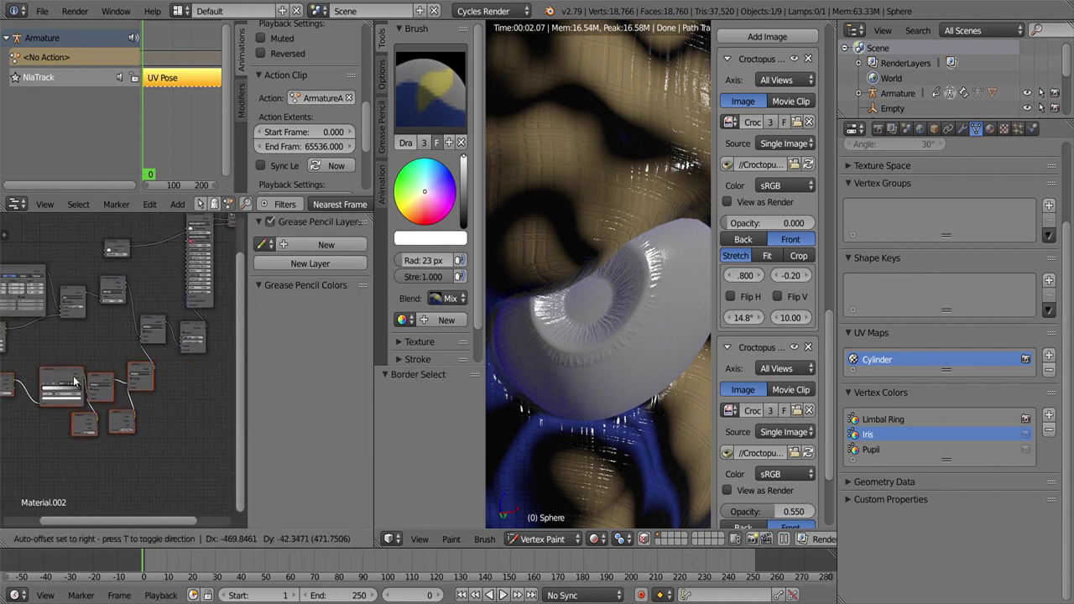
# Step: Wrap the selected nodes in a Frame labelled Bump and move the Emission node aside
pyautogui.moveTo(157, 356); pyautogui.dragTo(145, 399)
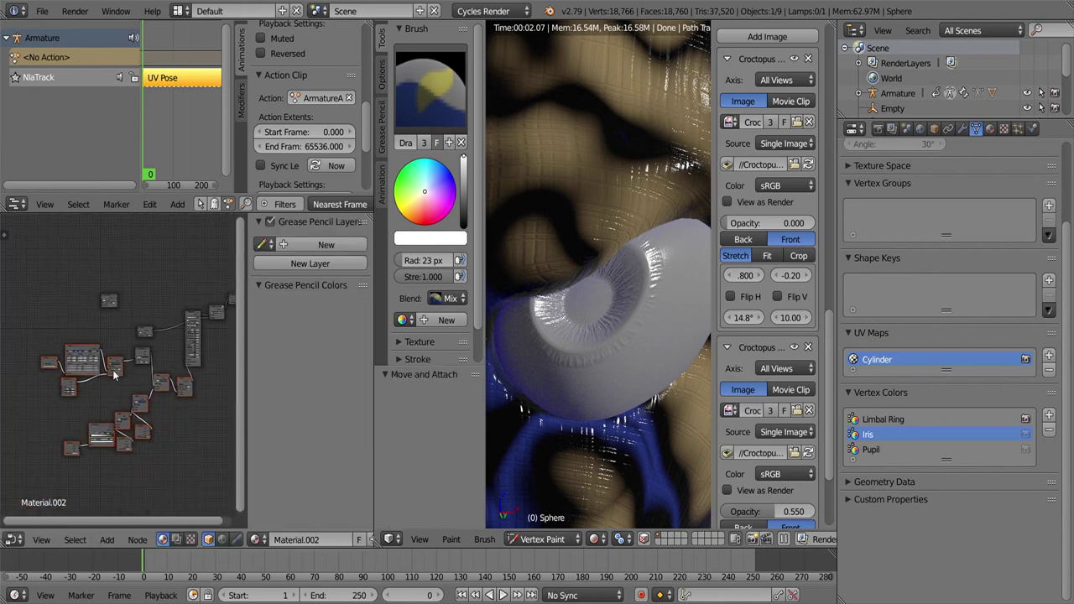
pyautogui.hotkey('shift', 'a')
pyautogui.click(206, 436)
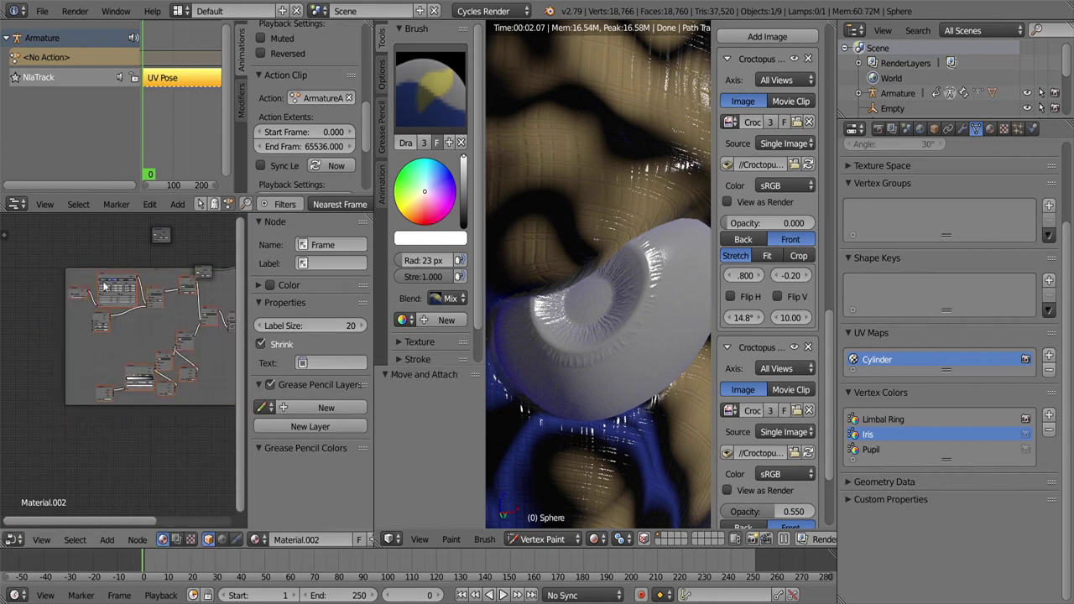
pyautogui.scroll(3)
pyautogui.click(157, 310)
pyautogui.scroll(3)
pyautogui.write('Bump')
pyautogui.press('Return')
pyautogui.scroll(-3)
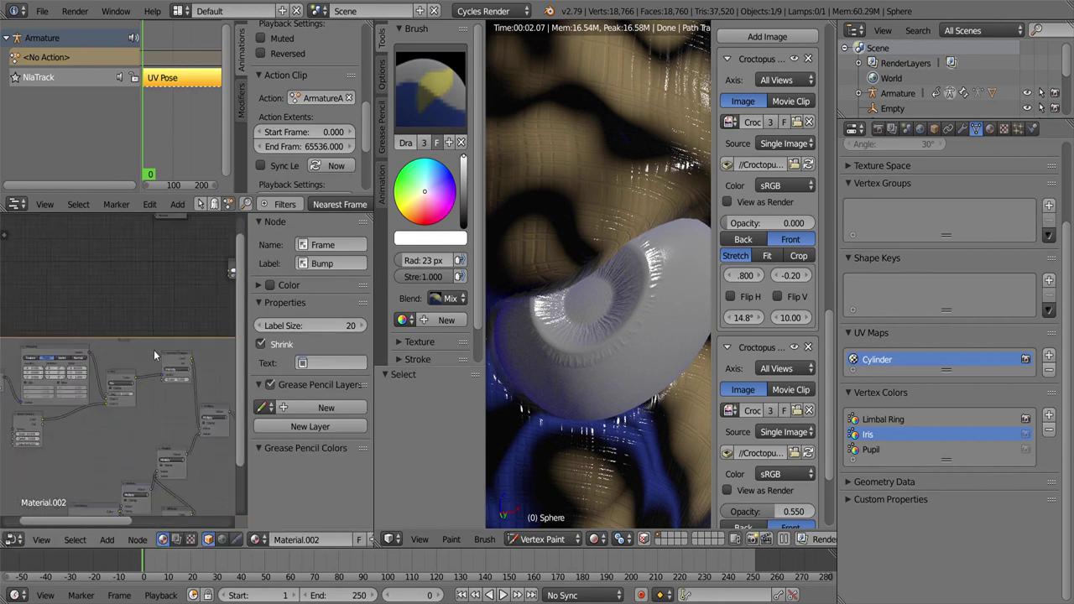
pyautogui.moveTo(58, 344); pyautogui.dragTo(100, 352)
pyautogui.scroll(3)
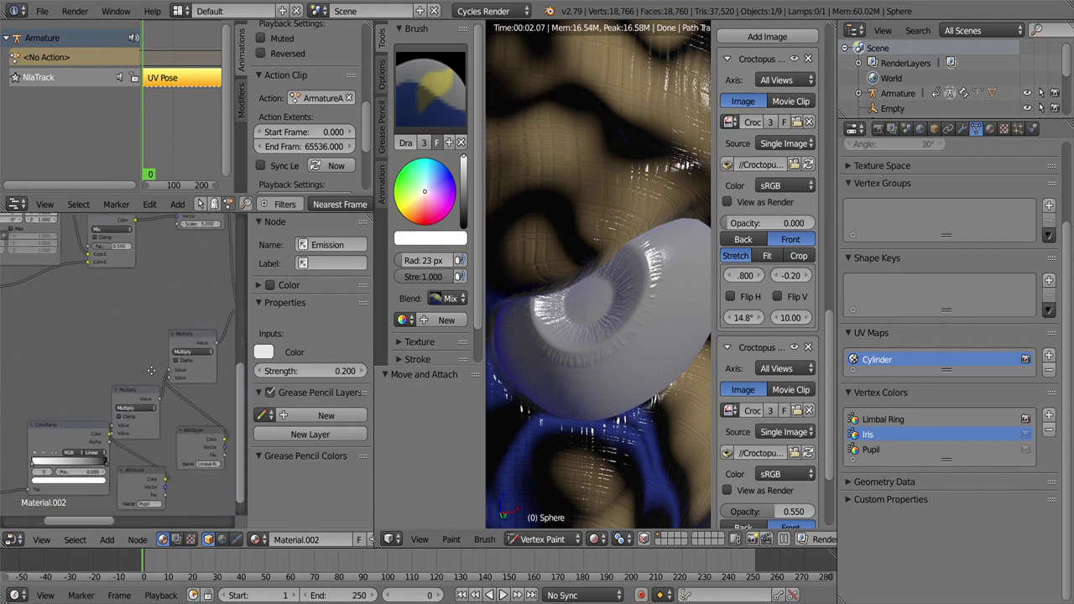
pyautogui.moveTo(135, 491); pyautogui.dragTo(68, 517)
pyautogui.moveTo(125, 447)
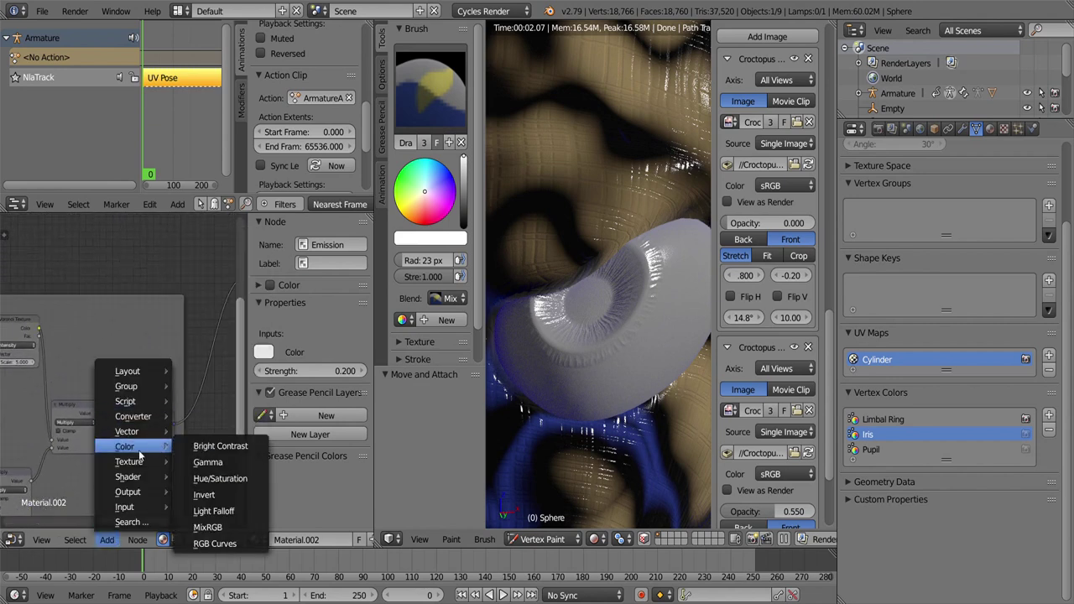
# Step: Add a second ColorRamp wired into the Principled BSDF, giving a dark iris and pupil
pyautogui.click(206, 256)
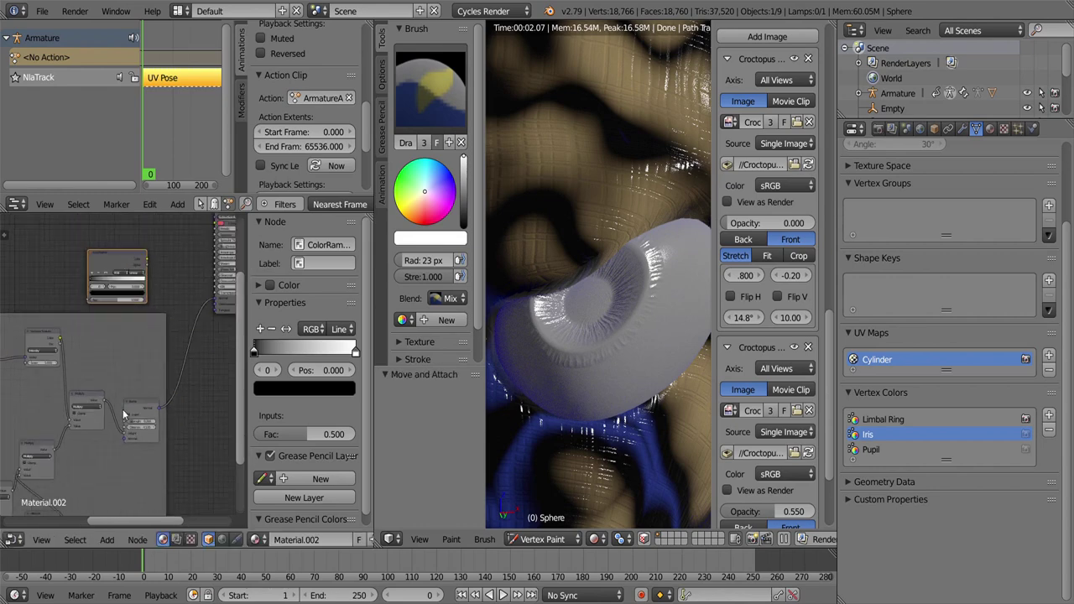
pyautogui.moveTo(93, 377); pyautogui.dragTo(186, 306)
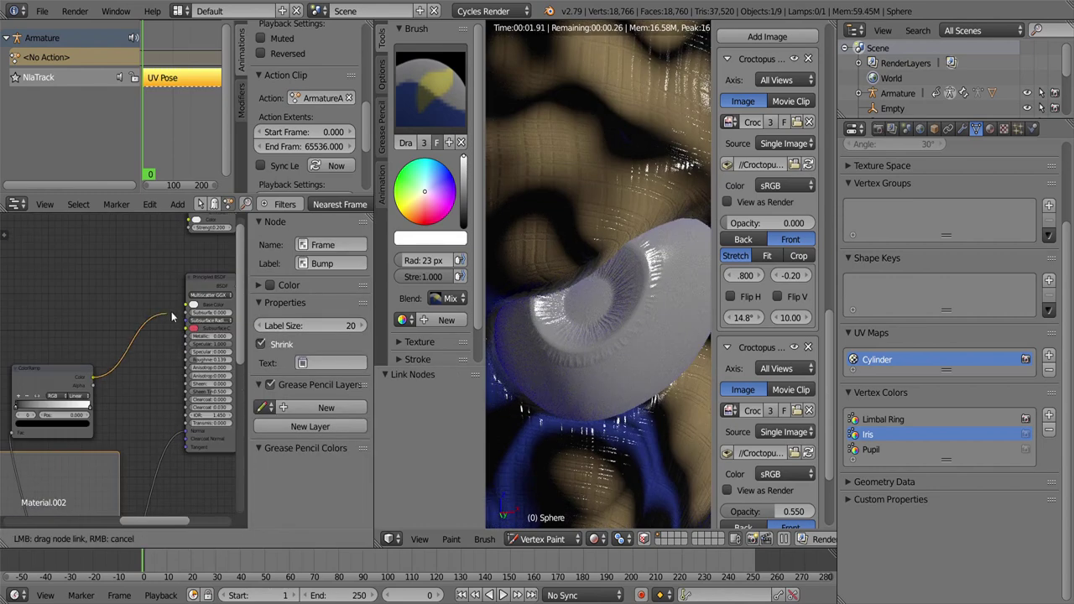
pyautogui.scroll(3)
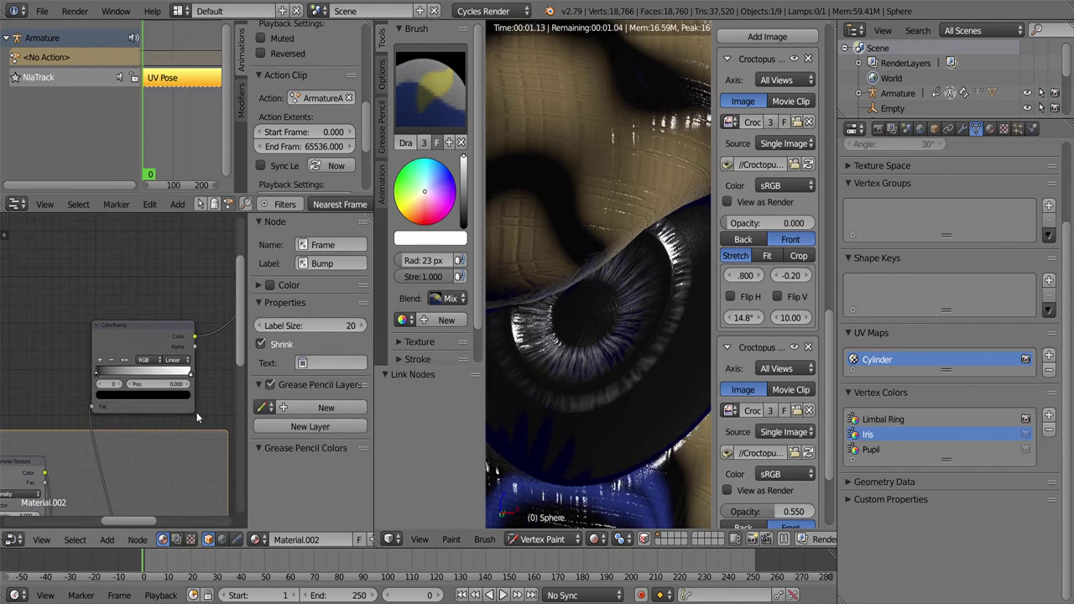
pyautogui.scroll(3)
pyautogui.scroll(-3)
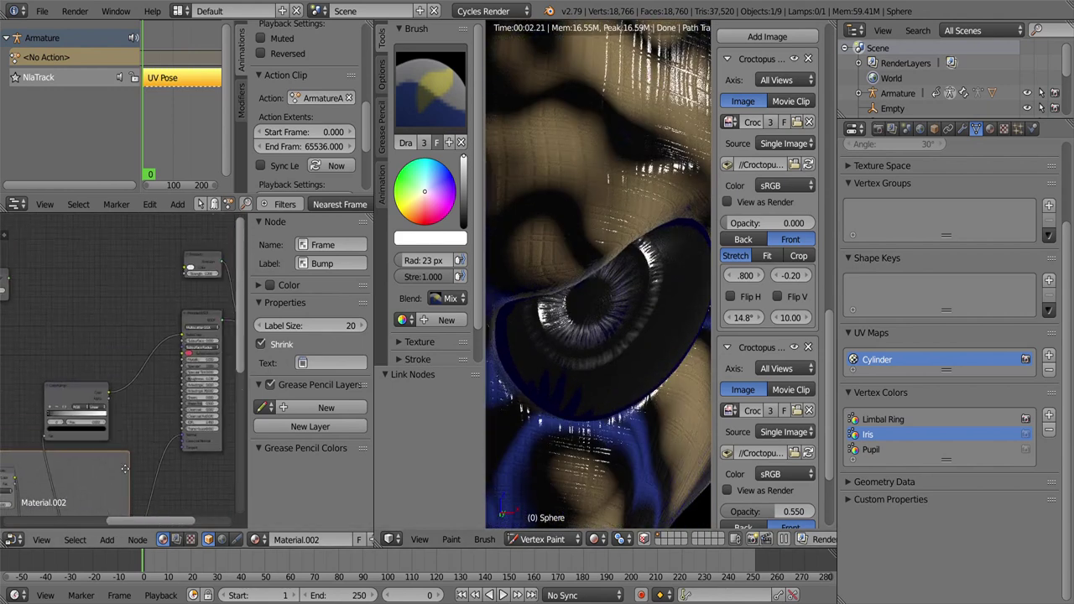
pyautogui.moveTo(114, 430); pyautogui.dragTo(109, 361)
pyautogui.scroll(3)
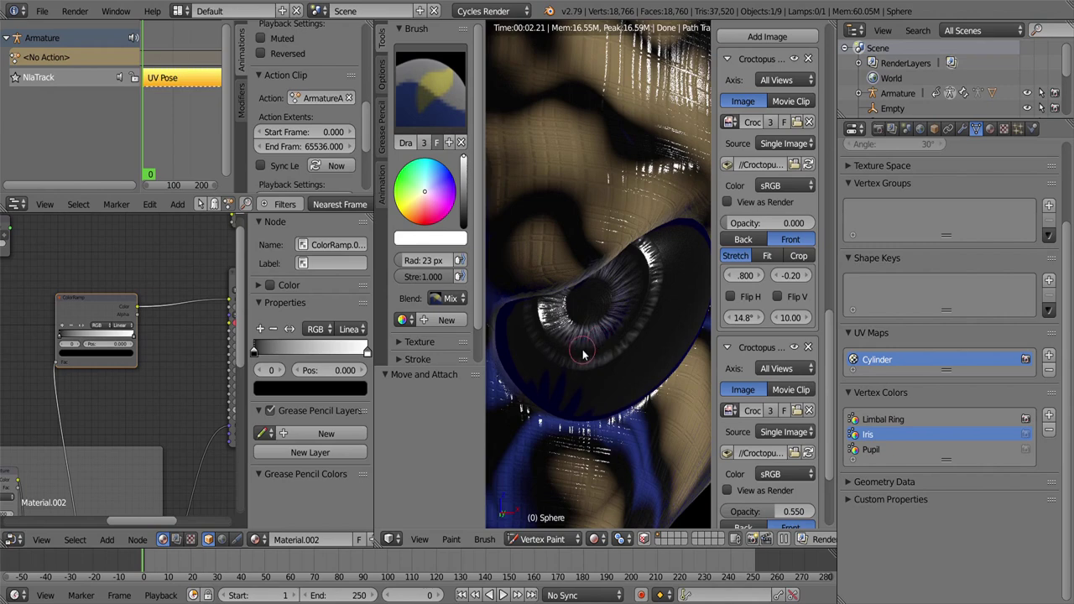
pyautogui.scroll(-3)
pyautogui.scroll(3)
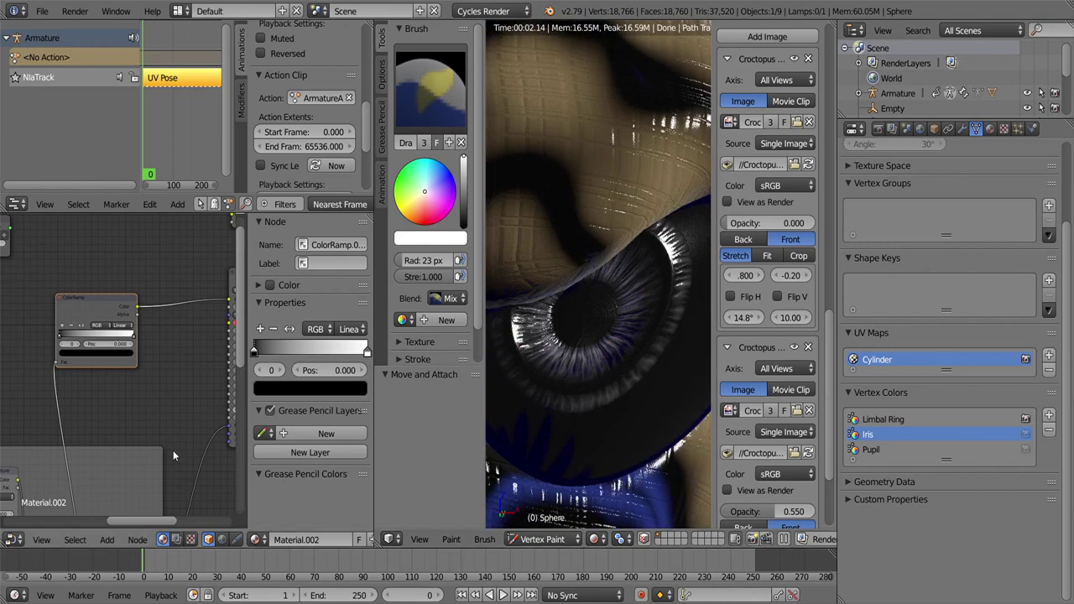
pyautogui.scroll(3)
pyautogui.scroll(-3)
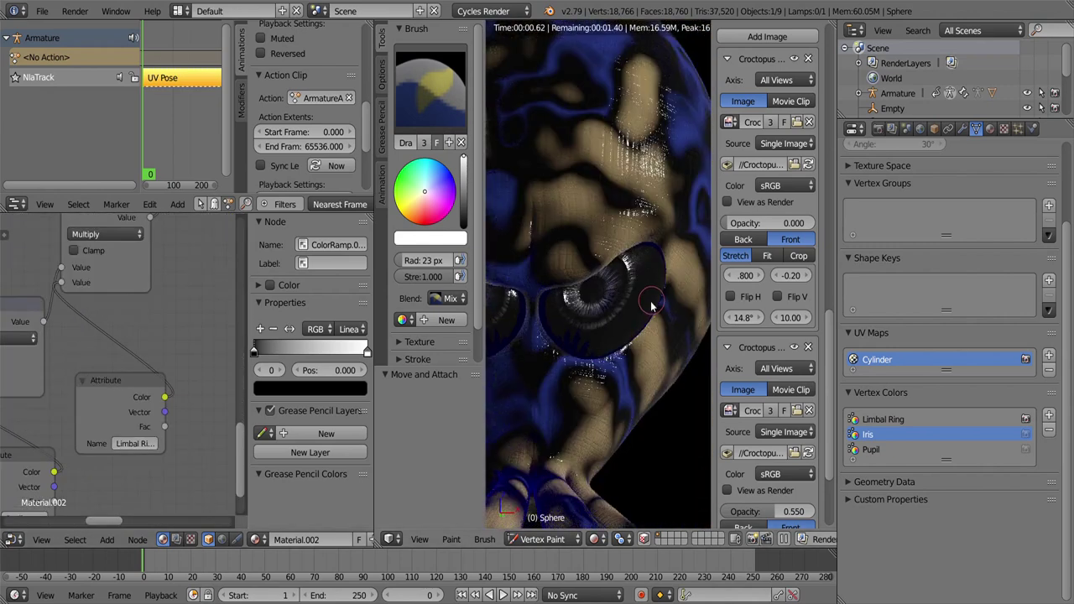
pyautogui.scroll(3)
pyautogui.scroll(-3)
pyautogui.scroll(-3)
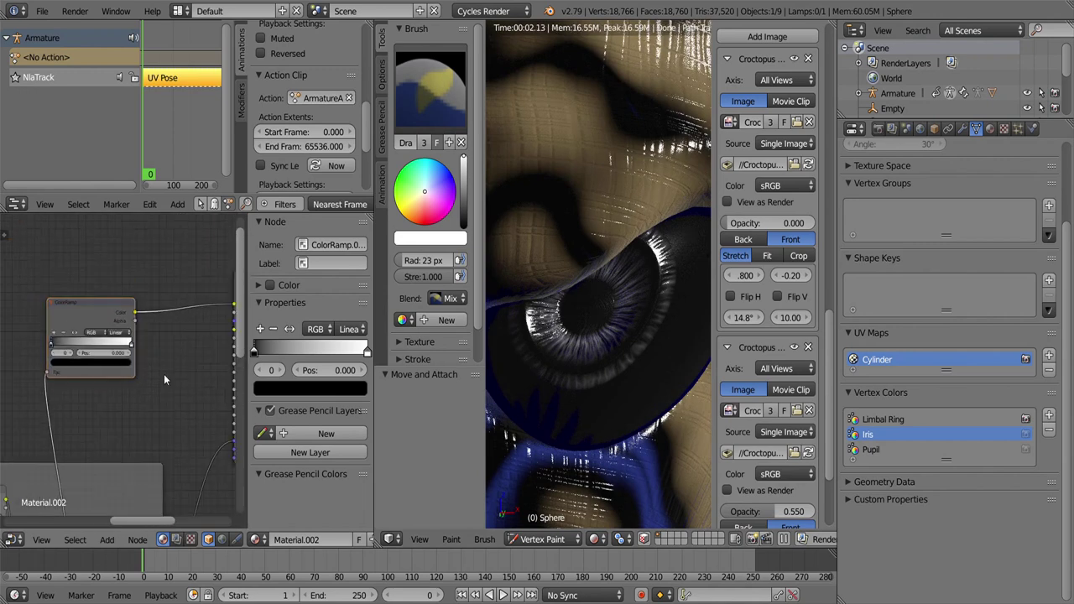
# Step: Place the ColorRamp and add an Attribute node reading the Iris layer
pyautogui.click(50, 262)
pyautogui.click(103, 538)
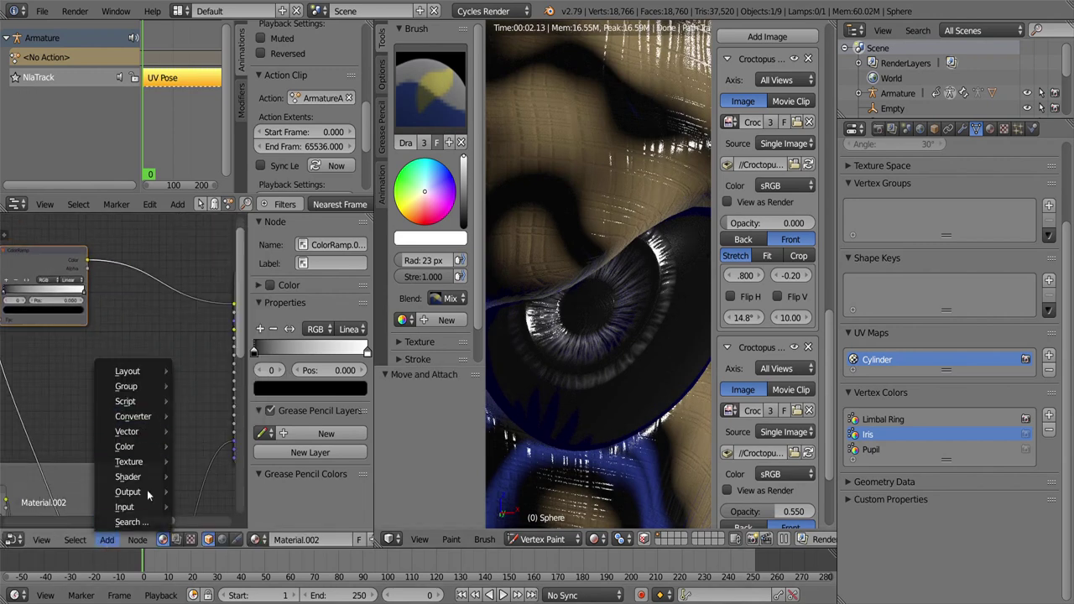
pyautogui.click(201, 516)
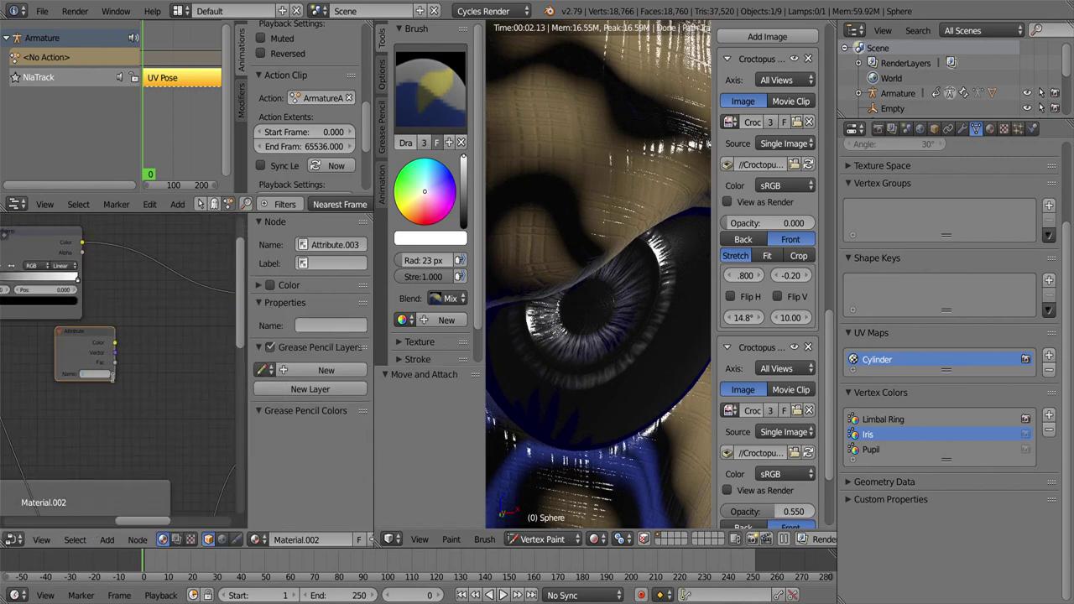
pyautogui.click(113, 375)
pyautogui.scroll(3)
pyautogui.press('Return')
pyautogui.scroll(-3)
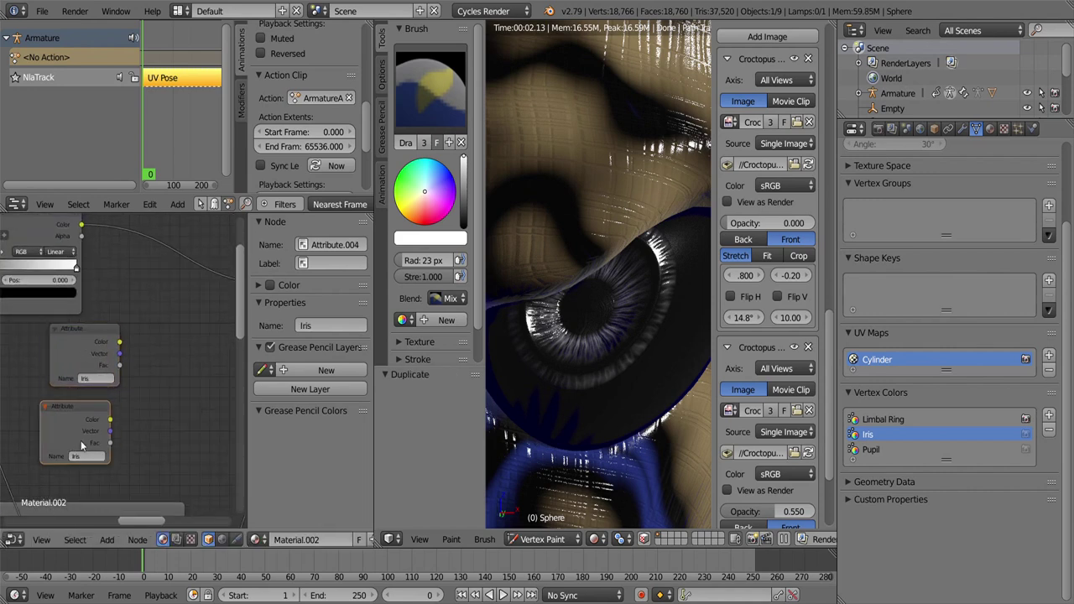
pyautogui.write('Limbal Ring')
# Step: Add a Multiply Math node fed by the attribute factor and select the new nodes
pyautogui.click(107, 539)
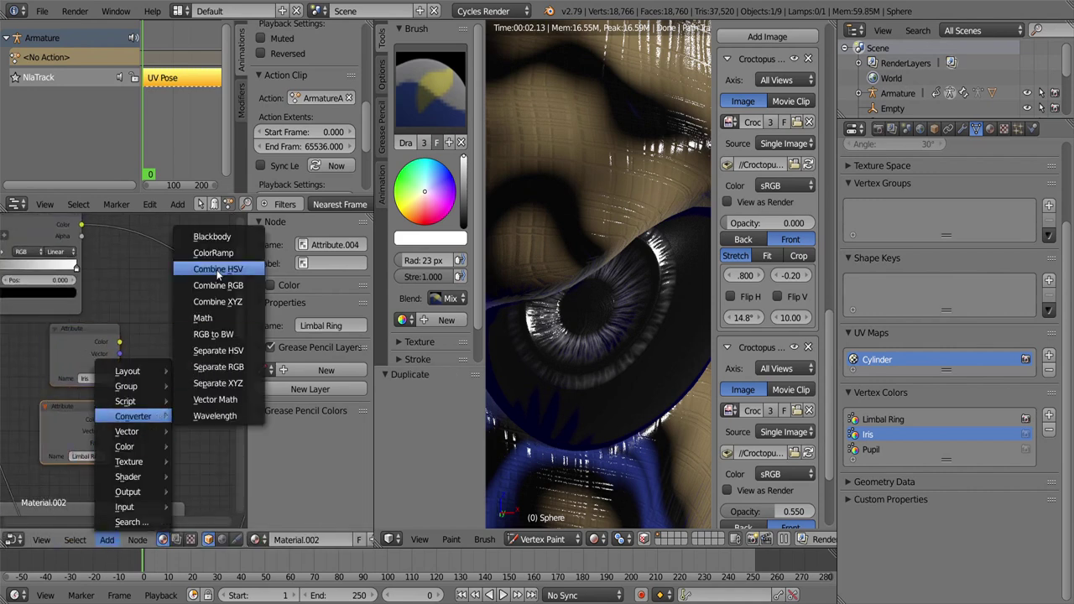
pyautogui.click(210, 318)
pyautogui.moveTo(153, 430); pyautogui.dragTo(152, 419)
pyautogui.click(187, 389)
pyautogui.click(148, 377)
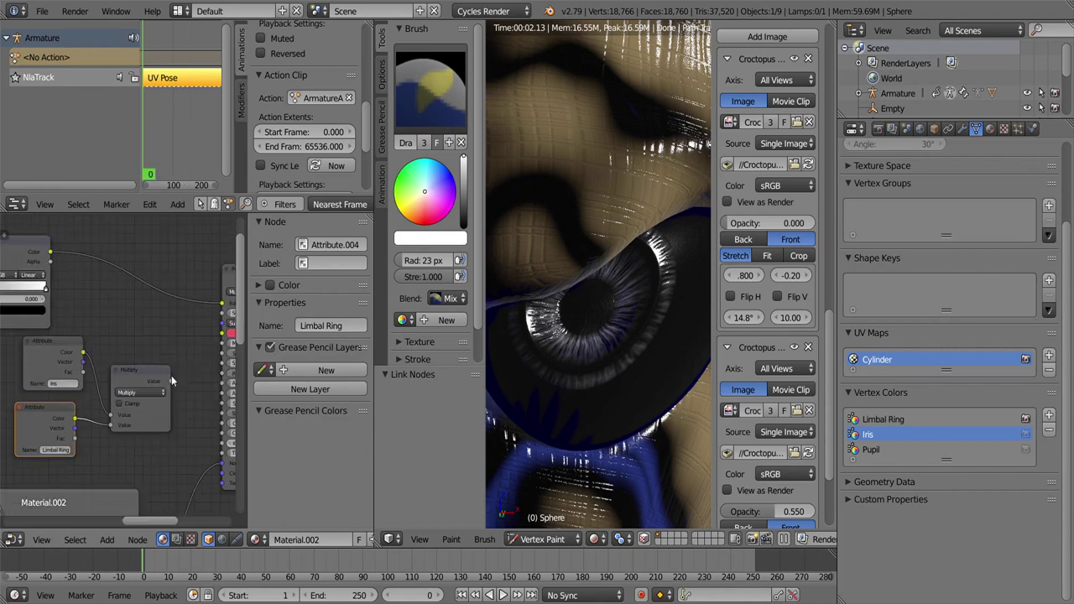
pyautogui.scroll(-3)
pyautogui.moveTo(151, 354); pyautogui.dragTo(61, 445)
pyautogui.moveTo(112, 421); pyautogui.dragTo(176, 440)
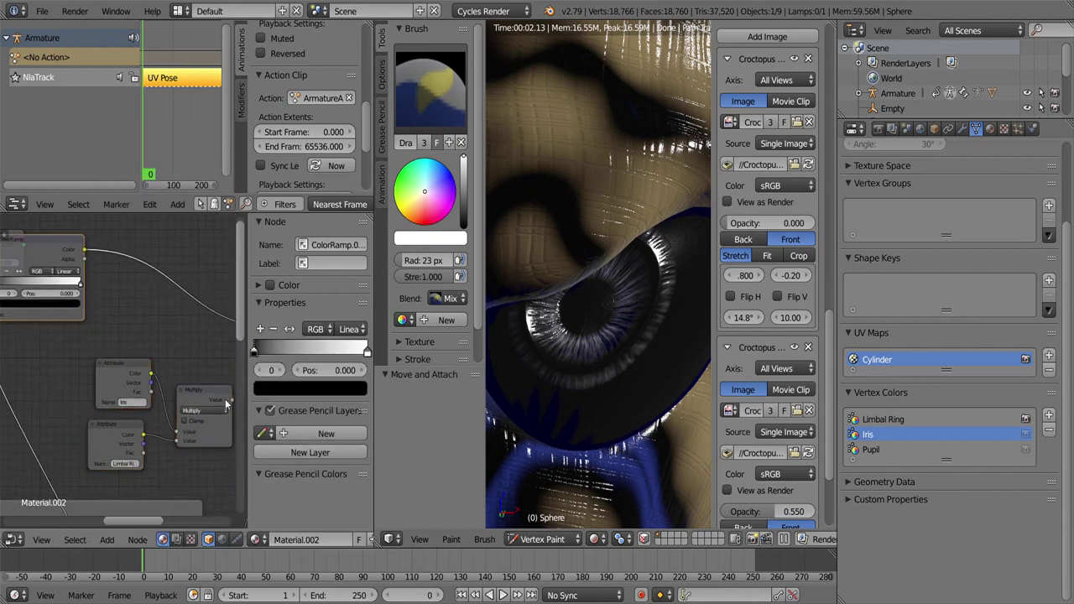
# Step: Insert another Math node on the link and move the ramp's second stop to about 0.52
pyautogui.click(107, 540)
pyautogui.click(132, 455)
pyautogui.click(179, 310)
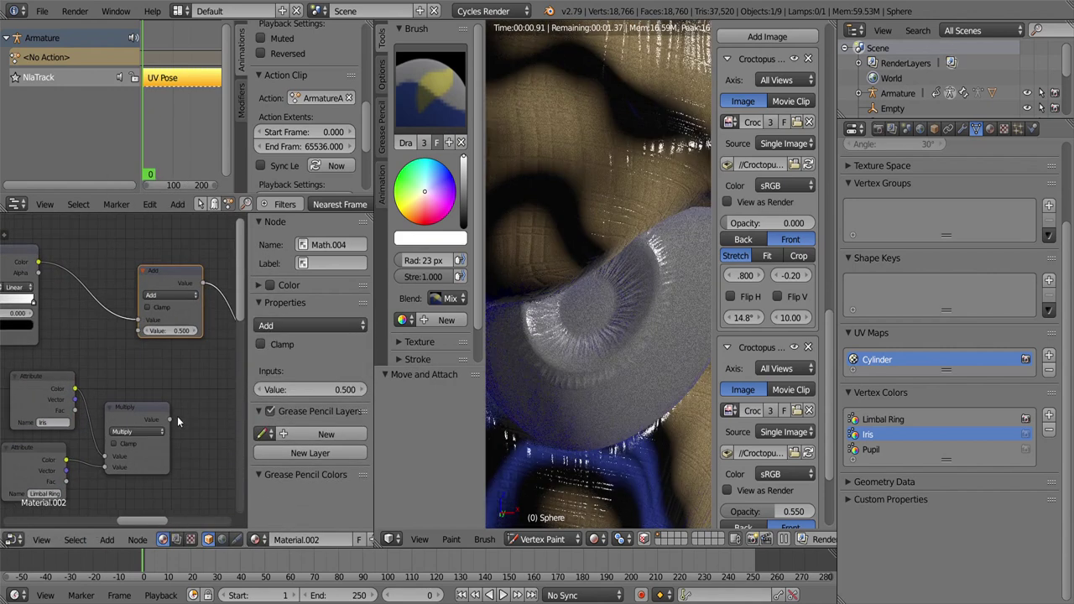
pyautogui.scroll(-3)
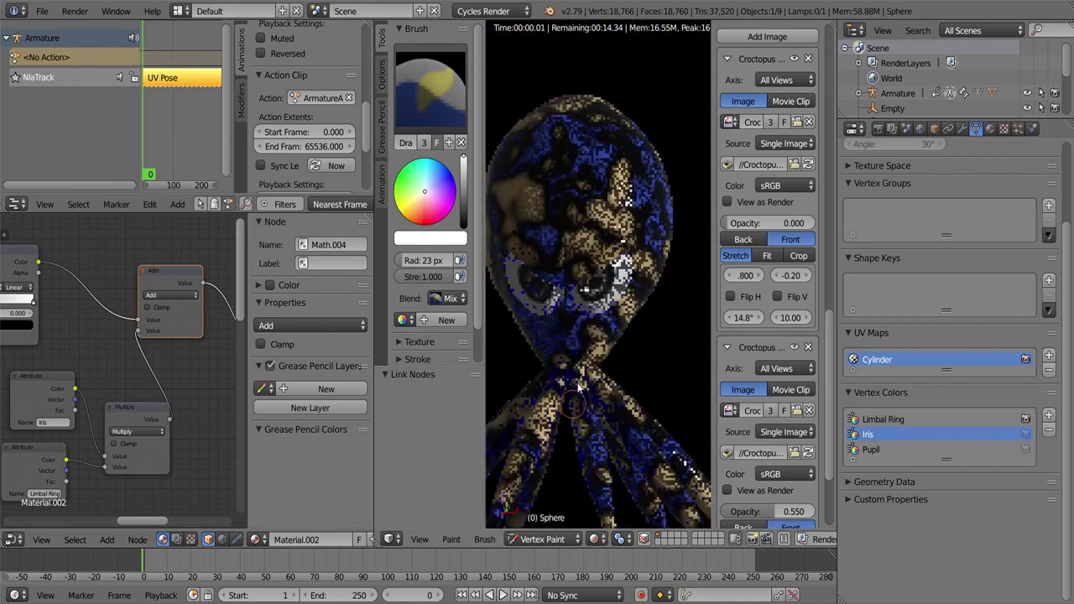
pyautogui.scroll(3)
pyautogui.scroll(3)
pyautogui.moveTo(130, 379); pyautogui.dragTo(113, 379)
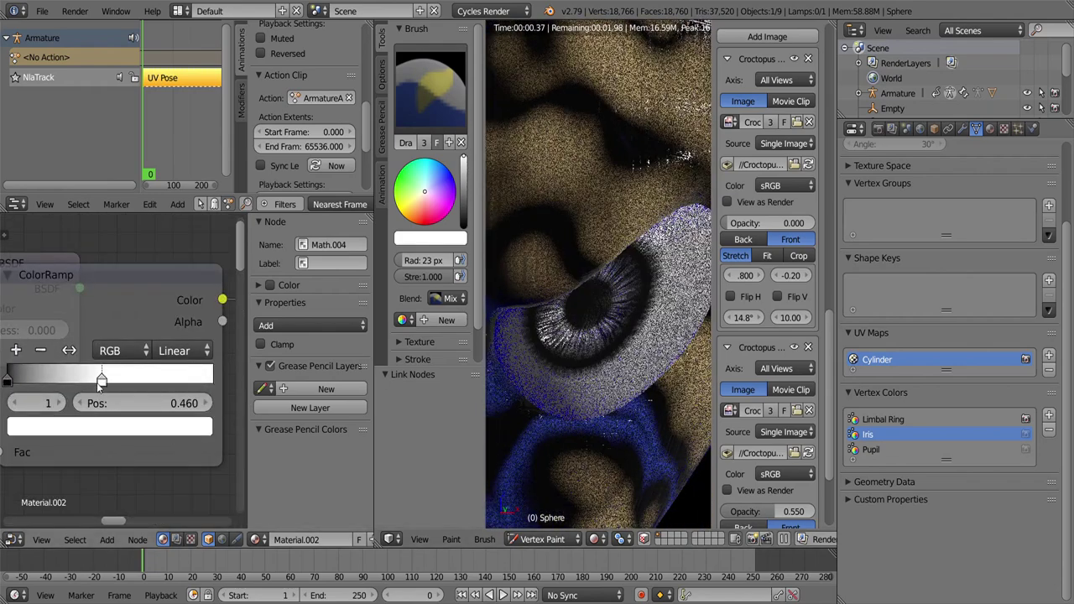
pyautogui.scroll(-3)
pyautogui.scroll(3)
# Step: Change the ColorRamp's second stop colour from white to pink
pyautogui.click(109, 426)
pyautogui.moveTo(113, 197); pyautogui.dragTo(117, 260)
pyautogui.scroll(-3)
pyautogui.scroll(-3)
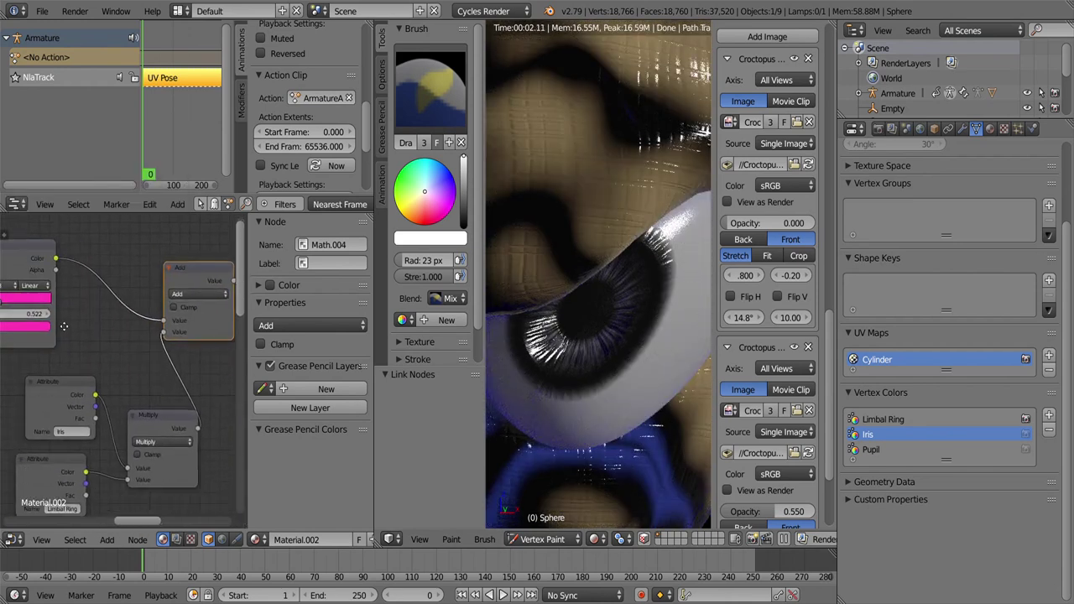
pyautogui.scroll(-3)
pyautogui.scroll(-3)
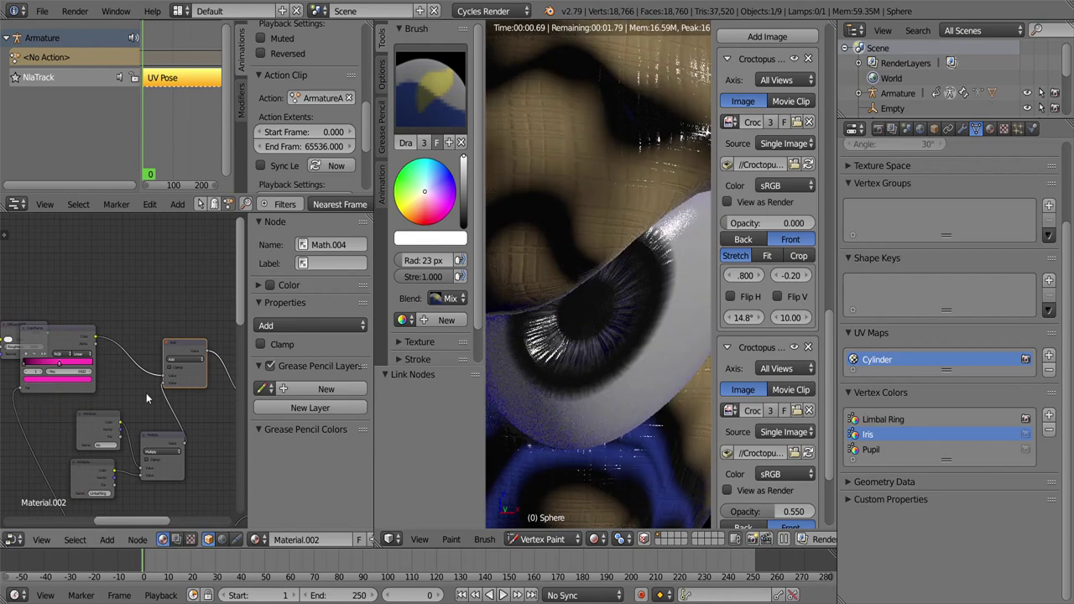
pyautogui.scroll(3)
# Step: Add a MixRGB node set to Add, link the colour into it, and delete the Math Add node
pyautogui.click(105, 539)
pyautogui.click(208, 527)
pyautogui.click(121, 277)
pyautogui.click(126, 263)
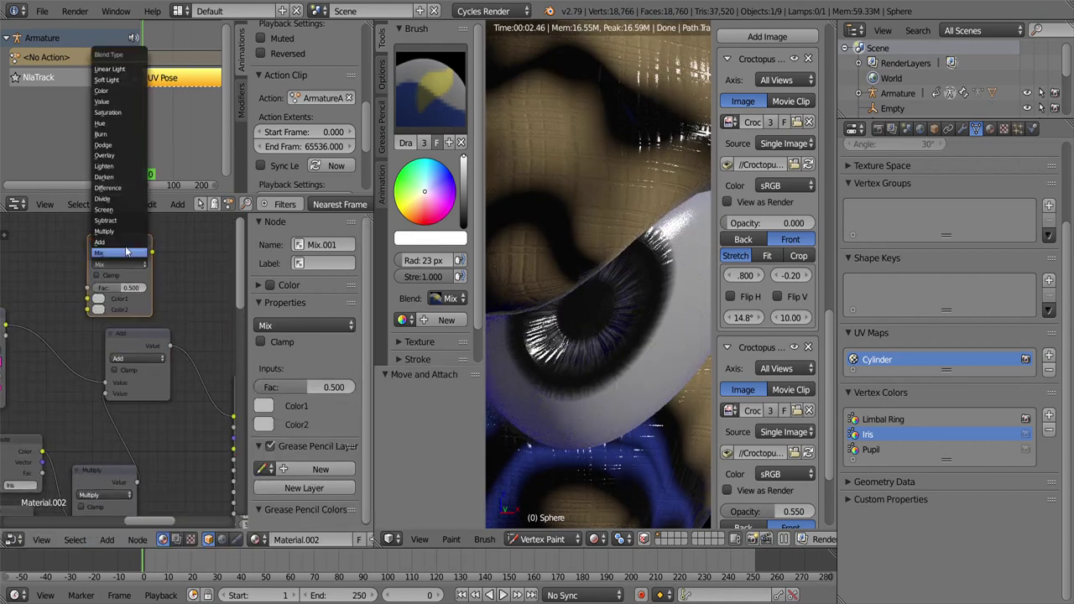
pyautogui.moveTo(87, 310); pyautogui.dragTo(89, 309)
pyautogui.scroll(-3)
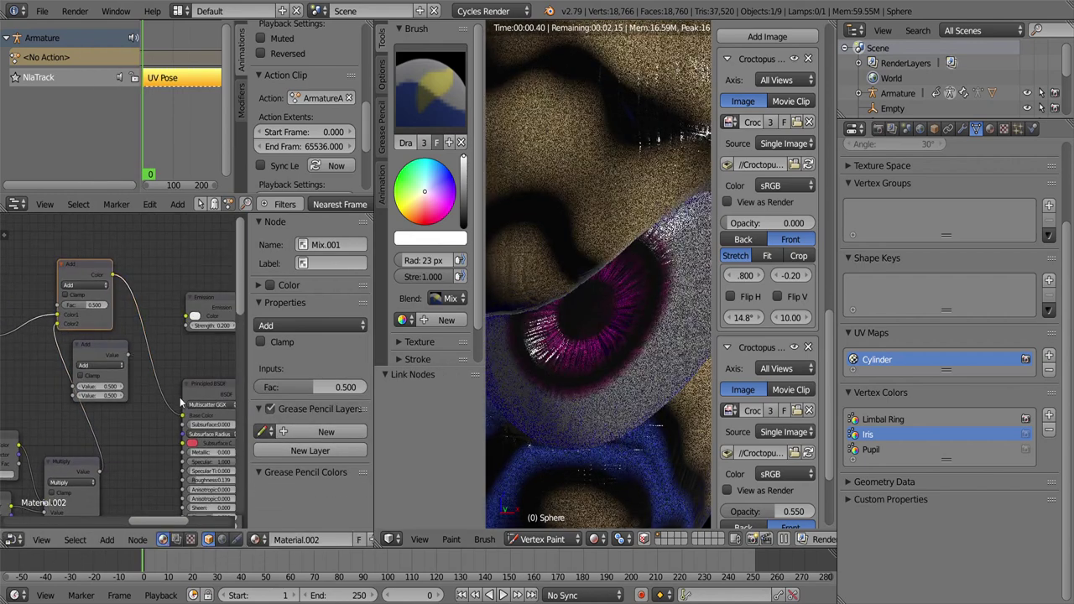
pyautogui.press('Delete')
# Step: Fine-tune the pink stop colour and check the magenta iris in the rendered view
pyautogui.scroll(-3)
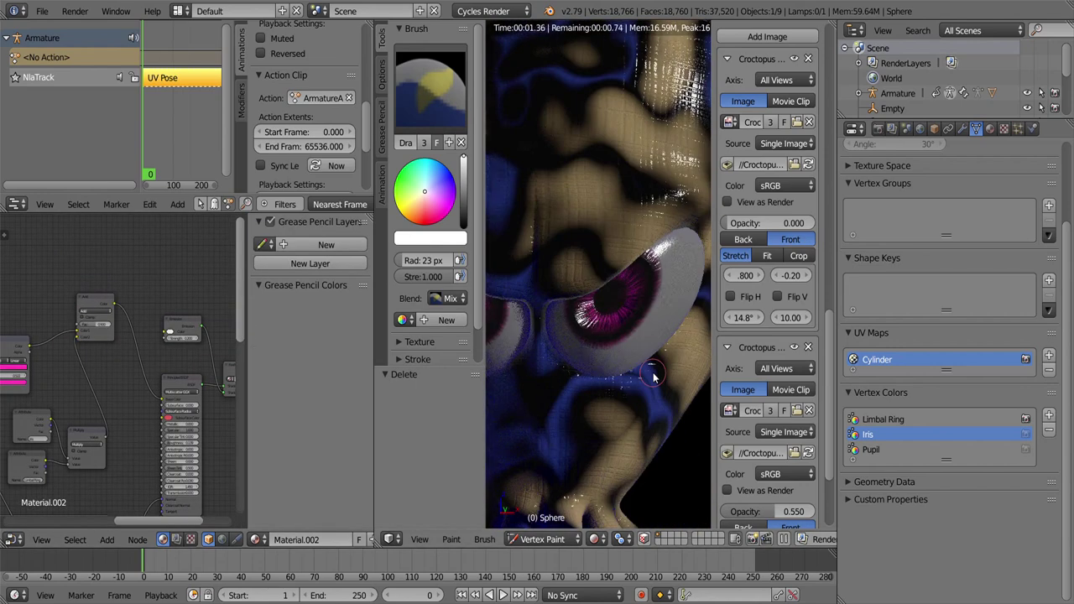
pyautogui.scroll(-3)
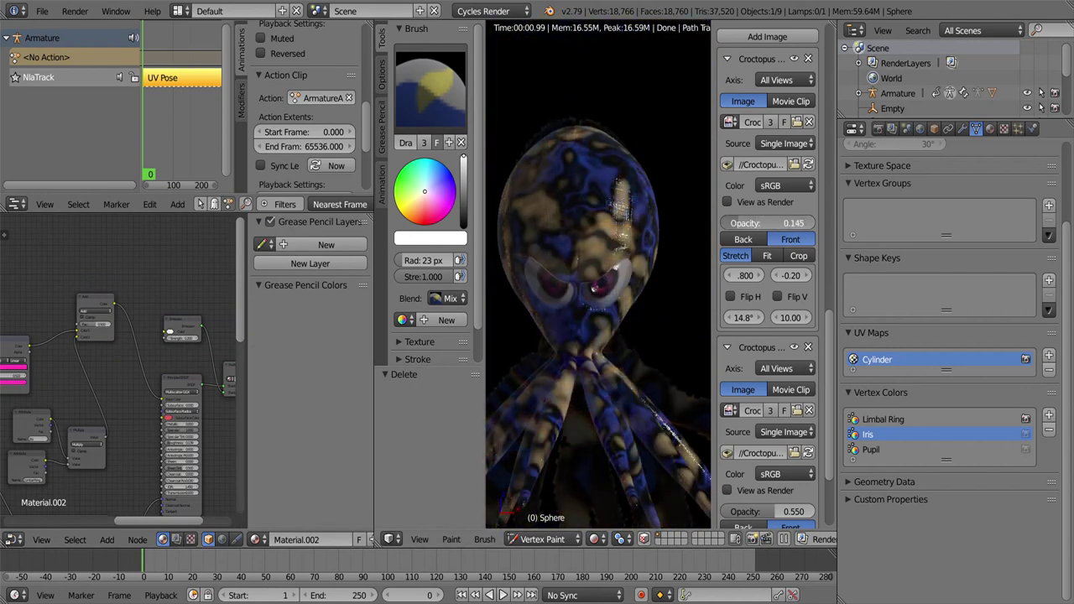
pyautogui.scroll(3)
pyautogui.scroll(3)
pyautogui.click(58, 366)
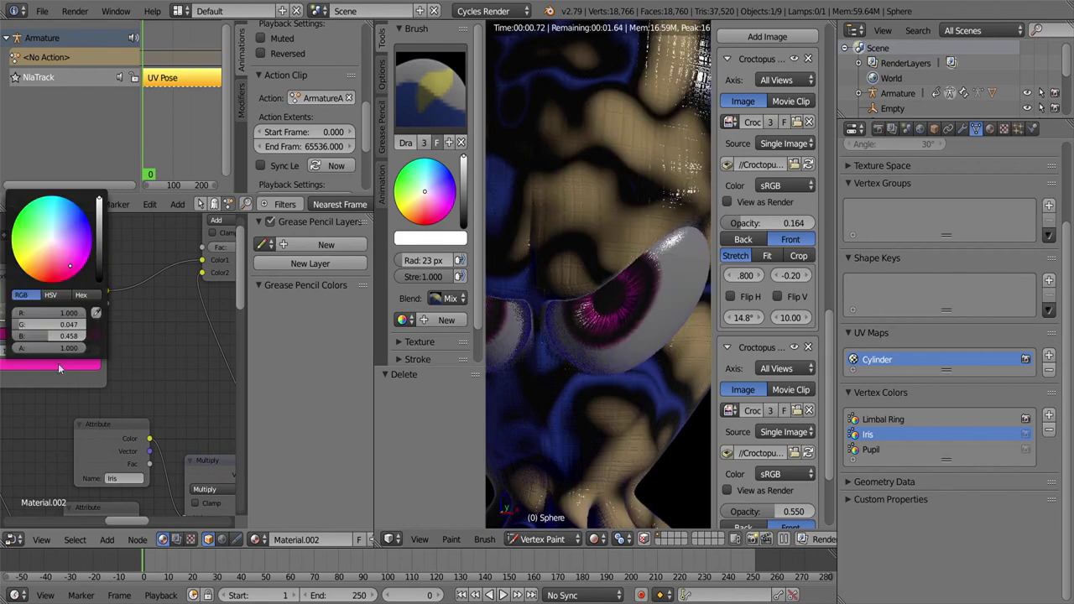
pyautogui.scroll(-3)
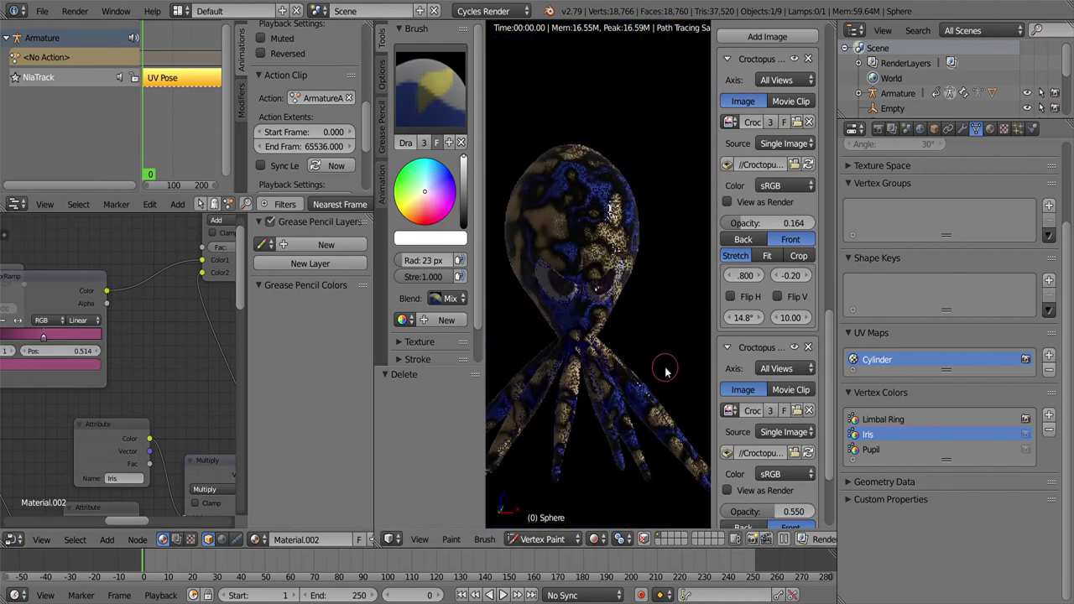
pyautogui.scroll(3)
pyautogui.click(58, 365)
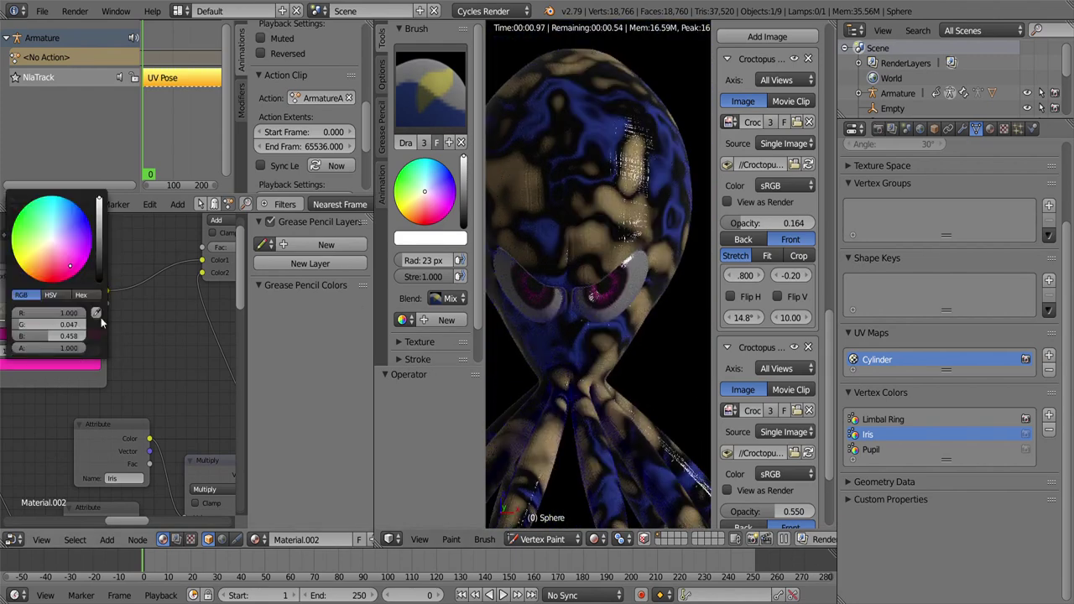
pyautogui.scroll(-3)
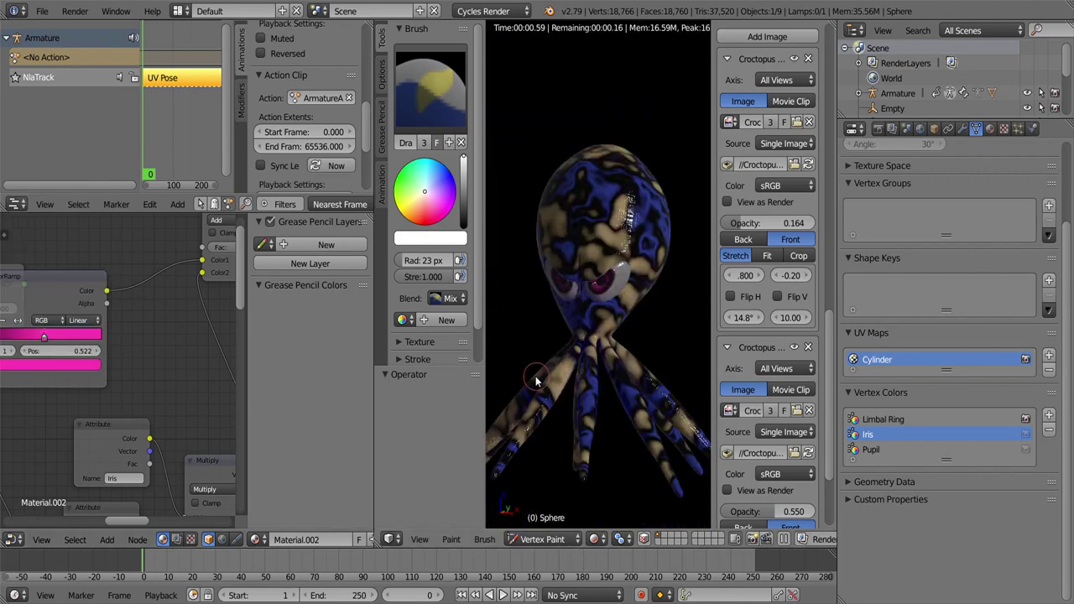
pyautogui.moveTo(537, 374); pyautogui.dragTo(554, 360)
pyautogui.scroll(3)
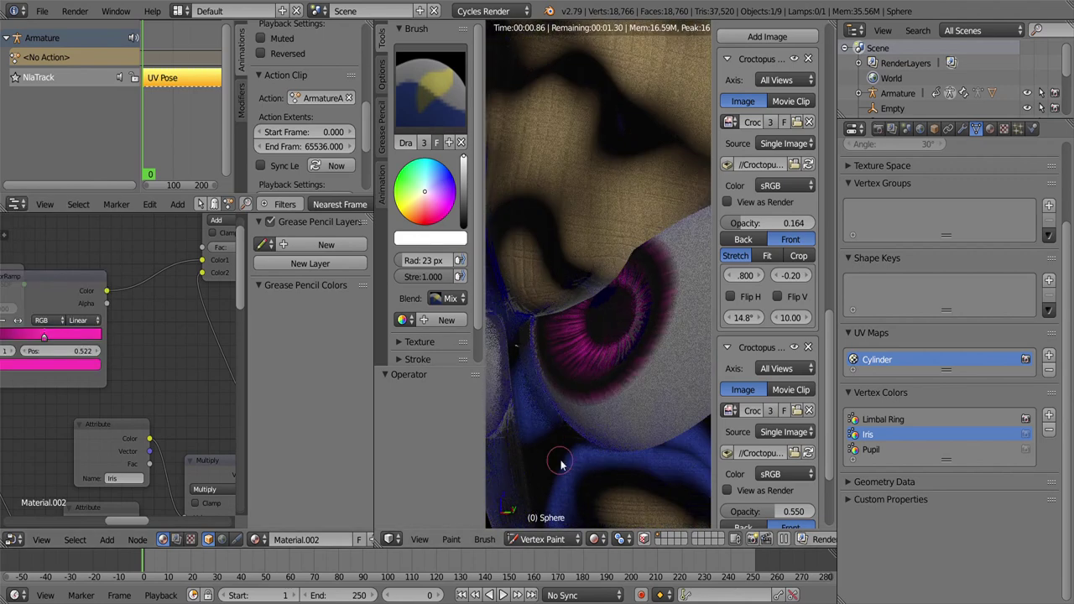
pyautogui.scroll(-3)
# Step: Enclose the iris colour nodes in a new Frame labelled Color
pyautogui.press('Home')
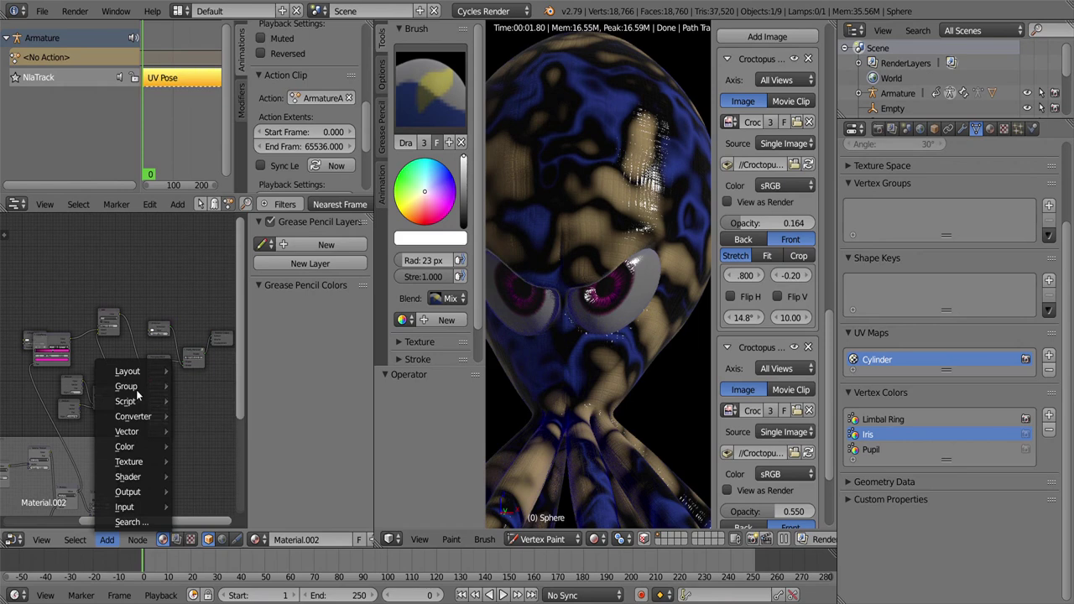
pyautogui.click(201, 371)
pyautogui.scroll(3)
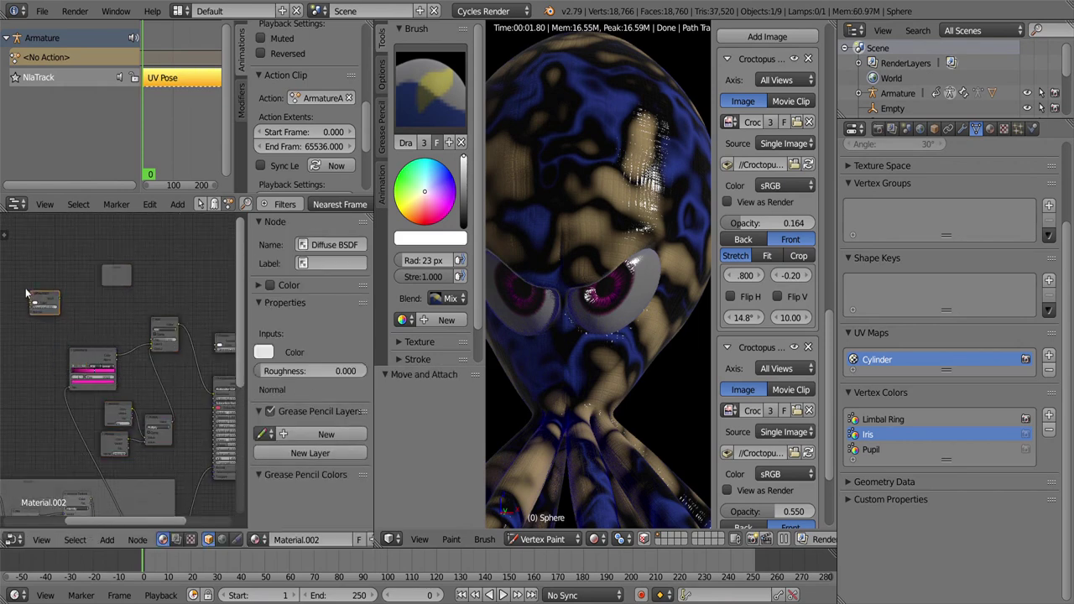
pyautogui.click(27, 293)
pyautogui.scroll(3)
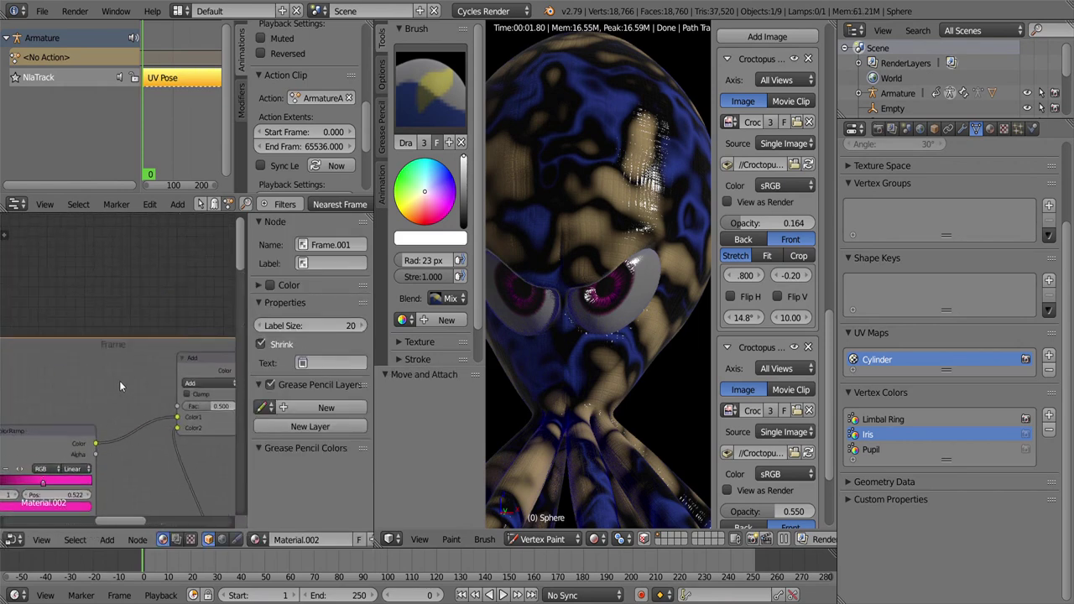
pyautogui.write('Color')
# Step: Return to object mode in front solid view and add a scaled-down UV sphere
pyautogui.hotkey('shift', 'z')
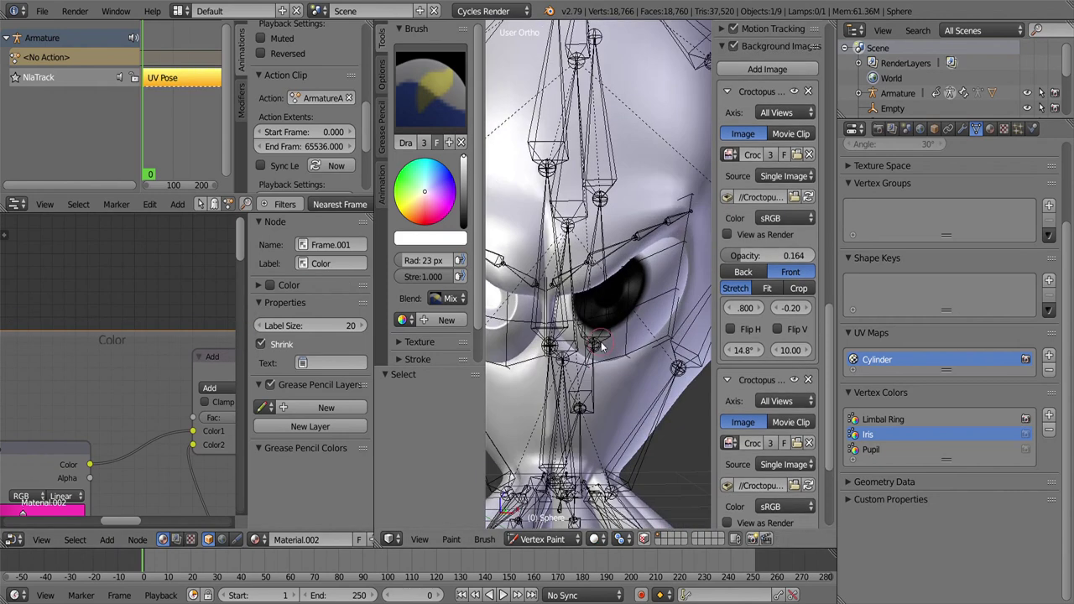
pyautogui.press('KP_1')
pyautogui.press('v')
pyautogui.hotkey('shift', 'a')
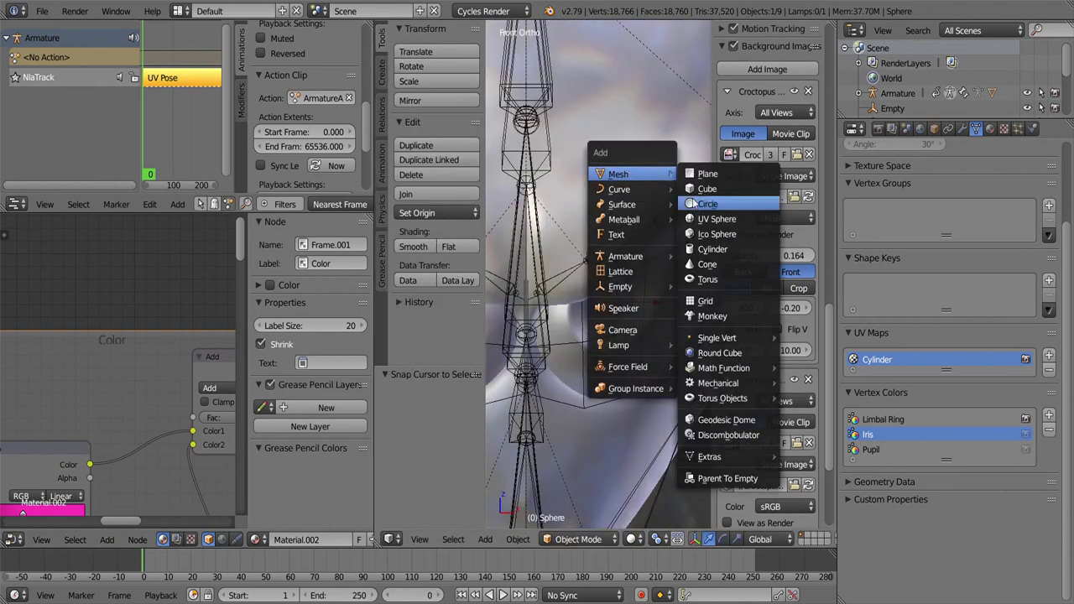
pyautogui.click(717, 219)
pyautogui.press('s')
pyautogui.click(622, 317)
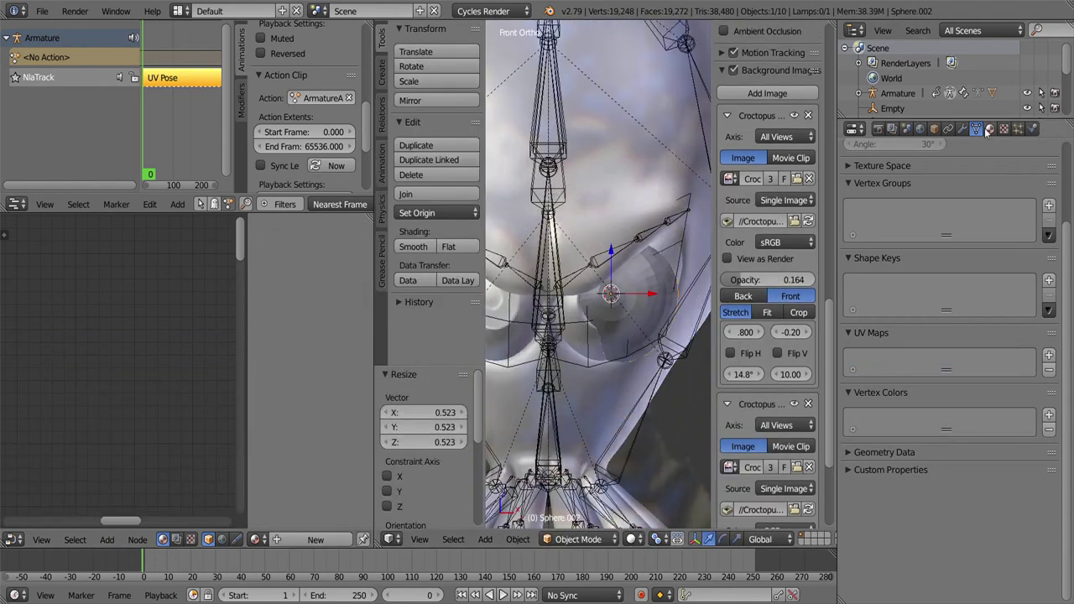
# Step: Give the new sphere a Lattice modifier
pyautogui.click(962, 129)
pyautogui.click(952, 179)
pyautogui.click(894, 344)
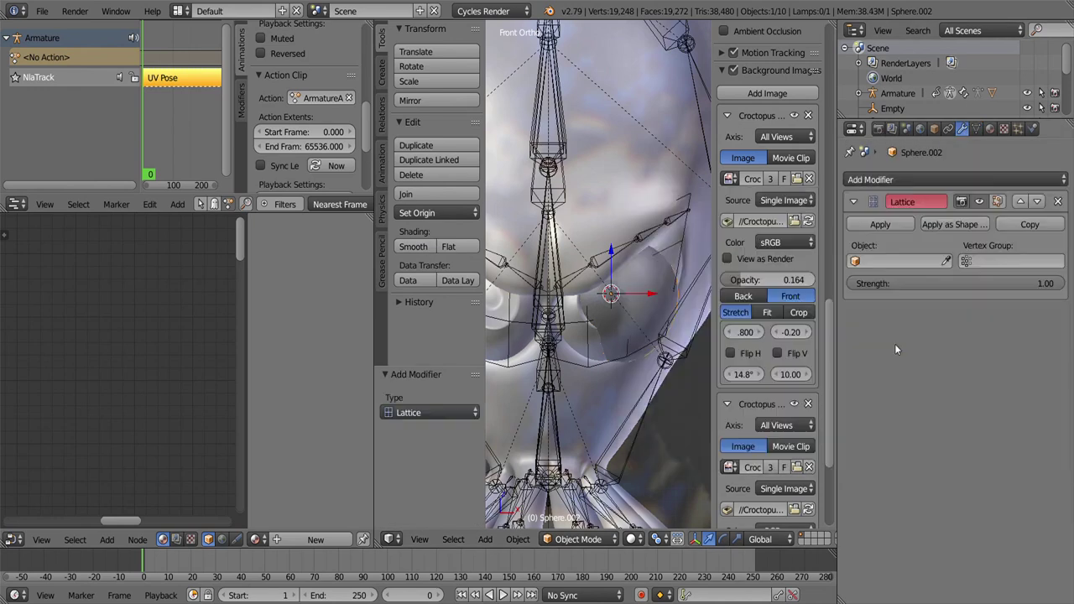
pyautogui.scroll(3)
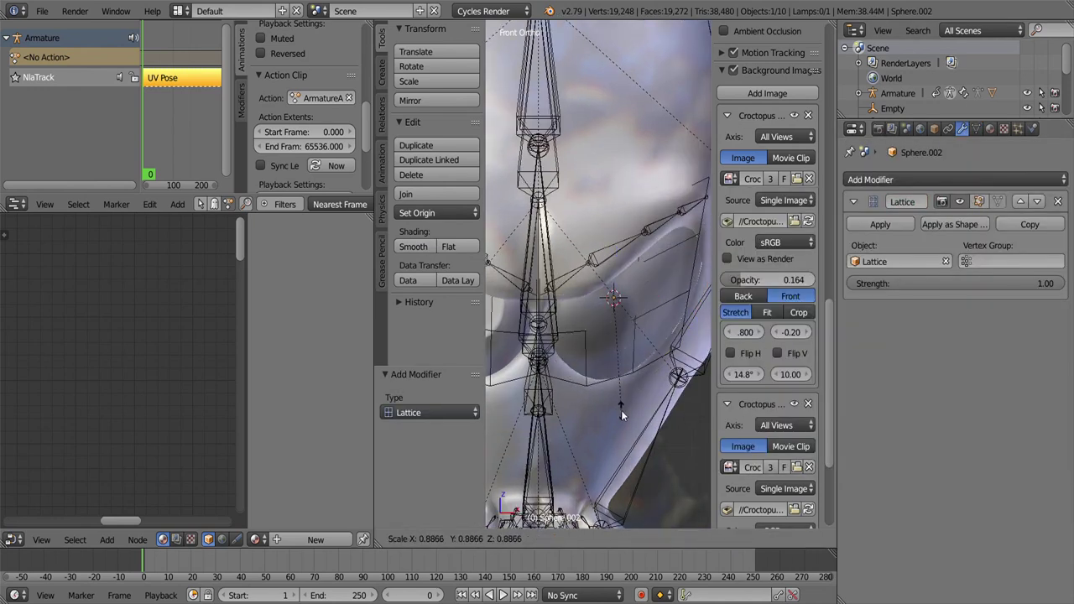
pyautogui.press('a')
# Step: Create Material.003 and add Transparent BSDF, Glossy BSDF and Mix Shader nodes
pyautogui.click(990, 128)
pyautogui.click(964, 231)
pyautogui.click(107, 539)
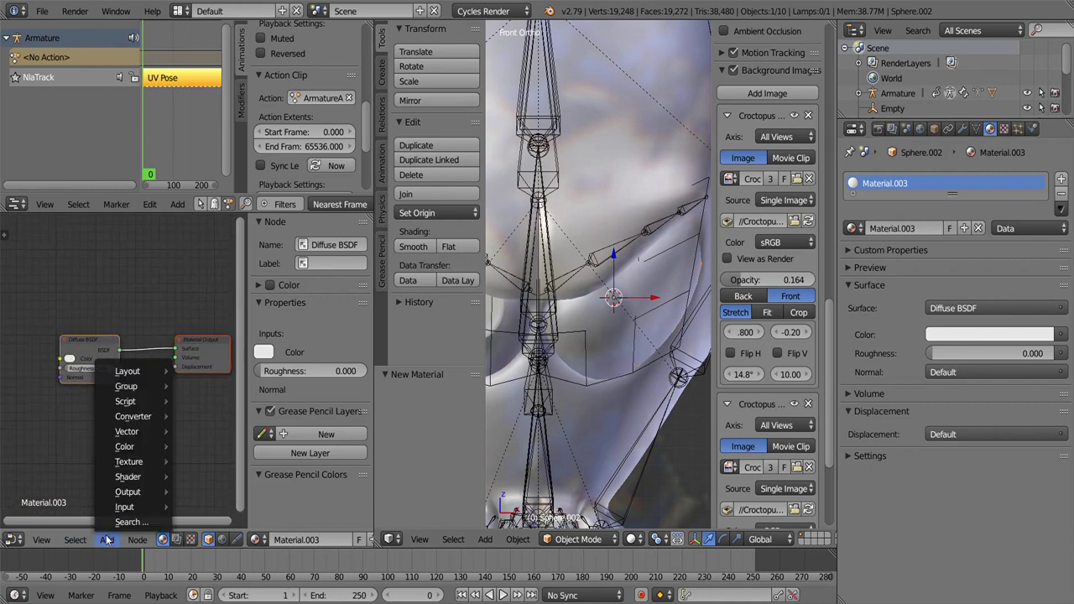
pyautogui.click(206, 429)
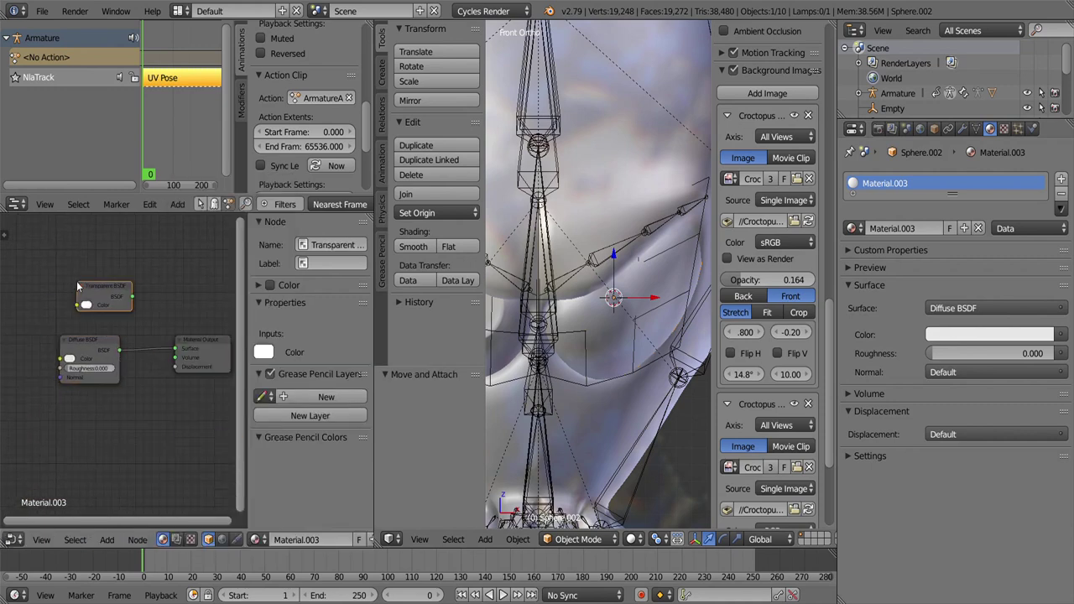
pyautogui.click(71, 272)
pyautogui.click(106, 539)
pyautogui.click(215, 280)
pyautogui.click(67, 436)
pyautogui.click(107, 540)
pyautogui.click(210, 394)
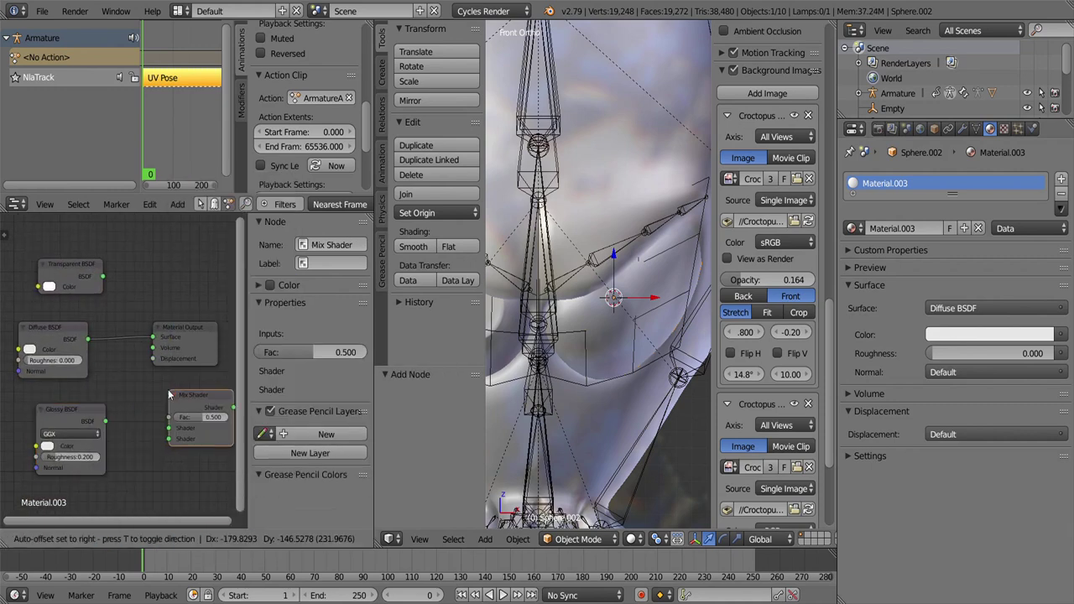
pyautogui.click(197, 415)
# Step: Delete the Diffuse BSDF node and preview the head in Rendered shading
pyautogui.click(99, 432)
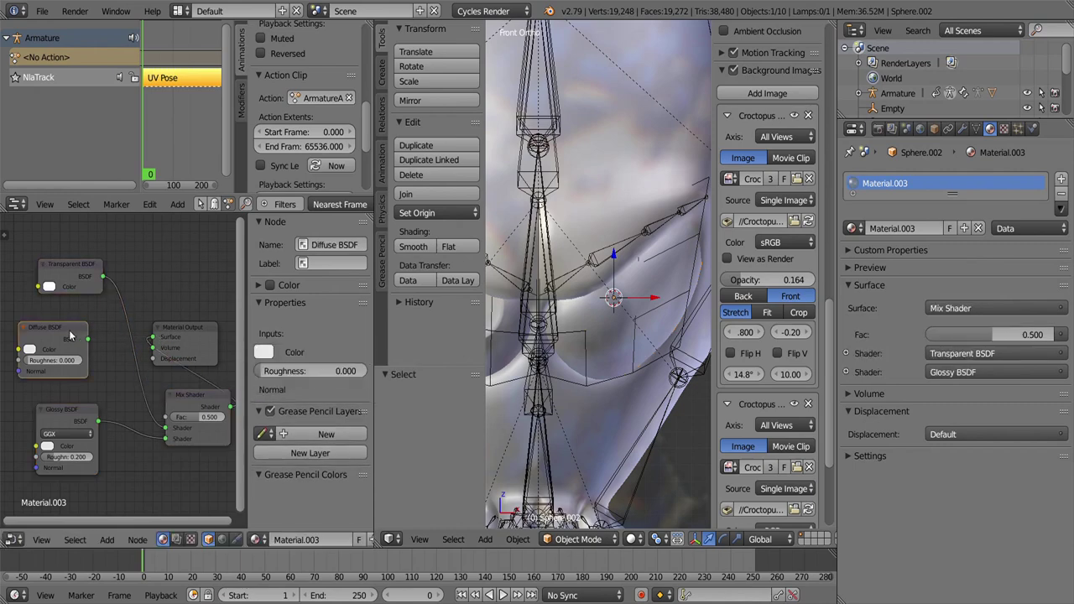
pyautogui.press('x')
pyautogui.click(633, 539)
pyautogui.click(643, 495)
pyautogui.scroll(3)
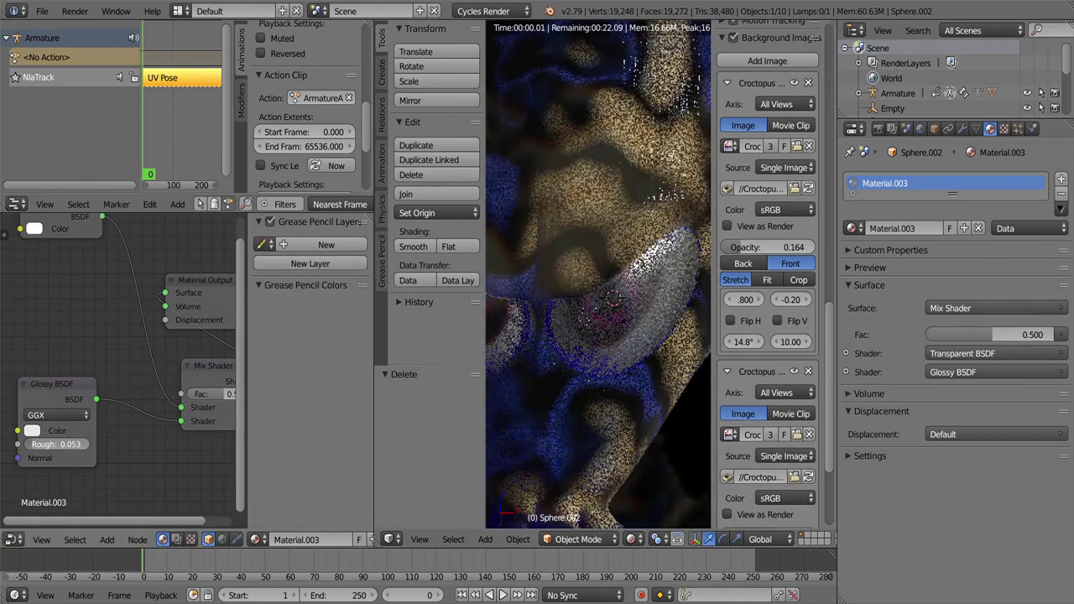
# Step: Set Glossy roughness to 0.020 and the Mix Shader factor to 0.075, checking the rendered head
pyautogui.moveTo(57, 444); pyautogui.dragTo(38, 444)
pyautogui.moveTo(226, 394); pyautogui.dragTo(210, 394)
pyautogui.scroll(-3)
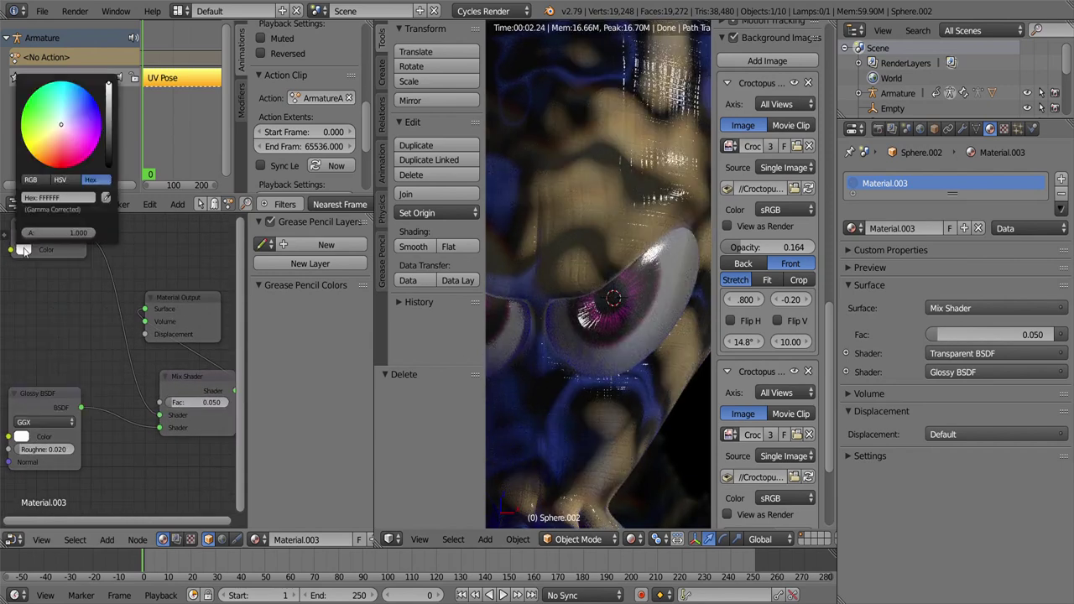
pyautogui.moveTo(181, 299); pyautogui.dragTo(248, 387)
pyautogui.moveTo(554, 362); pyautogui.dragTo(647, 409)
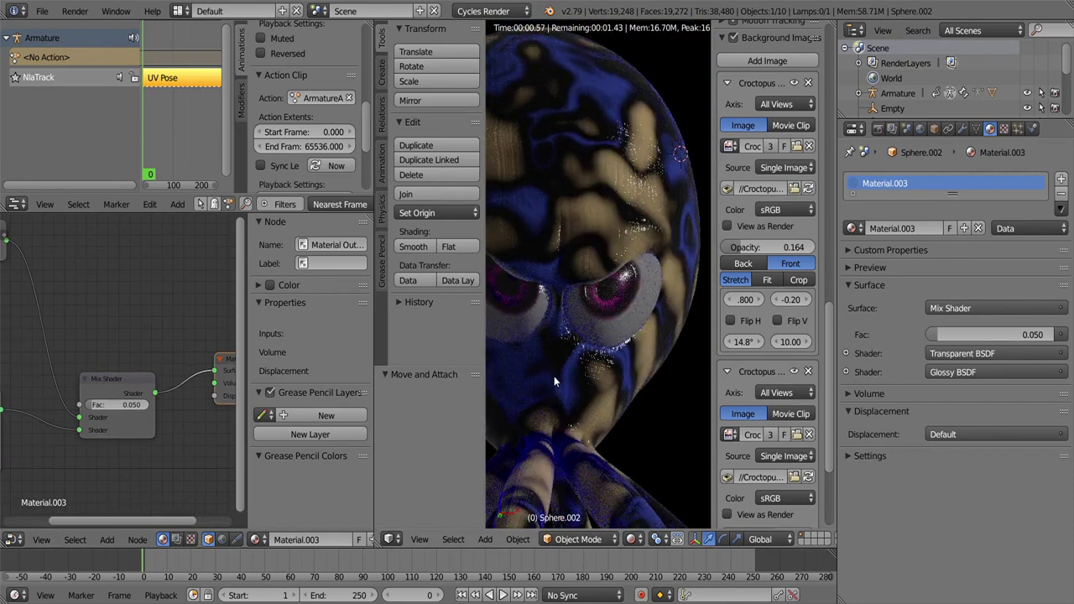
pyautogui.moveTo(554, 376); pyautogui.dragTo(595, 395)
pyautogui.moveTo(137, 399); pyautogui.dragTo(125, 400)
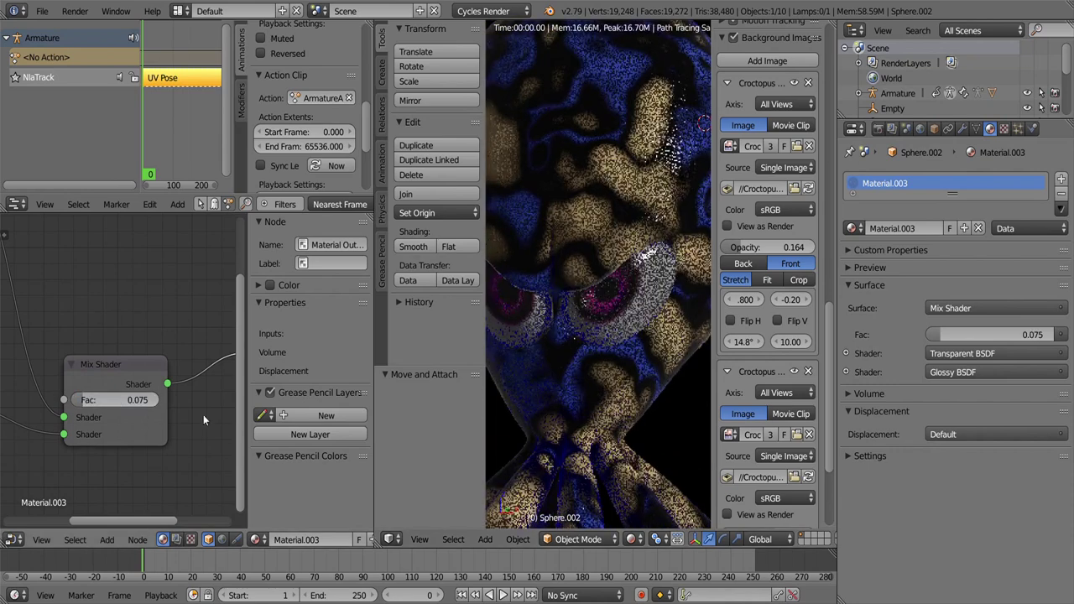
pyautogui.scroll(-3)
pyautogui.moveTo(638, 340); pyautogui.dragTo(621, 319)
pyautogui.scroll(3)
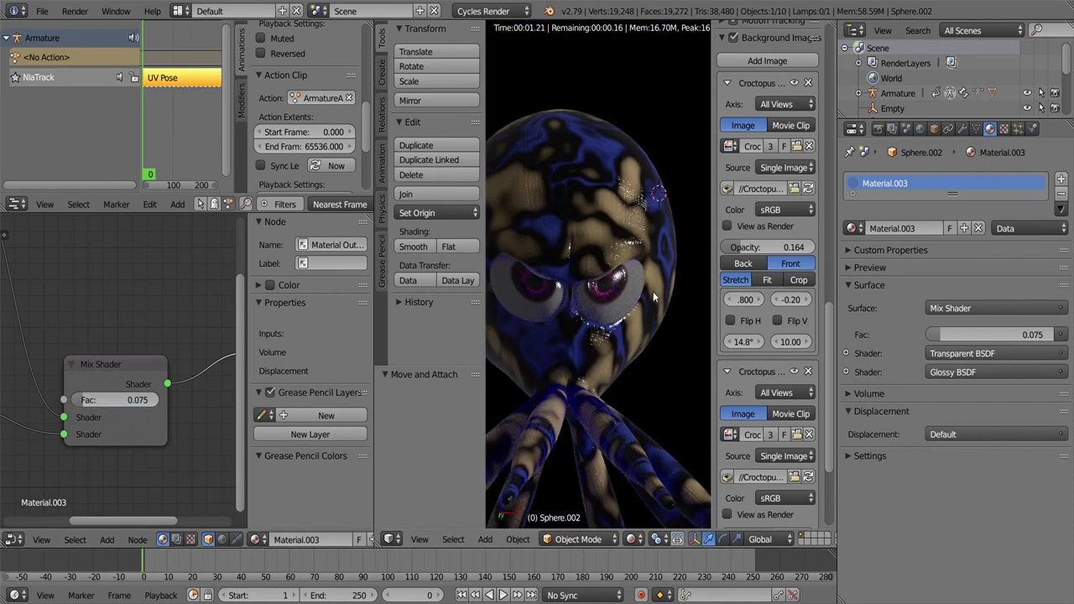
pyautogui.scroll(-3)
# Step: Insert a Firefly Remover group before Material Output and add an Emission node
pyautogui.click(106, 539)
pyautogui.click(210, 386)
pyautogui.click(164, 352)
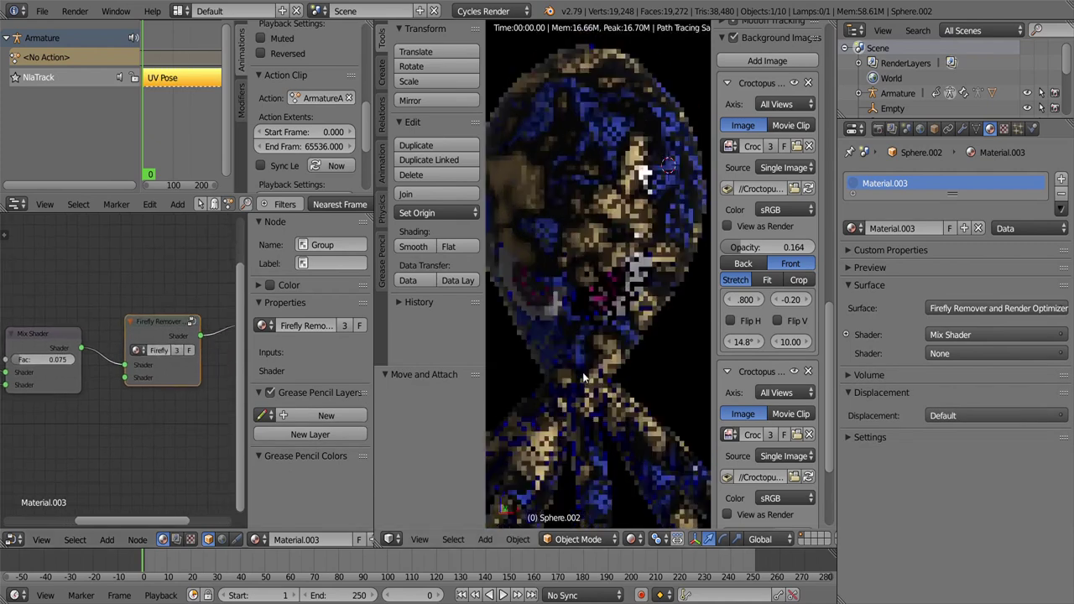
pyautogui.click(107, 539)
pyautogui.click(193, 469)
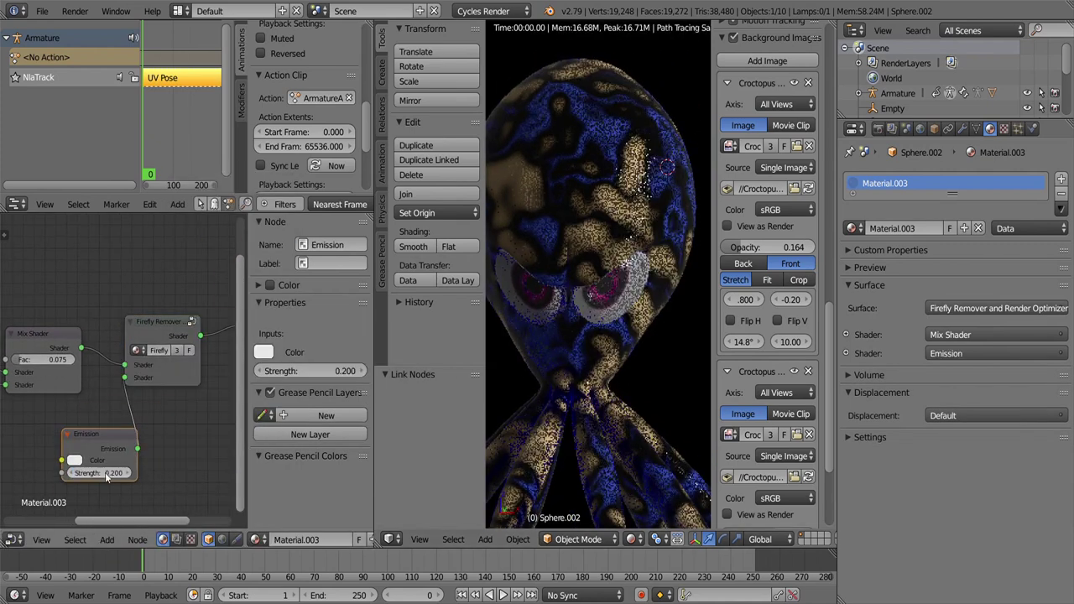
# Step: Set the Emission strength to 0.1 after trying 0.15
pyautogui.moveTo(126, 474); pyautogui.dragTo(118, 475)
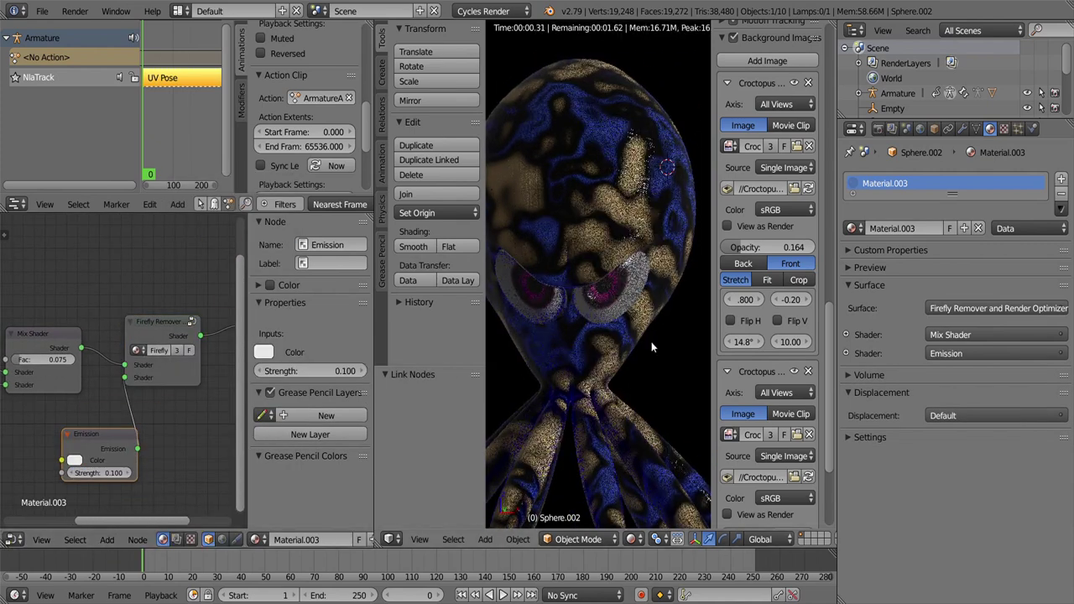
pyautogui.click(108, 470)
pyautogui.write('0.15')
pyautogui.press('Return')
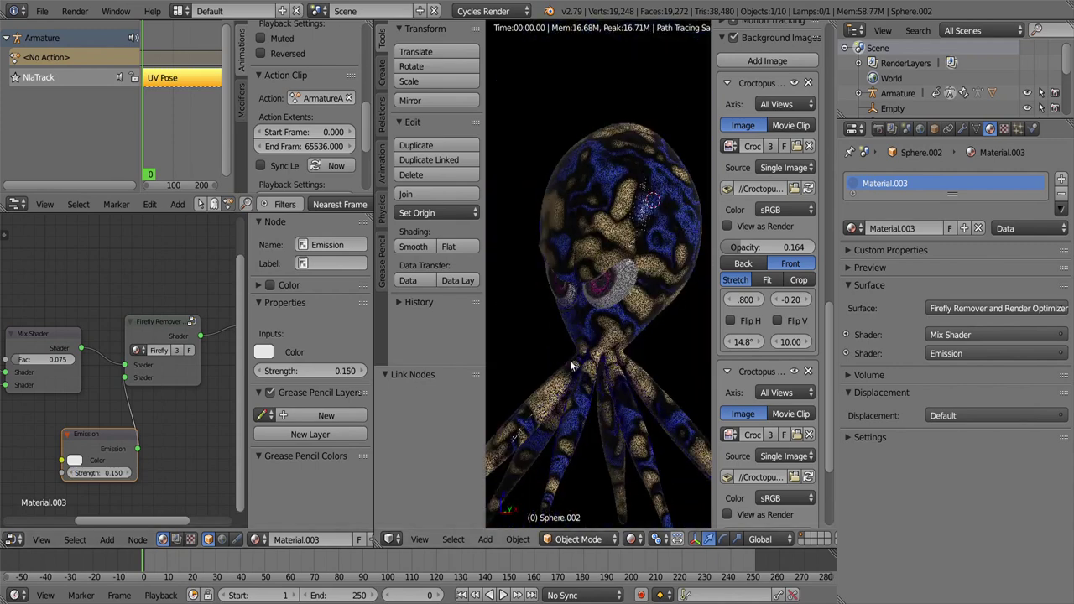
pyautogui.moveTo(569, 360); pyautogui.dragTo(578, 295)
pyautogui.scroll(3)
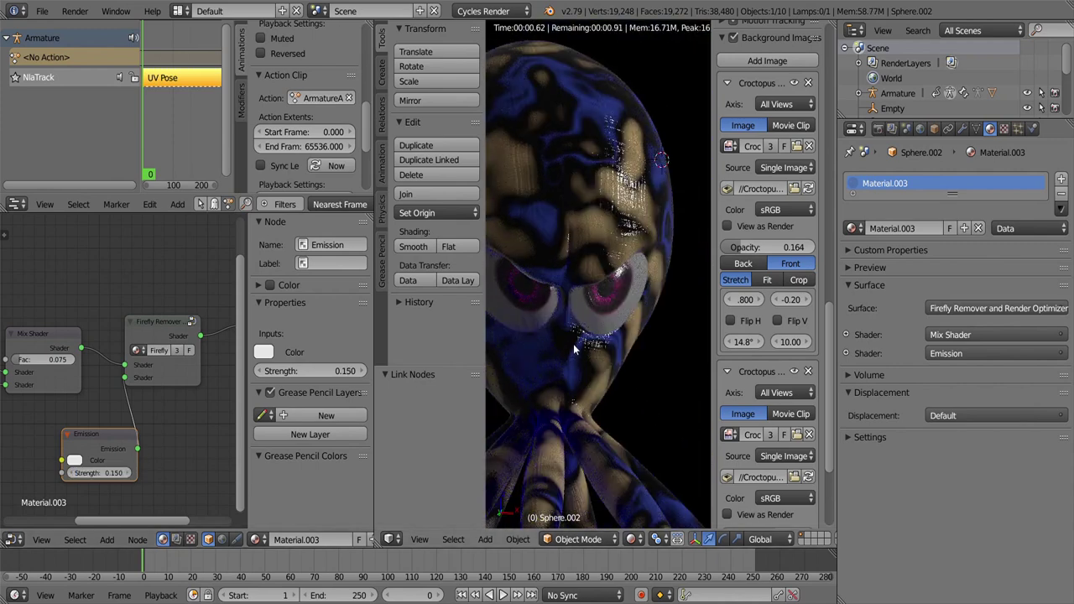
pyautogui.write('0.15')
pyautogui.press('Return')
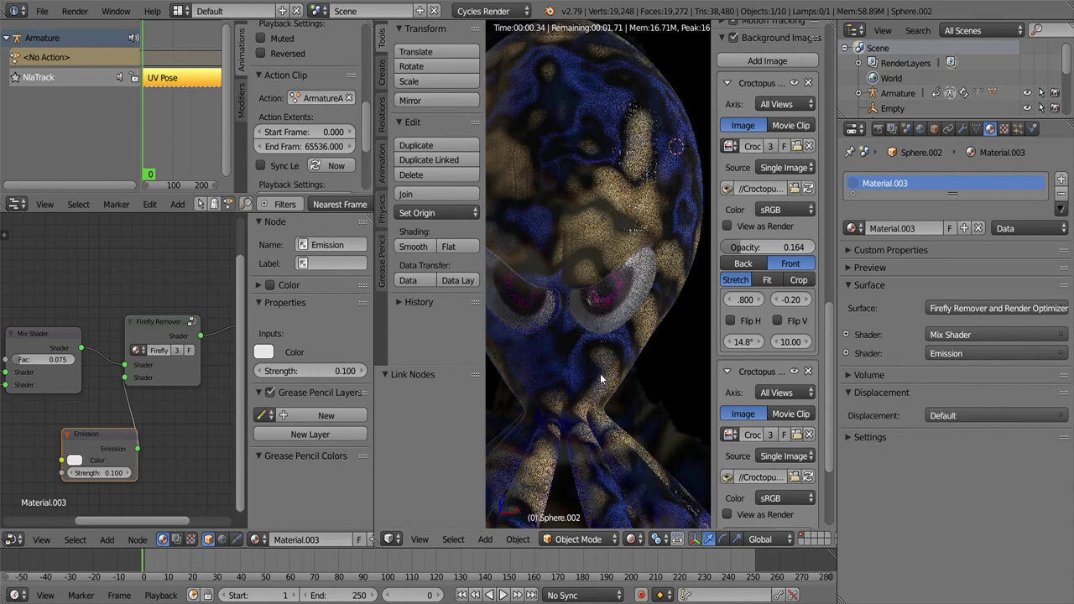
# Step: Return to solid shading and frame the whole model in front view
pyautogui.click(631, 539)
pyautogui.click(599, 460)
pyautogui.press('KP_1')
pyautogui.press('a')
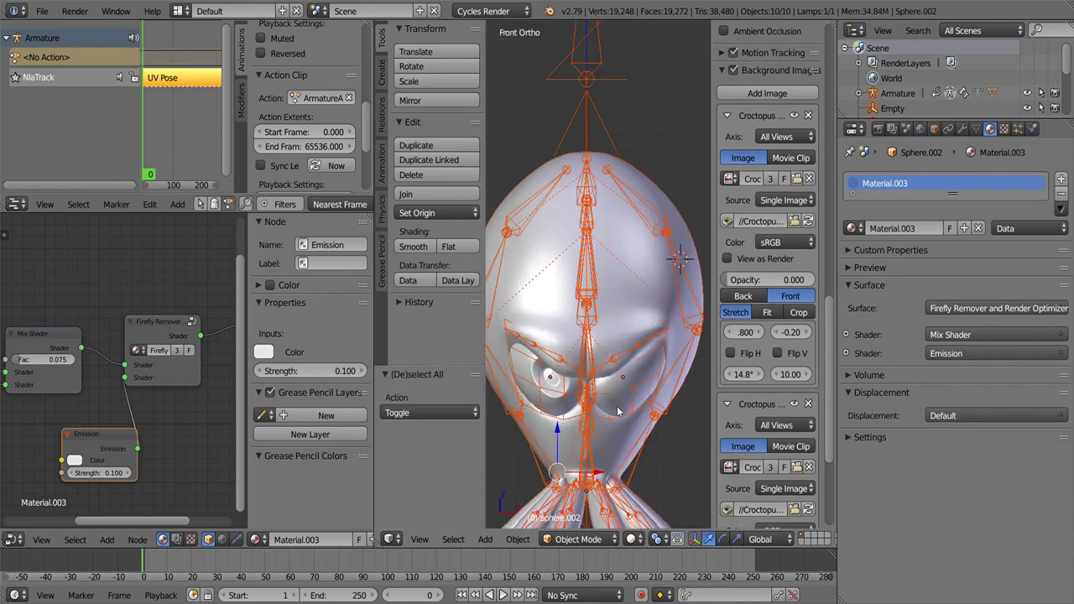
pyautogui.press('KP_Decimal')
pyautogui.press('a')
# Step: Make linked copies of the head Sphere.002 and its Empty in place
pyautogui.rightClick(599, 149)
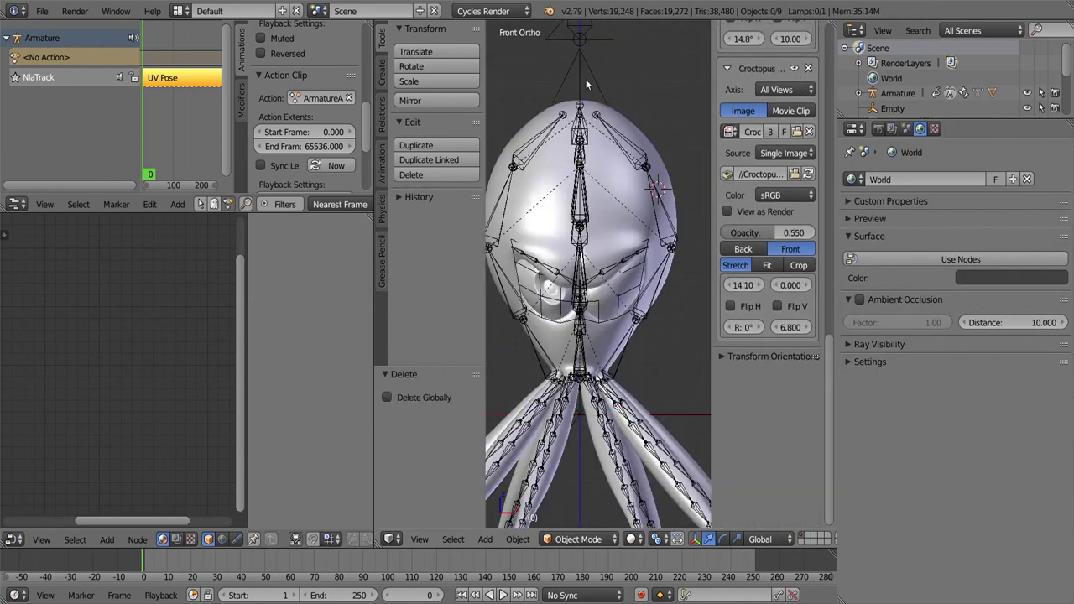
pyautogui.scroll(-3)
pyautogui.rightClick(587, 155)
pyautogui.hotkey('ctrl', 'p')
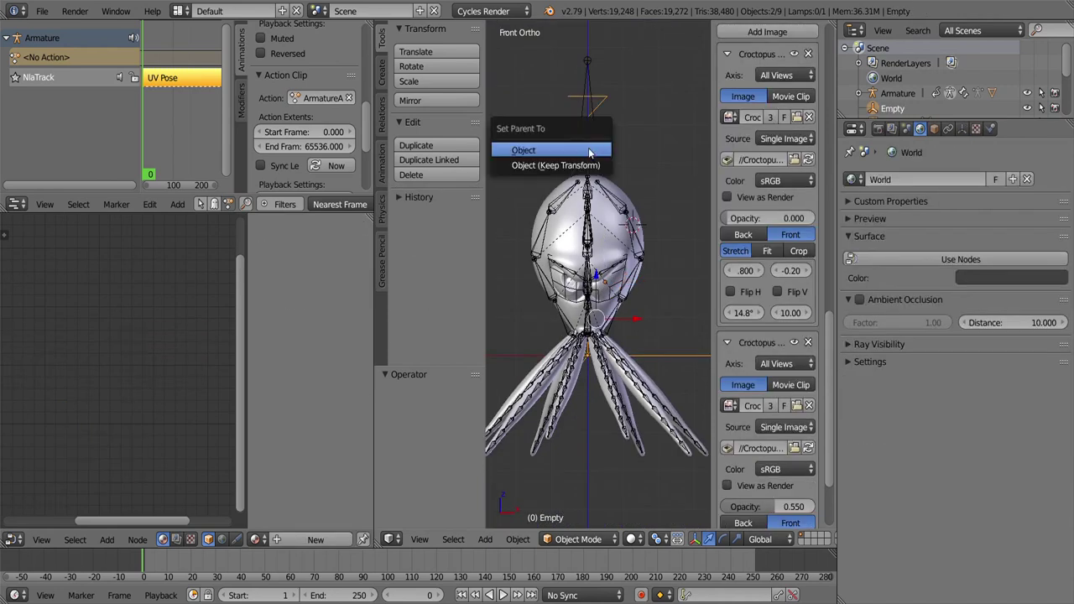
pyautogui.scroll(3)
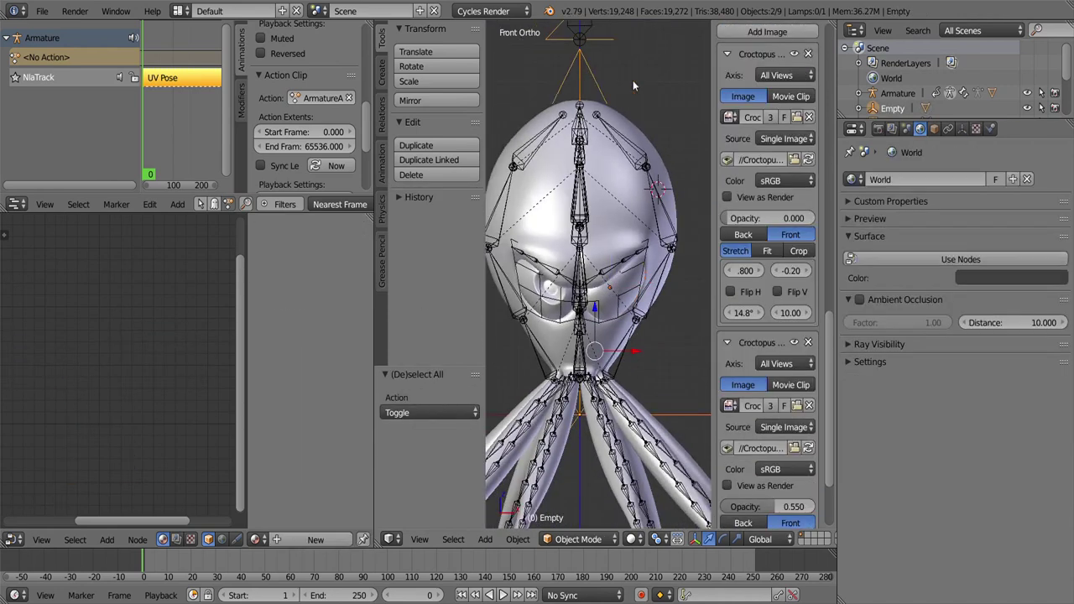
pyautogui.hotkey('alt', 'd')
pyautogui.press('Escape')
pyautogui.press('a')
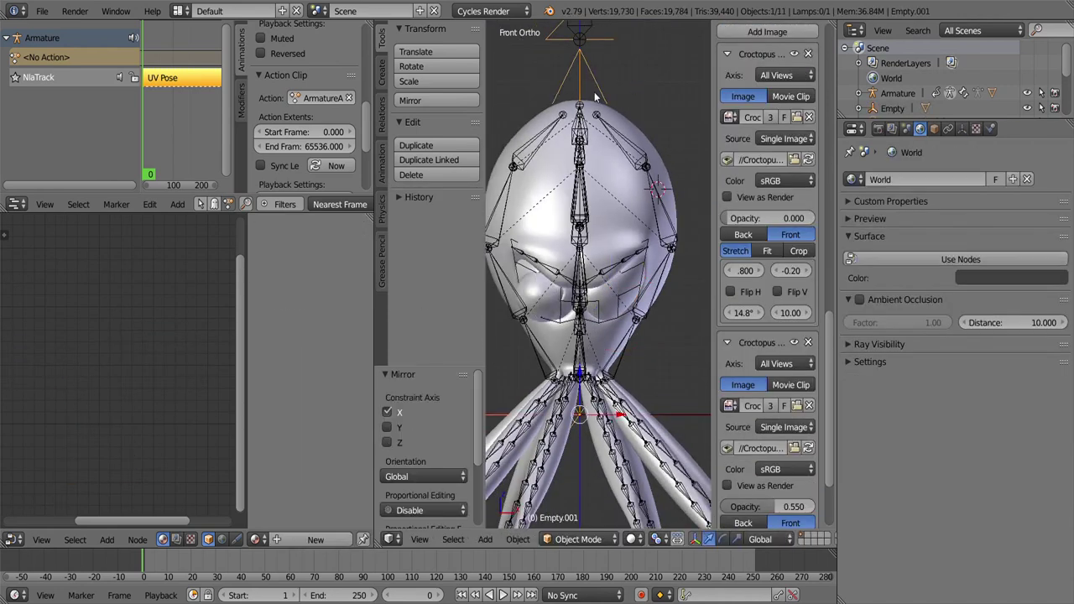
pyautogui.click(962, 130)
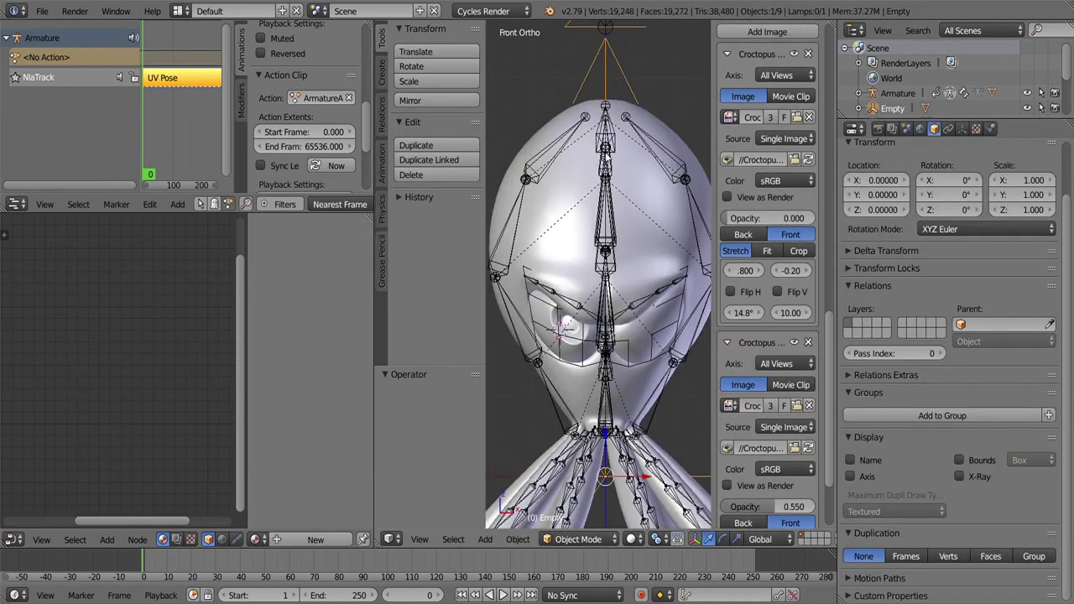
# Step: Make a linked duplicate of the original head, undoing an extra duplicate
pyautogui.rightClick(639, 330)
pyautogui.click(517, 538)
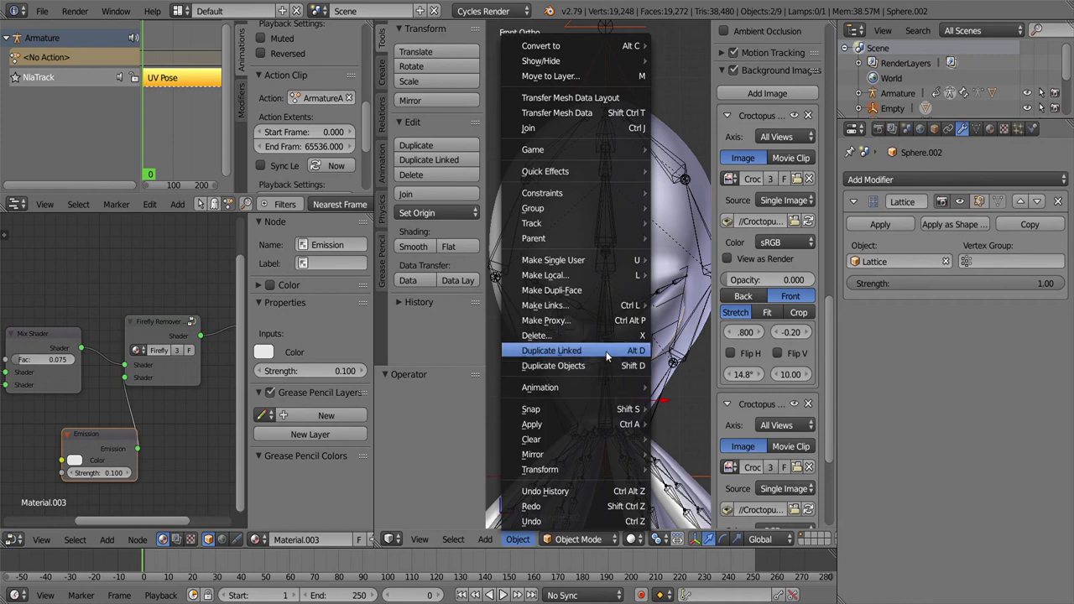
pyautogui.click(606, 351)
pyautogui.press('a')
pyautogui.rightClick(571, 132)
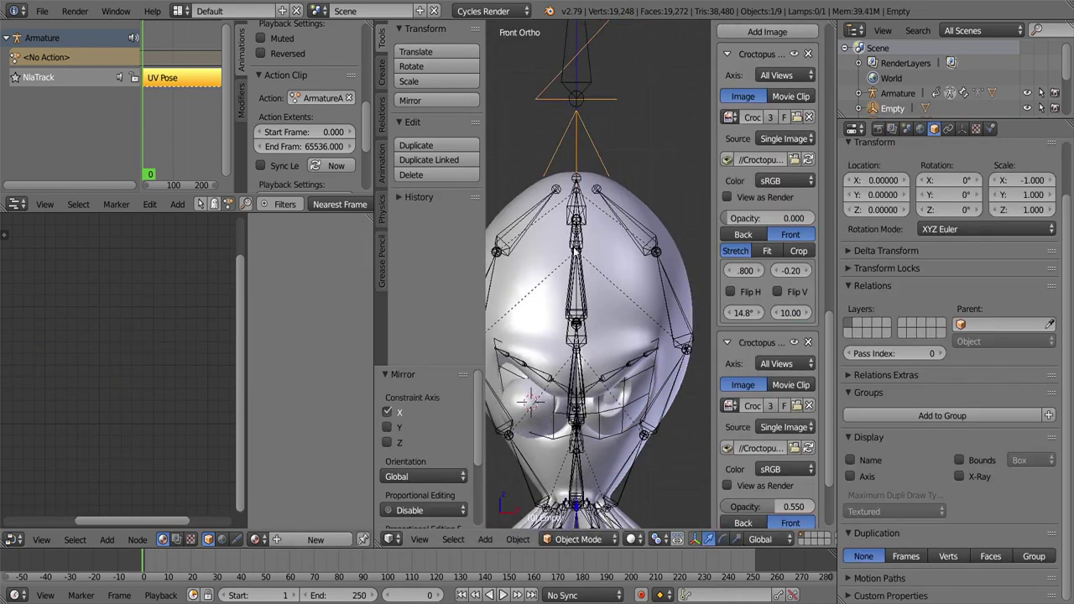
pyautogui.scroll(3)
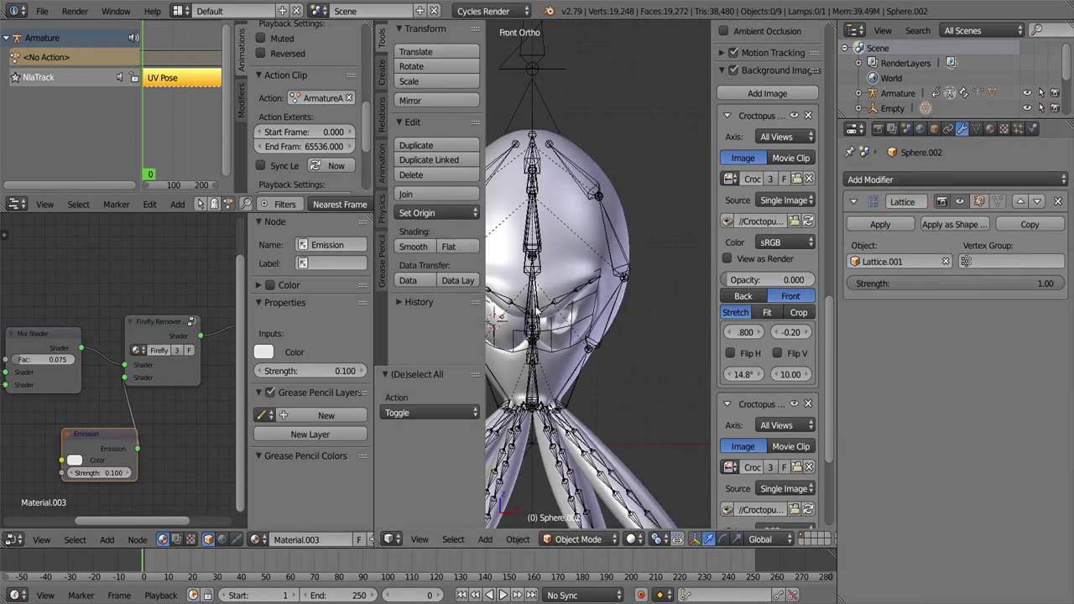
pyautogui.scroll(-3)
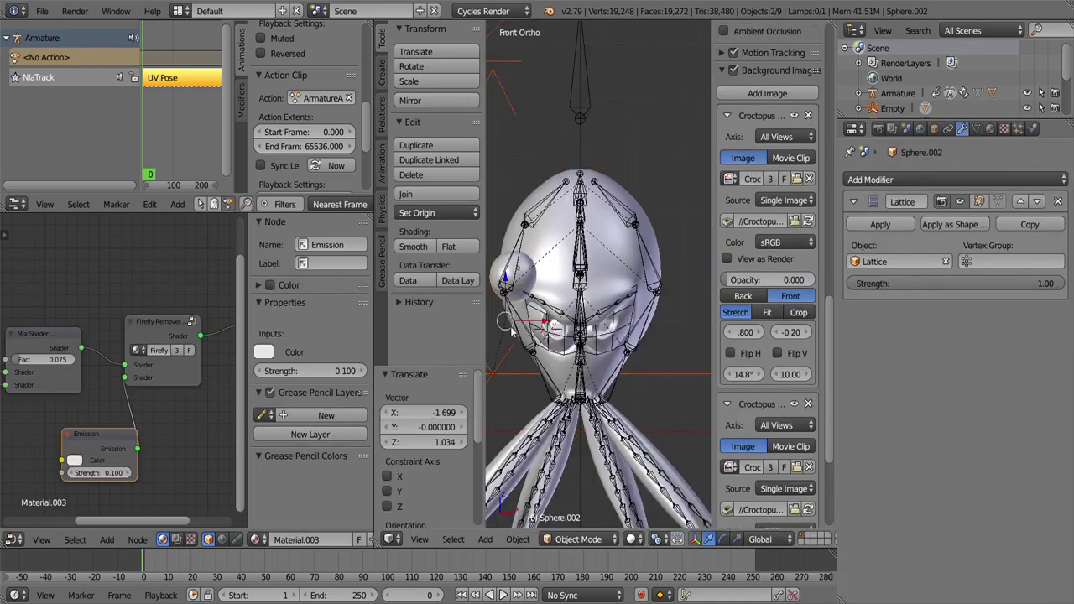
pyautogui.scroll(3)
pyautogui.click(517, 540)
pyautogui.click(650, 369)
pyautogui.hotkey('ctrl', 'z')
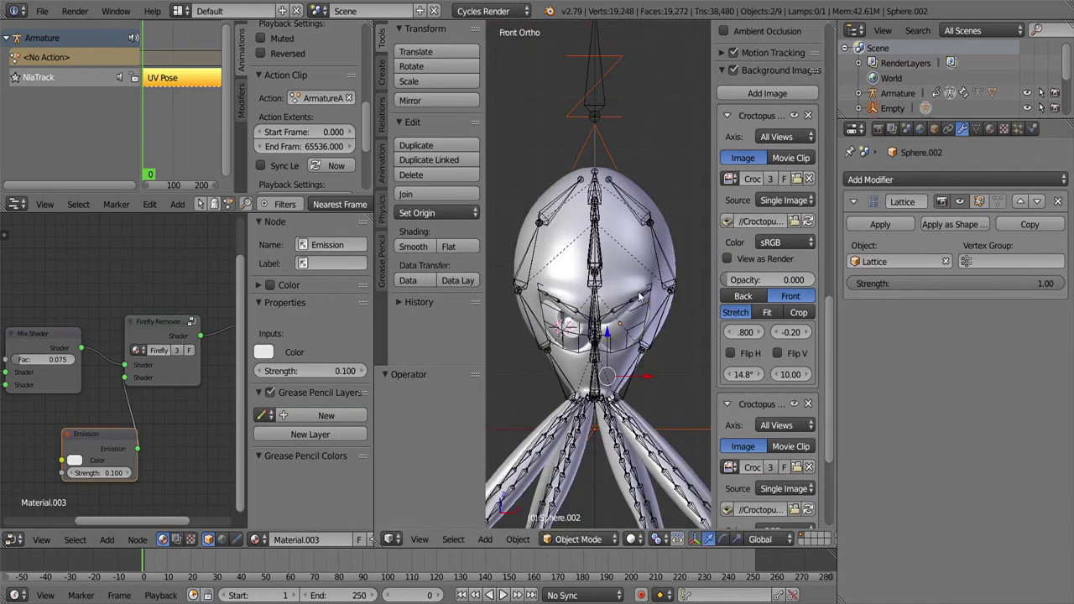
# Step: Duplicate the Empty together with the head, cancelling a stray mirror and scaling
pyautogui.rightClick(616, 118)
pyautogui.hotkey('ctrl', 'm')
pyautogui.press('Escape')
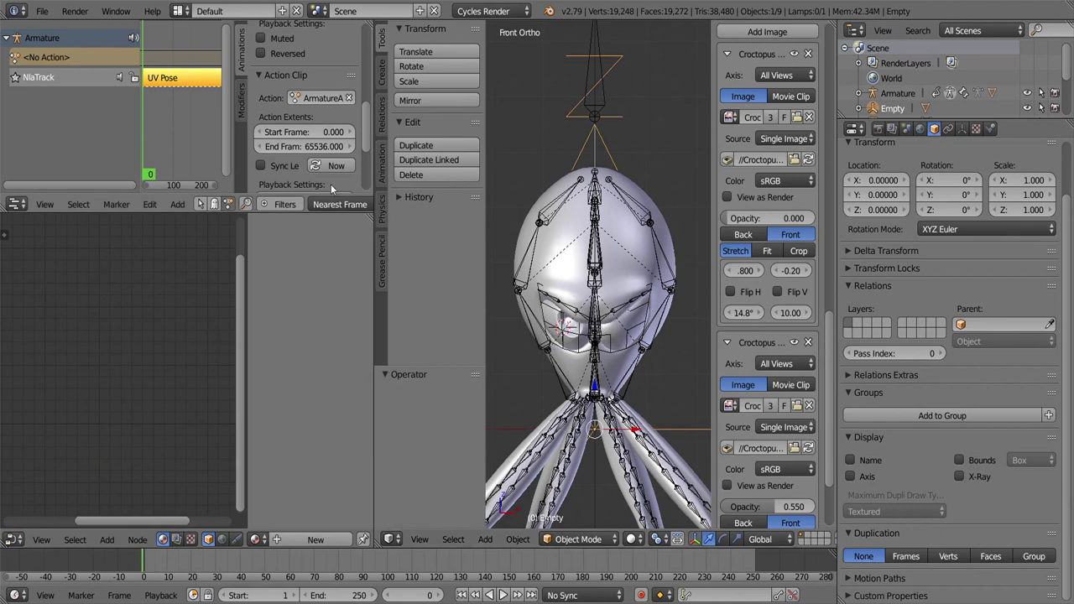
pyautogui.scroll(3)
pyautogui.scroll(-3)
pyautogui.rightClick(606, 369)
pyautogui.hotkey('shift', 'd')
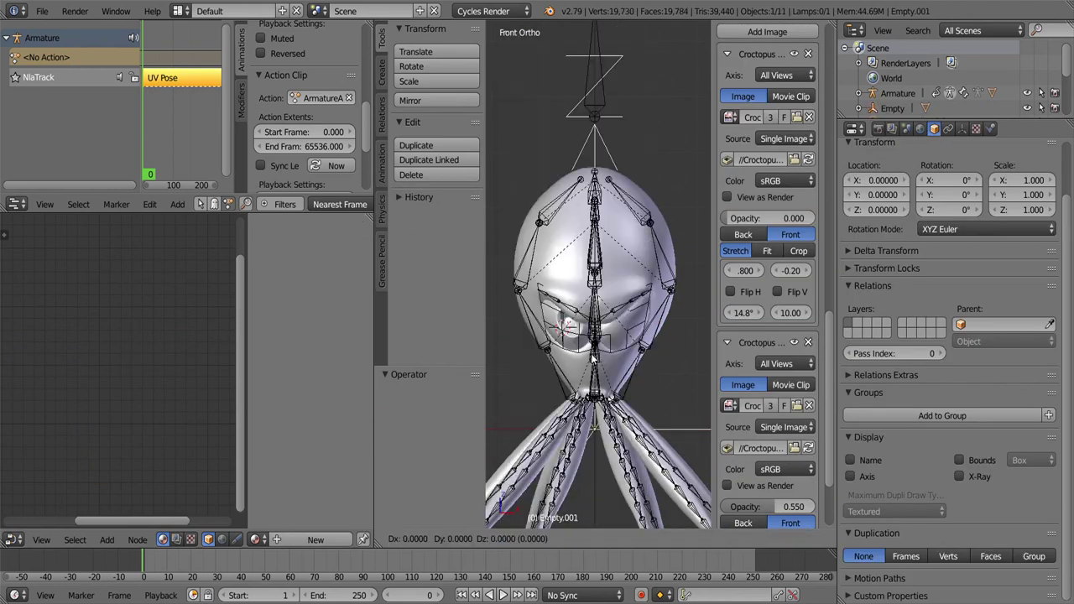
pyautogui.rightClick(586, 181)
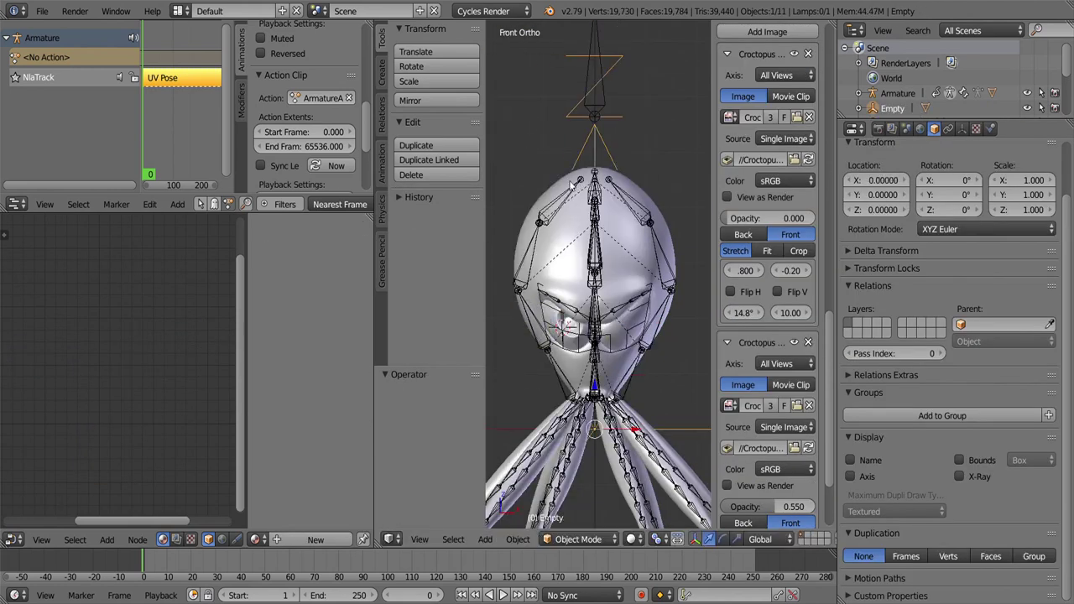
pyautogui.press('Escape')
pyautogui.press('a')
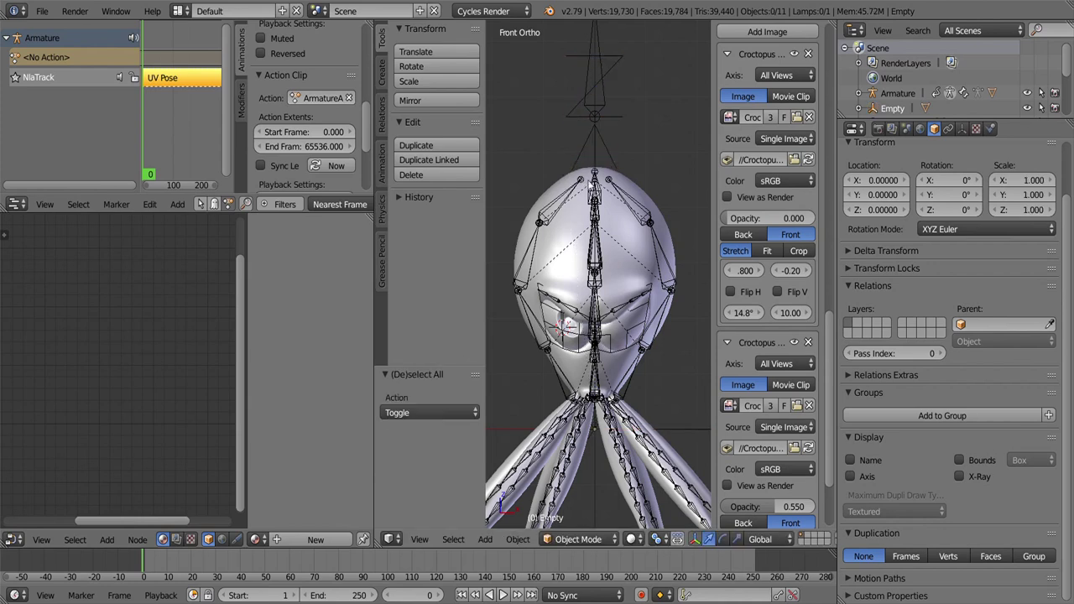
# Step: Mirror the eye objects across the X axis with Object > Mirror
pyautogui.click(517, 538)
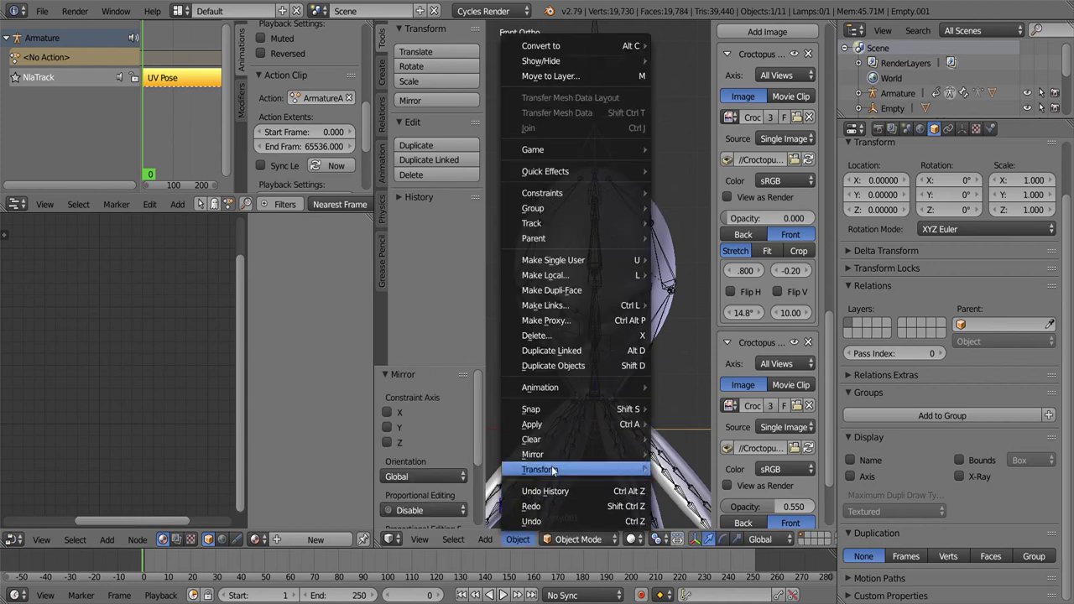
pyautogui.click(686, 474)
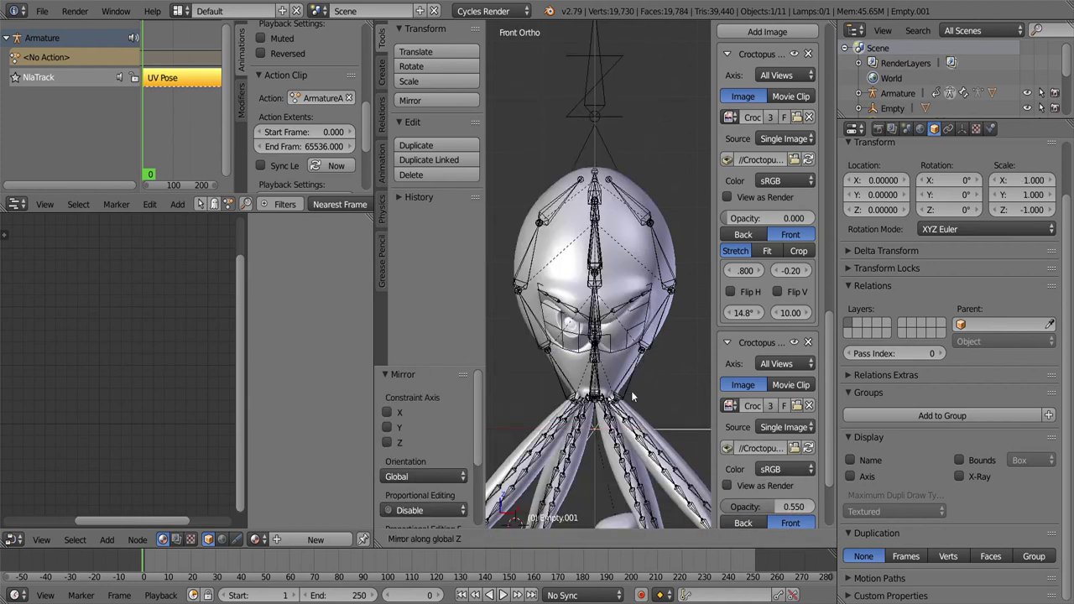
pyautogui.click(634, 396)
pyautogui.press('a')
pyautogui.click(518, 539)
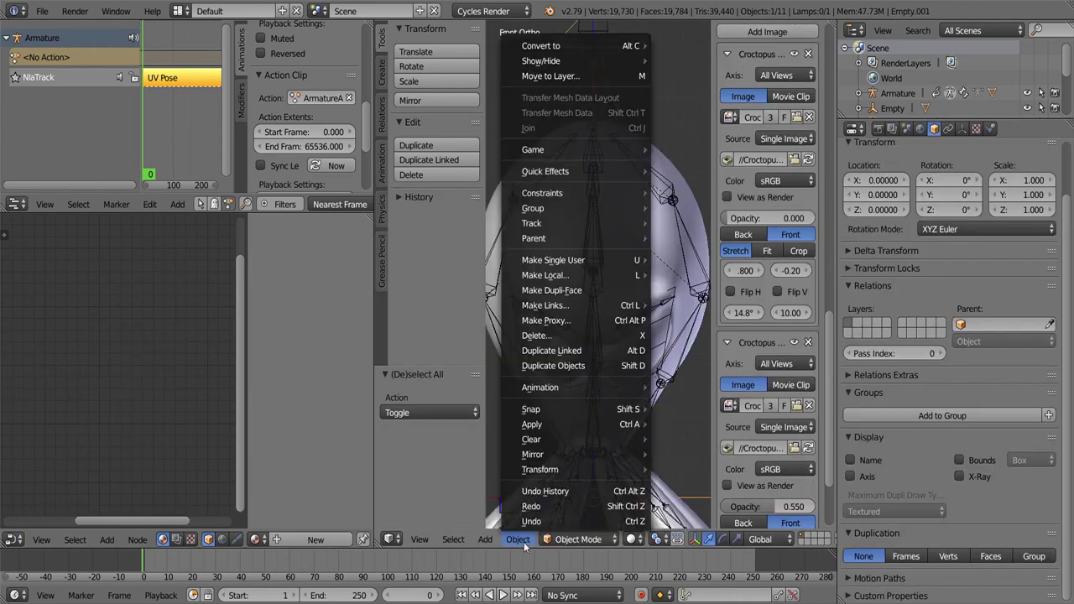
pyautogui.moveTo(532, 454)
pyautogui.click(718, 477)
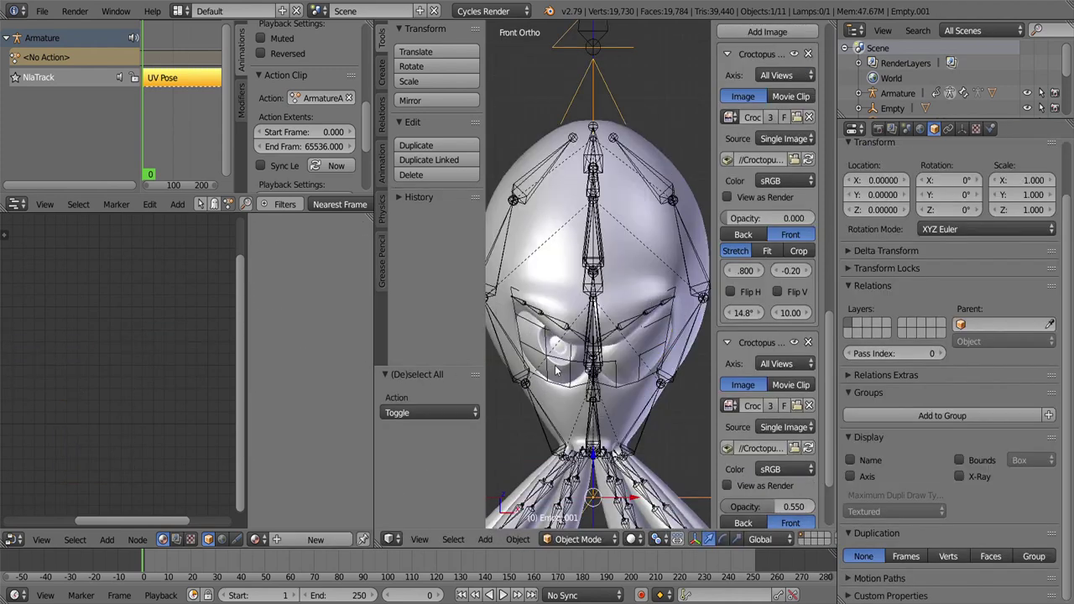
pyautogui.click(517, 538)
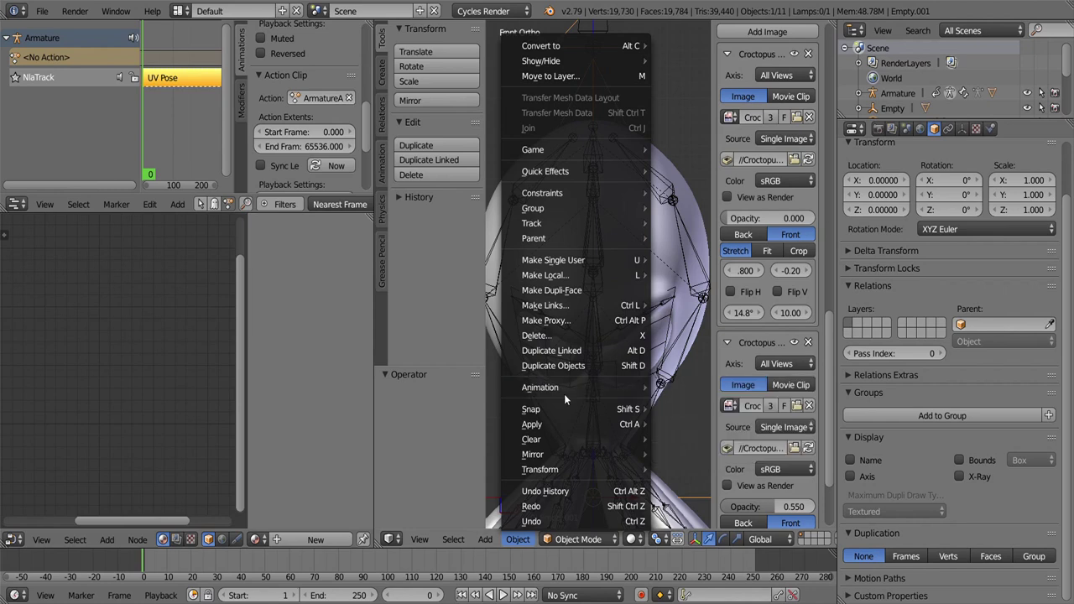
pyautogui.click(719, 474)
# Step: Clear the mirrored eye's parent keeping its transform and delete the leftover objects
pyautogui.rightClick(557, 373)
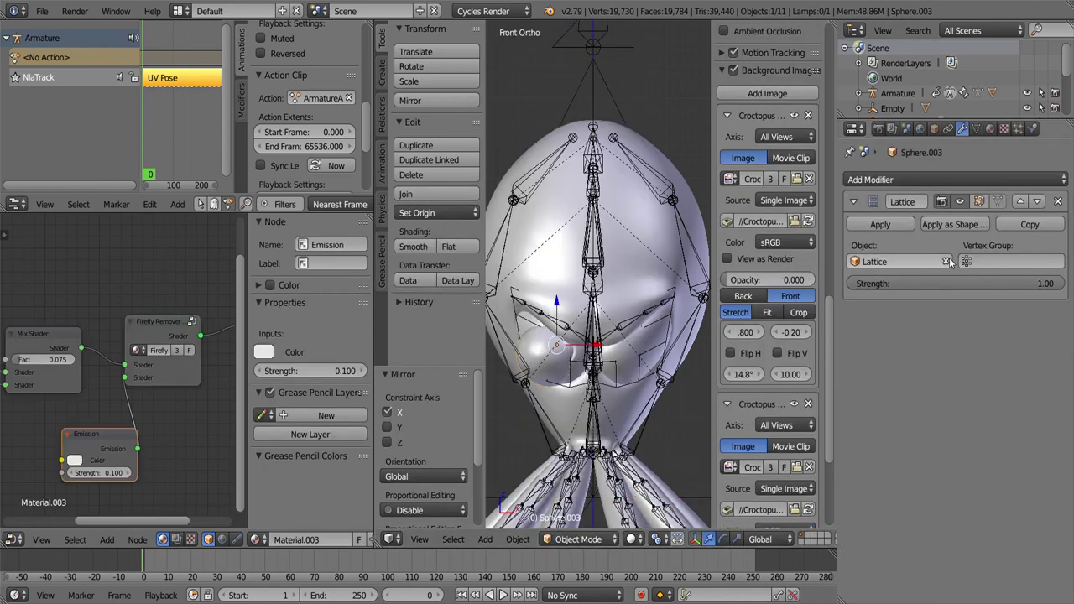
pyautogui.press('a')
pyautogui.scroll(3)
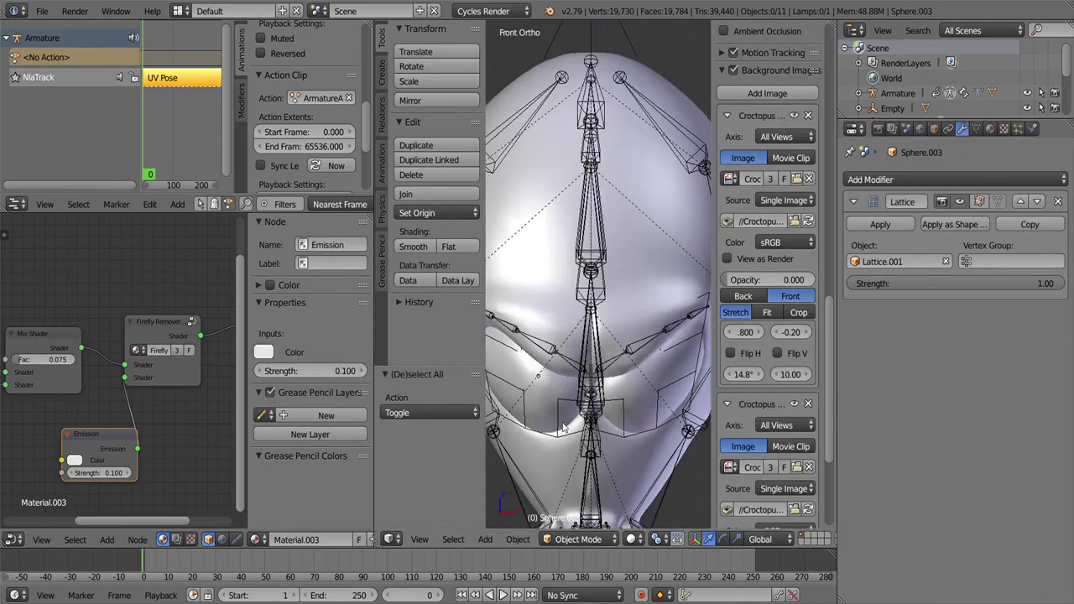
pyautogui.scroll(3)
pyautogui.click(662, 364)
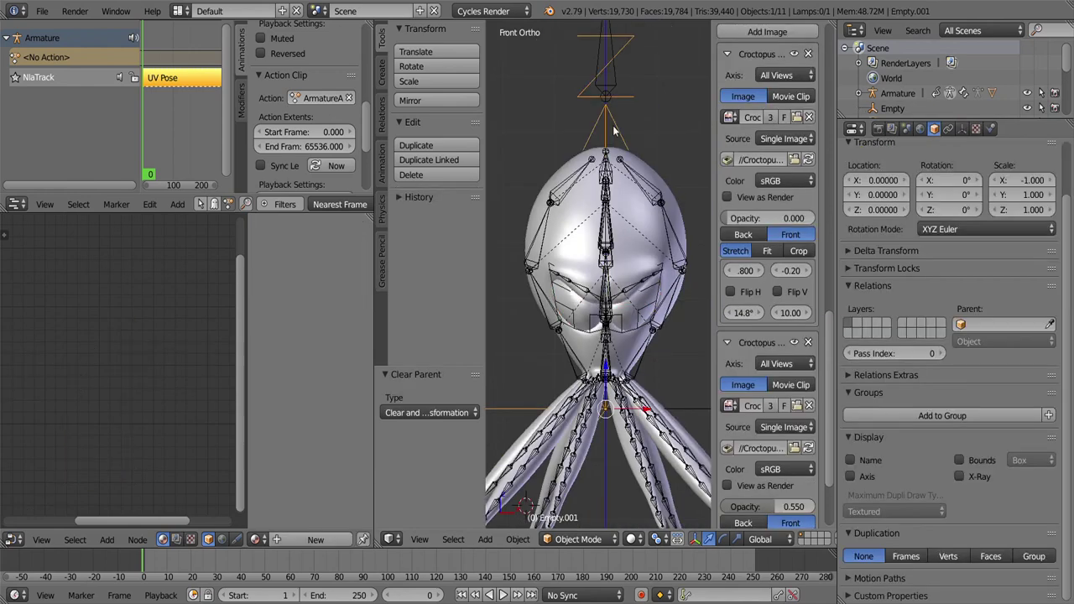
pyautogui.press('Delete')
# Step: Check both eyes in Rendered shading from a three-quarter angle, then return to solid
pyautogui.click(635, 539)
pyautogui.click(659, 439)
pyautogui.scroll(-3)
pyautogui.moveTo(490, 408); pyautogui.dragTo(606, 423)
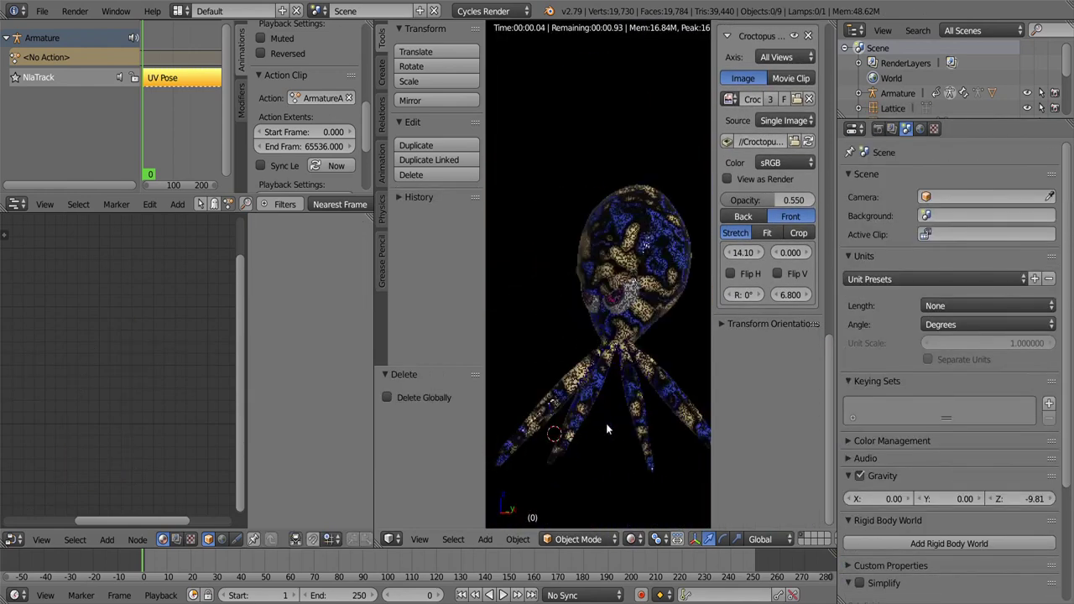
pyautogui.scroll(3)
pyautogui.scroll(-3)
pyautogui.moveTo(552, 366); pyautogui.dragTo(605, 521)
pyautogui.scroll(3)
pyautogui.click(653, 488)
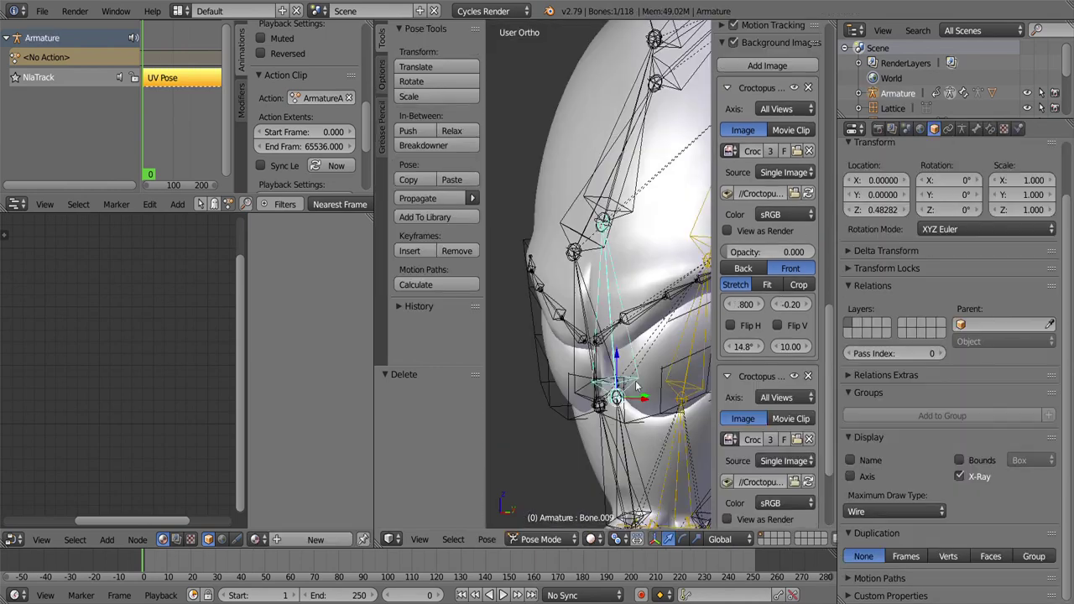
# Step: Set Maximum Draw Type to Wire for both eye spheres
pyautogui.click(894, 545)
pyautogui.click(856, 510)
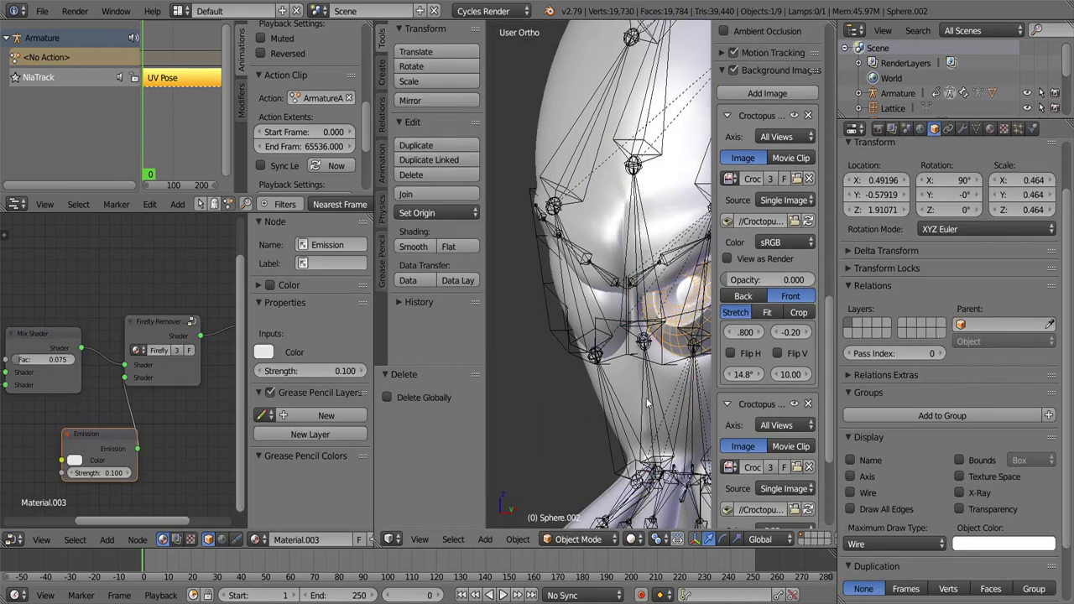
pyautogui.rightClick(625, 286)
pyautogui.click(894, 545)
pyautogui.click(855, 510)
pyautogui.press('KP_1')
pyautogui.scroll(-3)
pyautogui.scroll(3)
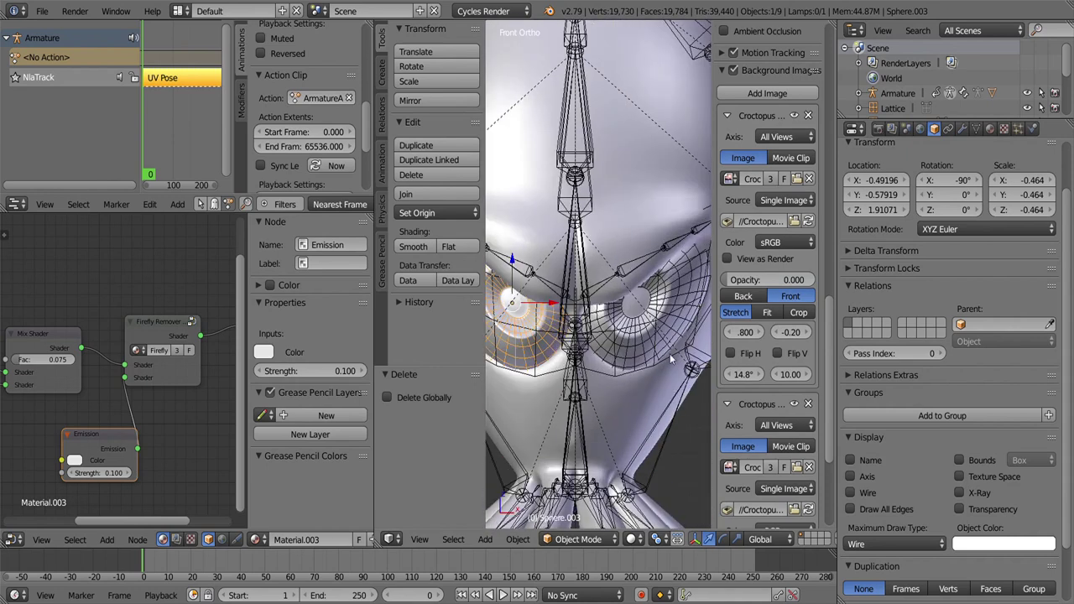
# Step: Select the eye sphere and snap the 3D cursor to its centre with Shift+S
pyautogui.rightClick(597, 363)
pyautogui.hotkey('ctrl', 'Tab')
pyautogui.moveTo(597, 362); pyautogui.dragTo(547, 394)
pyautogui.rightClick(637, 261)
pyautogui.rightClick(650, 231)
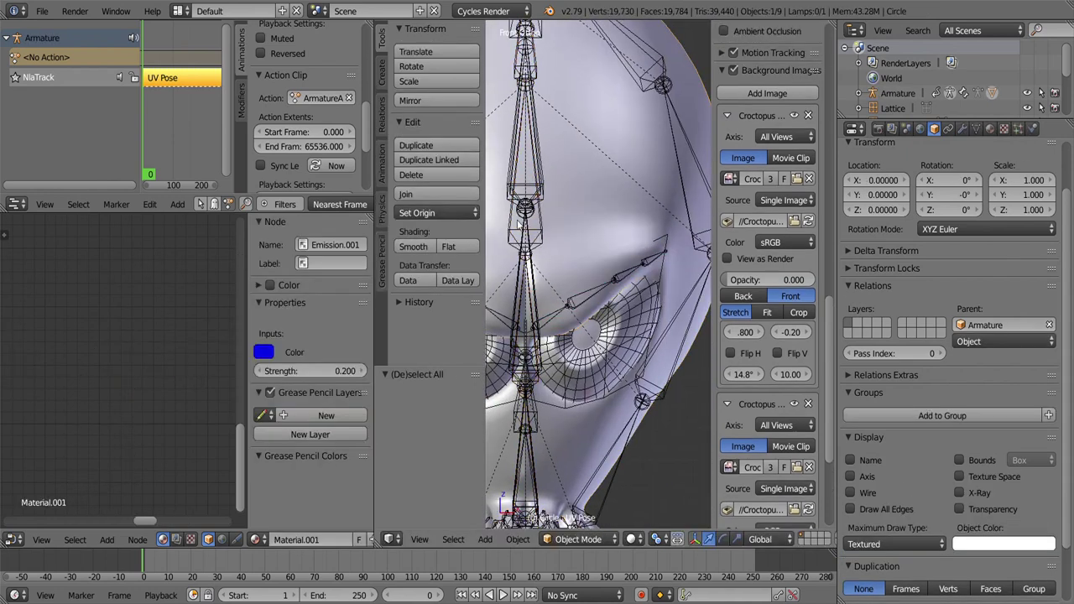
pyautogui.click(541, 538)
pyautogui.click(540, 520)
pyautogui.hotkey('shift', 's')
# Step: Add a bone at the eye's centre and extrude the left eye bone from it
pyautogui.click(591, 346)
pyautogui.rightClick(516, 250)
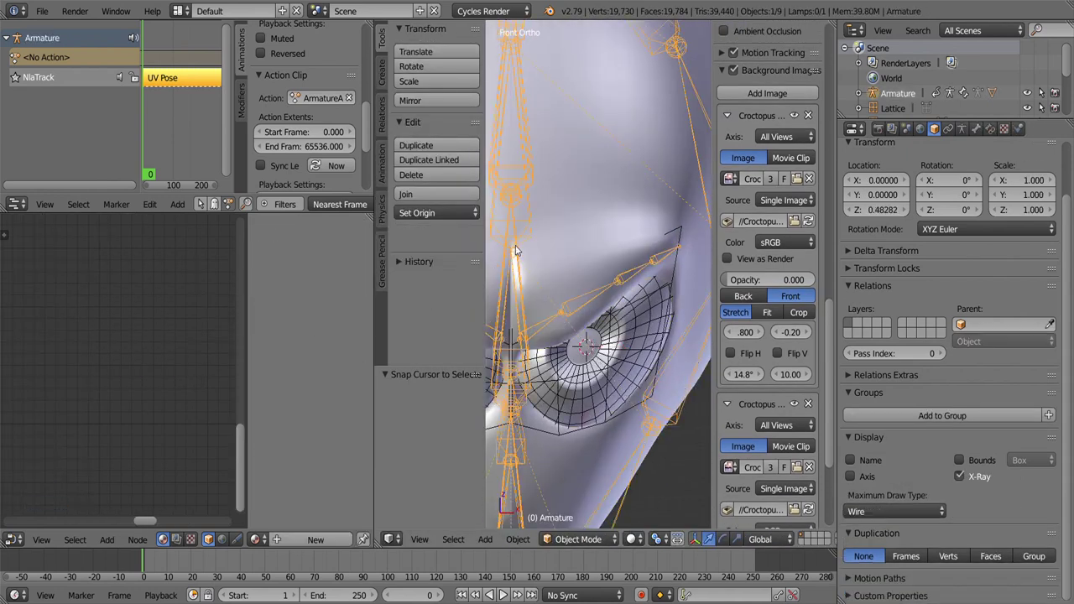
pyautogui.click(577, 505)
pyautogui.moveTo(577, 505); pyautogui.dragTo(588, 377)
pyautogui.hotkey('shift', 'a')
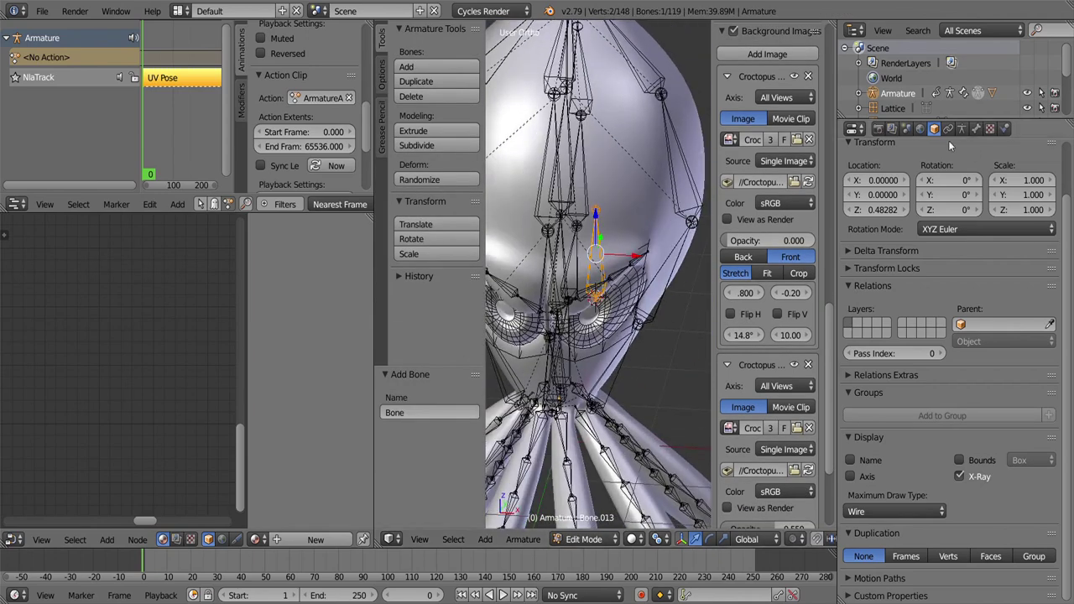
pyautogui.press('KP_Decimal')
pyautogui.press('KP_3')
pyautogui.press('e')
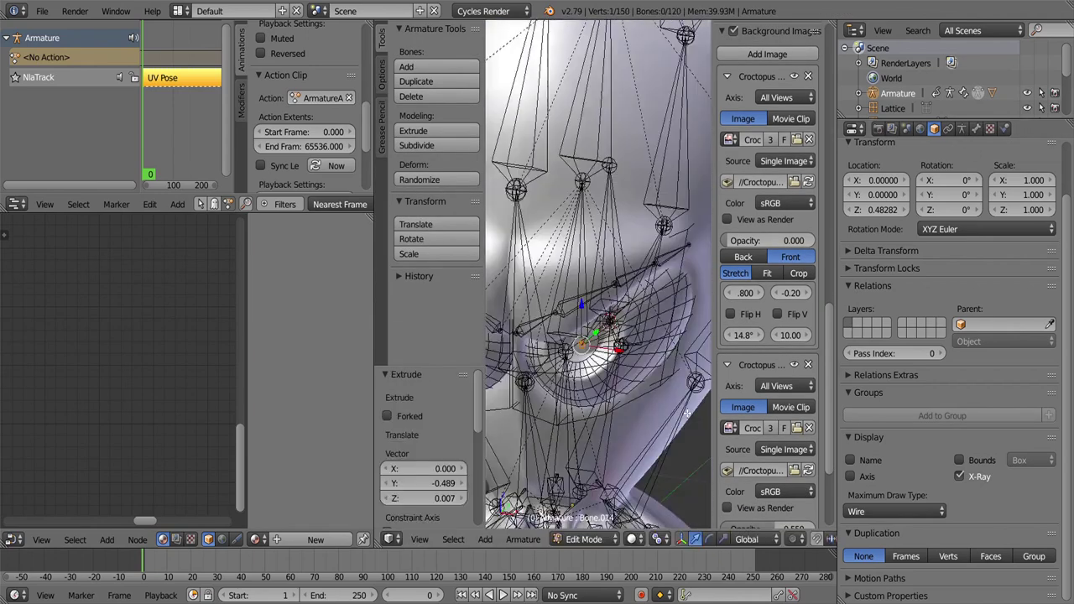
pyautogui.click(493, 387)
pyautogui.moveTo(493, 387); pyautogui.dragTo(599, 330)
# Step: Switch to Normal transform orientation and parent the eye bone with Keep Offset
pyautogui.click(746, 539)
pyautogui.click(755, 495)
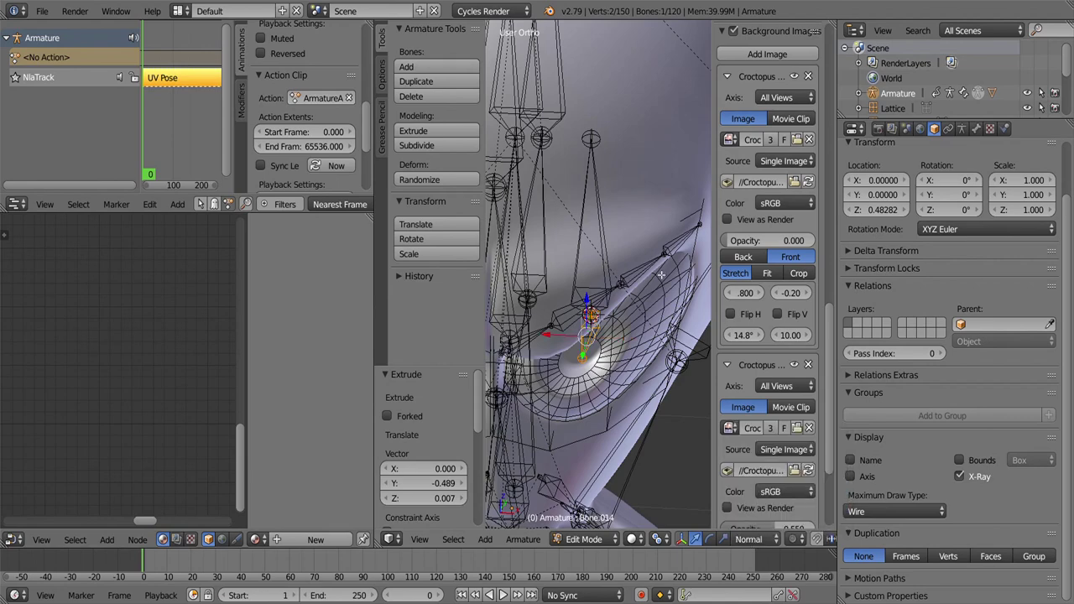
pyautogui.scroll(3)
pyautogui.scroll(3)
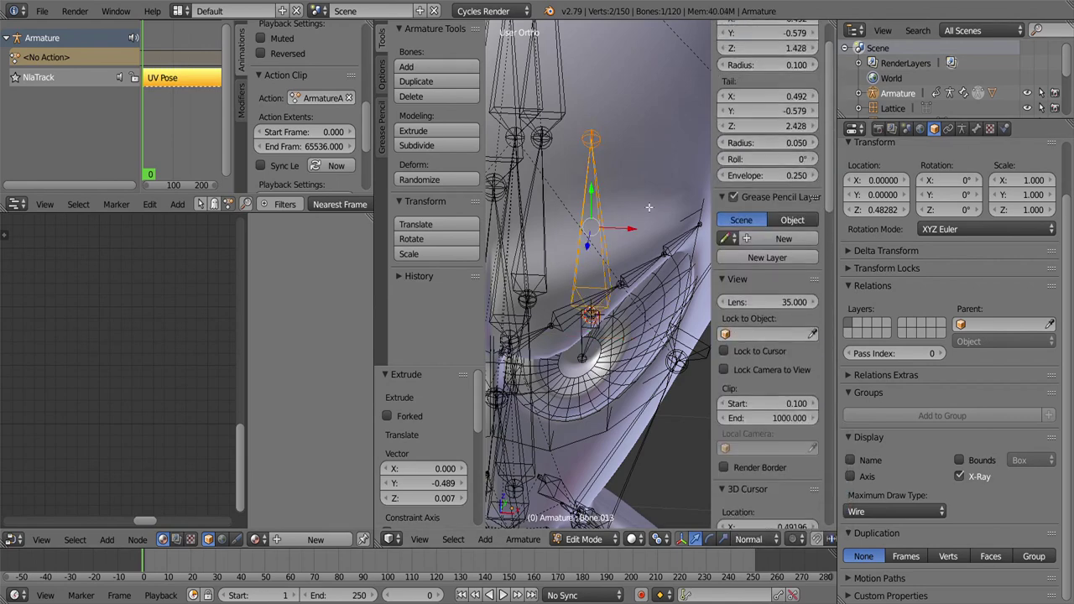
pyautogui.moveTo(649, 208); pyautogui.dragTo(584, 258)
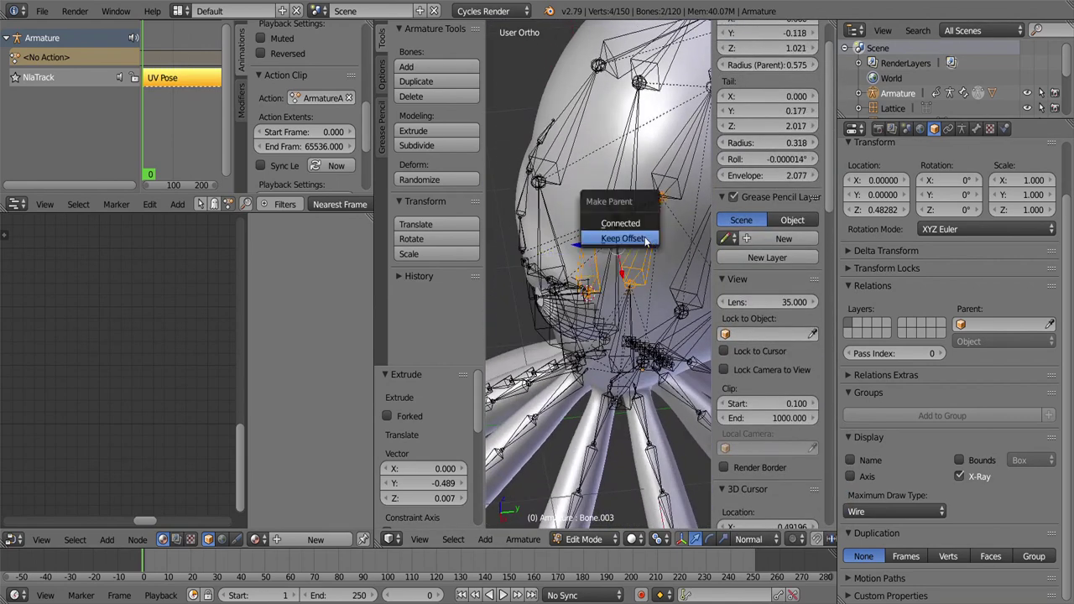
pyautogui.click(645, 241)
# Step: Untick Deform on the eye bones and copy that setting to all selected bones
pyautogui.scroll(3)
pyautogui.press('a')
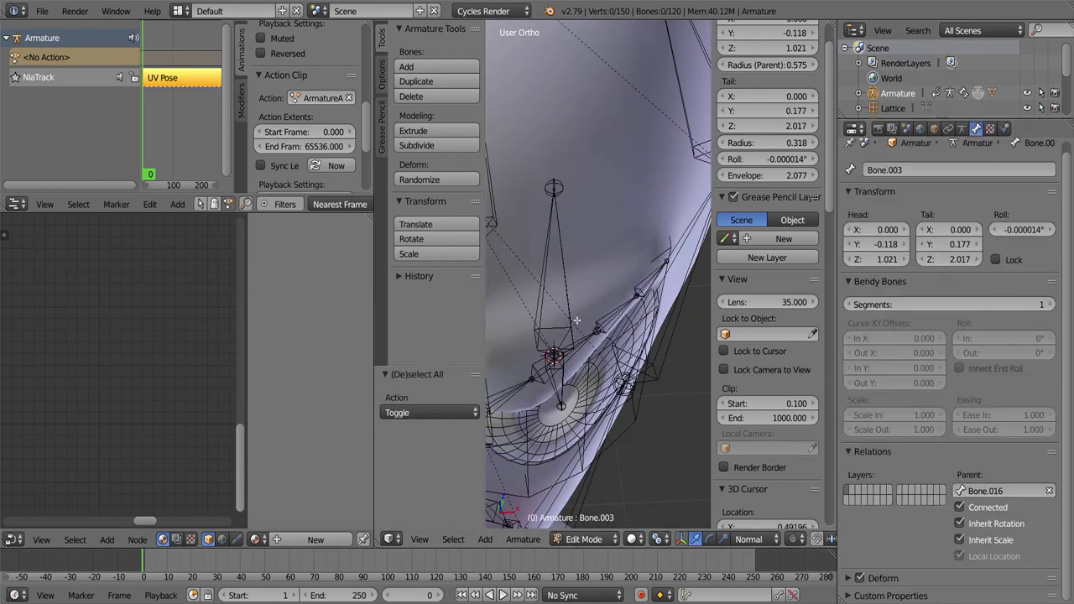
pyautogui.rightClick(863, 577)
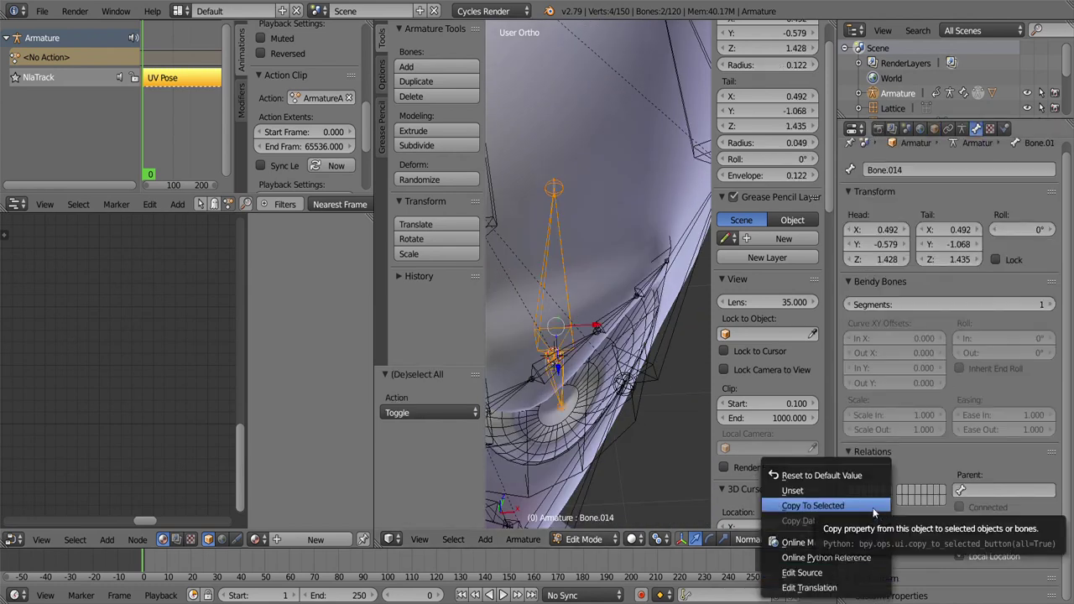
pyautogui.click(873, 506)
pyautogui.write('L')
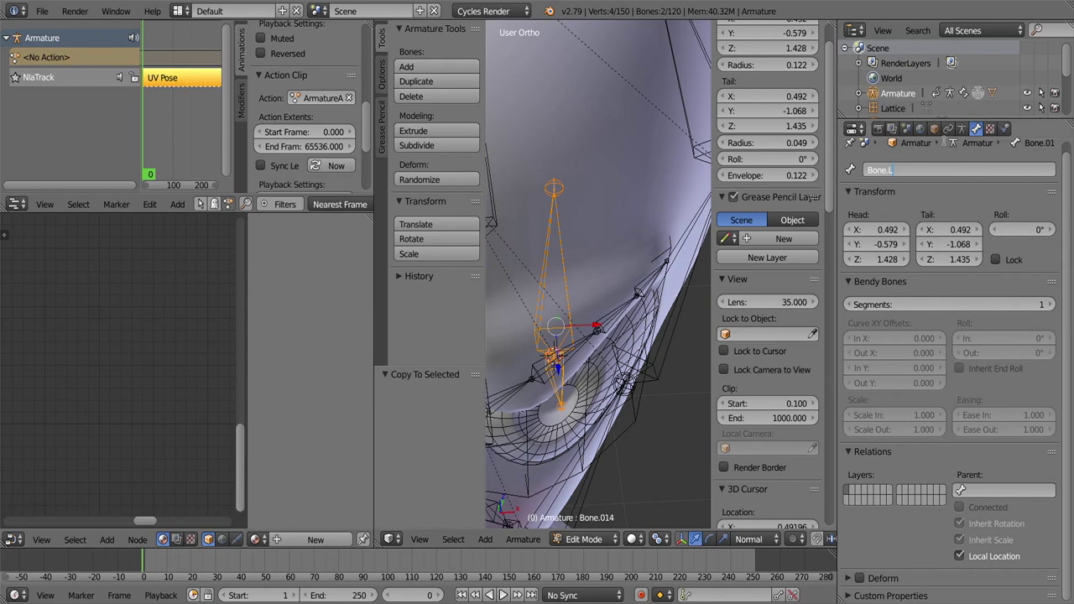
pyautogui.rightClick(878, 170)
pyautogui.click(876, 175)
# Step: Symmetrize to mirror the eye bone to X -0.492 and return to Object Mode
pyautogui.press('a')
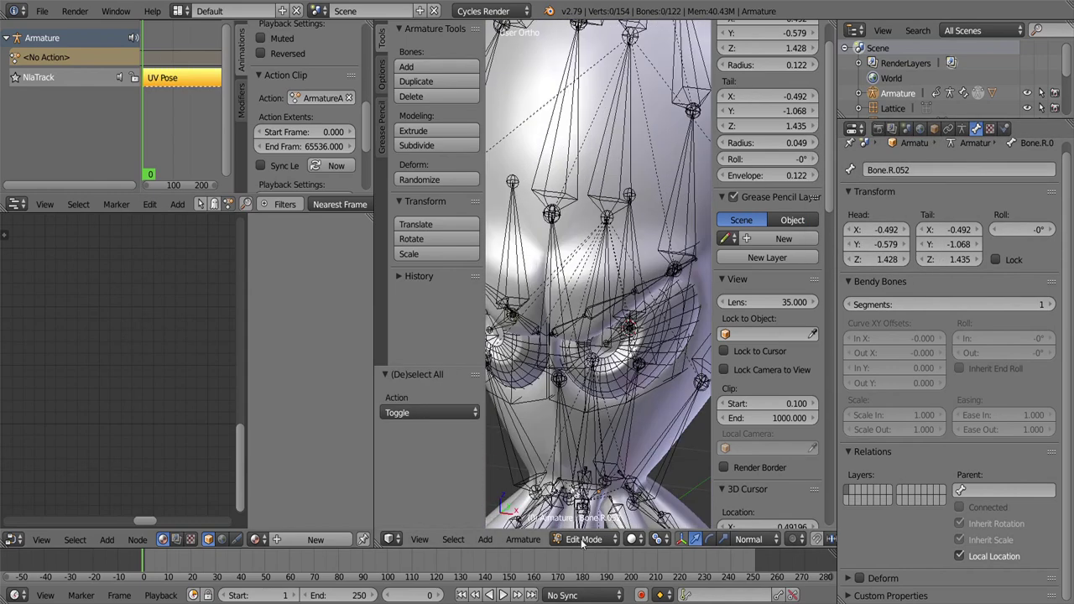
pyautogui.press('Tab')
pyautogui.scroll(3)
# Step: Parent the eye lattice to its eye bone with Ctrl+P > Bone
pyautogui.rightClick(625, 331)
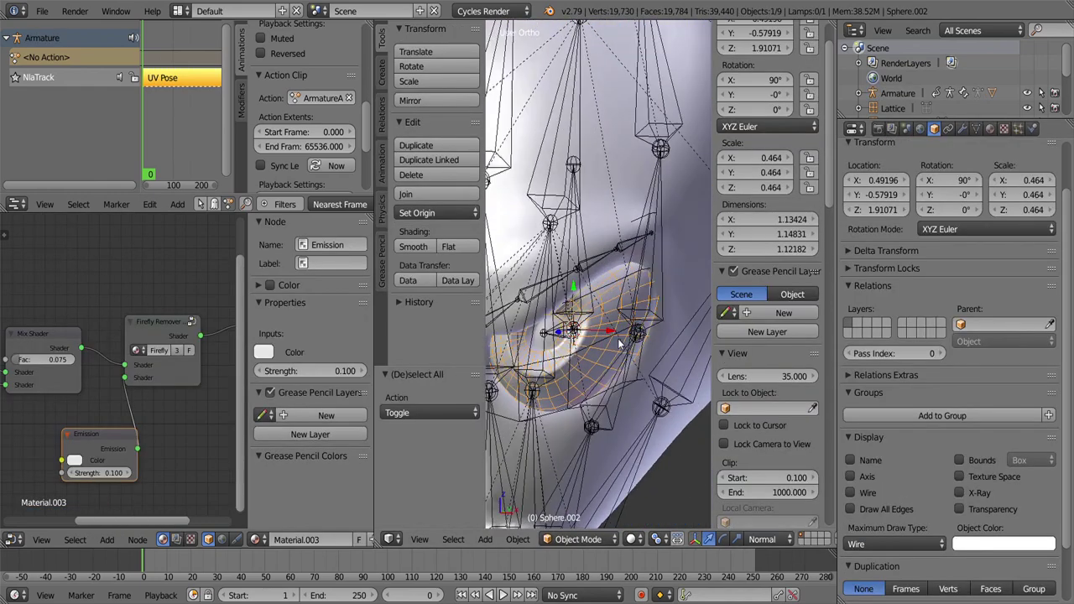
pyautogui.moveTo(619, 344); pyautogui.dragTo(651, 339)
pyautogui.moveTo(656, 270); pyautogui.dragTo(617, 403)
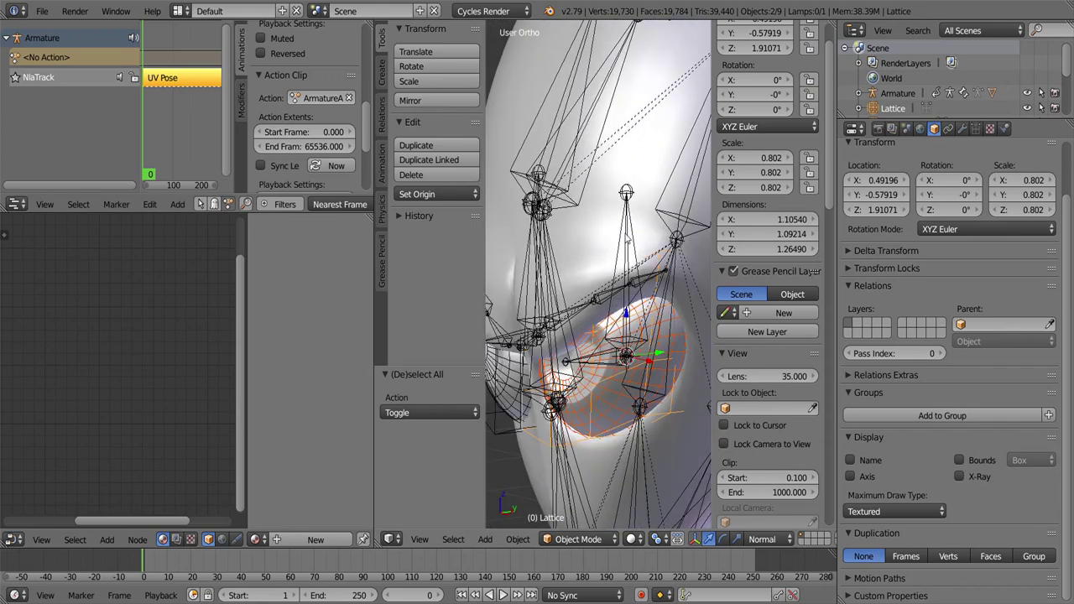
pyautogui.rightClick(607, 440)
pyautogui.hotkey('ctrl', 'Tab')
pyautogui.moveTo(607, 440); pyautogui.dragTo(635, 427)
pyautogui.rightClick(636, 427)
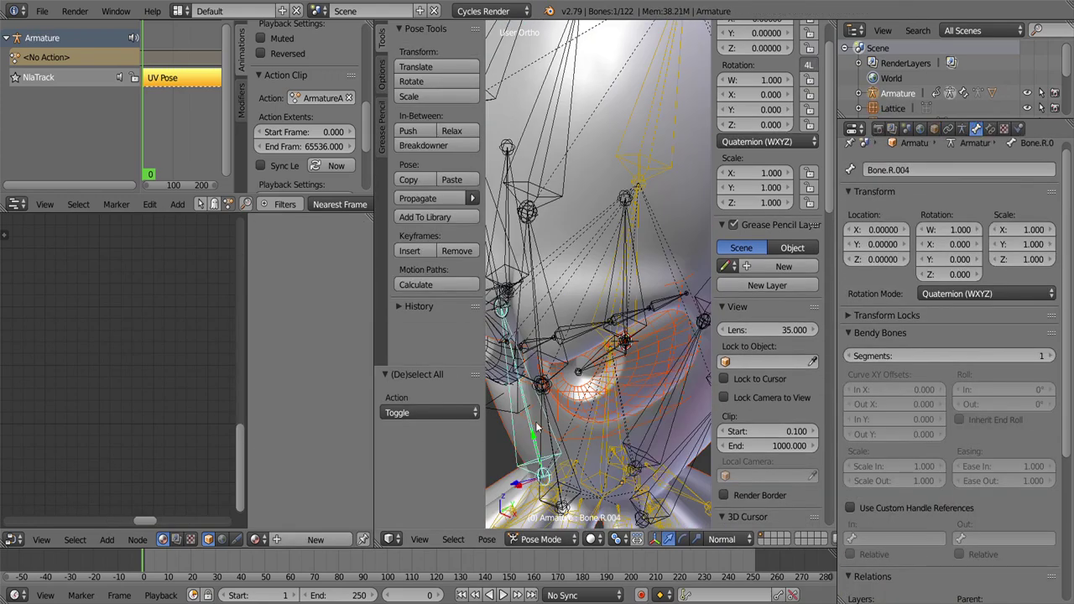
pyautogui.hotkey('ctrl', 'Tab')
pyautogui.rightClick(607, 441)
pyautogui.moveTo(536, 428); pyautogui.dragTo(594, 376)
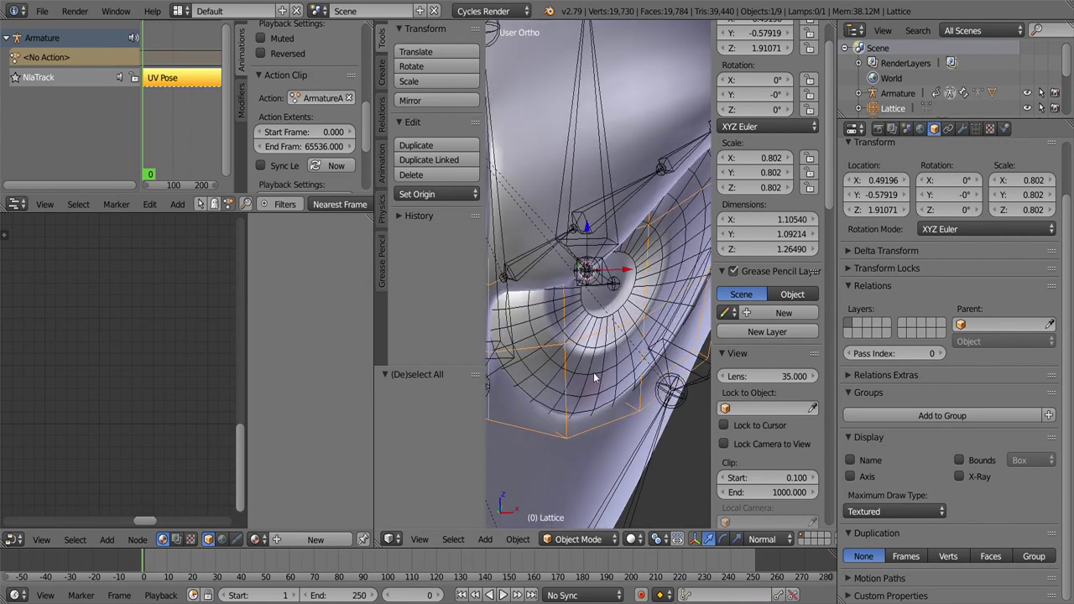
pyautogui.hotkey('ctrl', 'p')
pyautogui.click(536, 401)
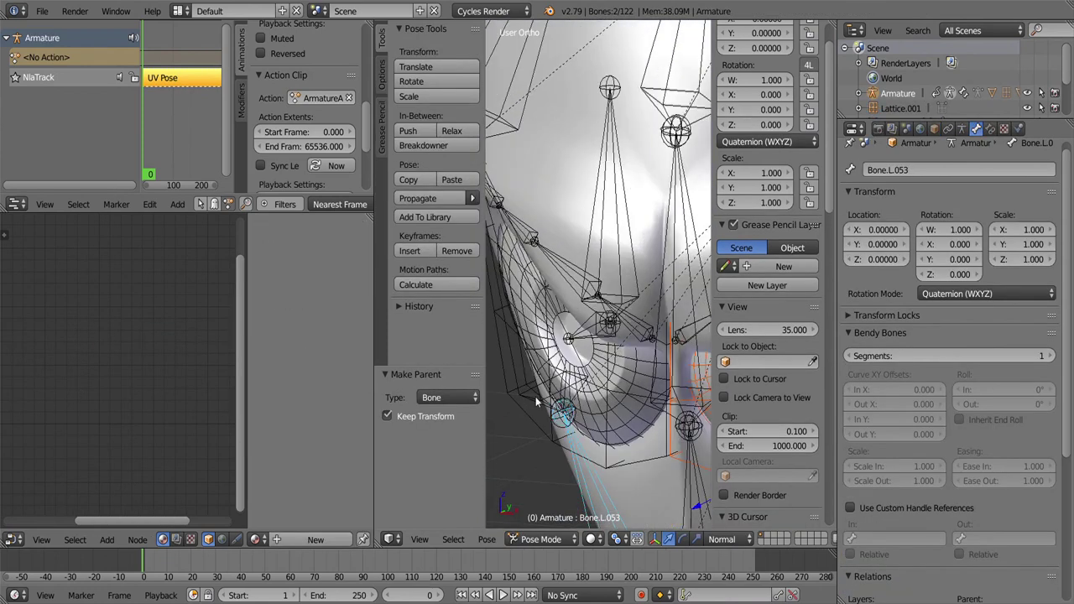
# Step: Select the right eye bone Bone.R.053 and put the armature in Edit Mode
pyautogui.rightClick(622, 245)
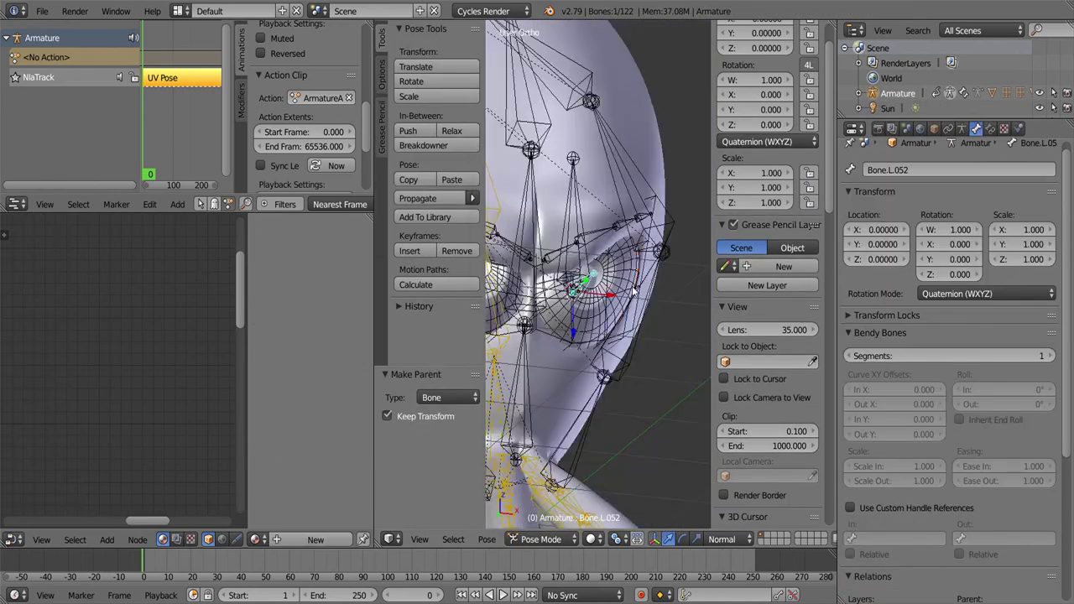
pyautogui.moveTo(569, 394); pyautogui.dragTo(561, 312)
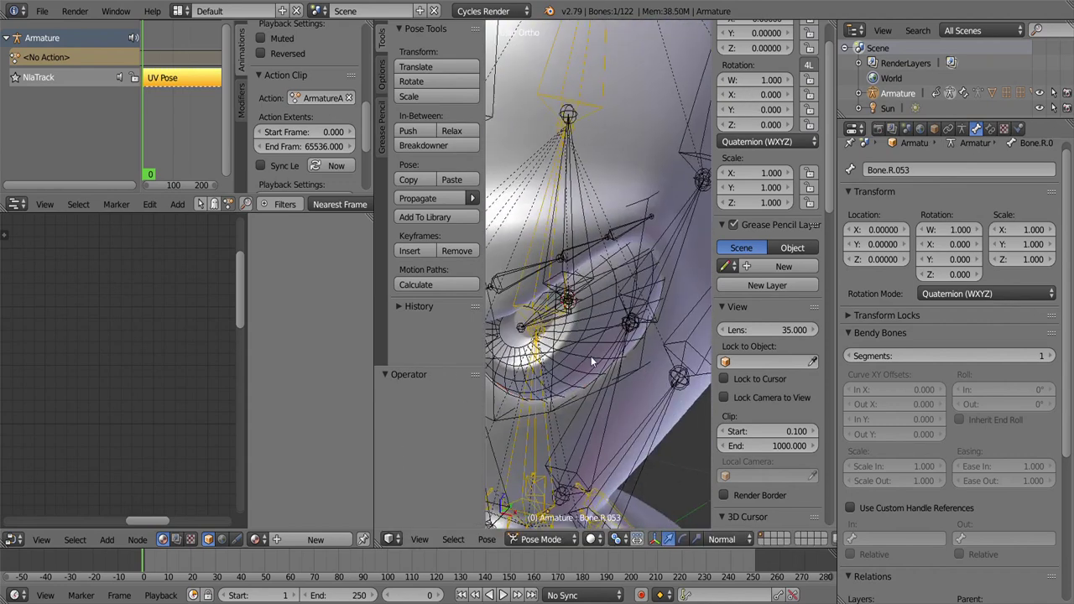
pyautogui.click(541, 539)
pyautogui.click(550, 521)
pyautogui.press('Tab')
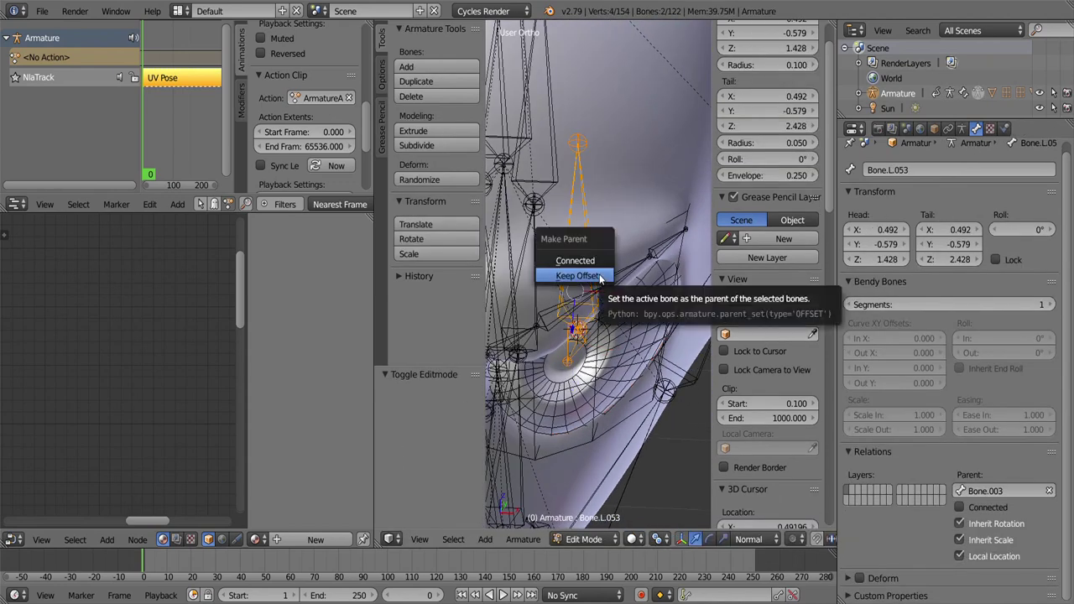
# Step: Parent both eye bones to Bone.003 with Keep Offset and test the head in Pose Mode
pyautogui.click(601, 277)
pyautogui.click(620, 290)
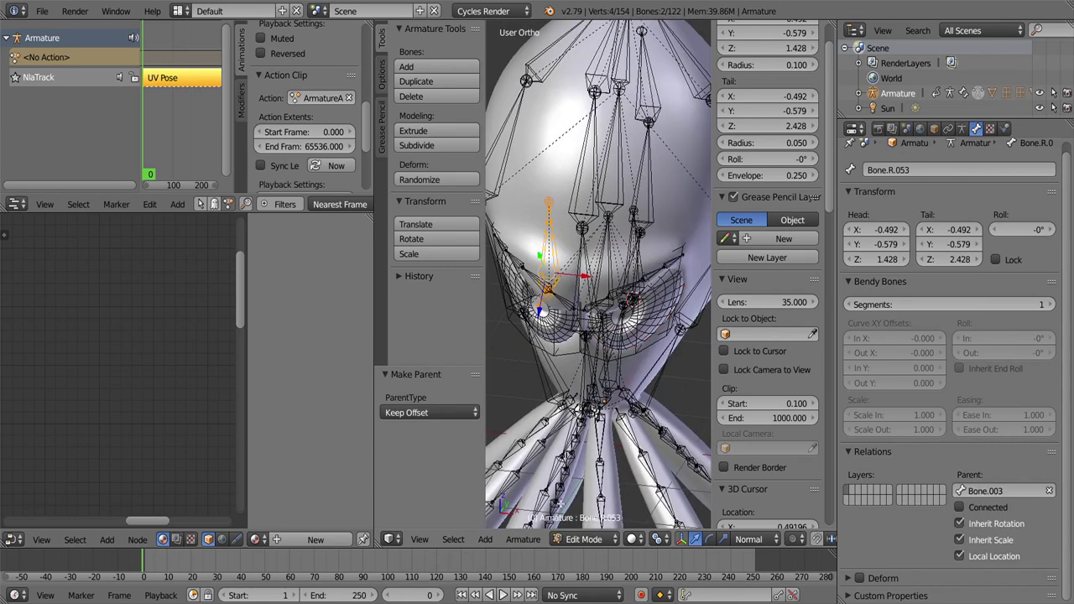
pyautogui.hotkey('ctrl', 'Tab')
pyautogui.press('g')
pyautogui.rightClick(629, 267)
pyautogui.press('KP_1')
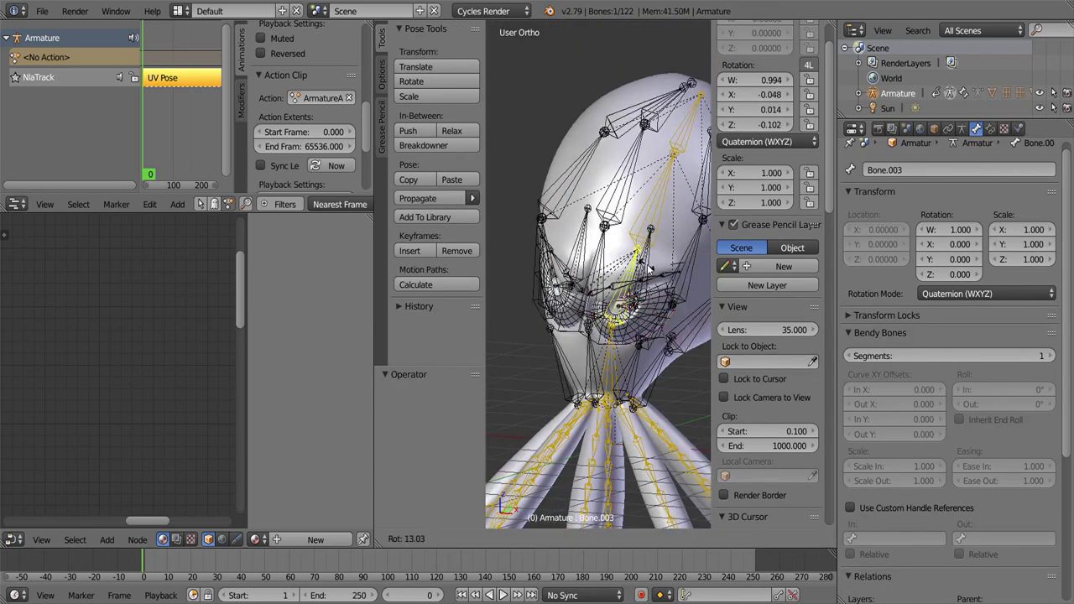
# Step: Save the scene as successive numbered versions up to Croctopus11.blend
pyautogui.click(42, 11)
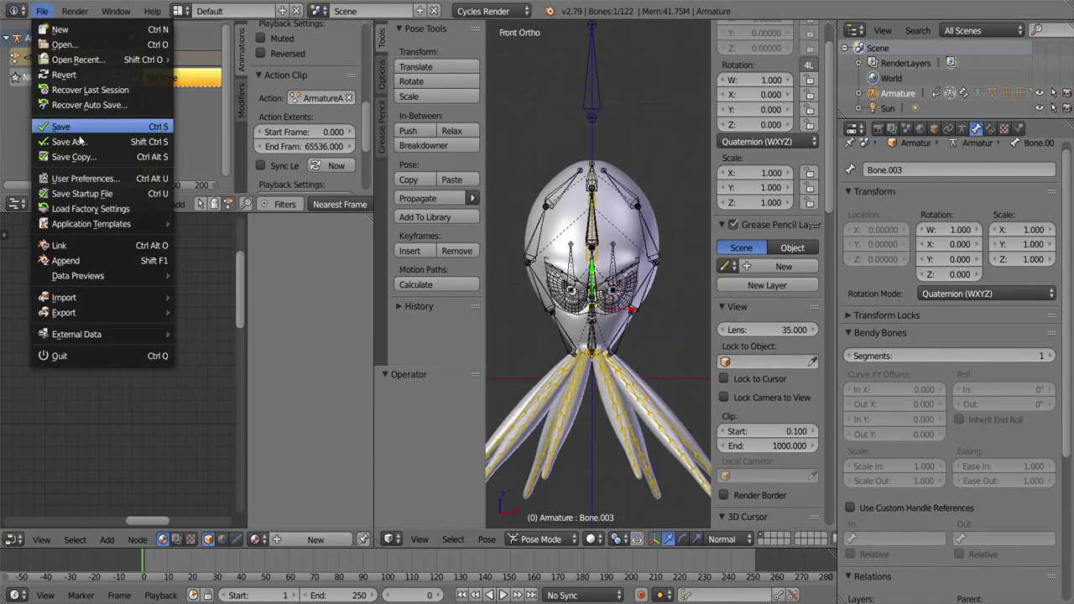
pyautogui.click(50, 139)
pyautogui.click(1062, 50)
pyautogui.click(42, 11)
pyautogui.click(72, 62)
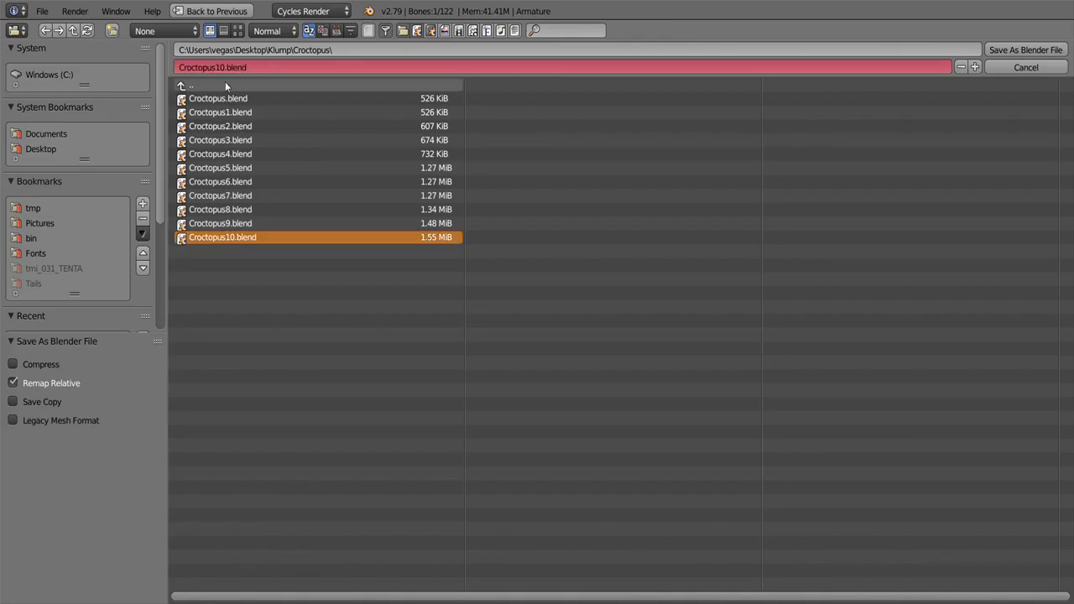
pyautogui.click(1066, 50)
pyautogui.click(42, 11)
pyautogui.click(73, 63)
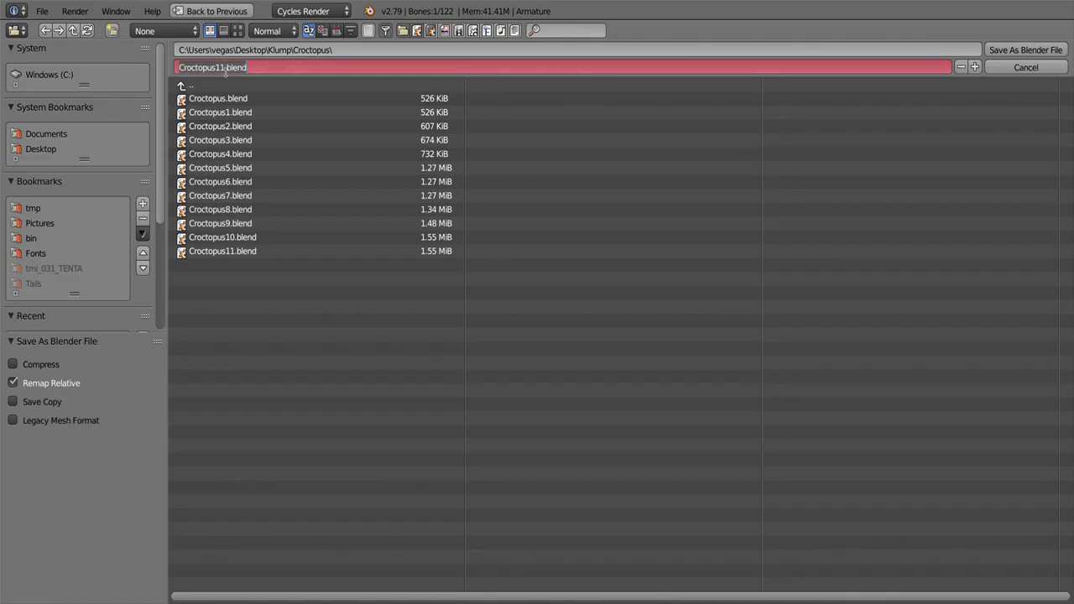
pyautogui.click(1062, 46)
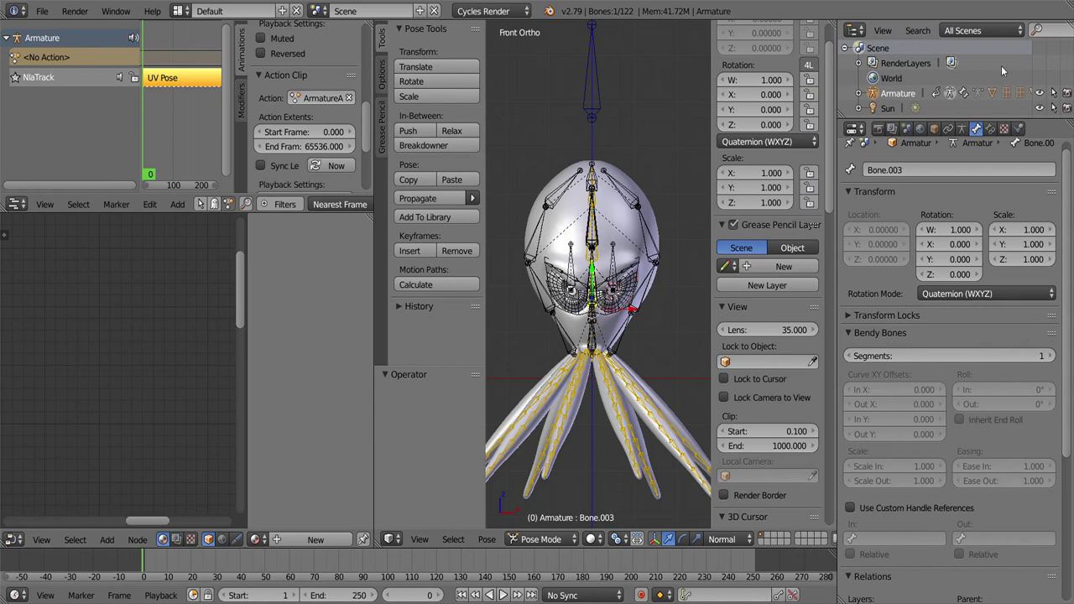
# Step: Turn the lower-left area into a Dope Sheet and select a tentacle bone
pyautogui.click(13, 540)
pyautogui.click(59, 465)
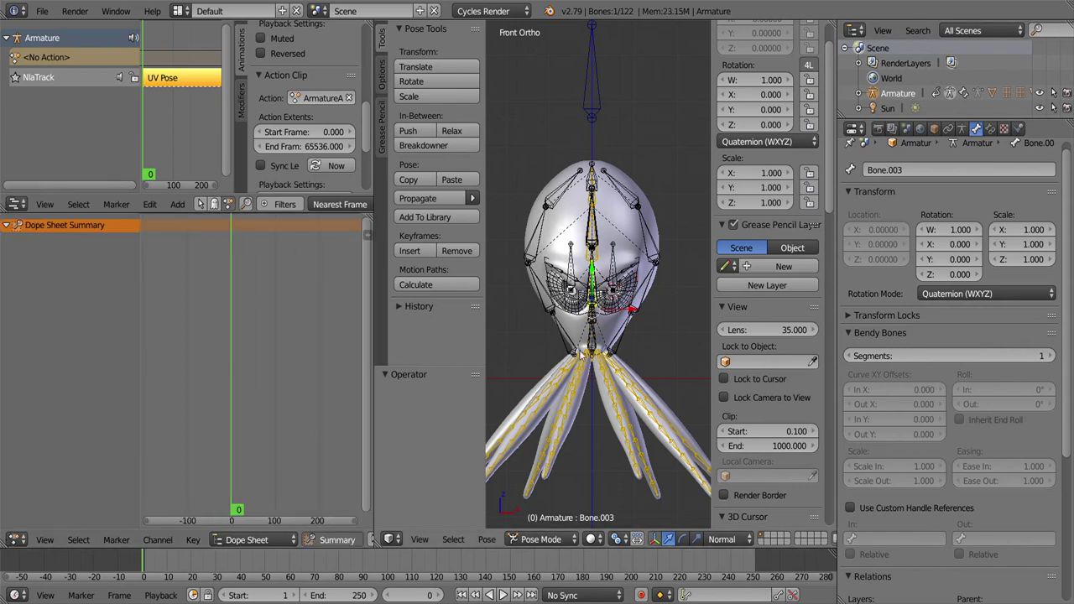
pyautogui.rightClick(621, 378)
pyautogui.moveTo(621, 377); pyautogui.dragTo(665, 314)
pyautogui.scroll(-3)
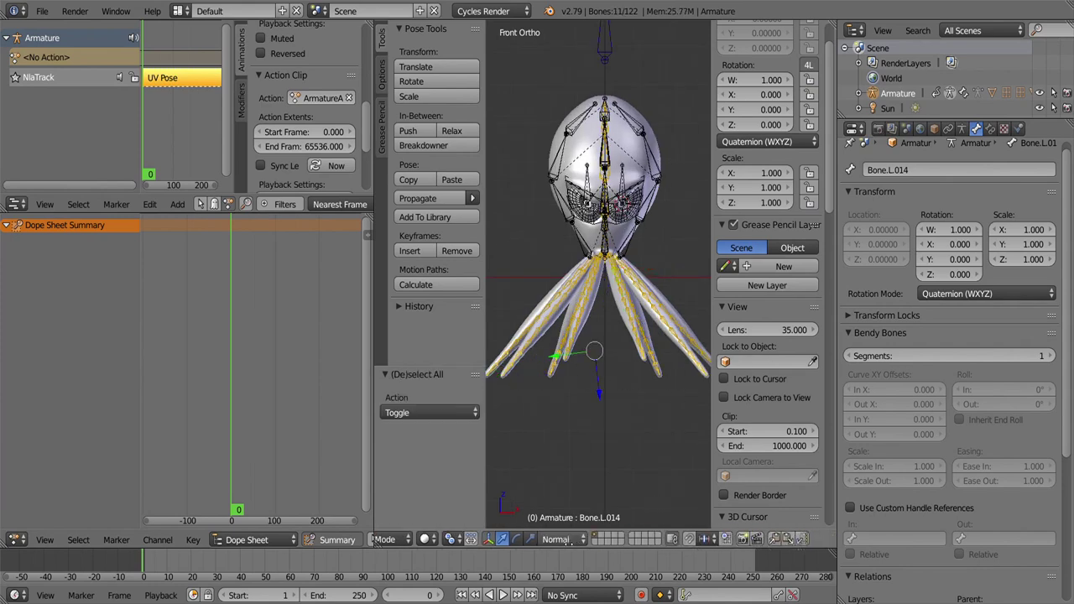
pyautogui.moveTo(593, 351); pyautogui.dragTo(623, 348)
# Step: Select the whole tentacle chain, pivot around the 3D cursor, and key its rotation
pyautogui.press('l')
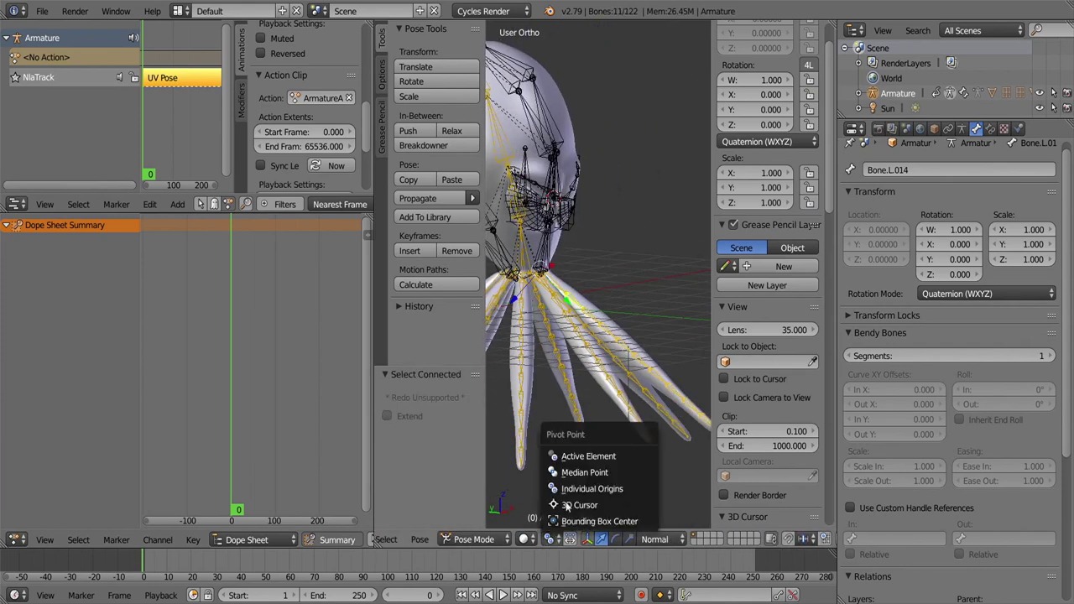
pyautogui.click(578, 505)
pyautogui.moveTo(579, 470); pyautogui.dragTo(553, 395)
pyautogui.press('i')
pyautogui.click(610, 367)
pyautogui.press('a')
pyautogui.click(668, 421)
# Step: Rotate further tentacle chains inward toward a bunched curl
pyautogui.press('a')
pyautogui.press('l')
pyautogui.press('r')
pyautogui.click(641, 399)
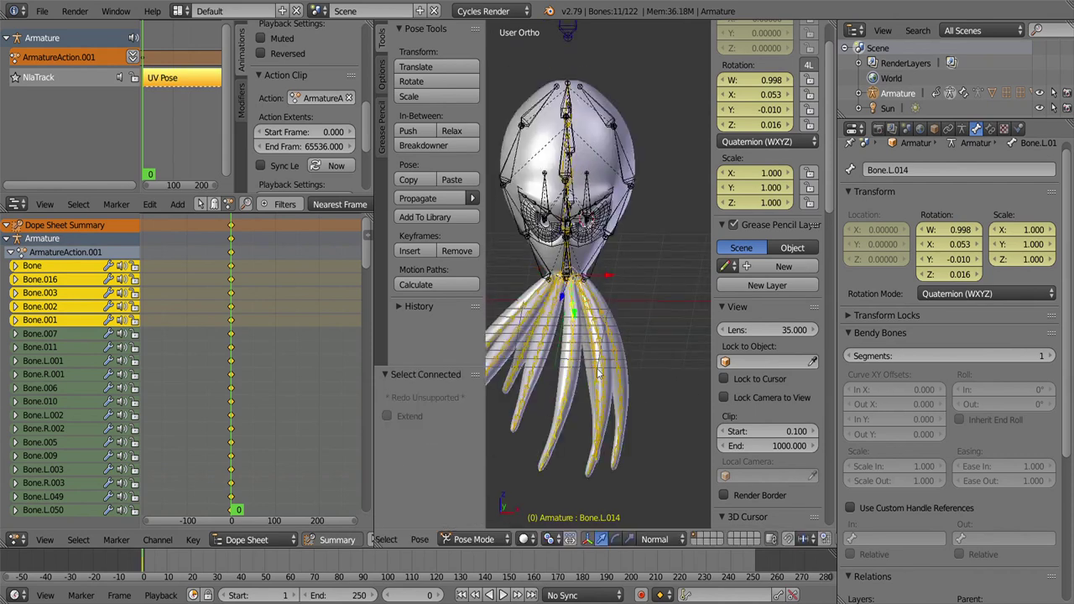
pyautogui.press('a')
pyautogui.scroll(3)
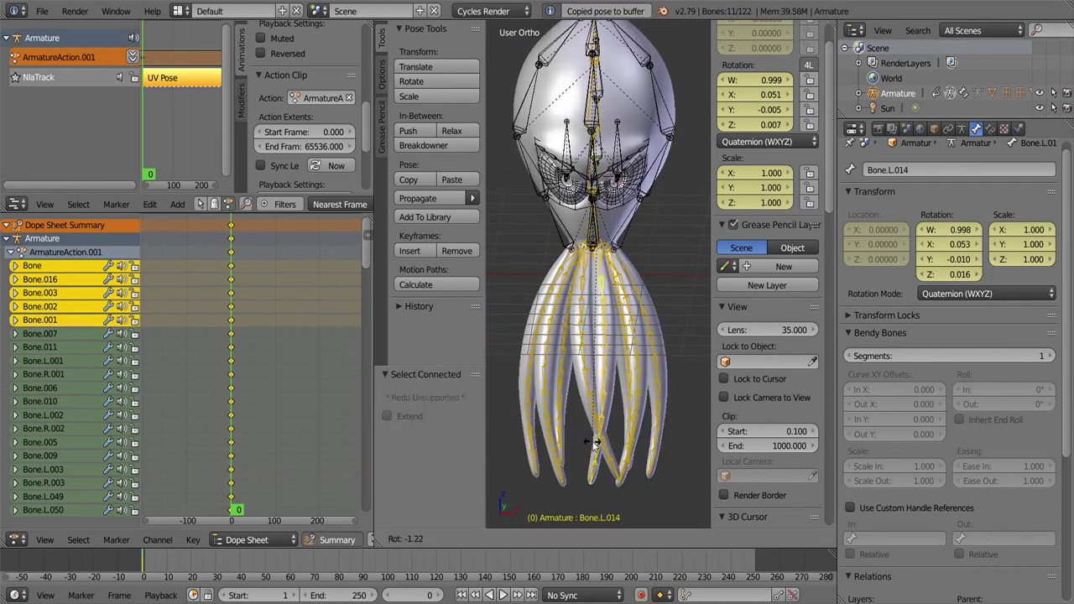
pyautogui.click(593, 443)
pyautogui.press('a')
pyautogui.press('l')
pyautogui.press('r')
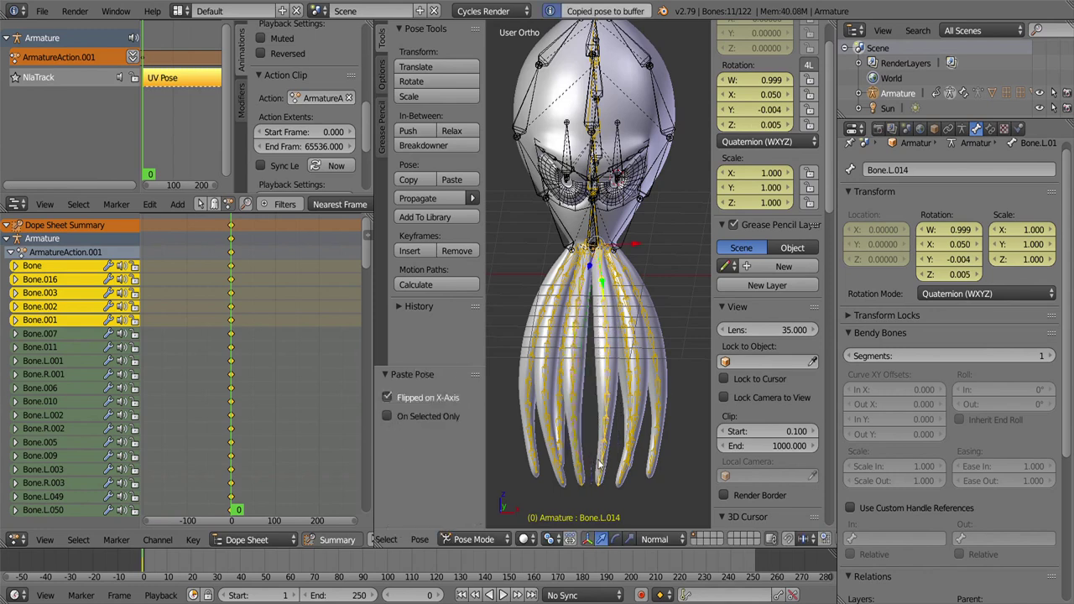
pyautogui.press('a')
# Step: Finish the inward curl from the side view, then select all bones and copy the pose
pyautogui.moveTo(598, 466); pyautogui.dragTo(491, 438)
pyautogui.press('KP_3')
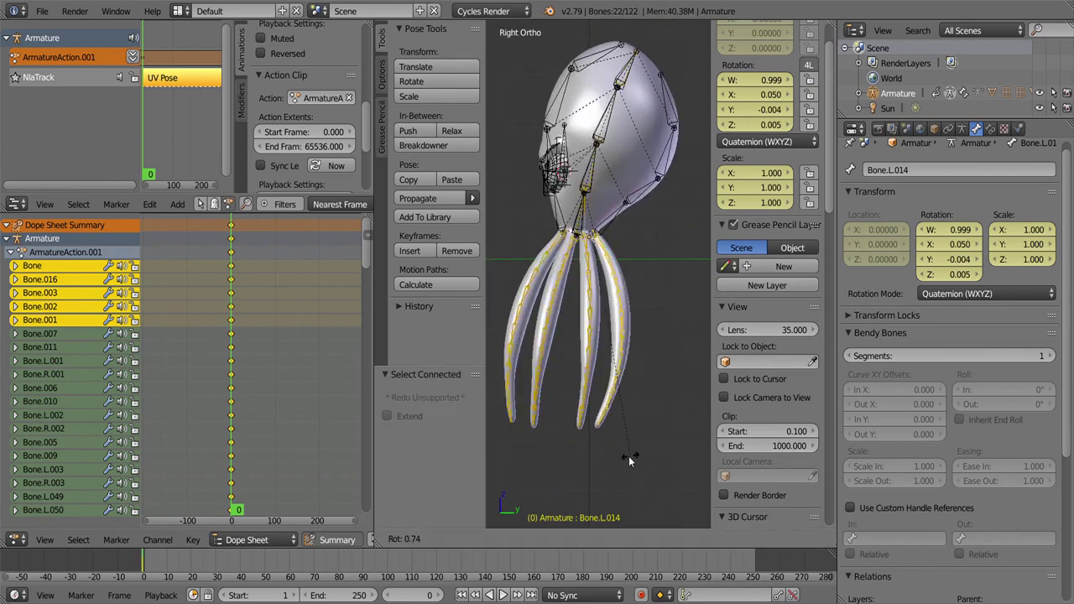
pyautogui.click(628, 456)
pyautogui.press('a')
pyautogui.moveTo(628, 455); pyautogui.dragTo(511, 415)
pyautogui.press('KP_3')
pyautogui.moveTo(597, 329); pyautogui.dragTo(602, 371)
pyautogui.press('a')
pyautogui.hotkey('ctrl', 'c')
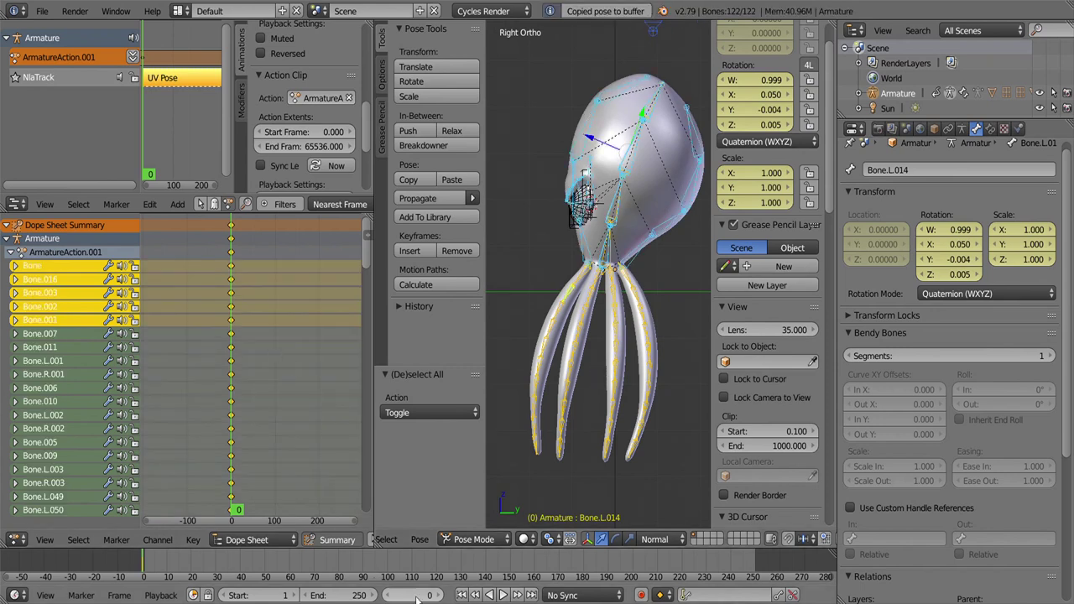
pyautogui.hotkey('ctrl', 'shift', 'v')
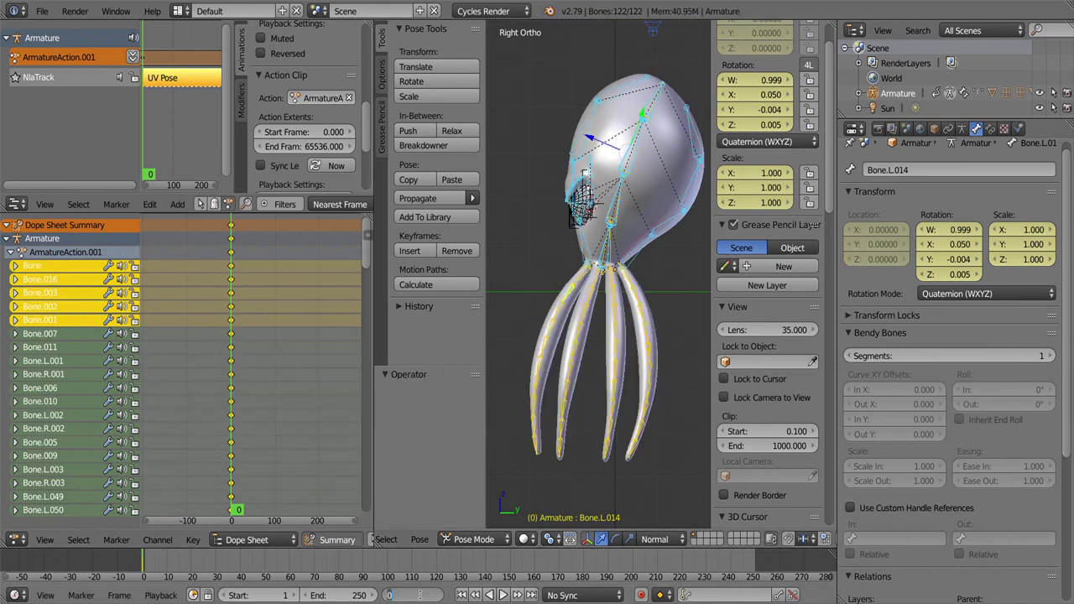
# Step: Clear all bone rotations to rest and key rotation at frame 72
pyautogui.hotkey('alt', 'r')
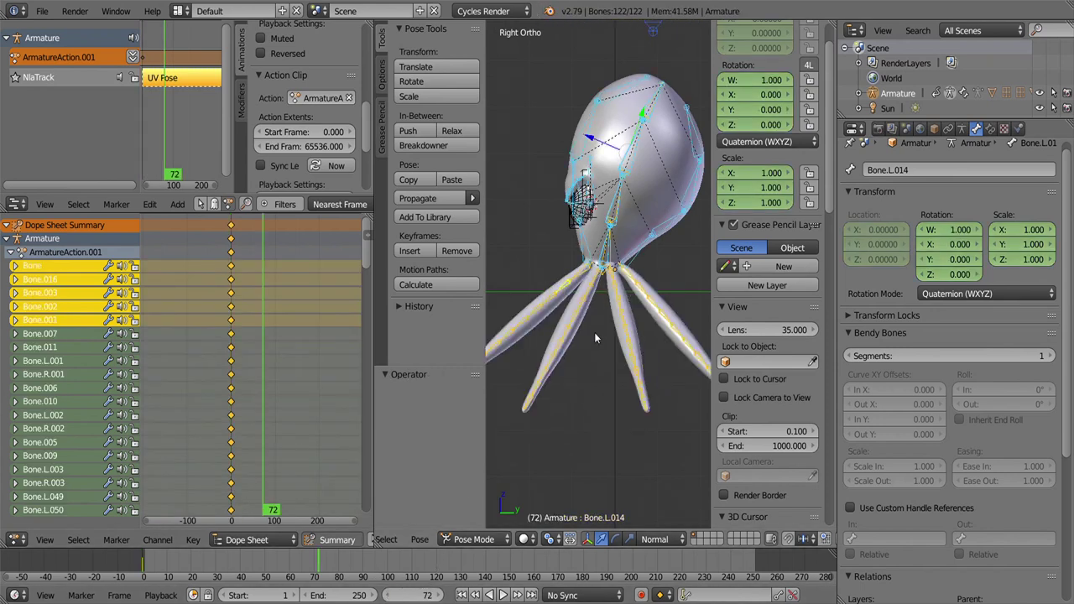
pyautogui.press('i')
pyautogui.click(504, 331)
pyautogui.moveTo(504, 331); pyautogui.dragTo(656, 384)
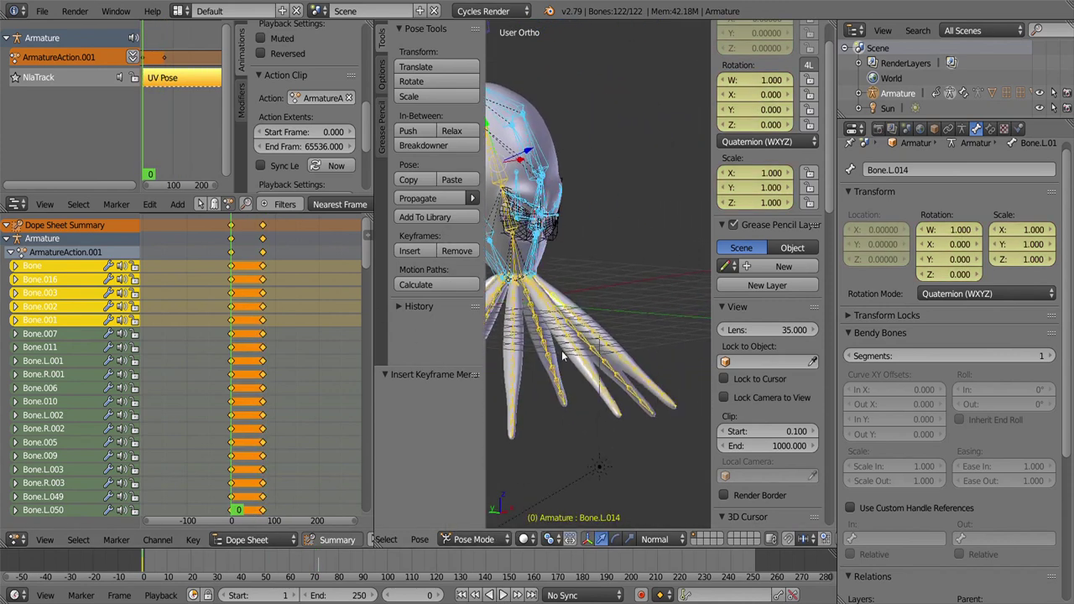
# Step: At frame 0, rotate the first tentacle chains outward
pyautogui.press('l')
pyautogui.click(654, 287)
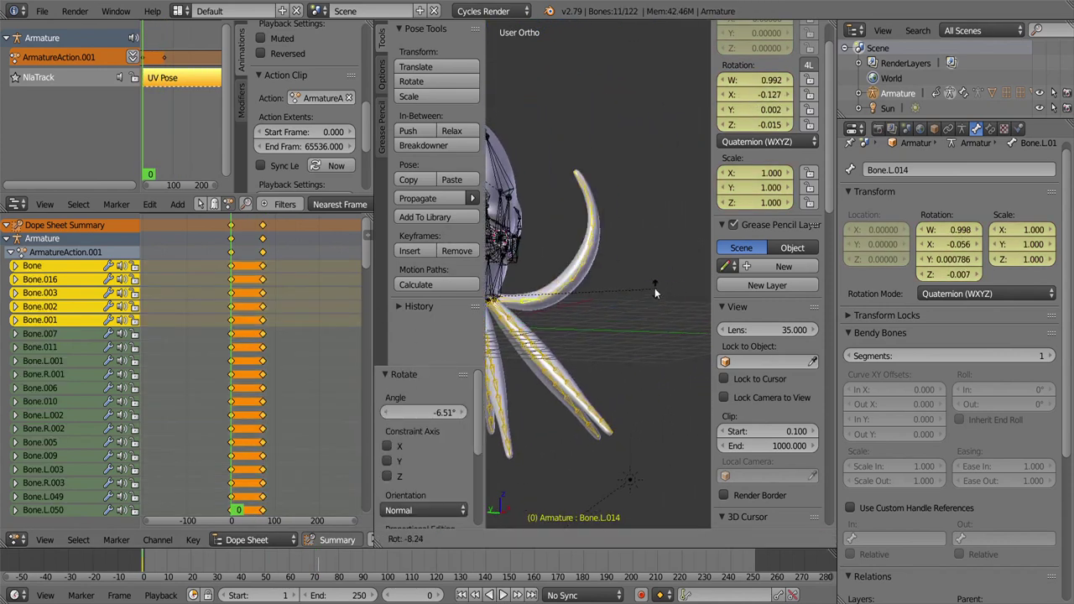
pyautogui.rightClick(612, 369)
pyautogui.press('r')
pyautogui.click(613, 369)
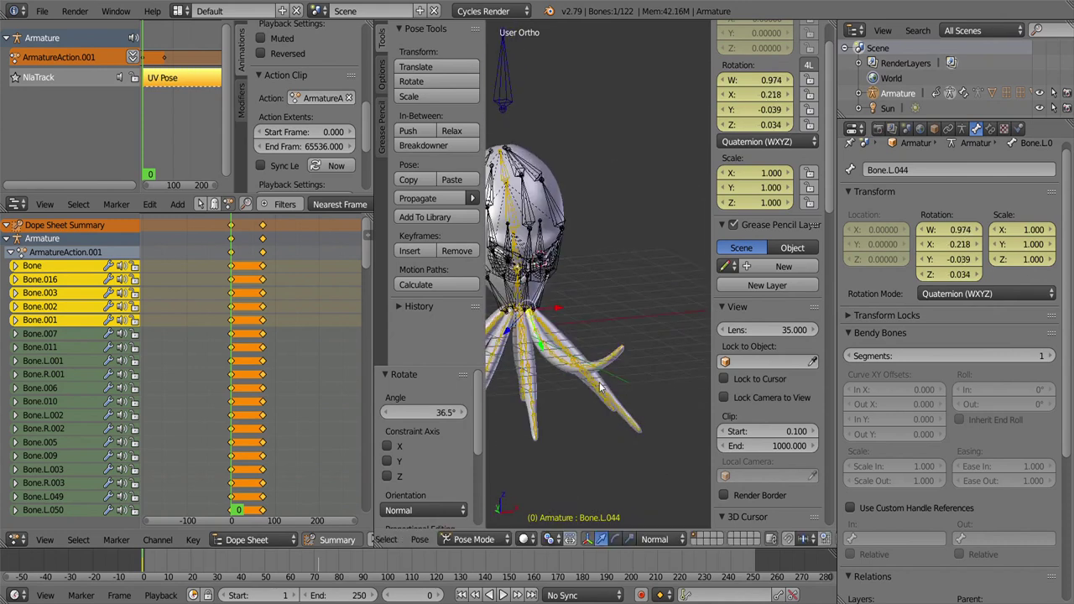
pyautogui.press('l')
pyautogui.press('r')
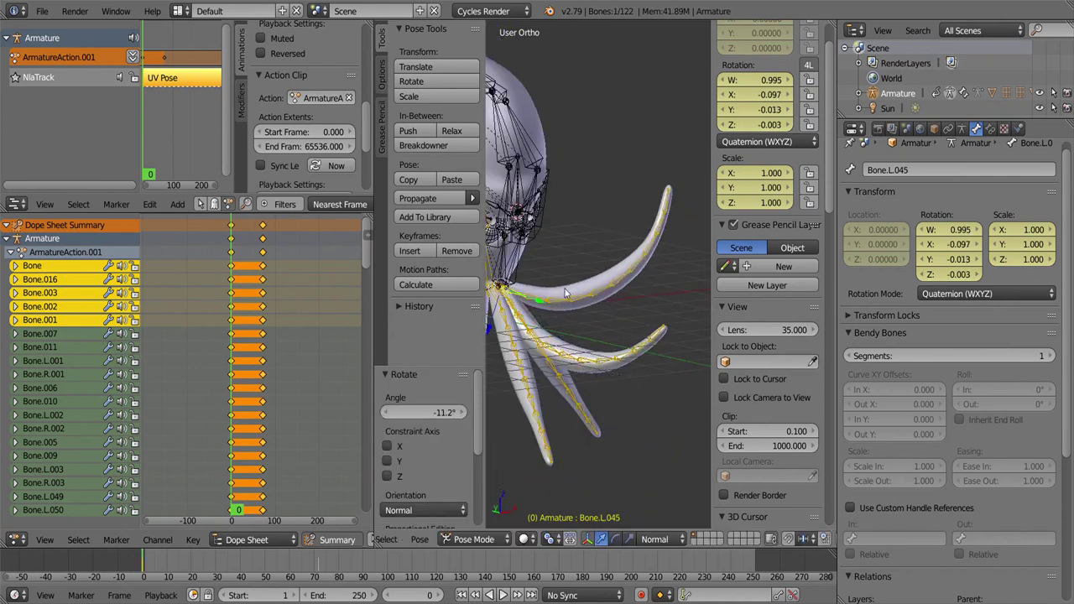
# Step: Curl the remaining tentacles outward, cancelling one unwanted rotation
pyautogui.moveTo(565, 289); pyautogui.dragTo(629, 290)
pyautogui.press('r')
pyautogui.click(696, 291)
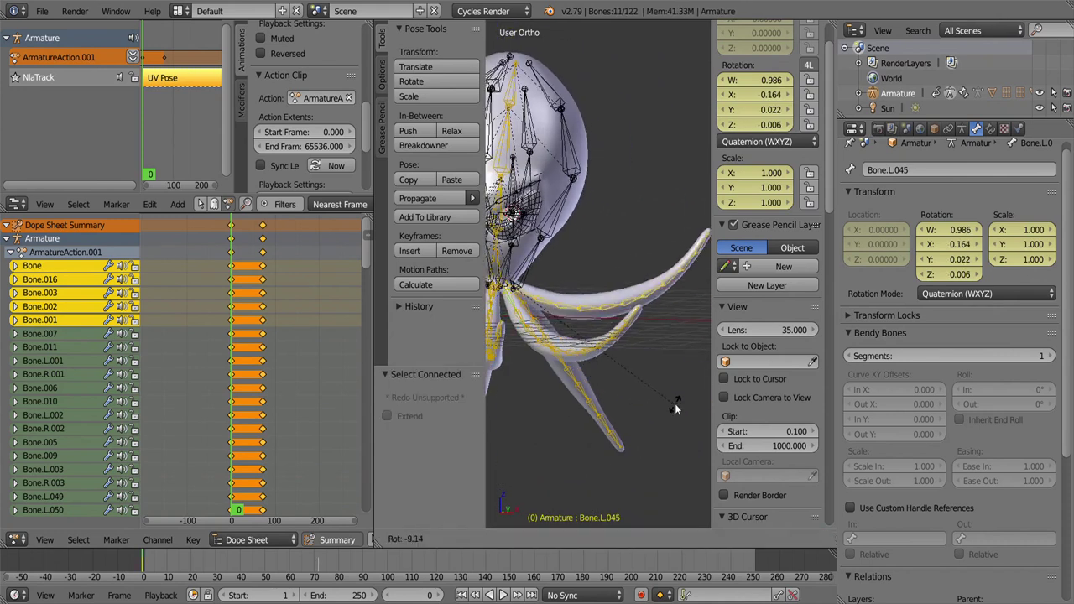
pyautogui.rightClick(583, 355)
pyautogui.moveTo(583, 355); pyautogui.dragTo(615, 388)
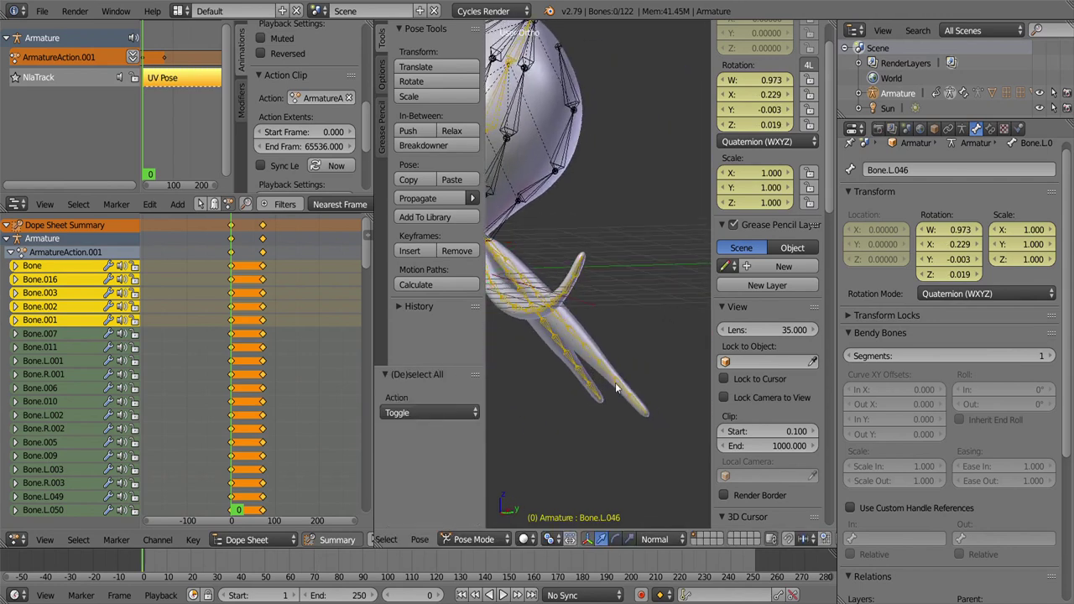
pyautogui.click(535, 277)
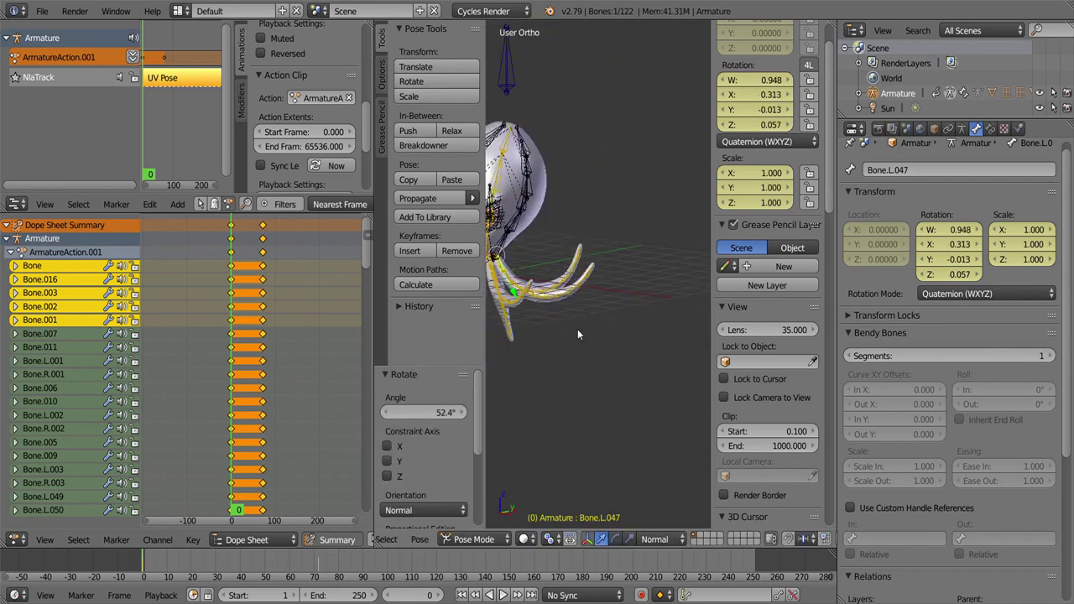
pyautogui.moveTo(577, 329); pyautogui.dragTo(666, 307)
# Step: Mirror the outward curl to the other side, key rotation at frame 0, and play the swim
pyautogui.press('a')
pyautogui.hotkey('alt', 'r')
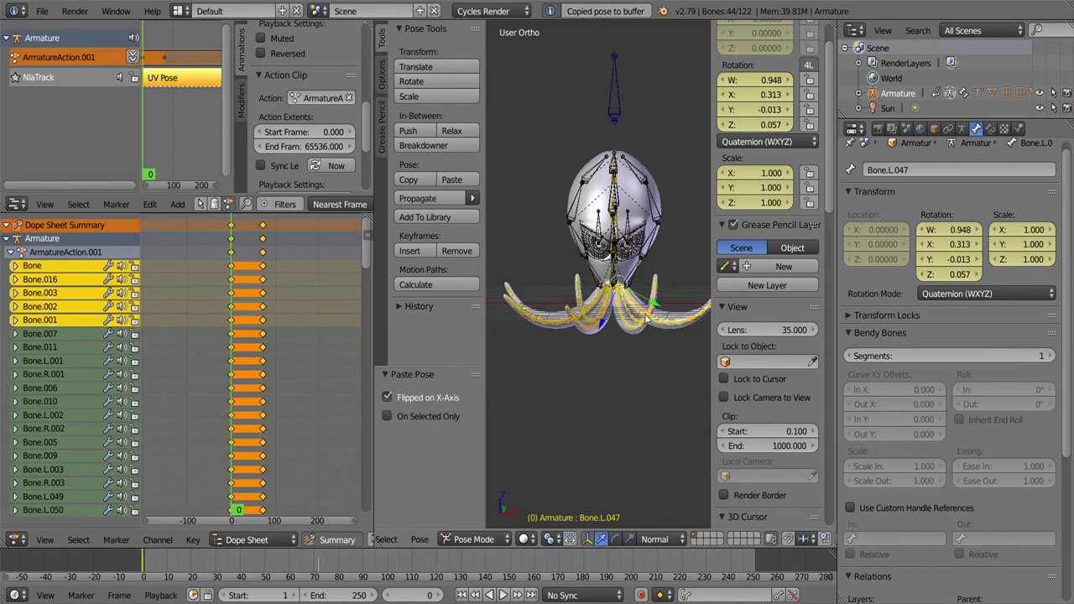
pyautogui.press('i')
pyautogui.click(575, 311)
pyautogui.hotkey('alt', 'a')
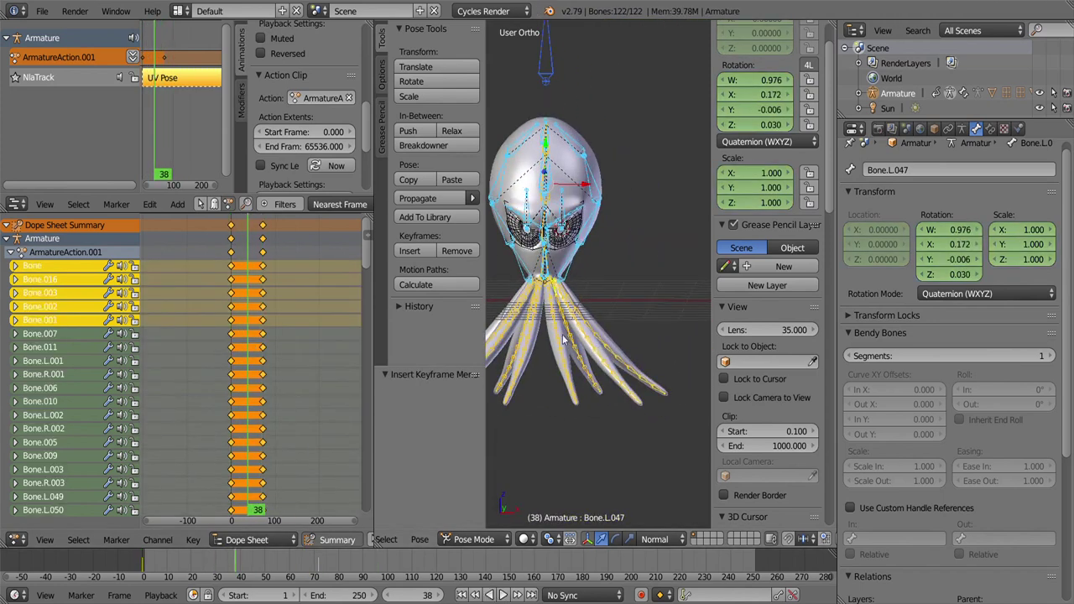
# Step: Duplicate the frame 0 keys to the end of the cycle and play the animation
pyautogui.hotkey('alt', 'a')
pyautogui.click(232, 238)
pyautogui.hotkey('shift', 'd')
pyautogui.click(237, 238)
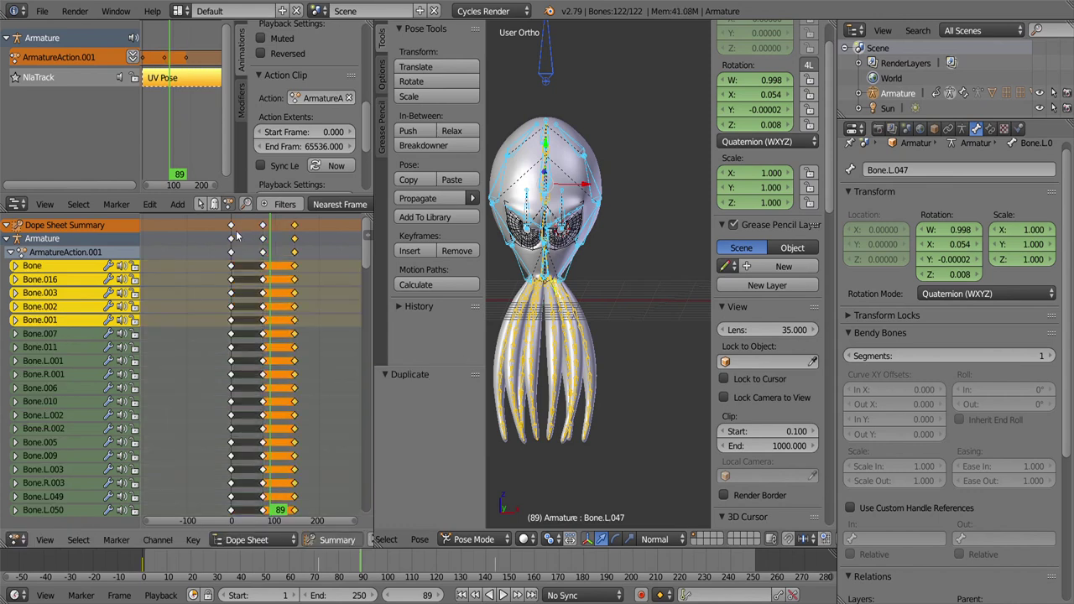
pyautogui.hotkey('alt', 'a')
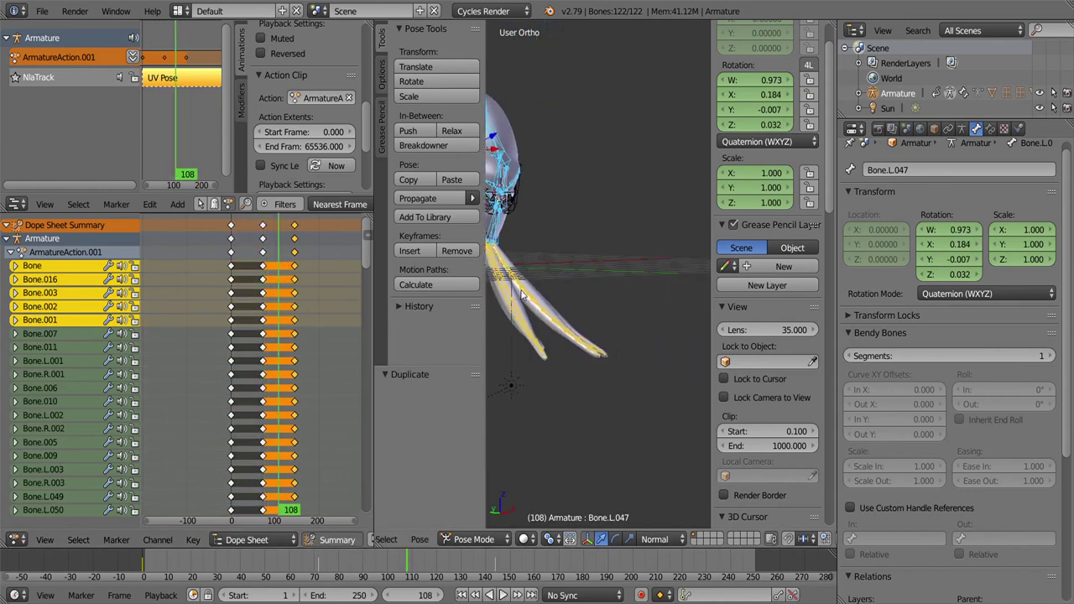
# Step: Select a tentacle bone with its connected chain and rotate it into a curl
pyautogui.press('a')
pyautogui.rightClick(596, 328)
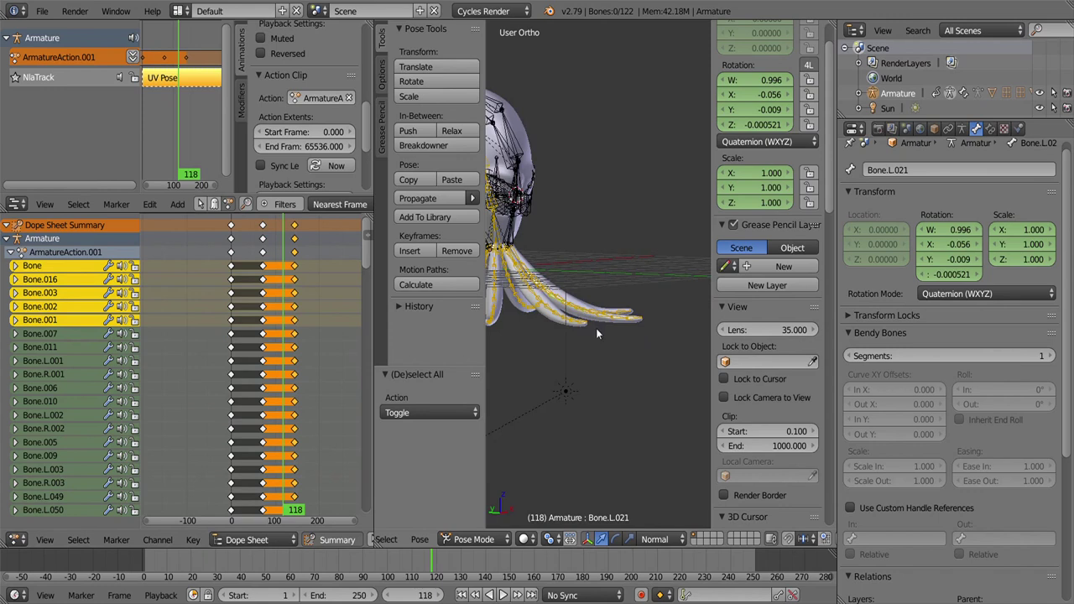
pyautogui.hotkey('alt', 'a')
pyautogui.moveTo(706, 379); pyautogui.dragTo(598, 358)
pyautogui.scroll(3)
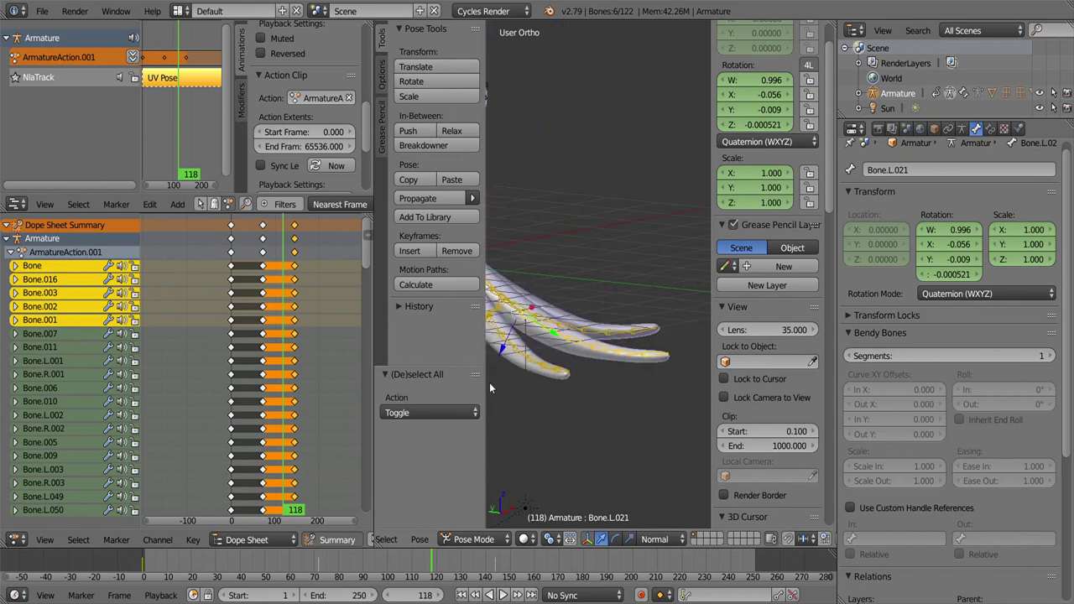
pyautogui.press('r')
pyautogui.click(609, 342)
pyautogui.press('r')
pyautogui.click(641, 336)
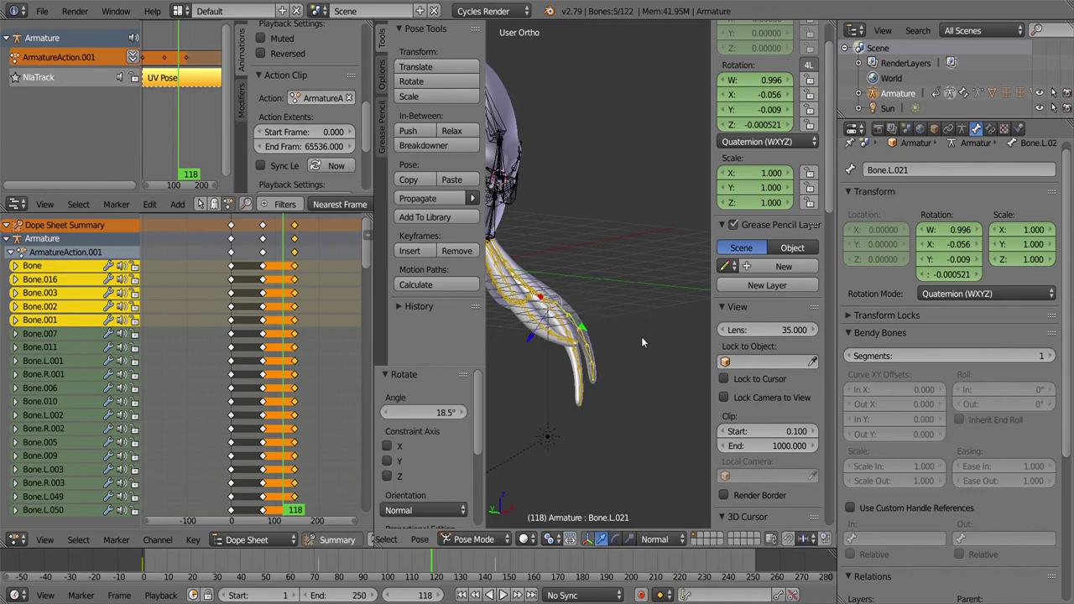
# Step: Select another tentacle chain and rotate it into the swept pose
pyautogui.moveTo(641, 337); pyautogui.dragTo(594, 318)
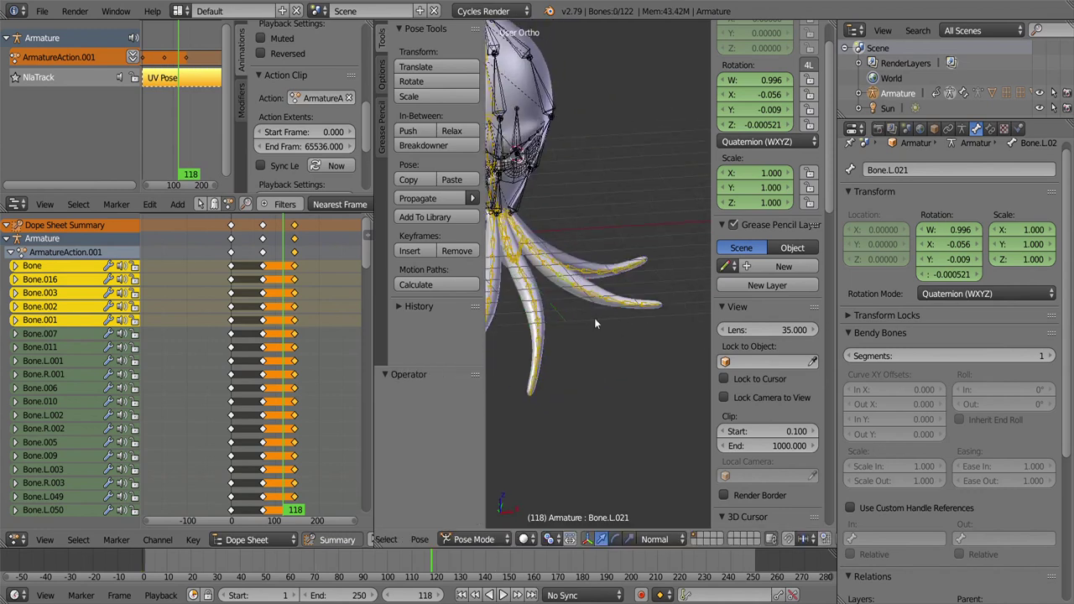
pyautogui.scroll(3)
pyautogui.scroll(-3)
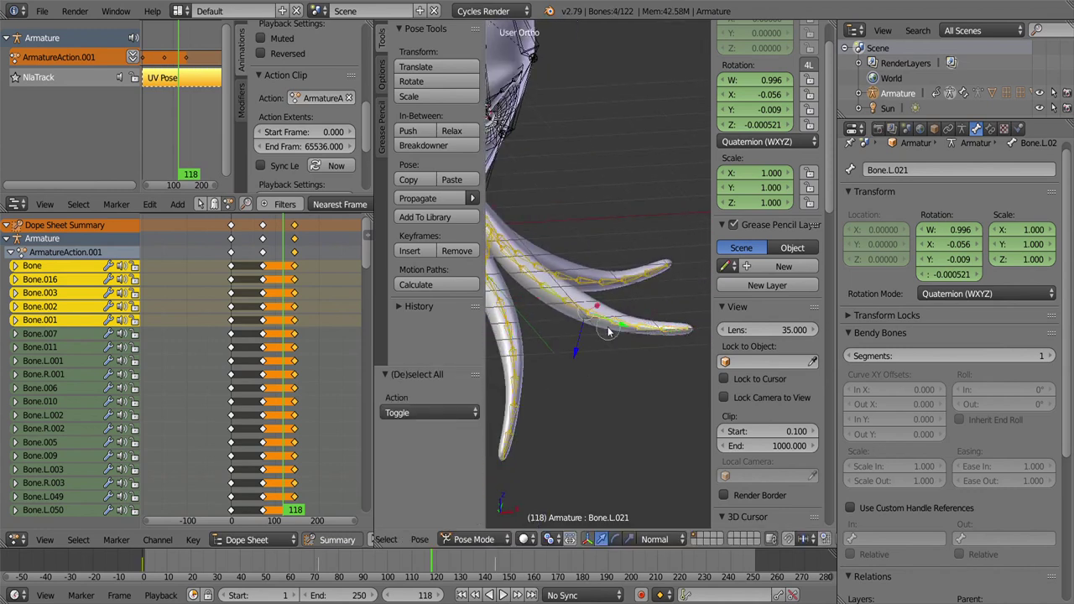
pyautogui.scroll(-3)
pyautogui.press('r')
pyautogui.click(633, 340)
pyautogui.moveTo(633, 340); pyautogui.dragTo(634, 386)
pyautogui.press('r')
pyautogui.click(569, 406)
# Step: Rotate the selected tentacle bones further from a new viewing angle
pyautogui.moveTo(571, 336); pyautogui.dragTo(596, 325)
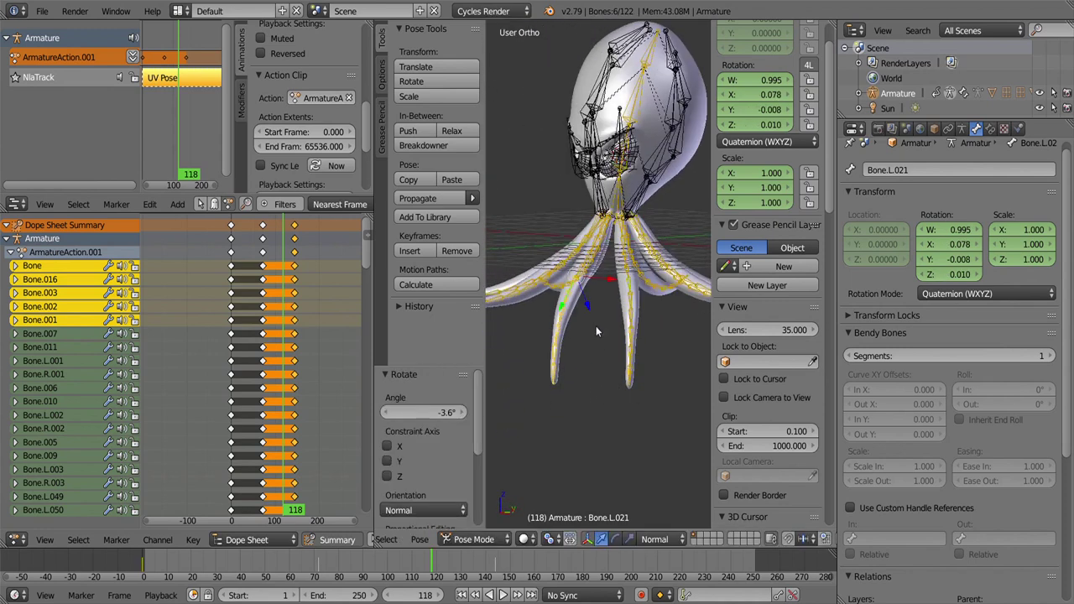
pyautogui.scroll(3)
pyautogui.scroll(-3)
pyautogui.press('r')
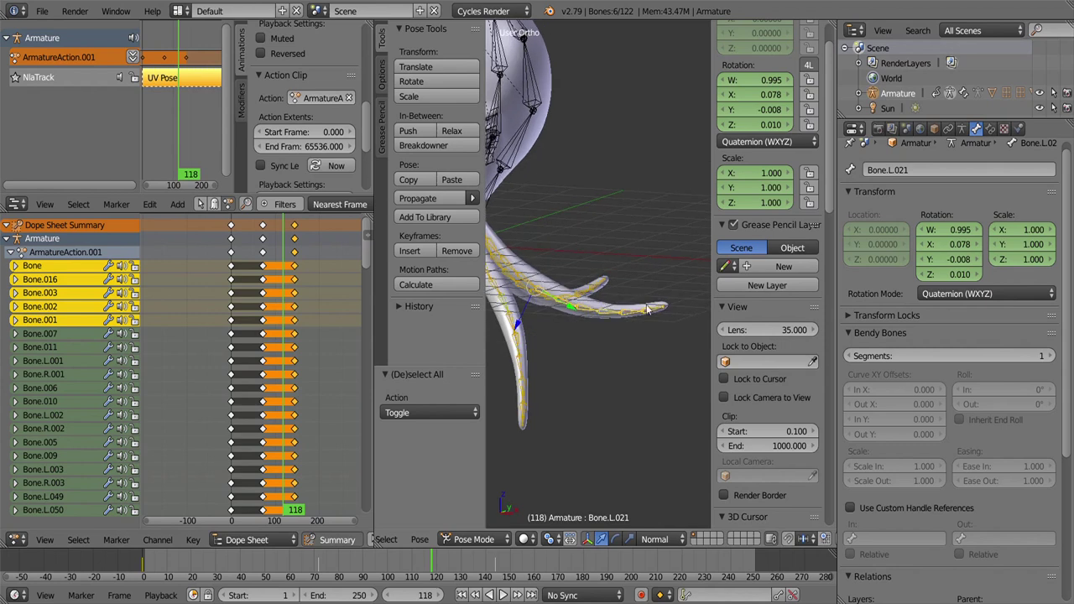
pyautogui.click(574, 339)
pyautogui.scroll(-3)
# Step: Rotate one more tentacle bone, then extend the selection to the connected tentacle chains
pyautogui.moveTo(574, 339); pyautogui.dragTo(679, 325)
pyautogui.moveTo(585, 399); pyautogui.dragTo(654, 374)
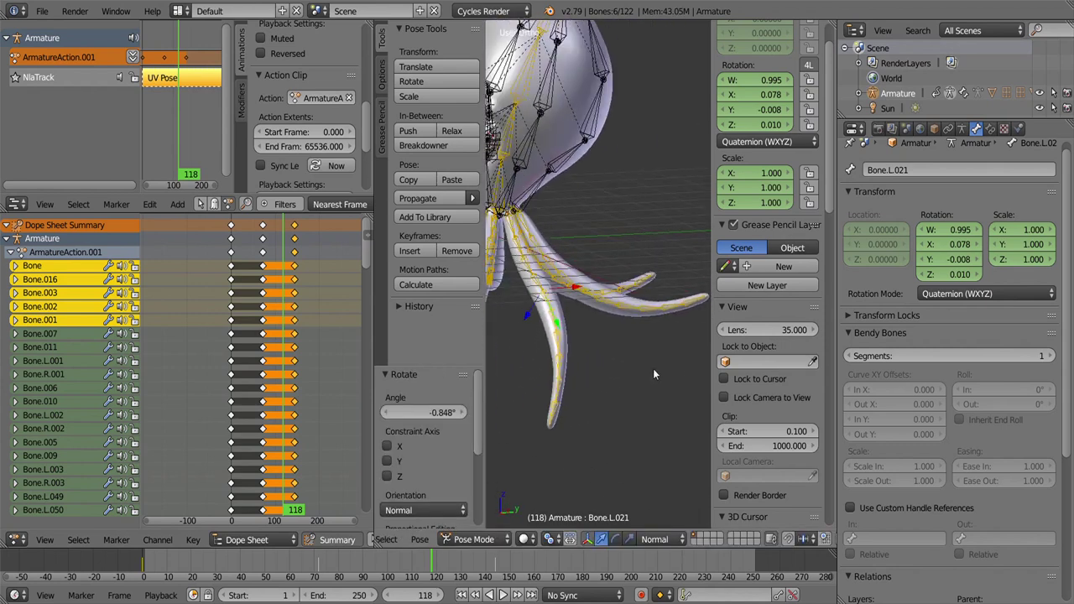
pyautogui.scroll(-3)
pyautogui.rightClick(601, 268)
pyautogui.press('r')
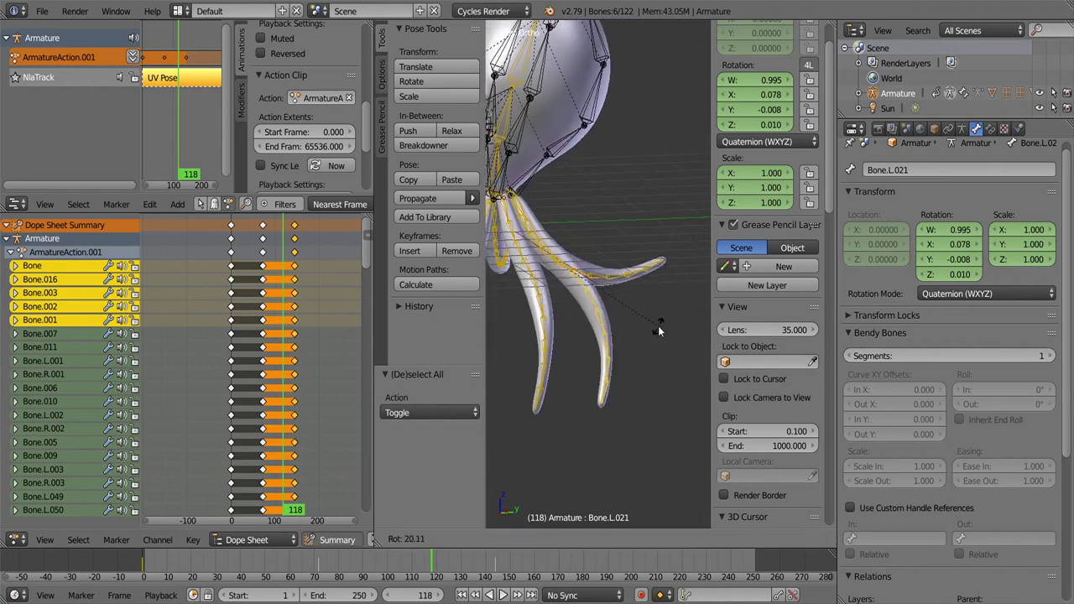
pyautogui.click(621, 320)
pyautogui.moveTo(620, 321); pyautogui.dragTo(592, 340)
pyautogui.press('l')
# Step: Key the tentacle pose at frame 118 and play back to check the tentacles
pyautogui.press('i')
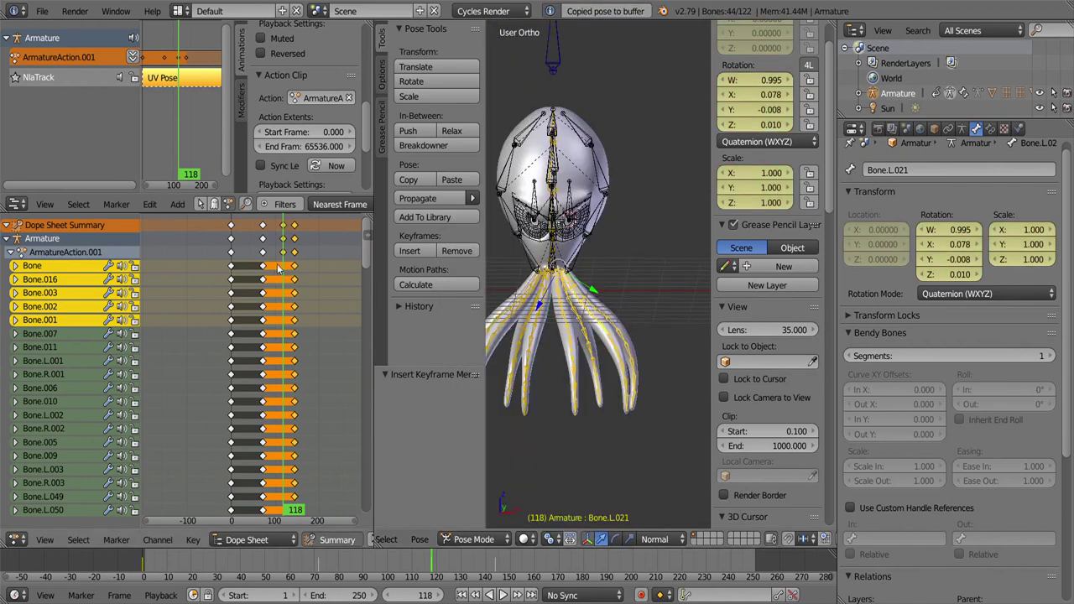
pyautogui.press('Down')
pyautogui.click(505, 595)
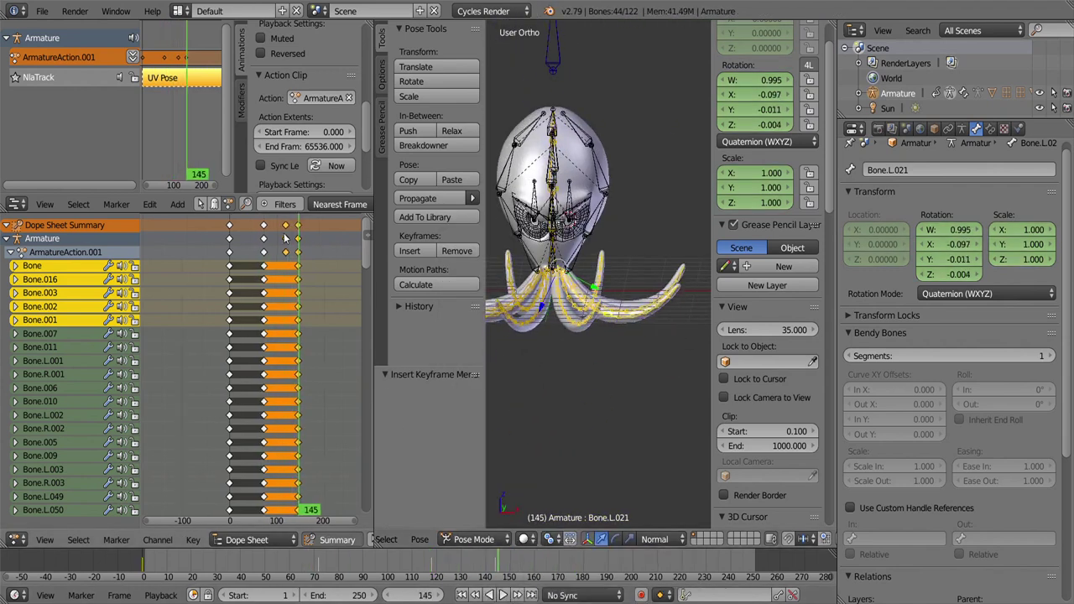
pyautogui.press('Escape')
# Step: Copy the tentacle pose, key it at a later frame, and preview the swim
pyautogui.hotkey('ctrl', 'c')
pyautogui.press('a')
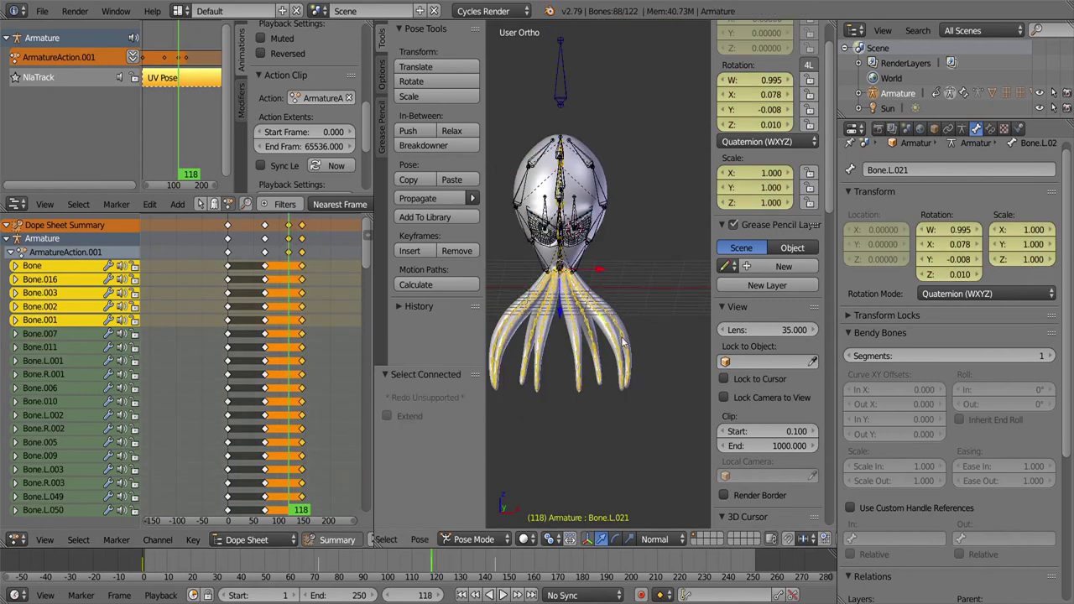
pyautogui.press('i')
pyautogui.press('Down')
pyautogui.click(504, 594)
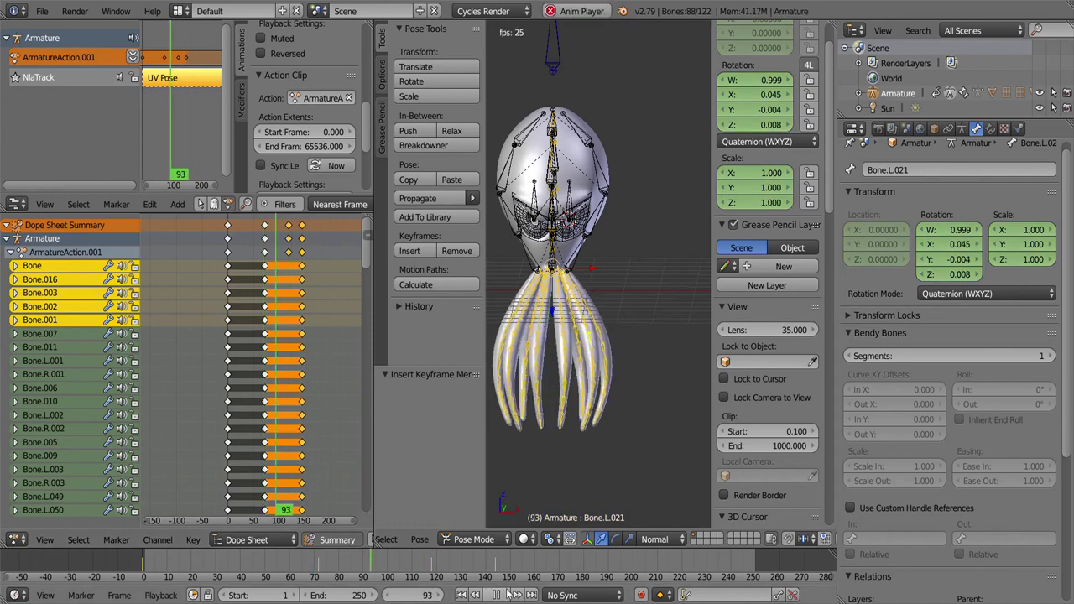
pyautogui.click(504, 595)
# Step: Move to frame 140, then back to frame 0, and play the swim cycle again
pyautogui.click(302, 279)
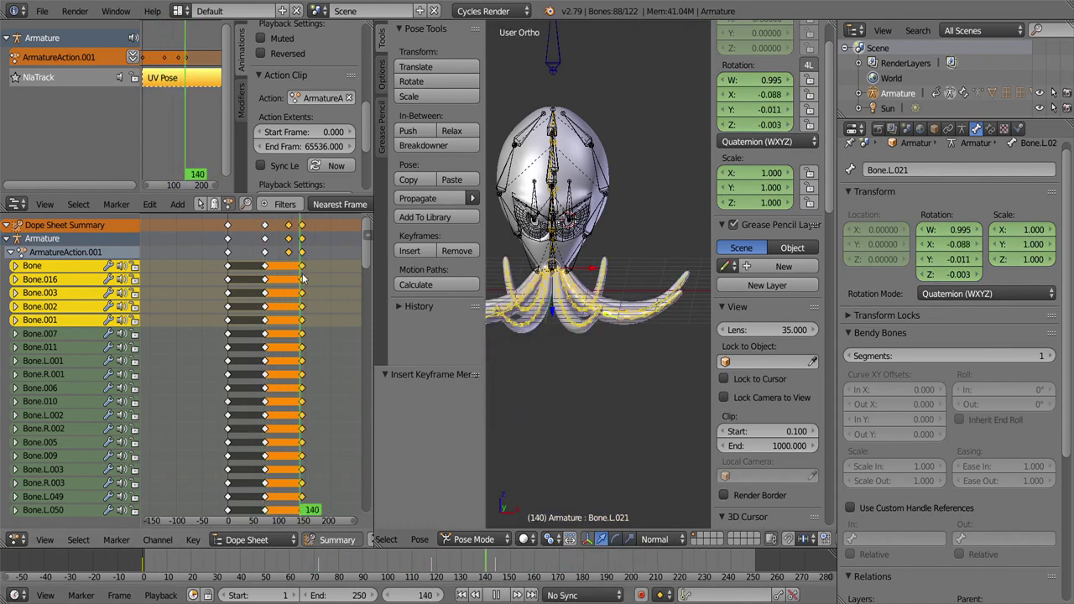
pyautogui.press('Down')
pyautogui.press('Down')
pyautogui.press('Down')
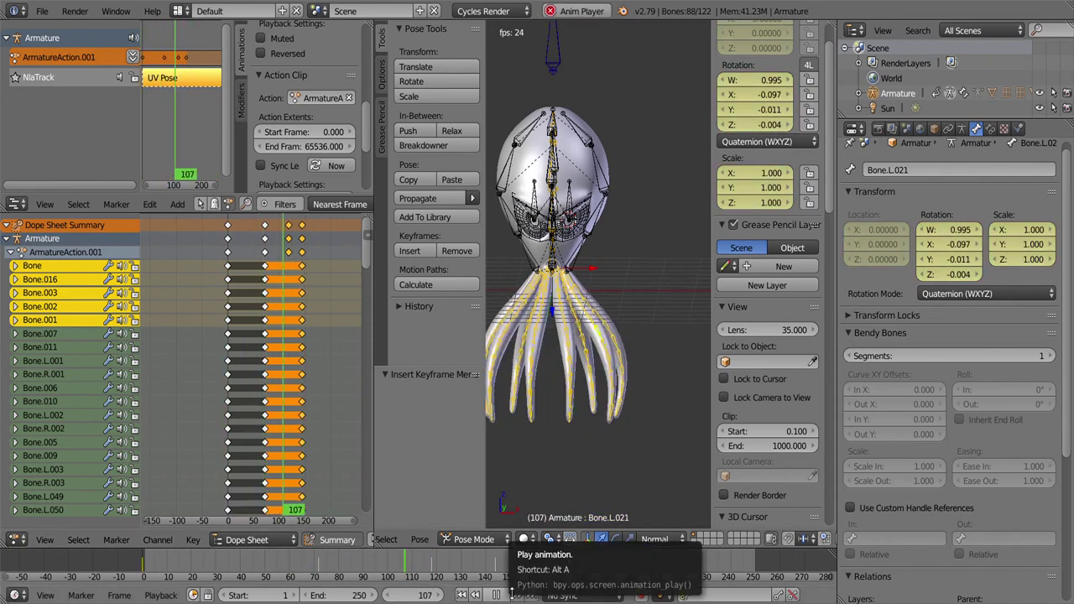
pyautogui.click(510, 594)
pyautogui.hotkey('alt', 'a')
pyautogui.scroll(3)
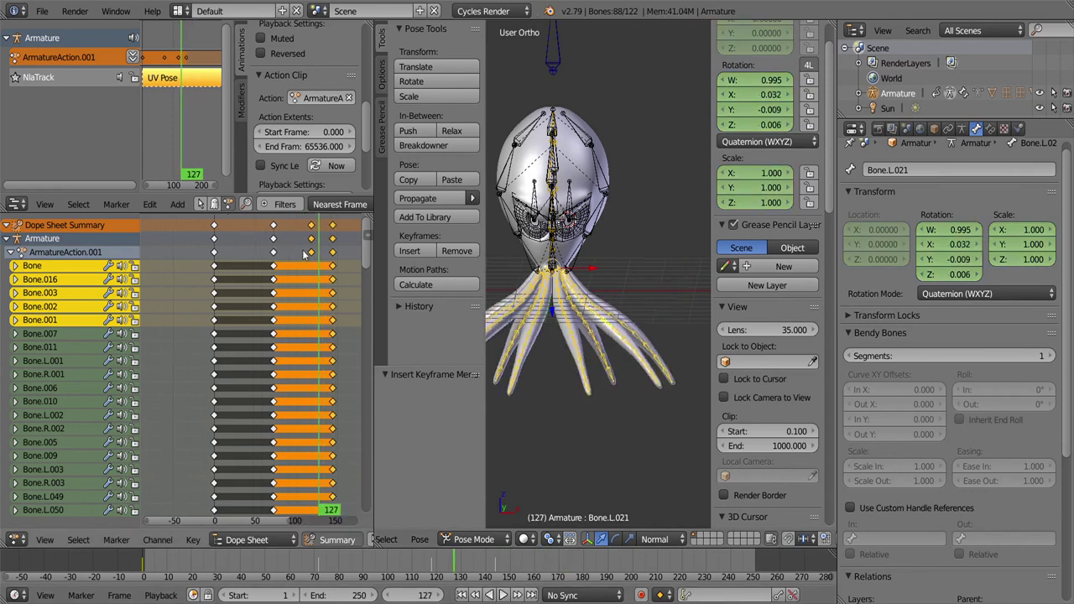
# Step: Switch to the Graph Editor and select the tentacle keys at frame 118
pyautogui.press('Left')
pyautogui.hotkey('ctrl', 'Tab')
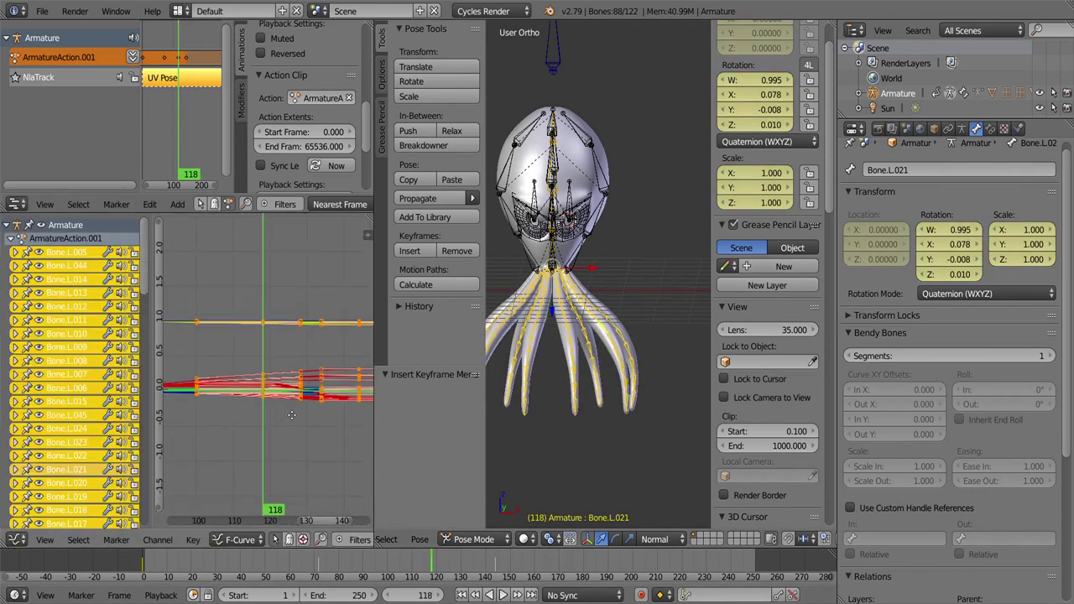
pyautogui.press('a')
pyautogui.click(84, 542)
pyautogui.click(181, 405)
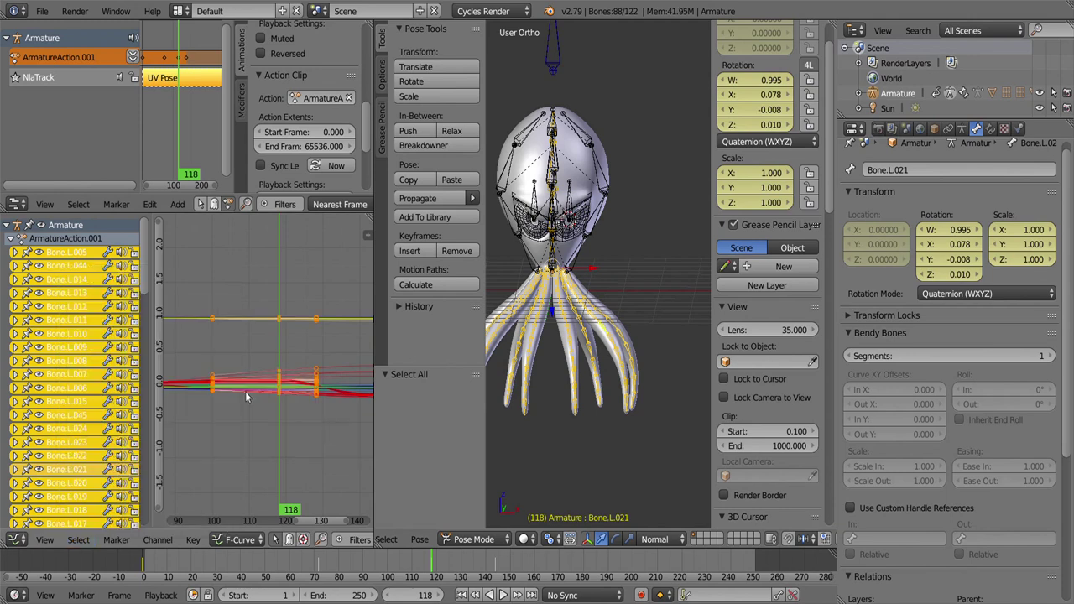
pyautogui.click(294, 363)
# Step: Scale the selected keys along the time axis by 0.816 and play back to review
pyautogui.click(327, 568)
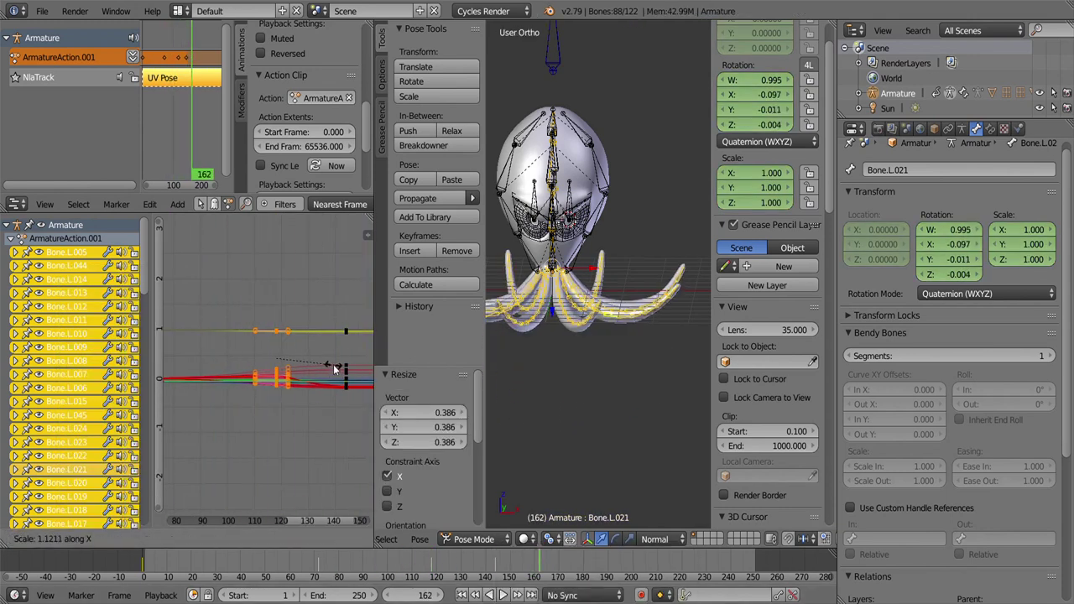
pyautogui.click(498, 594)
pyautogui.press('s')
pyautogui.press('x')
pyautogui.click(321, 356)
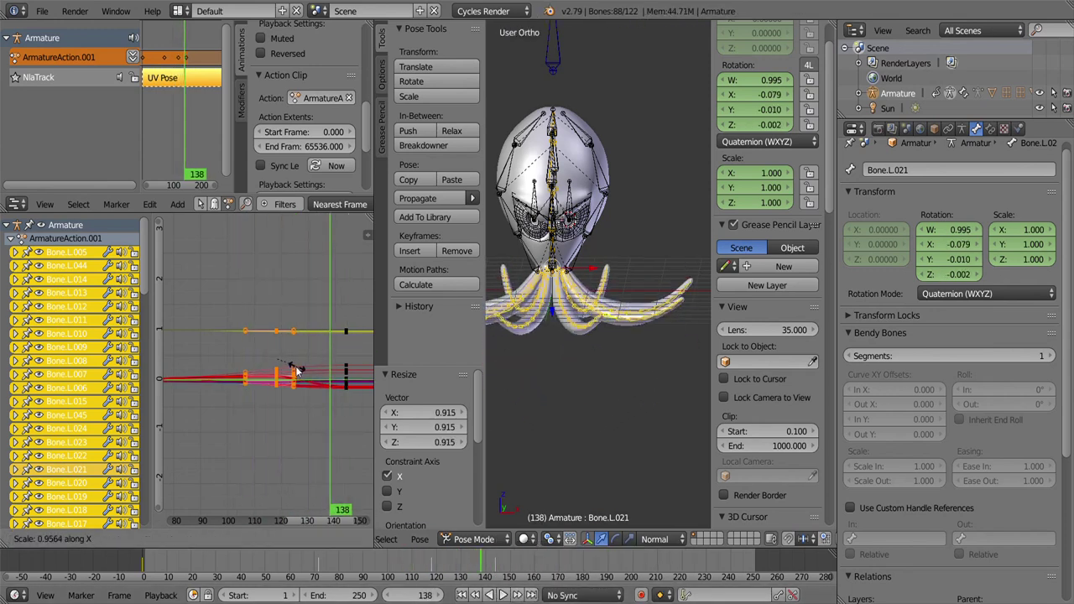
pyautogui.click(503, 595)
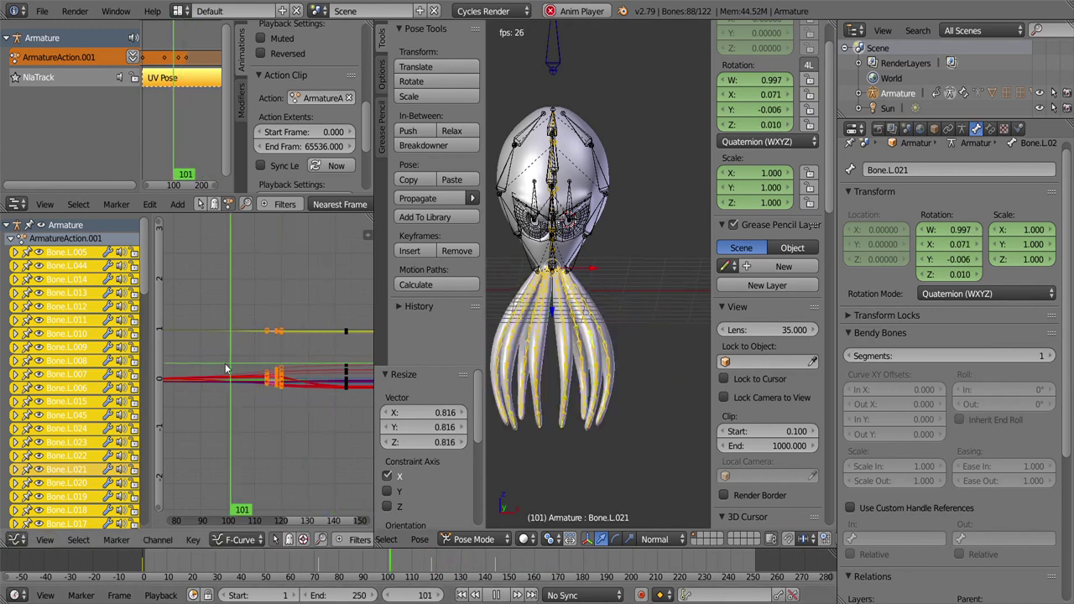
pyautogui.click(496, 595)
pyautogui.click(14, 539)
# Step: Back in the keyframe summary rows, halve the key spacing with s.5 and play the animation
pyautogui.click(38, 431)
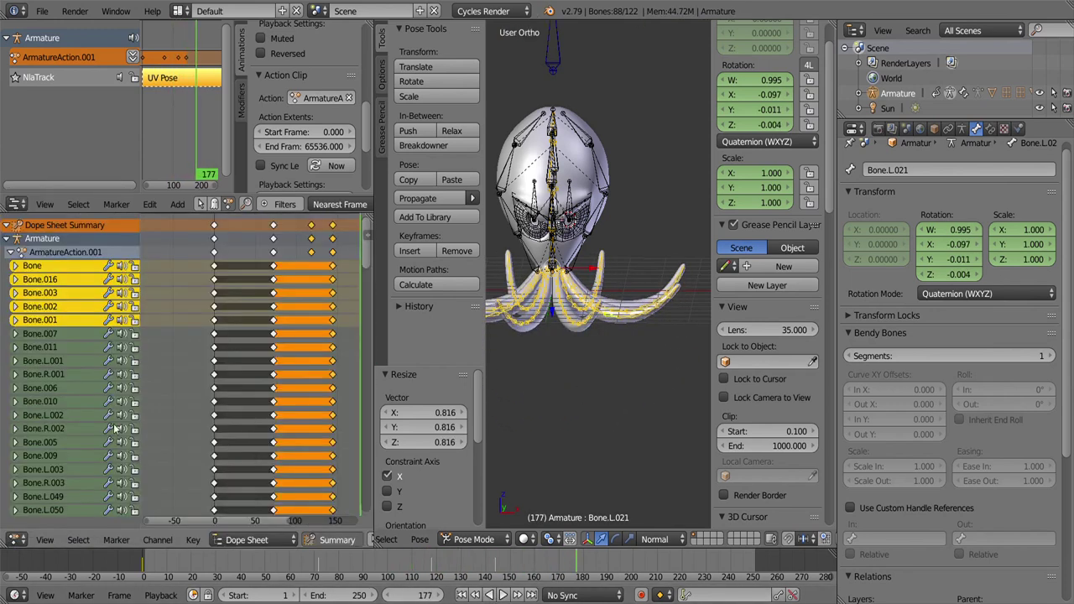
pyautogui.write('s.5')
pyautogui.press('Return')
pyautogui.click(502, 594)
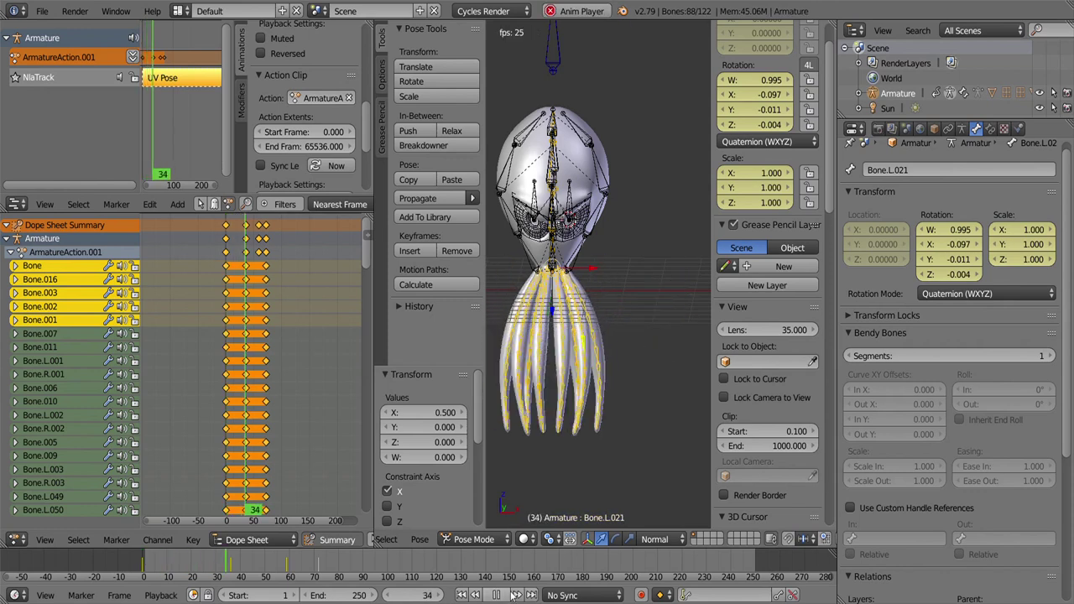
pyautogui.click(503, 595)
# Step: In side view, select head bone Bone.003 and scale it
pyautogui.scroll(3)
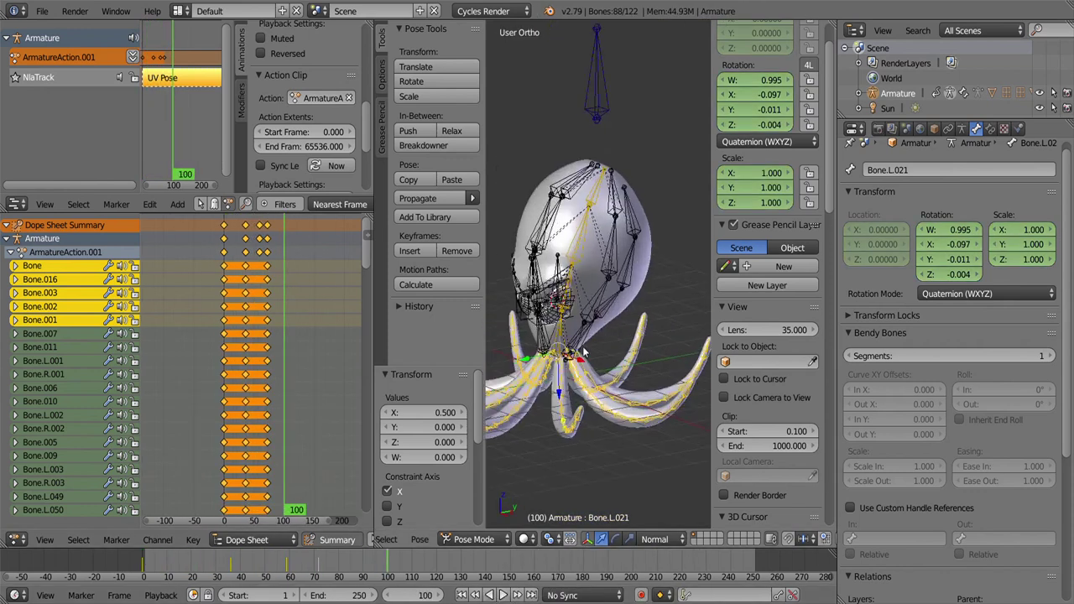
pyautogui.scroll(3)
pyautogui.press('KP_3')
pyautogui.rightClick(569, 260)
pyautogui.hotkey('shift', 'Left')
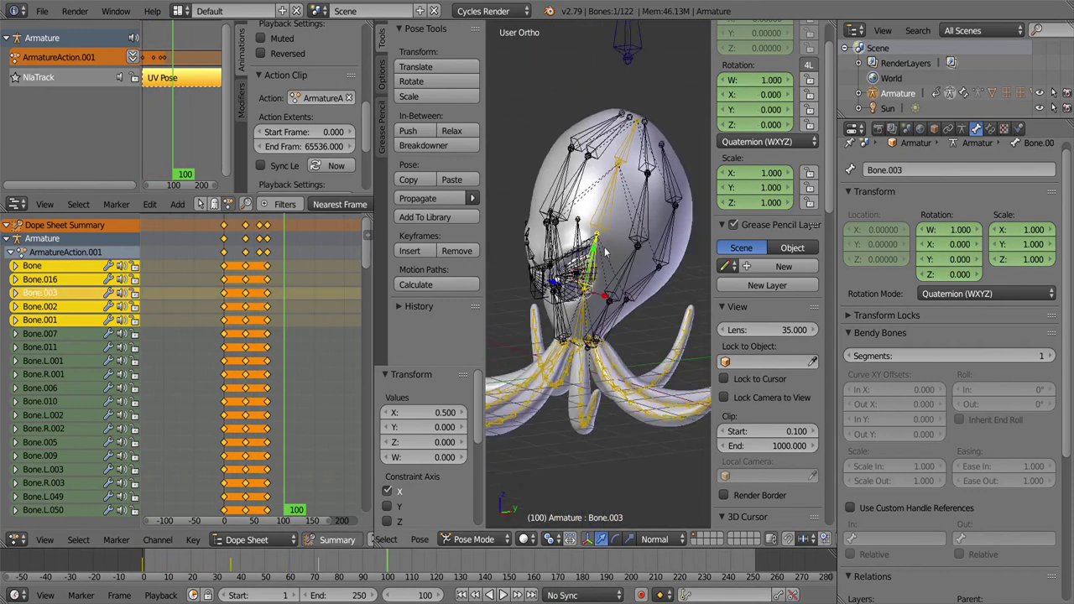
pyautogui.hotkey('alt', 'a')
pyautogui.scroll(3)
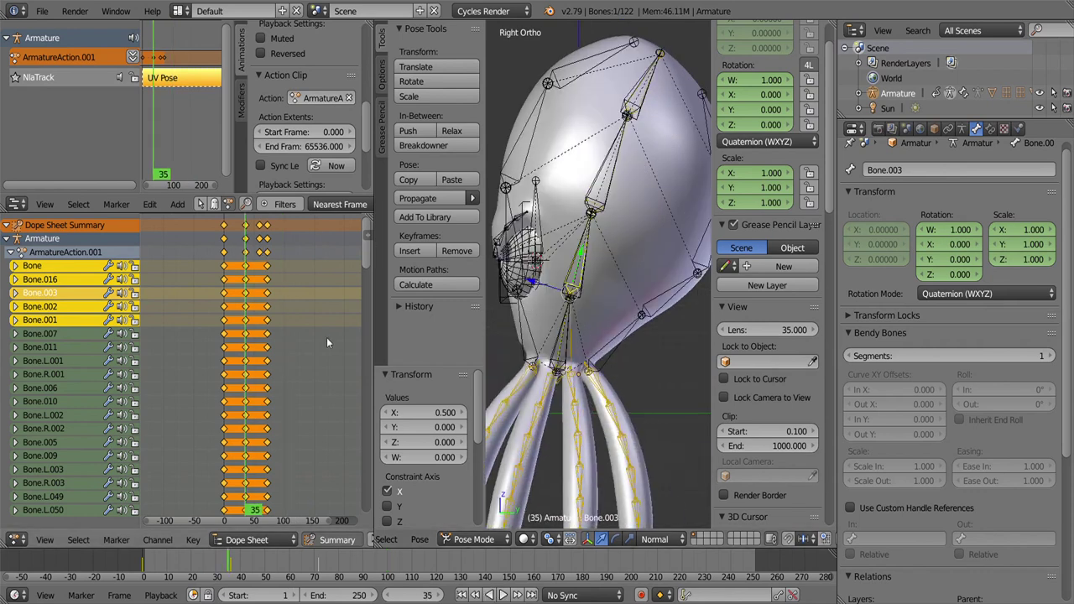
pyautogui.scroll(3)
pyautogui.moveTo(587, 252); pyautogui.dragTo(625, 174)
pyautogui.press('s')
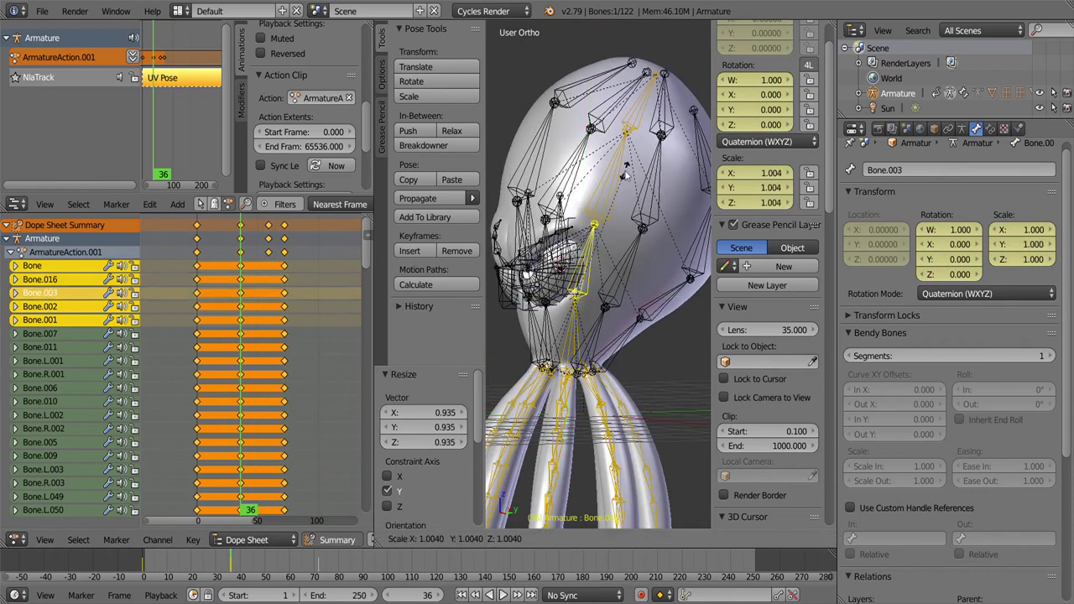
pyautogui.click(616, 180)
# Step: Copy Bone.001's scale value to all selected bones, key the pose, and play it back
pyautogui.rightClick(635, 134)
pyautogui.press('a')
pyautogui.moveTo(657, 109); pyautogui.dragTo(637, 252)
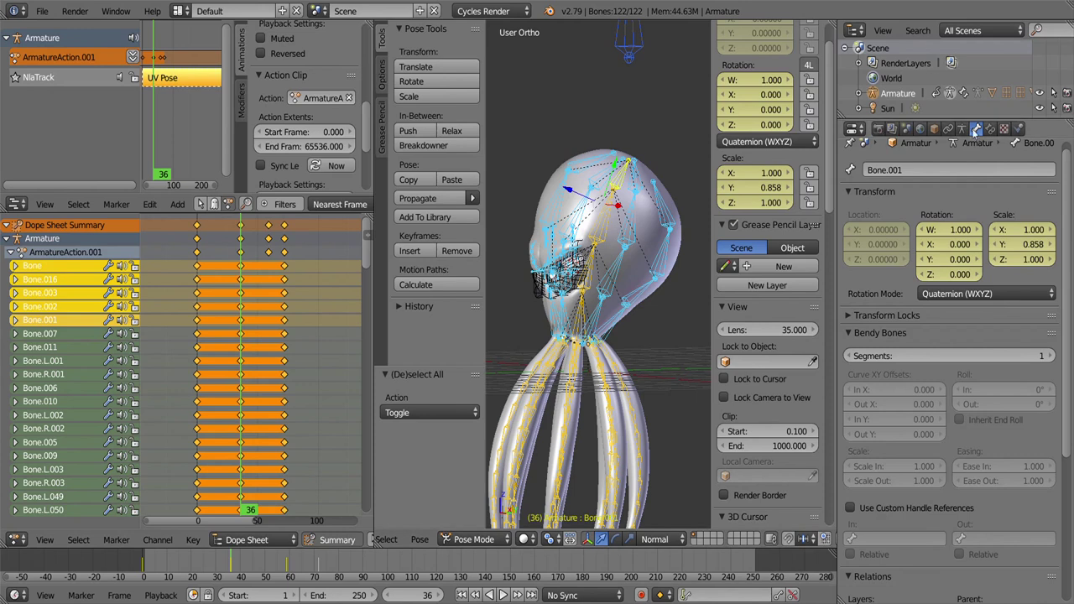
pyautogui.scroll(-3)
pyautogui.rightClick(924, 523)
pyautogui.click(925, 523)
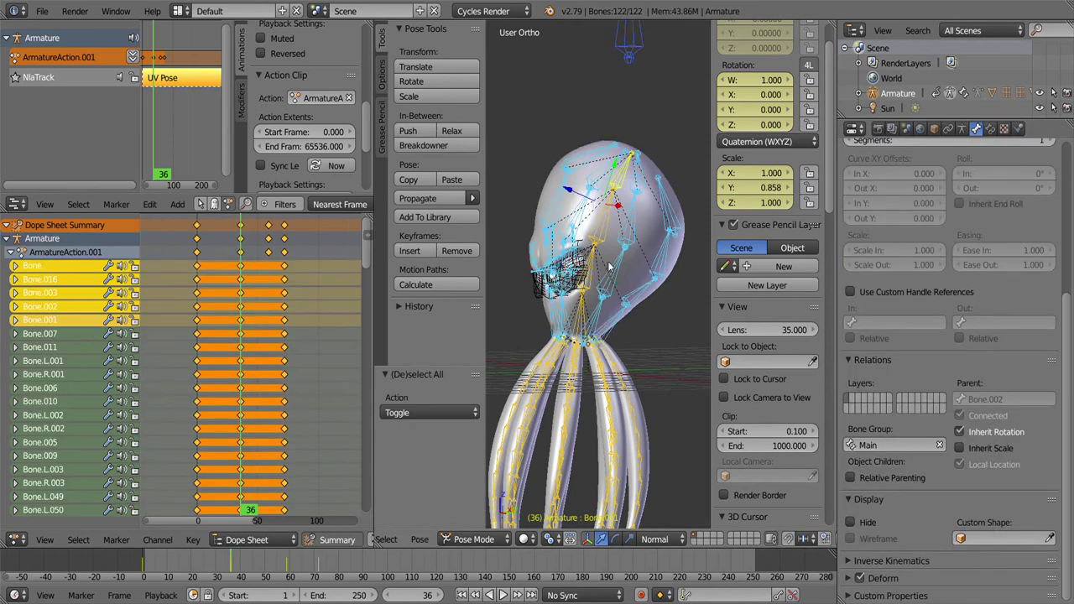
pyautogui.press('i')
pyautogui.click(638, 252)
pyautogui.moveTo(637, 252); pyautogui.dragTo(587, 252)
pyautogui.hotkey('shift', 'Left')
pyautogui.hotkey('alt', 'a')
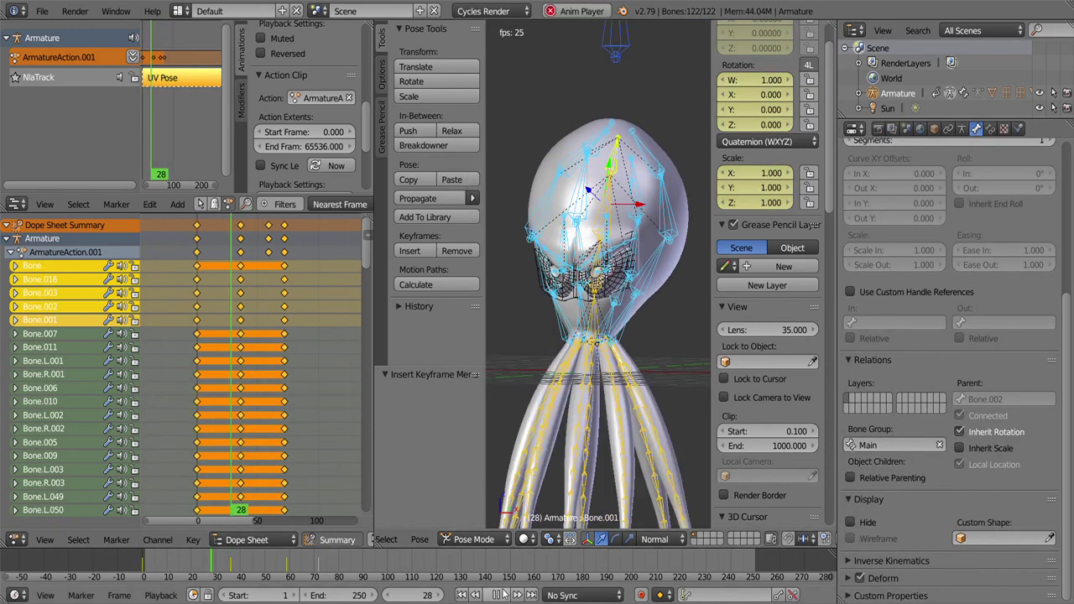
pyautogui.press('Escape')
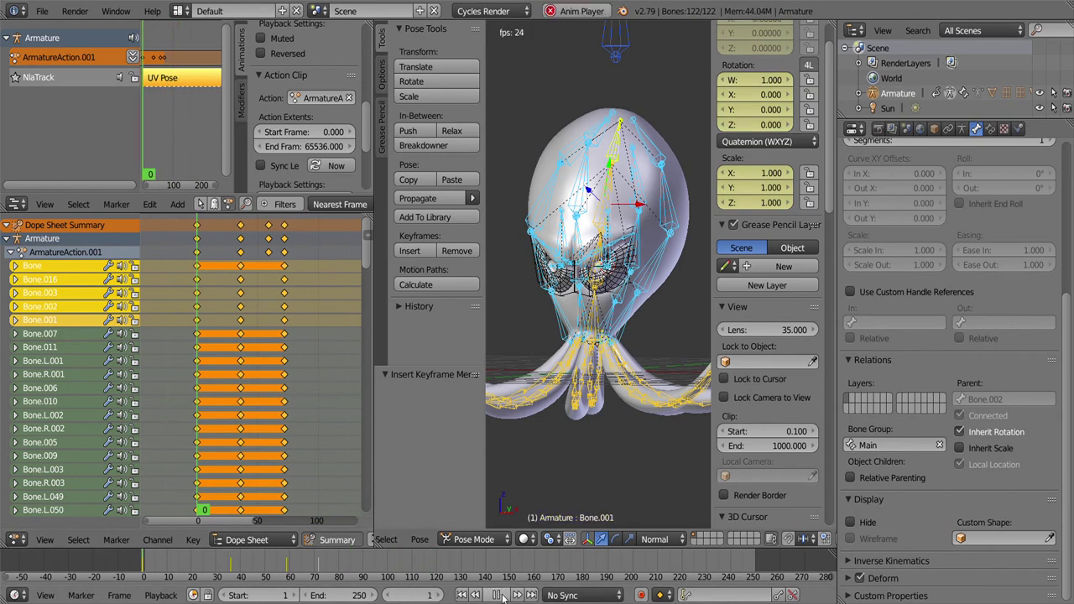
# Step: Squash neck bone Bone.016 by scaling it along its Y axis
pyautogui.moveTo(587, 268); pyautogui.dragTo(636, 244)
pyautogui.hotkey('alt', 'a')
pyautogui.rightClick(636, 235)
pyautogui.press('s')
pyautogui.press('y')
pyautogui.press('y')
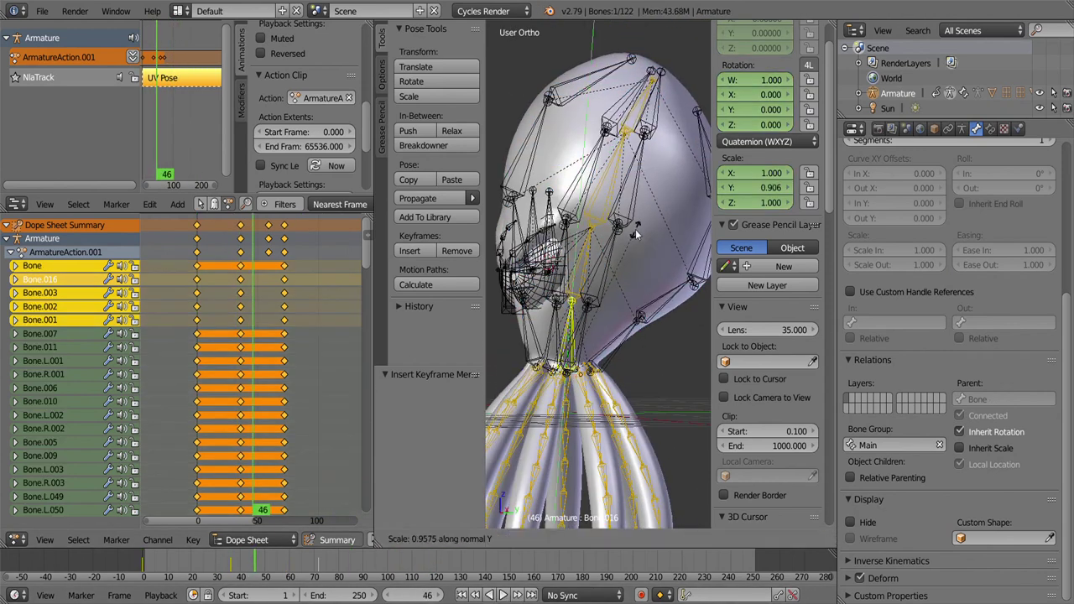
pyautogui.click(636, 235)
pyautogui.press('r')
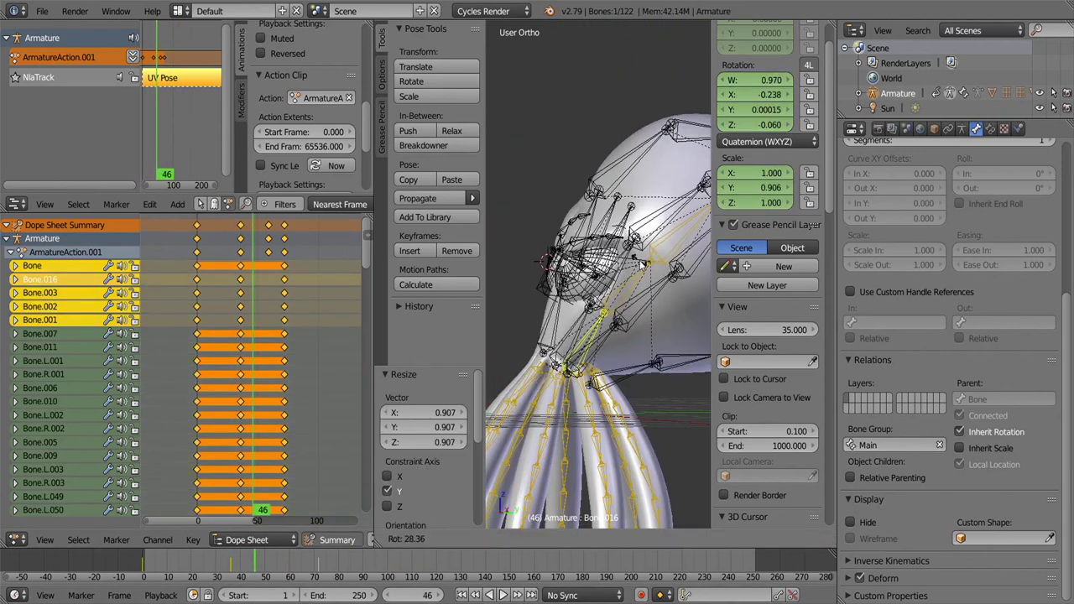
pyautogui.press('Escape')
# Step: Stretch the upper head bones and key location, rotation and scale at frame 46
pyautogui.rightClick(621, 206)
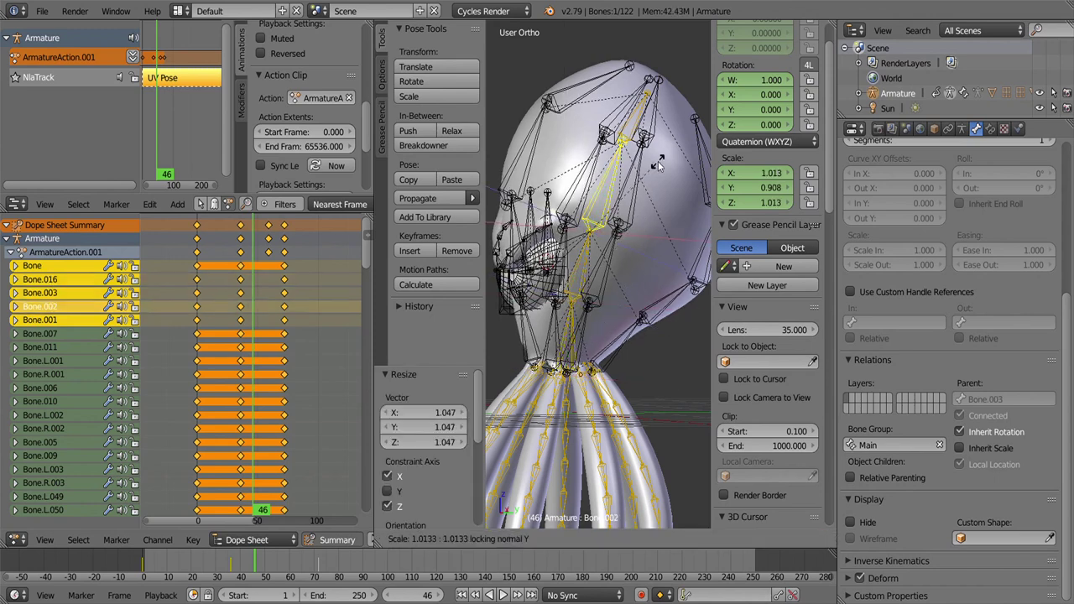
pyautogui.click(659, 163)
pyautogui.rightClick(641, 124)
pyautogui.click(692, 109)
pyautogui.moveTo(654, 168); pyautogui.dragTo(620, 184)
pyautogui.press('i')
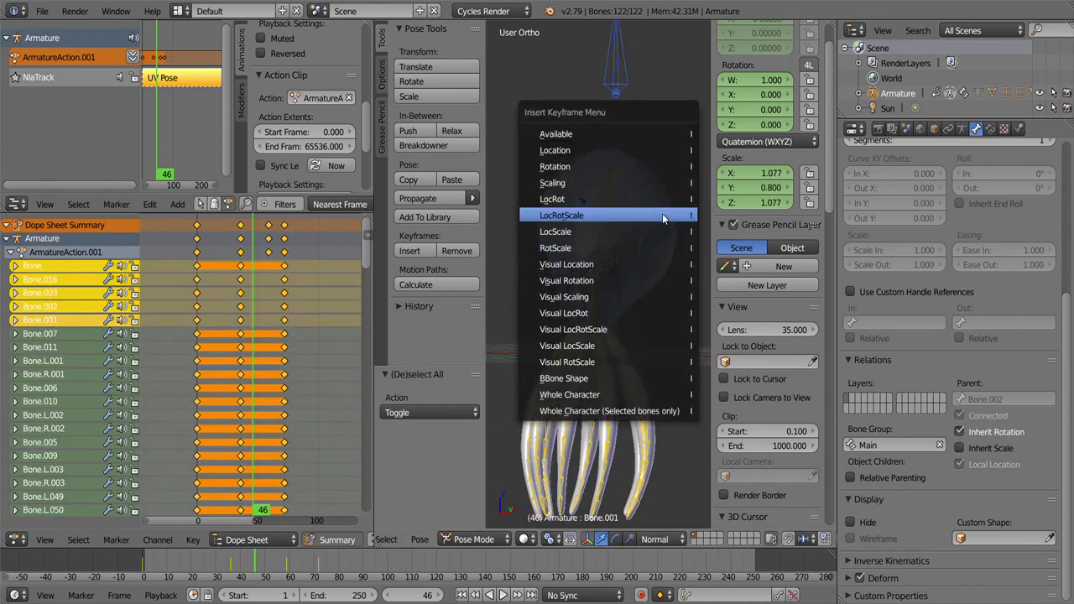
pyautogui.click(660, 215)
# Step: Key Bone.016, Bone.003 and connected head bones at frame 46, then play in reverse
pyautogui.press('a')
pyautogui.scroll(3)
pyautogui.rightClick(601, 201)
pyautogui.rightClick(614, 170)
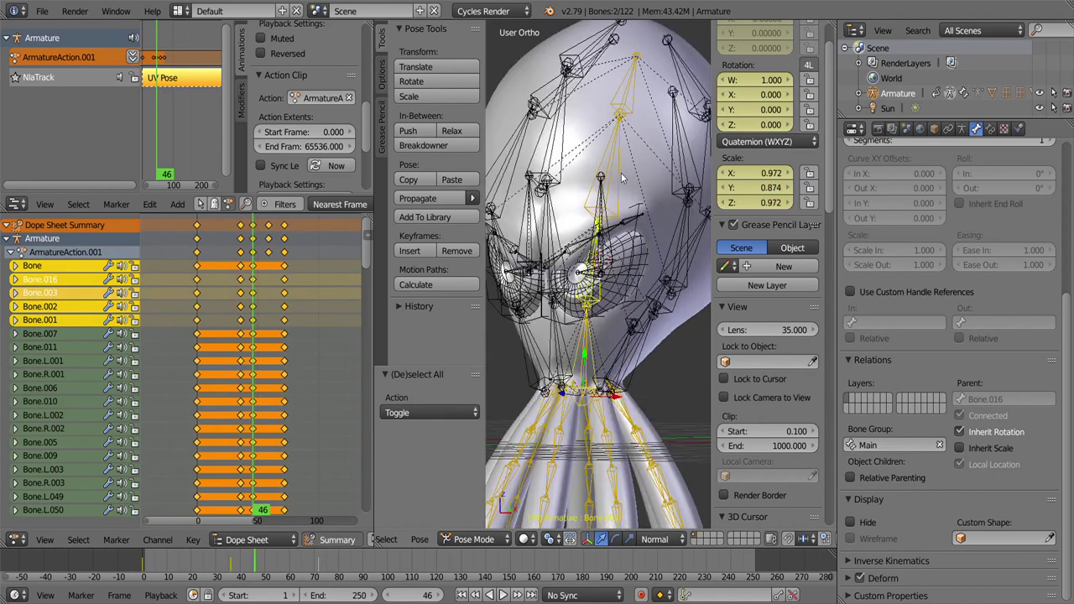
pyautogui.press('a')
pyautogui.press('a')
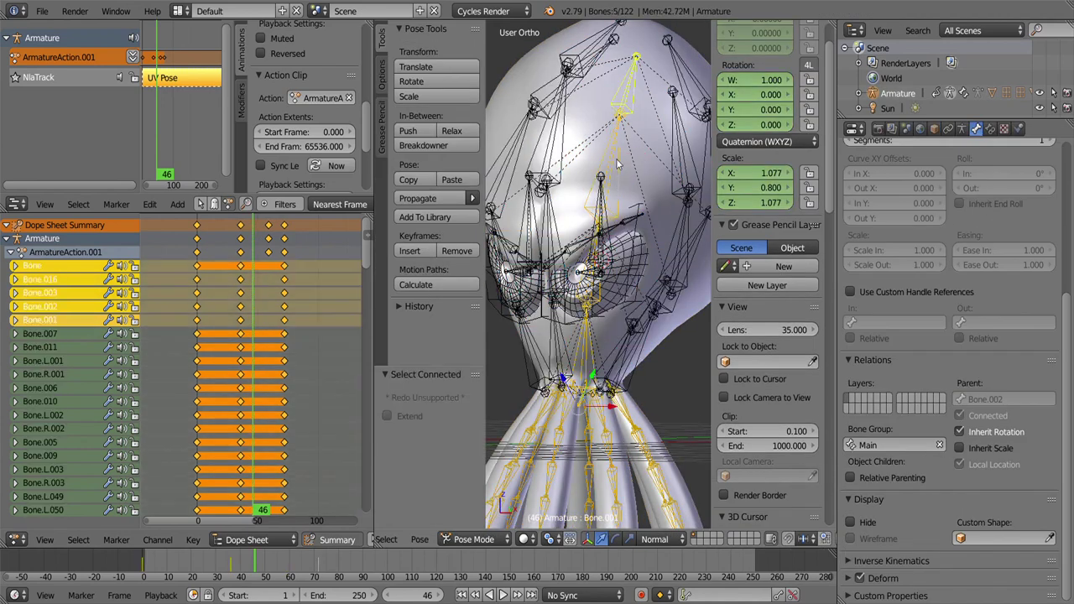
pyautogui.press('i')
pyautogui.click(616, 160)
pyautogui.hotkey('shift', 'alt', 'a')
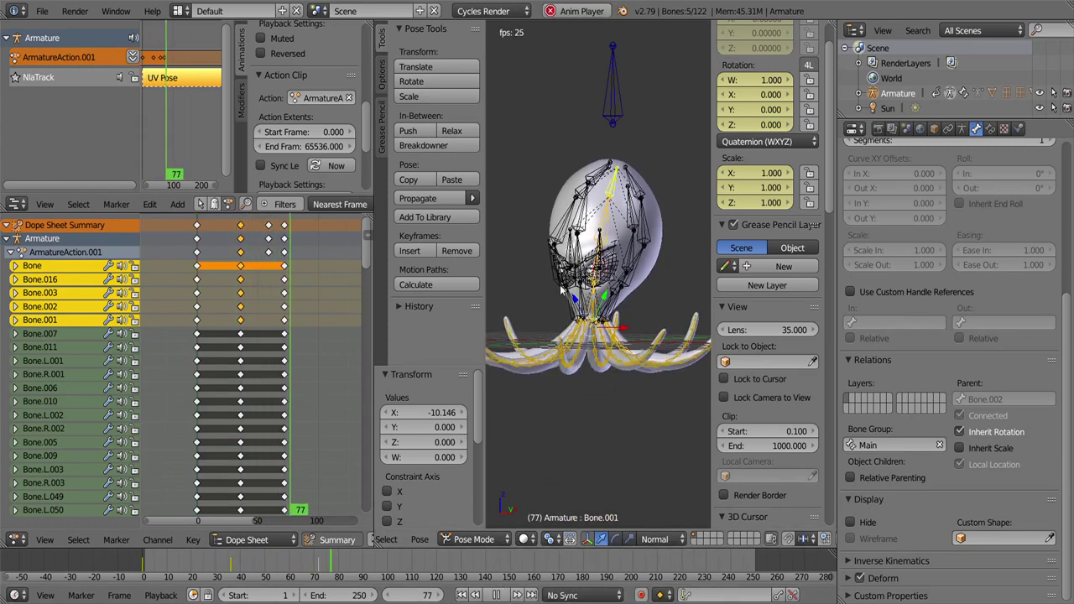
# Step: Hide all the bones, stop playback, and scrub the timeline
pyautogui.press('a')
pyautogui.press('h')
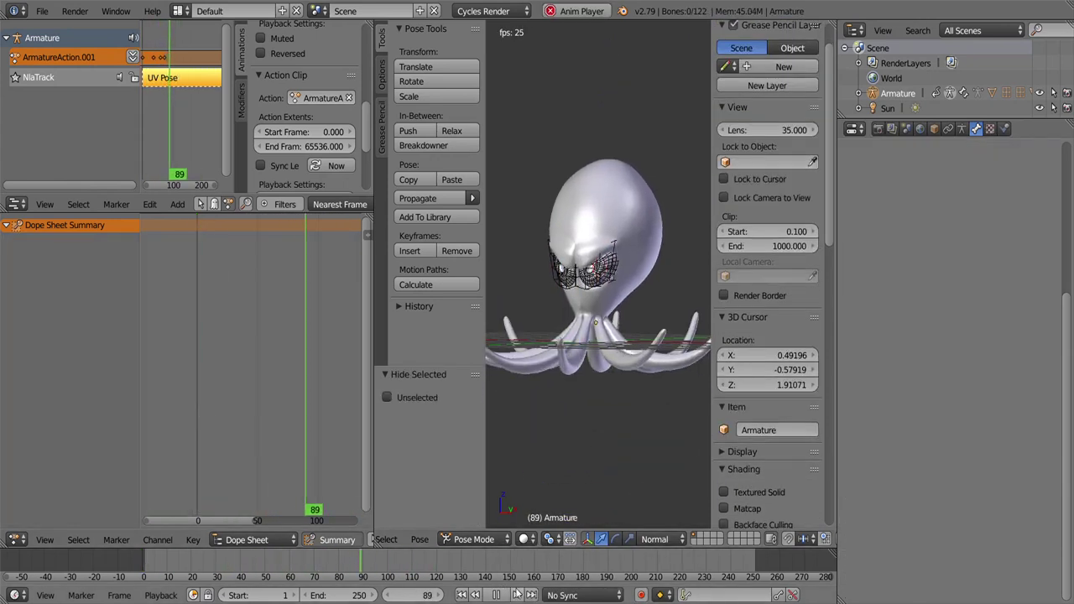
pyautogui.hotkey('alt', 'a')
pyautogui.click(313, 564)
pyautogui.moveTo(314, 564); pyautogui.dragTo(144, 563)
# Step: Reveal the hidden bones and select Bone.001 in the octopus head
pyautogui.hotkey('alt', 'h')
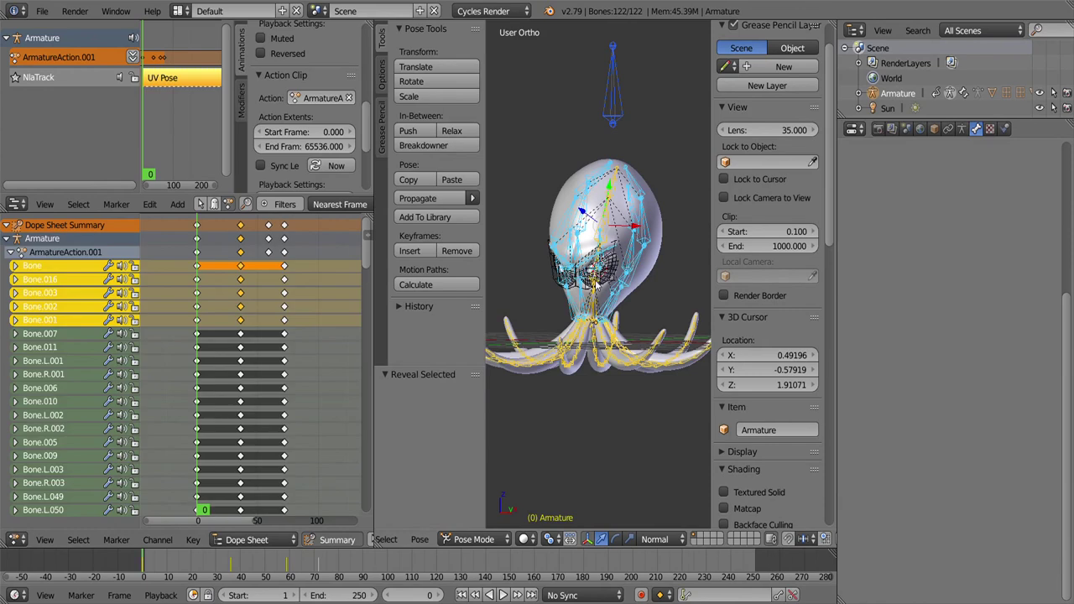
pyautogui.press('a')
pyautogui.moveTo(579, 394); pyautogui.dragTo(543, 316)
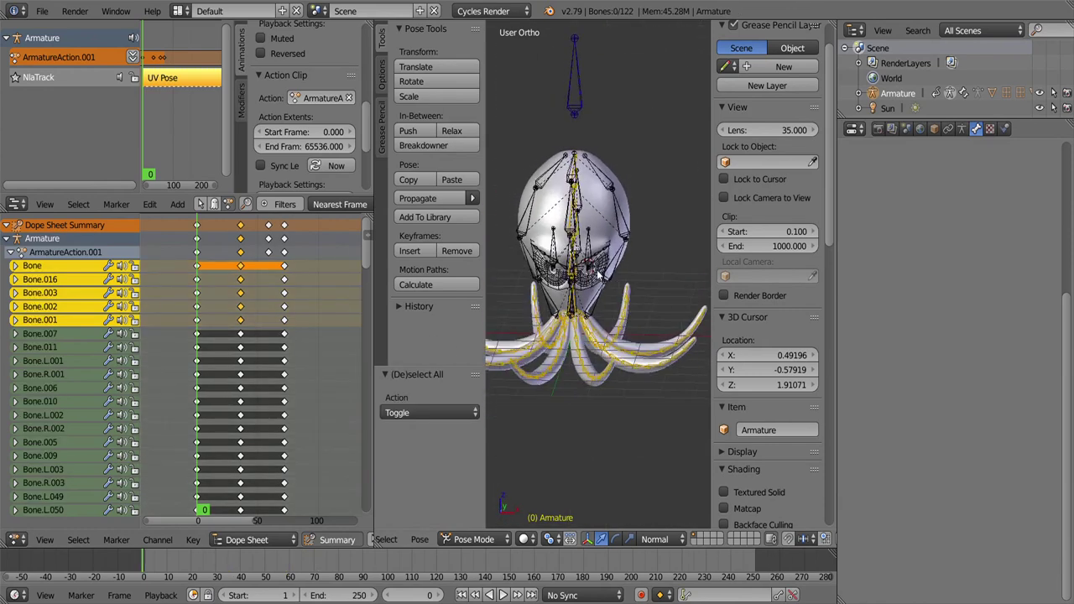
pyautogui.click(165, 320)
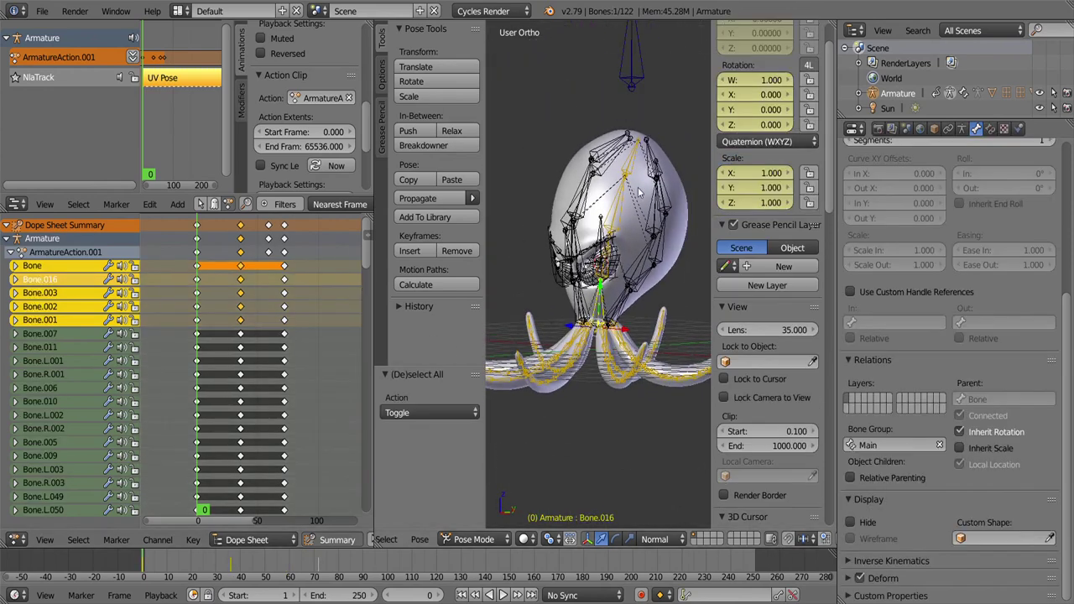
pyautogui.scroll(3)
# Step: Show every bone's animation curves in a widened Graph Editor and browse the channel commands
pyautogui.hotkey('ctrl', 'Tab')
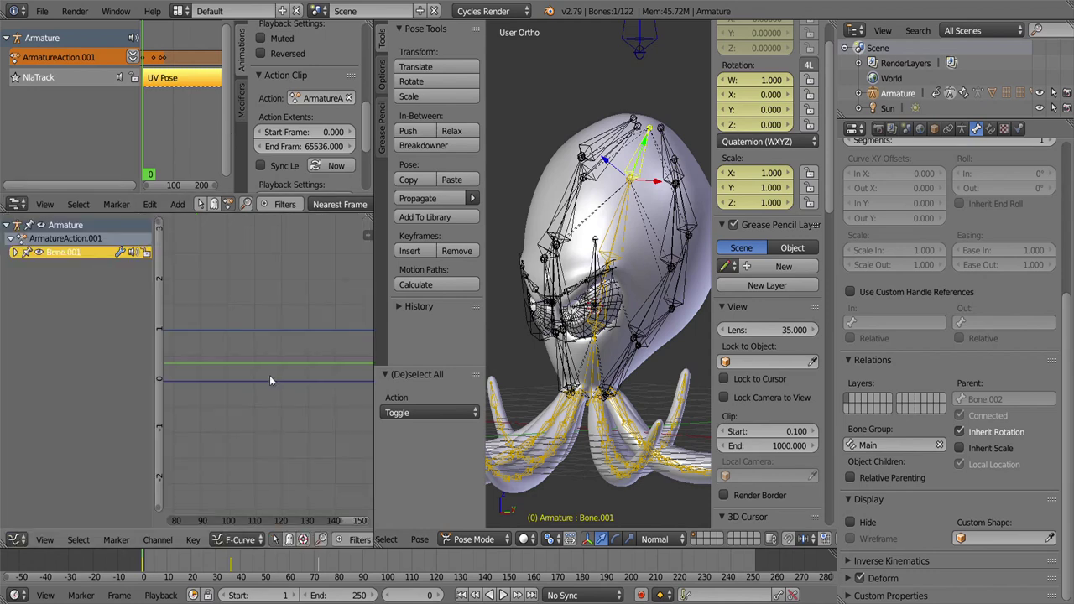
pyautogui.press('a')
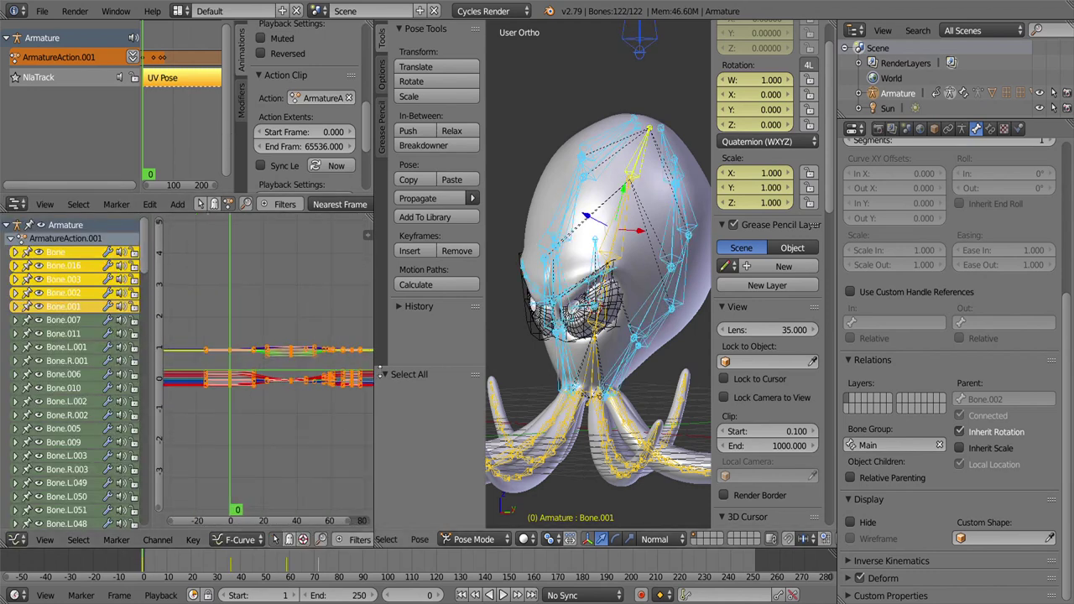
pyautogui.moveTo(381, 373); pyautogui.dragTo(507, 373)
pyautogui.click(116, 539)
pyautogui.moveTo(239, 454)
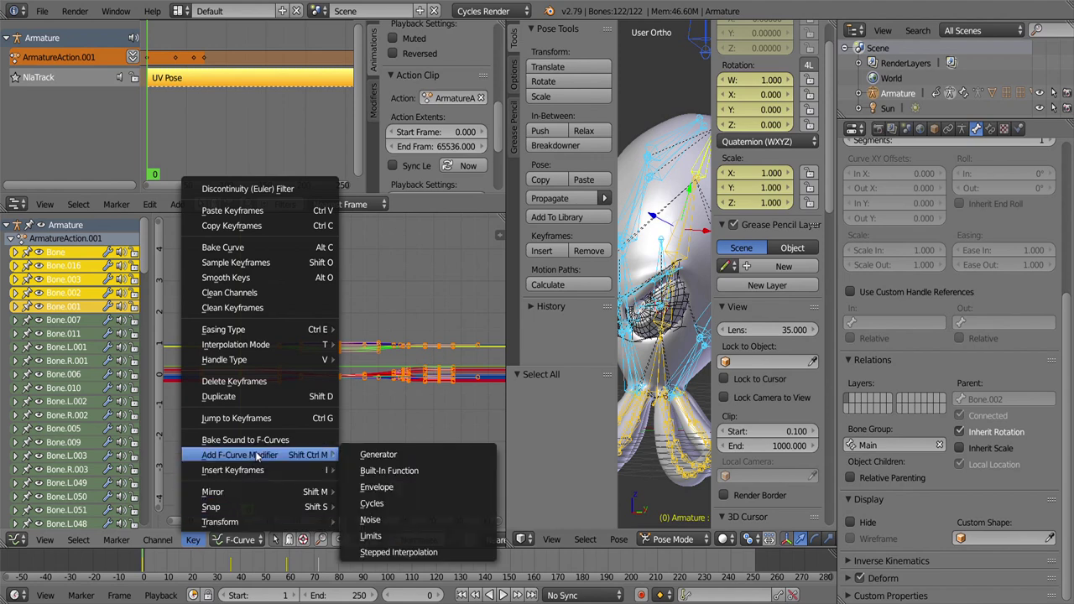
# Step: Try a Cycles modifier on the curves, preview the loop, then revert via the undo history
pyautogui.click(398, 500)
pyautogui.hotkey('alt', 'a')
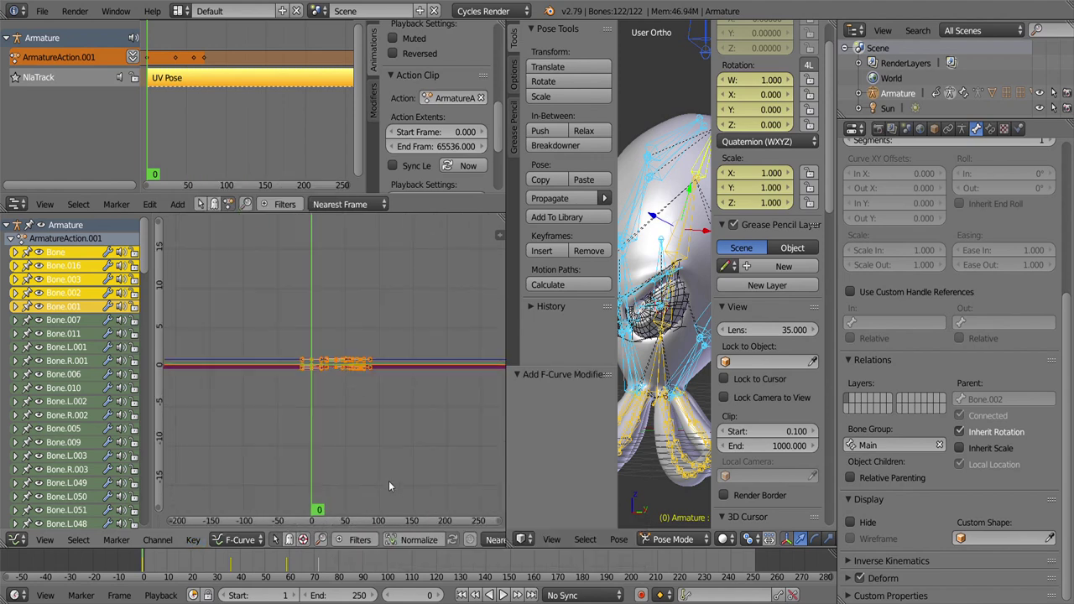
pyautogui.hotkey('ctrl', 'alt', 'z')
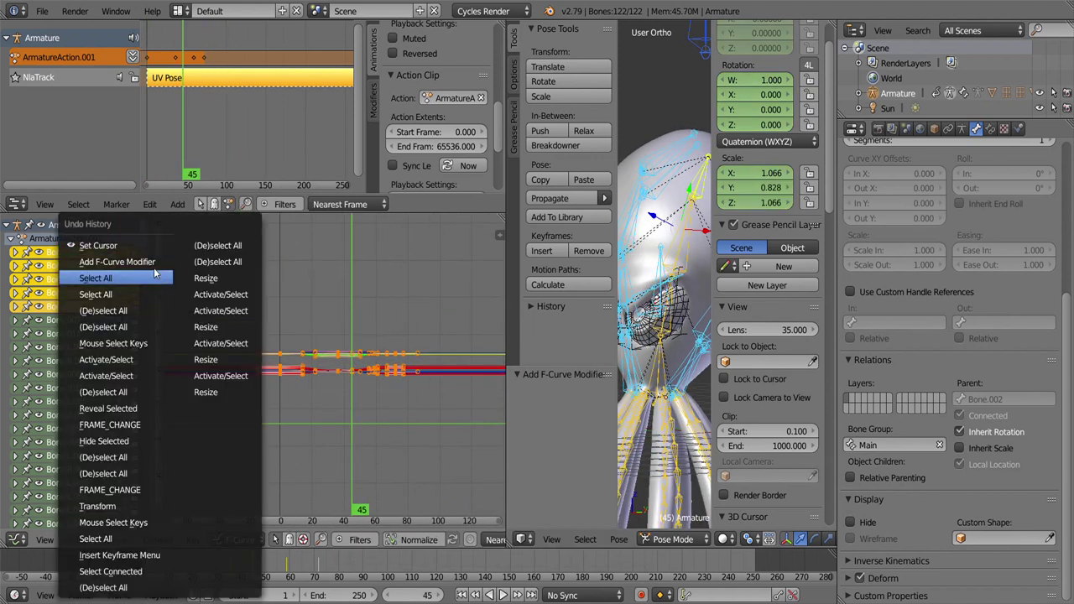
pyautogui.click(171, 280)
# Step: Select all keys, add a Cycles modifier to every curve from the Key menu, and play to check the loop
pyautogui.hotkey('shift', 'ctrl', 'm')
pyautogui.click(283, 419)
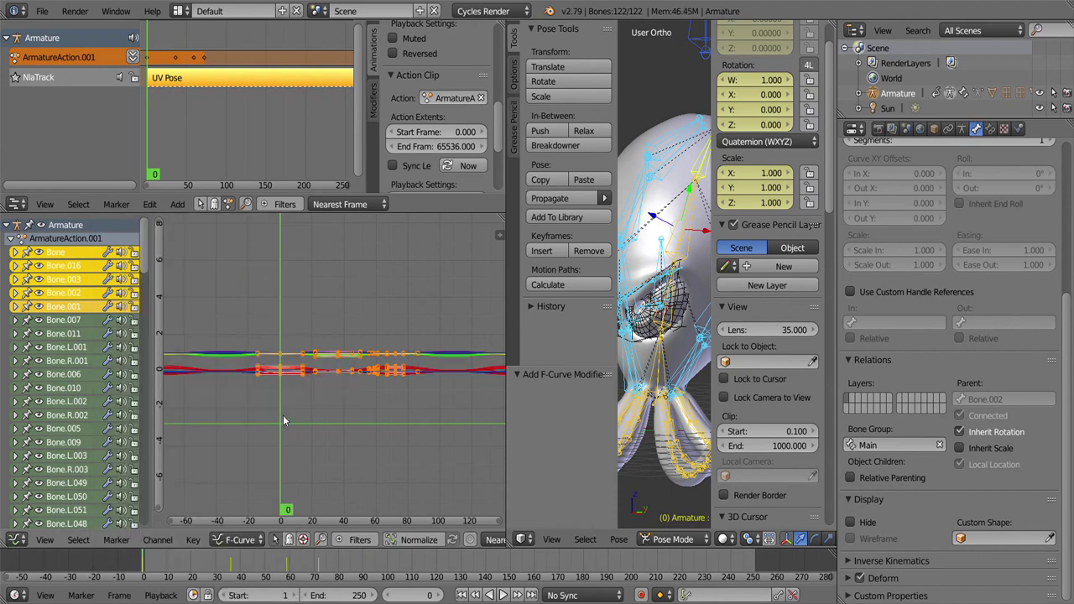
pyautogui.press('a')
pyautogui.click(157, 540)
pyautogui.moveTo(240, 455)
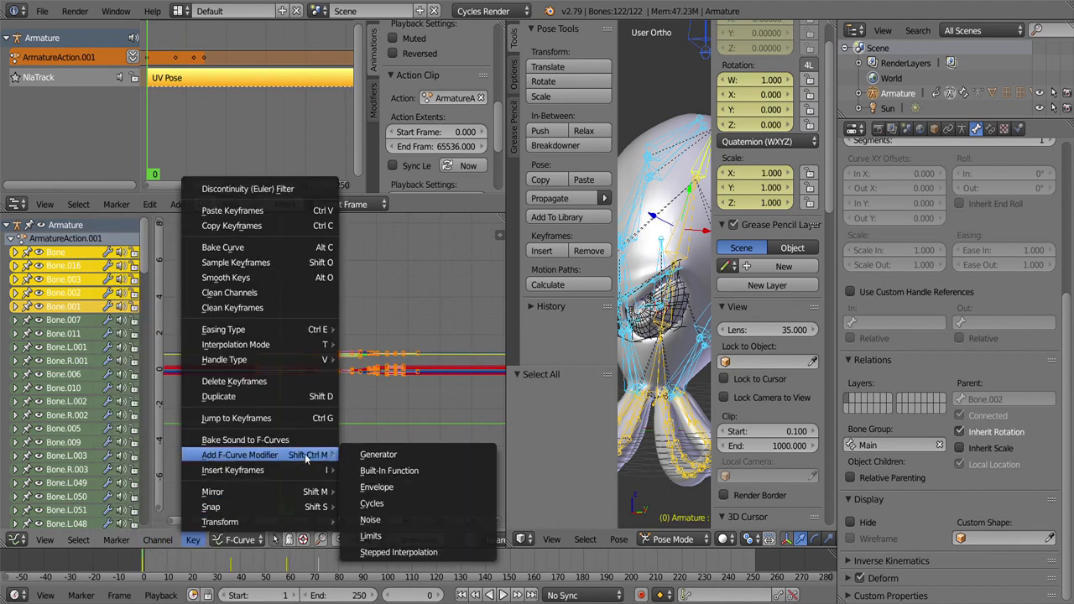
pyautogui.click(409, 508)
pyautogui.hotkey('alt', 'a')
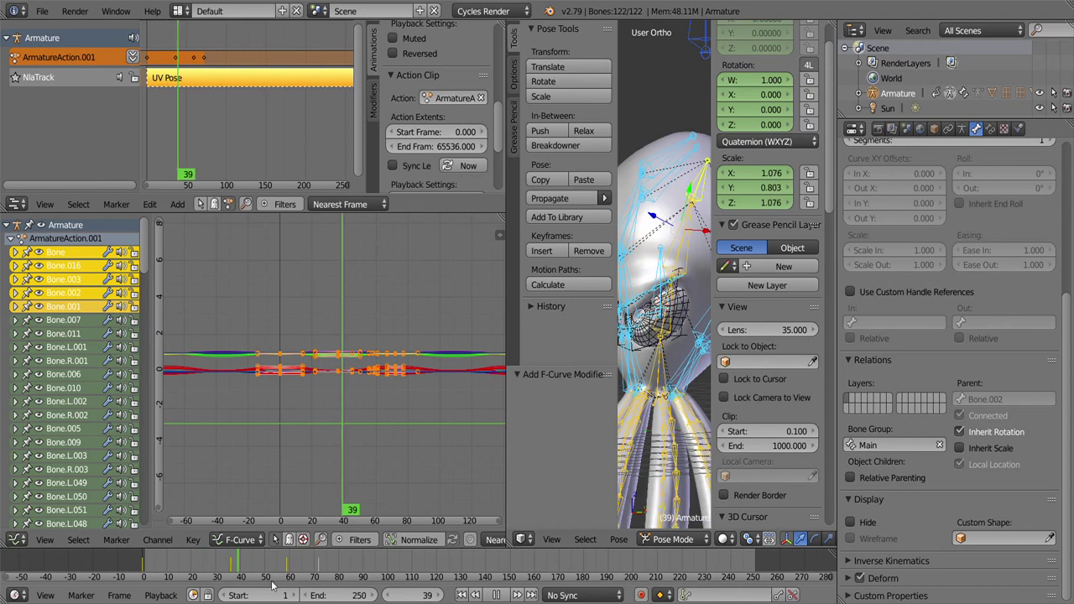
pyautogui.click(17, 539)
# Step: Switch the area back to the Dope Sheet and stop the playback
pyautogui.click(90, 376)
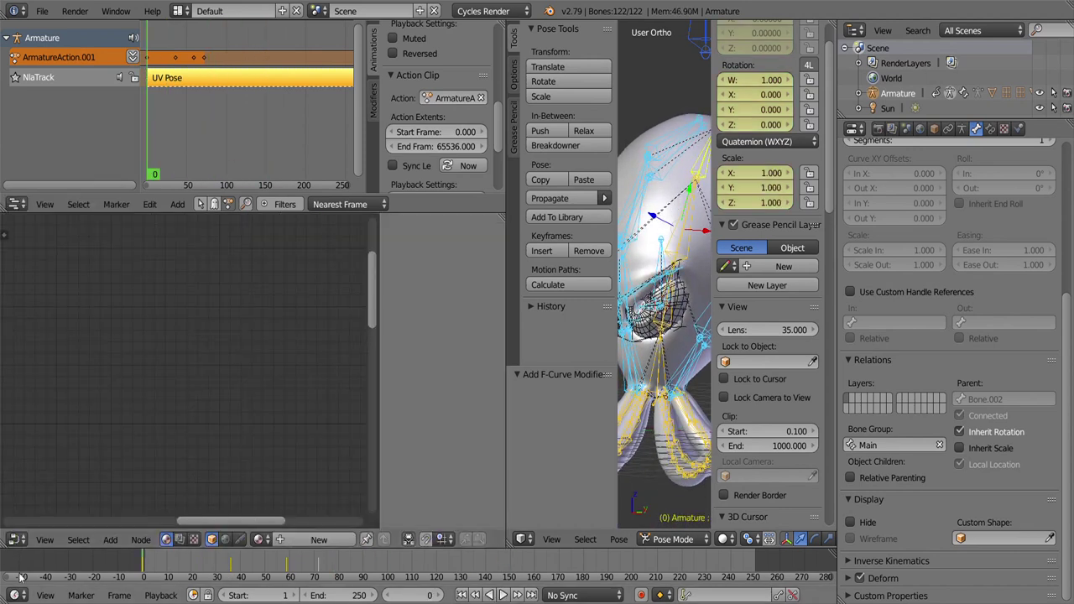
pyautogui.click(16, 540)
pyautogui.click(47, 465)
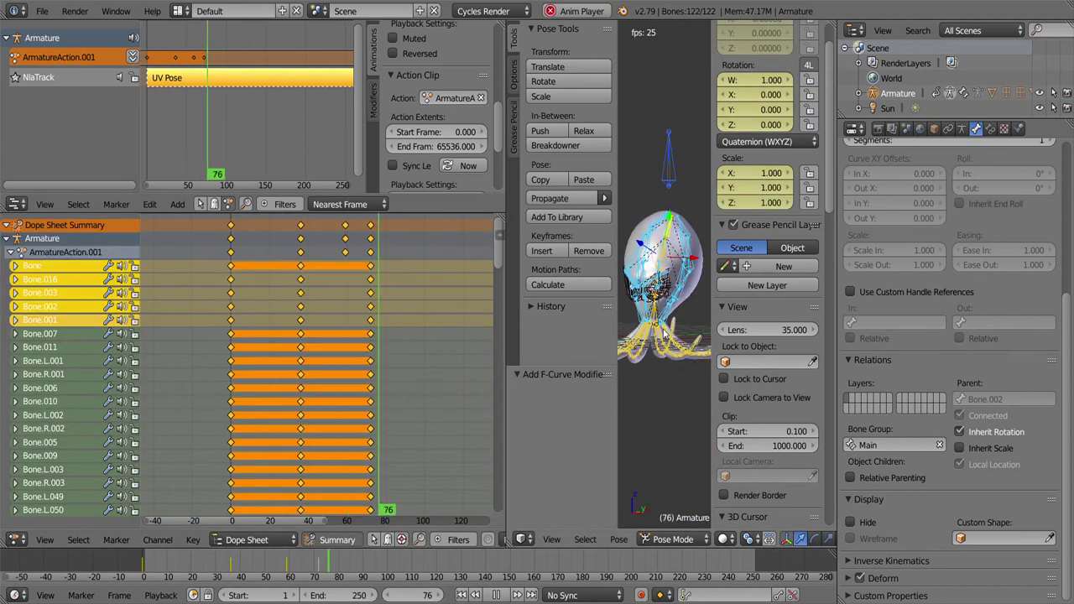
pyautogui.scroll(-3)
pyautogui.hotkey('alt', 'a')
# Step: Move the last key column later so the cycle ends at frame 96, then push the action down into a Swimming NLA strip
pyautogui.rightClick(344, 250)
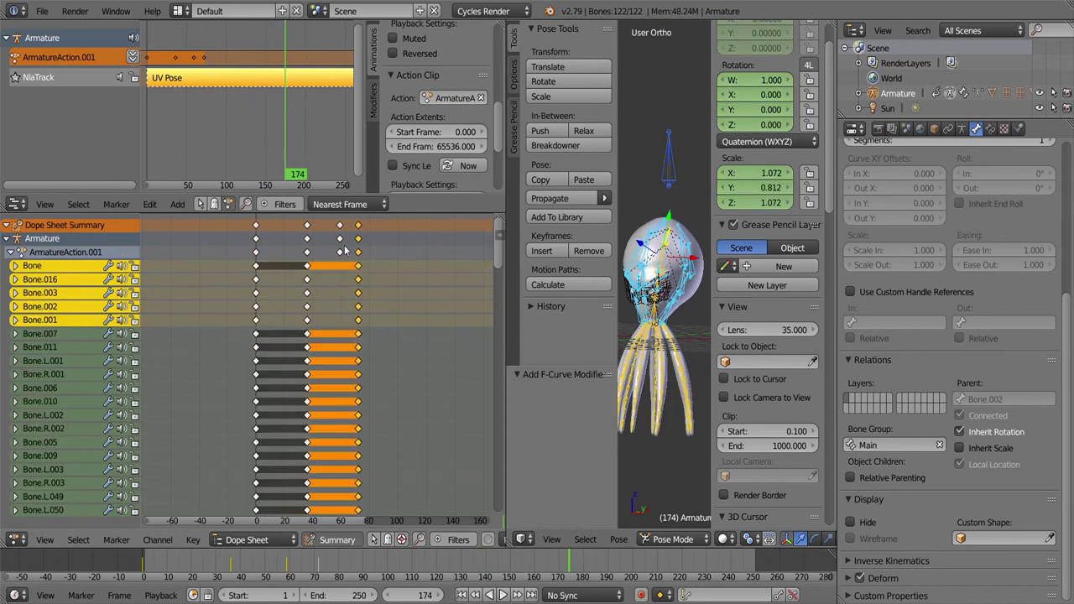
pyautogui.write('g24')
pyautogui.press('Return')
pyautogui.click(503, 593)
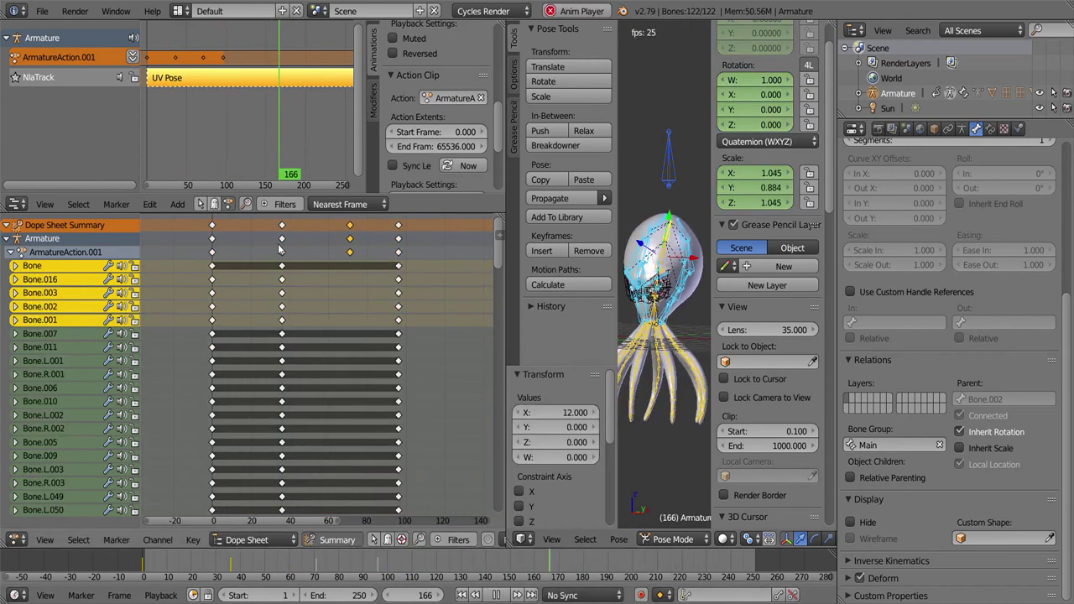
pyautogui.hotkey('ctrl', 'z')
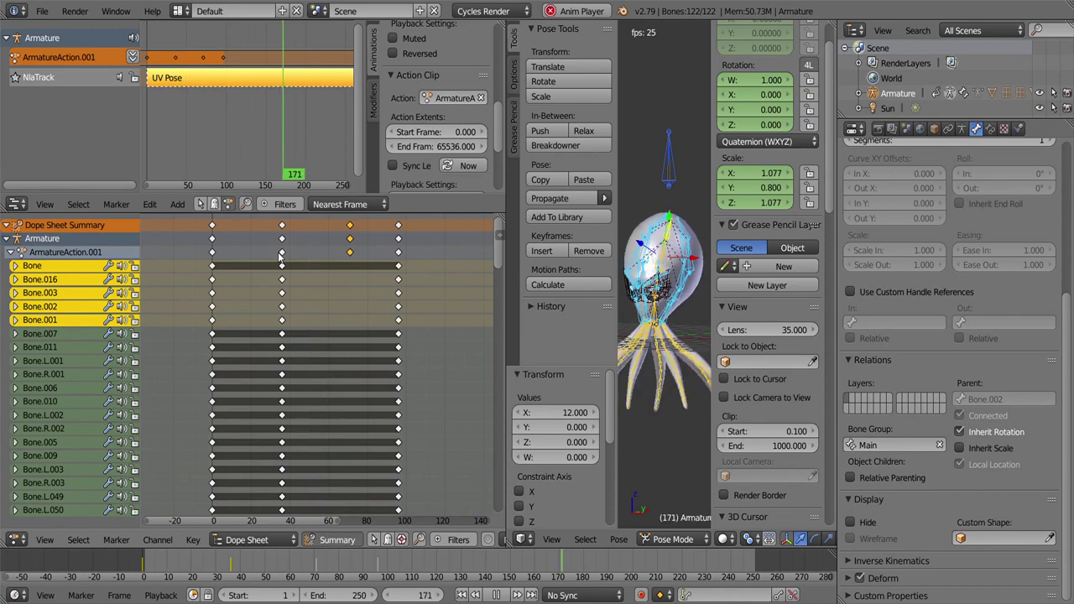
pyautogui.click(132, 57)
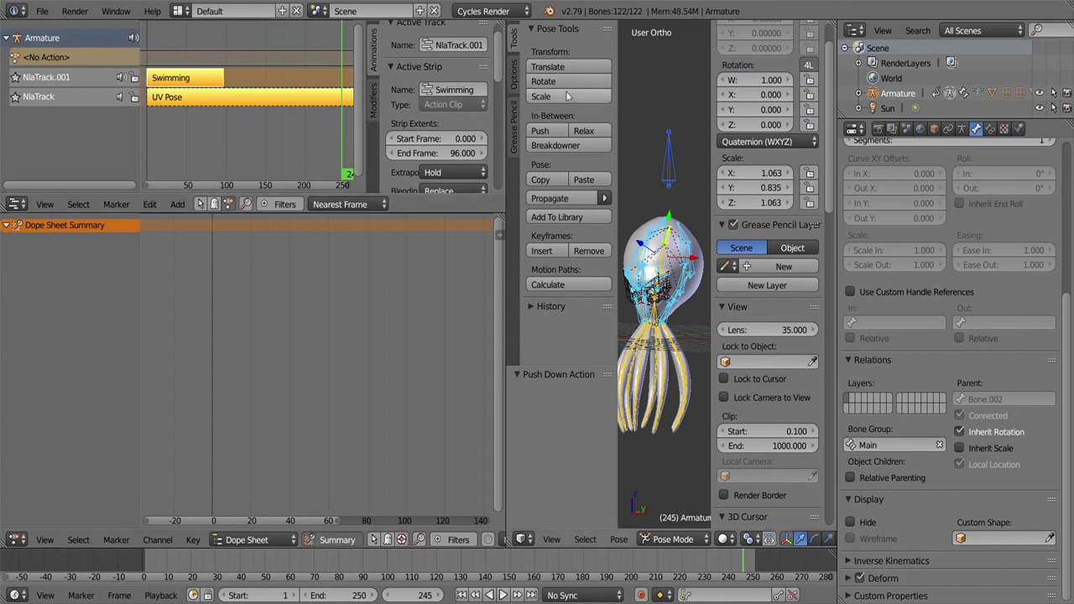
# Step: Play back the Swimming strip in the NLA editor
pyautogui.scroll(-3)
pyautogui.scroll(-3)
pyautogui.scroll(-3)
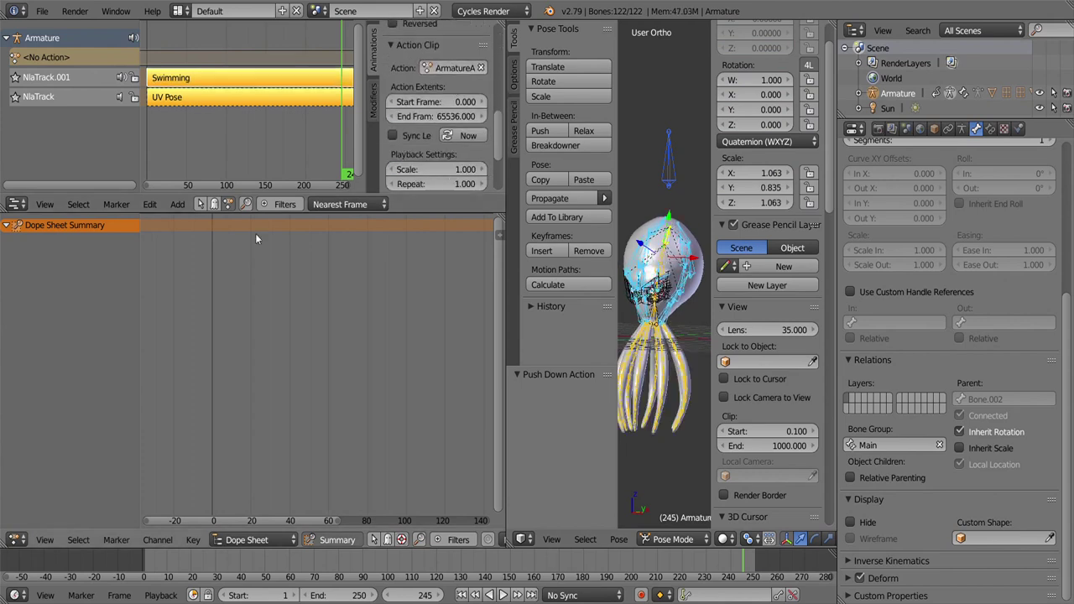
pyautogui.click(272, 132)
pyautogui.hotkey('alt', 'a')
# Step: Duplicate the Swimming strip onto a new track, start editing its action, and widen the 3D view
pyautogui.hotkey('shift', 'd')
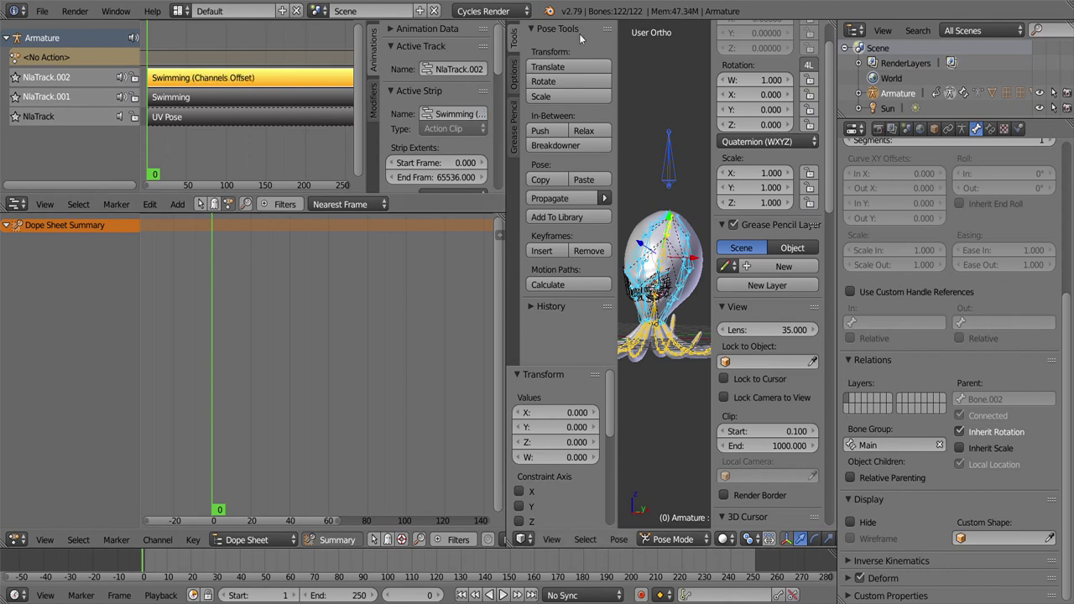
pyautogui.click(150, 204)
pyautogui.click(197, 585)
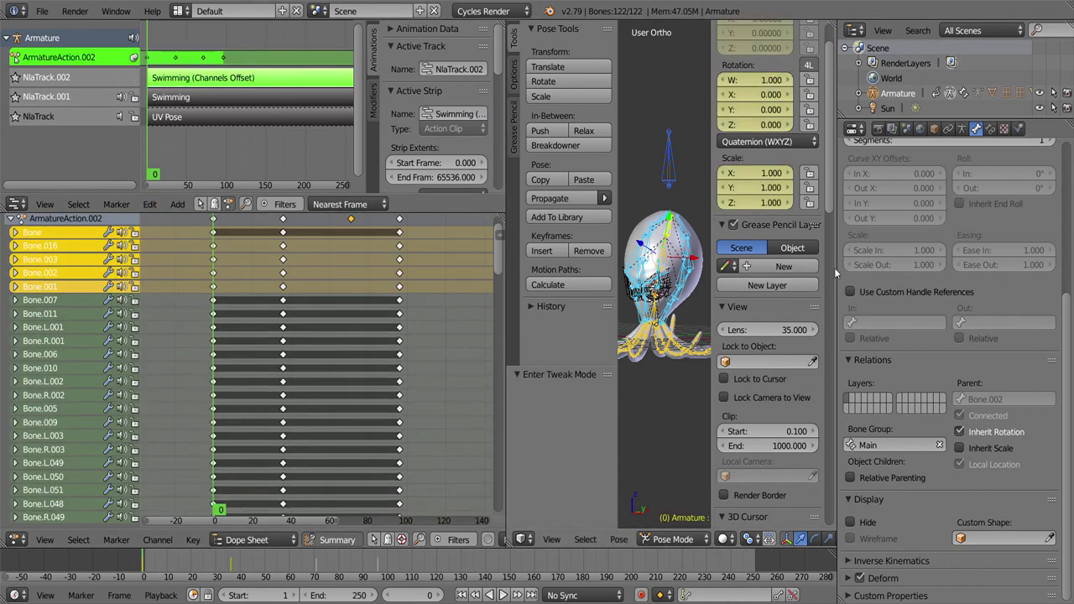
pyautogui.moveTo(834, 268); pyautogui.dragTo(936, 268)
# Step: Select the bone near the eye and shift Bone.016's keys 3 frames earlier, then preview
pyautogui.rightClick(719, 312)
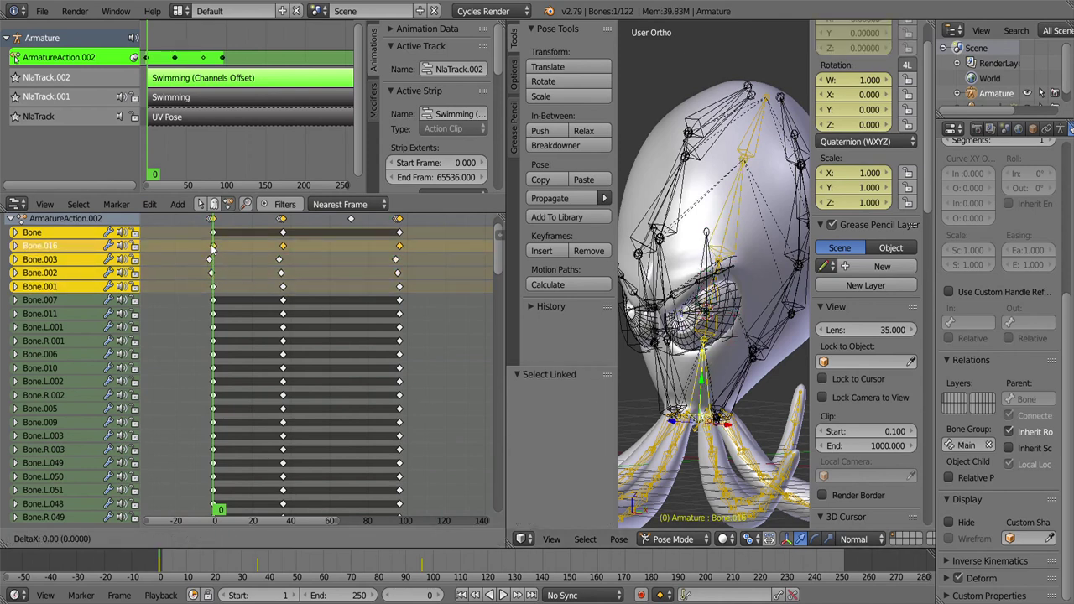
pyautogui.click(208, 248)
pyautogui.hotkey('alt', 'a')
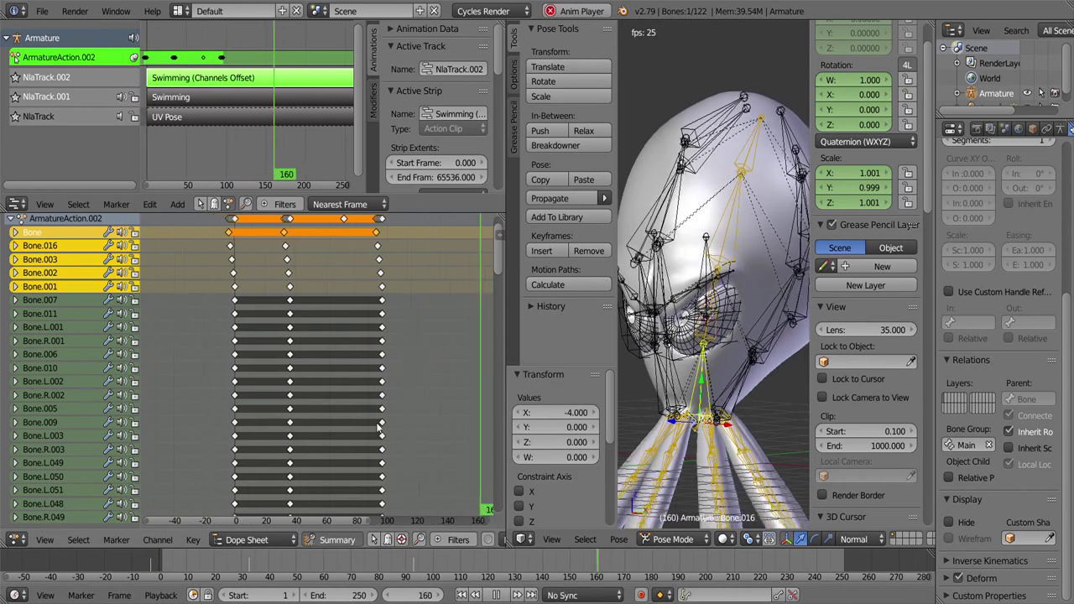
pyautogui.press('Home')
# Step: Box-select the first keys of the top bones and scale them to spread them out
pyautogui.hotkey('shift', 'Left')
pyautogui.press('a')
pyautogui.moveTo(270, 266); pyautogui.dragTo(229, 322)
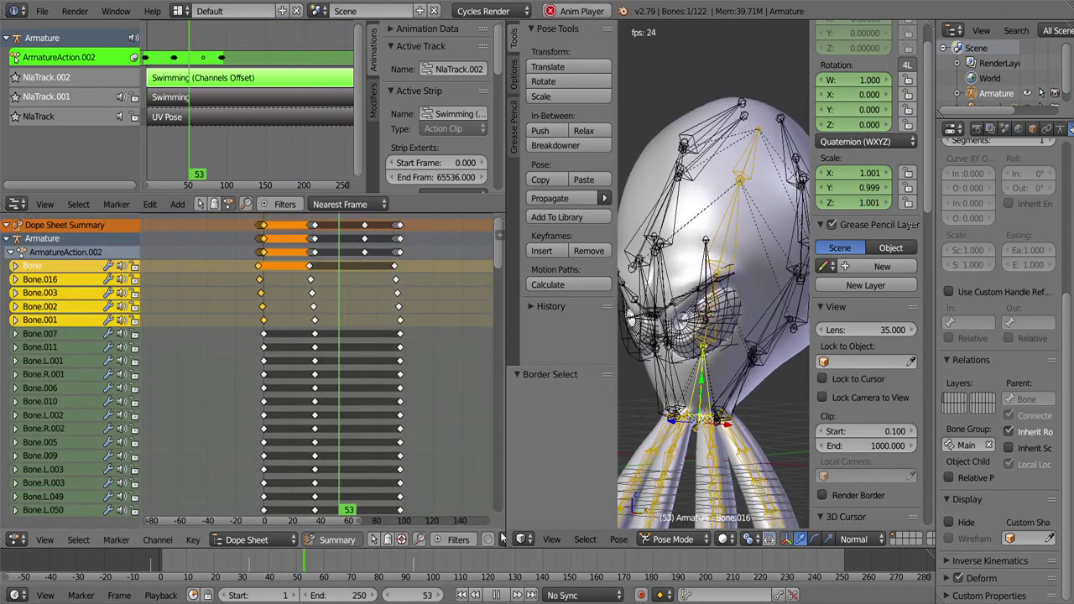
pyautogui.press('Escape')
pyautogui.press('s')
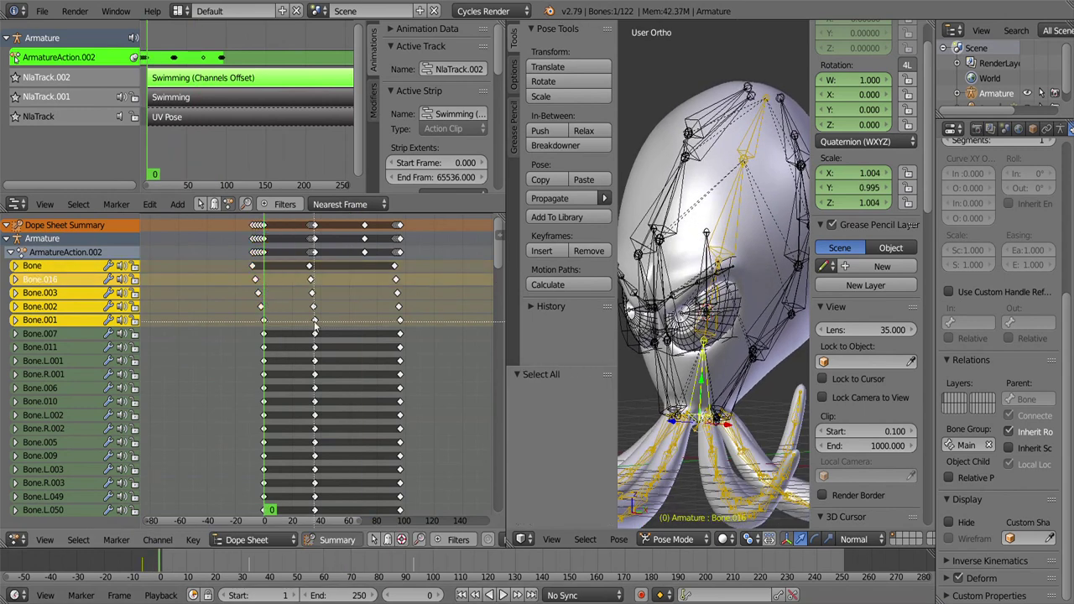
pyautogui.click(360, 314)
# Step: Box-select the last keys of the top bones and double their spacing with a scale of 2
pyautogui.press('a')
pyautogui.press('Up')
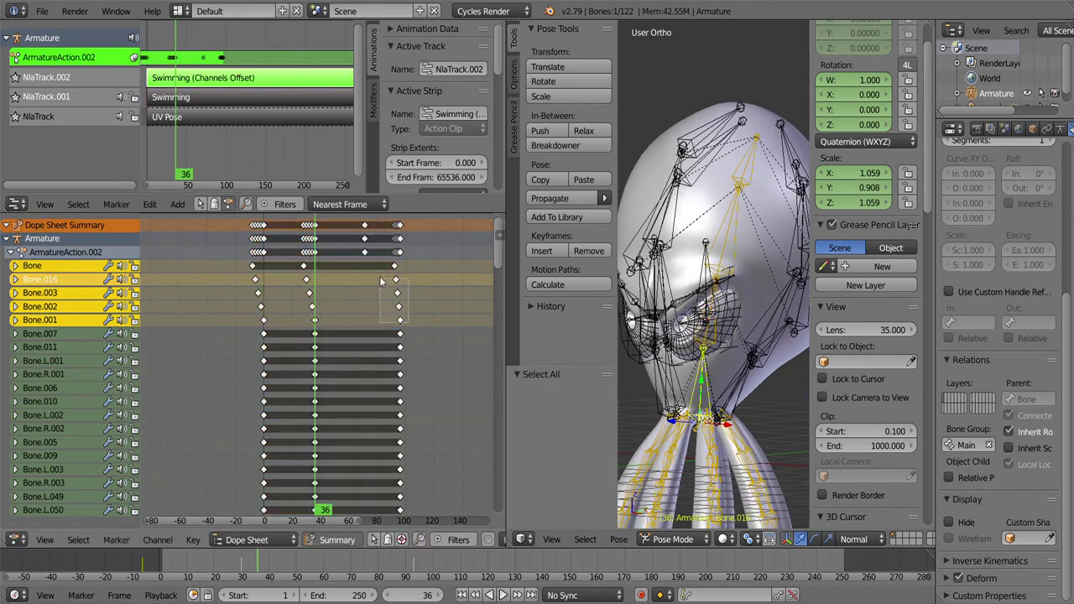
pyautogui.moveTo(391, 220); pyautogui.dragTo(400, 319)
pyautogui.press('Up')
pyautogui.hotkey('alt', 'a')
pyautogui.press('Return')
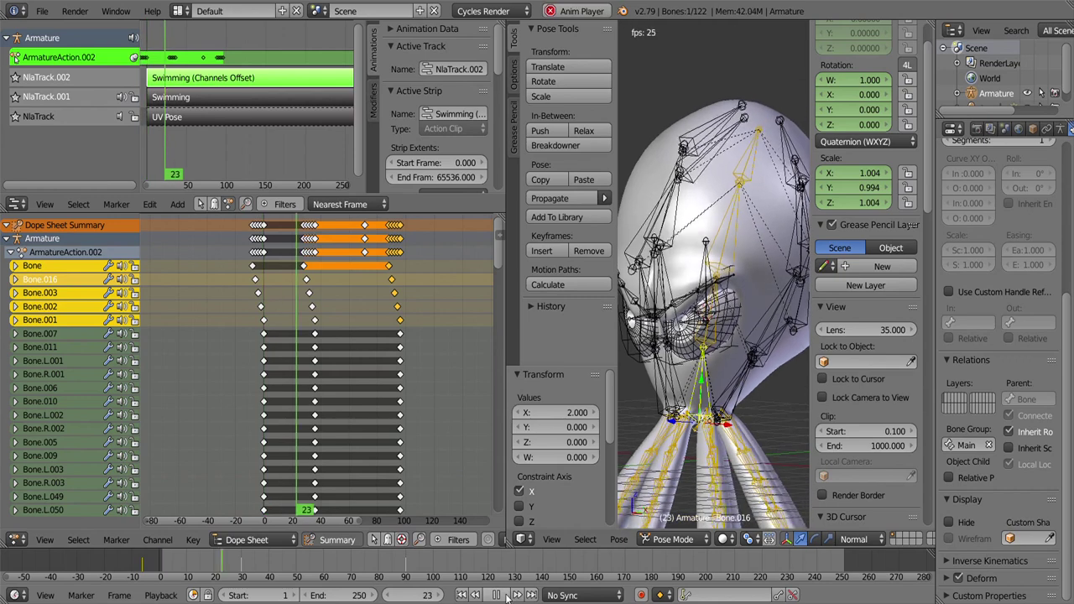
pyautogui.press('Escape')
# Step: Scale another set of head keys by 2 and play the animation to review the stagger
pyautogui.press('a')
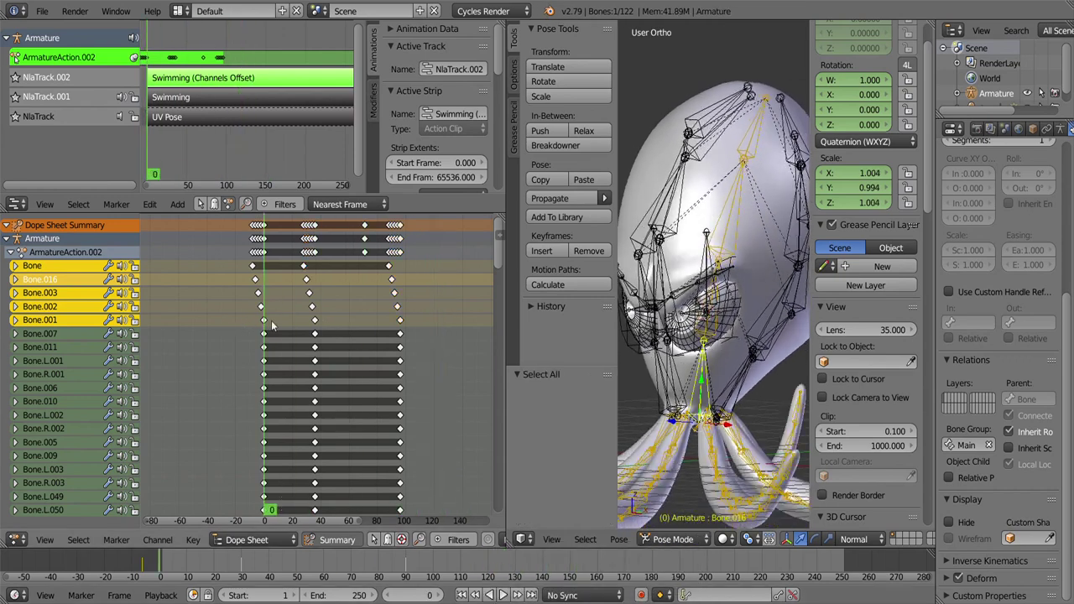
pyautogui.hotkey('alt', 'a')
pyautogui.click(316, 331)
pyautogui.write('2')
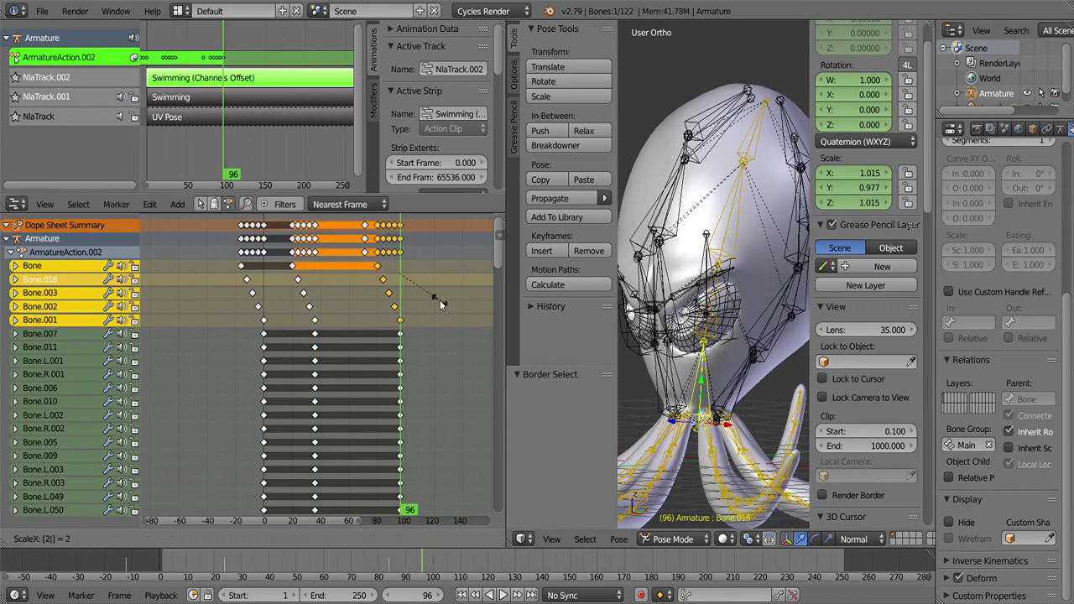
pyautogui.click(440, 299)
pyautogui.press('Escape')
pyautogui.click(502, 595)
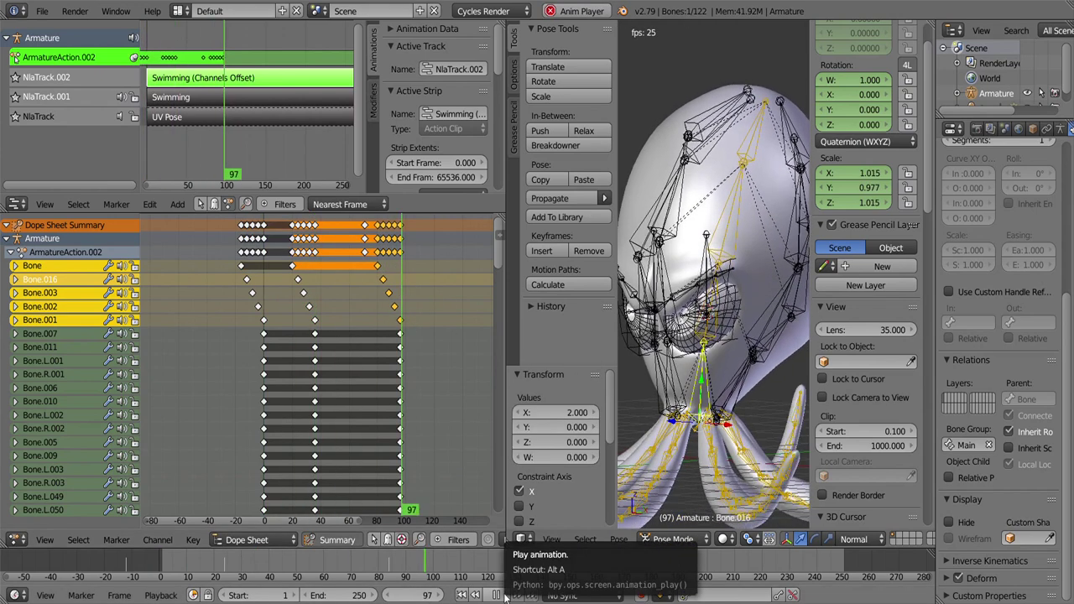
pyautogui.press('Escape')
# Step: Box-select a column of the head bones' keys, scale it by 2 in time, and preview the offsets
pyautogui.press('a')
pyautogui.press('b')
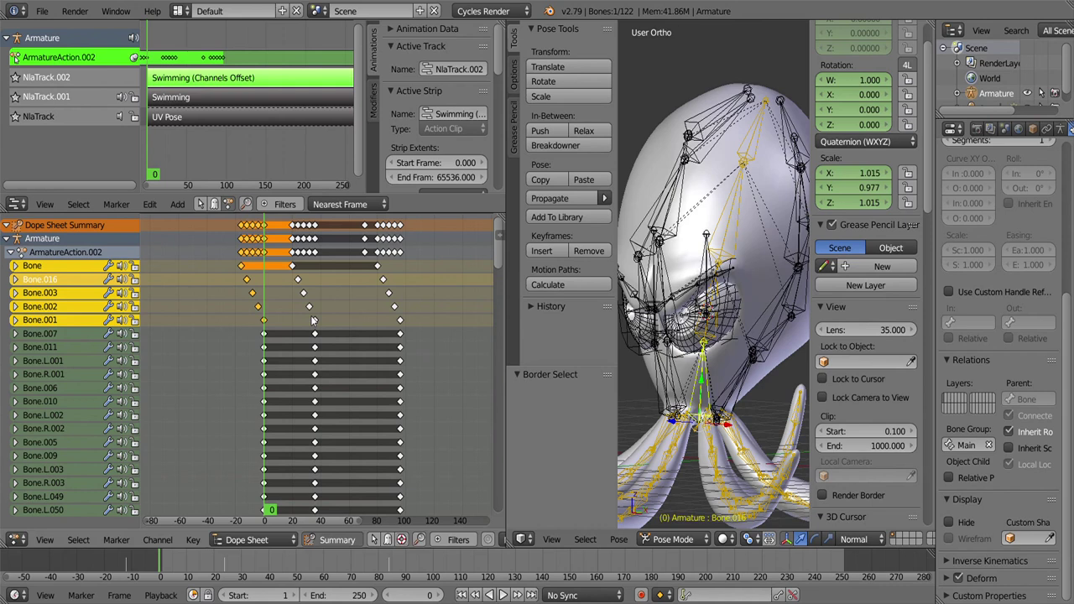
pyautogui.hotkey('alt', 'a')
pyautogui.moveTo(312, 320); pyautogui.dragTo(312, 307)
pyautogui.press('Escape')
pyautogui.press('a')
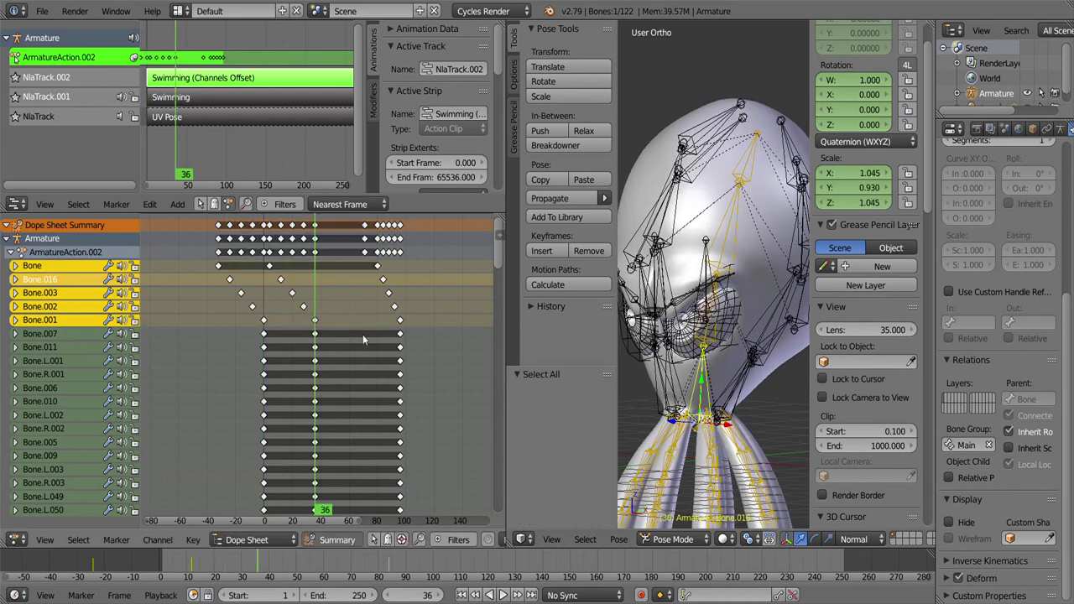
pyautogui.press('s')
pyautogui.press('2')
pyautogui.press('Return')
pyautogui.hotkey('alt', 'a')
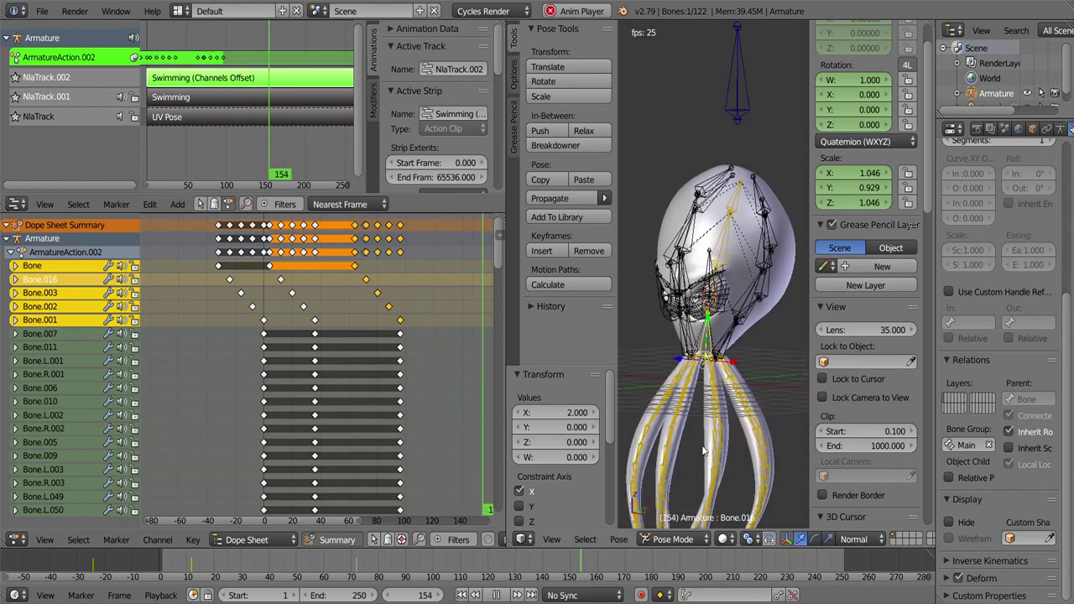
pyautogui.click(265, 338)
pyautogui.hotkey('alt', 'a')
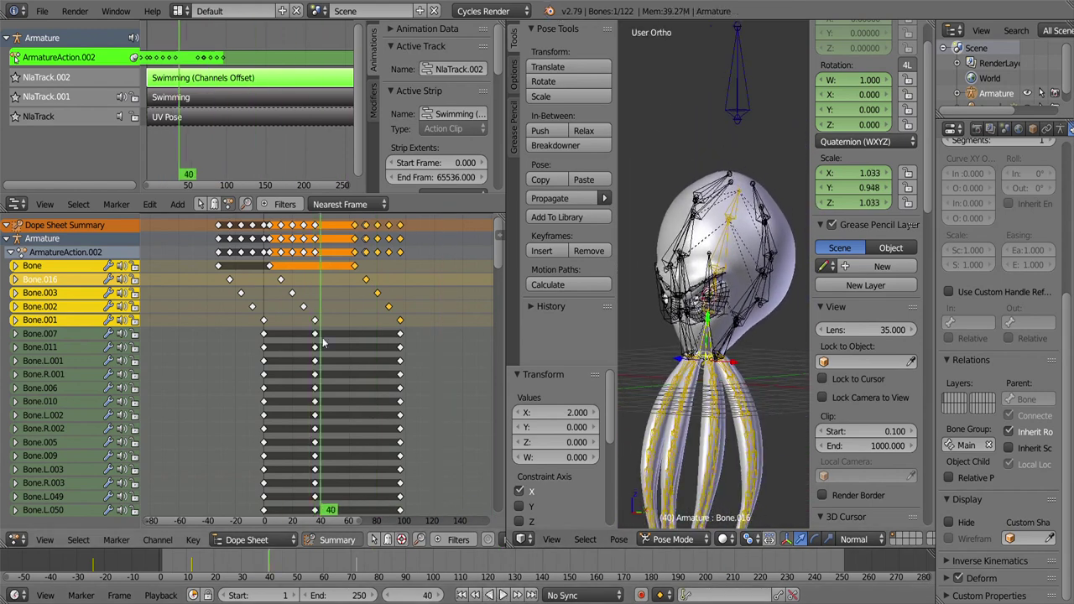
# Step: Orbit below the model, select a tentacle tip bone, and walk up and down its chain
pyautogui.moveTo(713, 318); pyautogui.dragTo(757, 365)
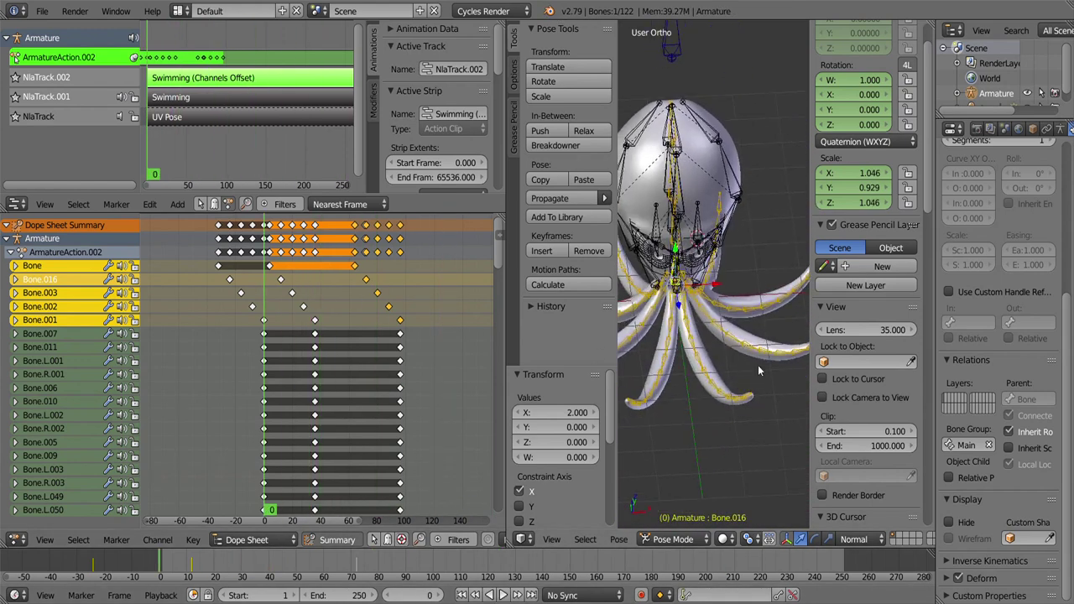
pyautogui.press('Escape')
pyautogui.rightClick(725, 363)
pyautogui.rightClick(725, 362)
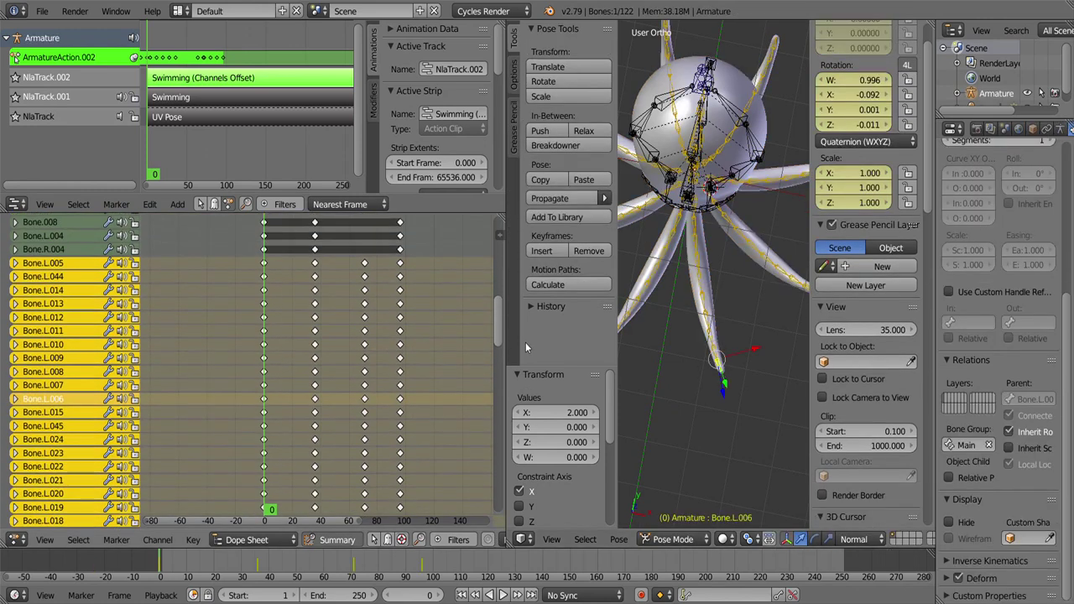
pyautogui.press('[')
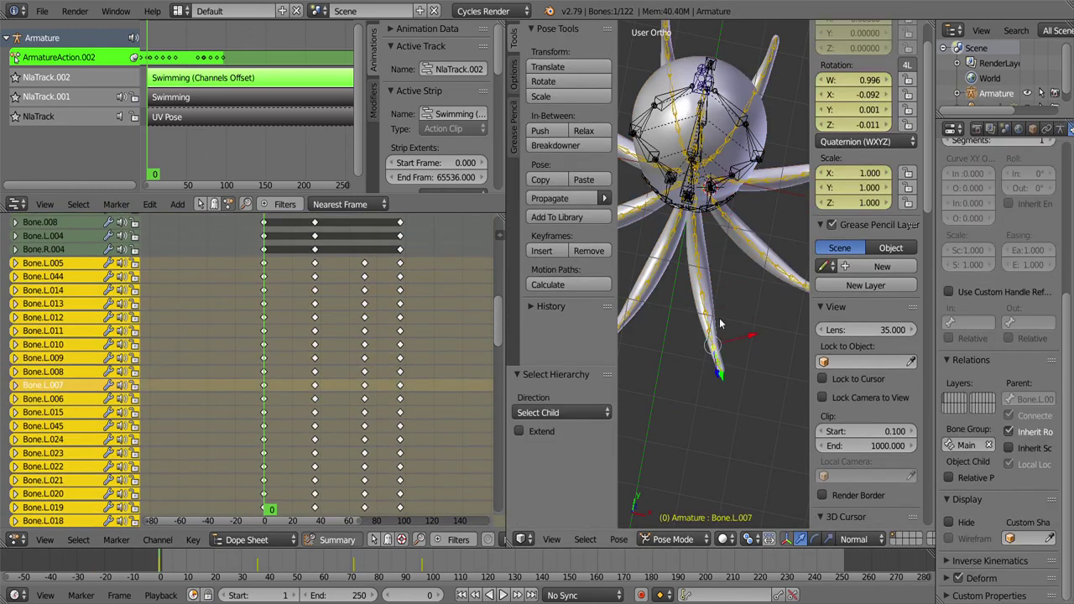
pyautogui.press(']')
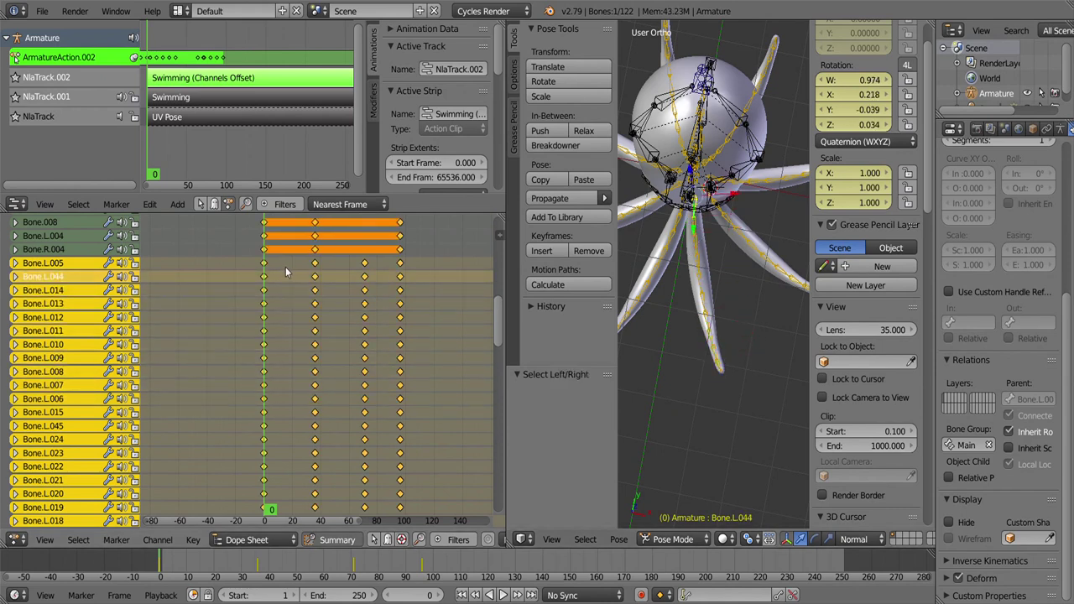
# Step: Shift the keys of Bone.L.005, L.044, L.014, L.012 and L.010 progressively earlier
pyautogui.click(267, 265)
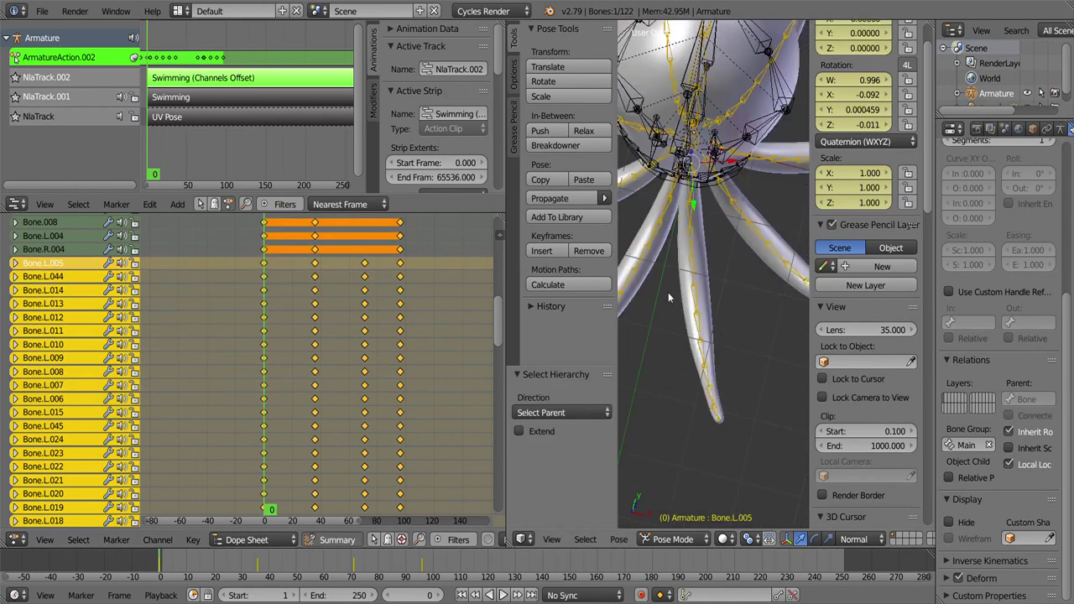
pyautogui.moveTo(267, 265); pyautogui.dragTo(267, 265)
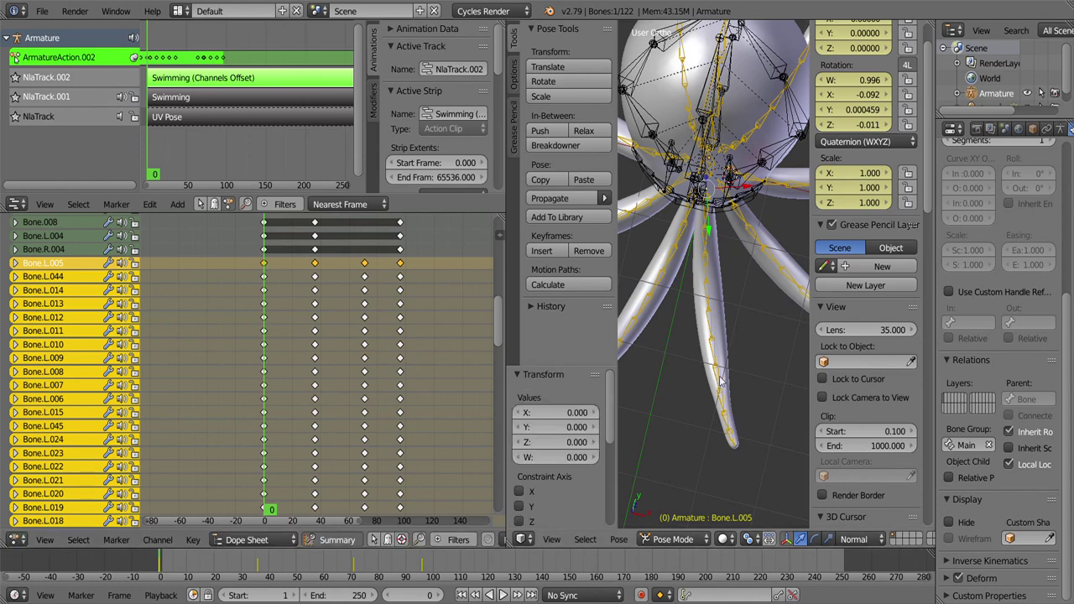
pyautogui.scroll(3)
pyautogui.scroll(3)
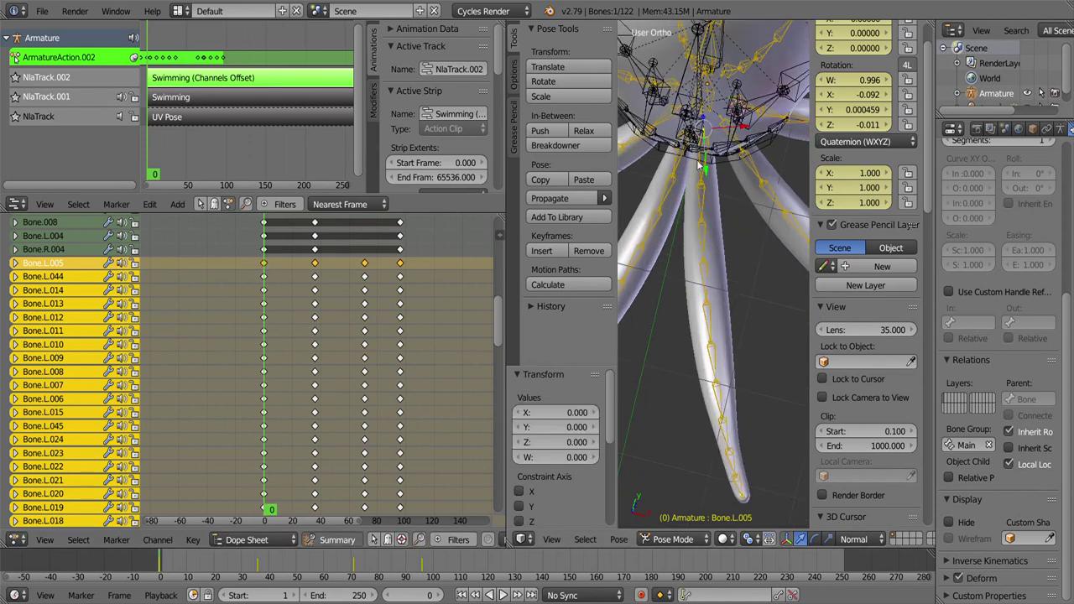
pyautogui.hotkey('ctrl', 'z')
pyautogui.hotkey('ctrl', 'z')
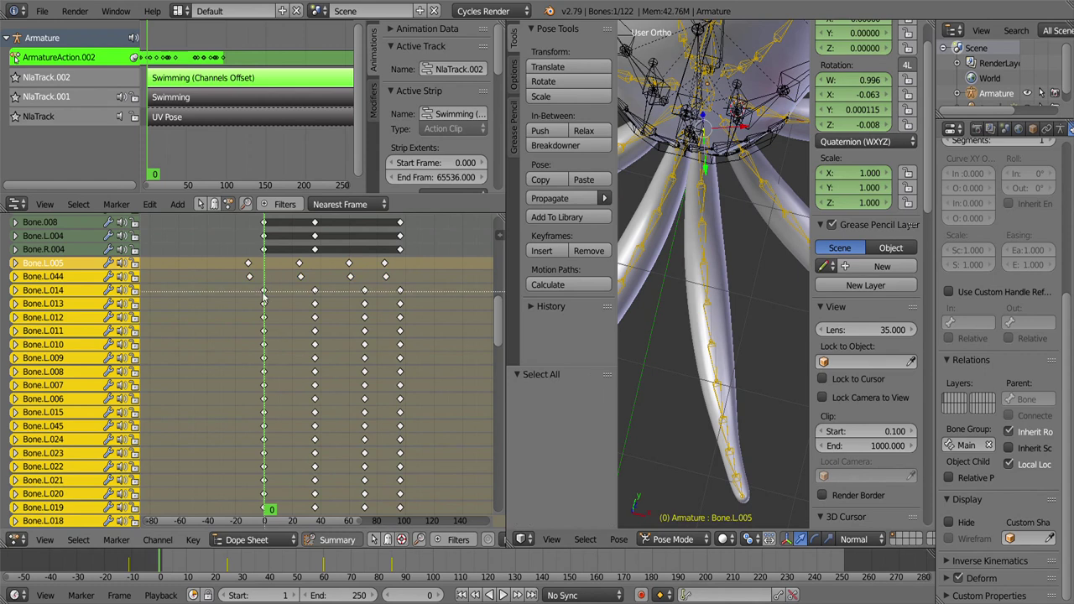
pyautogui.hotkey('ctrl', 'z')
pyautogui.hotkey('ctrl', 'z')
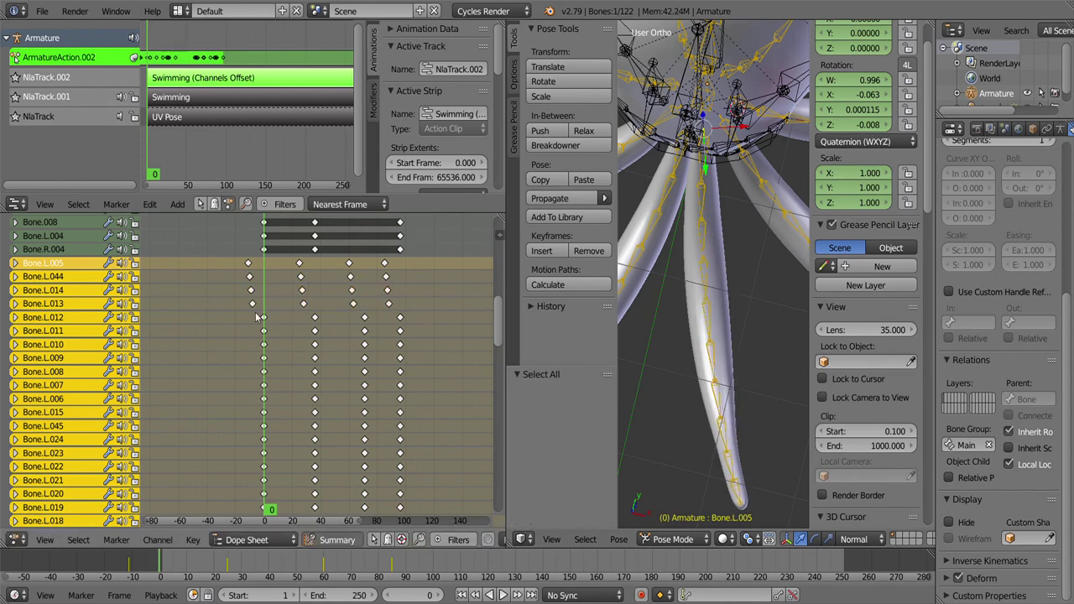
pyautogui.hotkey('ctrl', 'z')
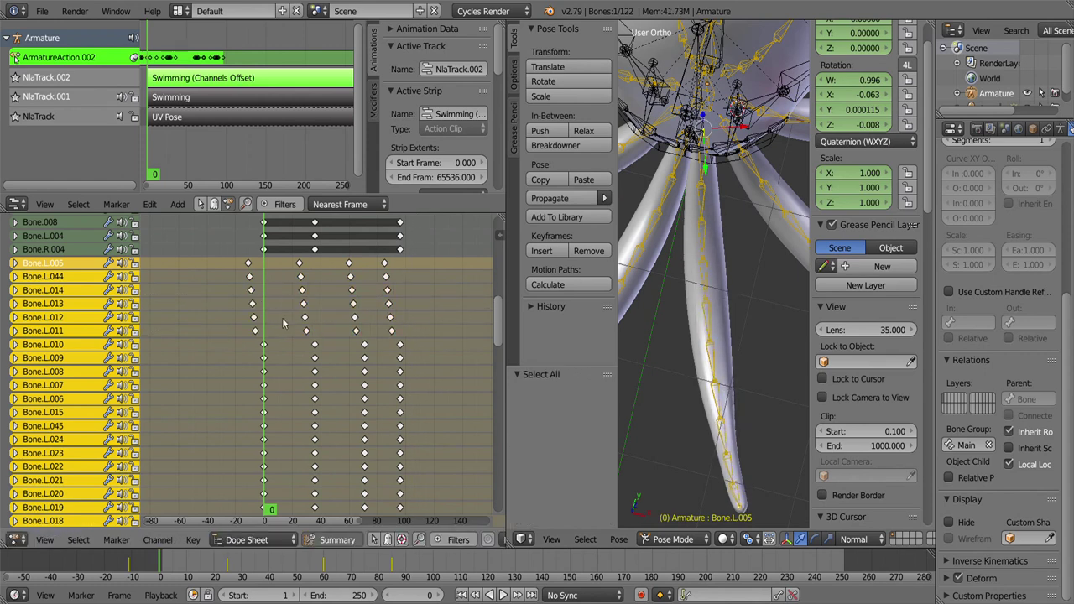
pyautogui.hotkey('ctrl', 'z')
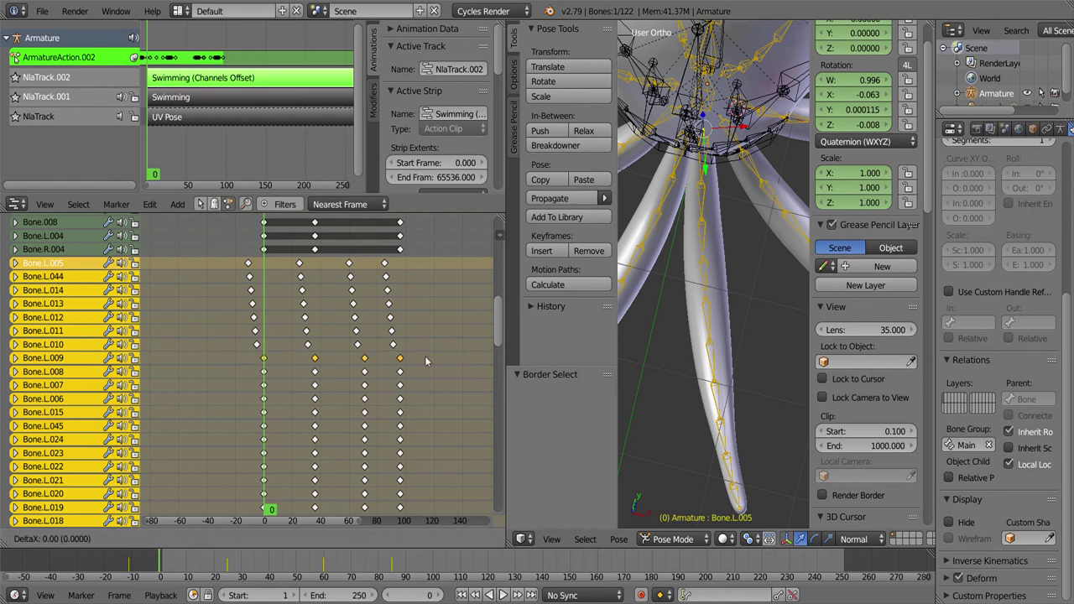
pyautogui.hotkey('ctrl', 'z')
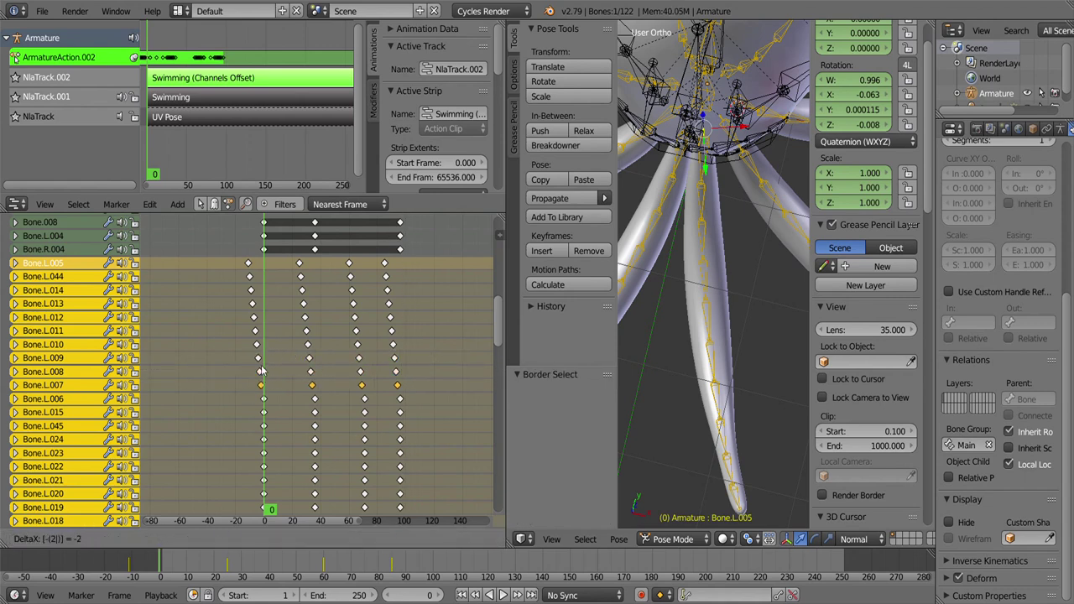
# Step: Move Bone.L.007's keys slightly earlier, select the Bone.L.006 row, and preview the tentacle
pyautogui.click(260, 371)
pyautogui.press('a')
pyautogui.press('b')
pyautogui.moveTo(401, 394); pyautogui.dragTo(276, 408)
pyautogui.hotkey('alt', 'a')
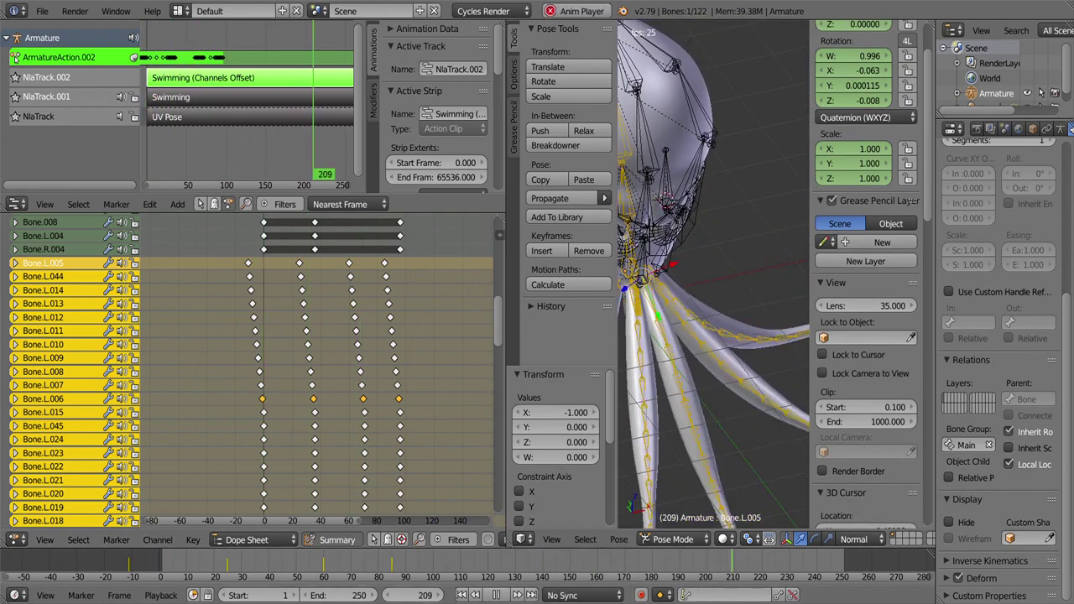
pyautogui.press('Escape')
# Step: Select the third column of tentacle keys and scale its spread by 2
pyautogui.press('a')
pyautogui.hotkey('alt', 'a')
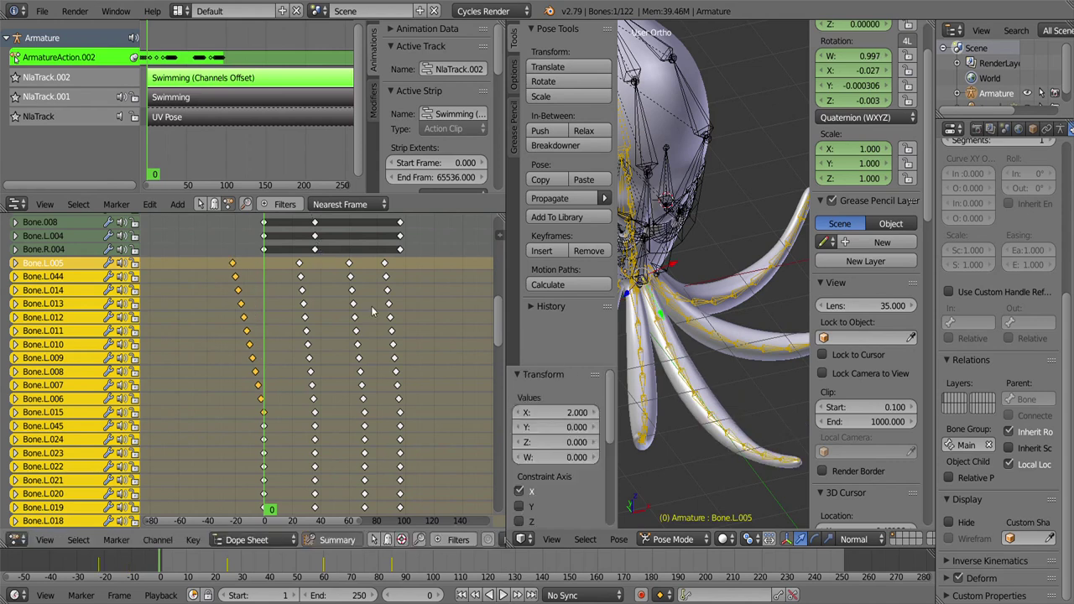
pyautogui.press('a')
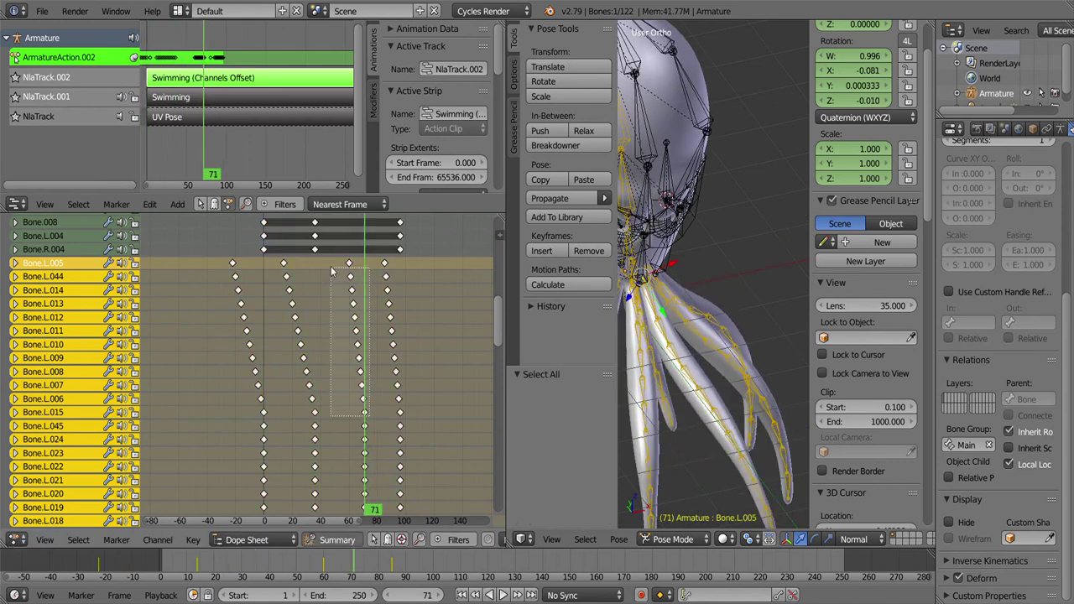
pyautogui.moveTo(331, 271); pyautogui.dragTo(331, 271)
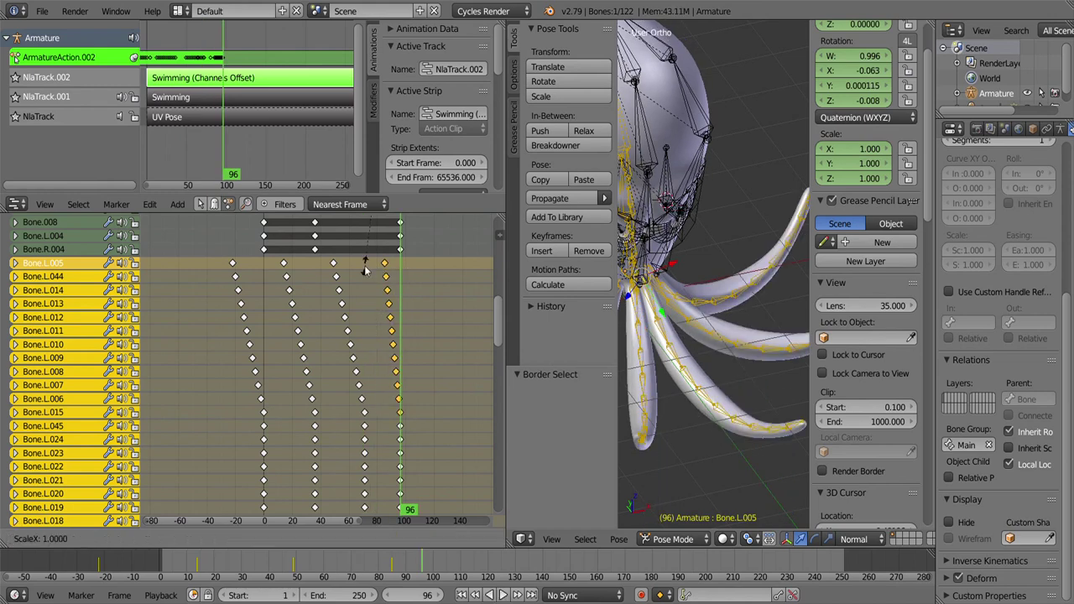
pyautogui.write('2')
pyautogui.press('Return')
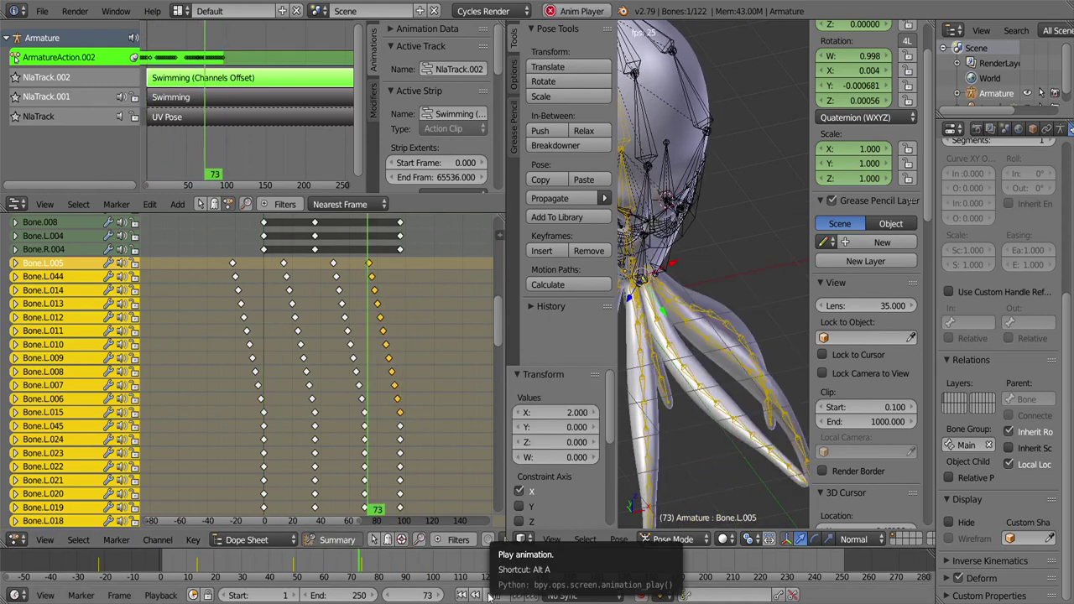
pyautogui.moveTo(378, 402); pyautogui.dragTo(352, 362)
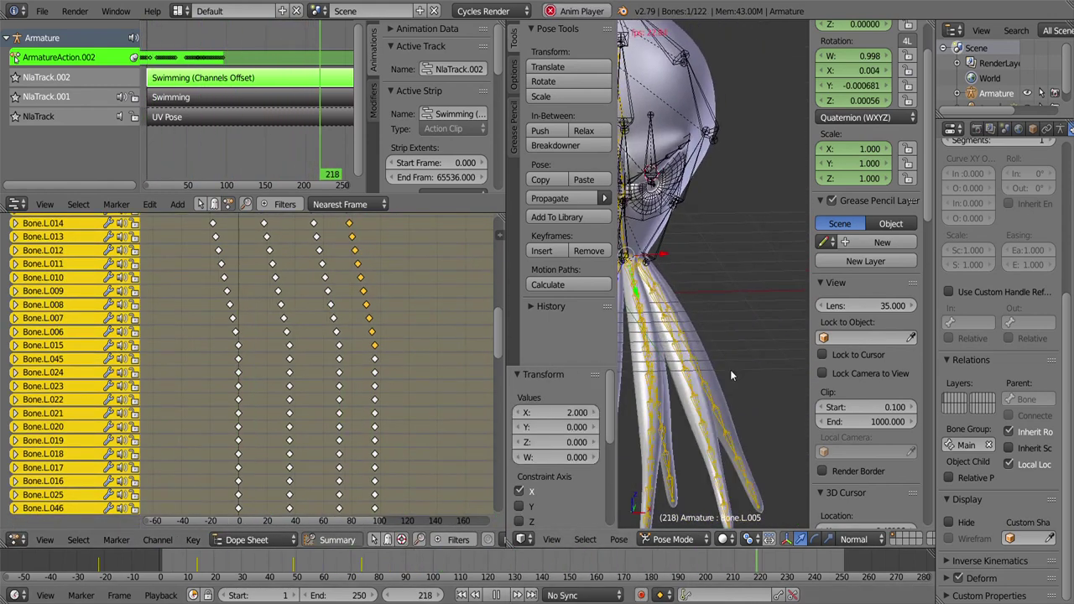
# Step: Select the second tentacle's tip bone and shift Bone.L.017, L.021, L.022 and L.024 keys earlier
pyautogui.rightClick(730, 379)
pyautogui.moveTo(209, 420); pyautogui.dragTo(249, 464)
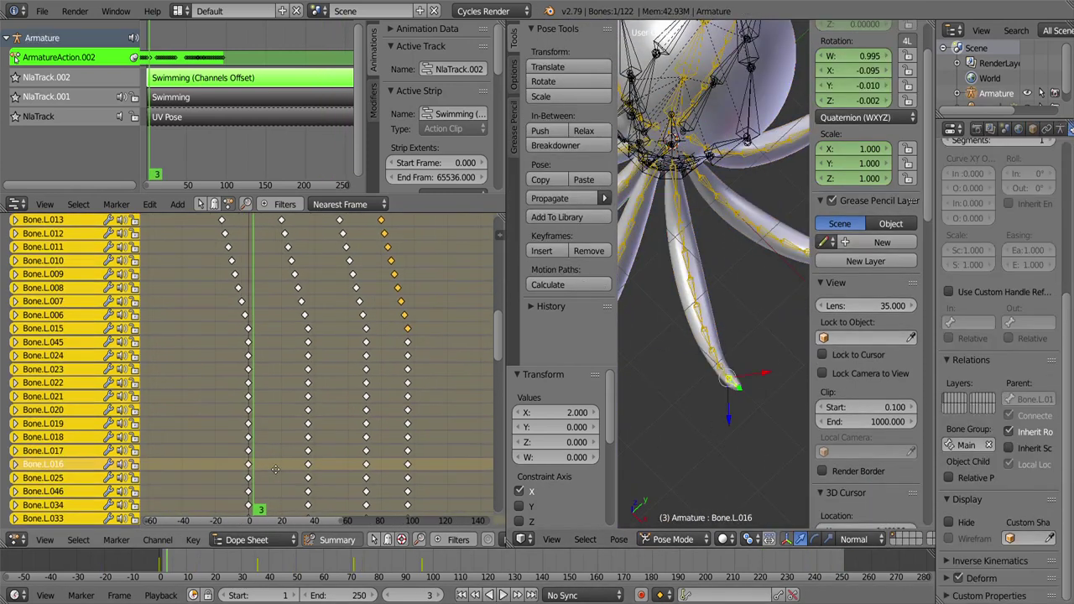
pyautogui.hotkey('ctrl', 'z')
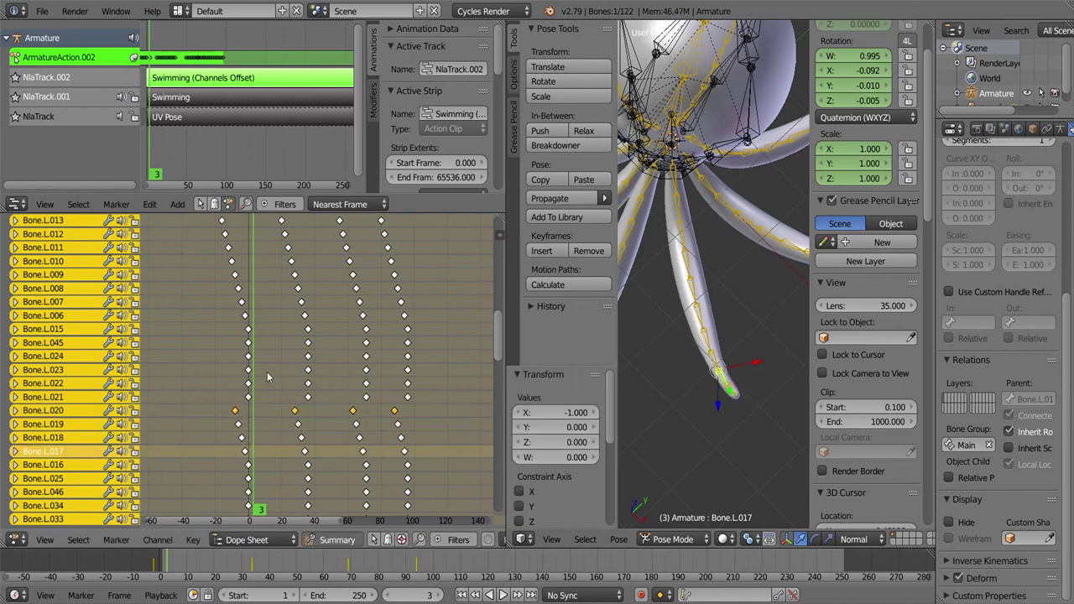
pyautogui.hotkey('ctrl', 'z')
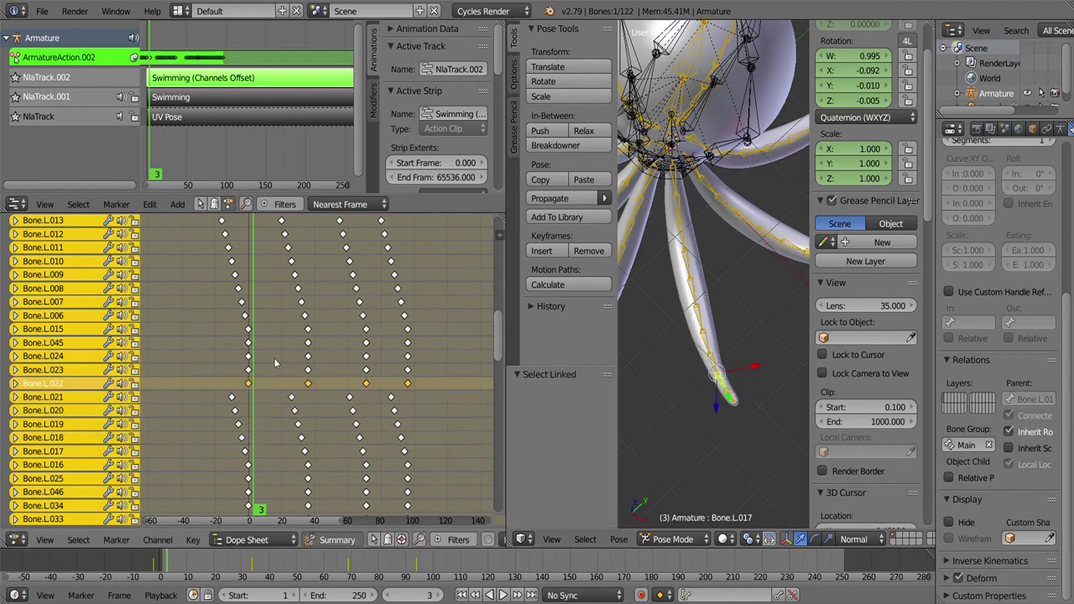
pyautogui.hotkey('ctrl', 'z')
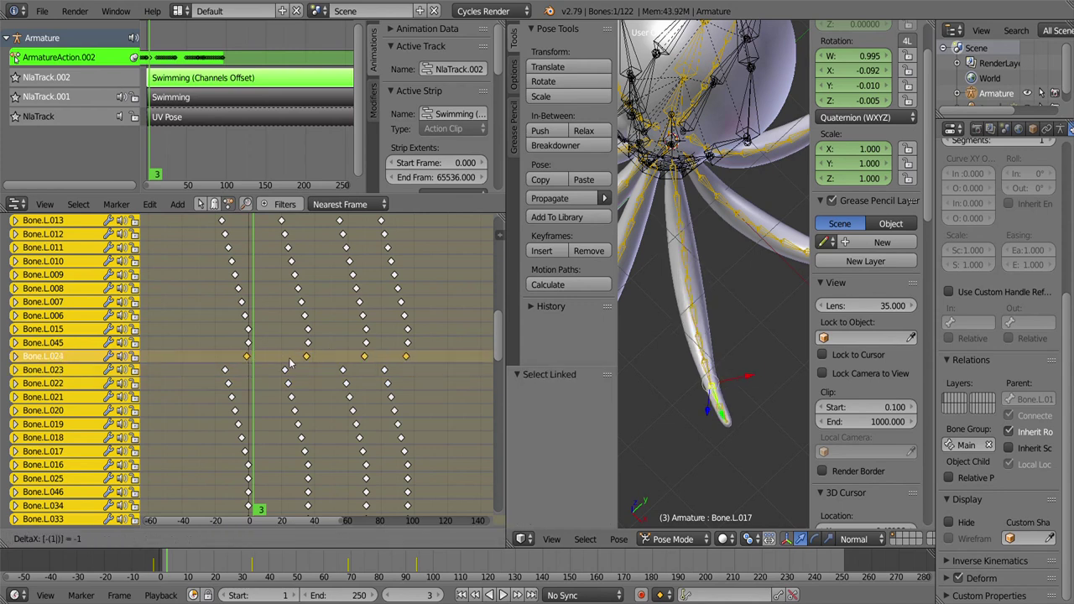
pyautogui.hotkey('ctrl', 'z')
# Step: Shift Bone.L.045's keys 18 frames and Bone.L.027's 2 frames earlier, then select Bone.L.028
pyautogui.write('g-18')
pyautogui.press('Return')
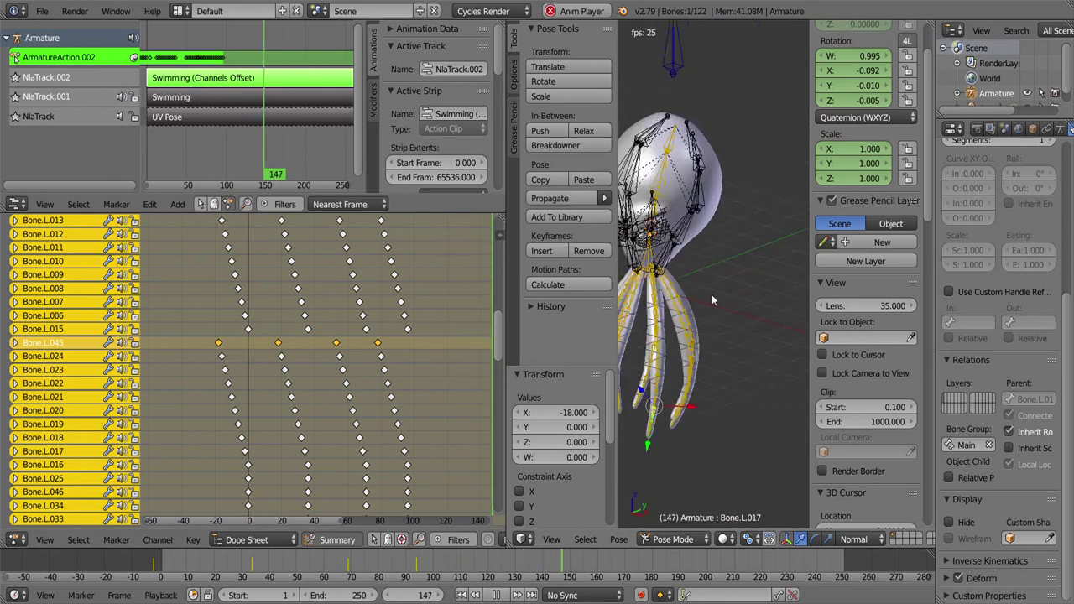
pyautogui.press('Escape')
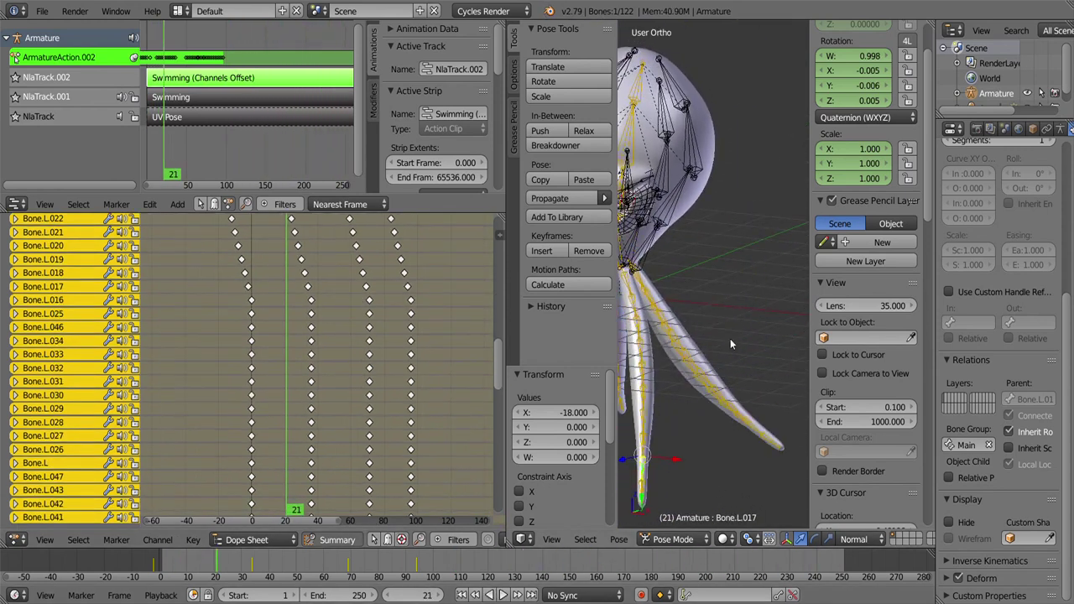
pyautogui.scroll(-3)
pyautogui.rightClick(748, 427)
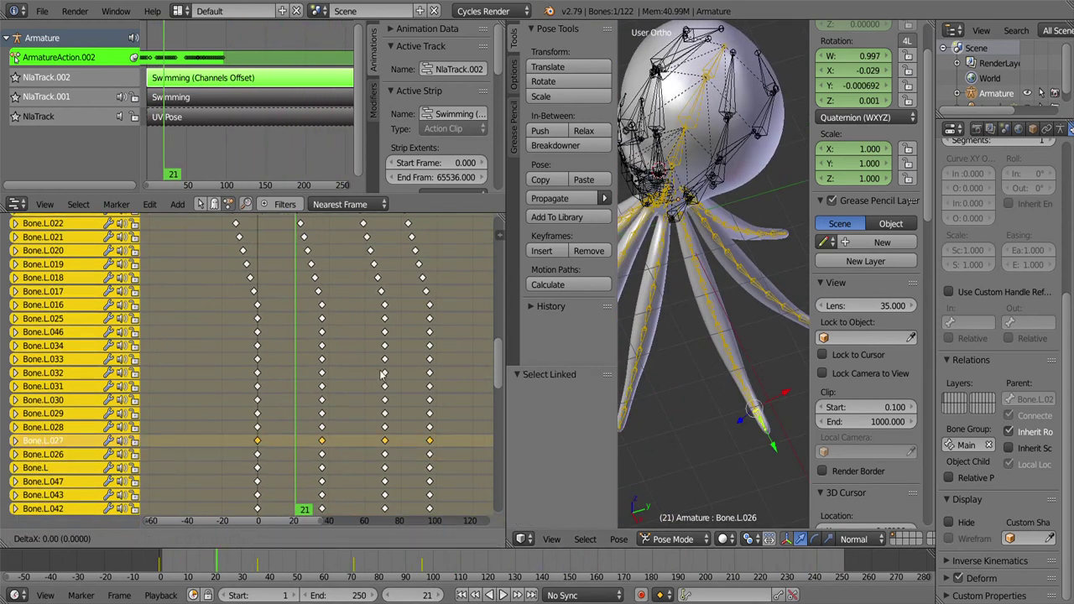
pyautogui.press('Return')
pyautogui.rightClick(256, 426)
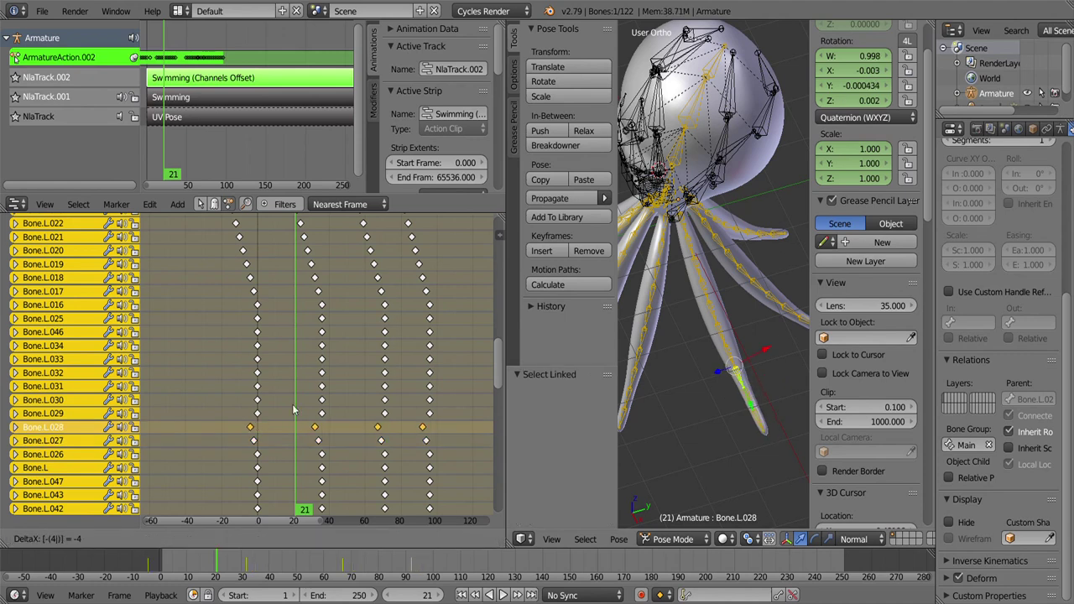
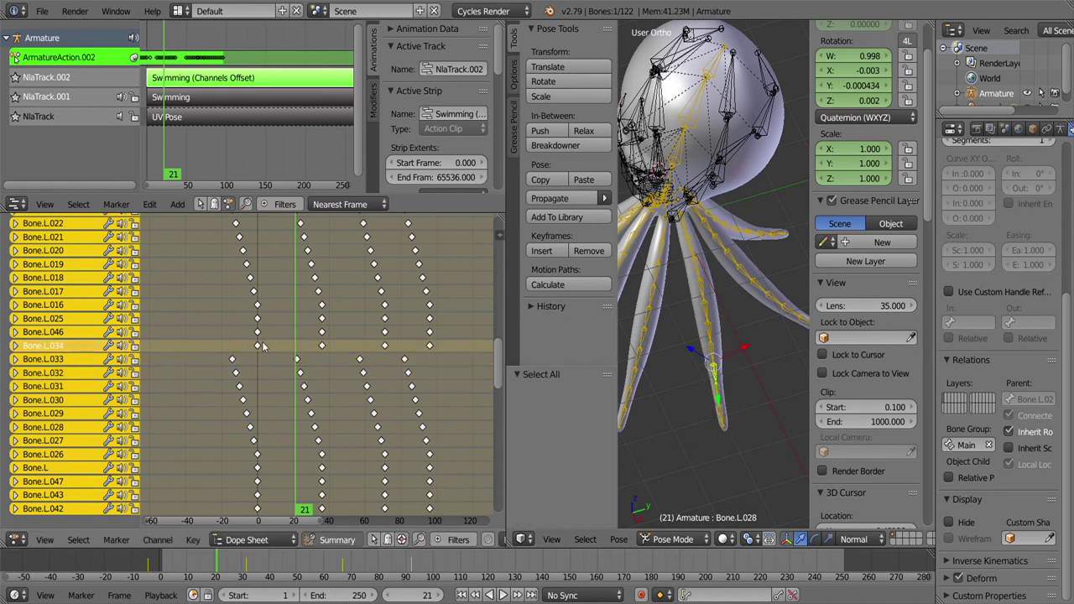
# Step: Shift Bone.L.034's keys 16 frames earlier and Bone.L.046's keys 18 frames earlier
pyautogui.press('g')
pyautogui.click(249, 338)
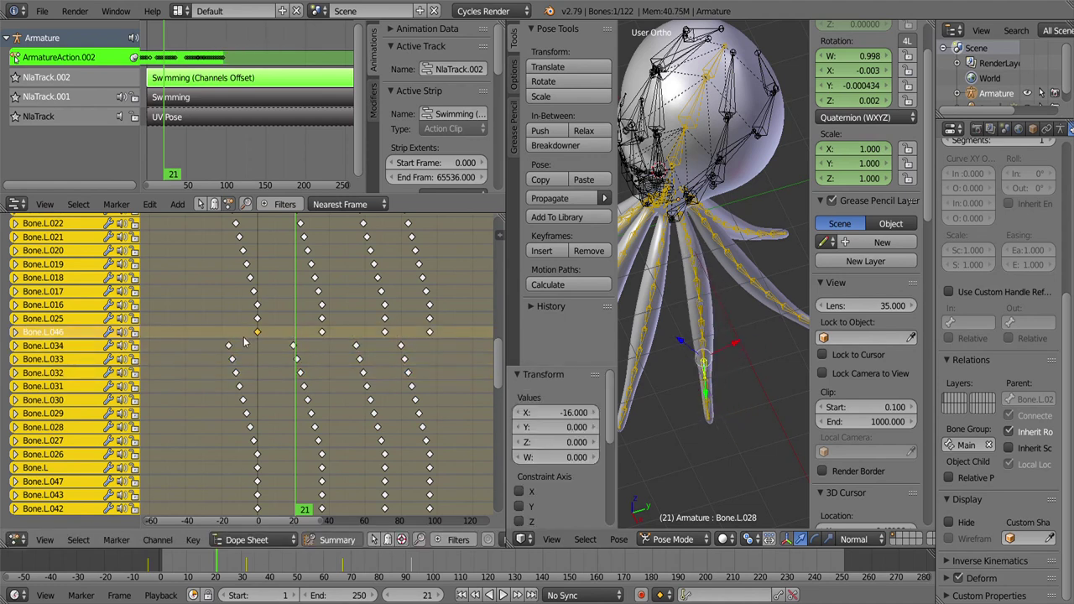
pyautogui.click(244, 340)
pyautogui.press('g')
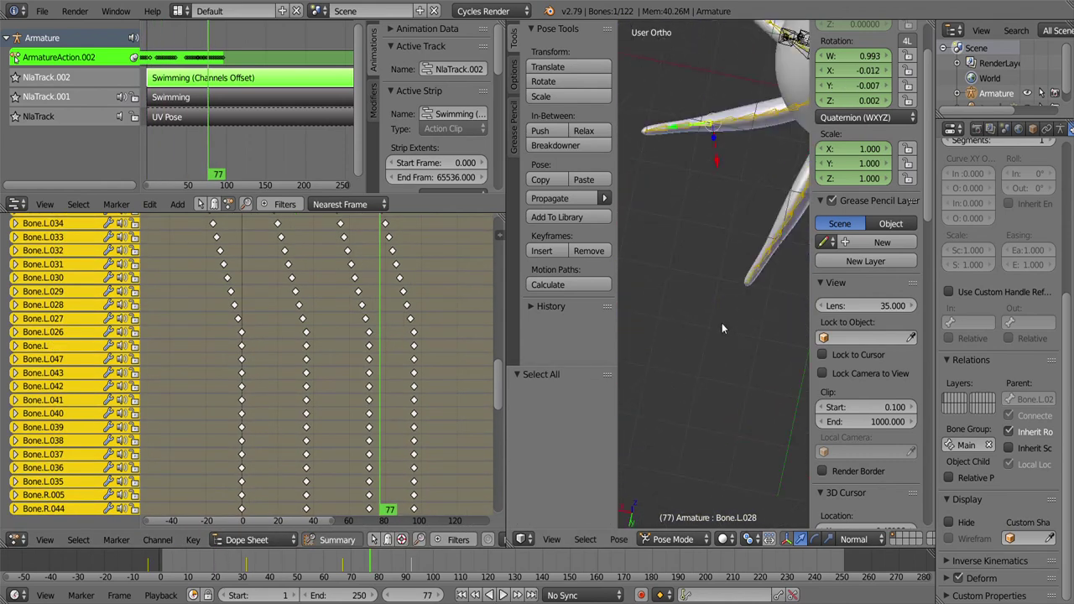
pyautogui.scroll(-3)
# Step: Select Bone.L.042's keyframes and offset them 15 frames earlier
pyautogui.rightClick(755, 419)
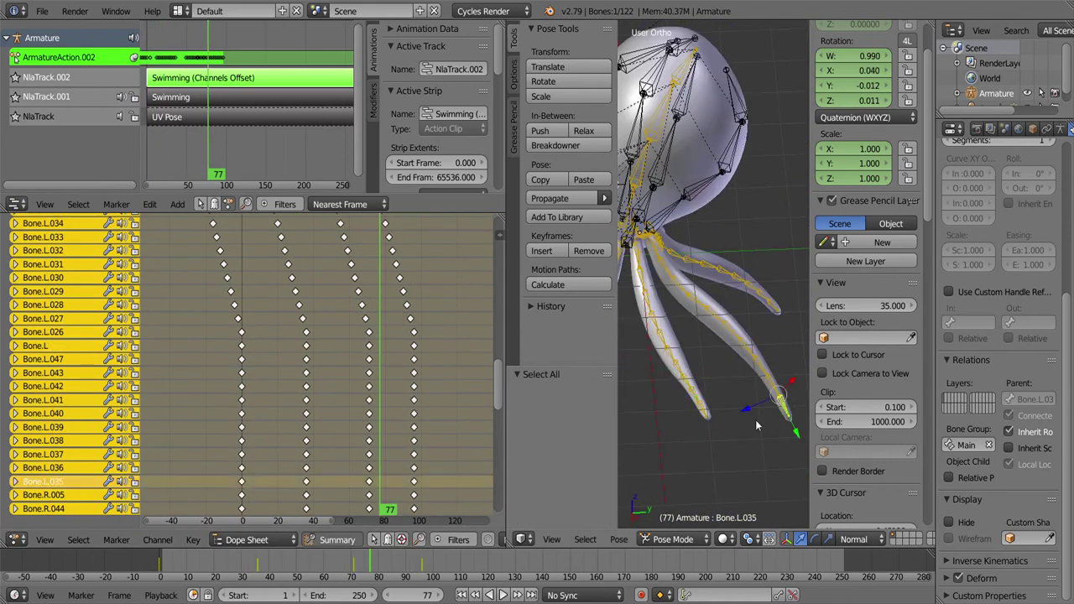
pyautogui.moveTo(241, 468); pyautogui.dragTo(254, 431)
pyautogui.click(254, 431)
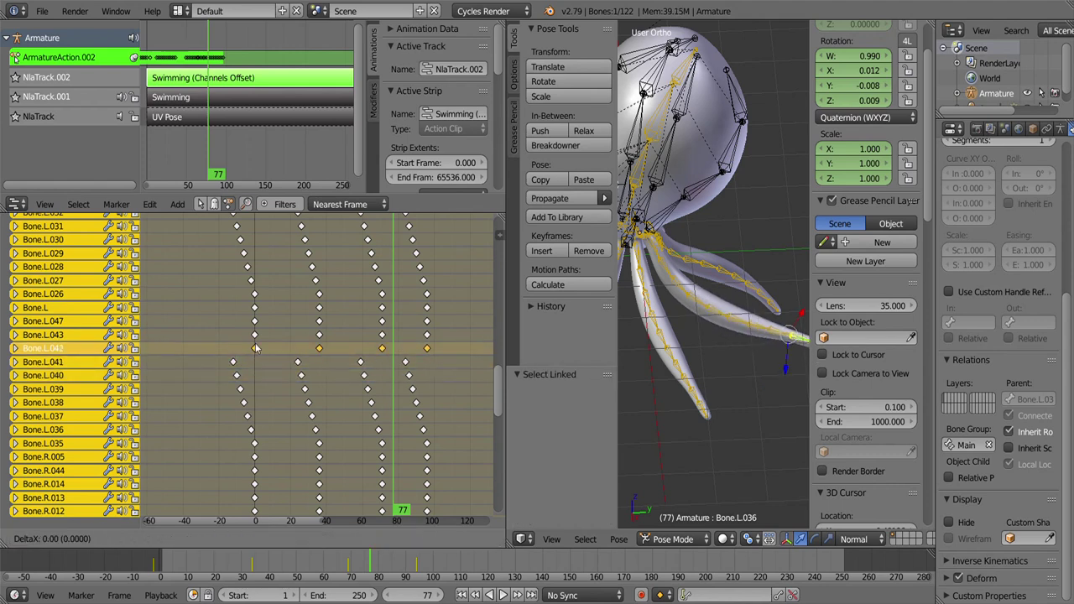
pyautogui.write('-15')
pyautogui.press('Return')
pyautogui.press('a')
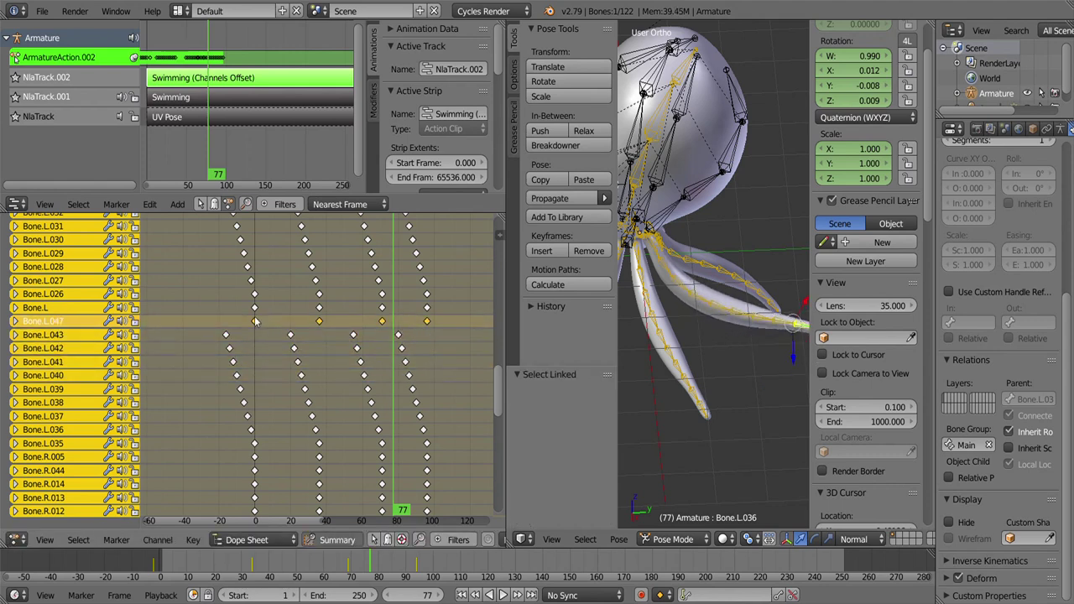
# Step: Offset Bone.L.047's keys 18 frames earlier, then redo the last bone's shift as -20
pyautogui.write('g-18')
pyautogui.press('Return')
pyautogui.press('Escape')
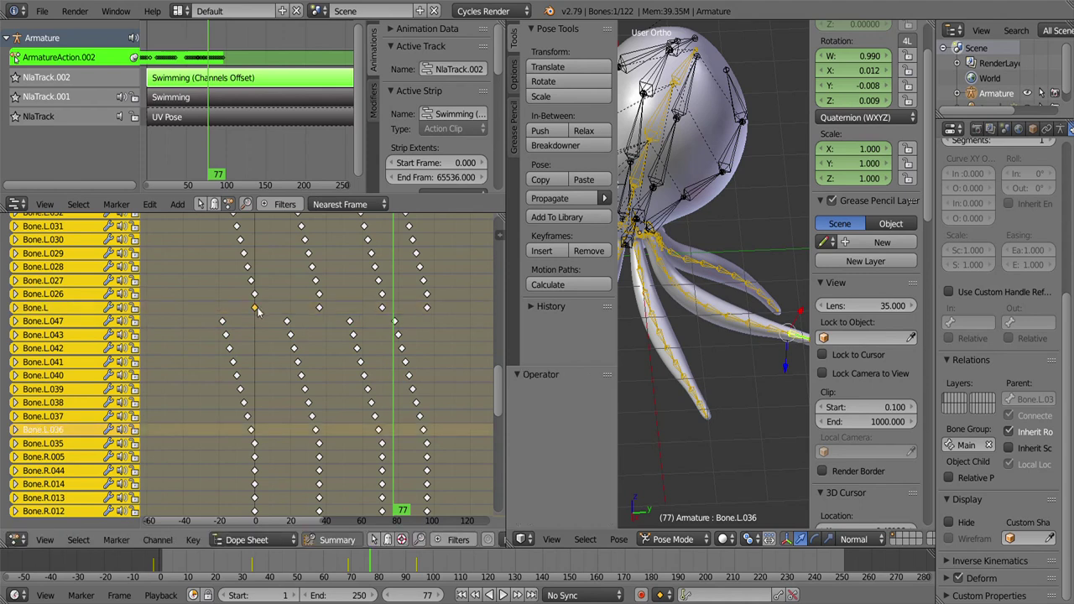
pyautogui.write('-20')
pyautogui.press('Return')
# Step: Paste the copied staggered keyframes onto the matching right tentacle bones and slide them into place
pyautogui.press('a')
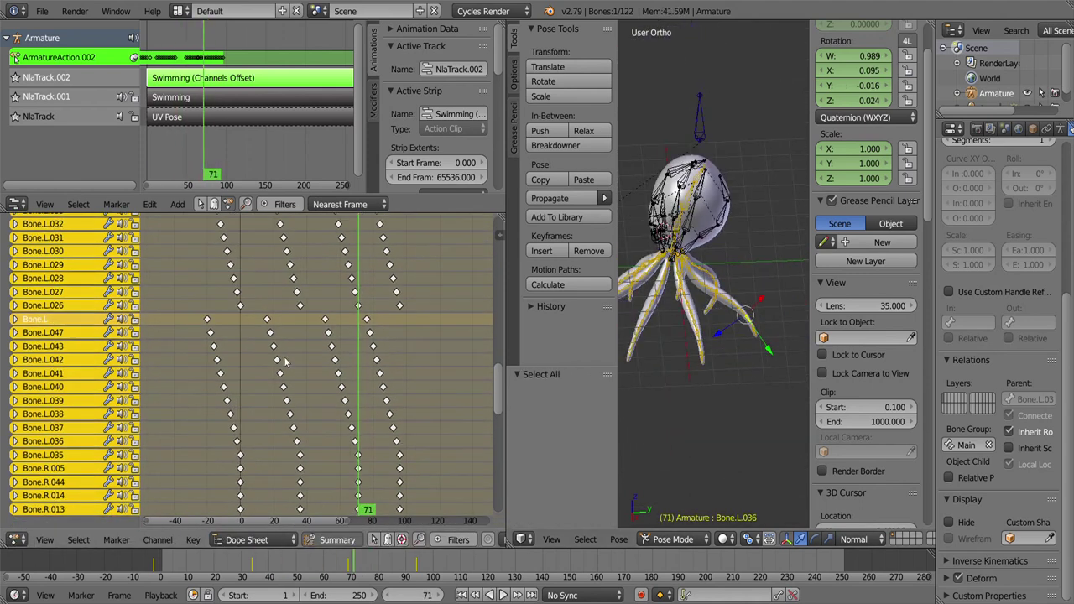
pyautogui.scroll(3)
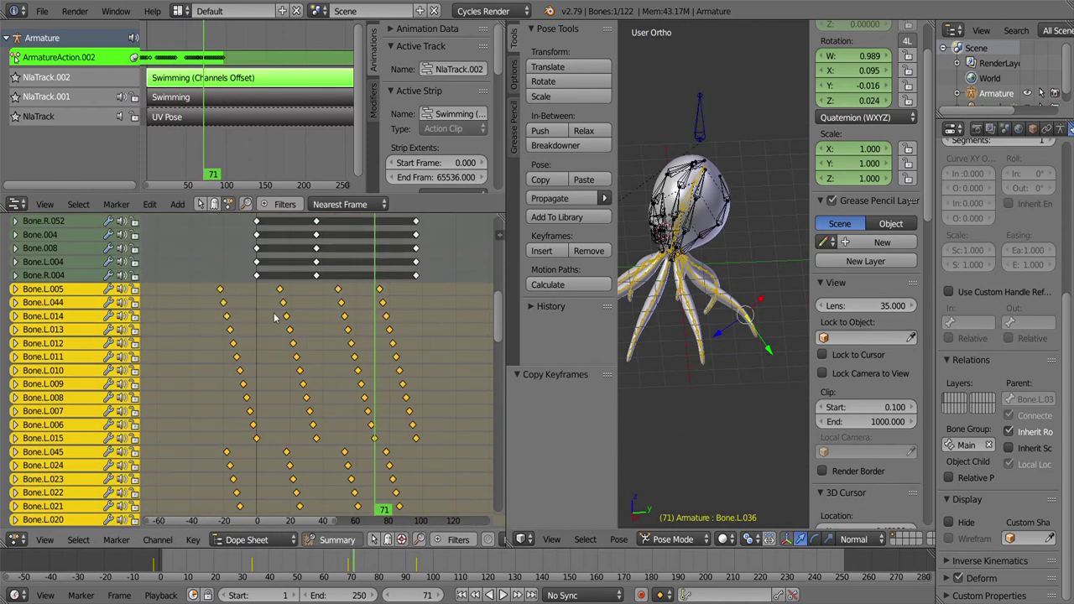
pyautogui.moveTo(671, 335); pyautogui.dragTo(629, 353)
pyautogui.press('a')
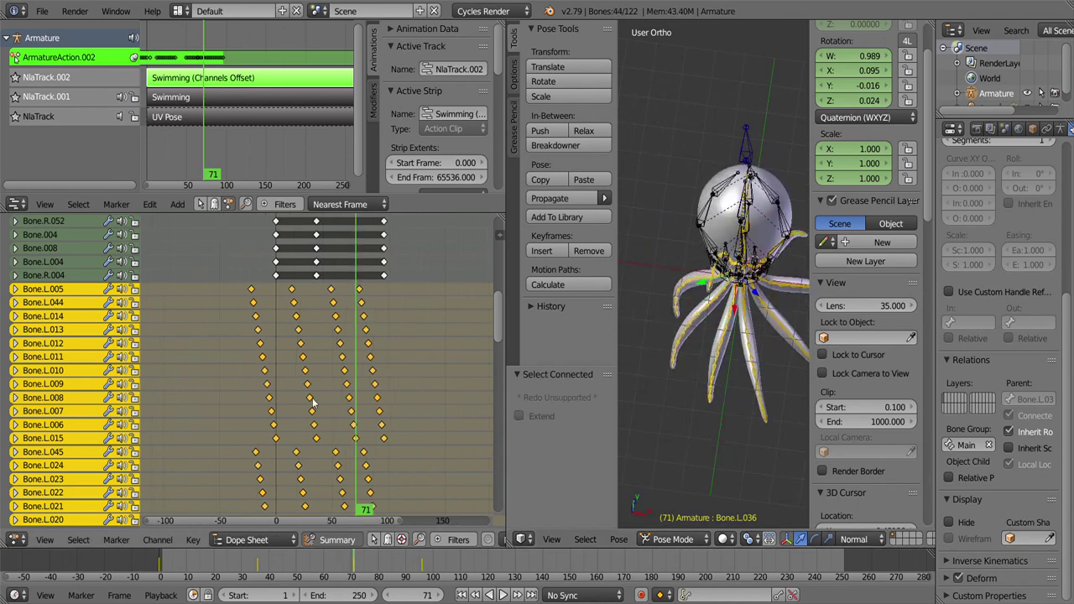
pyautogui.hotkey('ctrl', 'shift', 'v')
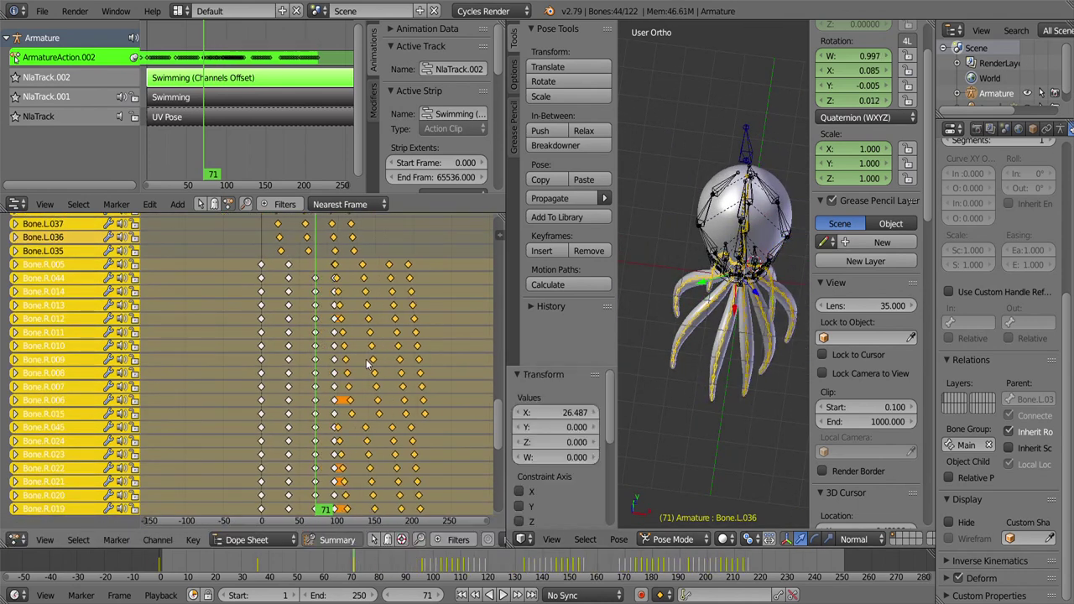
pyautogui.press('g')
pyautogui.click(376, 387)
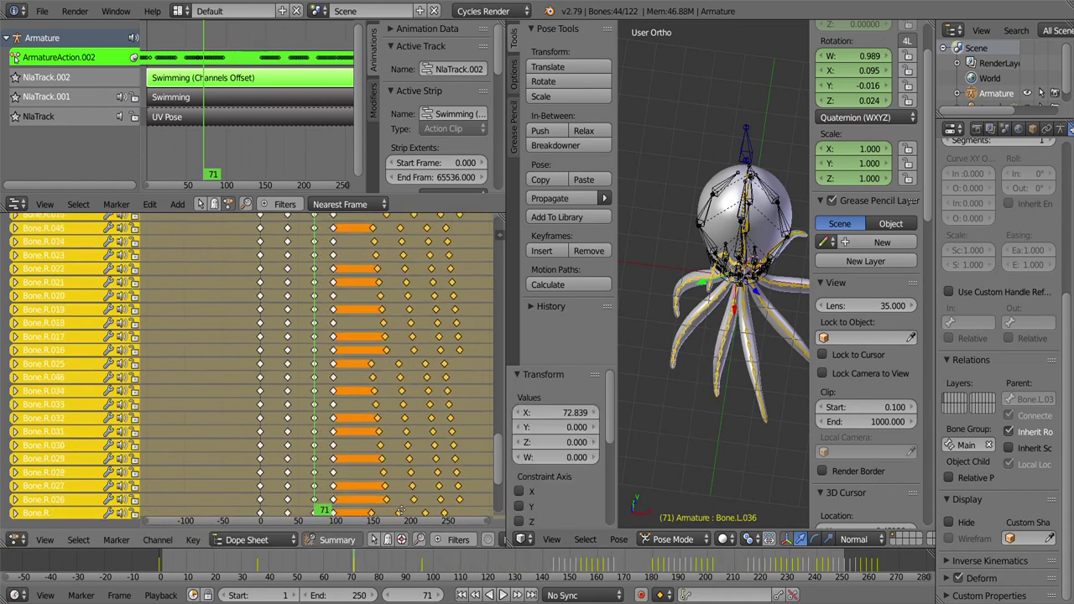
# Step: Box-select the lower right-tentacle key rows and move them earlier
pyautogui.scroll(-3)
pyautogui.moveTo(251, 214); pyautogui.dragTo(318, 308)
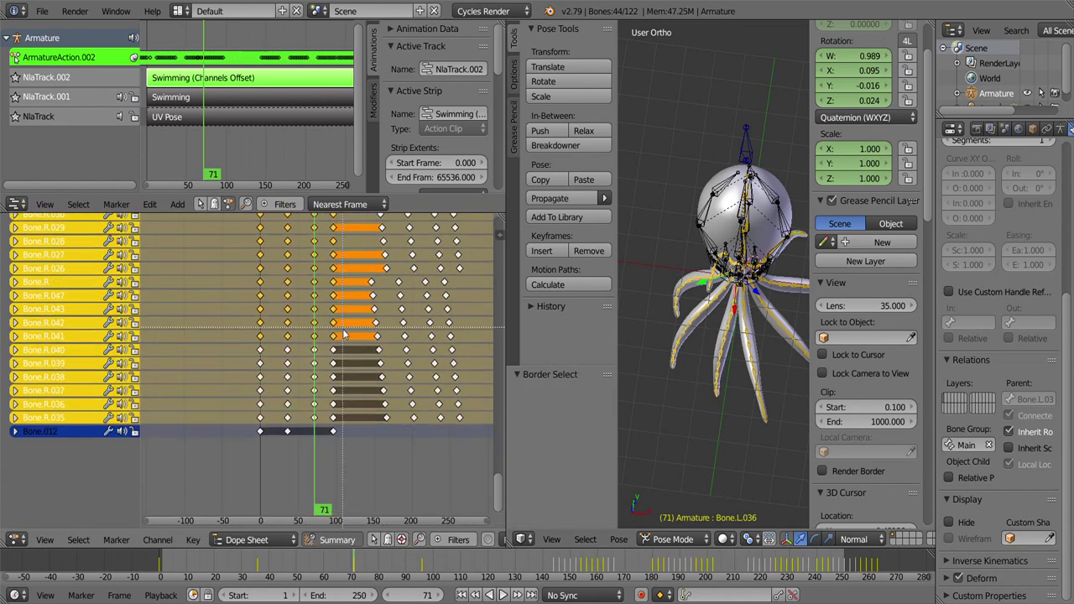
pyautogui.scroll(3)
pyautogui.moveTo(336, 453); pyautogui.dragTo(455, 460)
pyautogui.press('g')
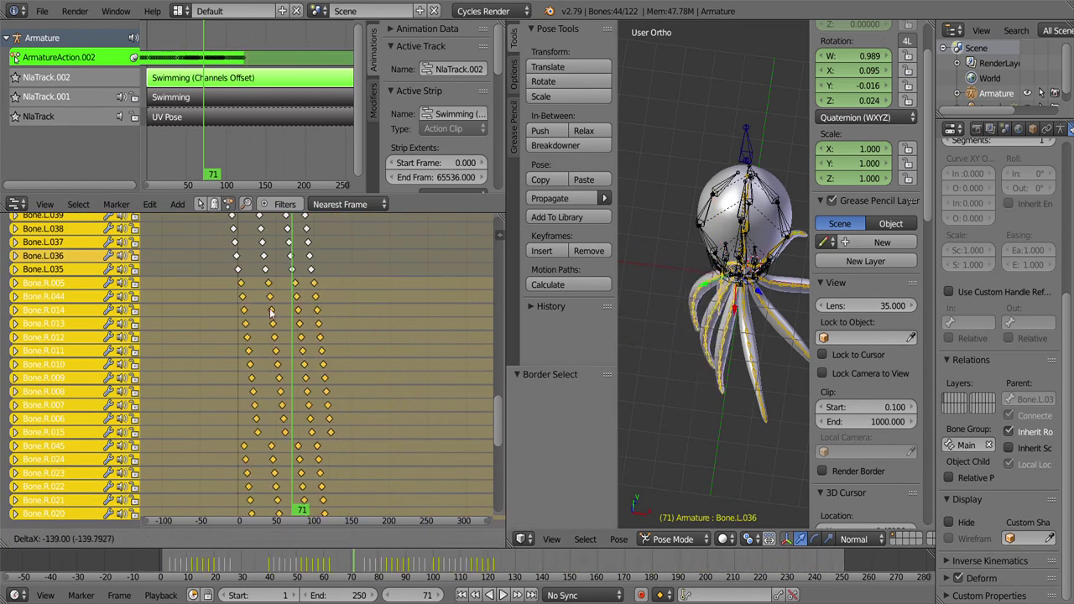
pyautogui.click(258, 394)
# Step: Play the swim animation from the start in front view to check the motion
pyautogui.press('Home')
pyautogui.hotkey('shift', 'Left')
pyautogui.hotkey('alt', 'a')
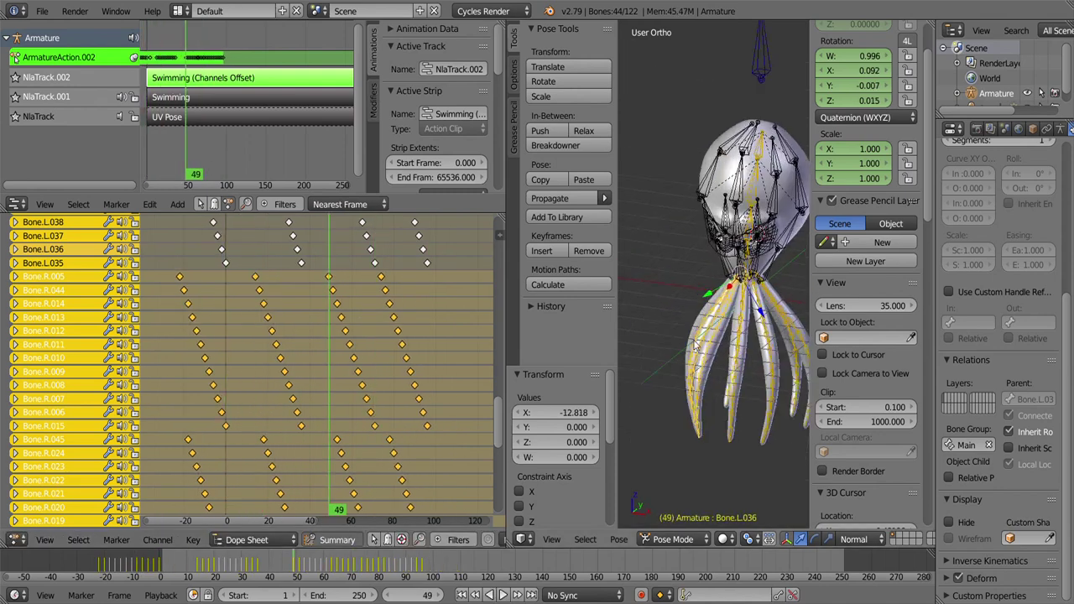
pyautogui.press('KP_1')
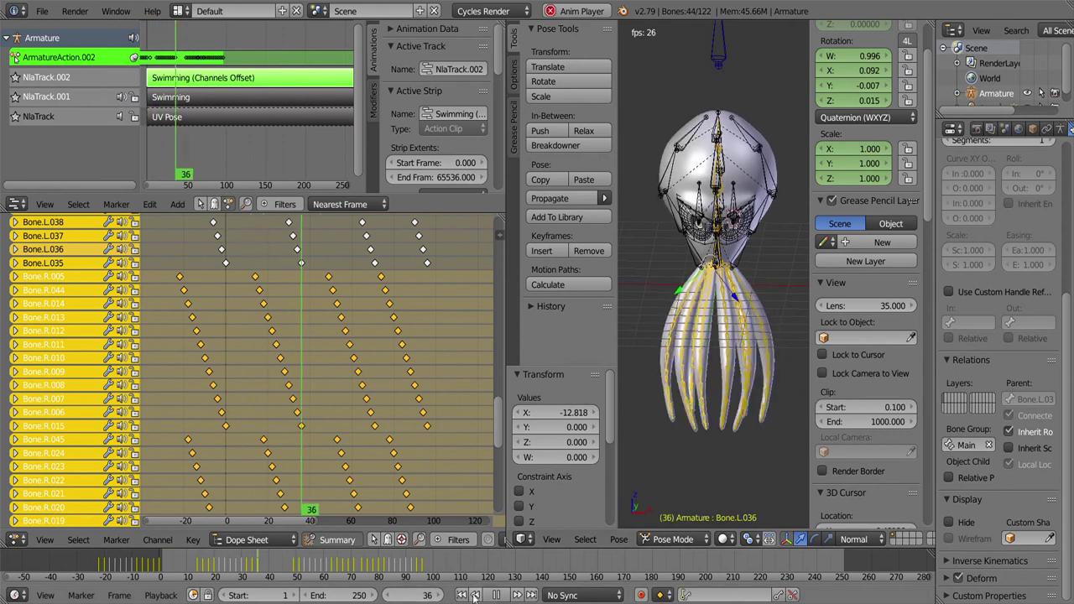
pyautogui.hotkey('alt', 'a')
pyautogui.click(501, 595)
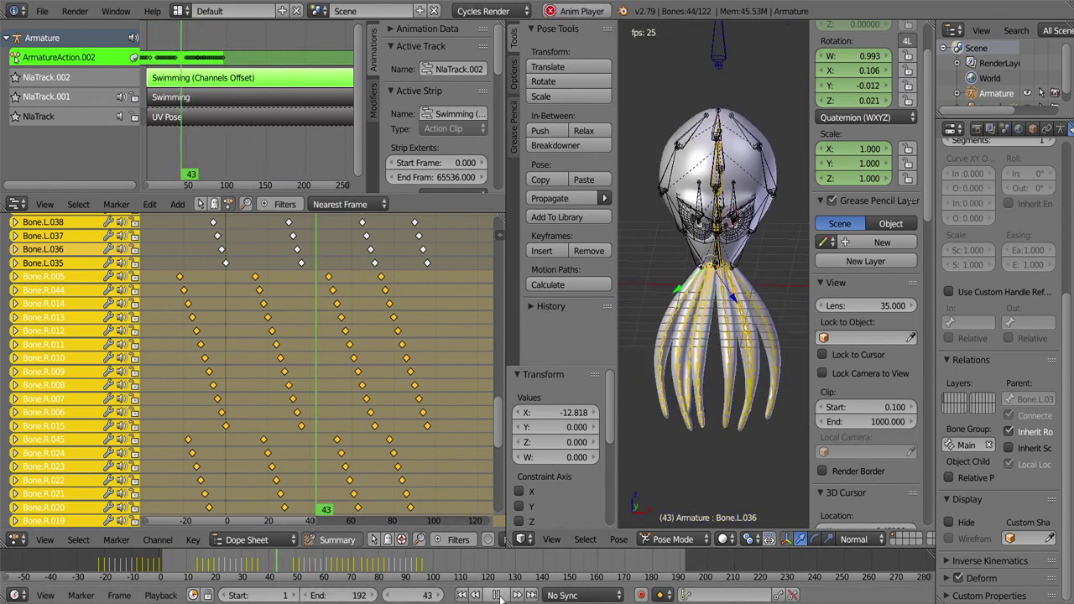
pyautogui.click(501, 594)
# Step: Set the animation end frame to 384 and preview the longer loop
pyautogui.click(319, 595)
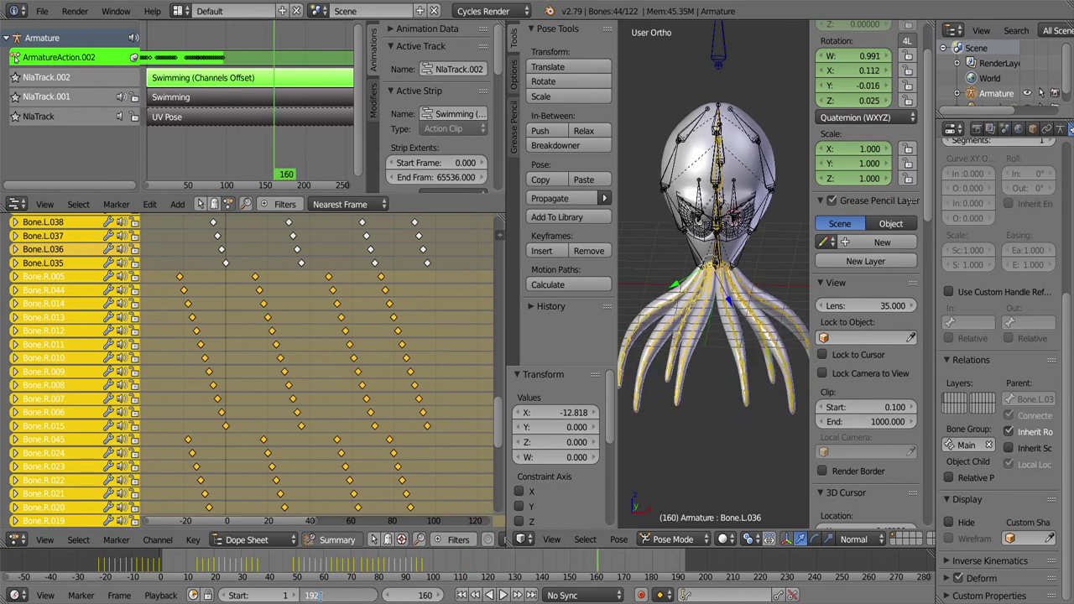
pyautogui.write('End: 384')
pyautogui.press('Return')
pyautogui.scroll(-3)
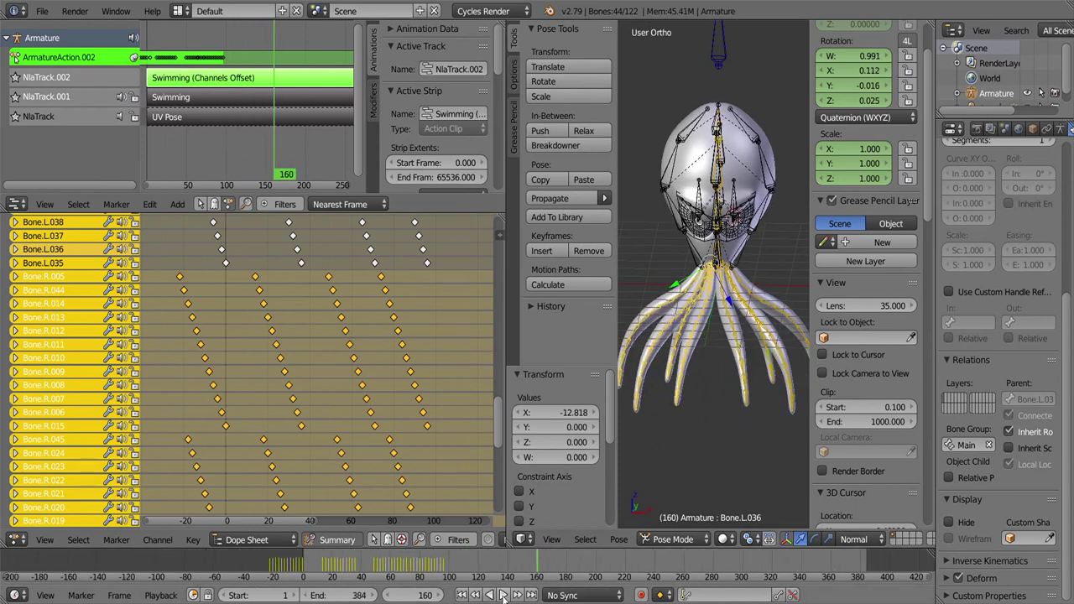
pyautogui.click(503, 595)
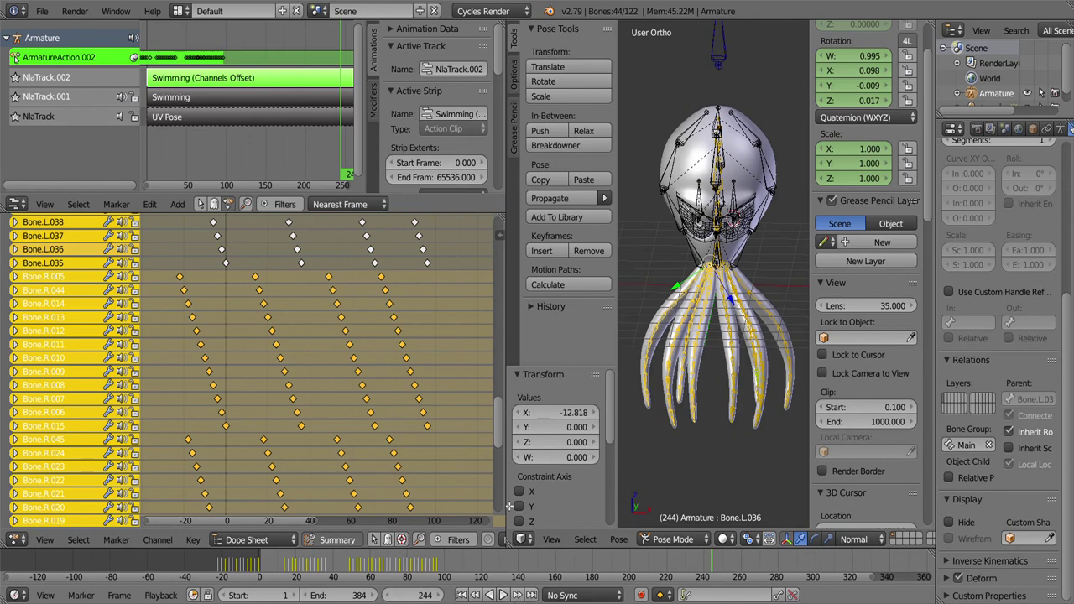
pyautogui.scroll(-3)
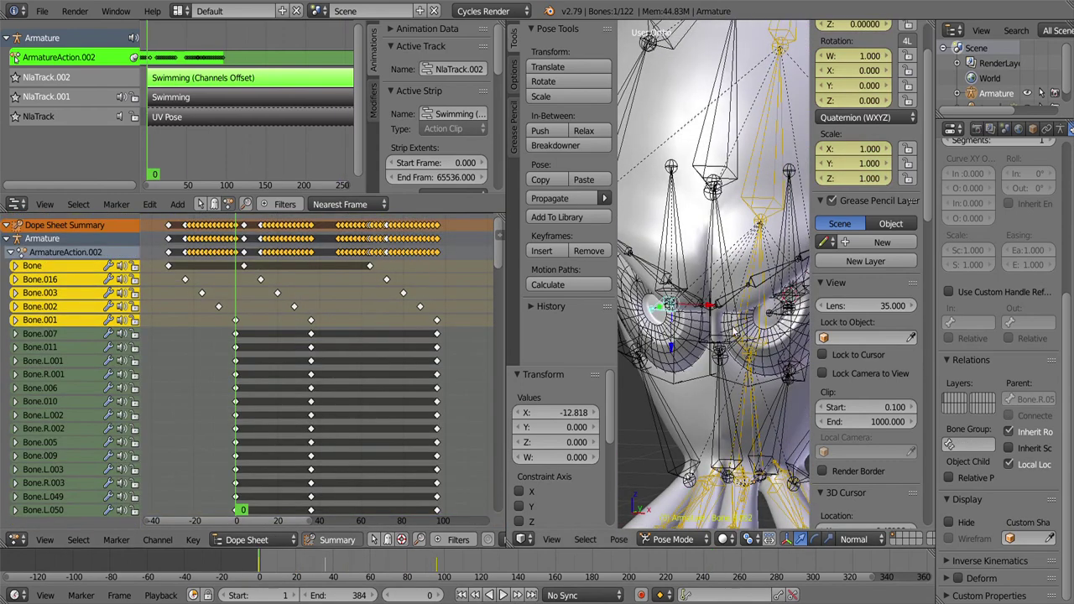
# Step: Keyframe all bones and show the active bone's settings
pyautogui.press('a')
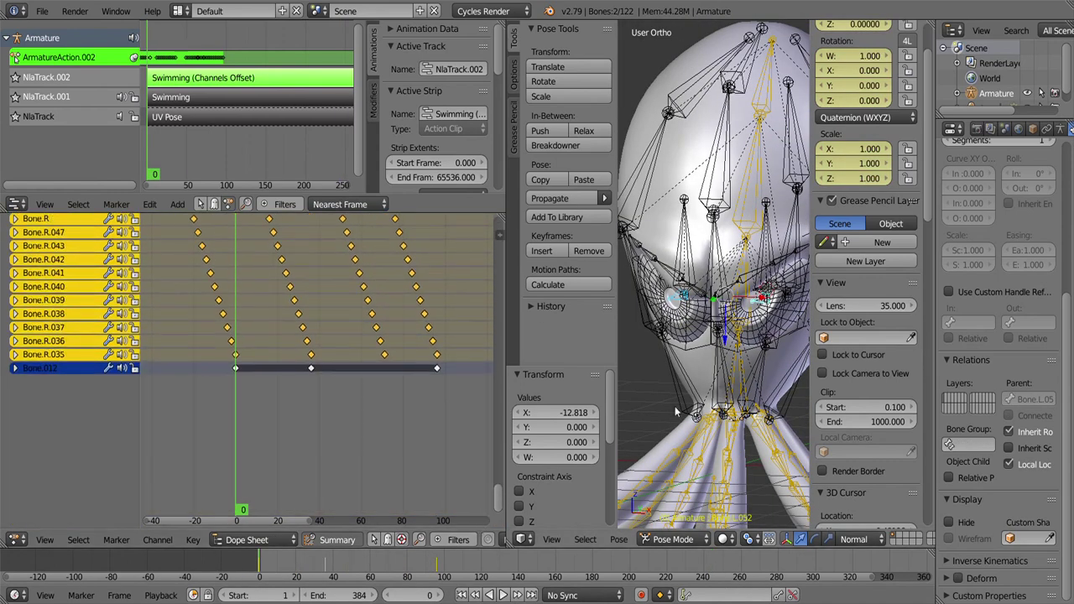
pyautogui.press('i')
pyautogui.click(717, 346)
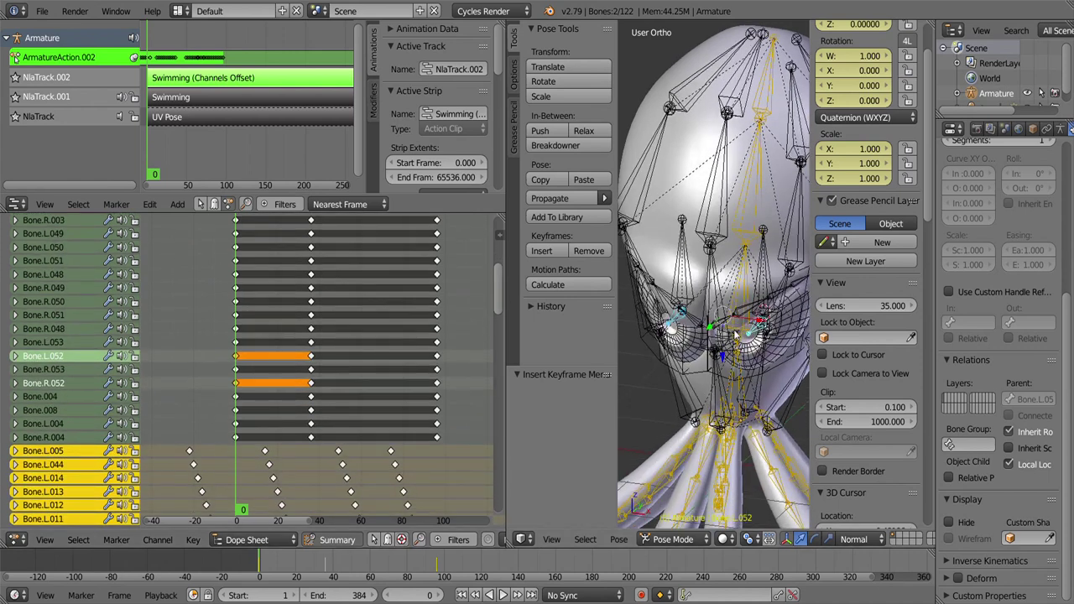
pyautogui.click(1058, 130)
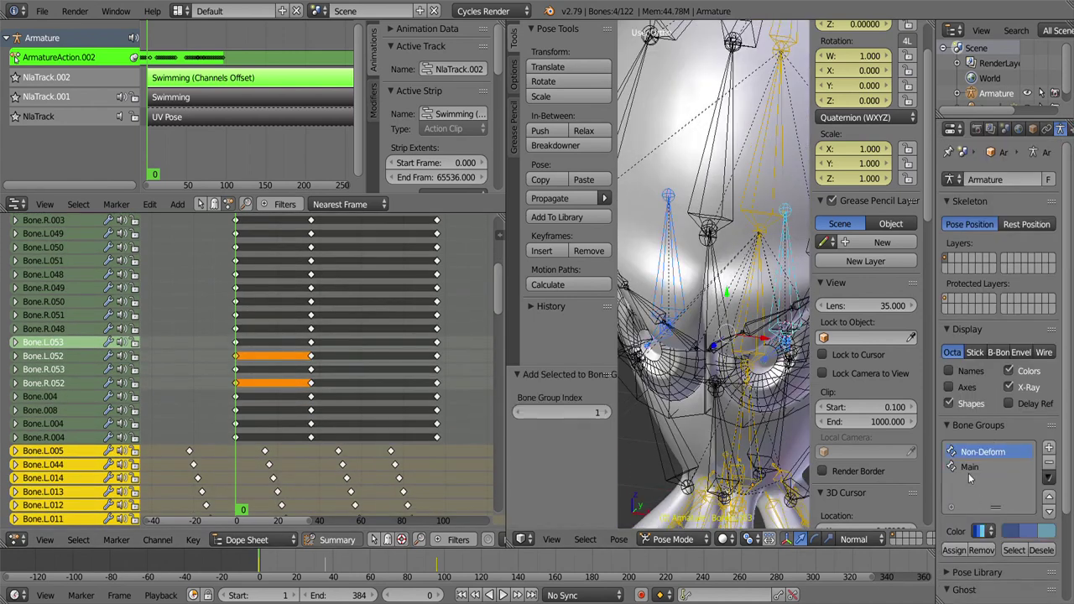
pyautogui.click(1063, 130)
# Step: At frame 36, rotate the octopus eye bone and keyframe its rotation
pyautogui.press('Up')
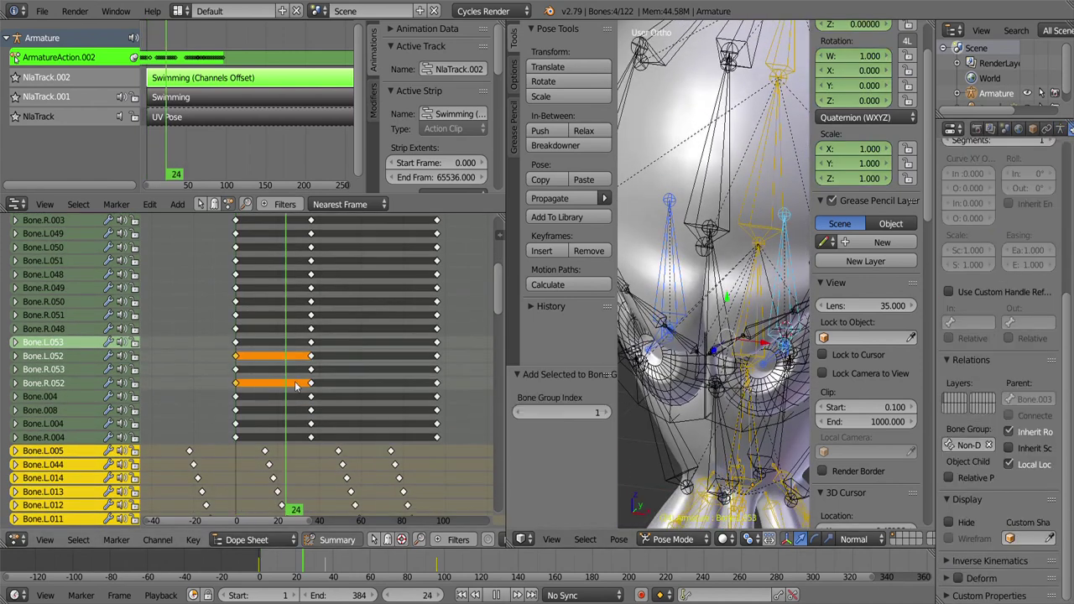
pyautogui.scroll(3)
pyautogui.rightClick(680, 334)
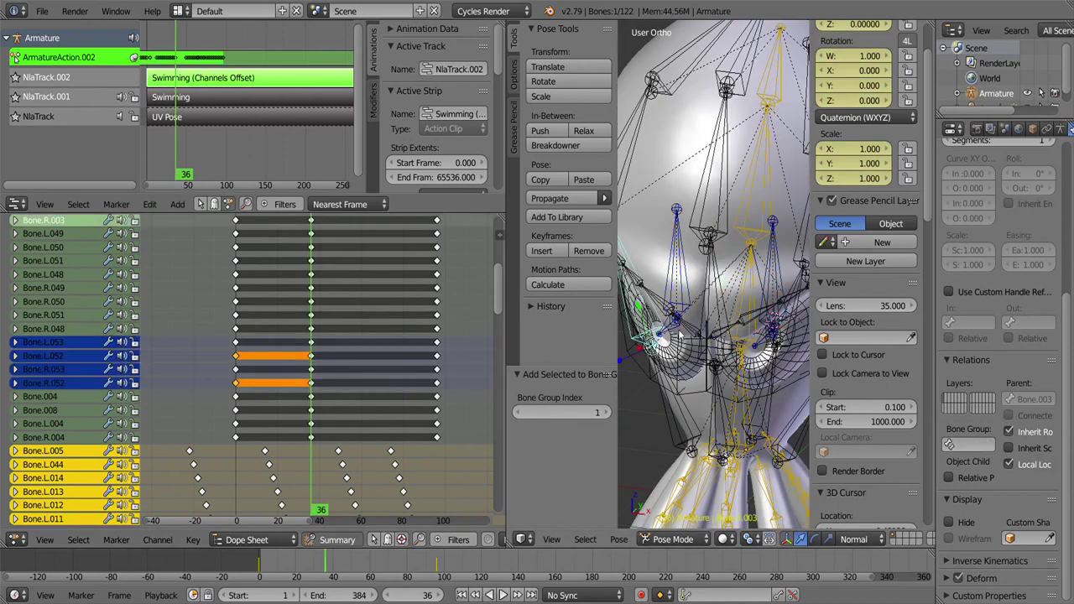
pyautogui.click(744, 231)
pyautogui.press('i')
pyautogui.click(747, 222)
# Step: Play back and nudge the eye keyframes slightly earlier
pyautogui.hotkey('alt', 'a')
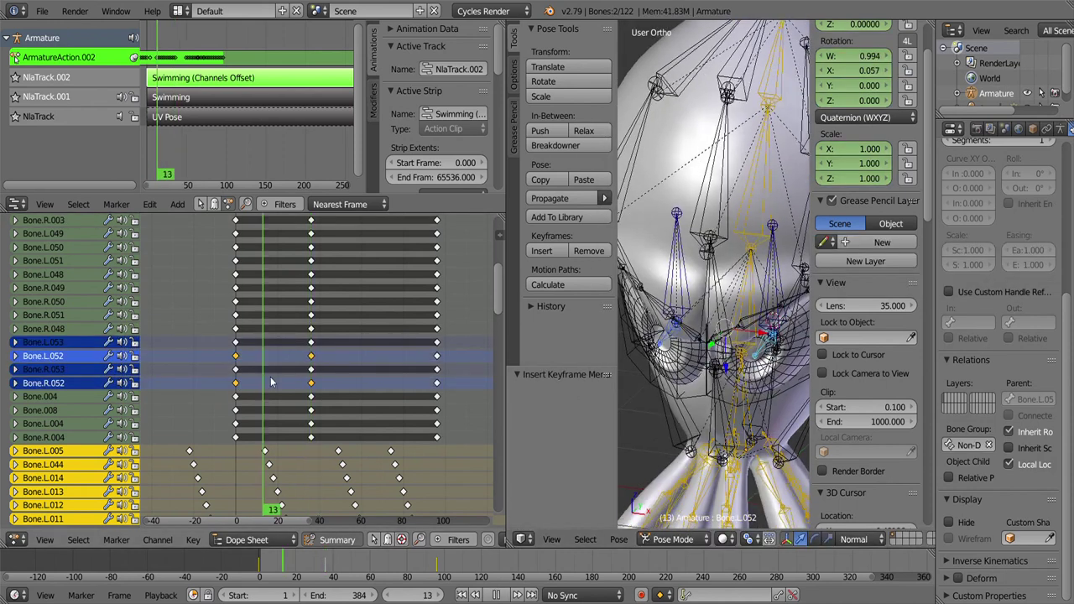
pyautogui.press('Escape')
pyautogui.press('g')
pyautogui.click(226, 395)
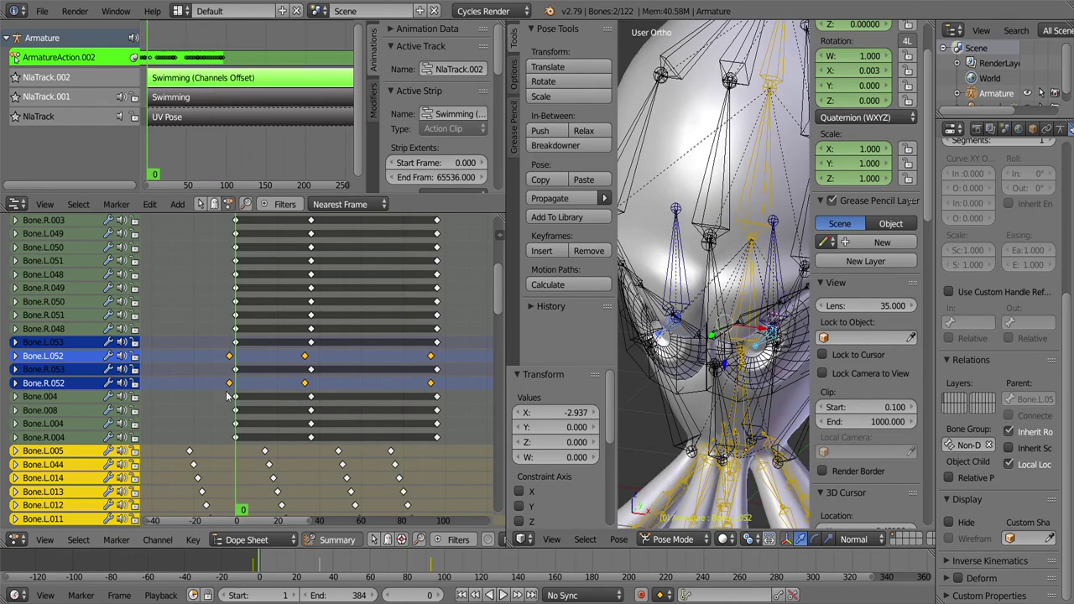
pyautogui.press('g')
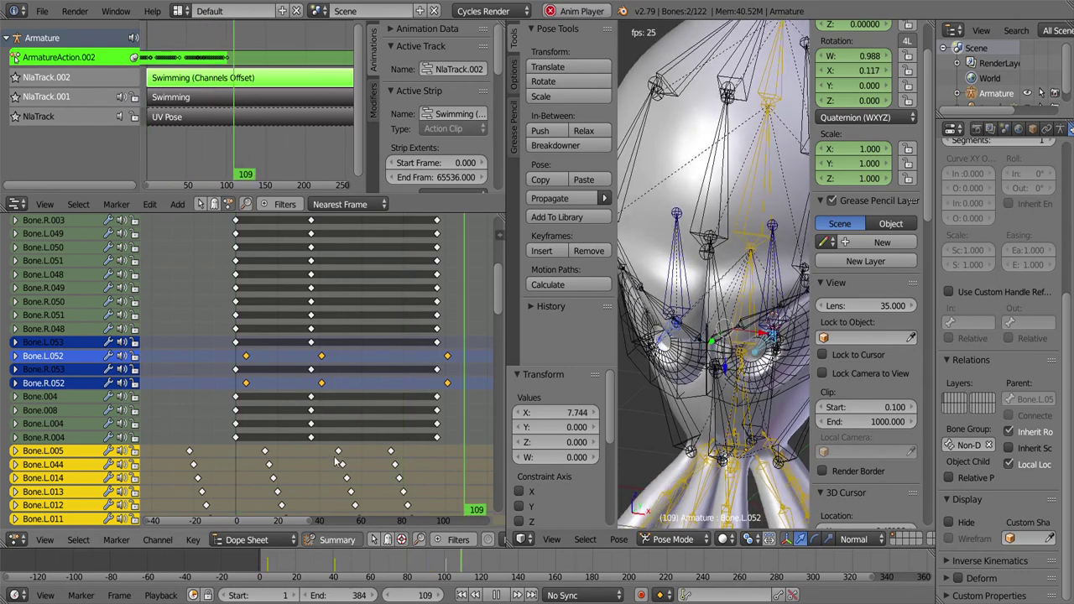
pyautogui.click(290, 413)
# Step: Fine-tune the eye keyframes' timing with several more moves, then stop playback
pyautogui.press('g')
pyautogui.click(318, 413)
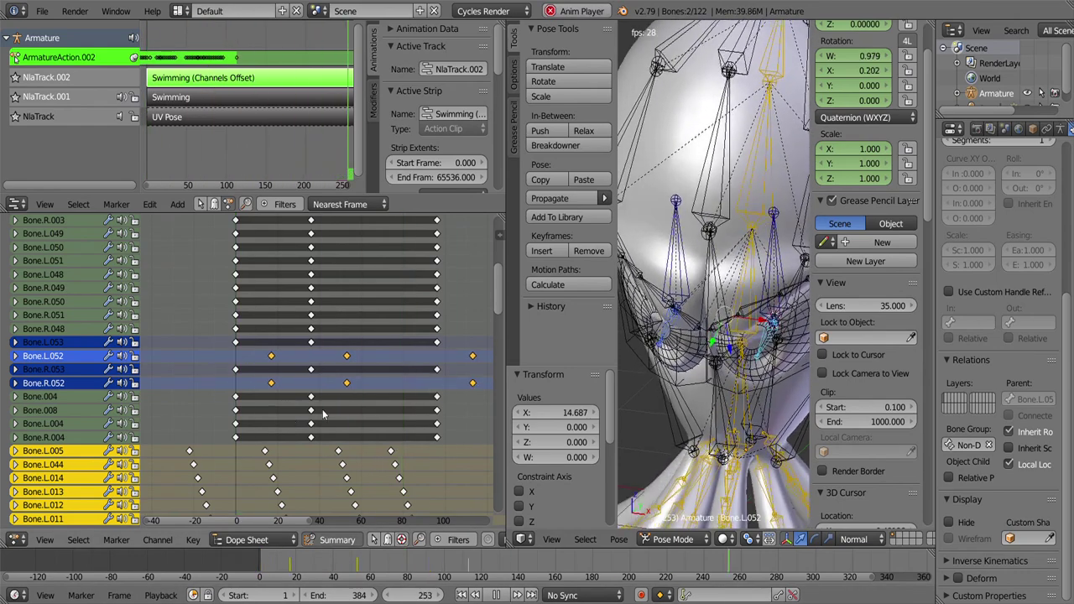
pyautogui.press('g')
pyautogui.click(379, 403)
pyautogui.press('g')
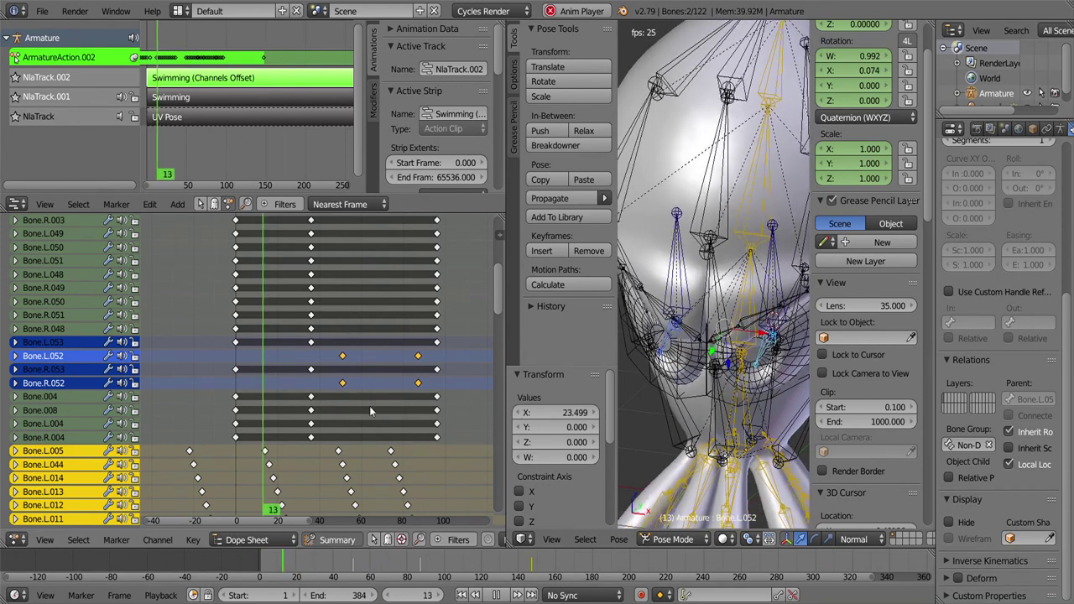
pyautogui.click(350, 409)
pyautogui.hotkey('alt', 'a')
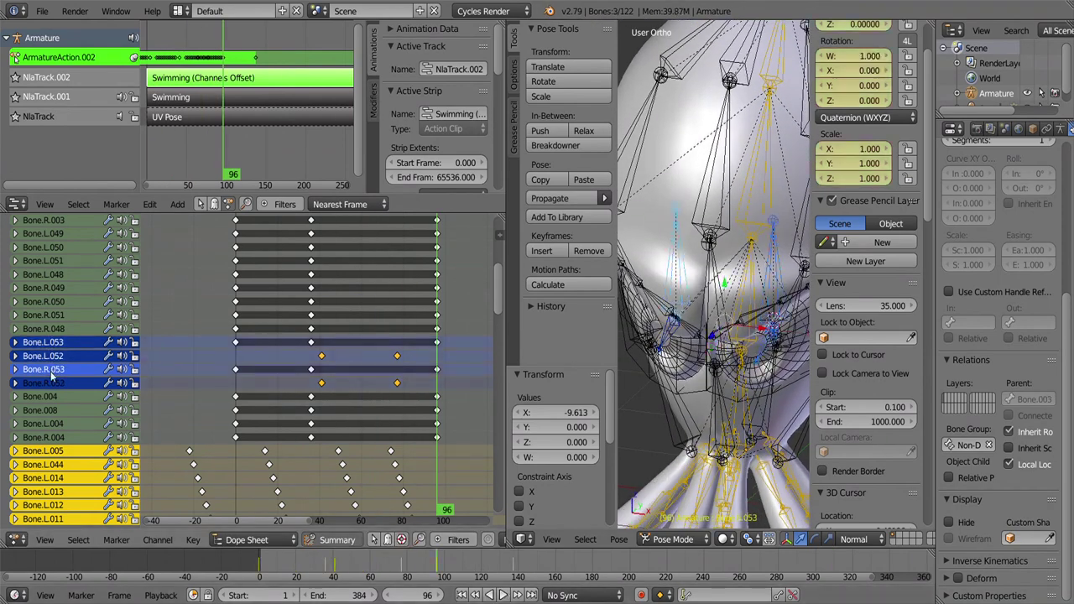
# Step: Move the Bone.L.052, L.053, R.052 and R.053 channels to the top
pyautogui.click(157, 540)
pyautogui.click(523, 341)
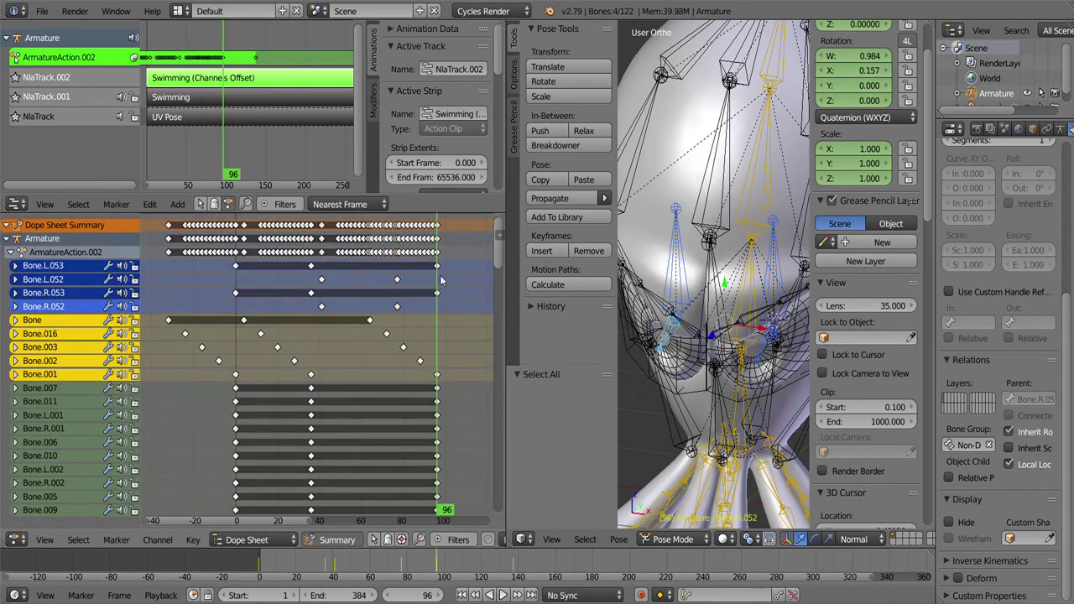
pyautogui.scroll(-3)
pyautogui.scroll(3)
# Step: Slide those four bones' keys about 12 frames earlier and replay from the start
pyautogui.press('g')
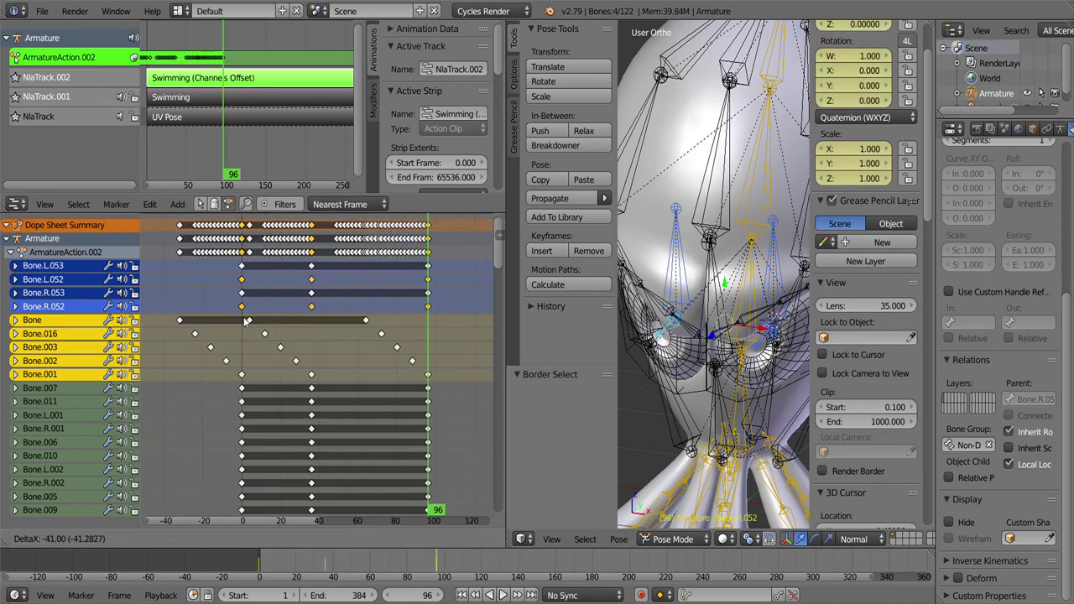
pyautogui.press('g')
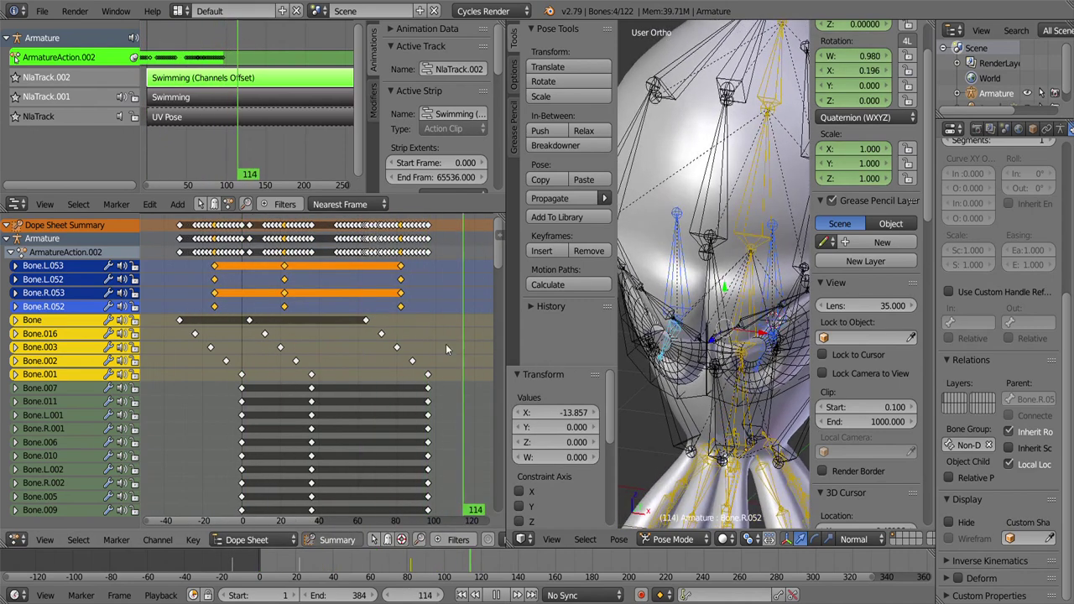
pyautogui.click(252, 331)
pyautogui.hotkey('shift', 'Left')
pyautogui.hotkey('alt', 'a')
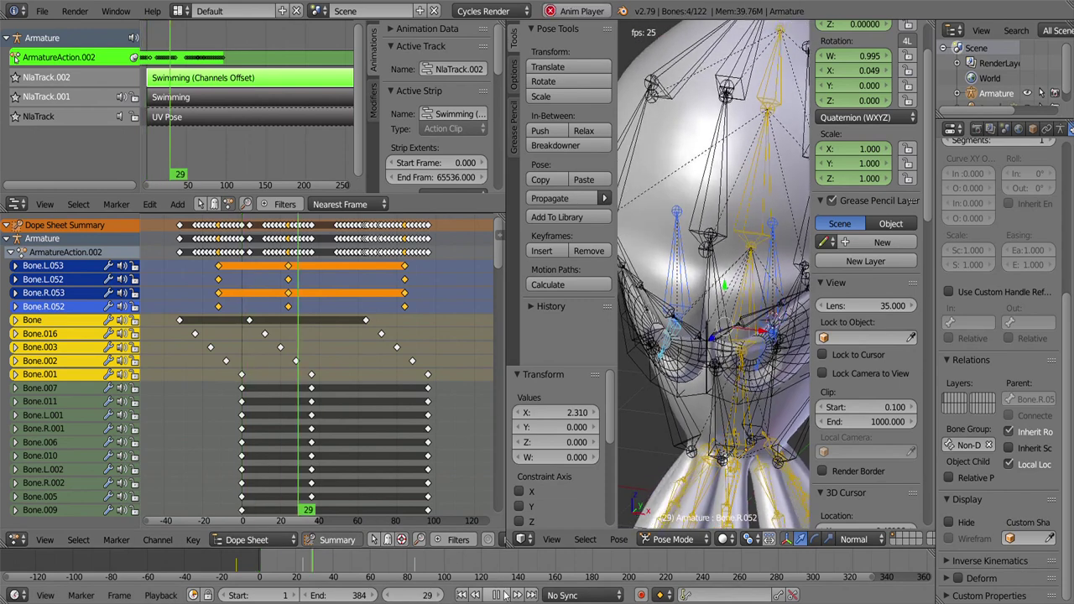
# Step: Stop playback and exit editing the 'Swimming (Channels Offset)' strip's action
pyautogui.scroll(-3)
pyautogui.scroll(-3)
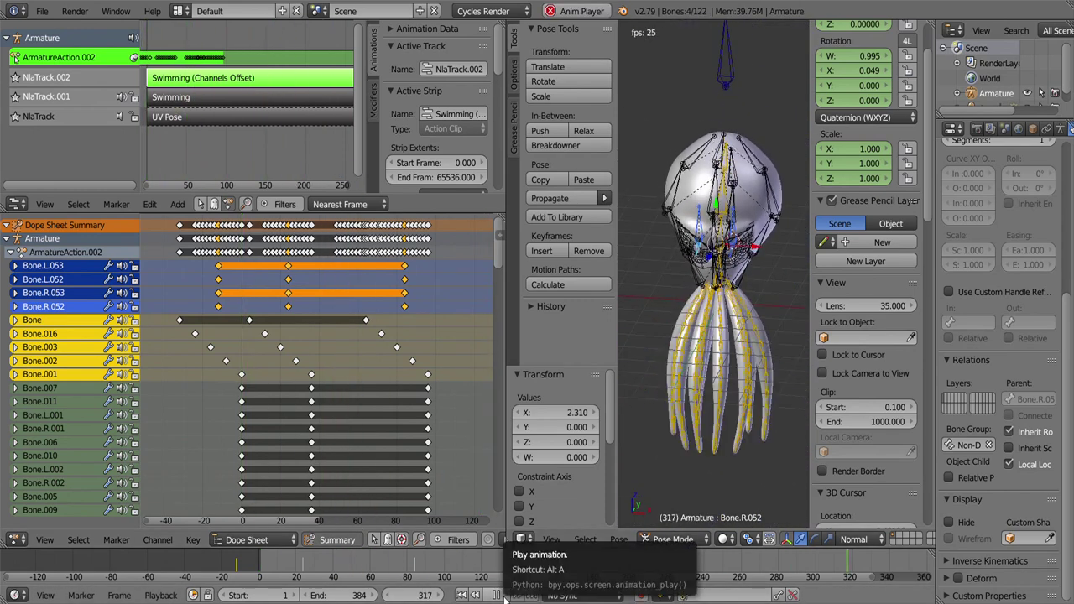
pyautogui.click(496, 594)
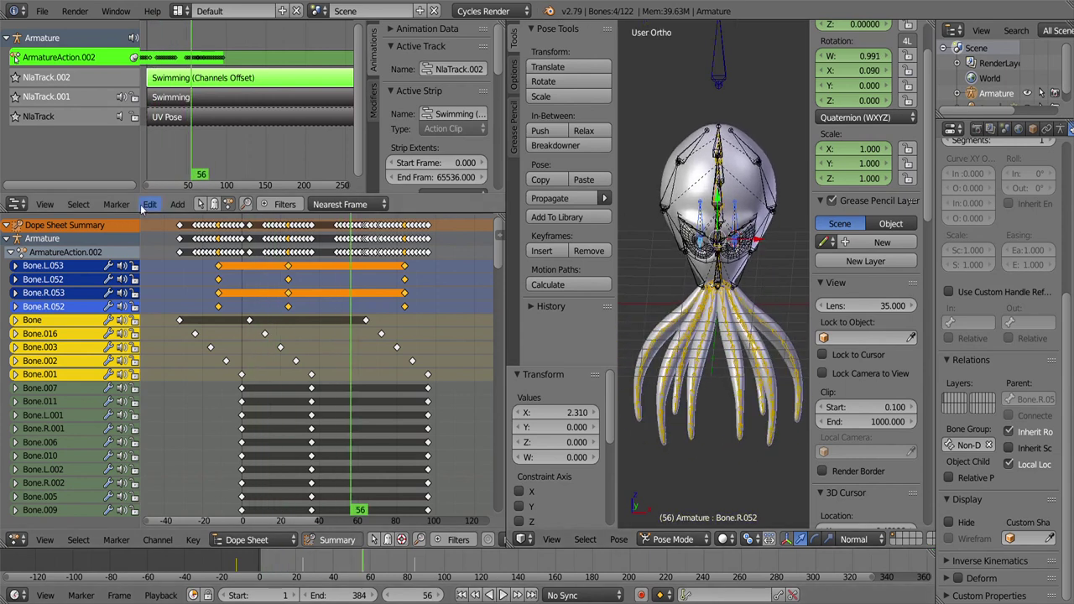
pyautogui.press('Tab')
# Step: Preview the animation in rendered shading, then return to frame one and solid shading
pyautogui.hotkey('shift', 'z')
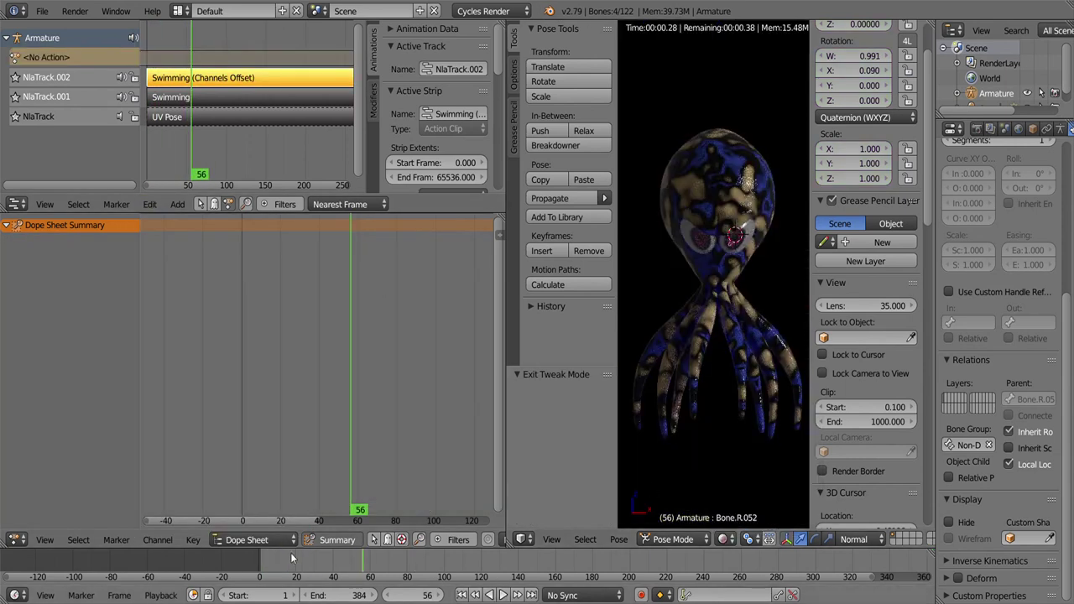
pyautogui.hotkey('alt', 'a')
pyautogui.click(496, 595)
pyautogui.click(259, 577)
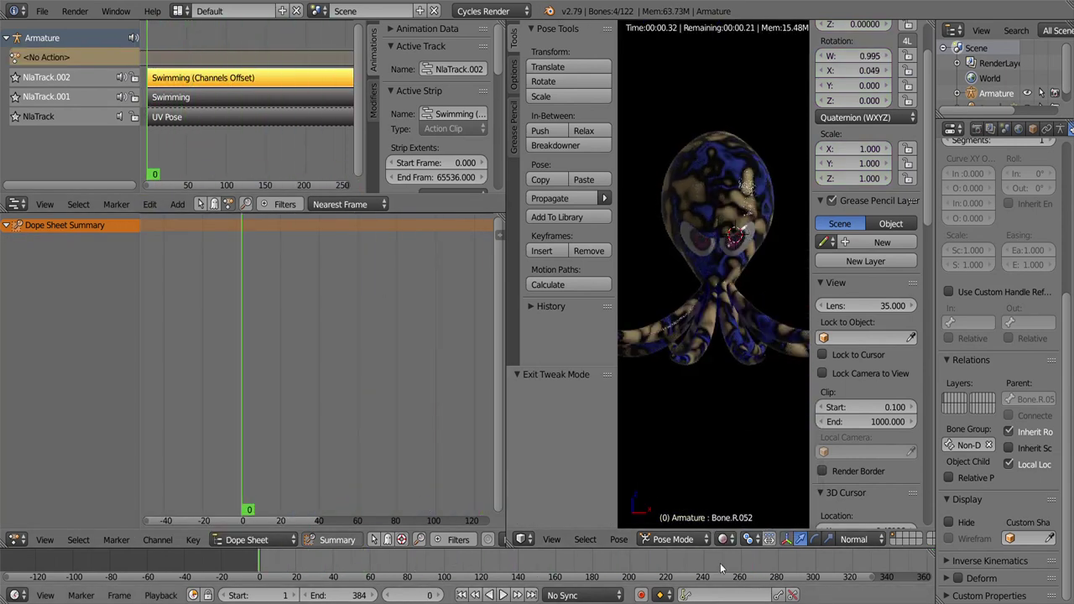
pyautogui.click(722, 538)
pyautogui.click(755, 525)
# Step: Save the project as Croctopus13.blend with the version-increment shortcut
pyautogui.click(43, 11)
pyautogui.click(63, 128)
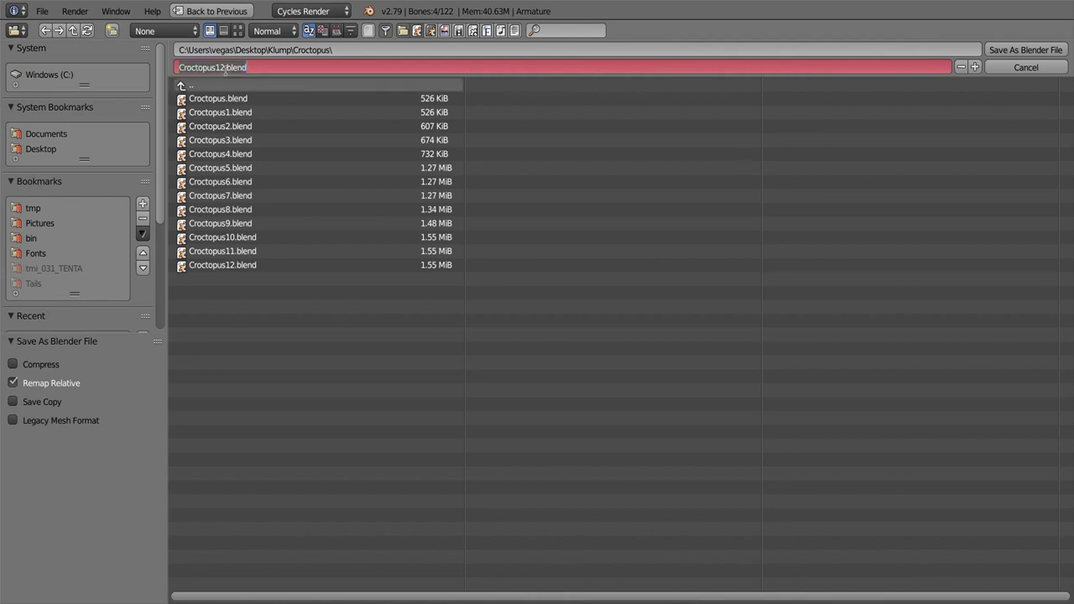
pyautogui.press('KP_Add')
pyautogui.click(1025, 50)
pyautogui.click(43, 11)
pyautogui.click(63, 128)
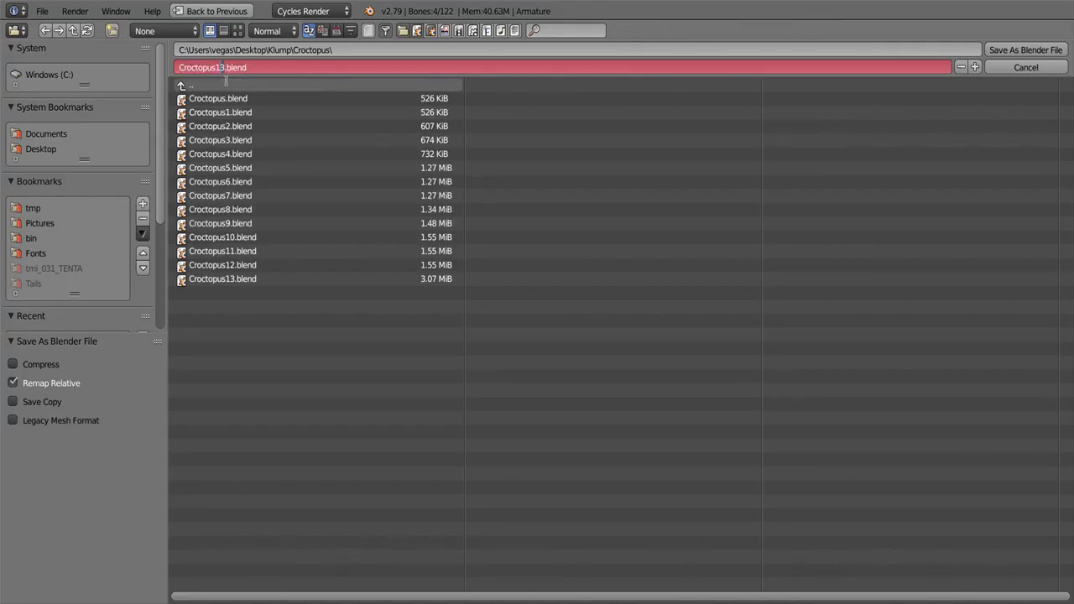
pyautogui.click(1025, 50)
# Step: Enter tweak mode on the Swimming strip to edit its action
pyautogui.click(149, 204)
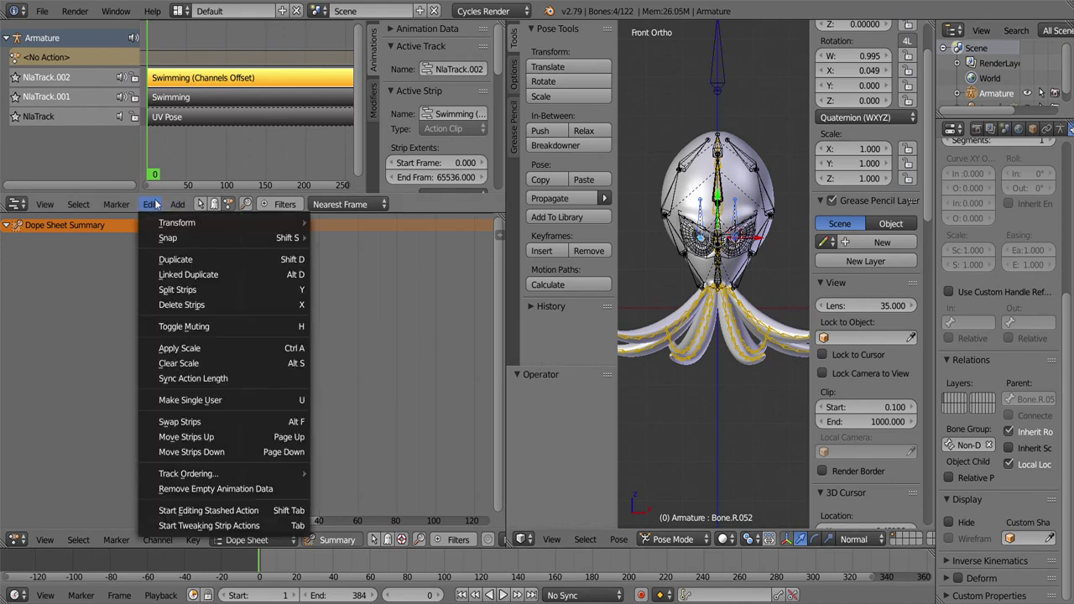
pyautogui.click(210, 537)
pyautogui.scroll(-3)
pyautogui.moveTo(732, 350); pyautogui.dragTo(726, 361)
# Step: Select a tentacle bone chain and box-select its keyframe rows at frame 108
pyautogui.press('l')
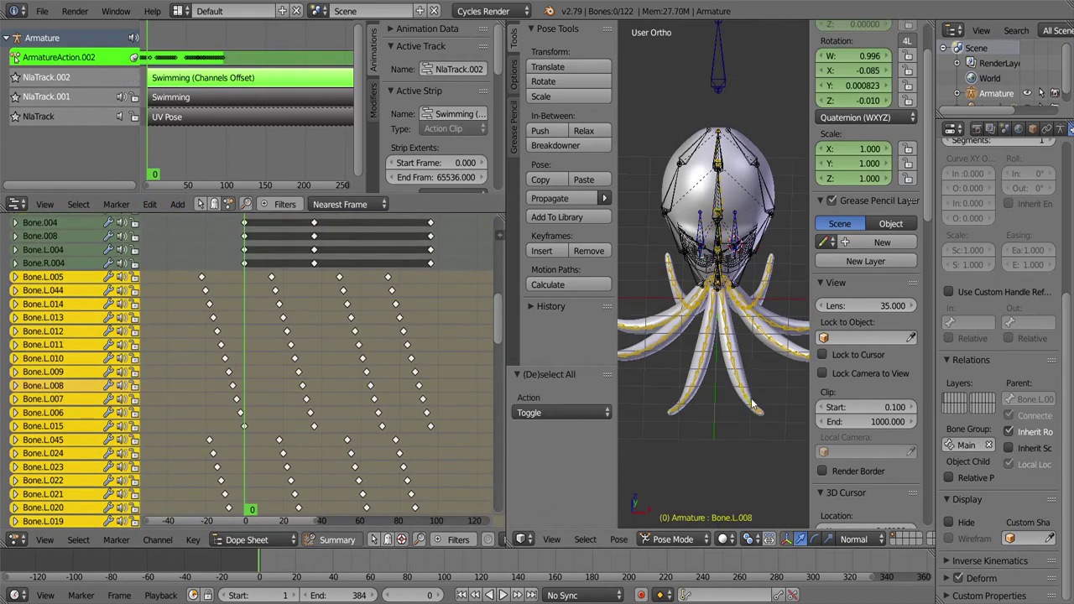
pyautogui.click(453, 290)
pyautogui.press('a')
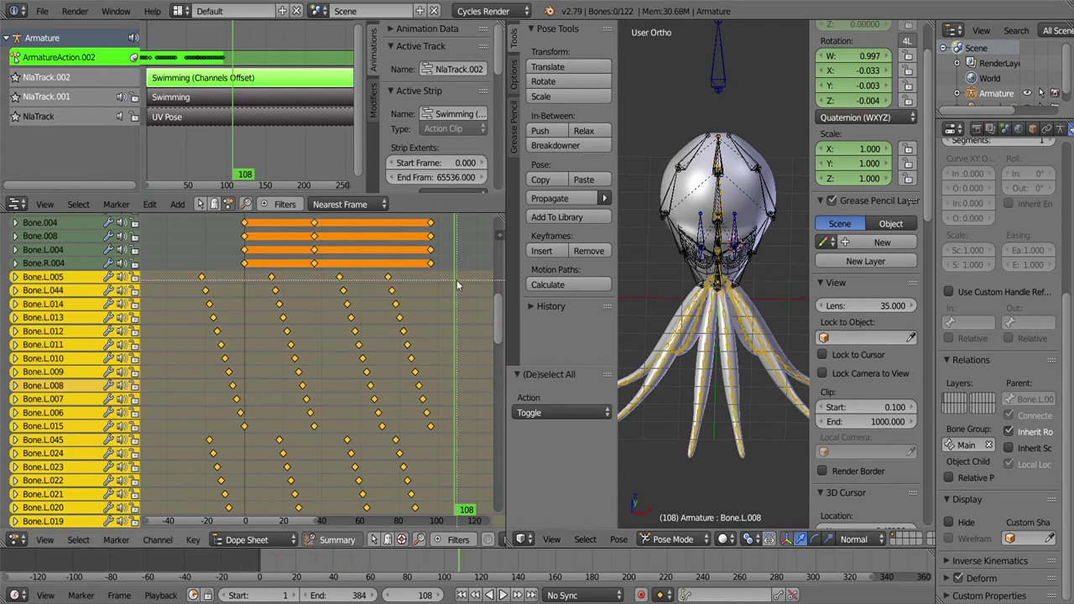
pyautogui.press('a')
pyautogui.press('b')
pyautogui.moveTo(457, 270); pyautogui.dragTo(202, 417)
pyautogui.scroll(-3)
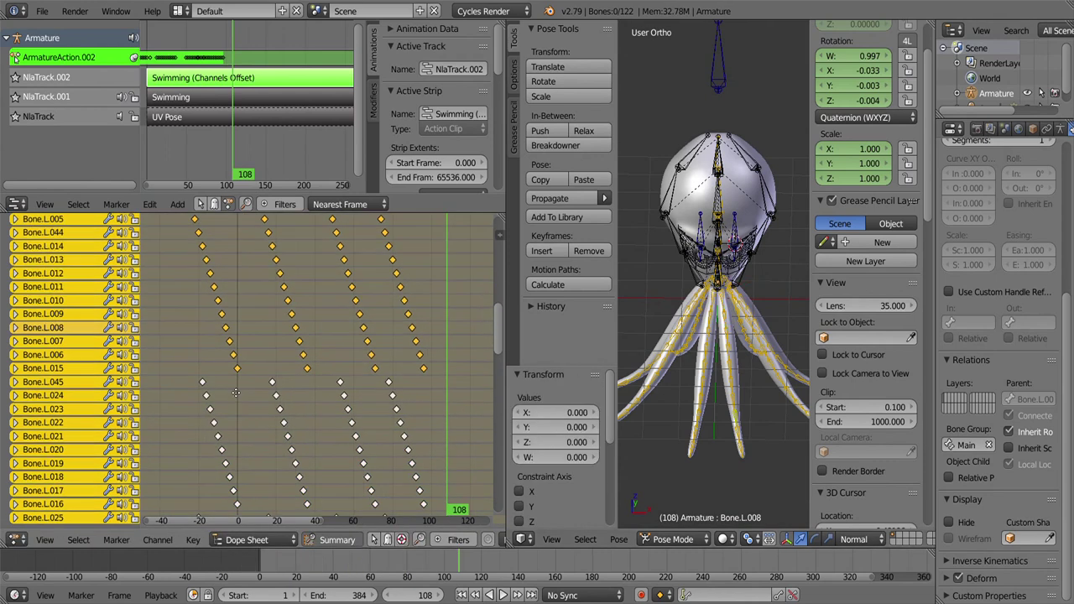
# Step: Clear the bone and key selections and pick another connected tentacle chain
pyautogui.press('a')
pyautogui.press('l')
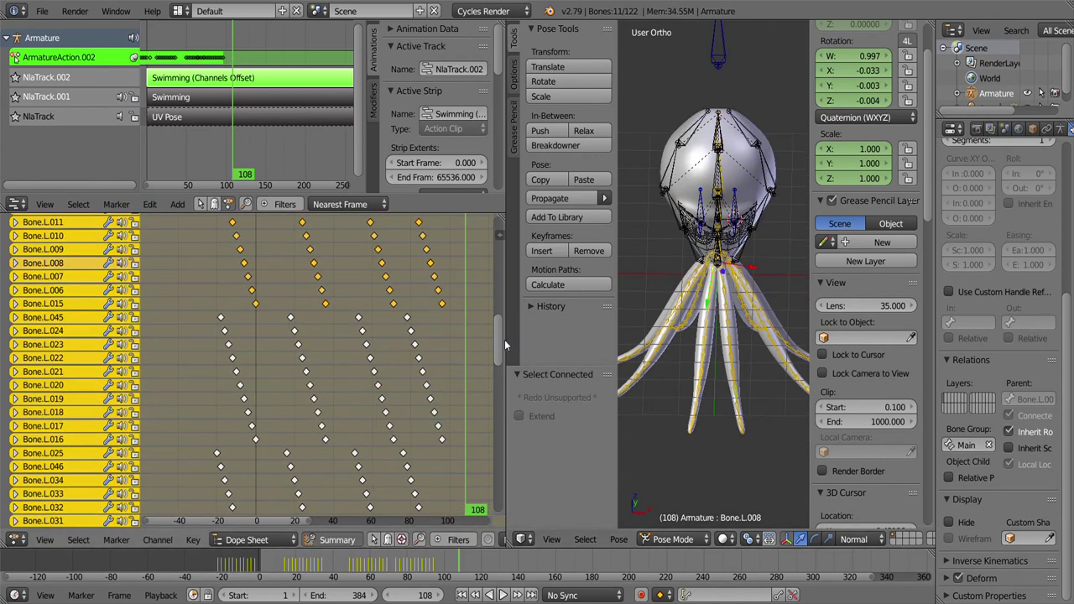
pyautogui.scroll(-3)
pyautogui.press('a')
pyautogui.moveTo(679, 402); pyautogui.dragTo(729, 402)
pyautogui.press('l')
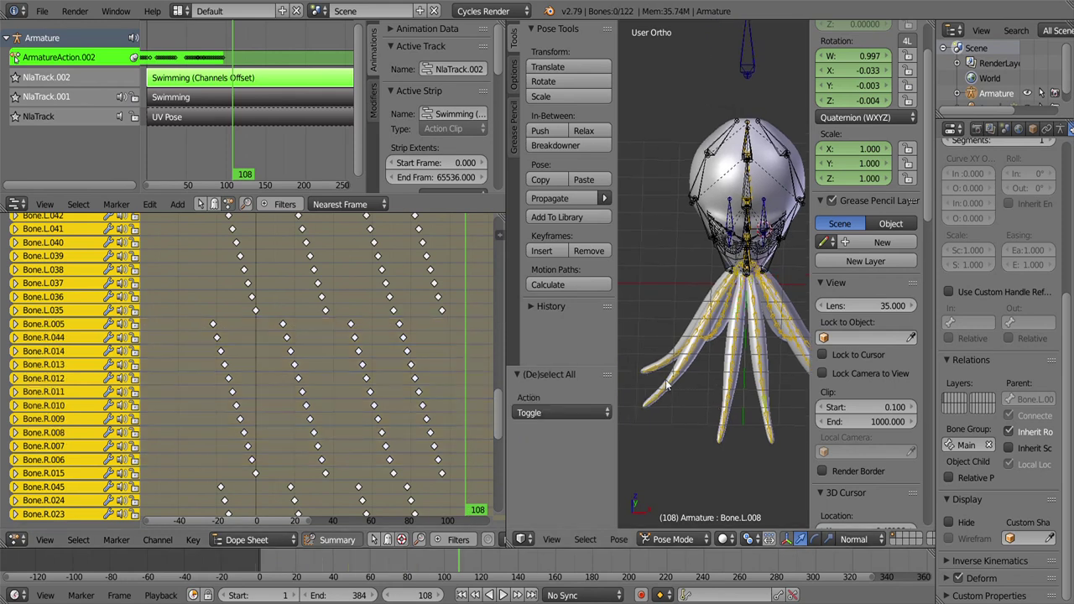
pyautogui.scroll(3)
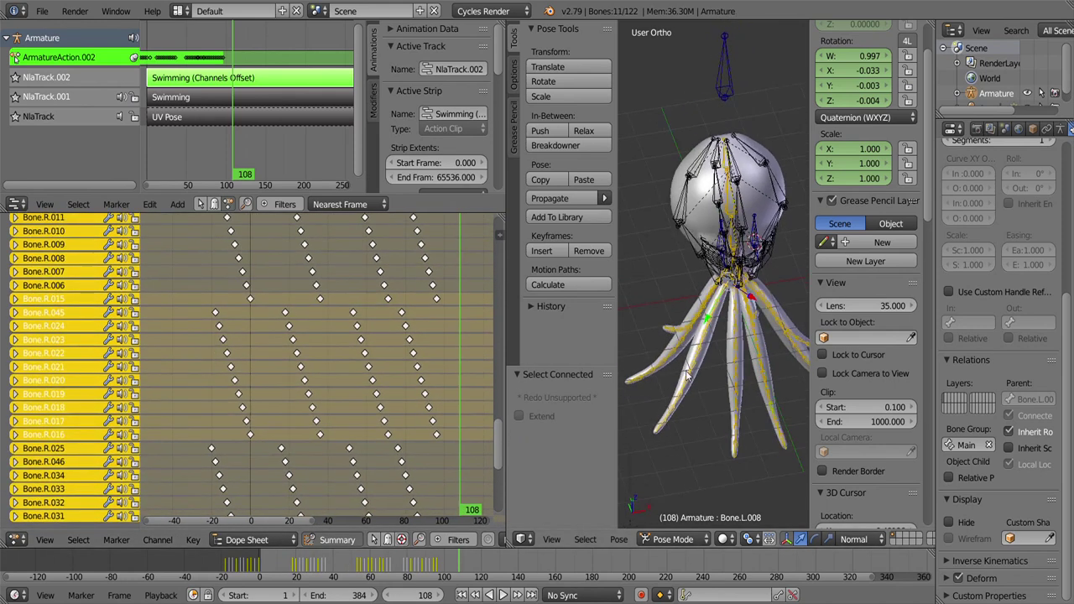
pyautogui.scroll(3)
# Step: Shift Bone.R.015's keys 20 frames earlier
pyautogui.rightClick(761, 323)
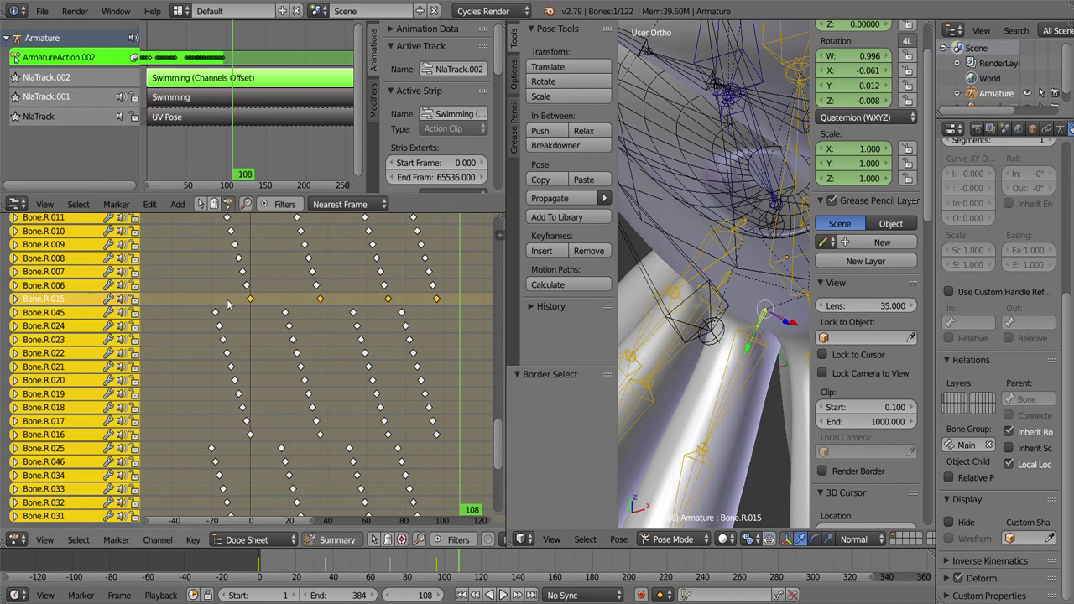
pyautogui.press('g')
pyautogui.click(190, 304)
pyautogui.scroll(-3)
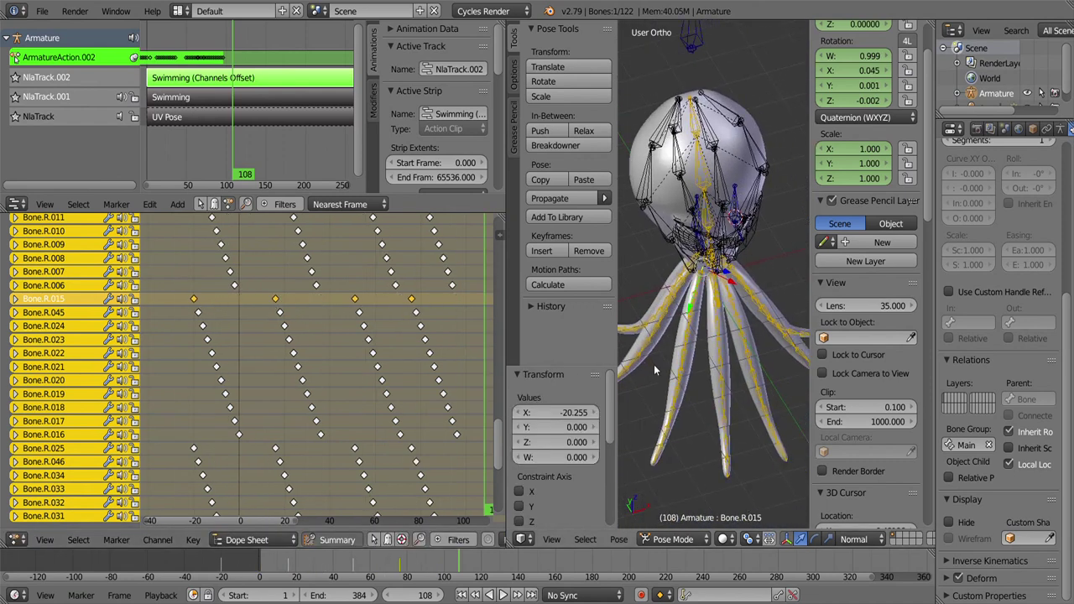
pyautogui.moveTo(655, 369); pyautogui.dragTo(705, 432)
# Step: Shift the selected tentacle chain's keys one frame earlier
pyautogui.press('a')
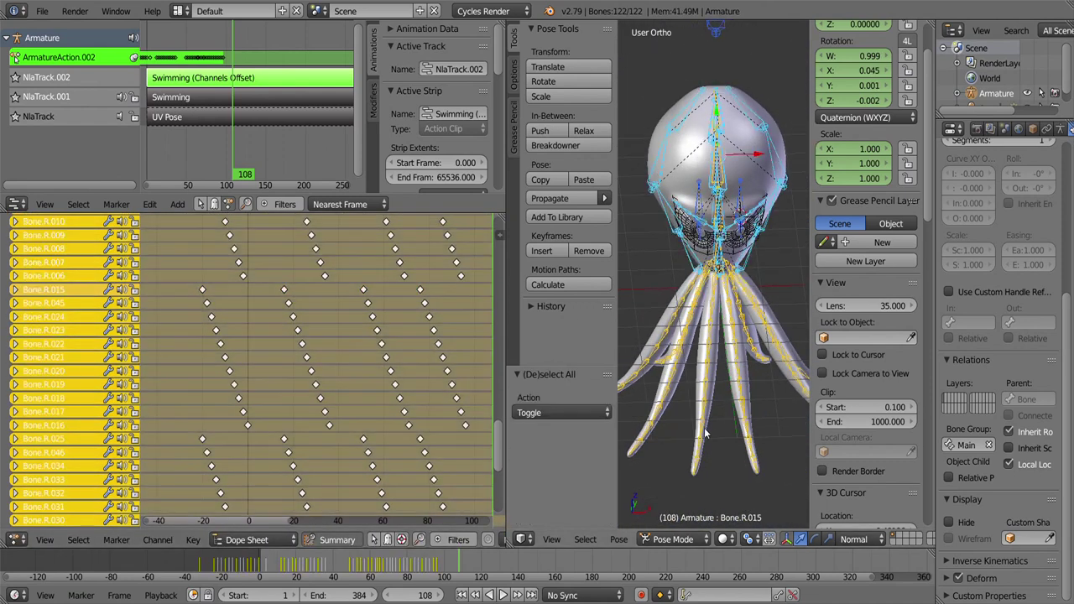
pyautogui.scroll(3)
pyautogui.press('a')
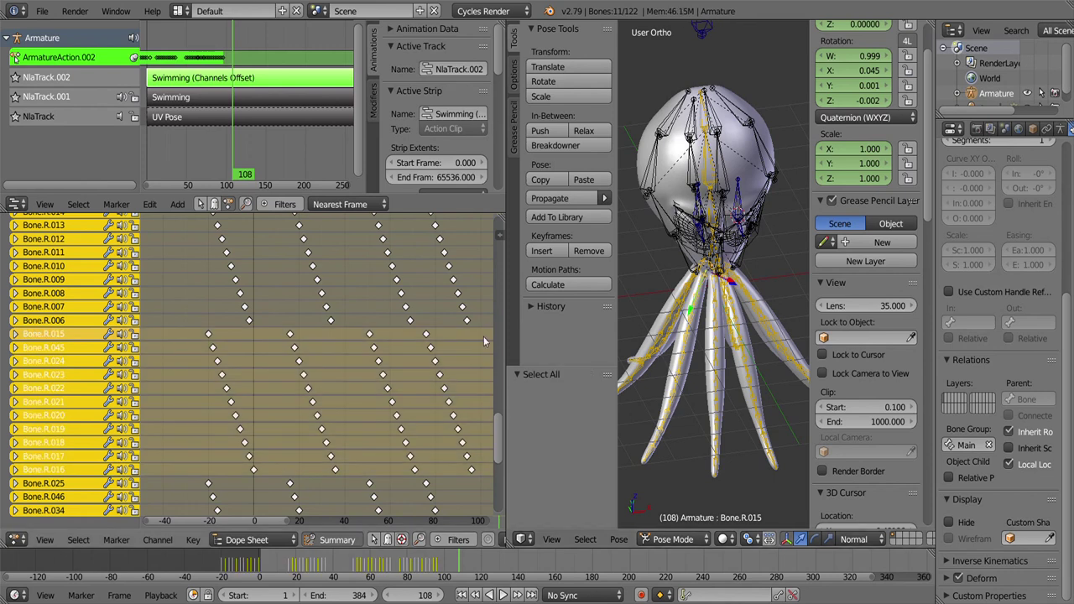
pyautogui.press('g')
pyautogui.click(202, 454)
pyautogui.moveTo(652, 367); pyautogui.dragTo(690, 311)
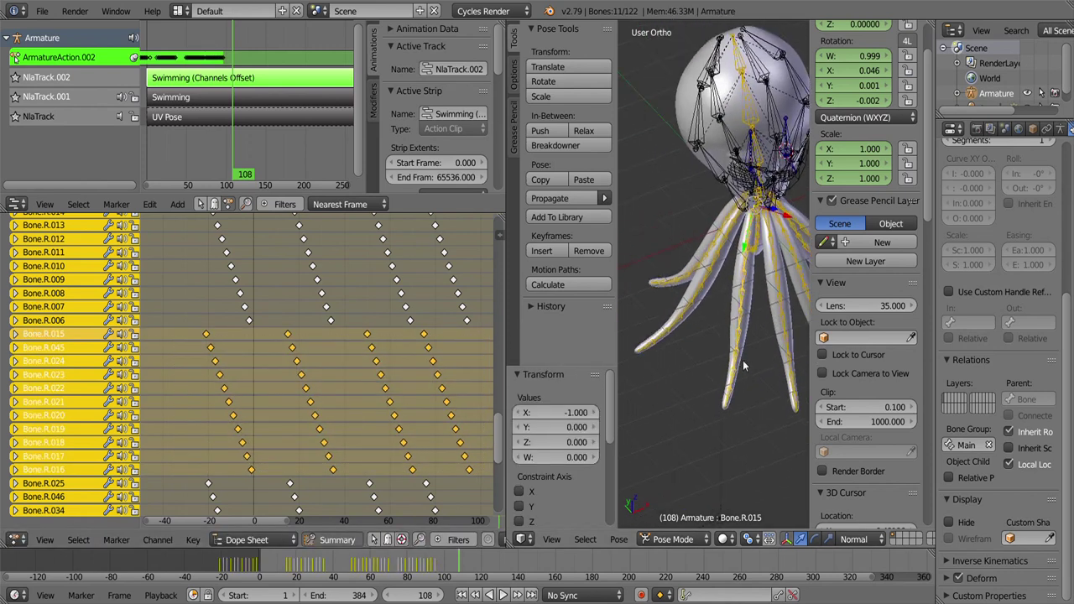
pyautogui.press('a')
# Step: Shift the next tentacle chain's keys two to three frames earlier, then undo the last move
pyautogui.press('l')
pyautogui.moveTo(377, 480); pyautogui.dragTo(363, 298)
pyautogui.moveTo(481, 300); pyautogui.dragTo(186, 446)
pyautogui.press('g')
pyautogui.click(182, 445)
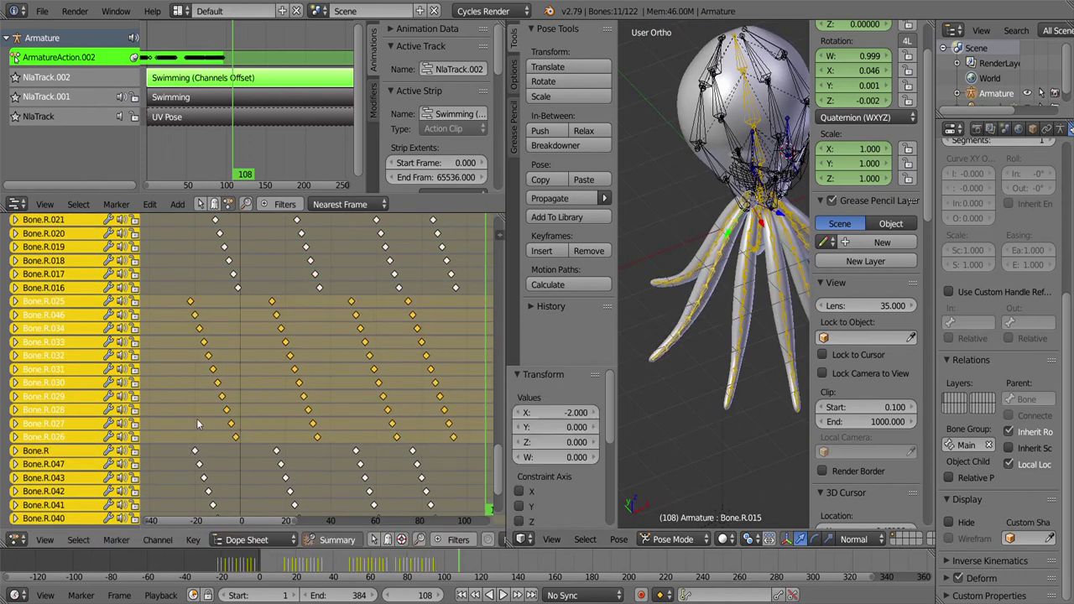
pyautogui.moveTo(713, 252); pyautogui.dragTo(721, 335)
pyautogui.moveTo(479, 463); pyautogui.dragTo(460, 286)
pyautogui.press('a')
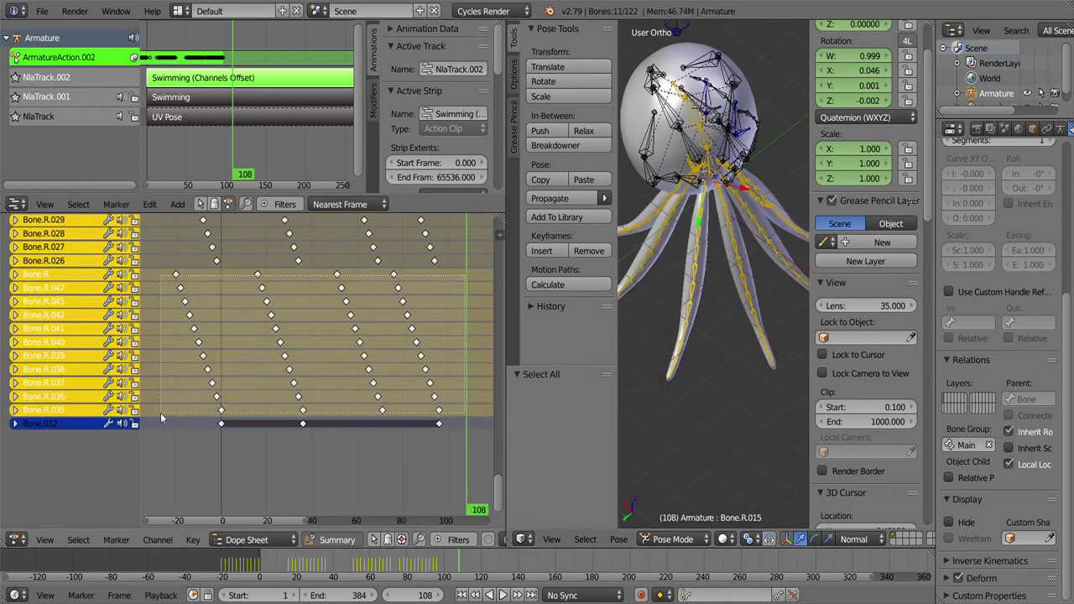
pyautogui.press('a')
pyautogui.press('g')
pyautogui.click(500, 487)
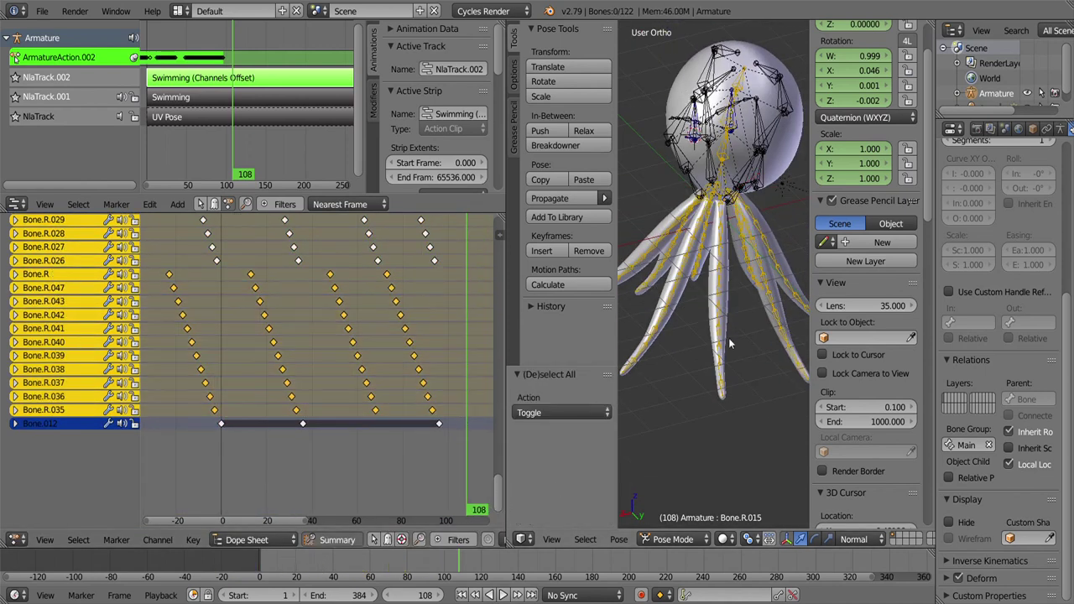
pyautogui.hotkey('ctrl', 'z')
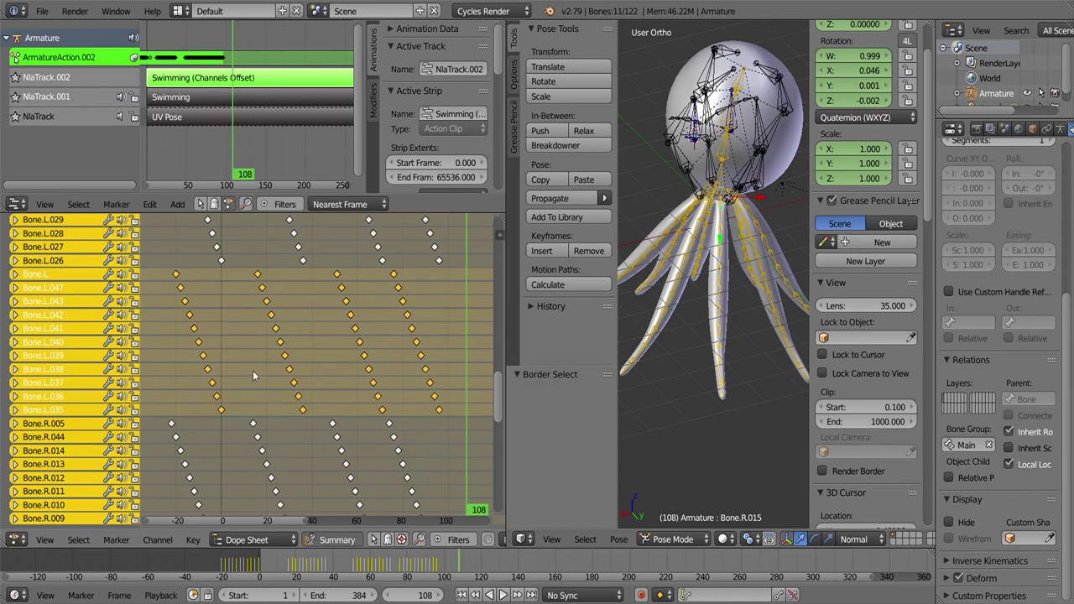
# Step: Box-select the Bone.L.025 to Bone.L.026 key rows and move them earlier
pyautogui.moveTo(713, 251); pyautogui.dragTo(688, 268)
pyautogui.press('a')
pyautogui.moveTo(252, 336); pyautogui.dragTo(249, 456)
pyautogui.press('b')
pyautogui.moveTo(464, 293); pyautogui.dragTo(148, 428)
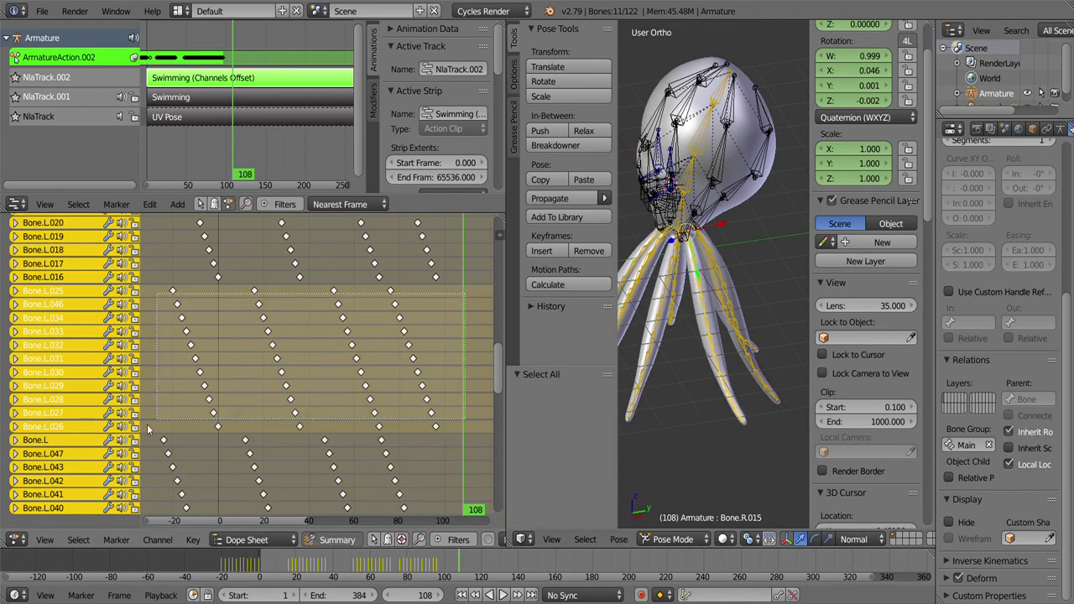
pyautogui.click(250, 357)
pyautogui.press('l')
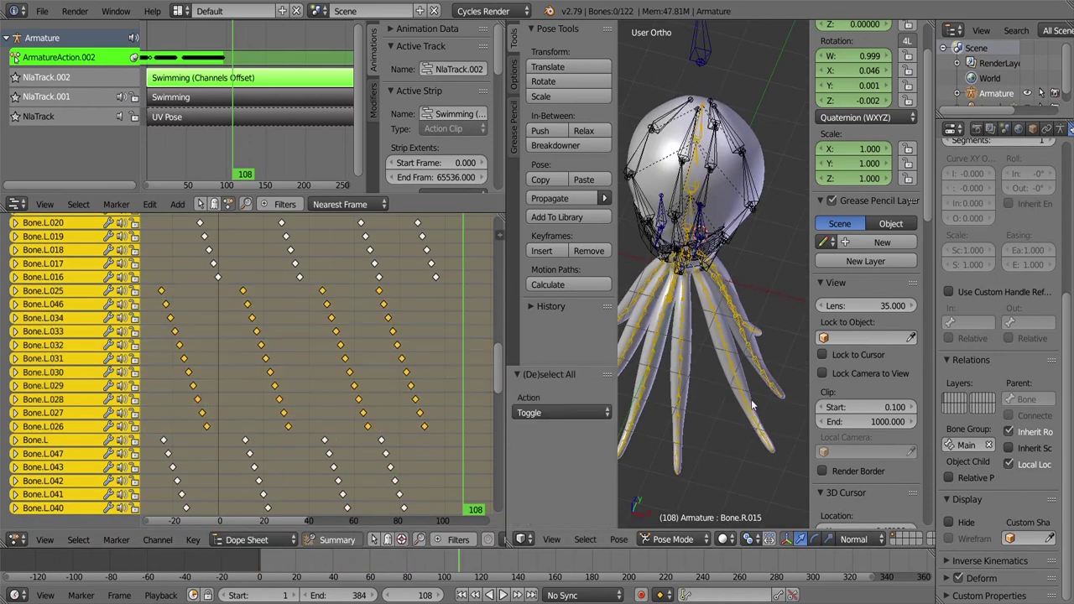
# Step: Shift the tentacle chain connected to Bone.L.015 six frames earlier
pyautogui.scroll(3)
pyautogui.click(218, 275)
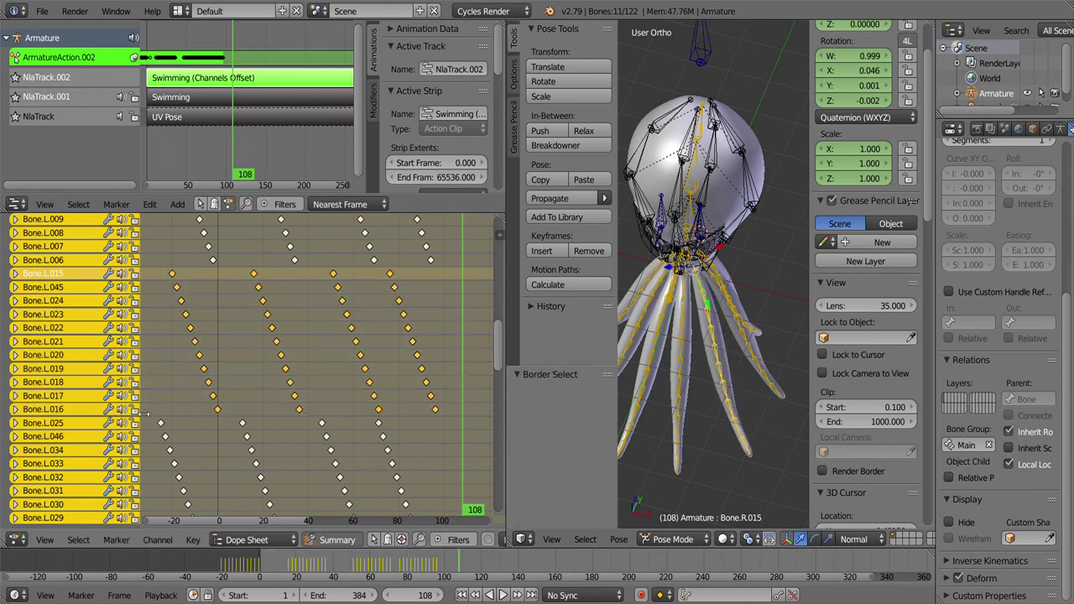
pyautogui.press('l')
pyautogui.press('g')
pyautogui.click(280, 440)
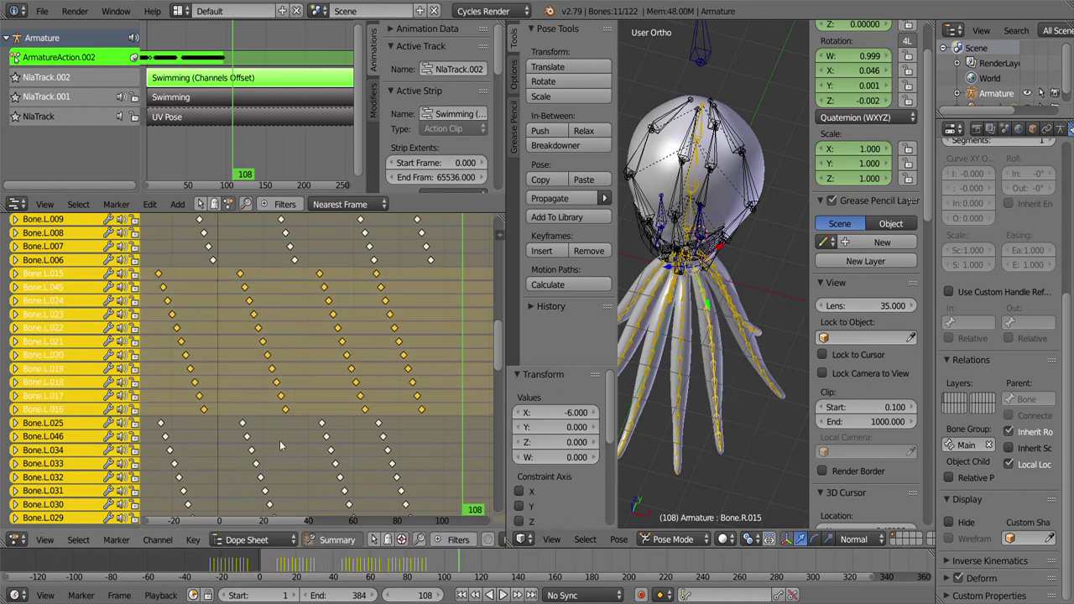
# Step: Shift another tentacle group's keys 7 frames earlier, using frame 30
pyautogui.scroll(-3)
pyautogui.click(331, 370)
pyautogui.scroll(-3)
pyautogui.scroll(3)
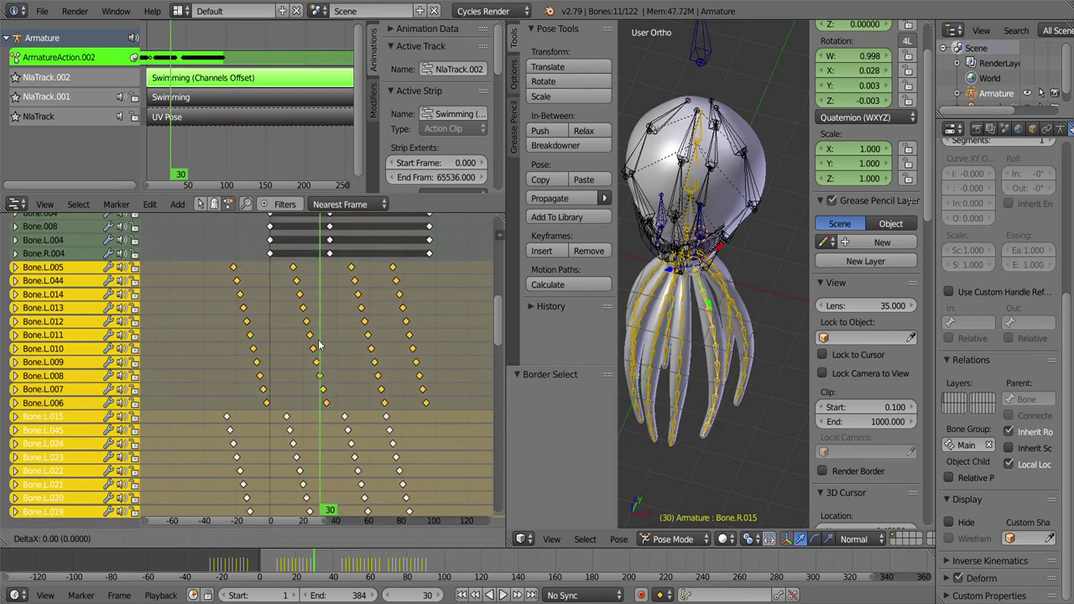
pyautogui.click(307, 344)
# Step: Play the swim cycle to check the offset tentacles
pyautogui.hotkey('alt', 'a')
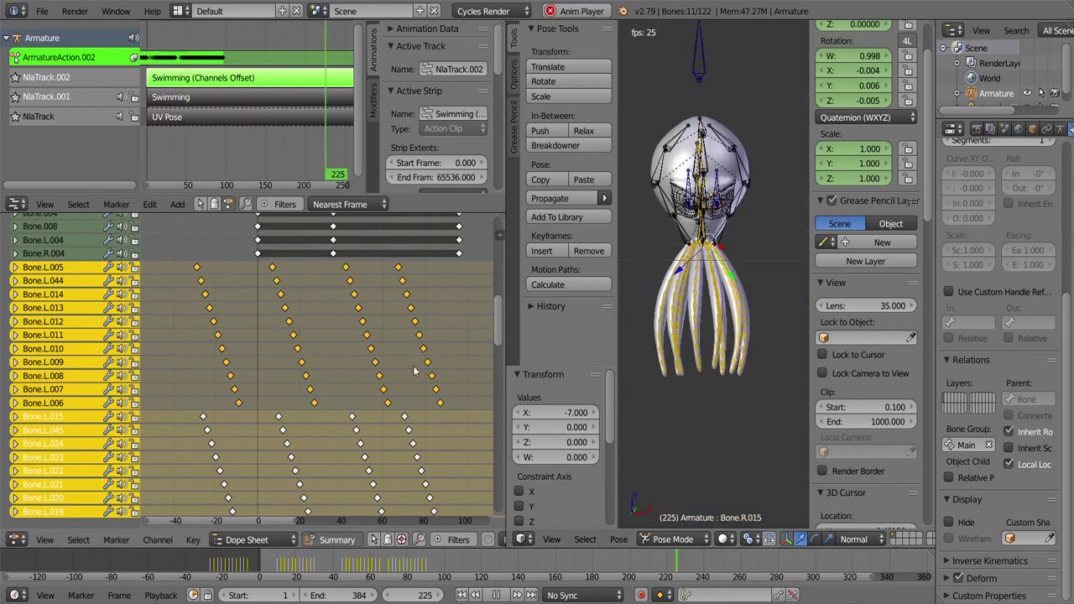
pyautogui.scroll(3)
pyautogui.scroll(-3)
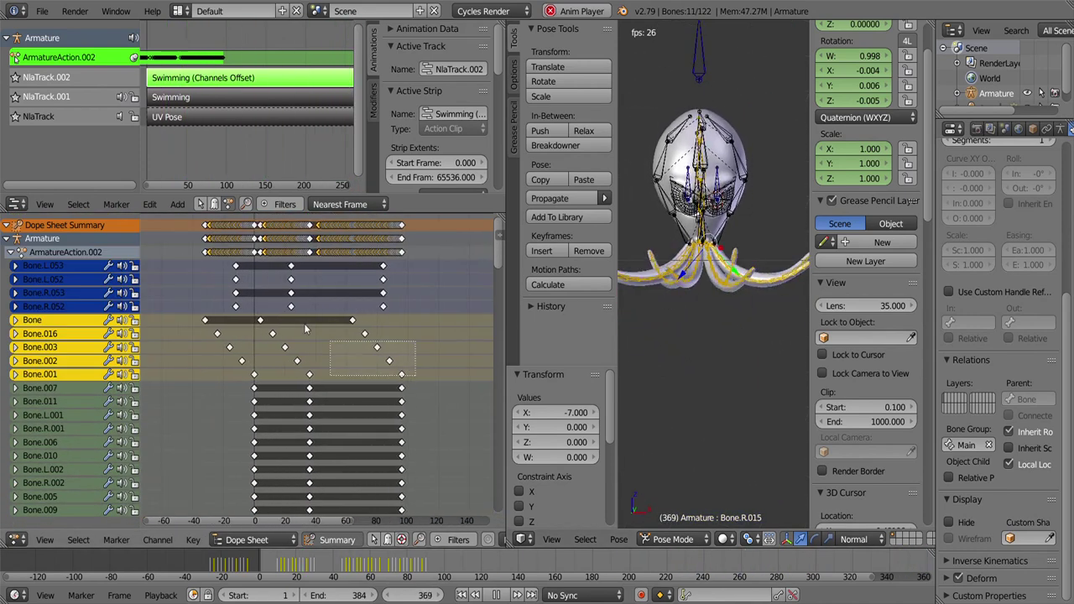
# Step: Nudge the head and body bone keyframes a few frames later than the tentacles
pyautogui.press('a')
pyautogui.scroll(3)
pyautogui.press('g')
pyautogui.click(225, 359)
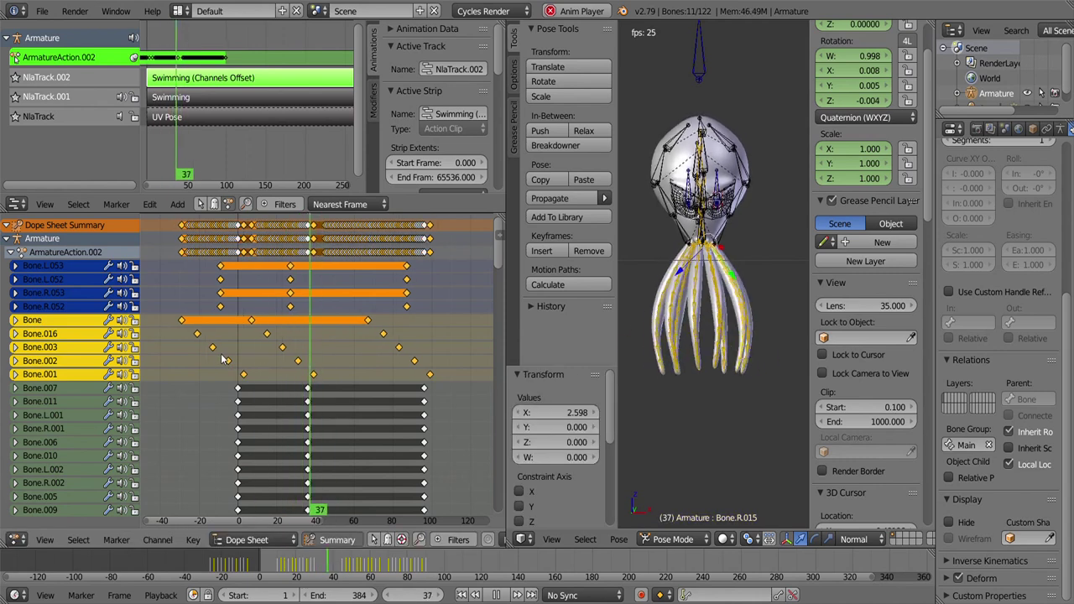
pyautogui.press('g')
pyautogui.click(230, 359)
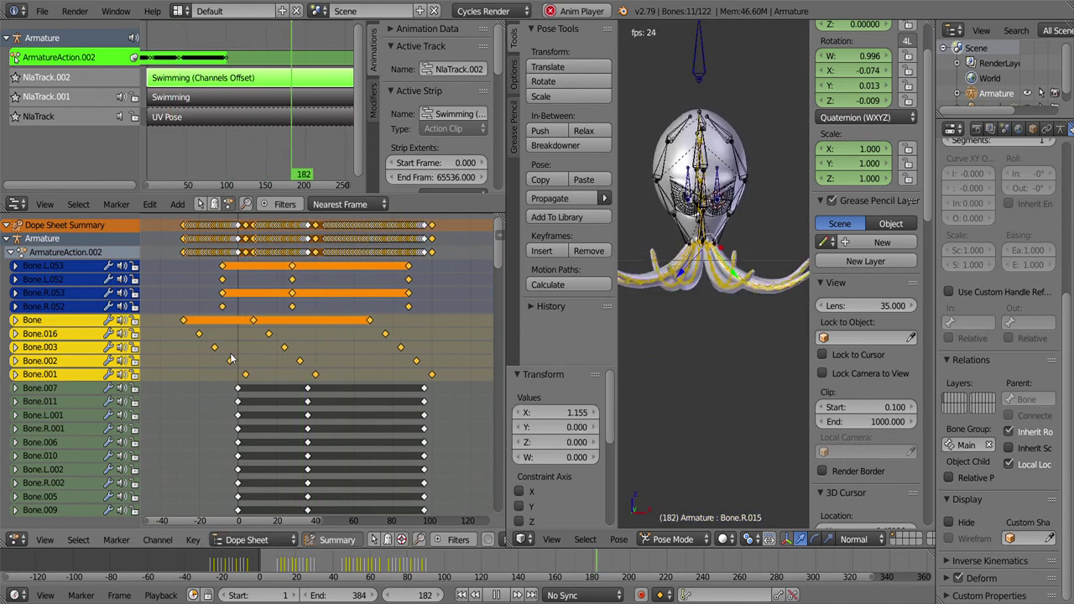
pyautogui.press('g')
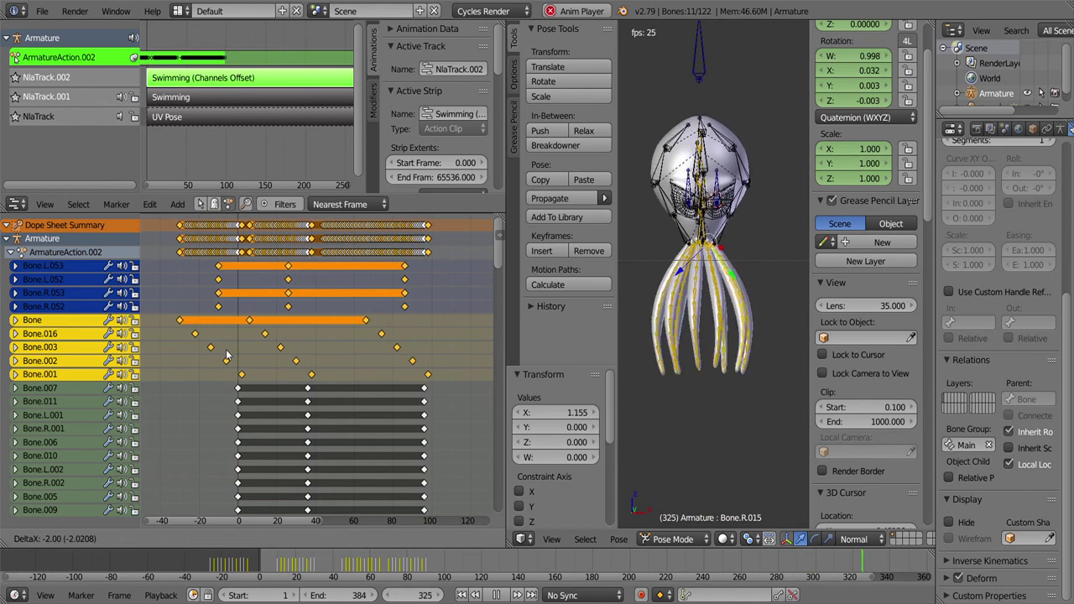
pyautogui.click(237, 356)
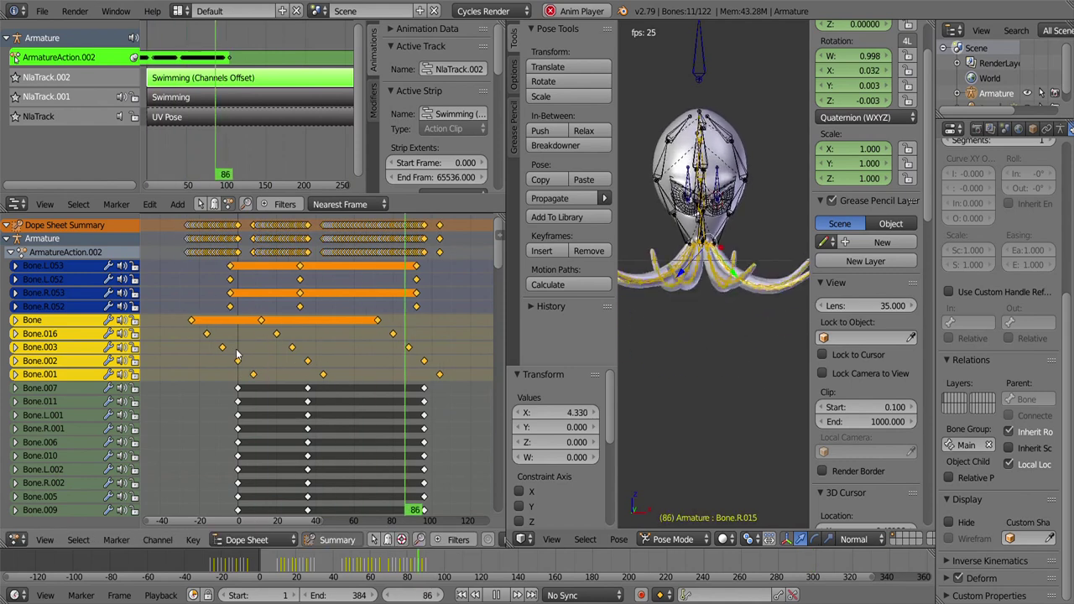
pyautogui.moveTo(236, 356); pyautogui.dragTo(246, 356)
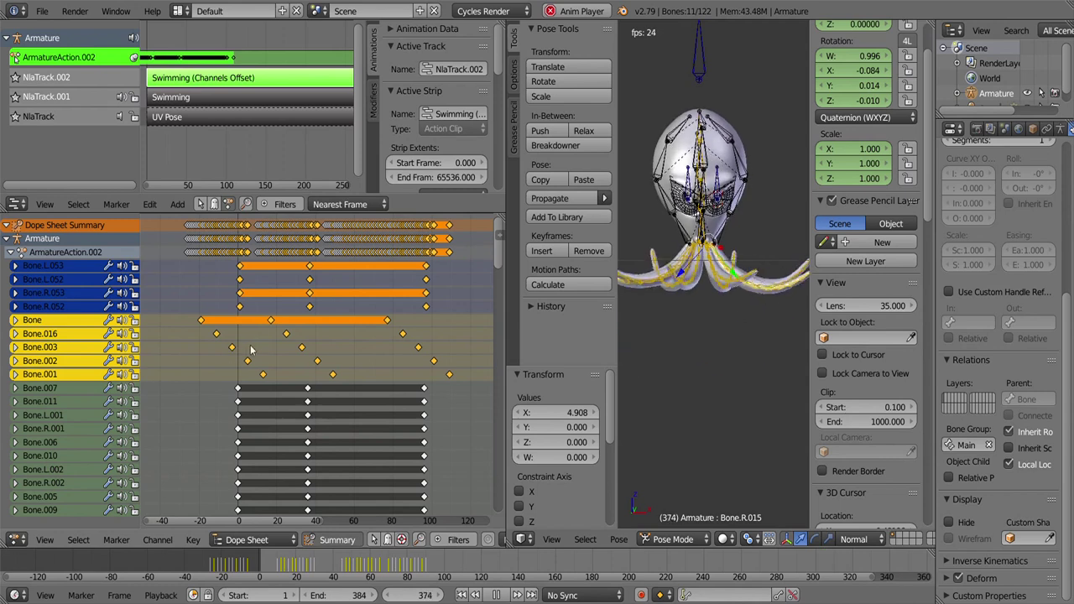
pyautogui.press('g')
pyautogui.click(243, 350)
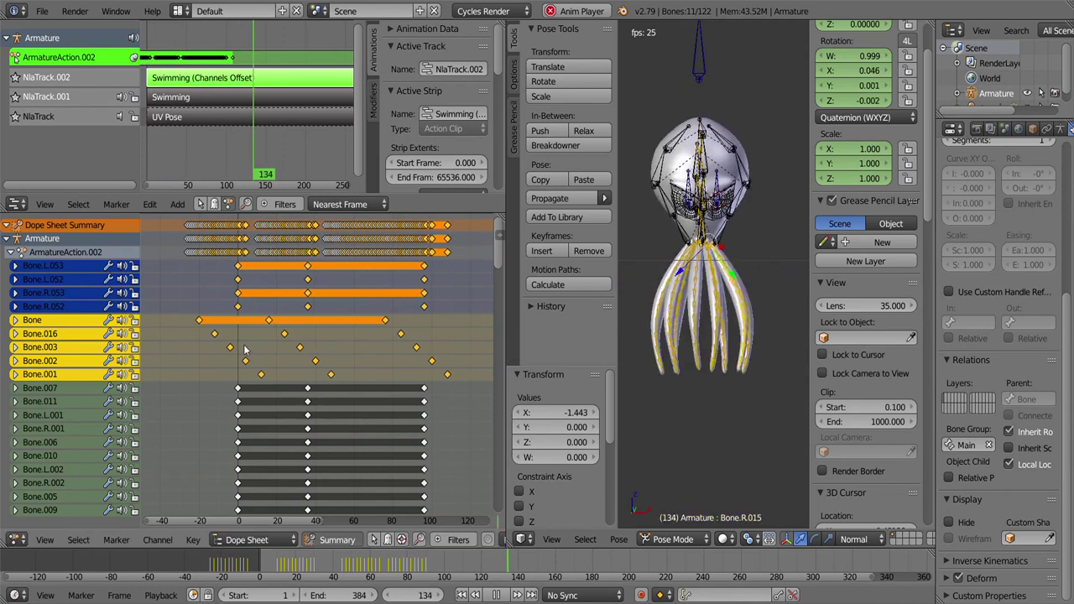
# Step: Test scaling all keys by 0.5, undo it, and replay the swim cycle
pyautogui.click(279, 350)
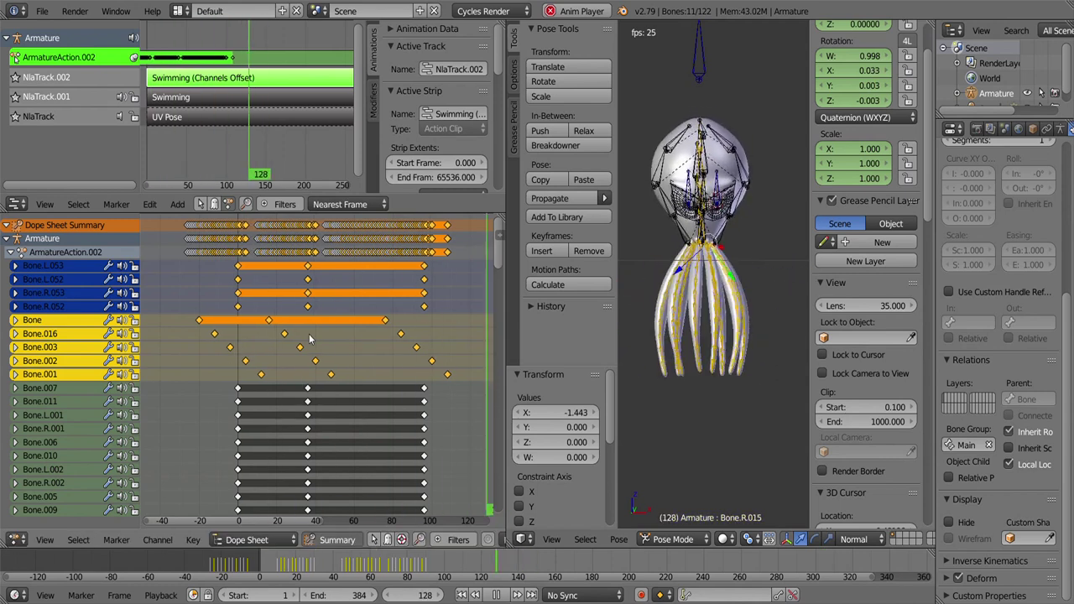
pyautogui.click(493, 595)
pyautogui.hotkey('shift', 'Left')
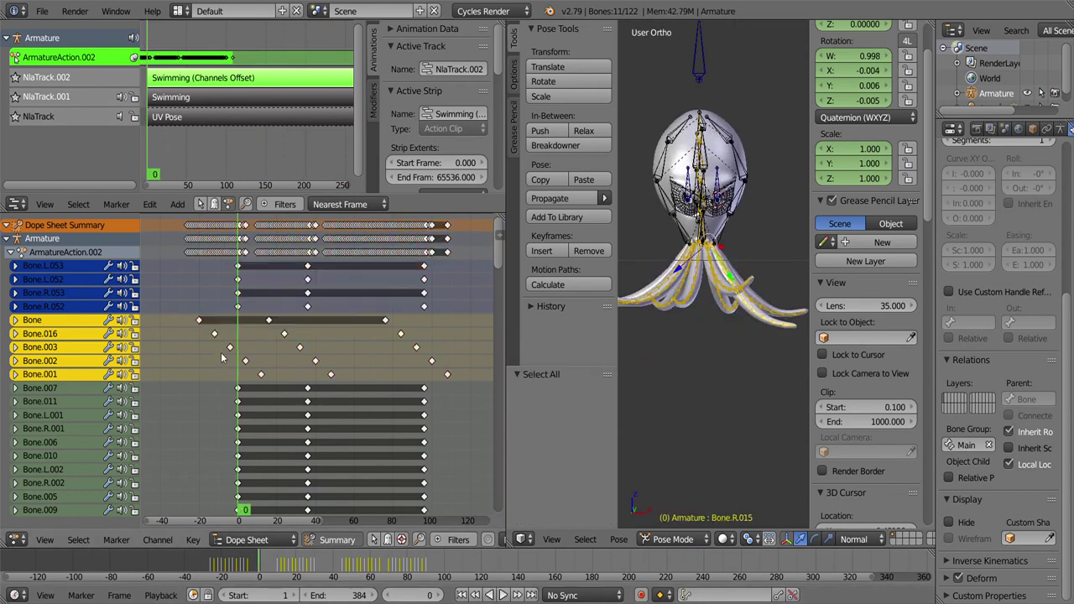
pyautogui.write('as0.5')
pyautogui.press('Return')
pyautogui.click(503, 595)
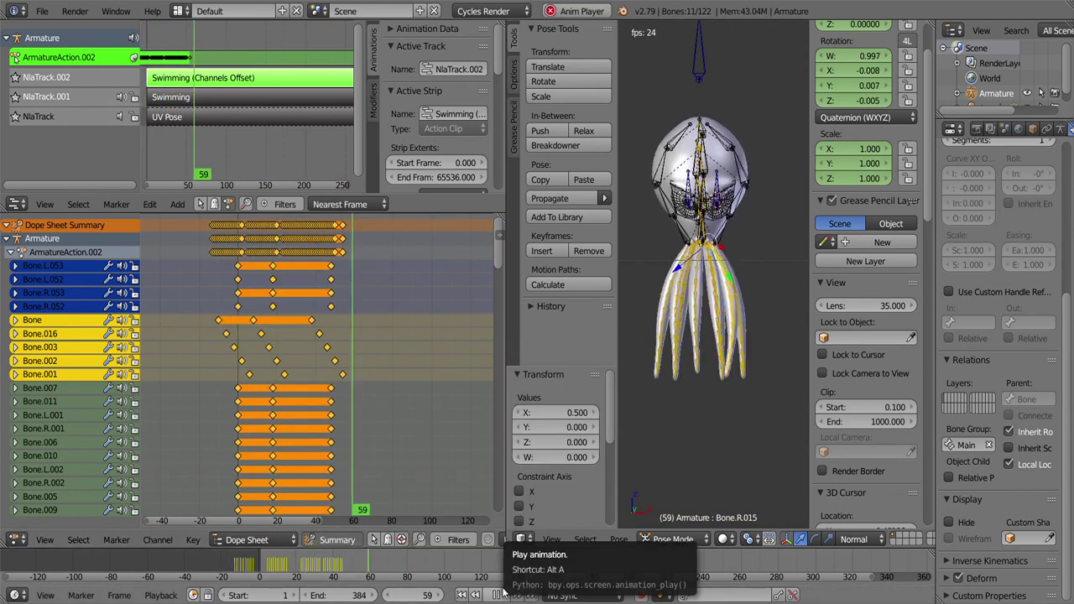
pyautogui.hotkey('ctrl', 'z')
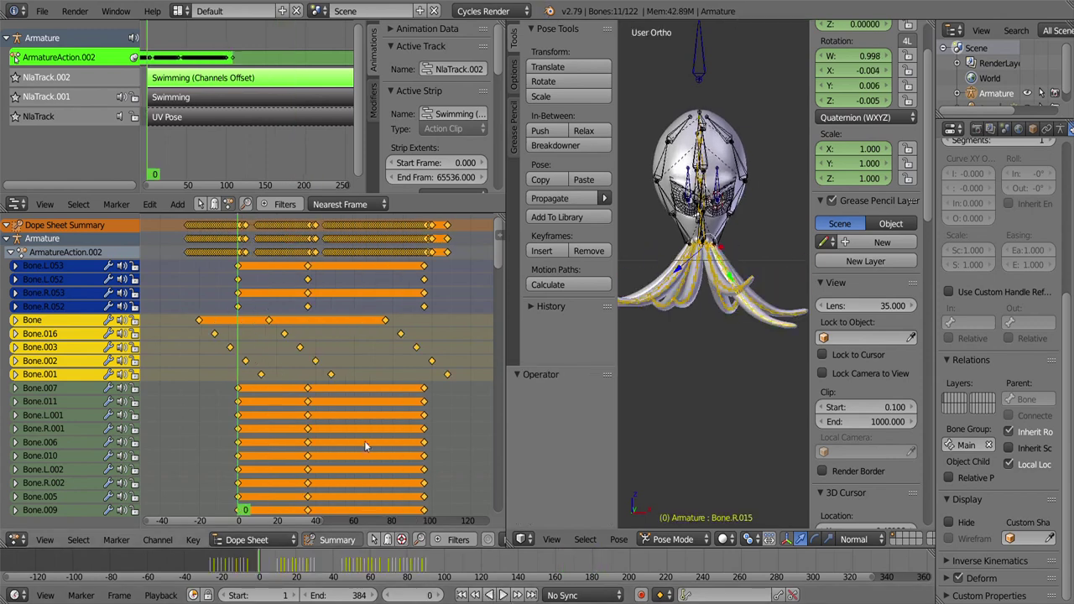
pyautogui.click(504, 594)
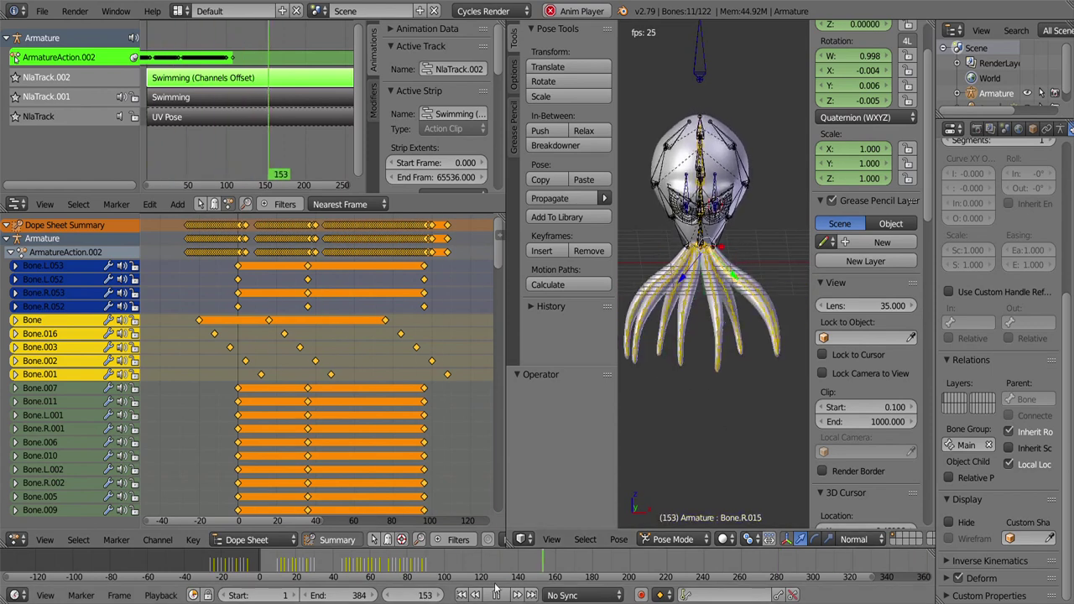
pyautogui.click(495, 591)
# Step: Box-select the Bone.L tentacle keys, shift them 4 frames later, and play the animation
pyautogui.moveTo(663, 394); pyautogui.dragTo(708, 375)
pyautogui.press('a')
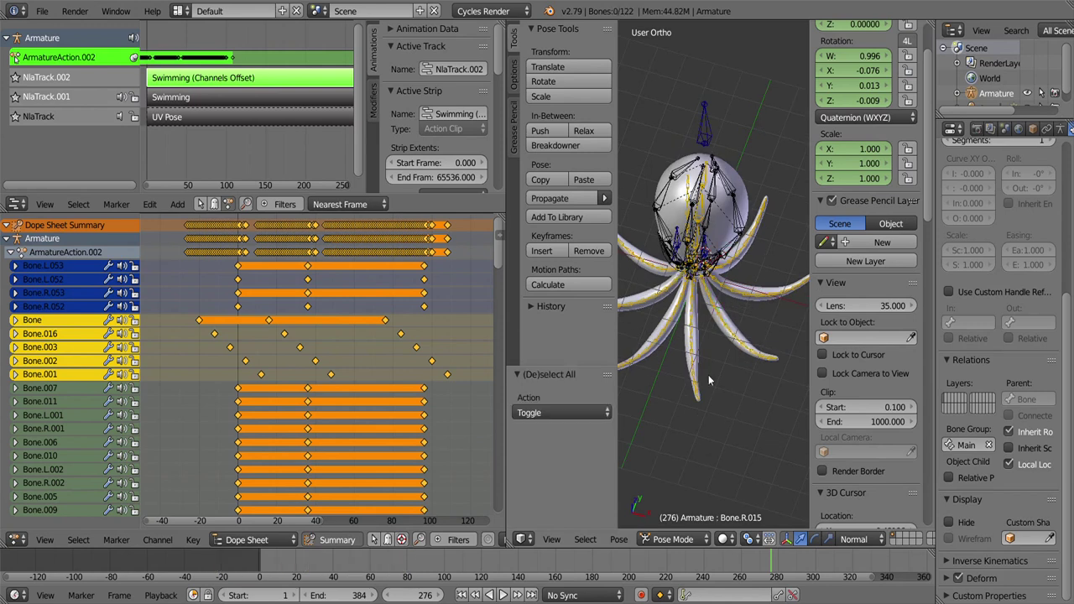
pyautogui.scroll(-3)
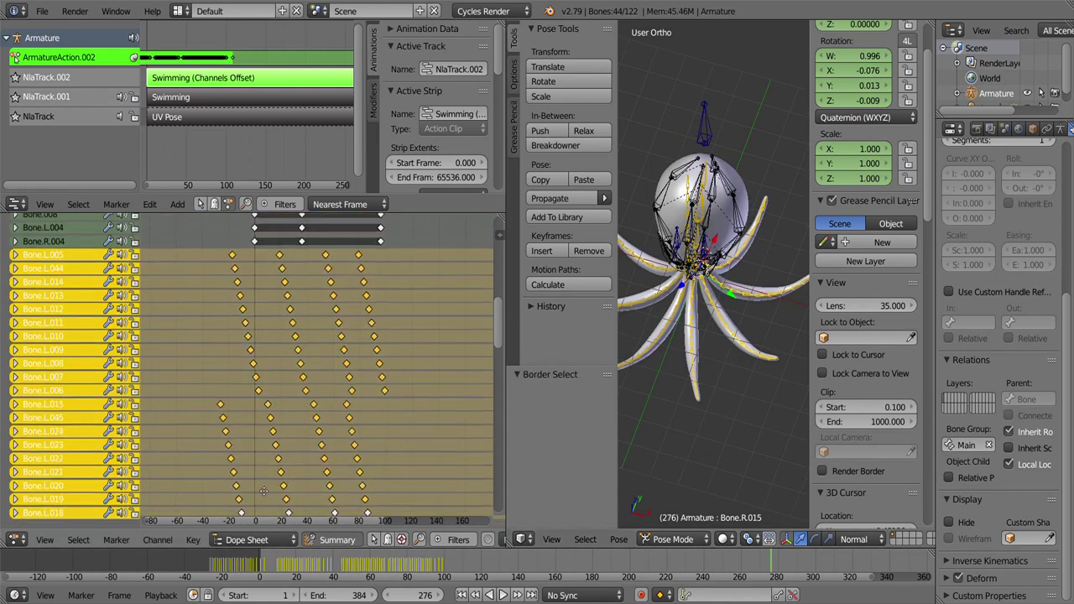
pyautogui.moveTo(396, 291); pyautogui.dragTo(187, 501)
pyautogui.press('g')
pyautogui.click(192, 500)
pyautogui.hotkey('alt', 'a')
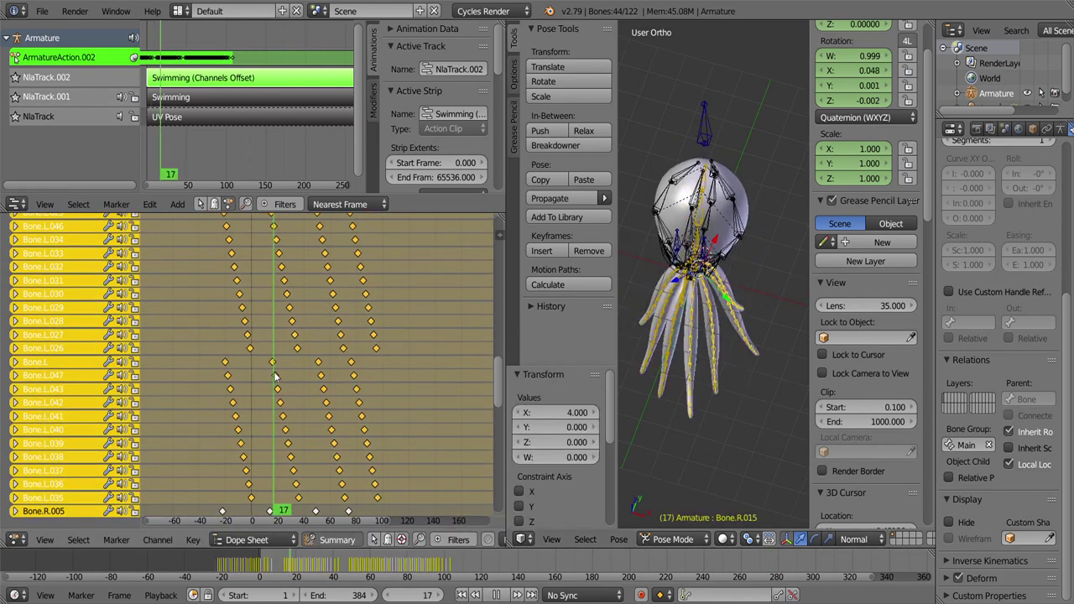
pyautogui.click(503, 597)
pyautogui.click(503, 597)
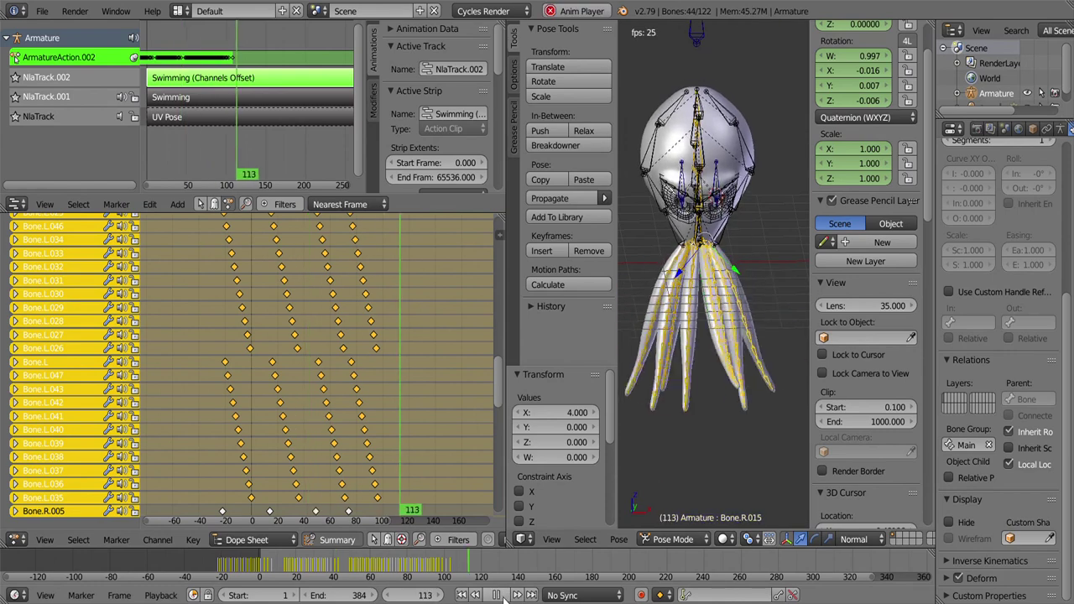
# Step: Adjust those keys once more and hide the selected tentacle bones
pyautogui.press('g')
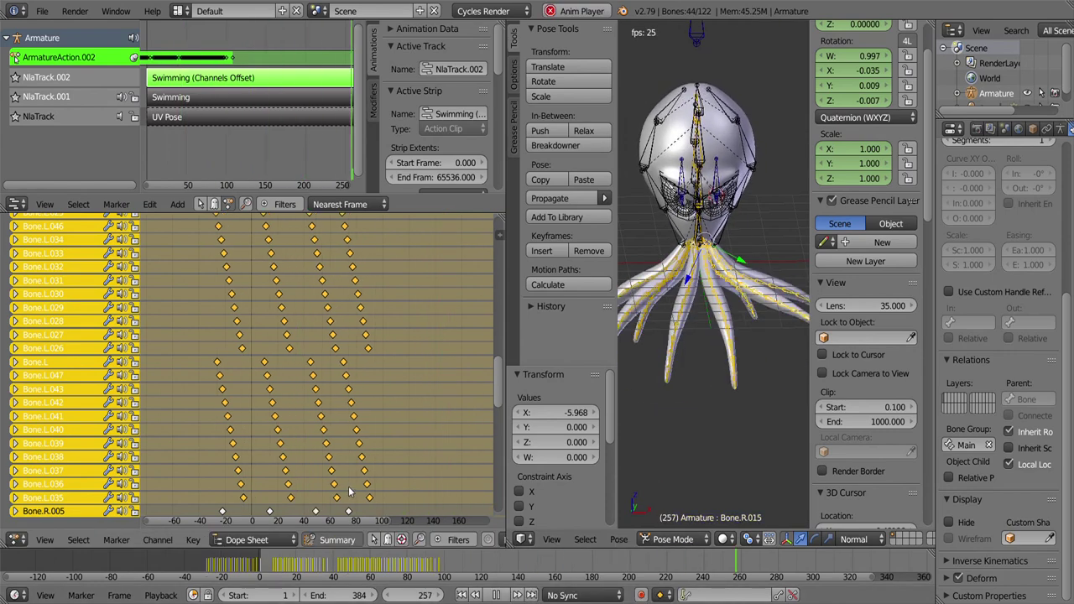
pyautogui.click(350, 491)
pyautogui.press('h')
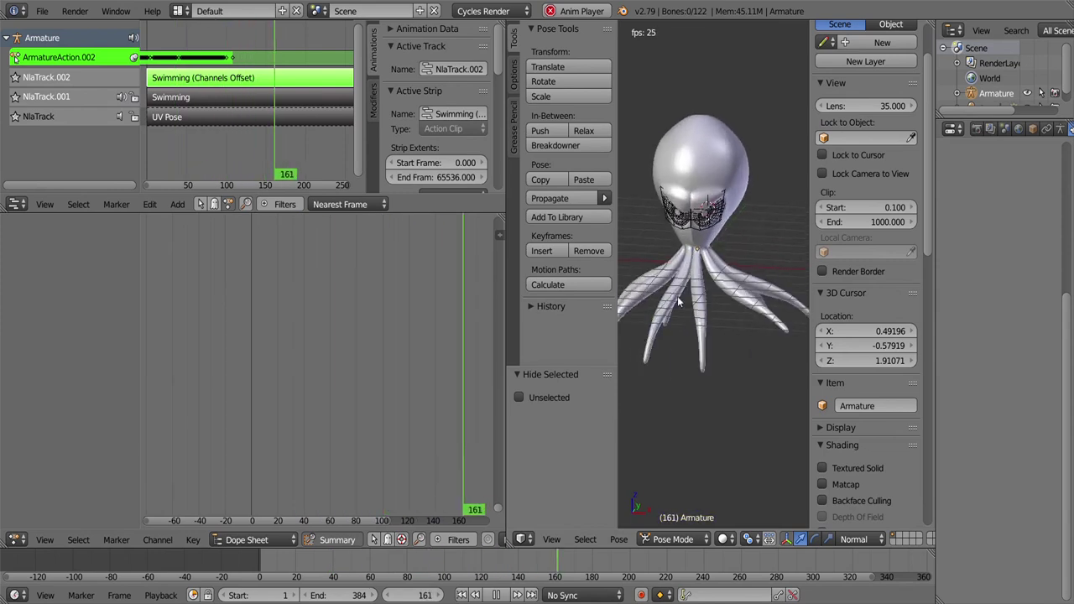
# Step: Exit NLA strip tweaking and stop playback, returning to frame 0
pyautogui.click(150, 204)
pyautogui.click(243, 532)
pyautogui.press('Escape')
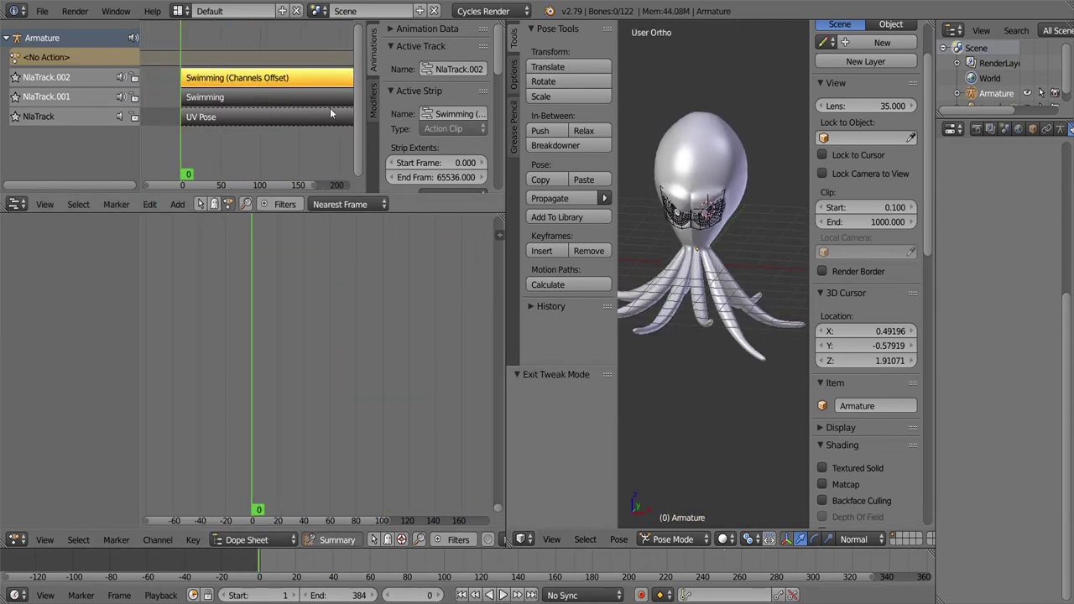
# Step: Reveal all hidden bones, clear their scale, and deselect everything
pyautogui.hotkey('shift', 'g')
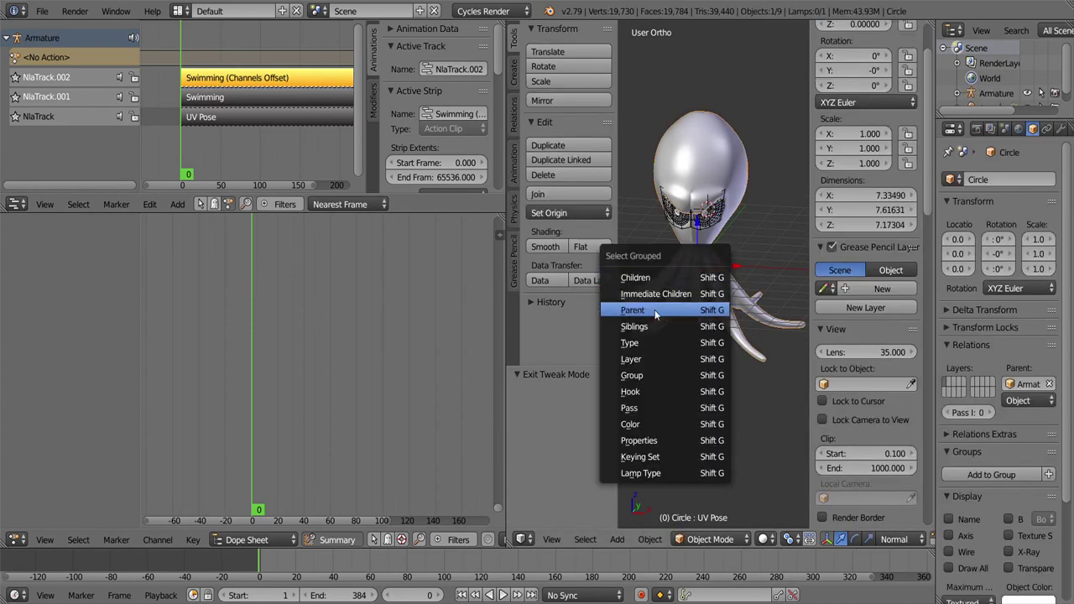
pyautogui.press('Escape')
pyautogui.hotkey('alt', 'h')
pyautogui.hotkey('alt', 's')
pyautogui.press('KP_7')
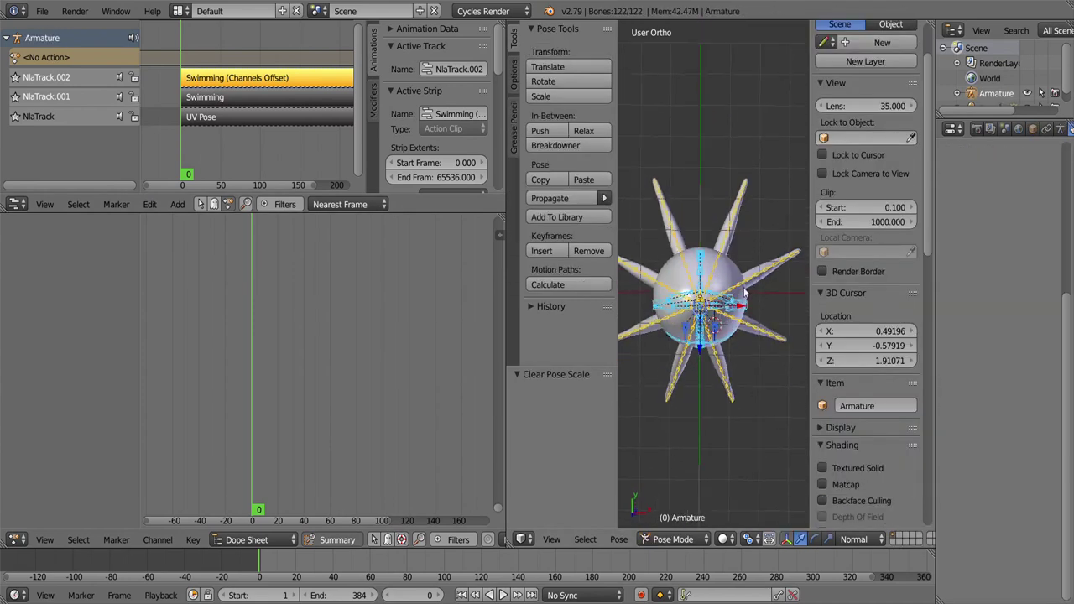
pyautogui.press('KP_1')
pyautogui.scroll(3)
pyautogui.press('a')
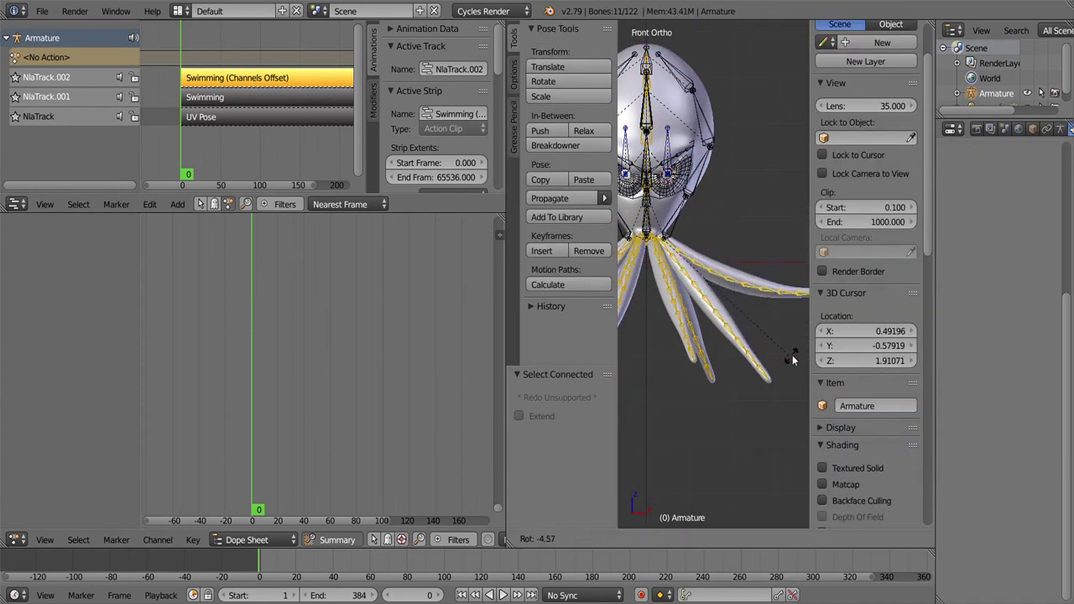
# Step: Change the rotation pivot and rotate the connected tentacle bone chains
pyautogui.click(766, 371)
pyautogui.click(748, 539)
pyautogui.click(776, 448)
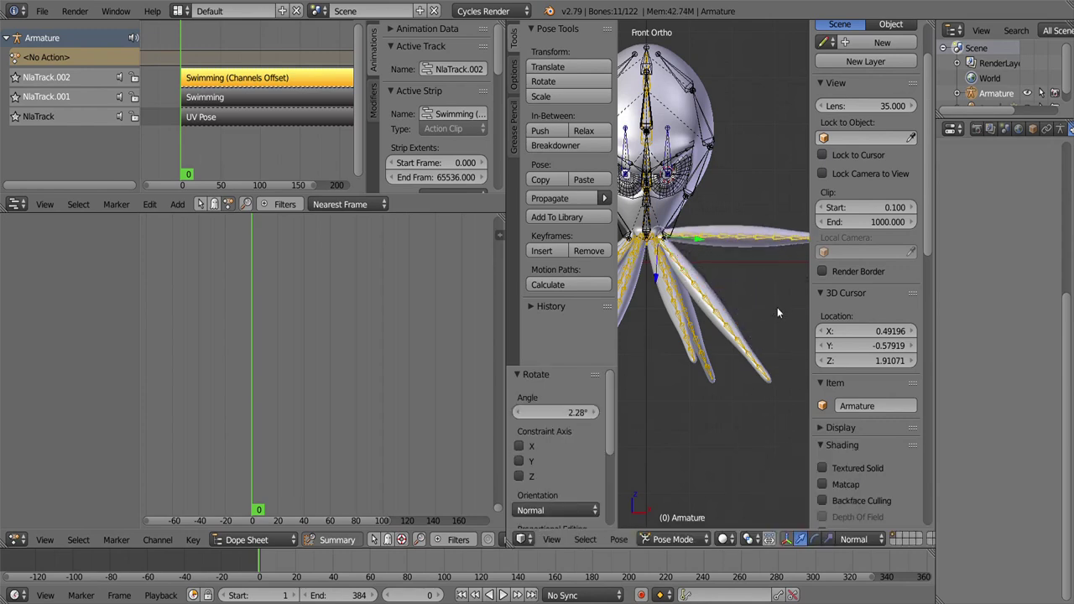
pyautogui.moveTo(776, 307); pyautogui.dragTo(774, 309)
pyautogui.press('l')
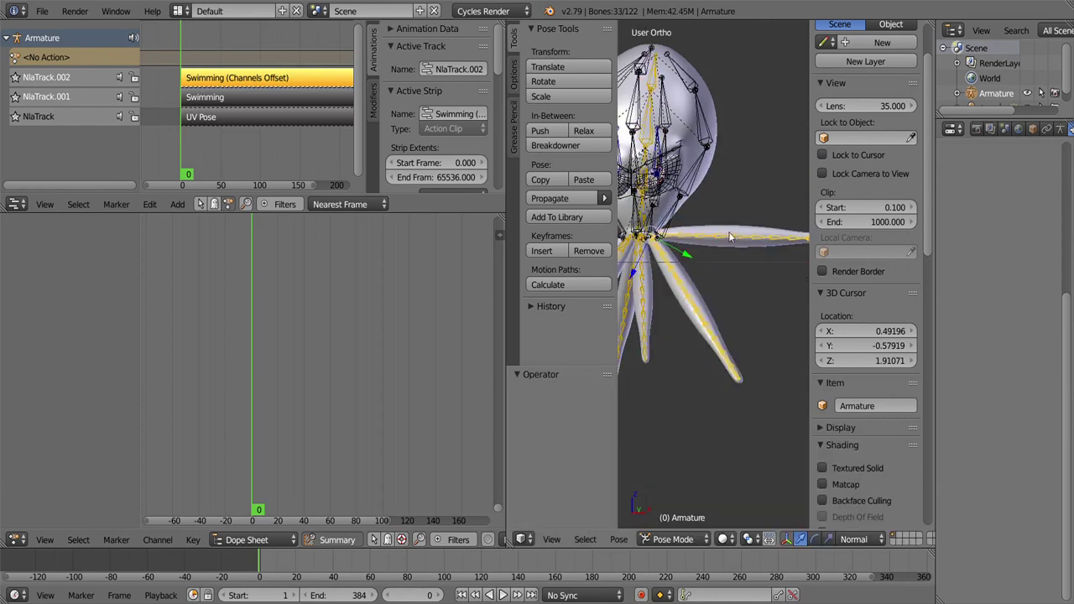
pyautogui.click(796, 258)
pyautogui.moveTo(721, 307); pyautogui.dragTo(691, 311)
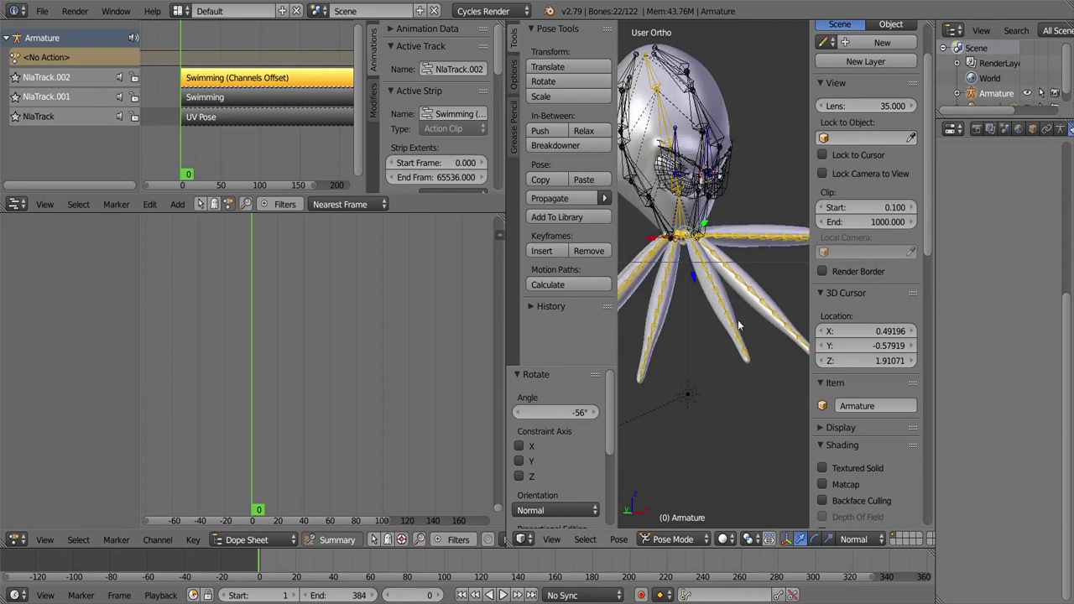
pyautogui.scroll(3)
pyautogui.scroll(-3)
pyautogui.scroll(-3)
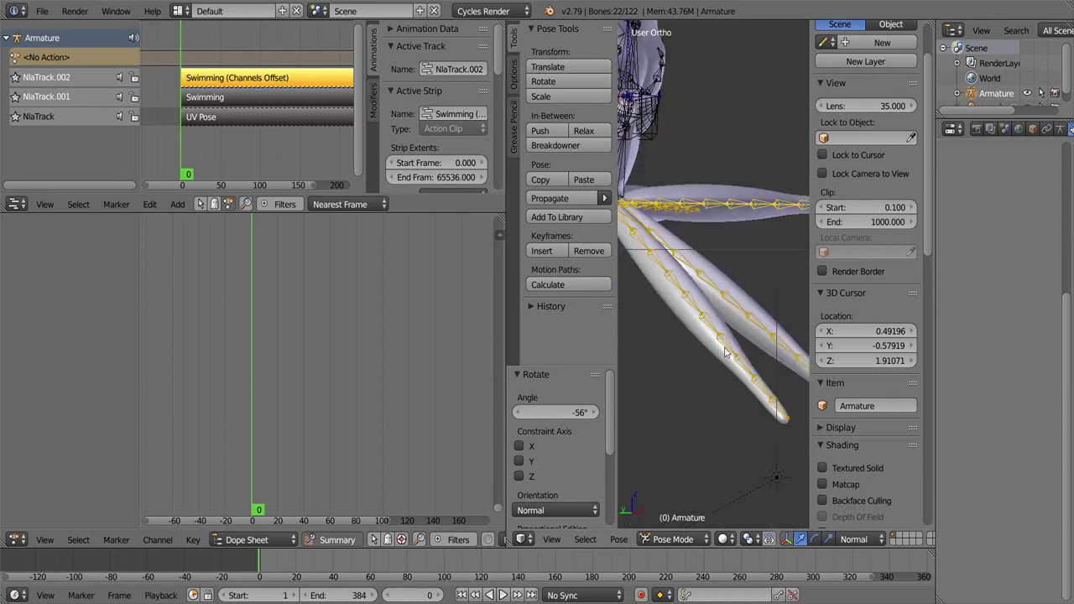
pyautogui.press('l')
pyautogui.press('r')
pyautogui.click(672, 299)
# Step: From the right side view, select a head bone of the armature in Pose Mode
pyautogui.press('KP_3')
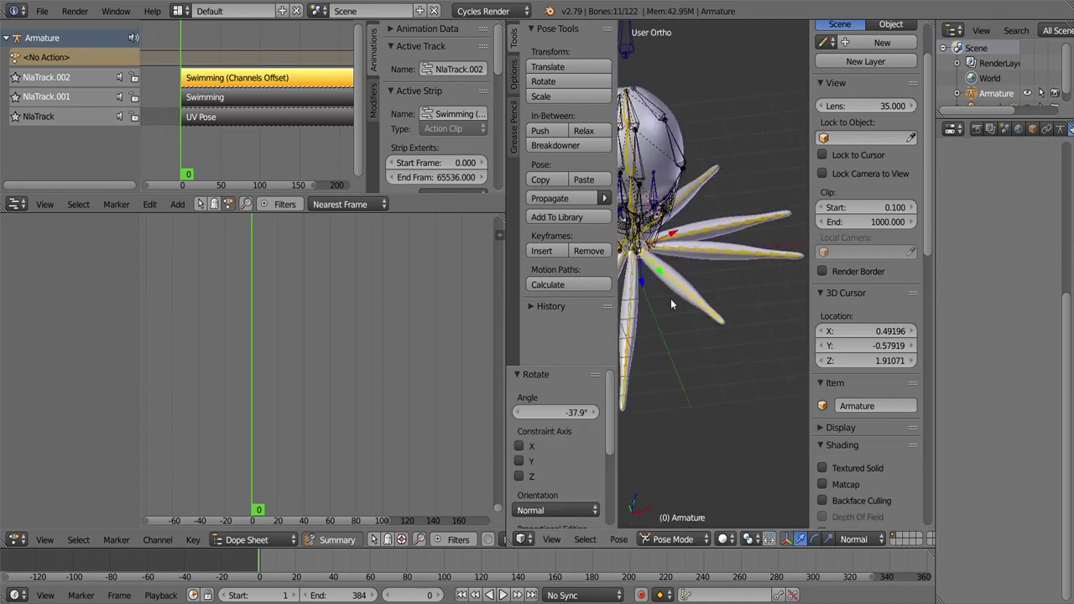
pyautogui.scroll(-3)
pyautogui.scroll(-3)
pyautogui.scroll(3)
pyautogui.moveTo(682, 328); pyautogui.dragTo(682, 252)
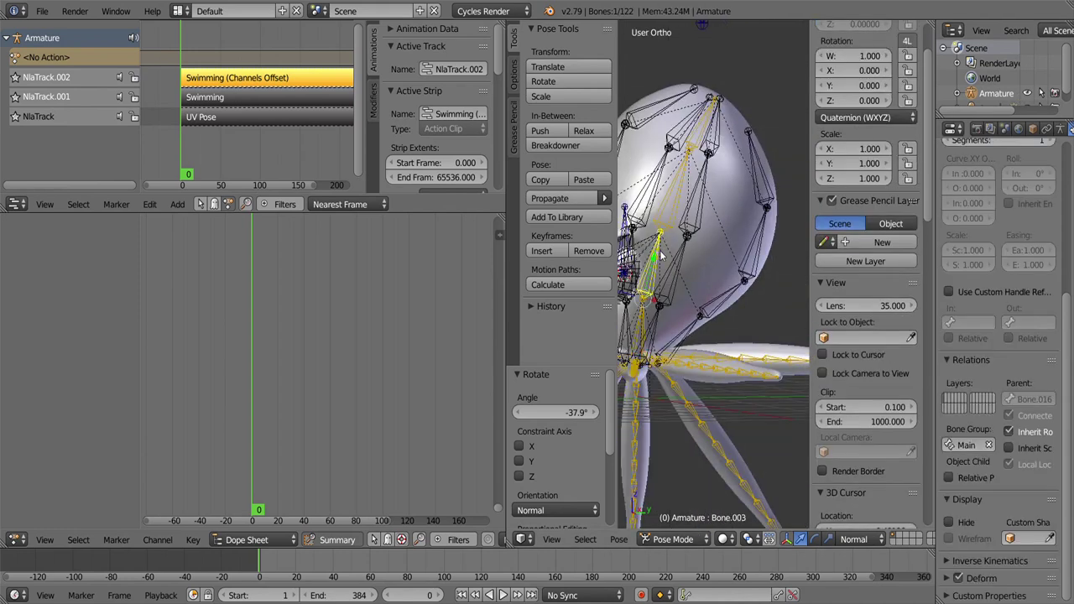
pyautogui.press('KP_3')
pyautogui.hotkey('ctrl', 'Tab')
pyautogui.rightClick(682, 188)
pyautogui.rightClick(681, 186)
pyautogui.hotkey('ctrl', 'Tab')
pyautogui.press('KP_3')
pyautogui.moveTo(681, 186); pyautogui.dragTo(697, 316)
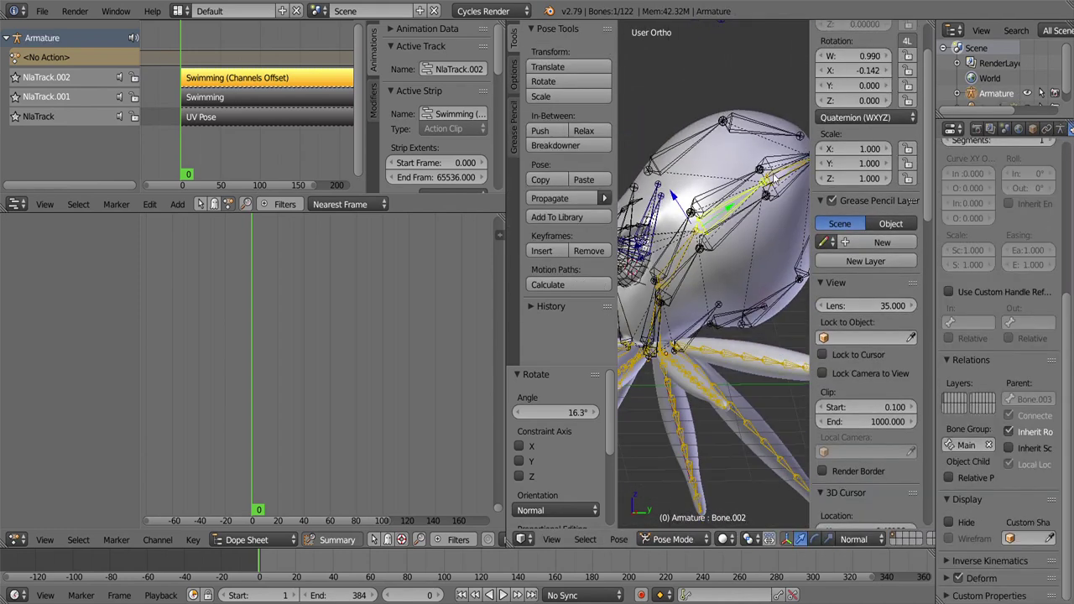
# Step: Move and scale the octopus head bone into its new position
pyautogui.press('KP_3')
pyautogui.scroll(3)
pyautogui.rightClick(697, 315)
pyautogui.press('g')
pyautogui.click(697, 315)
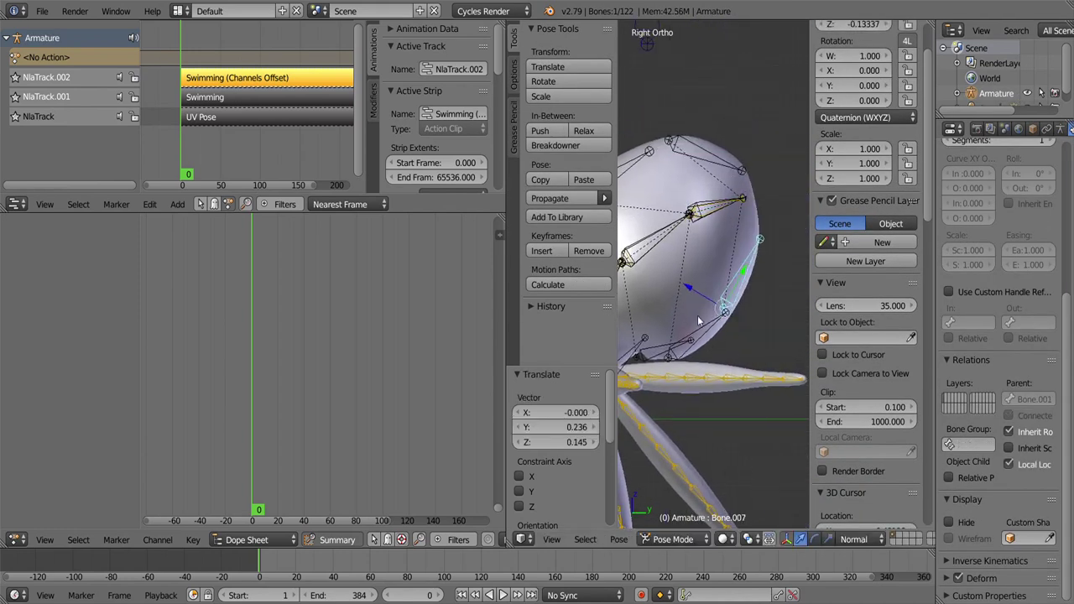
pyautogui.scroll(3)
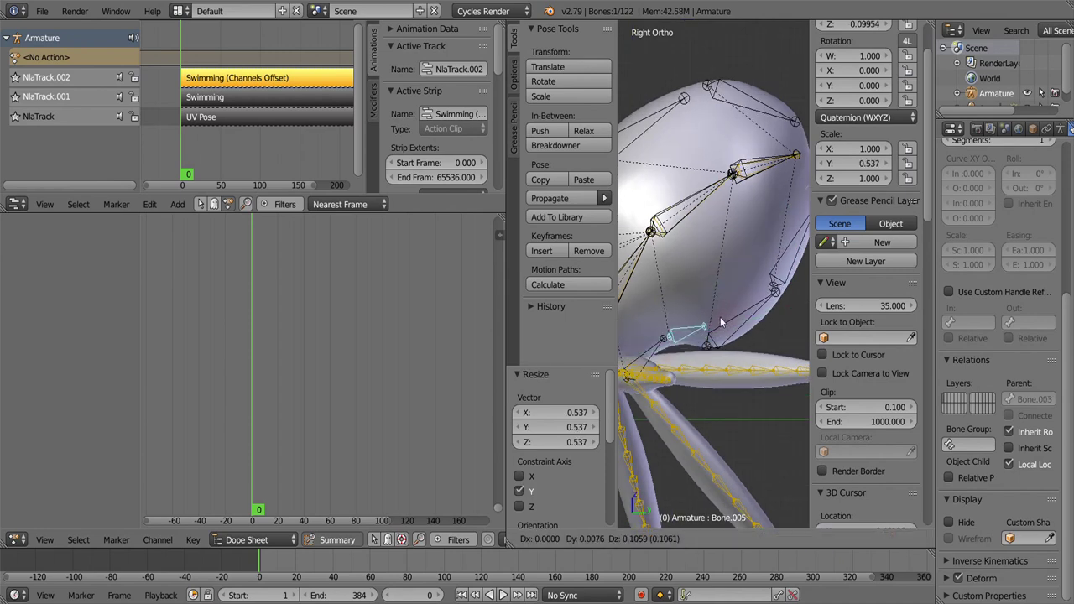
pyautogui.click(759, 327)
# Step: Copy the pose and rotate another tentacle bone chain from the top view
pyautogui.press('a')
pyautogui.scroll(-3)
pyautogui.moveTo(758, 337); pyautogui.dragTo(707, 396)
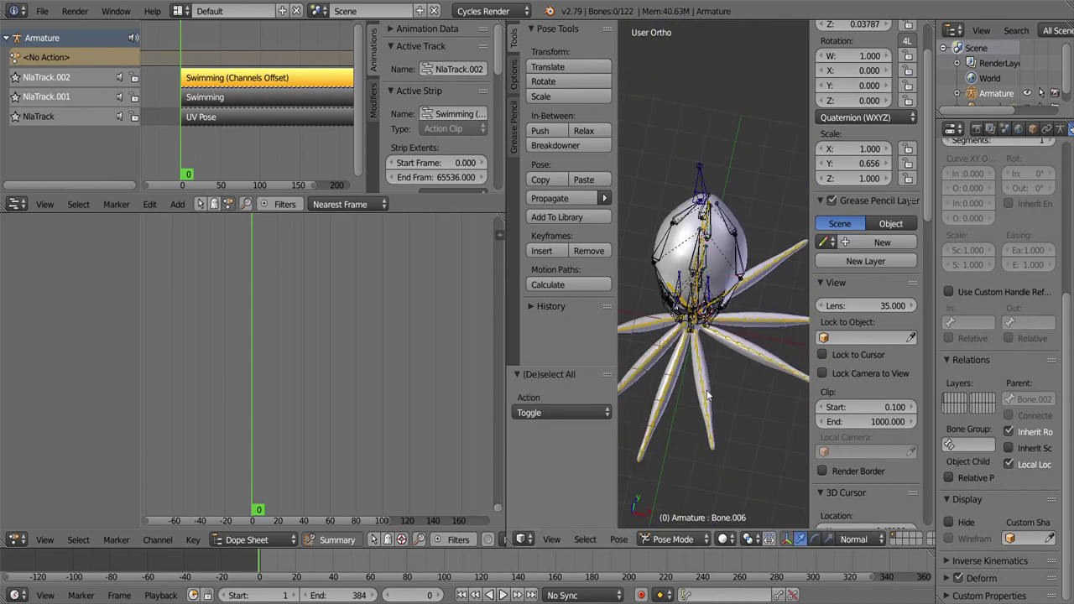
pyautogui.hotkey('ctrl', 'c')
pyautogui.press('KP_7')
pyautogui.rightClick(738, 453)
pyautogui.press('l')
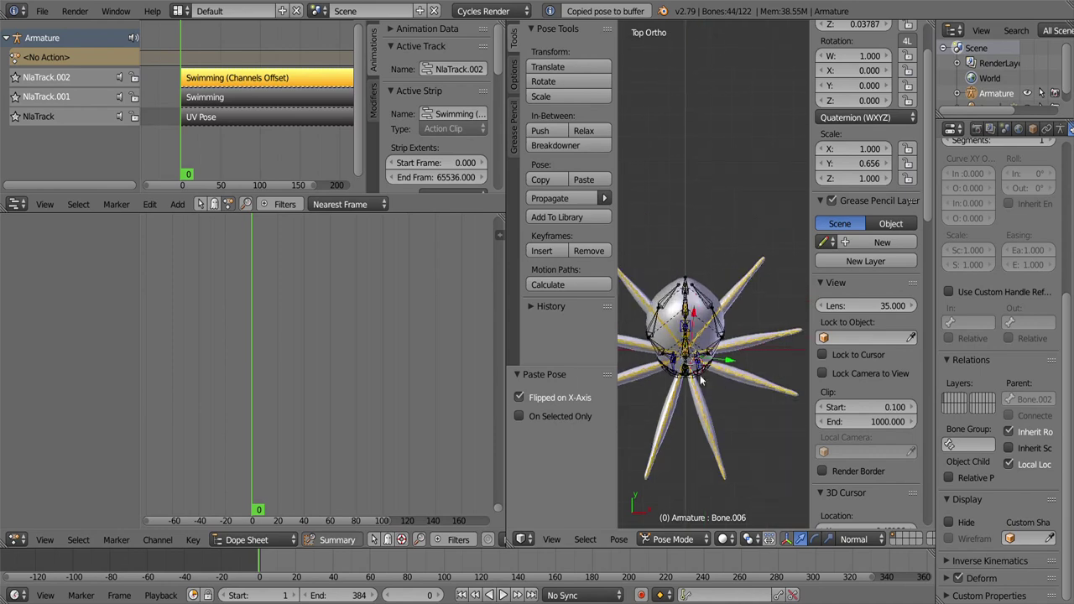
pyautogui.press('r')
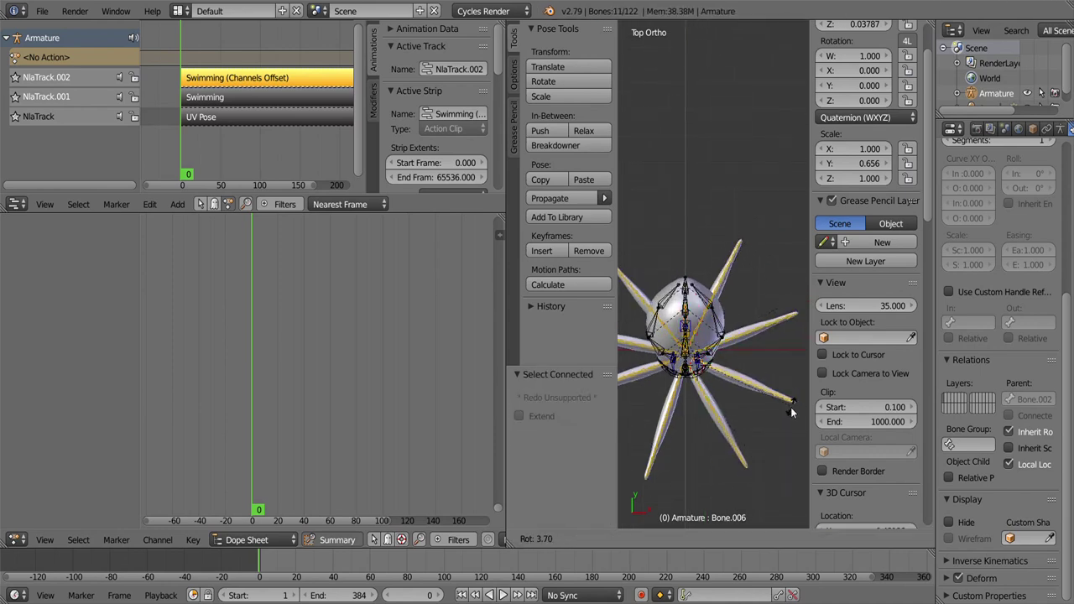
pyautogui.click(791, 411)
pyautogui.press('a')
pyautogui.scroll(-3)
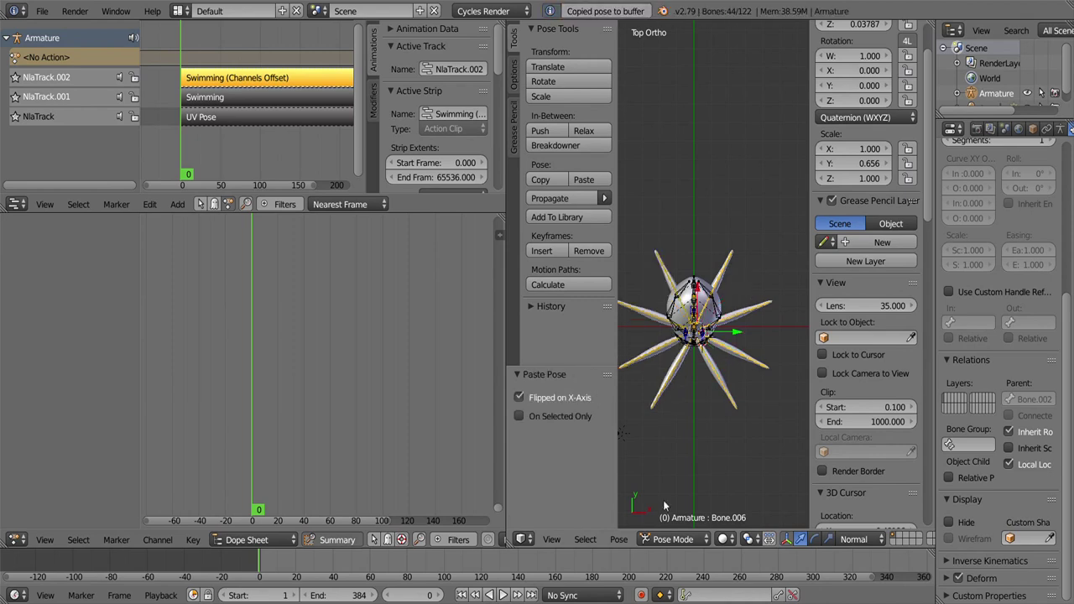
# Step: Snap the 3D cursor to the octopus body and add a circle there
pyautogui.hotkey('ctrl', 'Tab')
pyautogui.moveTo(663, 506); pyautogui.dragTo(702, 389)
pyautogui.rightClick(701, 389)
pyautogui.hotkey('shift', 's')
pyautogui.hotkey('shift', 'a')
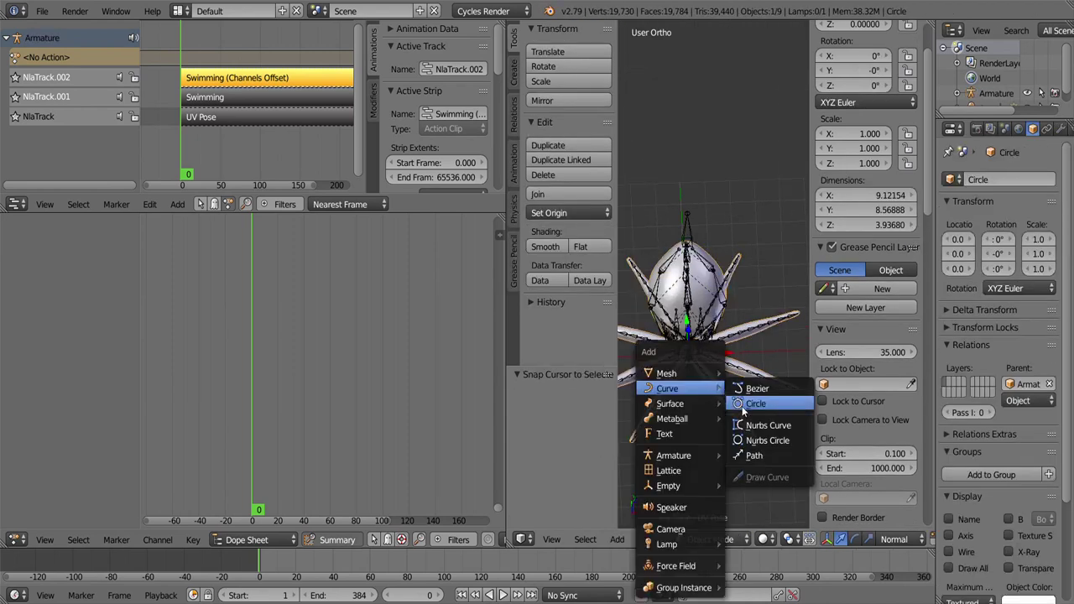
pyautogui.press('Escape')
pyautogui.hotkey('shift', 'a')
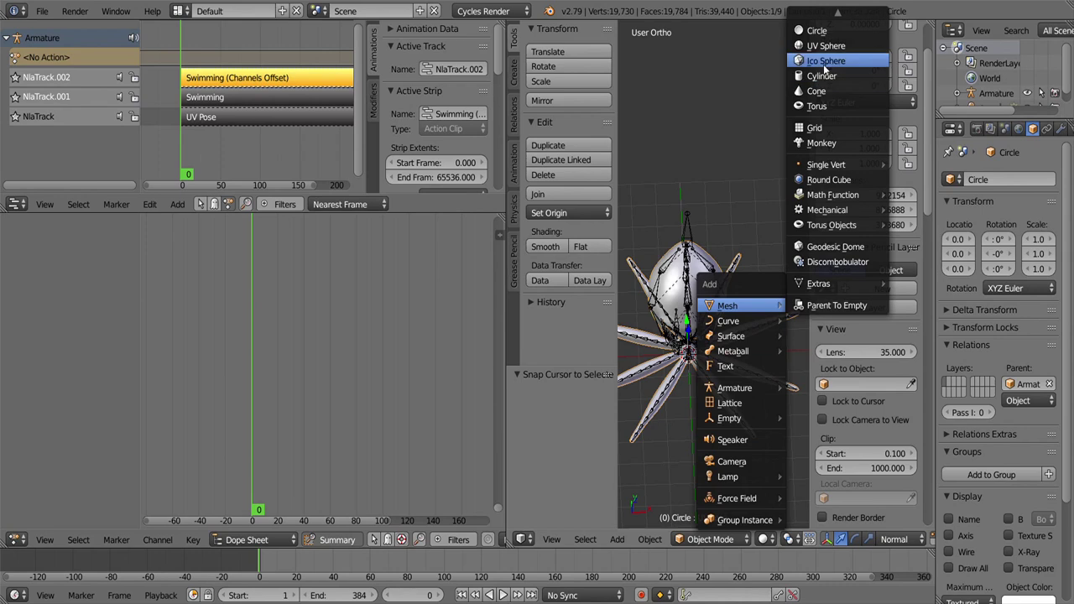
pyautogui.click(816, 31)
# Step: Scale the circle to 5.191 and rotate it 22.5° in top view
pyautogui.press('KP_7')
pyautogui.press('s')
pyautogui.click(700, 182)
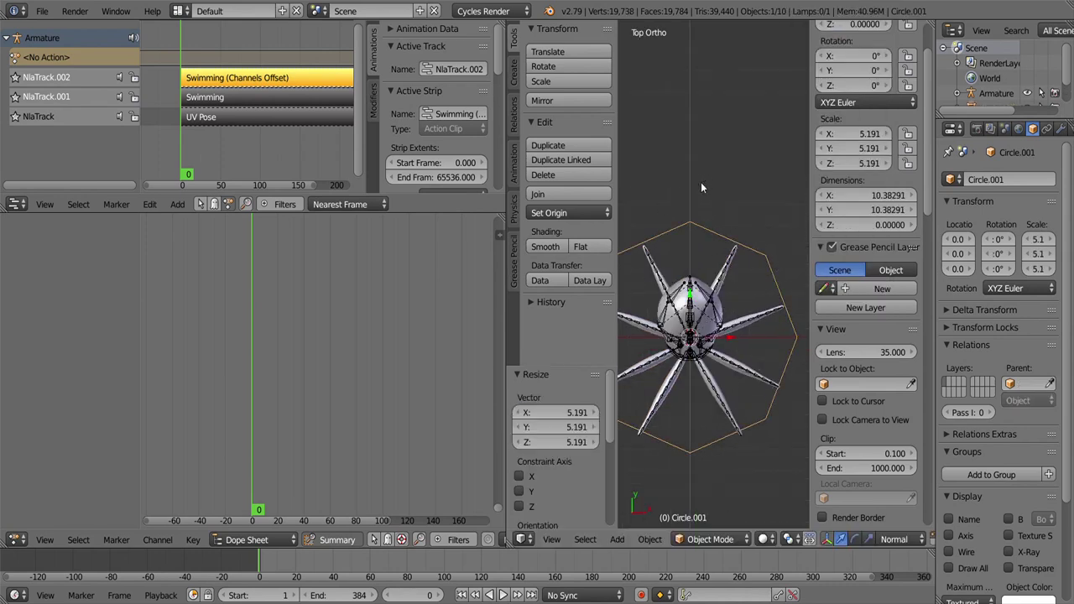
pyautogui.write('r22.5')
pyautogui.press('Return')
pyautogui.scroll(3)
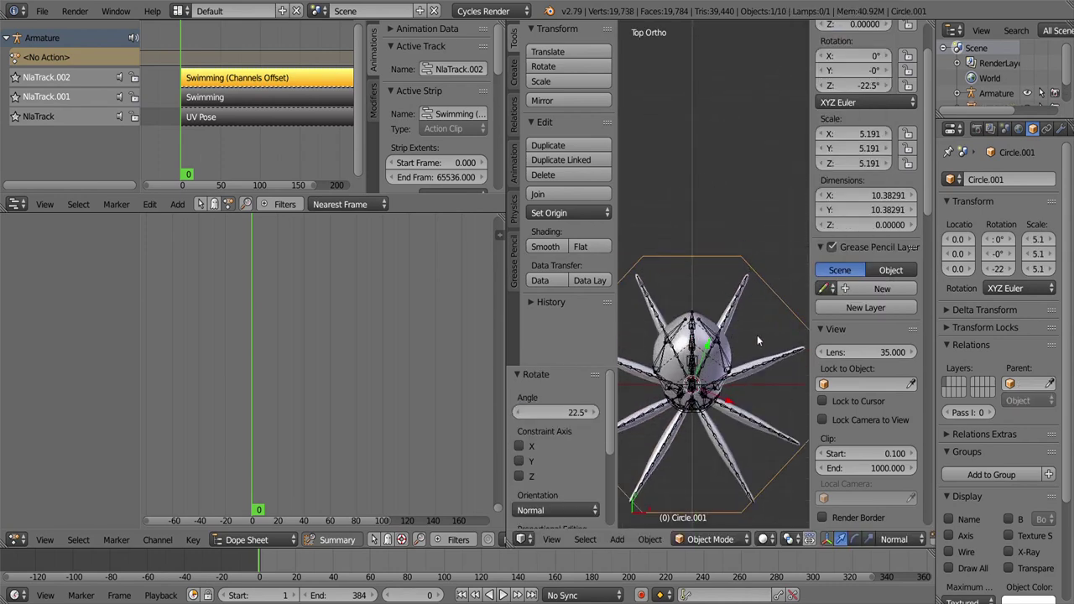
pyautogui.rightClick(740, 341)
# Step: Select the octopus armature and switch it to Pose Mode
pyautogui.rightClick(740, 341)
pyautogui.click(710, 539)
pyautogui.click(714, 486)
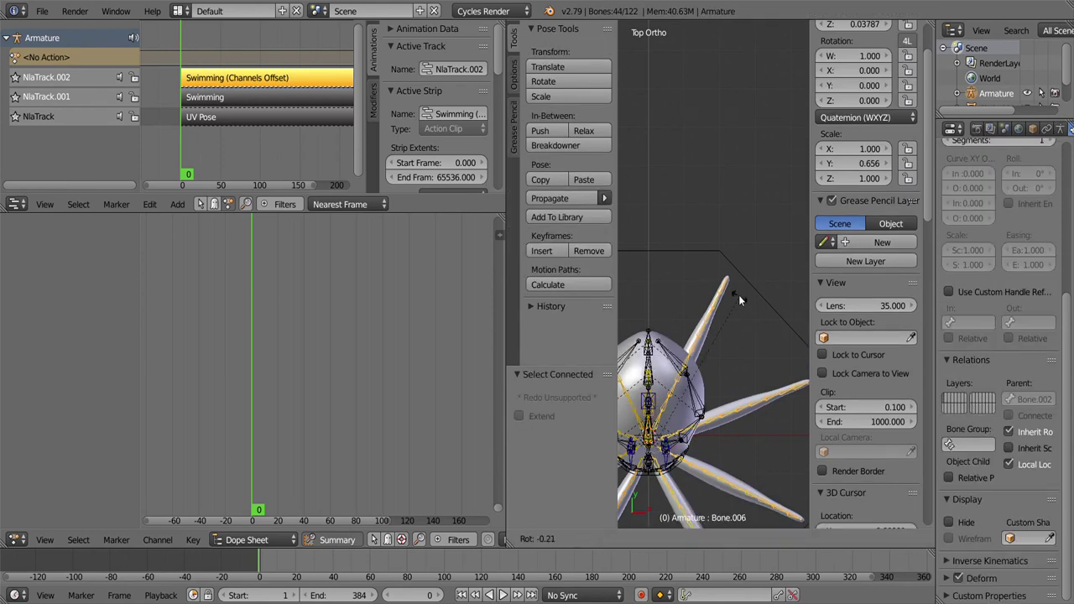
pyautogui.moveTo(745, 414); pyautogui.dragTo(720, 325)
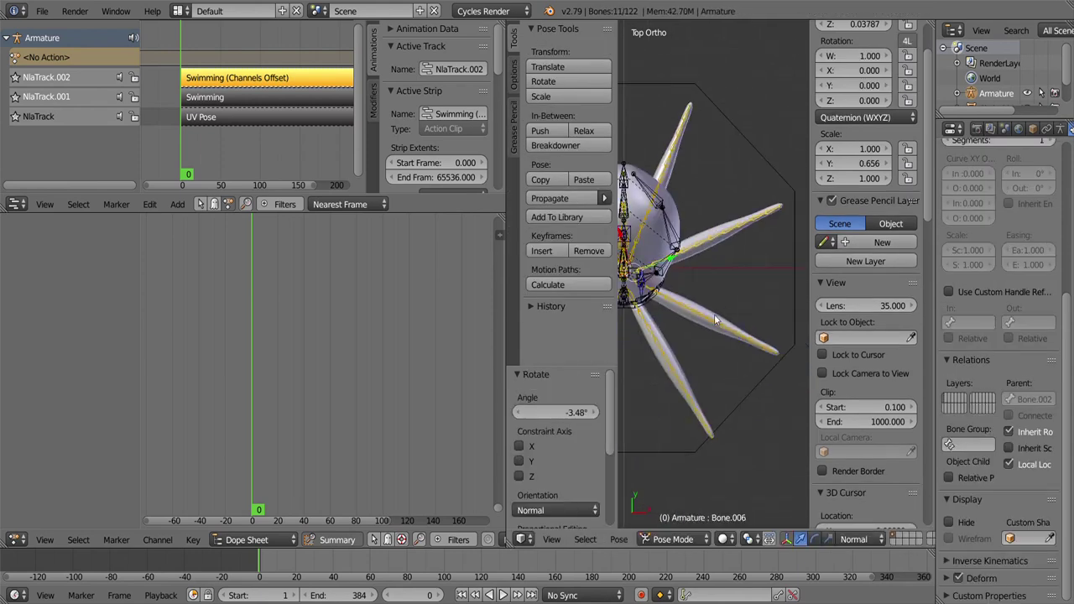
pyautogui.press('l')
pyautogui.press('Escape')
pyautogui.press('a')
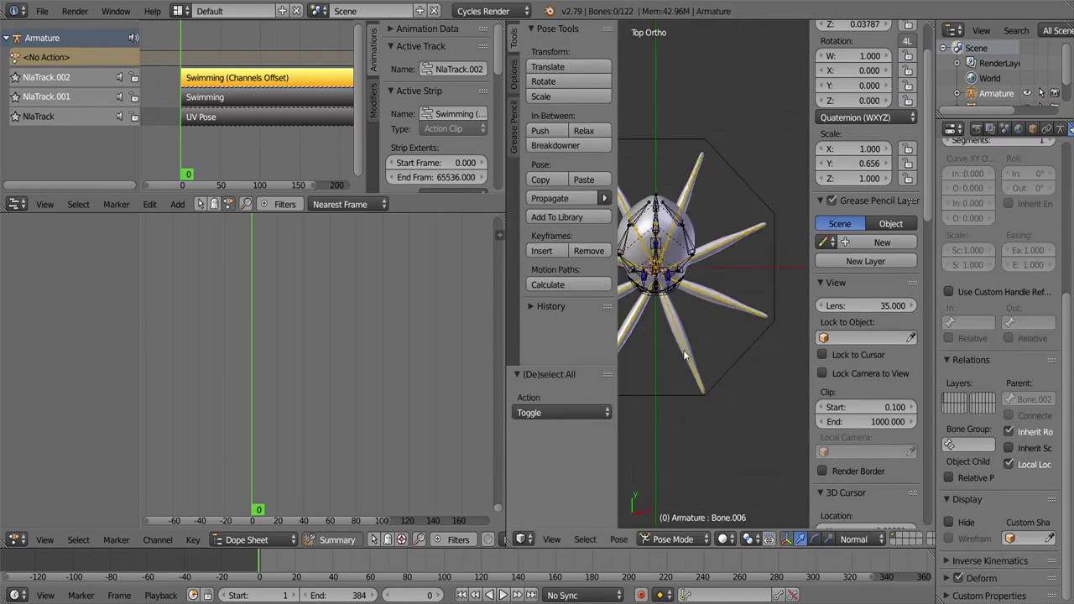
# Step: Paste the pose mirrored across X, then curl the box-selected tentacles around the new pivot
pyautogui.hotkey('ctrl', 'c')
pyautogui.hotkey('ctrl', 'shift', 'v')
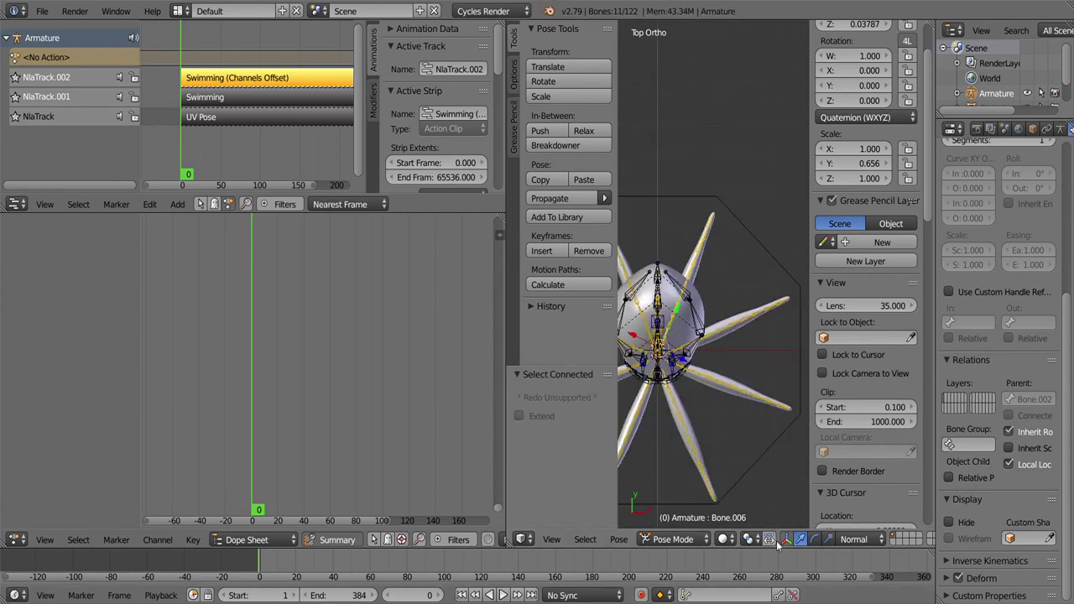
pyautogui.click(769, 538)
pyautogui.moveTo(671, 377); pyautogui.dragTo(722, 413)
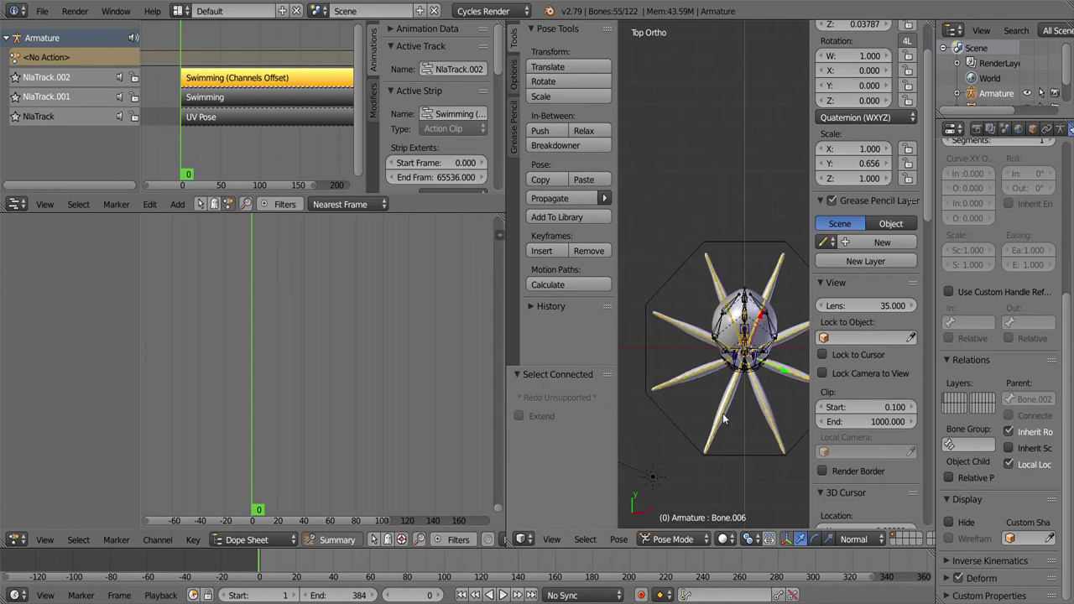
pyautogui.press('r')
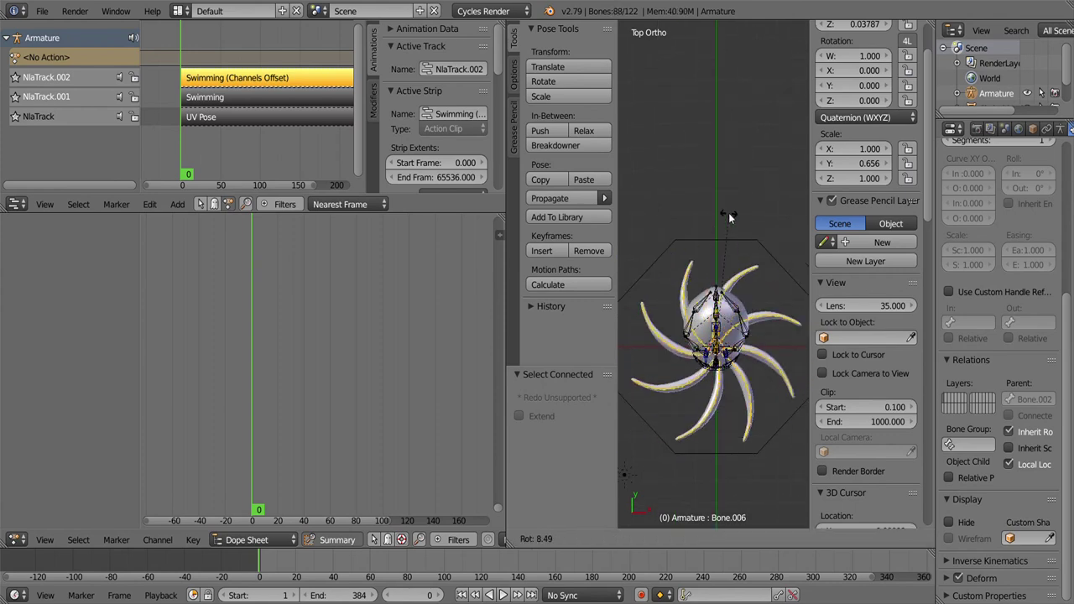
pyautogui.click(724, 213)
pyautogui.press('a')
pyautogui.moveTo(724, 213); pyautogui.dragTo(738, 229)
pyautogui.scroll(-3)
# Step: Keyframe every bone and push the new action down into an NLA strip
pyautogui.press('a')
pyautogui.press('i')
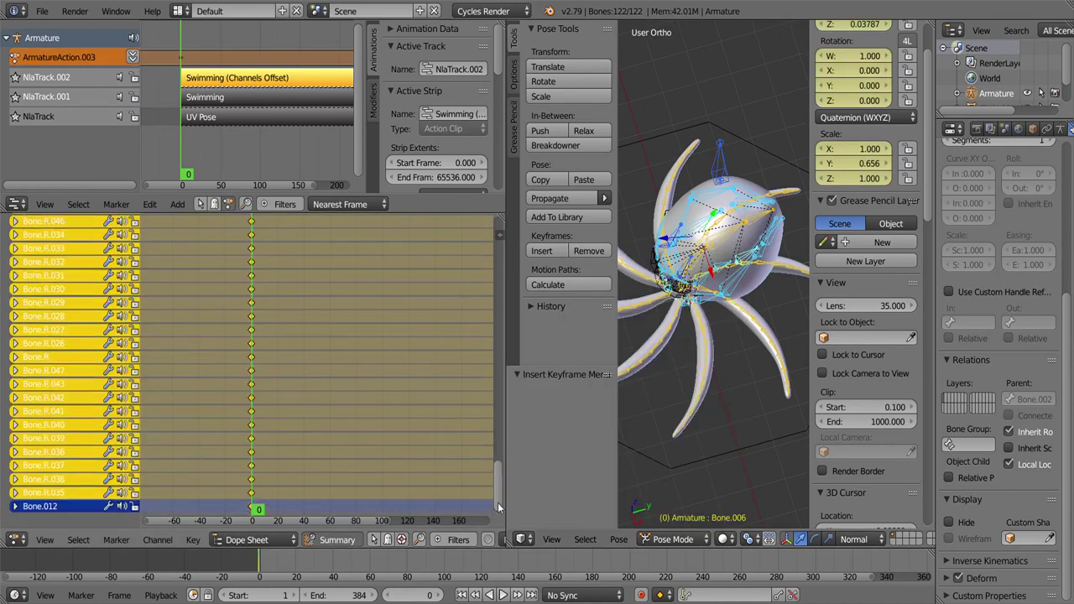
pyautogui.click(133, 56)
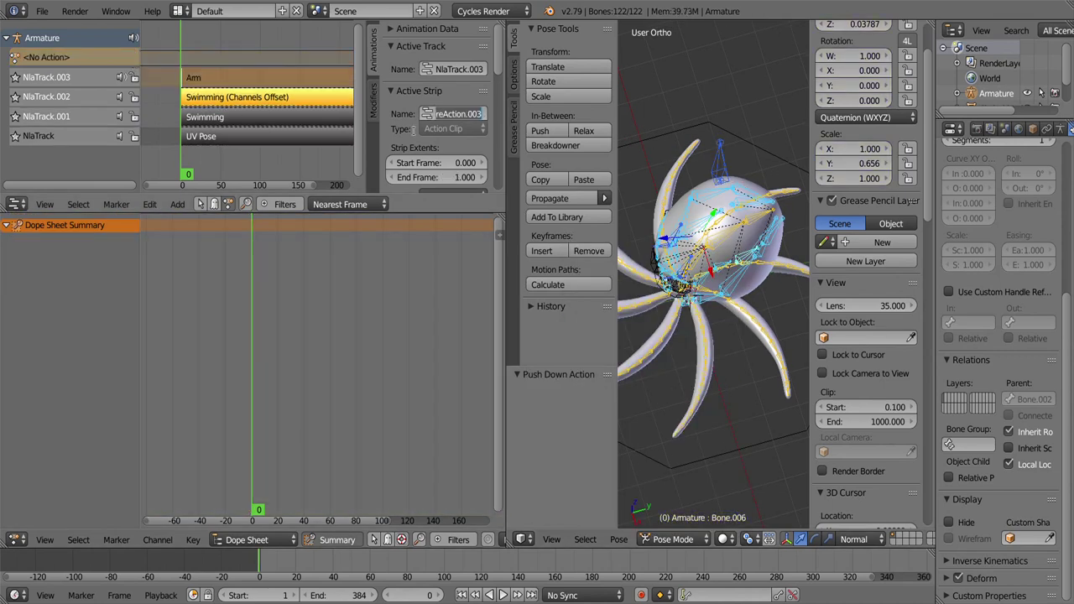
pyautogui.press('KP_7')
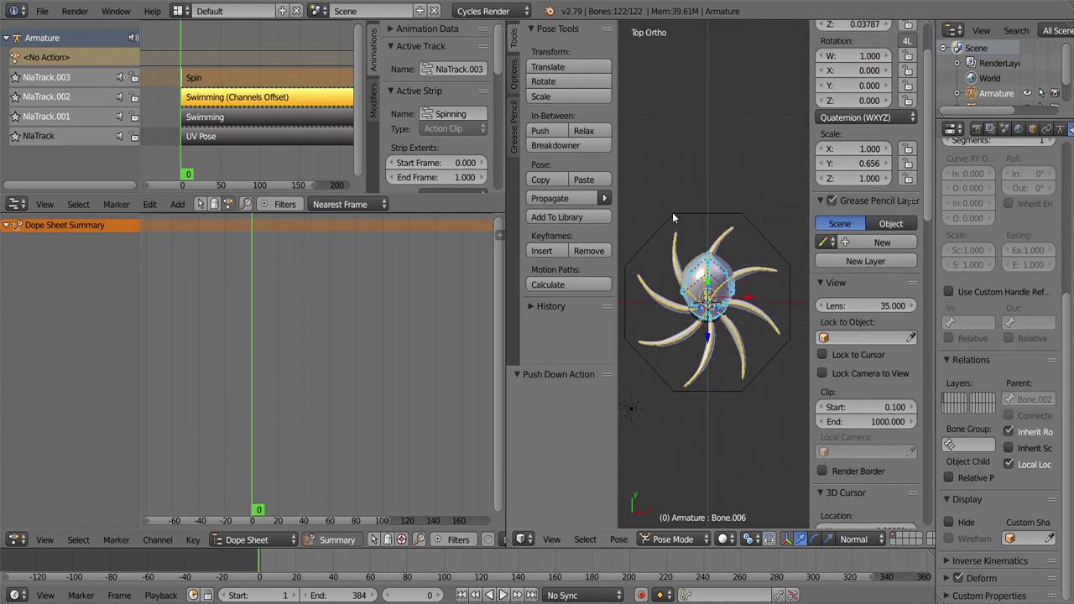
pyautogui.scroll(-3)
pyautogui.scroll(-3)
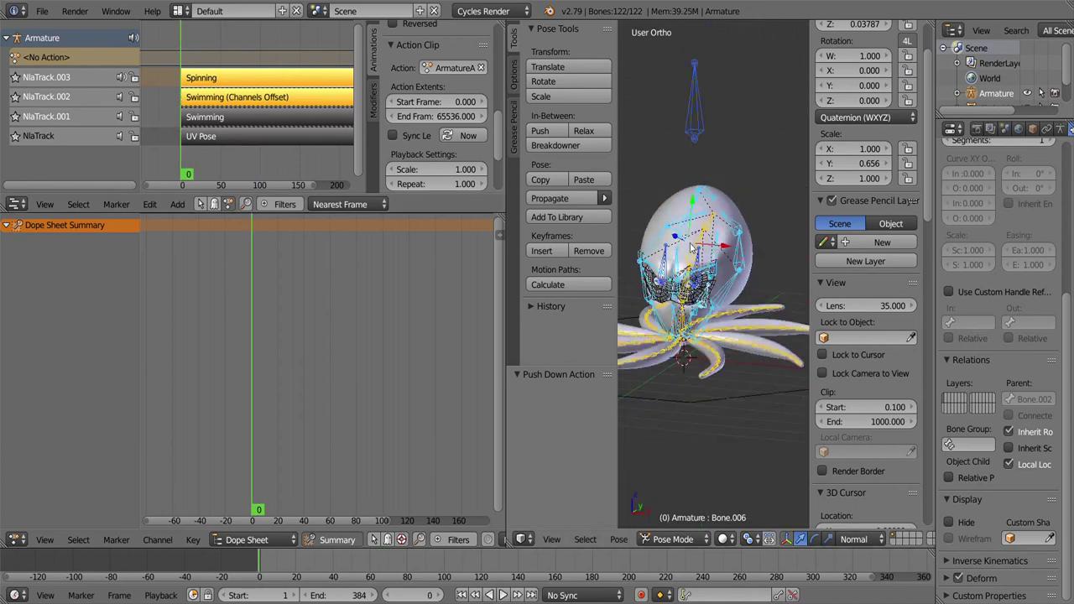
# Step: Leave Pose Mode, snap the cursor to the rig, and add an arrows empty
pyautogui.moveTo(713, 251); pyautogui.dragTo(696, 377)
pyautogui.rightClick(703, 314)
pyautogui.scroll(3)
pyautogui.scroll(-3)
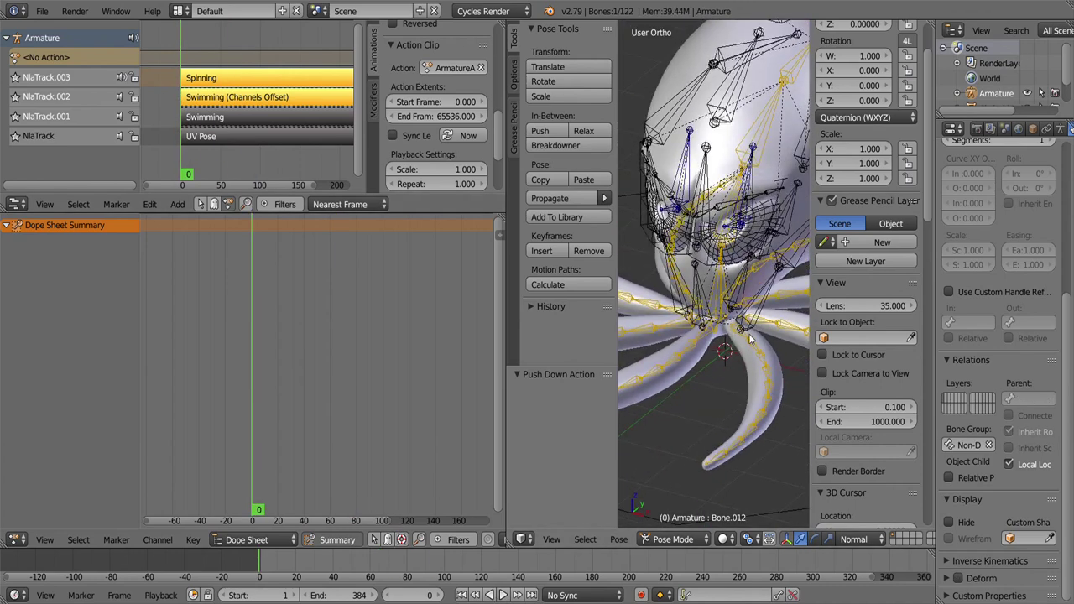
pyautogui.click(673, 539)
pyautogui.click(662, 523)
pyautogui.hotkey('shift', 's')
pyautogui.click(723, 364)
pyautogui.hotkey('shift', 'a')
pyautogui.moveTo(690, 473)
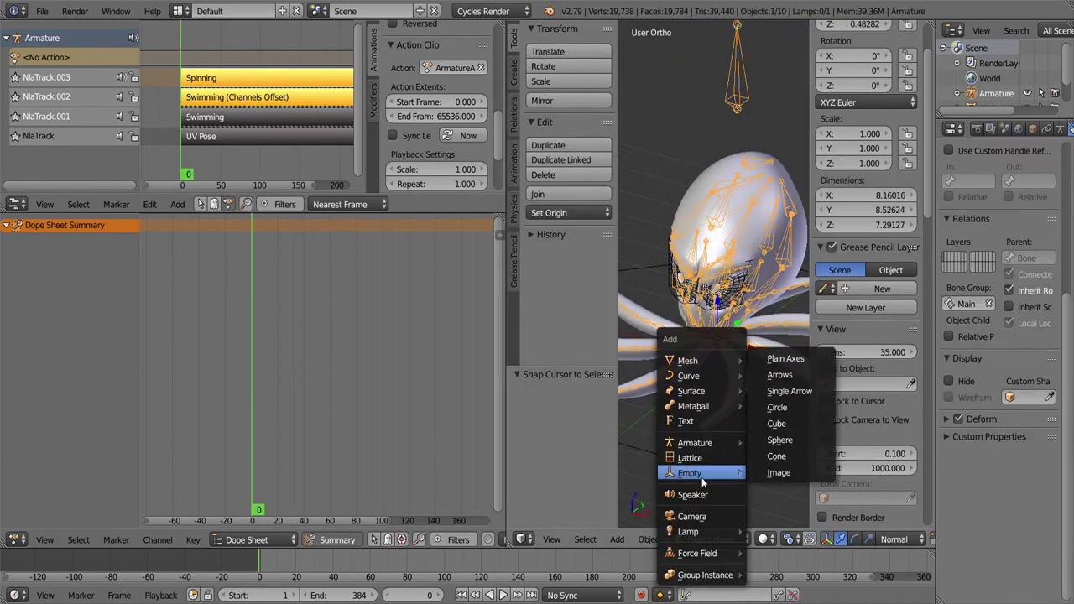
pyautogui.click(780, 438)
# Step: Parent the octopus to the arrows empty
pyautogui.rightClick(695, 289)
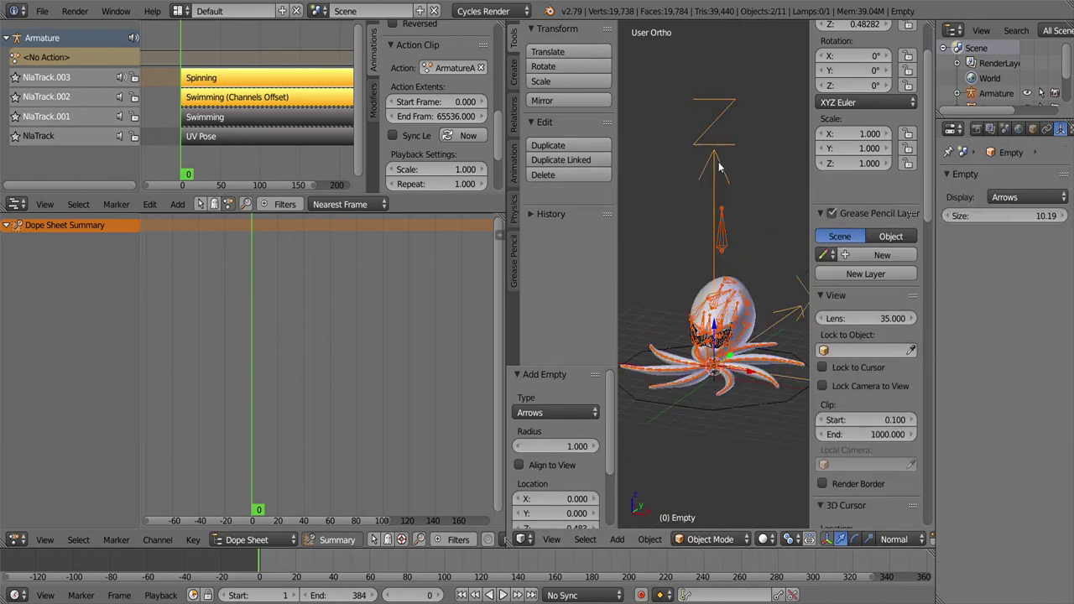
pyautogui.hotkey('ctrl', 'p')
pyautogui.click(722, 166)
pyautogui.press('a')
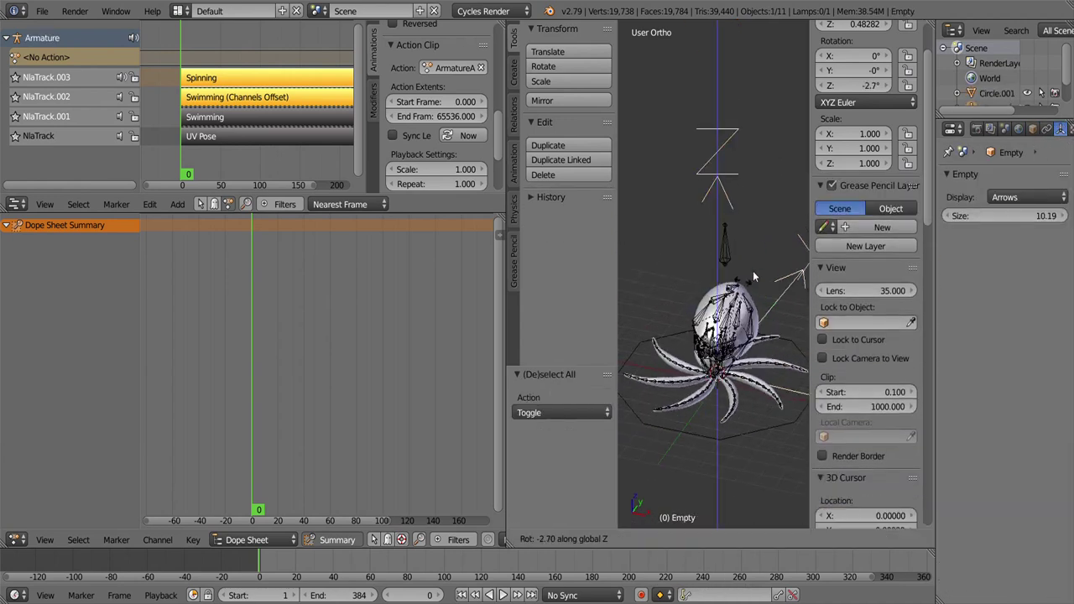
pyautogui.rightClick(718, 201)
pyautogui.press('KP_1')
pyautogui.moveTo(692, 213); pyautogui.dragTo(696, 297)
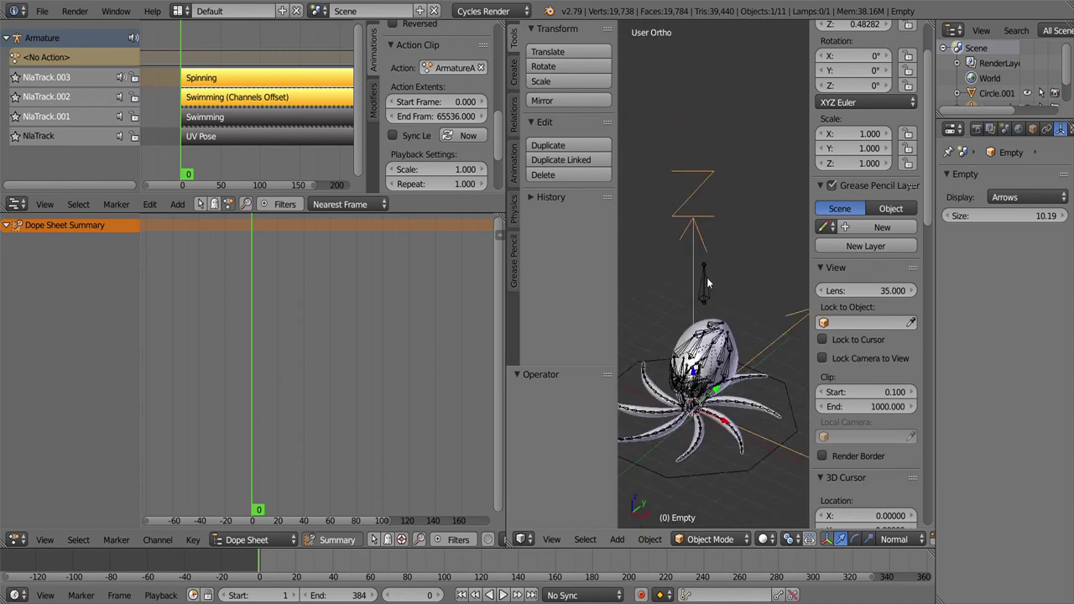
# Step: Add a second arrows empty and parent the selection to it
pyautogui.hotkey('shift', 'a')
pyautogui.click(766, 266)
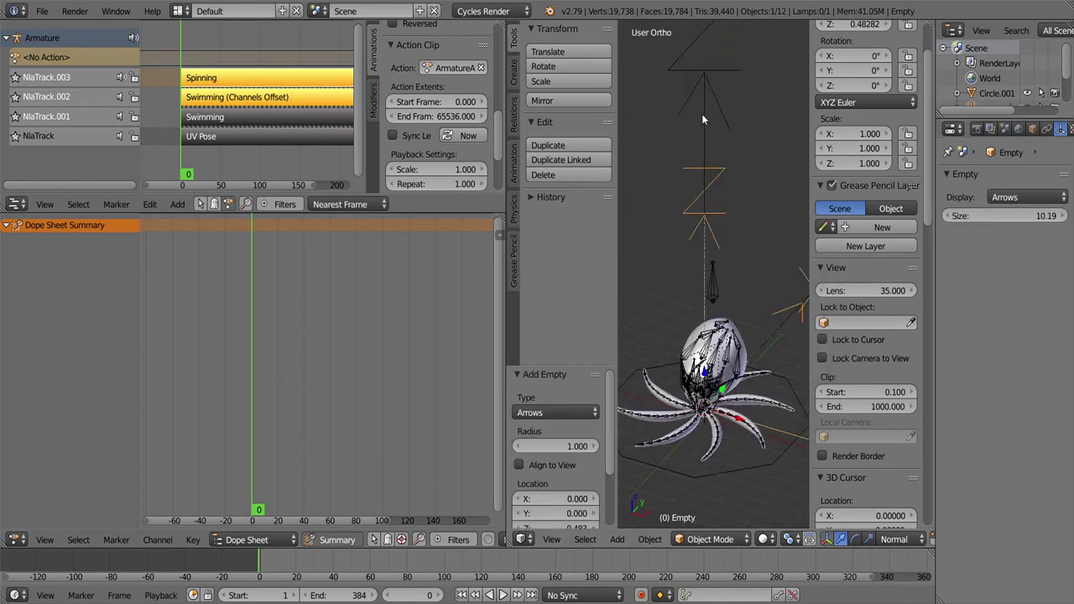
pyautogui.hotkey('ctrl', 'p')
pyautogui.click(699, 114)
pyautogui.press('a')
pyautogui.scroll(3)
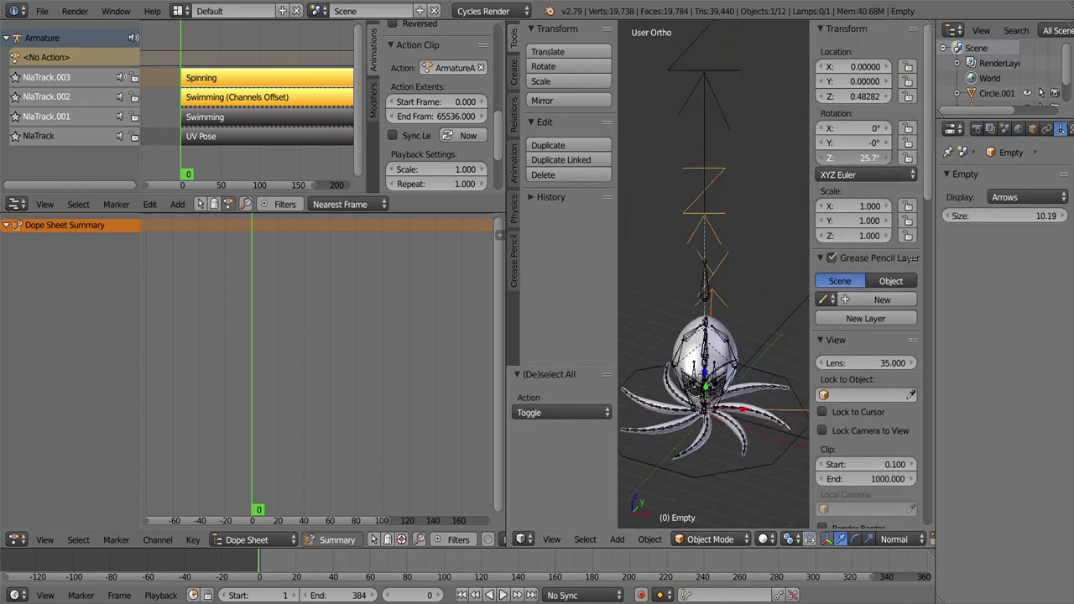
# Step: Test-spin the empty, then keyframe its Z rotation at 0°
pyautogui.moveTo(751, 283); pyautogui.dragTo(713, 252)
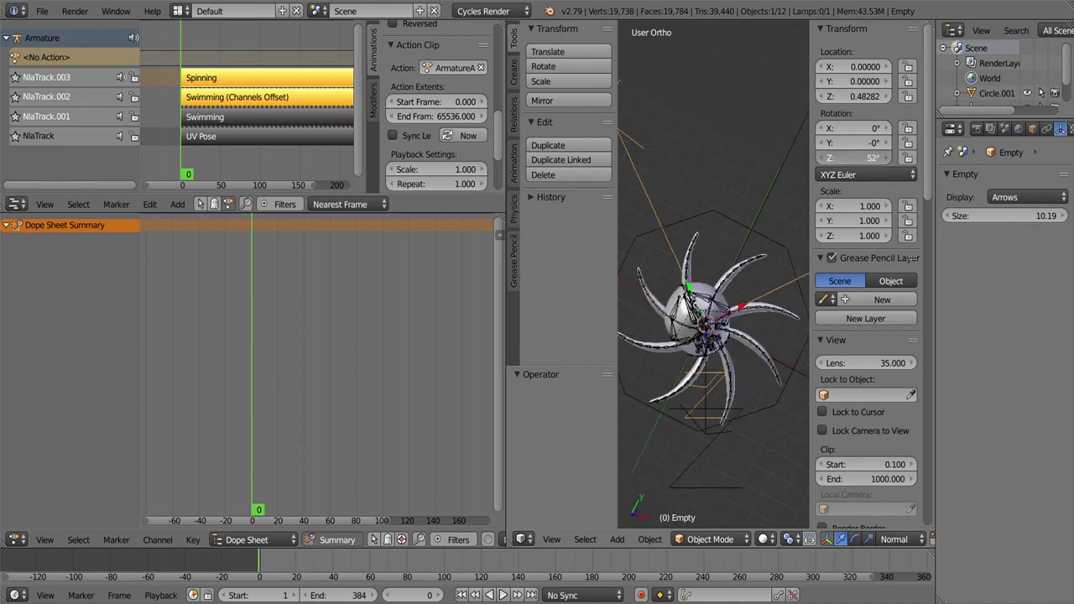
pyautogui.moveTo(713, 294); pyautogui.dragTo(755, 210)
pyautogui.rightClick(851, 158)
pyautogui.click(859, 174)
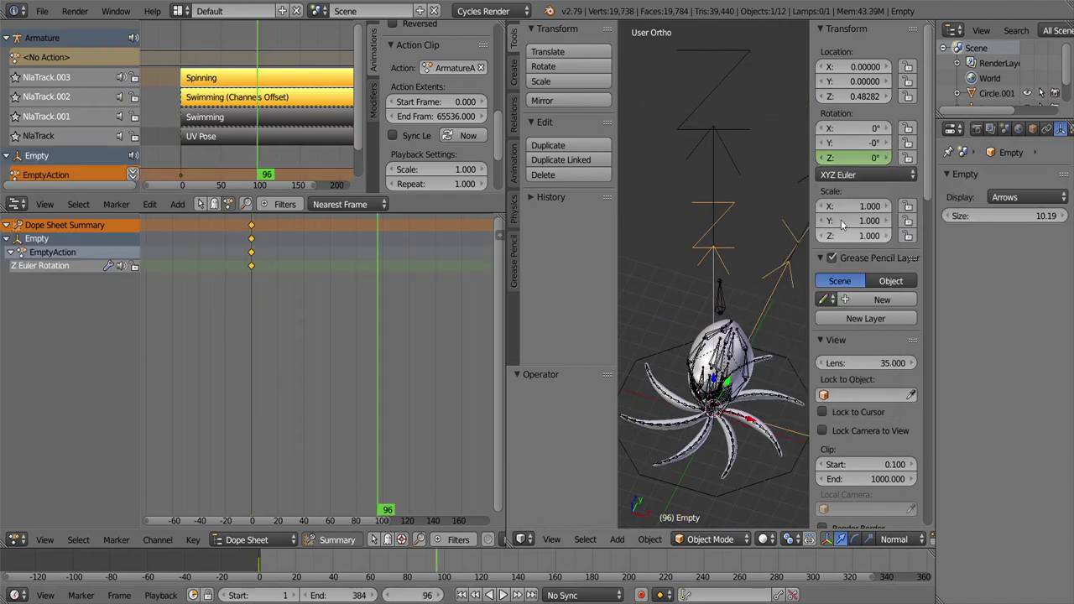
# Step: Keyframe the Empty's Z rotation at 360°
pyautogui.doubleClick(852, 157)
pyautogui.write('360')
pyautogui.press('Return')
pyautogui.rightClick(851, 157)
pyautogui.click(860, 175)
# Step: Add a Cycles modifier to the Z rotation curve so the spin repeats, and preview it
pyautogui.hotkey('ctrl', 'Tab')
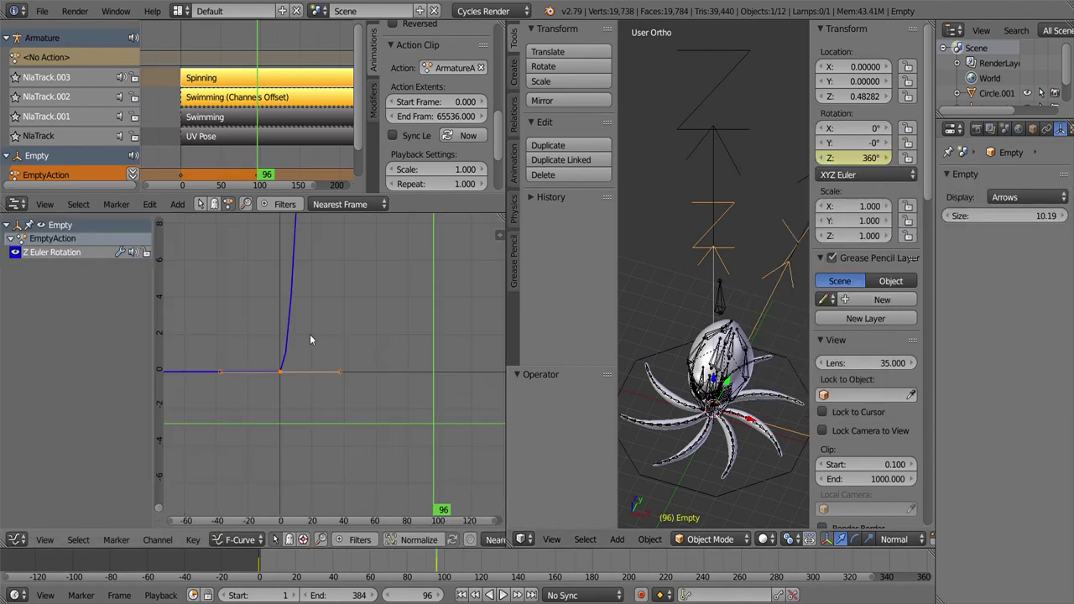
pyautogui.hotkey('ctrl', 'shift', 'm')
pyautogui.click(285, 327)
pyautogui.click(502, 594)
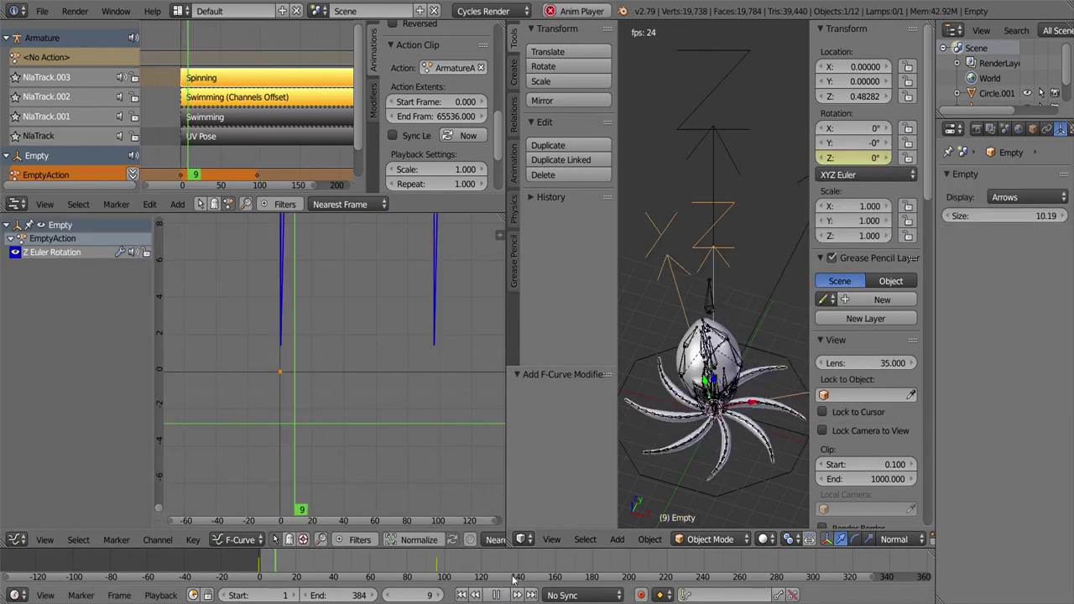
pyautogui.moveTo(663, 503); pyautogui.dragTo(688, 479)
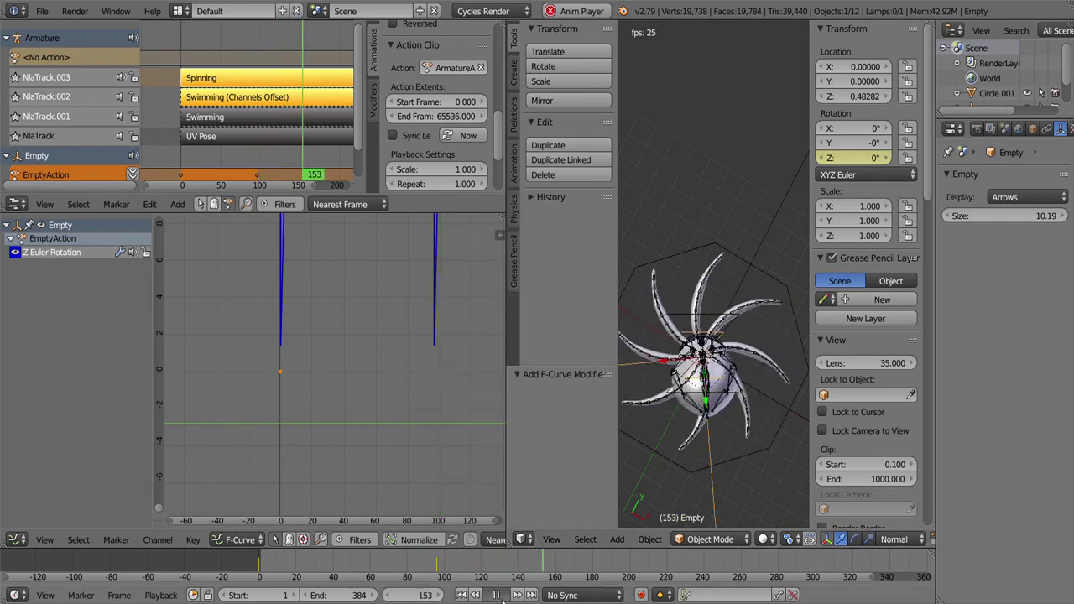
pyautogui.press('Escape')
# Step: Try scaling all the Empty's keys by 0.5 in time, then undo it
pyautogui.press('a')
pyautogui.hotkey('ctrl', 'Tab')
pyautogui.hotkey('alt', 'a')
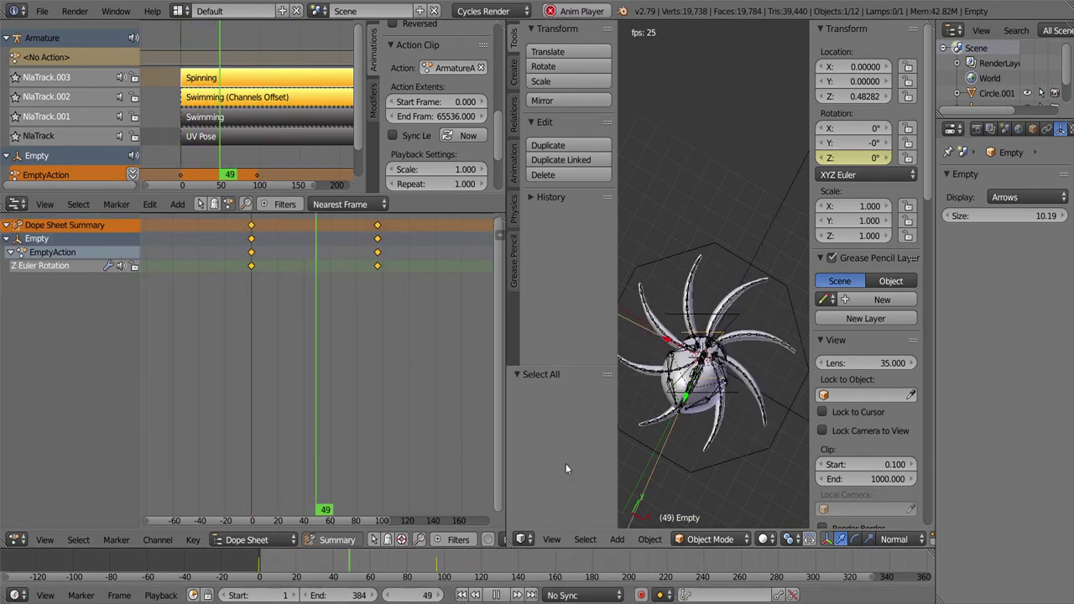
pyautogui.press('Escape')
pyautogui.write('s.5')
pyautogui.press('Return')
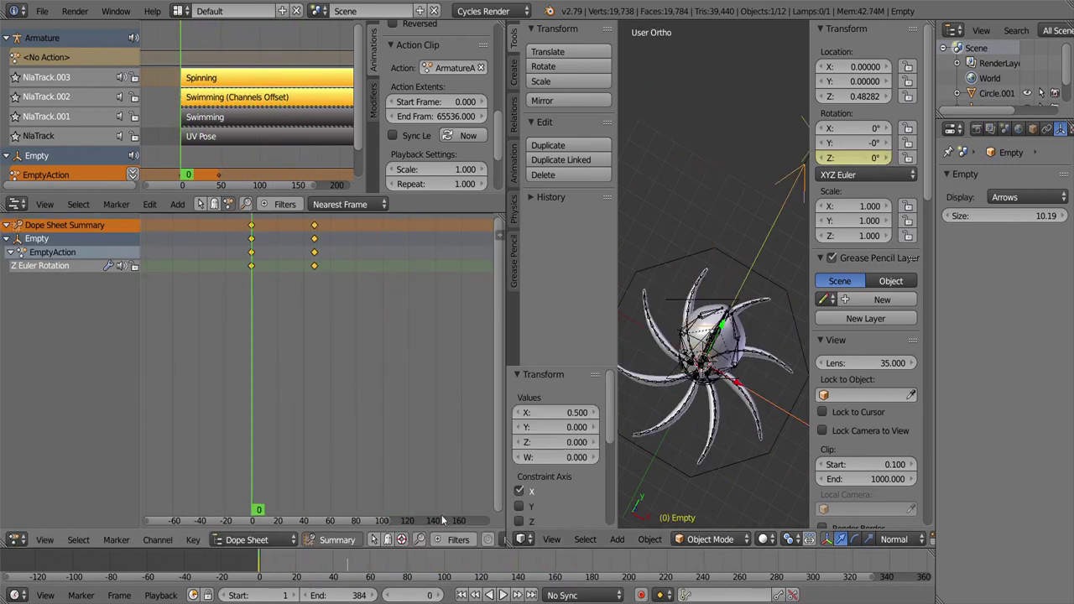
pyautogui.hotkey('alt', 'a')
pyautogui.hotkey('ctrl', 'z')
pyautogui.press('Escape')
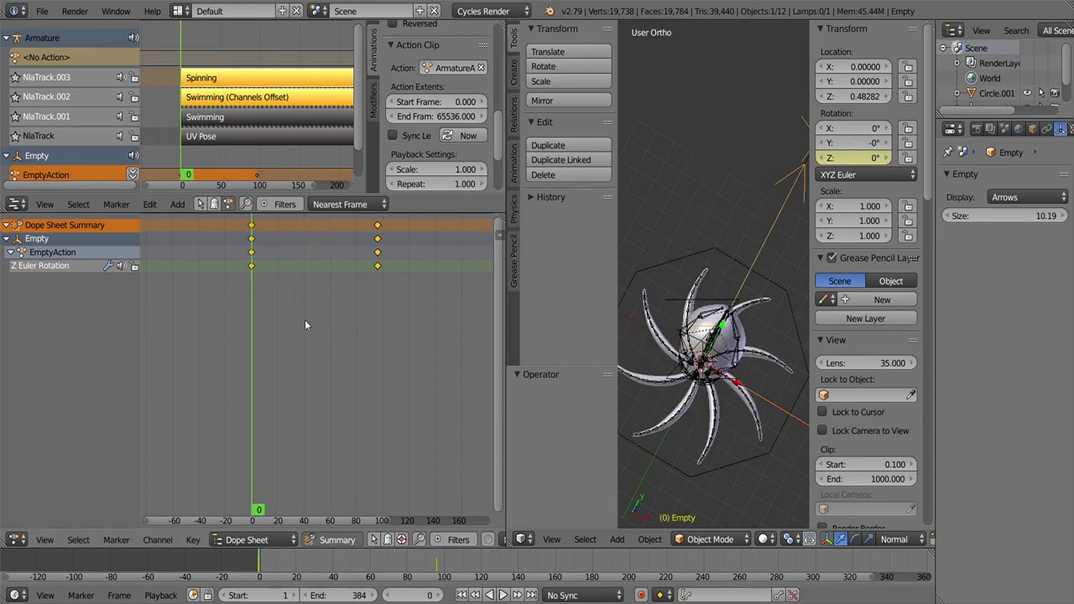
# Step: Scale the Empty's keys by 0.75 instead and play back the new spin timing
pyautogui.write('s.75')
pyautogui.press('Return')
pyautogui.hotkey('alt', 'a')
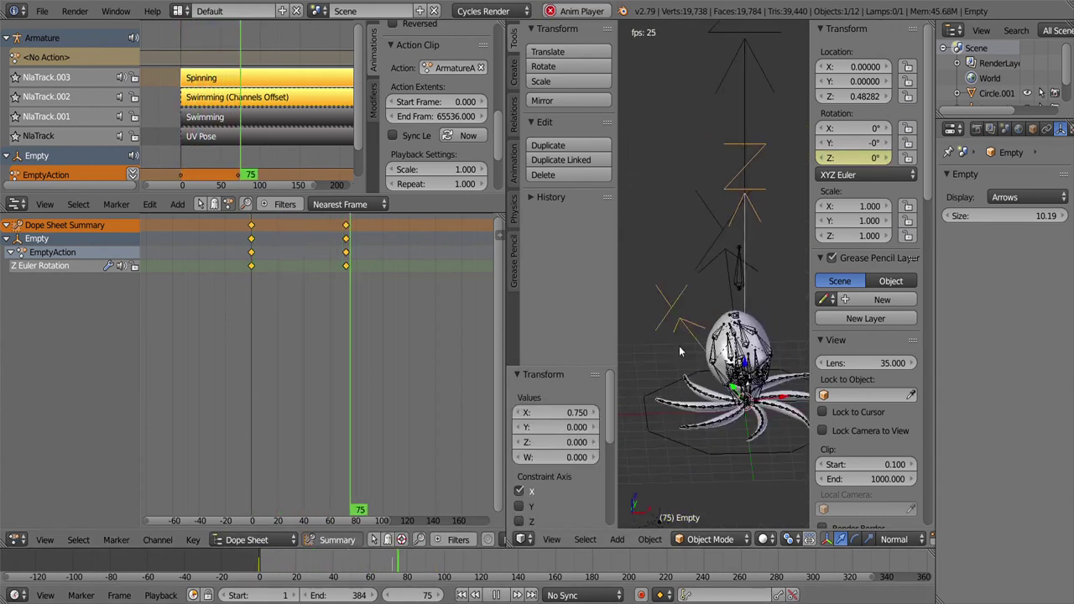
pyautogui.click(532, 595)
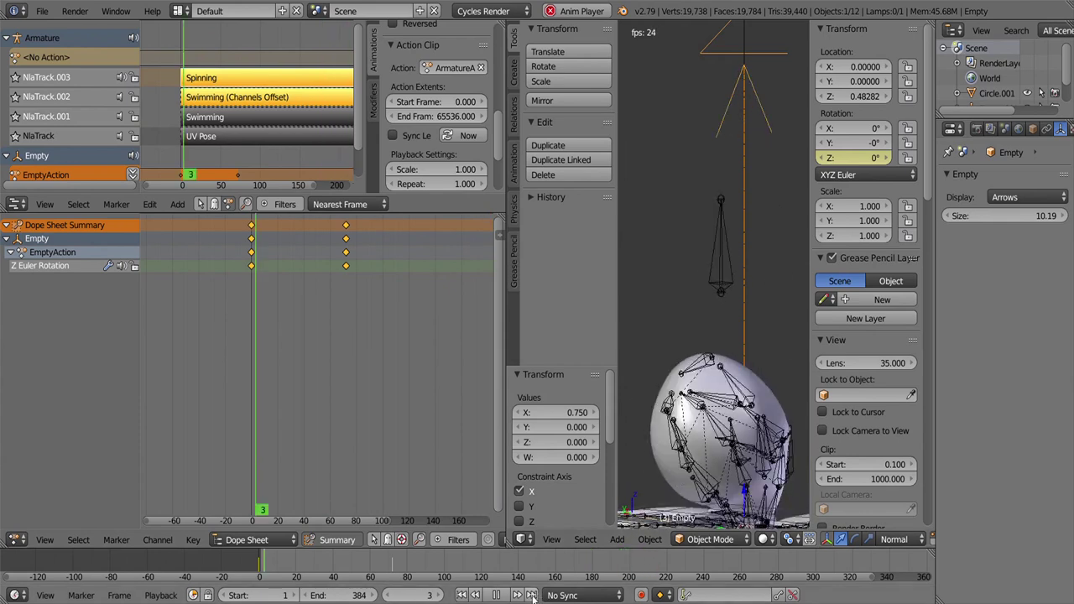
pyautogui.press('Escape')
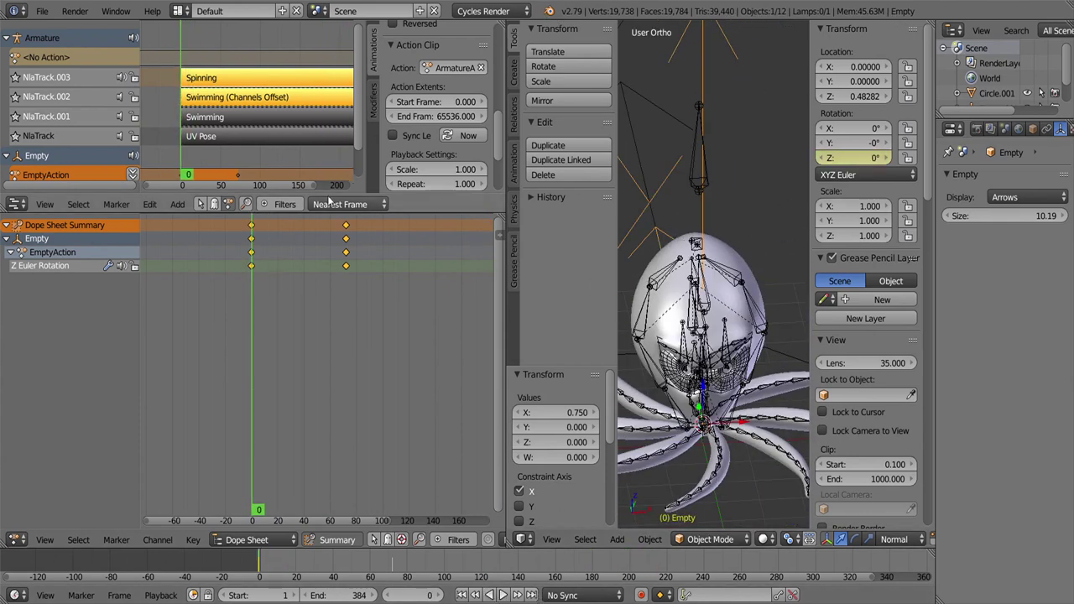
pyautogui.scroll(-3)
# Step: Push the Empty's action into an NLA strip ending at frame 65536, named Smooth Spin
pyautogui.click(131, 147)
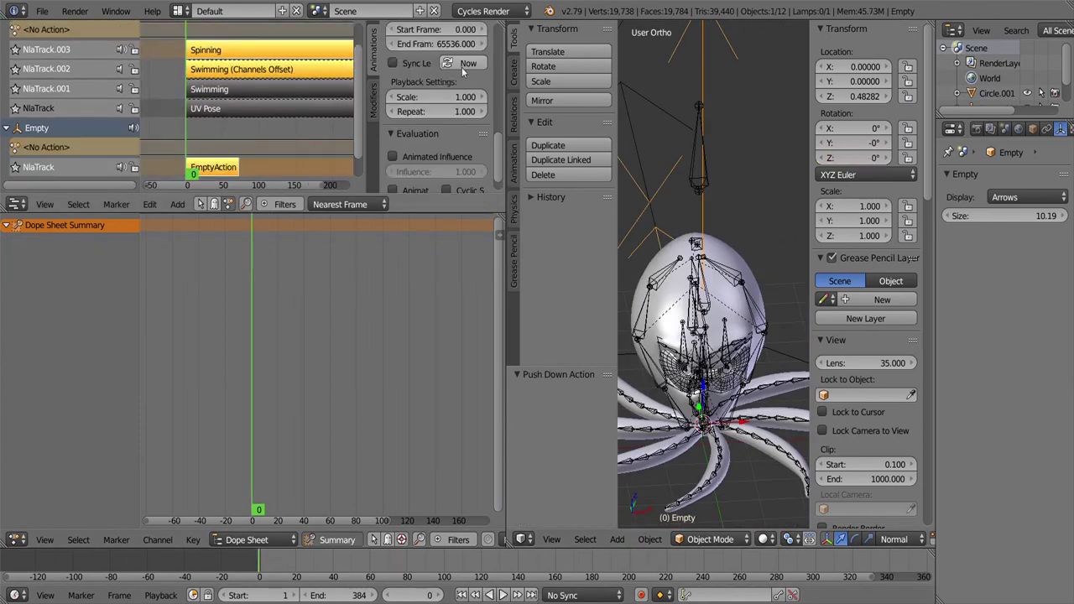
pyautogui.write('655')
pyautogui.press('Return')
pyautogui.scroll(-3)
pyautogui.scroll(-3)
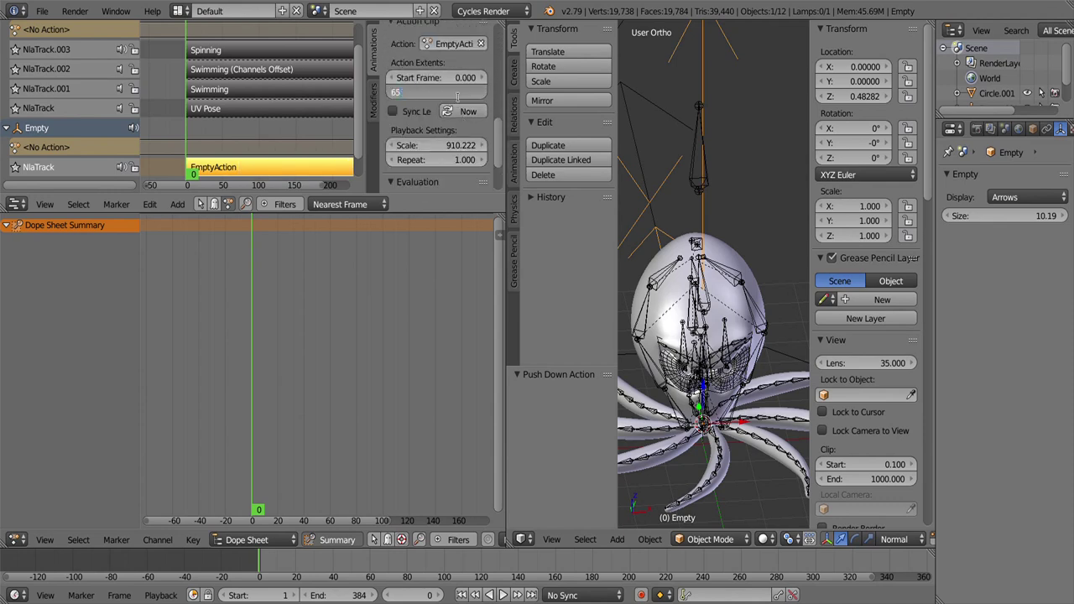
pyautogui.scroll(-3)
pyautogui.scroll(-3)
pyautogui.scroll(3)
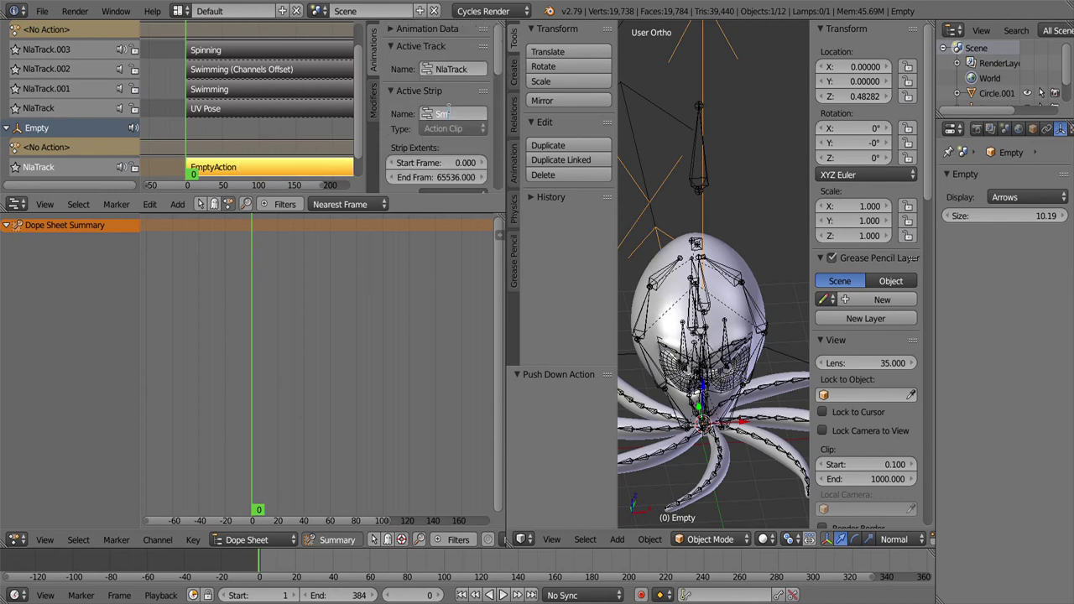
# Step: Preview the animation briefly, then select the octopus armature
pyautogui.hotkey('alt', 'a')
pyautogui.press('Escape')
pyautogui.rightClick(294, 50)
pyautogui.rightClick(746, 289)
pyautogui.rightClick(746, 290)
# Step: Put the armature in Pose Mode and start tweaking the Spinning strip's action
pyautogui.hotkey('ctrl', 'Tab')
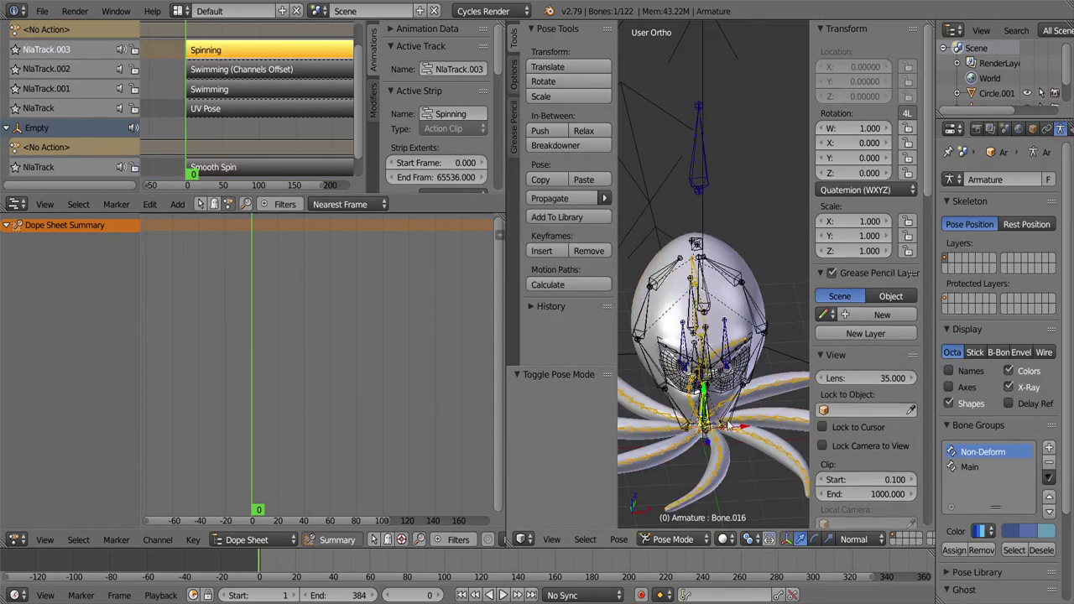
pyautogui.scroll(3)
pyautogui.scroll(3)
pyautogui.click(149, 204)
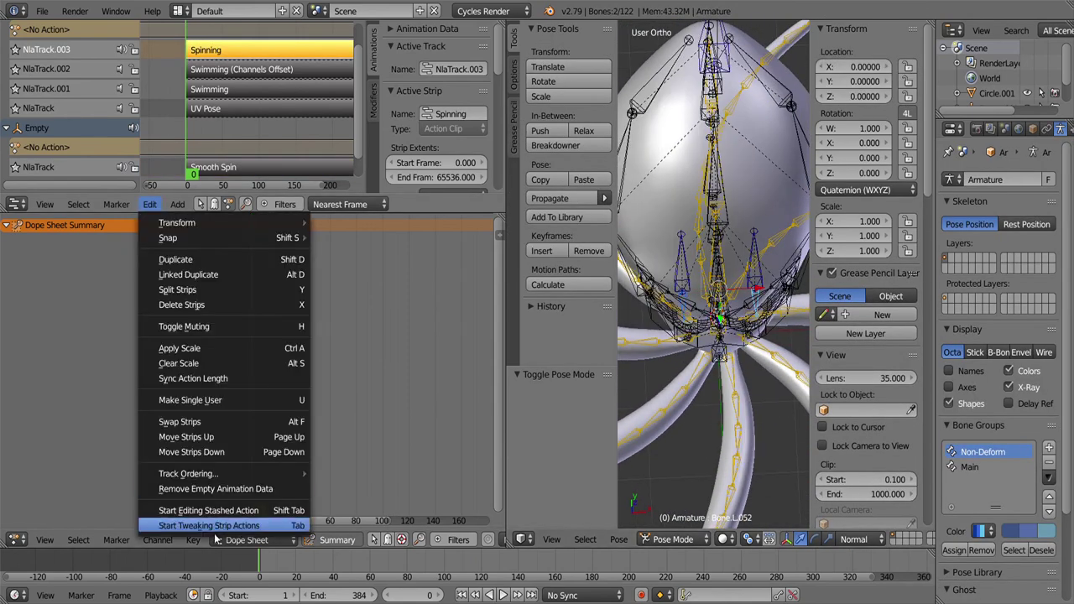
pyautogui.click(193, 522)
# Step: Check rendered shading, return to solid, and stop tweaking the Spinning strip
pyautogui.hotkey('shift', 'z')
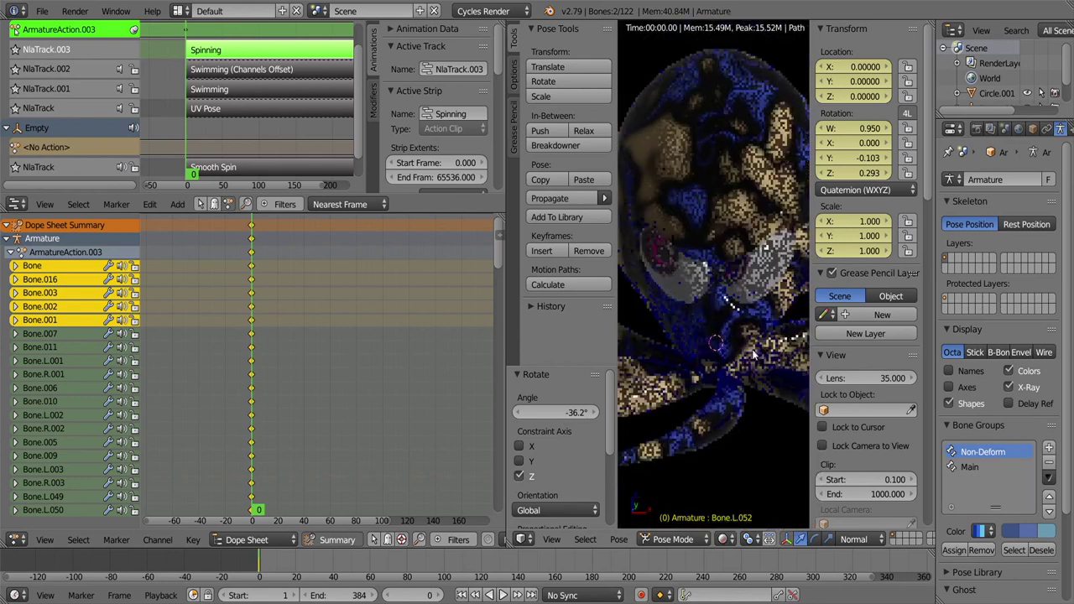
pyautogui.click(725, 539)
pyautogui.click(743, 488)
pyautogui.click(150, 204)
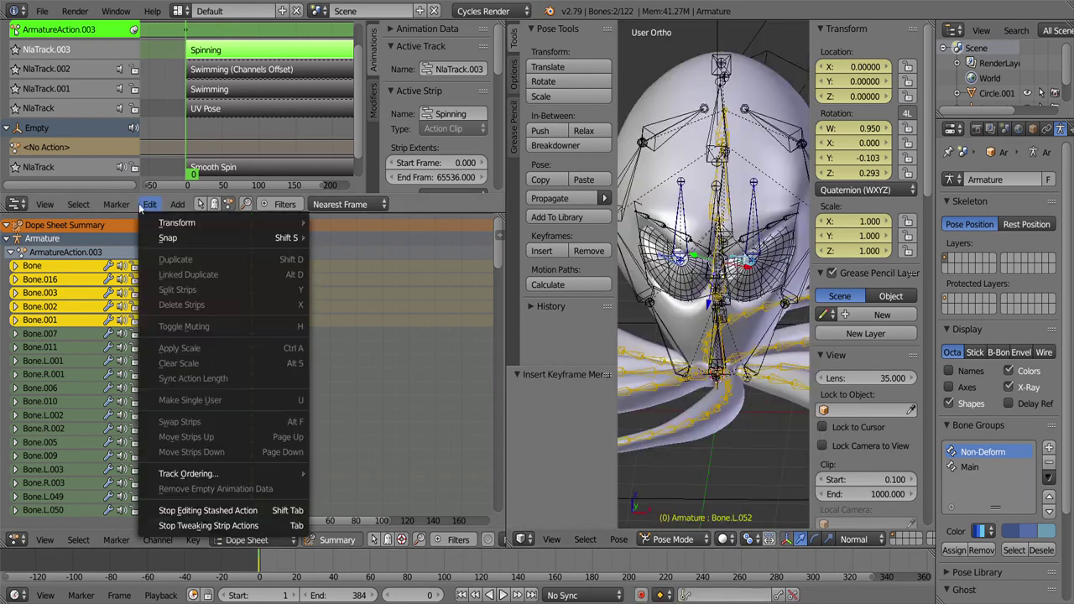
pyautogui.click(263, 584)
pyautogui.click(252, 540)
# Step: Enable animated influence on the Spinning strip with an influence value of 1
pyautogui.hotkey('alt', 'a')
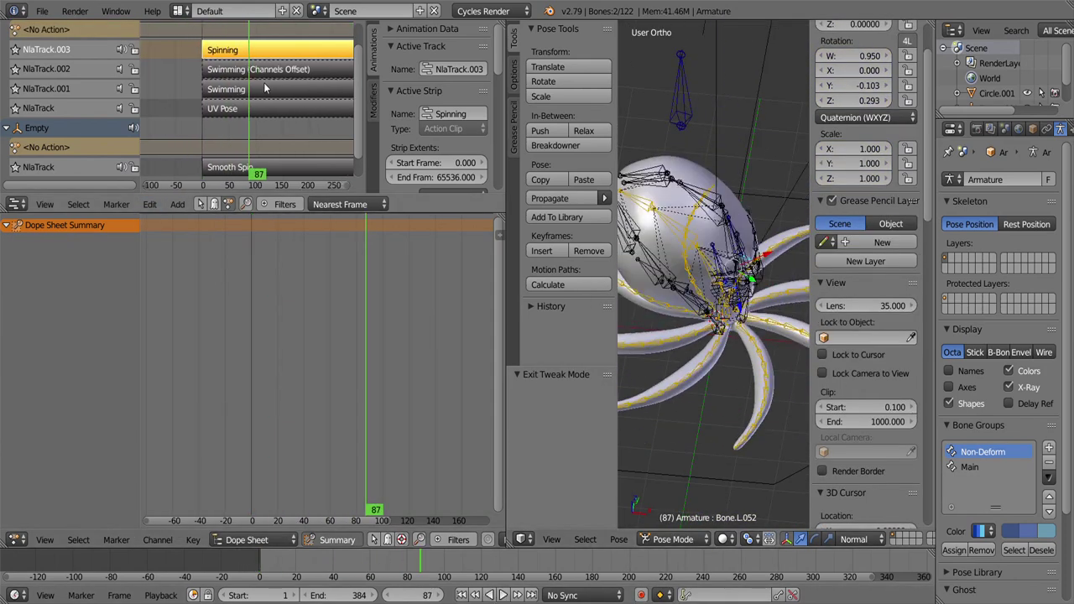
pyautogui.moveTo(302, 114); pyautogui.dragTo(265, 131)
pyautogui.scroll(-3)
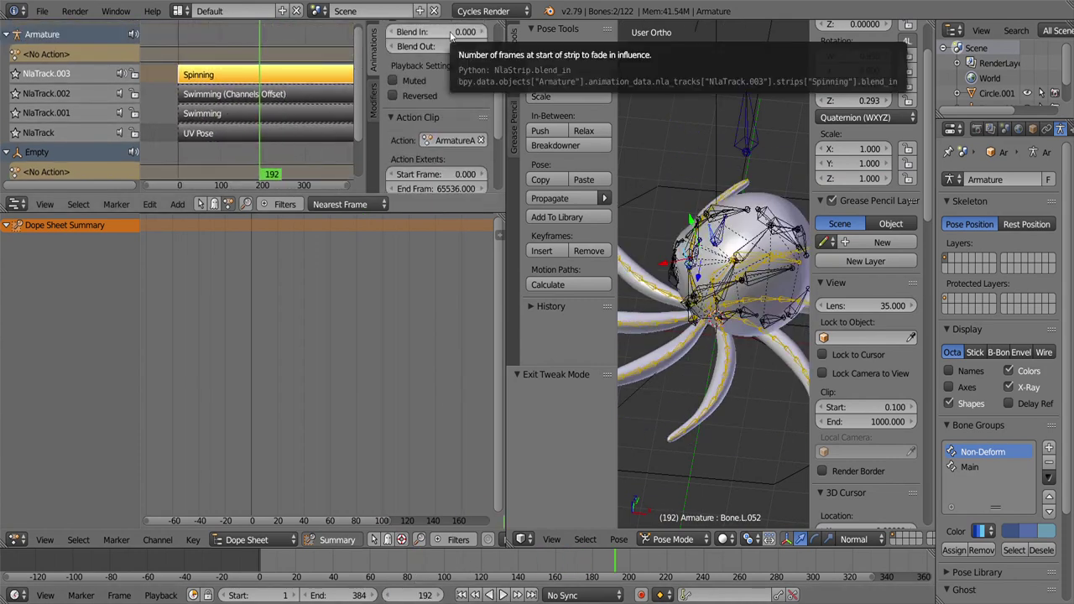
pyautogui.scroll(-3)
pyautogui.click(432, 146)
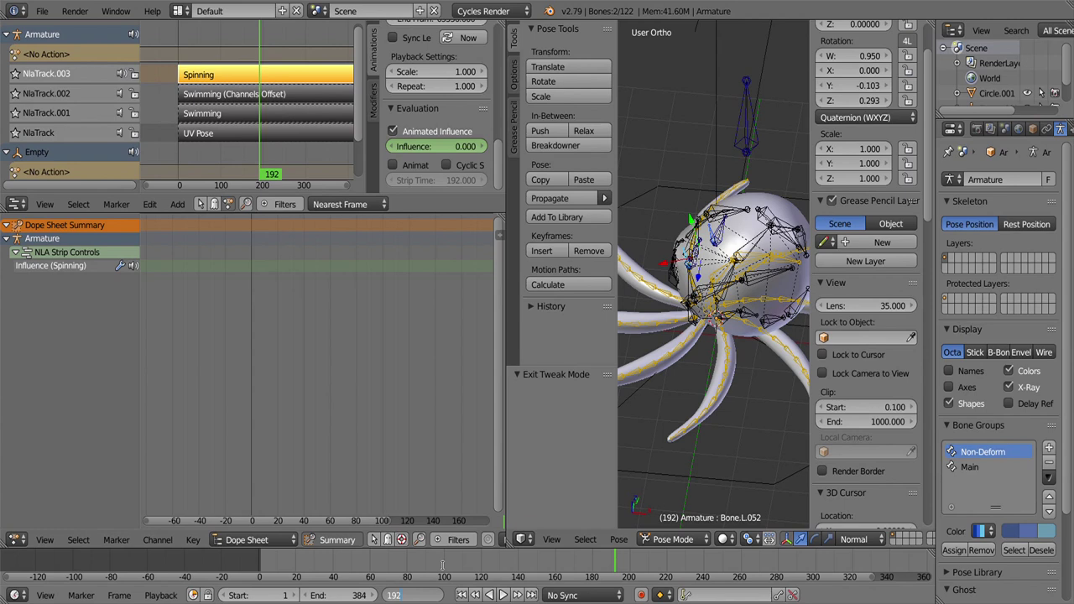
pyautogui.write('+')
pyautogui.click(441, 144)
pyautogui.write('1')
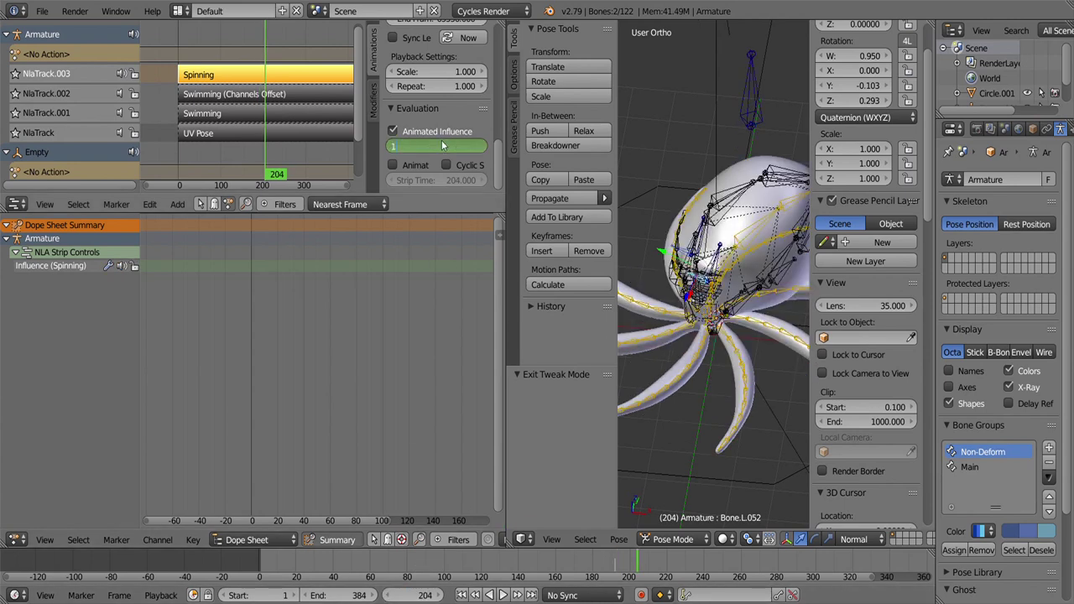
# Step: Adjust the influence keys' timing around frame 103 while previewing playback
pyautogui.scroll(-3)
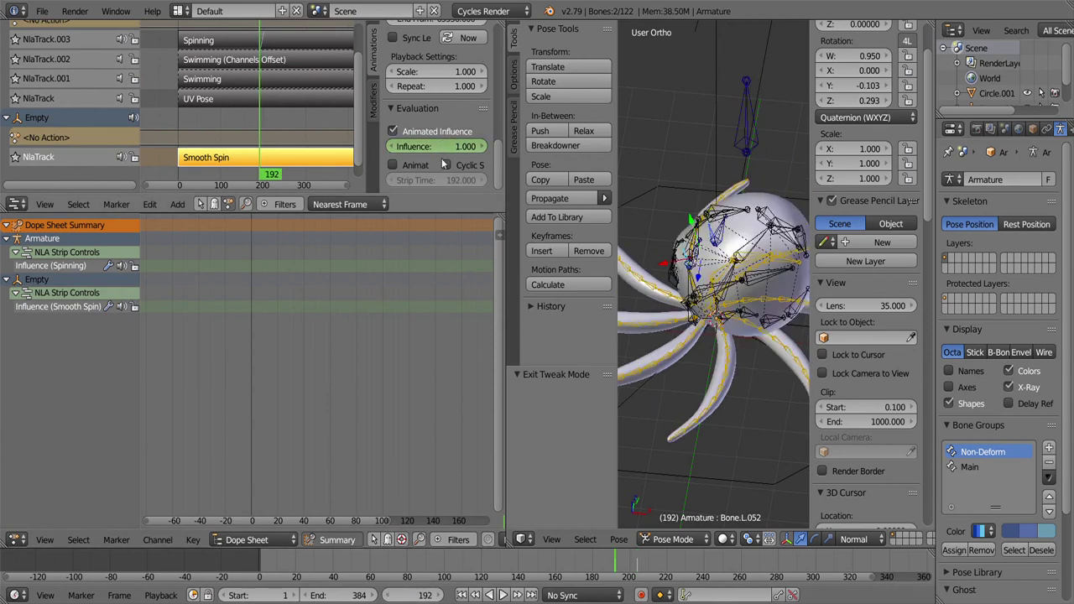
pyautogui.click(222, 142)
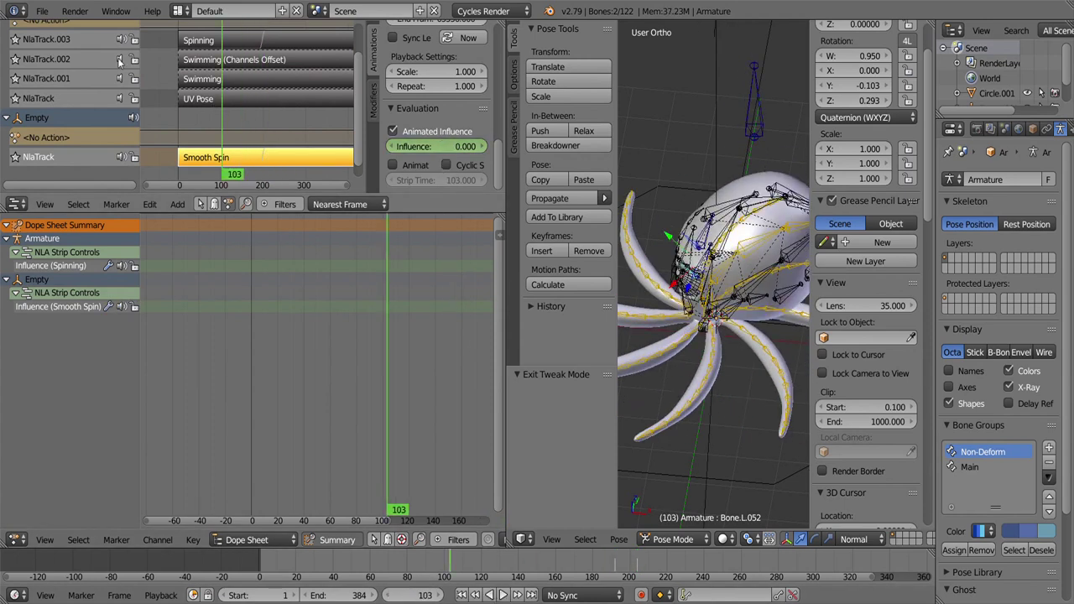
pyautogui.hotkey('alt', 'a')
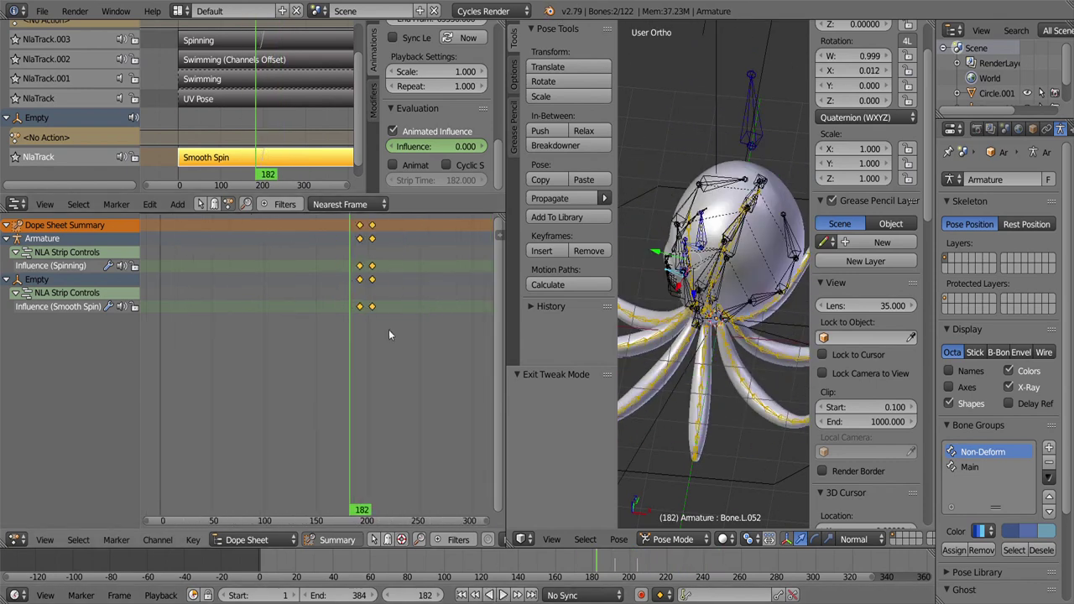
pyautogui.scroll(3)
pyautogui.hotkey('ctrl', 'z')
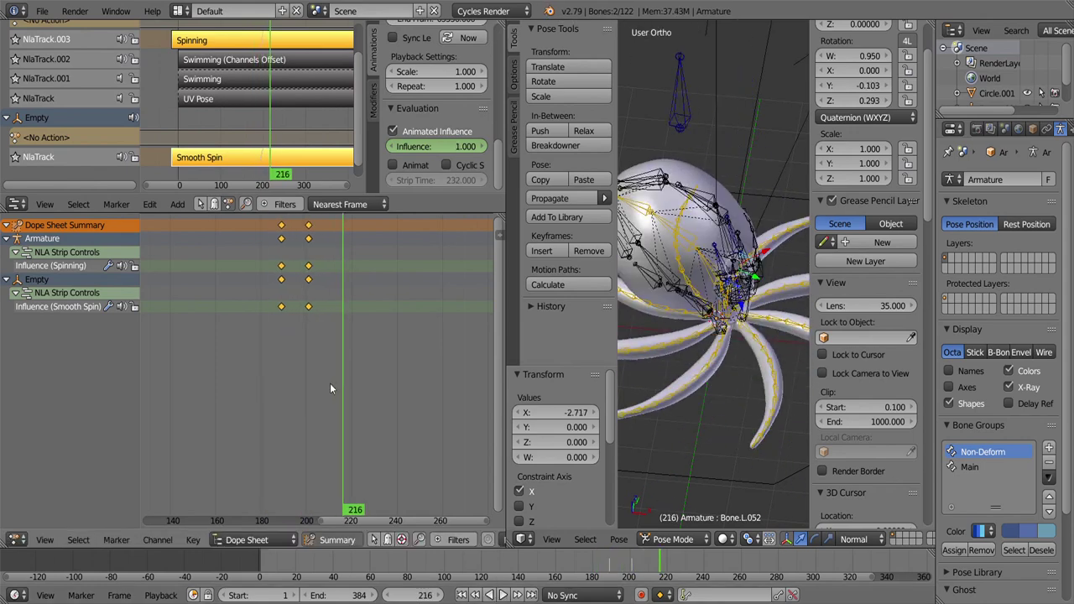
pyautogui.hotkey('ctrl', 'z')
pyautogui.hotkey('alt', 'a')
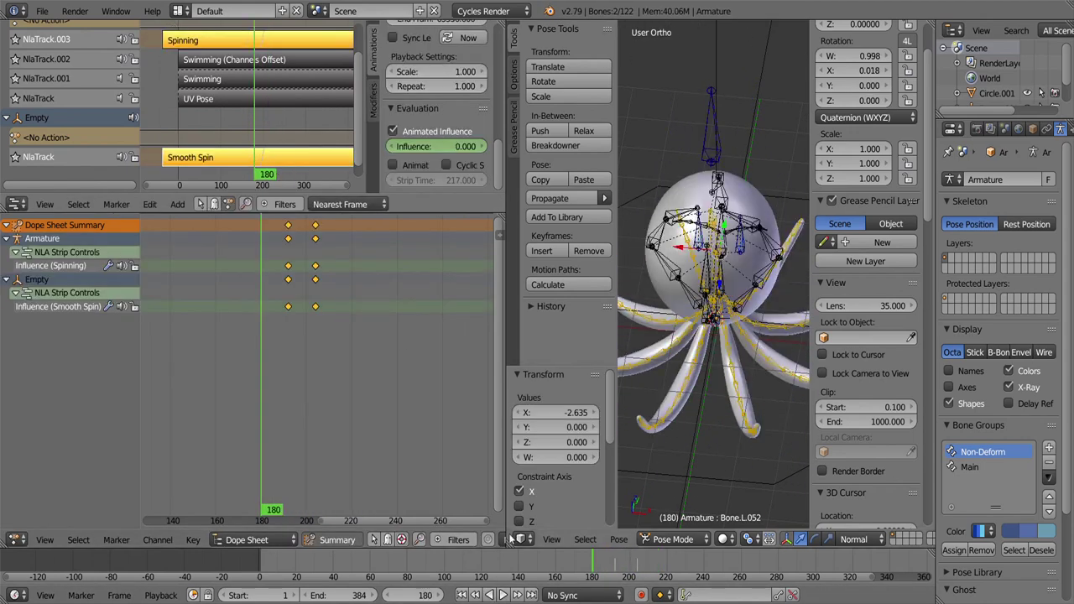
pyautogui.scroll(3)
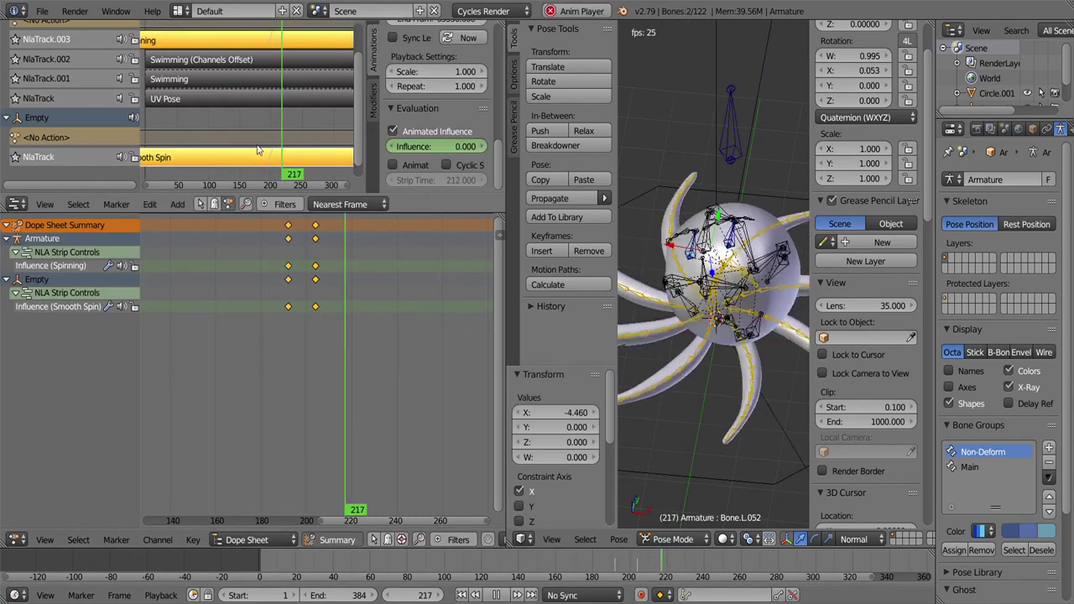
pyautogui.hotkey('alt', 'a')
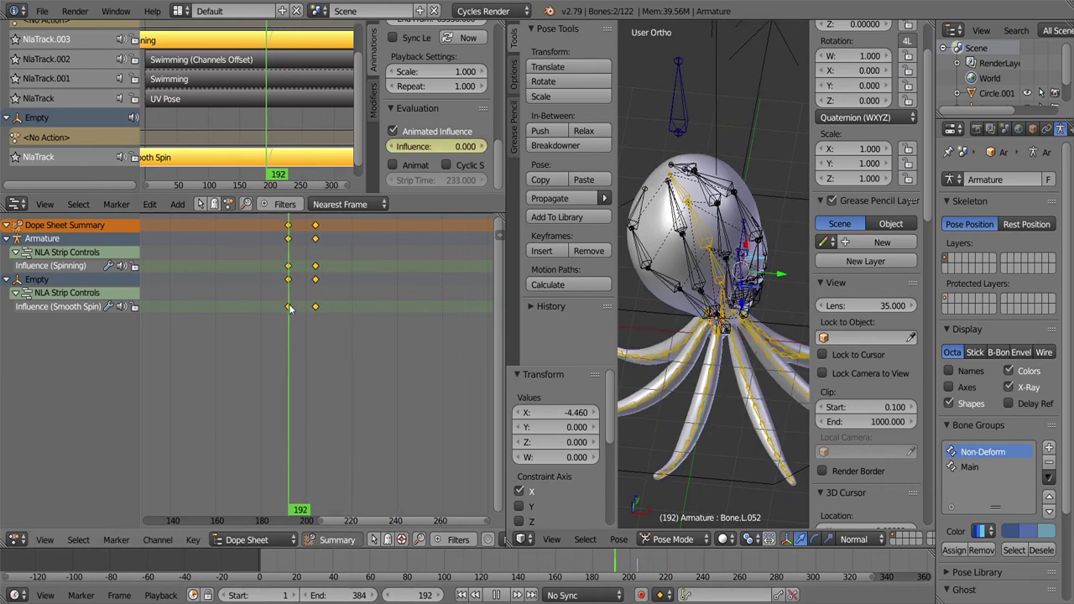
pyautogui.click(502, 594)
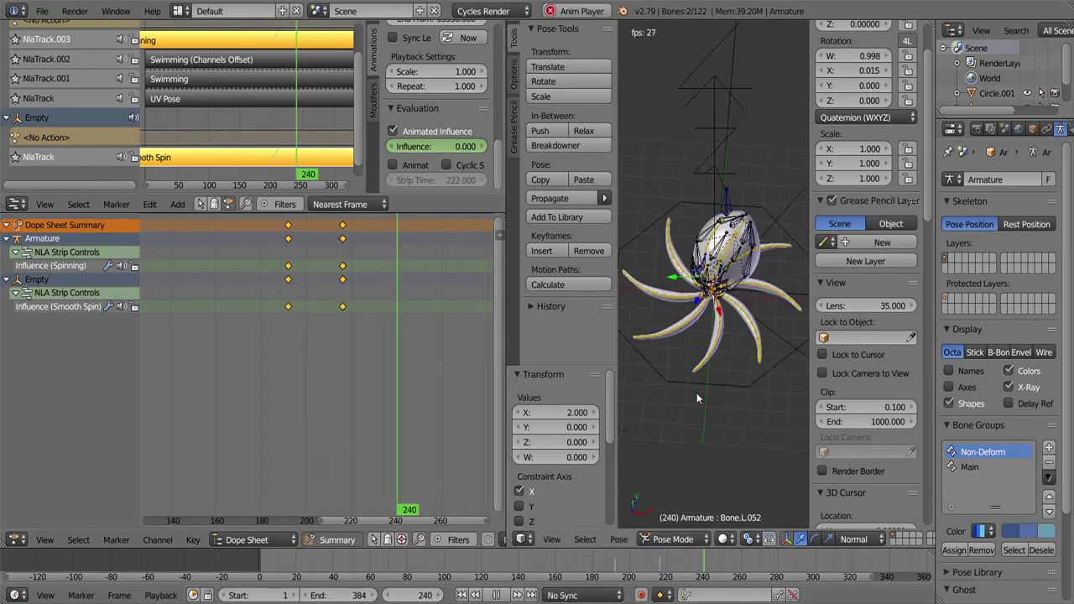
pyautogui.hotkey('alt', 'a')
pyautogui.scroll(-3)
# Step: Duplicate and mirror the influence keys (scale -1) toward the last frame, 384
pyautogui.press('a')
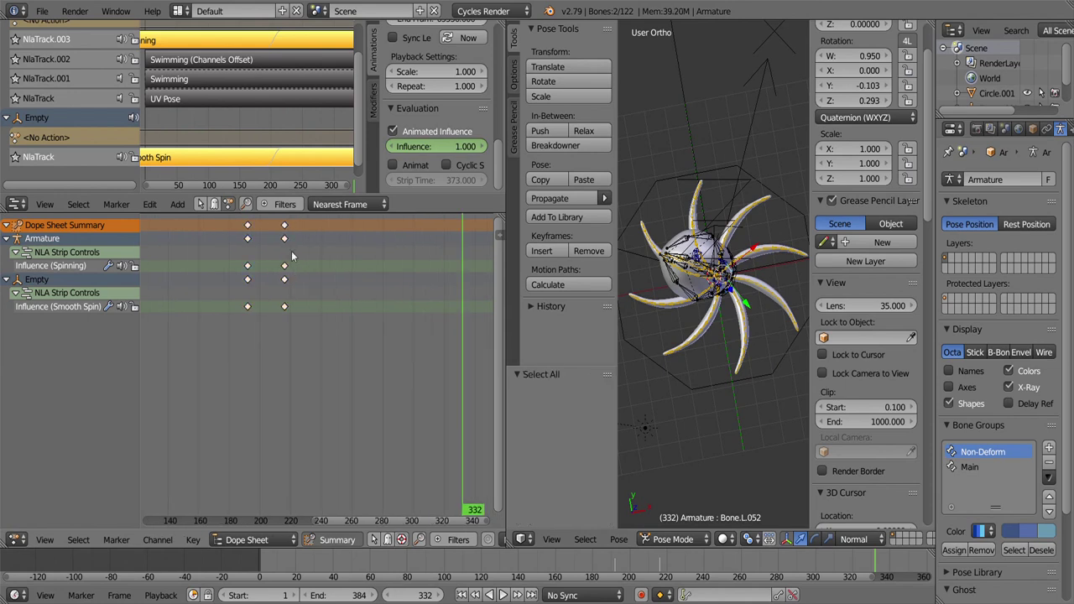
pyautogui.click(345, 305)
pyautogui.hotkey('shift', 'd')
pyautogui.write('s-1')
pyautogui.press('Return')
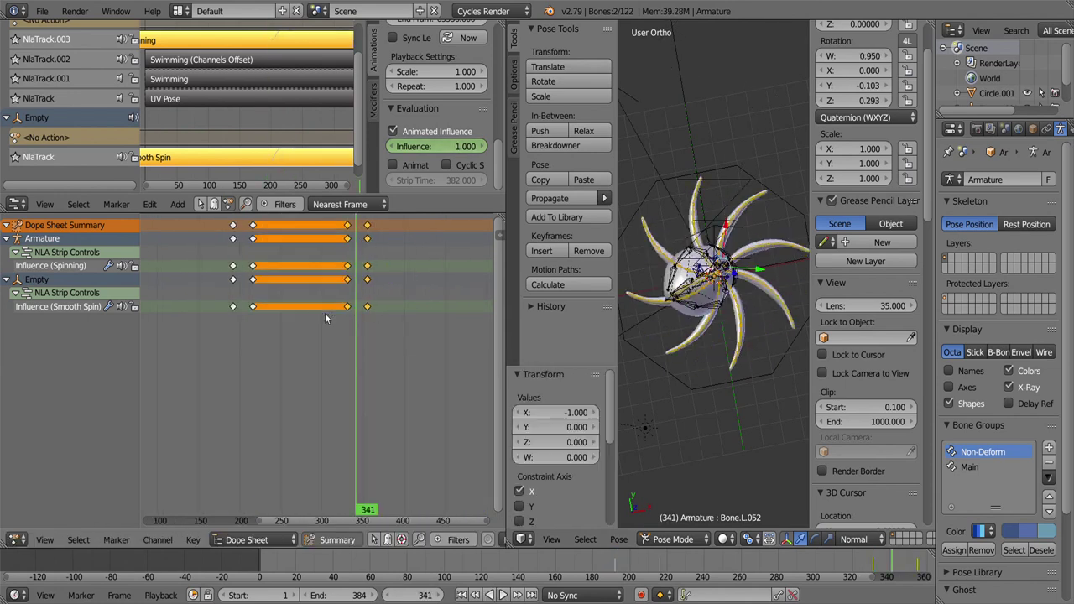
pyautogui.hotkey('shift', 'Right')
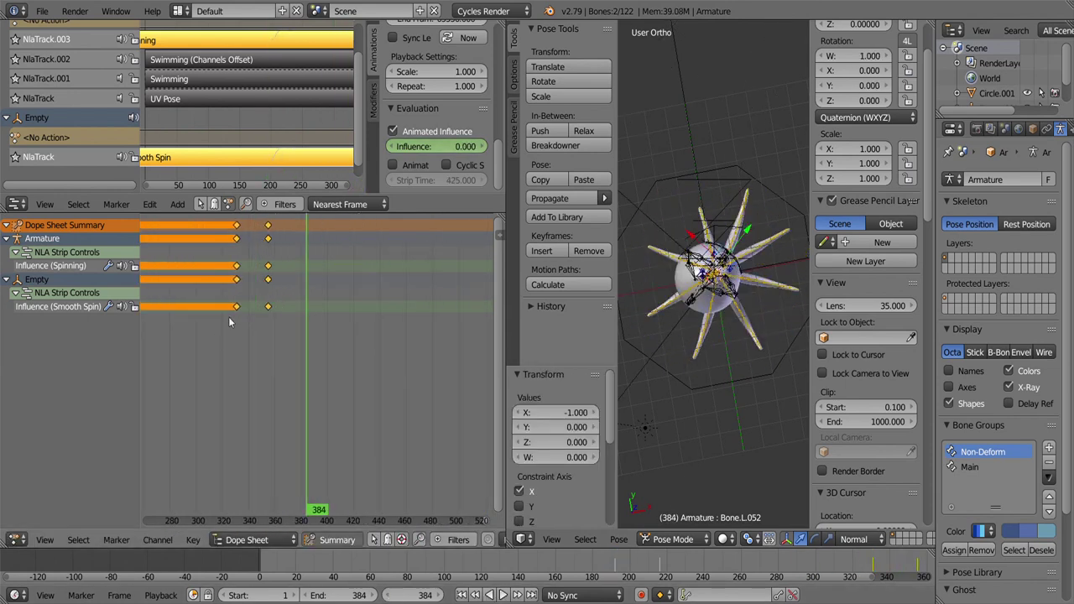
pyautogui.scroll(3)
pyautogui.press('g')
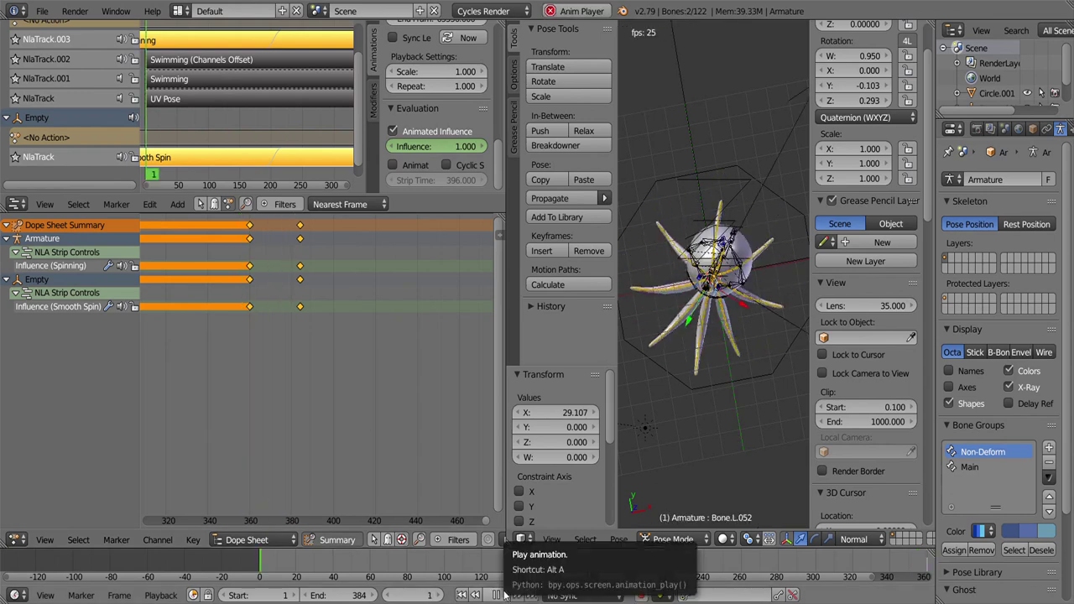
# Step: Preview the fading spin animation and return to the first frame
pyautogui.click(503, 595)
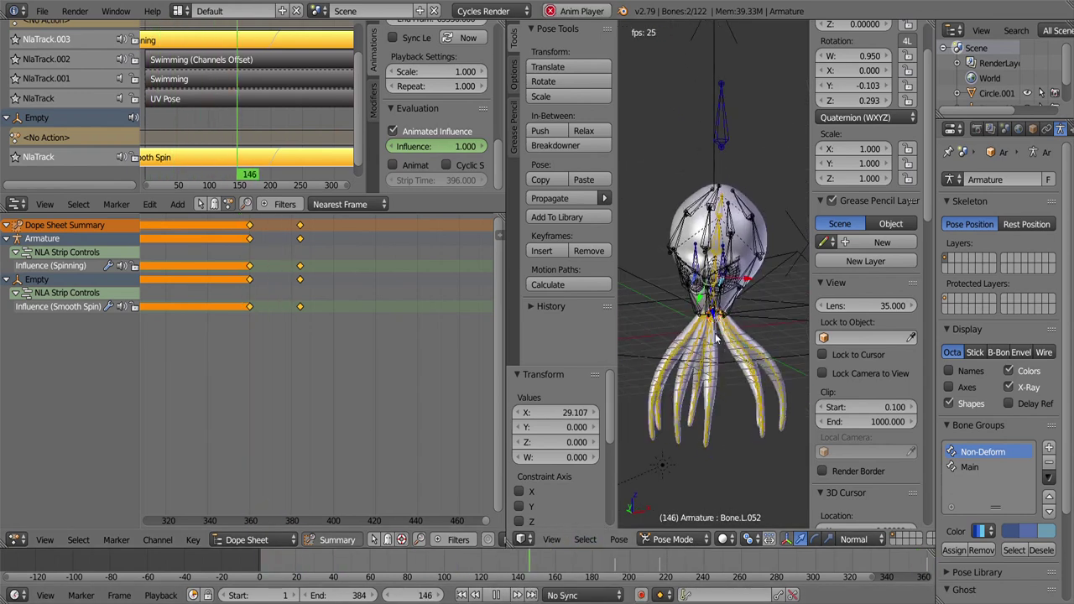
pyautogui.hotkey('alt', 'a')
pyautogui.moveTo(554, 563); pyautogui.dragTo(612, 565)
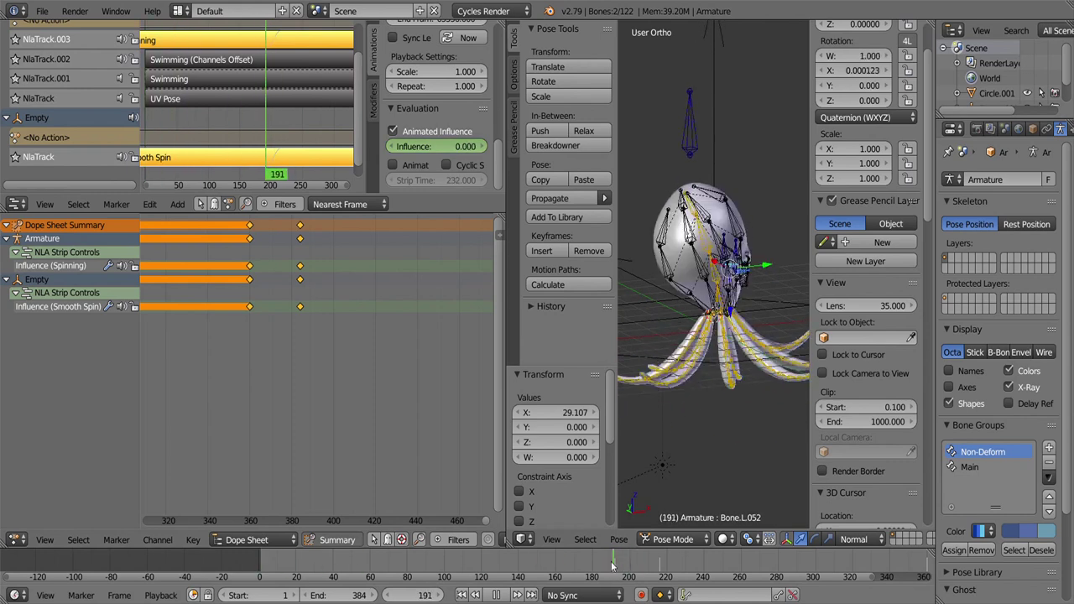
pyautogui.click(503, 595)
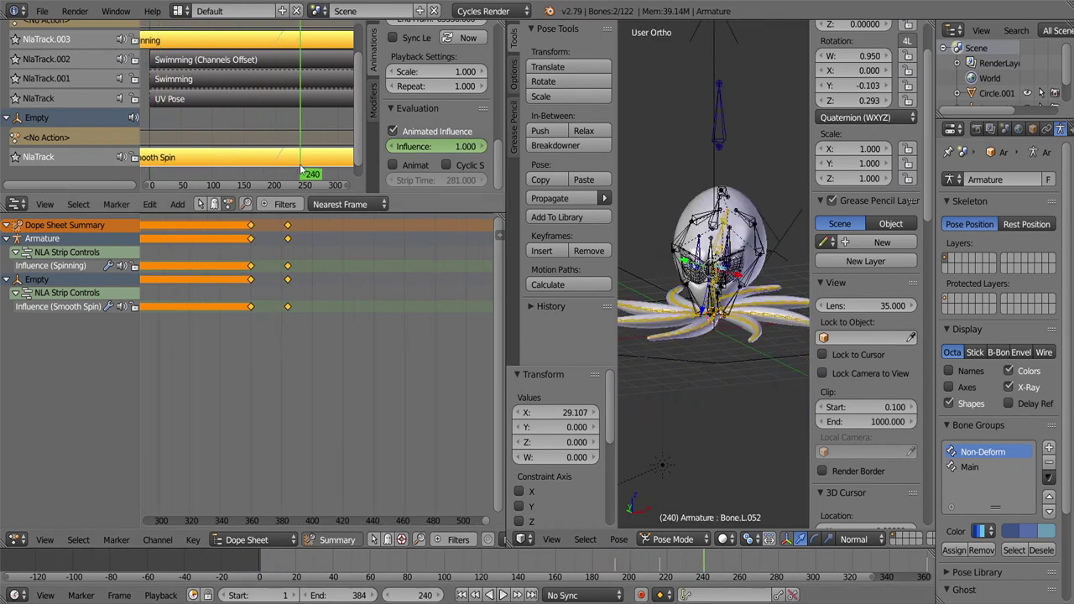
pyautogui.press('Escape')
# Step: Select the spin Empty and insert a keyframe on its Z rotation
pyautogui.rightClick(716, 79)
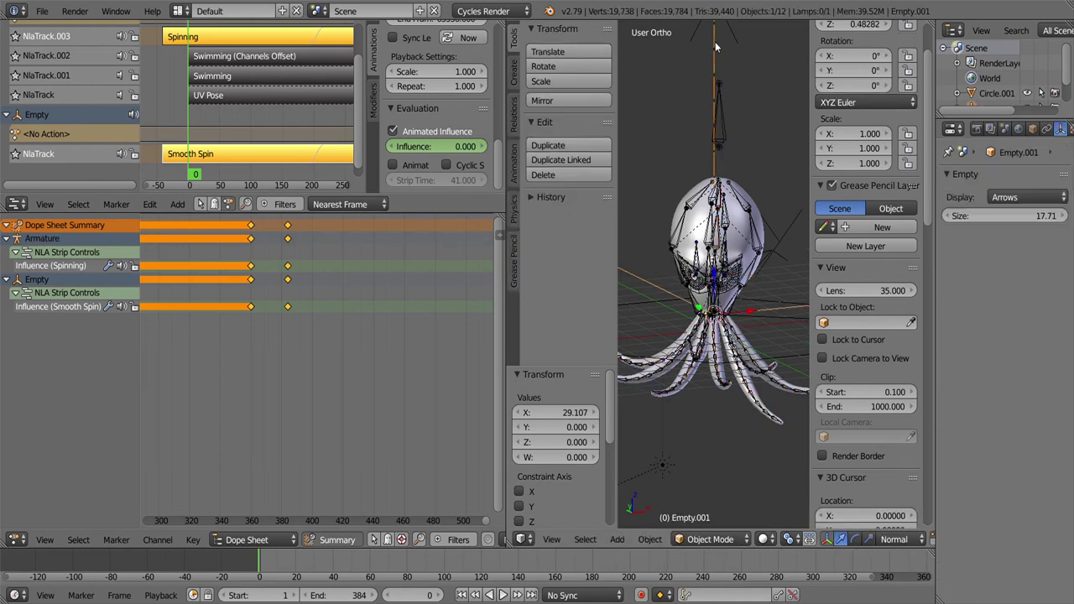
pyautogui.scroll(-3)
pyautogui.rightClick(762, 133)
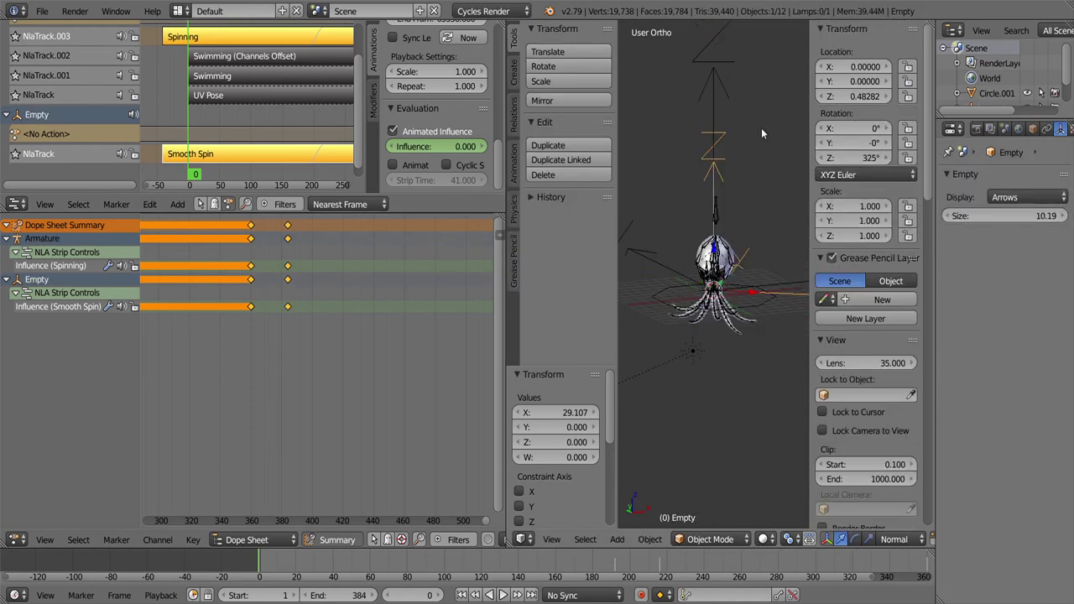
pyautogui.rightClick(855, 161)
pyautogui.click(839, 152)
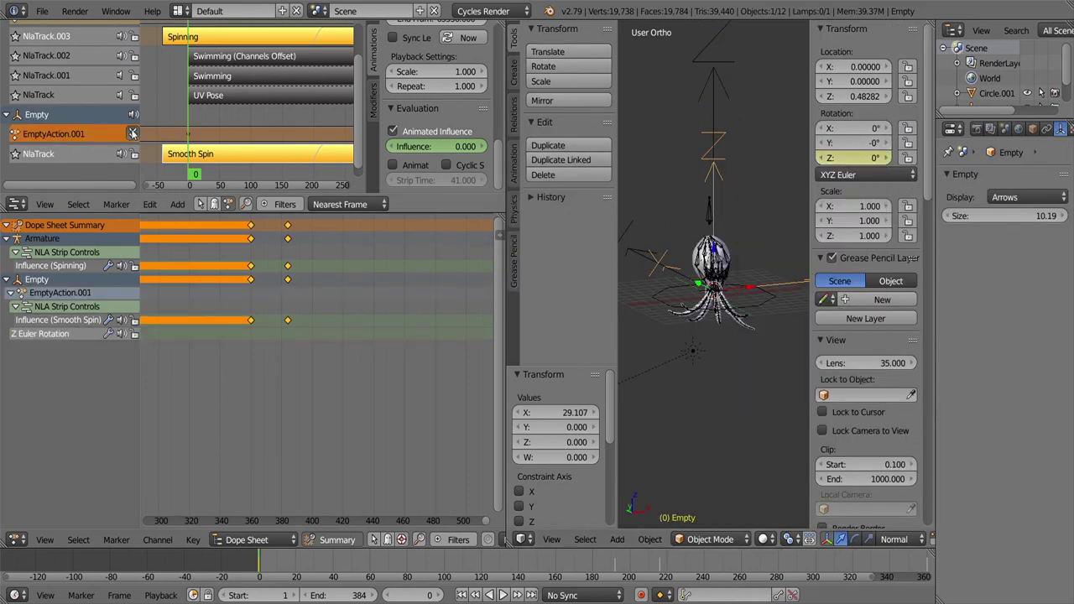
# Step: Push the Z rotation action into a strip ending at frame 65536, named Default Spin
pyautogui.click(132, 133)
pyautogui.scroll(-3)
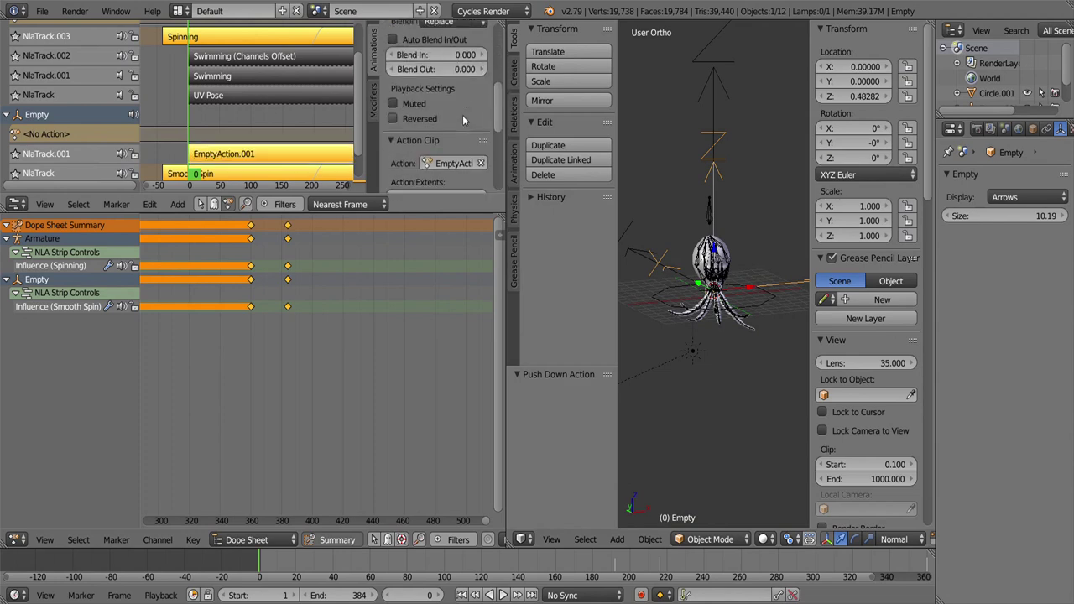
pyautogui.write('65')
pyautogui.press('Return')
pyautogui.scroll(3)
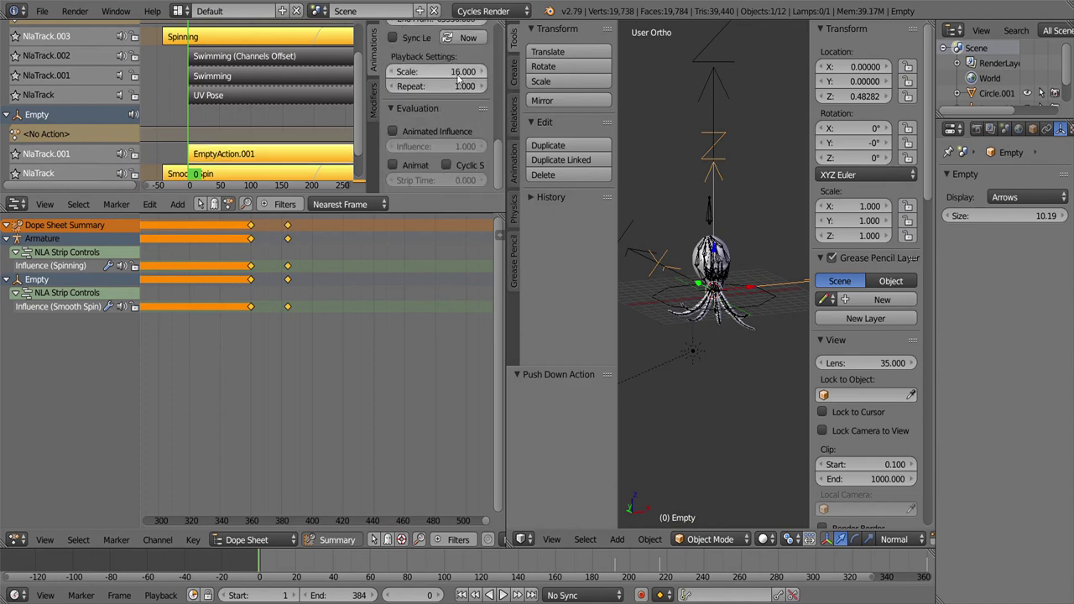
pyautogui.scroll(3)
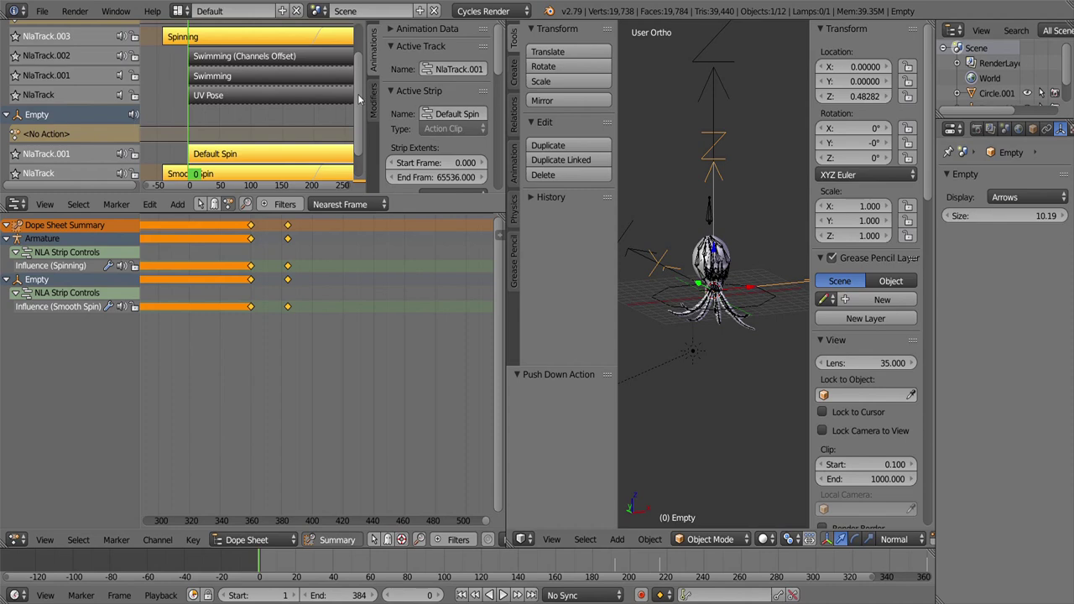
pyautogui.scroll(-3)
# Step: Move the Default Spin track below the Smooth Spin track via Track Ordering
pyautogui.click(149, 204)
pyautogui.click(352, 508)
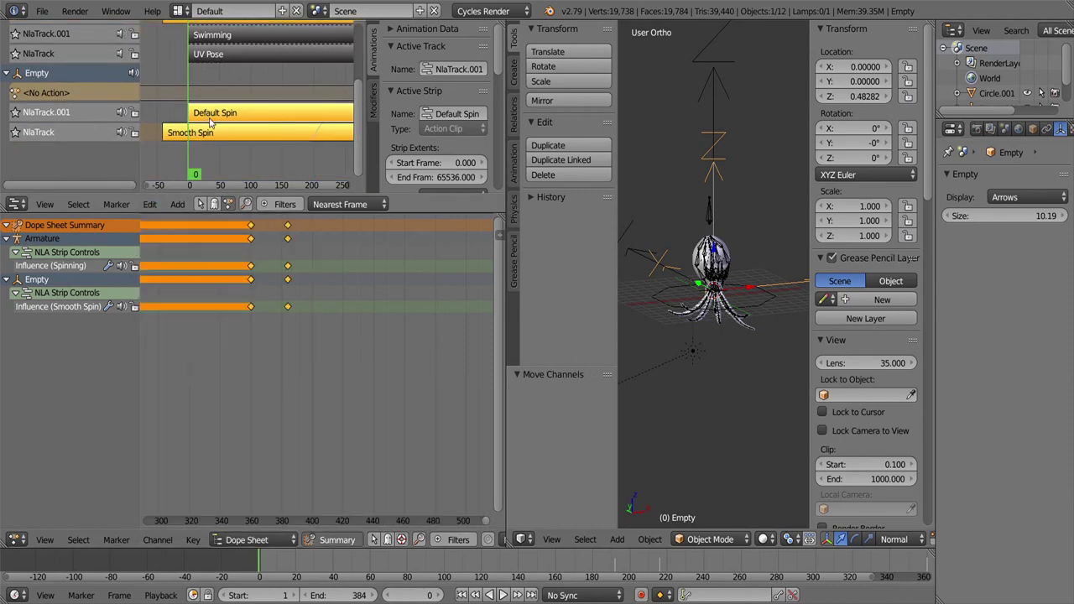
pyautogui.click(150, 204)
pyautogui.click(336, 503)
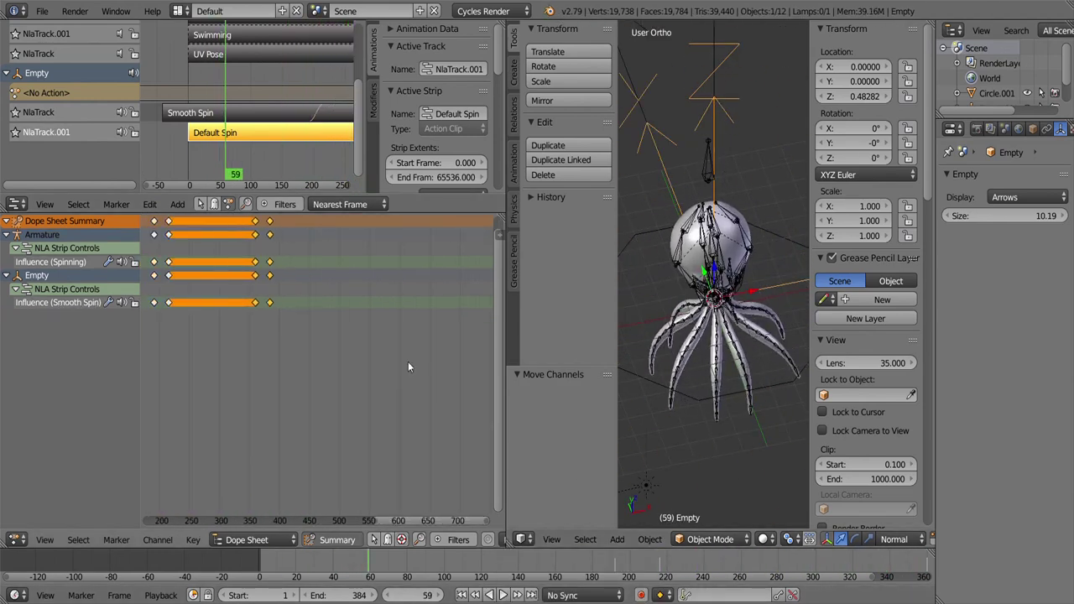
# Step: Select the ending influence keyframes and shift them in time during playback
pyautogui.scroll(-3)
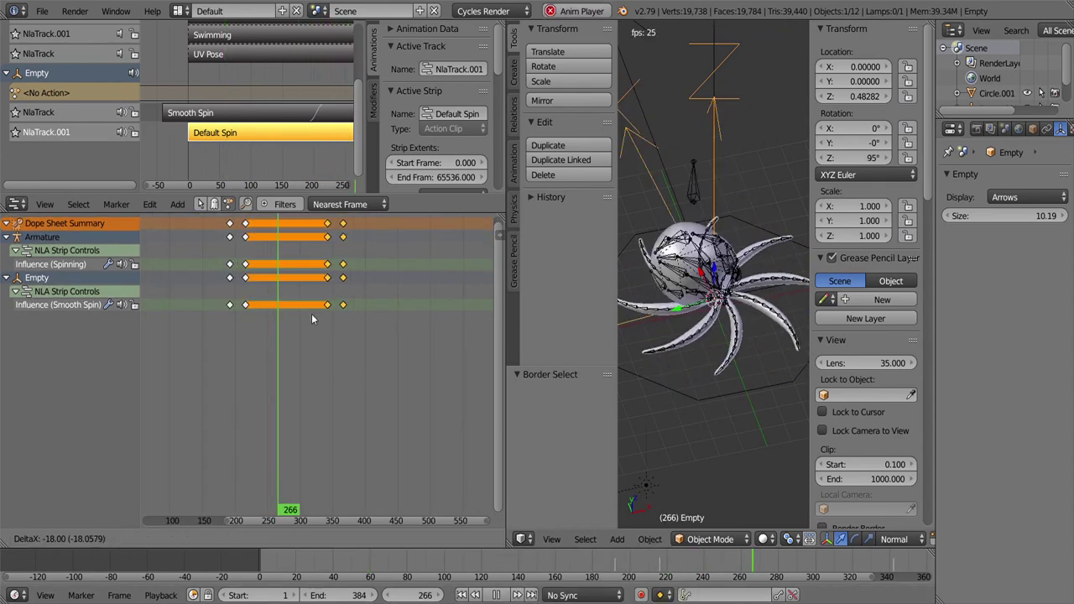
pyautogui.press('g')
pyautogui.click(287, 321)
pyautogui.press('g')
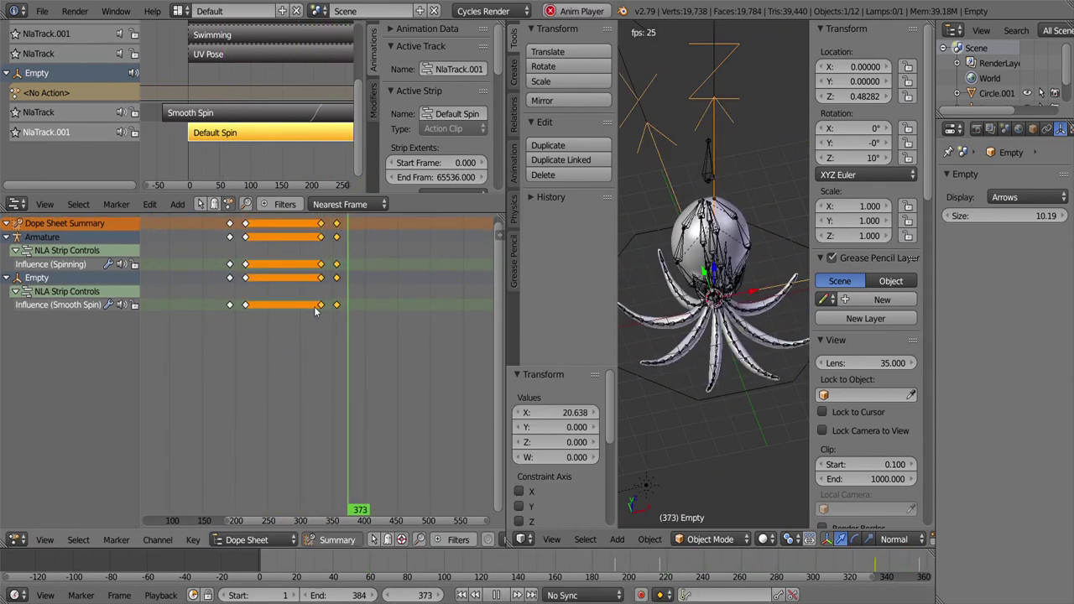
pyautogui.click(308, 317)
pyautogui.press('g')
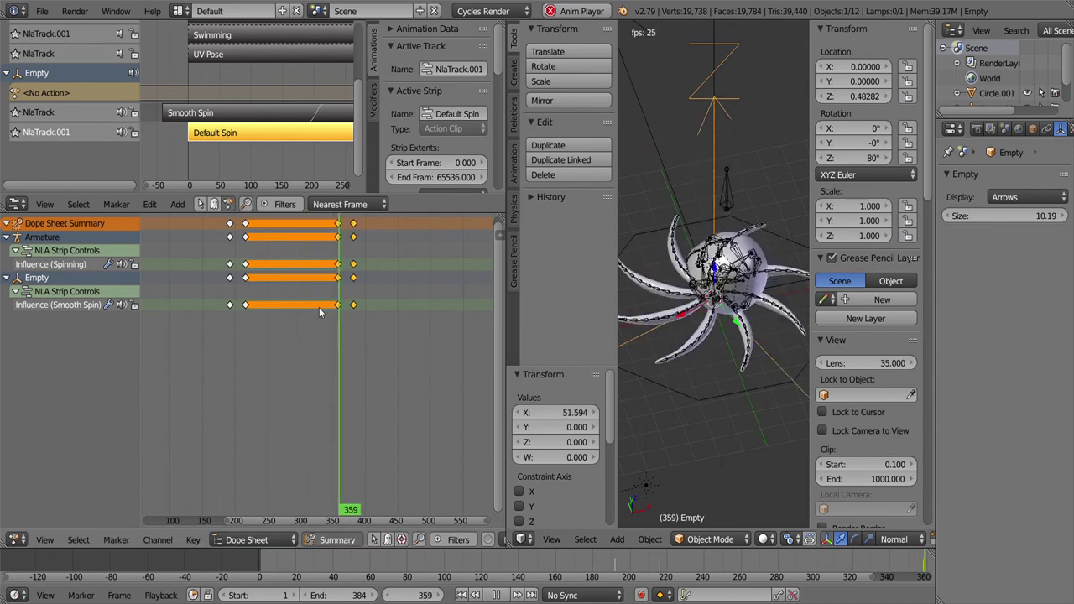
pyautogui.click(329, 305)
# Step: Fine-tune the ending keyframes' position, then stop playback
pyautogui.scroll(3)
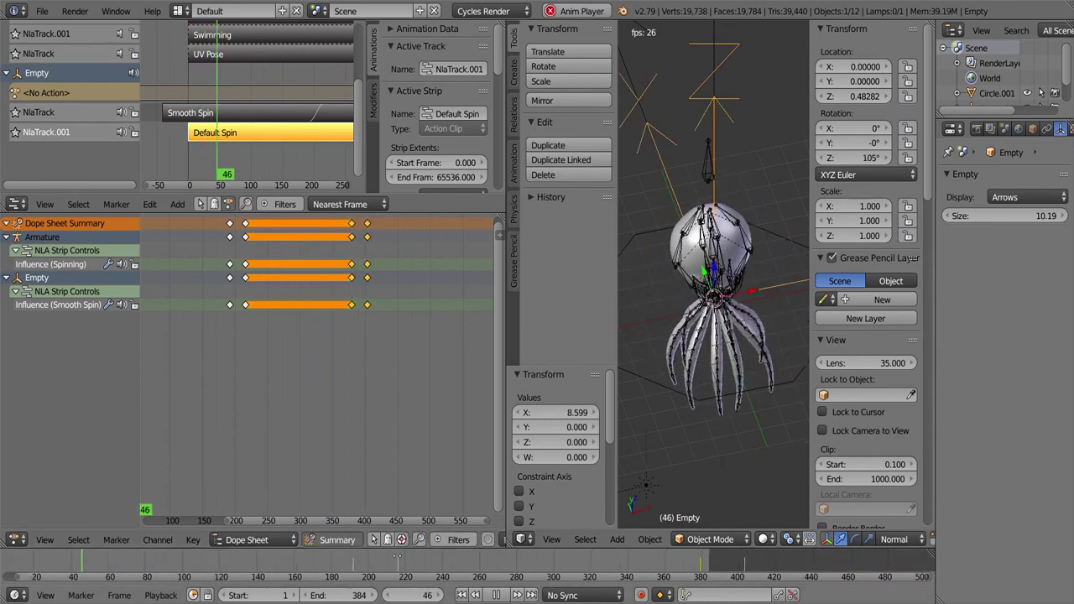
pyautogui.press('g')
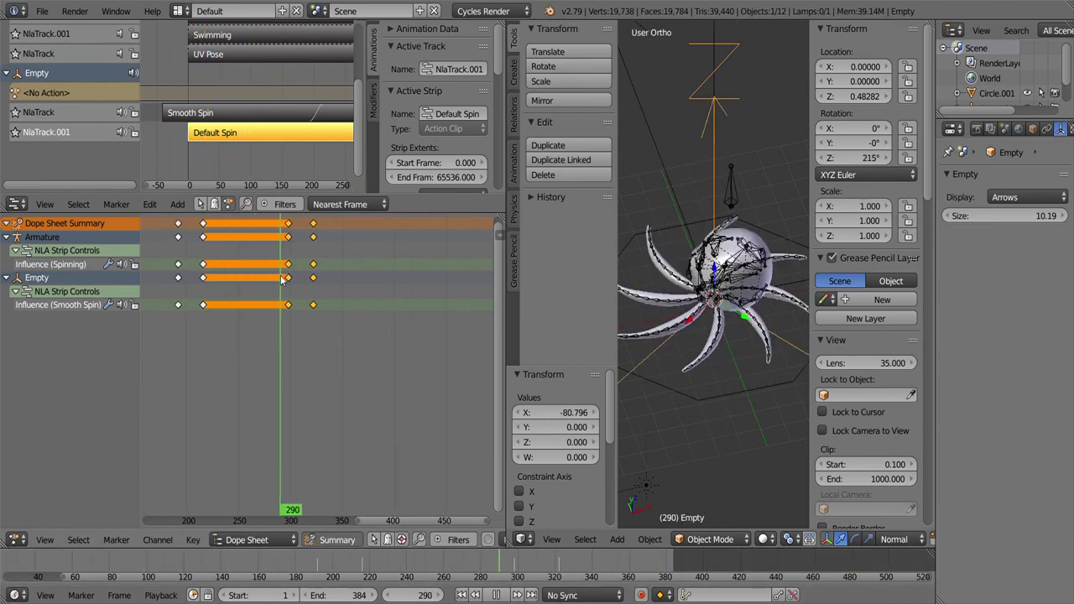
pyautogui.click(303, 281)
pyautogui.press('g')
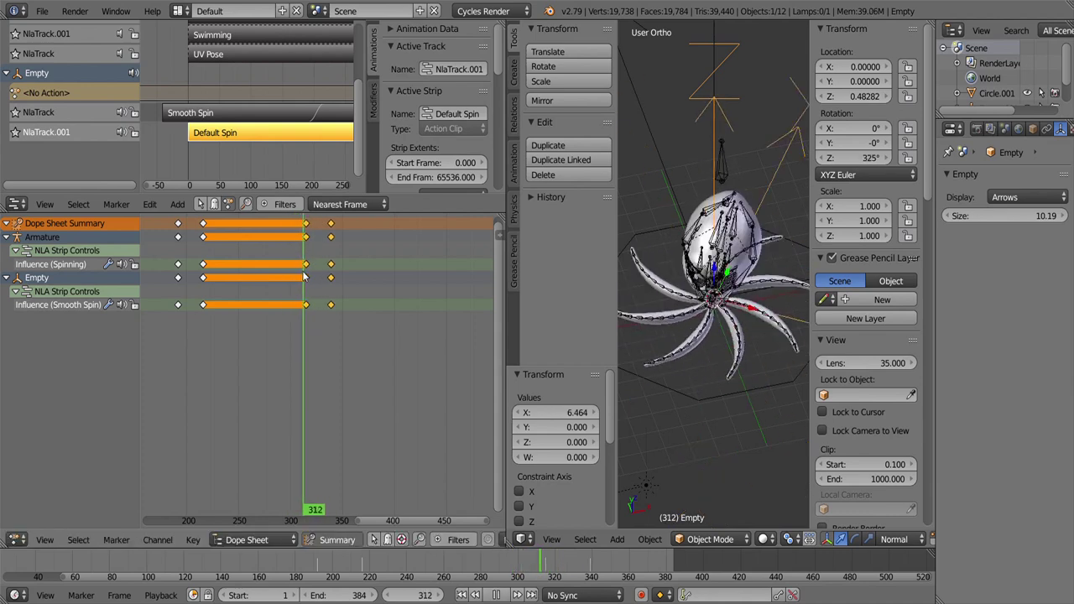
pyautogui.click(311, 277)
pyautogui.moveTo(311, 278); pyautogui.dragTo(307, 280)
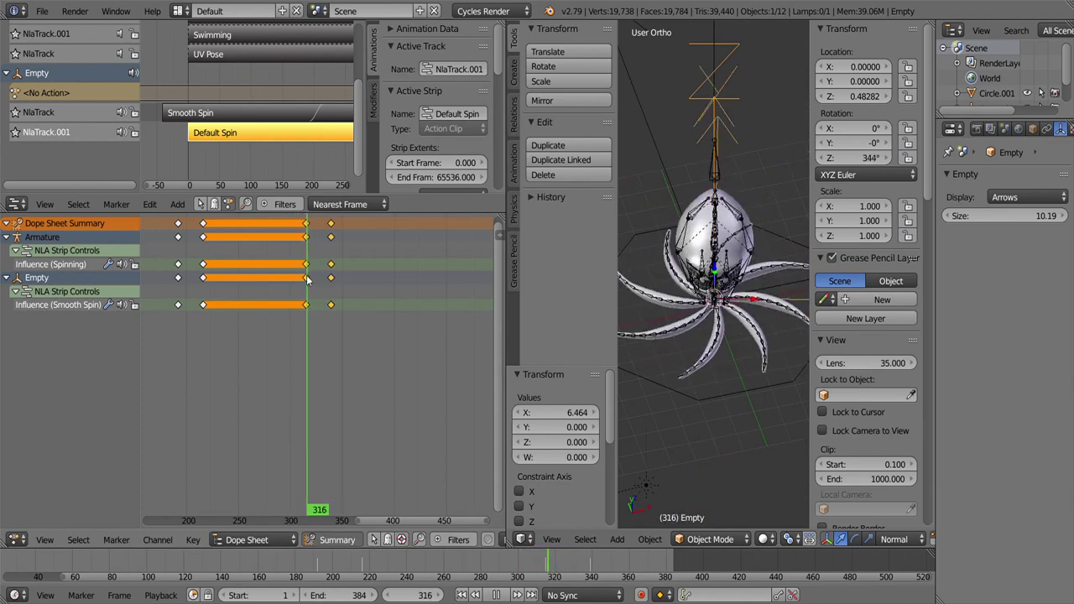
pyautogui.click(501, 595)
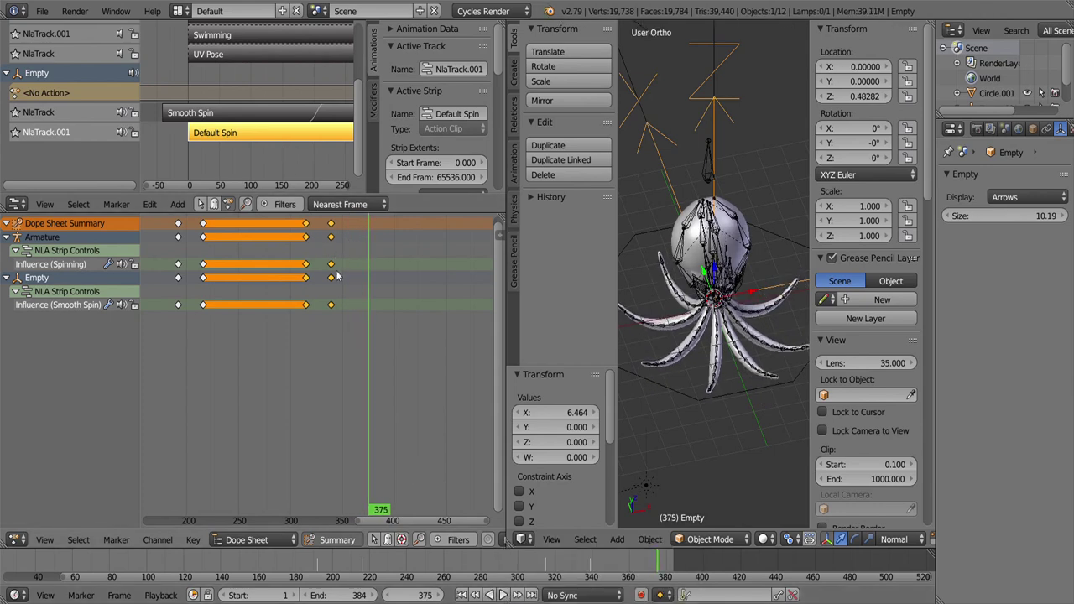
# Step: Scrub through frames around 326–370 to check the spin fade
pyautogui.scroll(3)
pyautogui.moveTo(353, 302); pyautogui.dragTo(358, 296)
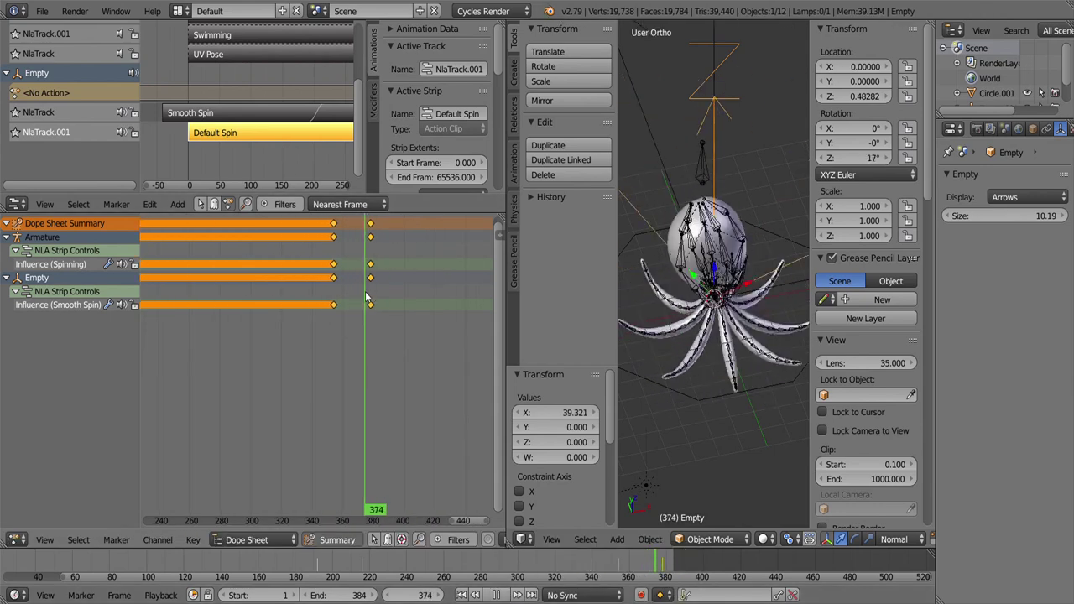
pyautogui.moveTo(637, 136); pyautogui.dragTo(662, 143)
pyautogui.scroll(-3)
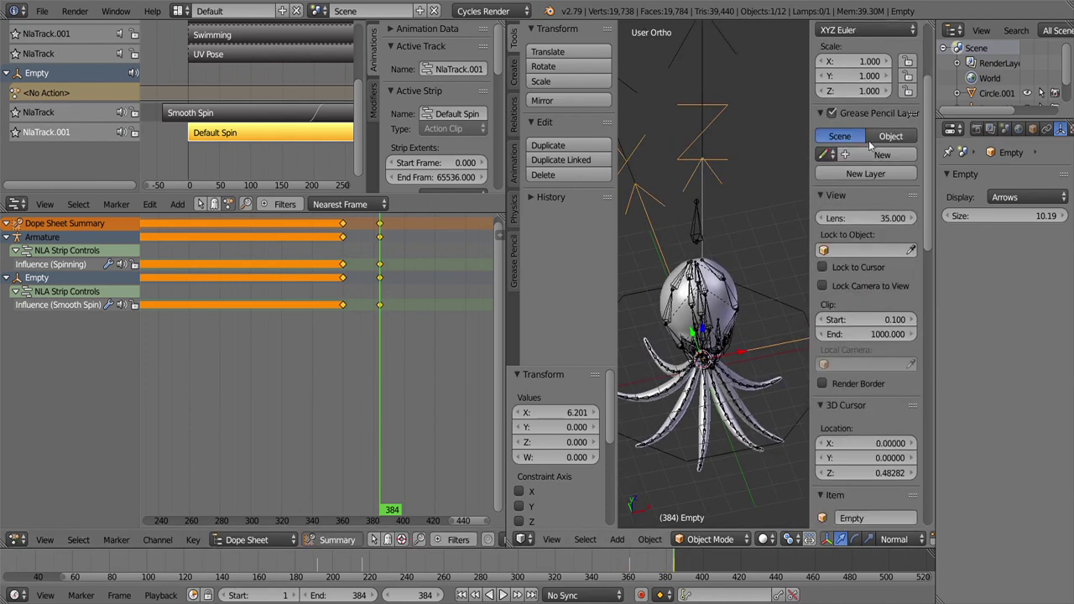
pyautogui.scroll(-3)
pyautogui.scroll(3)
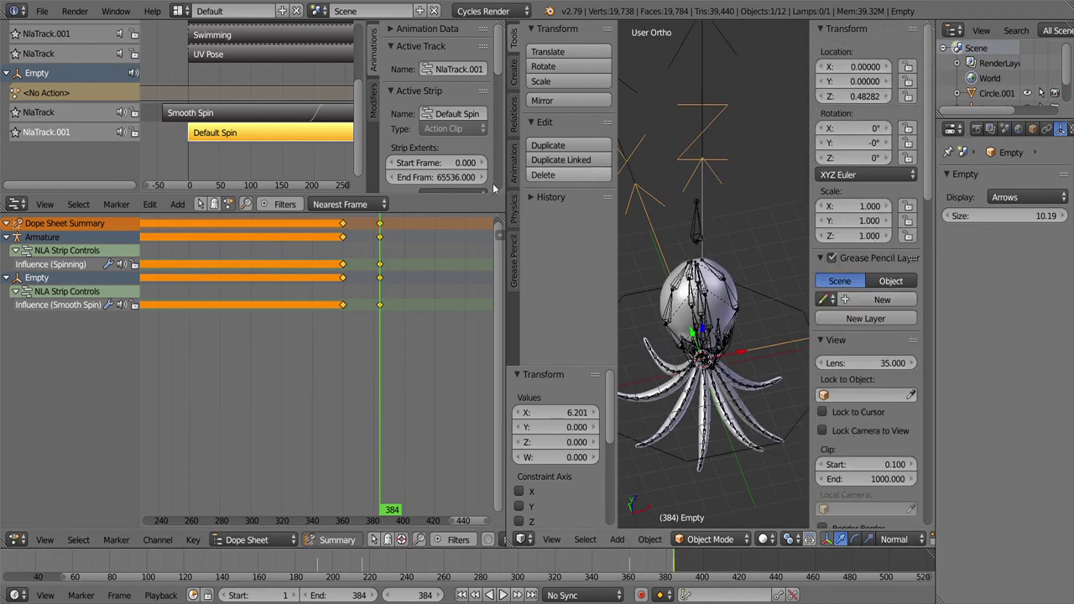
pyautogui.hotkey('shift', 'alt', 'a')
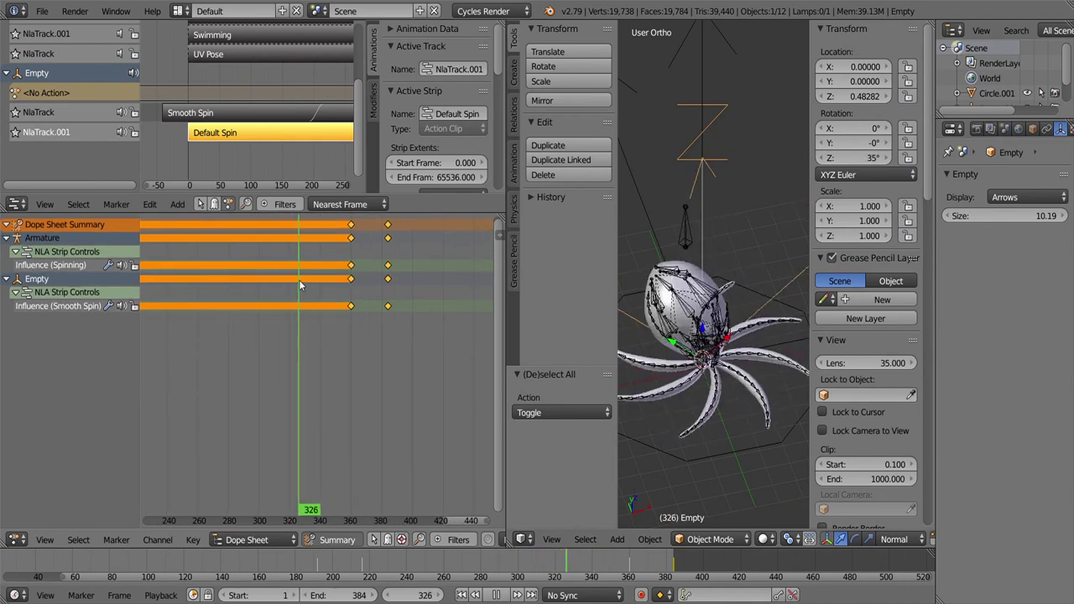
pyautogui.moveTo(299, 279); pyautogui.dragTo(389, 278)
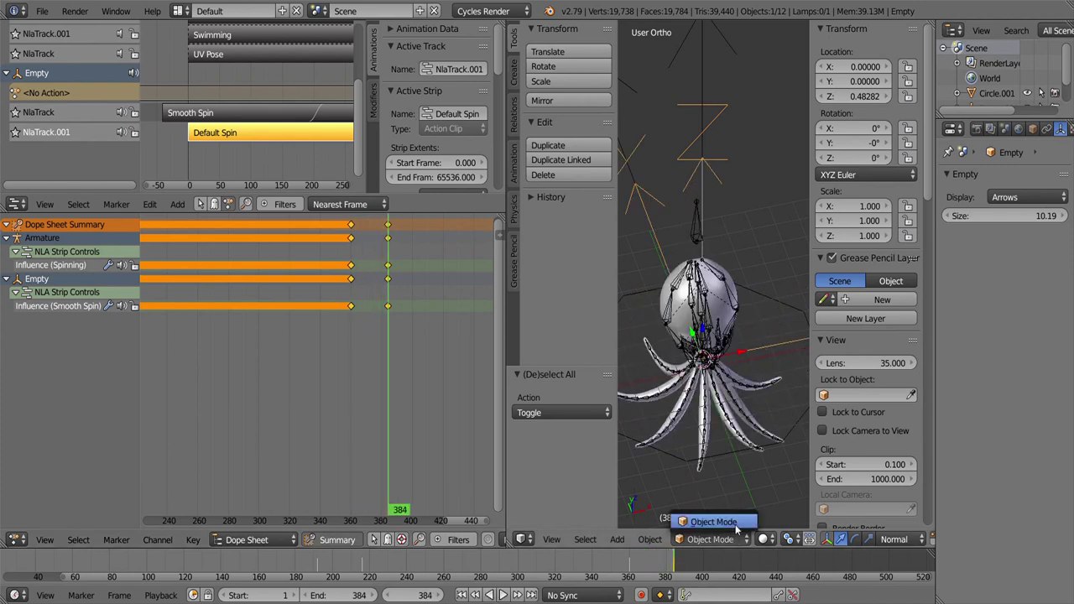
# Step: Edit the Default Spin strip's action and duplicate its frame-0 rotation keys to a later frame
pyautogui.click(171, 210)
pyautogui.click(303, 361)
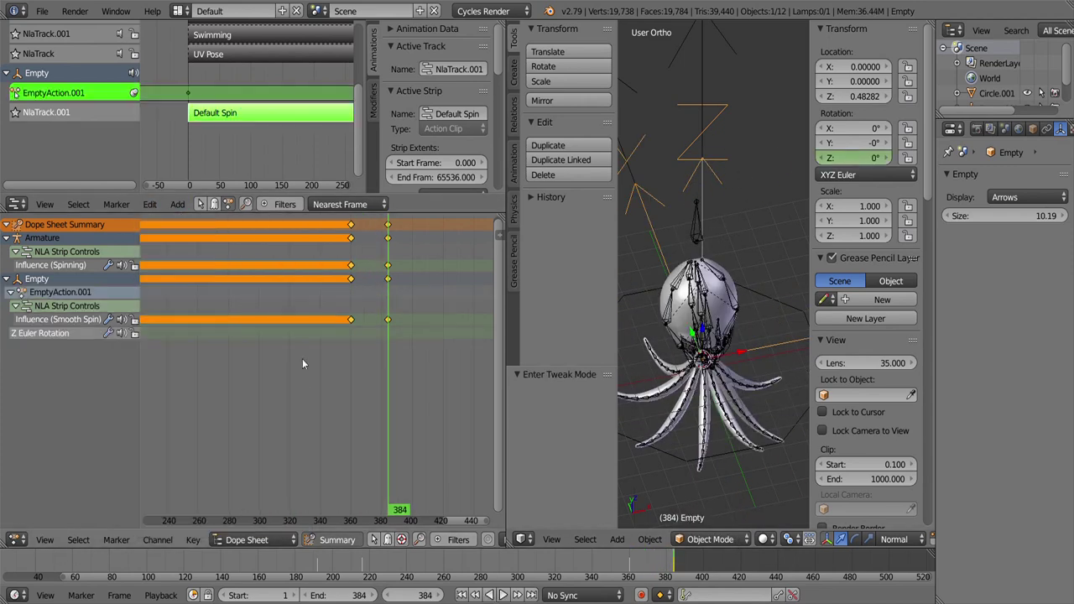
pyautogui.press('a')
pyautogui.scroll(3)
pyautogui.press('a')
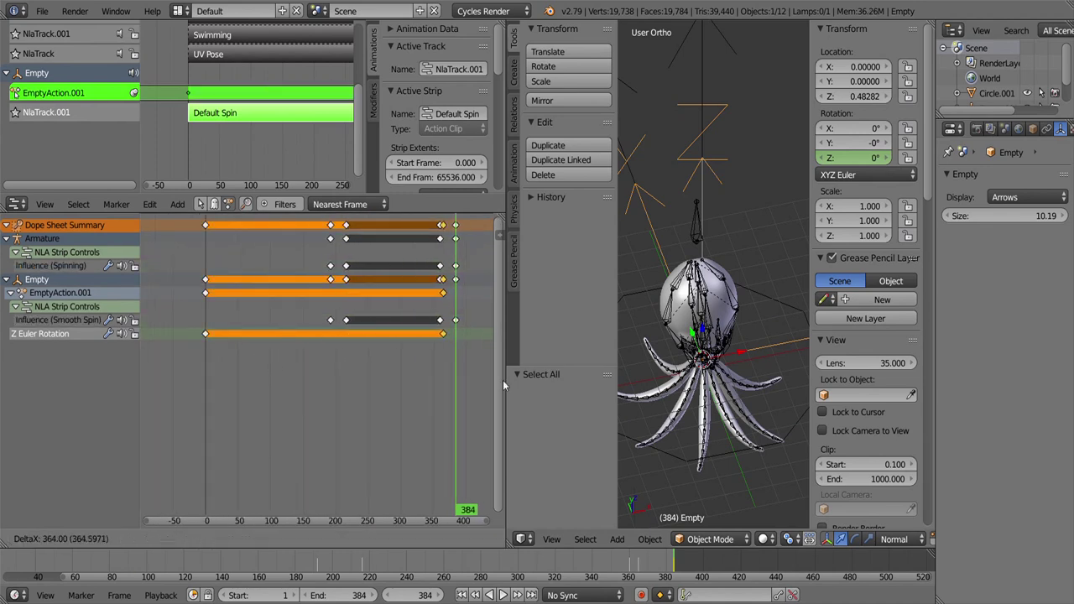
pyautogui.hotkey('ctrl', 'z')
pyautogui.hotkey('shift', 'd')
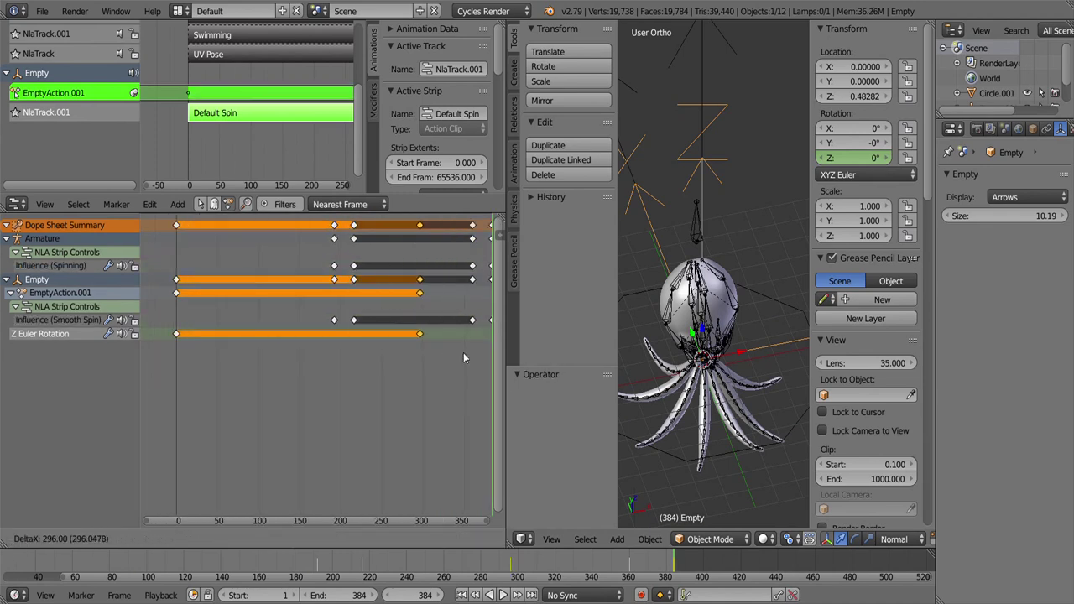
pyautogui.click(378, 341)
pyautogui.scroll(3)
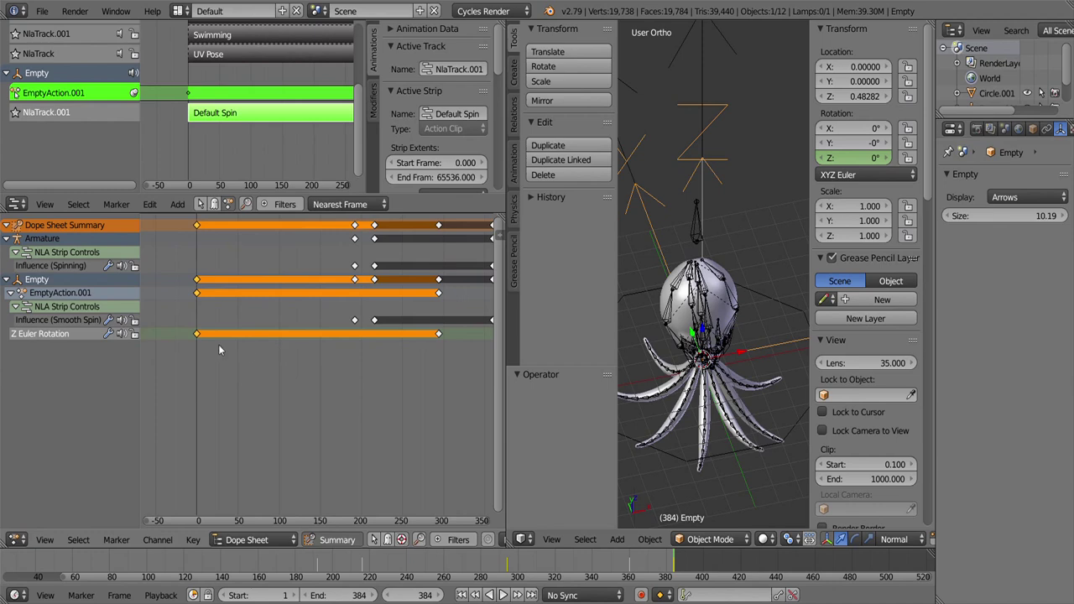
pyautogui.press('a')
pyautogui.hotkey('alt', 'a')
pyautogui.click(308, 349)
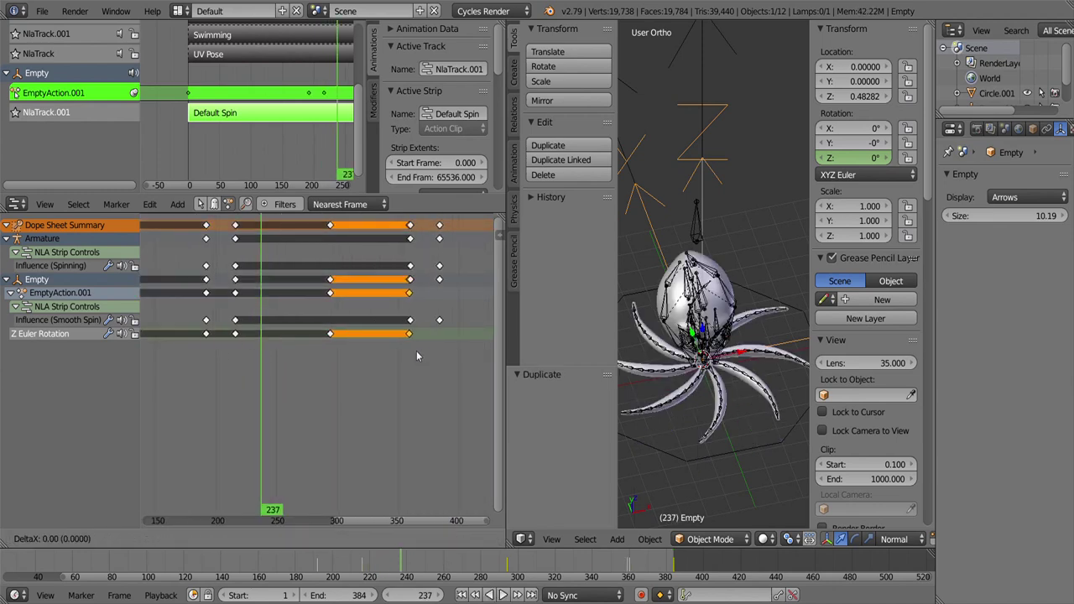
pyautogui.click(450, 354)
pyautogui.click(451, 354)
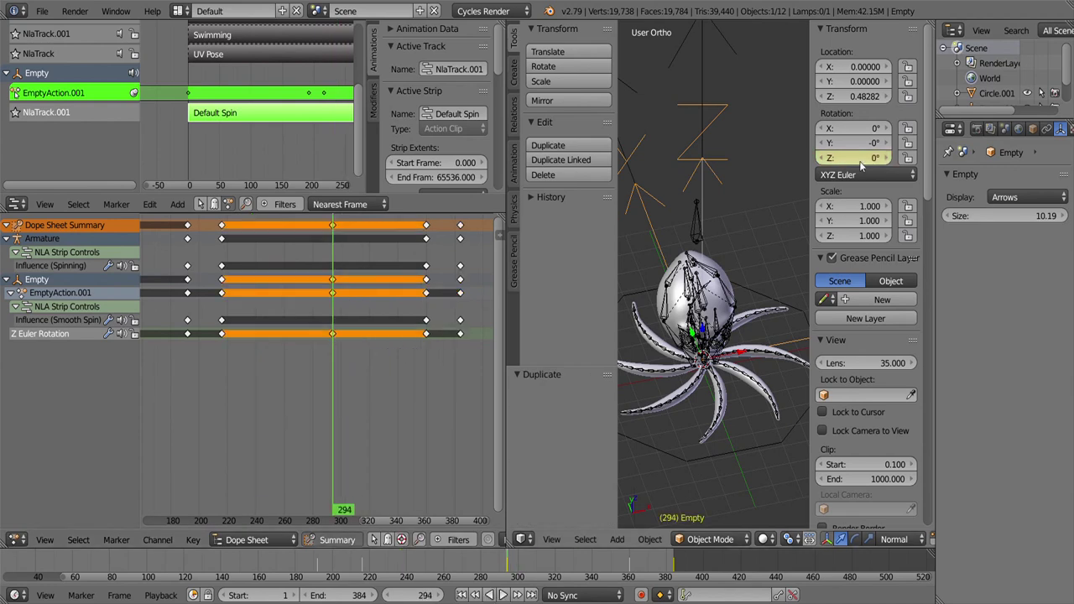
pyautogui.write('360')
# Step: Set the end keyframe's Z rotation to 360°
pyautogui.rightClick(847, 158)
pyautogui.click(425, 347)
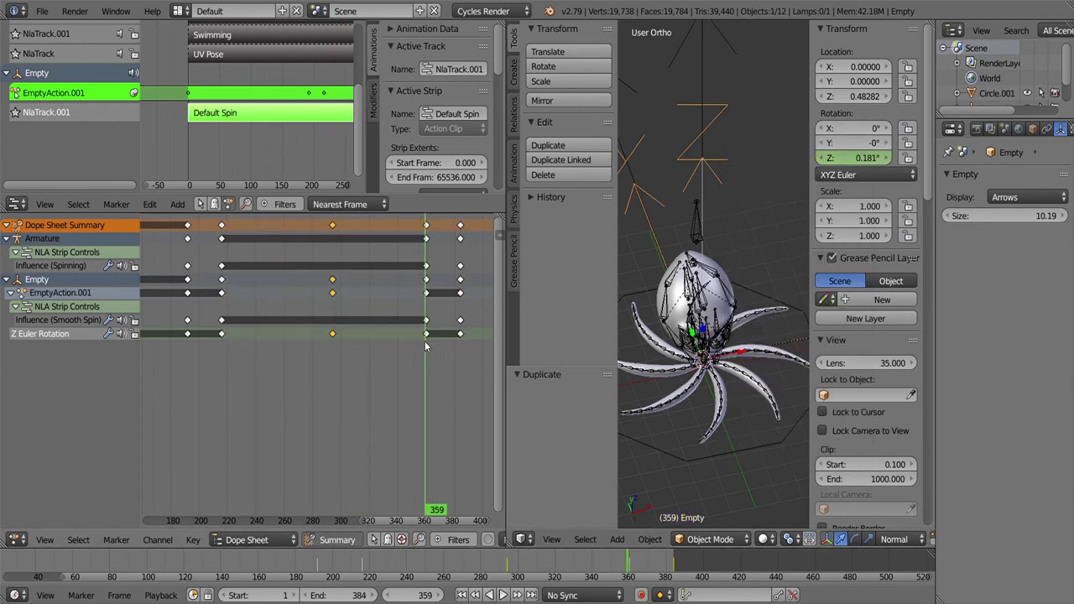
pyautogui.hotkey('alt', 'a')
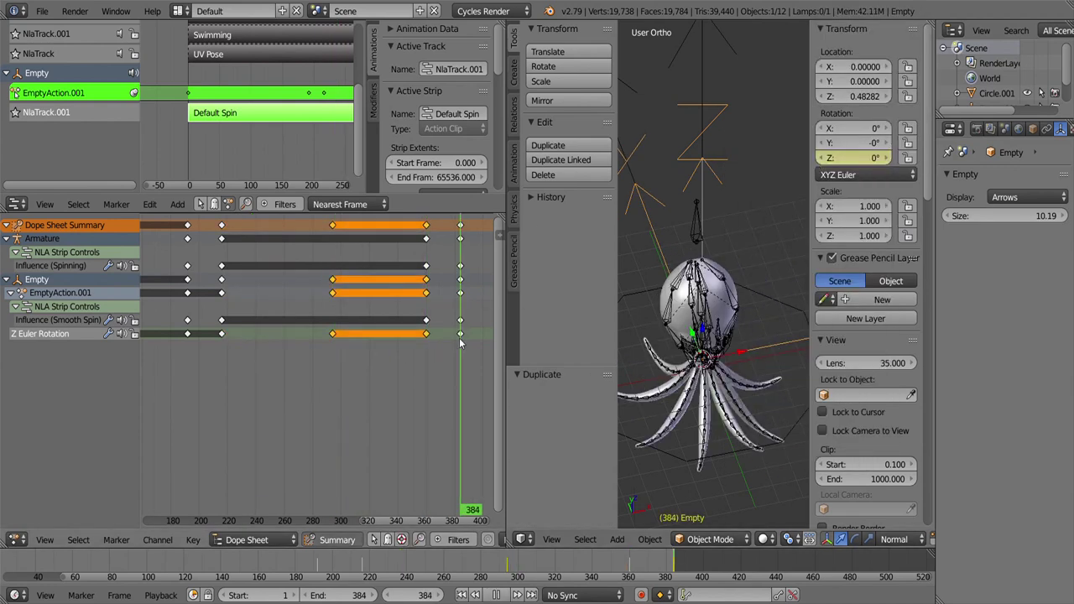
pyautogui.write('360')
pyautogui.press('Return')
# Step: Leave strip tweak mode and play back the animation, orbiting around the spinning octopus
pyautogui.click(150, 204)
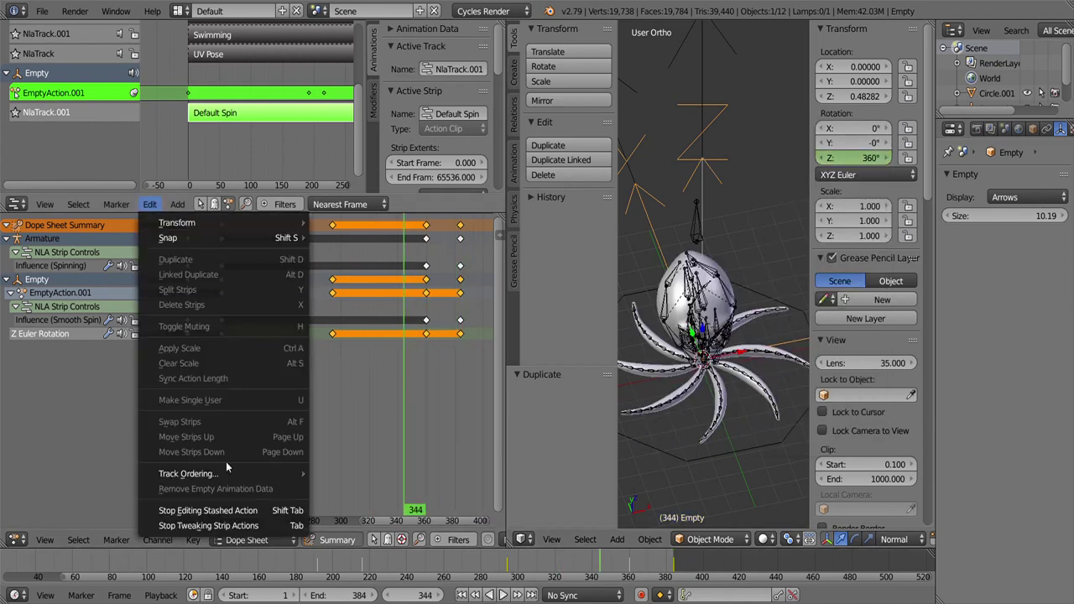
pyautogui.click(227, 526)
pyautogui.hotkey('alt', 'a')
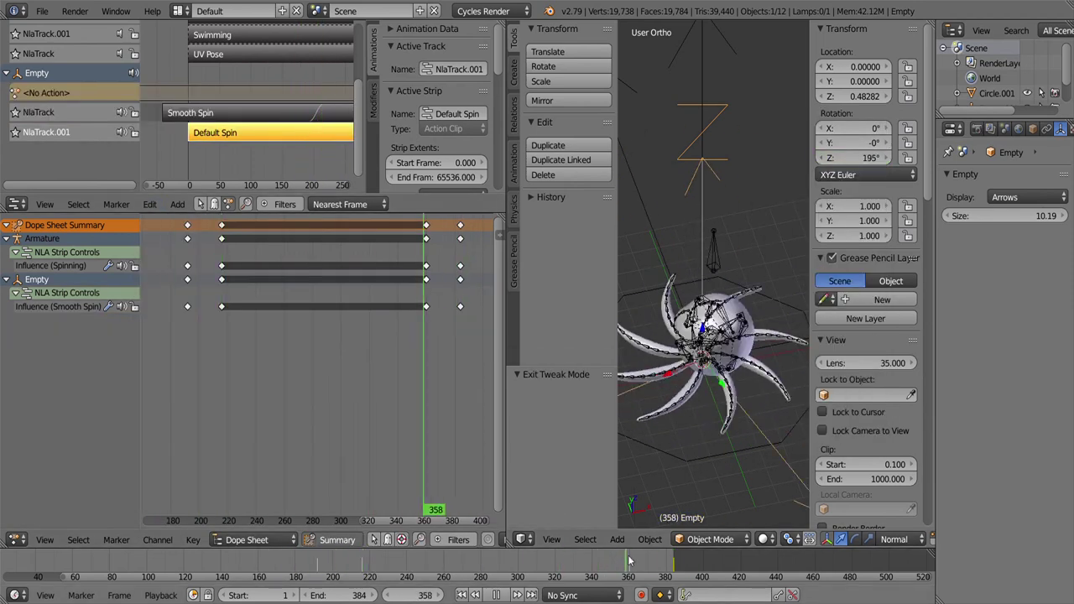
pyautogui.moveTo(705, 336); pyautogui.dragTo(711, 378)
pyautogui.hotkey('alt', 'a')
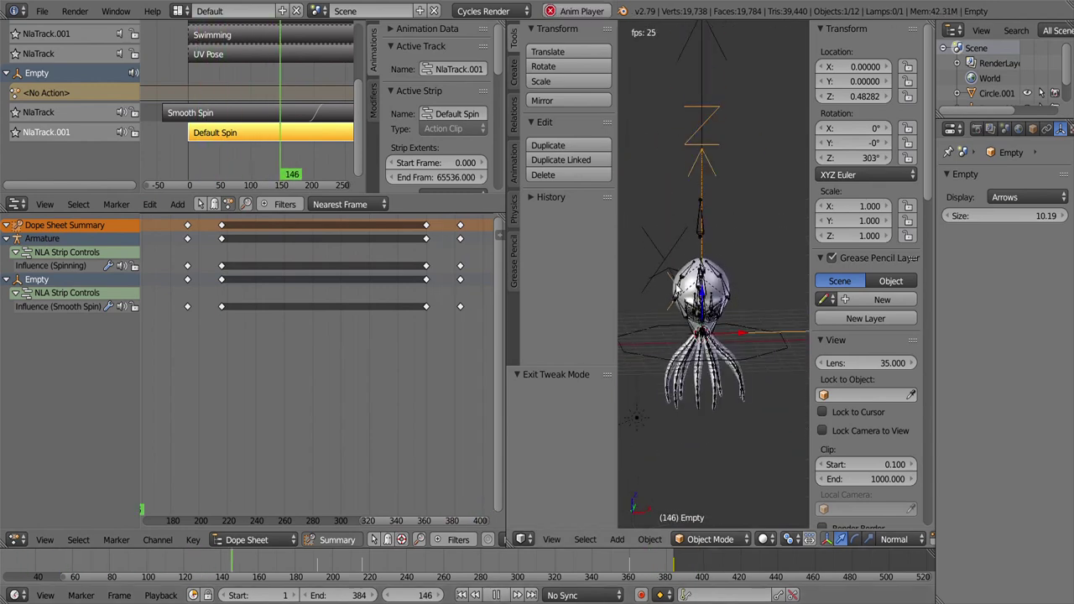
pyautogui.moveTo(680, 215); pyautogui.dragTo(681, 277)
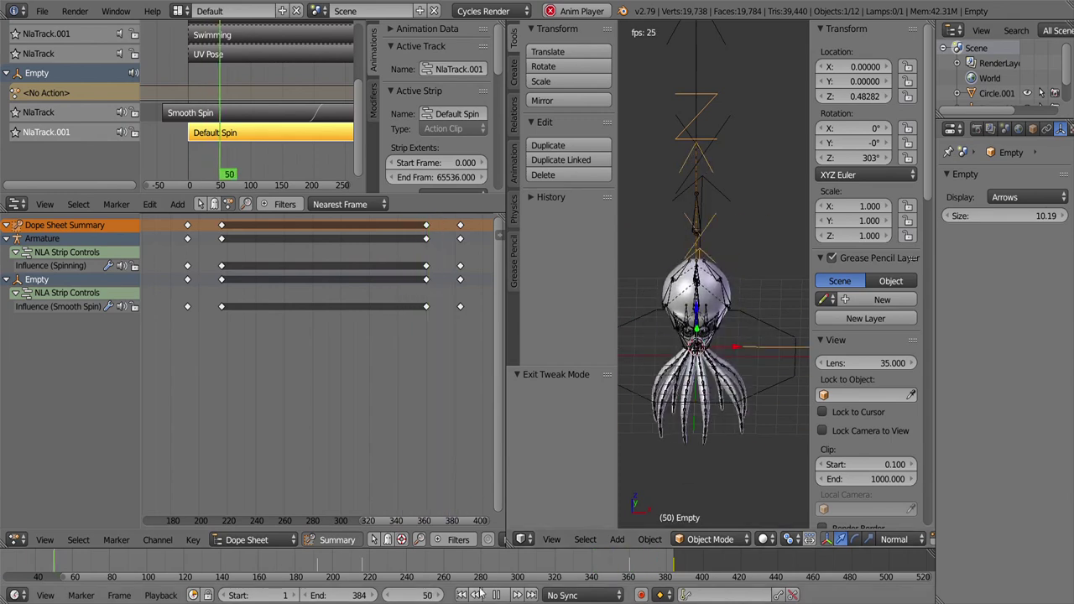
pyautogui.hotkey('alt', 'a')
# Step: Try shifting the spin keyframes 12 frames earlier, then undo the shift
pyautogui.click(428, 297)
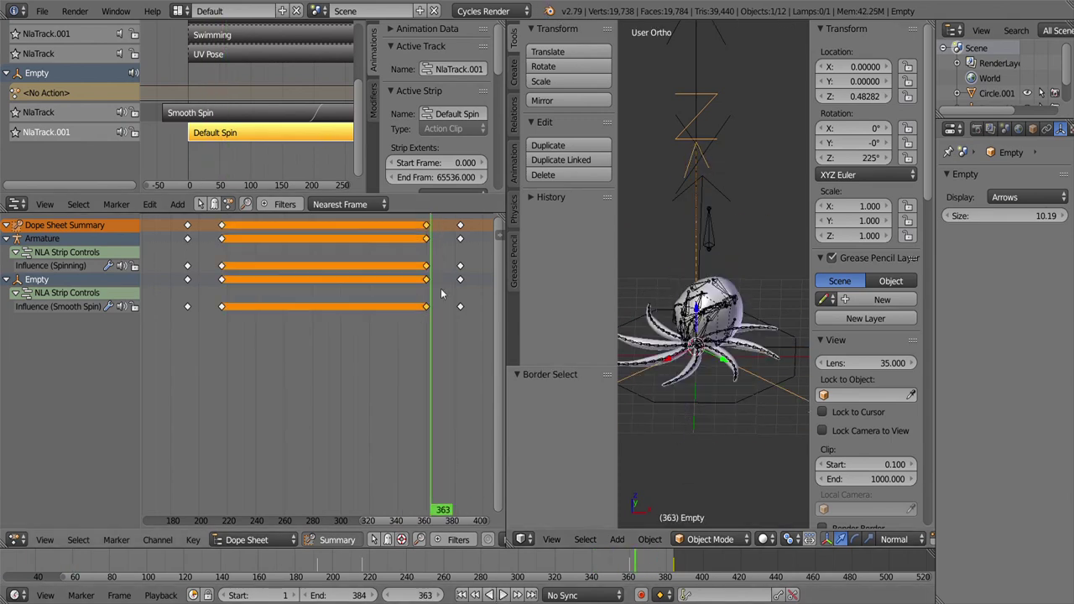
pyautogui.press('g')
pyautogui.click(425, 292)
pyautogui.click(502, 595)
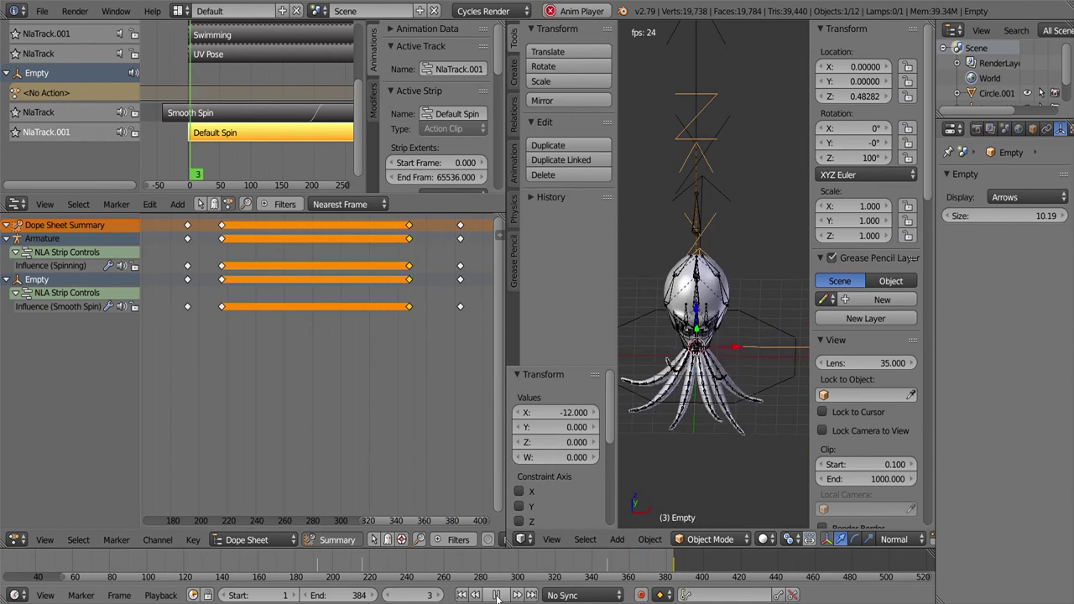
pyautogui.click(500, 595)
pyautogui.hotkey('ctrl', 'z')
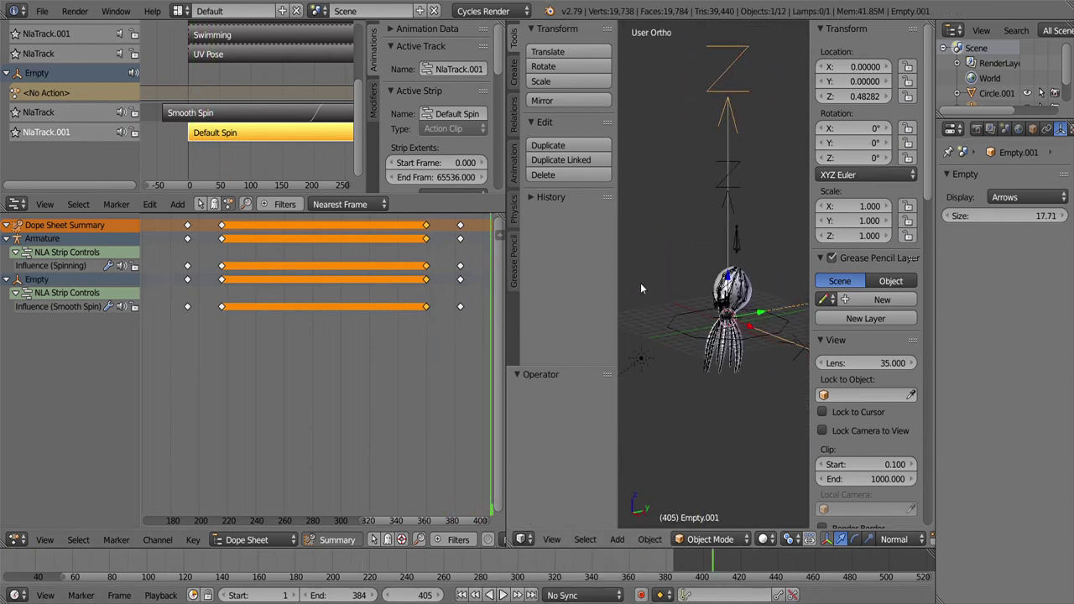
# Step: Tilt the new empty and rotate it around the Z axis
pyautogui.moveTo(684, 286); pyautogui.dragTo(645, 342)
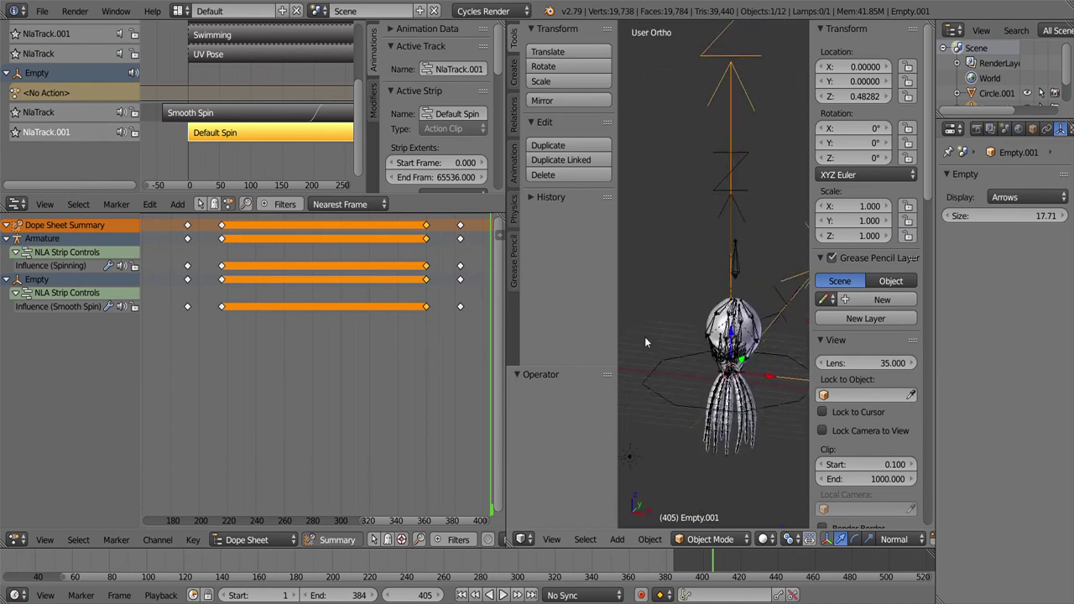
pyautogui.click(723, 240)
pyautogui.press('r')
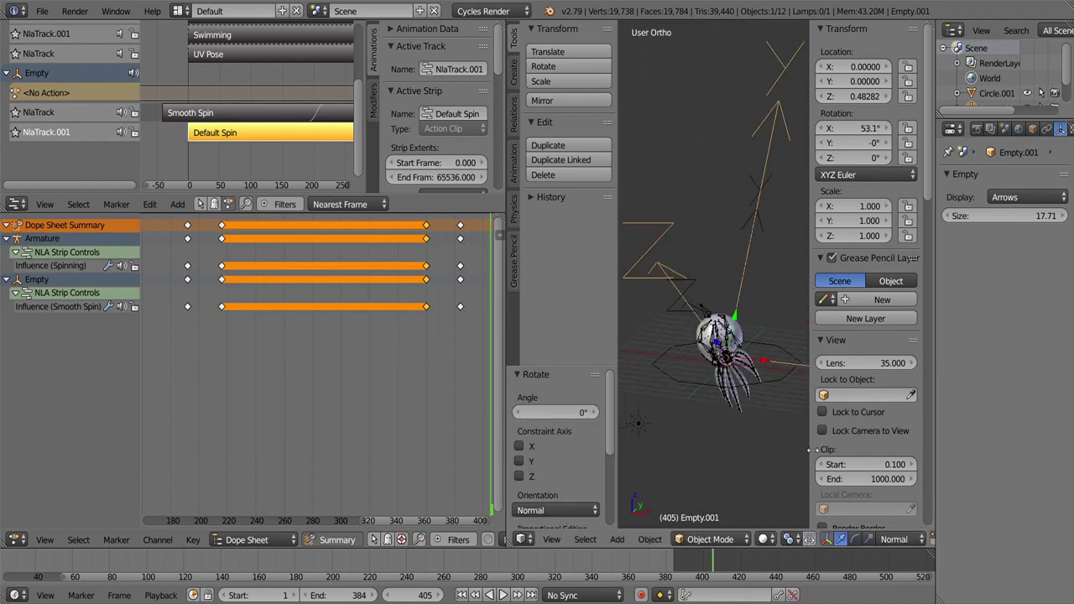
pyautogui.press('r')
pyautogui.press('y')
pyautogui.press('y')
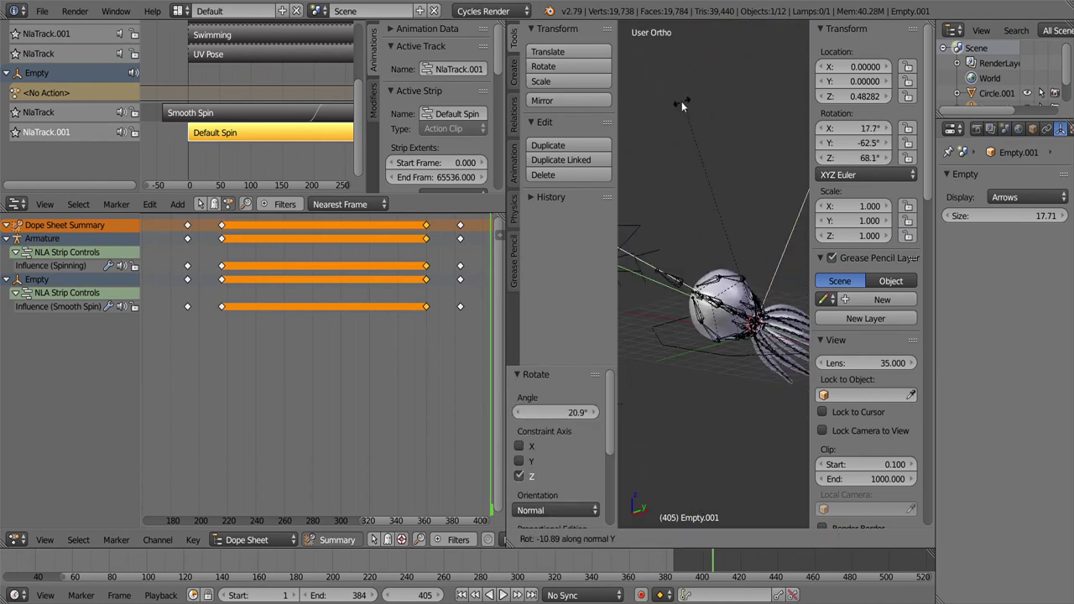
pyautogui.press('z')
pyautogui.click(721, 478)
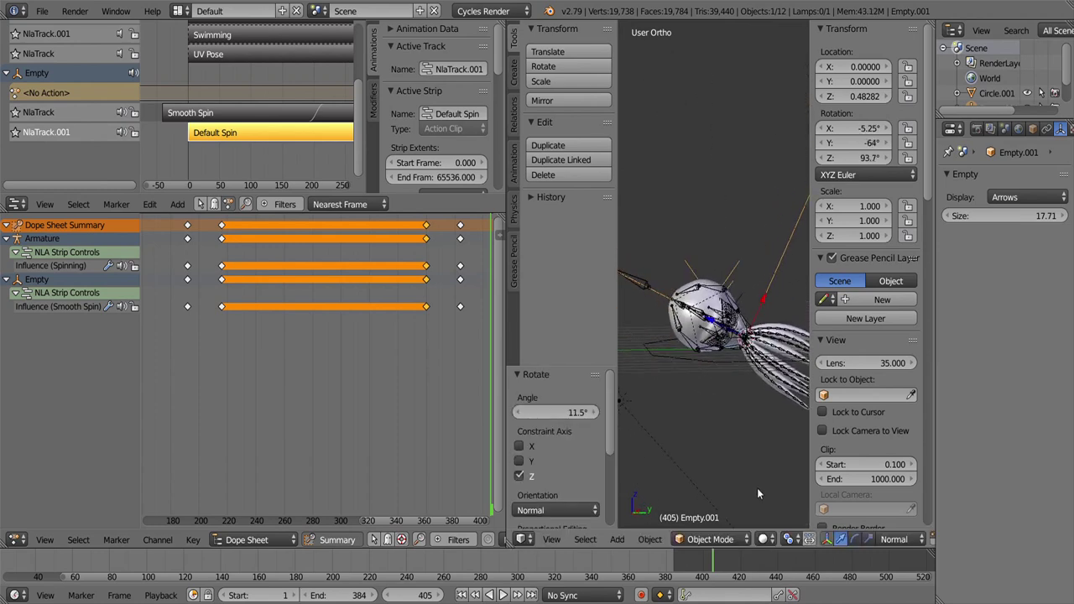
# Step: Insert LocRotScale keyframes on the empty at two frames, around frame 216 and later
pyautogui.click(316, 517)
pyautogui.moveTo(316, 566); pyautogui.dragTo(363, 566)
pyautogui.press('i')
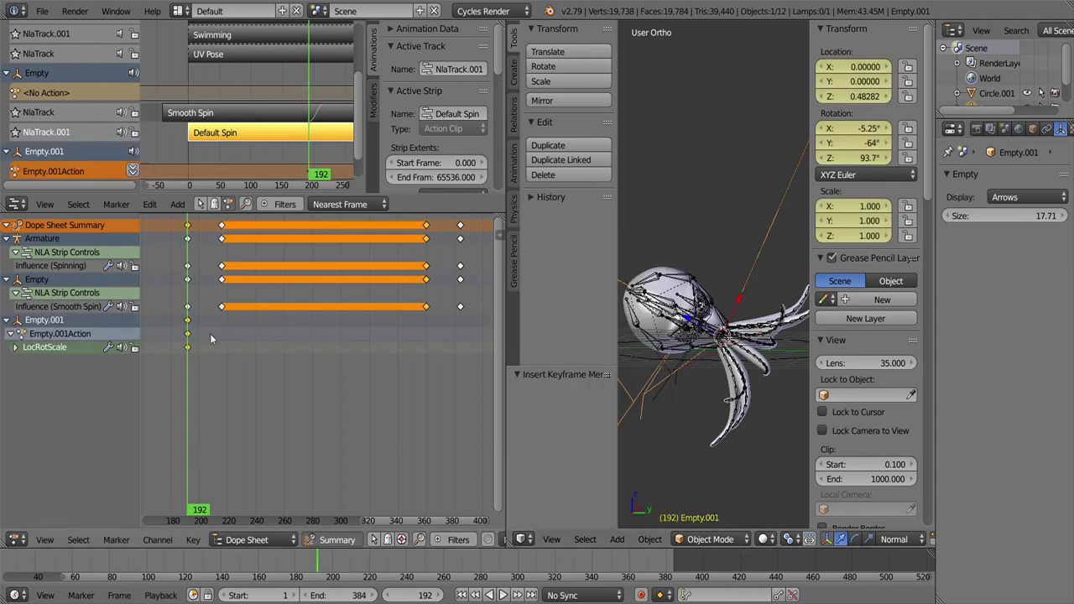
pyautogui.click(609, 262)
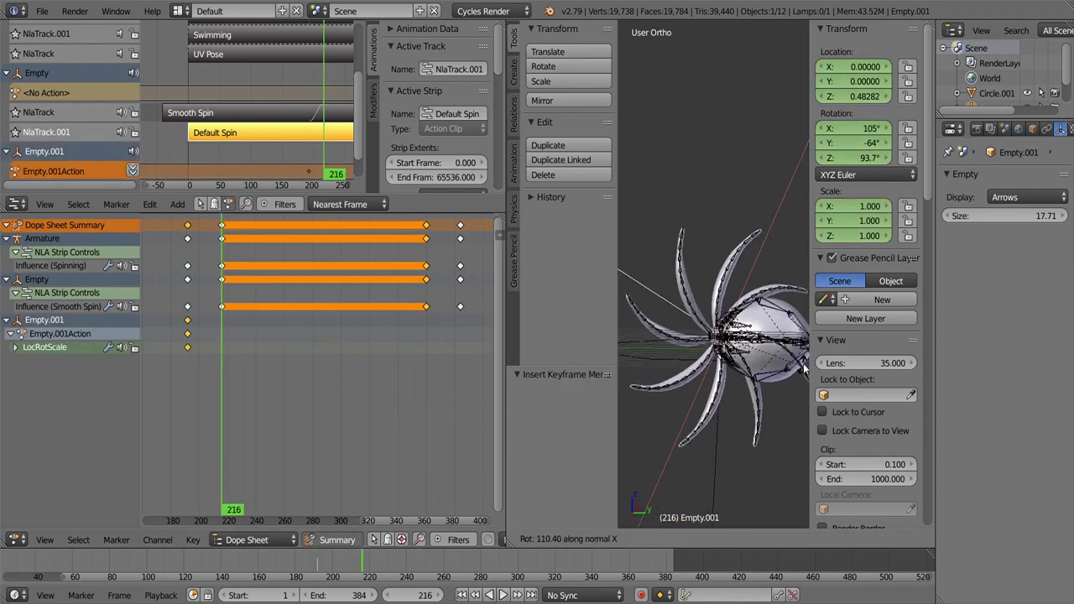
pyautogui.press('Return')
pyautogui.press('i')
pyautogui.click(185, 333)
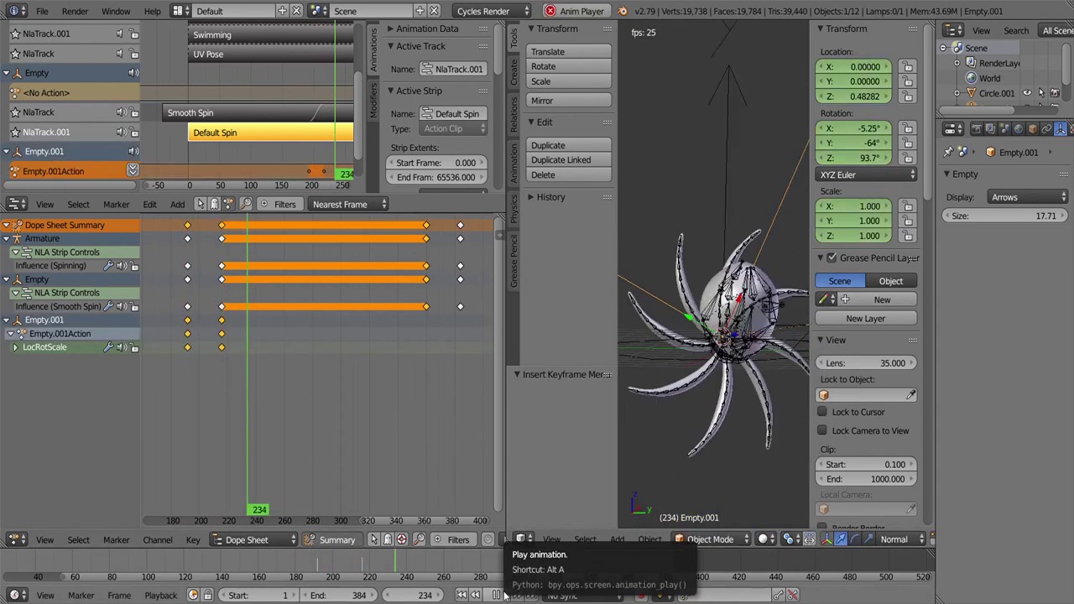
# Step: Duplicate the empty's keyframes to around frame 384 and play the animation to check
pyautogui.click(496, 595)
pyautogui.moveTo(210, 312); pyautogui.dragTo(235, 352)
pyautogui.hotkey('shift', 'd')
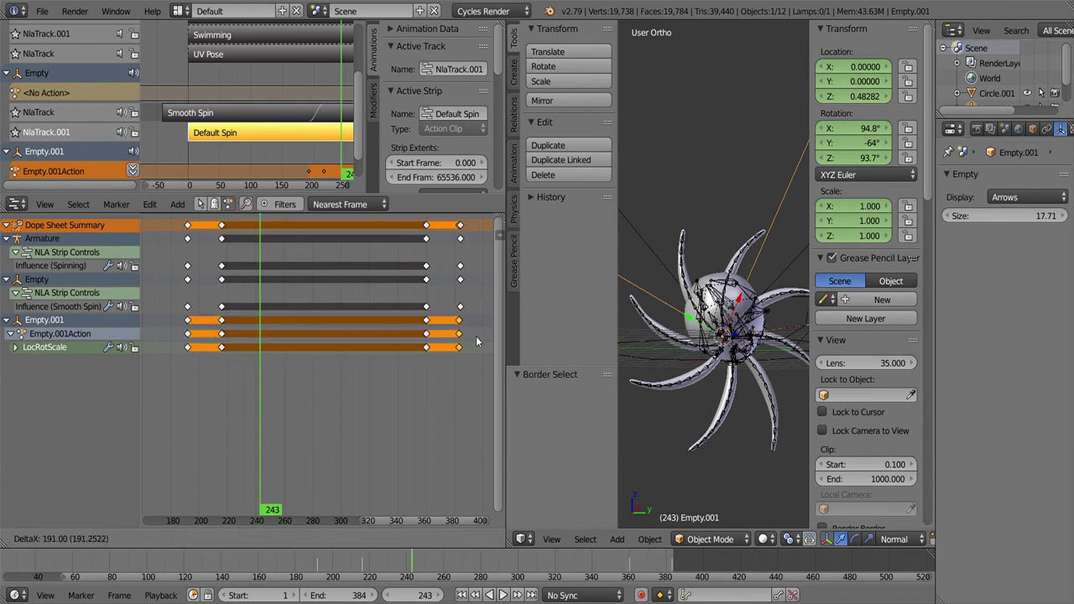
pyautogui.click(476, 341)
pyautogui.hotkey('alt', 'a')
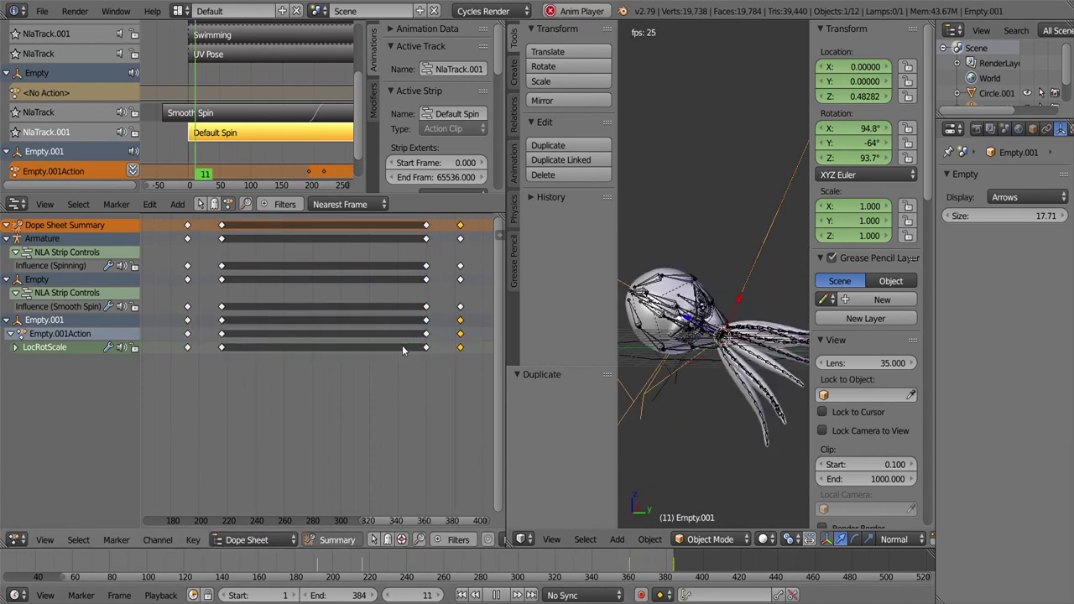
pyautogui.hotkey('shift', 'a')
# Step: Add a camera, align it to the view, and fly it into place framing the octopus
pyautogui.click(594, 378)
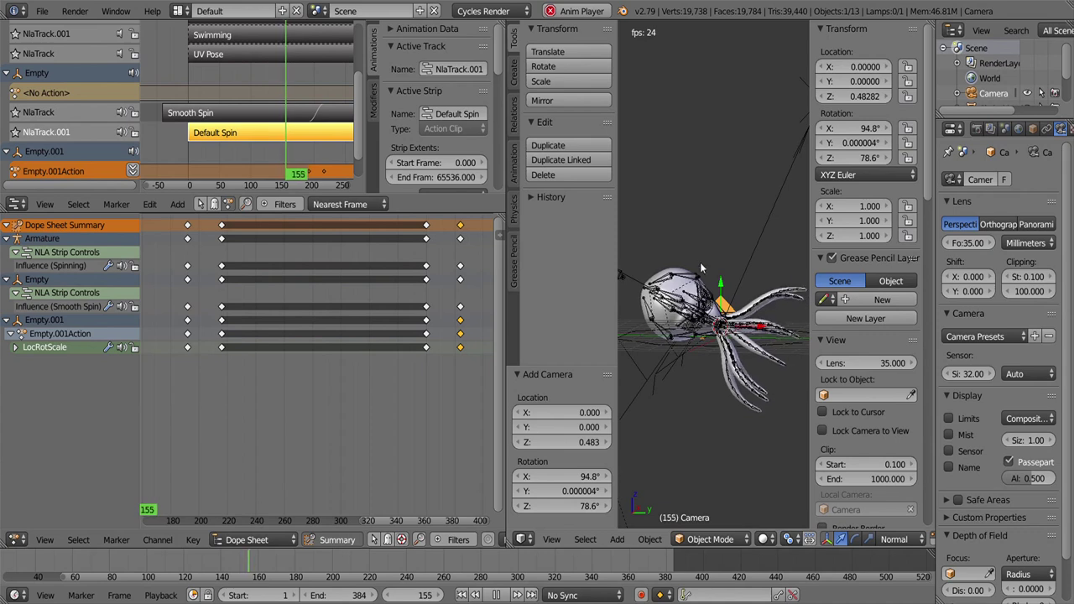
pyautogui.press('ctrl+alt+KP_0')
pyautogui.hotkey('shift', 'f')
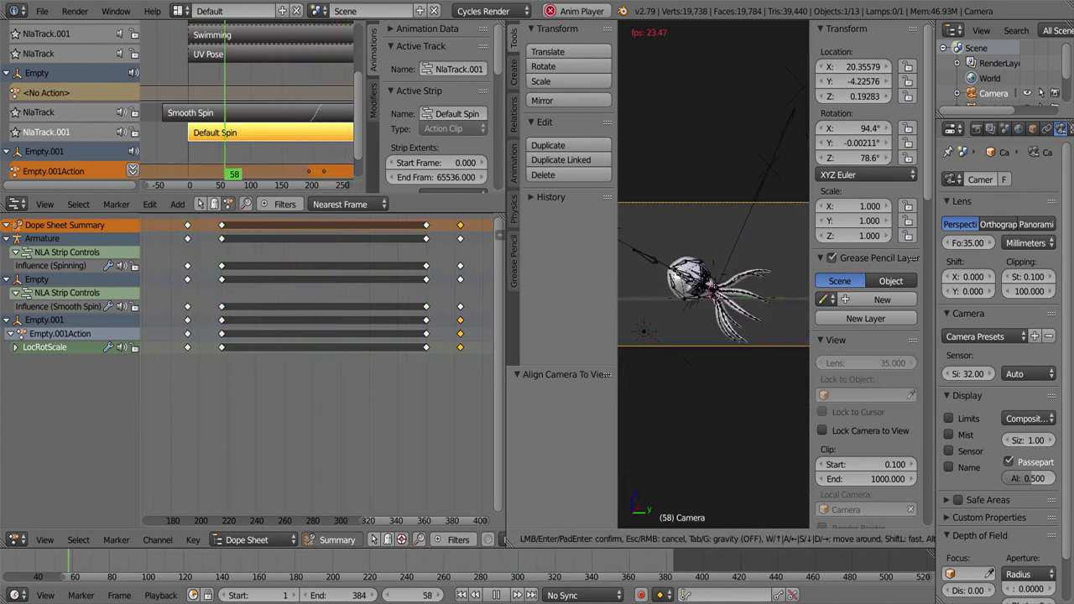
pyautogui.moveTo(506, 335); pyautogui.dragTo(338, 336)
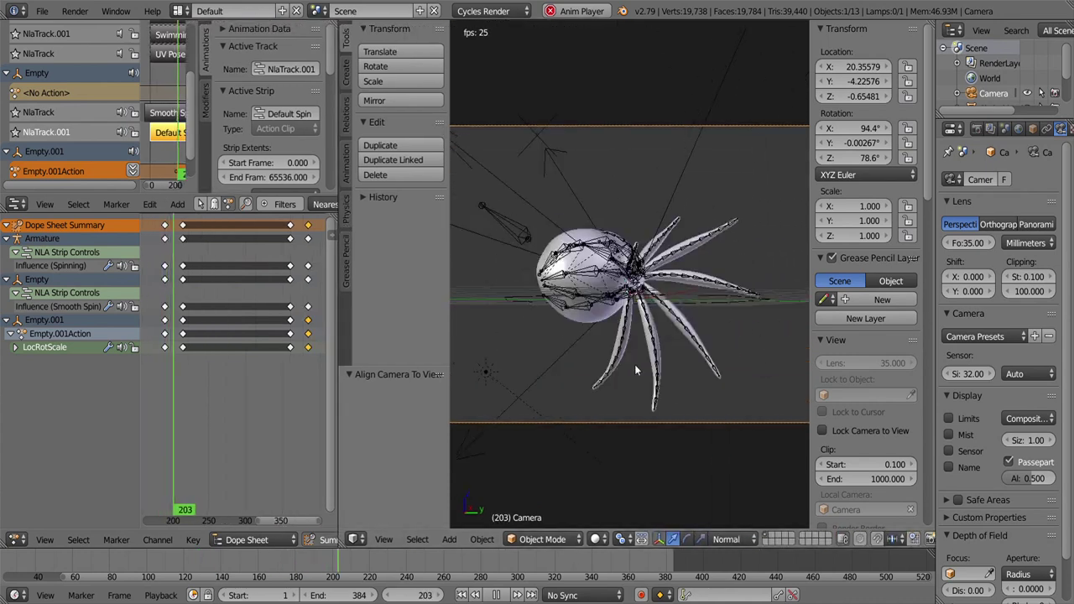
pyautogui.scroll(3)
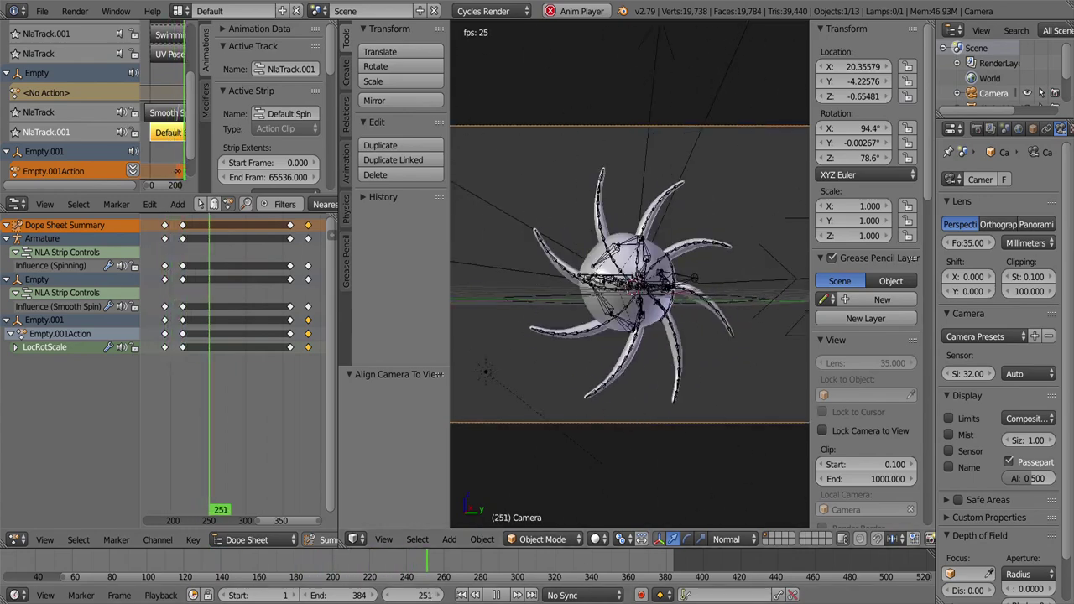
pyautogui.hotkey('alt', 'a')
# Step: Save the blend file with File > Save As
pyautogui.click(42, 11)
pyautogui.click(110, 142)
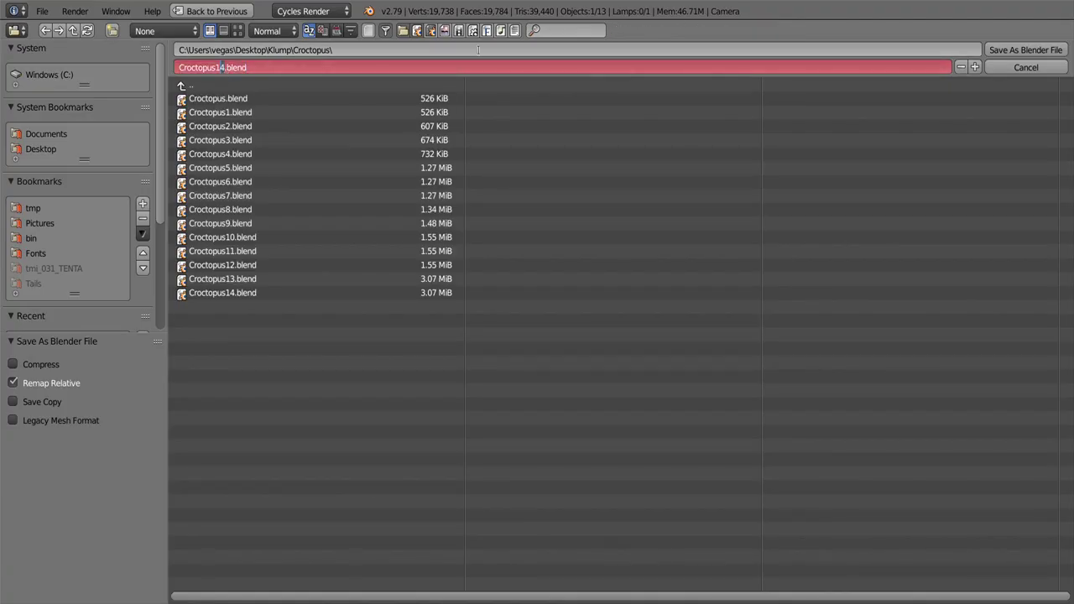
pyautogui.press('Return')
pyautogui.moveTo(664, 300); pyautogui.dragTo(651, 283)
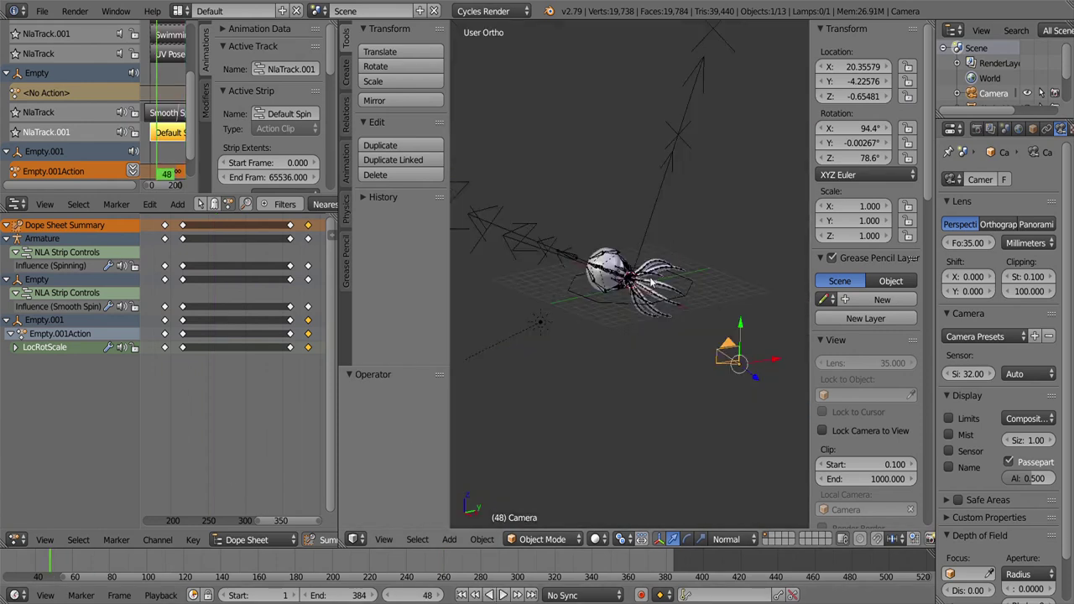
# Step: Add a plain-axes empty at the centre and show its Object properties to name it Origin
pyautogui.hotkey('shift', 'a')
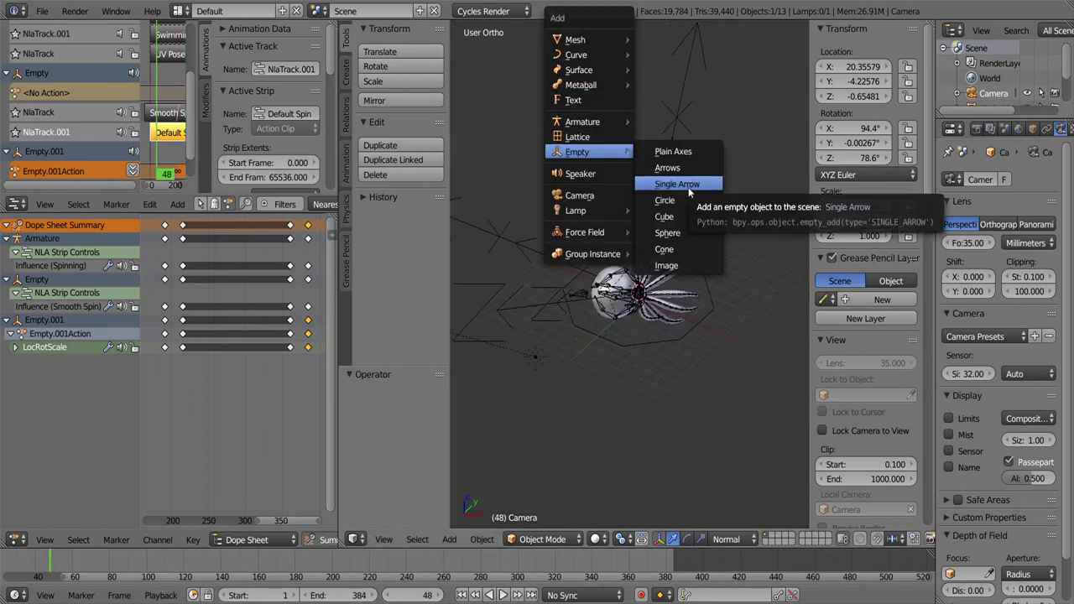
pyautogui.click(673, 151)
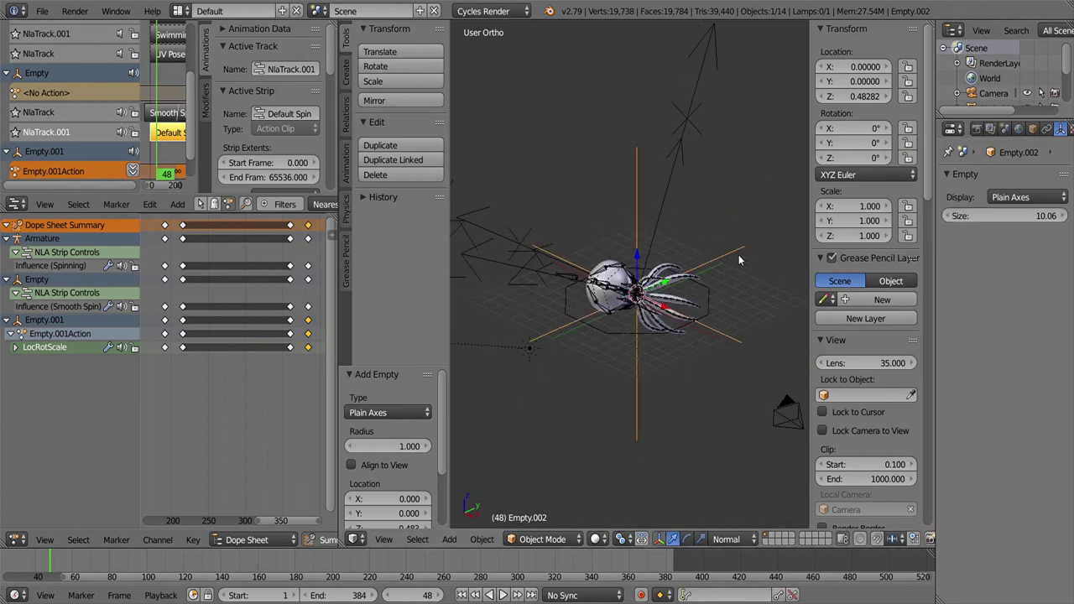
pyautogui.click(950, 128)
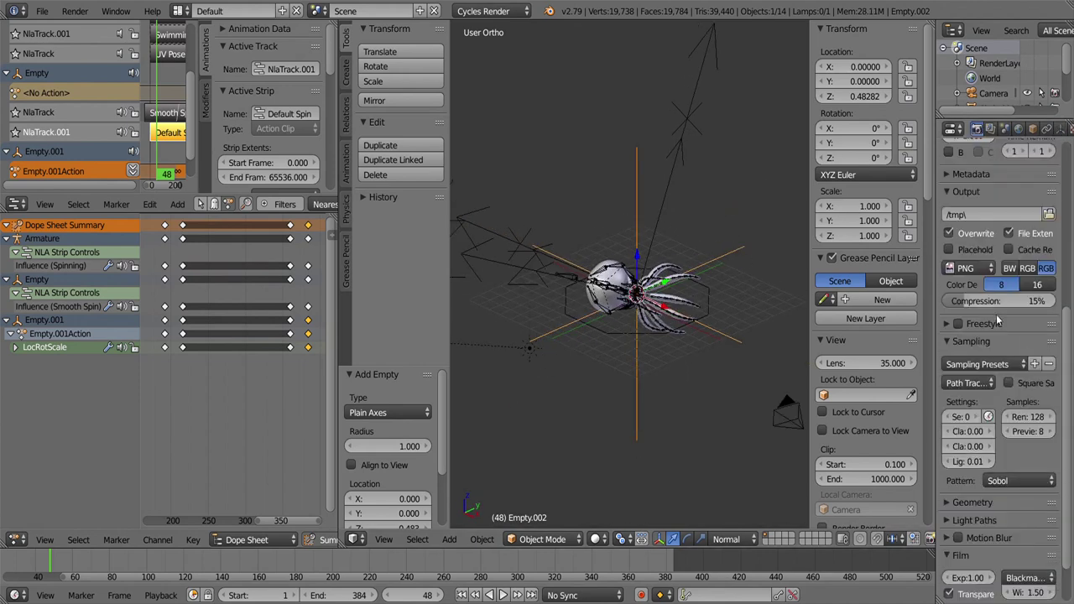
pyautogui.click(1032, 129)
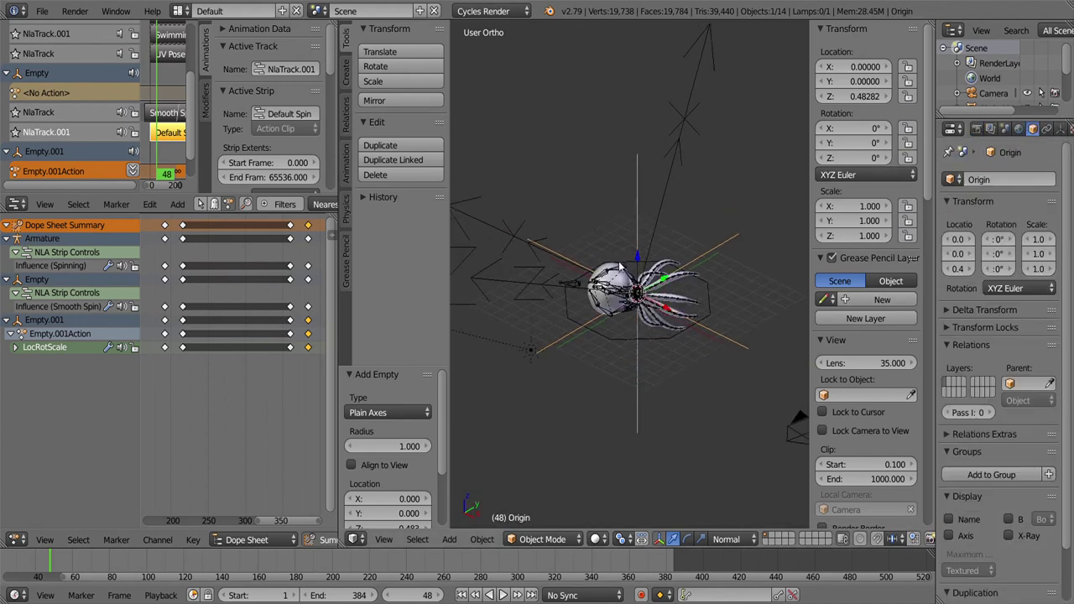
# Step: Select the octopus body mesh Circle and display its Material.001 nodes
pyautogui.rightClick(619, 261)
pyautogui.rightClick(618, 261)
pyautogui.scroll(3)
pyautogui.hotkey('shift', 'F3')
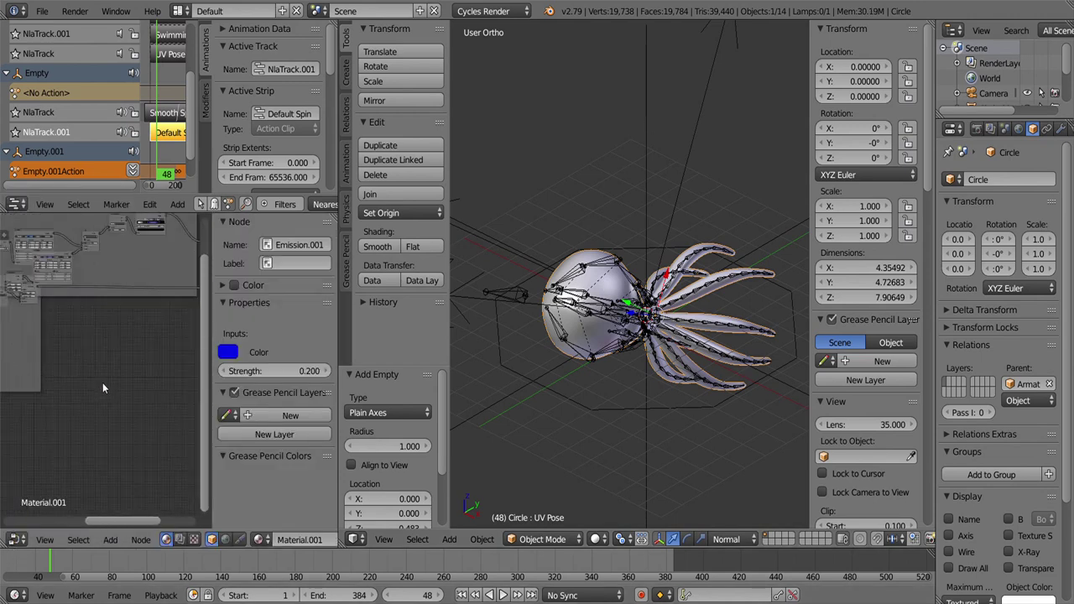
# Step: Add an Emission shader linked into the material and turn on the rendered preview
pyautogui.press('Home')
pyautogui.click(110, 540)
pyautogui.moveTo(132, 476)
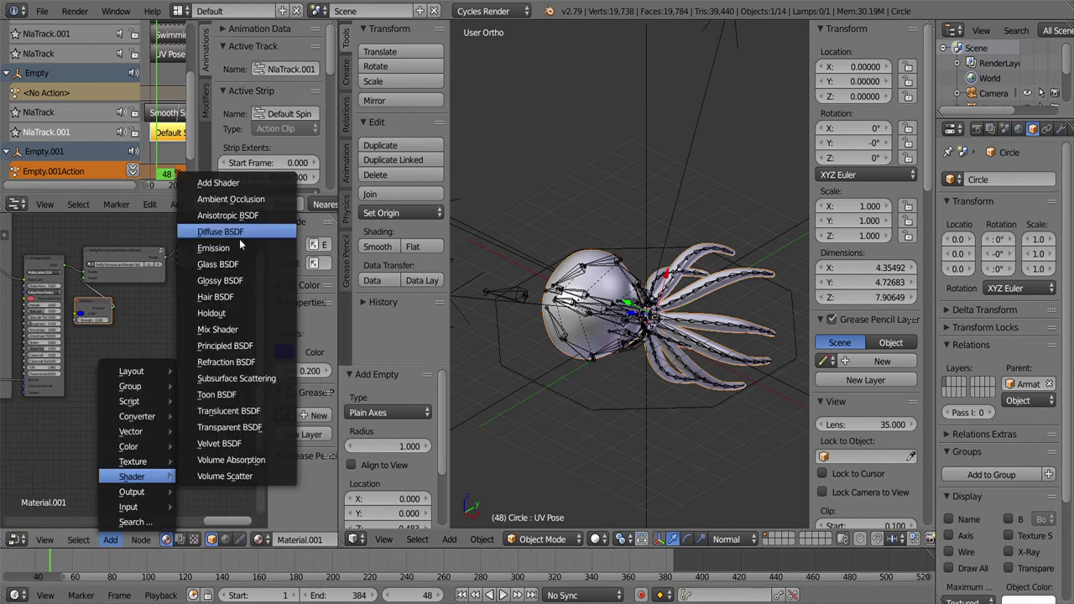
pyautogui.click(241, 246)
pyautogui.click(177, 326)
pyautogui.click(596, 538)
pyautogui.click(618, 436)
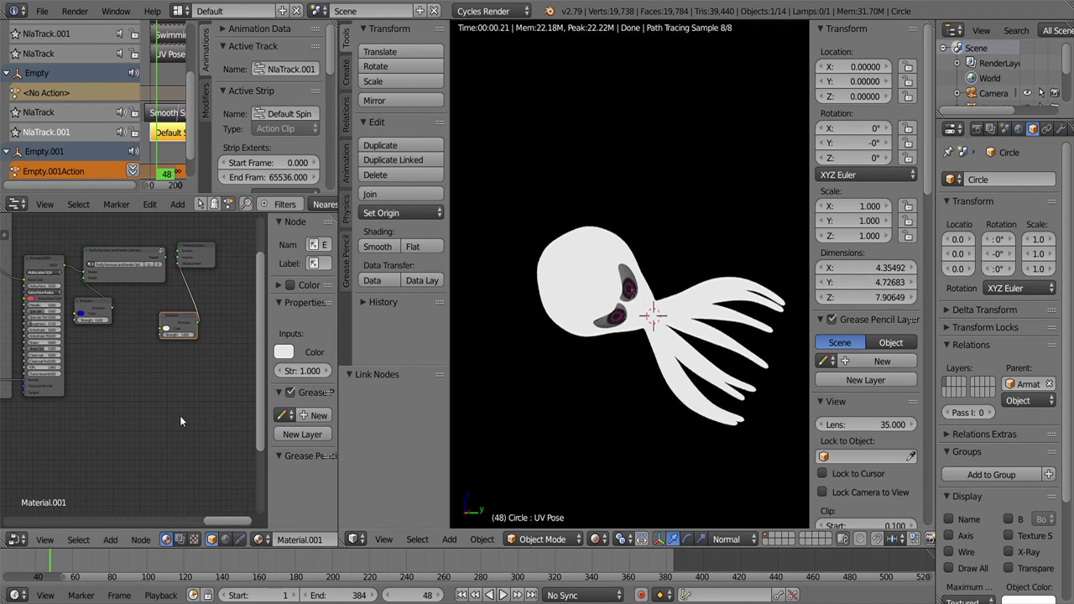
# Step: Add Noise and Voronoi texture nodes, feeding the Voronoi into the Emission
pyautogui.click(110, 539)
pyautogui.click(132, 461)
pyautogui.click(235, 398)
pyautogui.click(109, 436)
pyautogui.click(109, 539)
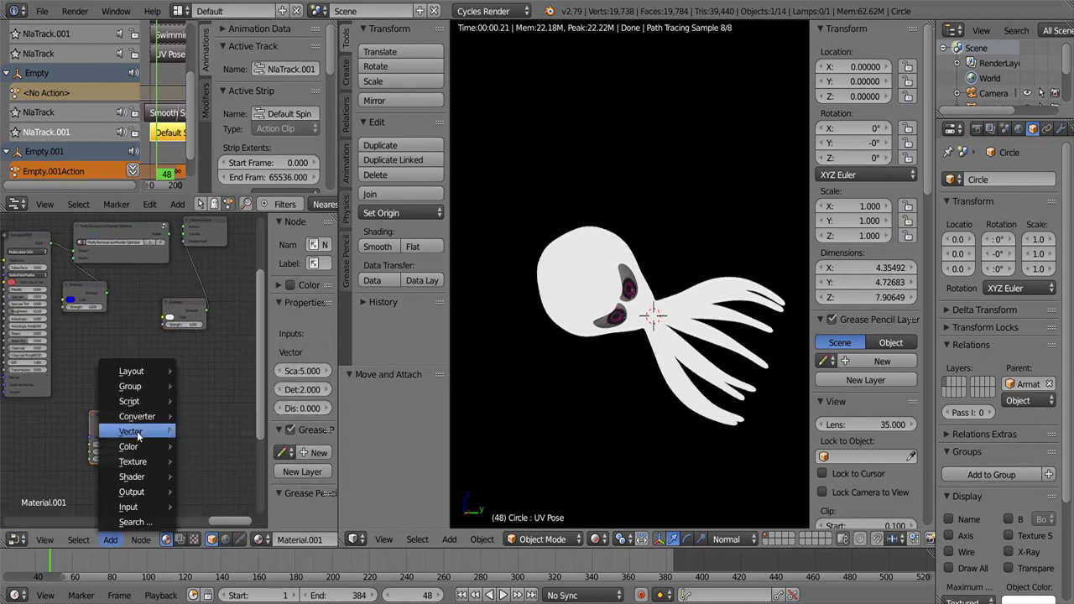
pyautogui.click(214, 445)
pyautogui.click(176, 369)
# Step: Insert a ColorRamp between Voronoi and Emission, shift the black stop, and use Ease interpolation
pyautogui.click(110, 539)
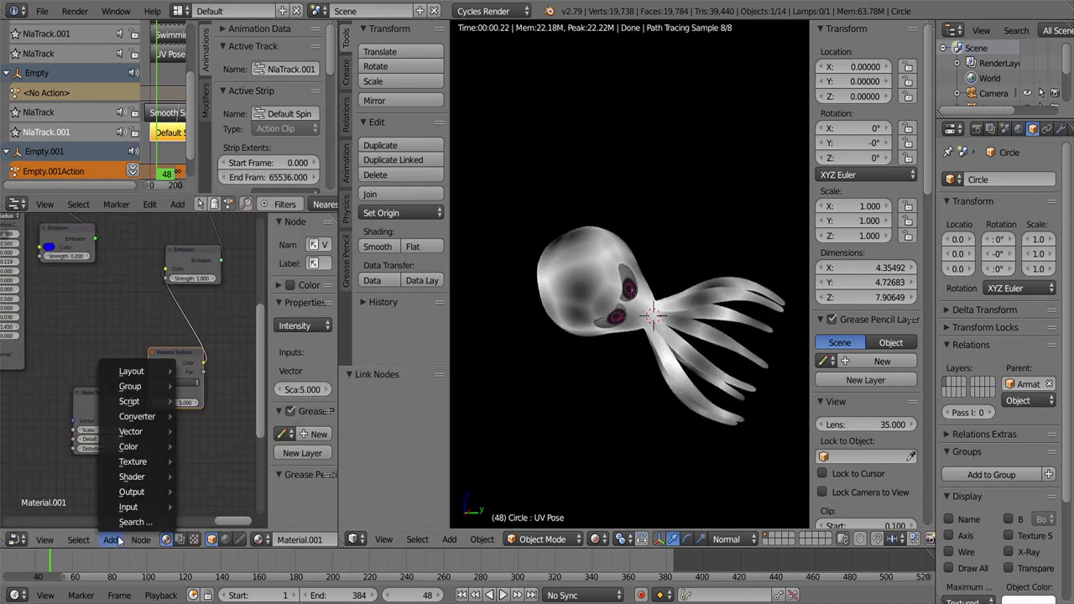
pyautogui.click(209, 403)
pyautogui.click(121, 381)
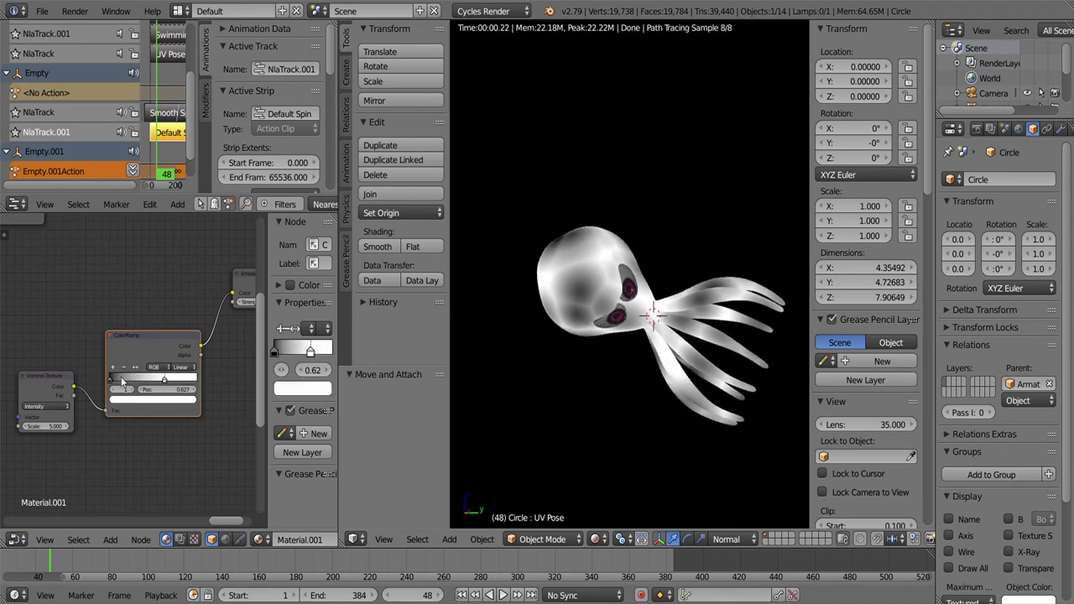
pyautogui.moveTo(122, 382); pyautogui.dragTo(140, 393)
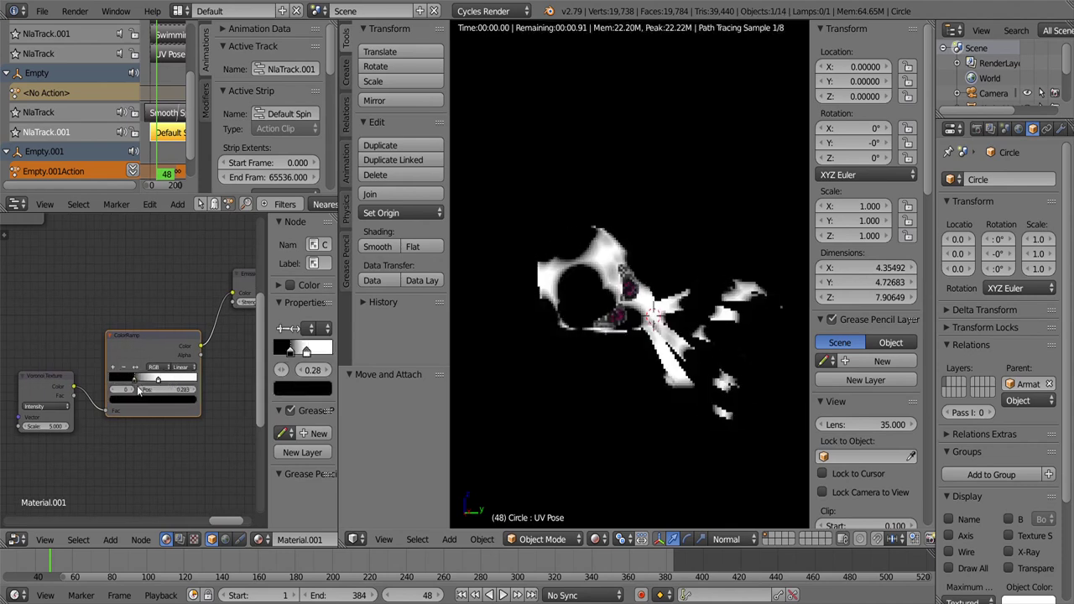
pyautogui.click(180, 367)
pyautogui.click(189, 323)
pyautogui.moveTo(134, 379); pyautogui.dragTo(126, 382)
# Step: Add a Texture Coordinate node using the Origin object and connect its Object output to Voronoi Vector
pyautogui.click(110, 540)
pyautogui.click(218, 495)
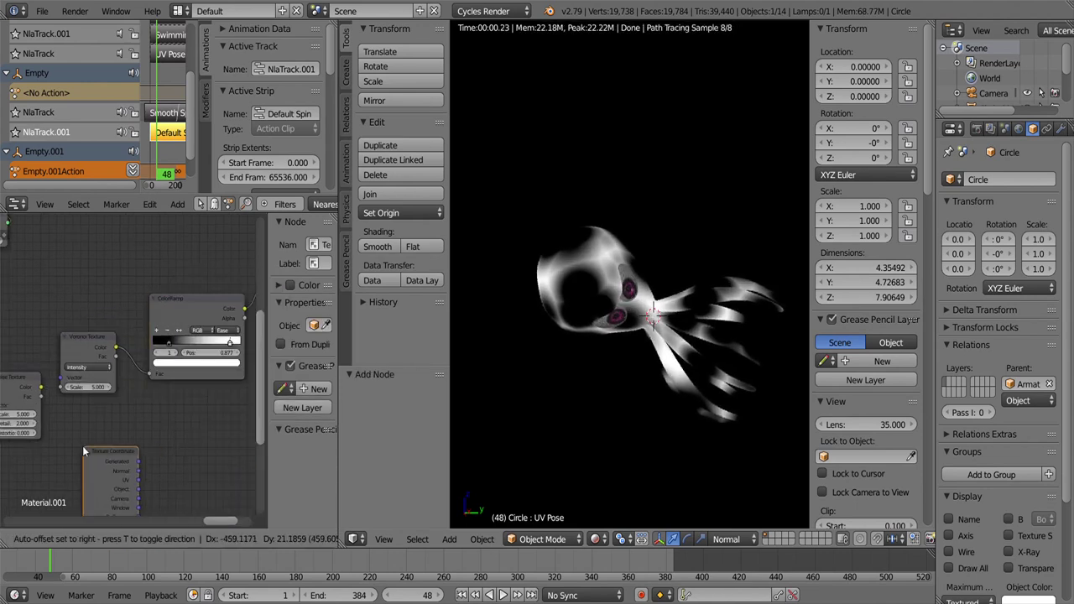
pyautogui.click(105, 436)
pyautogui.click(102, 449)
pyautogui.click(105, 463)
pyautogui.scroll(3)
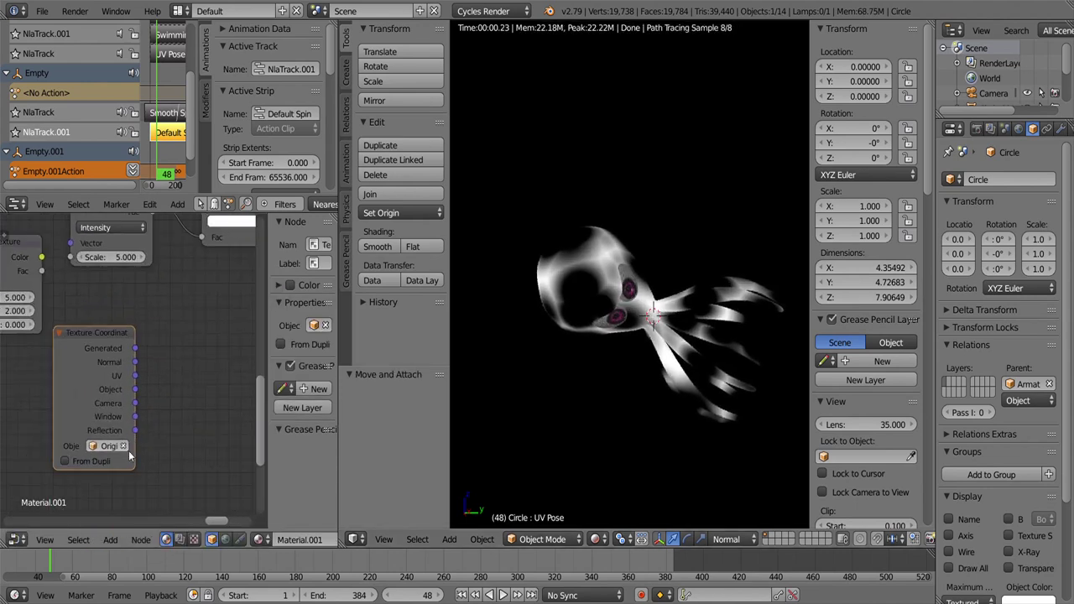
pyautogui.scroll(-3)
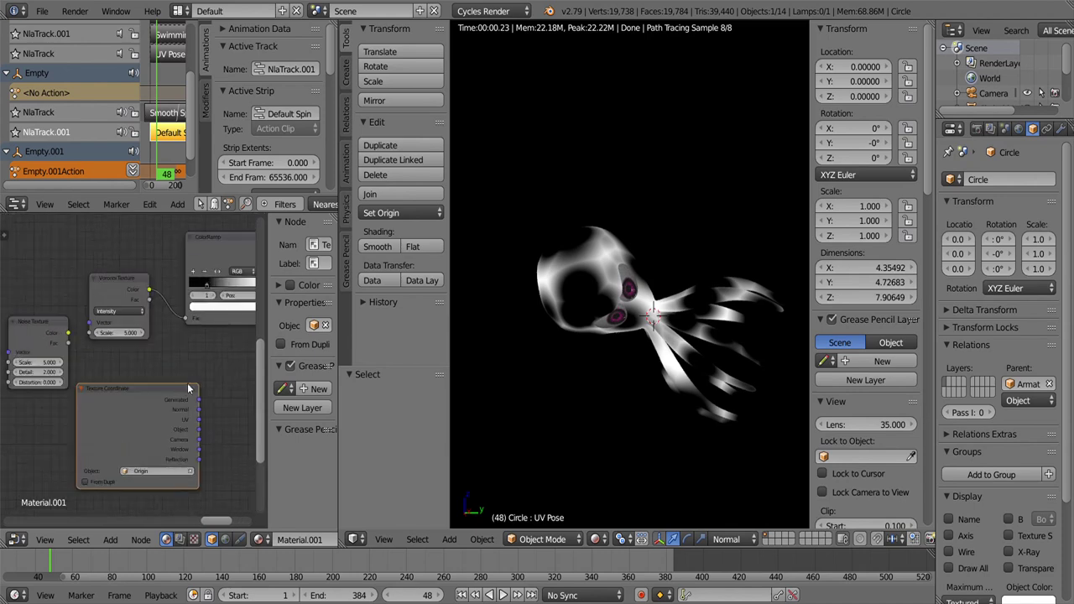
pyautogui.moveTo(224, 386); pyautogui.dragTo(222, 438)
pyautogui.moveTo(219, 434); pyautogui.dragTo(79, 311)
pyautogui.scroll(-3)
pyautogui.moveTo(167, 420); pyautogui.dragTo(50, 419)
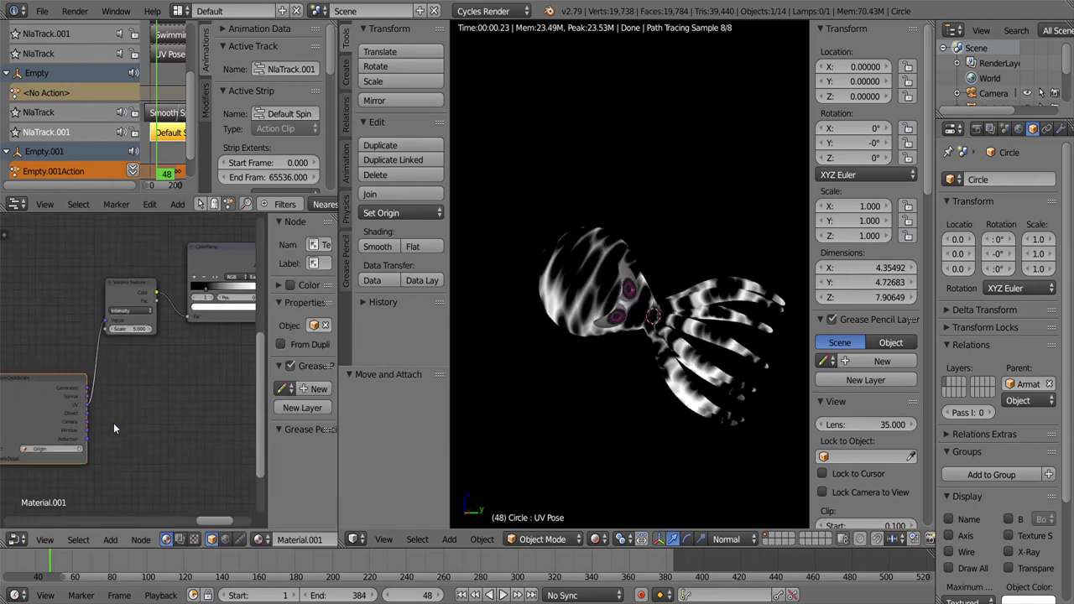
pyautogui.moveTo(126, 307); pyautogui.dragTo(123, 299)
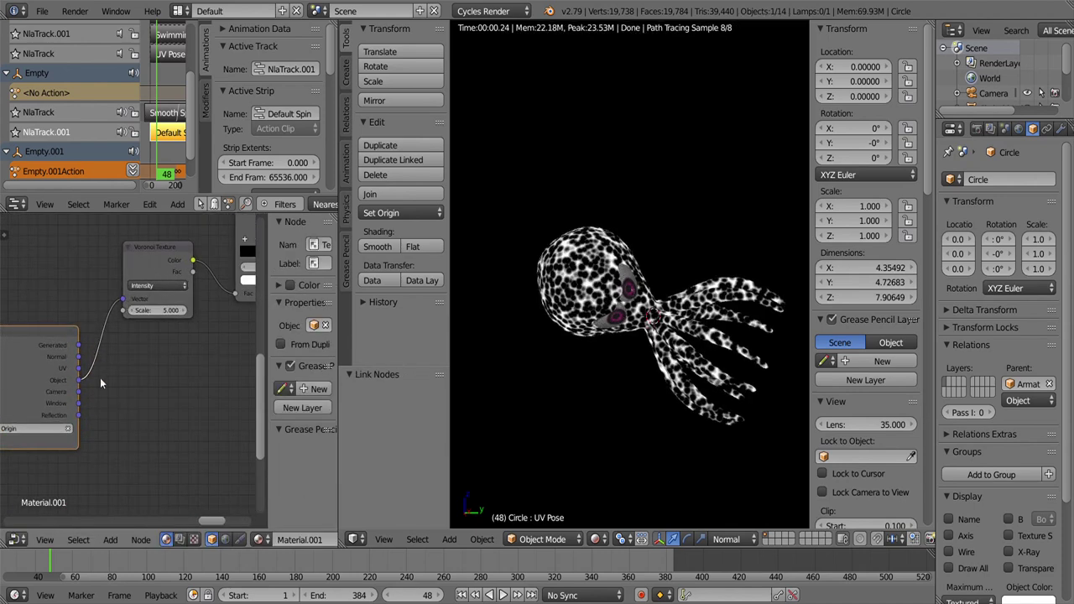
pyautogui.moveTo(125, 301); pyautogui.dragTo(122, 365)
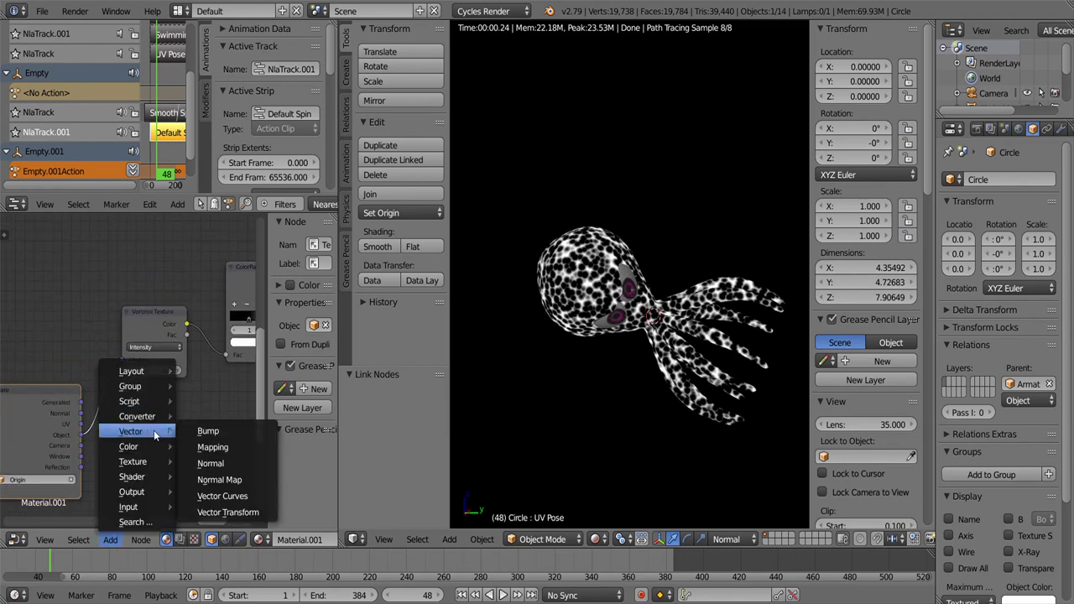
# Step: Set the Voronoi Texture Scale to 1
pyautogui.press('Escape')
pyautogui.hscroll(3)
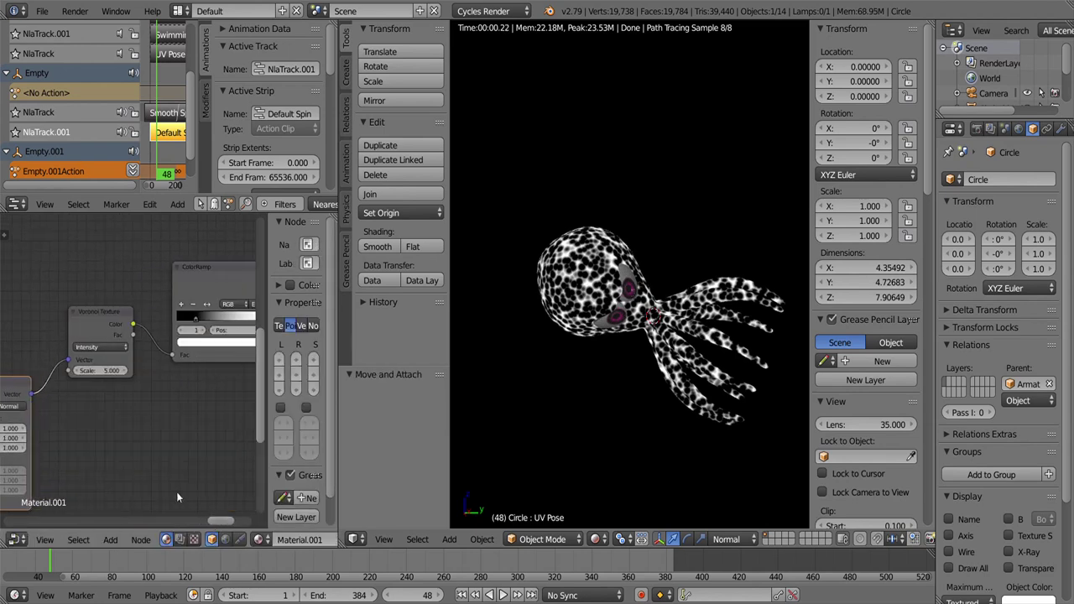
pyautogui.click(106, 372)
pyautogui.write('1')
pyautogui.press('Return')
pyautogui.hscroll(-3)
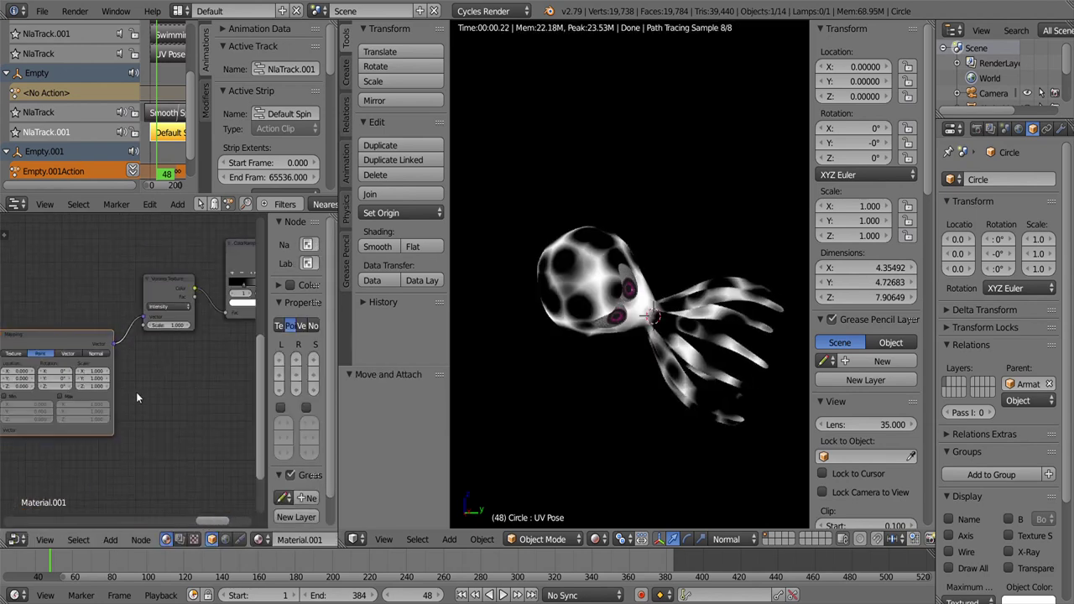
# Step: Adjust the Mapping node's Y location and keyframe it at frame 0
pyautogui.moveTo(88, 340); pyautogui.dragTo(99, 354)
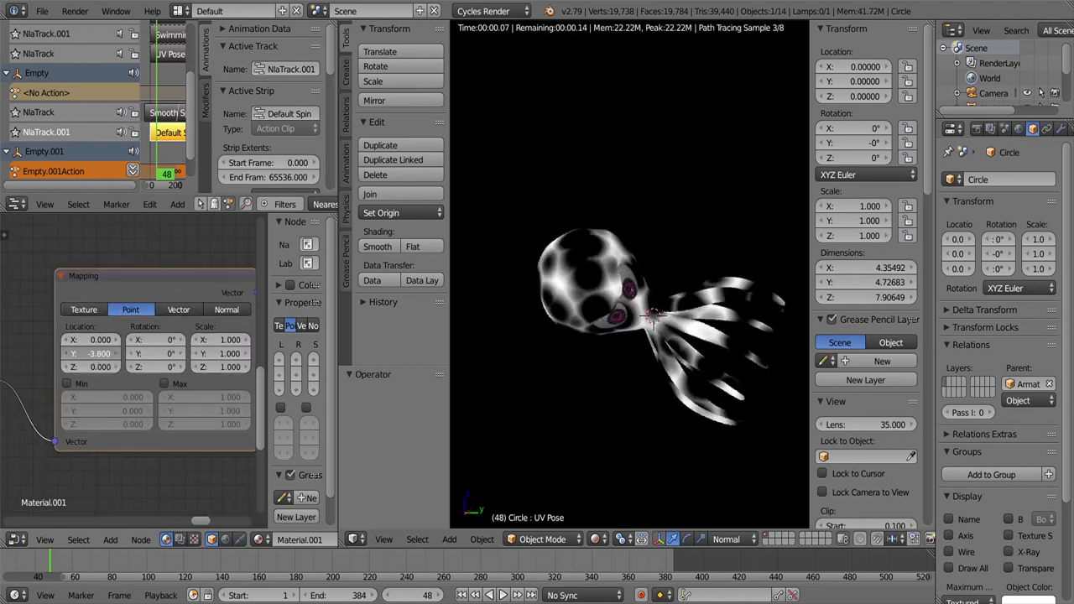
pyautogui.scroll(-3)
pyautogui.hscroll(-3)
pyautogui.click(274, 570)
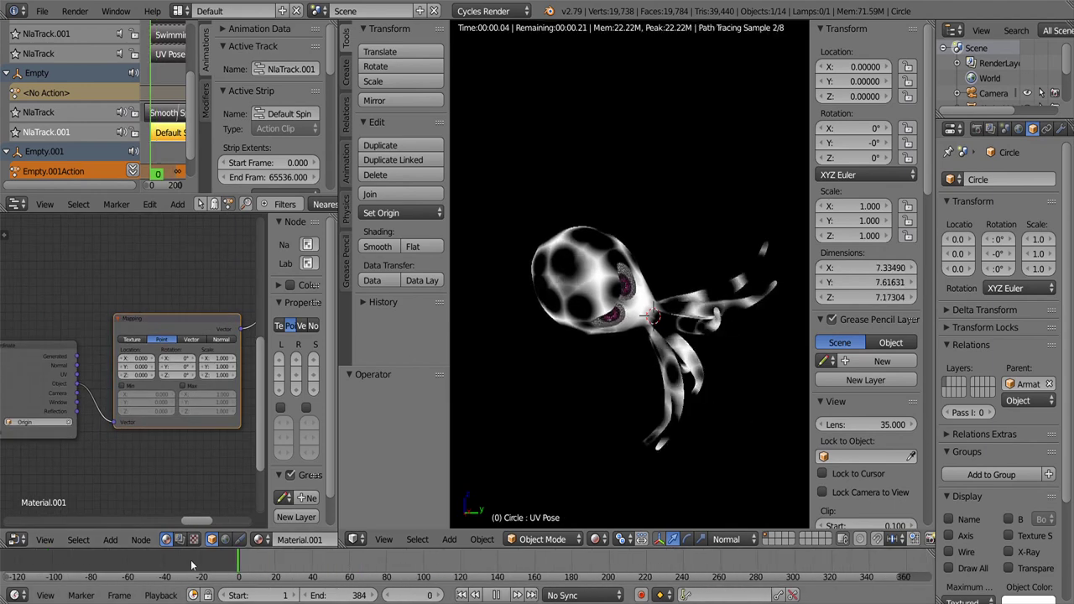
pyautogui.scroll(3)
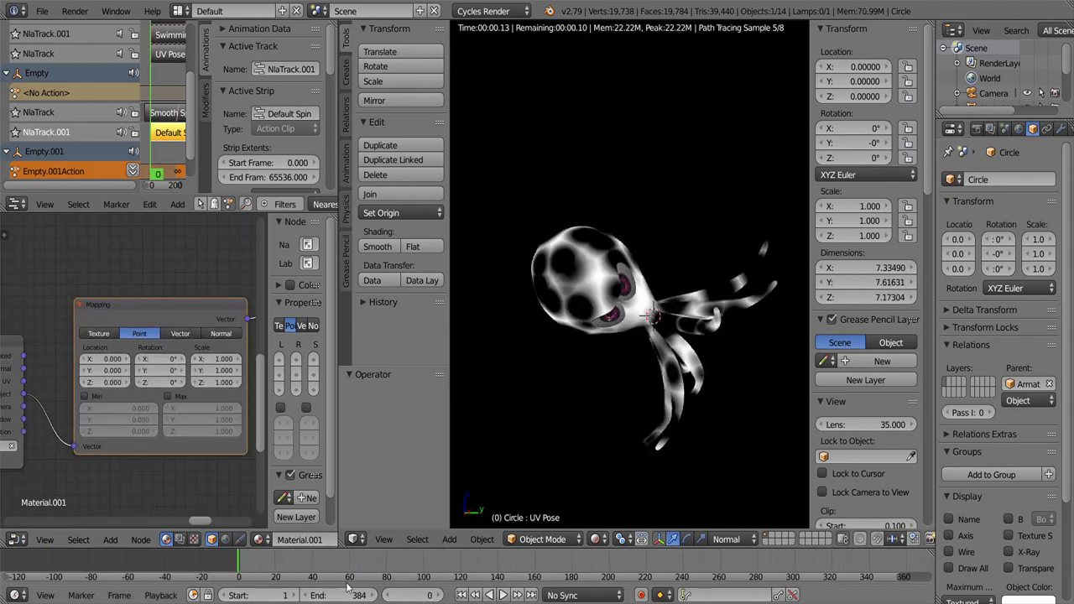
pyautogui.rightClick(111, 370)
pyautogui.click(84, 388)
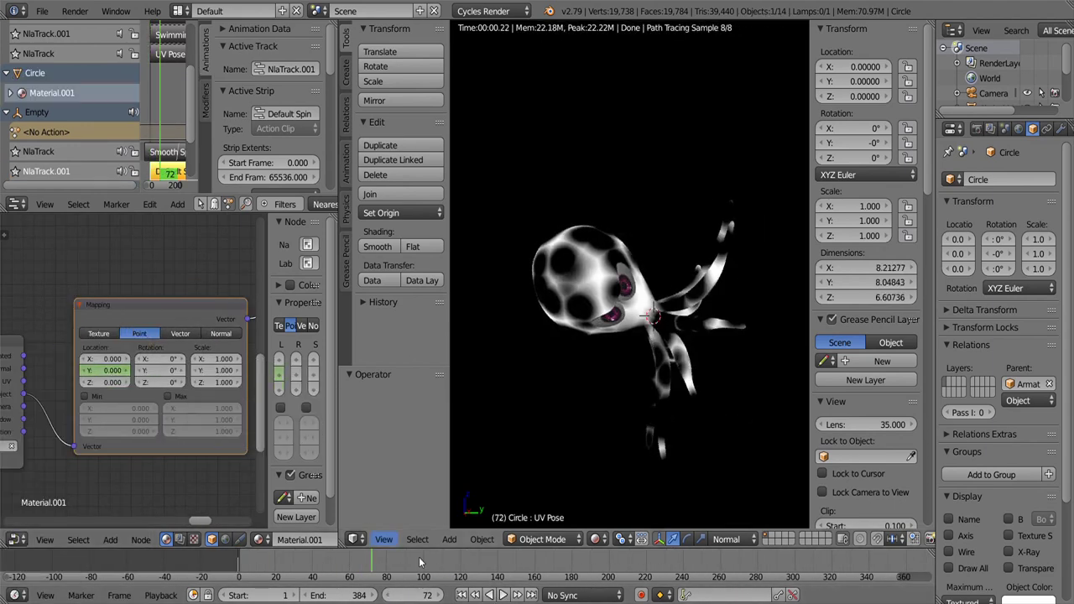
# Step: At frame 96, set Mapping Y location to 1 and keyframe it
pyautogui.click(420, 562)
pyautogui.click(111, 370)
pyautogui.write('1')
pyautogui.press('Return')
pyautogui.rightClick(111, 370)
pyautogui.click(109, 369)
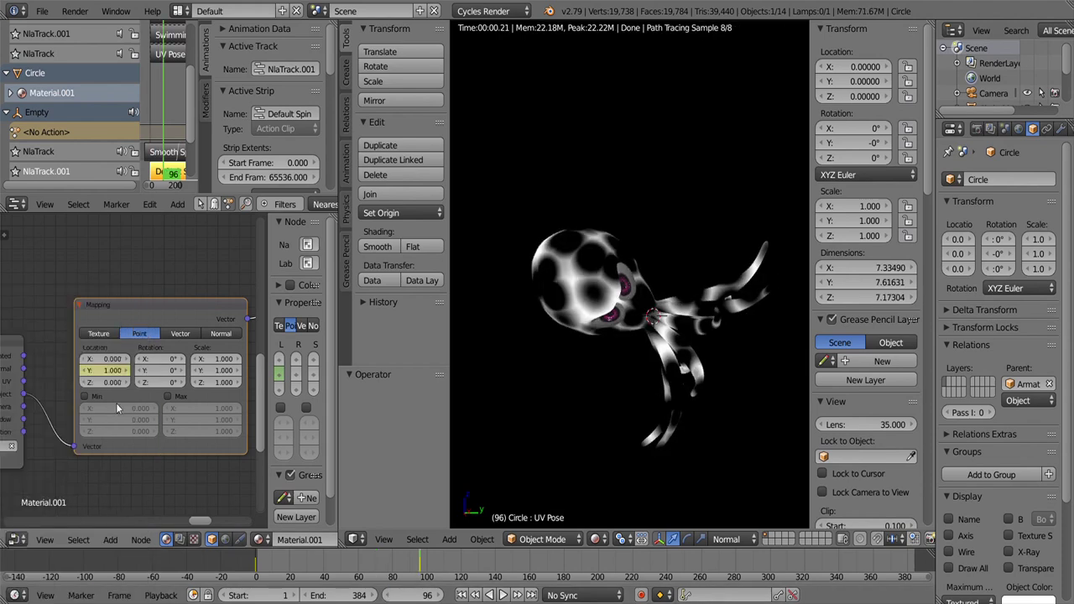
# Step: Split a Graph Editor below the node editor and add a Cycles modifier to the Y location curve
pyautogui.moveTo(3, 545); pyautogui.dragTo(3, 393)
pyautogui.click(15, 539)
pyautogui.click(42, 483)
pyautogui.click(15, 540)
pyautogui.click(42, 500)
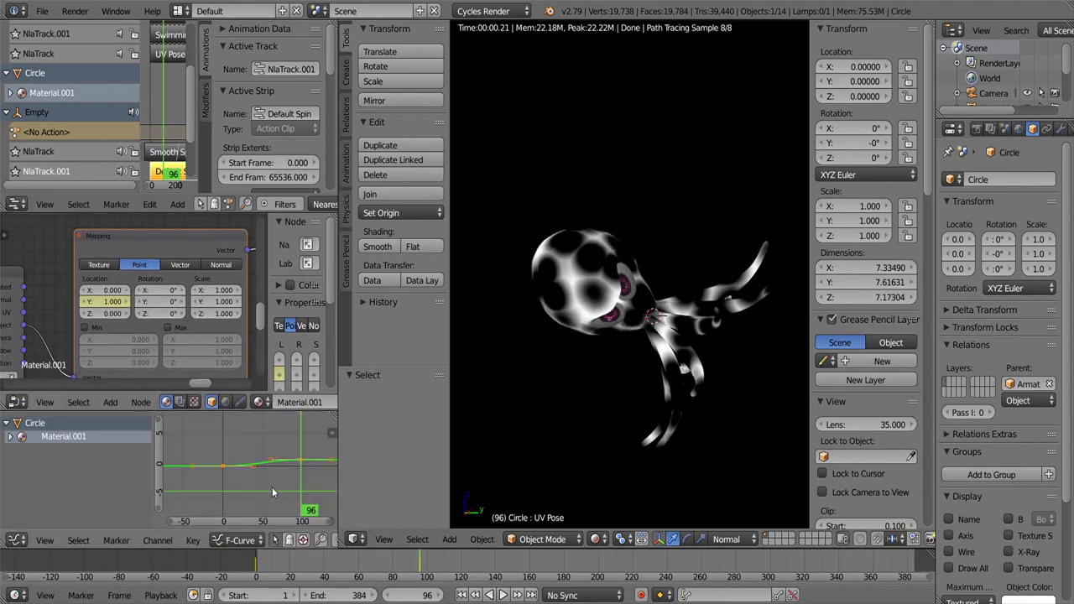
pyautogui.hotkey('ctrl', 'shift', 'm')
pyautogui.click(265, 476)
# Step: Play the animation, then replace the Mapping Y keyframe at the start frame
pyautogui.hotkey('alt', 'a')
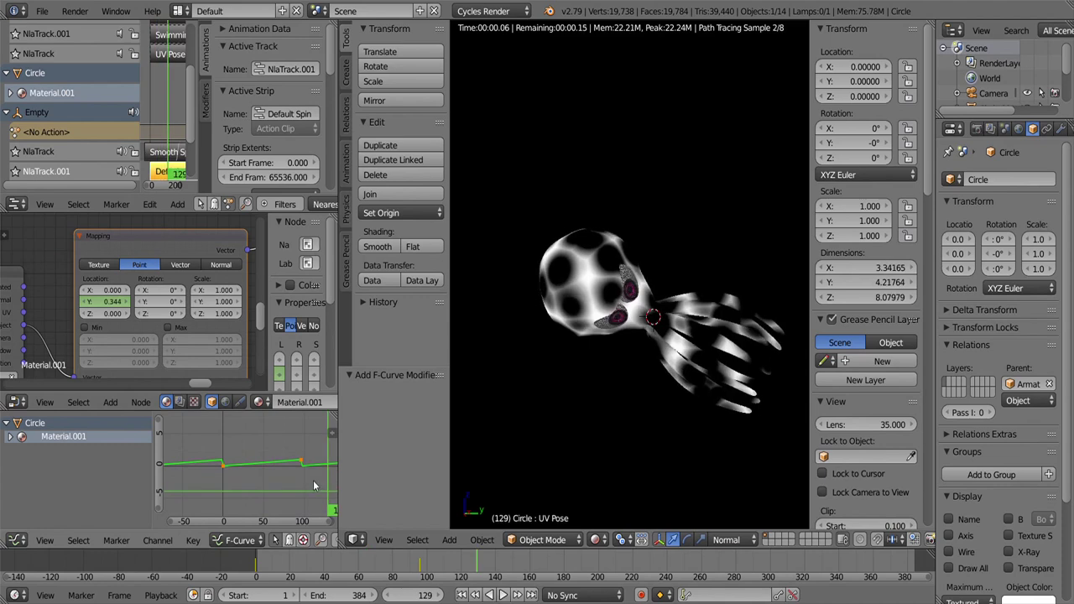
pyautogui.hotkey('shift', 'Left')
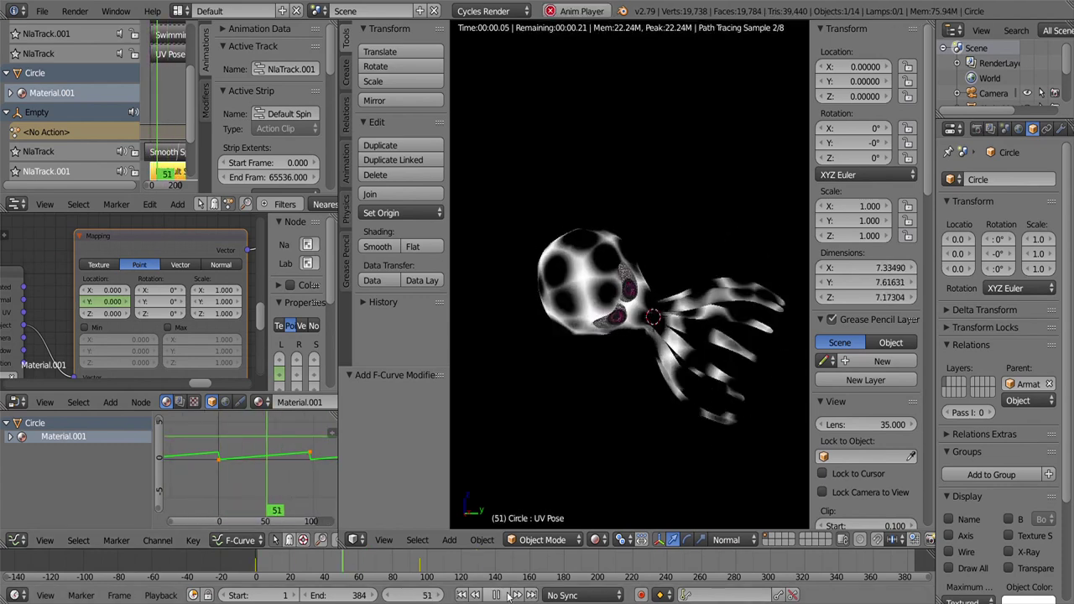
pyautogui.rightClick(111, 301)
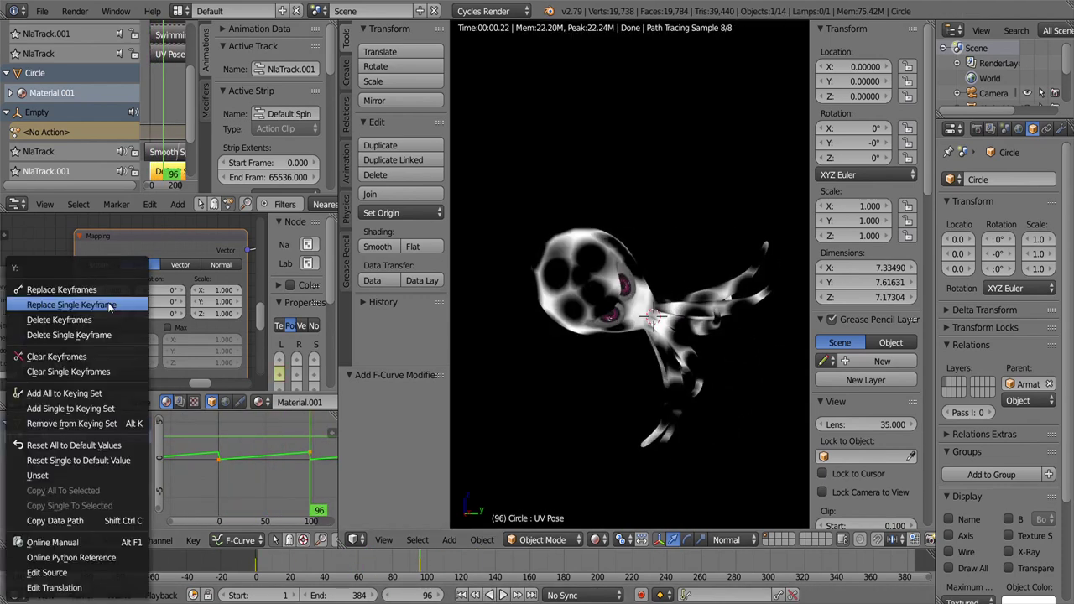
pyautogui.click(50, 283)
pyautogui.hotkey('shift', 'Left')
pyautogui.click(501, 595)
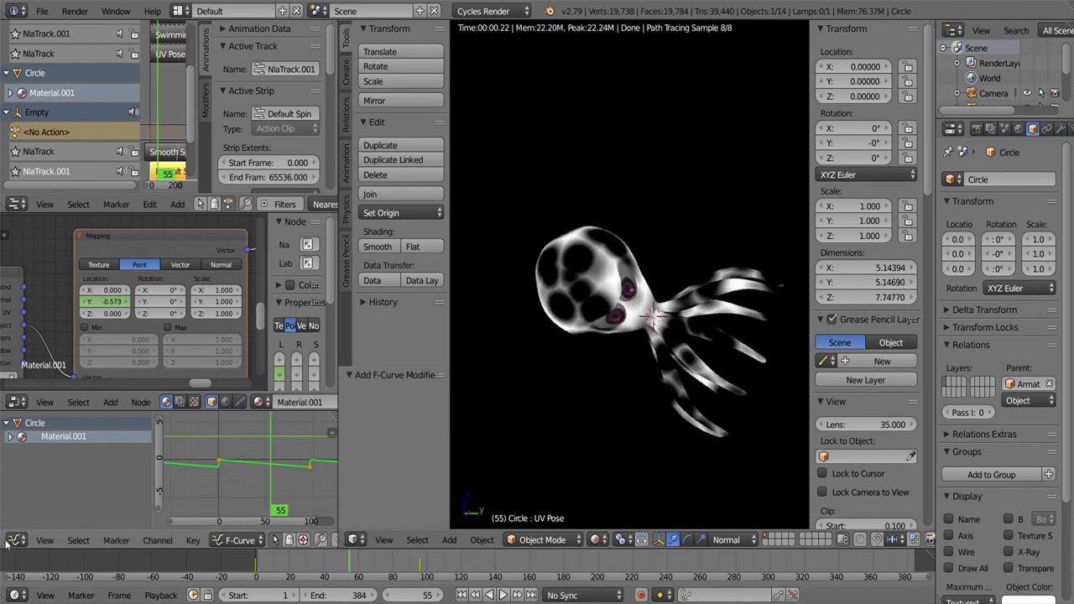
# Step: Show the Y Location (Mapping) channel in a Dope Sheet and scrub frames 0 to 40
pyautogui.click(16, 540)
pyautogui.click(50, 472)
pyautogui.scroll(3)
pyautogui.click(10, 439)
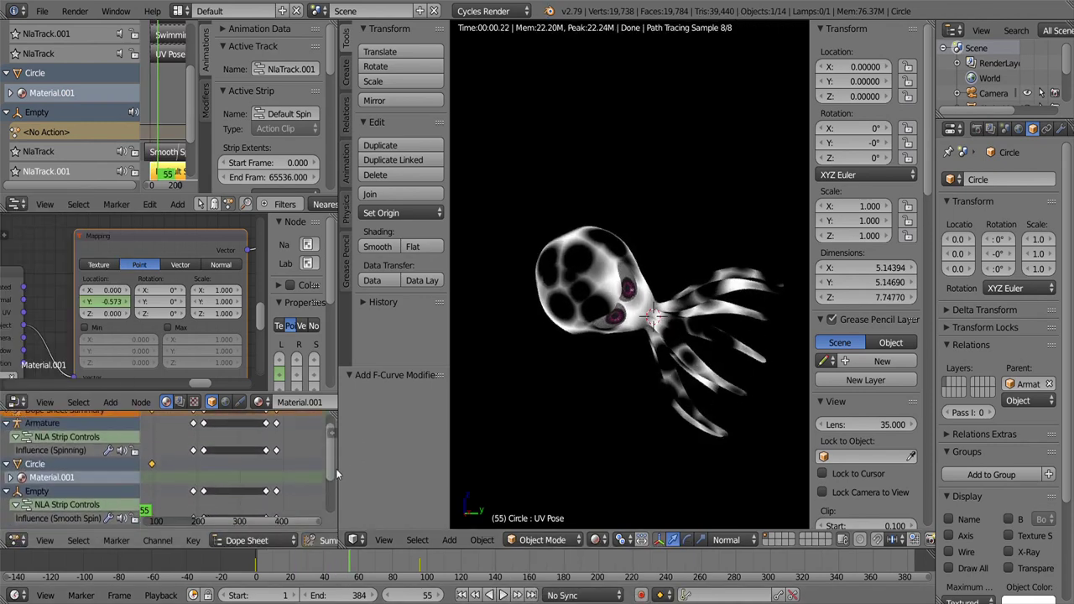
pyautogui.click(186, 477)
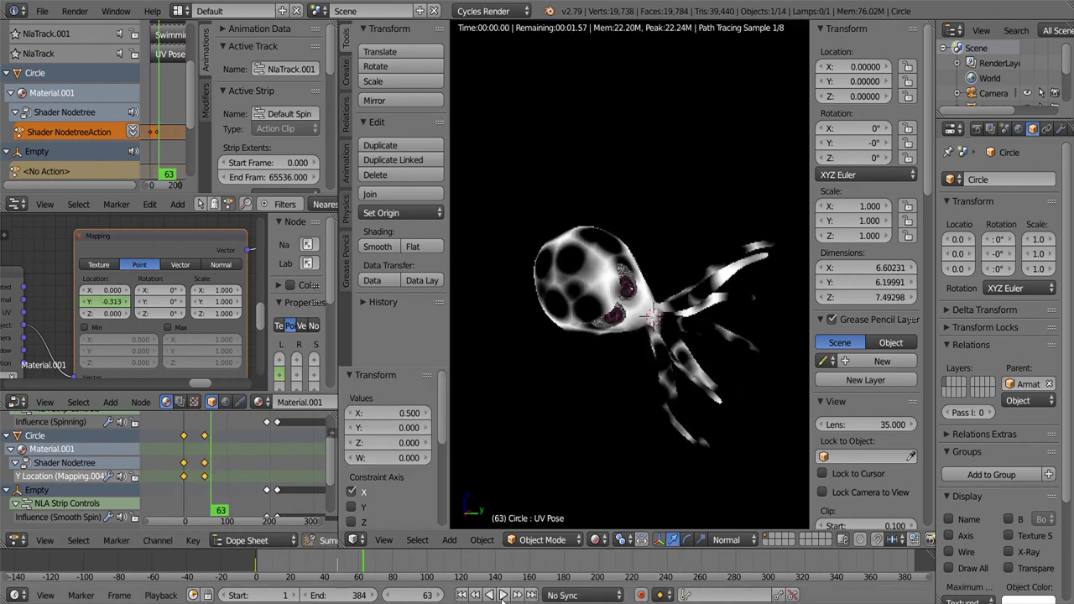
pyautogui.scroll(-3)
pyautogui.scroll(3)
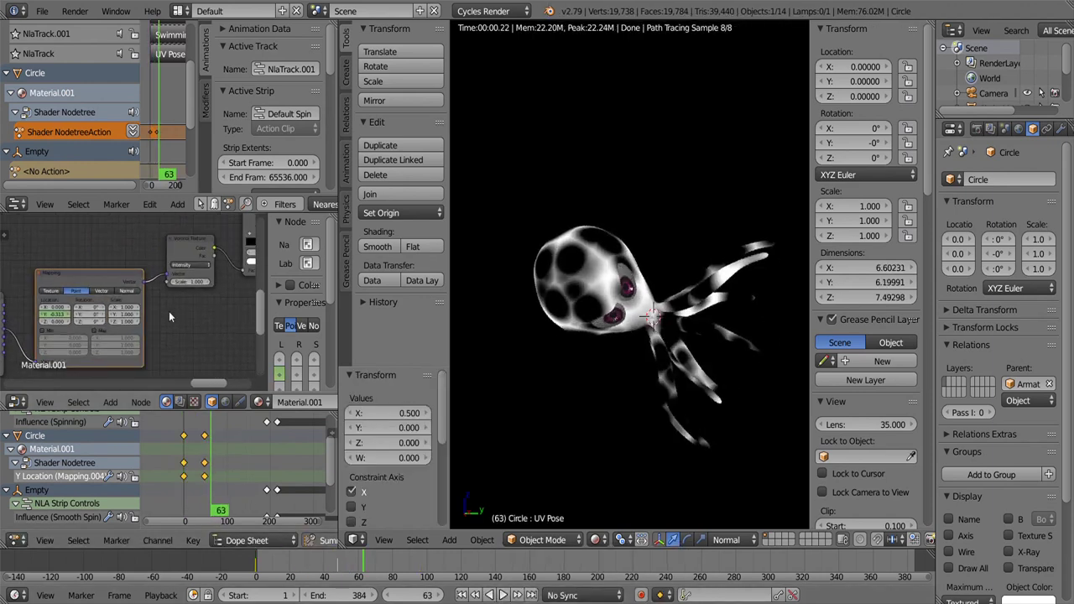
pyautogui.scroll(3)
pyautogui.click(202, 476)
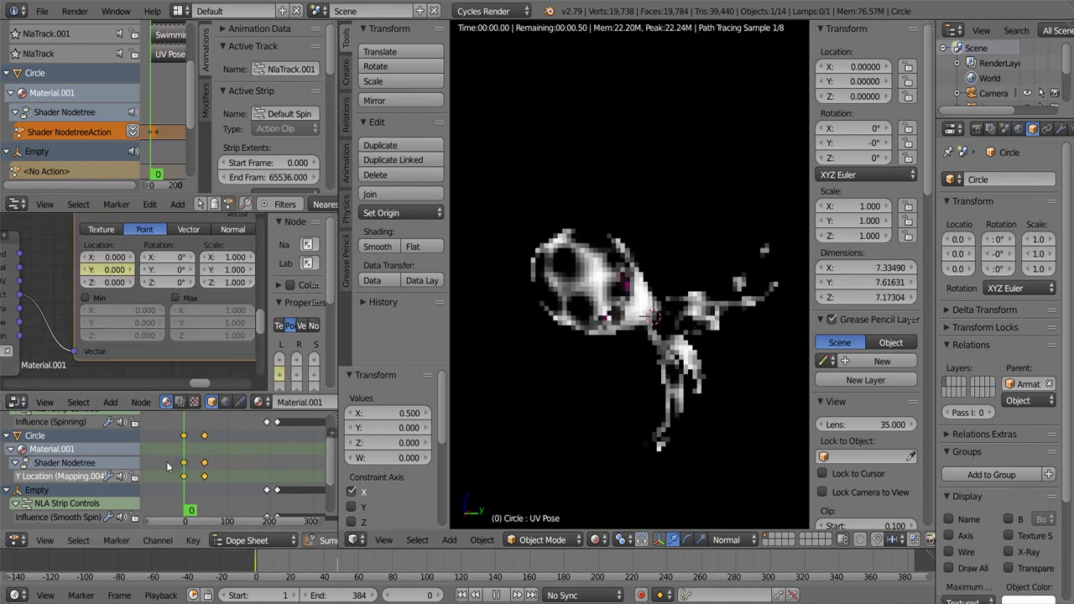
pyautogui.hotkey('alt', 'a')
# Step: Replace the Mapping Y keyframe with the new value and fit all nodes into view
pyautogui.scroll(-3)
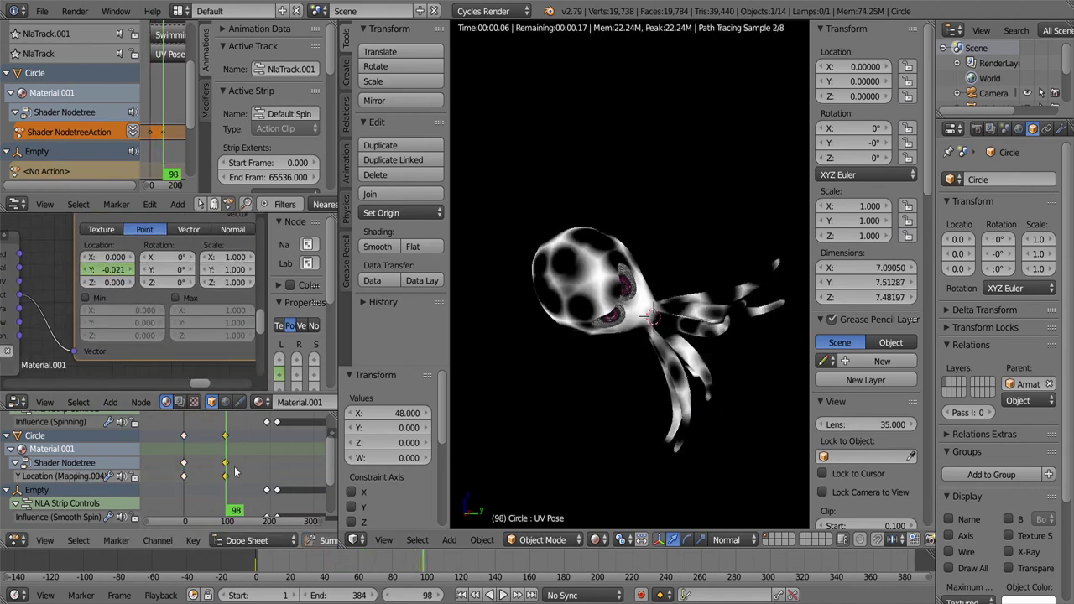
pyautogui.rightClick(110, 270)
pyautogui.click(110, 271)
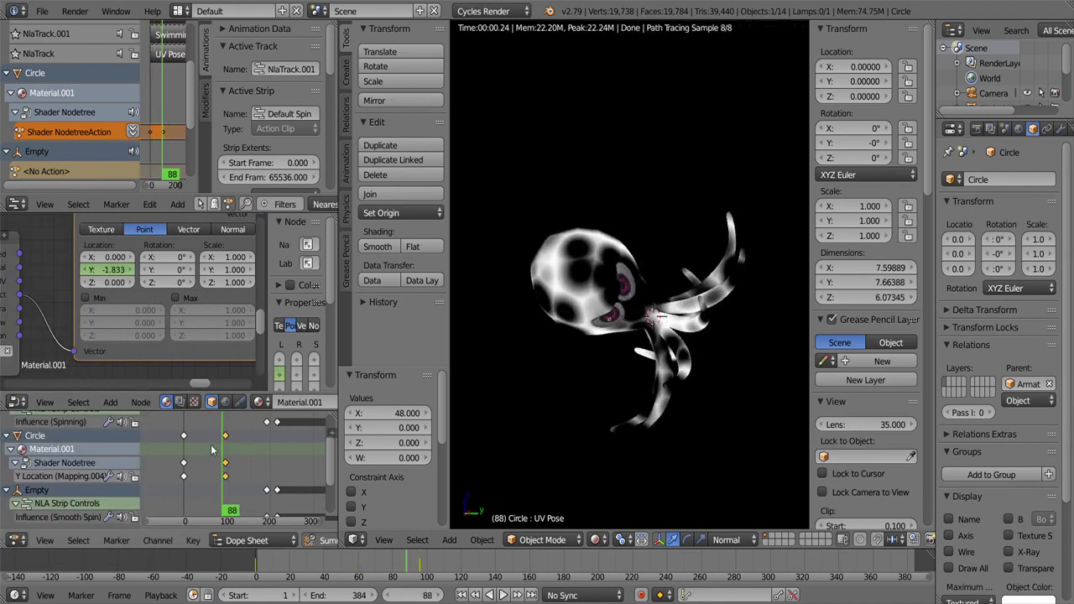
pyautogui.scroll(-3)
pyautogui.press('a')
pyautogui.press('Home')
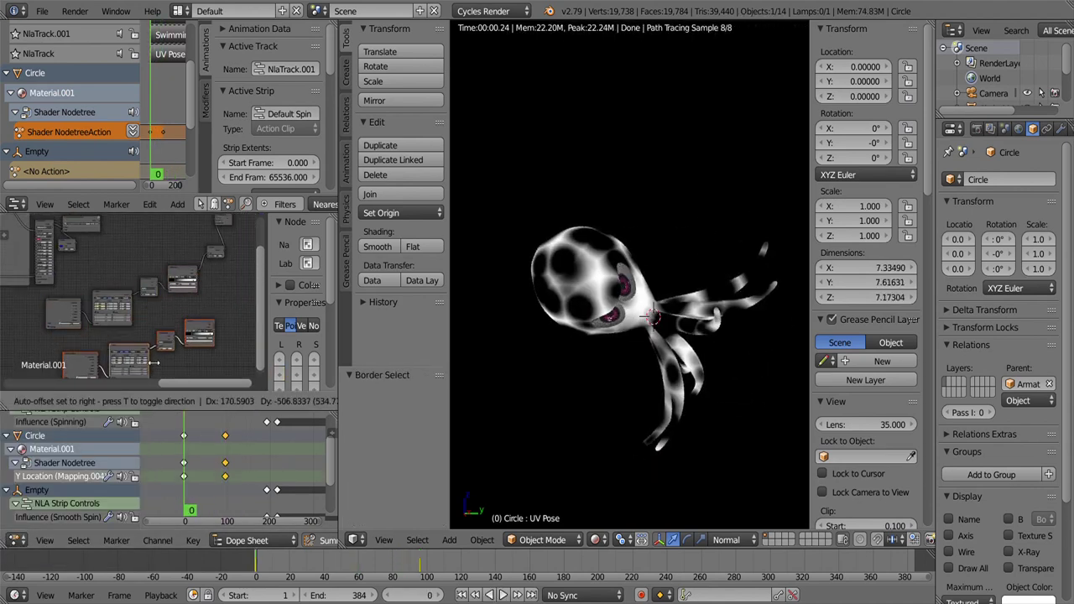
# Step: Place the duplicated nodes and drop a MixRGB node into the shader chain
pyautogui.click(153, 363)
pyautogui.hotkey('shift', 'a')
pyautogui.click(211, 390)
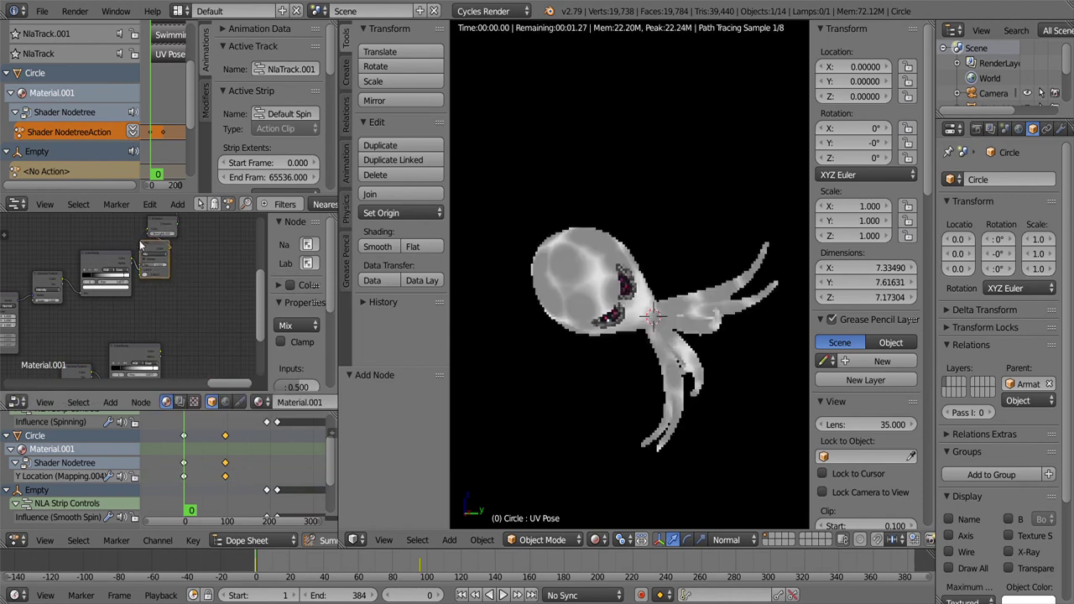
pyautogui.click(160, 235)
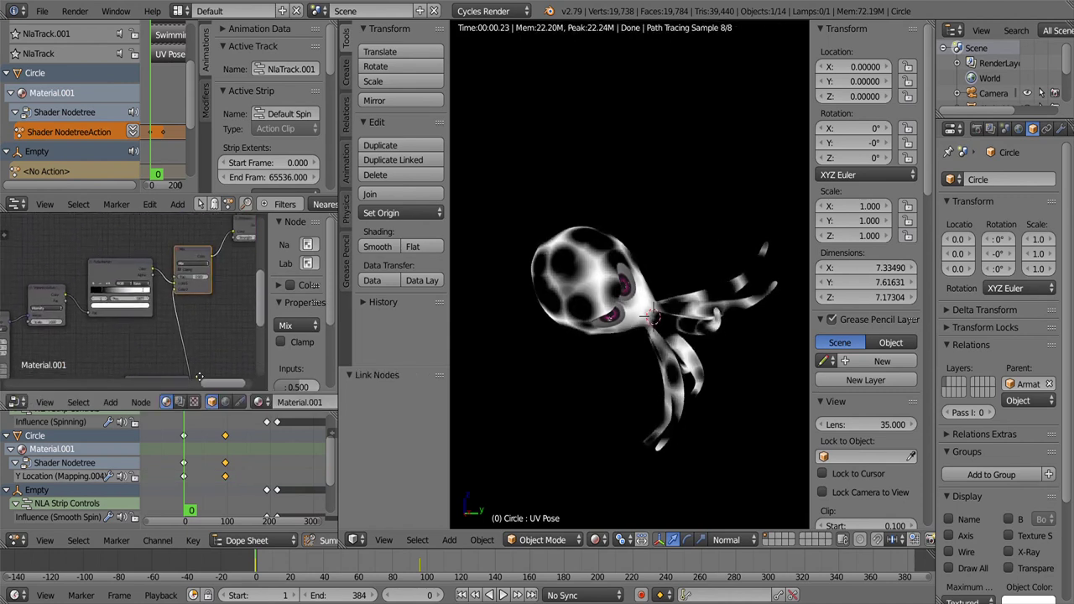
pyautogui.moveTo(126, 235); pyautogui.dragTo(6, 254)
pyautogui.scroll(-3)
pyautogui.press('a')
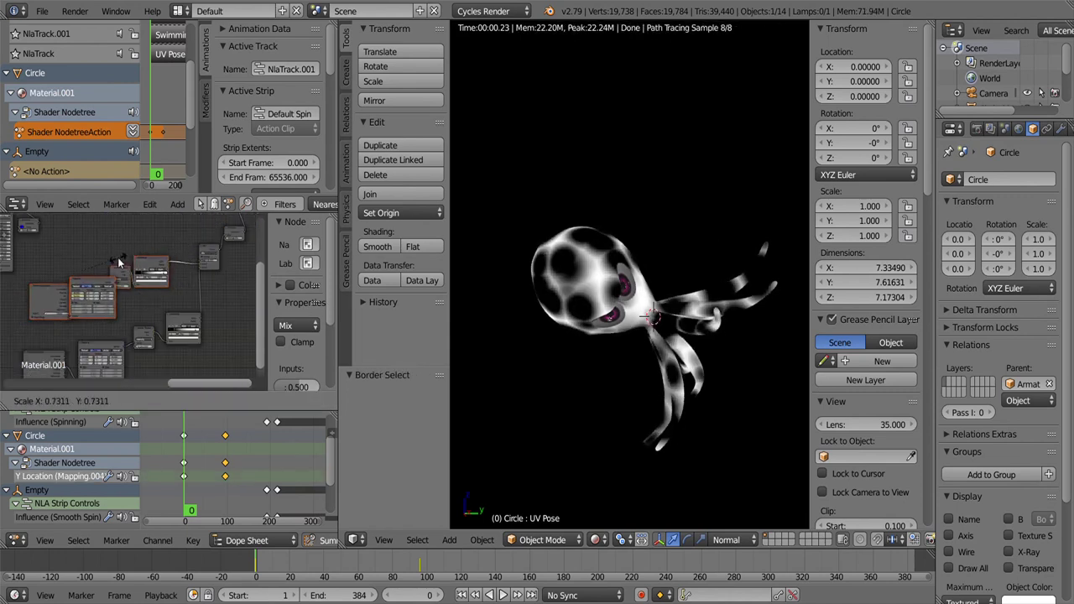
# Step: Undo back to the node layout with Mapping Y scale 0.756 and zoom onto the Mapping node
pyautogui.hotkey('ctrl', 'z')
pyautogui.hotkey('ctrl', 'z')
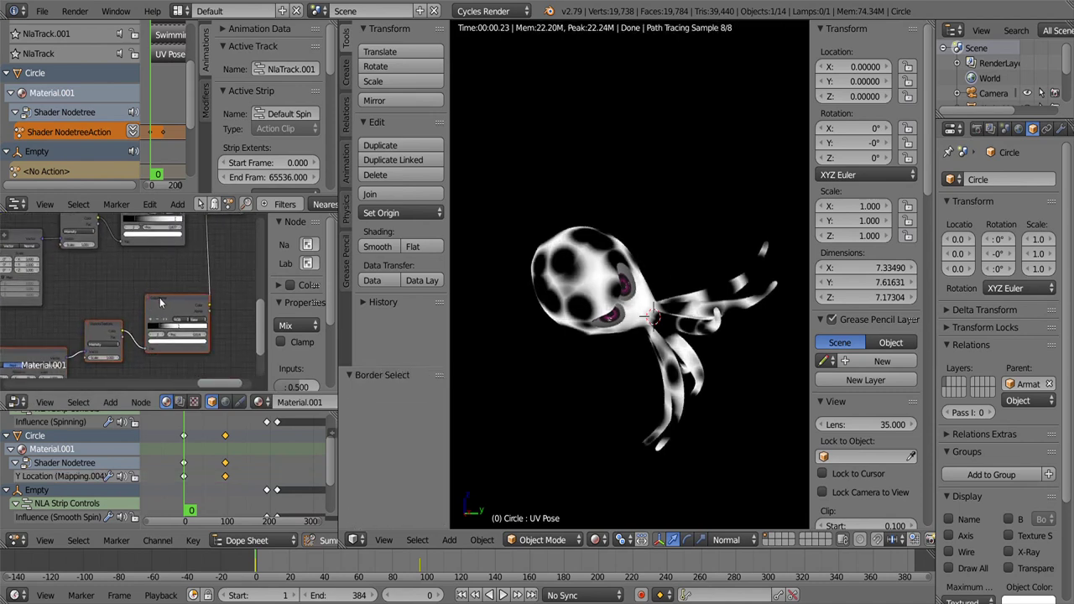
pyautogui.hotkey('ctrl', 'alt', 'z')
pyautogui.click(172, 302)
pyautogui.click(143, 291)
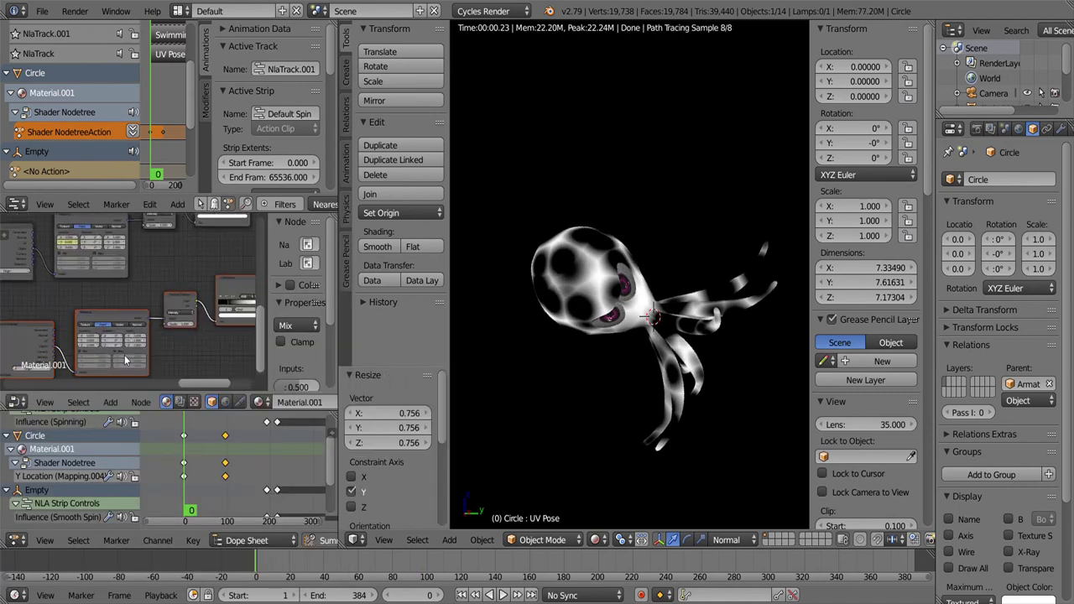
pyautogui.press('KP_Decimal')
# Step: Keyframe the Mapping Y location at frames 0 and 96
pyautogui.moveTo(421, 597); pyautogui.dragTo(198, 385)
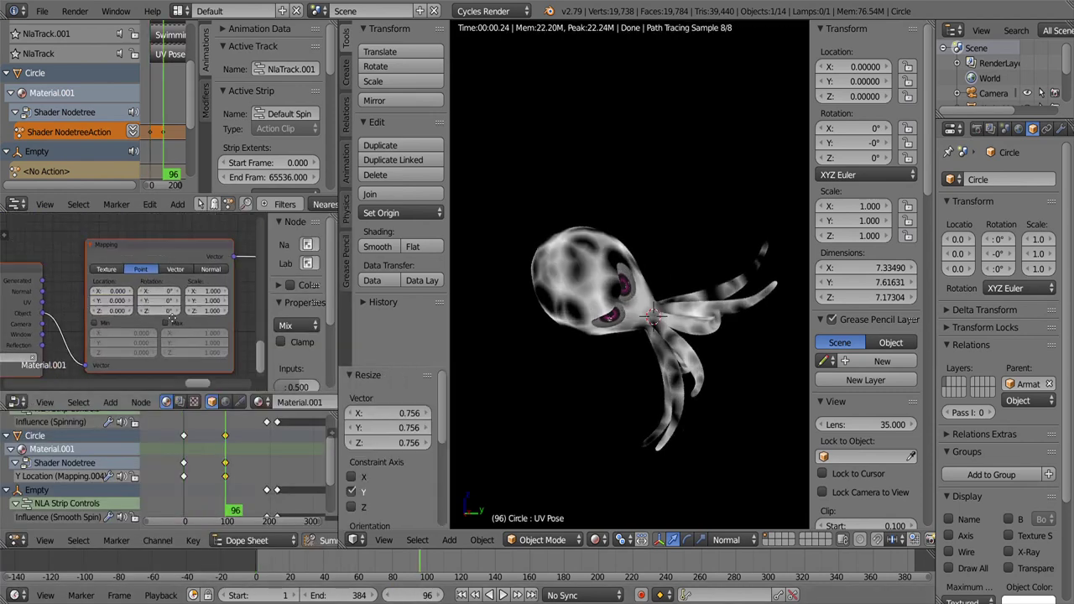
pyautogui.rightClick(124, 310)
pyautogui.click(122, 308)
pyautogui.press('Up')
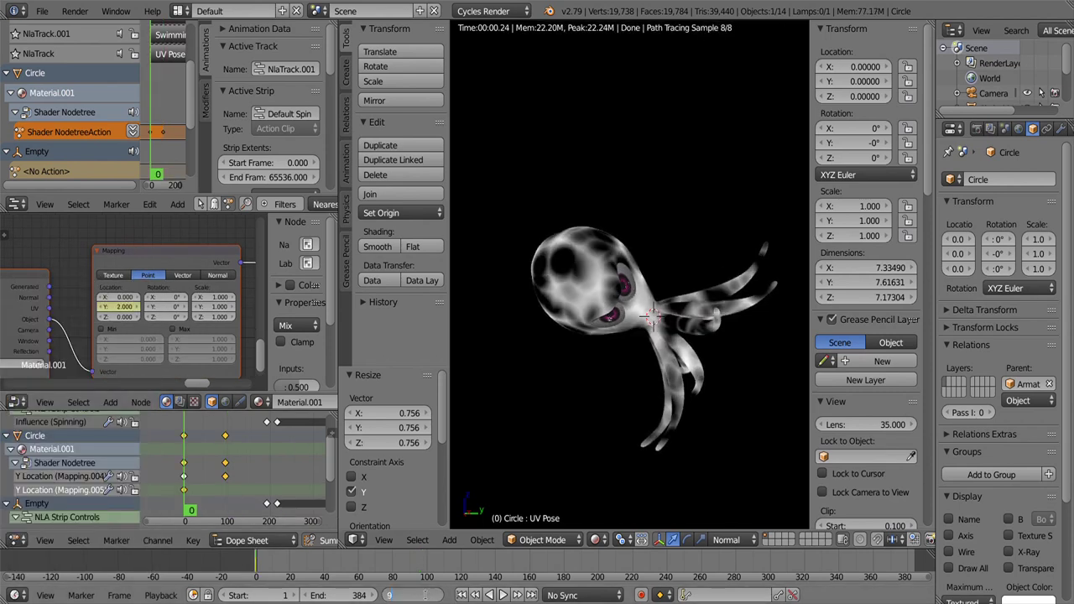
pyautogui.rightClick(120, 309)
pyautogui.click(120, 308)
# Step: Add a Cycles modifier to the Mapping Y location curve in the Graph Editor
pyautogui.hotkey('ctrl', 'Tab')
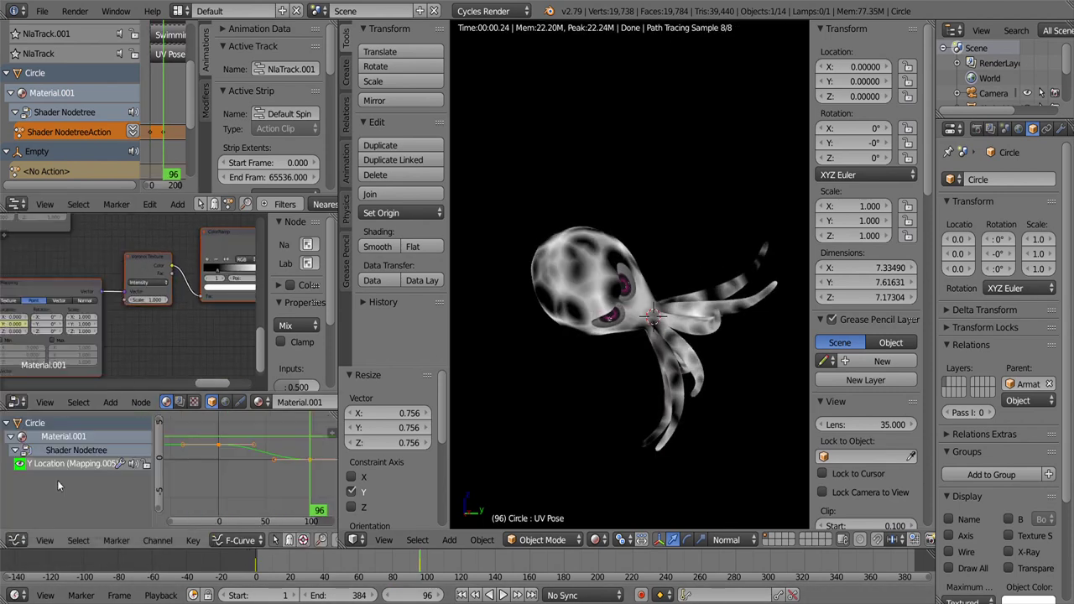
pyautogui.press('Home')
pyautogui.click(157, 540)
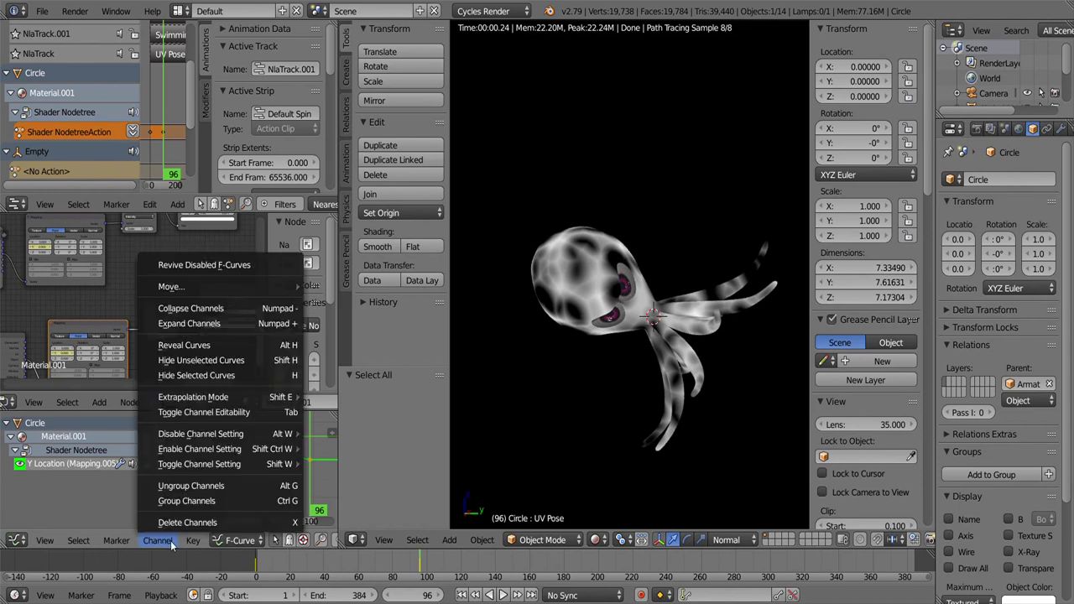
pyautogui.click(193, 540)
pyautogui.click(193, 541)
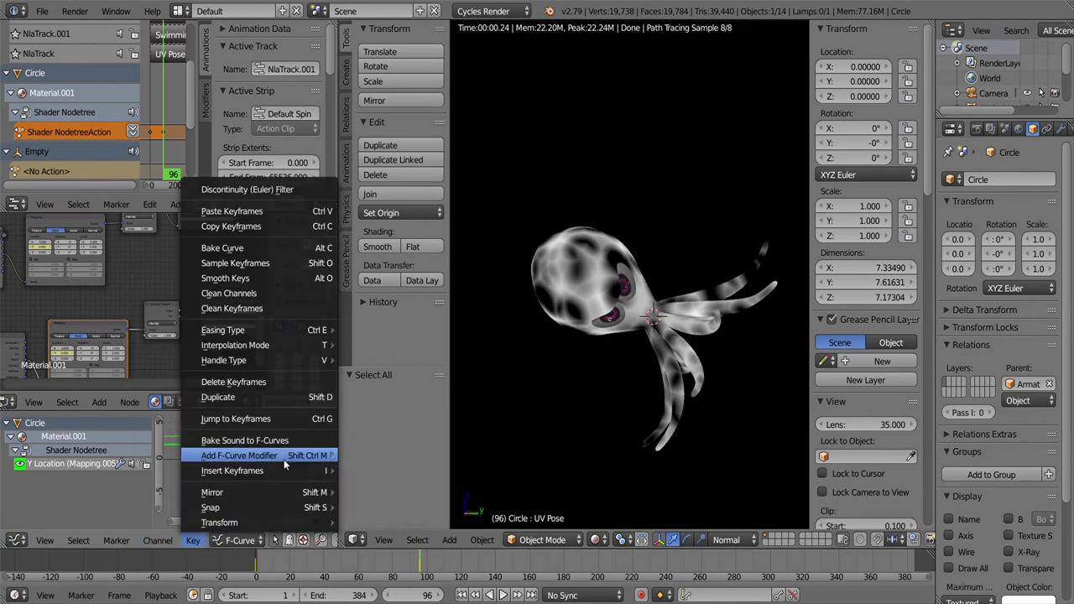
pyautogui.click(377, 503)
# Step: Keyframe the Mix Fac at 1.000 on frame 96 and make its curve cycle
pyautogui.scroll(3)
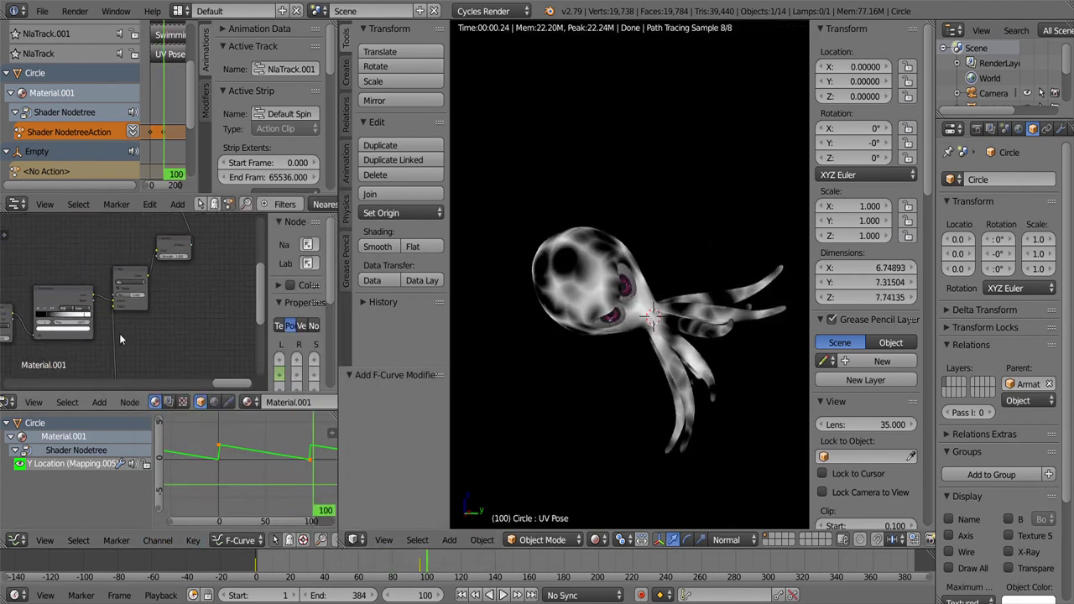
pyautogui.hotkey('shift', 'Left')
pyautogui.press('Up')
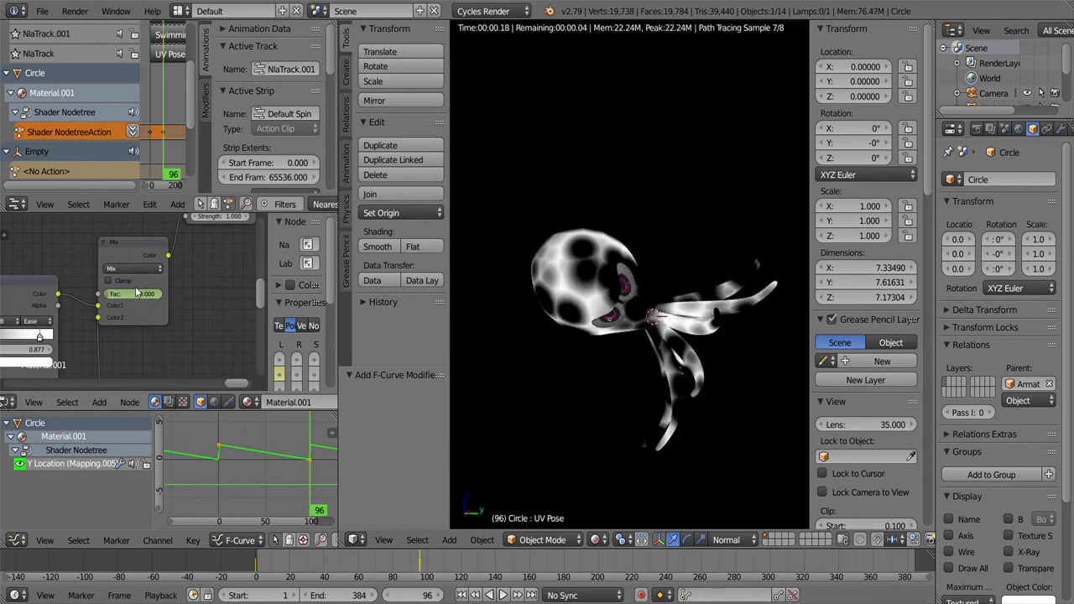
pyautogui.rightClick(134, 294)
pyautogui.click(126, 294)
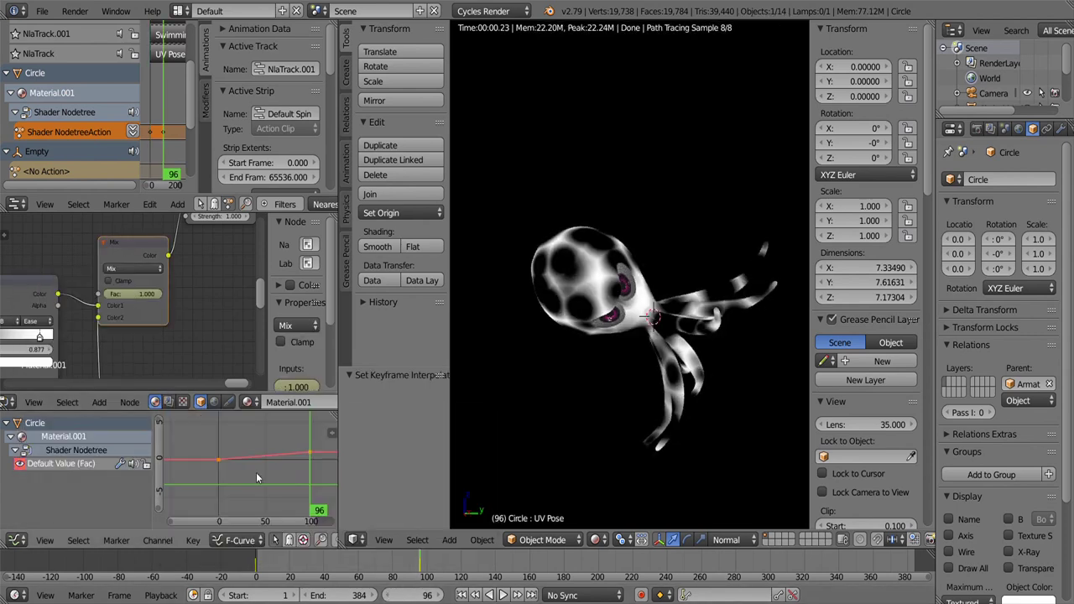
pyautogui.hotkey('ctrl', 'shift', 'm')
pyautogui.click(252, 472)
# Step: Play the animation to check that both curves loop
pyautogui.hotkey('alt', 'a')
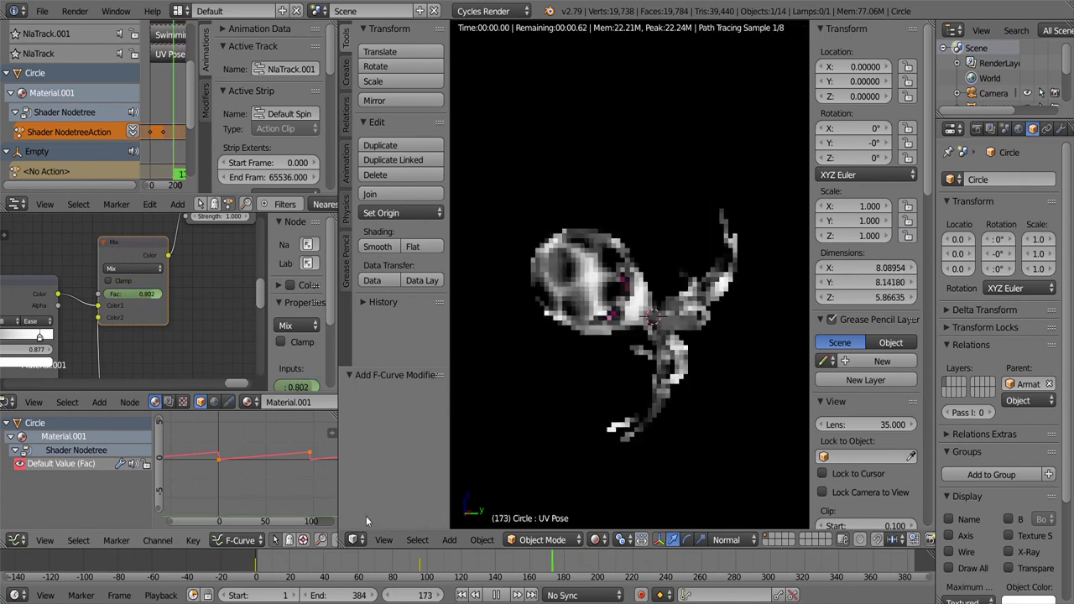
pyautogui.hotkey('alt', 'a')
pyautogui.scroll(-3)
pyautogui.scroll(3)
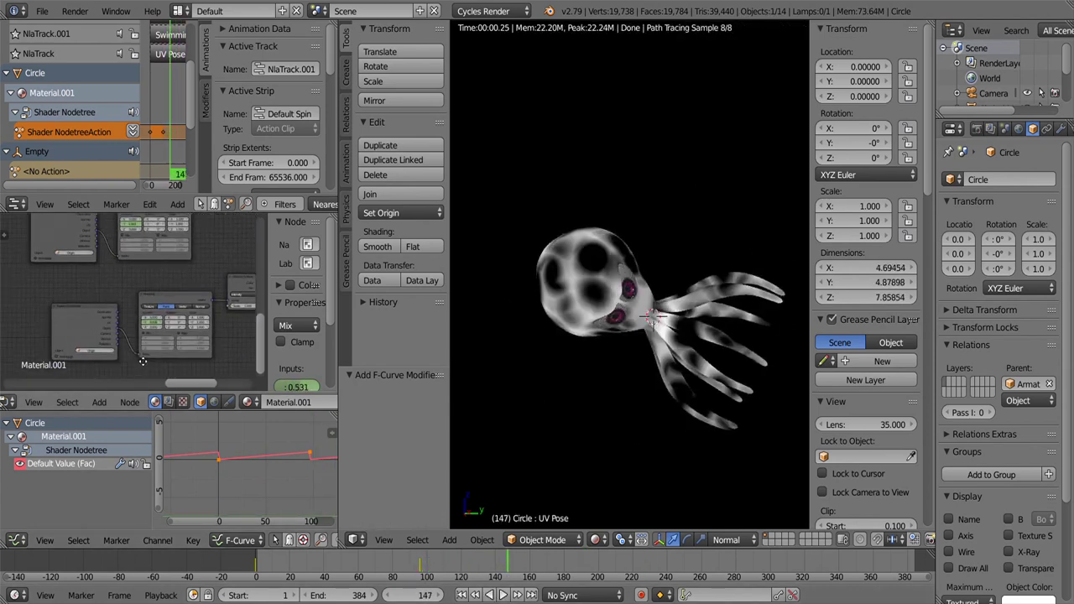
pyautogui.hotkey('shift', 'a')
# Step: Add a MixRGB node and a Noise Texture node to the material
pyautogui.click(201, 390)
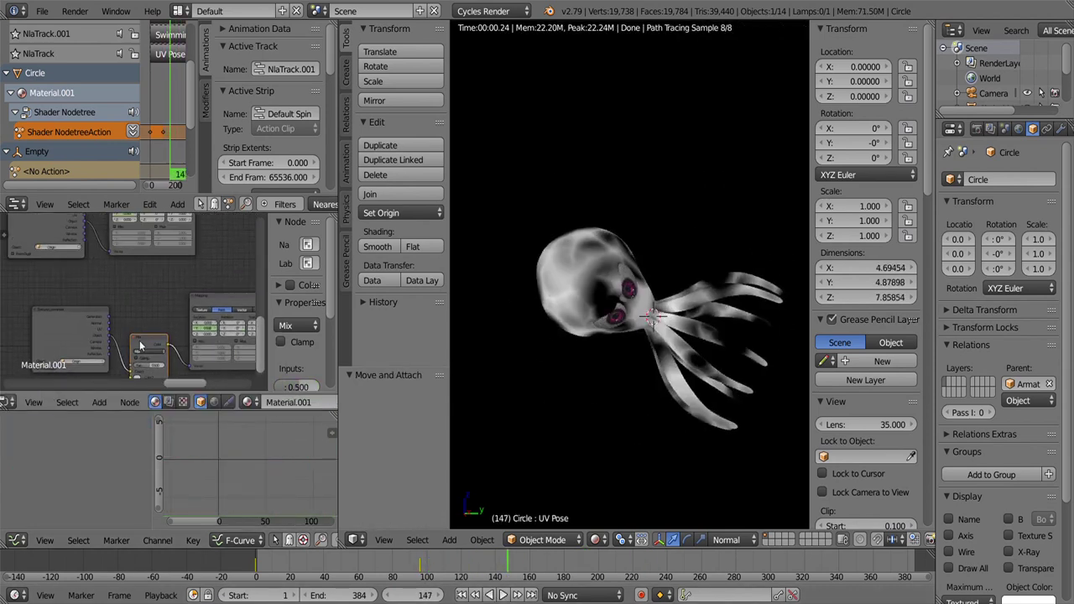
pyautogui.click(99, 402)
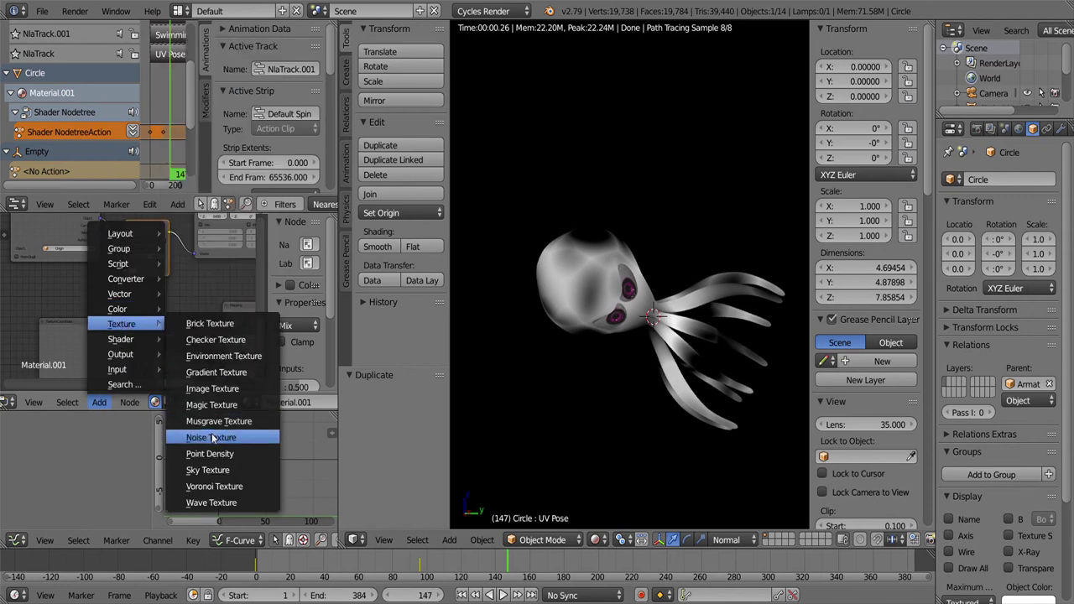
pyautogui.click(243, 434)
pyautogui.click(106, 372)
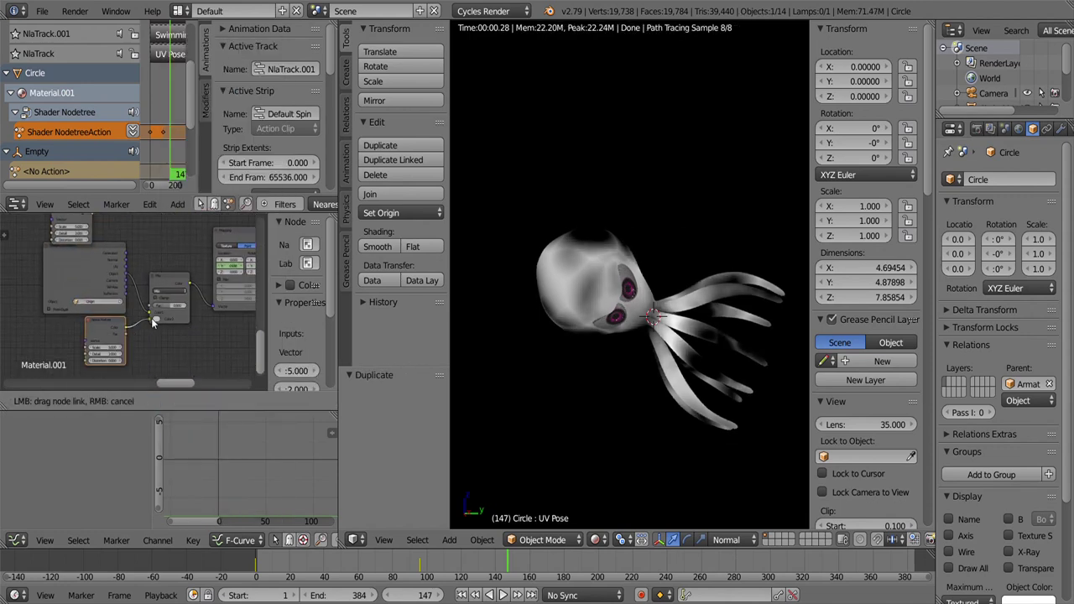
# Step: Preview the material by playing from frame 101 to frame 128
pyautogui.click(428, 583)
pyautogui.hotkey('alt', 'a')
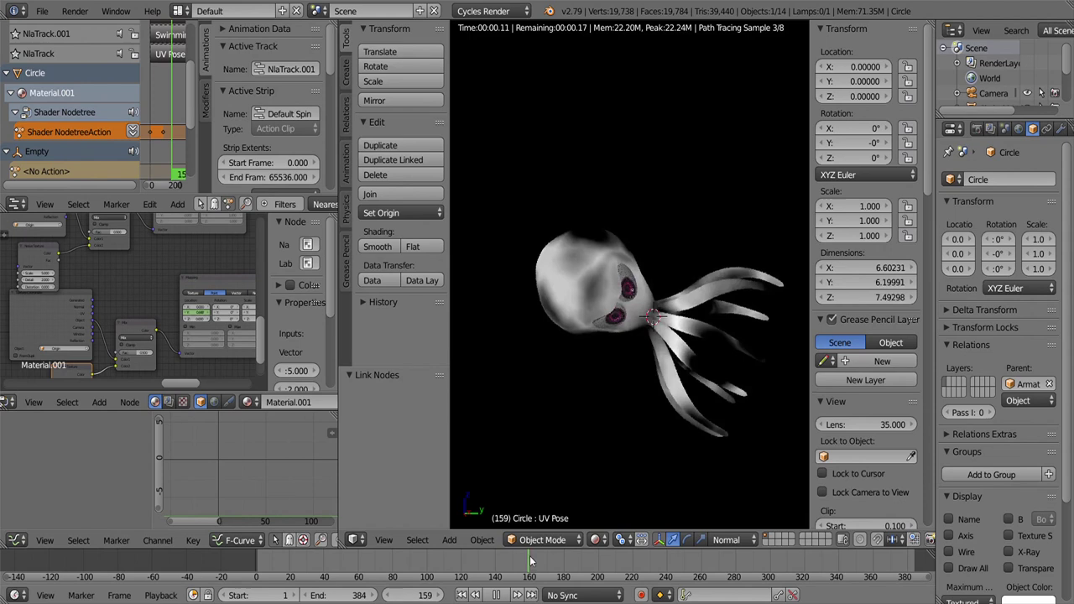
pyautogui.hotkey('alt', 'a')
pyautogui.scroll(-3)
pyautogui.hotkey('alt', 'a')
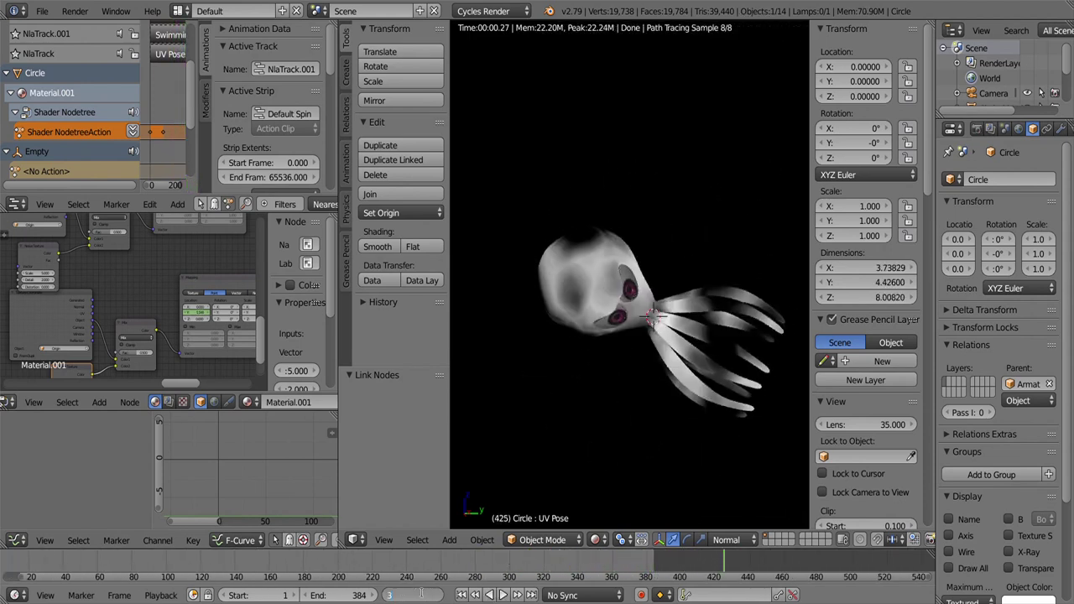
pyautogui.hotkey('alt', 'a')
pyautogui.scroll(-3)
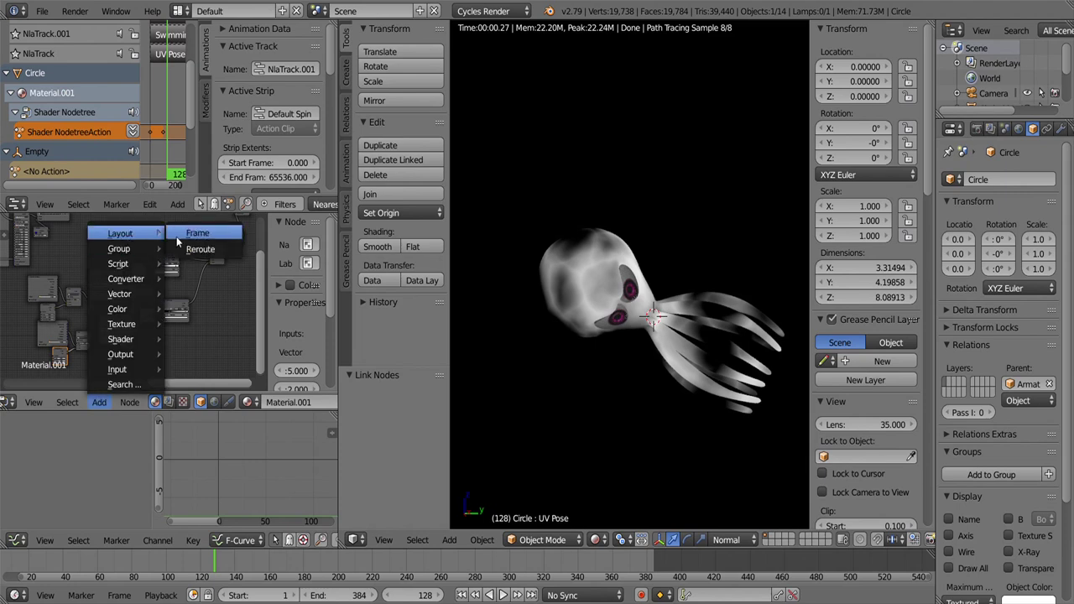
# Step: Add a Frame node for grouping and connect the texture into the shader chain
pyautogui.click(177, 238)
pyautogui.click(190, 286)
pyautogui.click(302, 266)
pyautogui.write('Simulate Caustics')
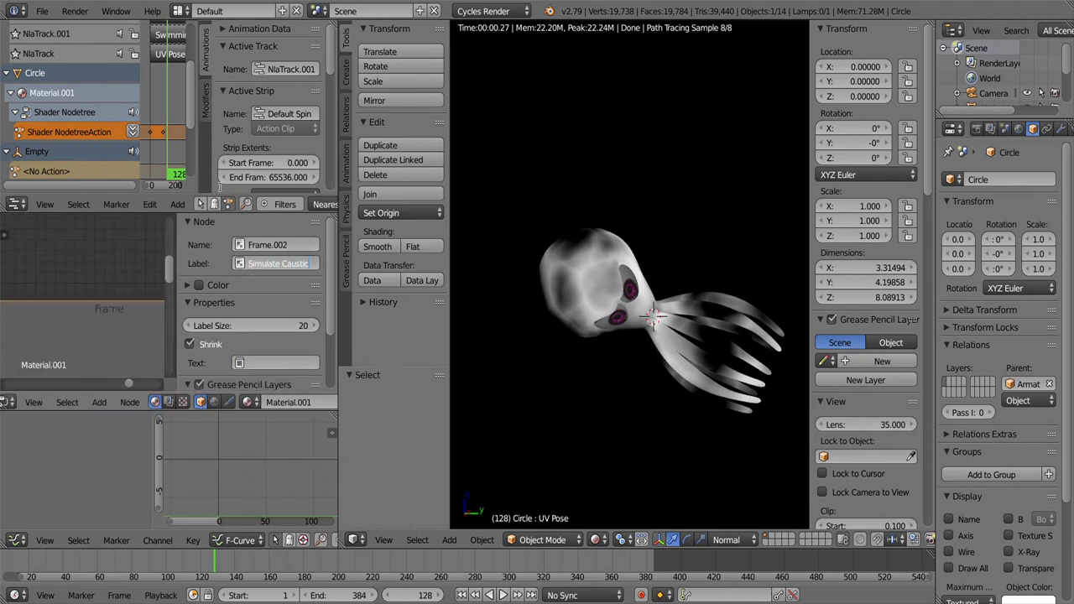
pyautogui.click(129, 292)
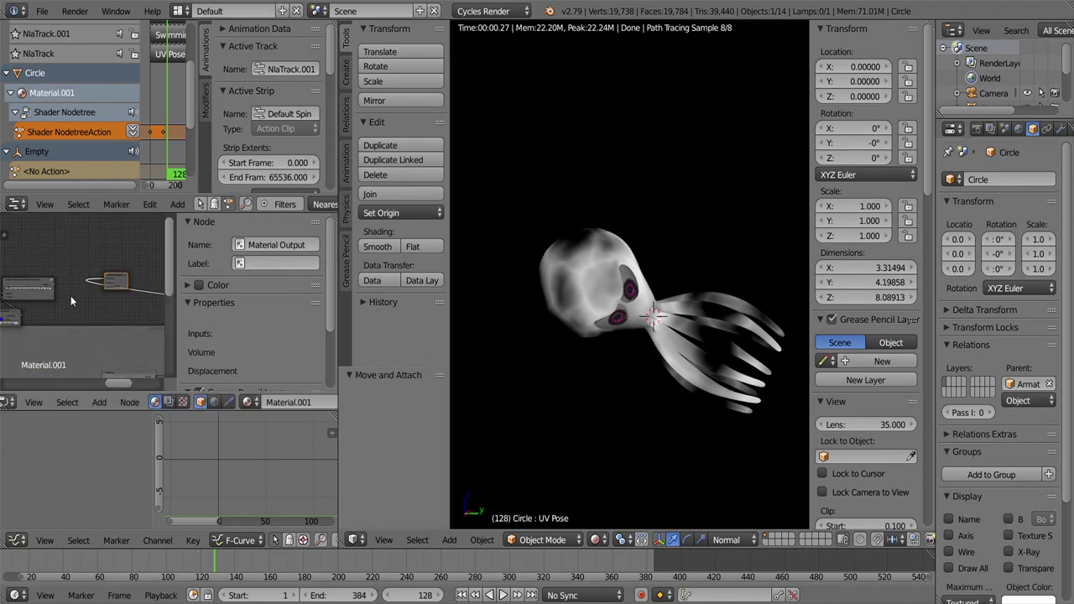
pyautogui.moveTo(42, 275); pyautogui.dragTo(111, 275)
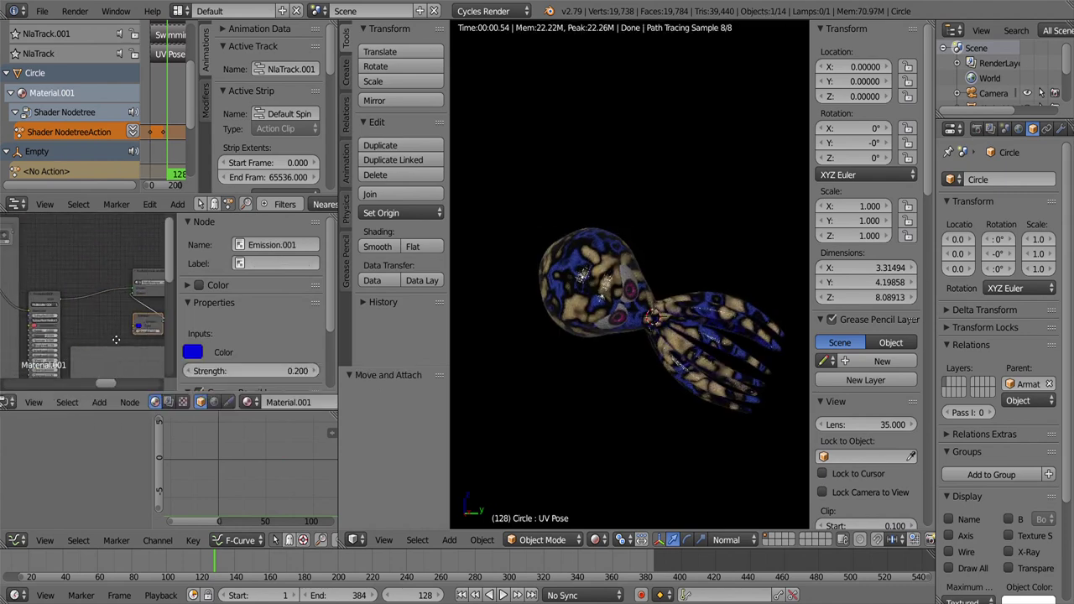
# Step: Add two Emission shaders, link the new one, and select the Simulate Caustics frame
pyautogui.click(99, 402)
pyautogui.click(207, 191)
pyautogui.click(99, 402)
pyautogui.click(201, 110)
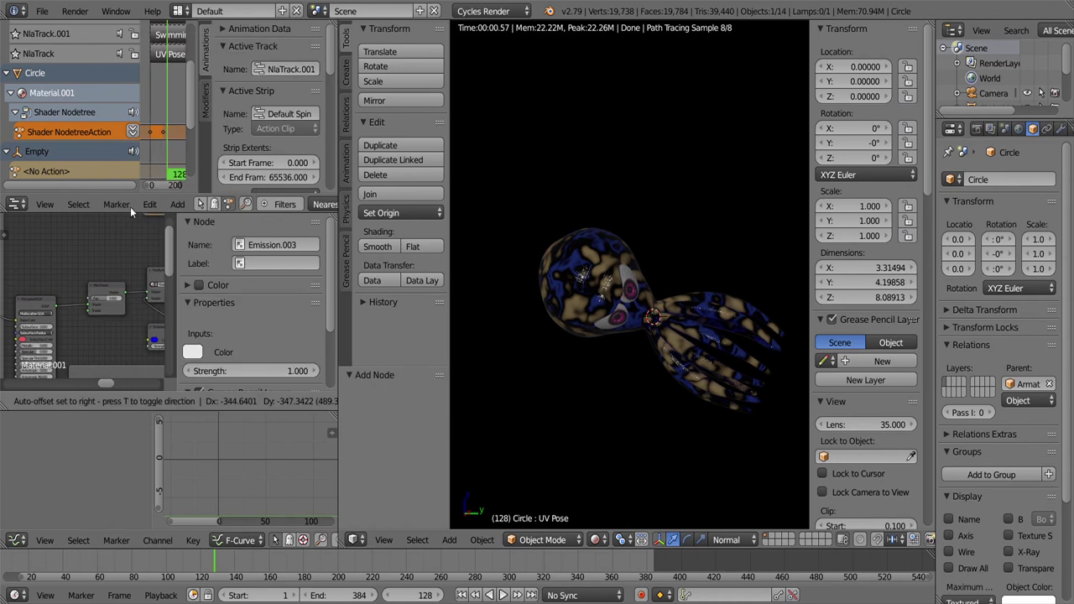
pyautogui.moveTo(109, 304); pyautogui.dragTo(111, 304)
pyautogui.click(117, 319)
# Step: Enlarge the node editor and drop the caustics node onto the shader link to insert a Mix Shader
pyautogui.moveTo(118, 312); pyautogui.dragTo(127, 329)
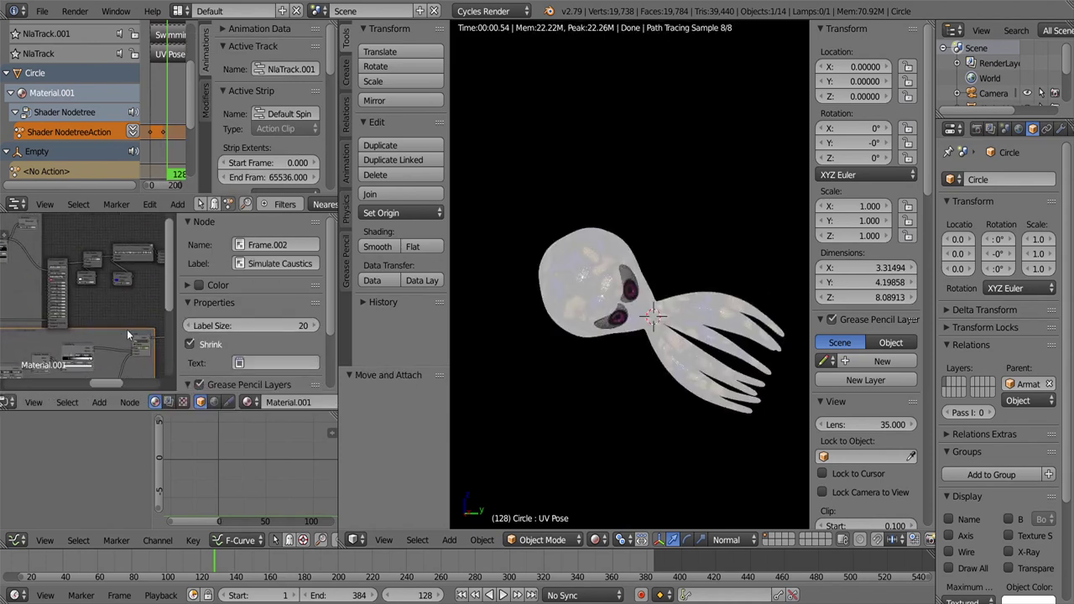
pyautogui.moveTo(170, 193); pyautogui.dragTo(169, 133)
pyautogui.moveTo(110, 267); pyautogui.dragTo(148, 352)
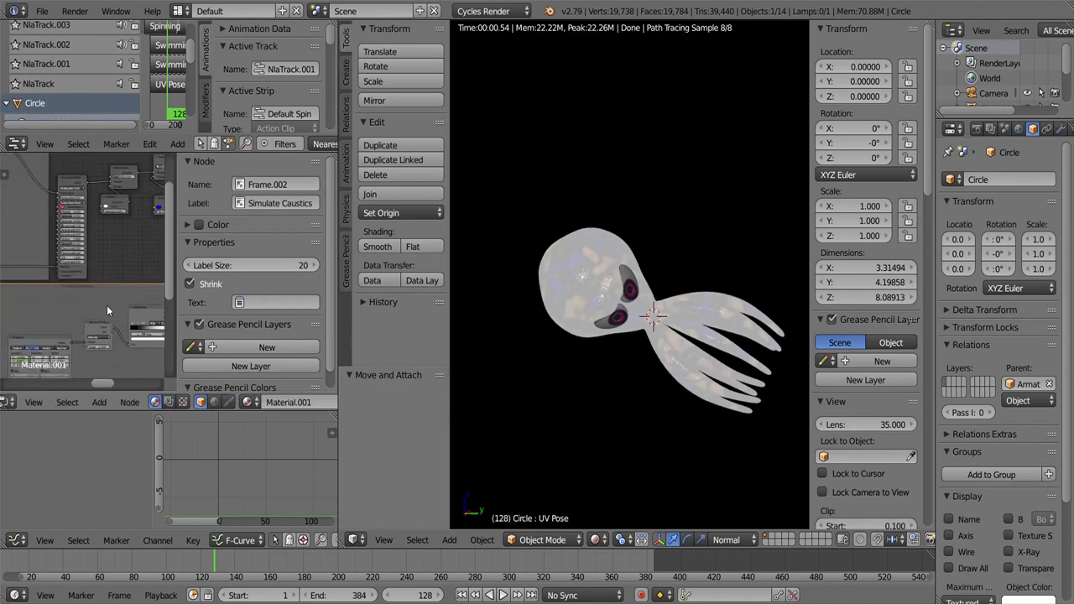
pyautogui.moveTo(99, 344); pyautogui.dragTo(101, 358)
# Step: Preview playback to frame 194 and give the Emission a pale new colour
pyautogui.hotkey('alt', 'a')
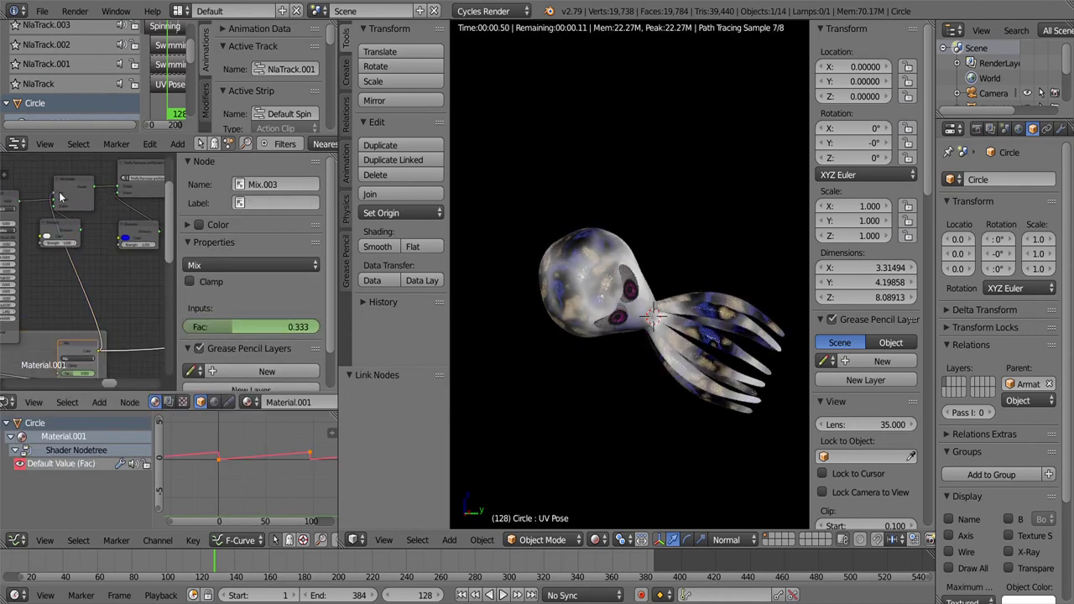
pyautogui.hotkey('alt', 'a')
pyautogui.scroll(3)
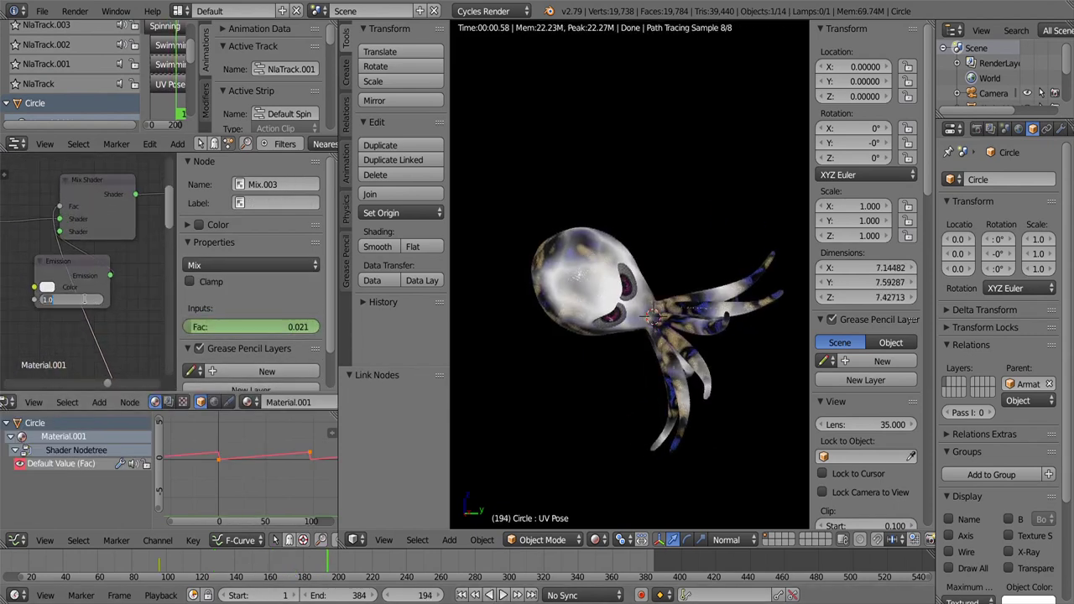
pyautogui.click(47, 286)
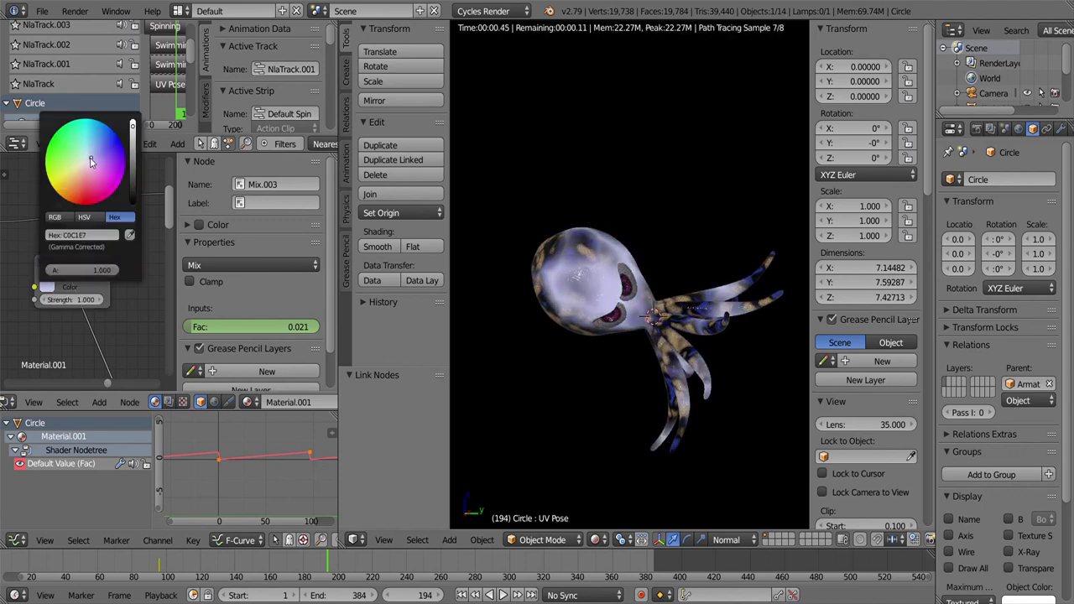
pyautogui.scroll(-3)
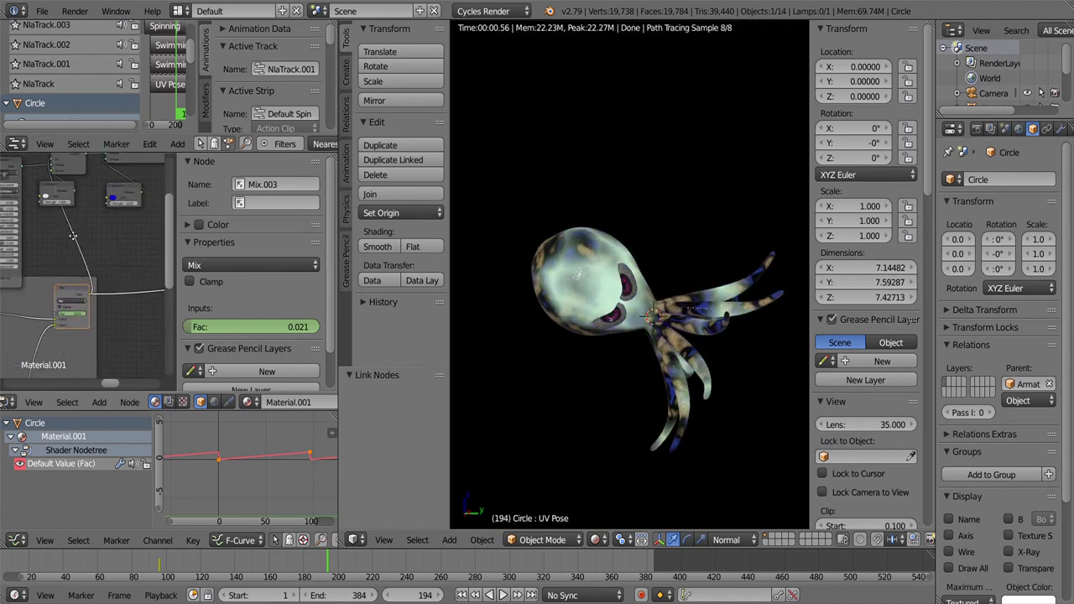
# Step: Add a ColorRamp, grey its right stop at position 0.721, and set stop 1 to white
pyautogui.click(99, 402)
pyautogui.click(198, 295)
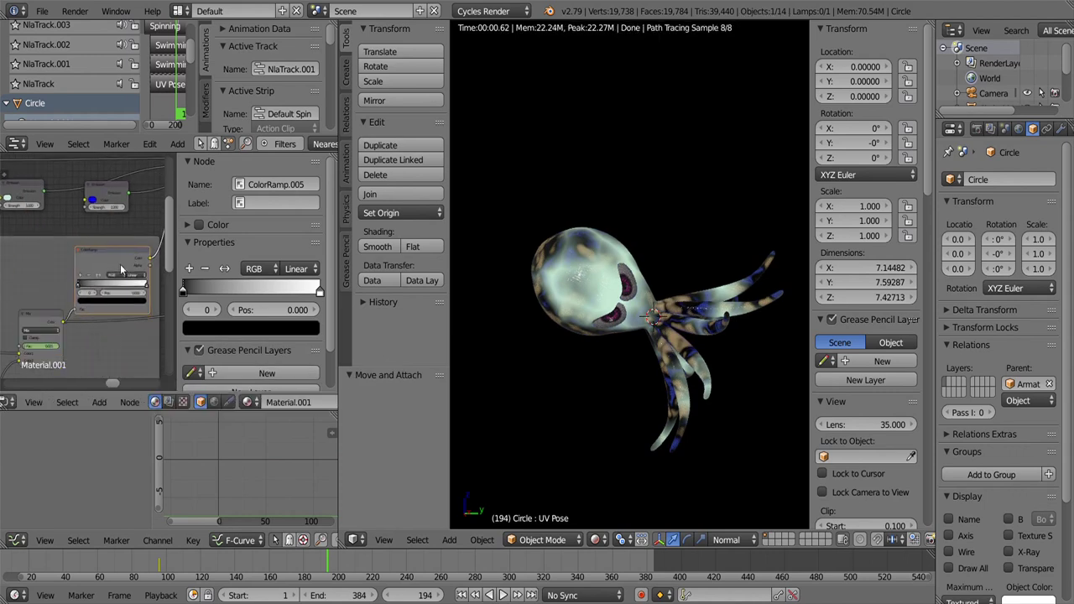
pyautogui.scroll(3)
pyautogui.click(144, 288)
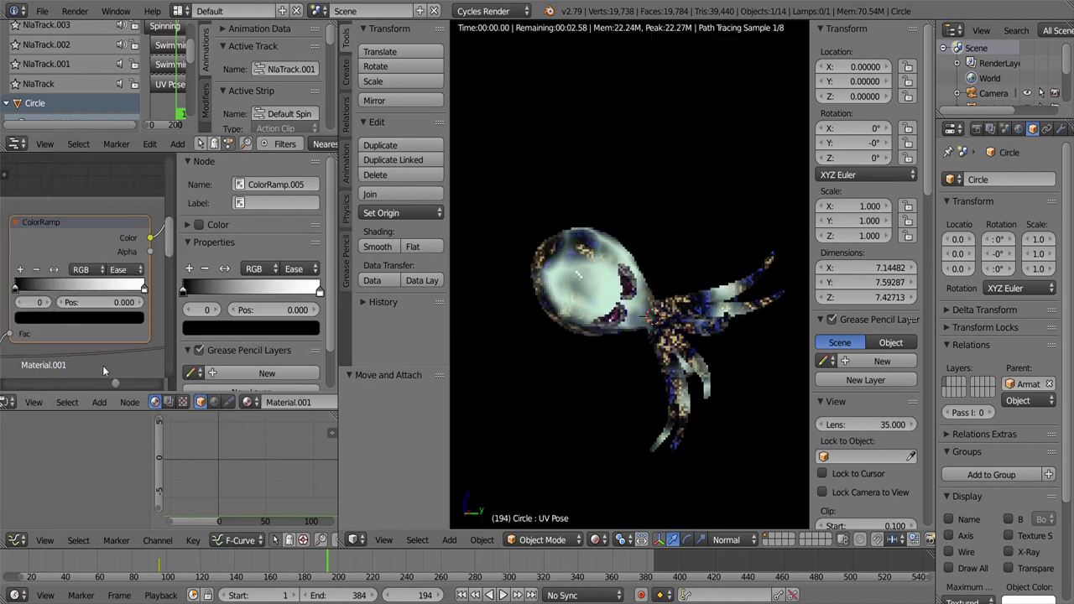
pyautogui.click(78, 317)
pyautogui.moveTo(115, 168); pyautogui.dragTo(115, 203)
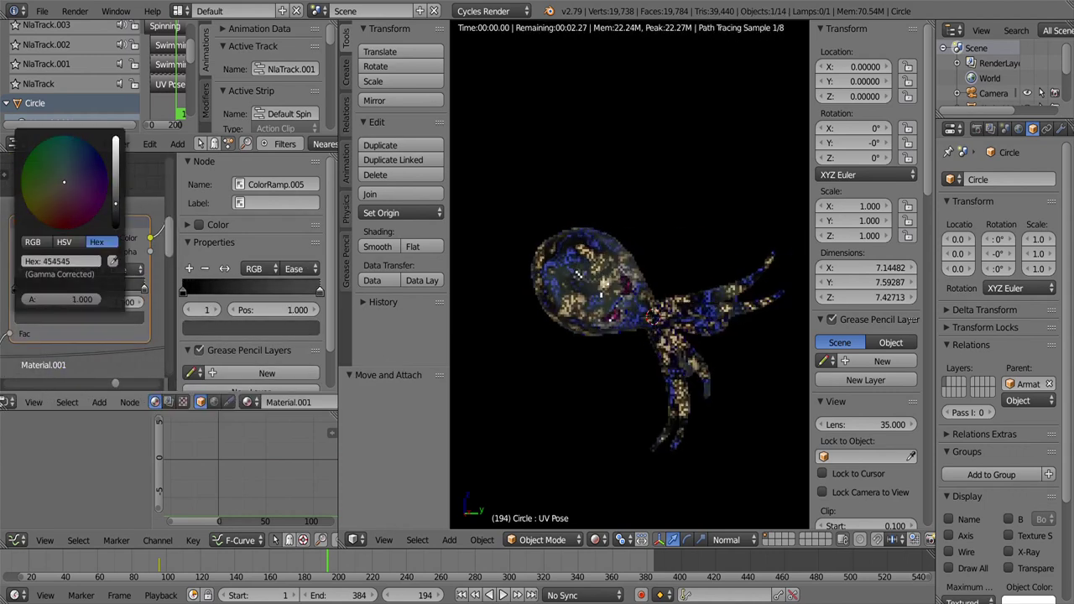
pyautogui.moveTo(144, 288); pyautogui.dragTo(109, 266)
pyautogui.click(79, 317)
pyautogui.click(132, 193)
pyautogui.scroll(-3)
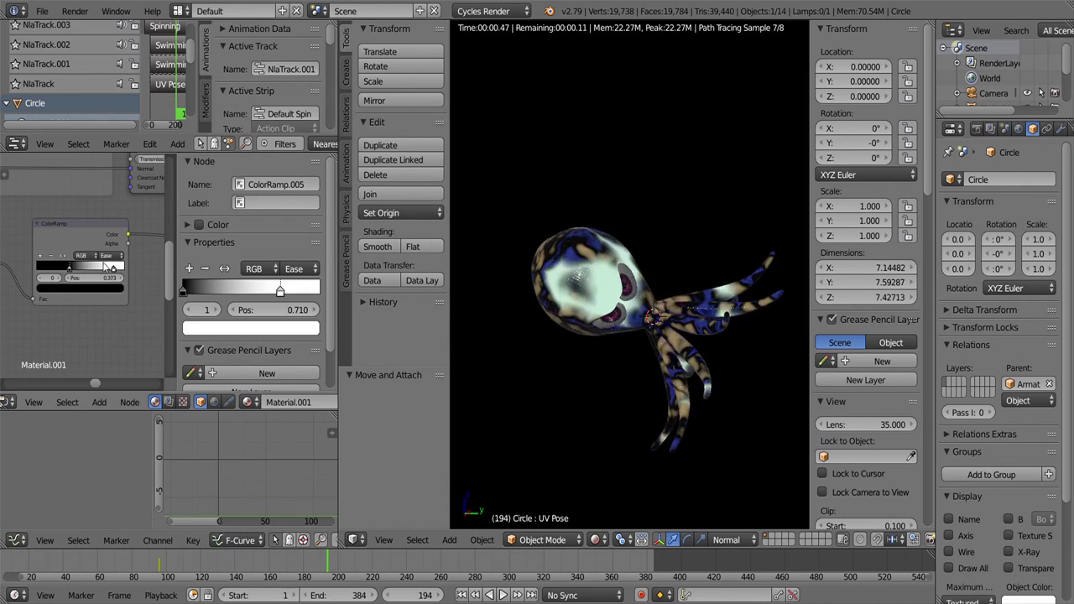
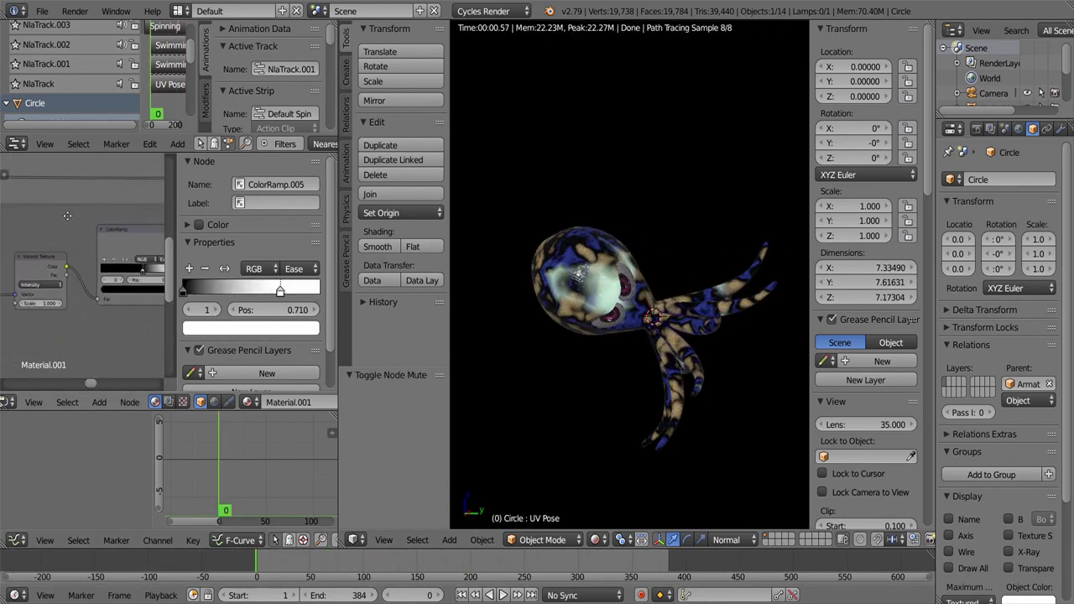
# Step: Duplicate the ColorRamp, delete the Mix Shader keeping links, and move the Simulate Caustics frame aside
pyautogui.hotkey('shift', 'd')
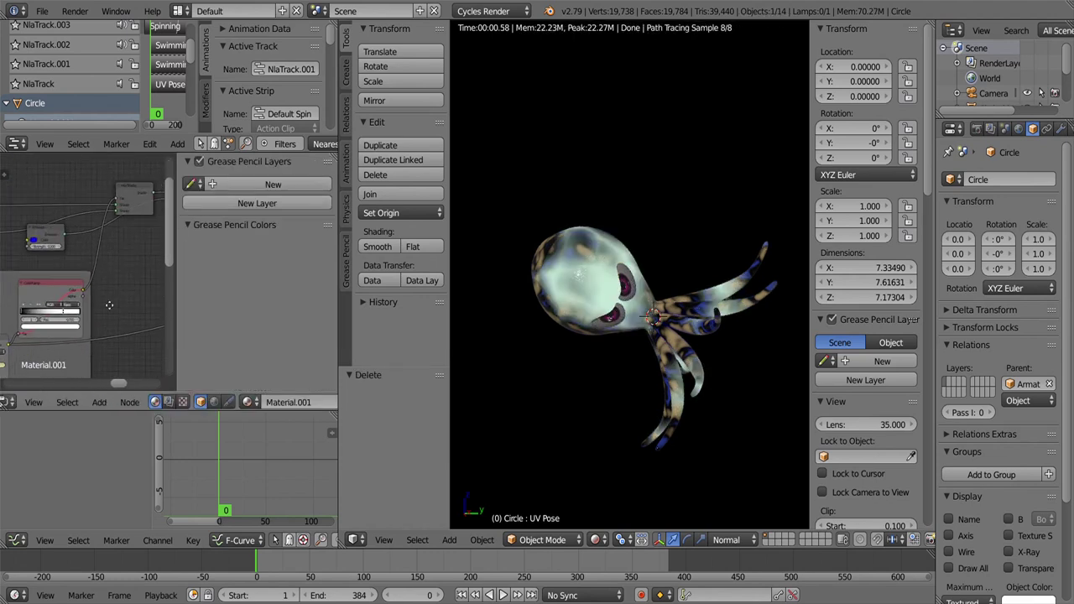
pyautogui.click(129, 402)
pyautogui.click(157, 269)
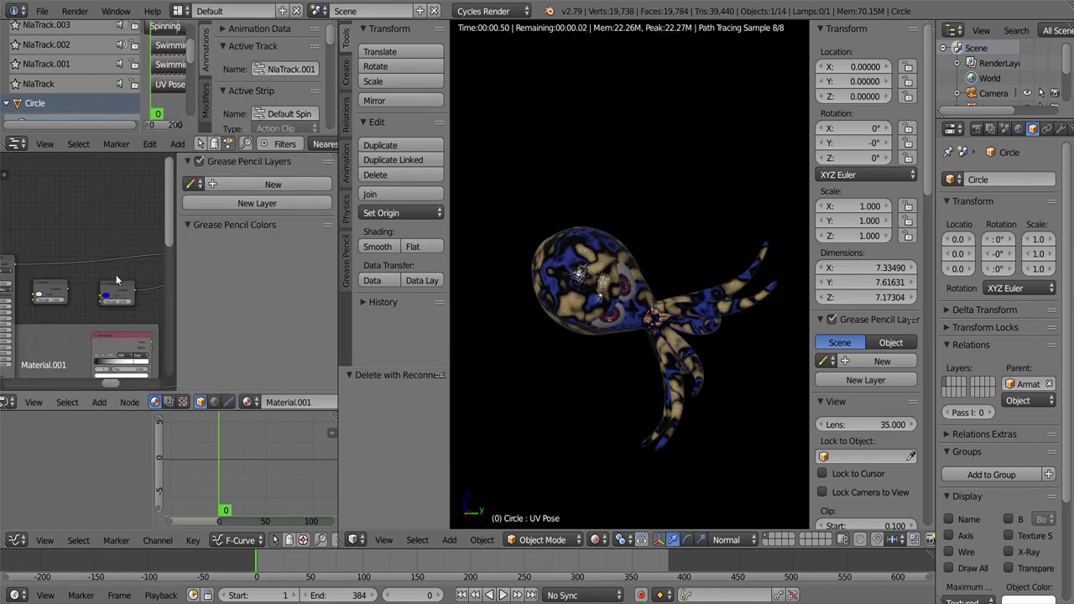
pyautogui.moveTo(76, 325); pyautogui.dragTo(63, 329)
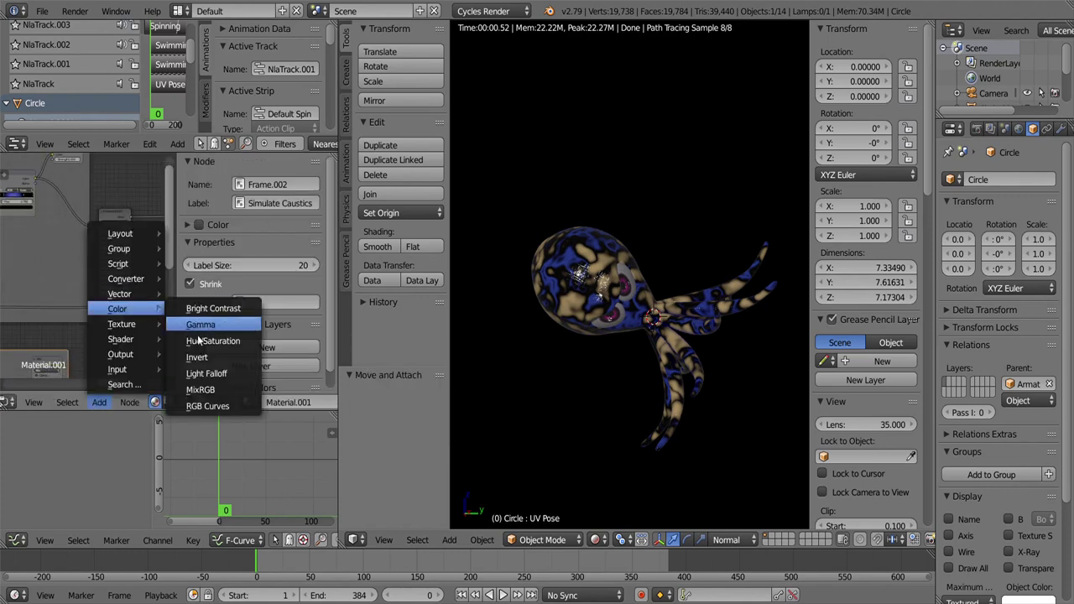
# Step: Add an RGB Curves node and bend its curve upward to brighten the colours
pyautogui.click(207, 405)
pyautogui.click(76, 308)
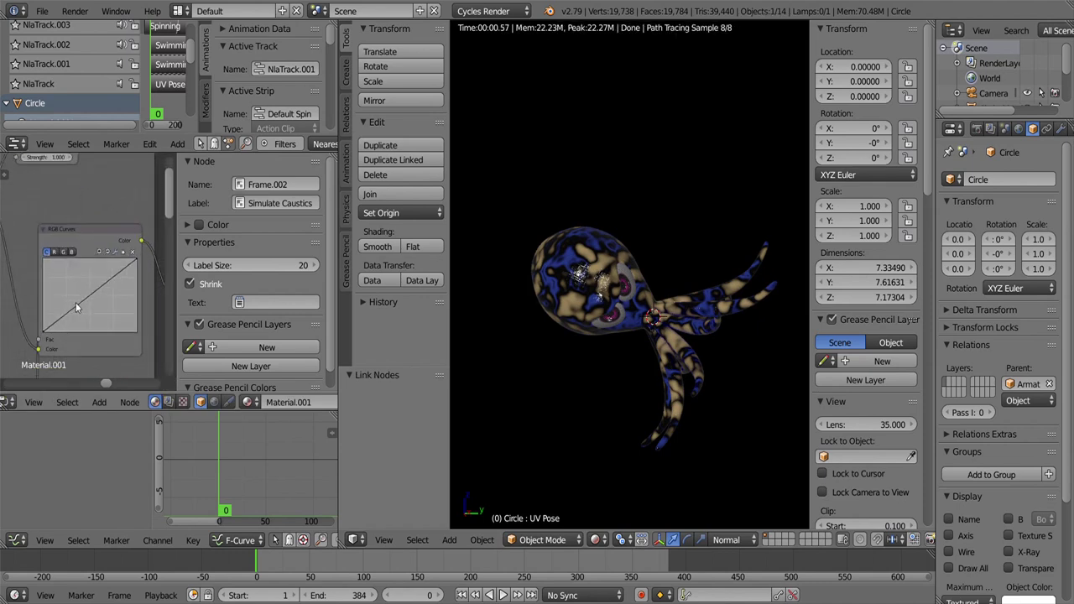
pyautogui.scroll(3)
pyautogui.moveTo(75, 308); pyautogui.dragTo(70, 269)
pyautogui.scroll(-3)
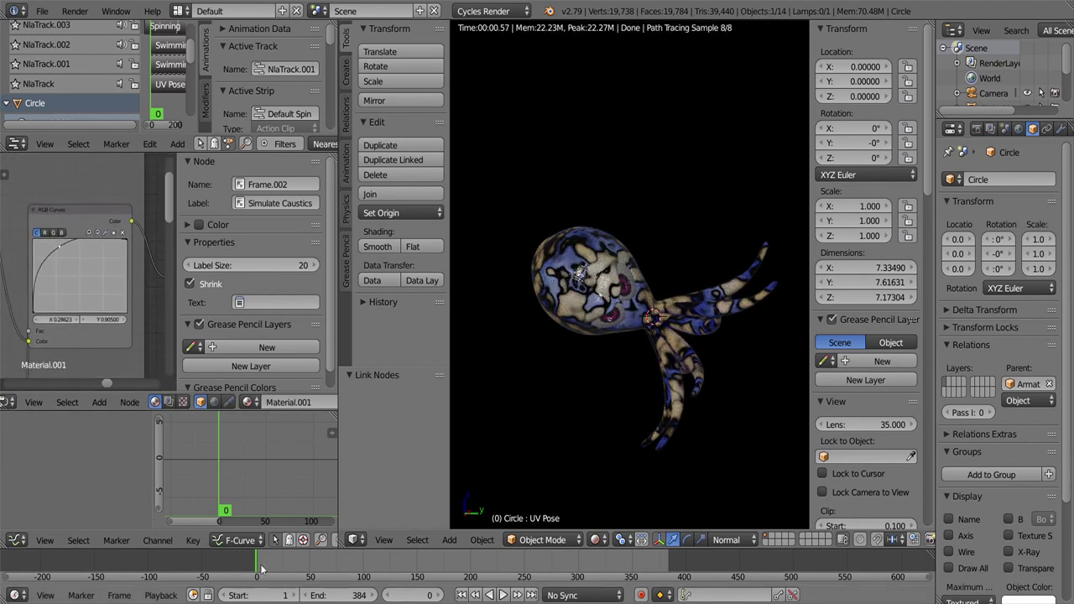
# Step: Preview other poses from frame 56, then add an Emission shader node
pyautogui.click(317, 560)
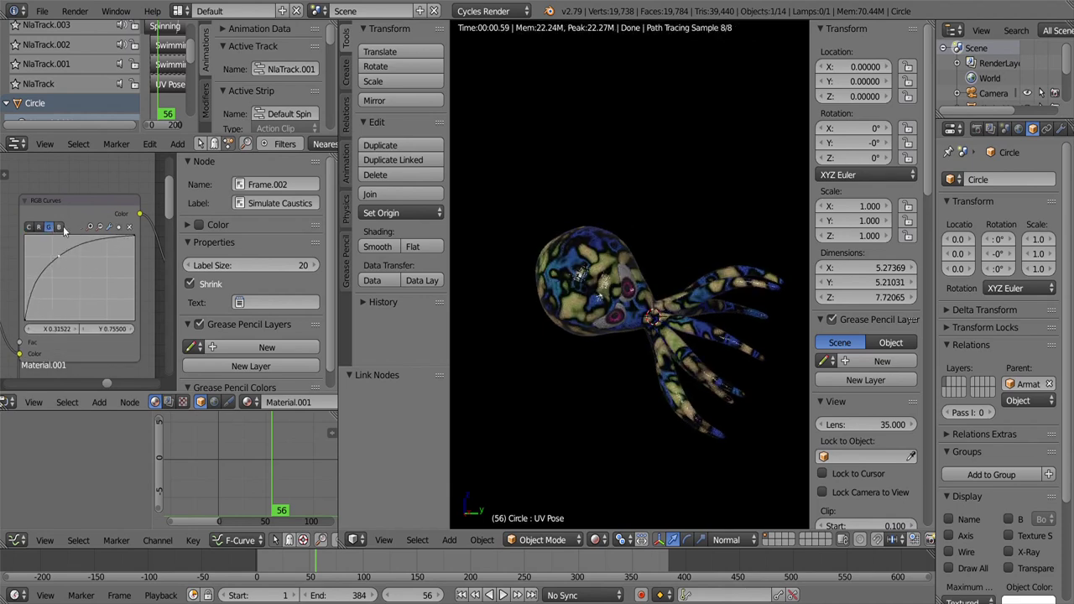
pyautogui.scroll(-3)
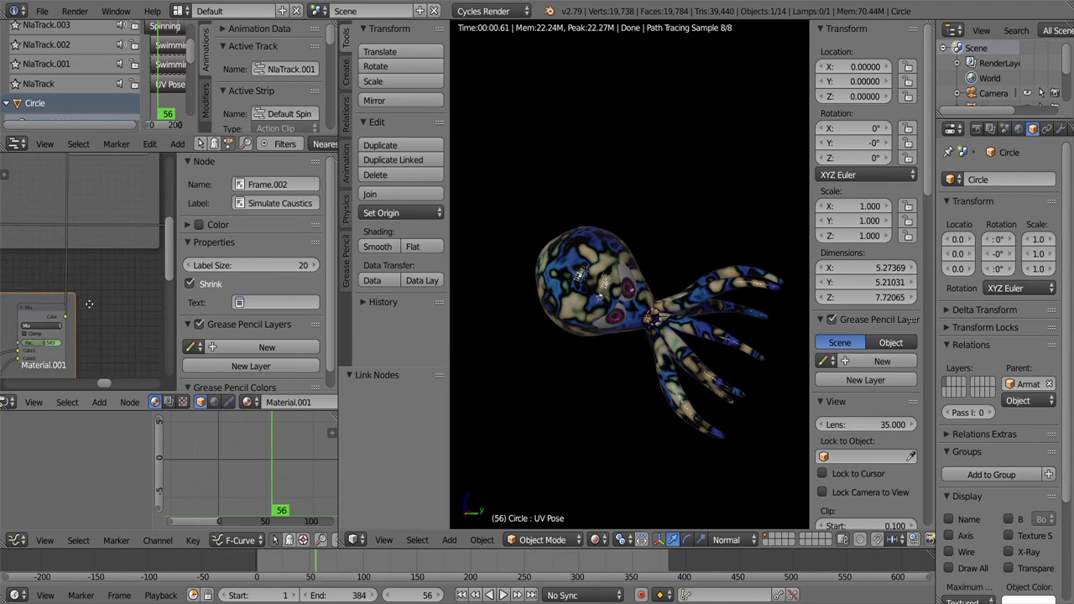
pyautogui.moveTo(285, 576); pyautogui.dragTo(327, 575)
pyautogui.scroll(3)
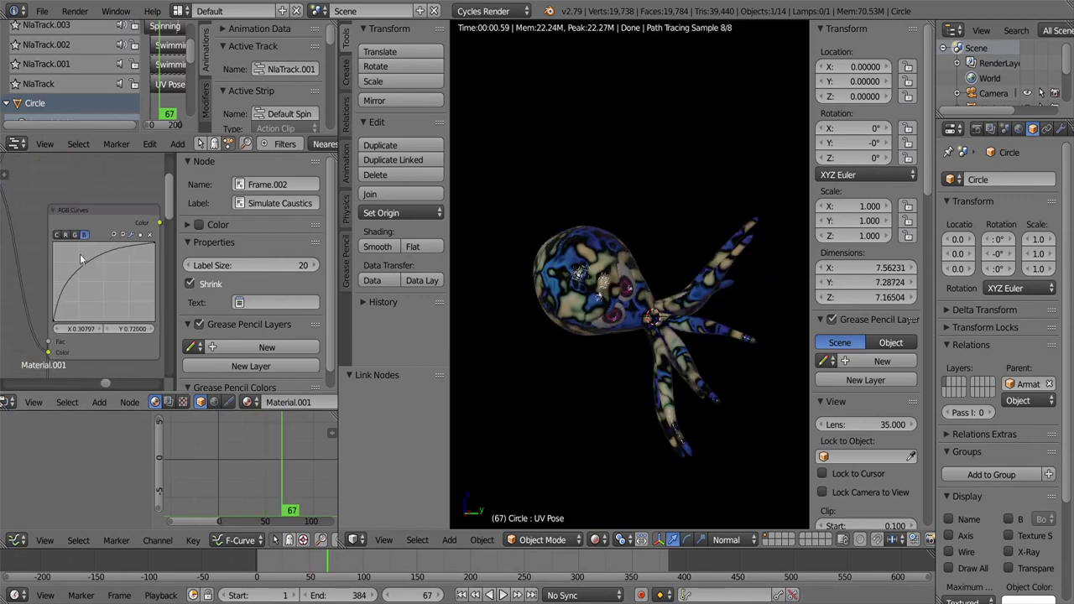
pyautogui.scroll(-3)
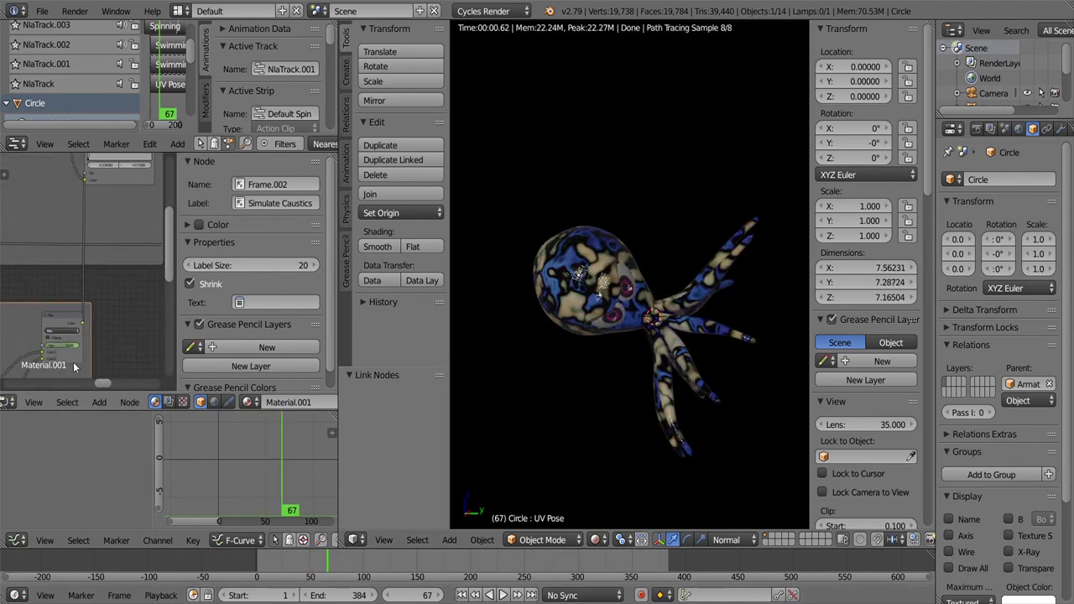
pyautogui.click(99, 401)
pyautogui.click(215, 127)
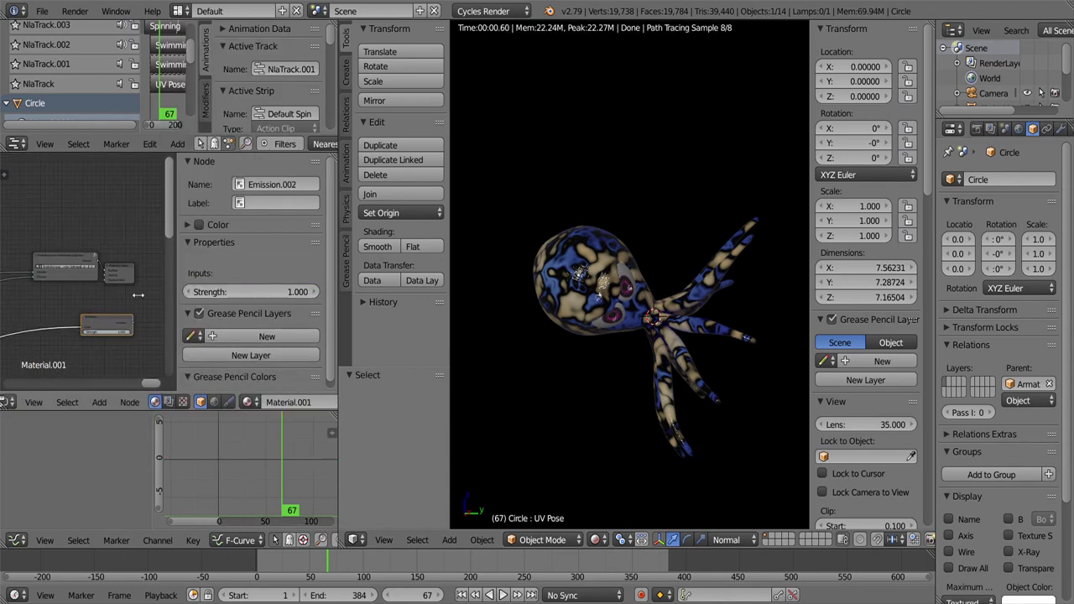
# Step: Connect the Emission shader and add a Math node set to Power with exponent 2.000
pyautogui.moveTo(106, 275); pyautogui.dragTo(106, 277)
pyautogui.scroll(3)
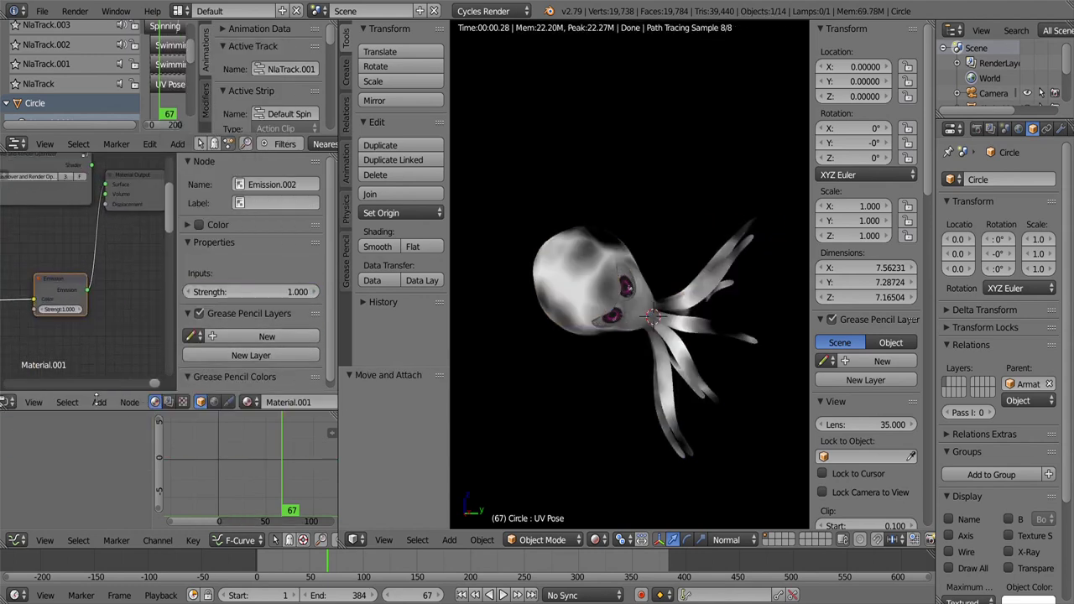
pyautogui.click(99, 402)
pyautogui.click(217, 328)
pyautogui.click(133, 288)
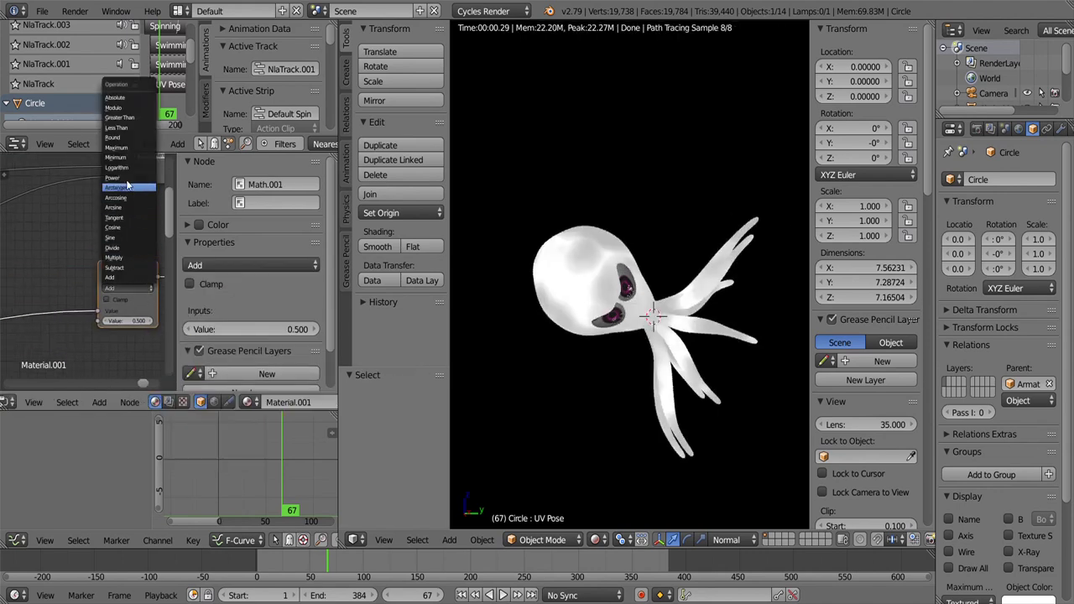
pyautogui.click(128, 178)
pyautogui.moveTo(113, 322); pyautogui.dragTo(126, 322)
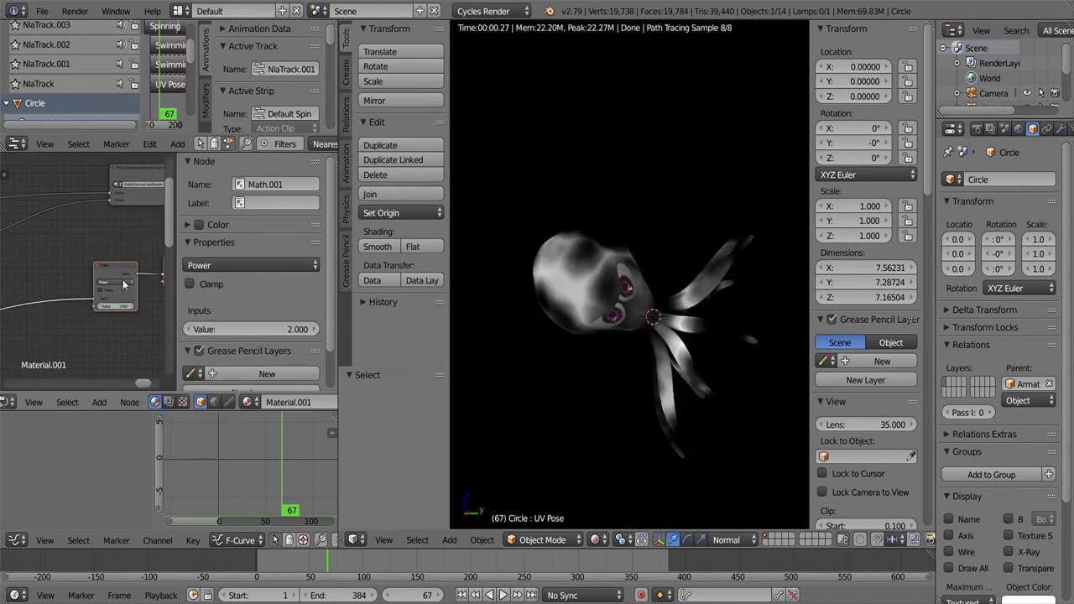
# Step: Rearrange nodes inside the group at frame 120 and return to the main node tree
pyautogui.moveTo(124, 285); pyautogui.dragTo(80, 321)
pyautogui.click(384, 560)
pyautogui.moveTo(21, 289); pyautogui.dragTo(5, 265)
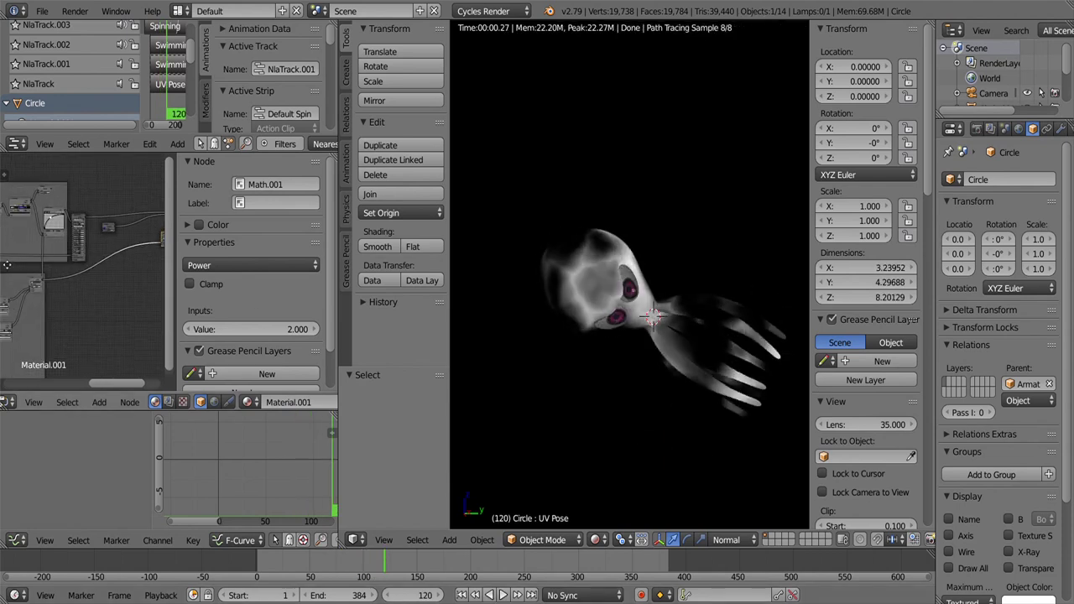
pyautogui.click(51, 304)
pyautogui.moveTo(46, 296); pyautogui.dragTo(117, 344)
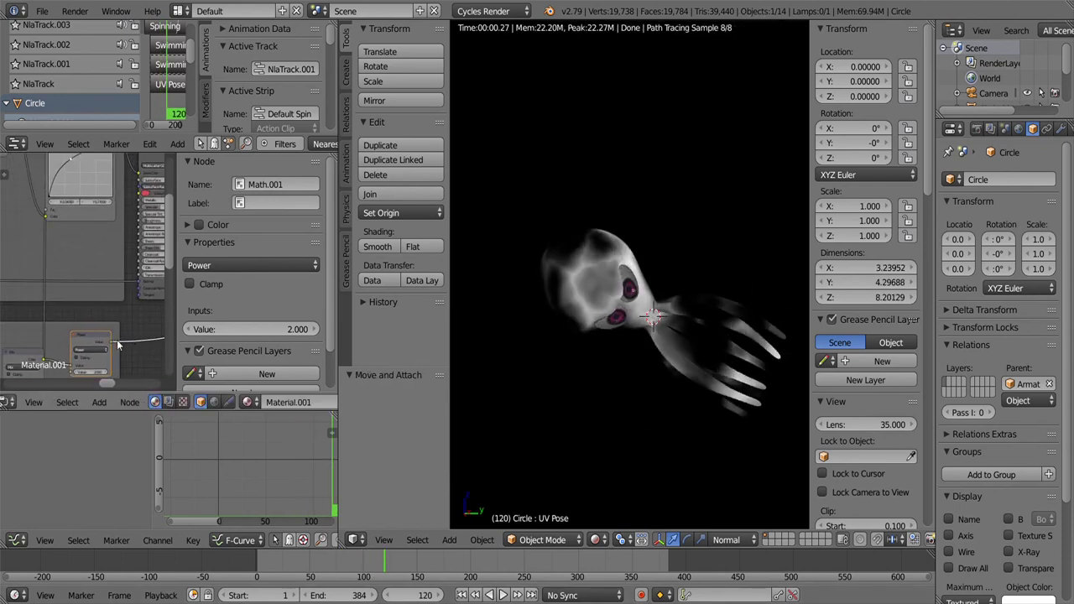
pyautogui.press('Tab')
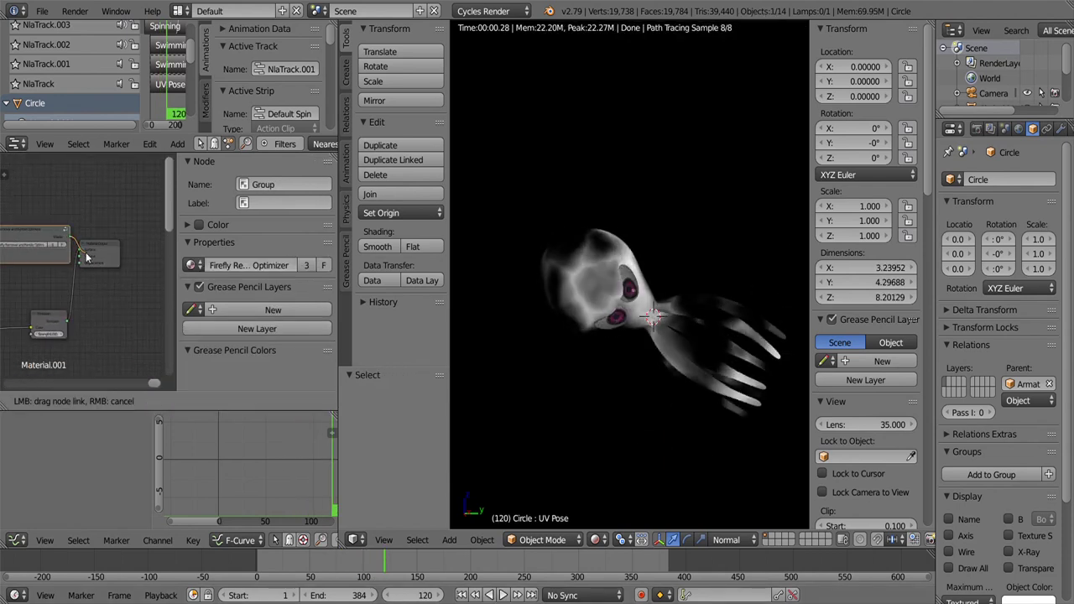
# Step: Try a convex RGB curve, reset it, switch to the green channel, scrubbing frames 188 to 121
pyautogui.scroll(3)
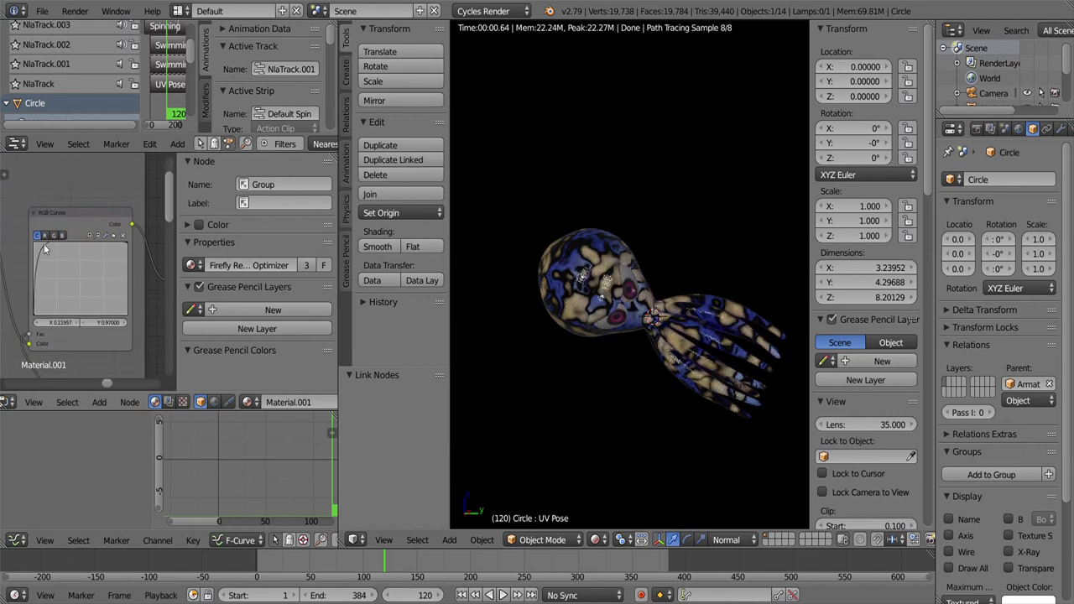
pyautogui.moveTo(41, 306); pyautogui.dragTo(135, 236)
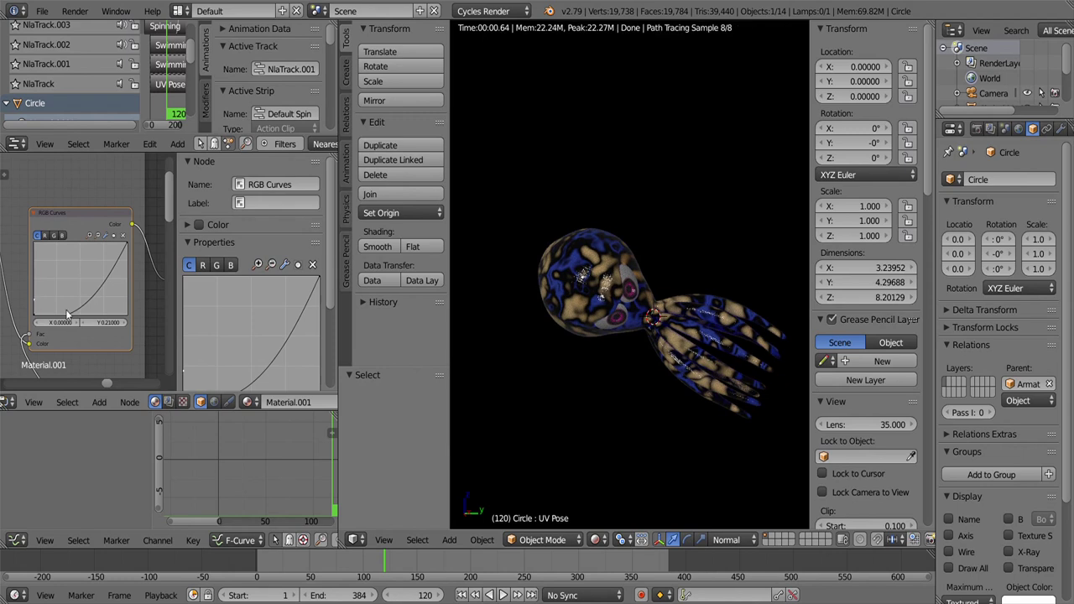
pyautogui.click(126, 287)
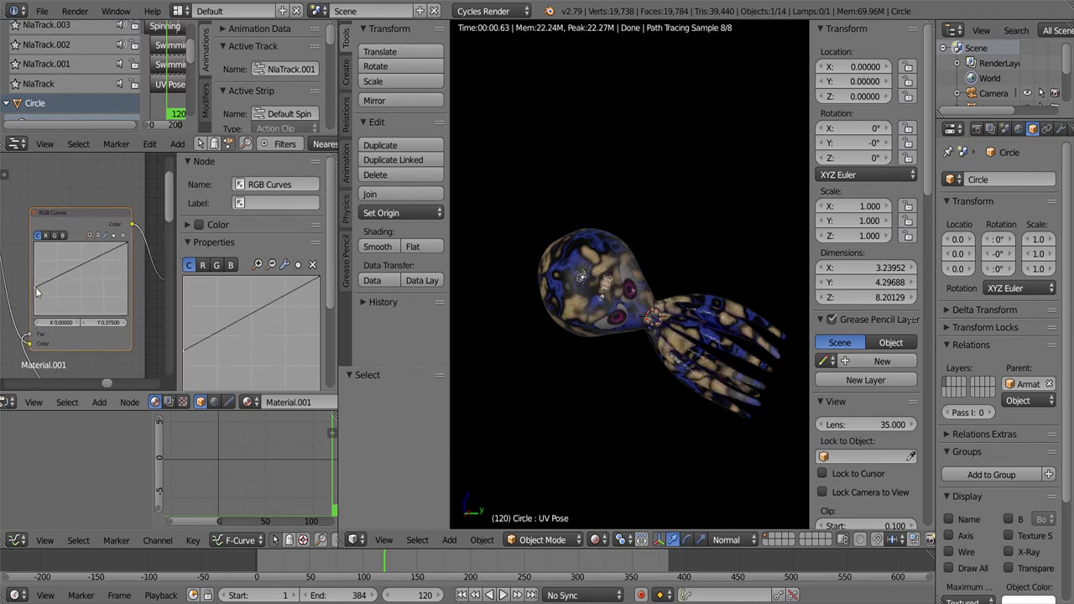
pyautogui.moveTo(385, 577); pyautogui.dragTo(460, 577)
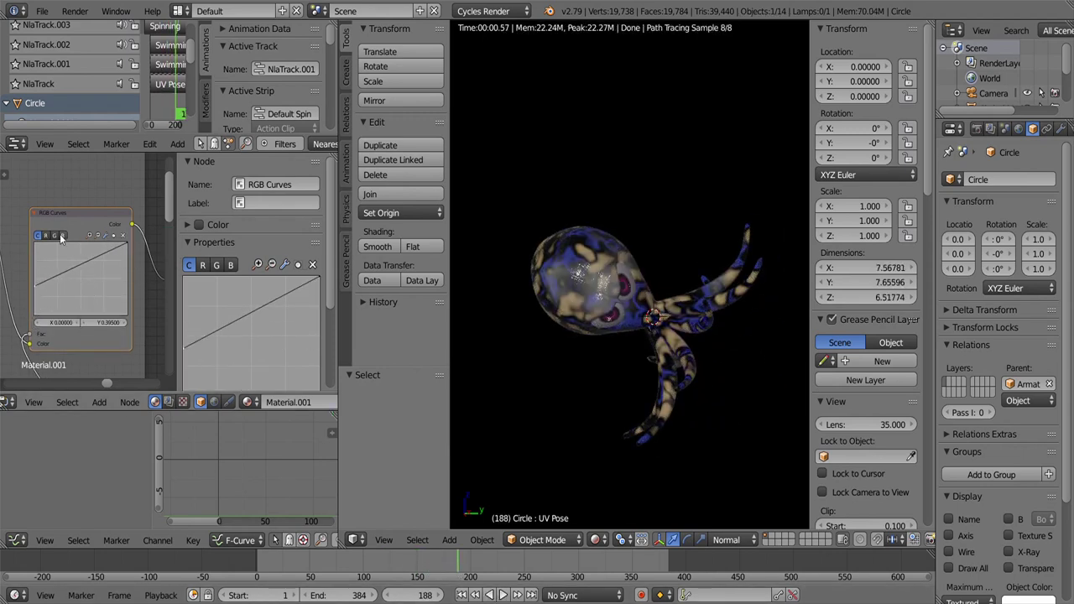
pyautogui.click(54, 234)
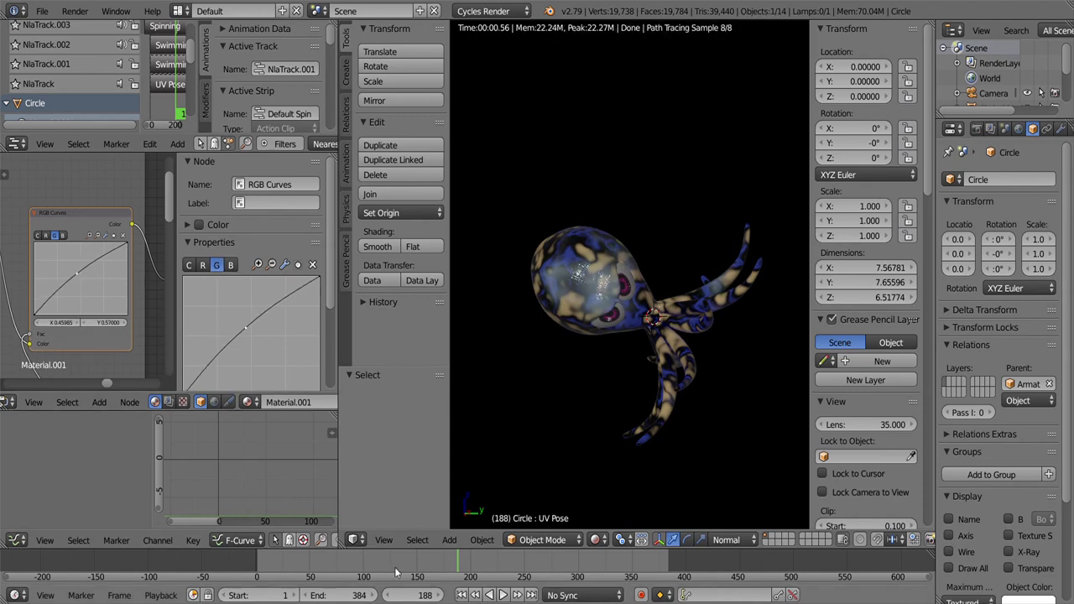
pyautogui.moveTo(396, 572); pyautogui.dragTo(530, 572)
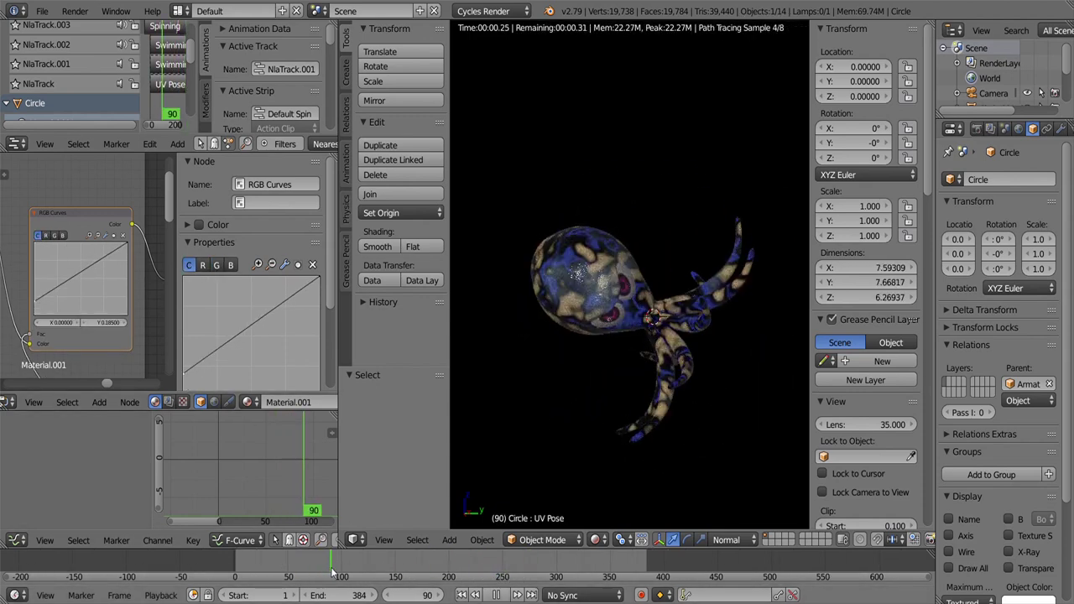
pyautogui.moveTo(529, 573); pyautogui.dragTo(364, 573)
pyautogui.scroll(-3)
pyautogui.scroll(3)
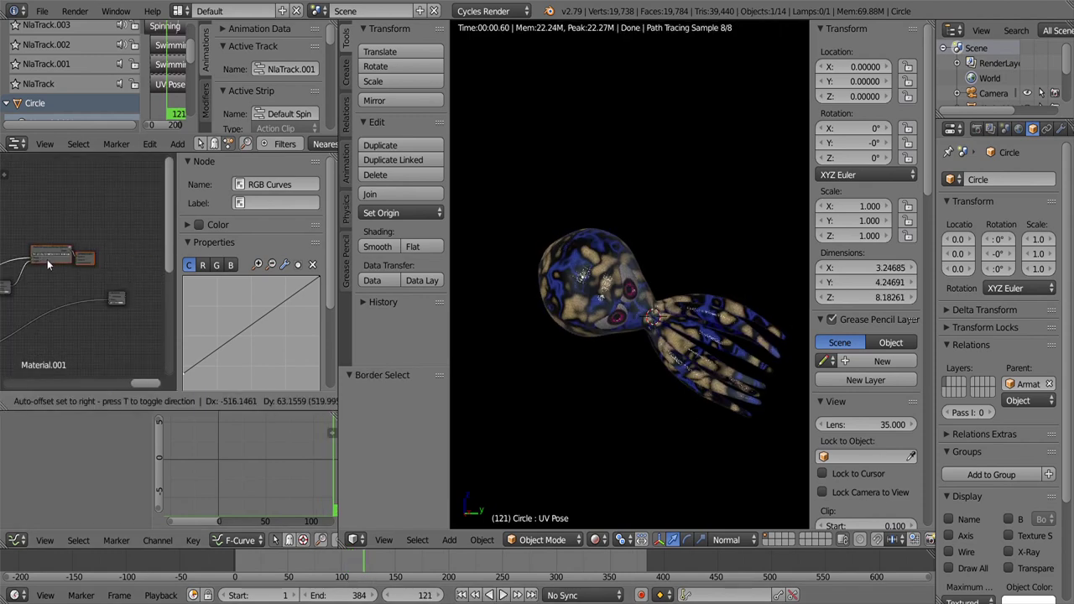
# Step: Add two Emission shaders and connect them through the Mix Shader into the material
pyautogui.hotkey('shift', 'a')
pyautogui.click(239, 271)
pyautogui.click(61, 215)
pyautogui.hotkey('shift', 'a')
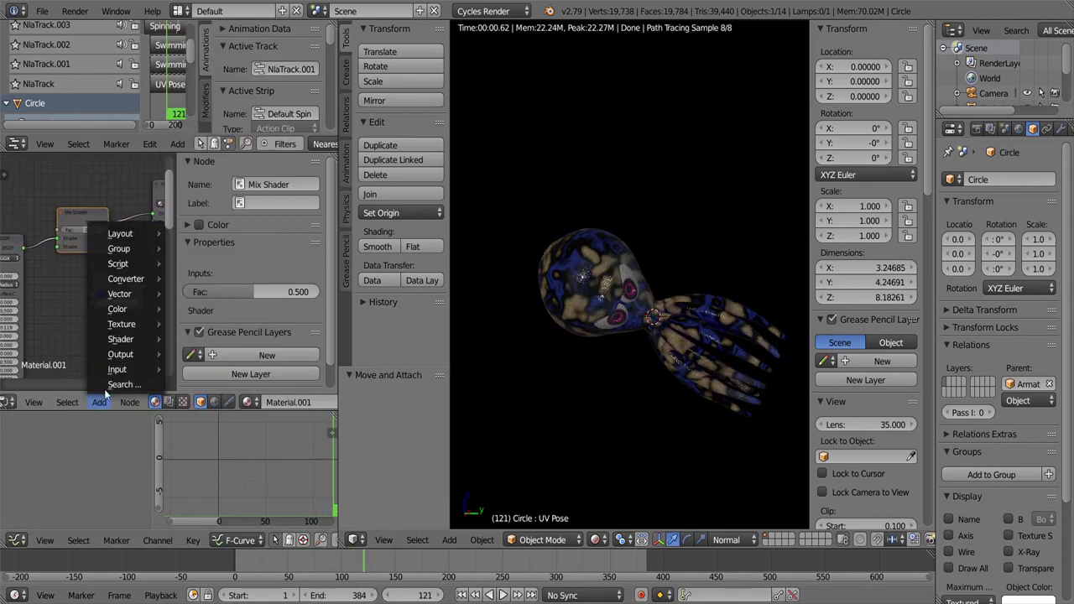
pyautogui.click(199, 277)
pyautogui.moveTo(67, 240); pyautogui.dragTo(67, 244)
pyautogui.click(89, 273)
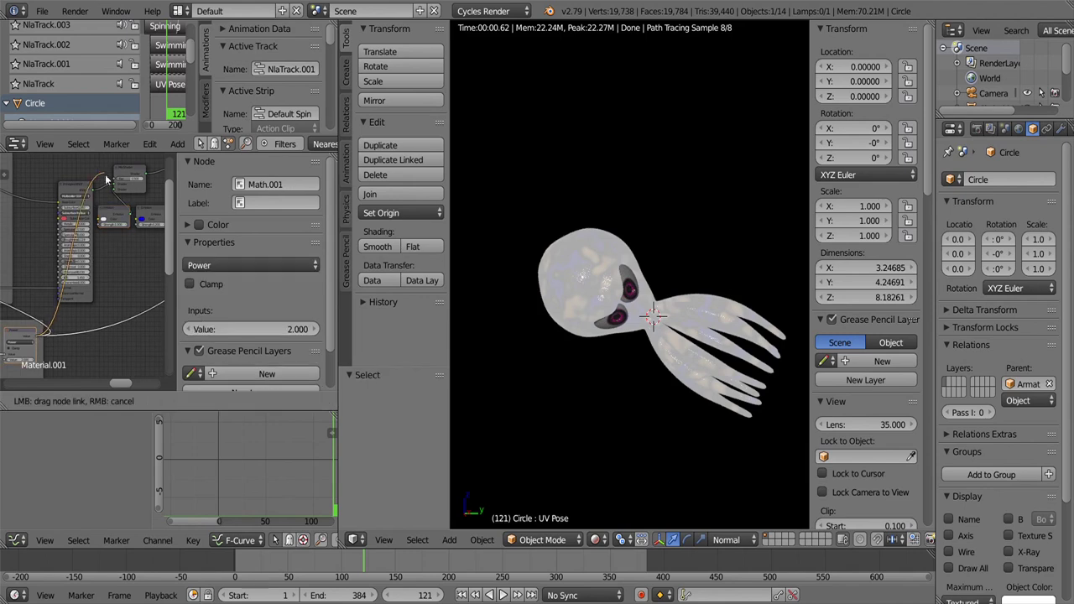
# Step: Set the Emission colour to light blue (A1BBE7), edit its strength, and tidy the node layout
pyautogui.scroll(3)
pyautogui.click(34, 320)
pyautogui.click(82, 187)
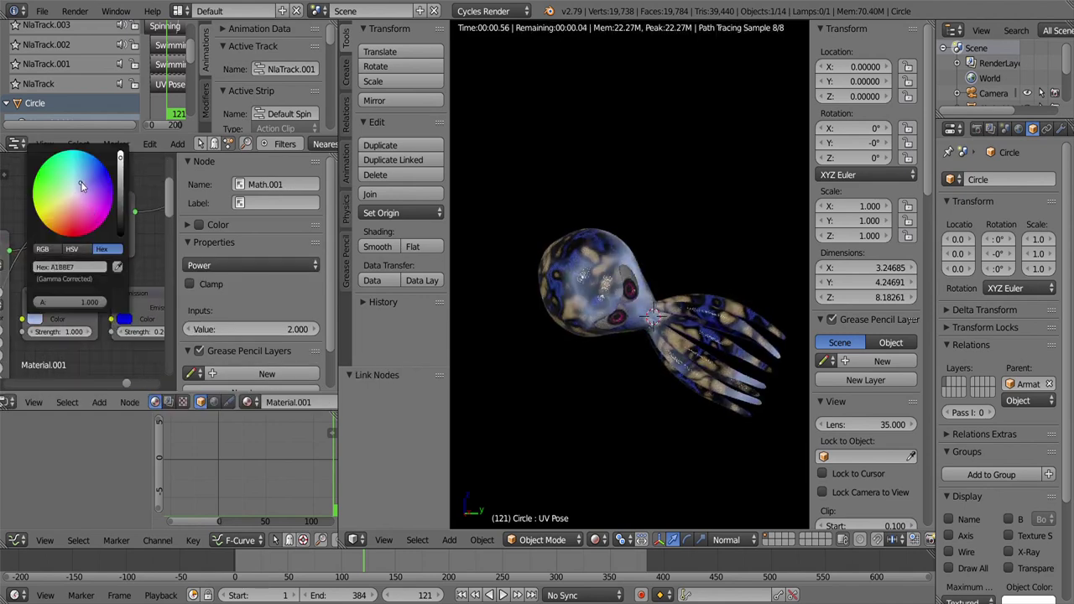
pyautogui.click(65, 335)
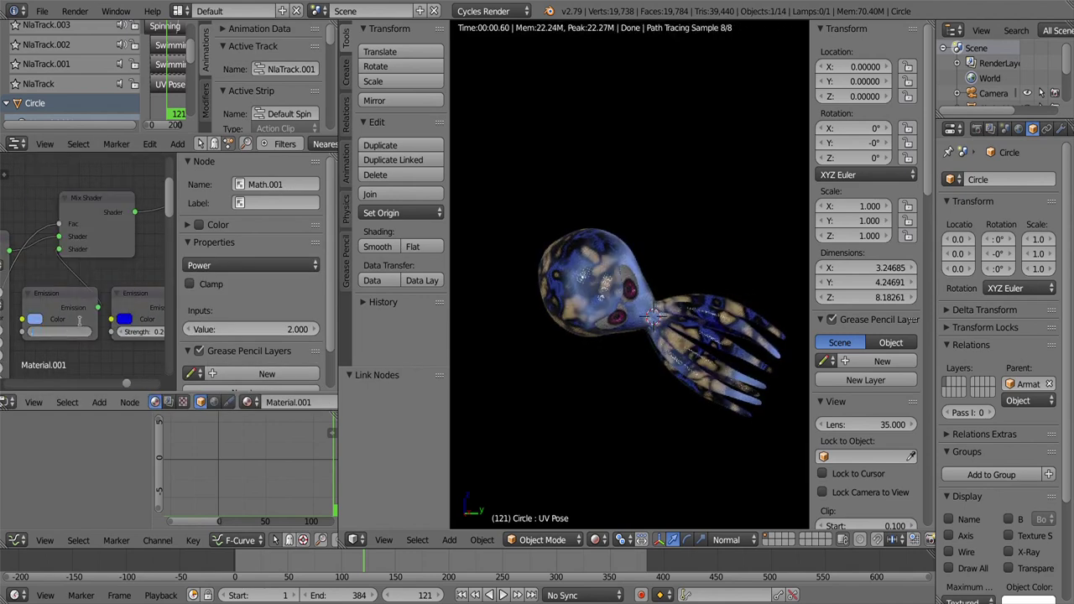
pyautogui.scroll(-3)
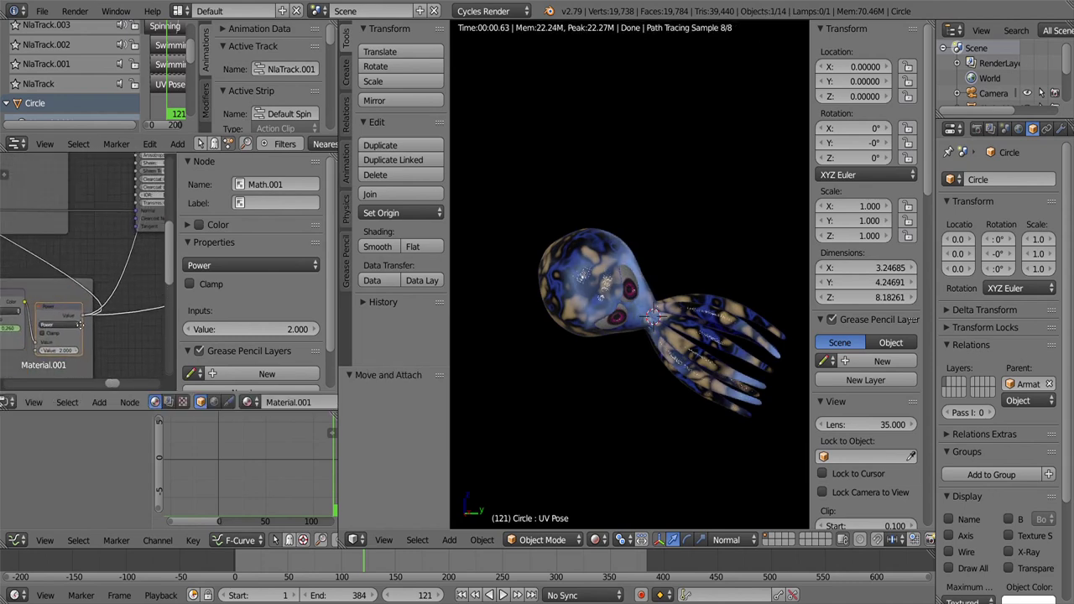
pyautogui.moveTo(72, 226); pyautogui.dragTo(162, 221)
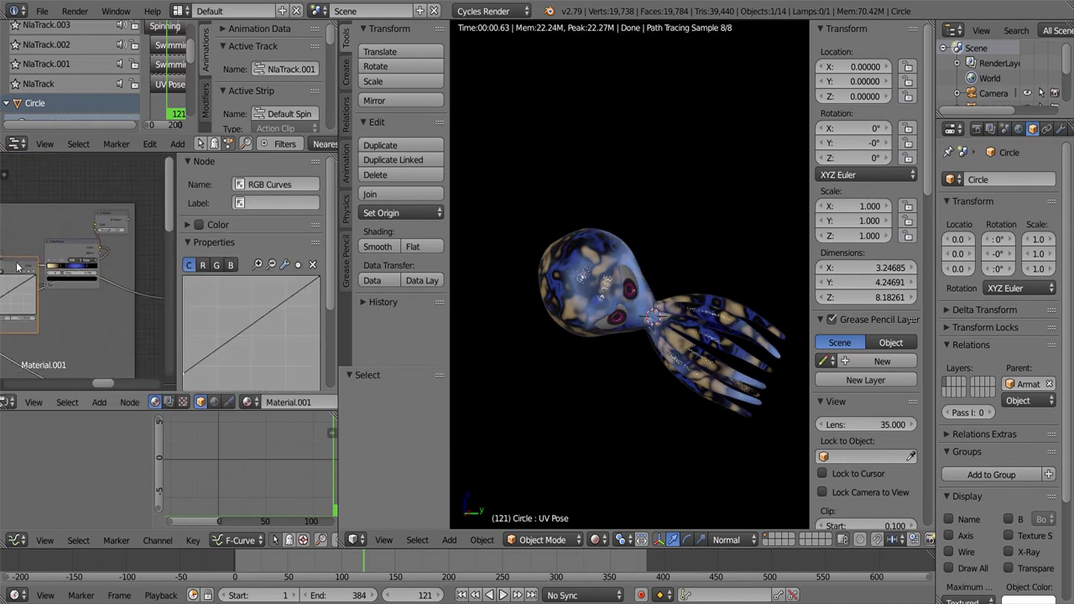
pyautogui.moveTo(109, 252); pyautogui.dragTo(160, 256)
# Step: Delete the RGB Curves node with reconnect, restoring that state from the undo history
pyautogui.click(98, 404)
pyautogui.hotkey('ctrl', 'x')
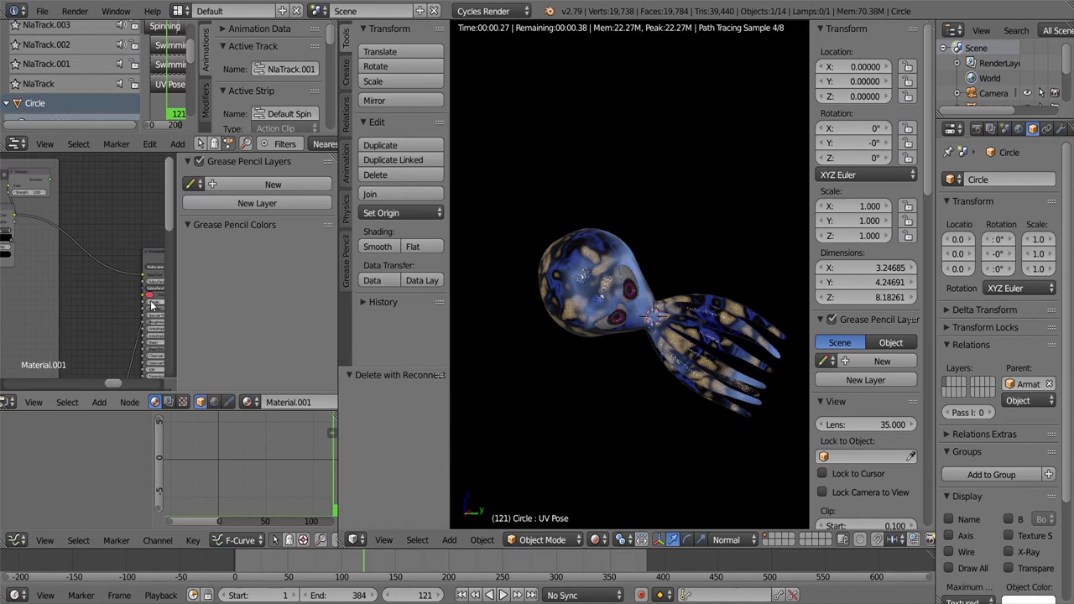
pyautogui.hotkey('ctrl', 'z')
pyautogui.hotkey('ctrl', 'alt', 'z')
pyautogui.click(94, 249)
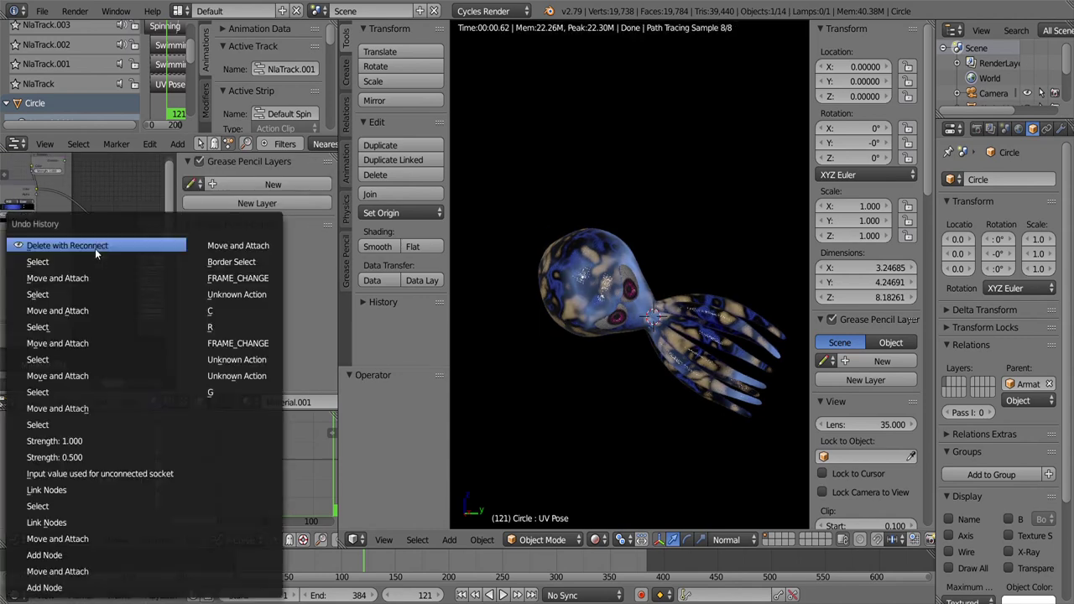
# Step: Add a ColorRamp converter node and edit its end stop colour
pyautogui.click(98, 404)
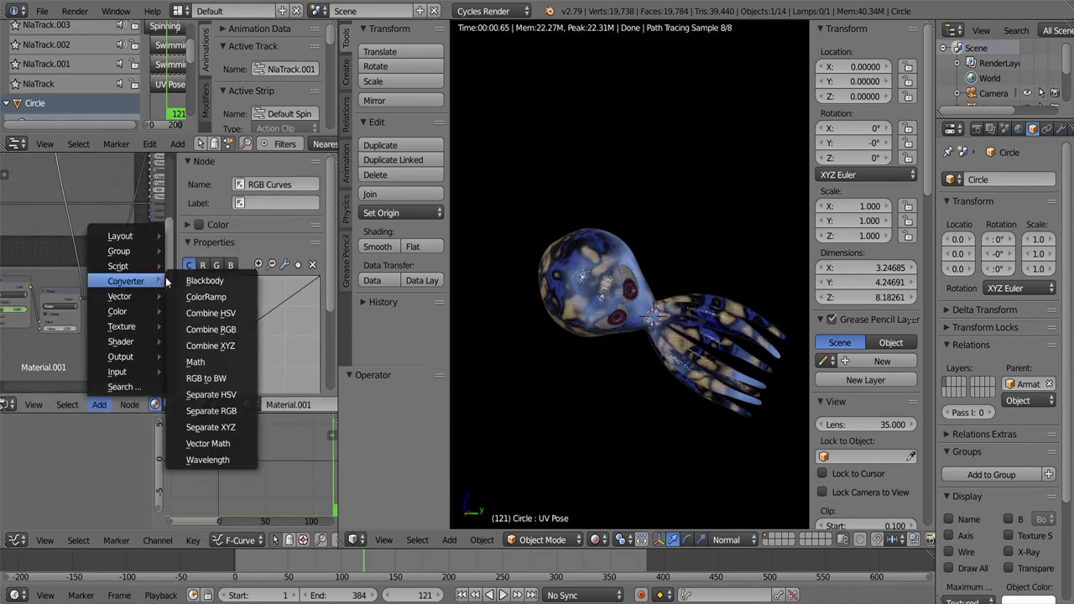
pyautogui.click(216, 297)
pyautogui.click(80, 313)
pyautogui.scroll(3)
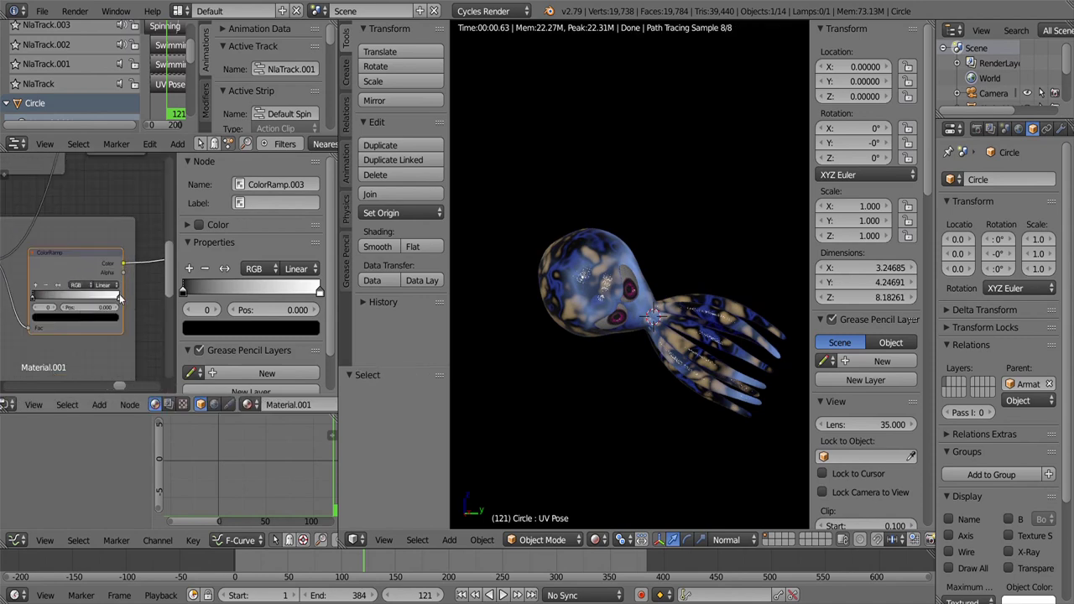
pyautogui.click(75, 315)
pyautogui.scroll(3)
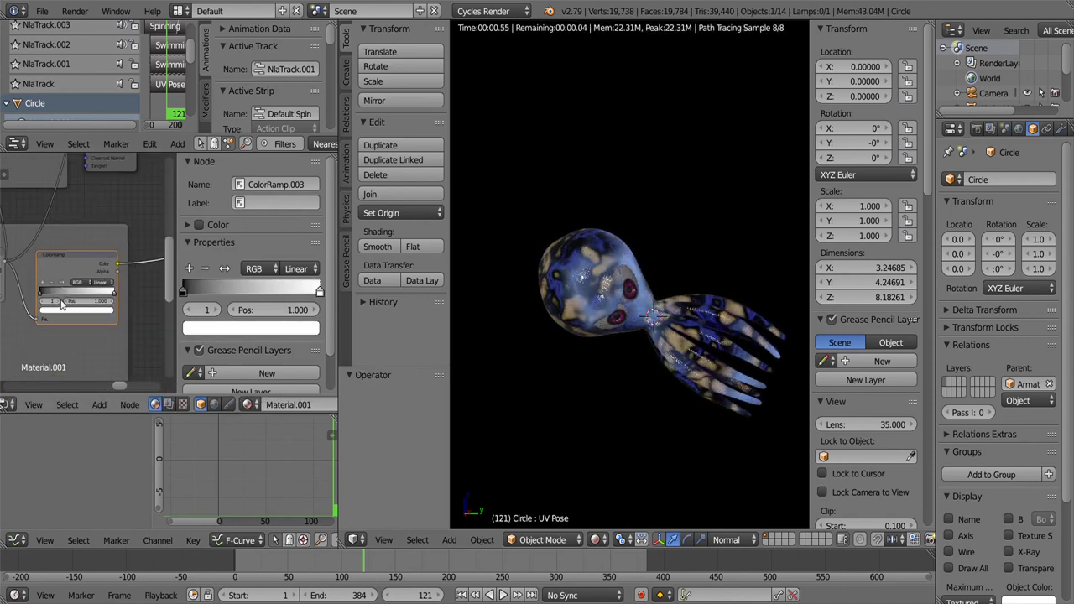
pyautogui.scroll(-3)
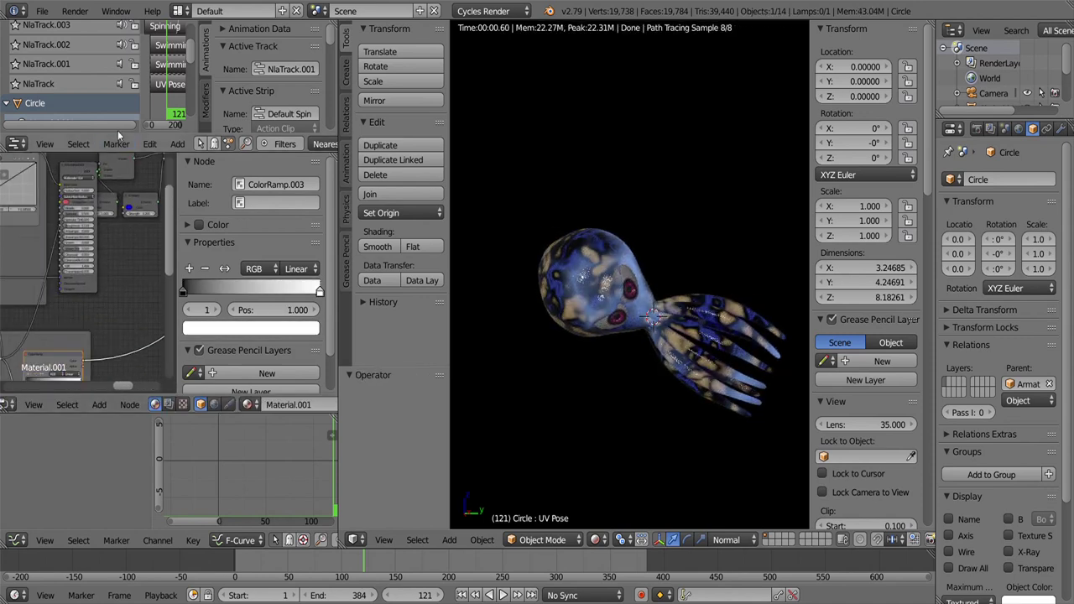
# Step: Reselect the ColorRamp and adjust its end stop colour again
pyautogui.click(131, 176)
pyautogui.click(102, 306)
pyautogui.scroll(3)
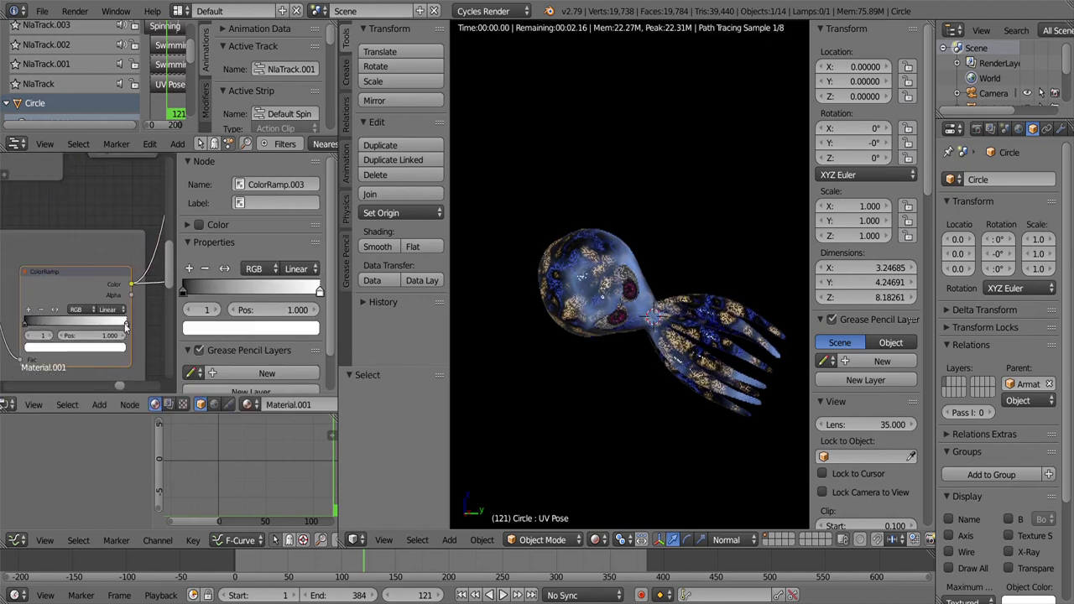
pyautogui.click(92, 347)
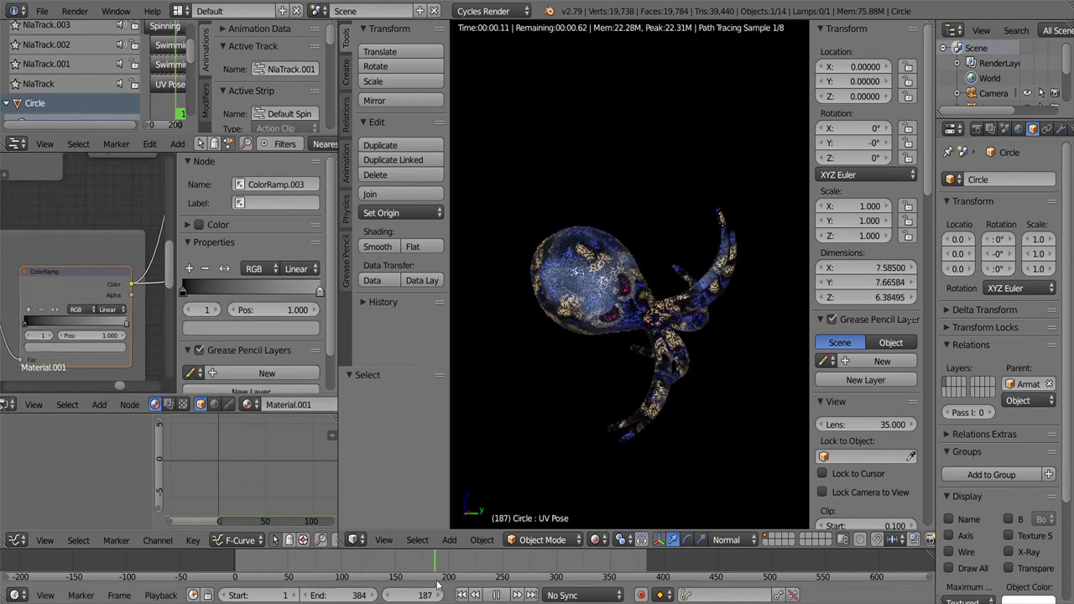
pyautogui.press('space')
pyautogui.click(92, 346)
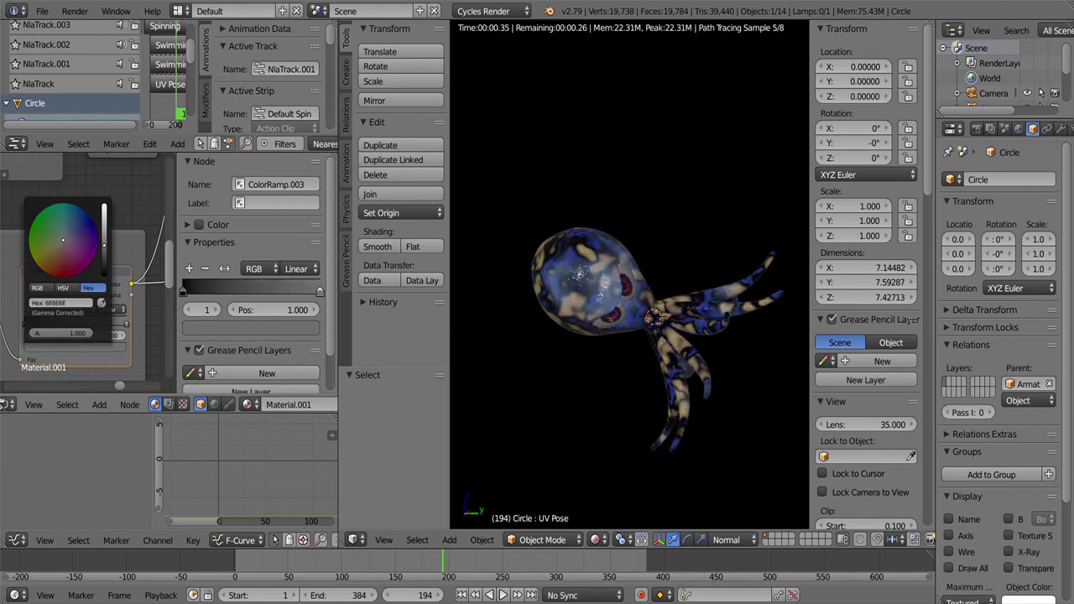
pyautogui.scroll(3)
pyautogui.scroll(3)
pyautogui.scroll(3)
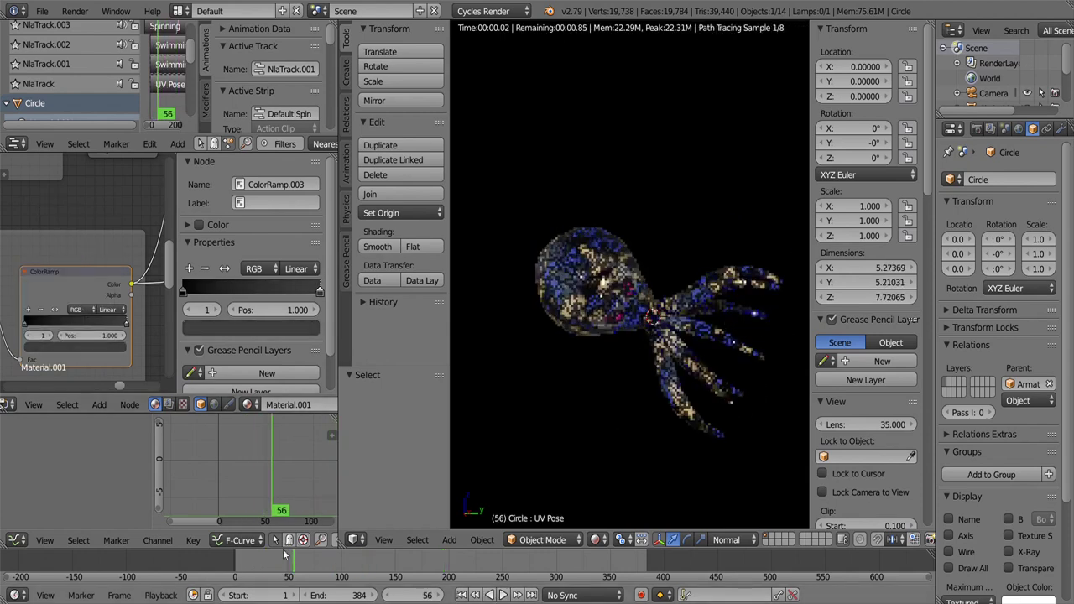
pyautogui.scroll(3)
# Step: Play the animation from frame 12 to frame 200 to check the pattern
pyautogui.click(283, 566)
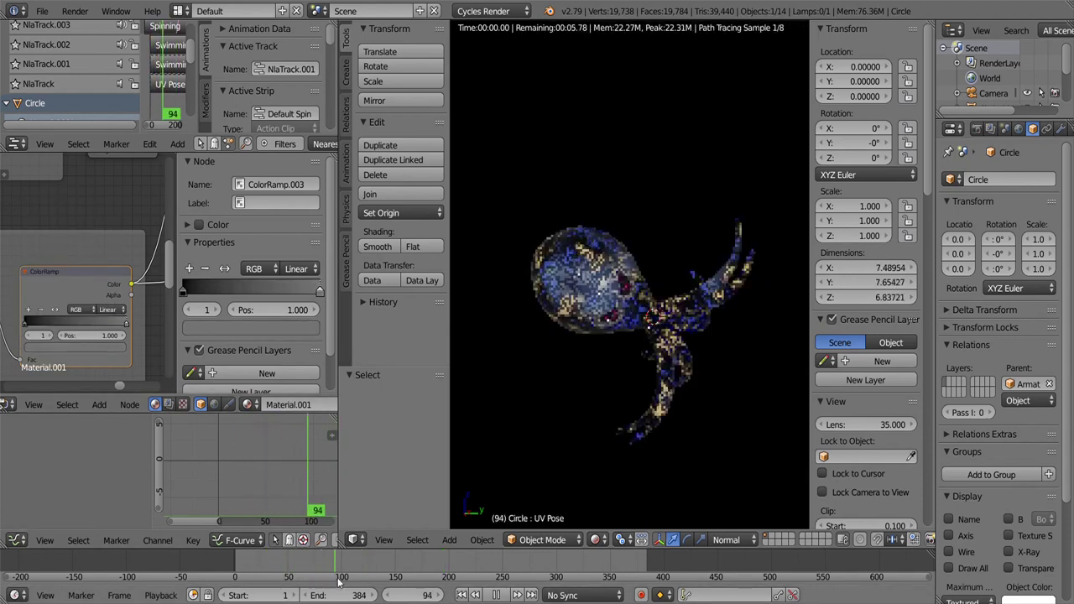
pyautogui.press('space')
pyautogui.moveTo(172, 273); pyautogui.dragTo(138, 279)
pyautogui.click(248, 565)
pyautogui.press('space')
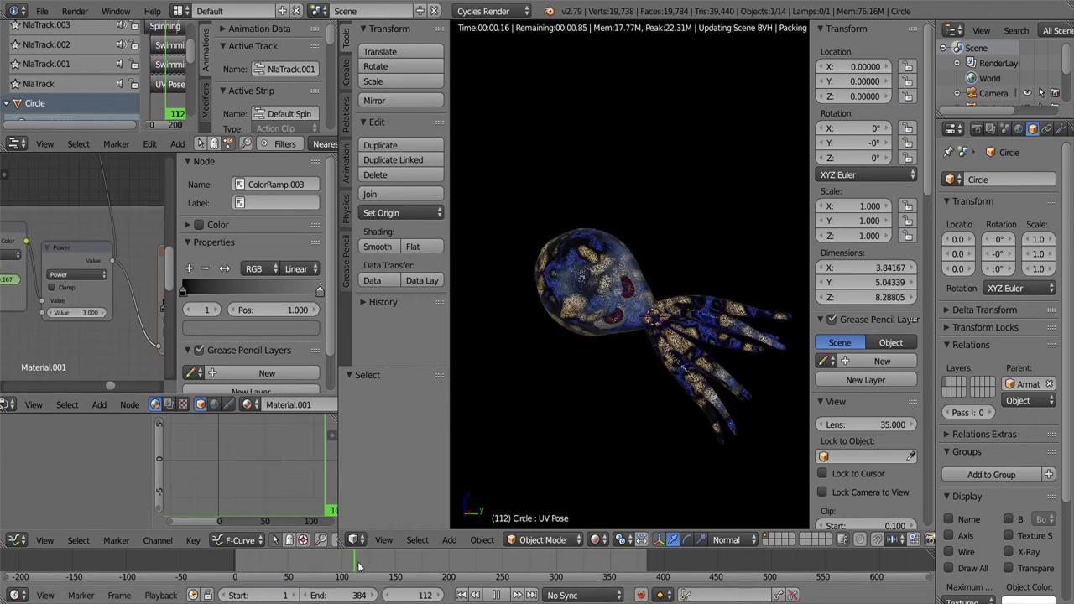
pyautogui.press('space')
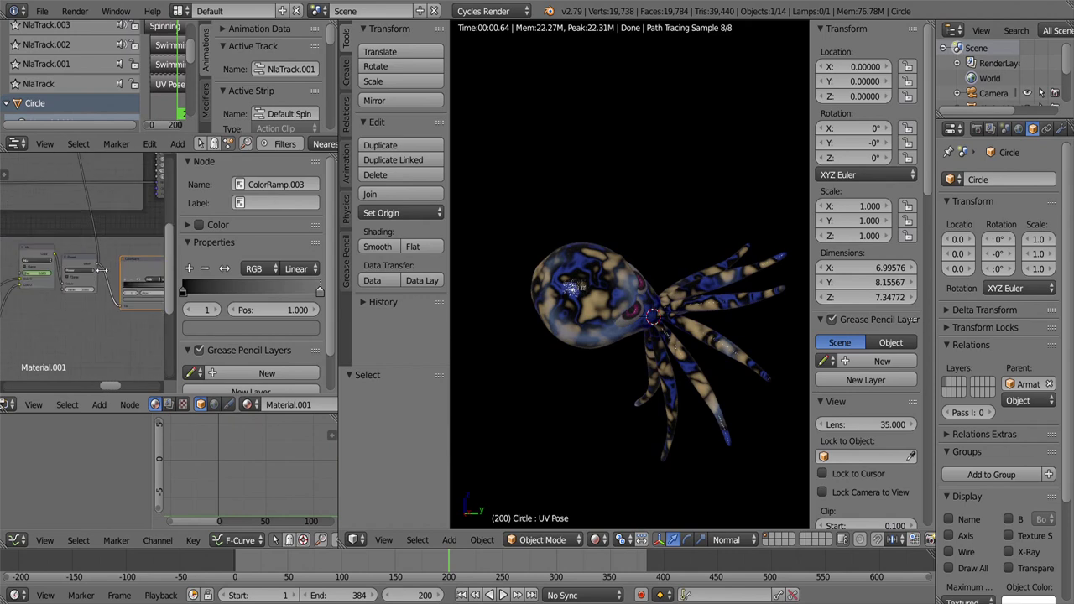
# Step: Reposition the Emission node and switch the new ColorRamp's interpolation from Ease to Linear
pyautogui.moveTo(160, 352); pyautogui.dragTo(98, 339)
pyautogui.scroll(-3)
pyautogui.moveTo(74, 317); pyautogui.dragTo(79, 319)
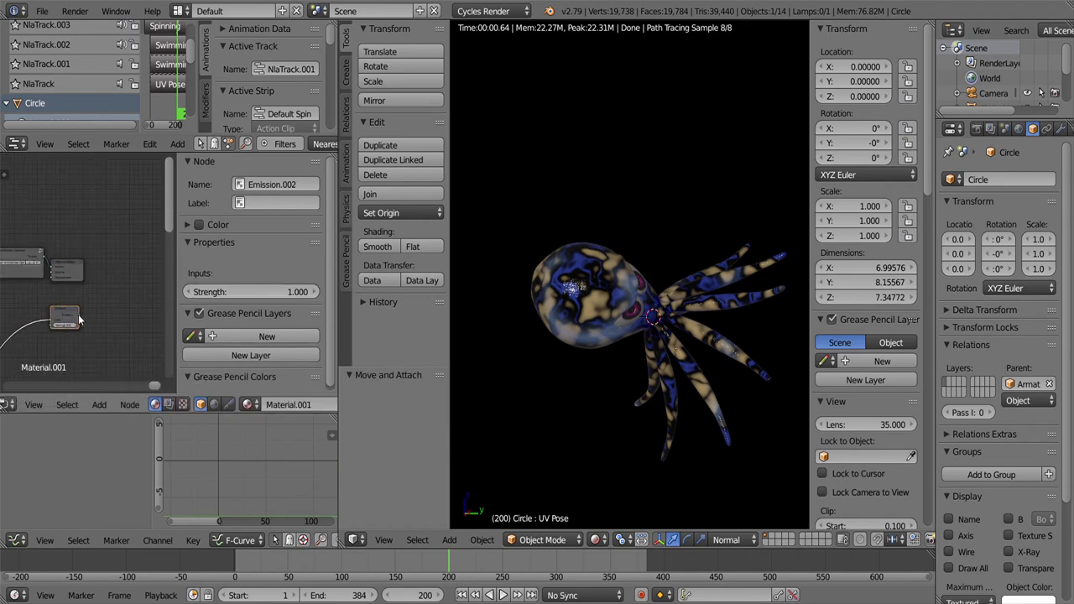
pyautogui.scroll(3)
pyautogui.click(50, 248)
pyautogui.click(88, 304)
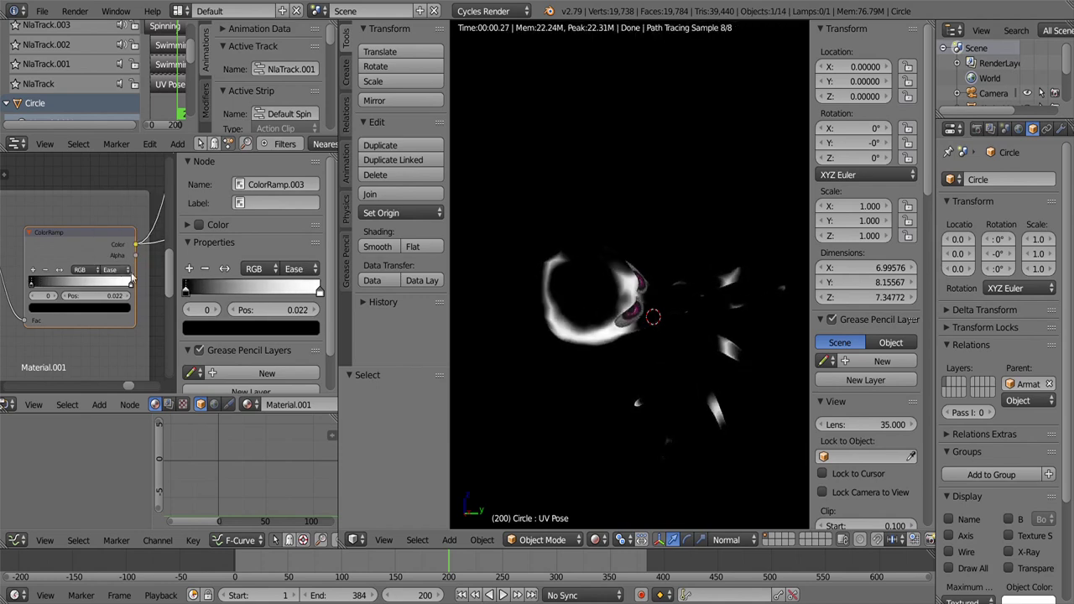
pyautogui.click(111, 236)
# Step: Add a grey middle stop to the ColorRamp at position 0.179
pyautogui.moveTo(109, 243); pyautogui.dragTo(94, 306)
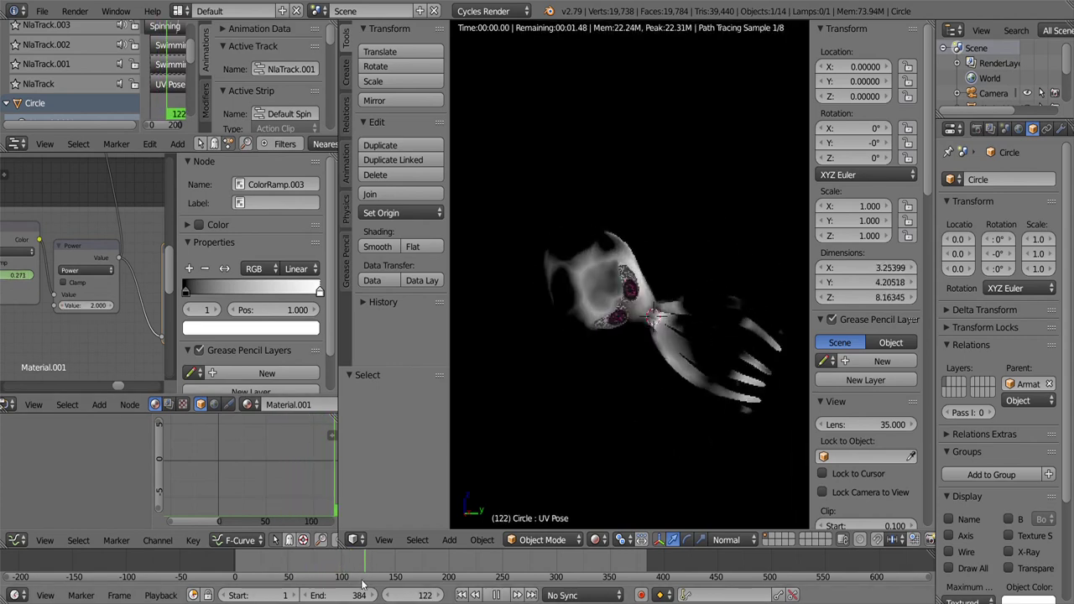
pyautogui.moveTo(363, 583); pyautogui.dragTo(351, 583)
pyautogui.moveTo(160, 302); pyautogui.dragTo(52, 306)
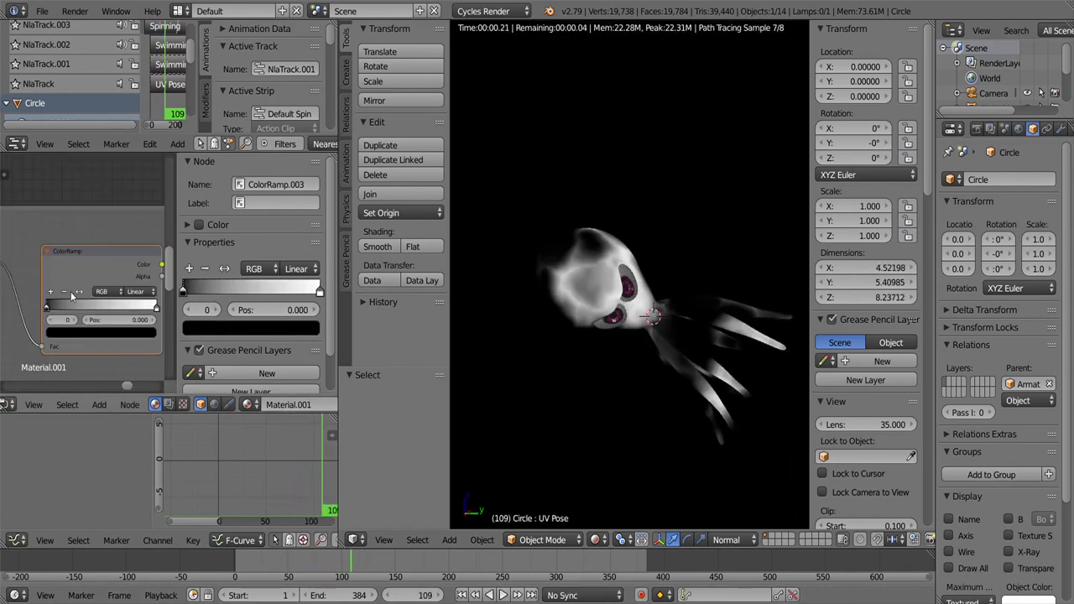
pyautogui.click(50, 291)
pyautogui.click(101, 332)
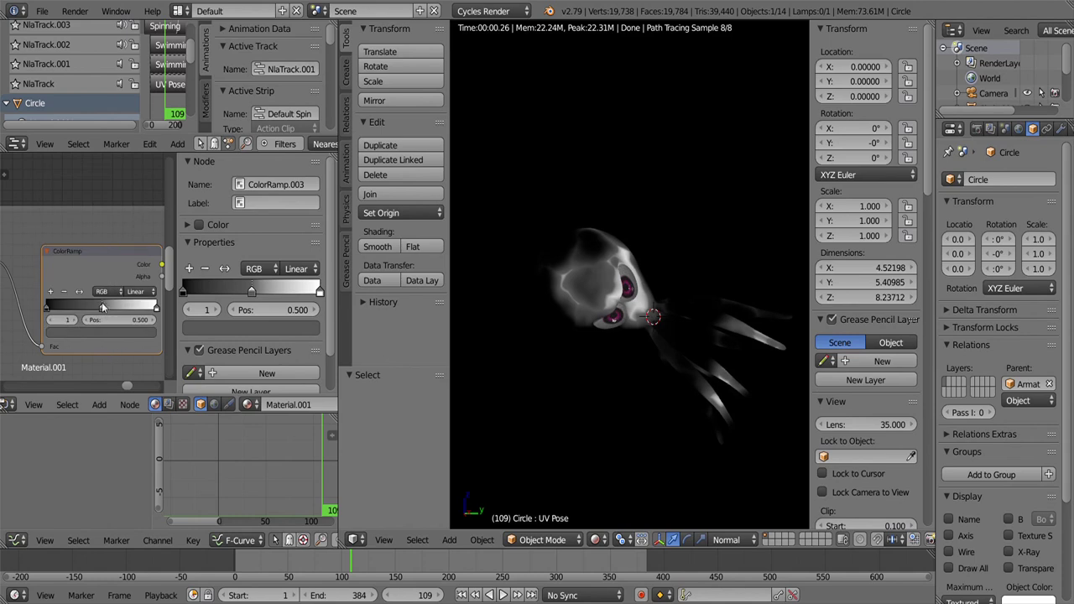
pyautogui.click(84, 335)
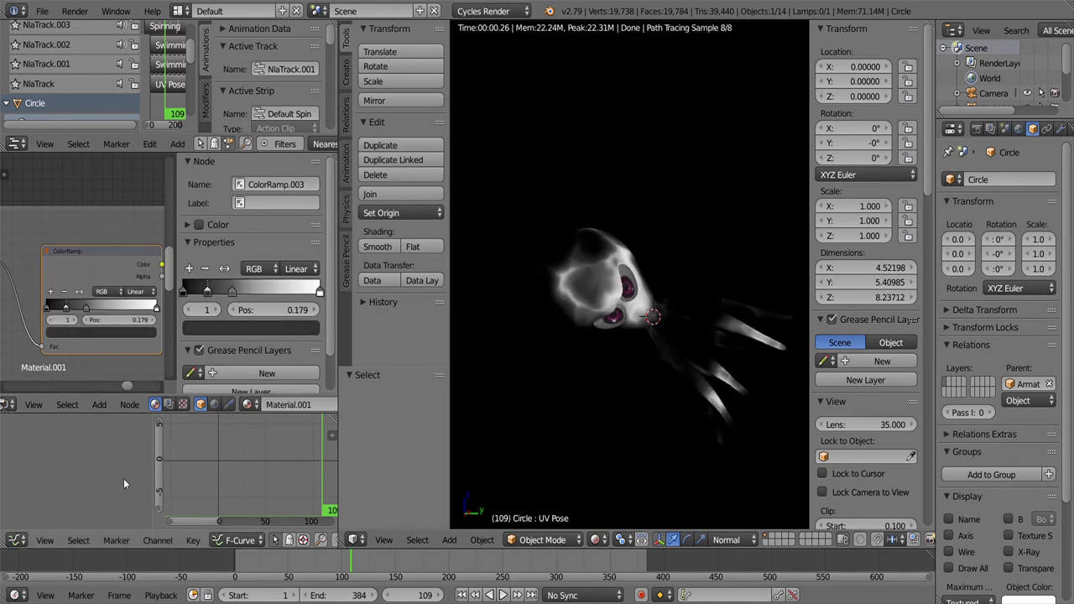
# Step: Relink the main shader to the Material Output Surface and play the animation
pyautogui.moveTo(144, 243); pyautogui.dragTo(50, 252)
pyautogui.moveTo(92, 256); pyautogui.dragTo(82, 250)
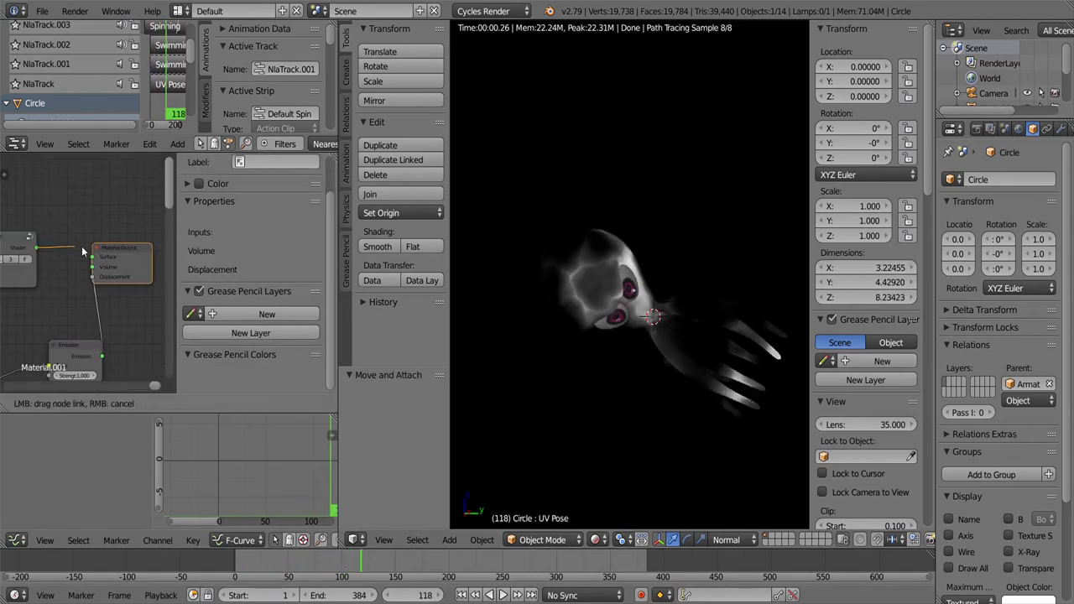
pyautogui.hotkey('alt', 'a')
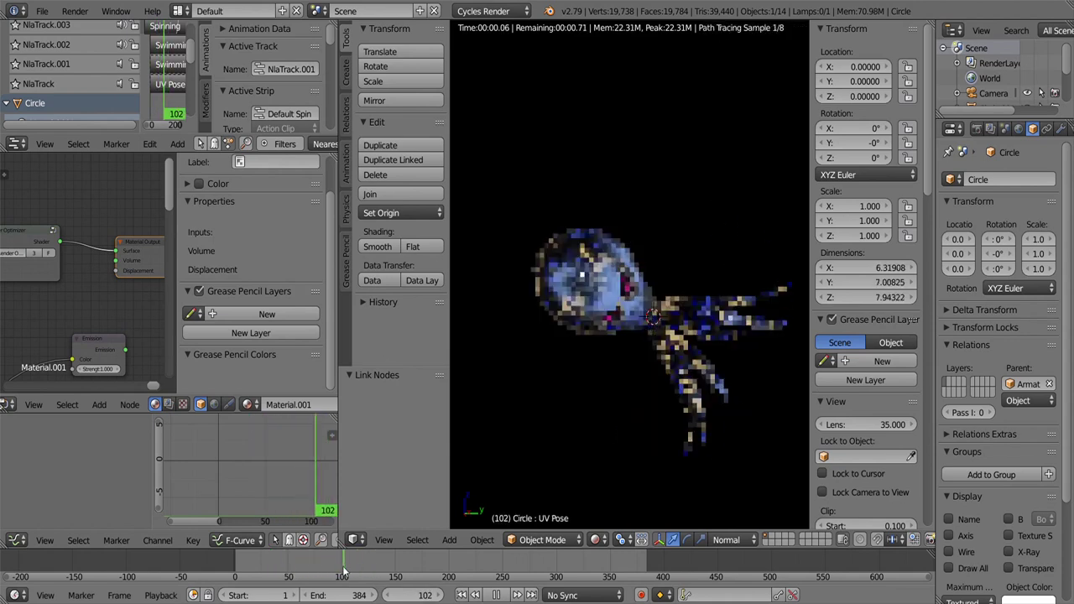
# Step: Adjust the white ColorRamp stop colour and preview the animation around frame 169
pyautogui.moveTo(34, 336); pyautogui.dragTo(70, 346)
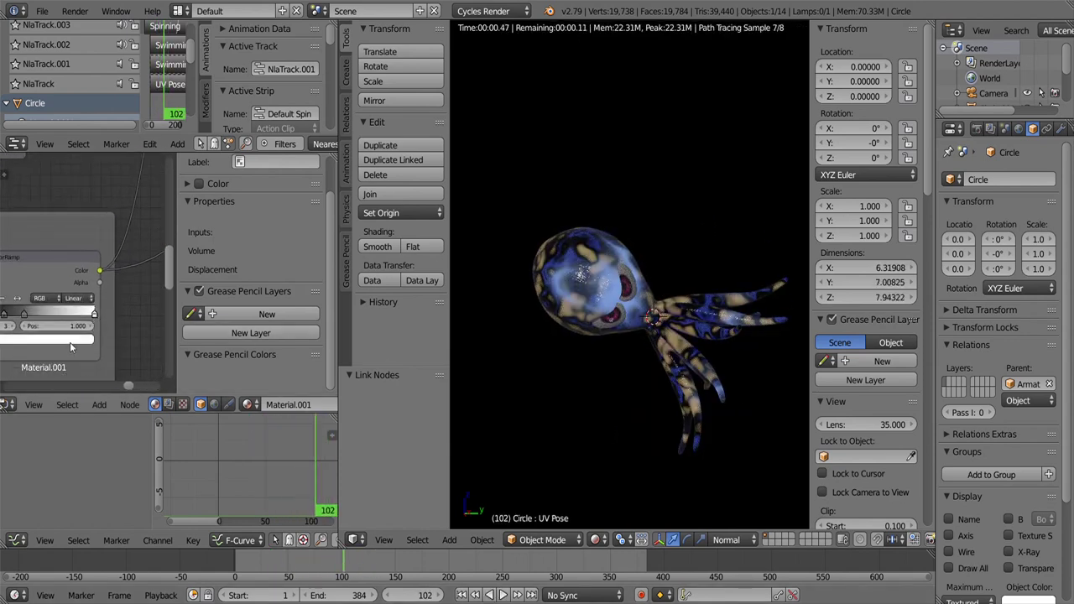
pyautogui.click(70, 341)
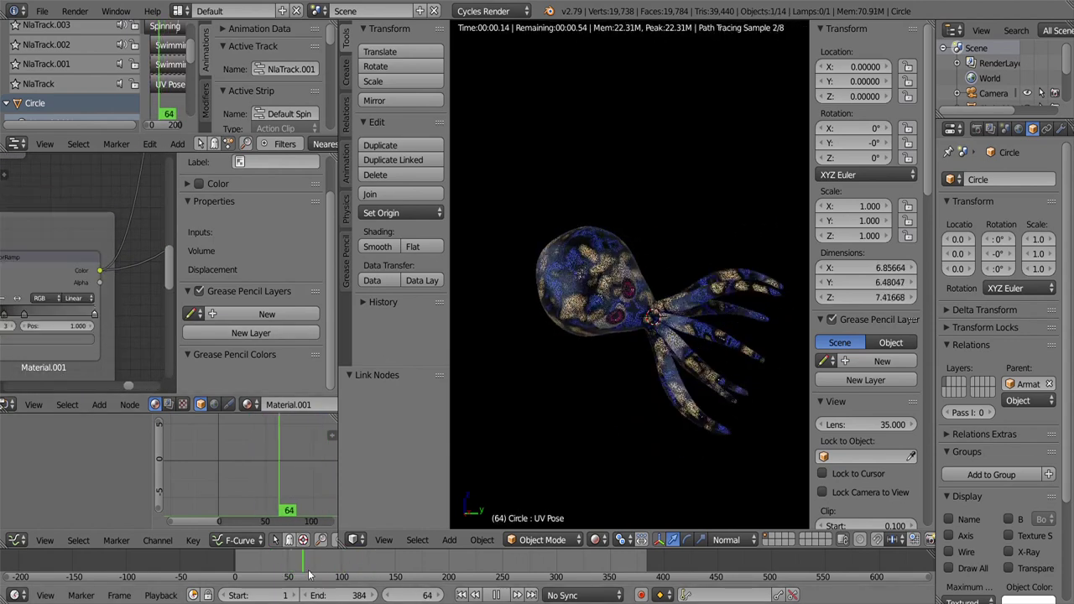
pyautogui.moveTo(343, 555); pyautogui.dragTo(716, 562)
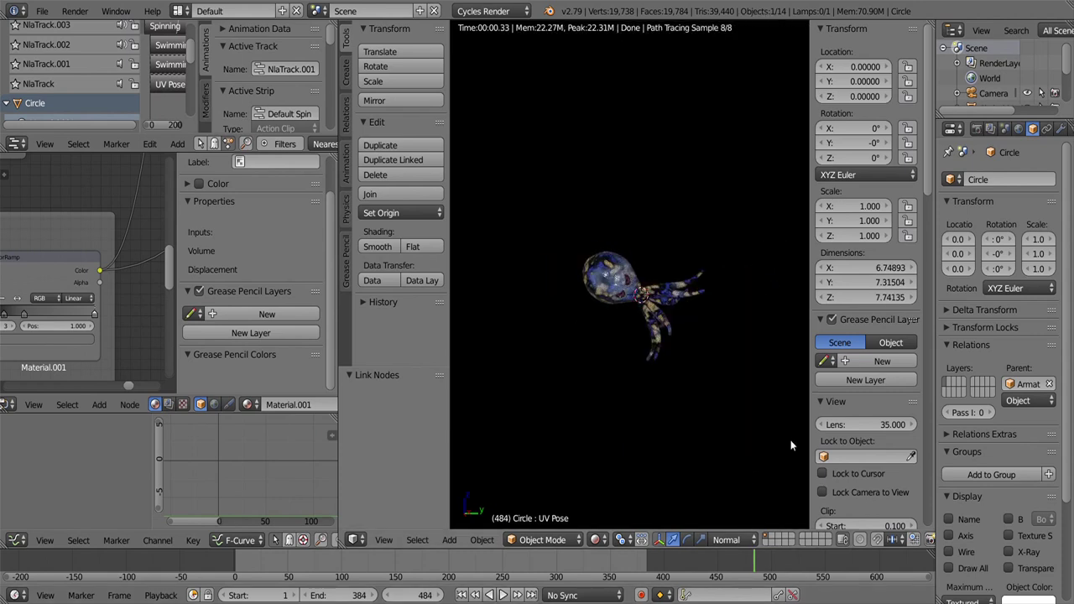
pyautogui.press('Down')
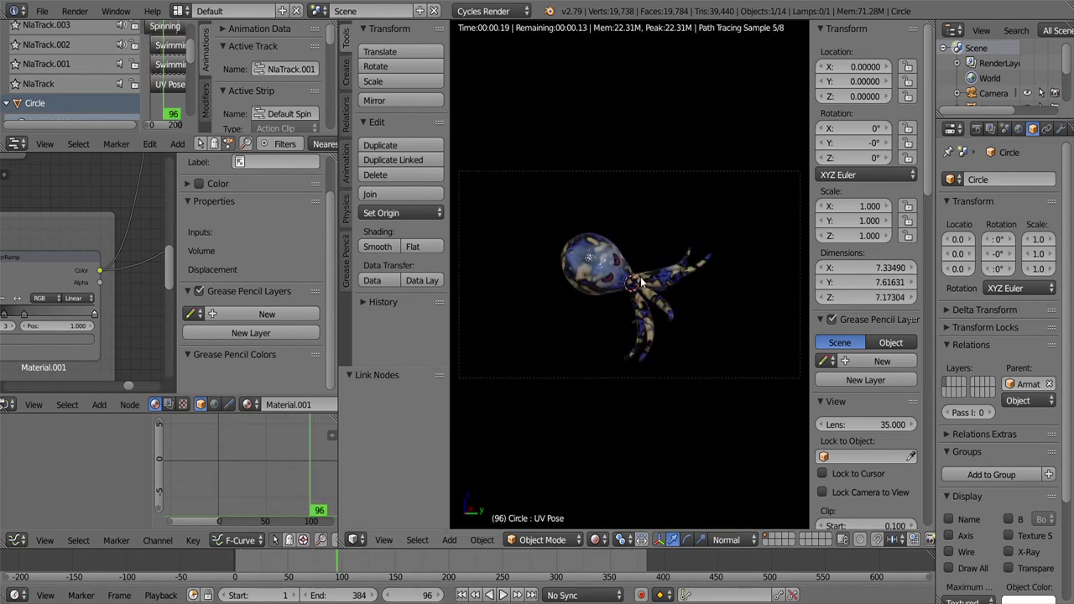
pyautogui.hotkey('shift', 'alt', 'a')
# Step: Change the colour of the ramp stop at 0.359 and preview the animation
pyautogui.scroll(3)
pyautogui.click(75, 305)
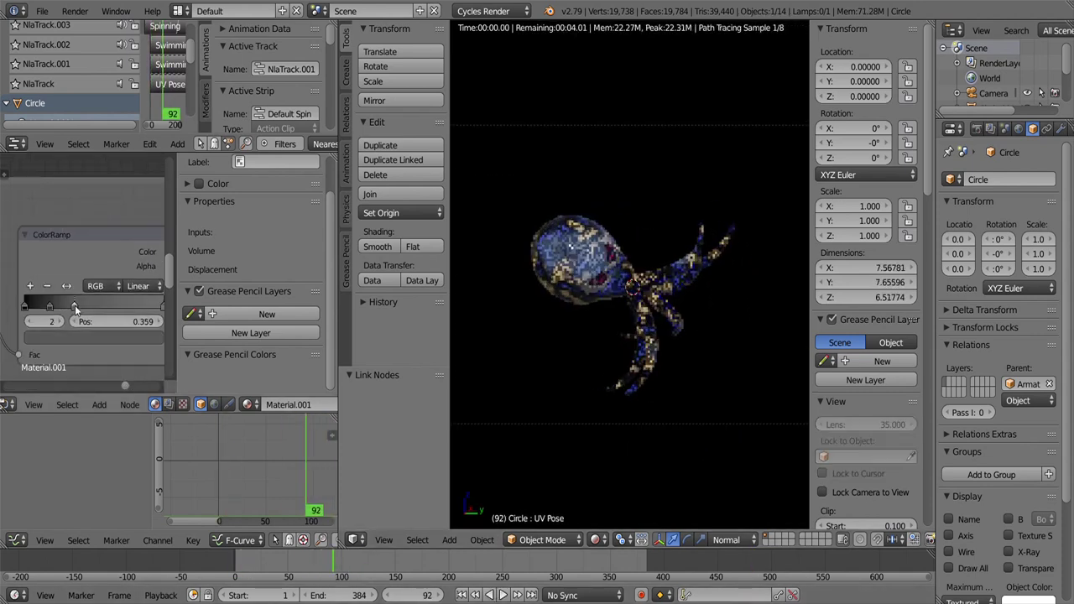
pyautogui.click(97, 337)
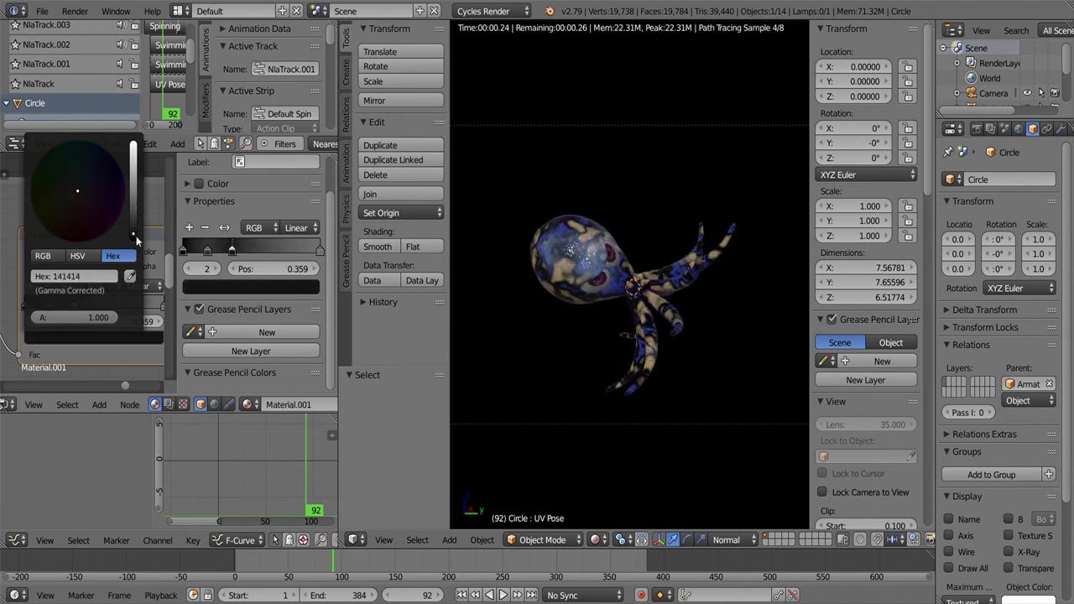
pyautogui.click(293, 573)
pyautogui.hotkey('alt', 'a')
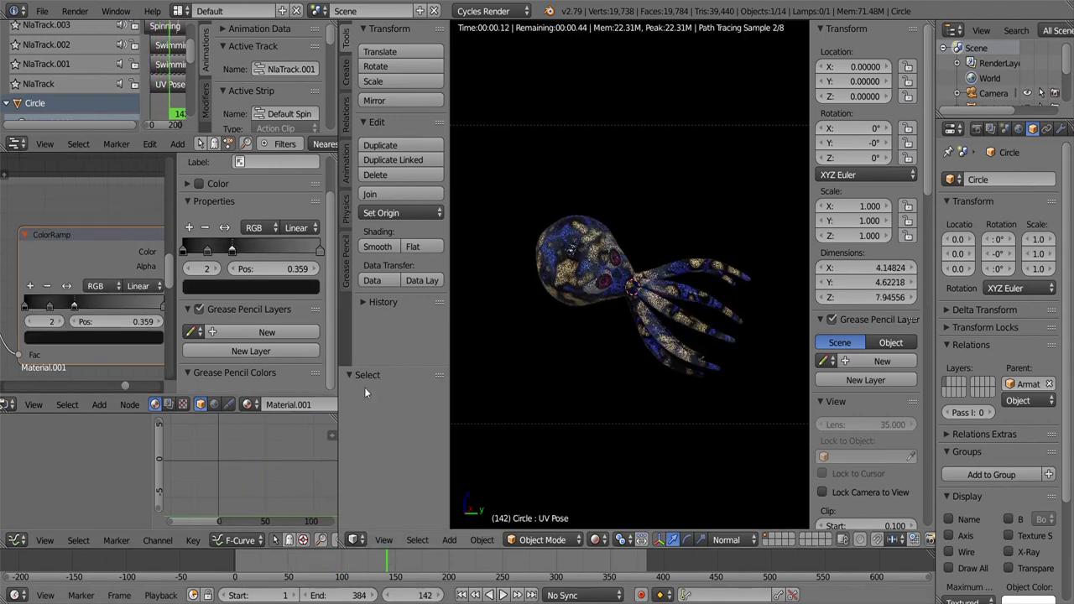
pyautogui.press('Escape')
# Step: Preview a single node's output and select the Voronoi Texture node while playing
pyautogui.scroll(-3)
pyautogui.click(114, 249)
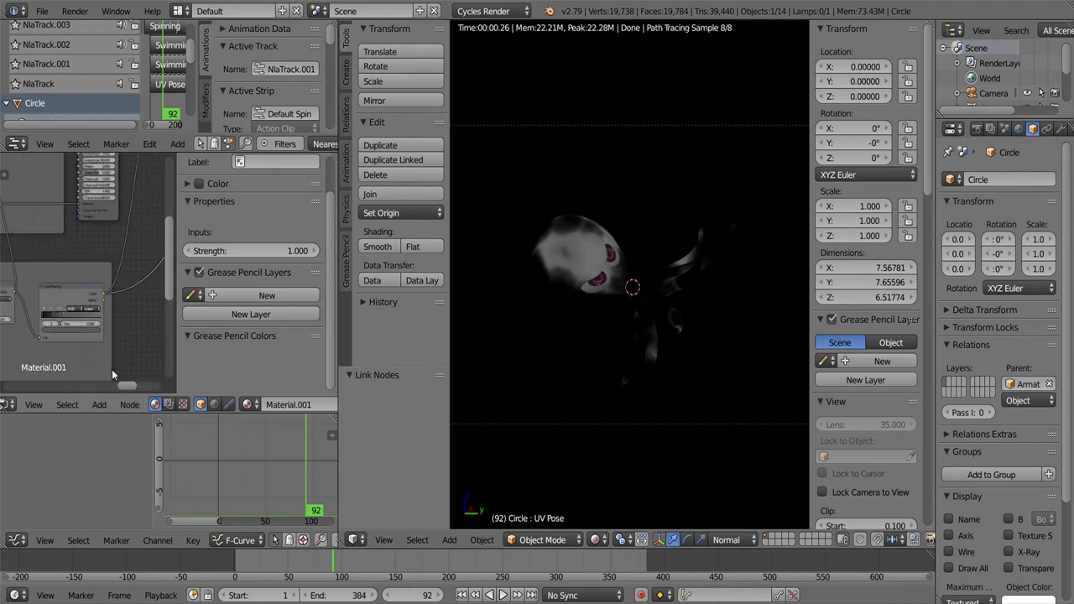
pyautogui.click(277, 570)
pyautogui.hotkey('alt', 'a')
pyautogui.hotkey('alt', 'a')
pyautogui.moveTo(126, 335); pyautogui.dragTo(116, 300)
pyautogui.click(117, 299)
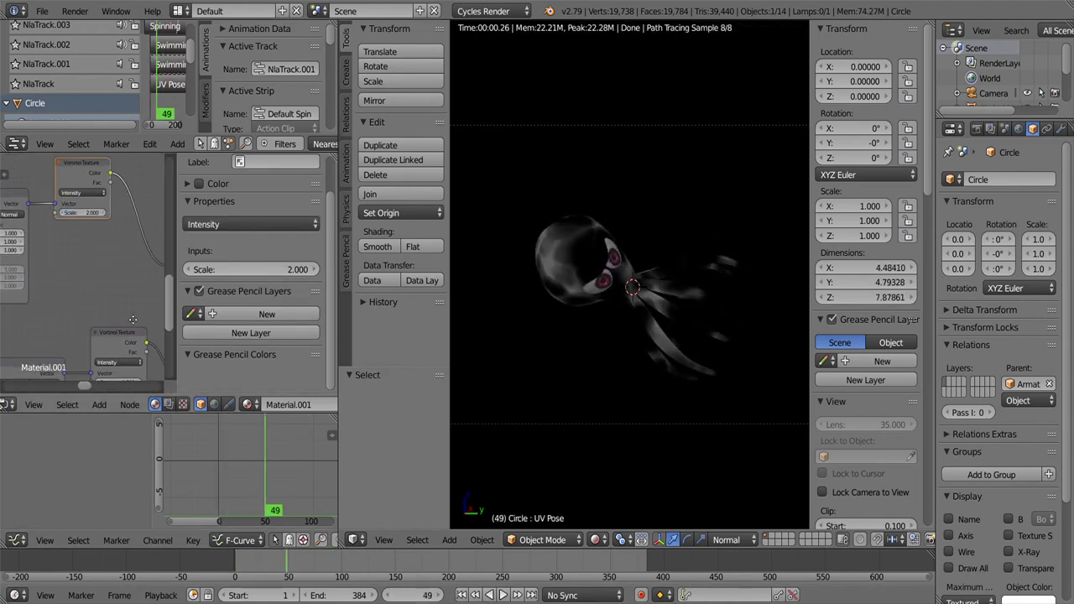
pyautogui.hotkey('alt', 'a')
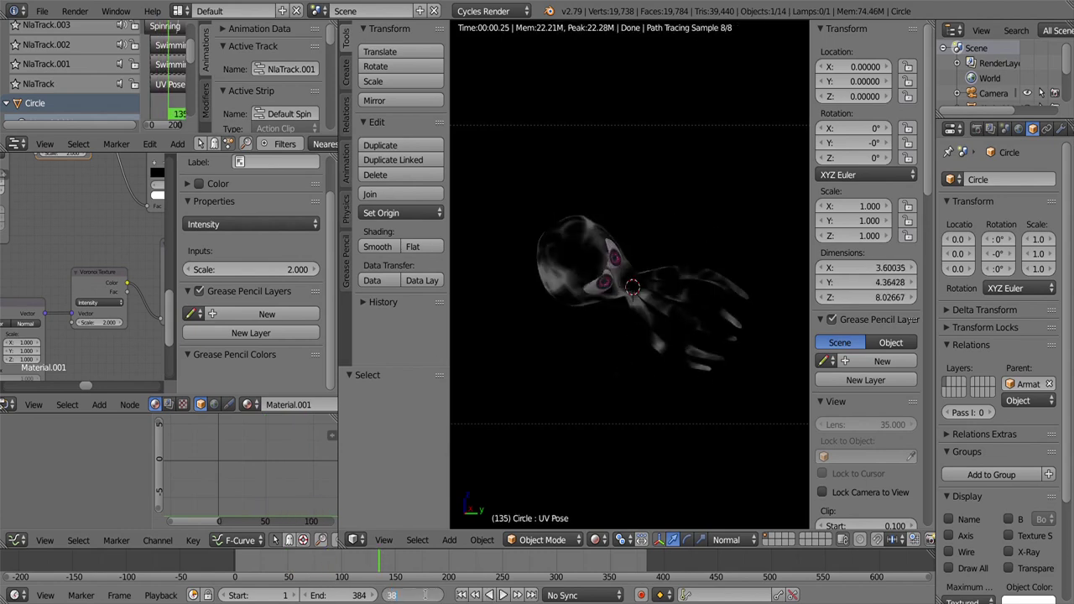
# Step: Reconnect the full shader to the Material Output and tweak the second ColorRamp stop's colour
pyautogui.moveTo(225, 357); pyautogui.dragTo(54, 242)
pyautogui.moveTo(53, 243); pyautogui.dragTo(105, 283)
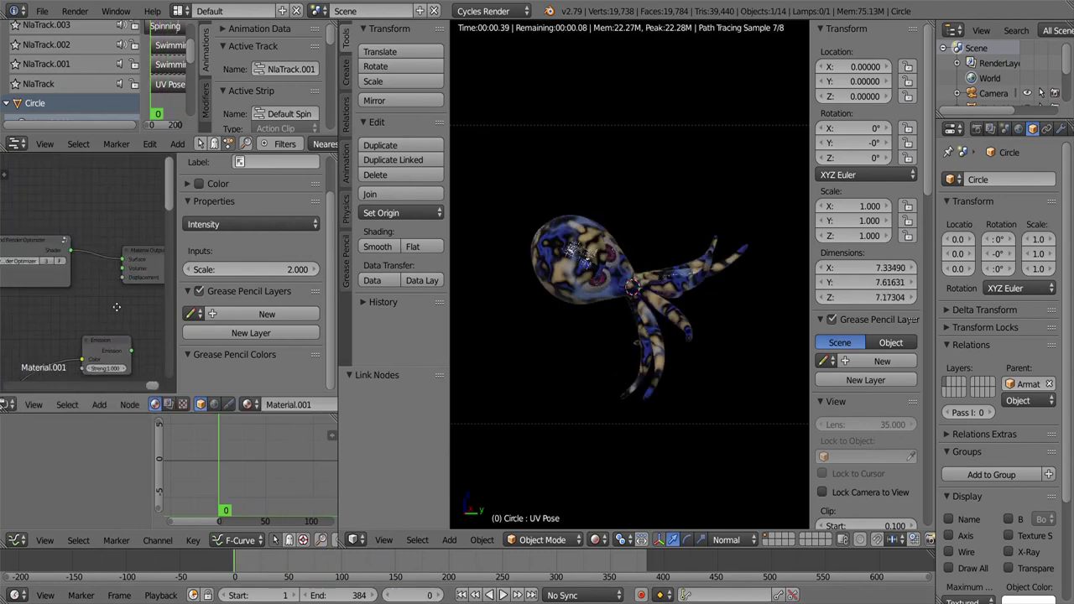
pyautogui.moveTo(121, 306); pyautogui.dragTo(549, 592)
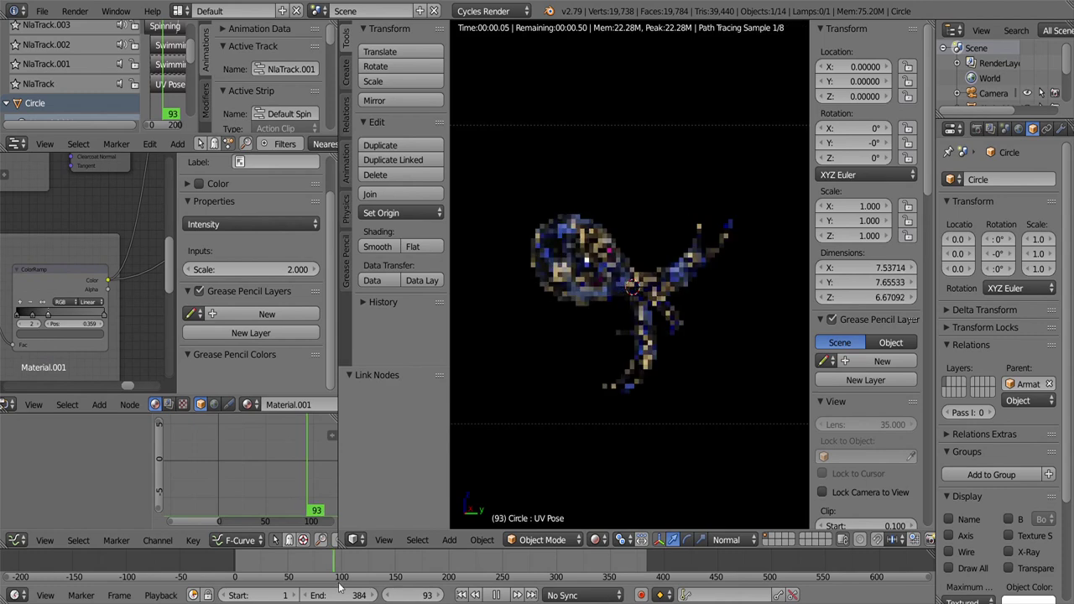
pyautogui.click(61, 333)
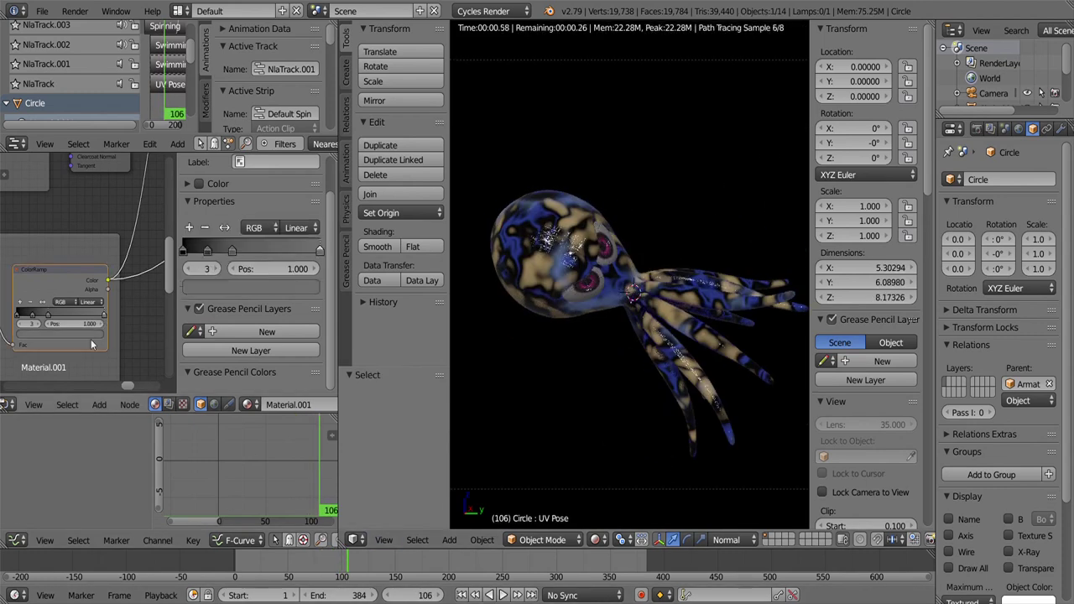
pyautogui.click(51, 315)
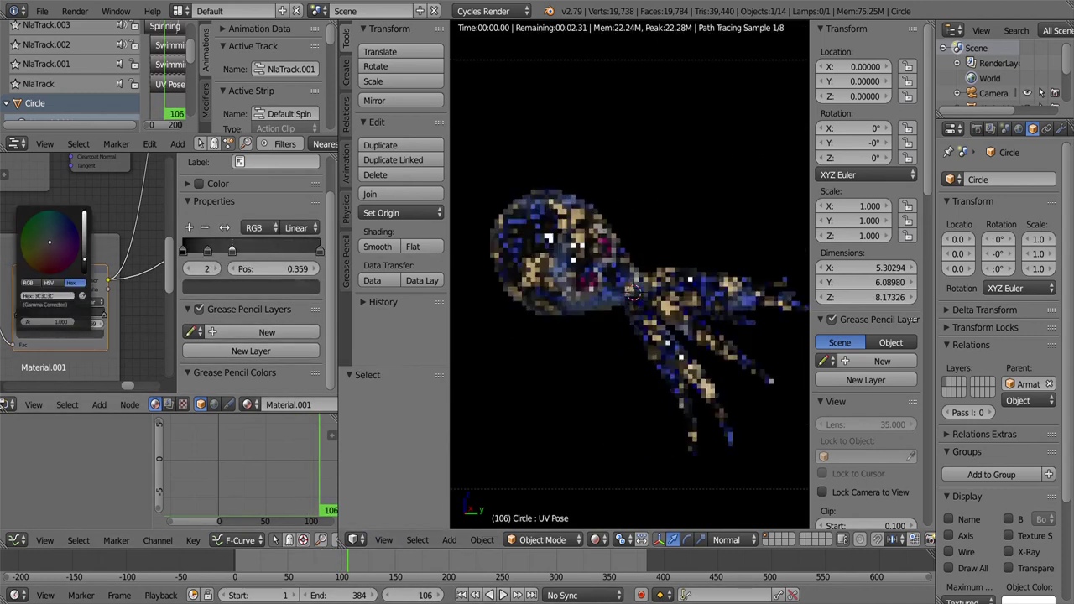
pyautogui.hotkey('alt', 'a')
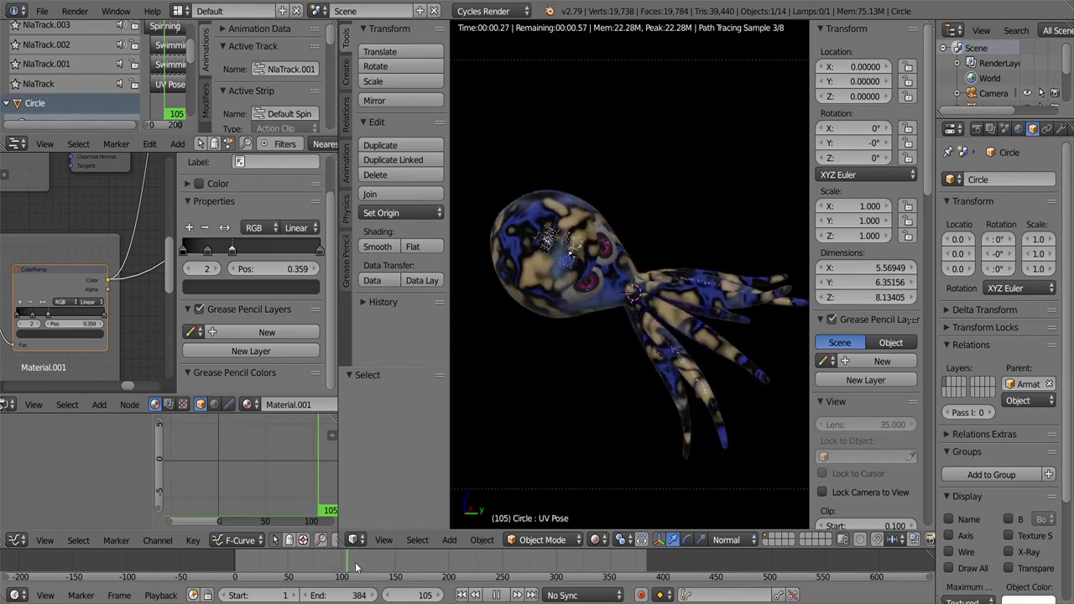
pyautogui.moveTo(404, 576); pyautogui.dragTo(709, 572)
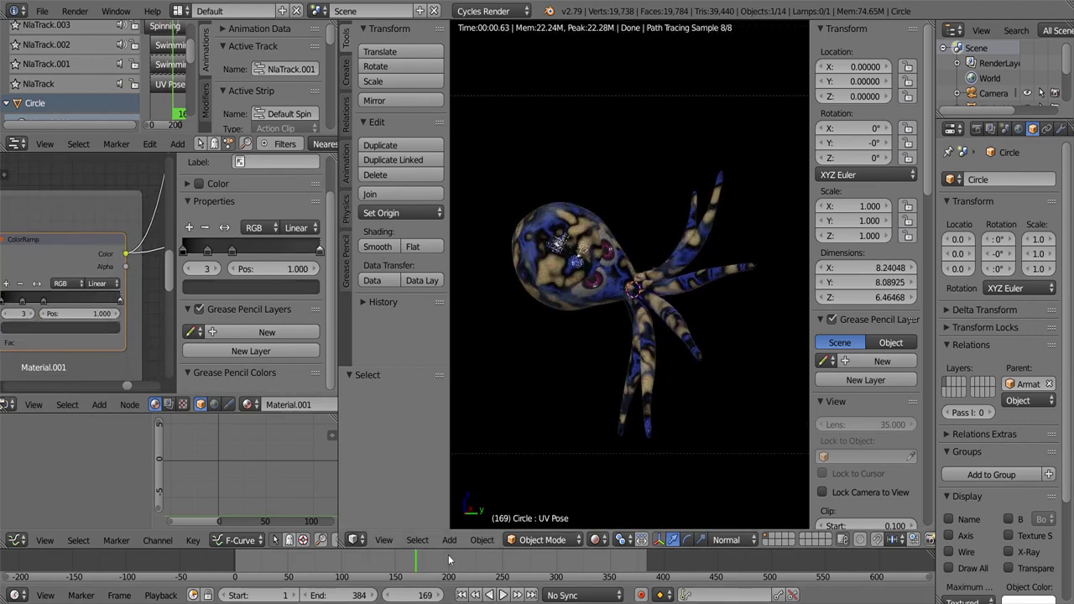
pyautogui.hotkey('alt', 'a')
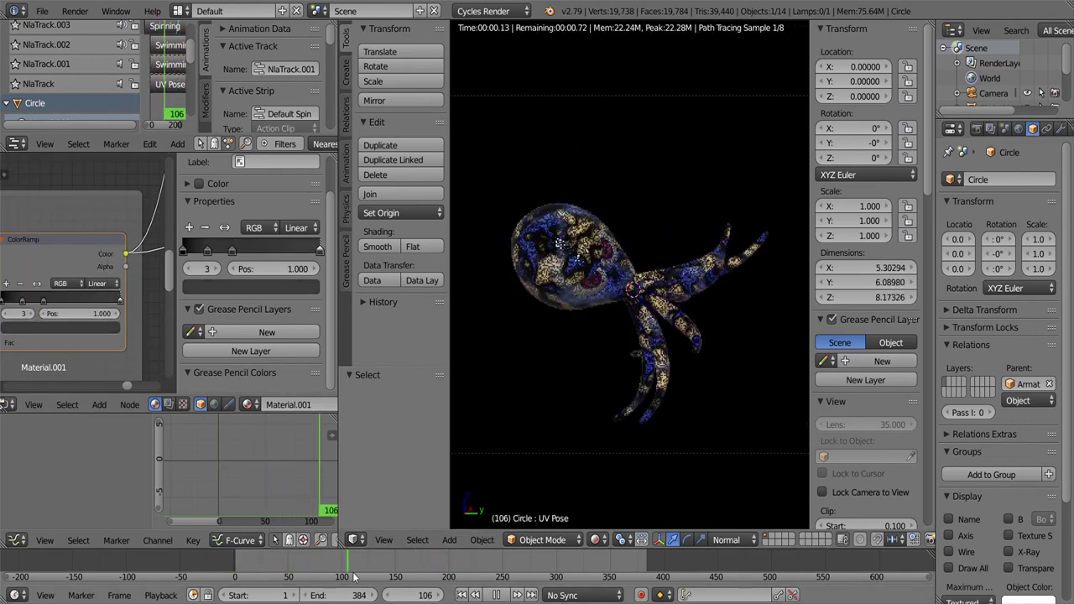
pyautogui.hotkey('alt', 'a')
# Step: Delete a stray node, reposition the Emission node, switch to solid shading, and select the armature
pyautogui.scroll(-3)
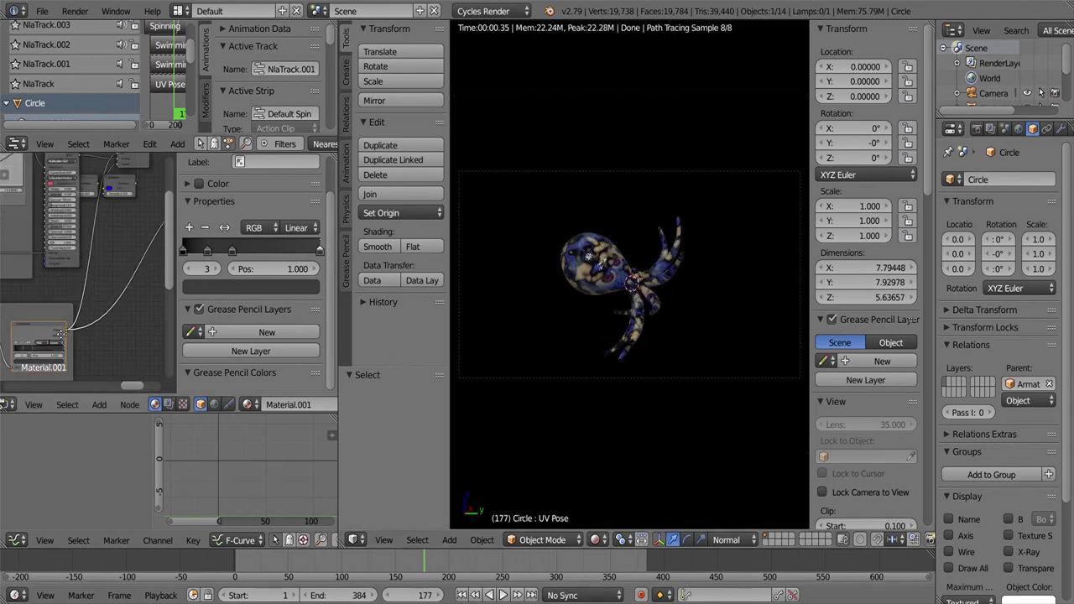
pyautogui.scroll(3)
pyautogui.press('x')
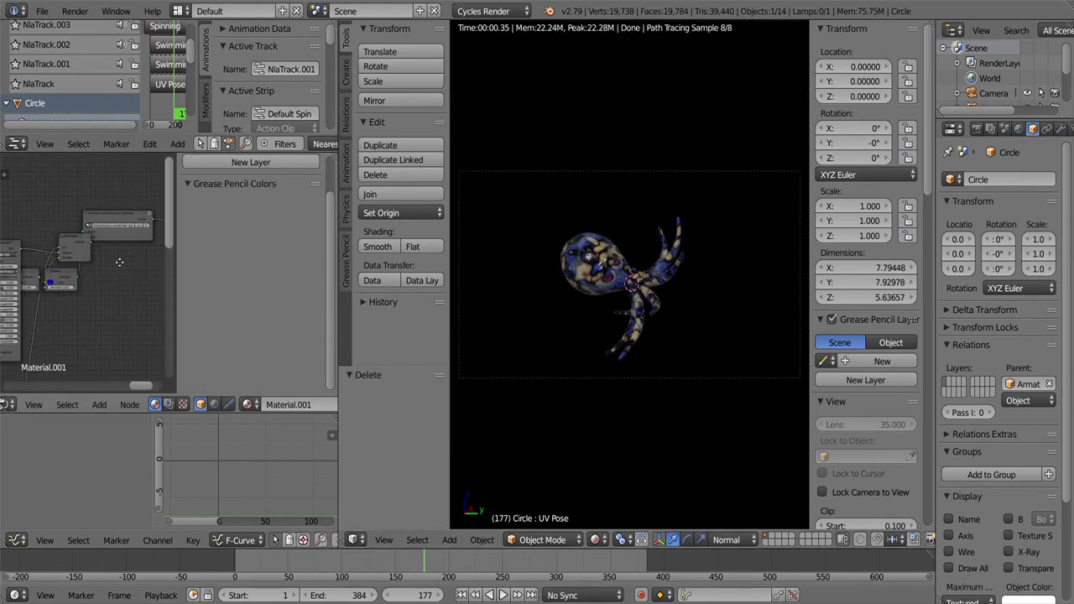
pyautogui.scroll(3)
pyautogui.moveTo(84, 277); pyautogui.dragTo(92, 278)
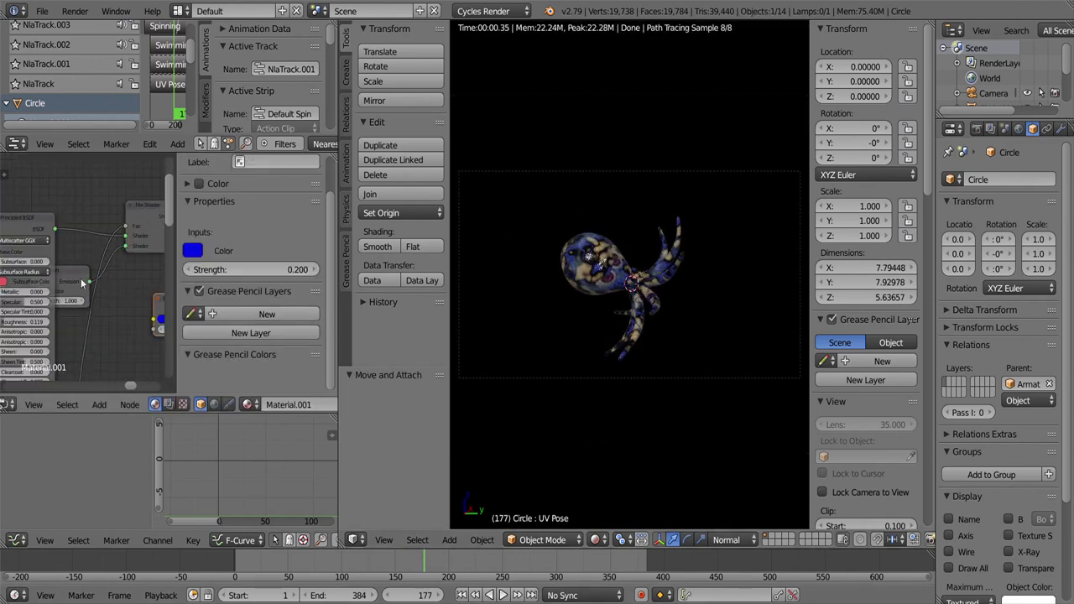
pyautogui.click(595, 539)
pyautogui.click(604, 486)
# Step: Clear the bones' pose location and frame the head bones in a straight-on front view
pyautogui.hotkey('alt', 'r')
pyautogui.hotkey('alt', 'g')
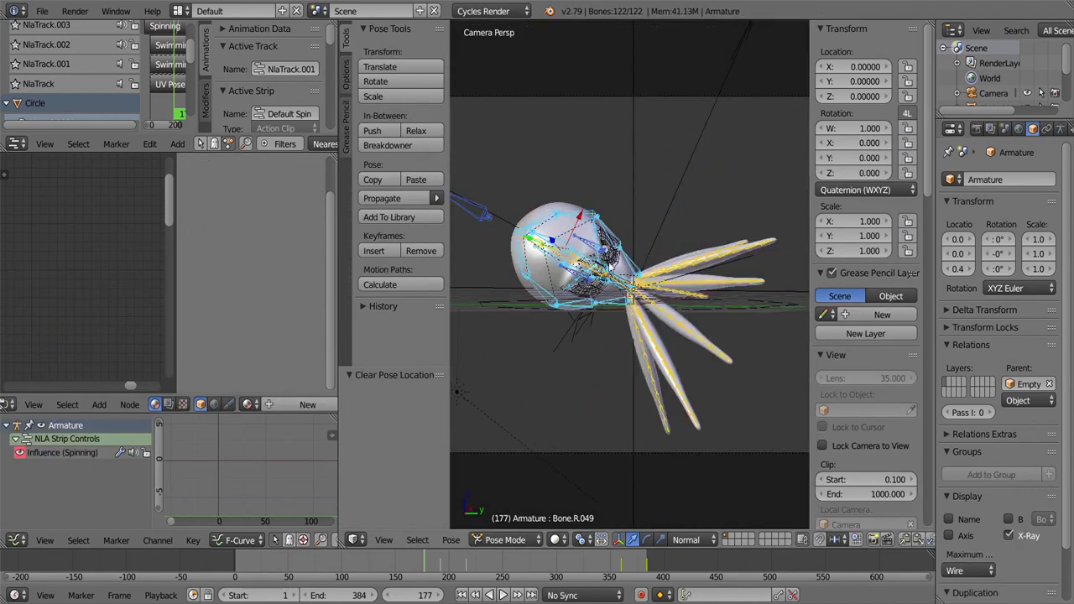
pyautogui.hotkey('alt', 's')
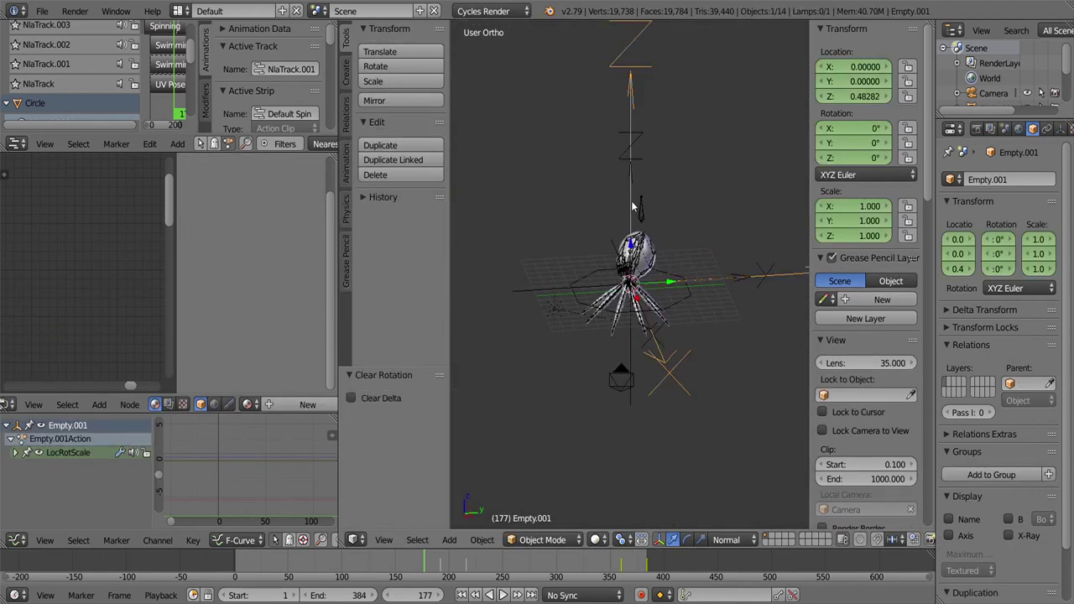
pyautogui.rightClick(639, 186)
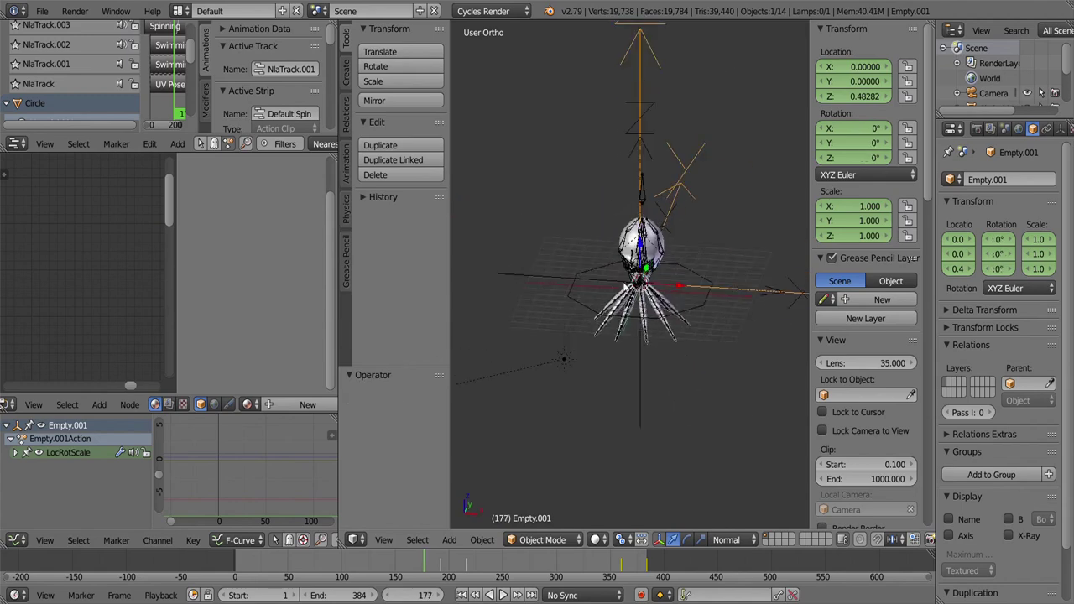
pyautogui.hotkey('ctrl', 'Tab')
pyautogui.press('KP_Decimal')
pyautogui.moveTo(566, 248); pyautogui.dragTo(593, 360)
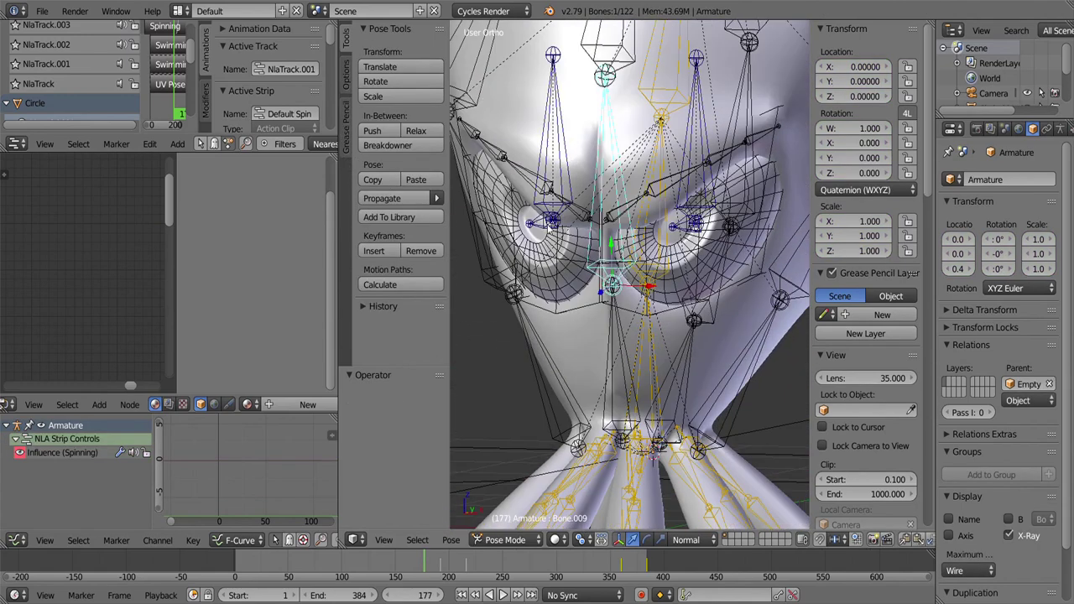
# Step: Snap the 3D cursor to the bones between the eyes
pyautogui.click(521, 507)
pyautogui.hotkey('shift', 's')
pyautogui.click(697, 225)
pyautogui.scroll(3)
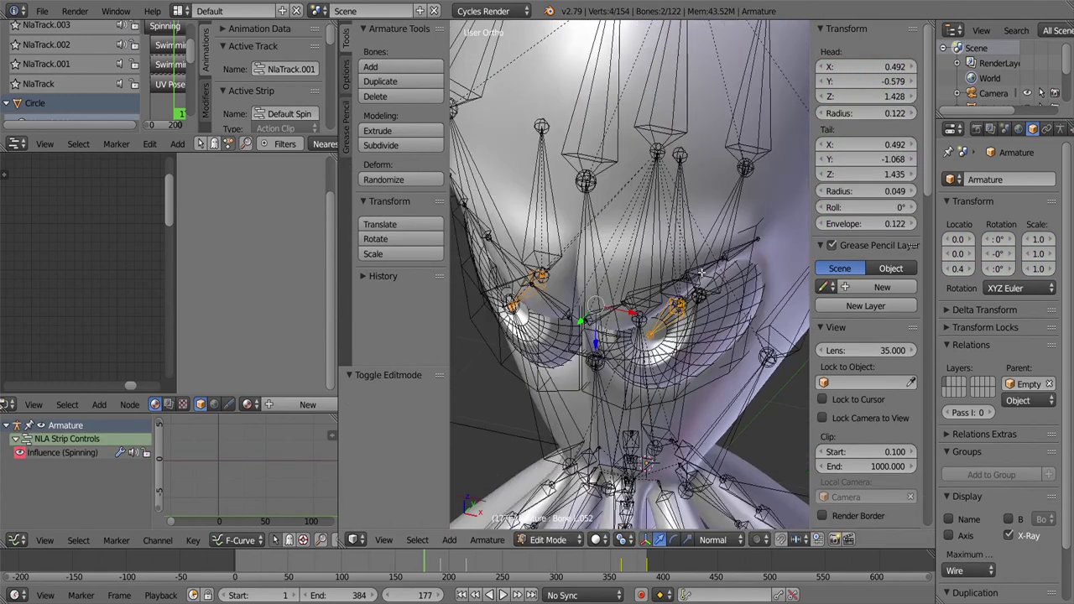
pyautogui.scroll(-3)
# Step: Add a new bone at the 3D cursor and move it straight up
pyautogui.hotkey('shift', 'a')
pyautogui.press('g')
pyautogui.press('z')
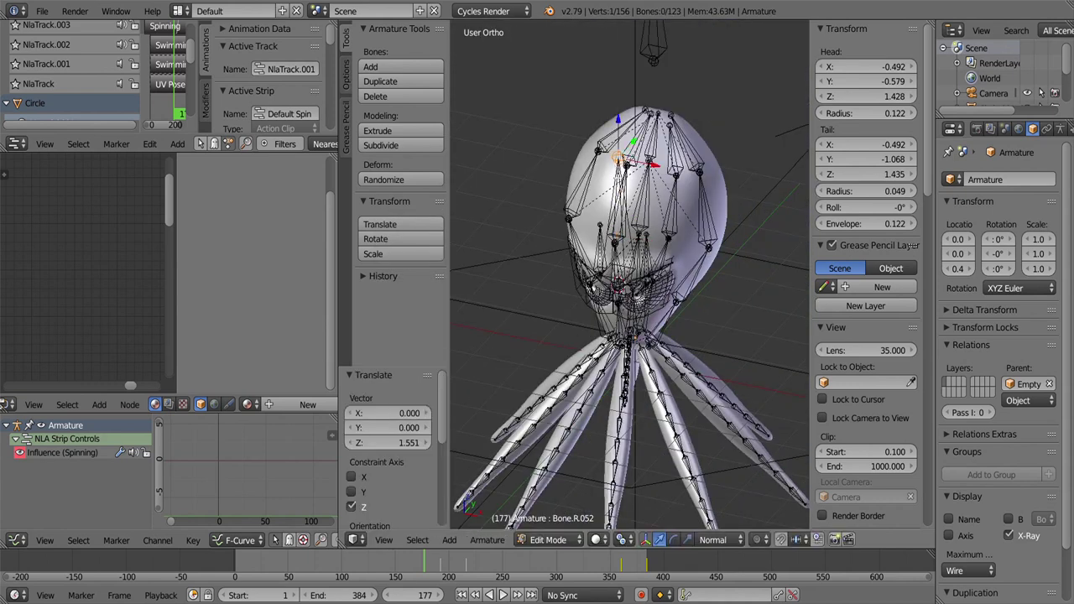
pyautogui.click(1058, 128)
pyautogui.click(1059, 129)
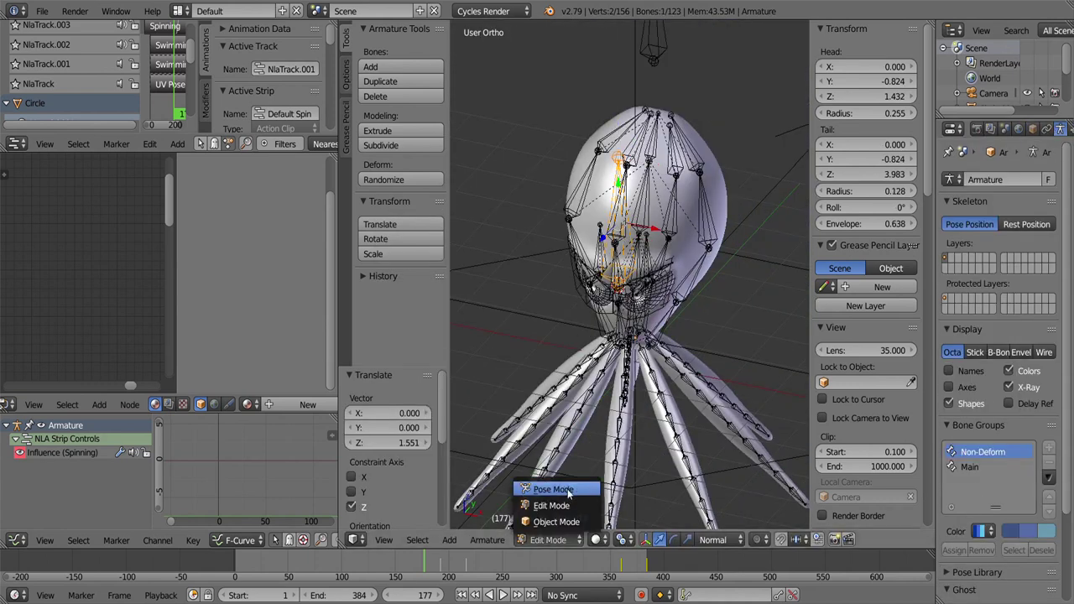
pyautogui.click(567, 490)
pyautogui.click(503, 539)
pyautogui.click(510, 507)
pyautogui.scroll(3)
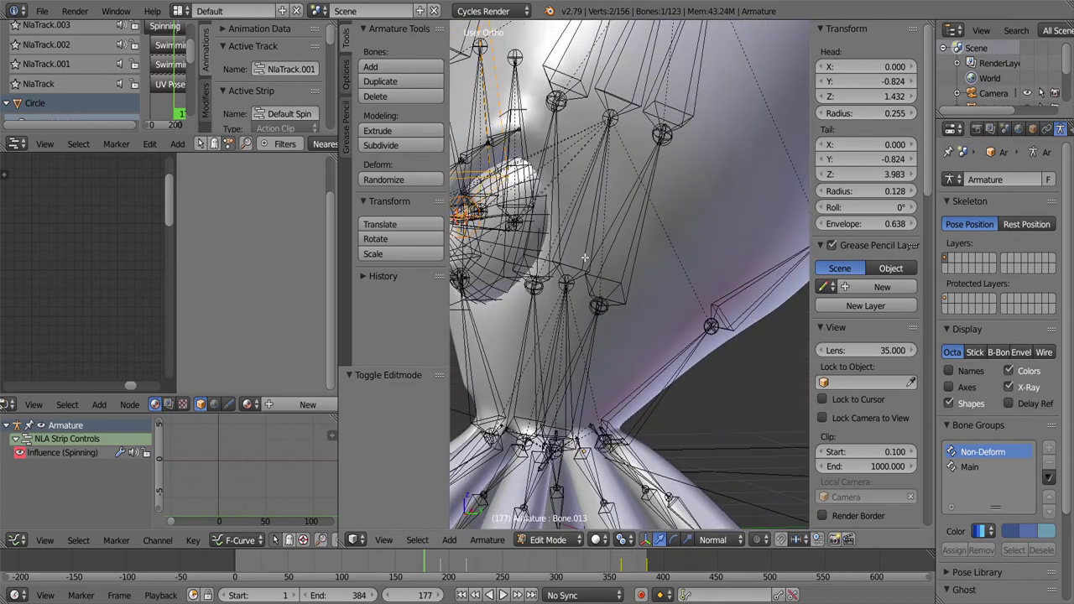
# Step: Parent the head bone to the new bone, keeping its offset, then return to pose mode
pyautogui.hotkey('ctrl', 'p')
pyautogui.click(591, 193)
pyautogui.scroll(-3)
pyautogui.moveTo(591, 197); pyautogui.dragTo(734, 330)
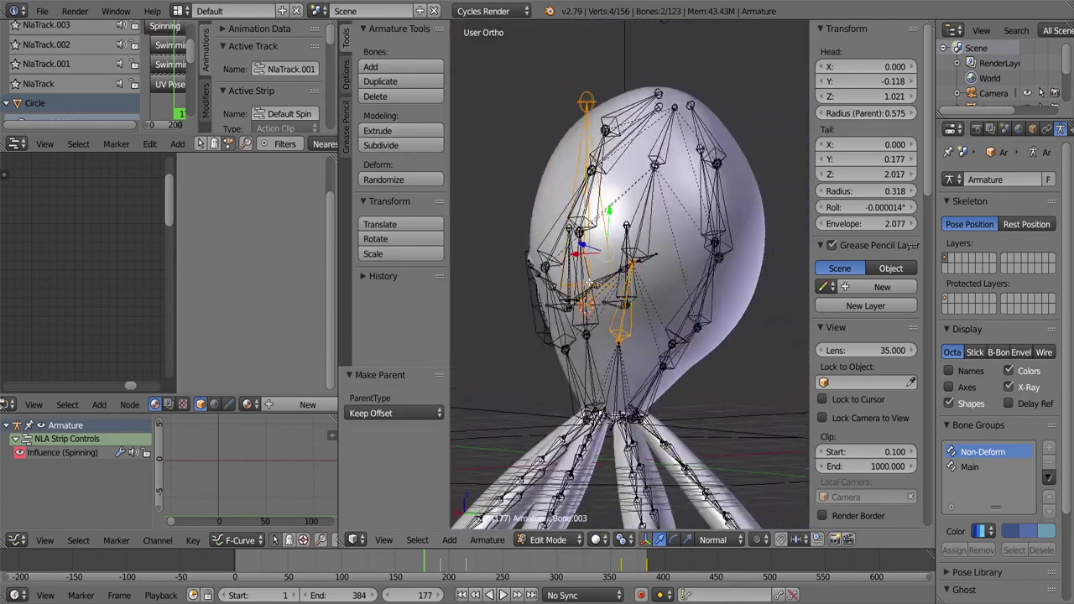
pyautogui.click(553, 489)
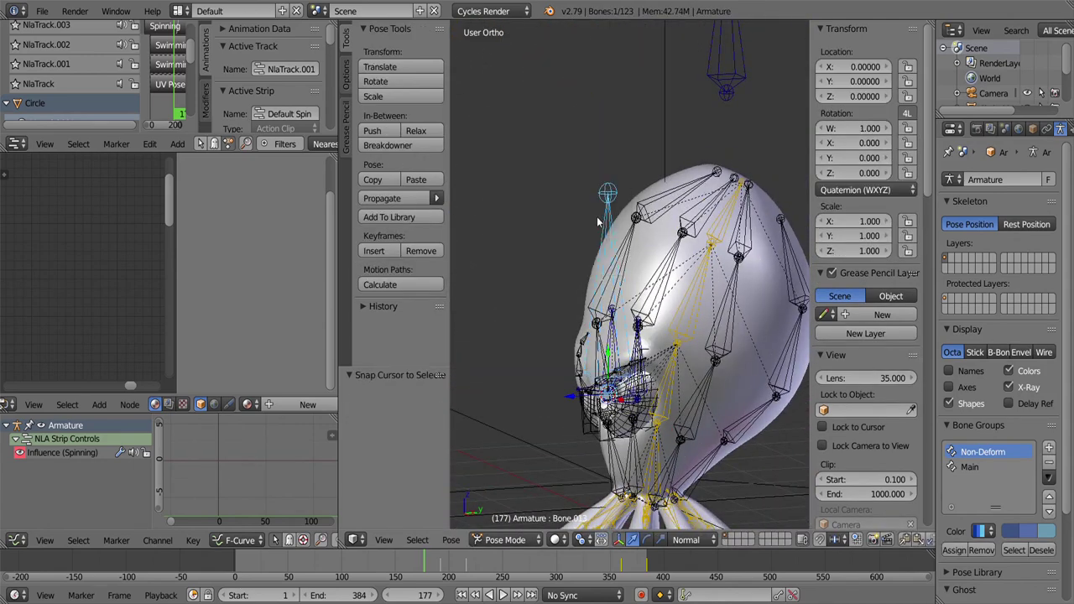
pyautogui.moveTo(611, 210); pyautogui.dragTo(520, 166)
# Step: Add a single-arrow Empty at the selected bone's location
pyautogui.hotkey('shift', 's')
pyautogui.click(618, 261)
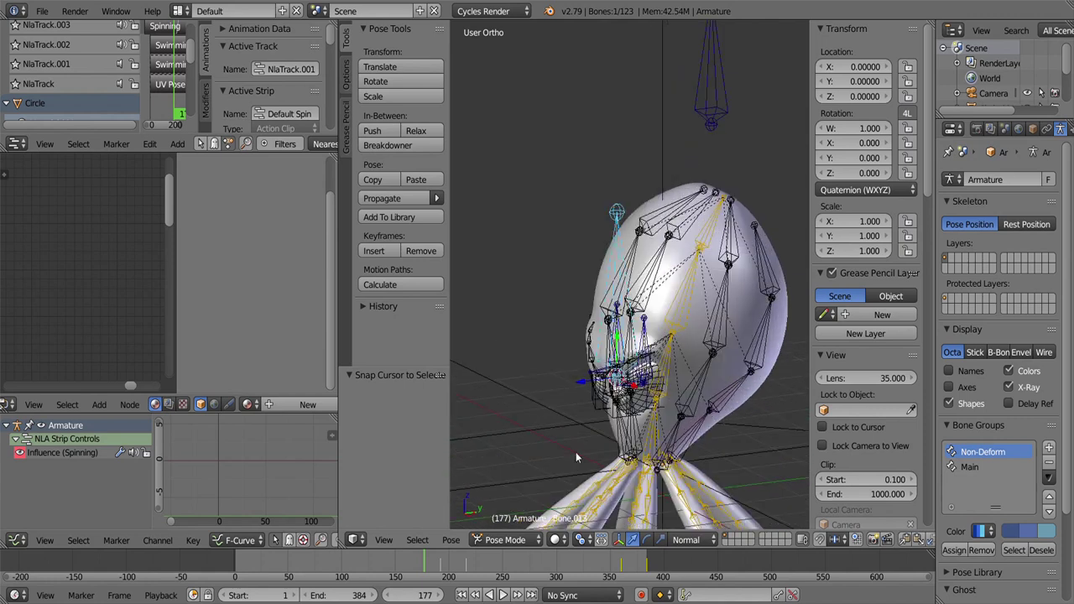
pyautogui.click(537, 539)
pyautogui.click(510, 490)
pyautogui.hotkey('shift', 'a')
pyautogui.click(682, 292)
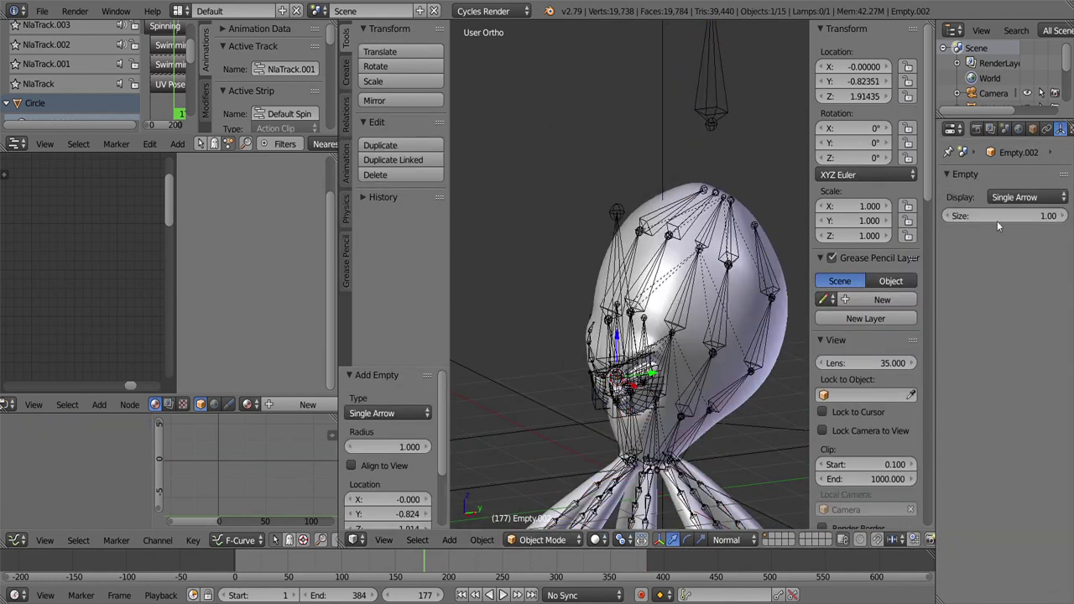
pyautogui.click(993, 130)
pyautogui.write('Croctopus Focus')
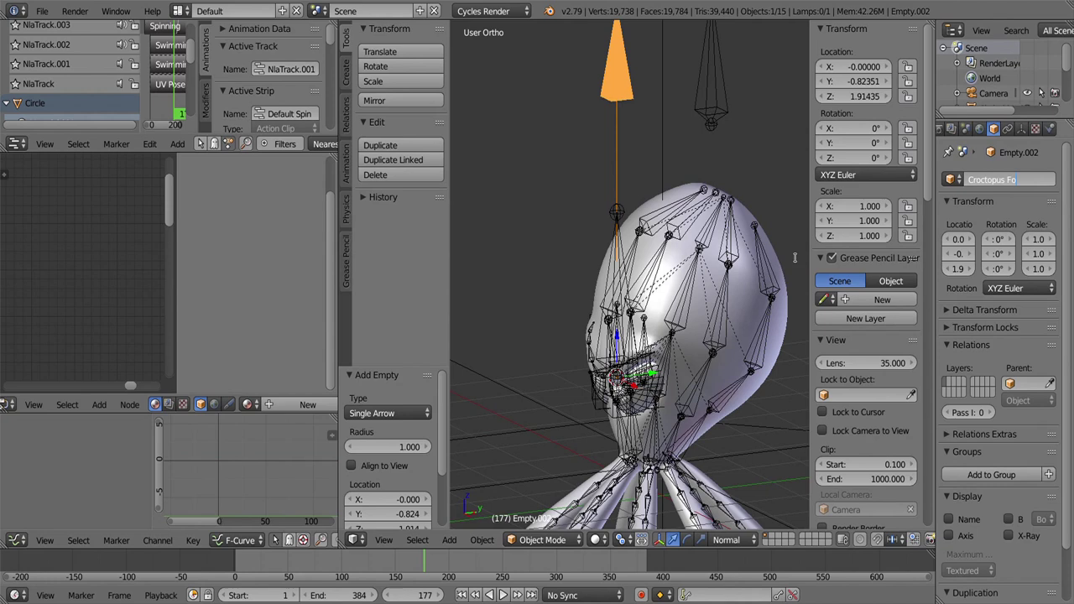
# Step: Parent the Empty and the rig bone together using Keep Transform
pyautogui.rightClick(616, 210)
pyautogui.hotkey('ctrl', 'Tab')
pyautogui.hotkey('ctrl', 'p')
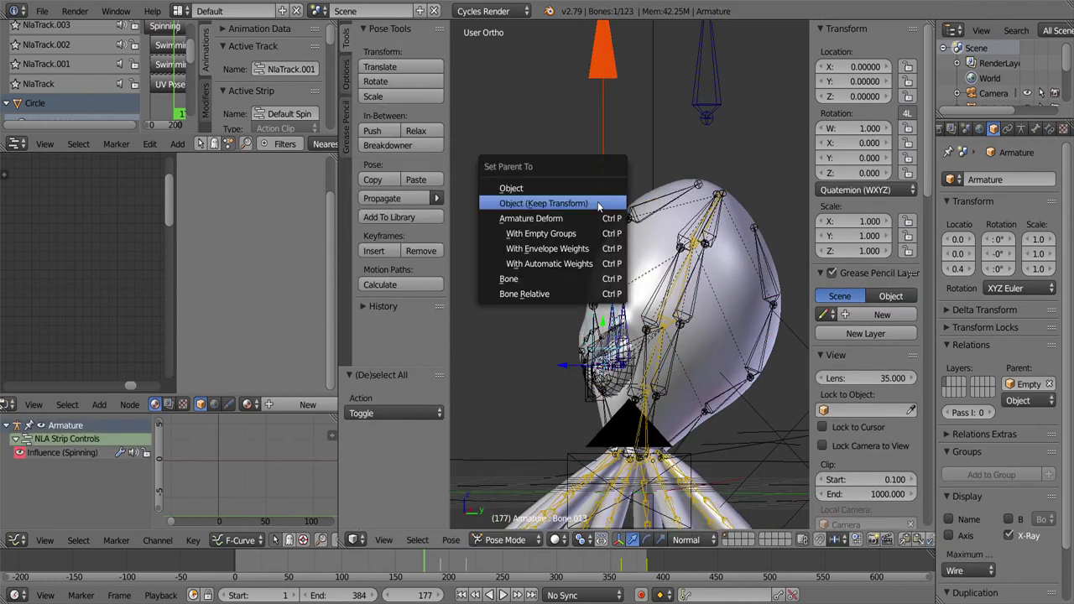
pyautogui.click(597, 203)
pyautogui.scroll(-3)
pyautogui.moveTo(562, 221); pyautogui.dragTo(598, 266)
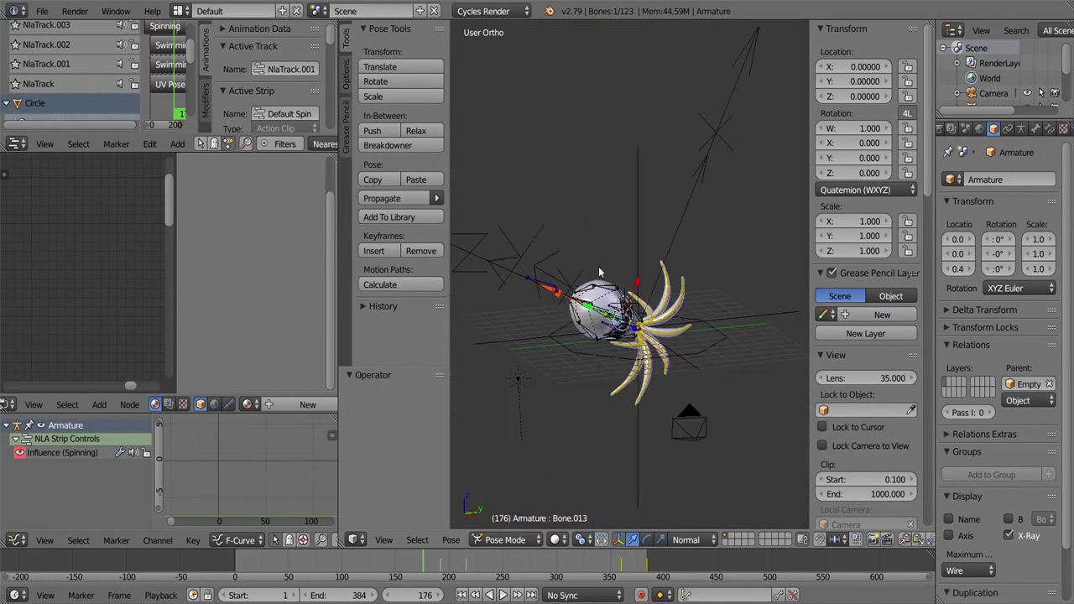
# Step: Select the scene camera and bring up its depth-of-field focus object list
pyautogui.press('KP_0')
pyautogui.rightClick(735, 192)
pyautogui.click(1020, 128)
pyautogui.scroll(-3)
pyautogui.click(964, 529)
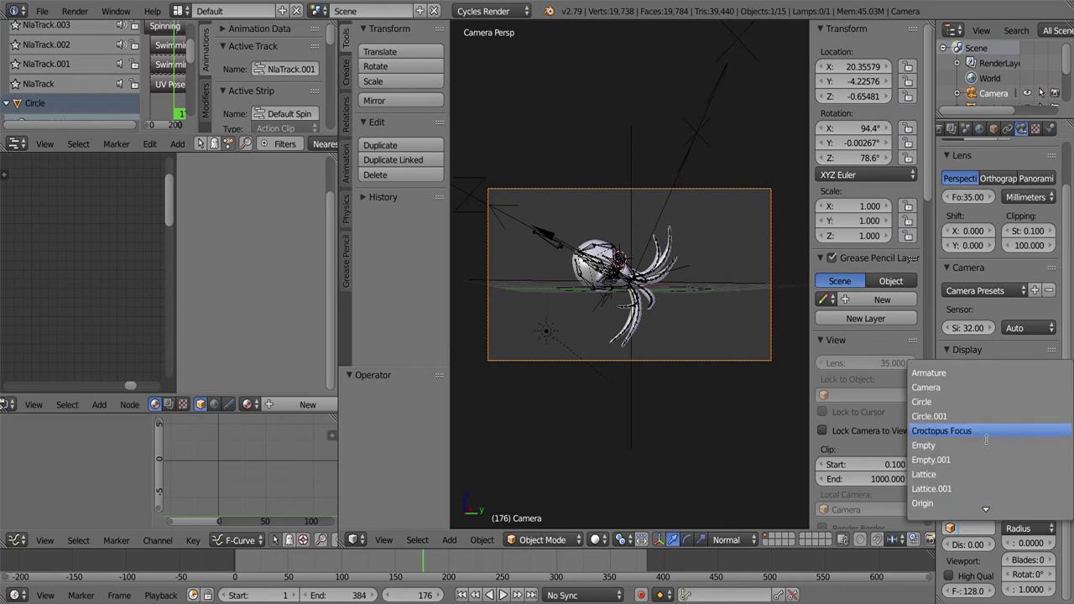
# Step: Make Croctopus Focus the camera's DOF focus object and set the F-stop to 128.0
pyautogui.click(986, 431)
pyautogui.click(1034, 543)
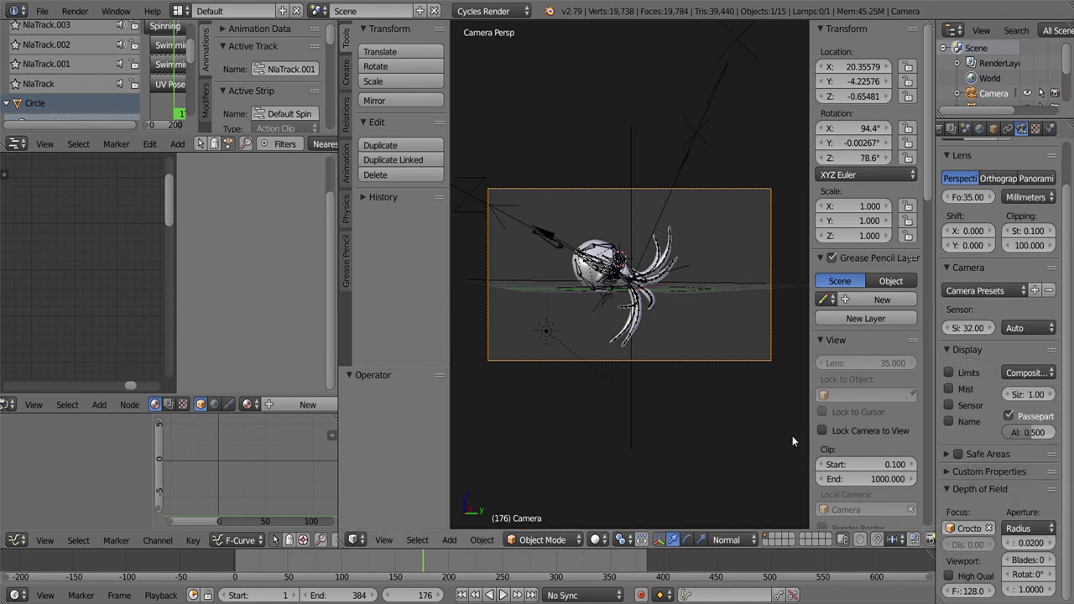
pyautogui.hotkey('ctrl', 'alt', 'z')
pyautogui.click(551, 232)
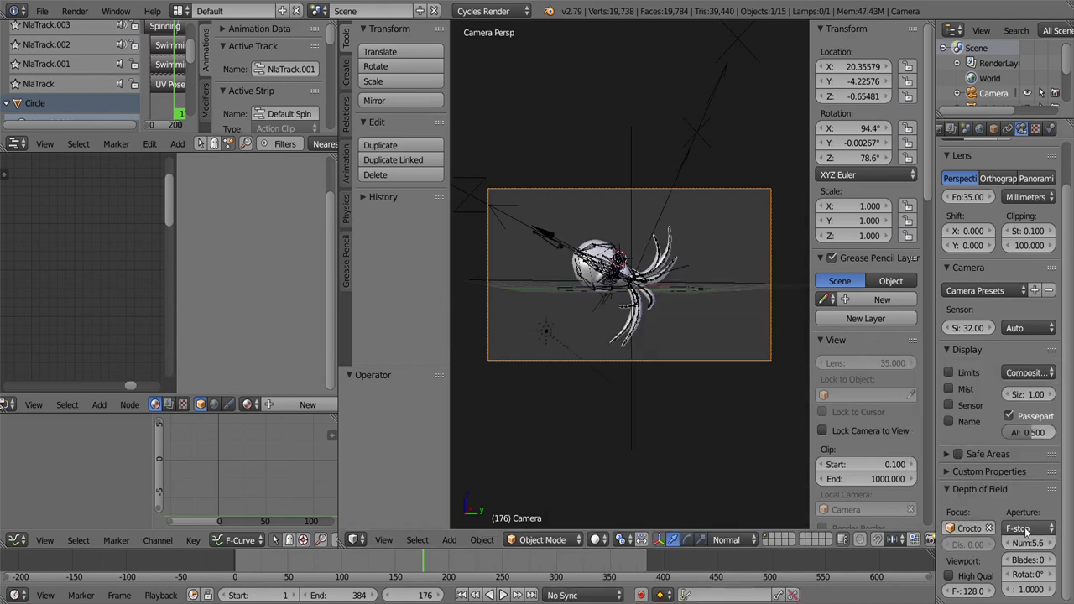
pyautogui.moveTo(932, 372); pyautogui.dragTo(876, 372)
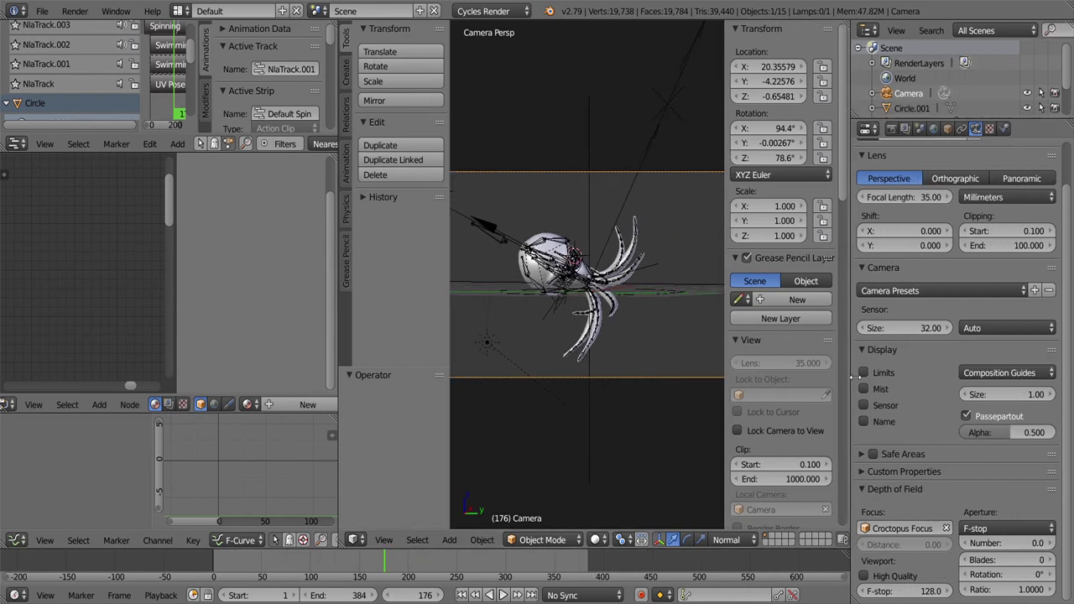
pyautogui.click(1013, 542)
# Step: Preview the animation in Rendered viewport shading, ending back on frame 125
pyautogui.click(595, 539)
pyautogui.click(601, 423)
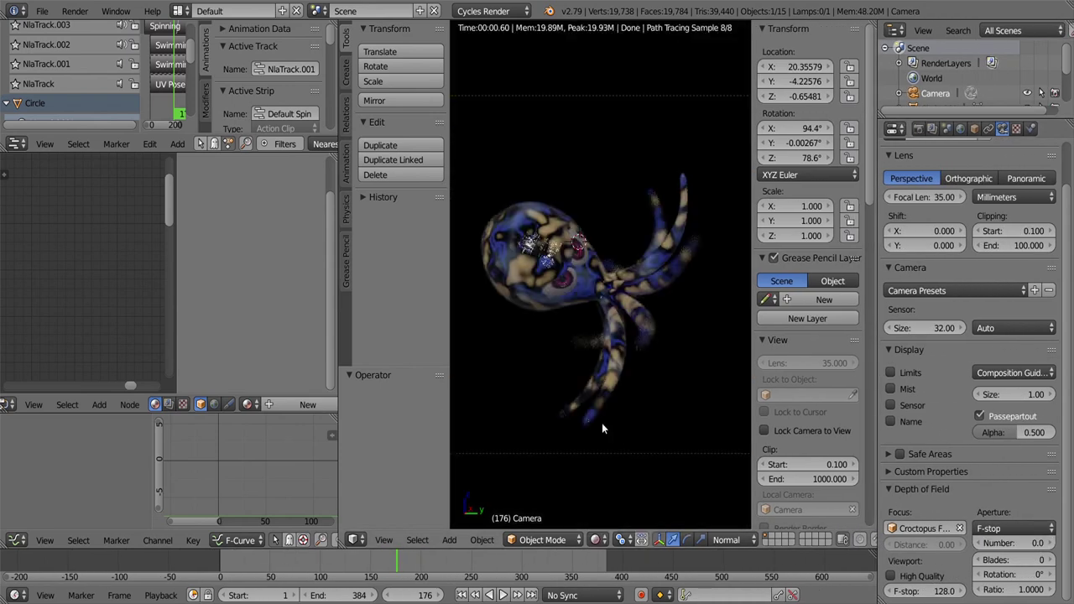
pyautogui.click(322, 570)
pyautogui.hotkey('alt', 'a')
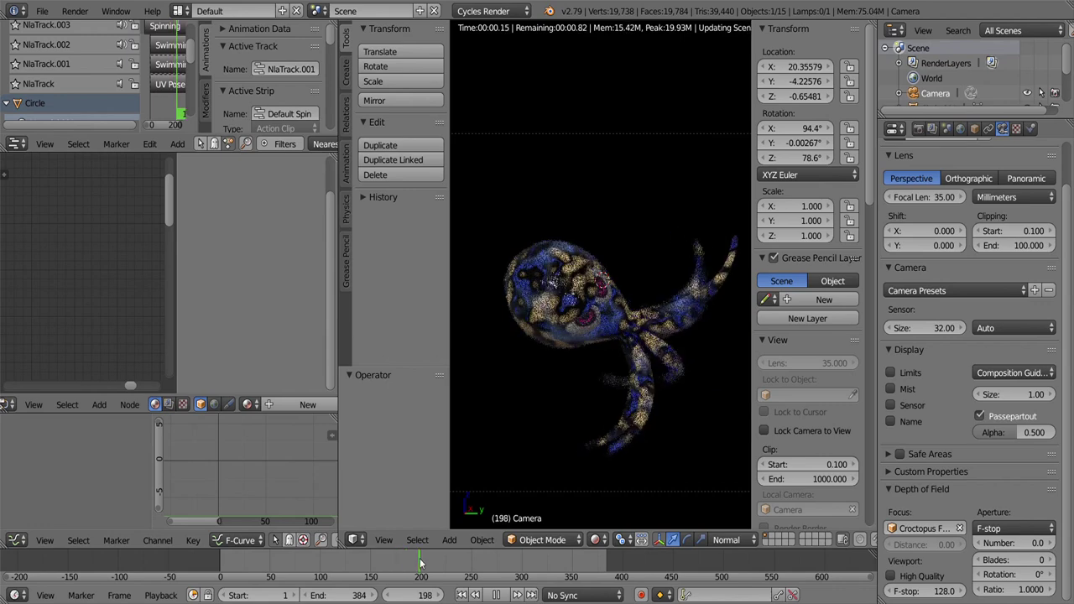
pyautogui.hotkey('alt', 'a')
pyautogui.hotkey('alt', 'a')
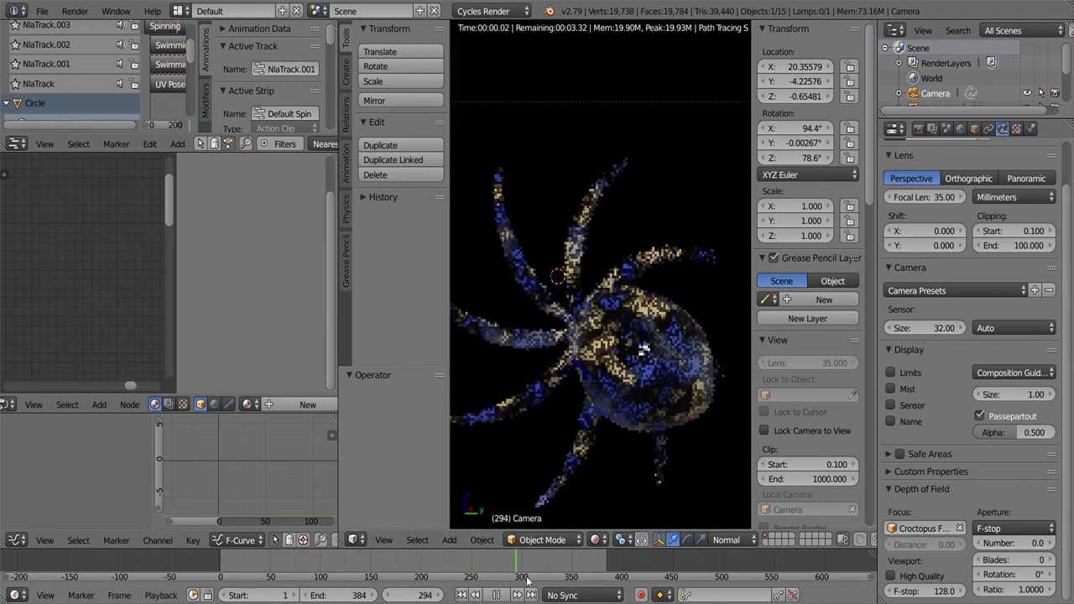
pyautogui.hotkey('alt', 'a')
pyautogui.moveTo(470, 564); pyautogui.dragTo(612, 564)
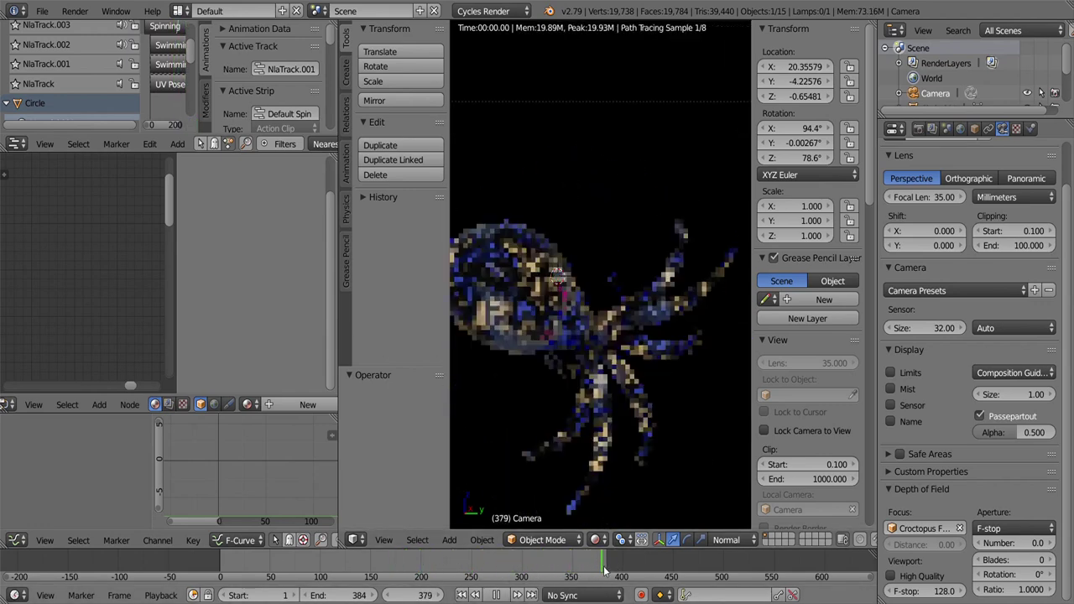
pyautogui.moveTo(249, 565); pyautogui.dragTo(349, 565)
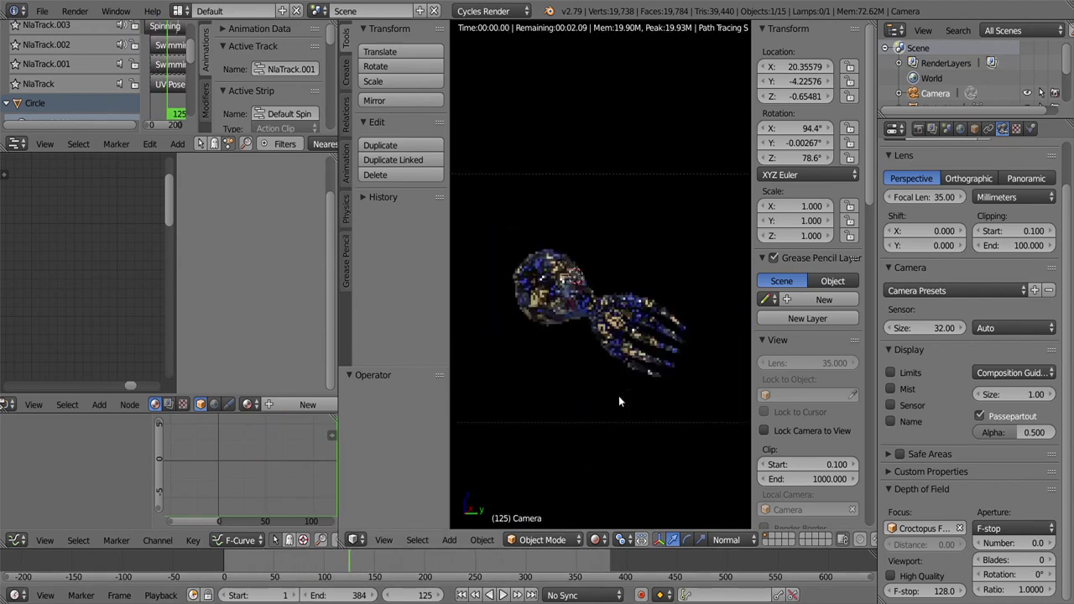
# Step: Save the project as Croctopus16.blend, then again as Croctopus17.blend
pyautogui.click(42, 10)
pyautogui.click(69, 142)
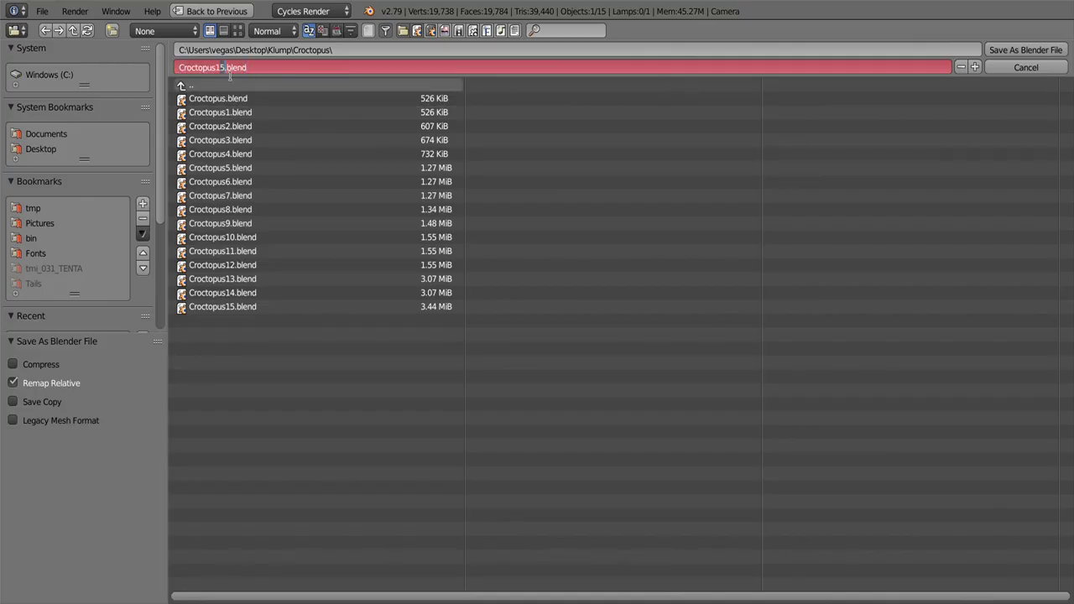
pyautogui.press('KP_Add')
pyautogui.press('Return')
pyautogui.click(42, 11)
pyautogui.click(68, 141)
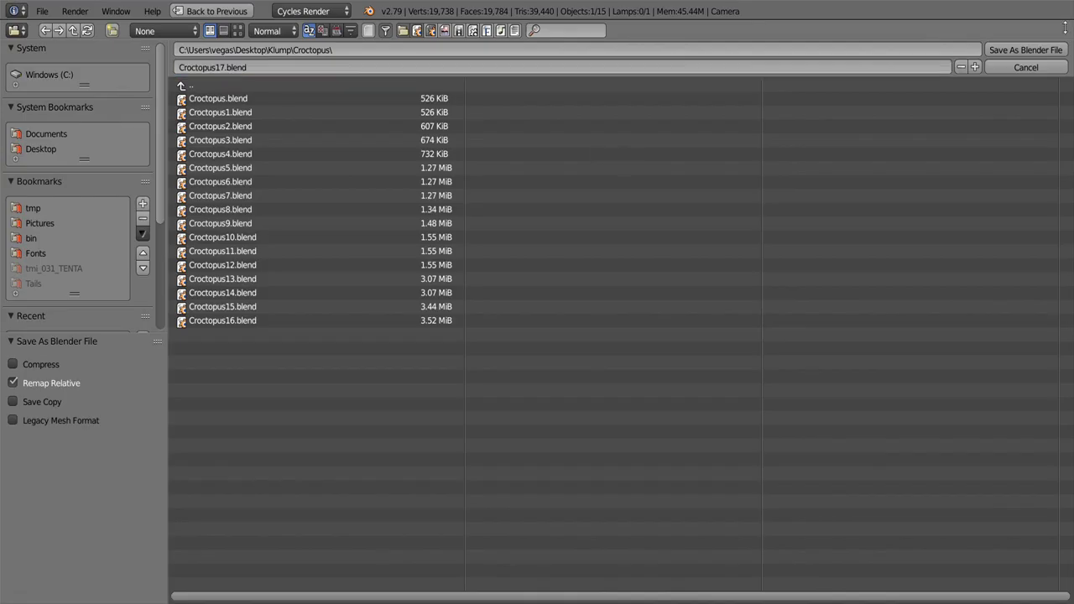
pyautogui.click(1025, 49)
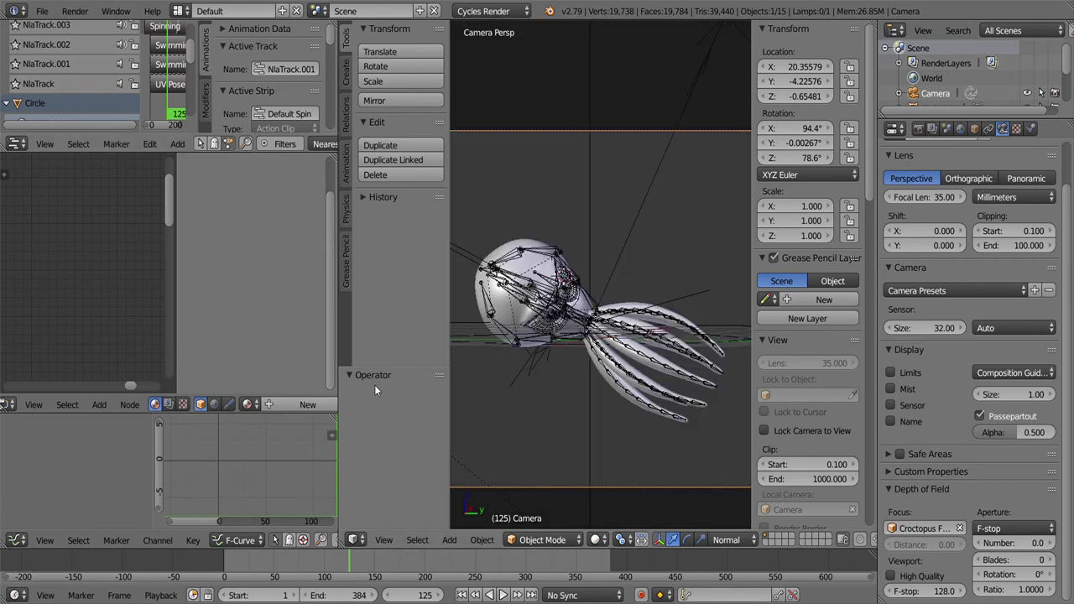
# Step: Add a plane and scale it up to 14.346
pyautogui.press('KP_0')
pyautogui.hotkey('shift', 'a')
pyautogui.click(699, 125)
pyautogui.press('s')
pyautogui.click(739, 352)
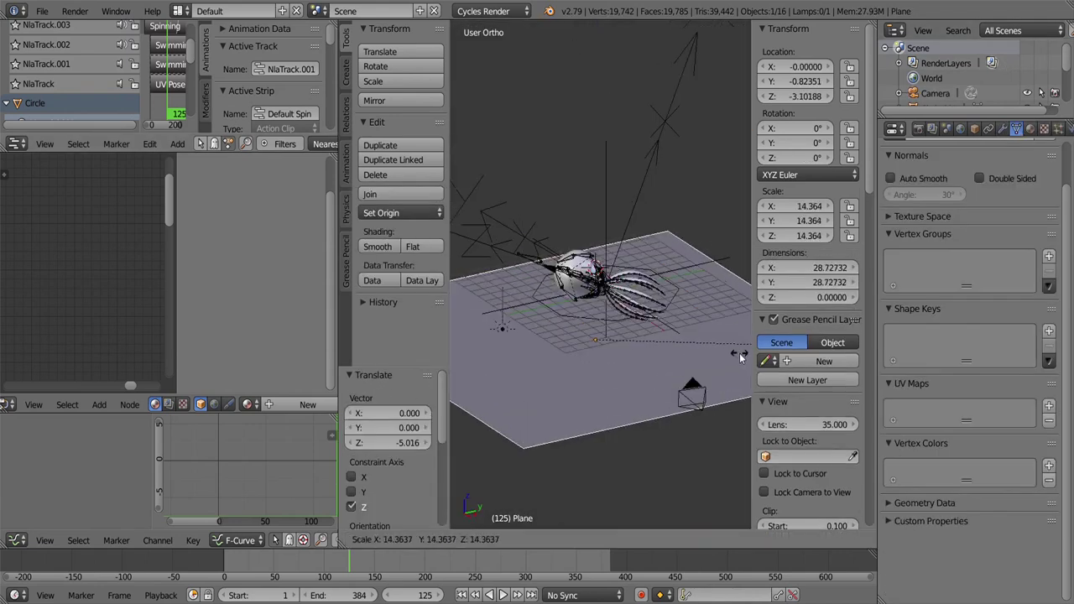
pyautogui.moveTo(739, 352); pyautogui.dragTo(568, 257)
# Step: Enable Shadow Catcher in the plane's Cycles object settings
pyautogui.click(973, 128)
pyautogui.scroll(-3)
pyautogui.scroll(-3)
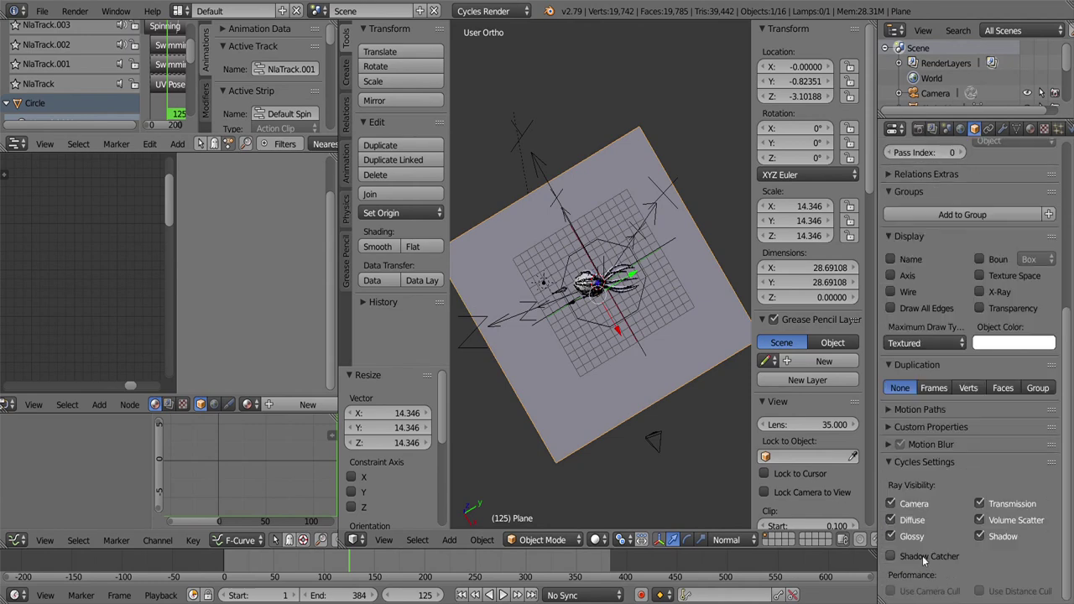
pyautogui.press('KP_0')
pyautogui.click(918, 128)
pyautogui.scroll(-3)
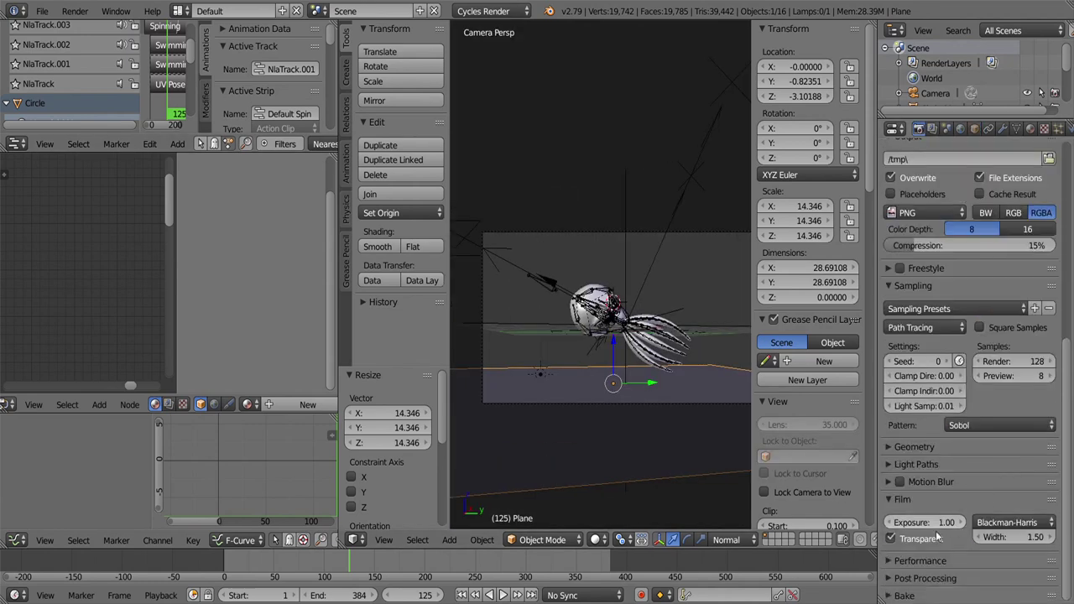
# Step: Preview the animation fully rendered through the camera, then return to solid shading
pyautogui.hotkey('shift', 'z')
pyautogui.hotkey('alt', 'a')
pyautogui.click(595, 539)
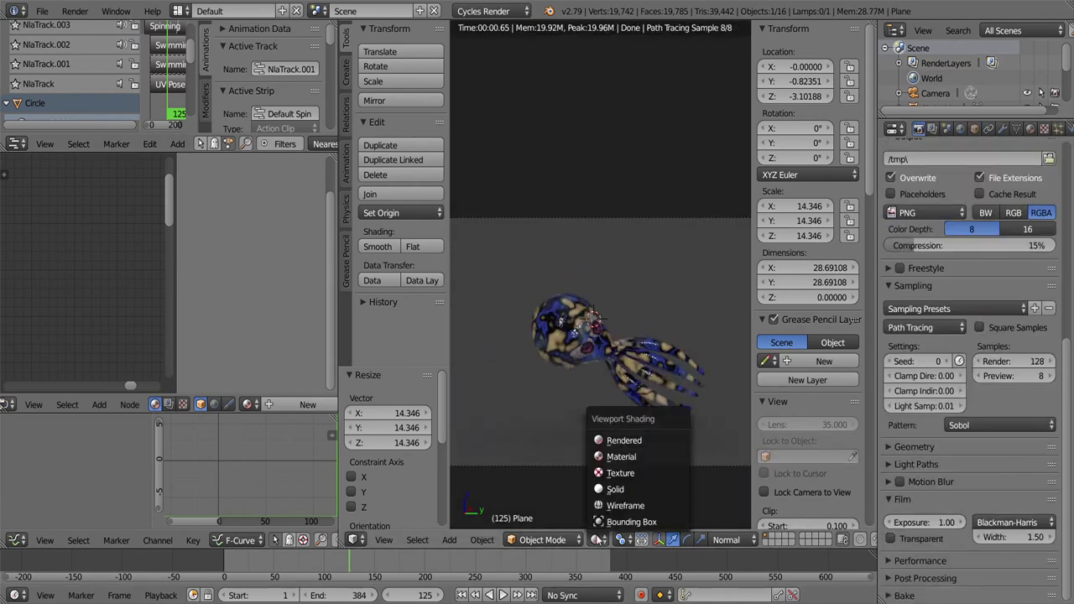
pyautogui.click(578, 505)
pyautogui.click(229, 568)
# Step: Lower the ground plane on Z to -4.18, beneath the tentacles
pyautogui.press('g')
pyautogui.press('z')
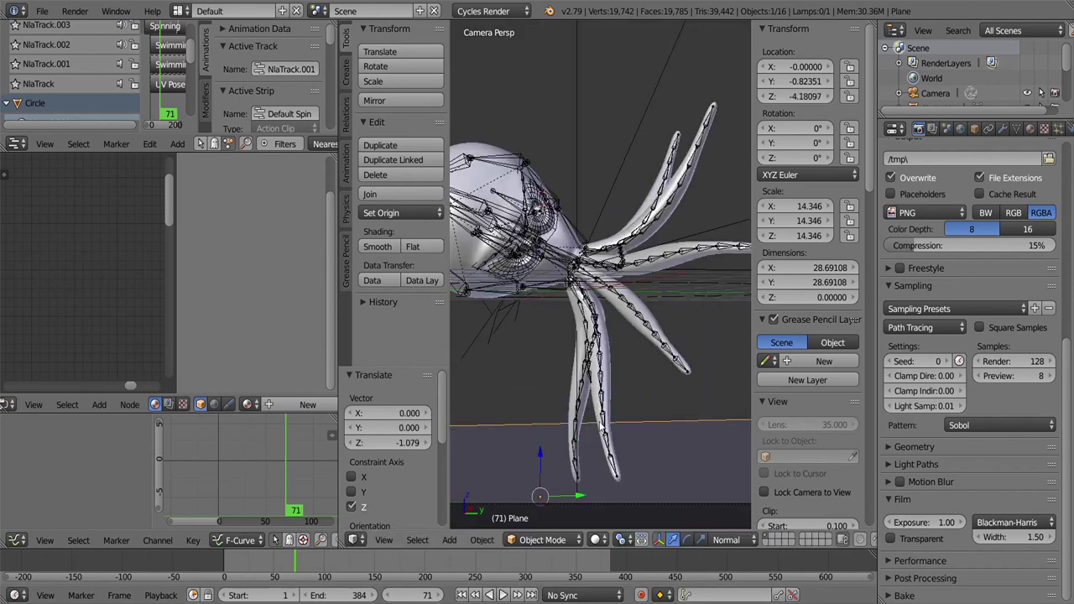
pyautogui.press('KP_0')
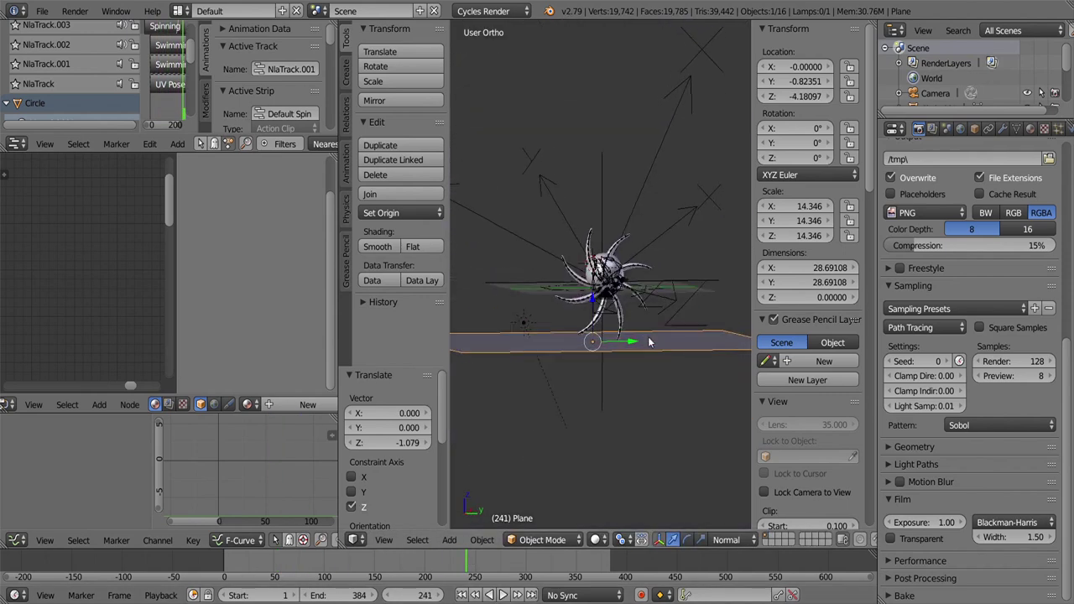
pyautogui.scroll(3)
pyautogui.press('KP_3')
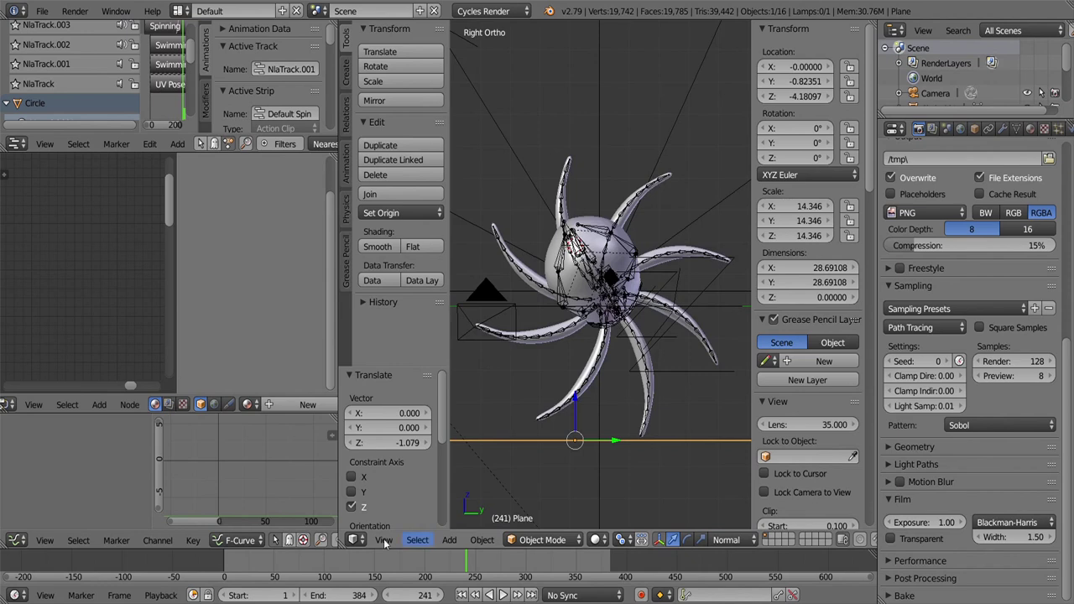
pyautogui.press('KP_0')
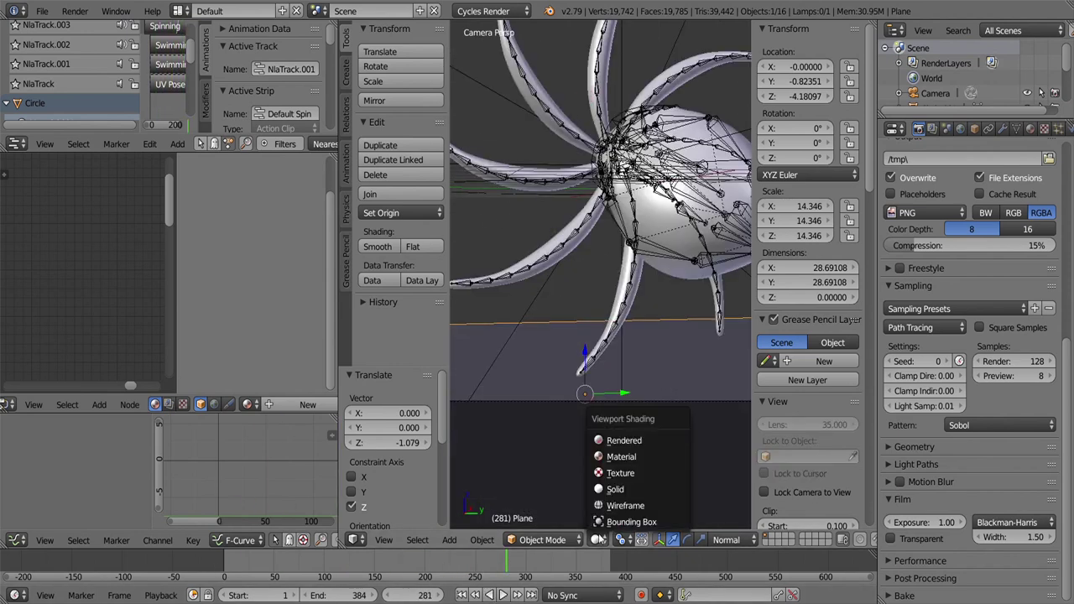
# Step: Check the octopus's shadow on the ground in Rendered view near the animation's end
pyautogui.click(623, 440)
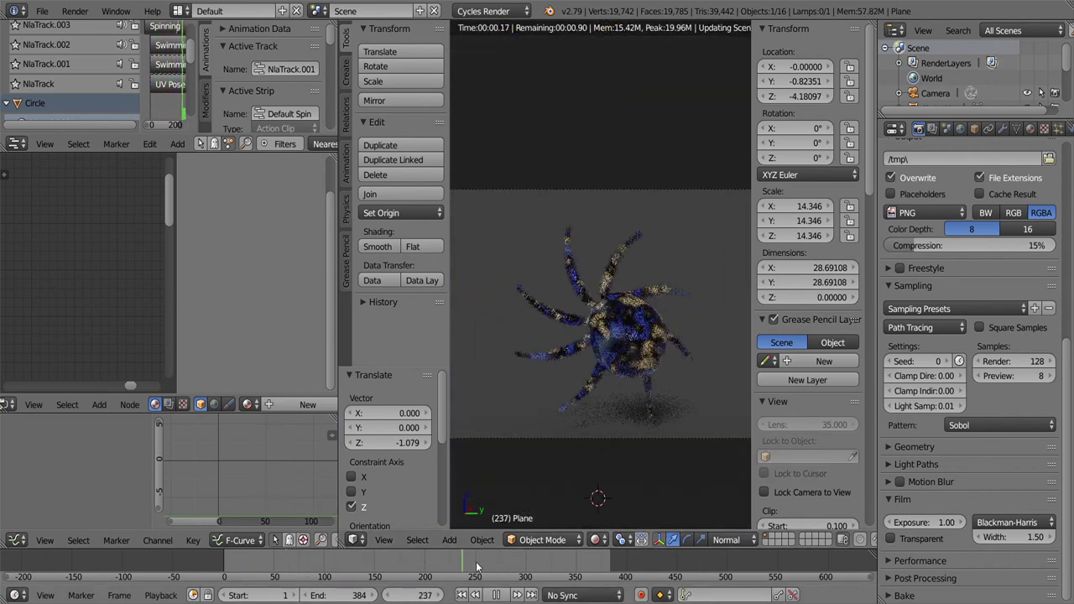
pyautogui.moveTo(476, 567); pyautogui.dragTo(668, 560)
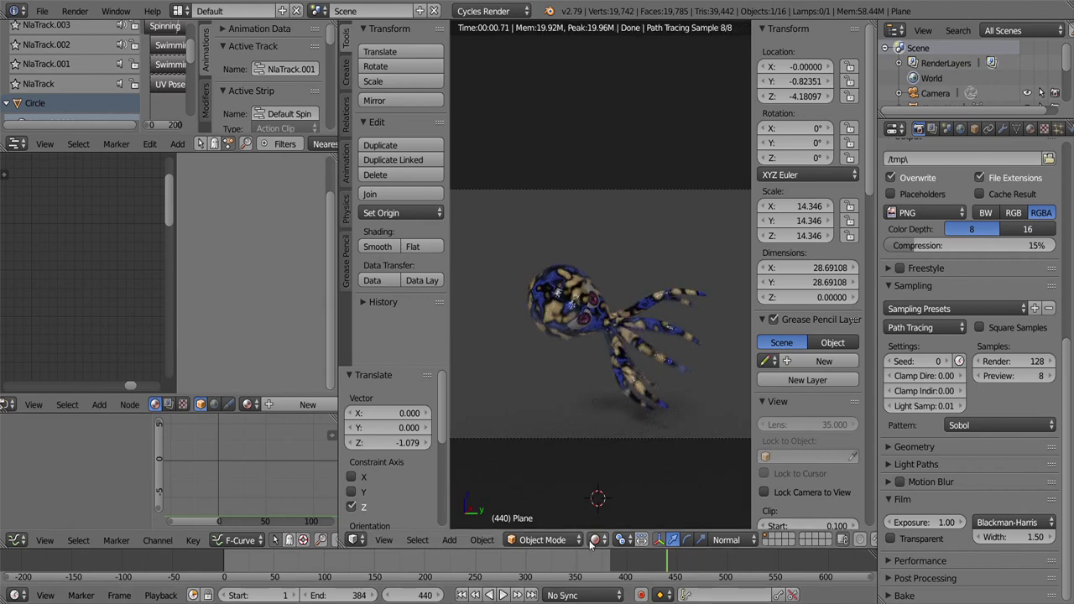
pyautogui.click(594, 541)
pyautogui.click(621, 491)
pyautogui.scroll(3)
# Step: Select the eye sphere, enlarge the node editor and move the Emission node aside
pyautogui.scroll(3)
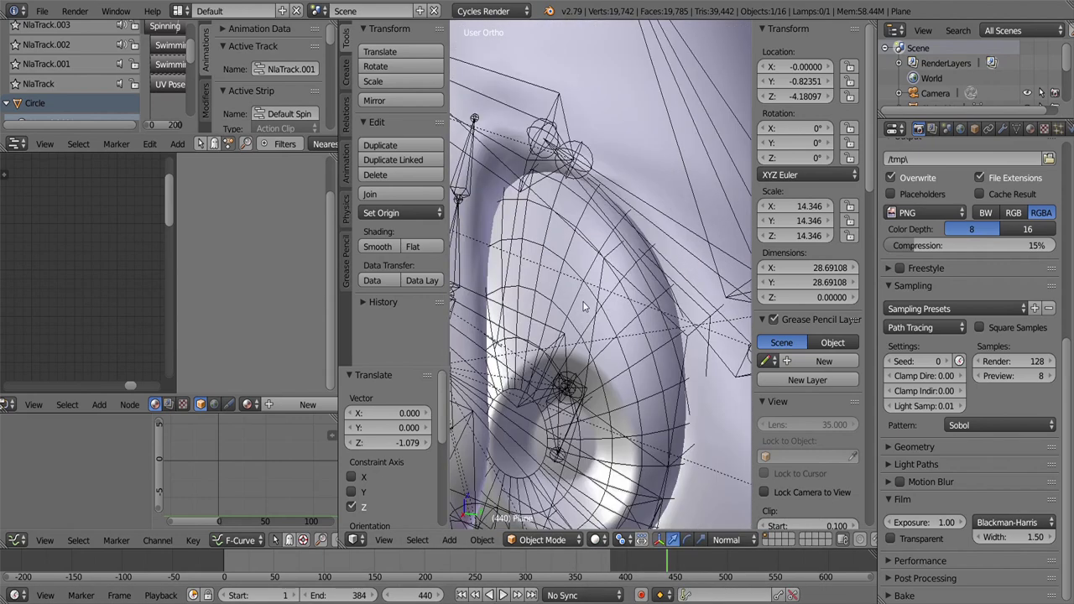
pyautogui.rightClick(584, 306)
pyautogui.moveTo(179, 286); pyautogui.dragTo(235, 285)
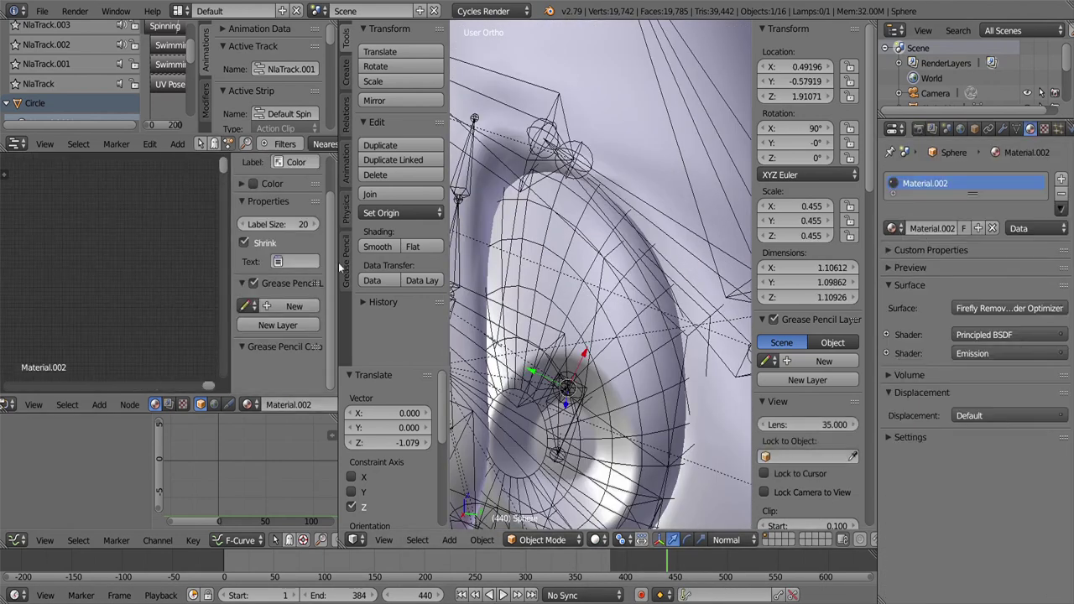
pyautogui.moveTo(339, 252); pyautogui.dragTo(482, 252)
pyautogui.press('Home')
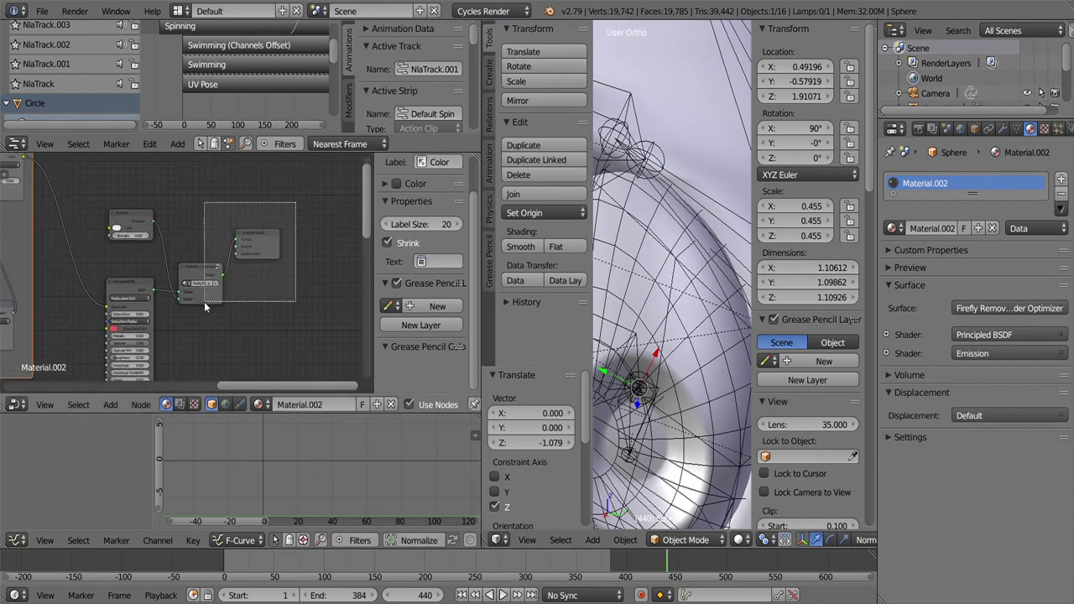
pyautogui.scroll(3)
pyautogui.moveTo(126, 220); pyautogui.dragTo(272, 226)
pyautogui.click(273, 226)
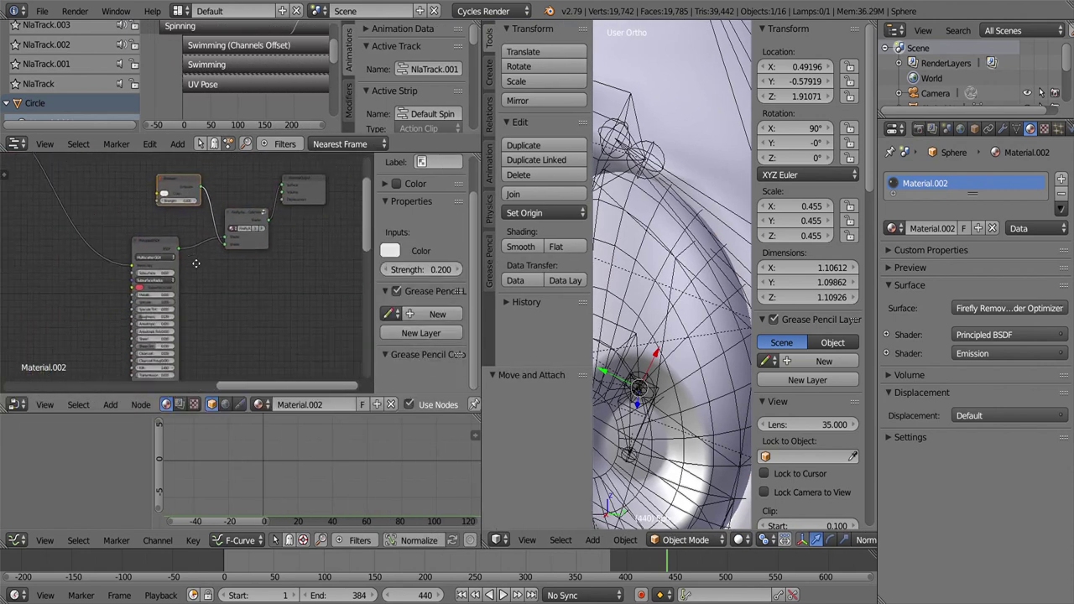
# Step: Add a Geometry node and a Vector Math node set to Dot Product, fed by Geometry outputs
pyautogui.moveTo(273, 226); pyautogui.dragTo(204, 133)
pyautogui.hotkey('shift', 'a')
pyautogui.click(131, 372)
pyautogui.click(216, 274)
pyautogui.scroll(3)
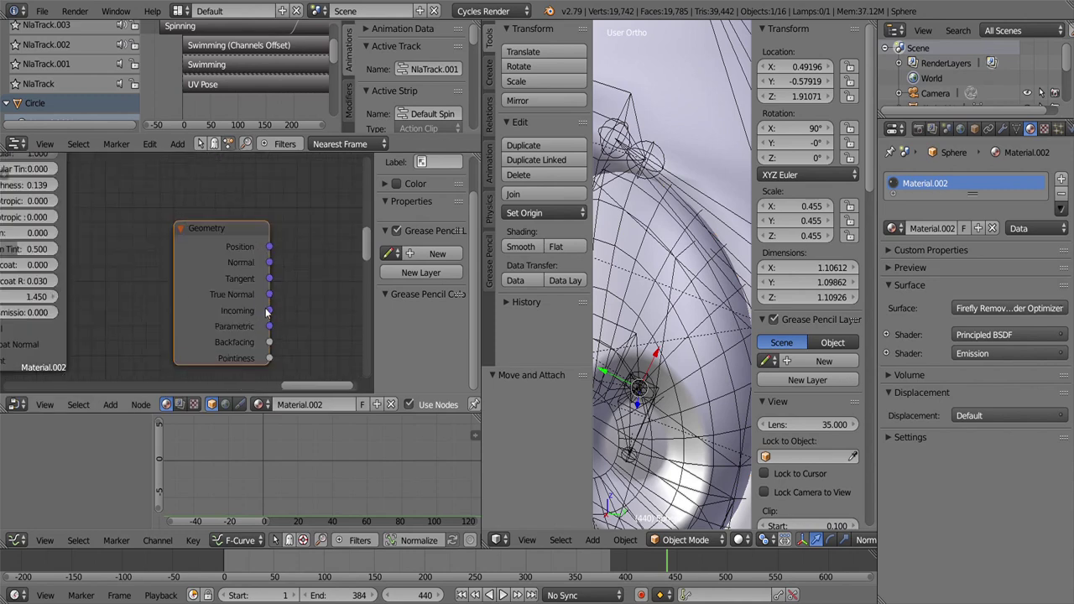
pyautogui.hotkey('shift', 'a')
pyautogui.click(235, 437)
pyautogui.click(182, 225)
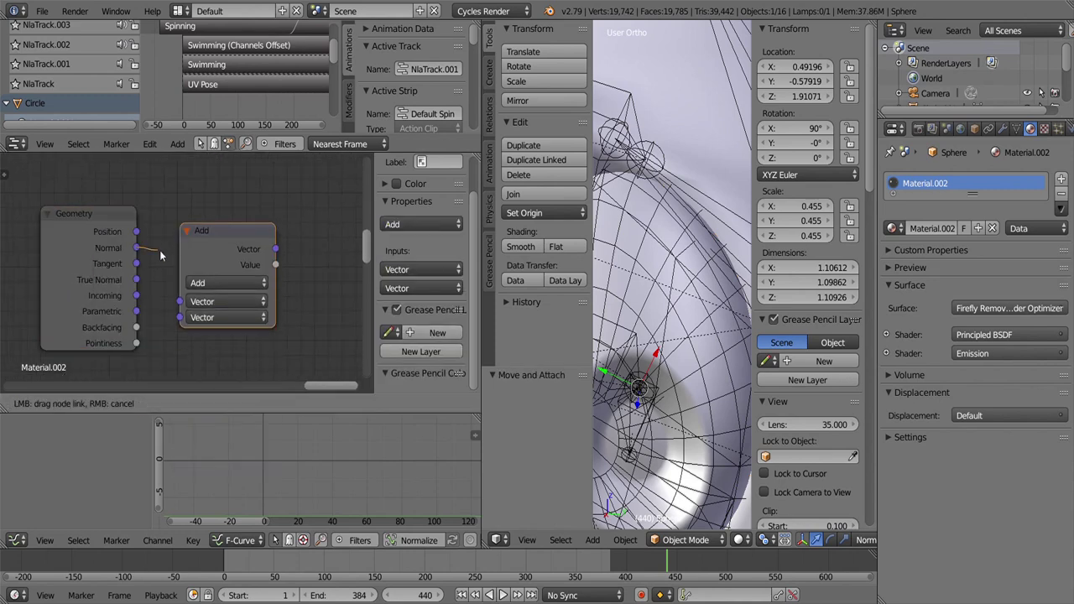
pyautogui.moveTo(136, 248); pyautogui.dragTo(178, 301)
pyautogui.click(212, 216)
pyautogui.moveTo(238, 240); pyautogui.dragTo(112, 239)
# Step: Feed the dot product into a ColorRamp and connect a blue Emission into a new Mix Shader
pyautogui.hotkey('shift', 'a')
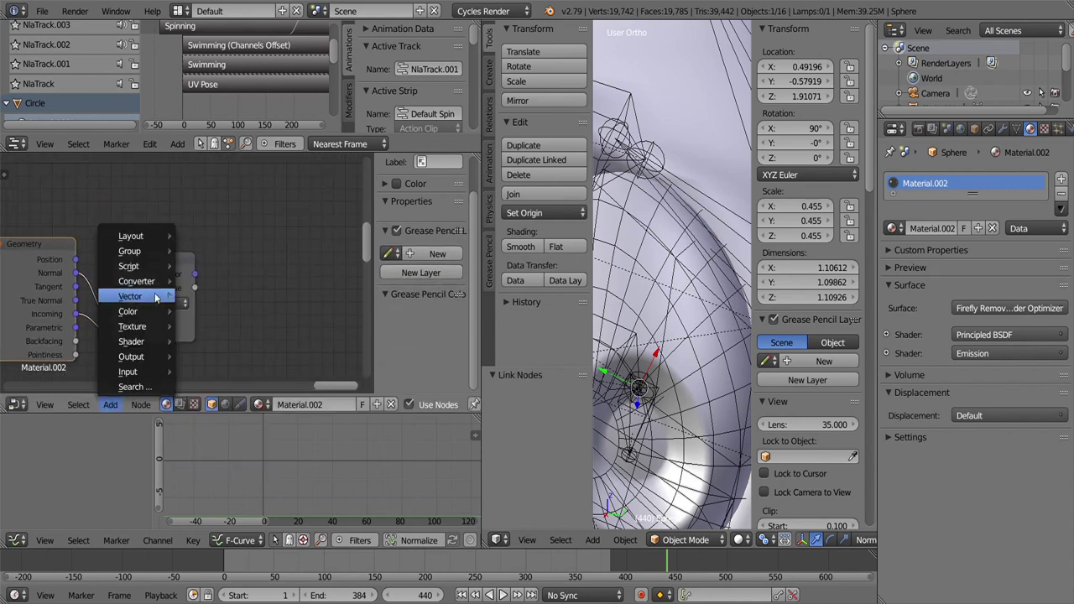
pyautogui.click(209, 300)
pyautogui.click(245, 243)
pyautogui.moveTo(138, 279); pyautogui.dragTo(178, 310)
pyautogui.scroll(-3)
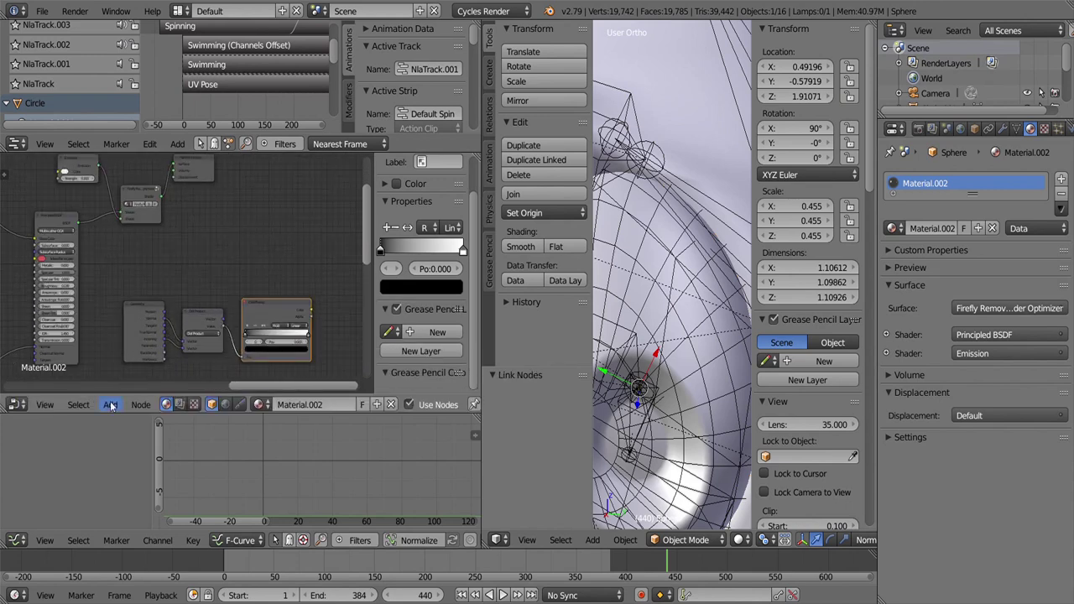
pyautogui.hotkey('shift', 'a')
pyautogui.click(215, 218)
pyautogui.click(122, 232)
pyautogui.hotkey('shift', 'a')
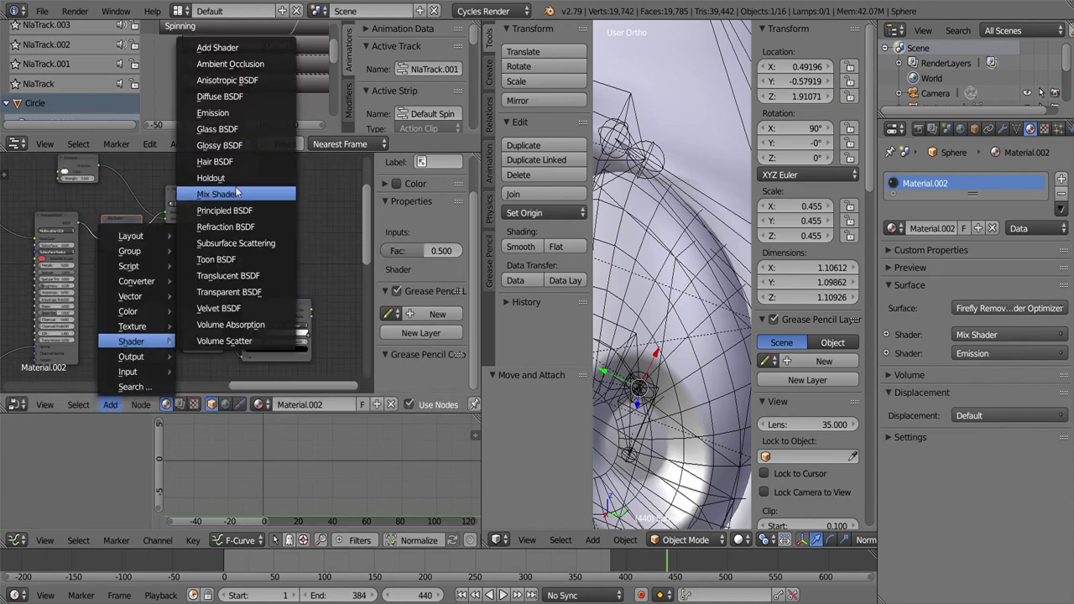
pyautogui.click(212, 113)
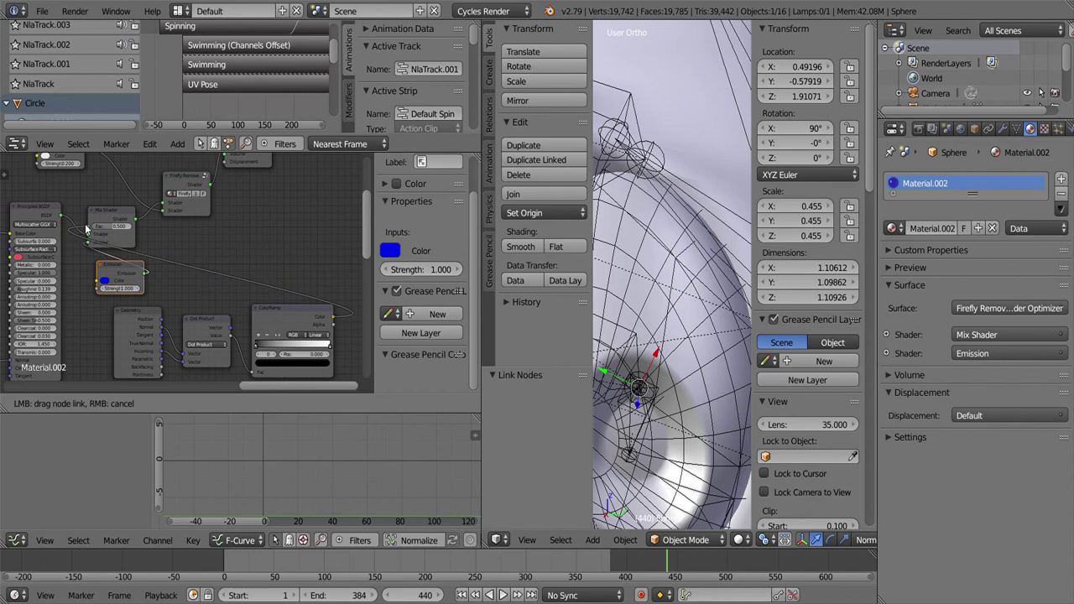
pyautogui.moveTo(85, 228); pyautogui.dragTo(87, 230)
# Step: Preview the eye in rendered shading and slide a ColorRamp stop to position 0
pyautogui.click(738, 539)
pyautogui.click(767, 436)
pyautogui.scroll(3)
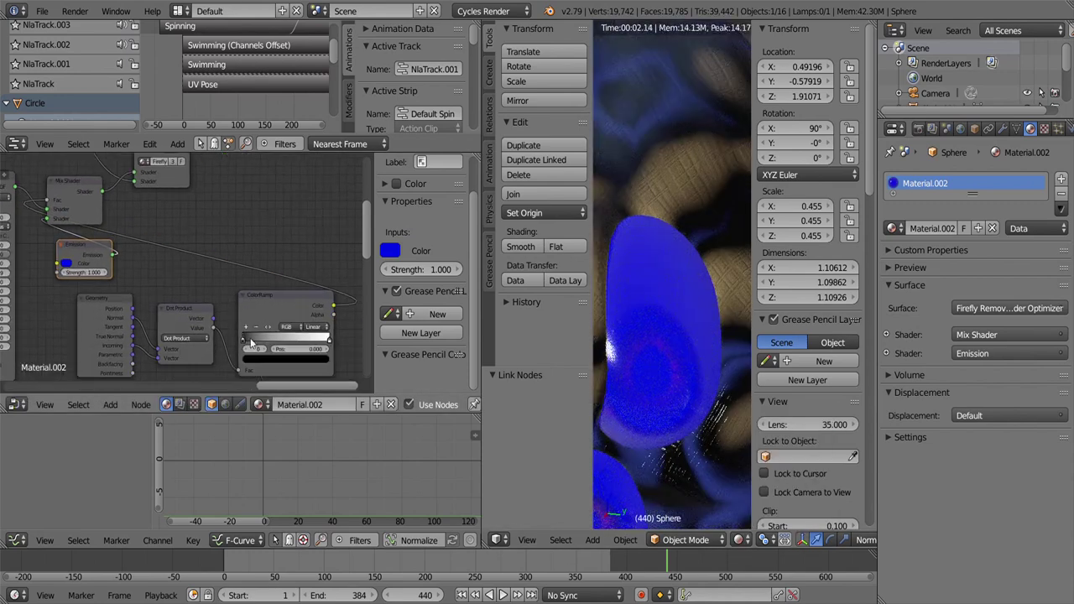
pyautogui.moveTo(314, 347); pyautogui.dragTo(243, 347)
pyautogui.moveTo(663, 302); pyautogui.dragTo(633, 319)
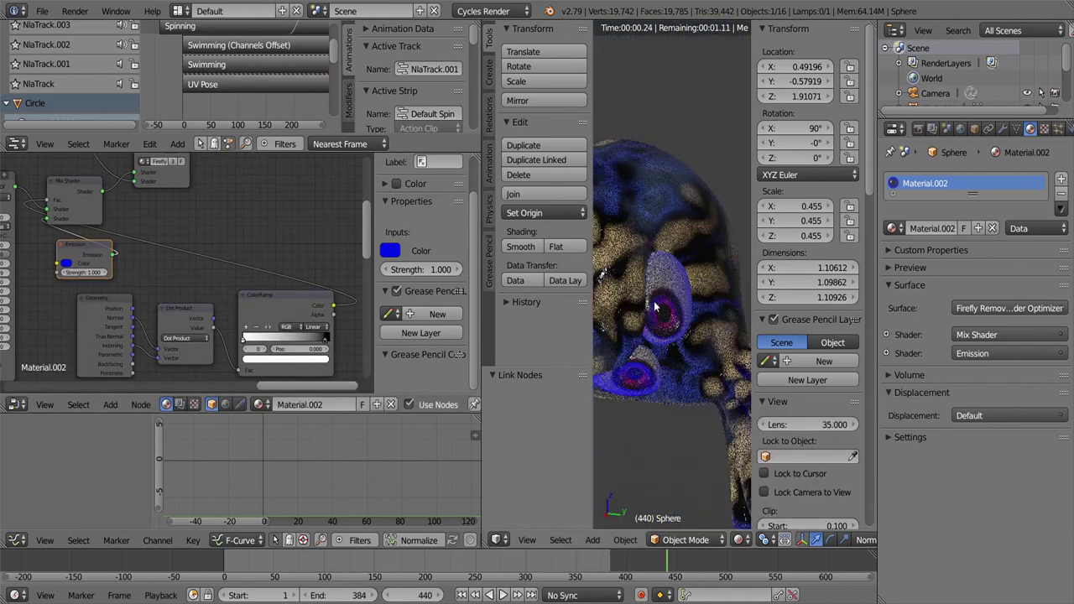
pyautogui.scroll(3)
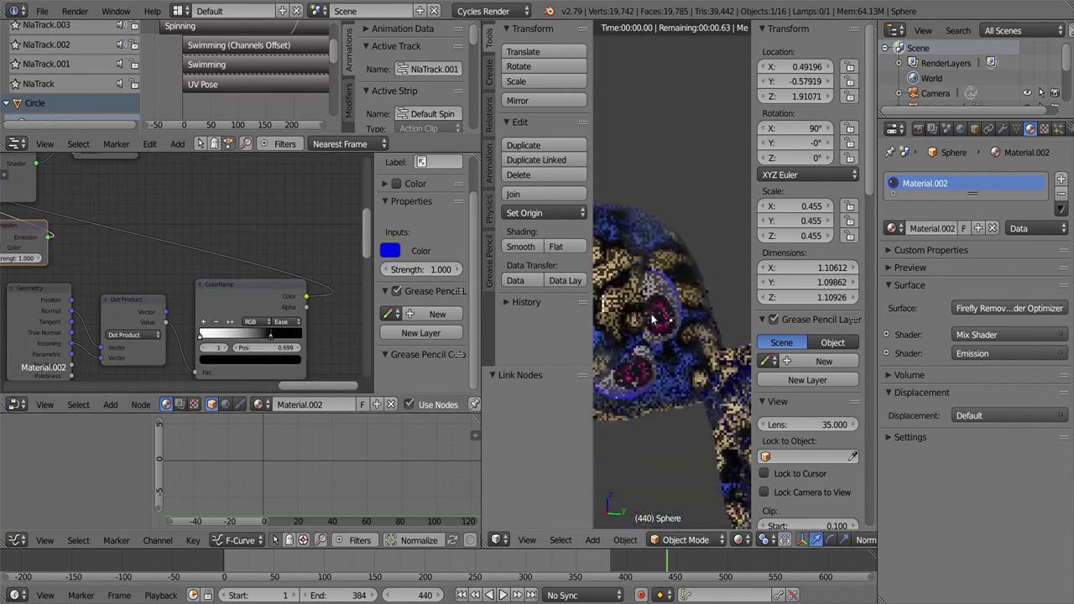
pyautogui.moveTo(663, 319); pyautogui.dragTo(655, 276)
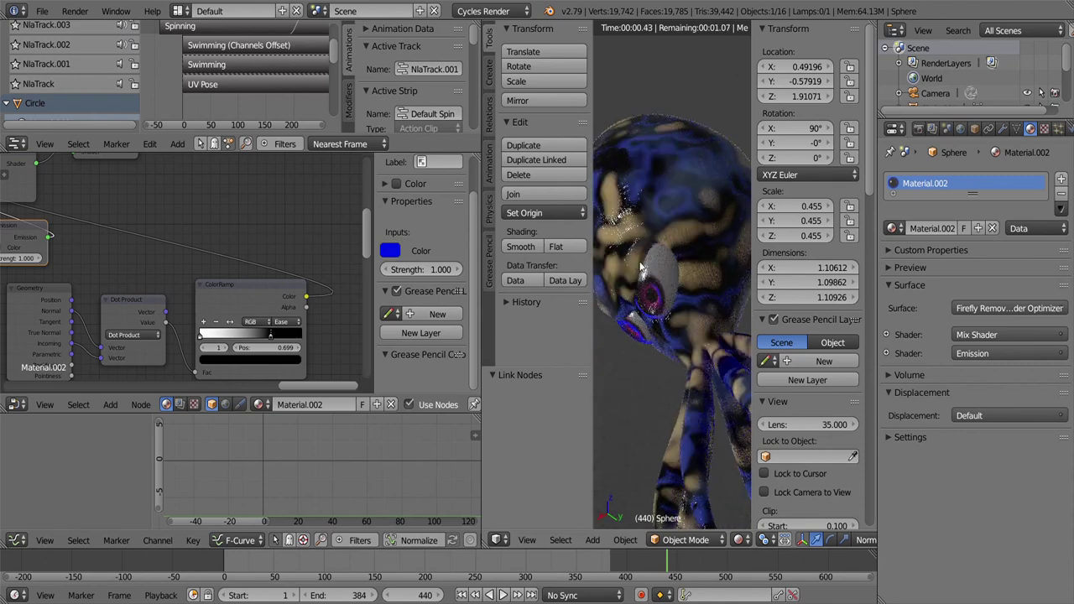
pyautogui.scroll(-3)
pyautogui.moveTo(154, 286); pyautogui.dragTo(109, 309)
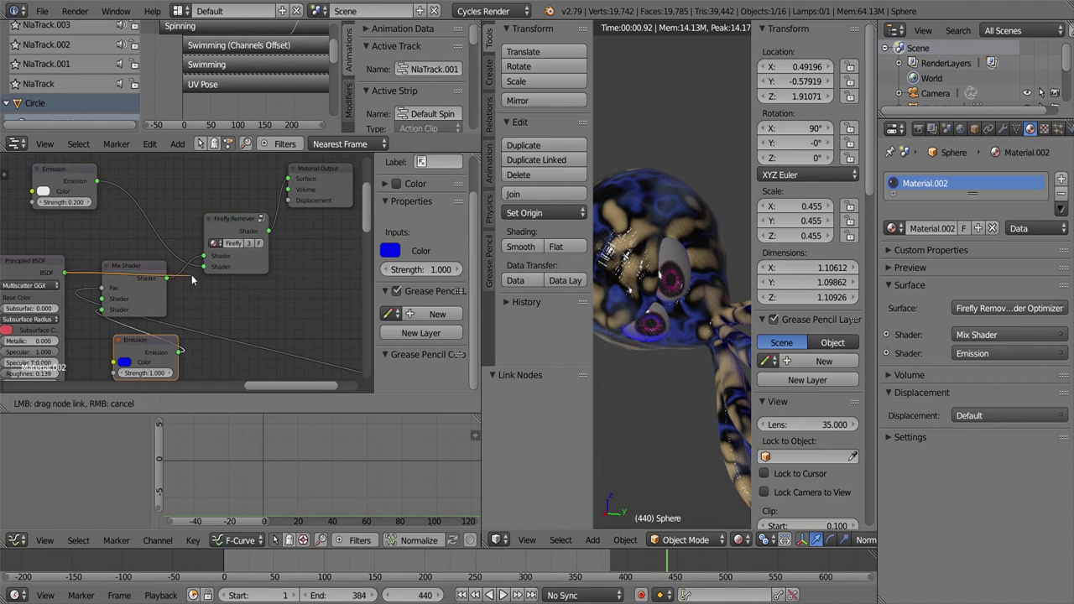
pyautogui.scroll(-3)
# Step: Enclose the Geometry, Dot Product, ColorRamp and Emission nodes in a frame labelled 'Veins Alt'
pyautogui.moveTo(145, 274); pyautogui.dragTo(331, 270)
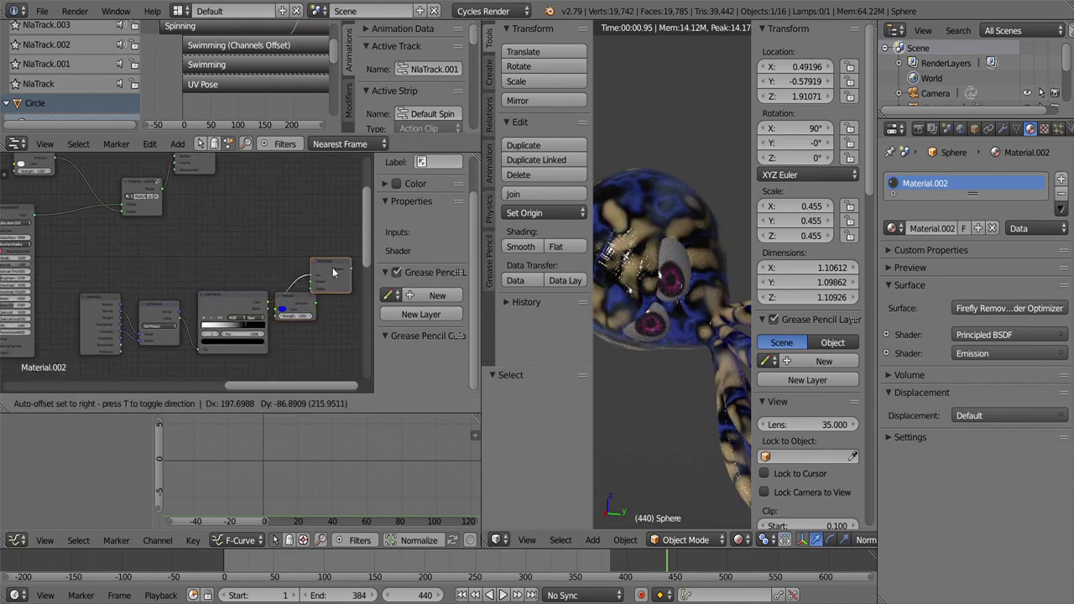
pyautogui.click(110, 404)
pyautogui.click(224, 214)
pyautogui.scroll(3)
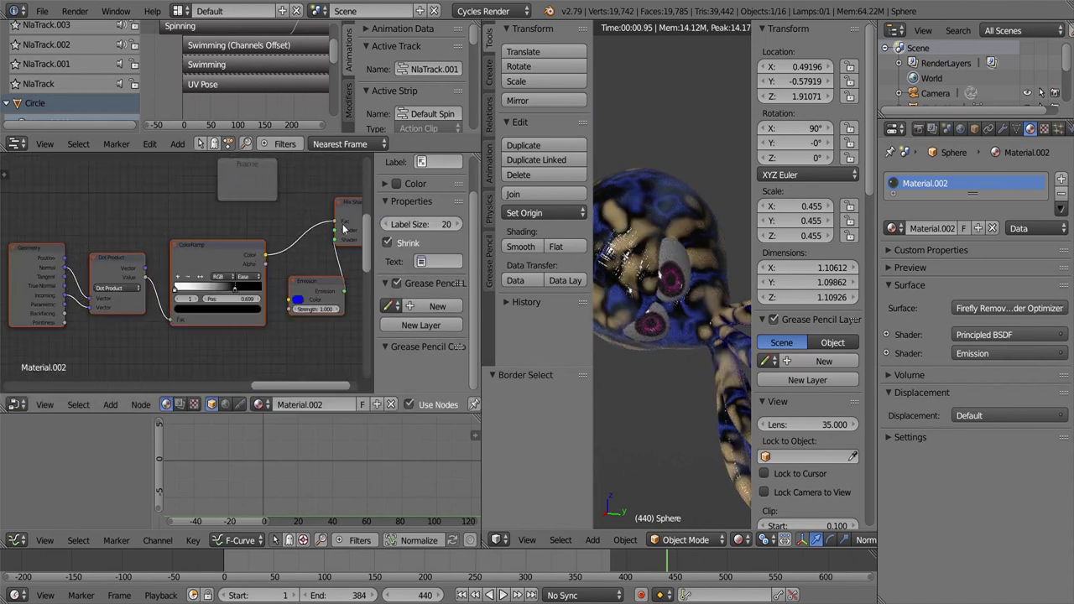
pyautogui.moveTo(215, 192); pyautogui.dragTo(21, 361)
pyautogui.scroll(3)
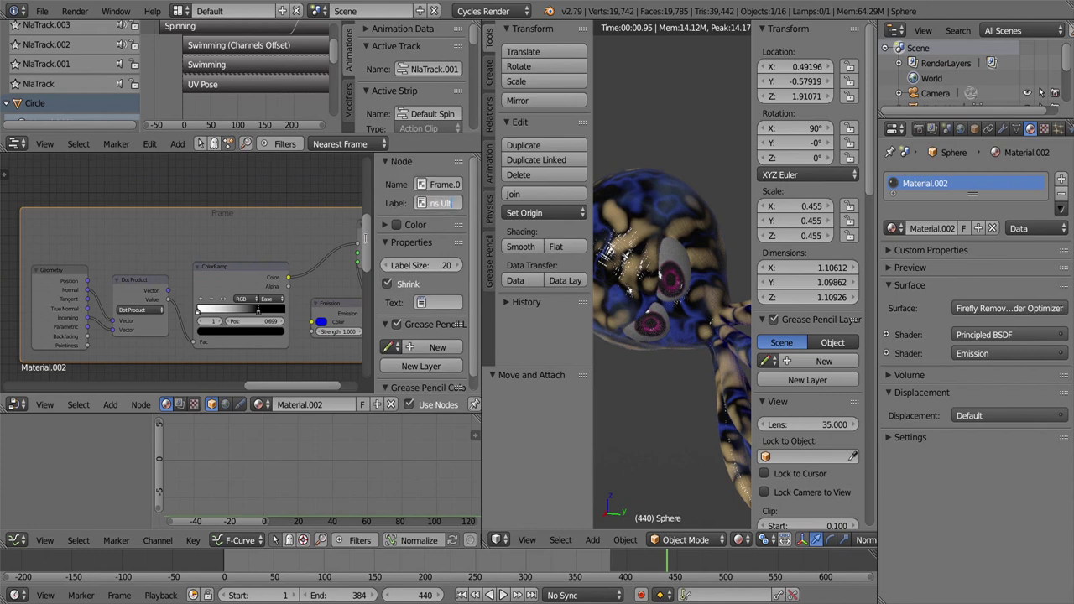
pyautogui.press('Return')
pyautogui.scroll(-3)
# Step: Return to solid shading and enter Vertex Paint on the eye, showing its vertex colour layers
pyautogui.click(738, 539)
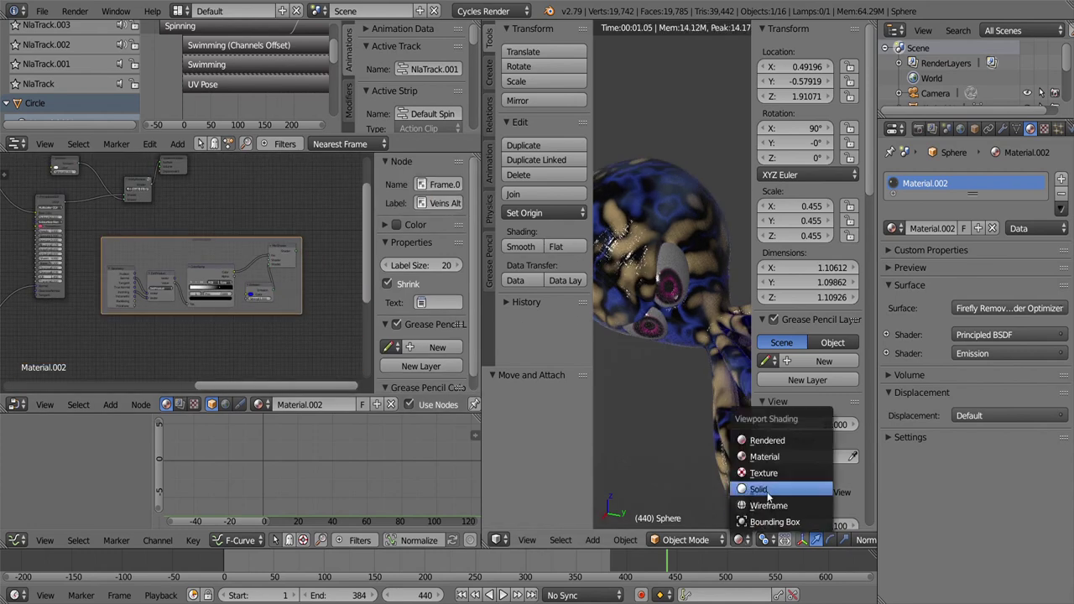
pyautogui.click(779, 486)
pyautogui.click(688, 472)
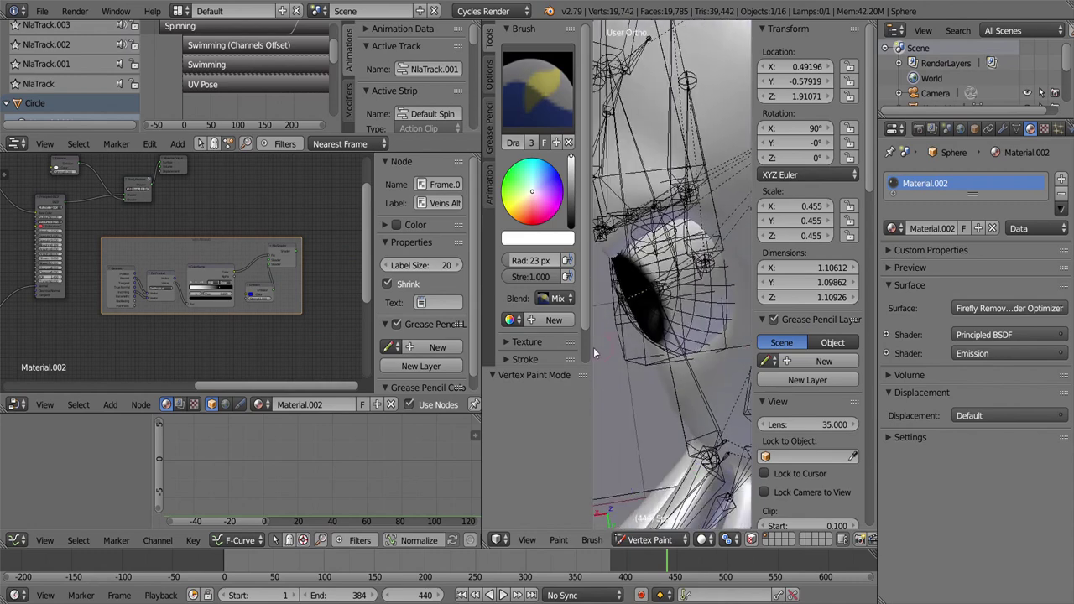
pyautogui.moveTo(593, 347); pyautogui.dragTo(671, 277)
pyautogui.click(1016, 128)
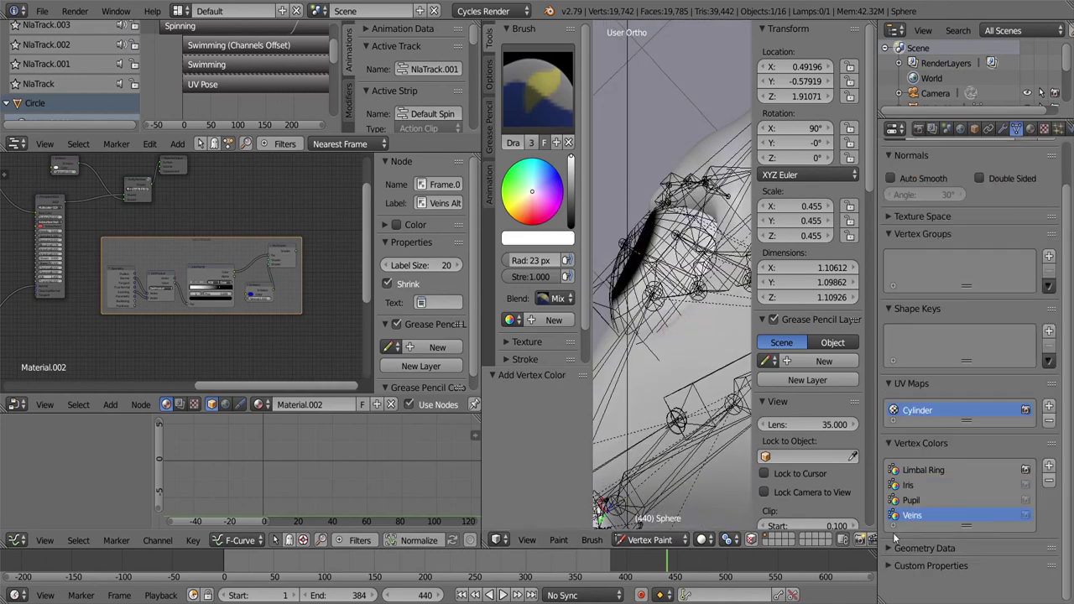
pyautogui.moveTo(638, 335); pyautogui.dragTo(688, 286)
# Step: Paint the Veins layer white with a 71 px brush, blur the strokes, then return to Object Mode
pyautogui.press('f')
pyautogui.click(701, 278)
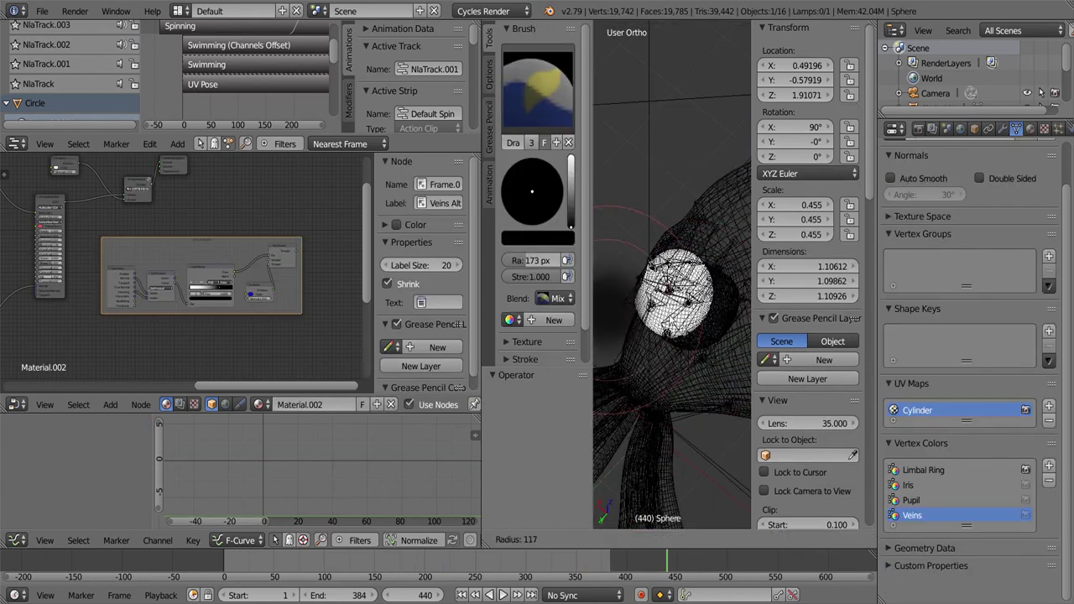
pyautogui.click(710, 256)
pyautogui.moveTo(711, 298); pyautogui.dragTo(717, 294)
pyautogui.press('s')
pyautogui.click(534, 105)
pyautogui.click(524, 159)
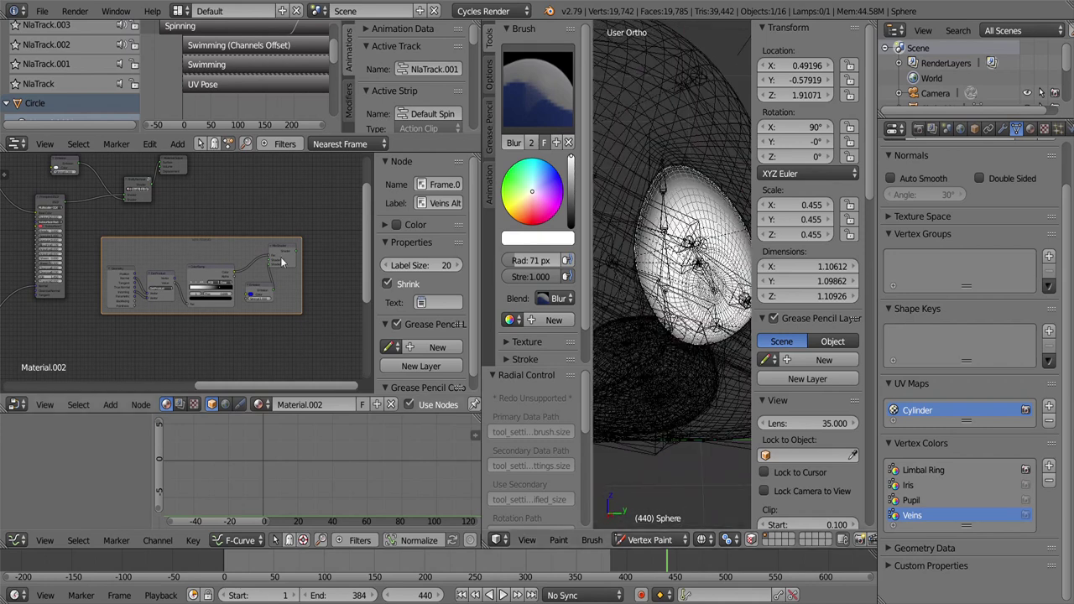
pyautogui.click(669, 522)
pyautogui.scroll(3)
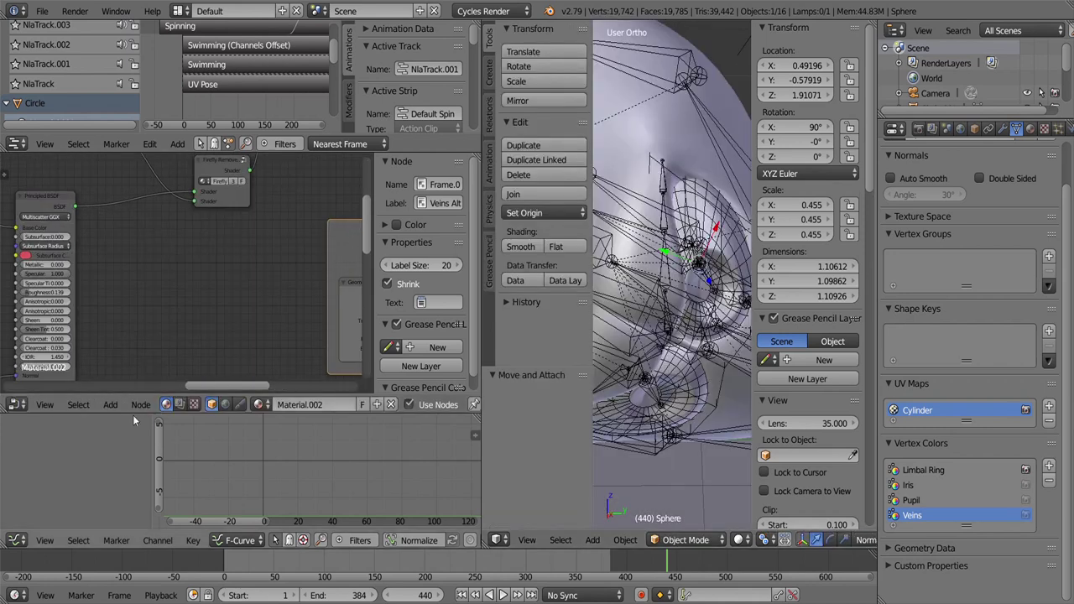
# Step: Insert a Mix Shader after Principled BSDF, driven by a Veins Attribute node through a ColorRamp
pyautogui.click(110, 404)
pyautogui.click(244, 195)
pyautogui.click(121, 198)
pyautogui.scroll(3)
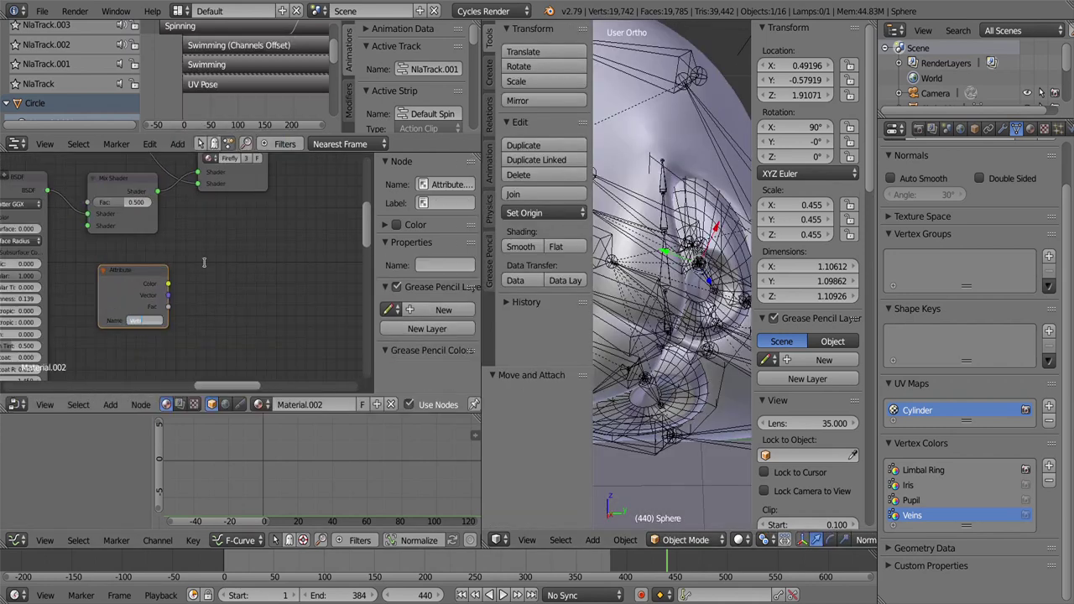
pyautogui.click(109, 405)
pyautogui.click(227, 307)
pyautogui.click(316, 260)
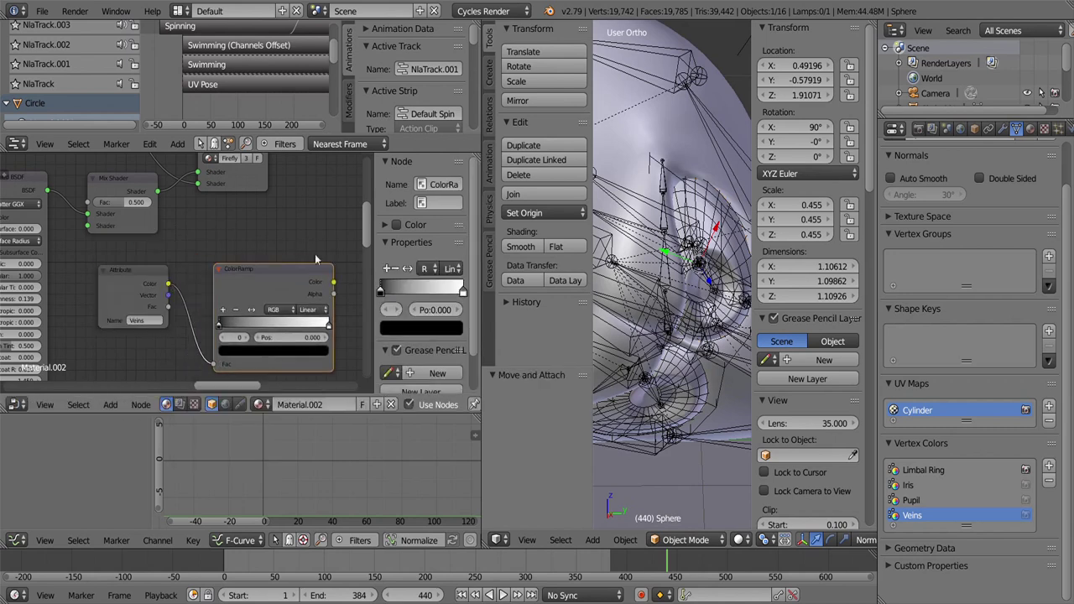
pyautogui.moveTo(86, 204); pyautogui.dragTo(88, 202)
# Step: Add an Emission shader below the Attribute node and connect it into the Mix Shader
pyautogui.hotkey('shift', 'a')
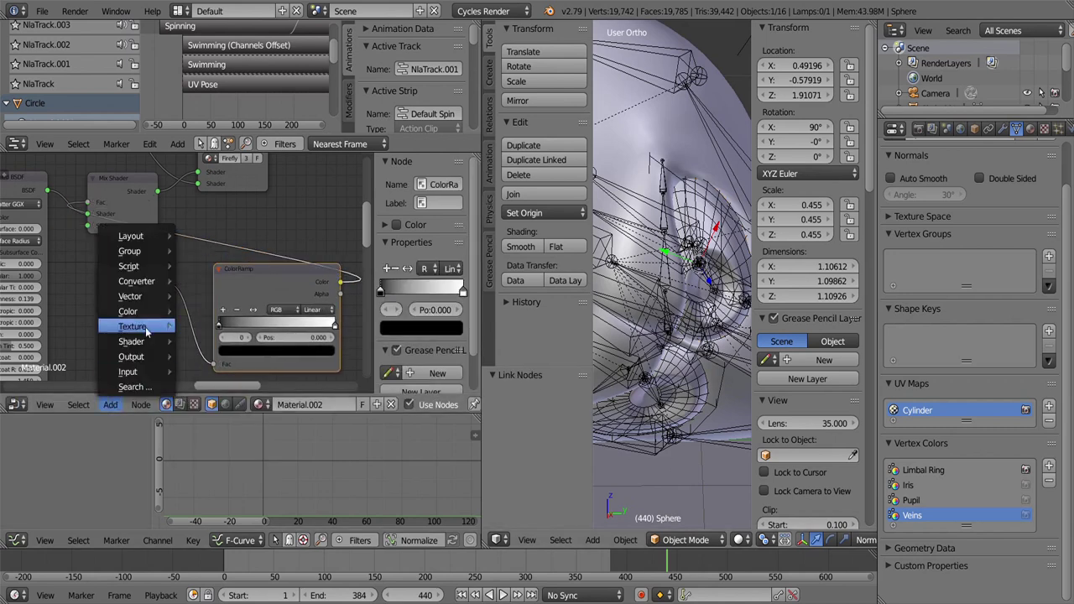
pyautogui.click(237, 113)
pyautogui.click(109, 352)
pyautogui.click(89, 366)
pyautogui.moveTo(147, 353); pyautogui.dragTo(162, 351)
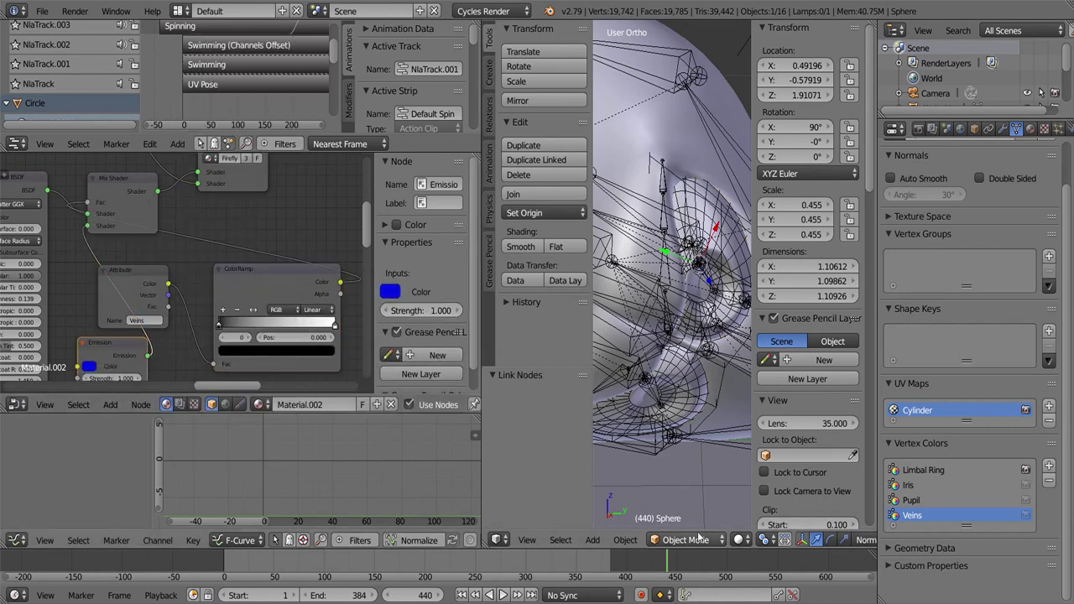
# Step: Reverse the ColorRamp, set Ease interpolation and a grey stop, checking the rendered head
pyautogui.hotkey('shift', 'z')
pyautogui.click(252, 310)
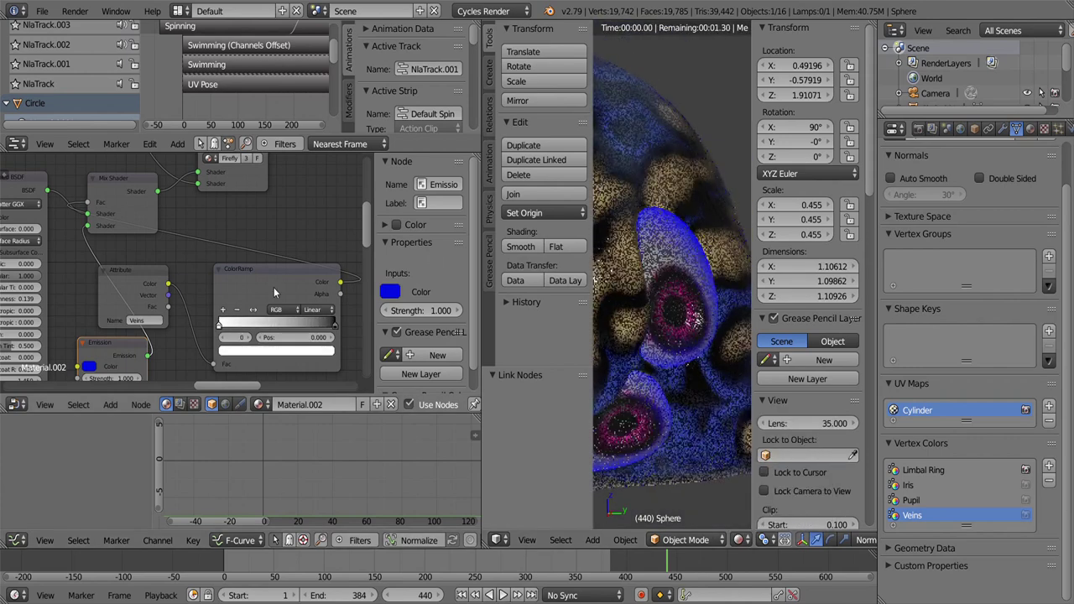
pyautogui.click(312, 310)
pyautogui.click(312, 277)
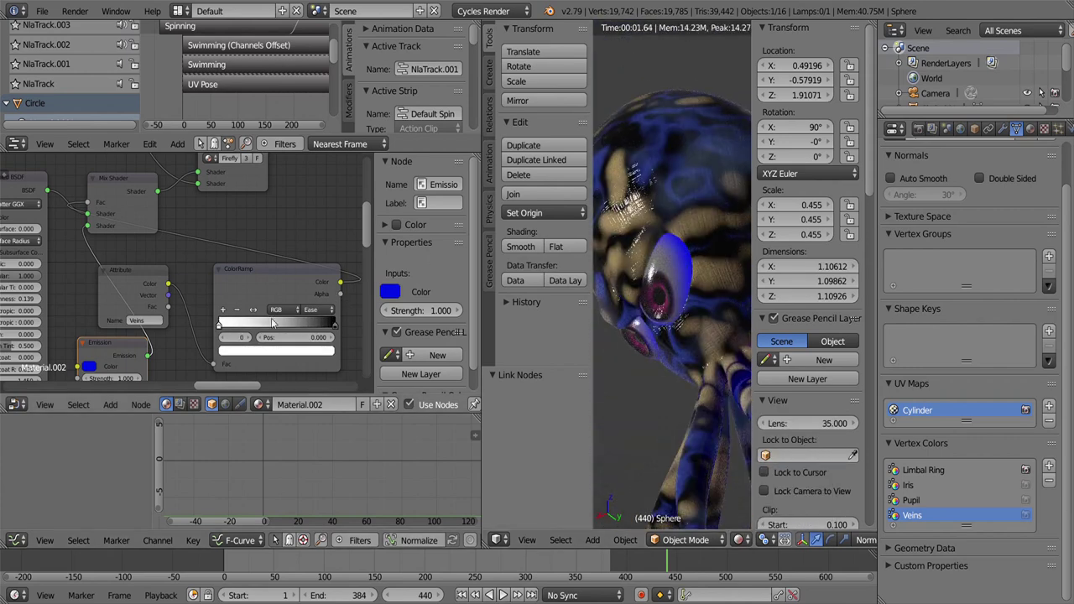
pyautogui.click(277, 350)
pyautogui.moveTo(302, 210); pyautogui.dragTo(302, 252)
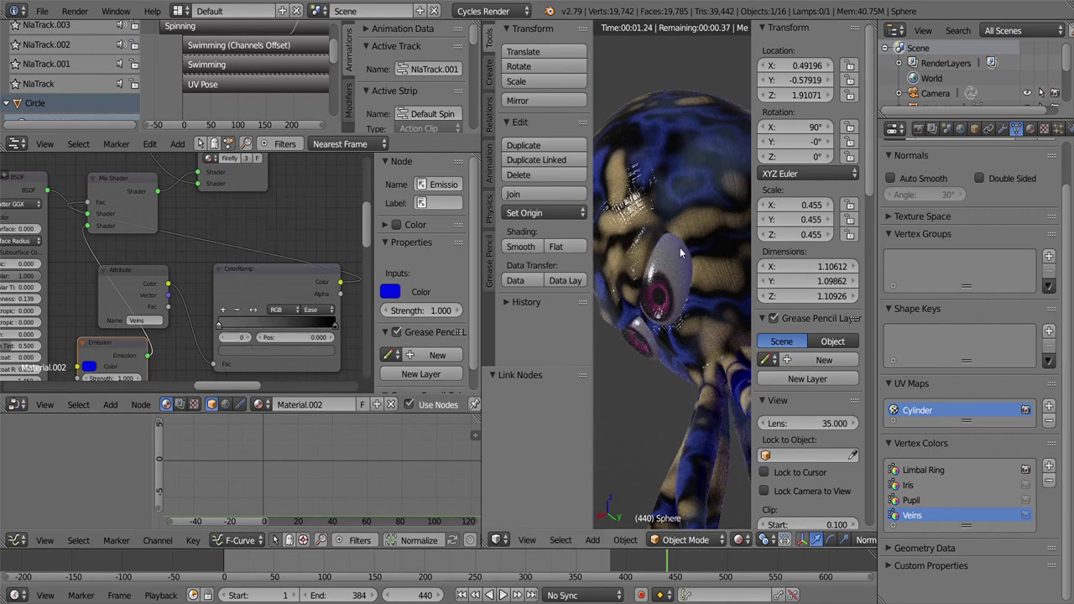
pyautogui.scroll(3)
pyautogui.moveTo(657, 241); pyautogui.dragTo(701, 290)
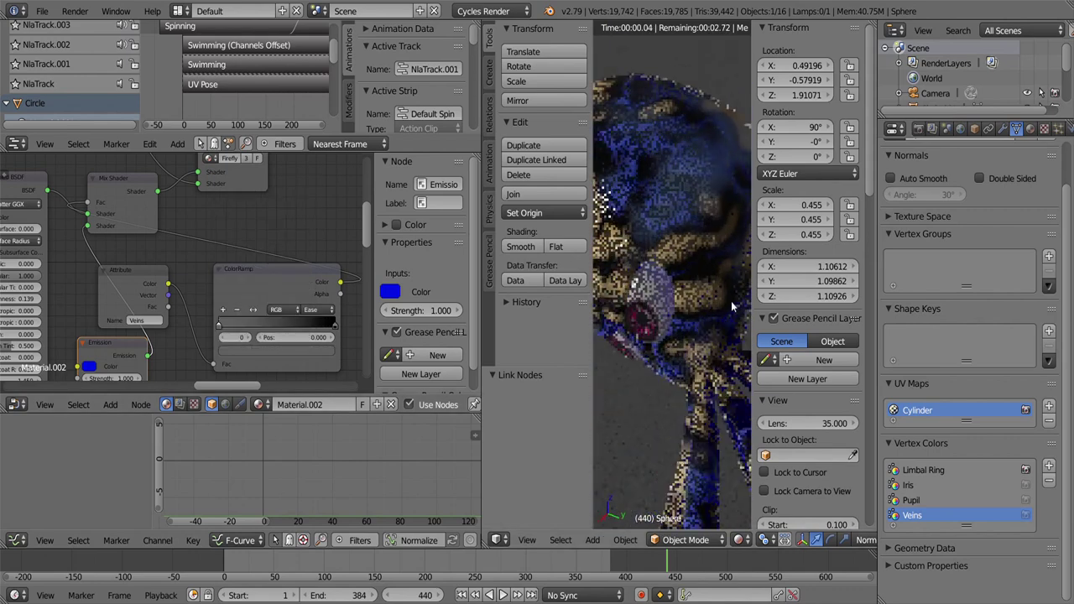
pyautogui.scroll(-3)
pyautogui.moveTo(91, 218); pyautogui.dragTo(154, 314)
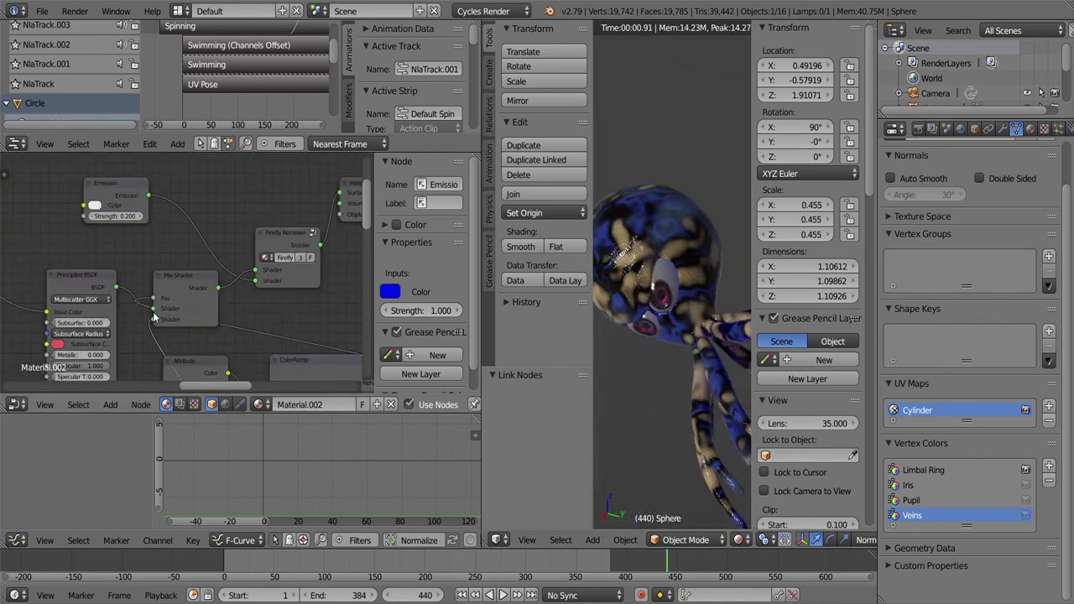
pyautogui.scroll(-3)
pyautogui.moveTo(210, 285); pyautogui.dragTo(213, 298)
# Step: Insert an RGB Curves node into the ColorRamp–Base Color link and check a ramp stop colour
pyautogui.hotkey('shift', 'a')
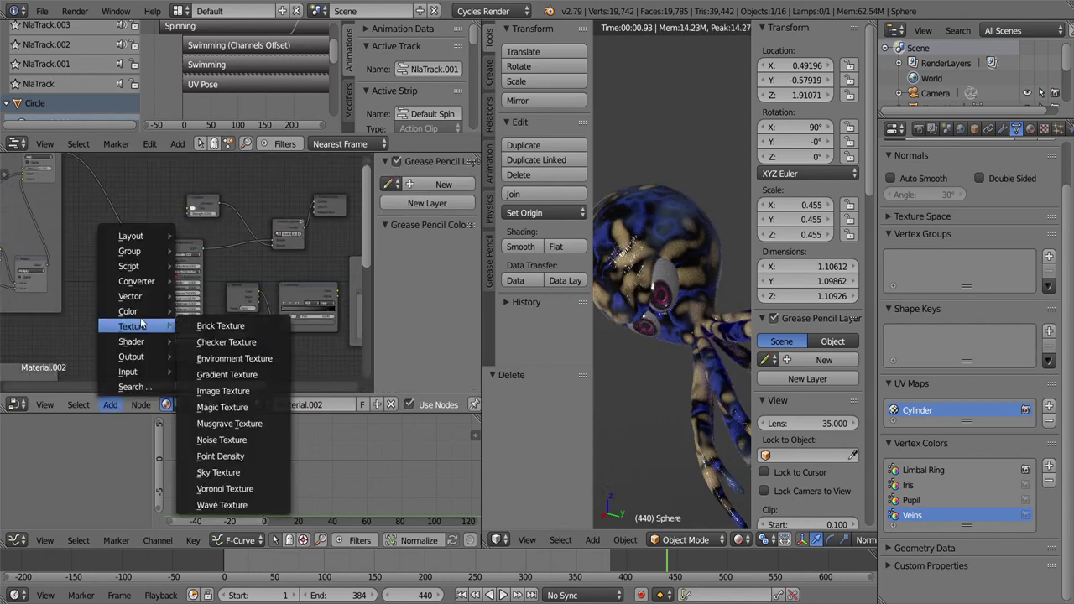
pyautogui.click(252, 352)
pyautogui.moveTo(112, 209); pyautogui.dragTo(99, 216)
pyautogui.moveTo(209, 277); pyautogui.dragTo(344, 344)
pyautogui.moveTo(308, 306); pyautogui.dragTo(129, 310)
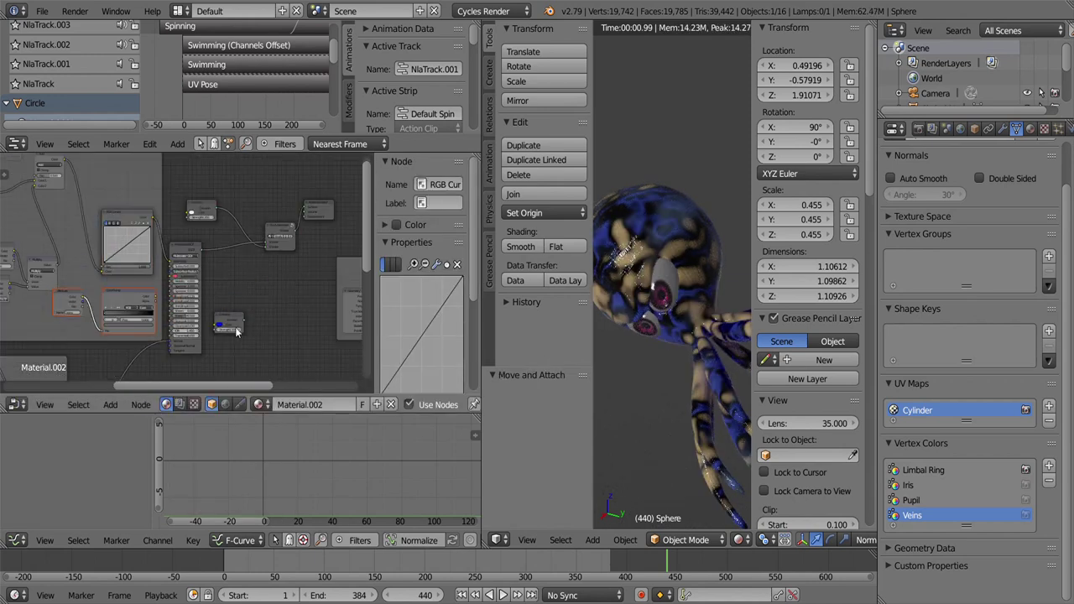
pyautogui.click(109, 302)
pyautogui.moveTo(109, 267); pyautogui.dragTo(98, 280)
pyautogui.scroll(3)
pyautogui.scroll(3)
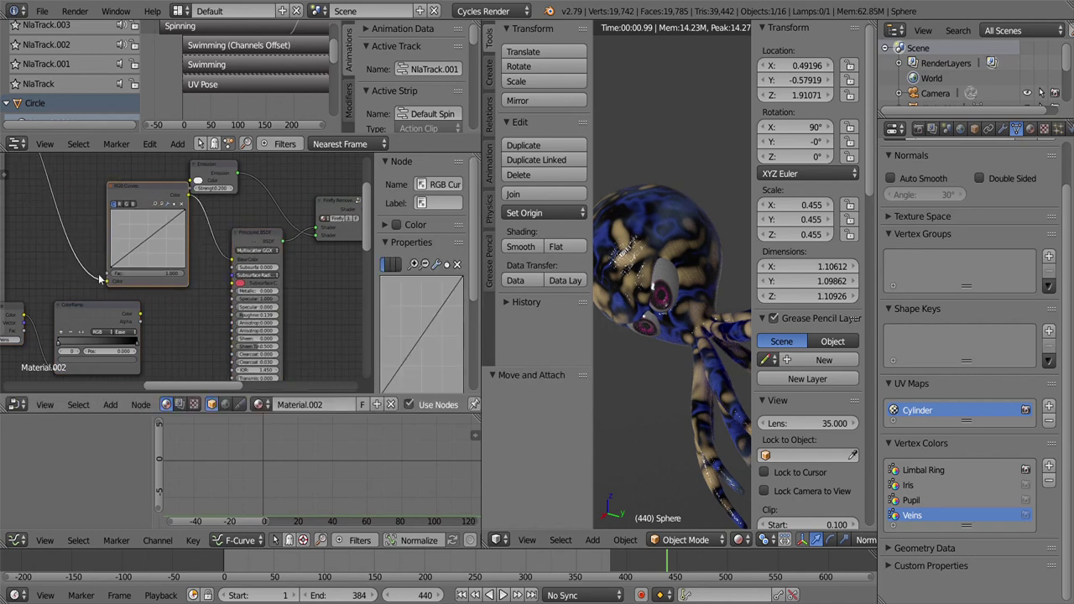
pyautogui.scroll(3)
pyautogui.click(50, 340)
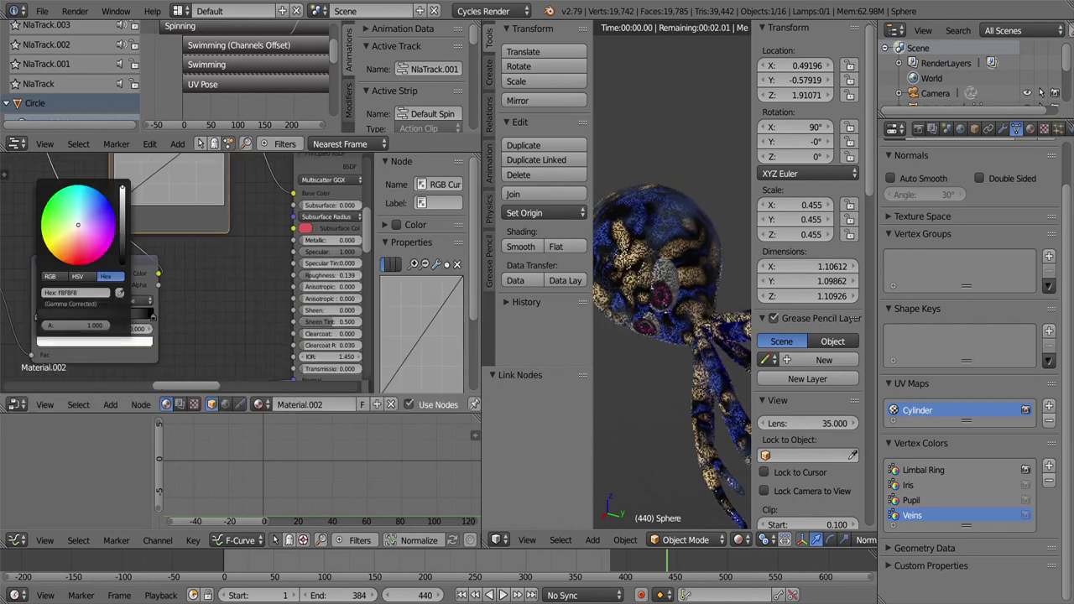
pyautogui.scroll(3)
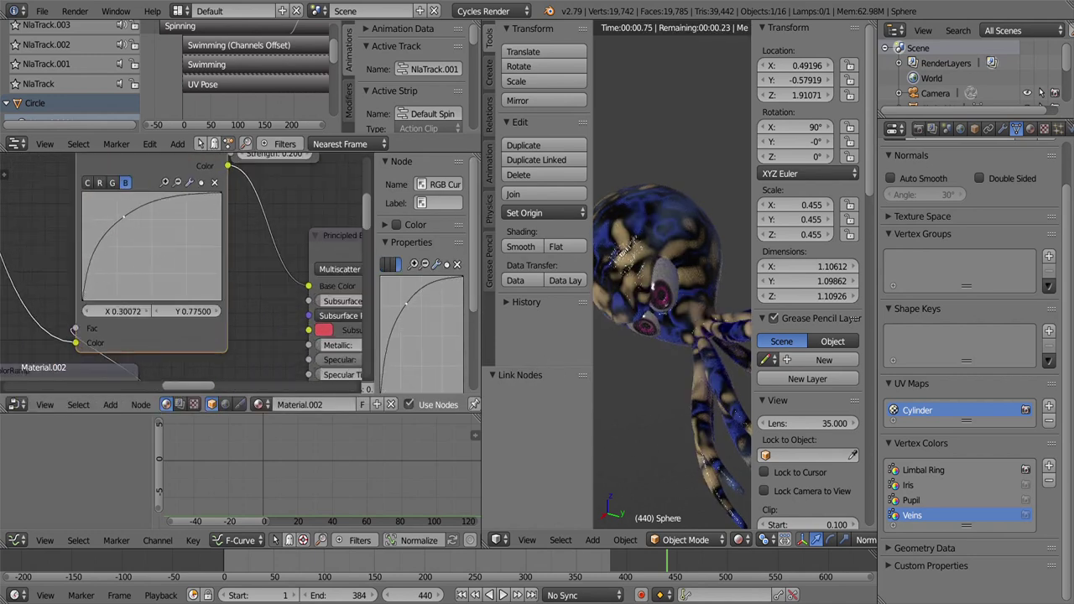
pyautogui.scroll(-3)
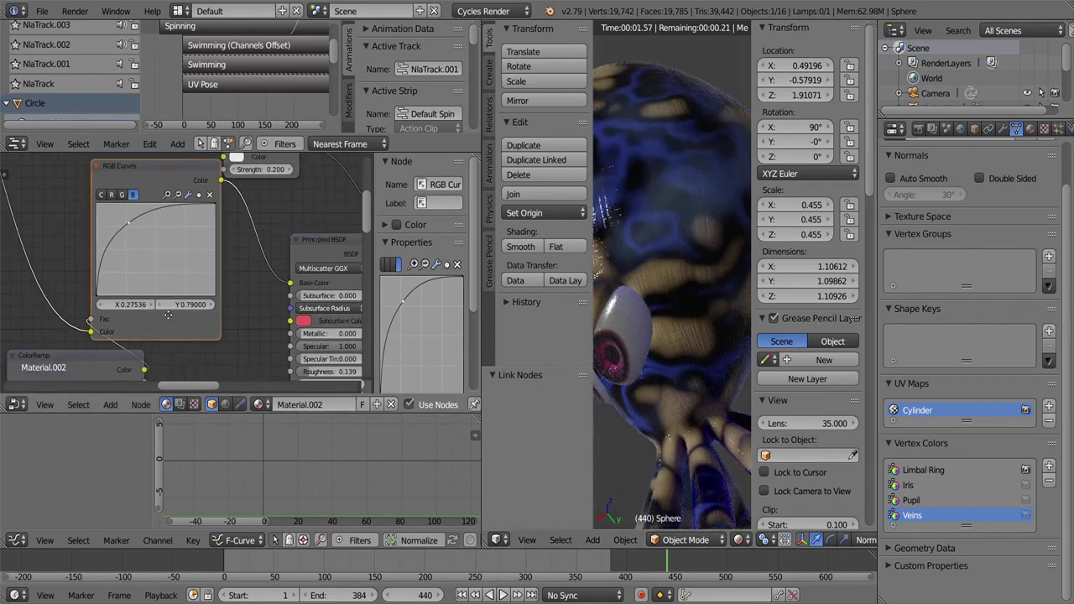
pyautogui.moveTo(168, 314); pyautogui.dragTo(159, 300)
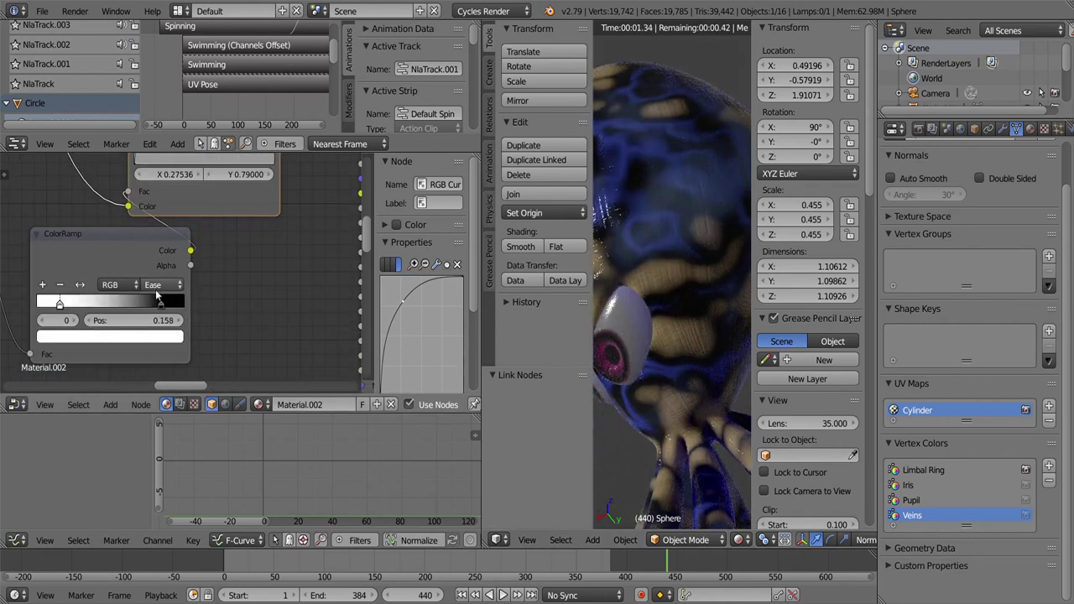
# Step: Raise the red curve to 0.635 and the blue curve more steeply, checking eyes and tentacles
pyautogui.moveTo(729, 203); pyautogui.dragTo(671, 227)
pyautogui.moveTo(167, 168); pyautogui.dragTo(93, 203)
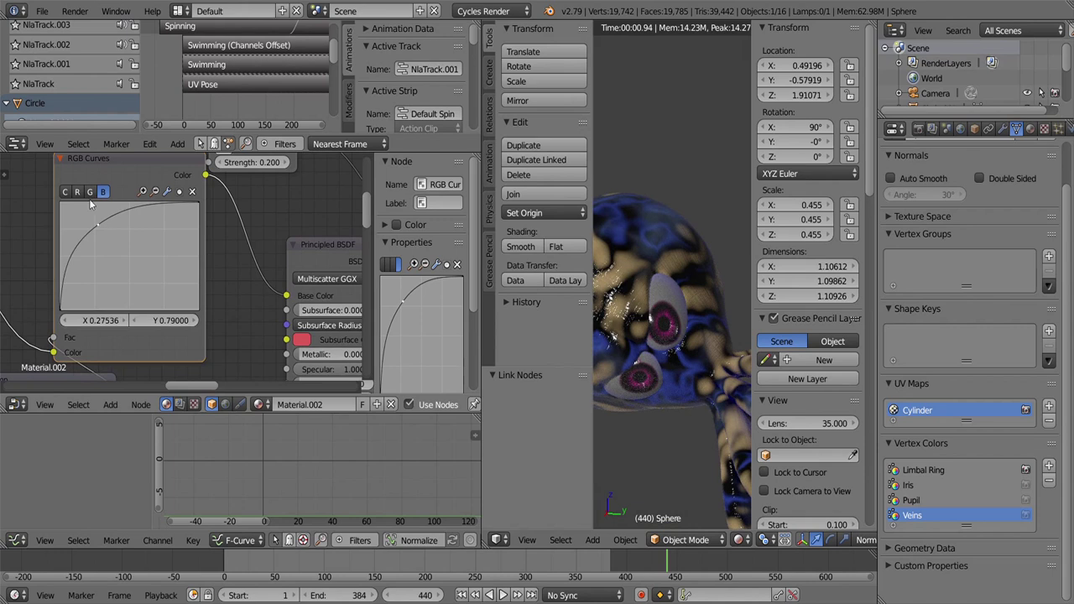
pyautogui.click(78, 192)
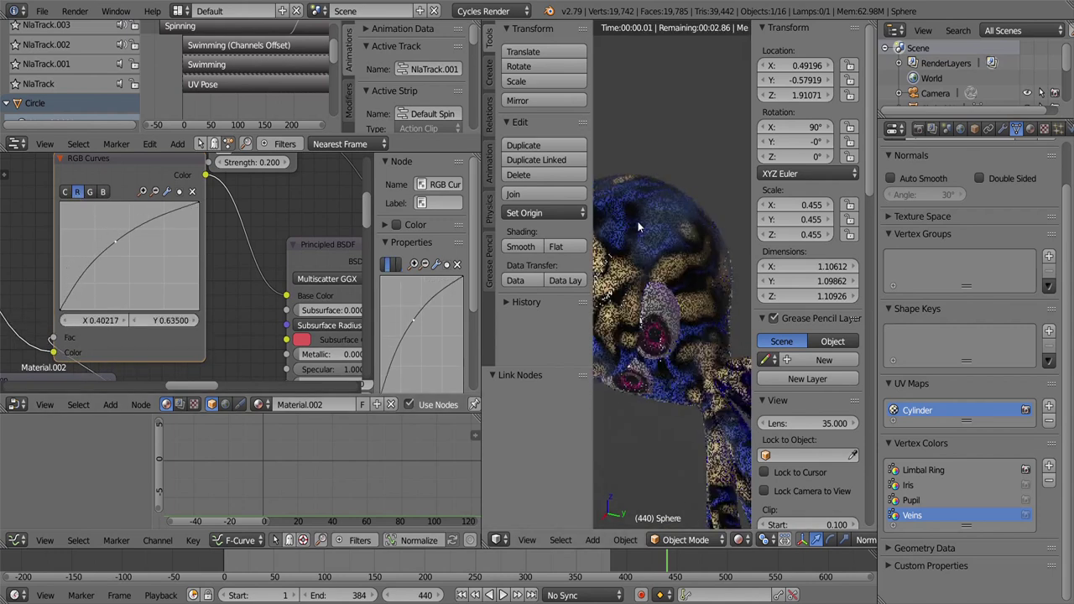
pyautogui.moveTo(638, 221); pyautogui.dragTo(659, 238)
pyautogui.scroll(3)
pyautogui.scroll(-3)
pyautogui.scroll(3)
# Step: Play back the animation through the camera and close up from frame 351, then save the file
pyautogui.hotkey('alt', 'a')
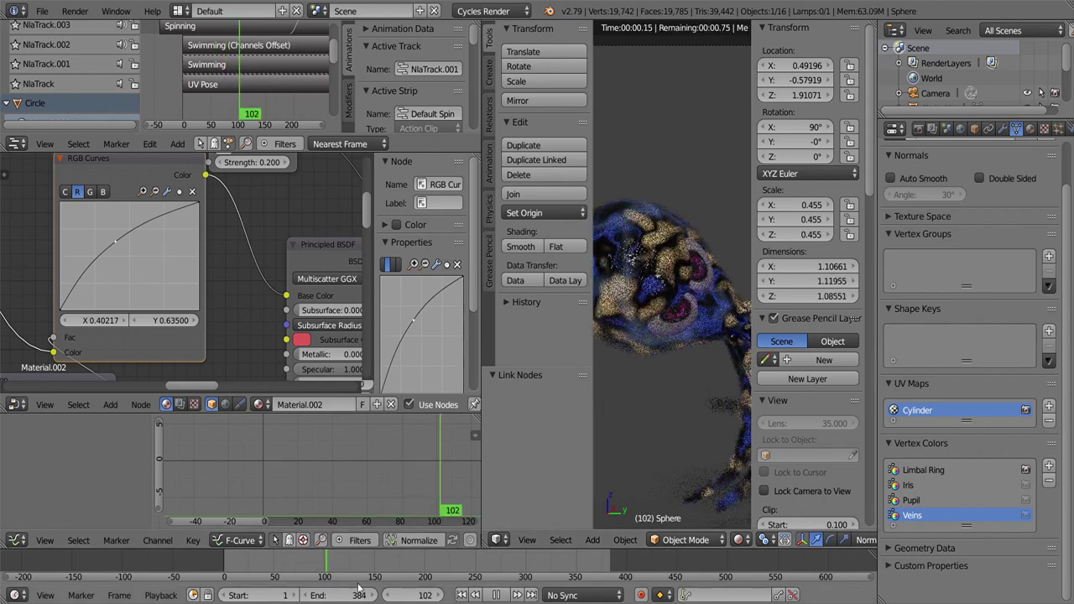
pyautogui.press('KP_0')
pyautogui.click(580, 572)
pyautogui.hotkey('alt', 'a')
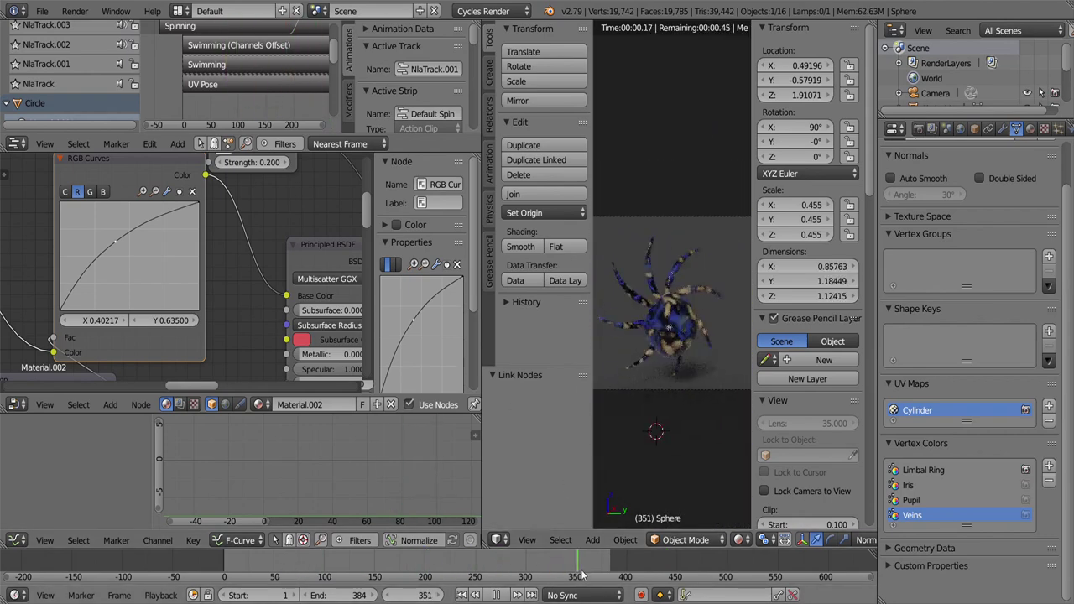
pyautogui.press('KP_0')
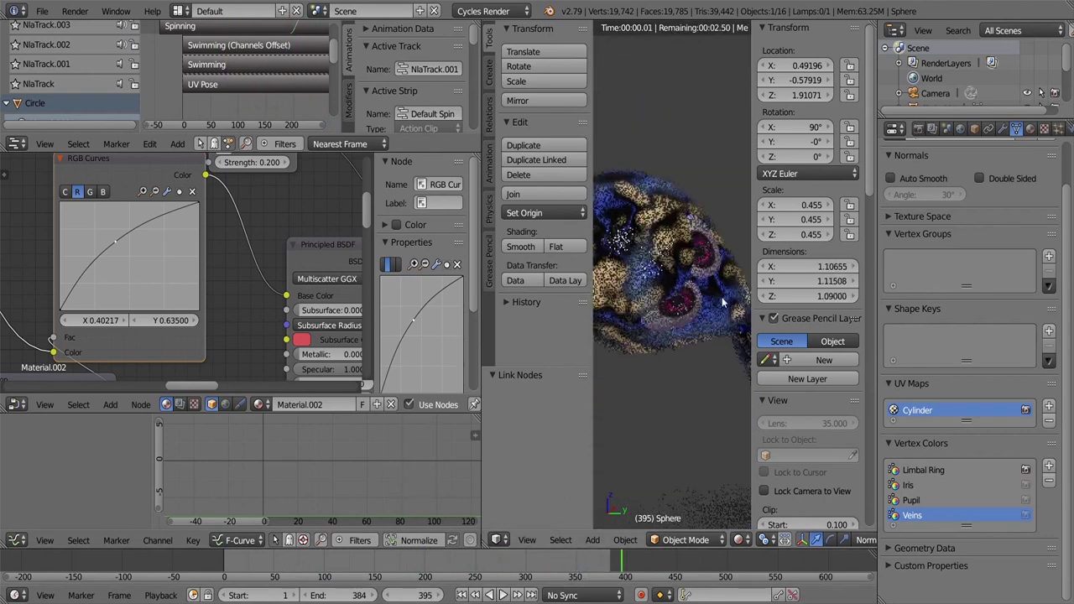
pyautogui.hotkey('alt', 'a')
pyautogui.scroll(3)
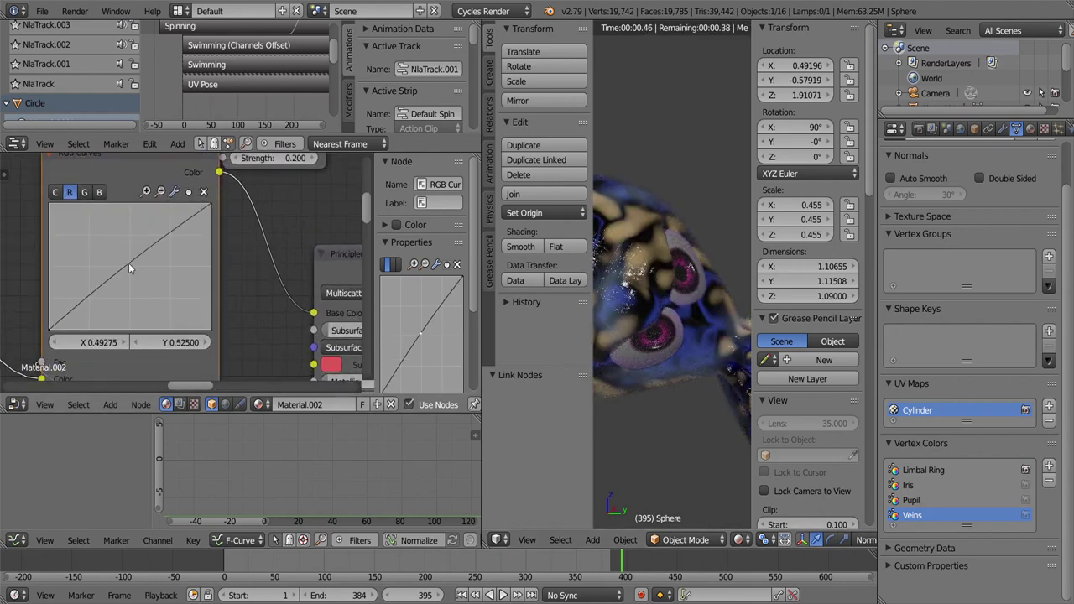
pyautogui.hotkey('alt', 'a')
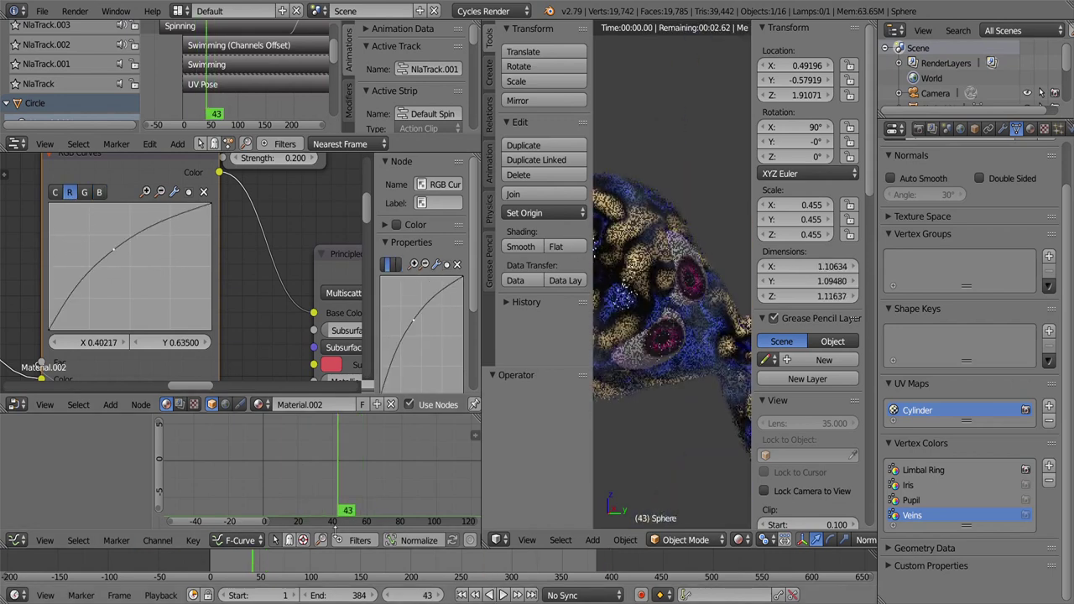
pyautogui.hotkey('ctrl', 's')
pyautogui.click(671, 353)
# Step: Switch to solid shading, check front and right orthographic views, and replay the animation
pyautogui.moveTo(481, 503); pyautogui.dragTo(273, 504)
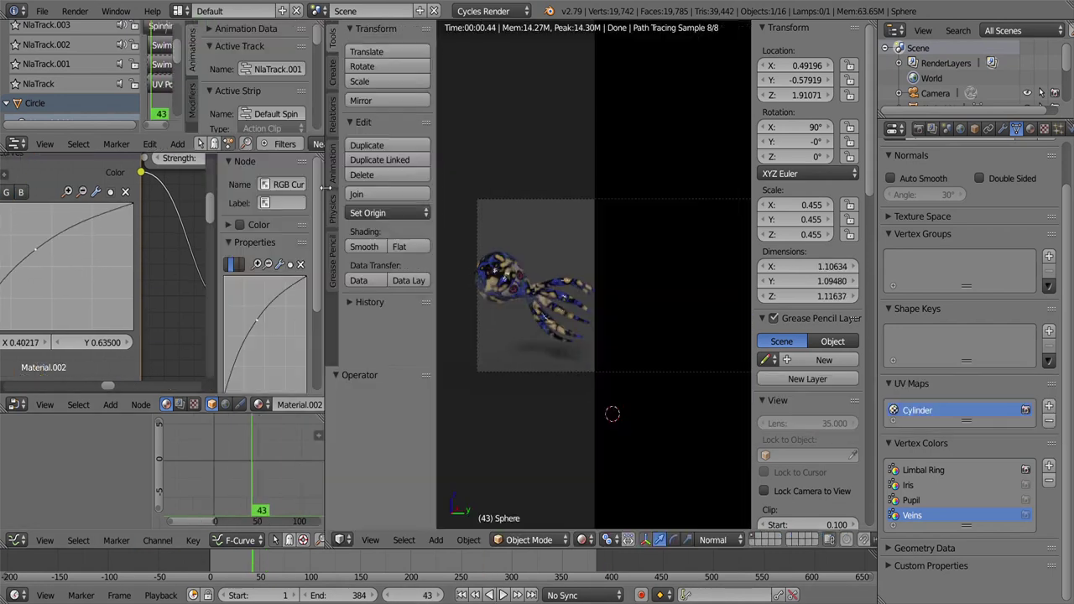
pyautogui.moveTo(285, 561); pyautogui.dragTo(583, 557)
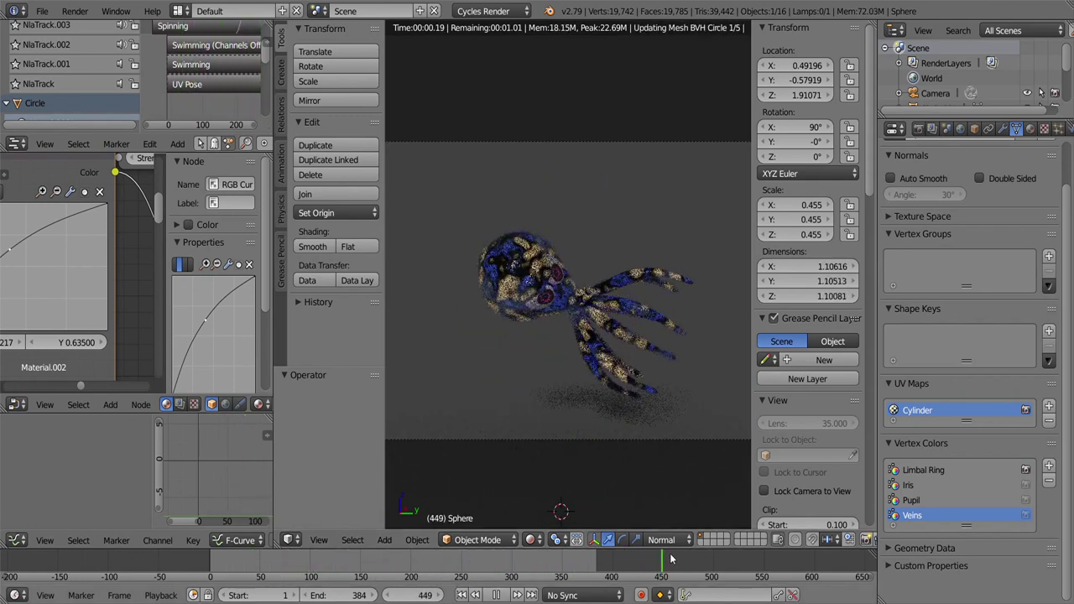
pyautogui.click(529, 539)
pyautogui.click(560, 492)
pyautogui.press('KP_1')
pyautogui.hotkey('alt', 'a')
pyautogui.press('KP_3')
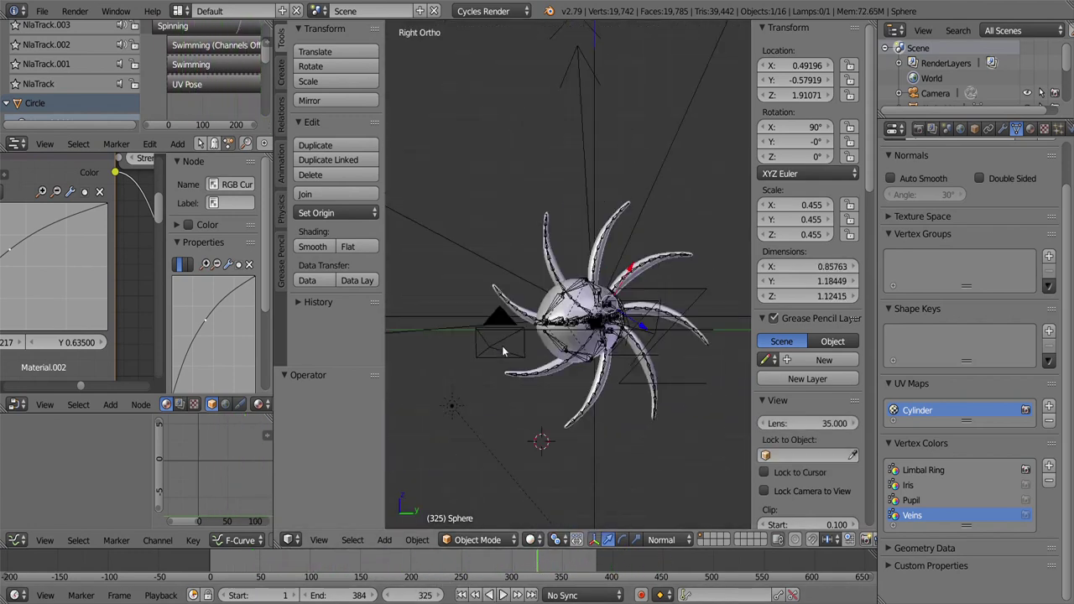
pyautogui.press('a')
pyautogui.hotkey('shift', 'Left')
pyautogui.hotkey('alt', 'a')
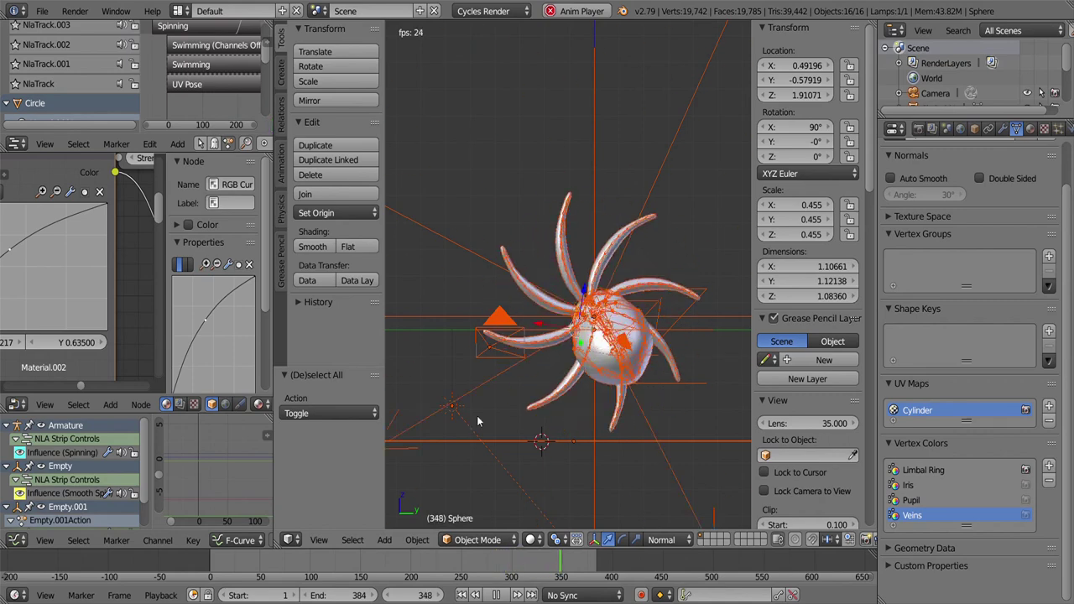
# Step: Lower the ground plane about 0.25 along Z, then watch the animation through the camera rendered
pyautogui.rightClick(573, 440)
pyautogui.moveTo(573, 405); pyautogui.dragTo(573, 412)
pyautogui.click(374, 567)
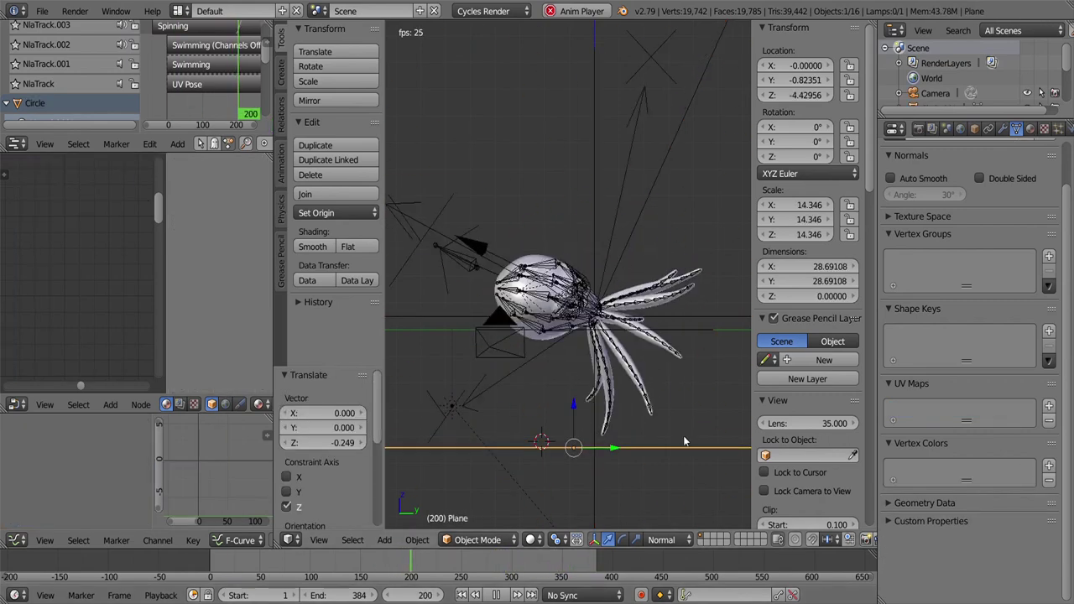
pyautogui.press('a')
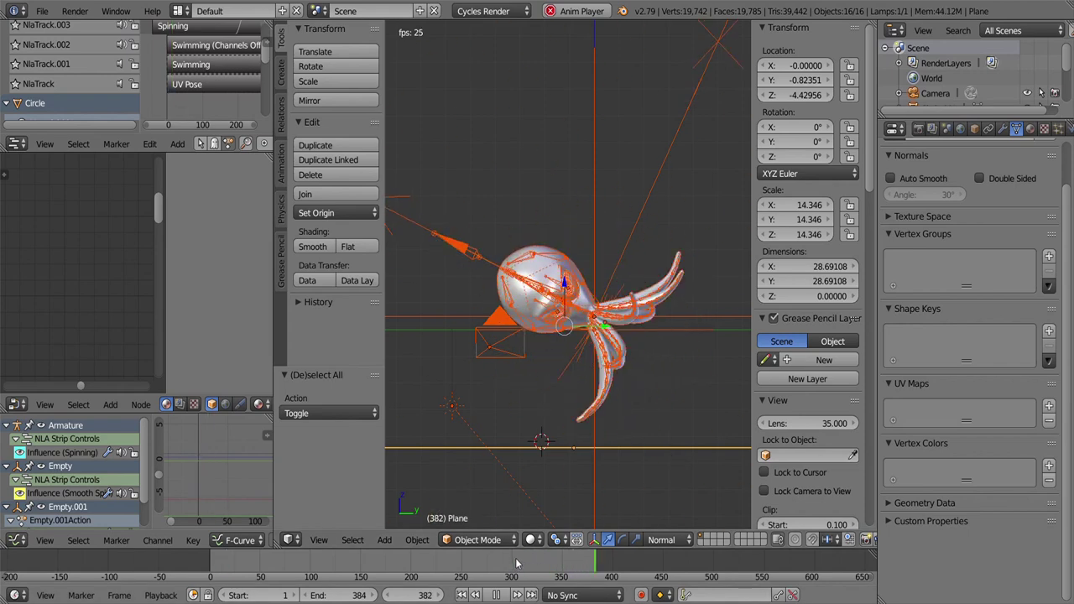
pyautogui.press('KP_0')
pyautogui.click(530, 539)
pyautogui.click(575, 438)
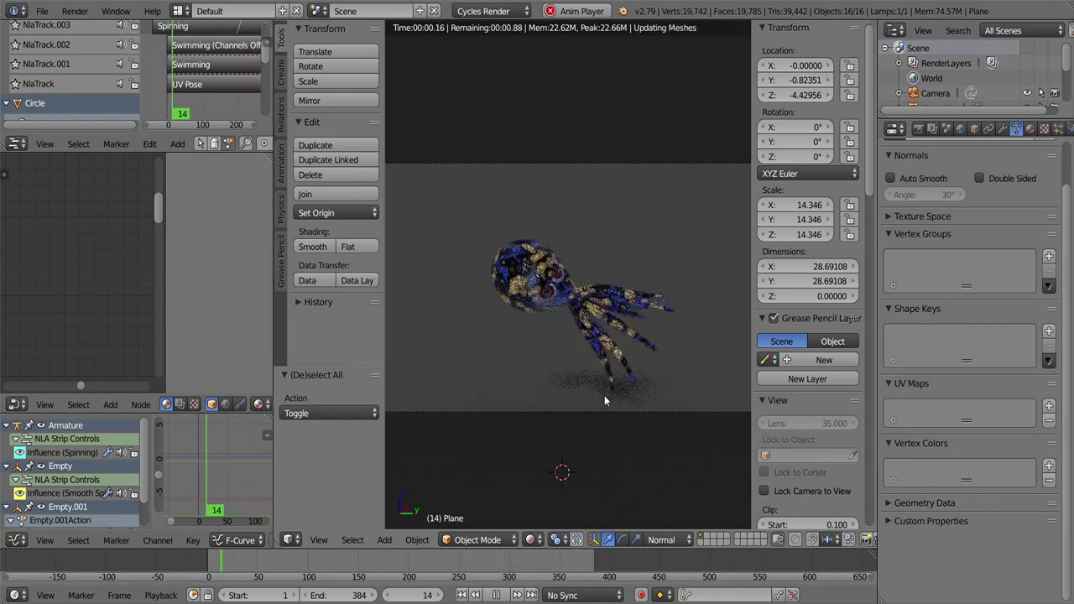
pyautogui.click(496, 595)
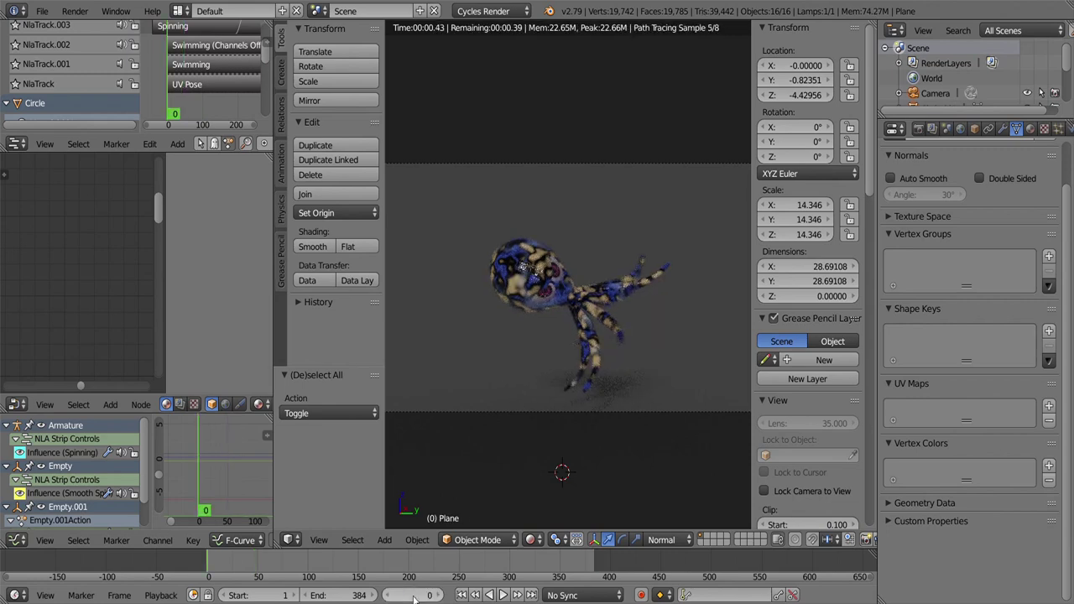
# Step: Save the scene as Croctopus18.blend
pyautogui.click(41, 11)
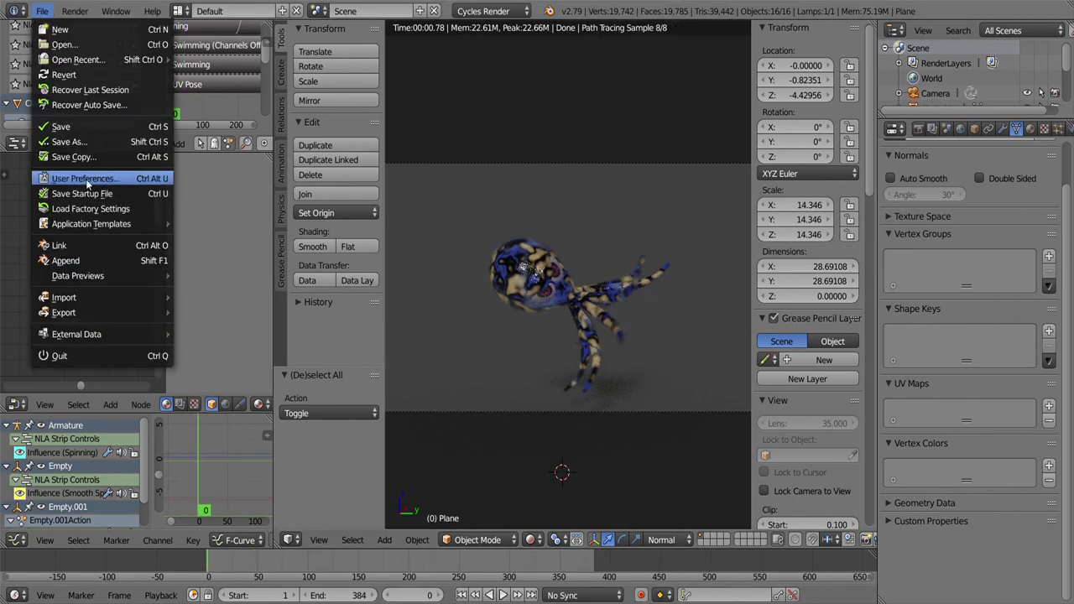
pyautogui.click(63, 134)
pyautogui.click(1061, 50)
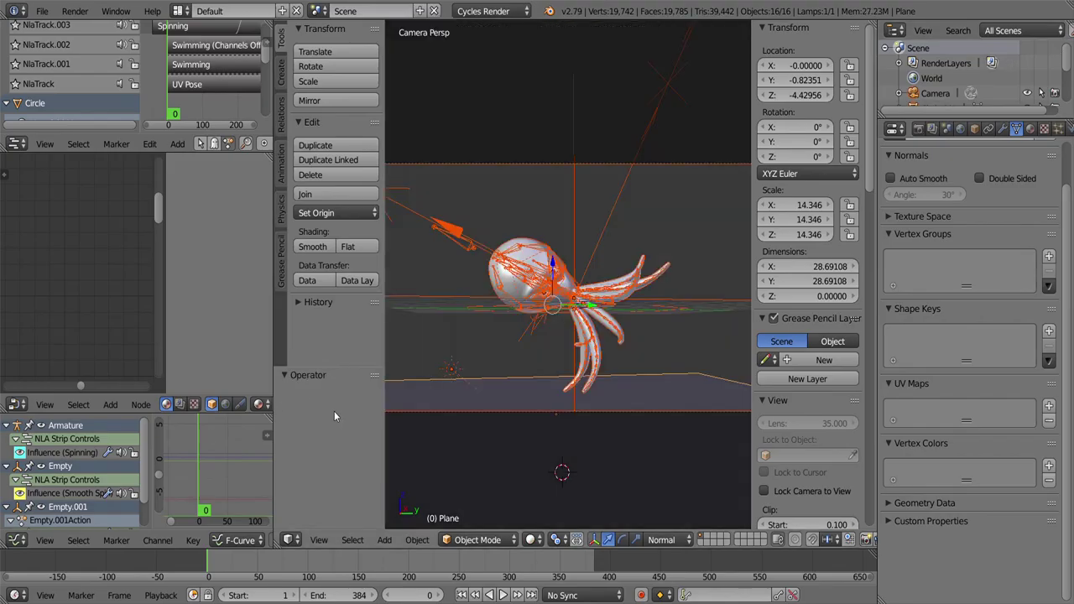
# Step: With output at /tmp/croctopus as PNG RGBA, start rendering the 384-frame animation
pyautogui.click(918, 128)
pyautogui.scroll(-3)
pyautogui.scroll(-3)
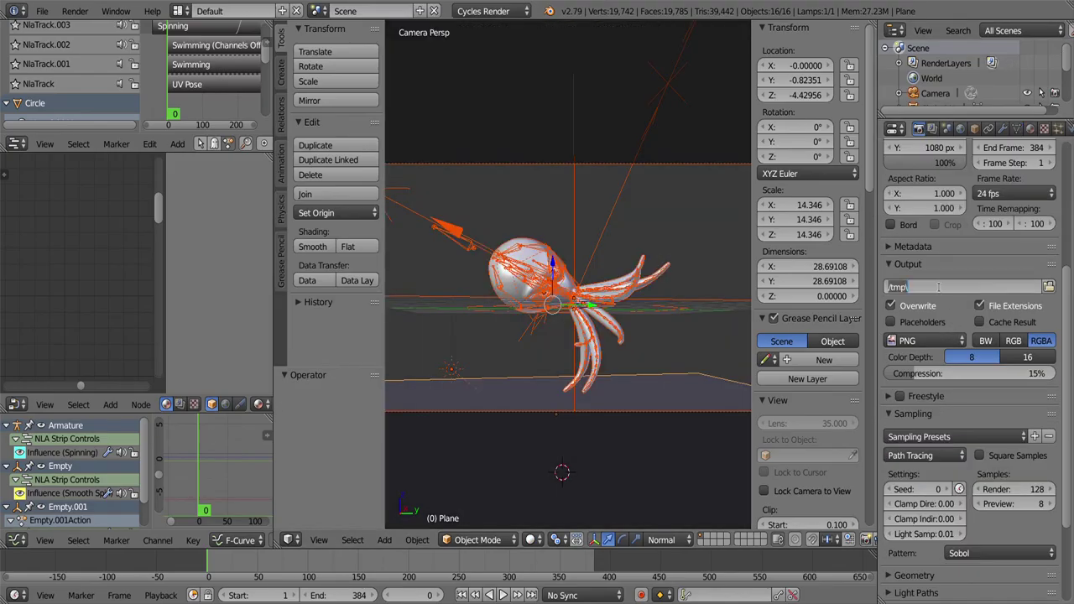
pyautogui.scroll(-3)
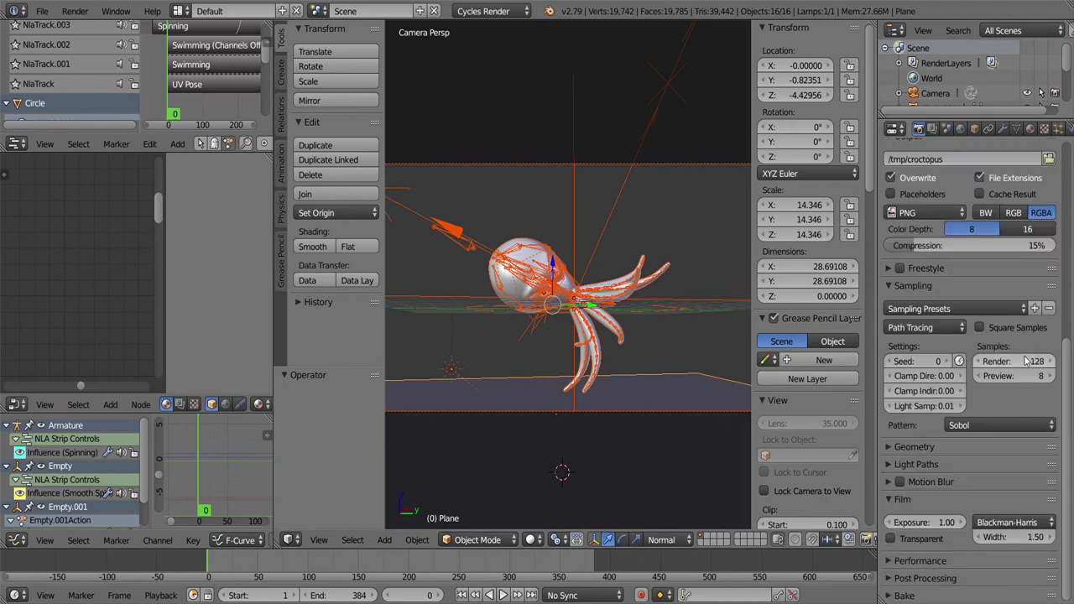
pyautogui.click(75, 11)
pyautogui.click(106, 44)
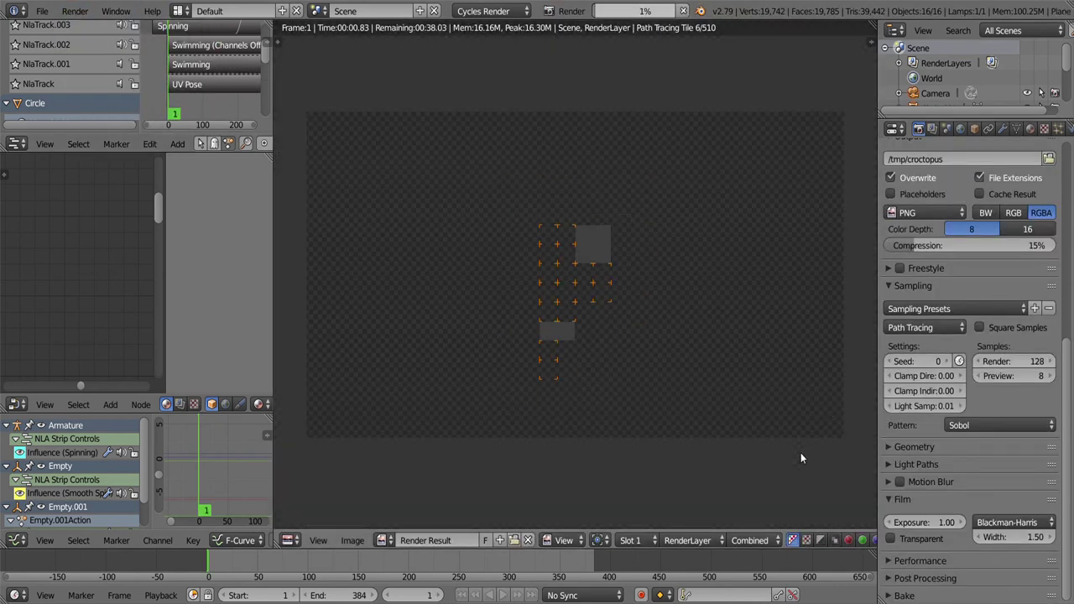